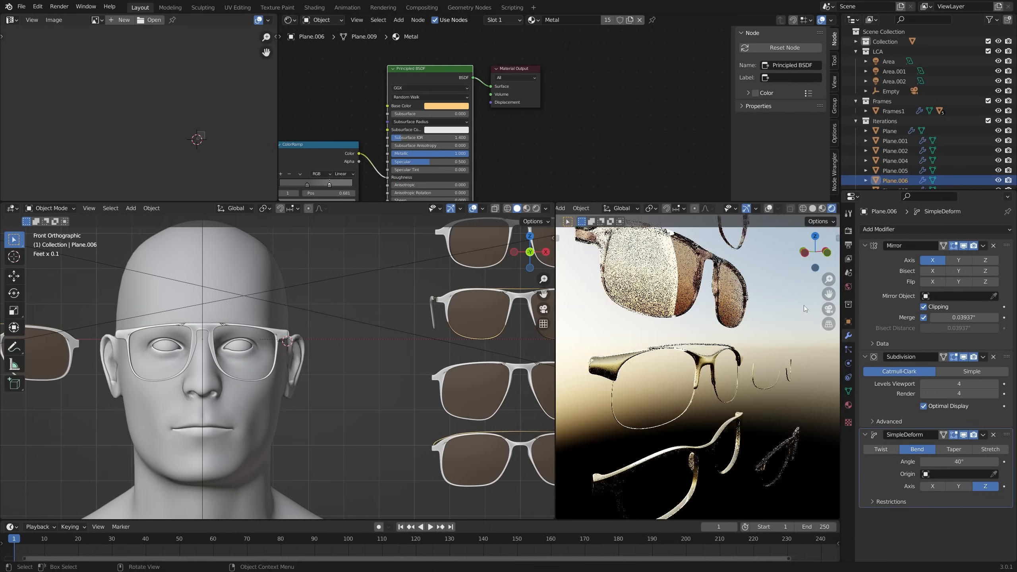
Step: Move the head model freely aside and clear its location to put it back at the world origin
middle_click_drag(804, 305, 687, 367)
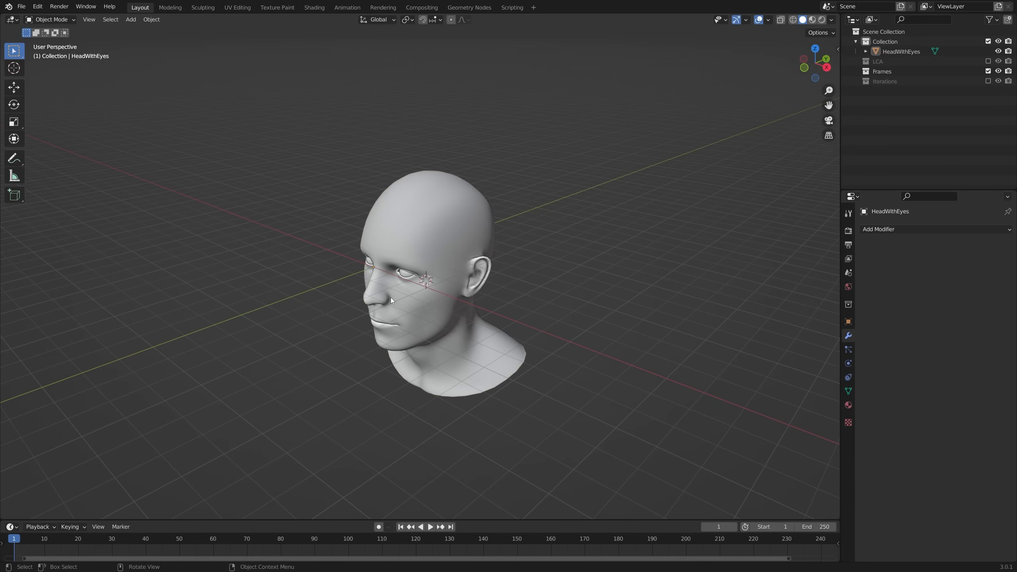
left_click(408, 300)
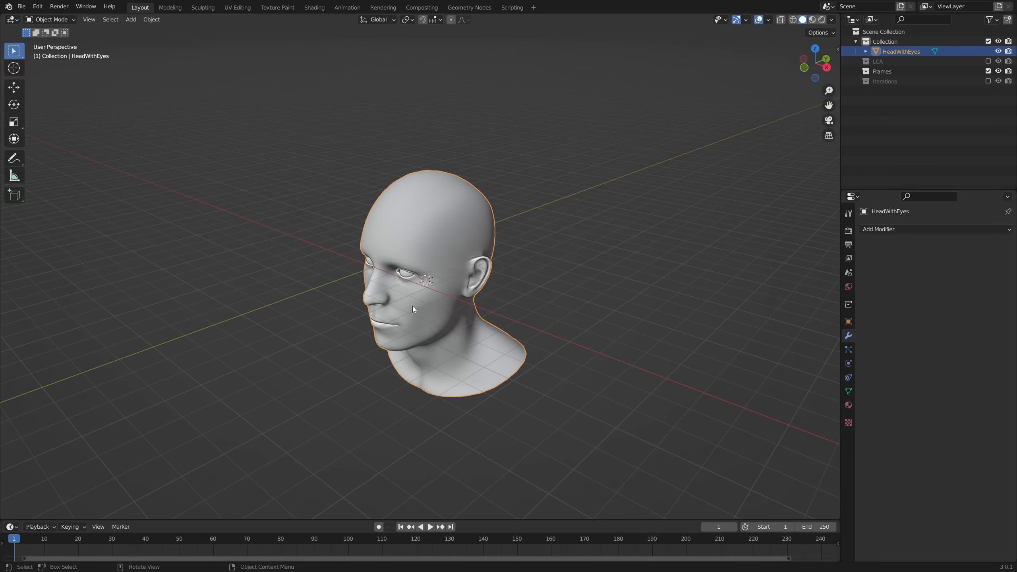
key("g")
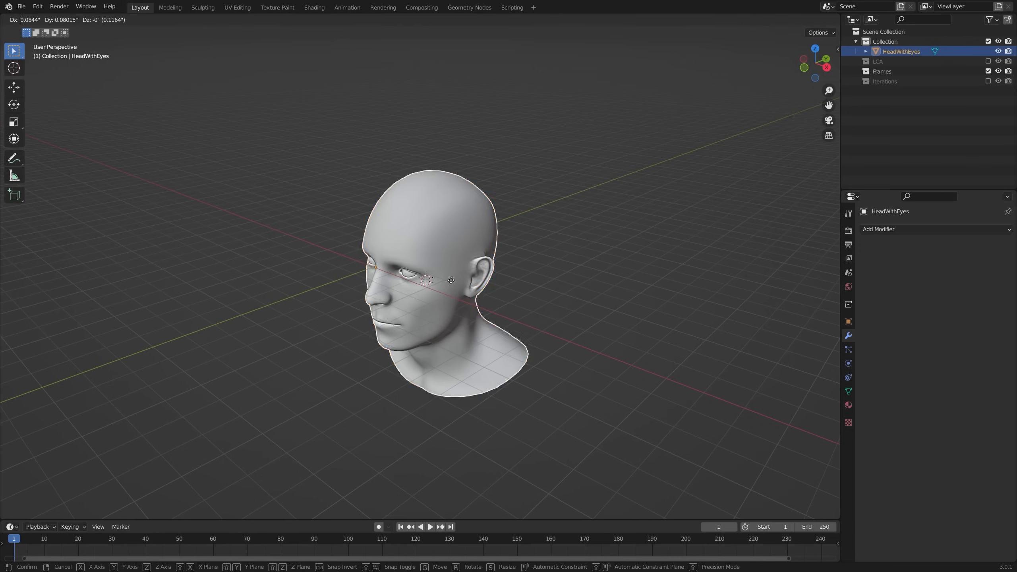
left_click(631, 276)
key("alt+g")
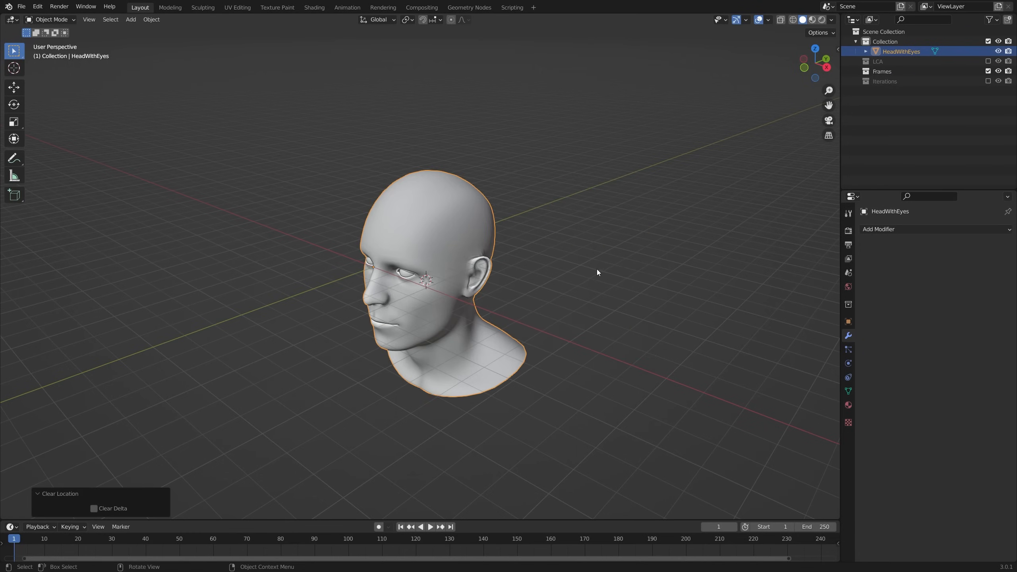
middle_click_drag(481, 281, 550, 273)
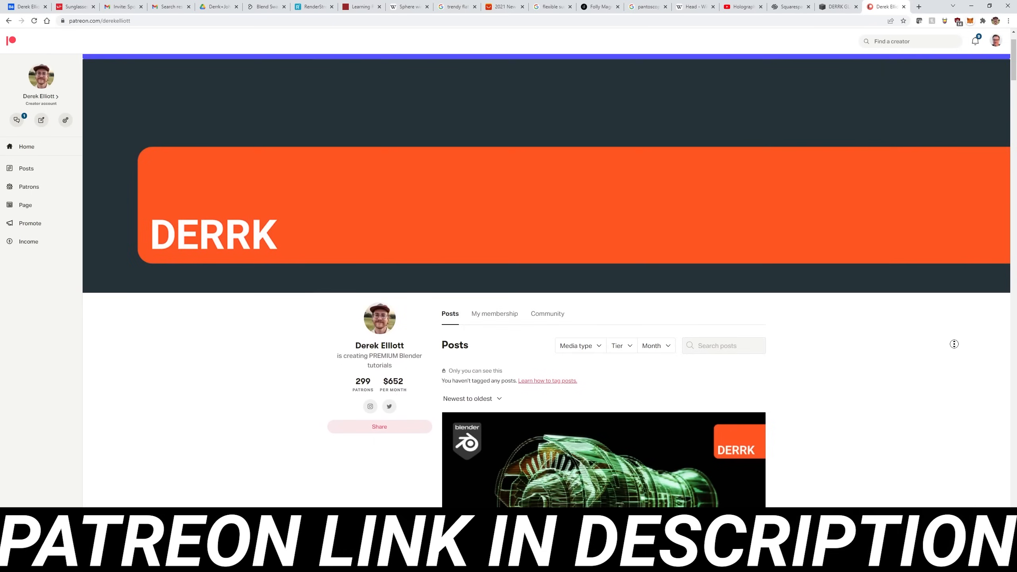
Step: Switch to the browser and look through the posts on the creator's Patreon page
scroll(954, 344, "down", 15)
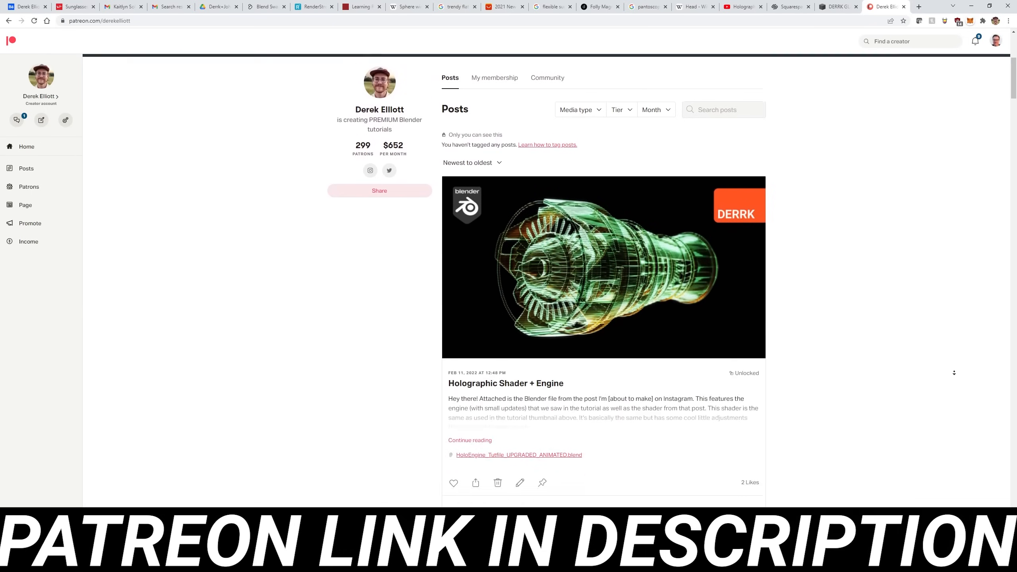
scroll(954, 373, "down", 15)
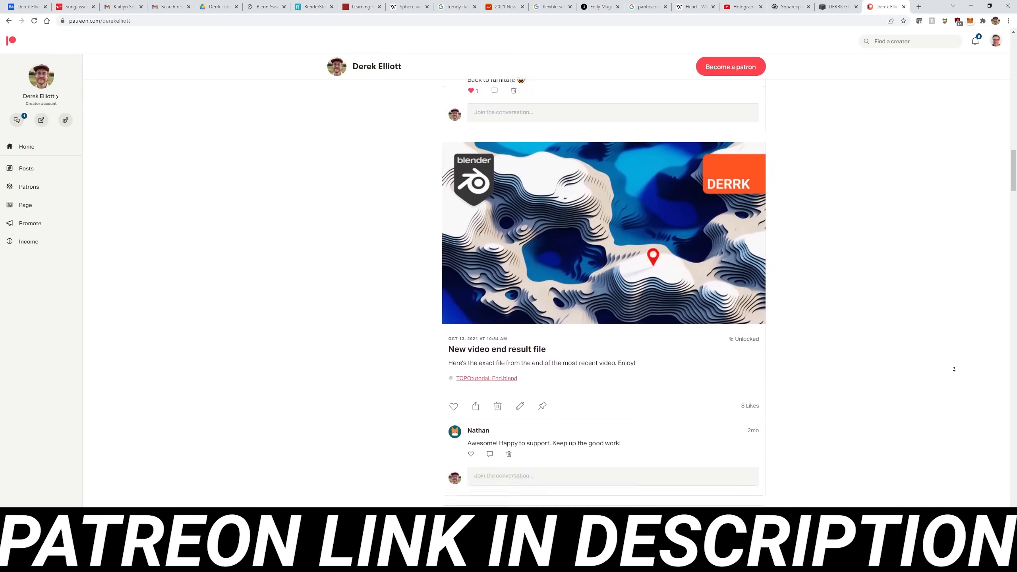
scroll(954, 369, "down", 6)
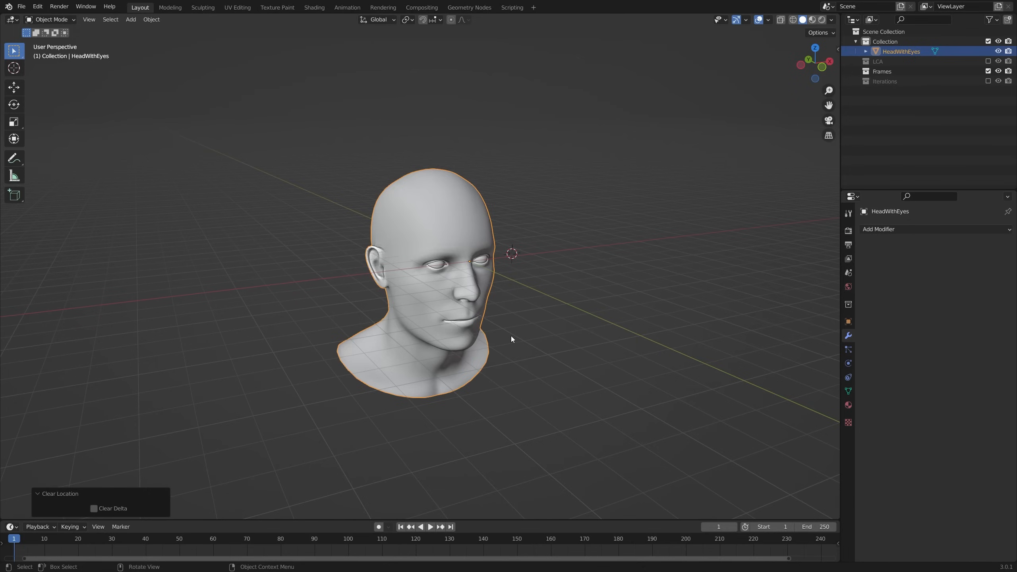
Step: Switch back to Blender and add a mesh plane at the origin in front view of the head
scroll(511, 339, "up", 2)
key("KP_1")
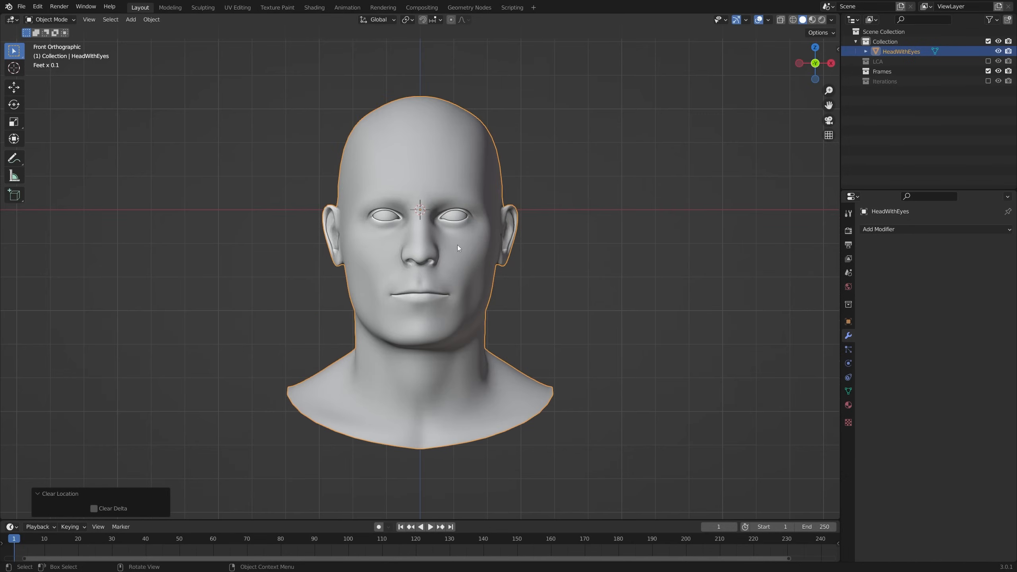
middle_click_drag(457, 245, 464, 277, "shift")
key("shift+a")
mouse_move(464, 277)
left_click(505, 277)
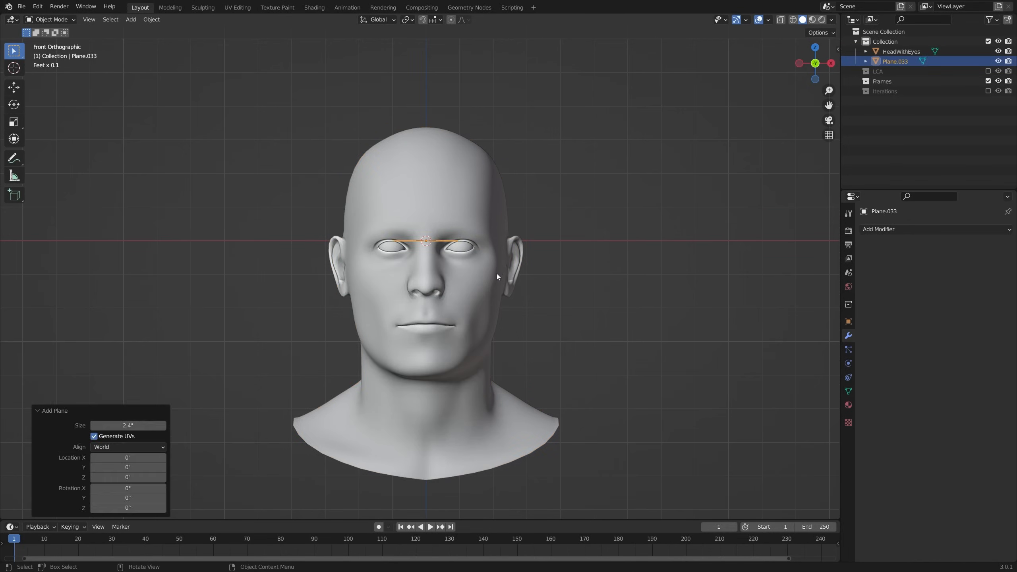
Step: Rotate the plane's geometry 90° about the X axis in Edit Mode
key("Tab")
key("r")
key("x")
key("9")
key("0")
key("Return")
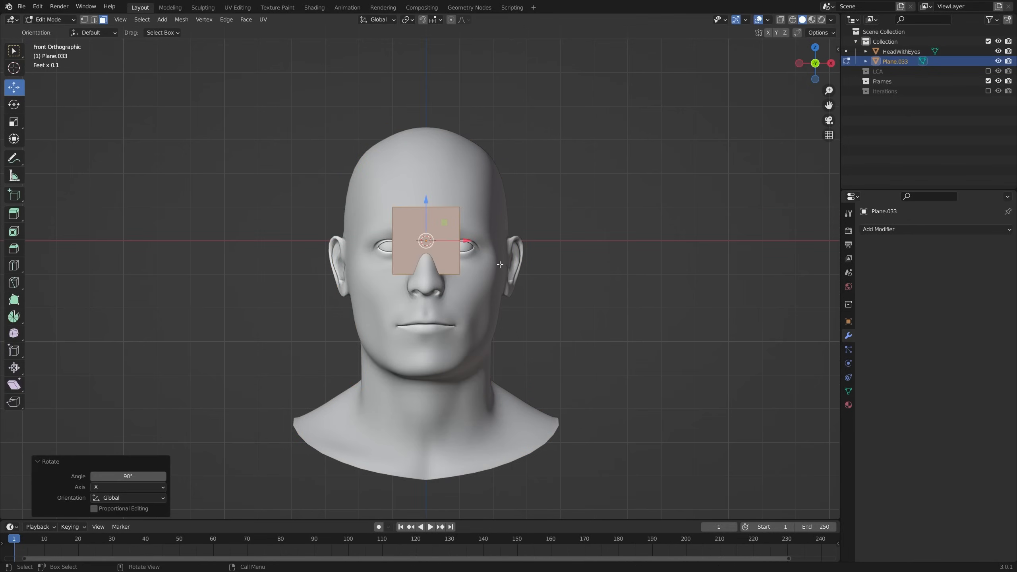
Step: Move the plane's face over one eye, about 1.73" in X and -0.33" in Z, and add a Mirror modifier
key("g")
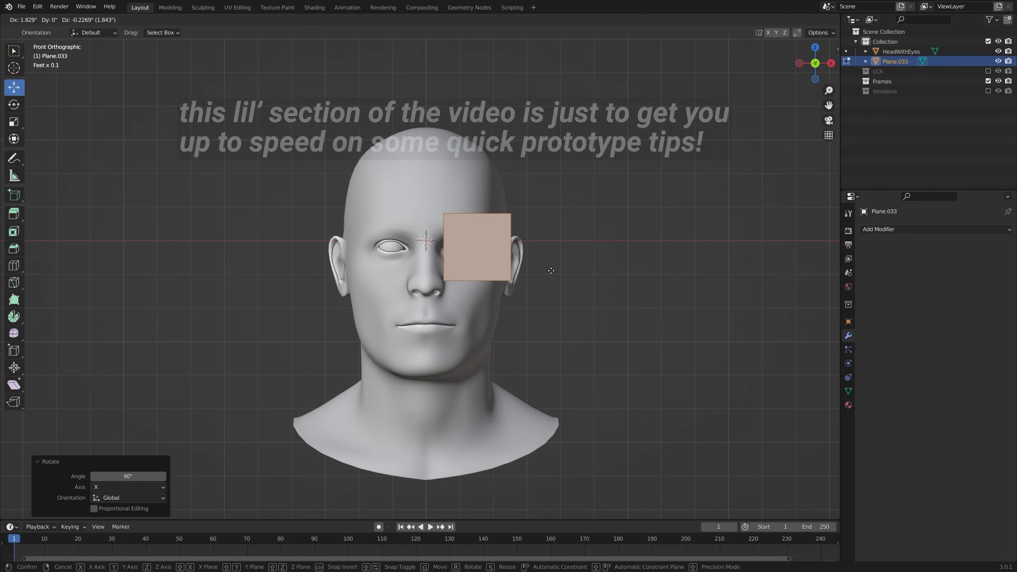
left_click(549, 274)
left_click(942, 227)
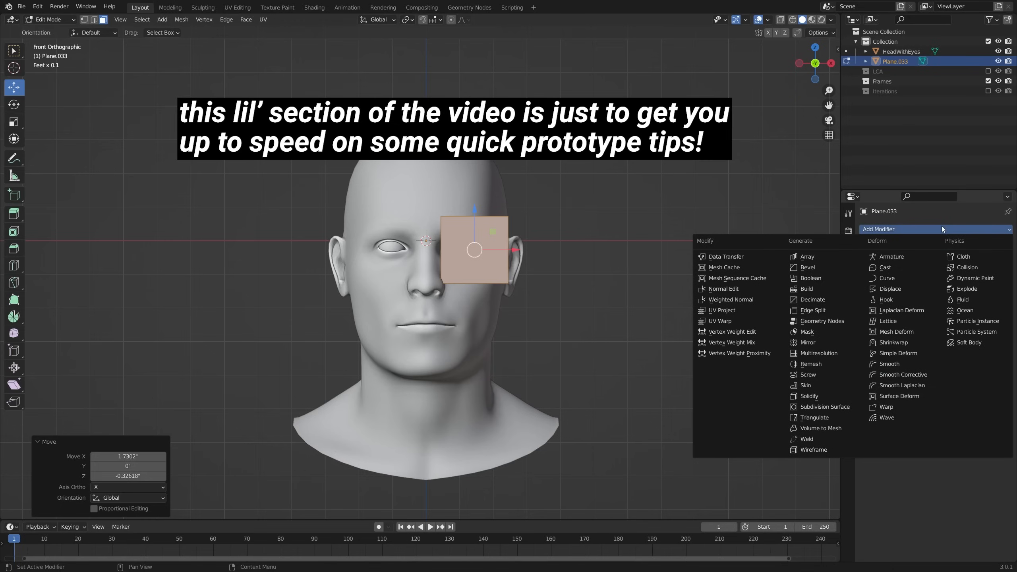
left_click(825, 342)
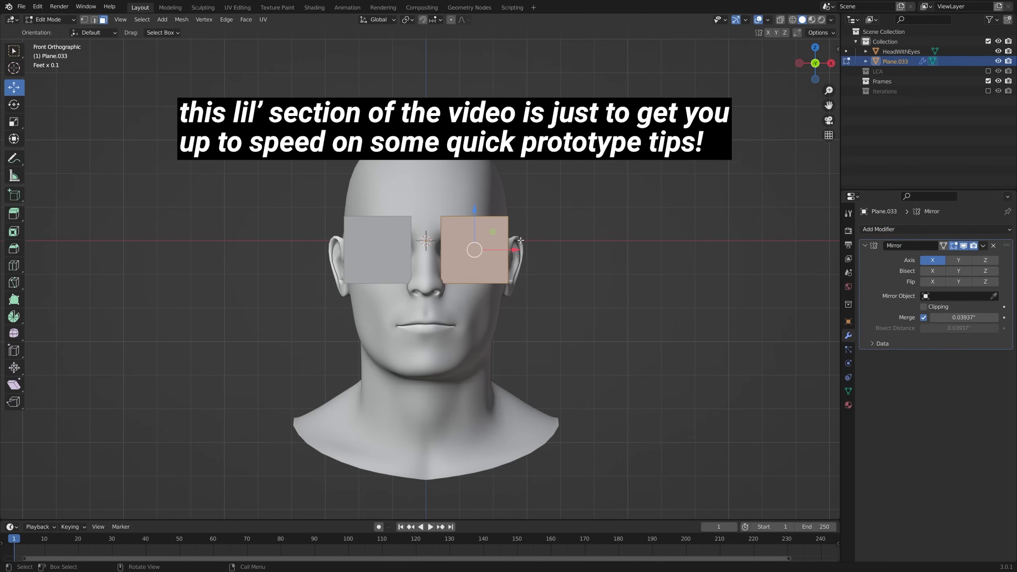
Step: Inset the plane's face and delete the inner face to leave a rectangular lens rim
key("i")
left_click(569, 234)
key("x")
left_click(564, 254)
Step: Add a loop cut across the nose side of the rim and delete the faces above the cut
key("ctrl+r")
left_click(447, 246)
left_click(447, 234)
scroll(446, 233, "up", 1)
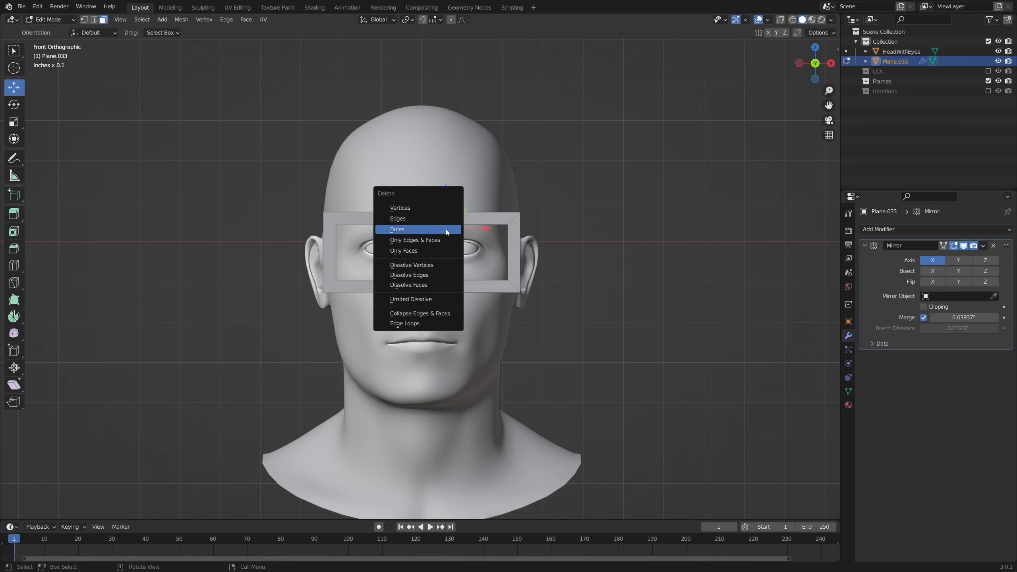
left_click(437, 226)
Step: Enable clipping on the Mirror modifier and extrude the rim's open upper edge to the centre line as a bridge
left_click(923, 306)
key("e")
left_click(447, 242)
Step: Move the top edge of the rim's nose side about -0.11" in X and -0.19" in Z, and rotate it
key("g")
left_click(442, 251)
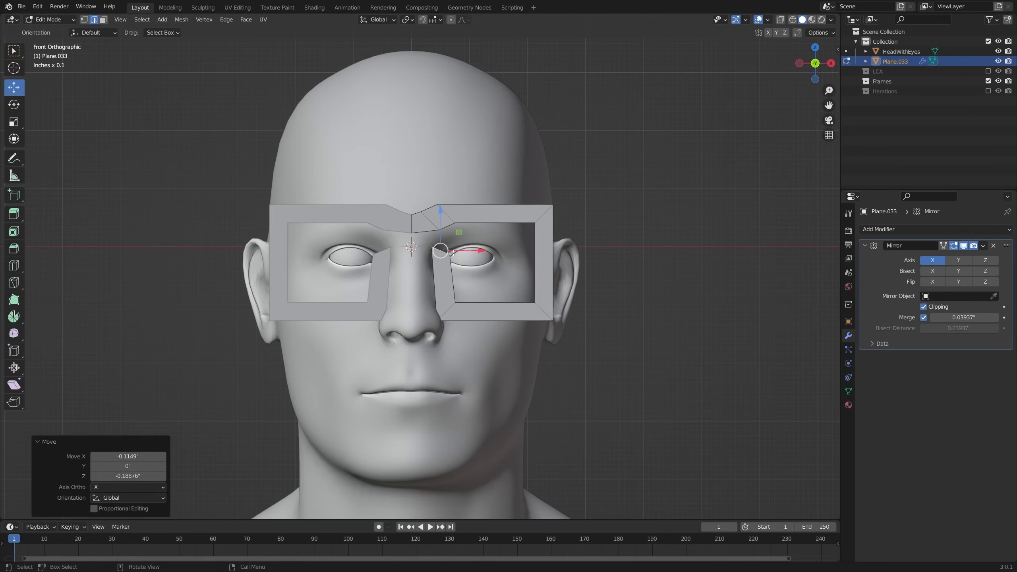
key("r")
left_click(468, 236)
left_click(442, 246)
key("g")
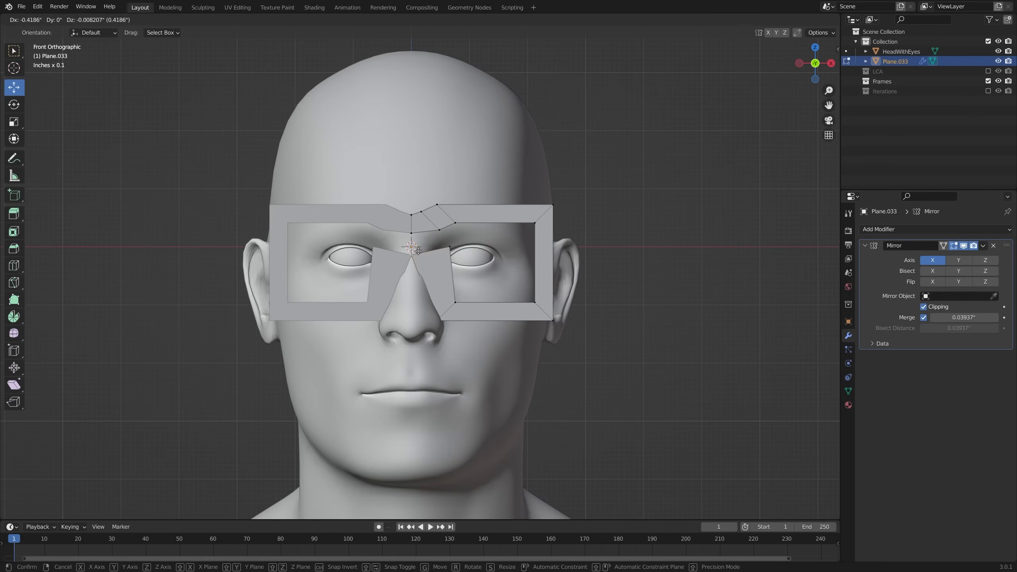
right_click(418, 251)
Step: Adjust the vertices beside the nose and extrude them to the centre line to fill in the area under the bridge
left_click(450, 247)
left_click_drag(450, 246, 433, 232)
left_click(439, 231)
left_click(430, 254)
key("e")
left_click(411, 254)
left_click(412, 234, "shift")
Step: Add a Subdivision Surface modifier to the frame with 3 viewport levels and 4 render levels
scroll(433, 257, "up", 2)
key("ctrl+2")
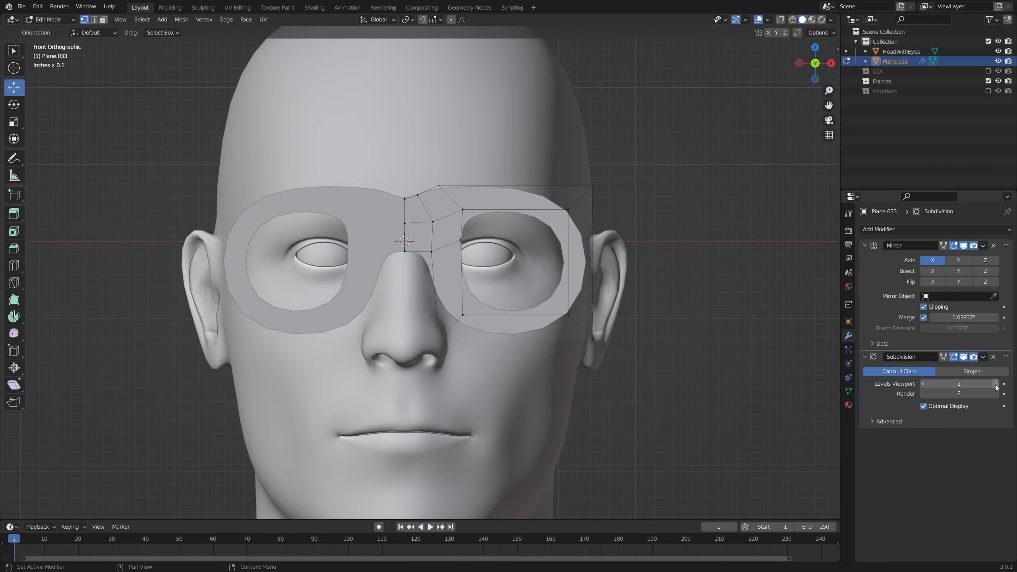
left_click(996, 394)
left_click(997, 394)
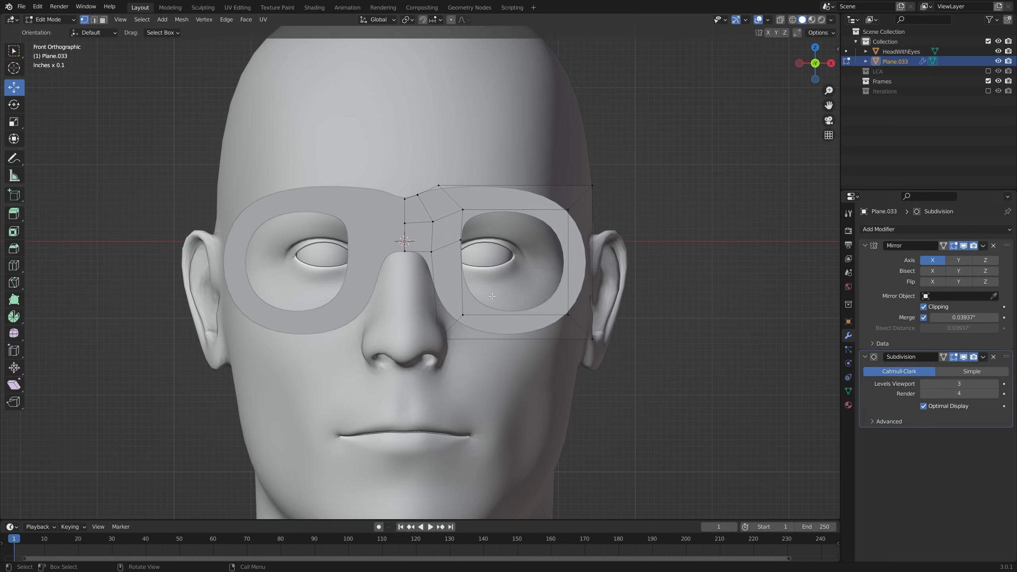
Step: Scale the rim's lower inner corner vertices to 0.303 and reposition the lower outer corner vertices
key("s")
left_click(517, 311)
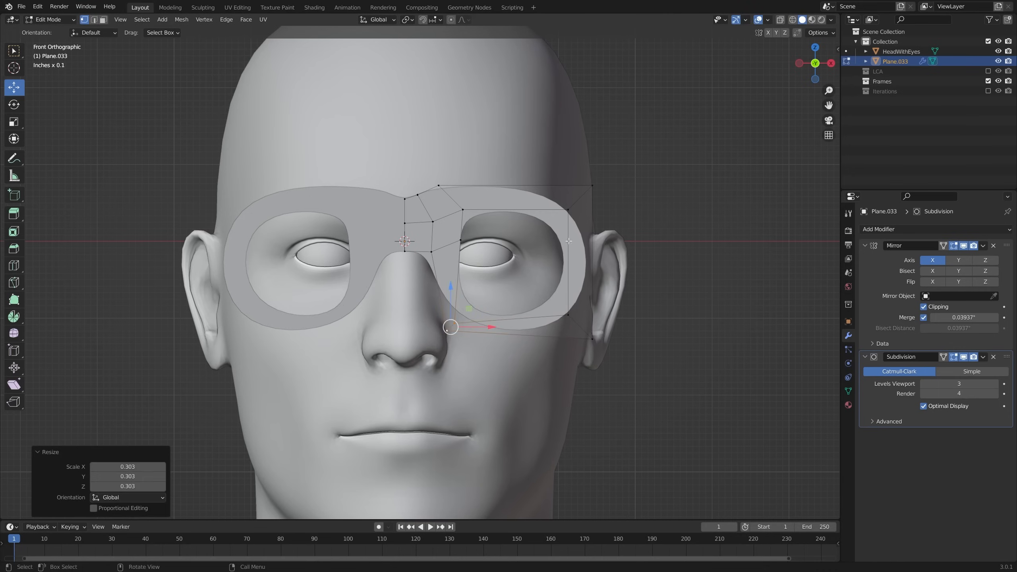
key("g")
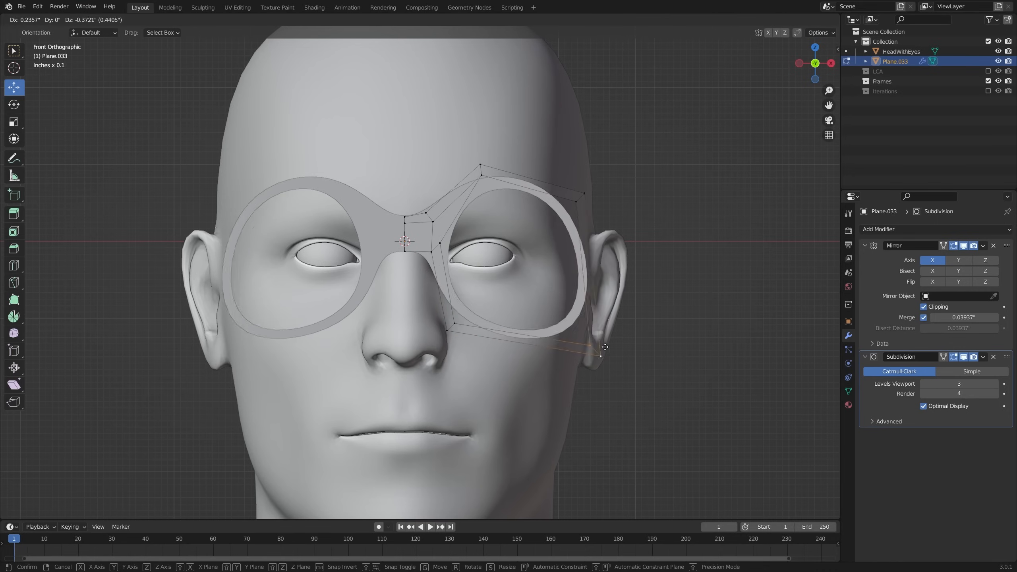
left_click(621, 324)
Step: Move the rim's lower inner corner about -0.17" in X and 0.36" in Z, and lower its upper inner corner toward the bridge
left_click_drag(465, 314, 439, 338)
key("g")
left_click(429, 315)
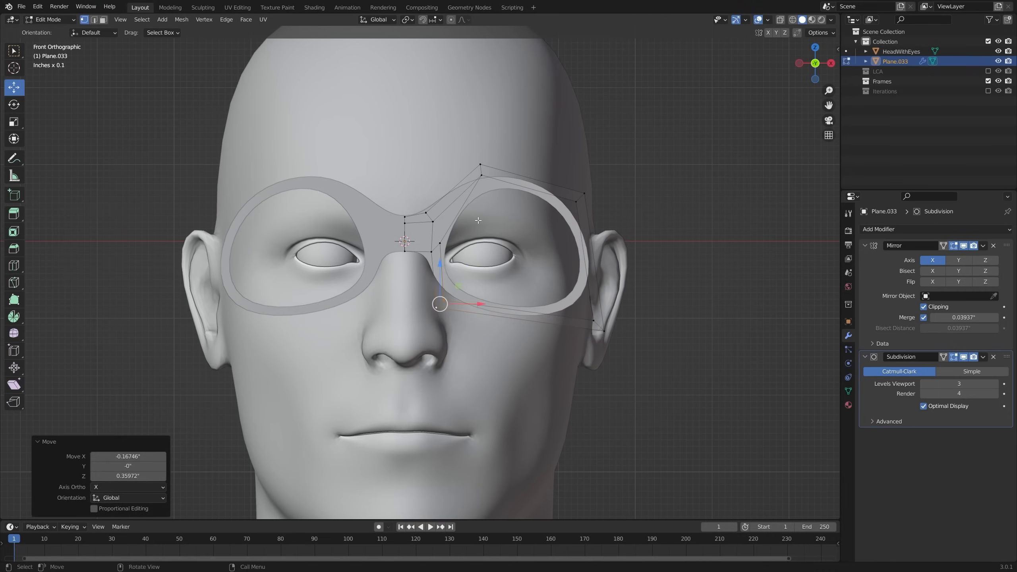
left_click_drag(471, 186, 488, 159)
key("g")
left_click(455, 198)
Step: Move and scale the vertices where the bridge joins the rim to refine the bridge shape
left_click_drag(417, 185, 476, 265)
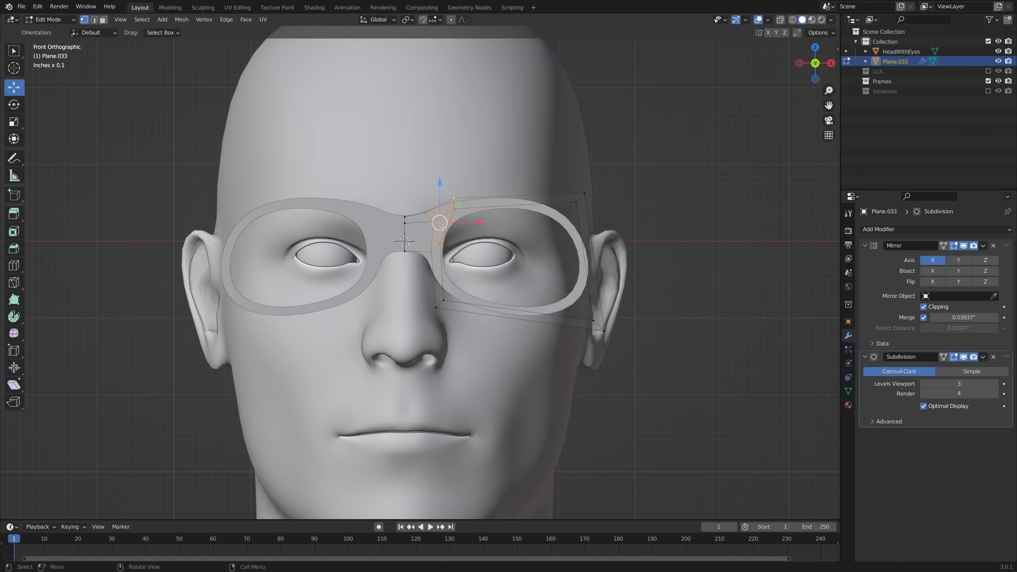
key("g")
left_click(473, 261)
key("s")
left_click(467, 235)
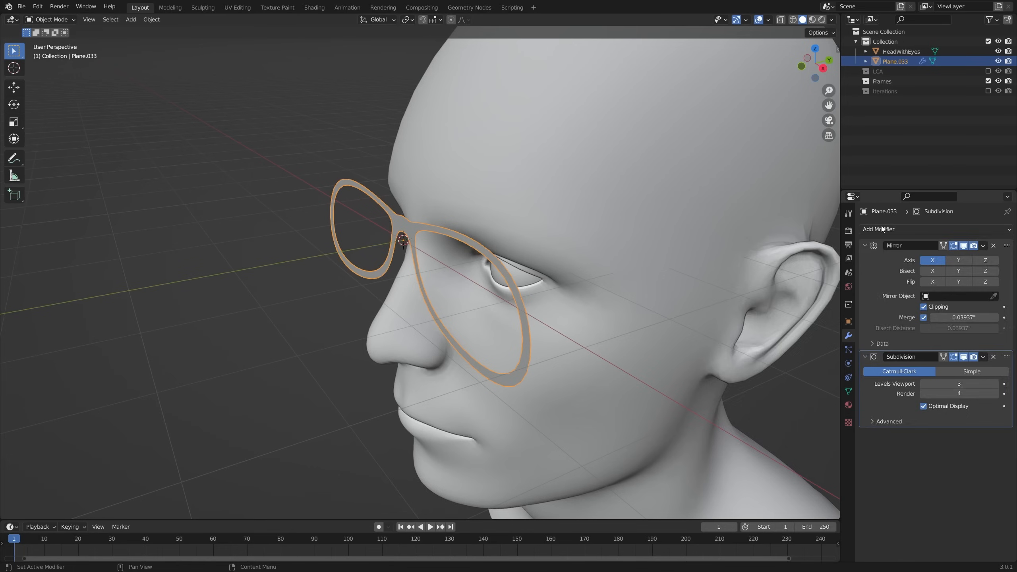
Step: Add a Solidify modifier with a thickness of 0.1594" between the Mirror and Subdivision modifiers
left_click(935, 229)
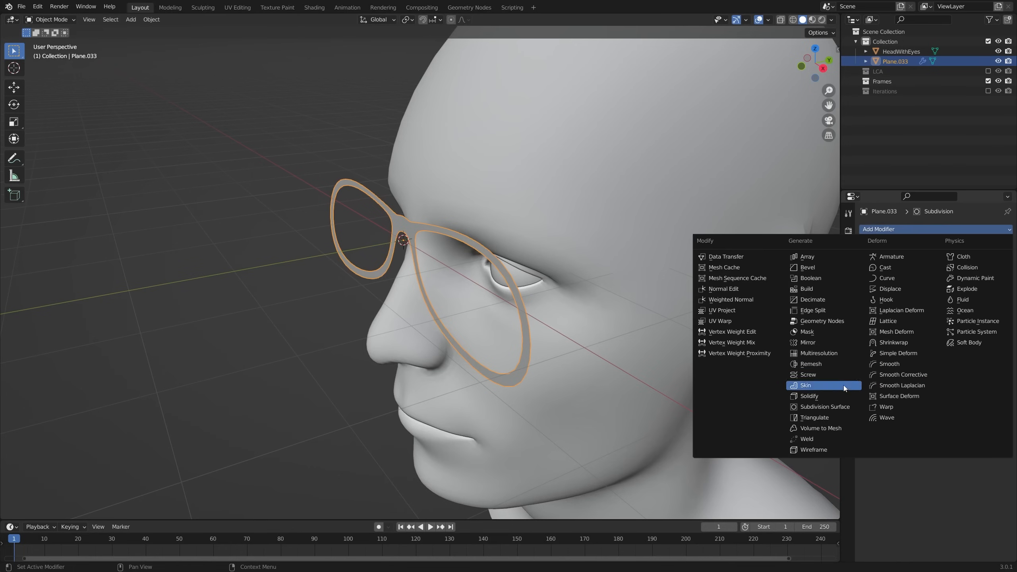
left_click(839, 385)
left_click_drag(976, 461, 937, 462)
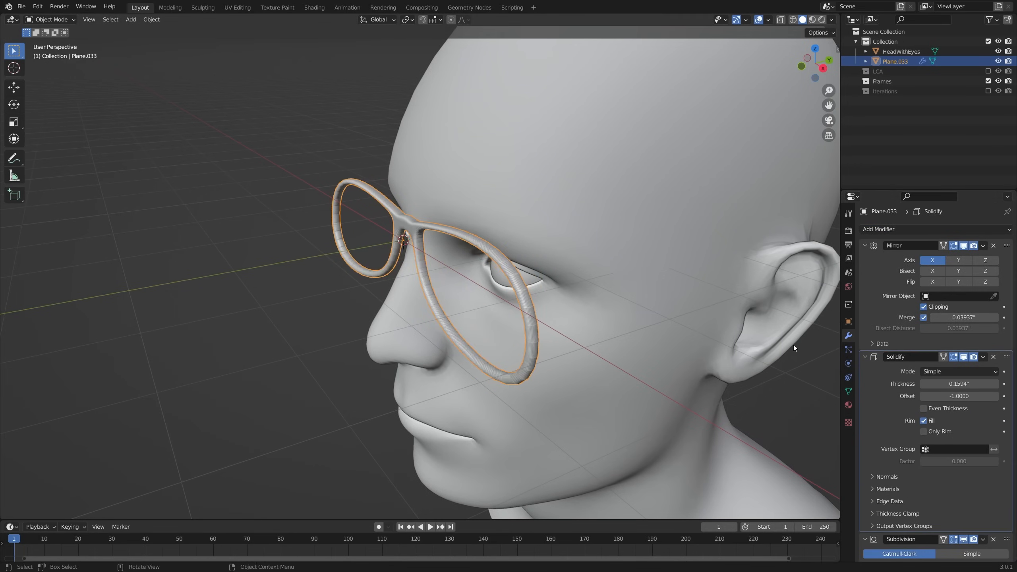
Step: Open the glasses frame for mesh editing and show the transform properties with the edges' mean bevel weight
middle_click_drag(793, 344, 644, 339)
key("Tab")
key("n")
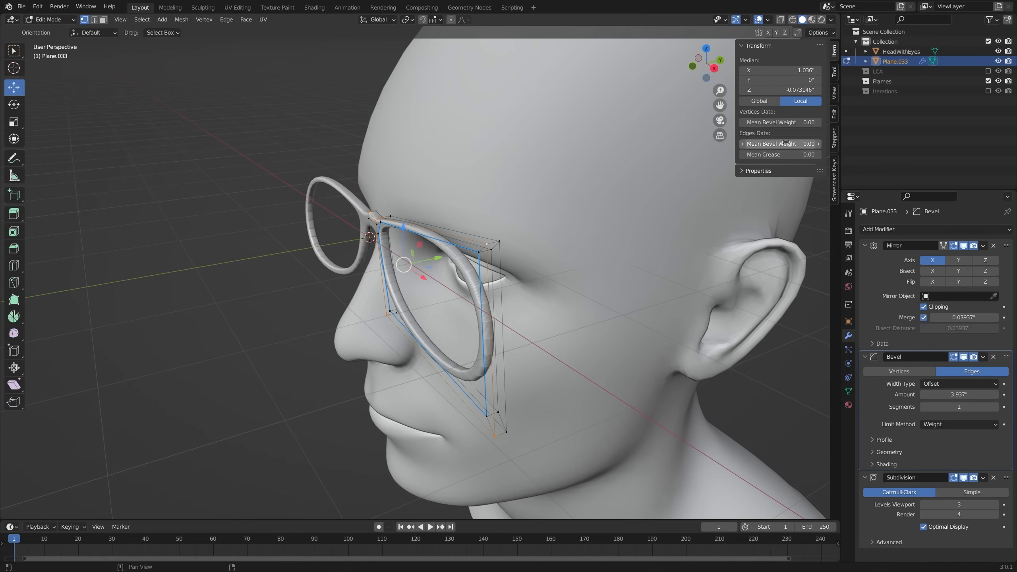
scroll(393, 391, "up", 2)
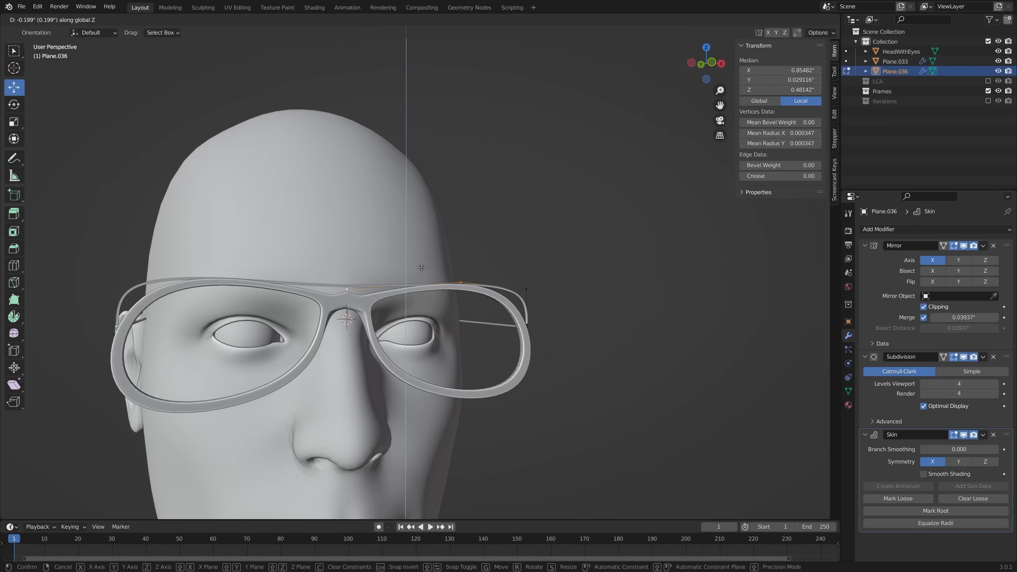
Step: Select the outer corner vertex of the thin wire bar along the top of the glasses
left_click(526, 289)
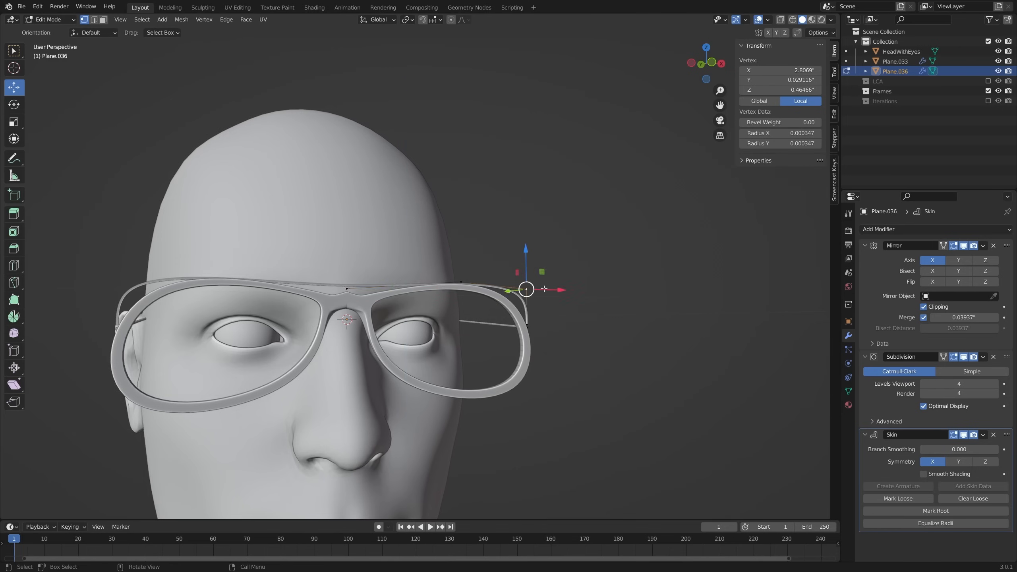
middle_click_drag(520, 304, 542, 303)
scroll(542, 303, "up", 2)
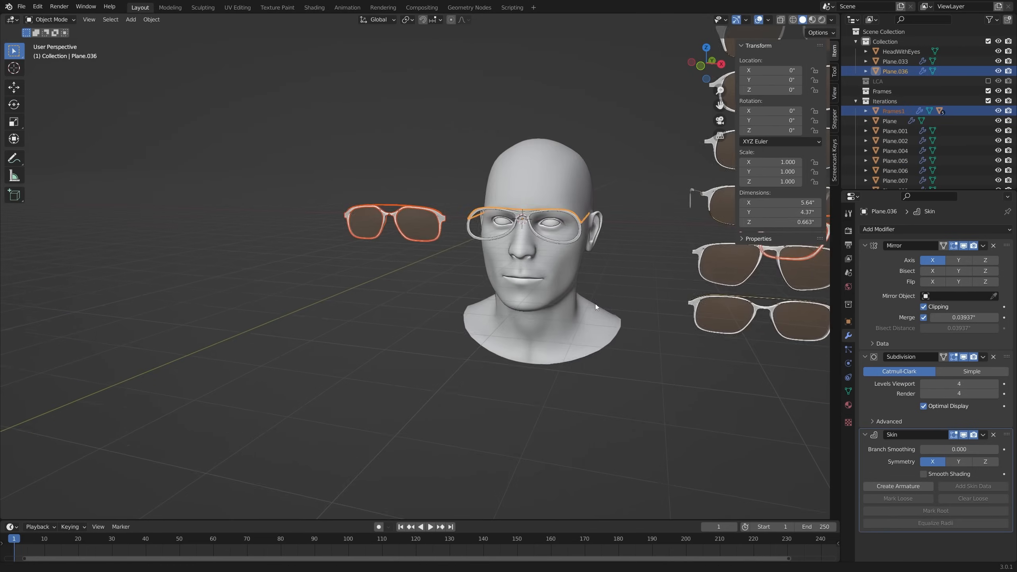
Step: Select the Frames1 glasses among the iterations and move them up to the area above the head
middle_click_drag(439, 340, 383, 314, "shift")
left_click(386, 332)
key("g")
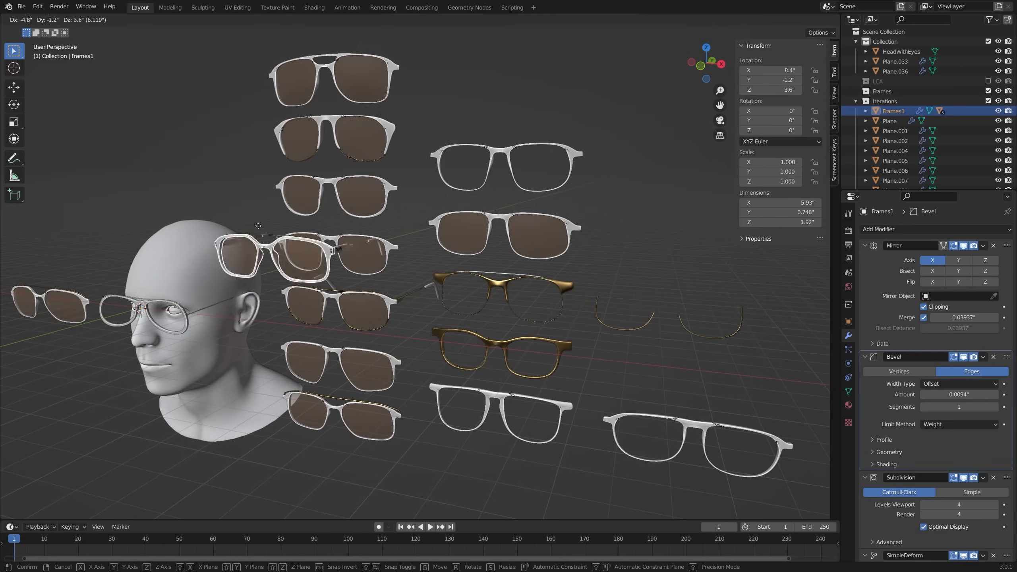
left_click(195, 195)
middle_click_drag(194, 195, 407, 277)
scroll(407, 277, "up", 3)
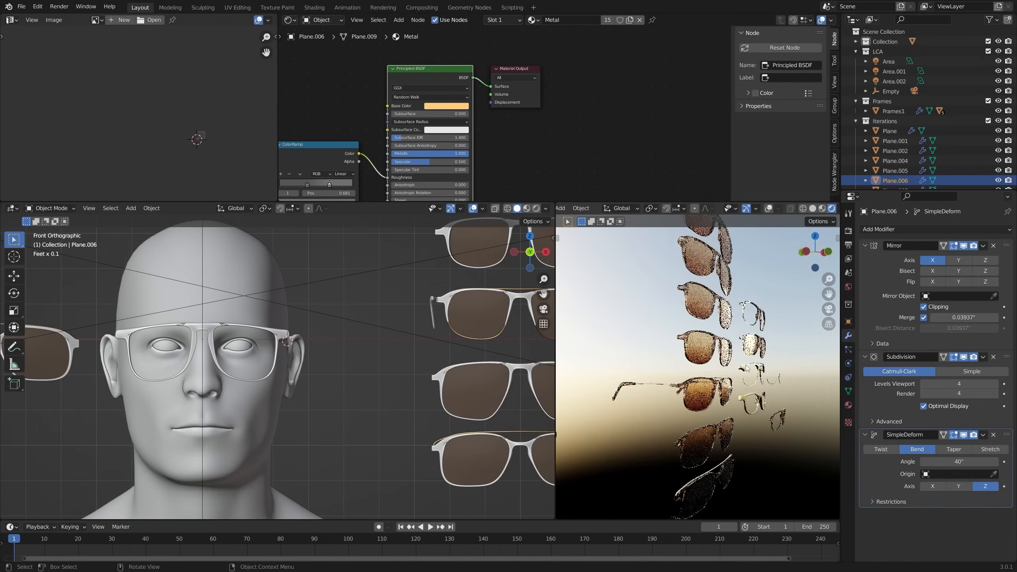
Step: In the lens material, slightly lower the saturation, shift the hue to green, and move the colour ramp's end stop inward
left_click(681, 381)
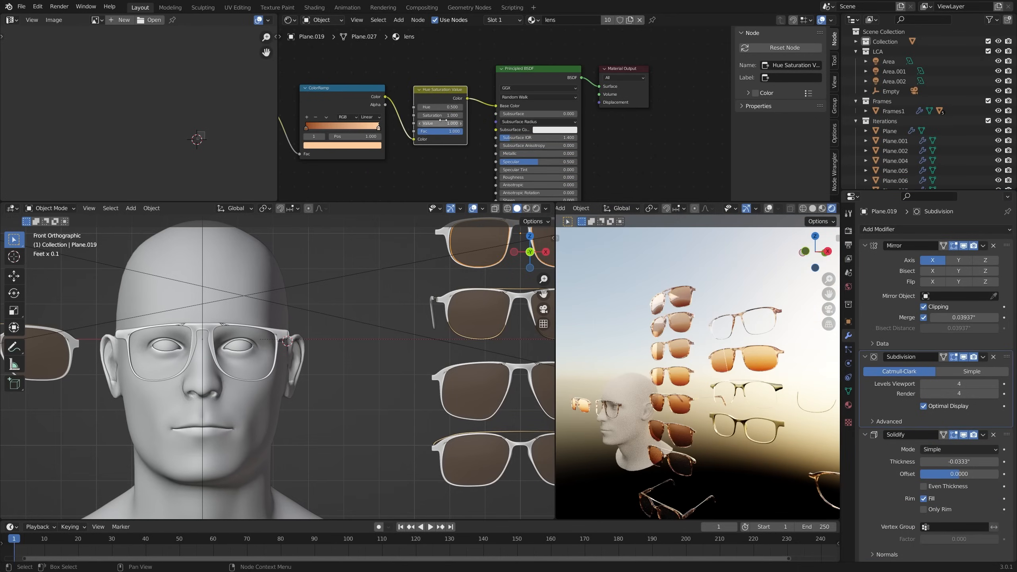
mouse_move(442, 116)
left_mouse_down()
mouse_move(473, 117)
mouse_move(416, 117)
mouse_move(434, 117)
left_mouse_up()
left_click_drag(441, 108, 515, 108)
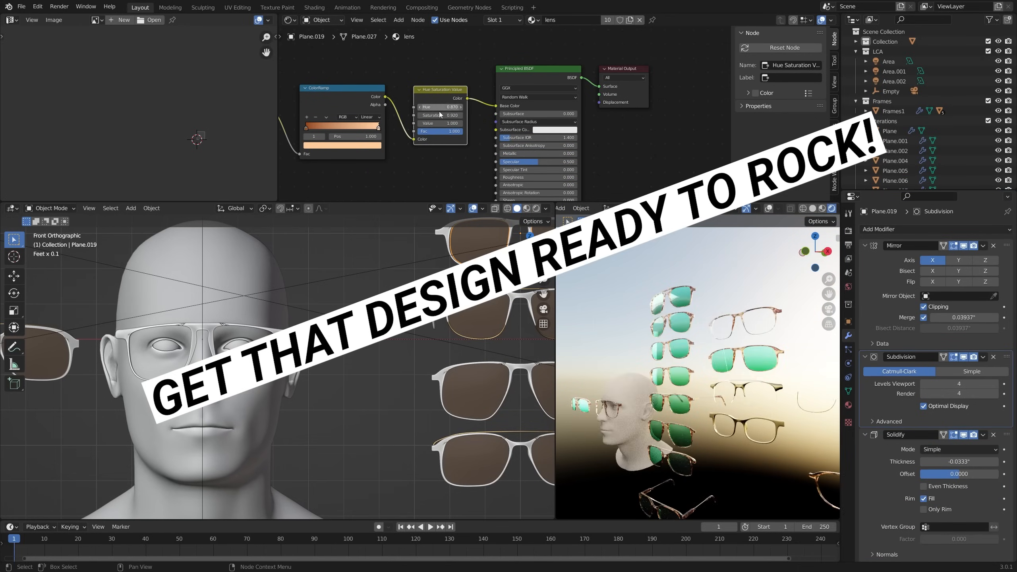
left_click_drag(376, 128, 328, 128)
middle_click_drag(637, 355, 720, 357)
scroll(711, 357, "up", 3)
scroll(721, 356, "up", 2)
middle_click_drag(794, 359, 728, 360)
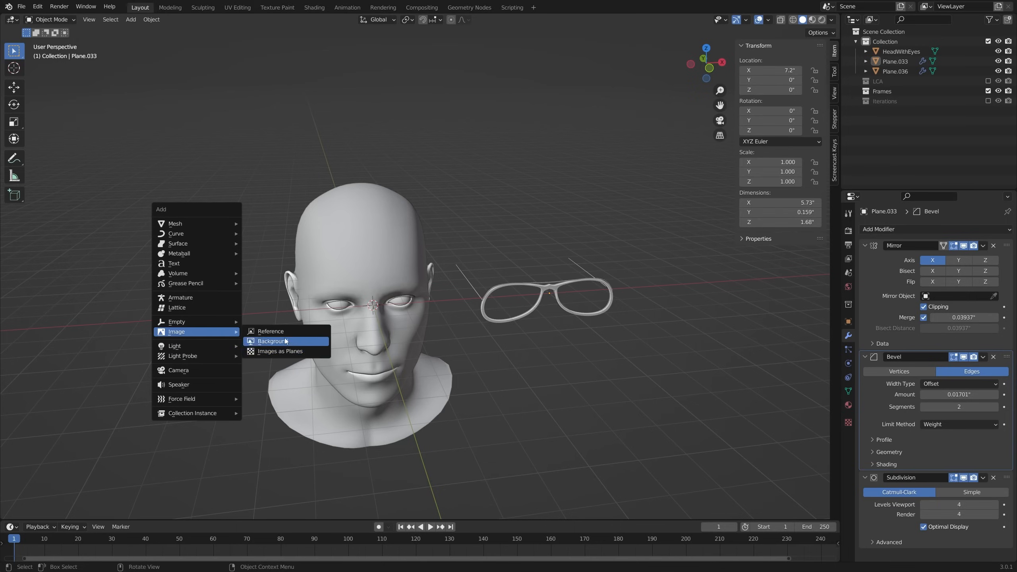
Step: Add the glasses silhouette picture from the project folder as a reference image in the head scene
left_click(286, 331)
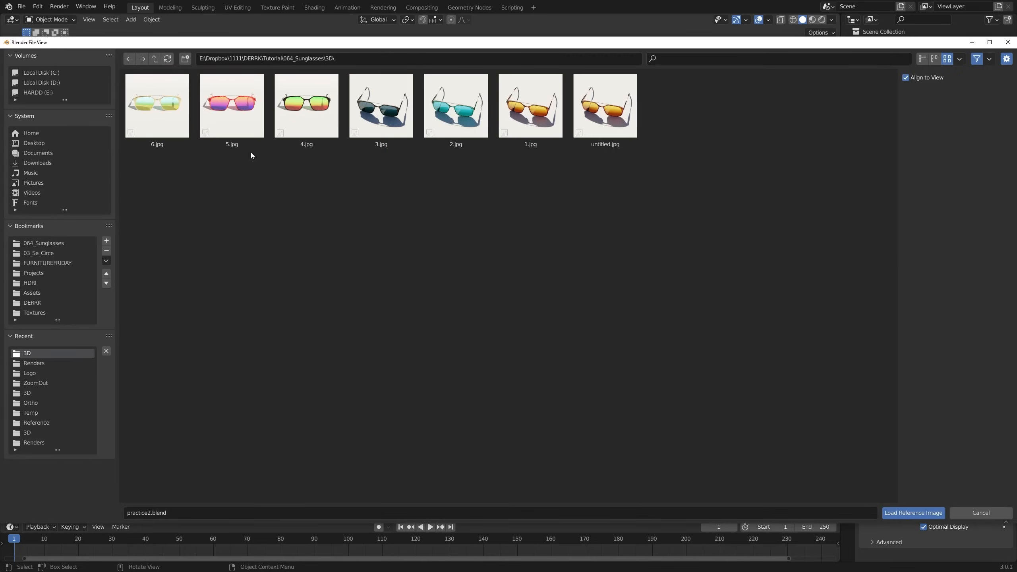
left_click(155, 59)
double_click(257, 119)
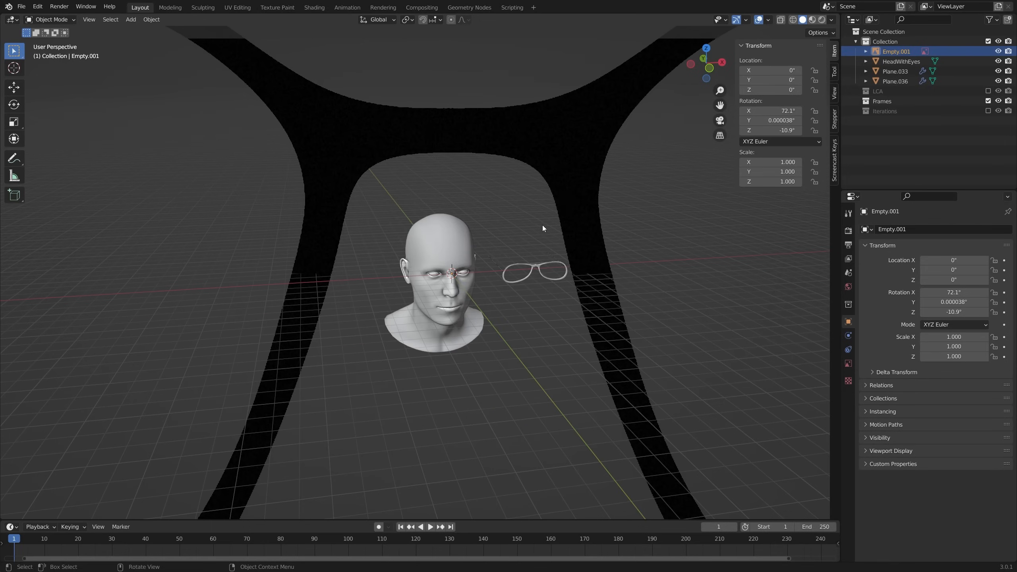
Step: Clear the reference image's rotation and rotate it 90° about the X axis so it stands upright
key("alt+r")
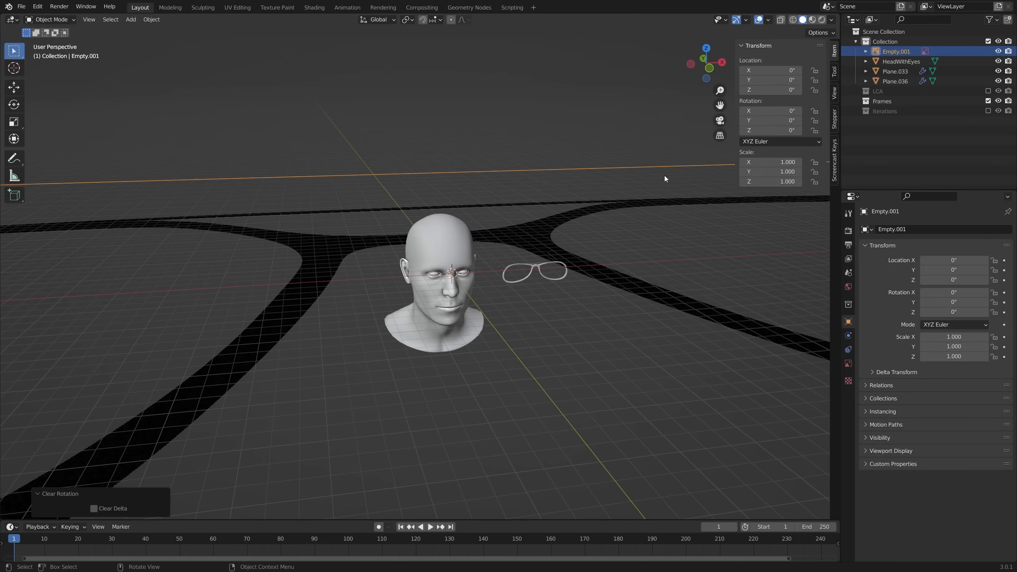
key("r")
key("x")
key("9")
key("0")
key("Return")
Step: Scale the reference image down to about 0.033 so the glasses silhouette spans the head's face width
key("s")
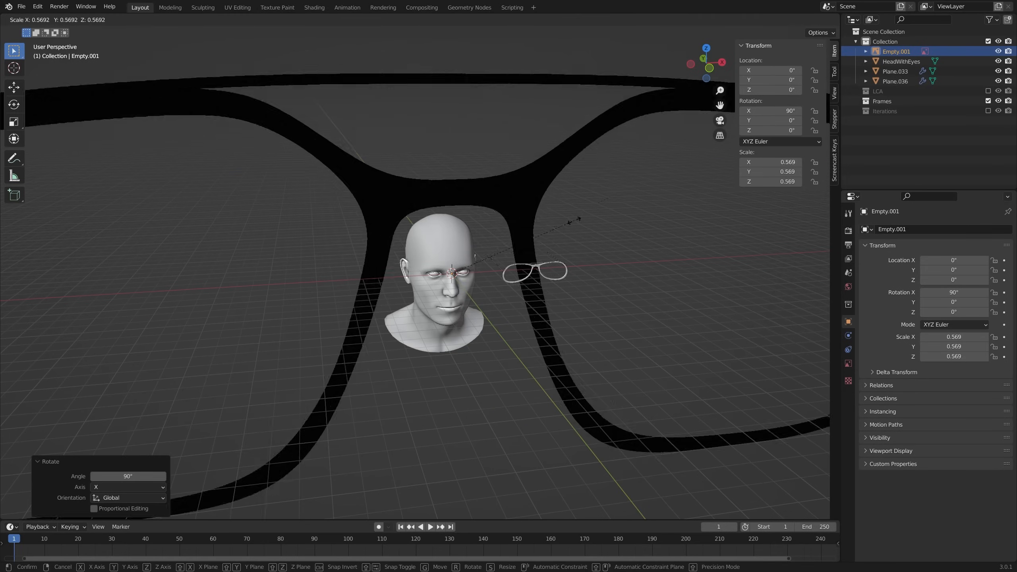
left_click(453, 271)
key("KP_5")
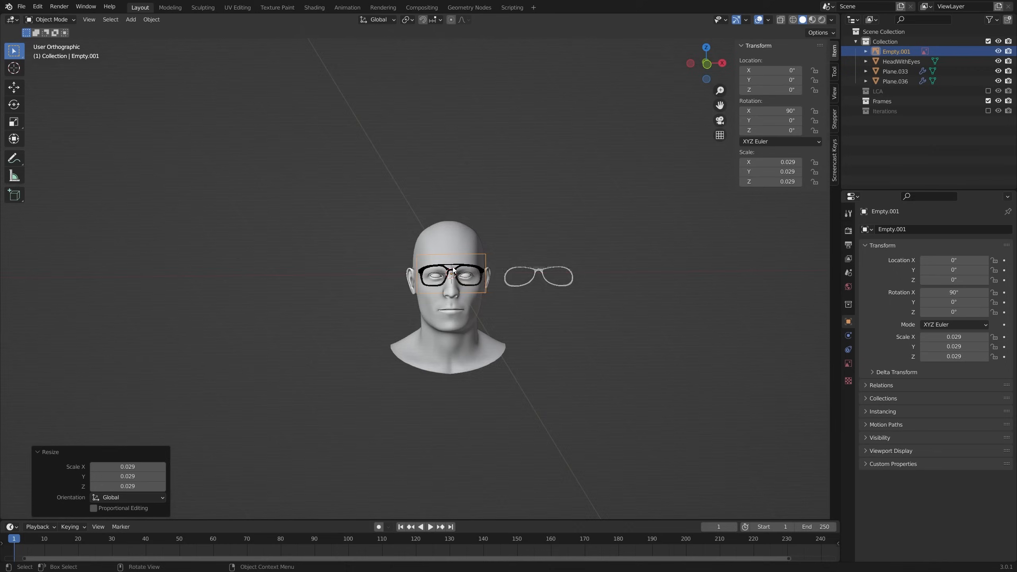
key("KP_1")
scroll(459, 259, "up", 5)
key("s")
left_click(478, 258)
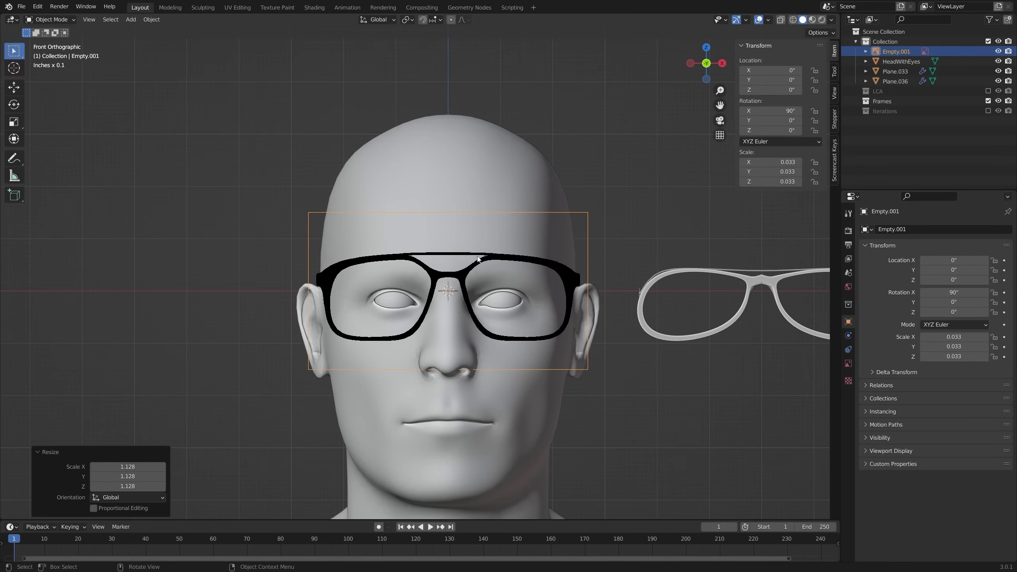
Step: Move the reference image down about 0.219" along Z so the silhouette sits over the eyes
key("g")
key("z")
left_click(478, 270)
scroll(494, 280, "down", 2)
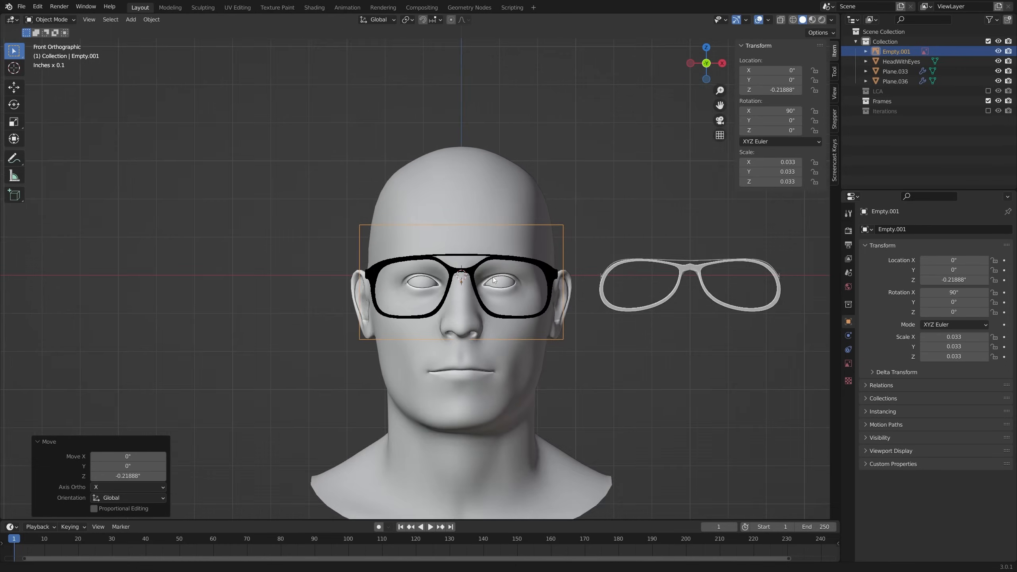
scroll(494, 280, "down", 1)
middle_click_drag(494, 280, 456, 296)
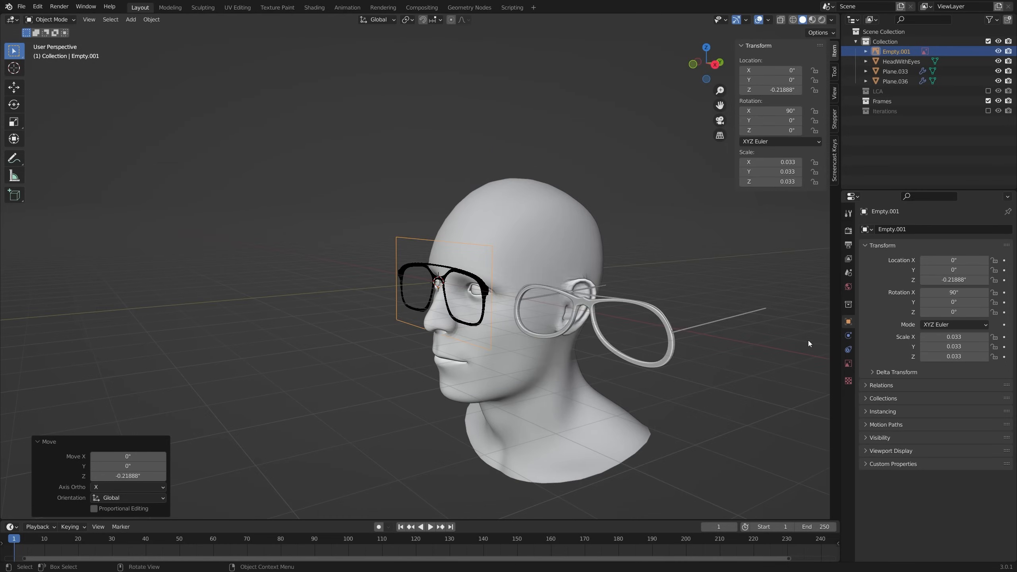
middle_click_drag(808, 343, 461, 341)
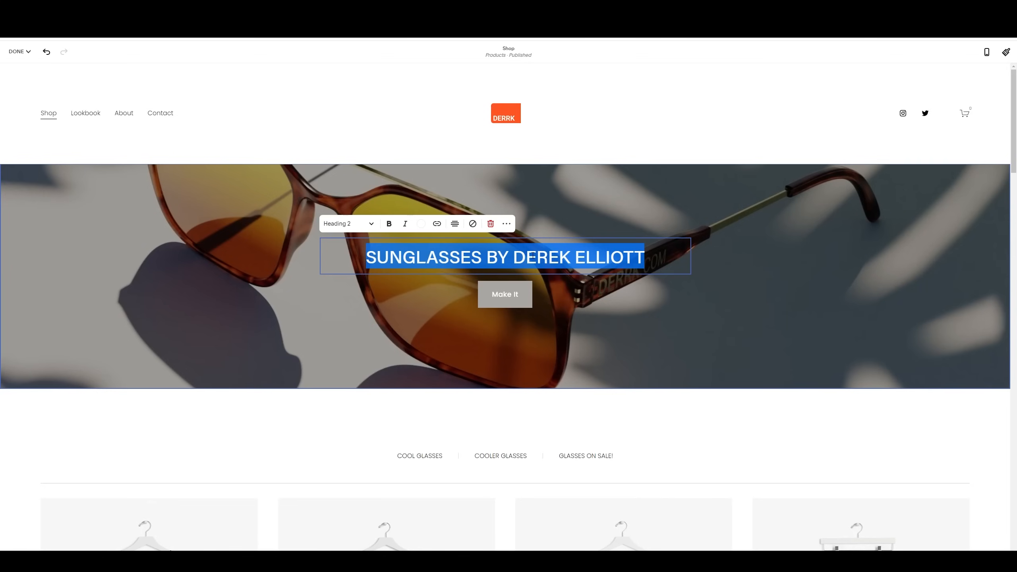
Step: Switch to the Squarespace shop page, change the banner heading to "THE. DOPEST. GLASSES" and edit the text of the button beneath it
type("THE. DOP")
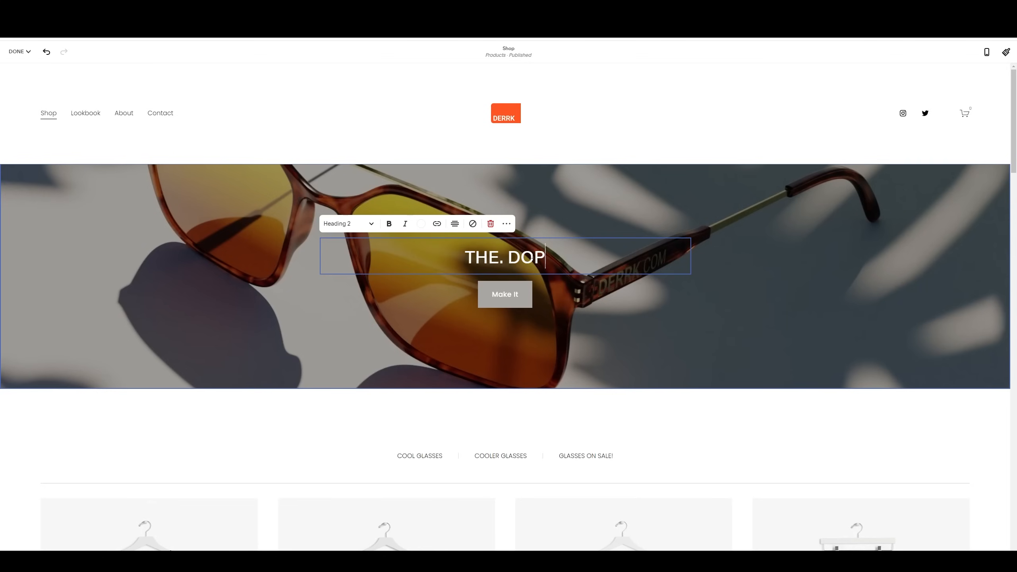
type("EST. GLASSES")
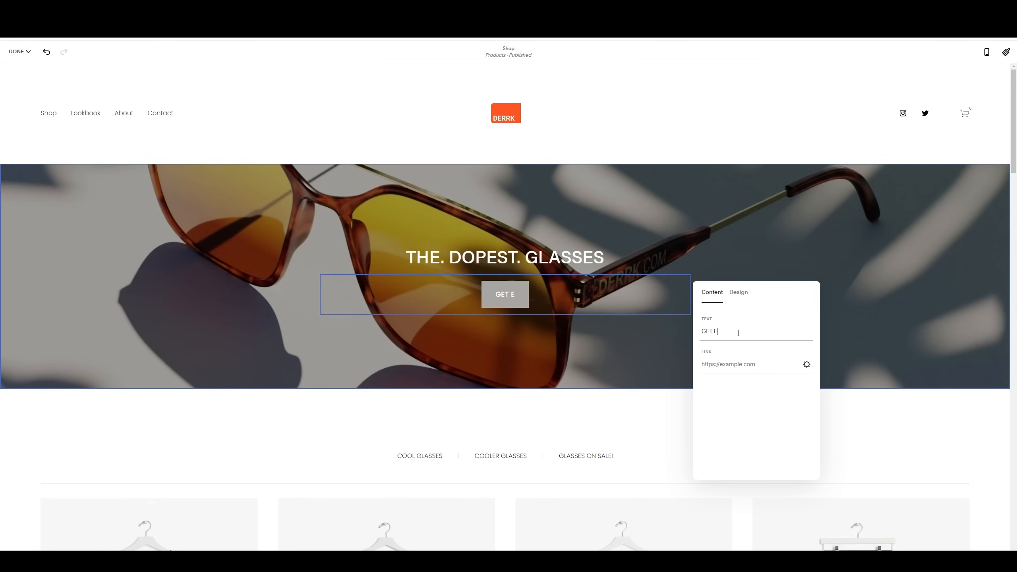
left_click(719, 326)
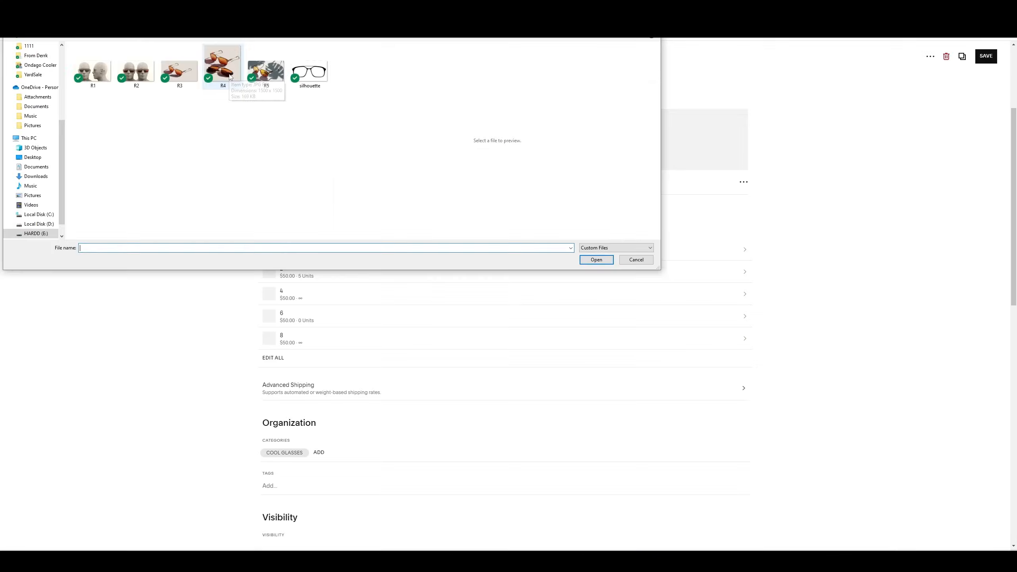
Step: Upload two sunglasses renders to the Lounge Tunic / Black product and rename the product VEGAS 9000
key("Return")
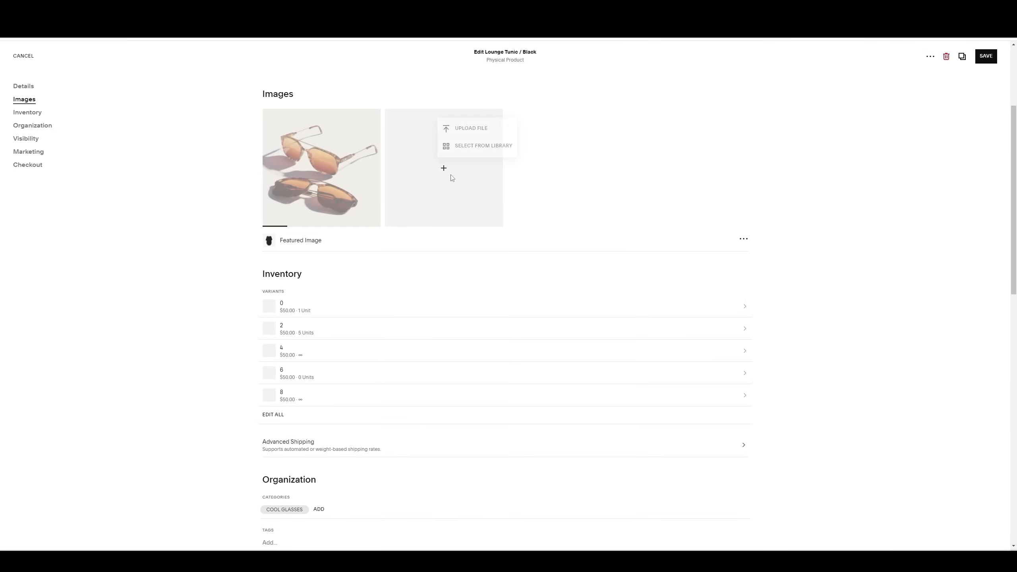
left_click(465, 128)
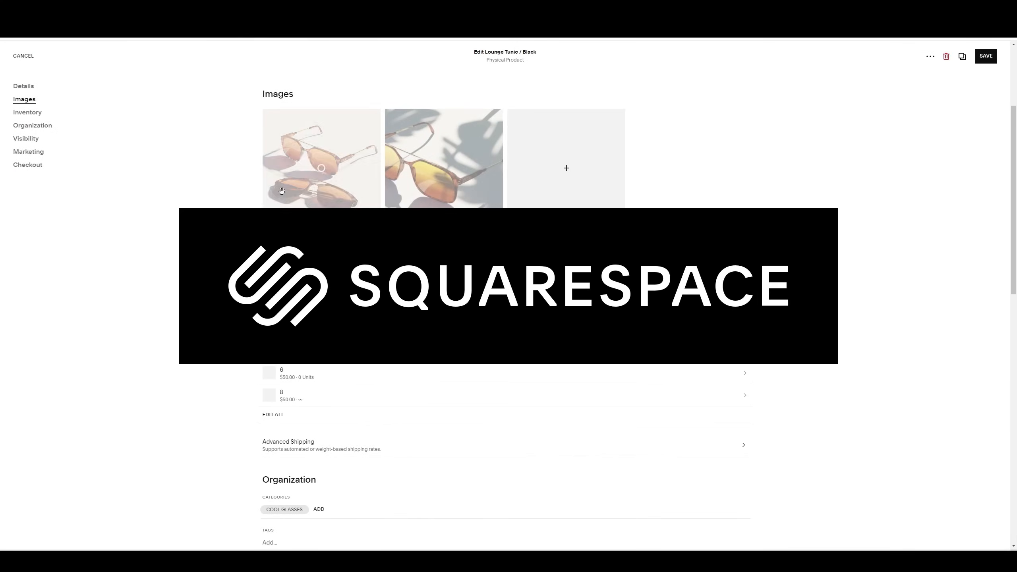
scroll(505, 280, "up", 3)
scroll(327, 126, "up", 1)
triple_click(327, 126)
type("VEGAS 900")
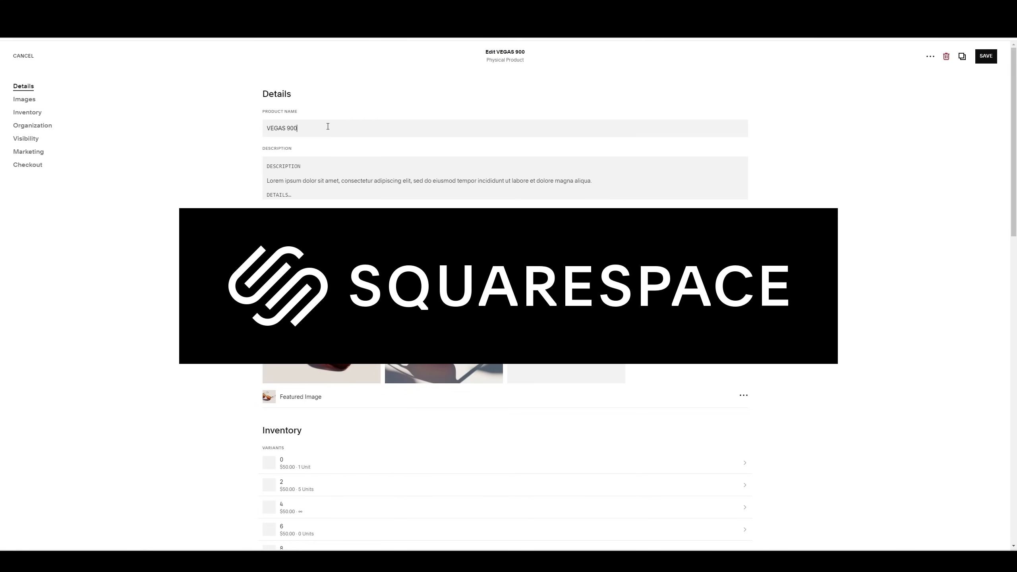
type("t")
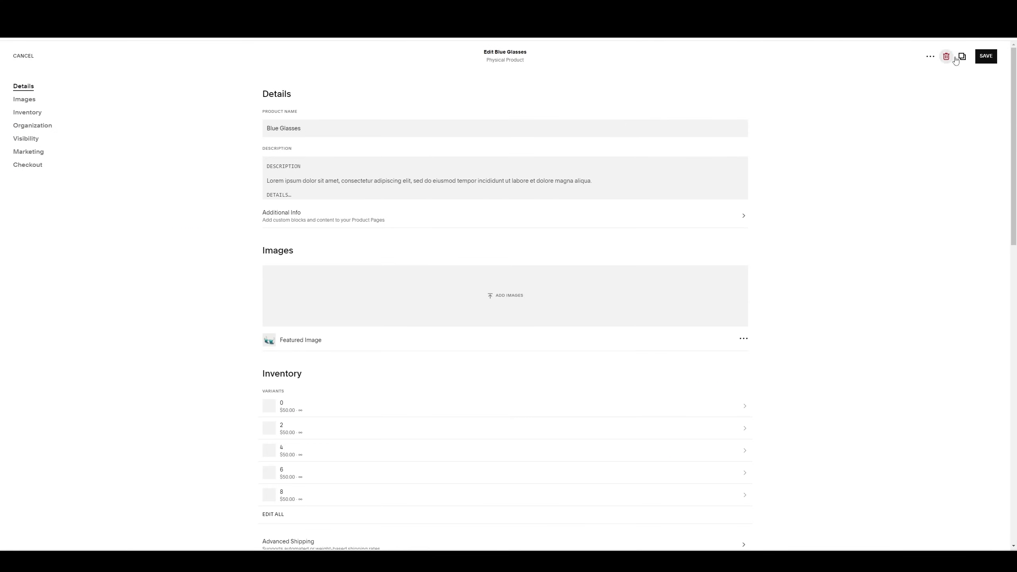
Step: Save the Blue Glasses product and review the VEGAS 9000 product page
left_click(986, 56)
scroll(702, 234, "down", 6)
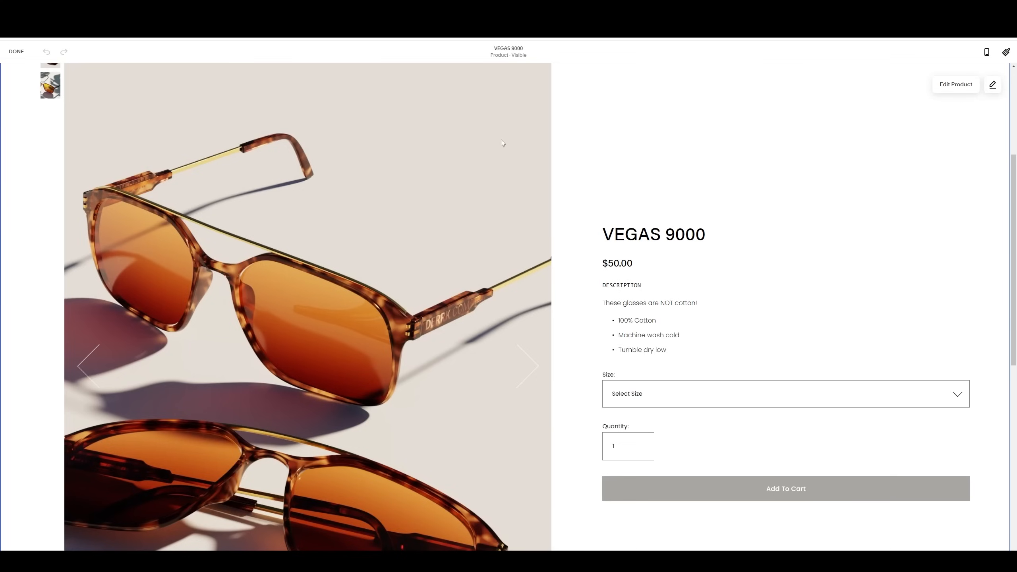
scroll(596, 276, "down", 4)
left_click(520, 216)
left_click(521, 215)
scroll(644, 262, "up", 4)
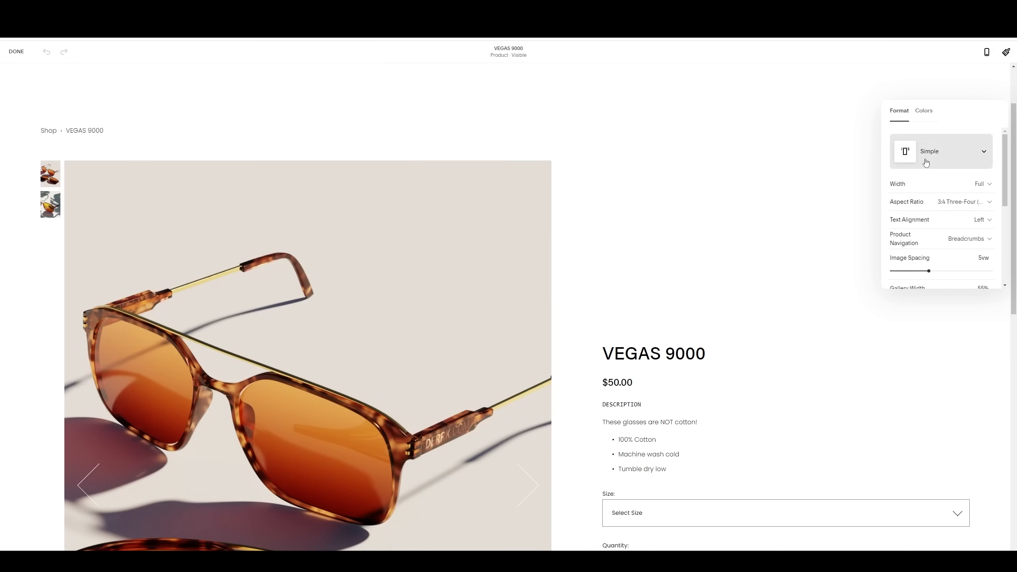
Step: Change the VEGAS 9000 page's layout format to one that shows the second product image at full page width
left_click(933, 151)
left_click(932, 141)
left_click(666, 227)
scroll(406, 244, "down", 14)
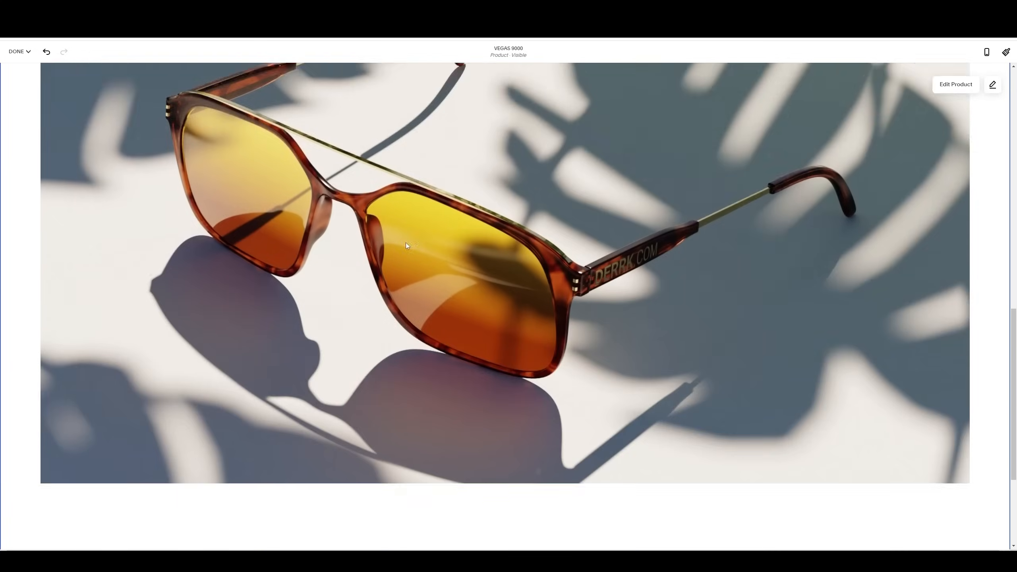
scroll(405, 243, "down", 4)
scroll(406, 243, "up", 16)
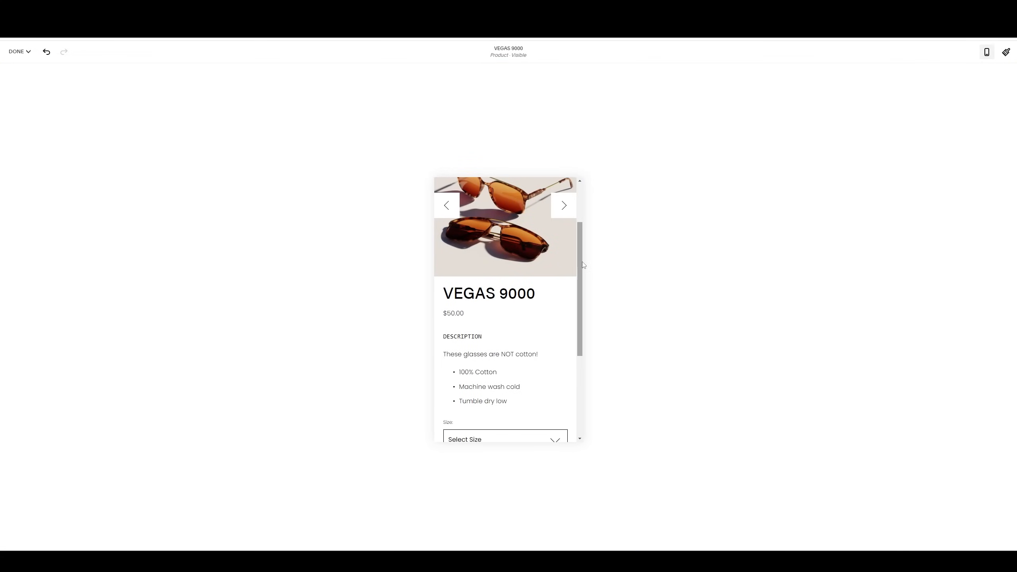
Step: Check the VEGAS 9000 page in the mobile preview, return to the desktop view and finish editing the page
left_click_drag(583, 264, 581, 210)
left_click(989, 51)
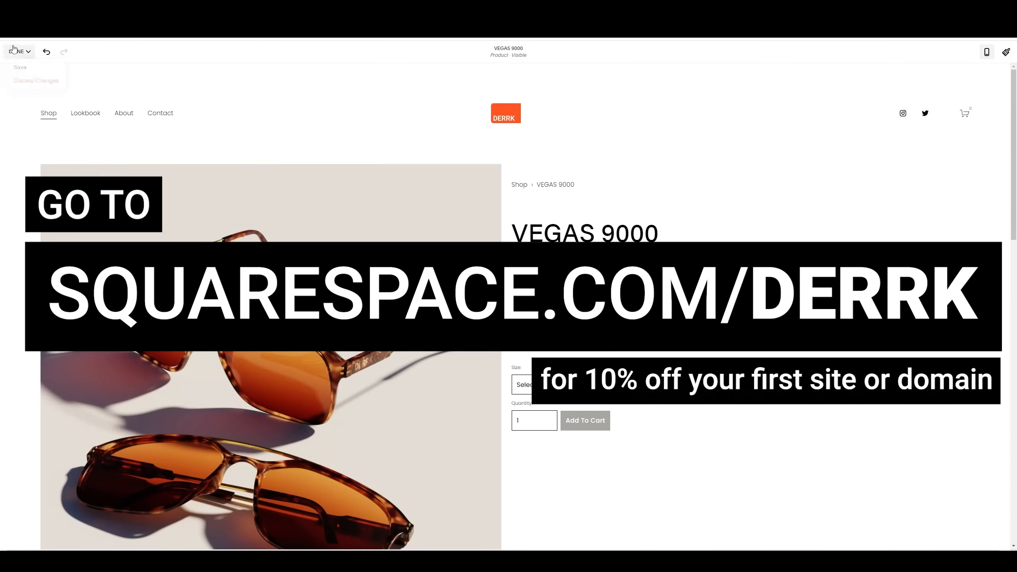
left_click(16, 51)
scroll(282, 182, "down", 2)
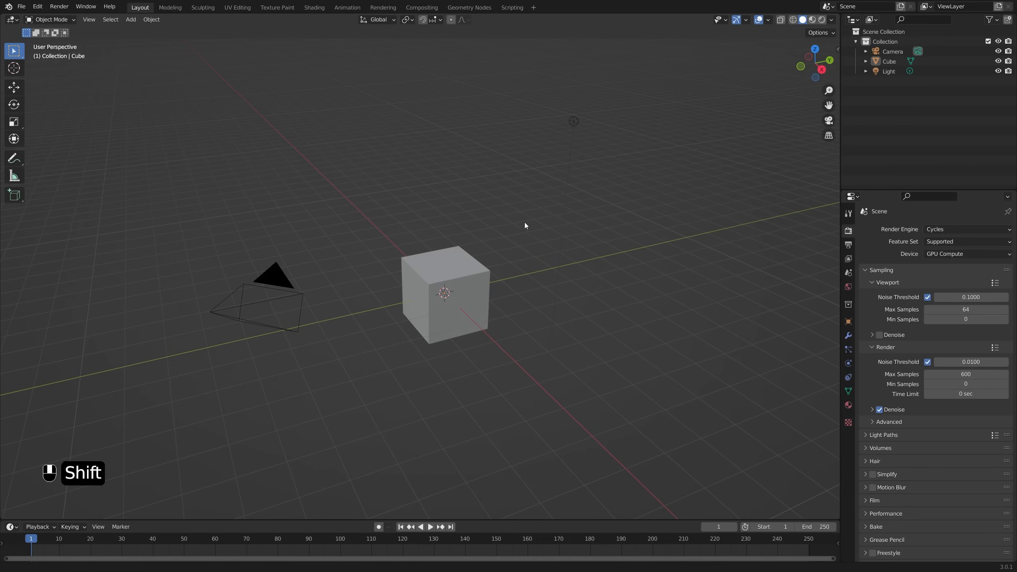
Step: In a new Blender scene, delete the default camera, cube and light
middle_click_drag(524, 223, 529, 222, "shift")
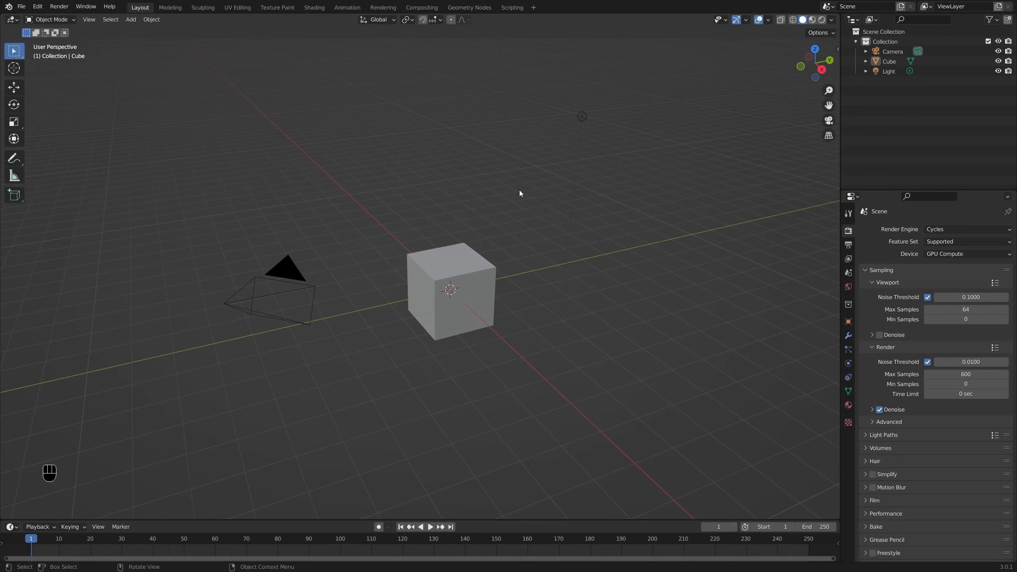
key("a")
key("x")
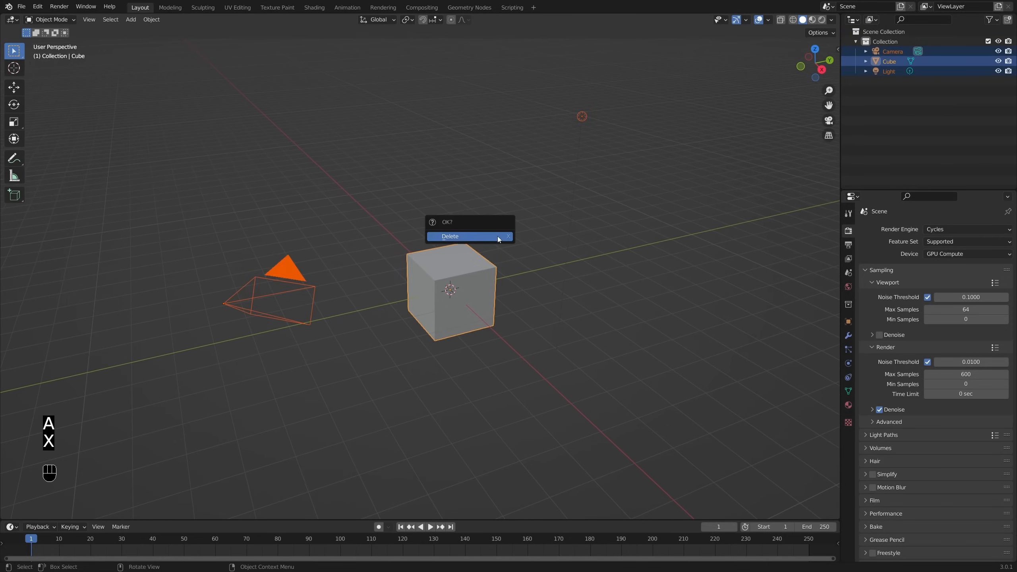
left_click(497, 236)
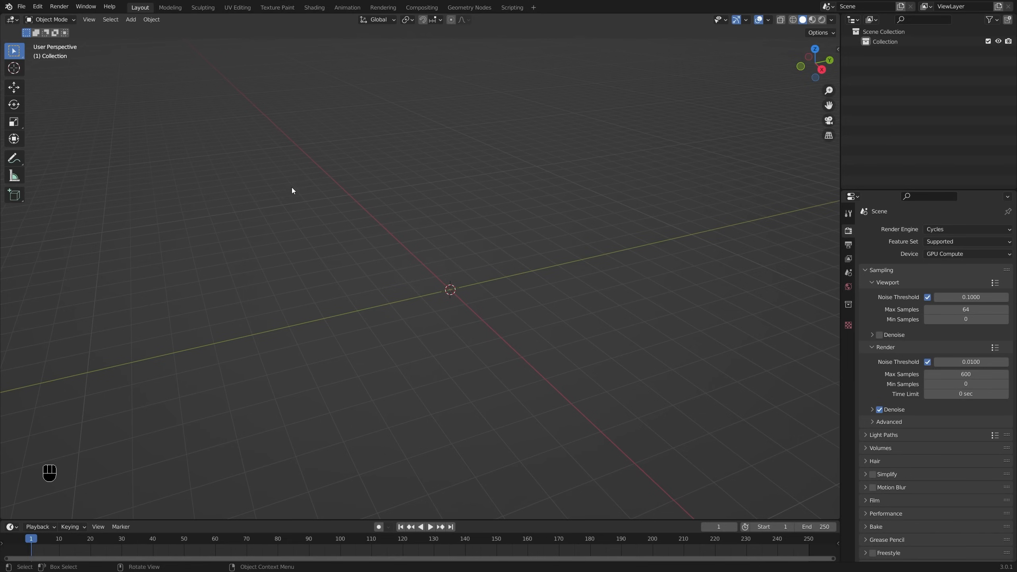
Step: Append the HeadWithEyes object from practice2.blend in the 064_Sunglasses 3D folder
left_click(21, 7)
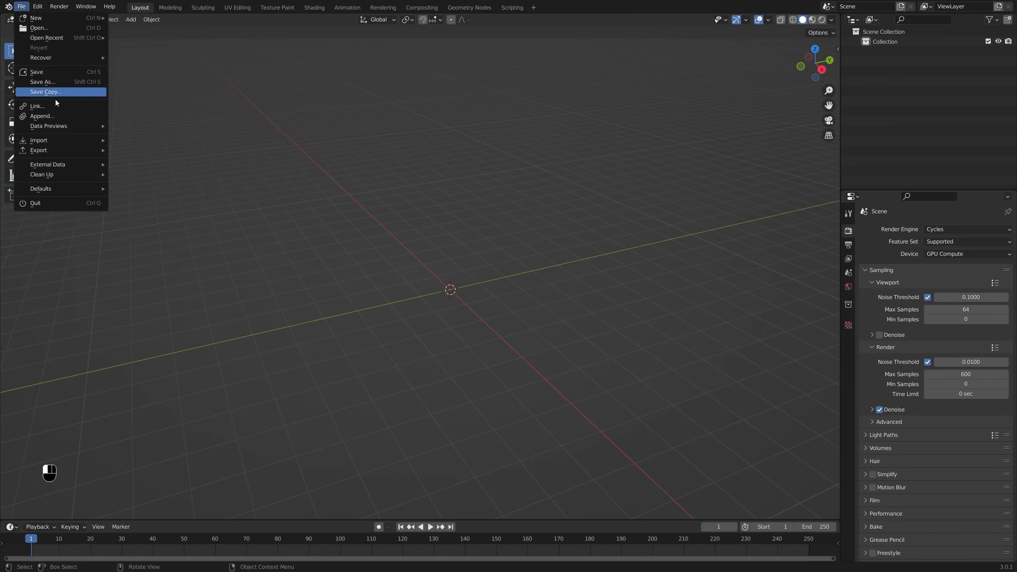
left_click(56, 116)
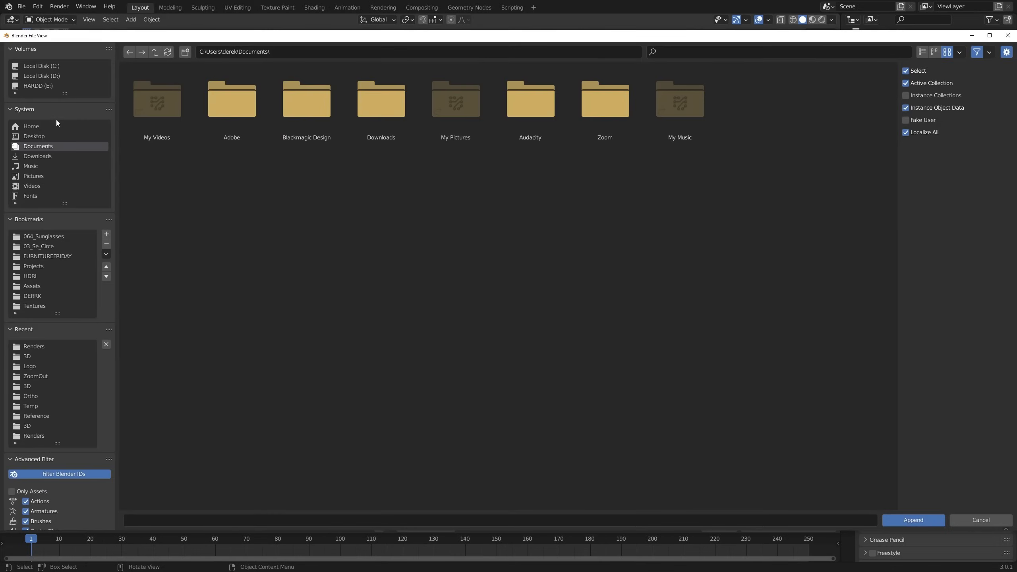
left_click(61, 238)
left_click(172, 115)
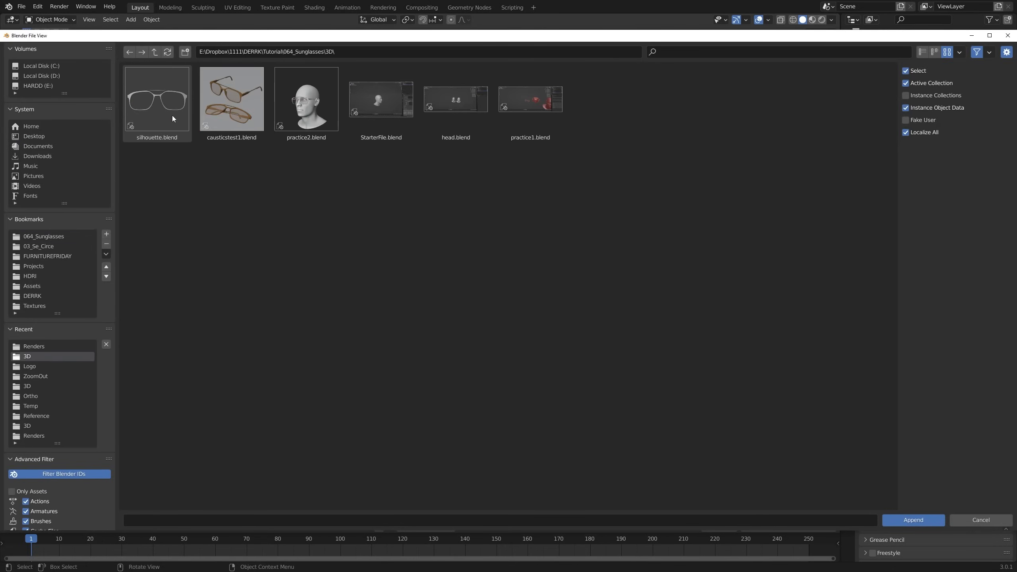
double_click(310, 114)
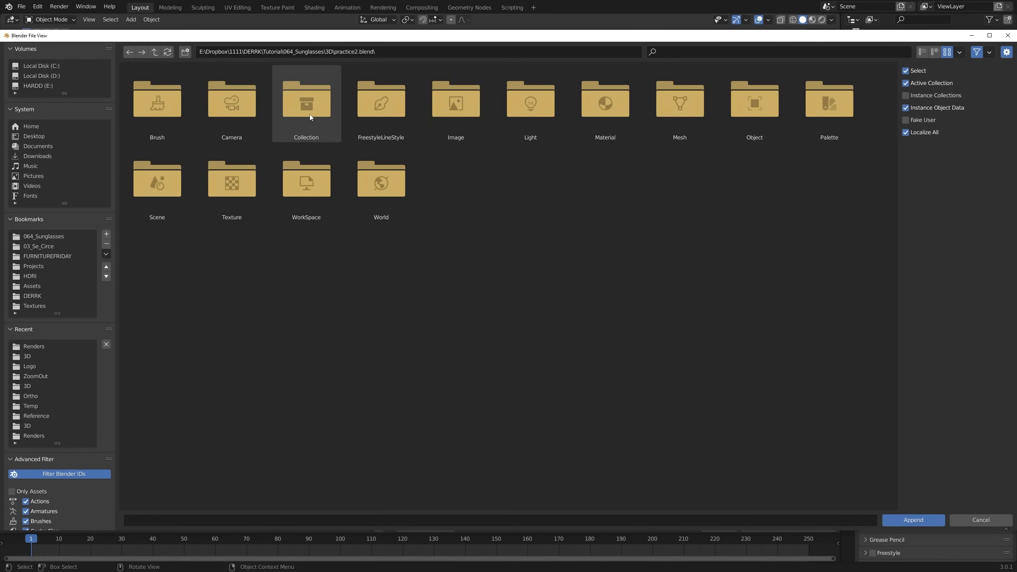
left_click(761, 114)
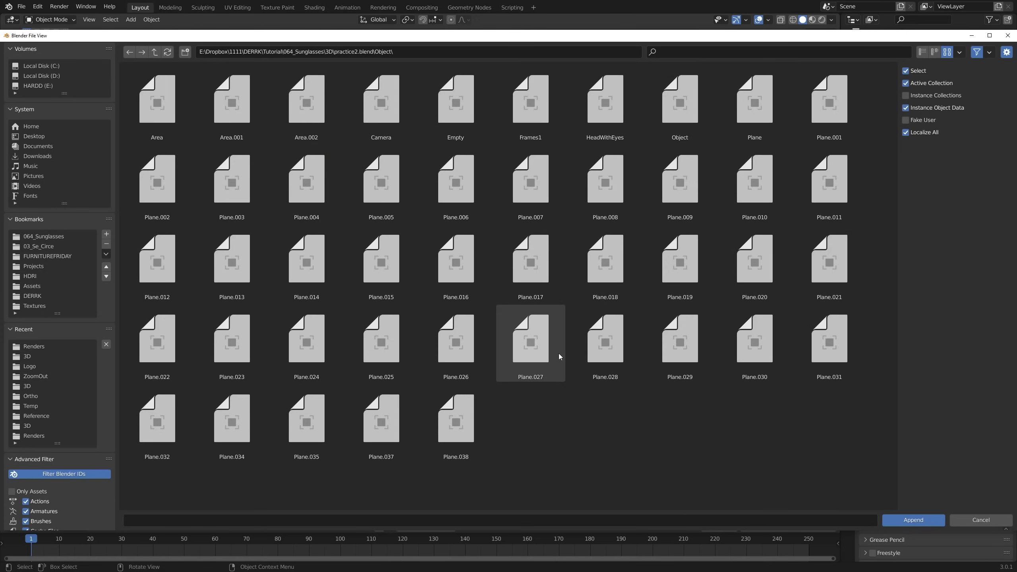
left_click(606, 123)
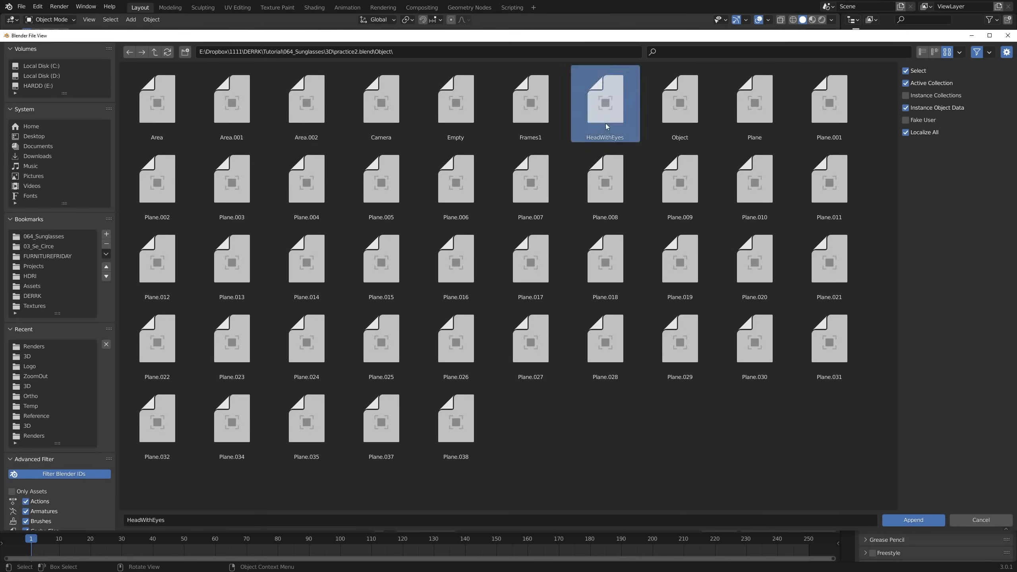
double_click(606, 124)
scroll(465, 286, "up", 15)
middle_click_drag(463, 279, 513, 270)
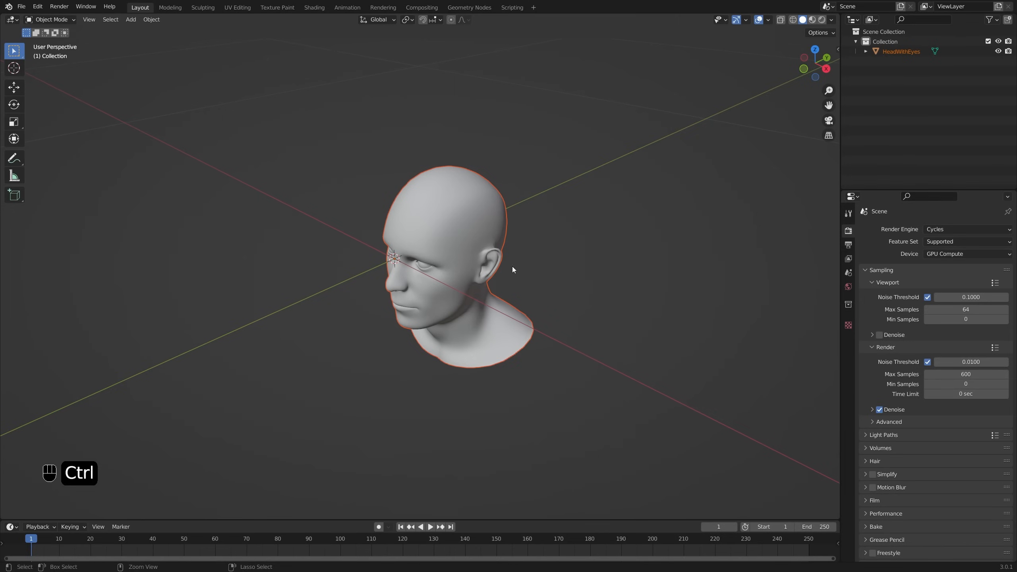
Step: Set the scene's unit system to Imperial with lengths in inches
left_click(849, 273)
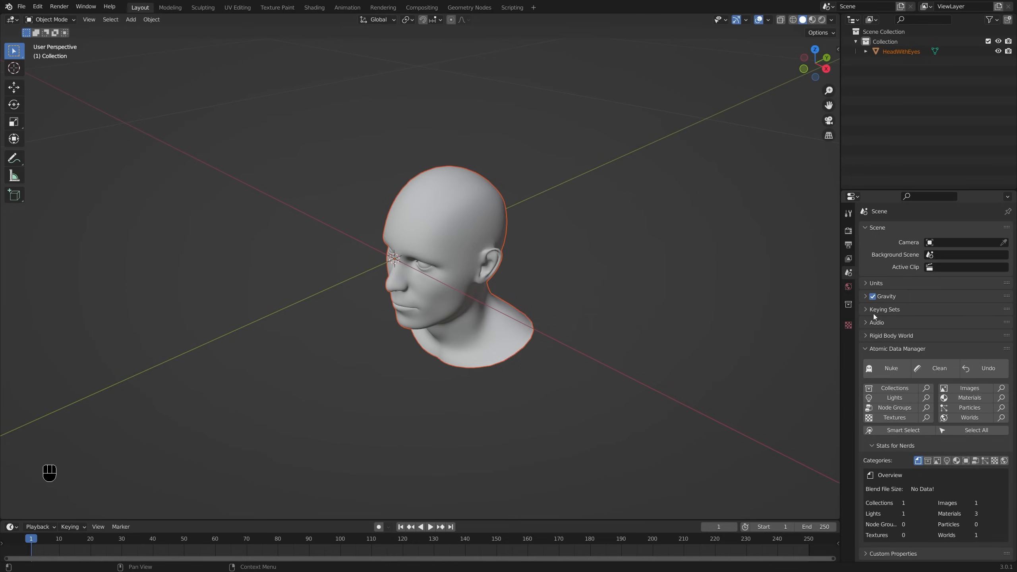
left_click(874, 282)
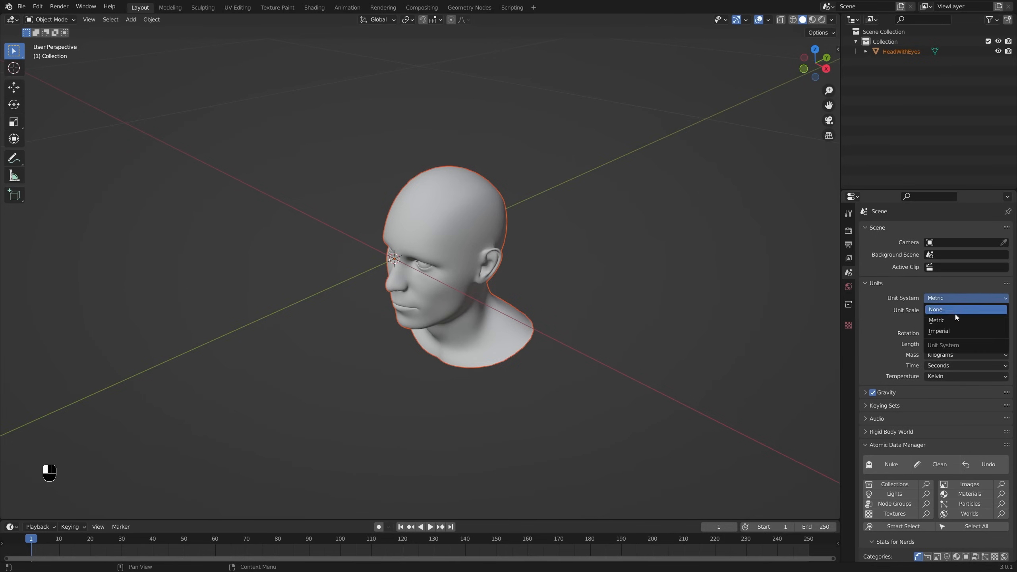
left_click(951, 332)
left_click(956, 344)
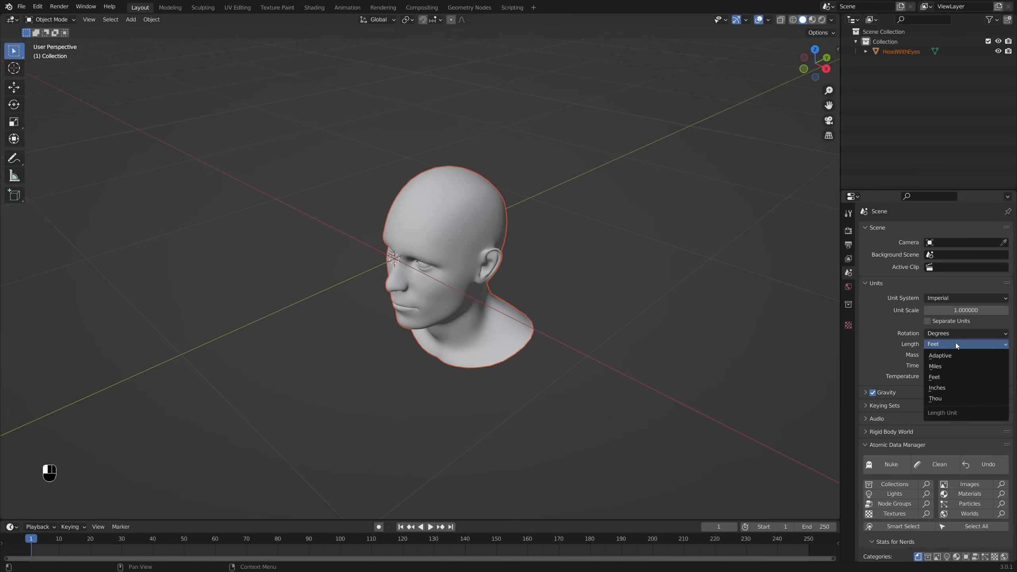
left_click(951, 387)
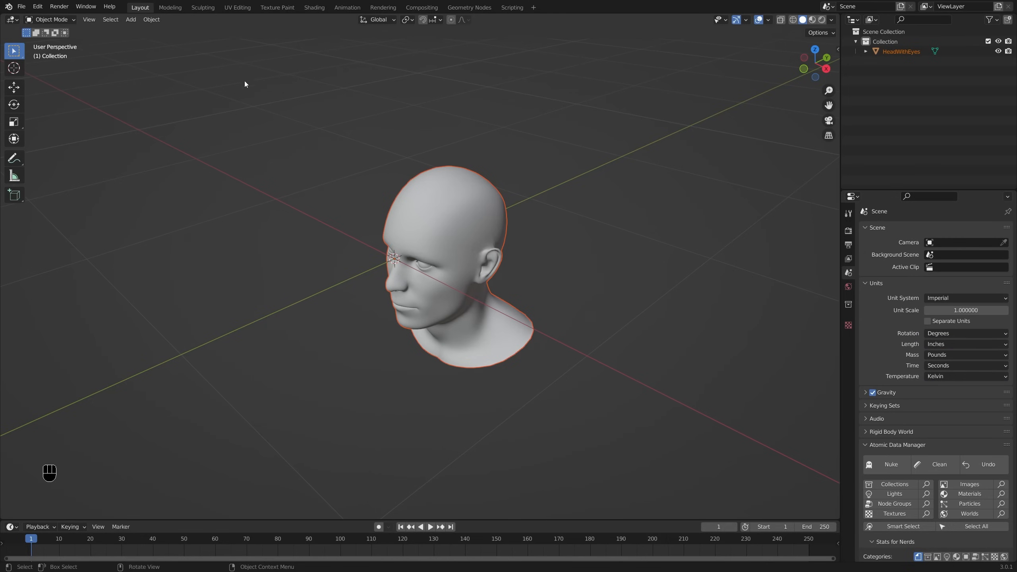
Step: Set the viewport grid overlay scale to 0.1 and deselect the head
left_click(768, 20)
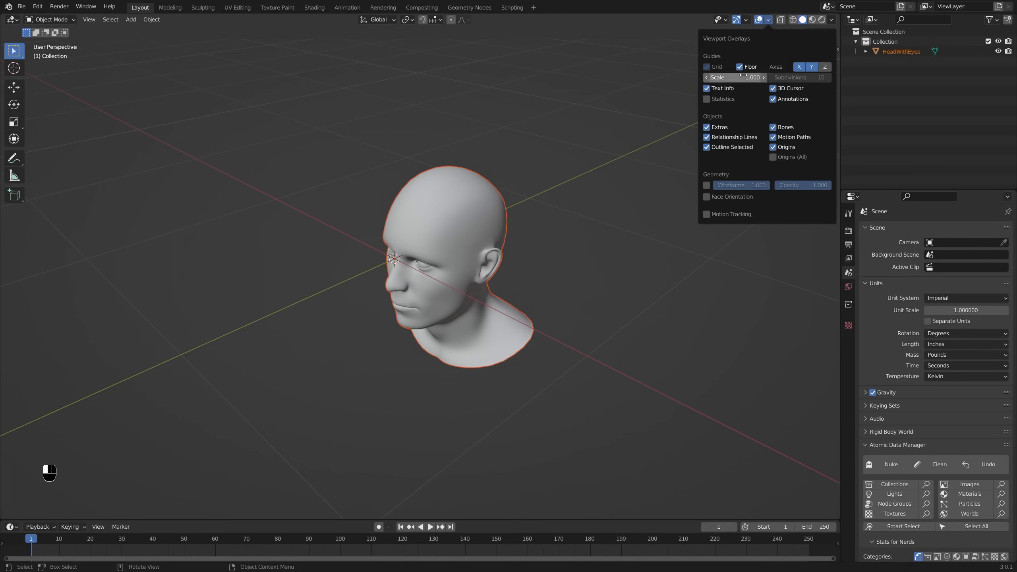
middle_click_drag(396, 224, 426, 238)
scroll(414, 239, "up", 3)
key("alt+a")
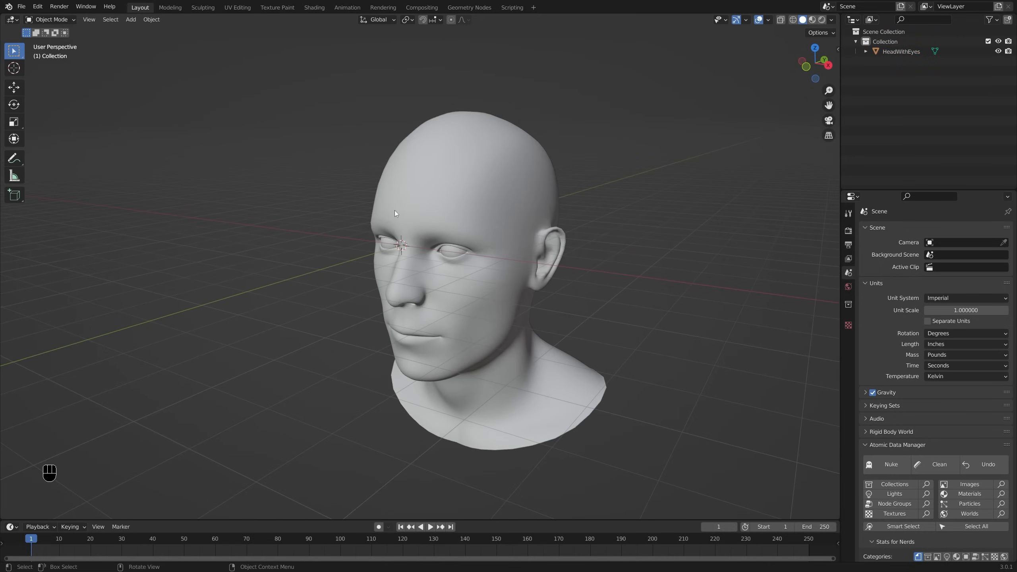
Step: Add a cube at the origin and turn on the edge length overlay while editing its mesh
key("shift+a")
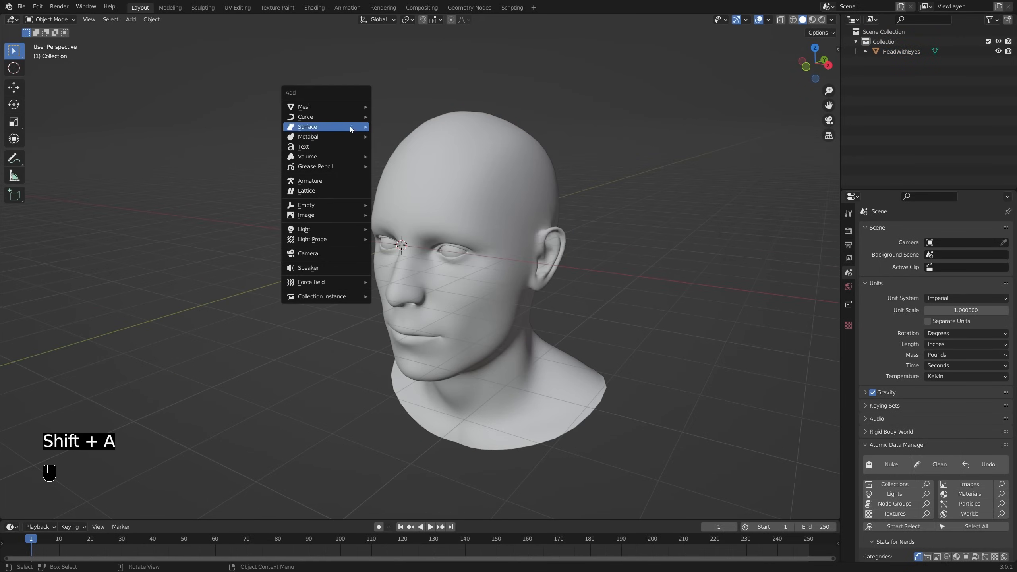
mouse_move(353, 115)
left_click(400, 116)
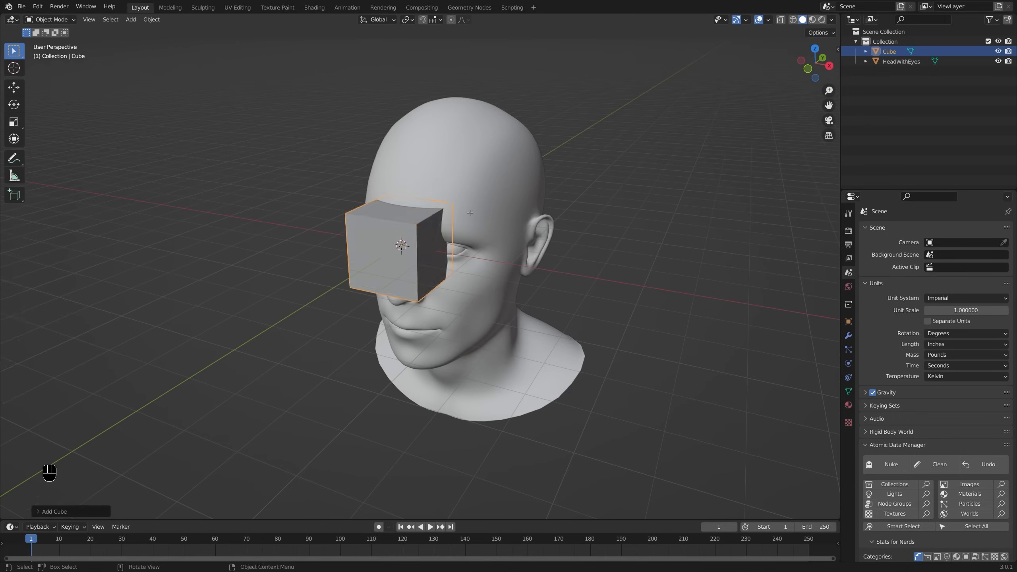
key("Tab")
left_click(767, 20)
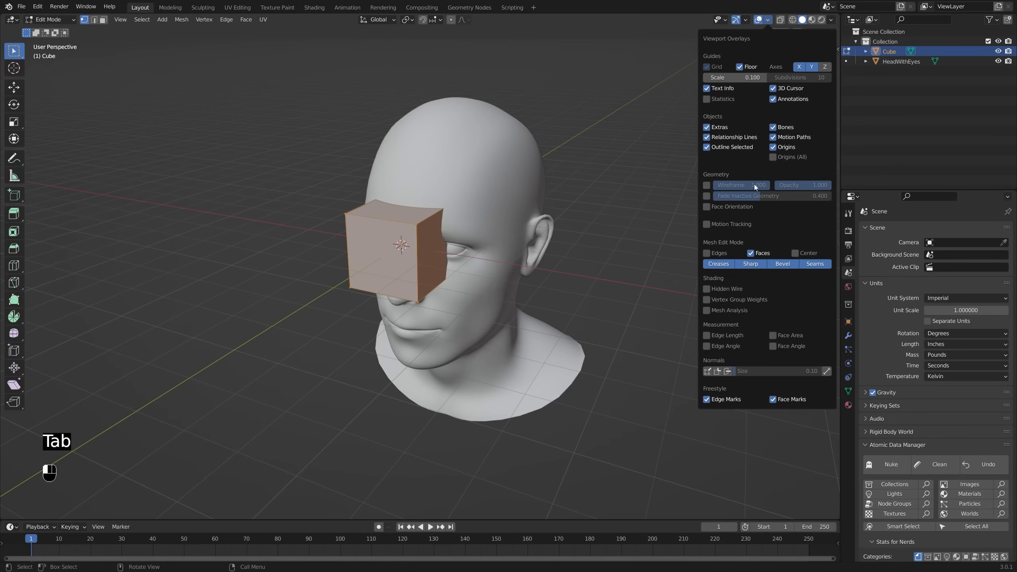
left_click(707, 335)
Step: Stretch the cube along the X axis to try out the edge length display, and leave mesh editing
middle_click_drag(472, 208, 528, 214)
key("s")
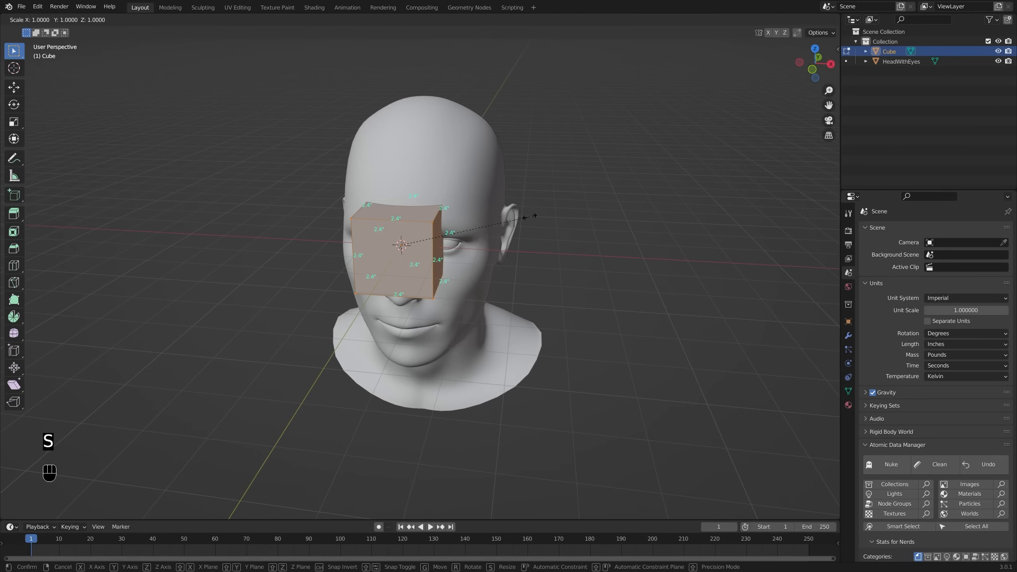
key("x")
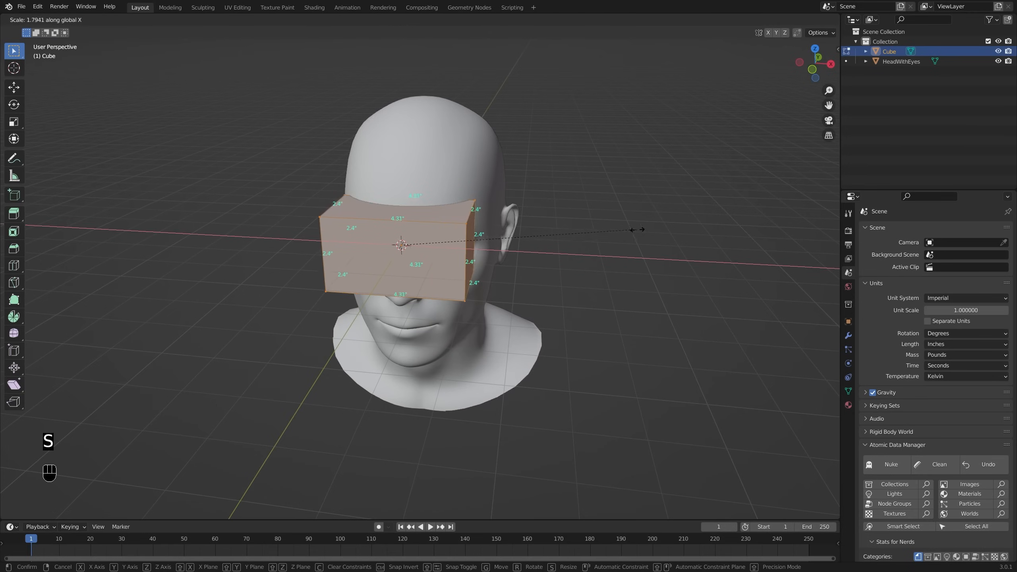
left_click(704, 233)
middle_click_drag(704, 233, 514, 229)
key("Tab")
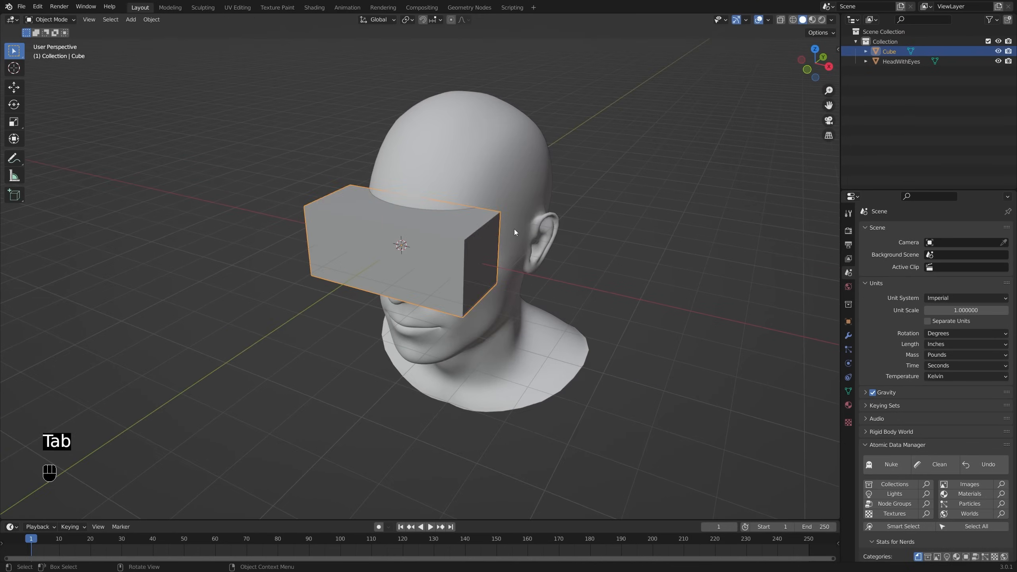
Step: Delete the test cube and select the head
key("x")
left_click(502, 231)
left_click(487, 236)
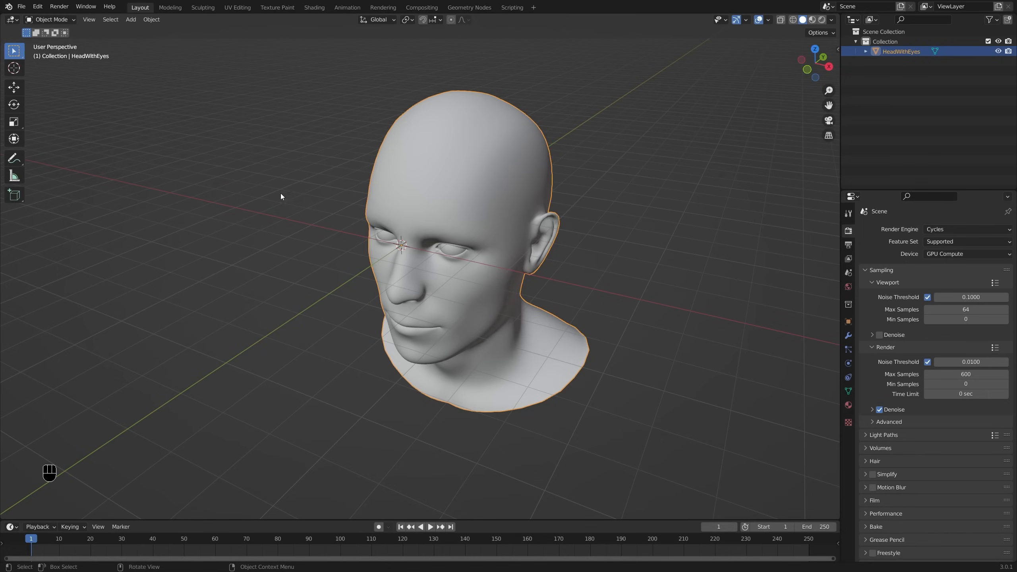
Step: Add silhouette.png from the 064_Sunglasses Renders folder as a reference image
key("shift+a")
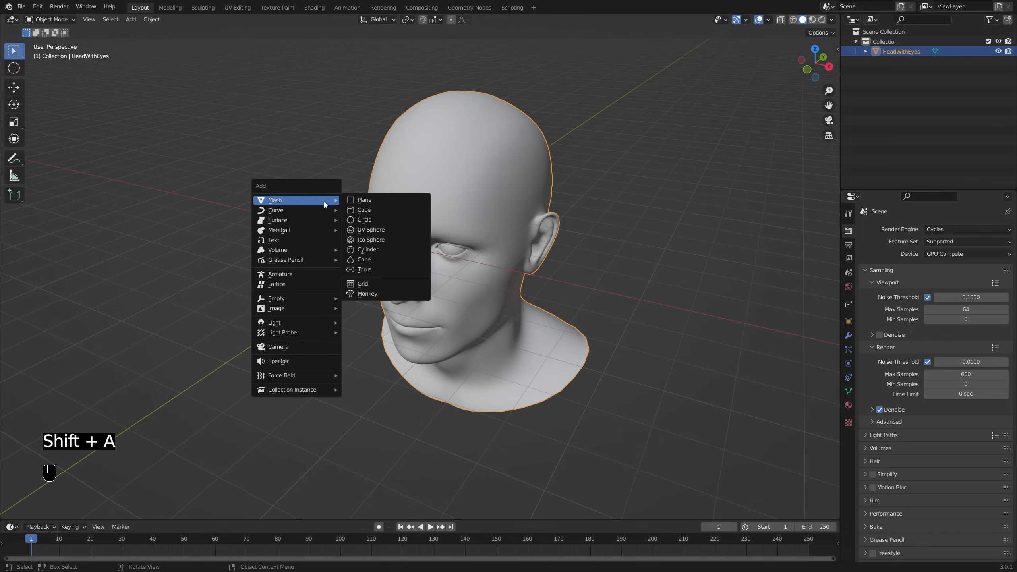
mouse_move(315, 332)
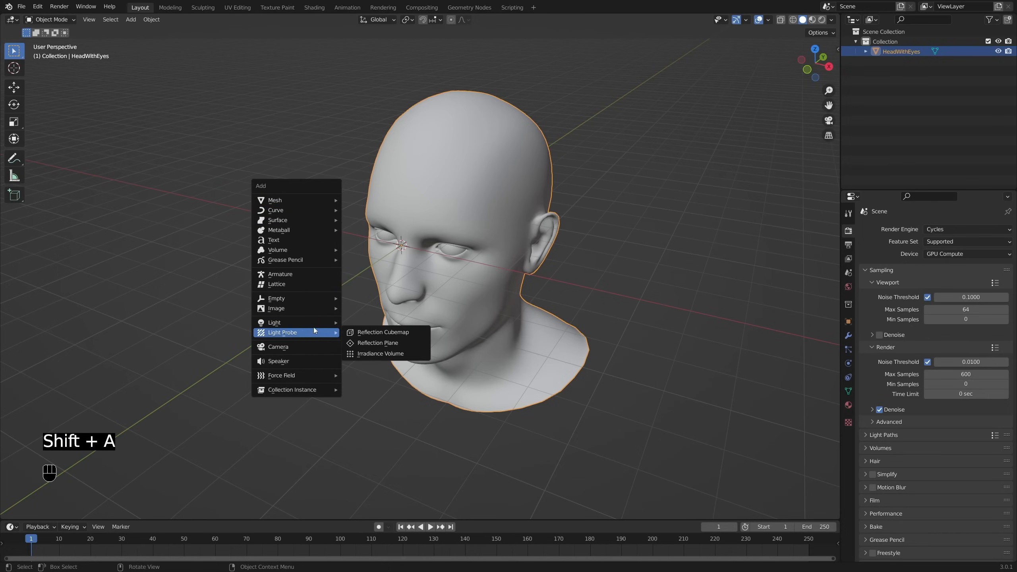
mouse_move(314, 309)
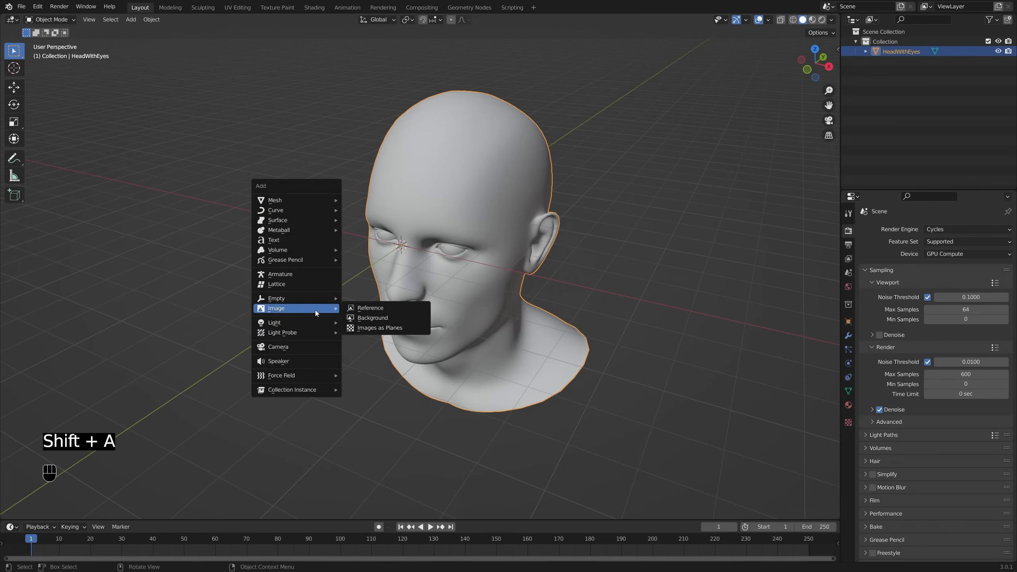
left_click(375, 308)
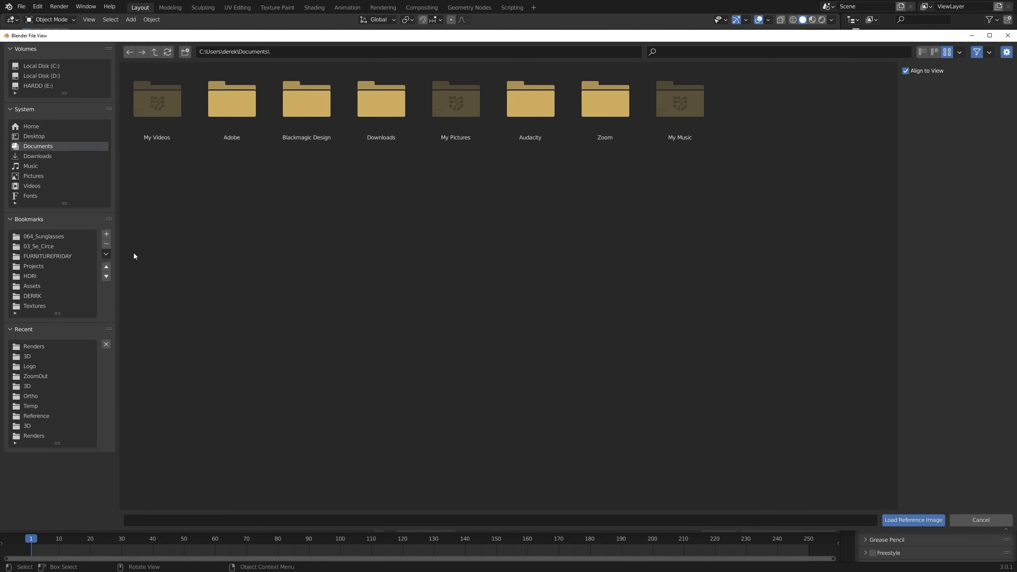
left_click(56, 237)
left_click(200, 116)
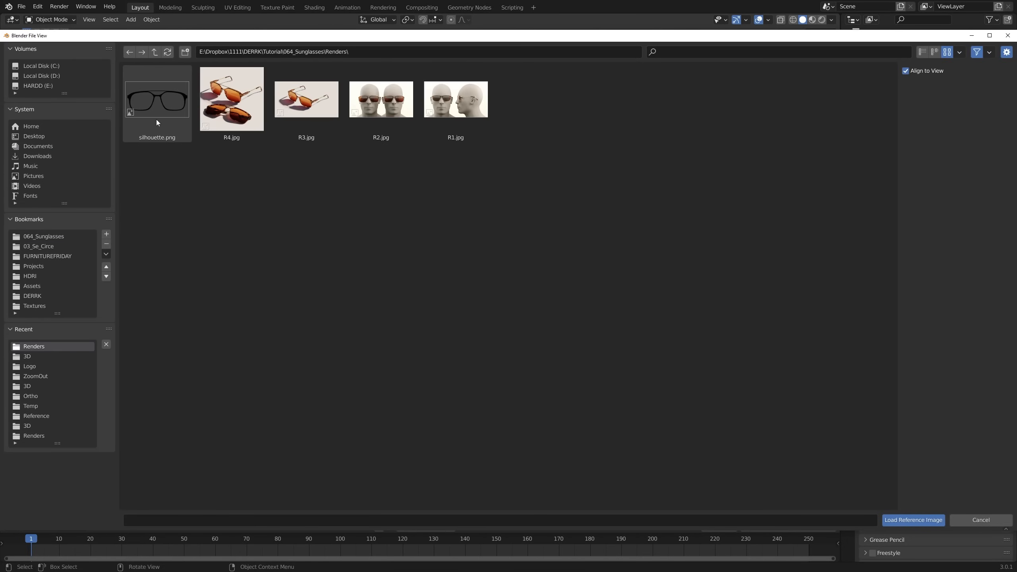
double_click(156, 120)
Step: Clear the reference image's rotation and rotate it 90° around the X axis so it stands upright
scroll(360, 212, "down", 6)
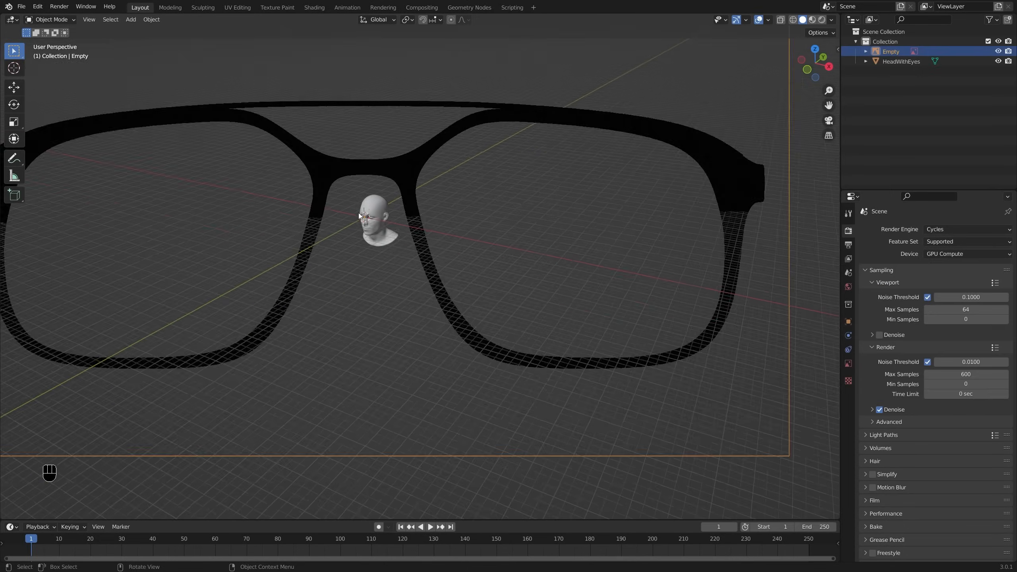
scroll(374, 228, "down", 4)
middle_click_drag(381, 228, 437, 231)
key("alt+r")
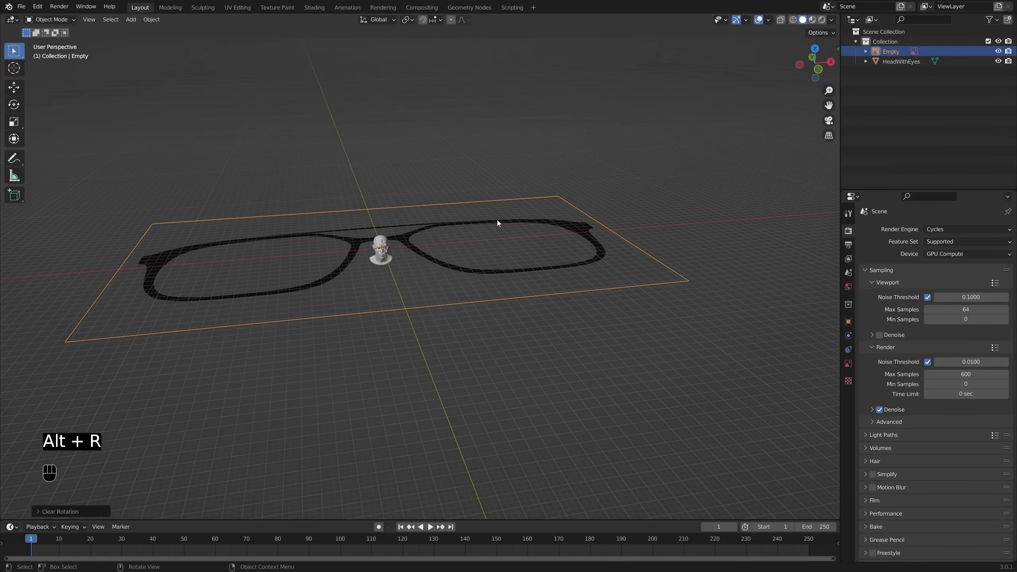
type("rx90")
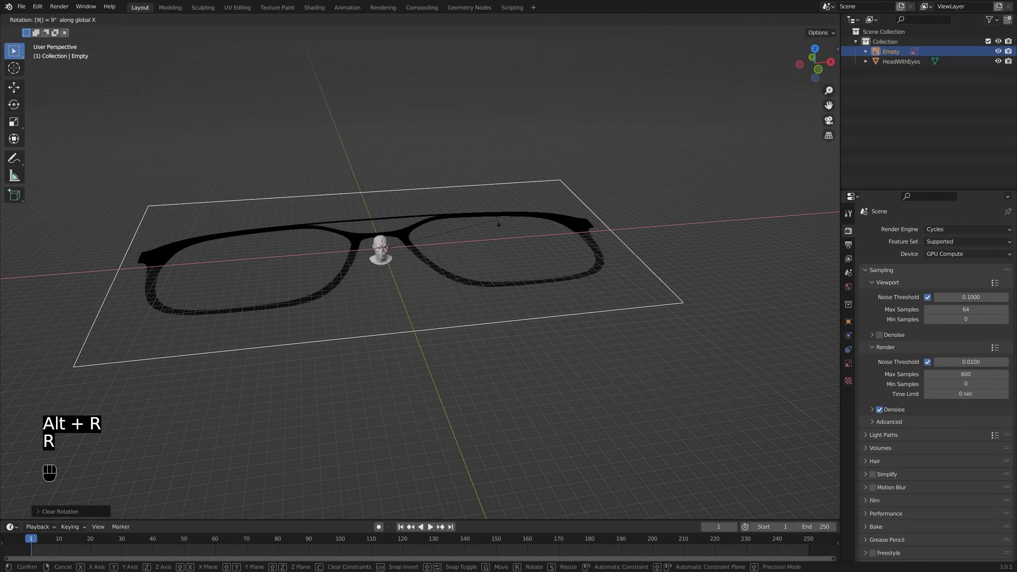
key("Return")
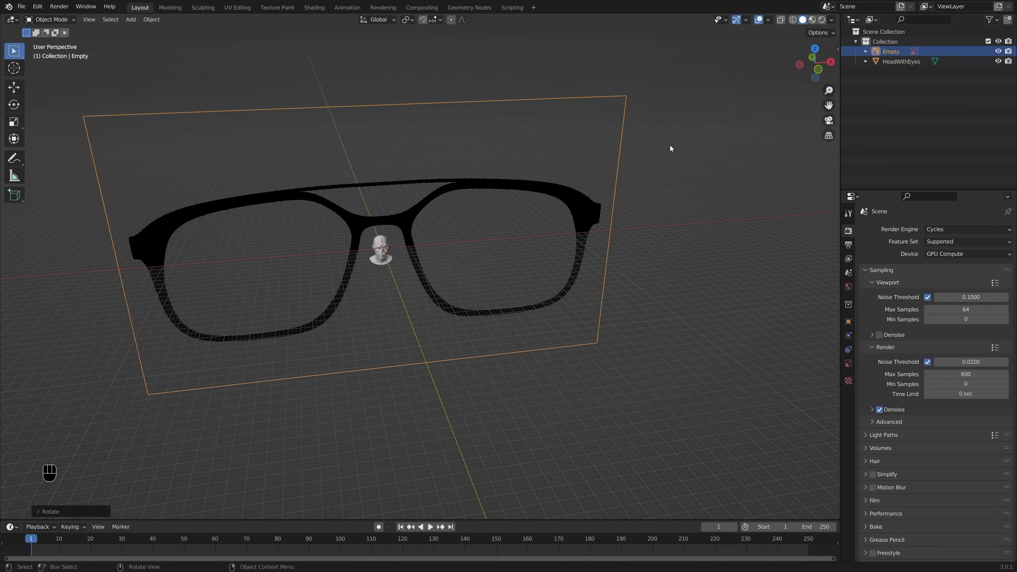
Step: Scale the silhouette image to about 0.037 to match the head's width and lower it slightly along Z over the eyes in front view
key("s")
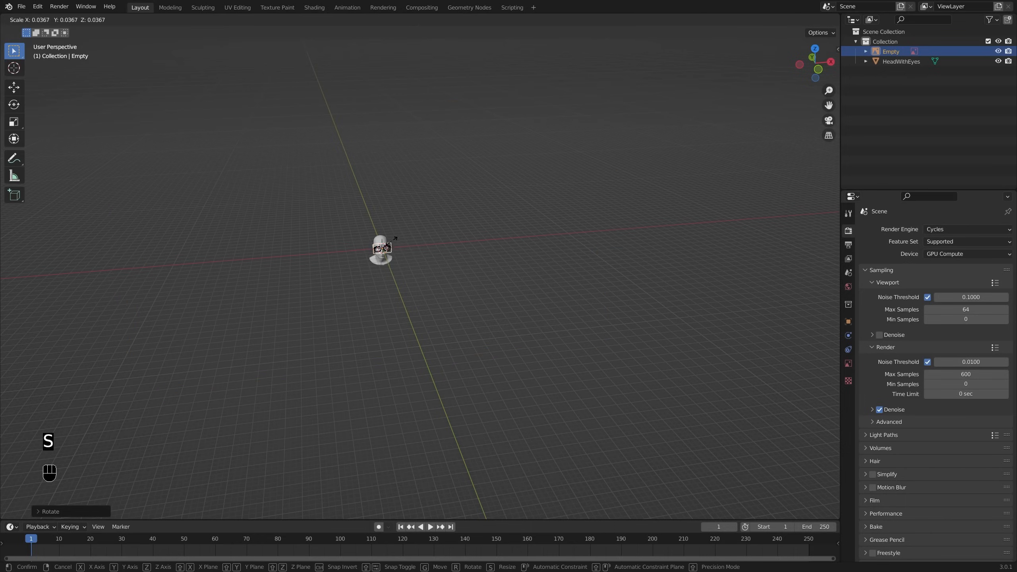
left_click(394, 239)
key("KP_1")
scroll(394, 240, "up", 12)
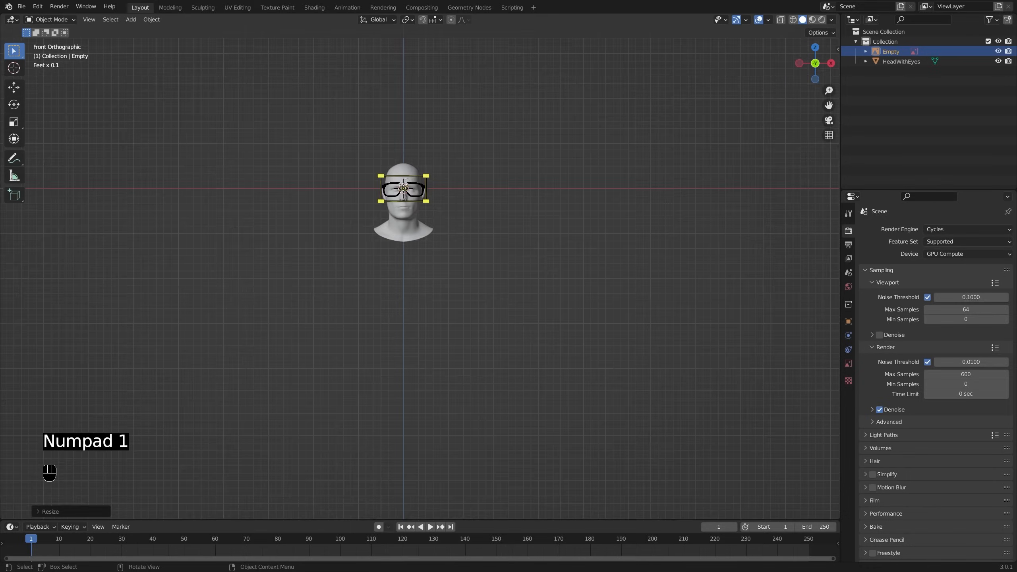
key("g")
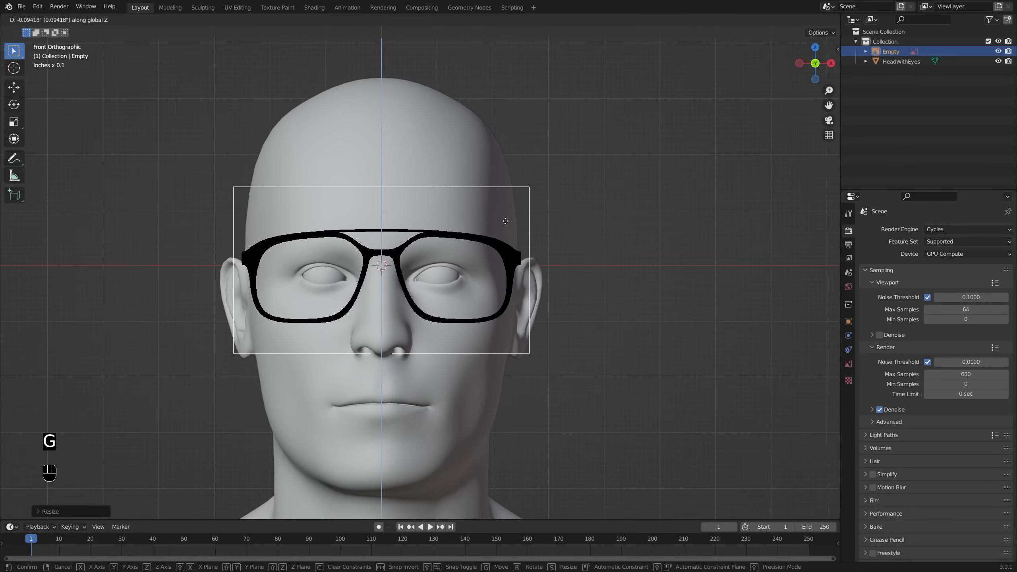
left_click(508, 227)
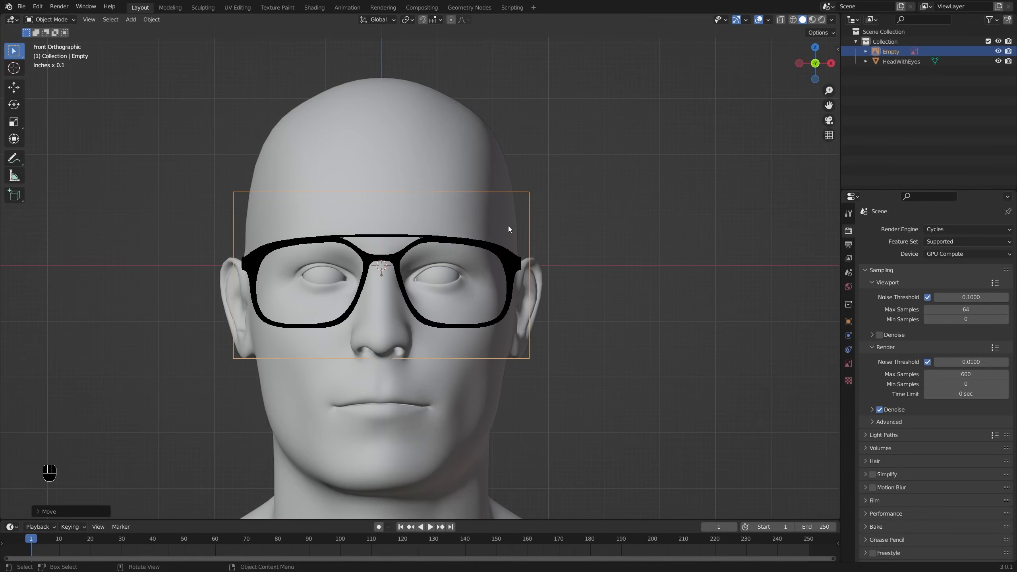
middle_click_drag(469, 249, 520, 233, "shift")
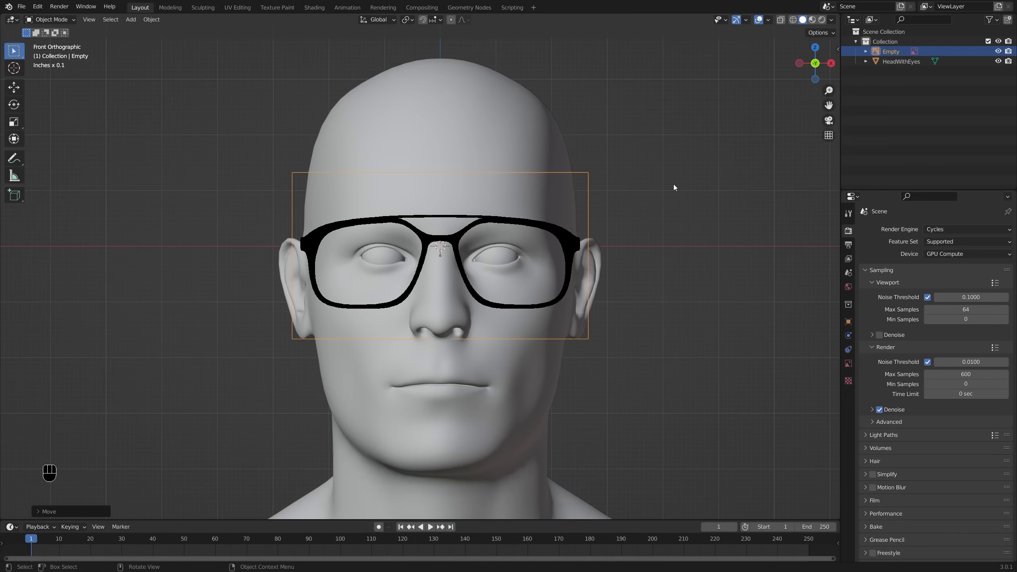
left_click(674, 184)
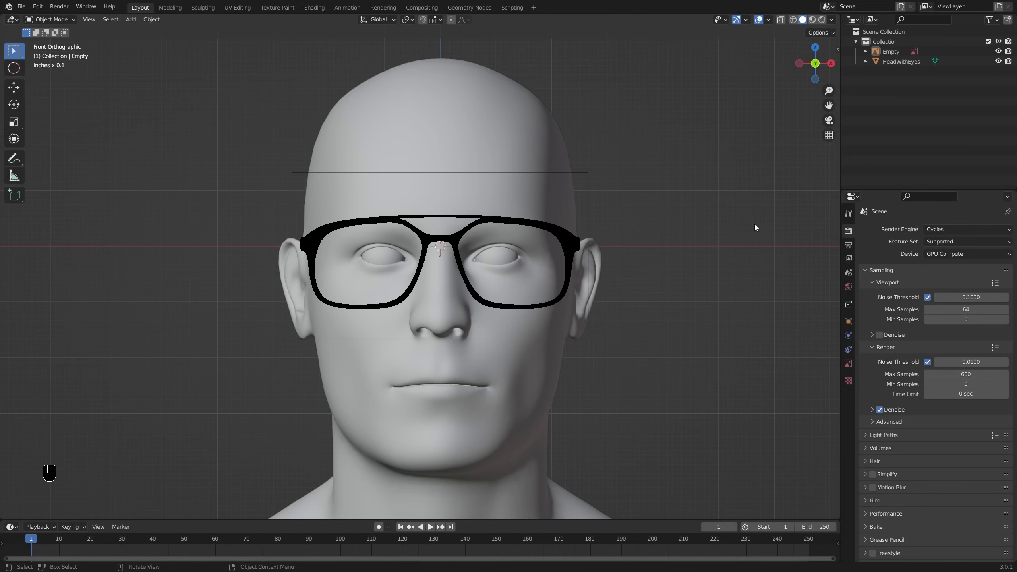
Step: Show the selectability toggles in the outliner, make the silhouette image unselectable, and test it by selecting in the viewport
left_click(575, 247)
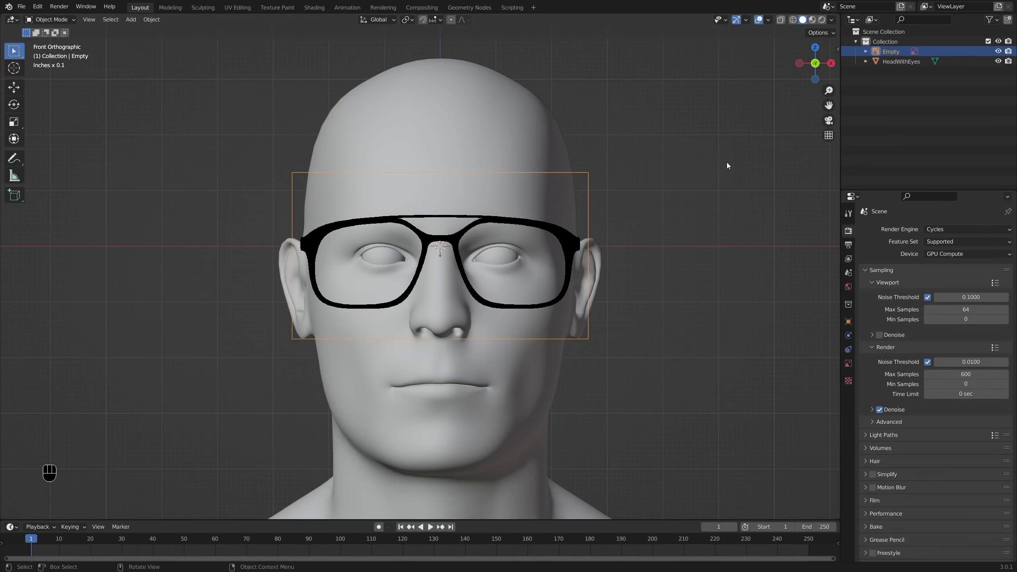
left_click(993, 22)
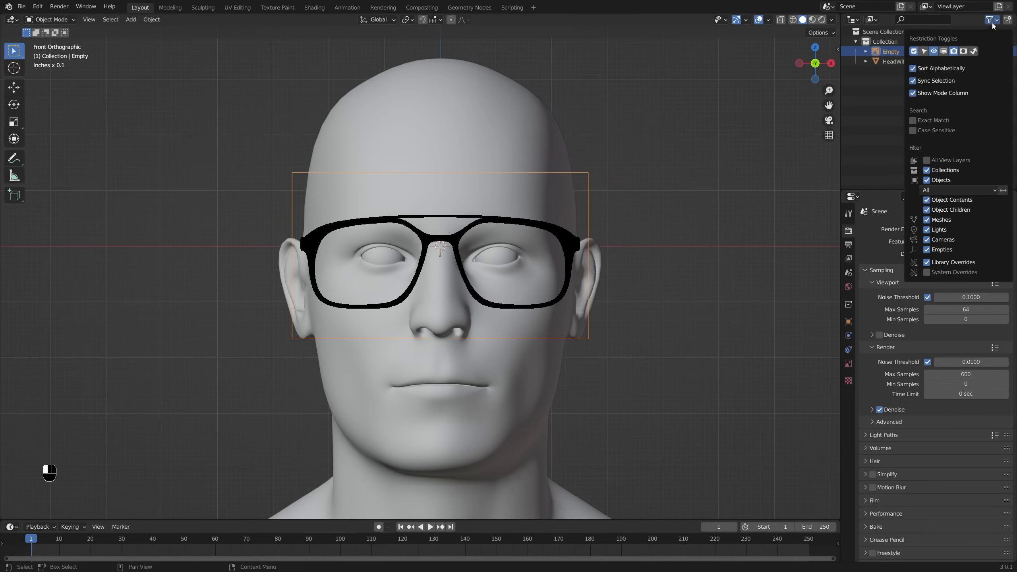
left_click(924, 51)
left_click(877, 103)
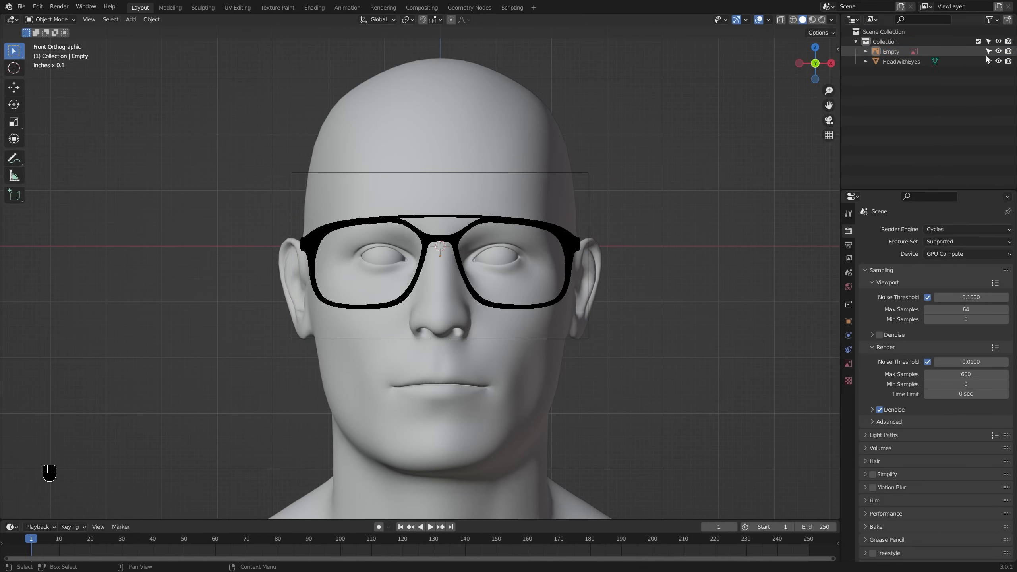
left_click(538, 217)
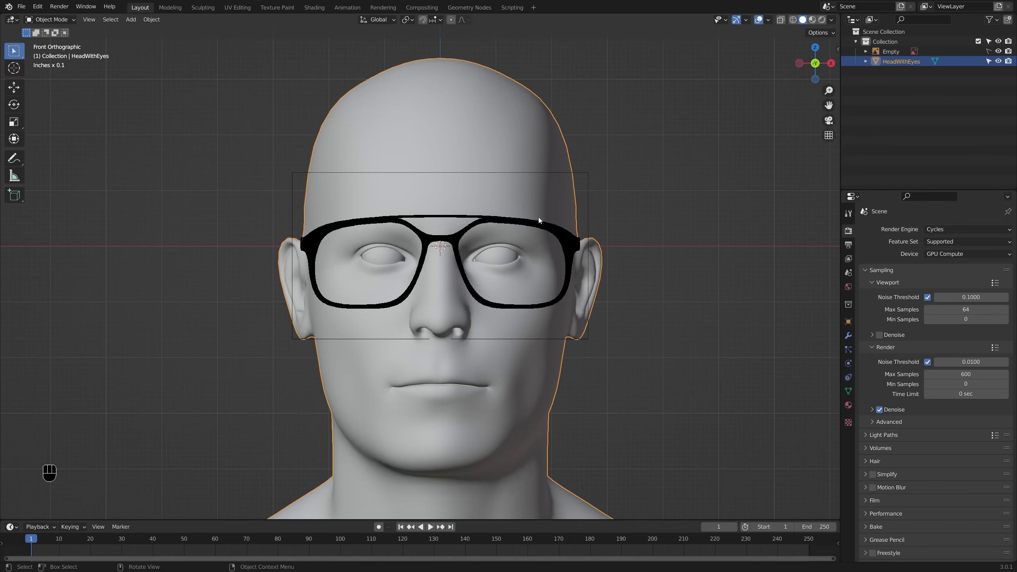
left_click(724, 220)
Step: Enable opacity for the silhouette reference image and lower it to about 0.377
left_click(891, 53)
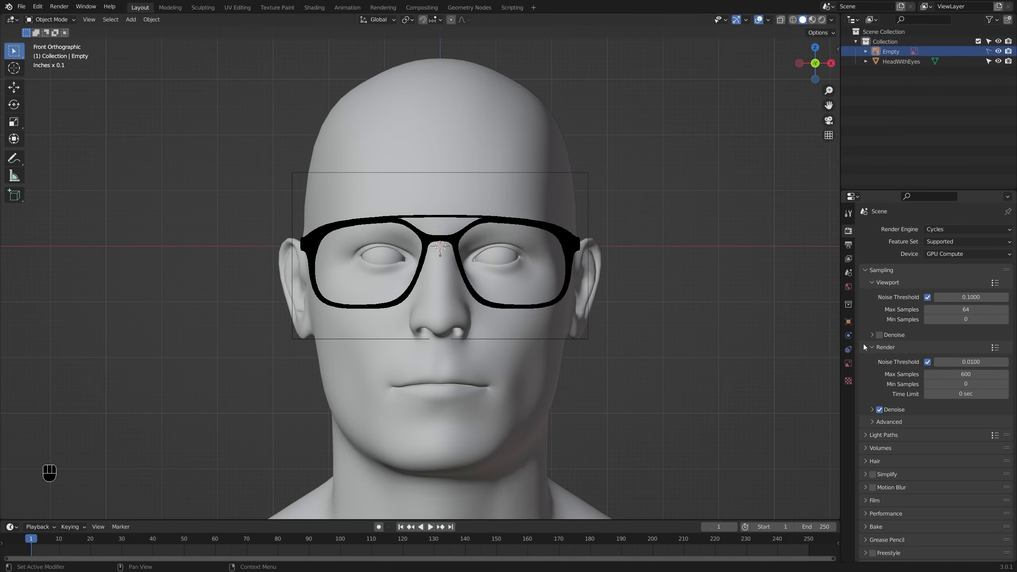
left_click(849, 367)
left_click(923, 344)
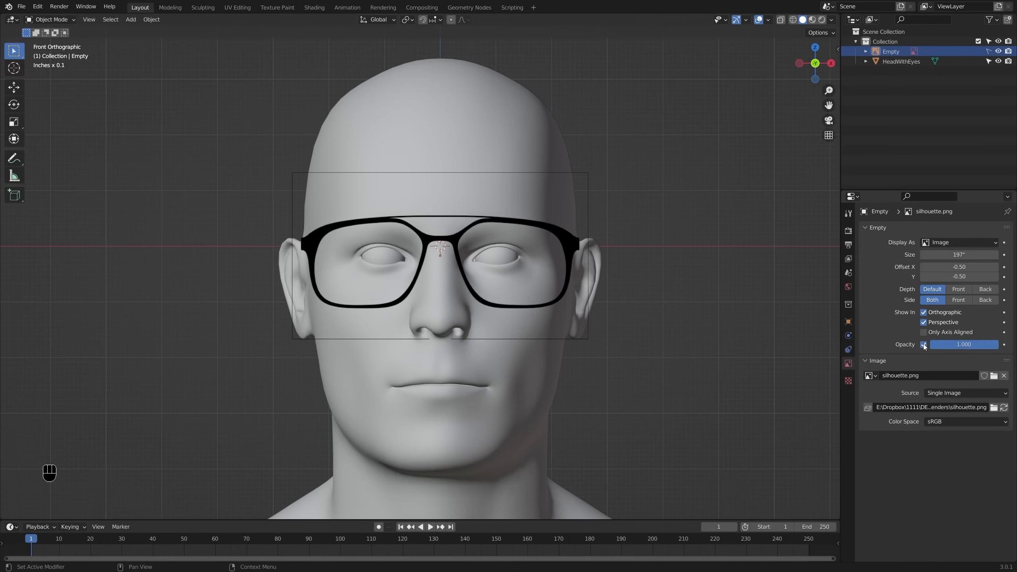
left_click_drag(998, 344, 955, 344)
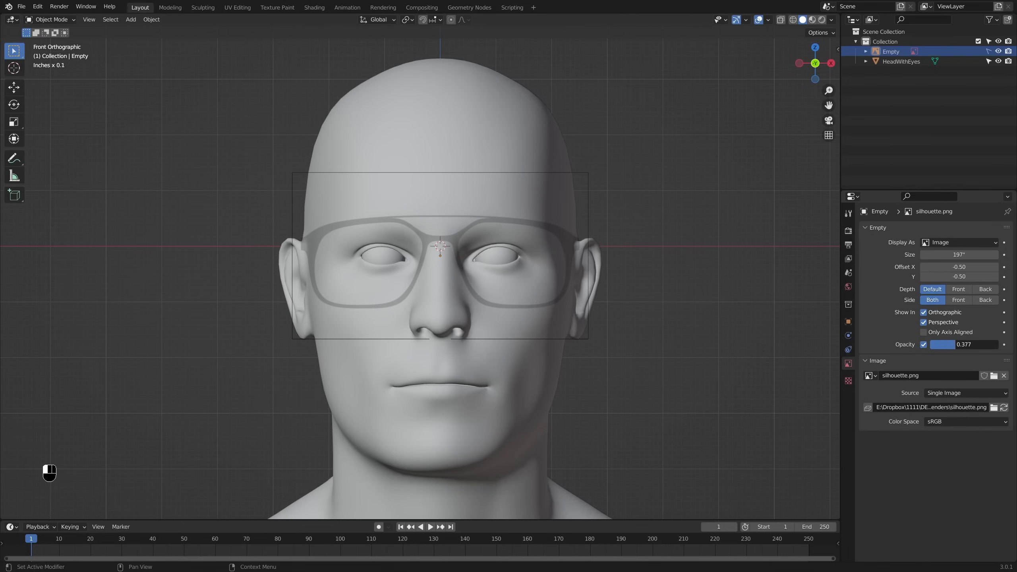
Step: Make the HeadWithEyes object unselectable in the outliner and reset the 3D cursor to the world origin
left_click_drag(955, 344, 955, 344)
middle_click_drag(557, 330, 617, 335, "shift")
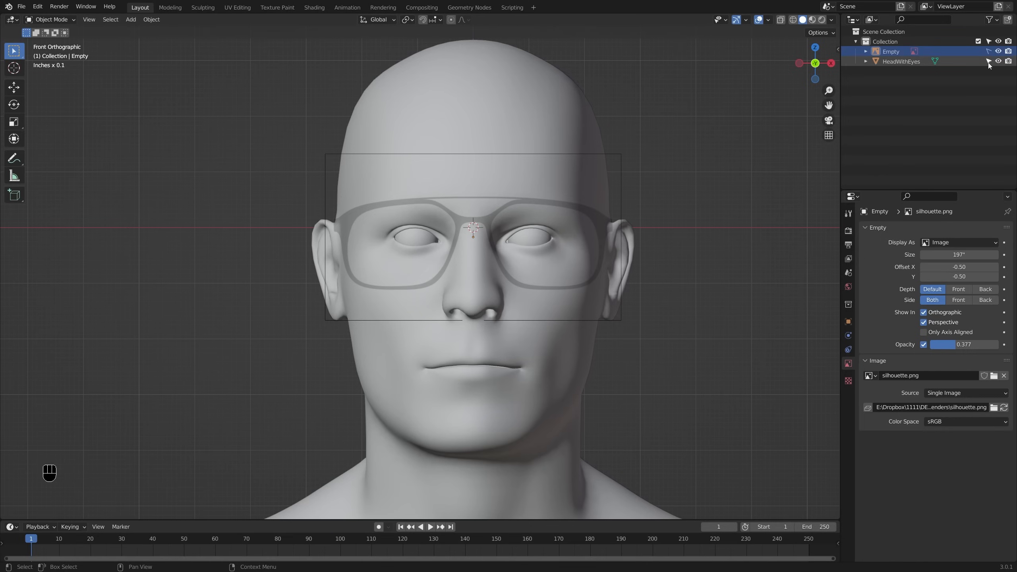
key("shift+c")
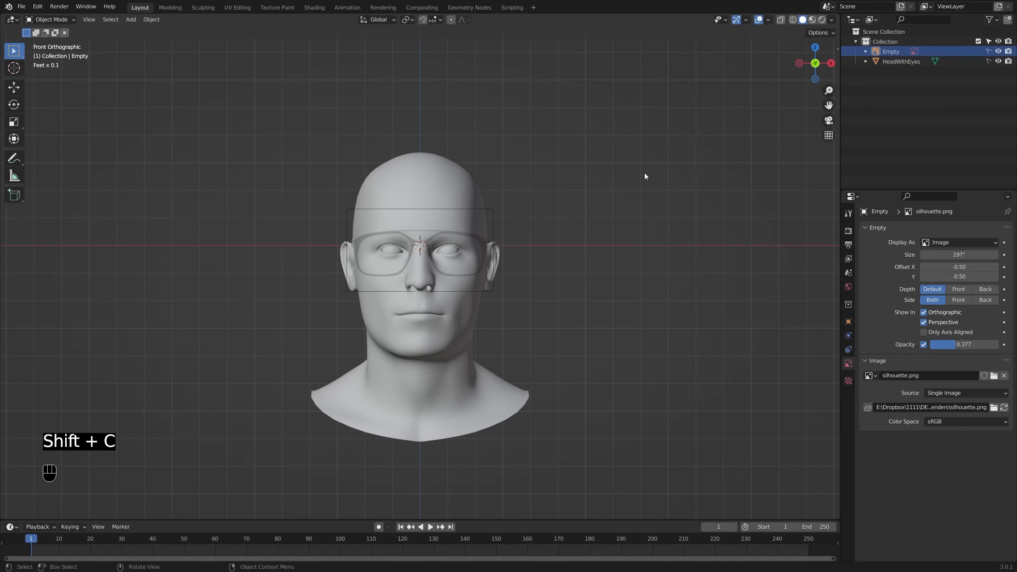
Step: Add a mesh plane at the 3D cursor and rotate its geometry 90° around the X axis in Edit Mode
scroll(402, 248, "up", 5)
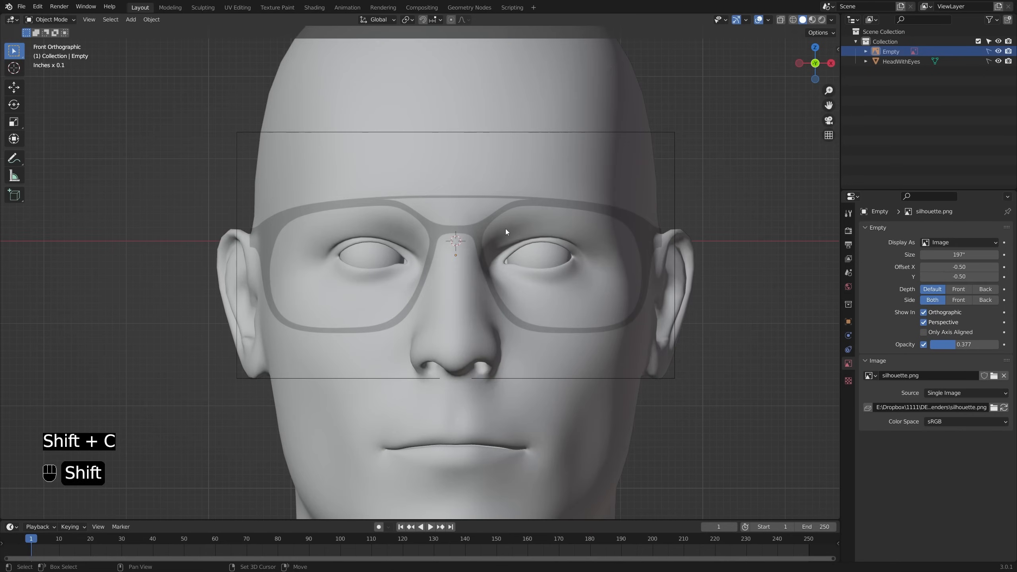
middle_click_drag(509, 230, 496, 223, "shift")
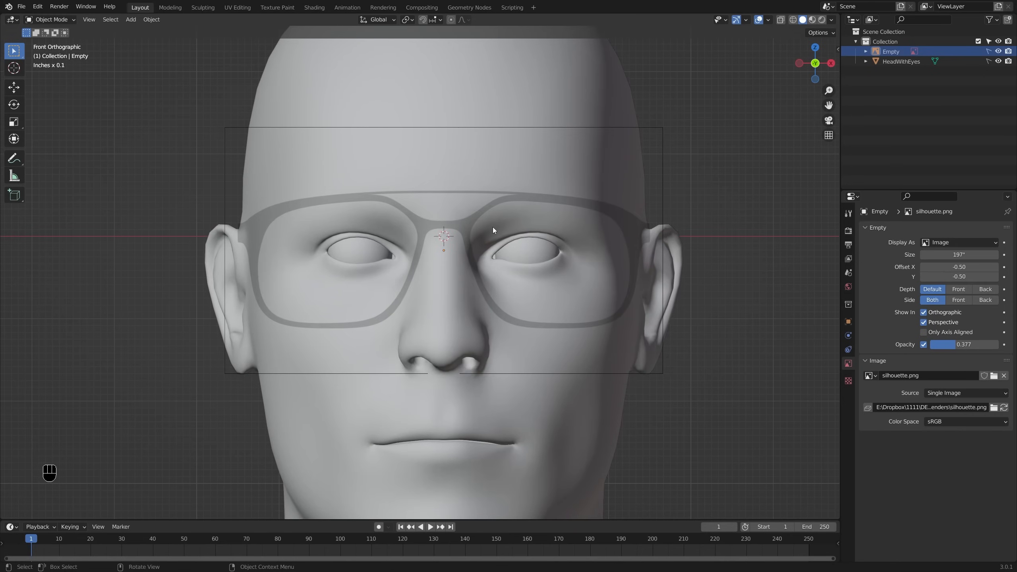
key("shift+a")
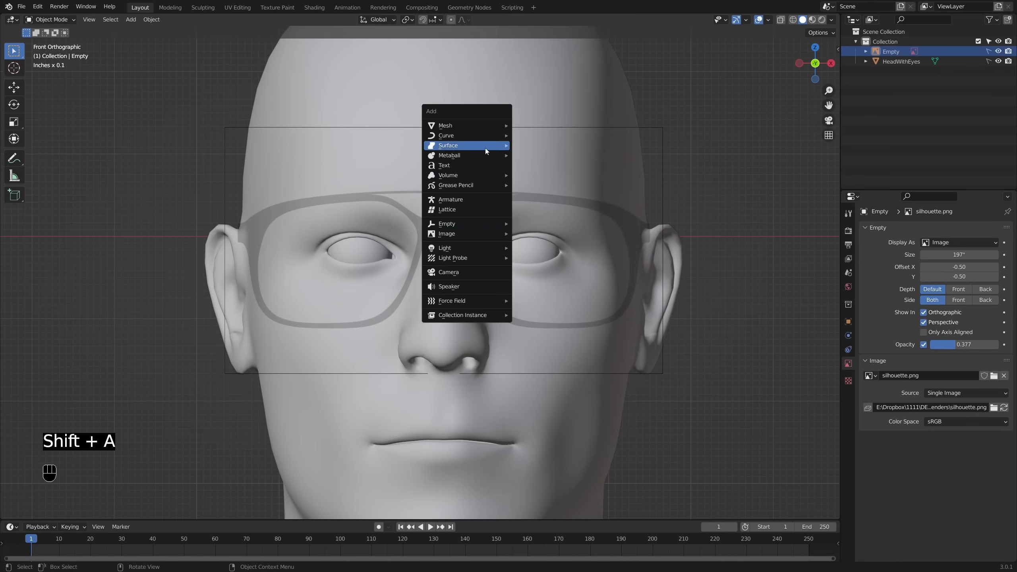
mouse_move(492, 122)
left_click(537, 125)
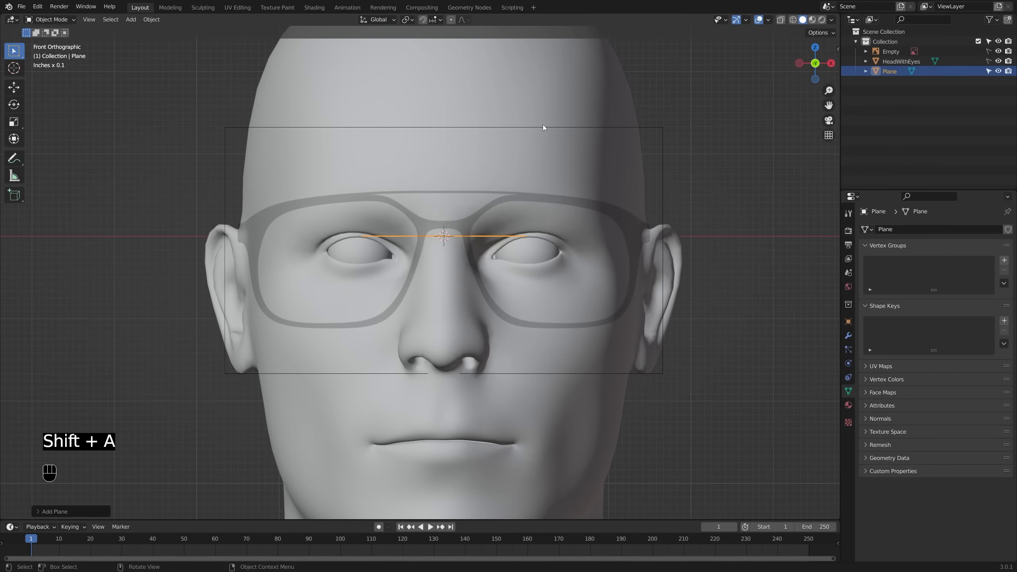
key("Tab")
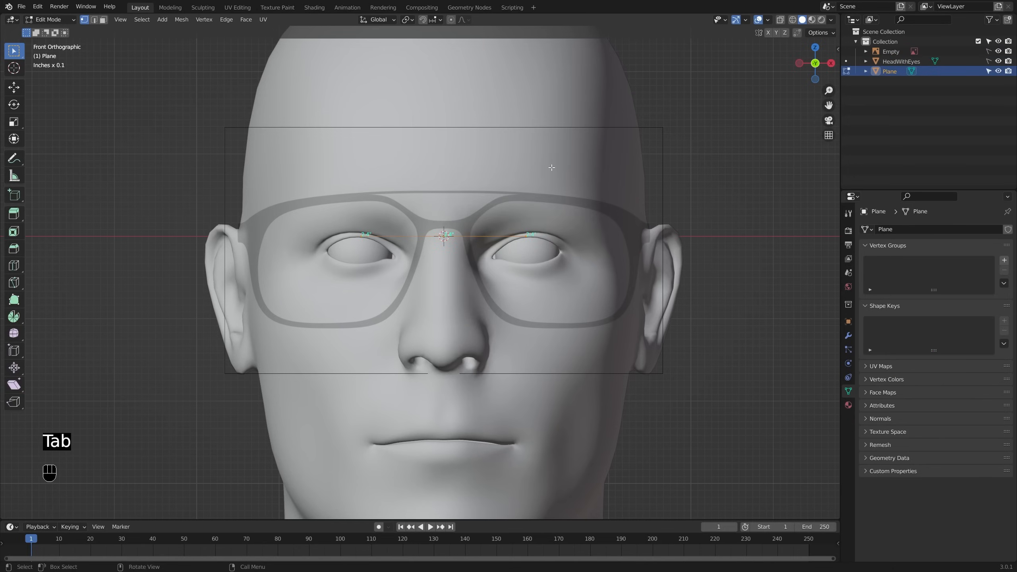
type("rx90")
key("Return")
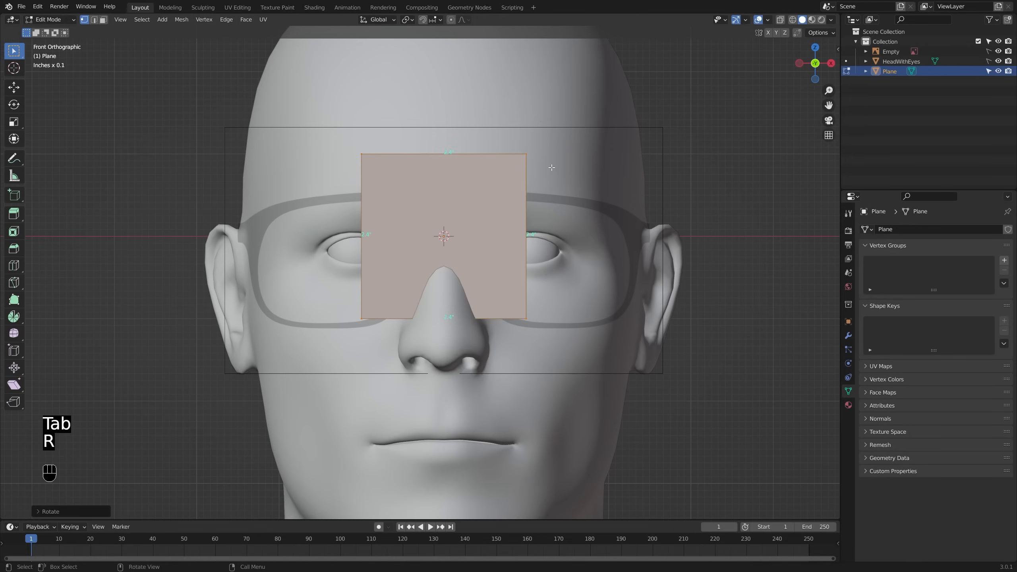
Step: Move the plane's geometry over the silhouette lens on the +X side and scale it down to about 1.9" square
key("g")
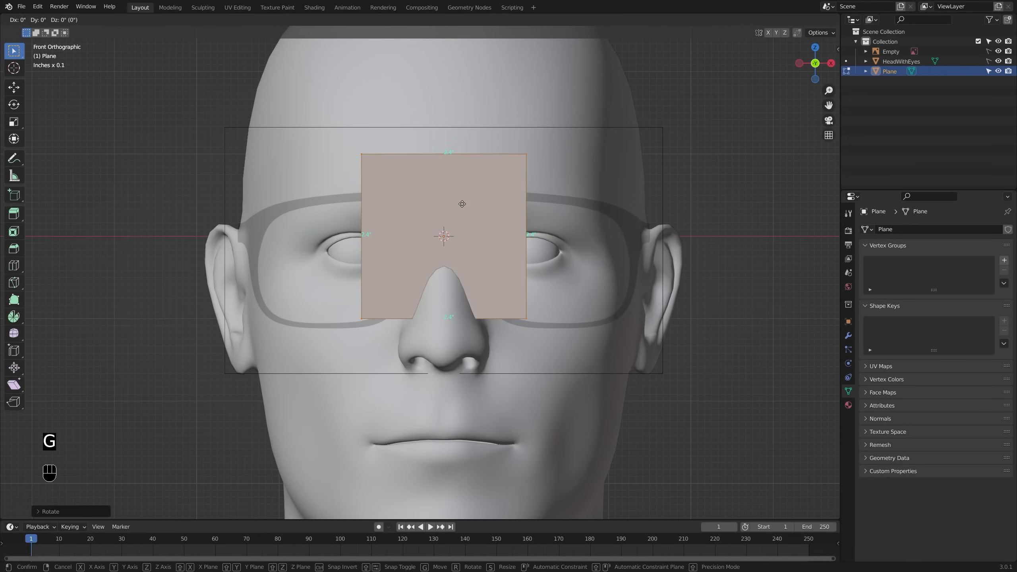
left_click(629, 224)
key("s")
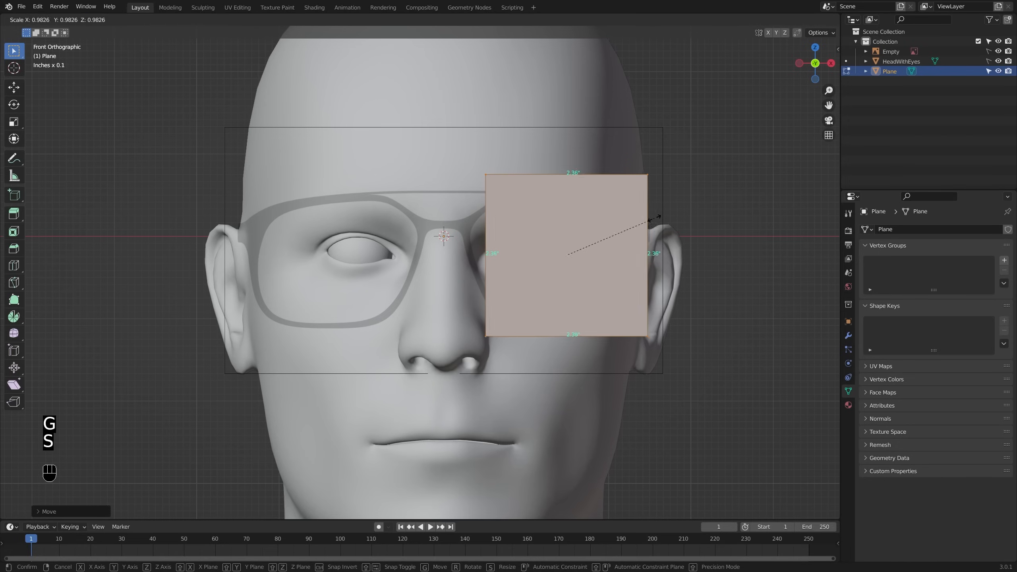
left_click(632, 224)
key("g")
left_click(628, 227)
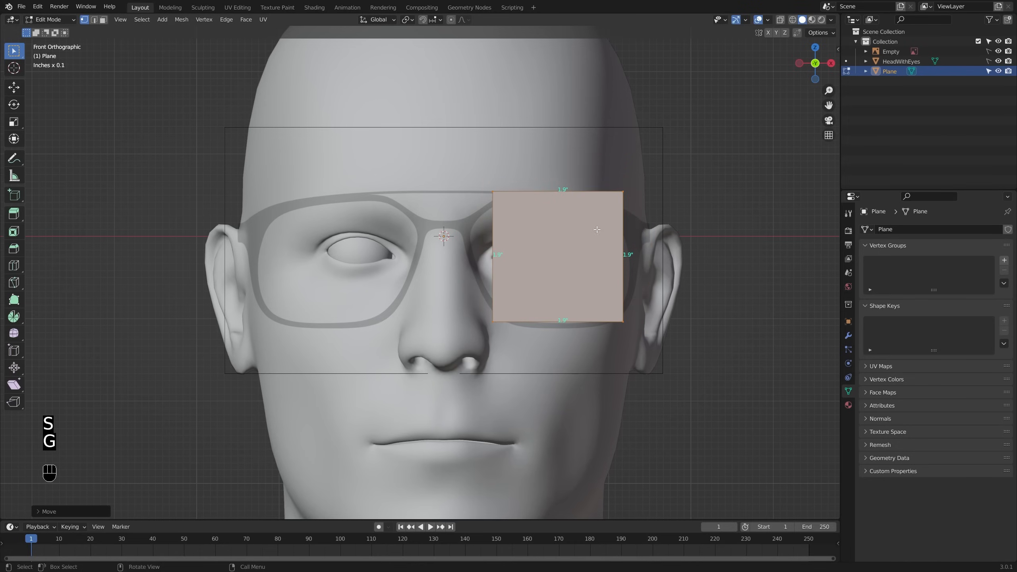
Step: Return to Object Mode and add a Mirror modifier to the plane across the X axis
key("Tab")
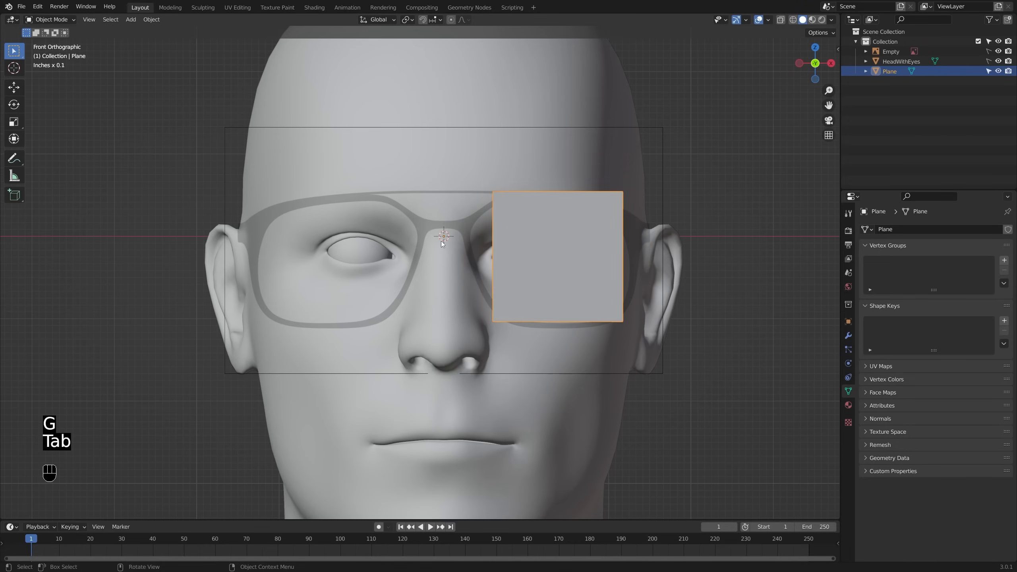
left_click(849, 336)
left_click(898, 232)
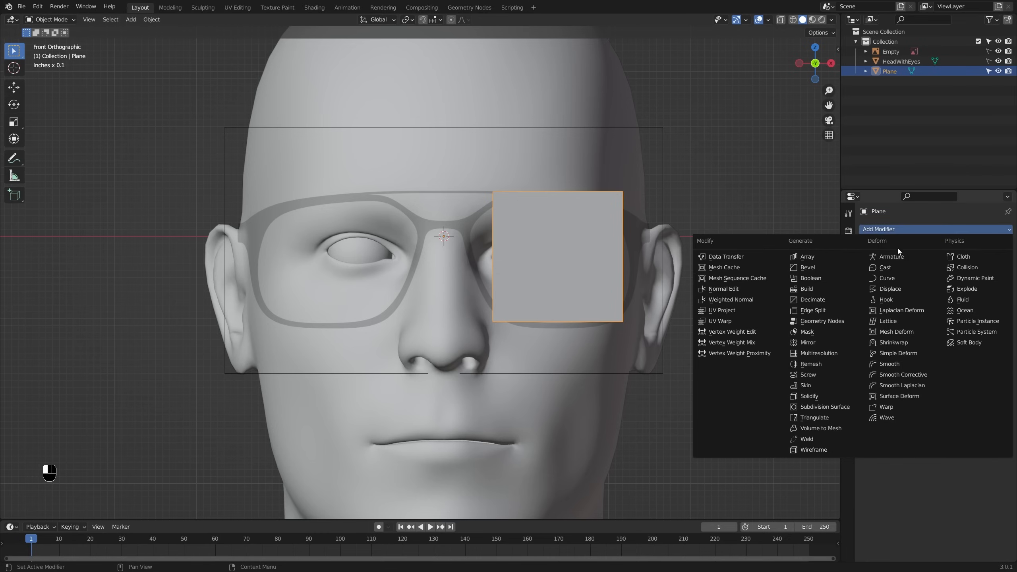
left_click(817, 342)
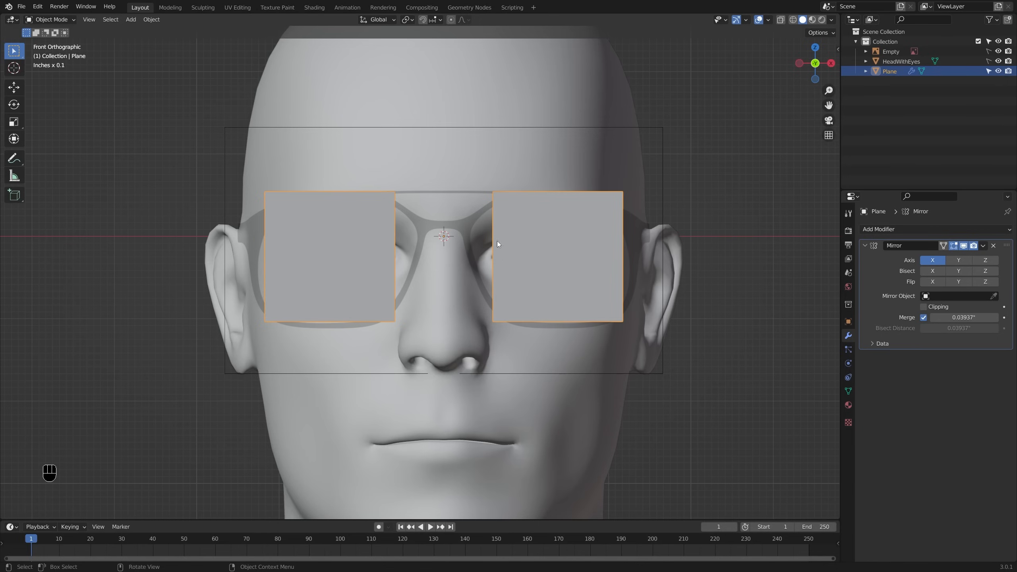
Step: Inset the plane's face by about 0.25" and delete the inner face to leave a square lens rim
key("Tab")
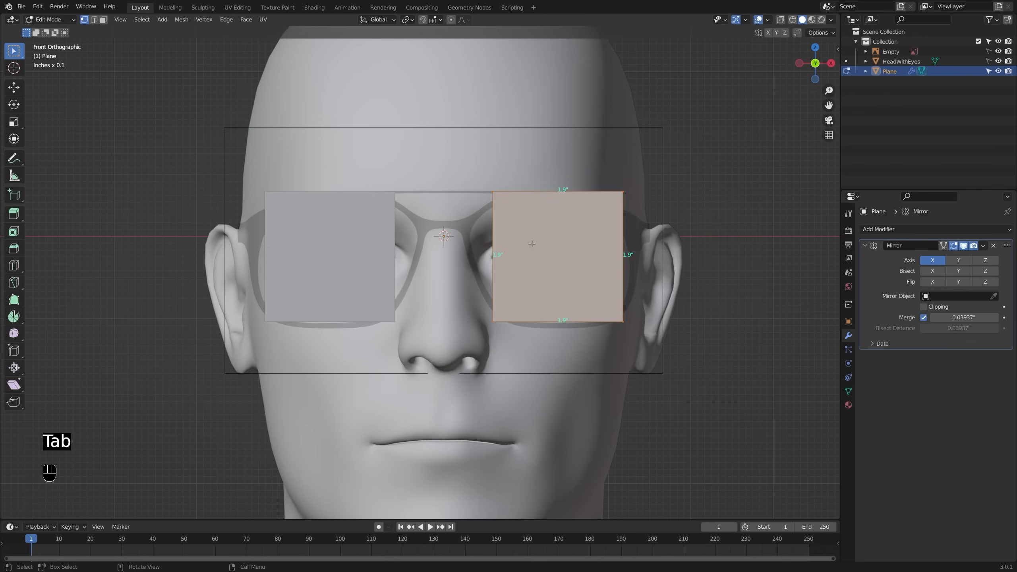
key("3")
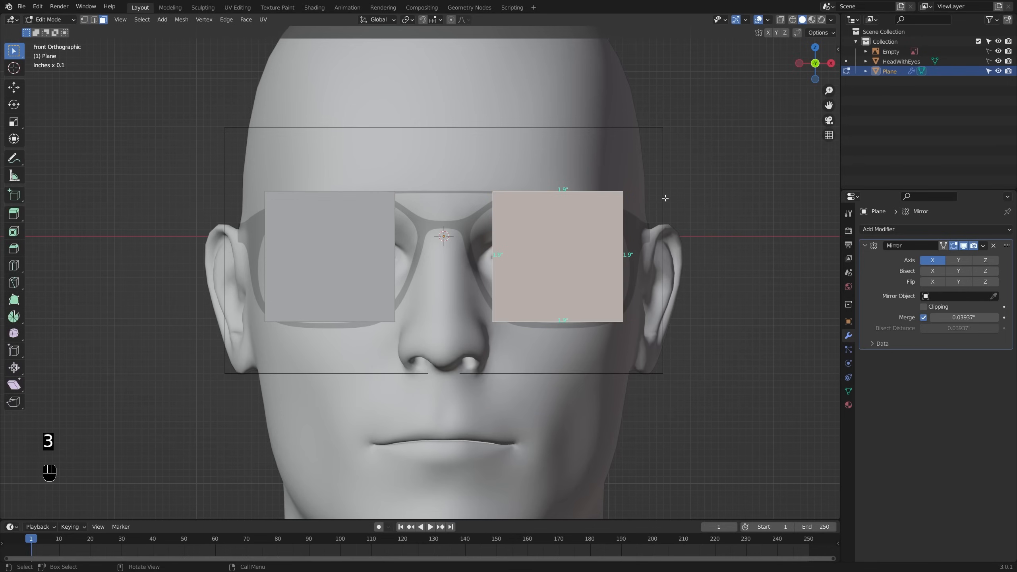
key("i")
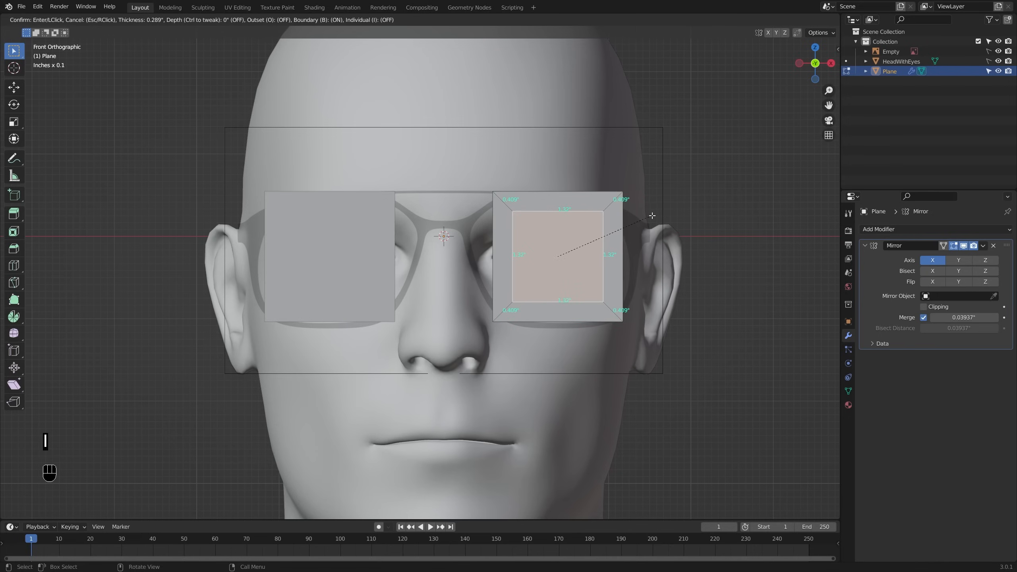
left_click(651, 217)
key("x")
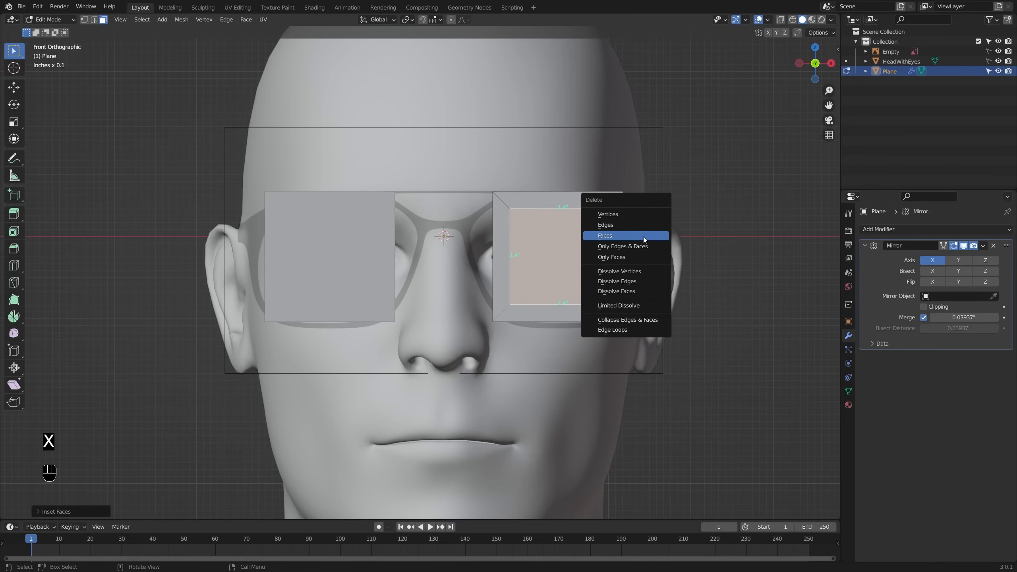
left_click(644, 237)
Step: Add a loop cut across the rim's nose-side strip, slide it slightly upward, and delete the face above the cut
key("ctrl+r")
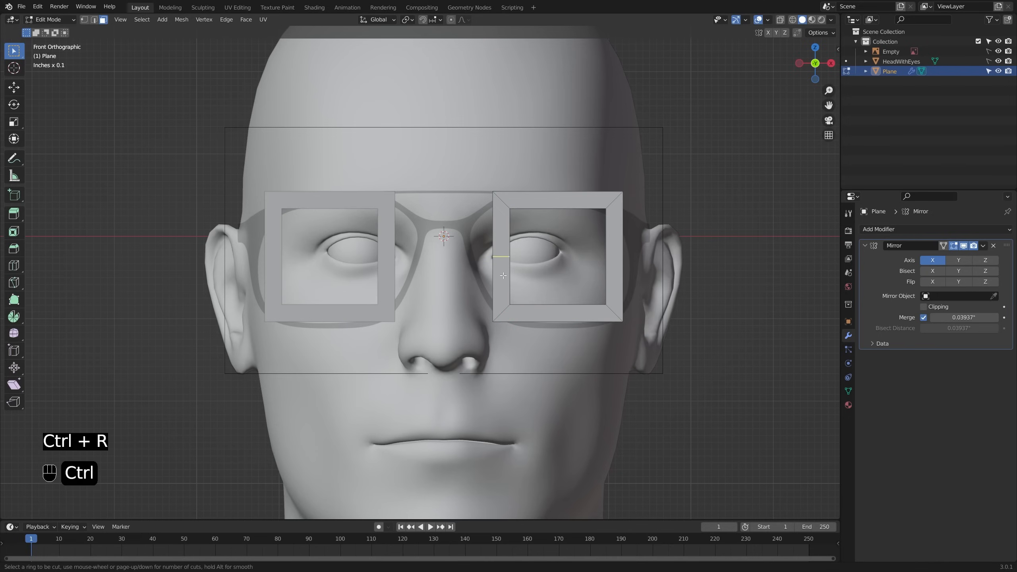
left_click_drag(504, 276, 504, 255)
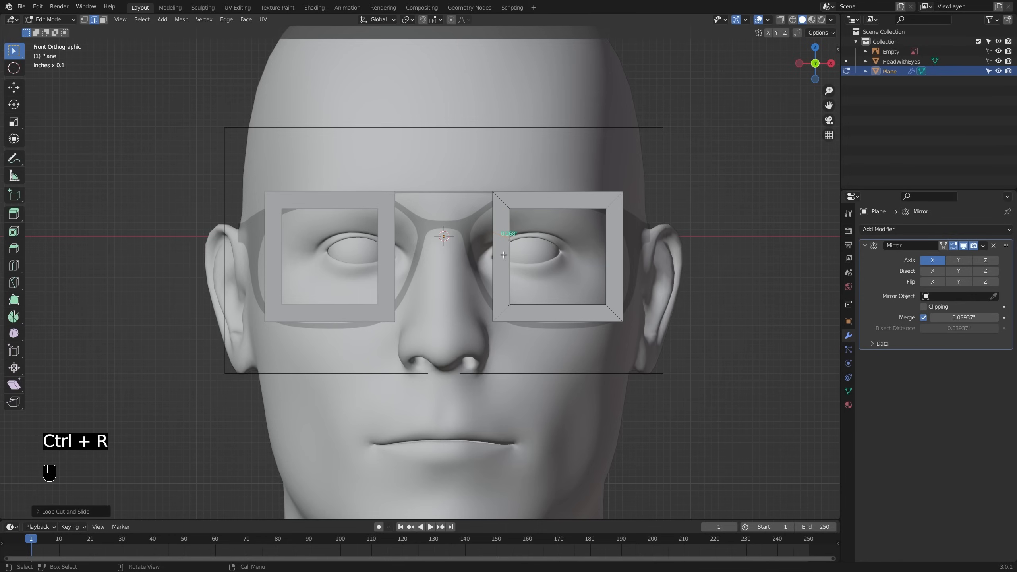
key("3")
left_click(502, 218)
key("x")
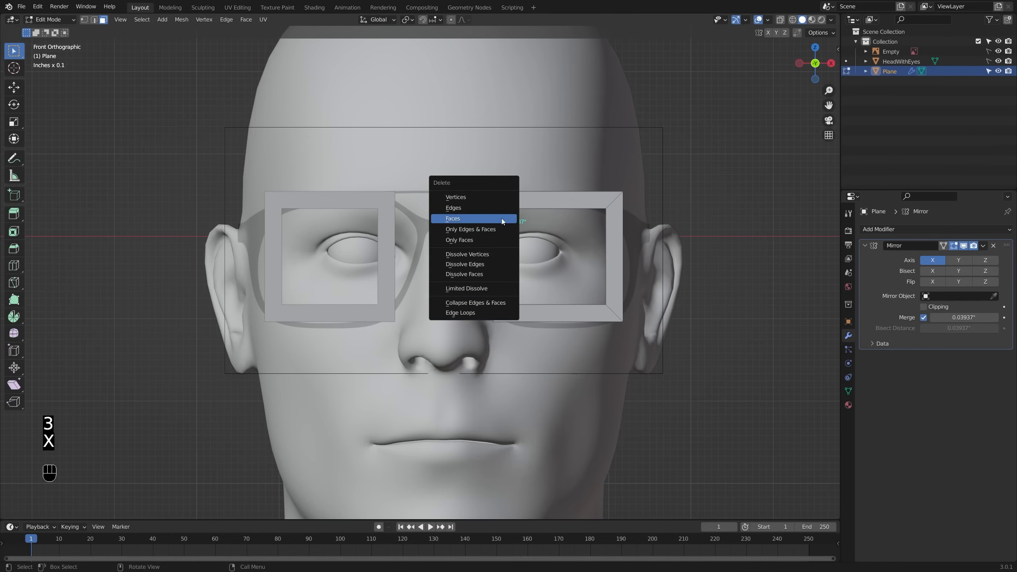
left_click(502, 218)
Step: Move the open nose-side edge down to the side of the nose and extrude it upward twice along the silhouette
key("2")
left_click(502, 237)
key("g")
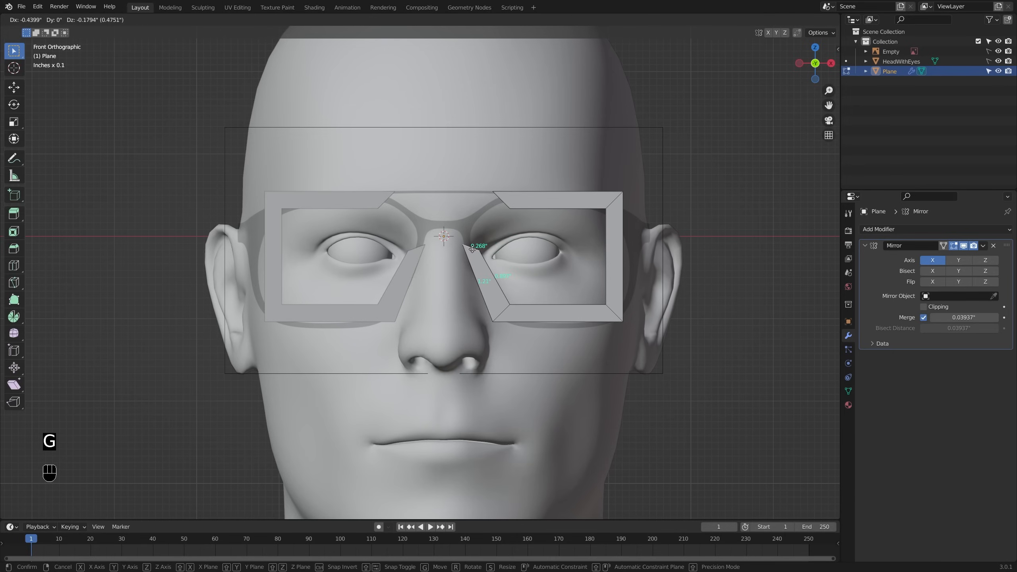
left_click(472, 249)
key("e")
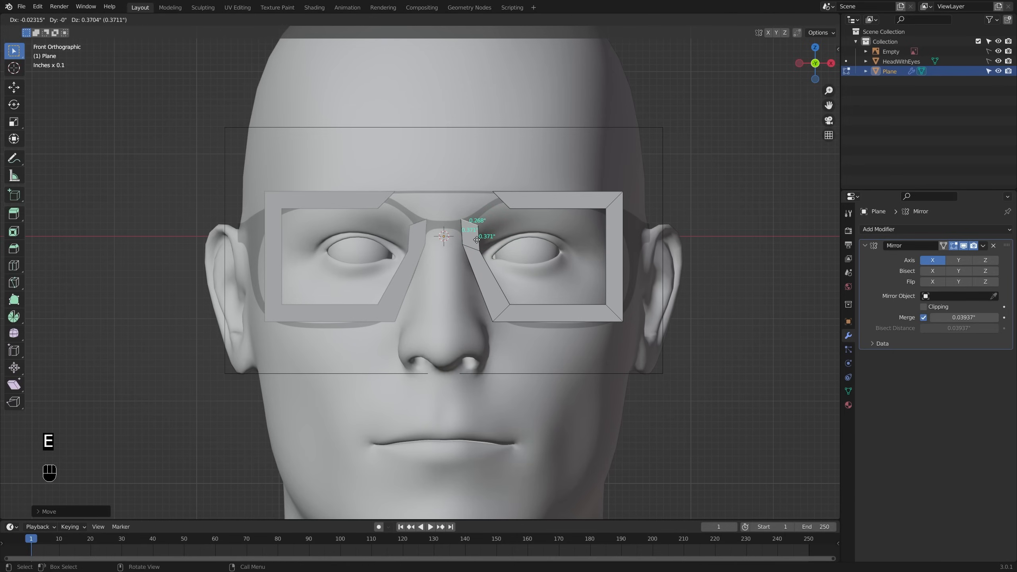
left_click(477, 243)
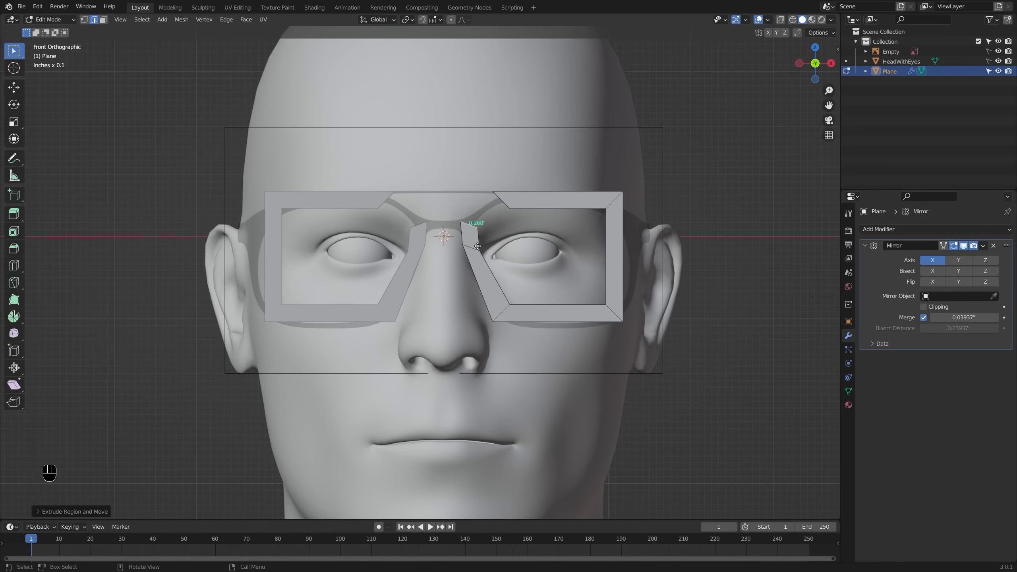
key("e")
left_click(476, 232)
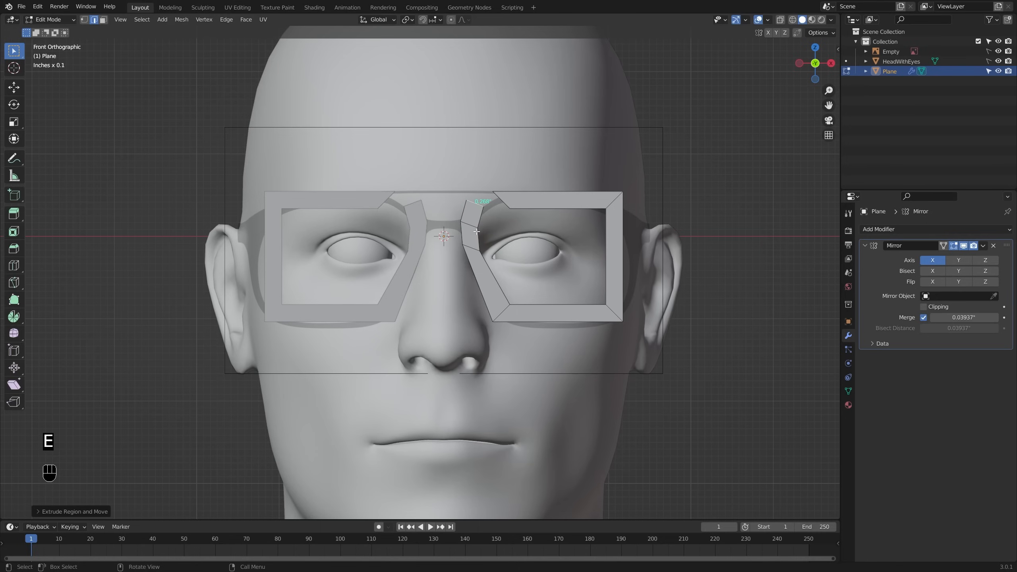
Step: Extrude the two inner nose-side edges along X to the centre and enable Clipping on the Mirror modifier to close the bridge
left_click(462, 239)
left_click(462, 216, "shift")
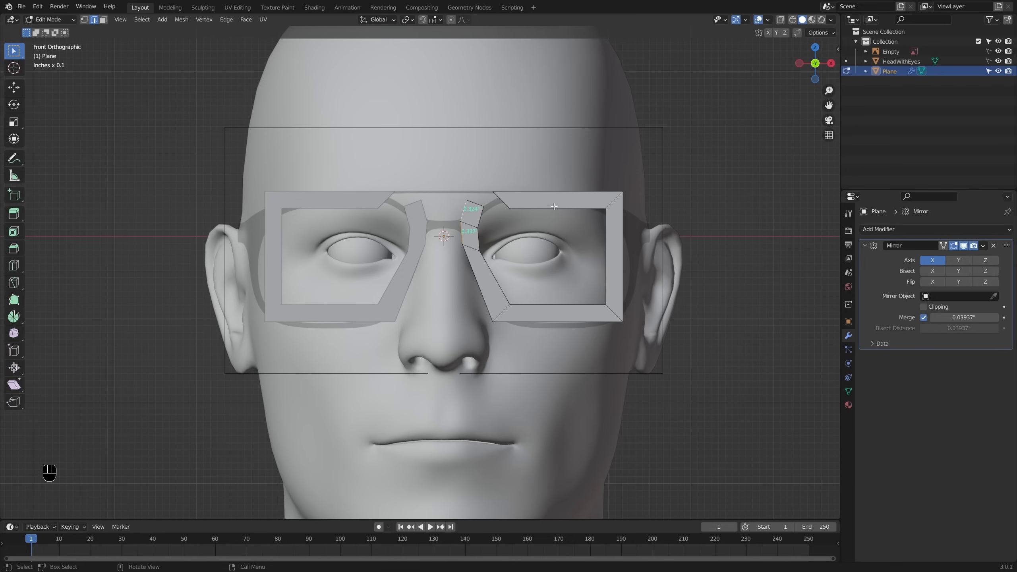
key("e")
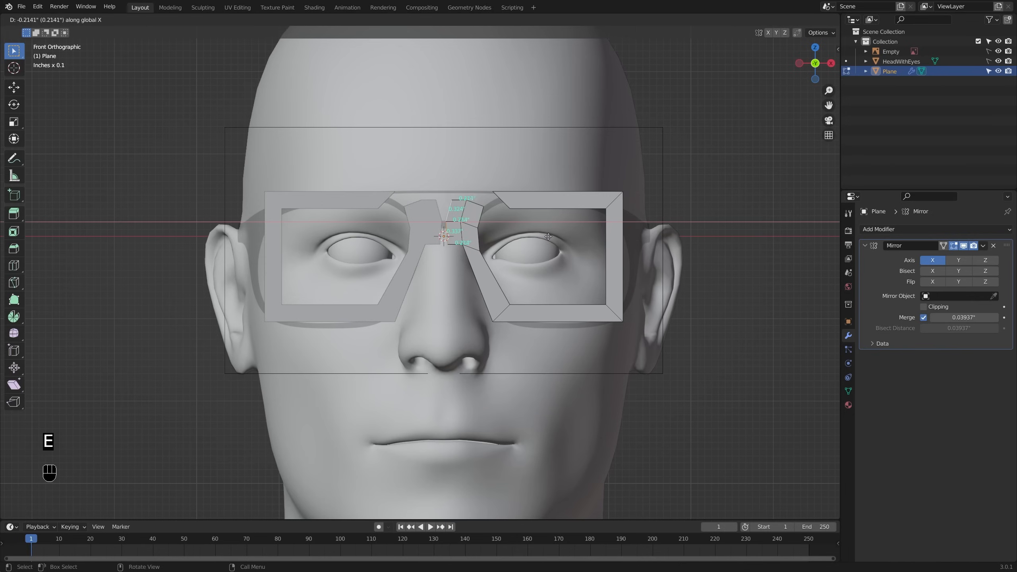
left_click(546, 236)
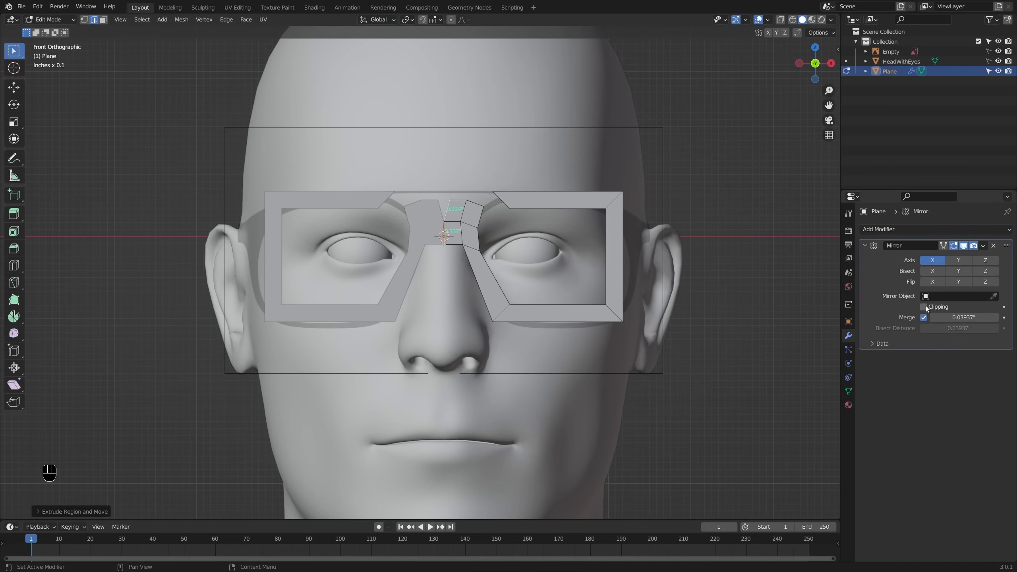
key("g")
left_click(592, 238)
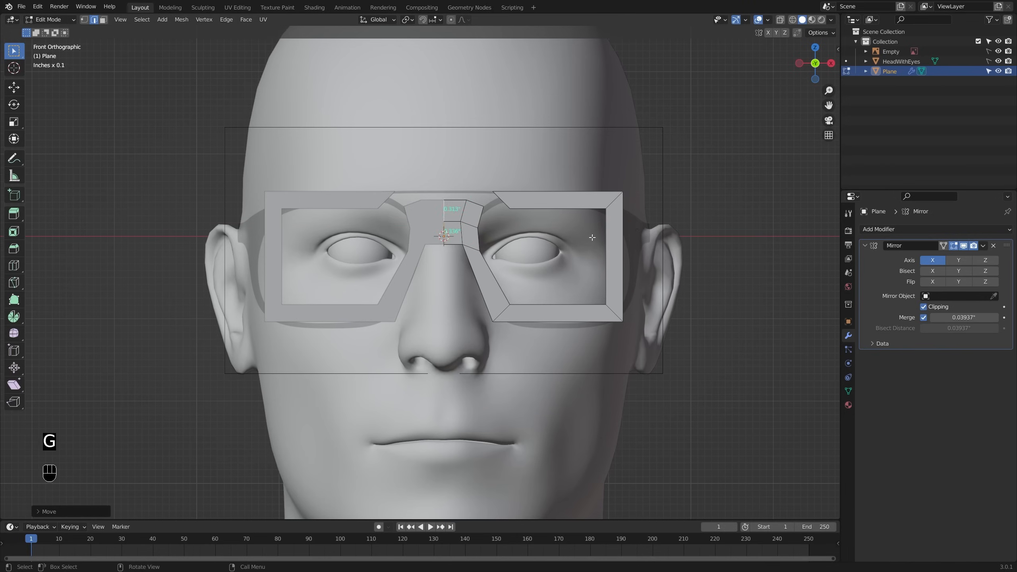
Step: Shift the upper outer vertex of the bridge section and fill a face joining its end to the rim's open upper corner
key("1")
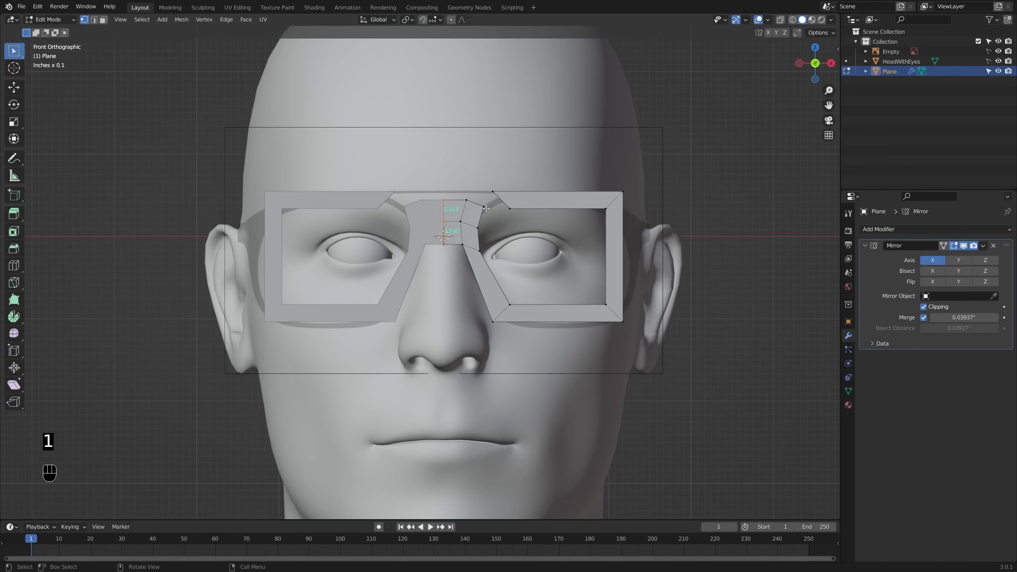
key("g")
left_click(488, 212)
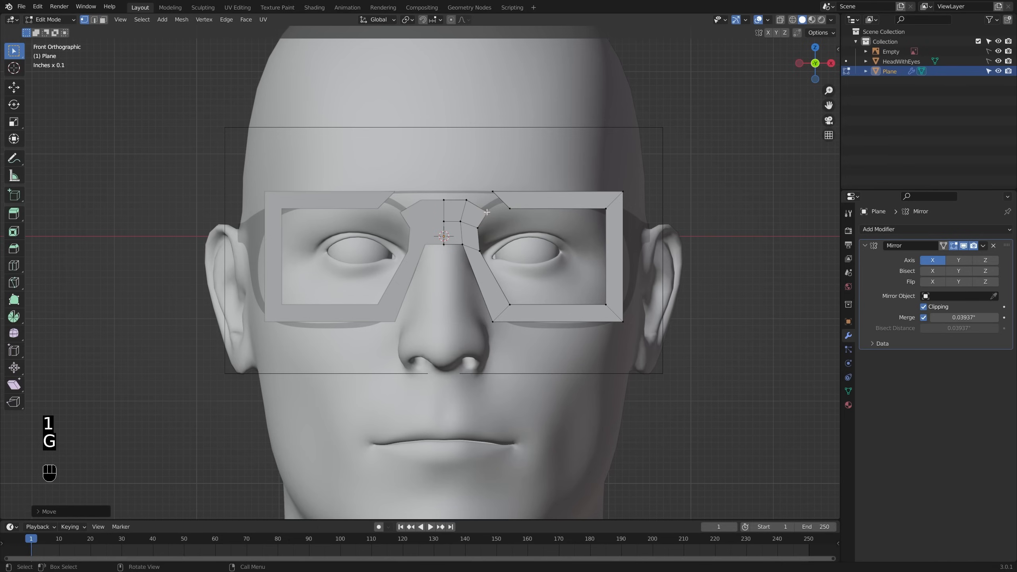
left_click(468, 202, "shift")
left_click(493, 193, "shift")
left_click(512, 211, "shift")
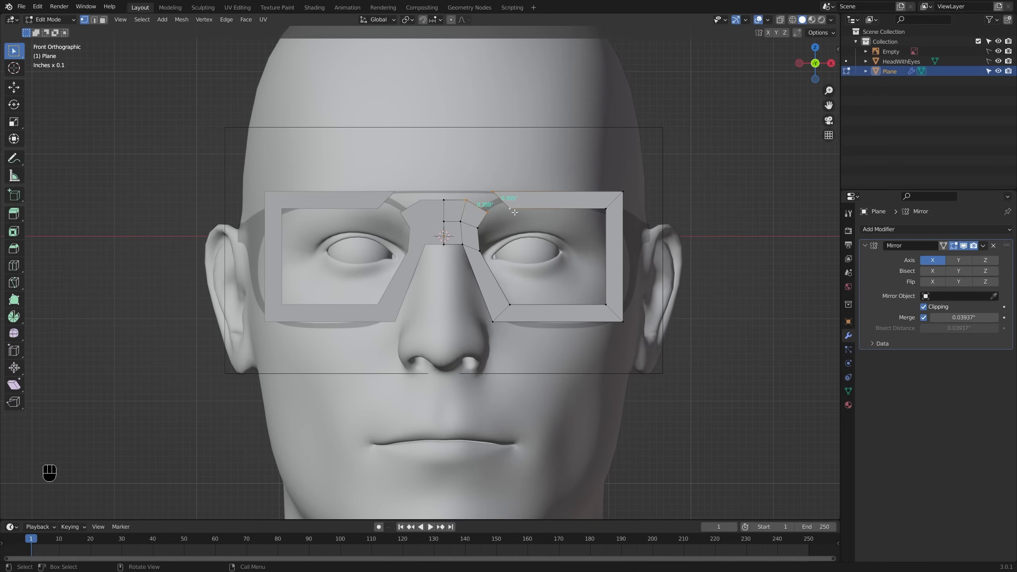
key("f")
key("Tab")
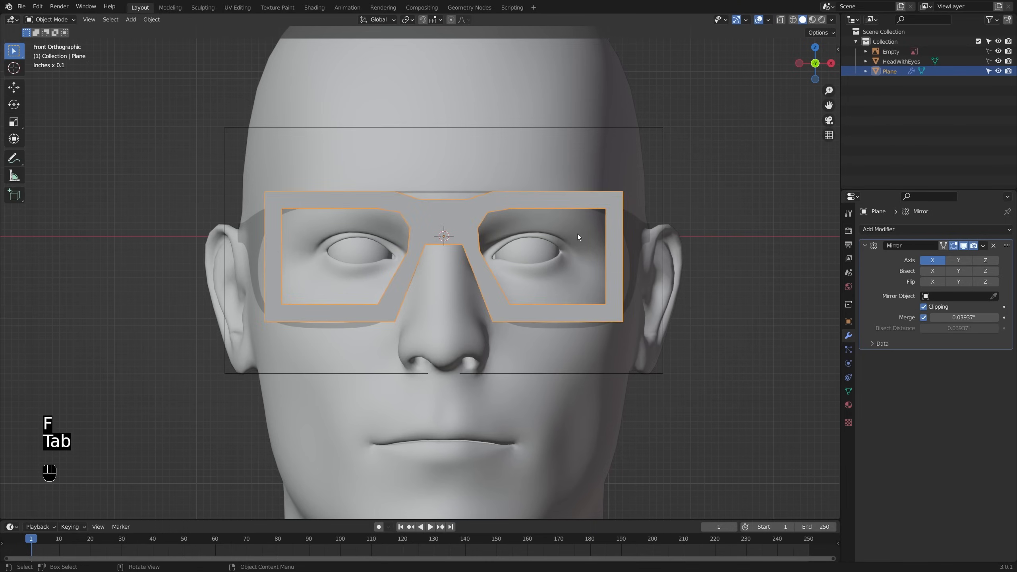
Step: Add a Subdivision Surface modifier to the glasses frame and set both the viewport and render levels to 4
scroll(577, 234, "down", 2)
middle_click_drag(577, 234, 544, 238)
key("KP_1")
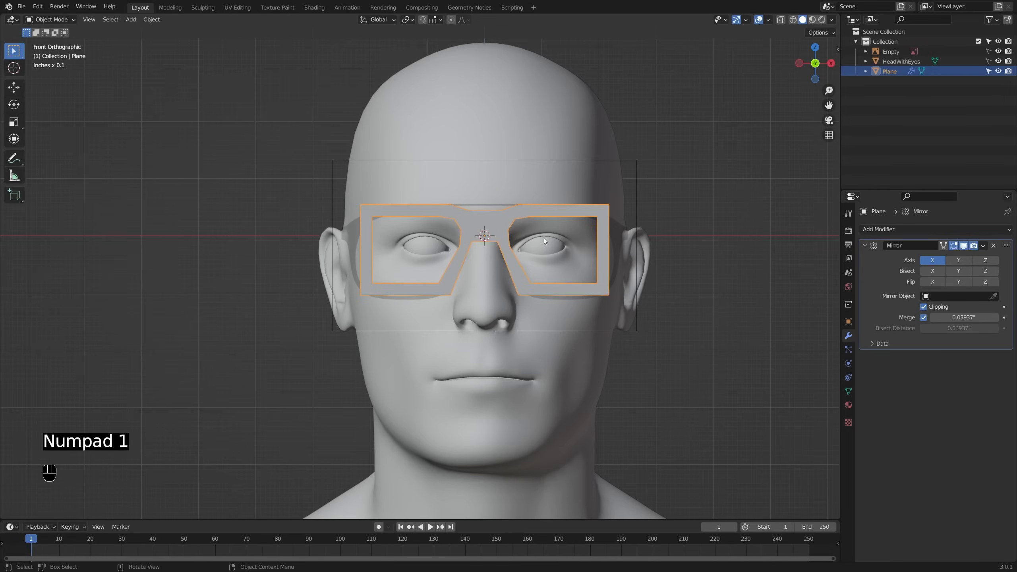
left_click(902, 232)
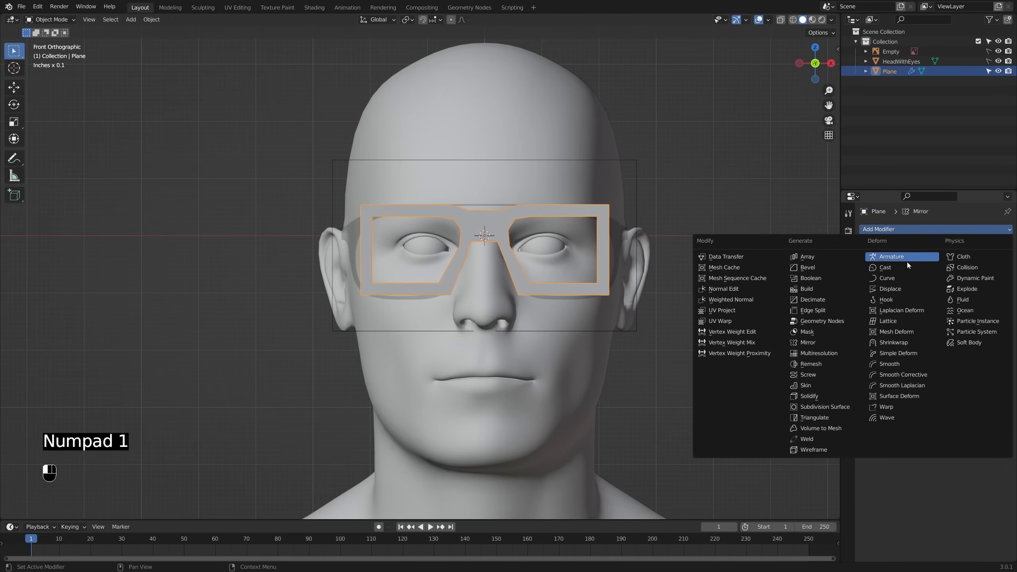
left_click(825, 407)
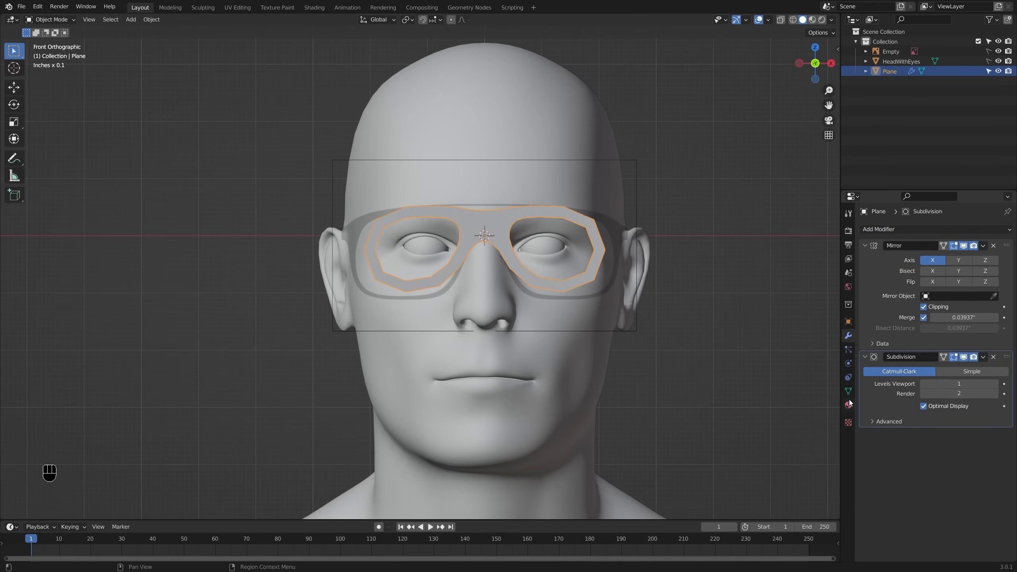
left_click(997, 384)
left_click(996, 384)
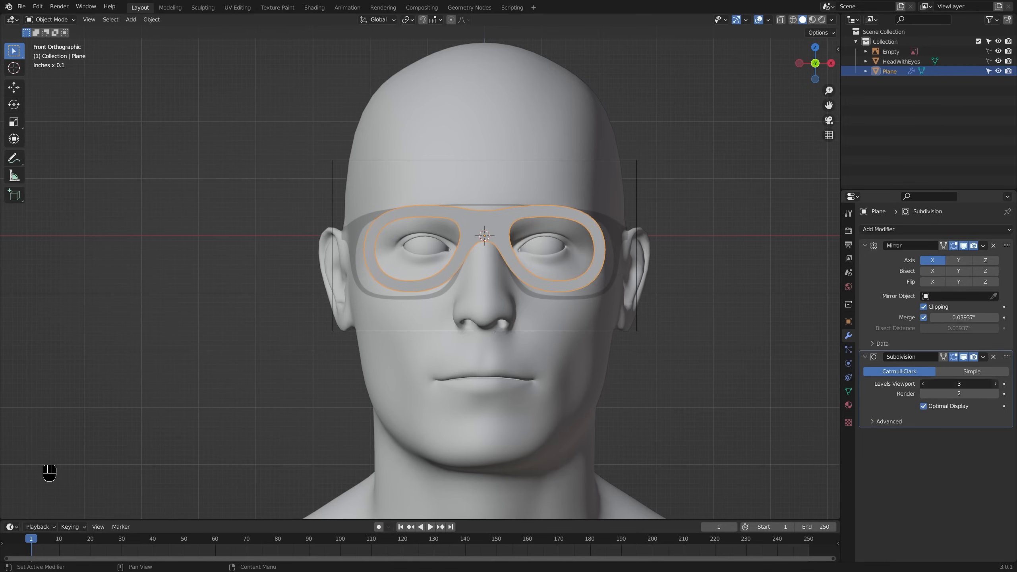
left_click(997, 393)
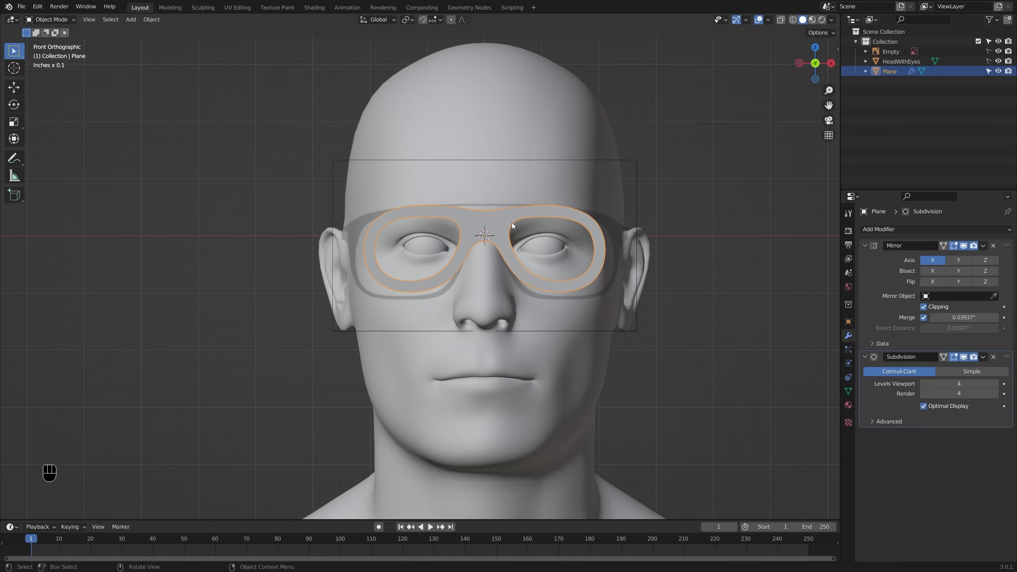
Step: Move the inner vertex of the rim's lower nose-side corner down and toward the nose, narrowing the rim there
key("Tab")
key("alt+z")
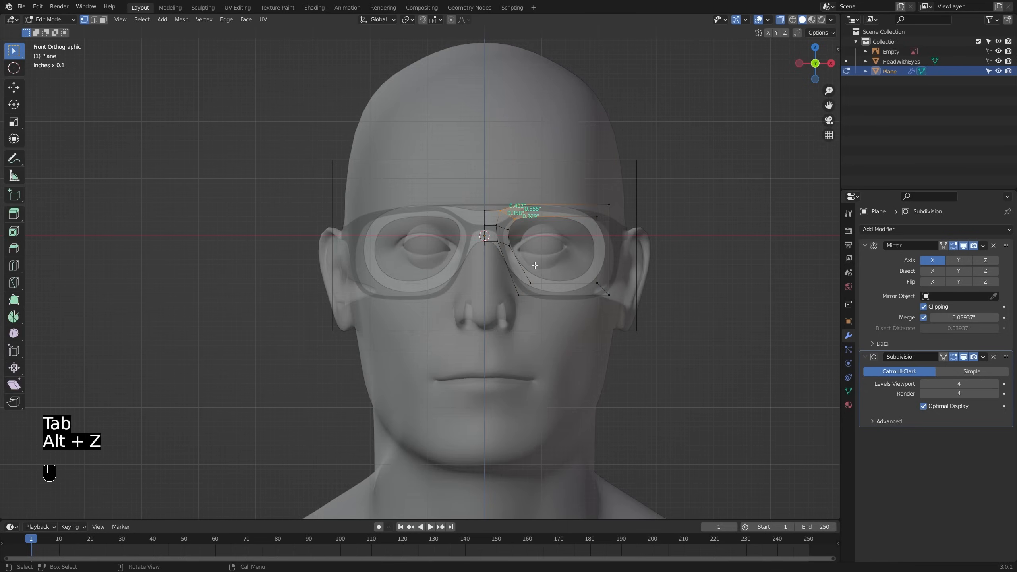
scroll(531, 264, "up", 3)
key("alt+z")
left_click(531, 292)
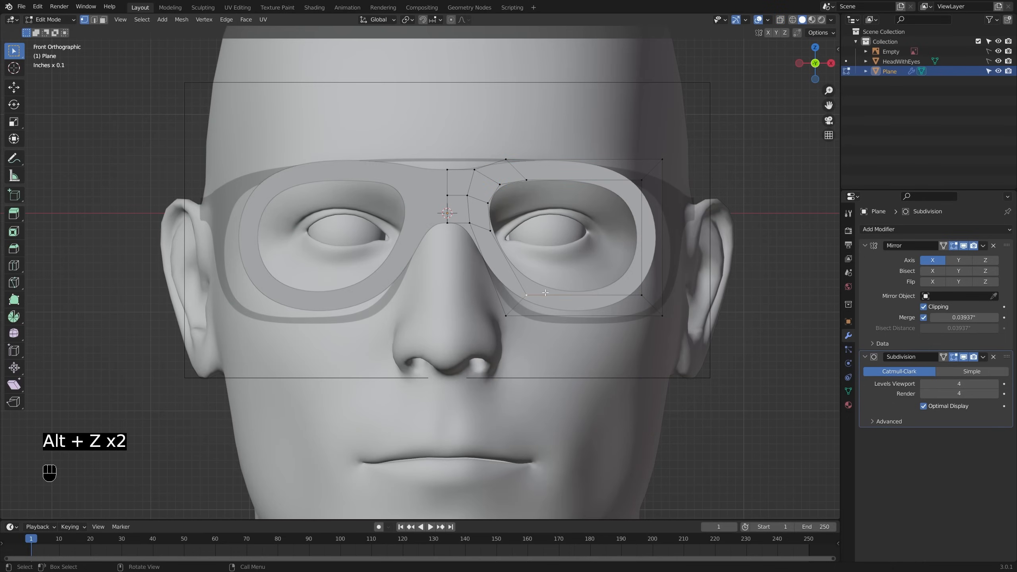
key("g")
left_click(515, 309)
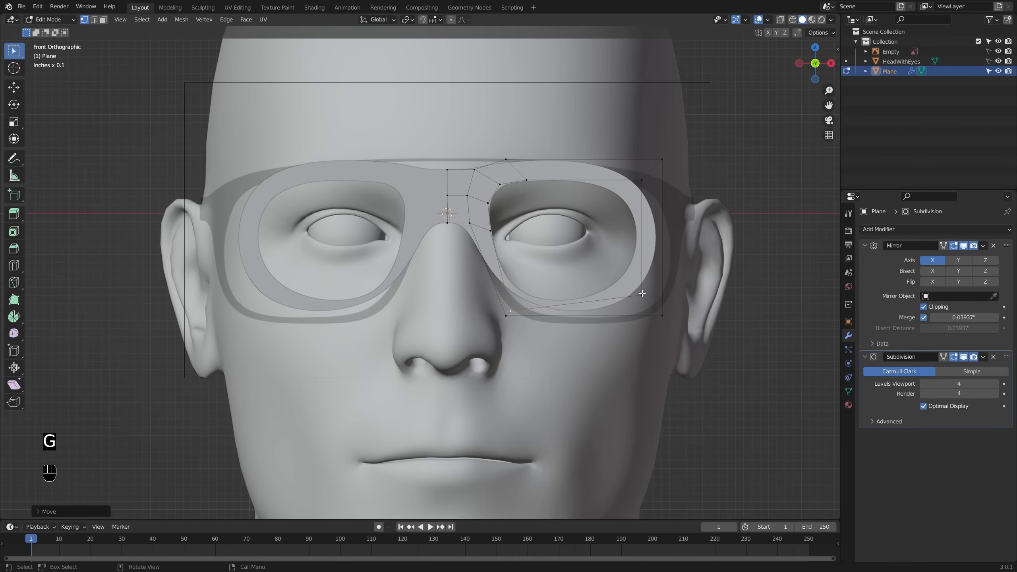
Step: Move the rim's lower outer corner outward and down, and shift the lower nose-side corner down to follow the silhouette
left_click(642, 294)
key("g")
left_click(663, 314)
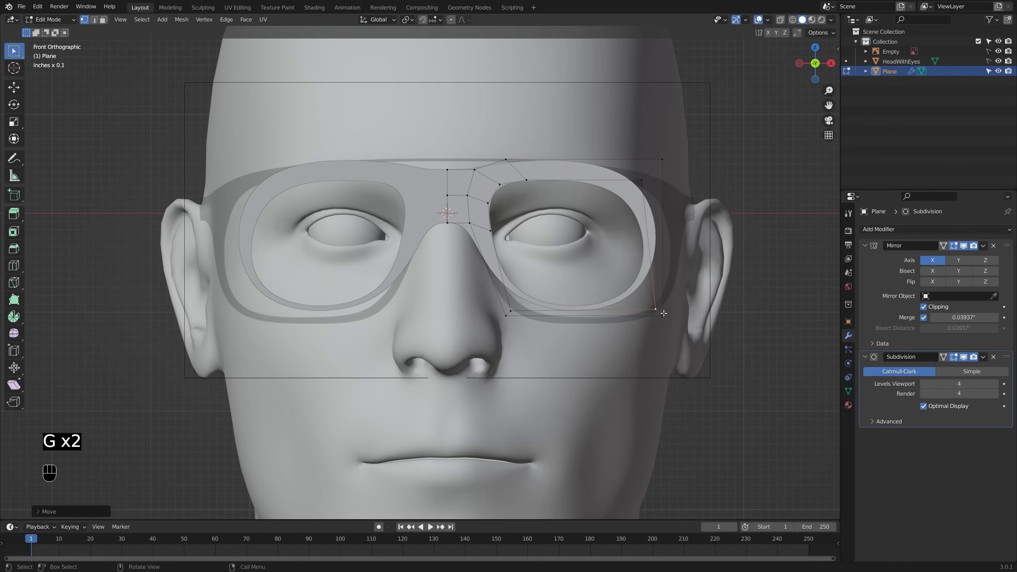
key("g")
left_click(670, 318)
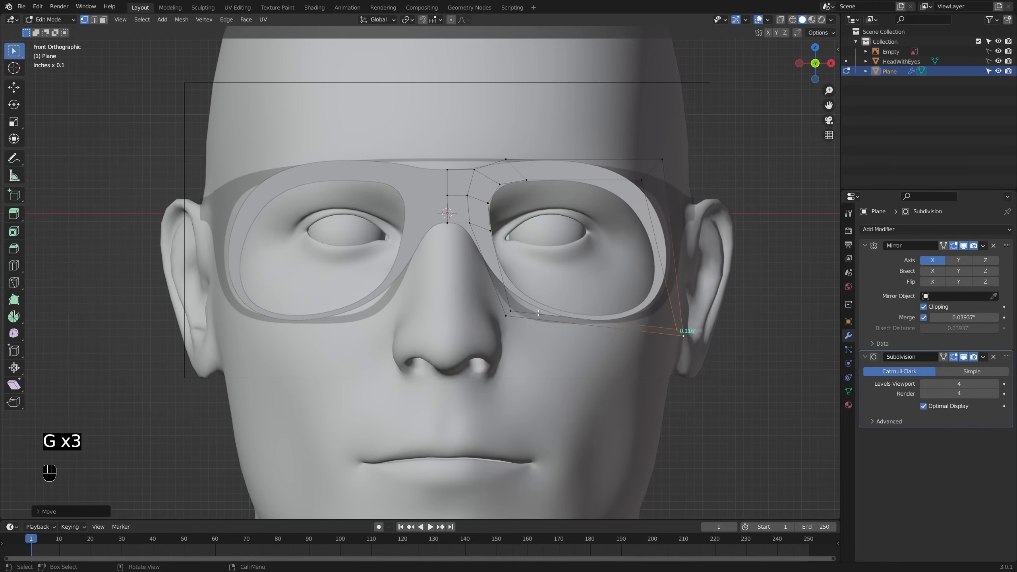
left_click(511, 311)
key("g")
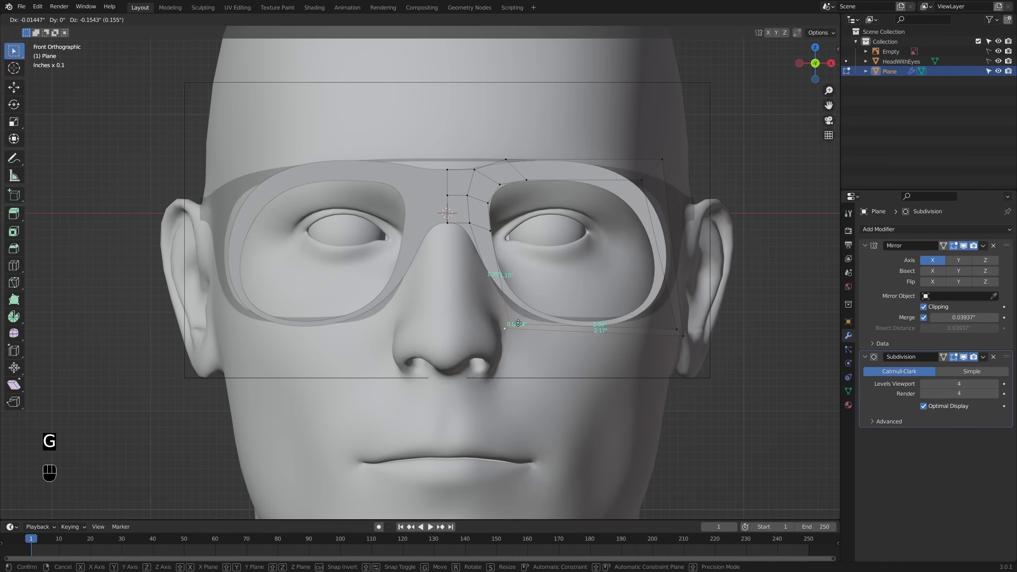
left_click(518, 323)
Step: Add a loop cut near the middle of the rim's bottom strip and raise it to the silhouette's lower edge
key("ctrl+r")
left_click(596, 328)
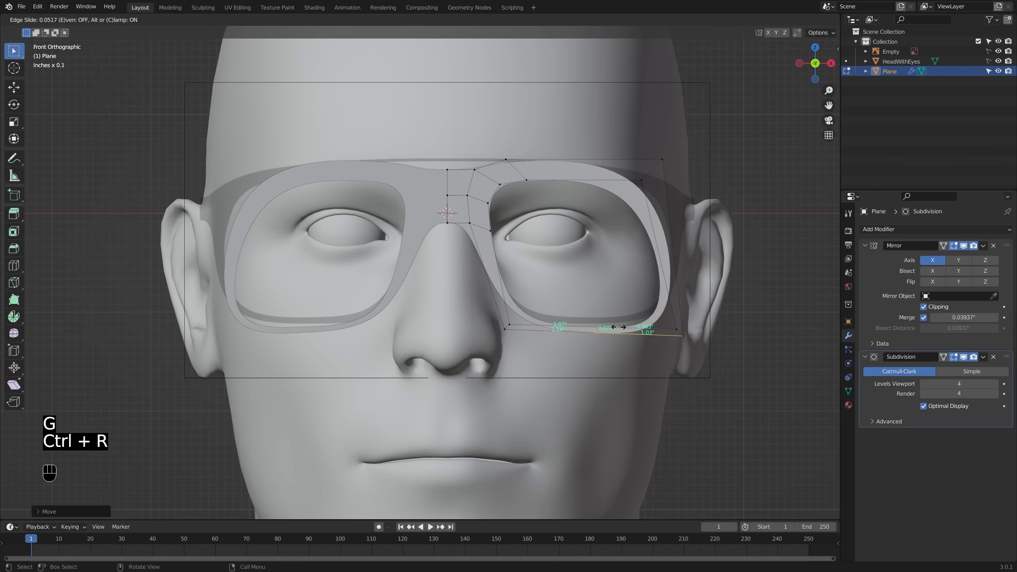
left_click(617, 327)
key("g")
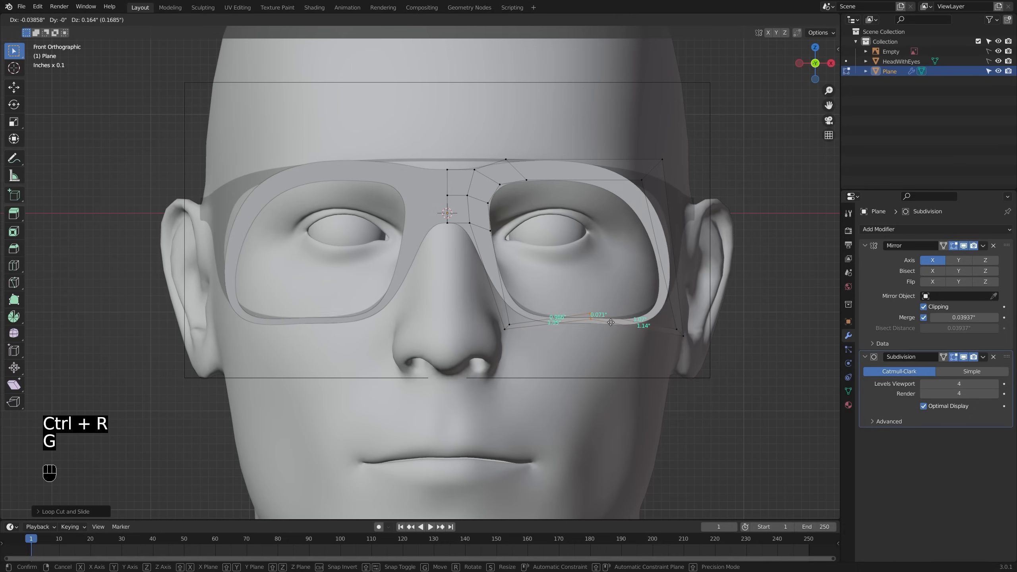
left_click(611, 322)
Step: Raise and rescale the rim's lower nose-side corner, and move the lower outer corner up and outward
left_click(509, 325, "shift")
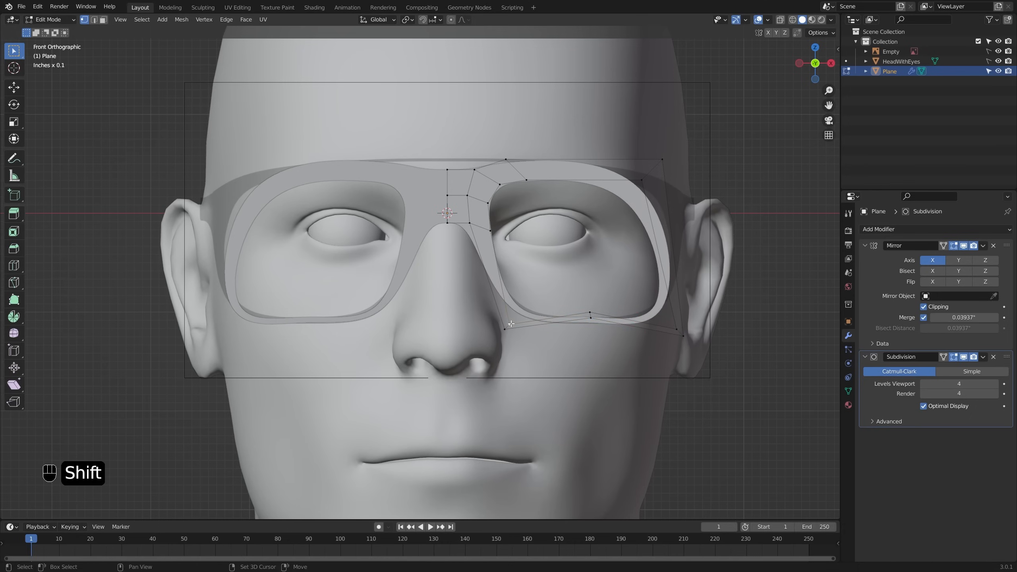
key("g")
left_click(521, 323)
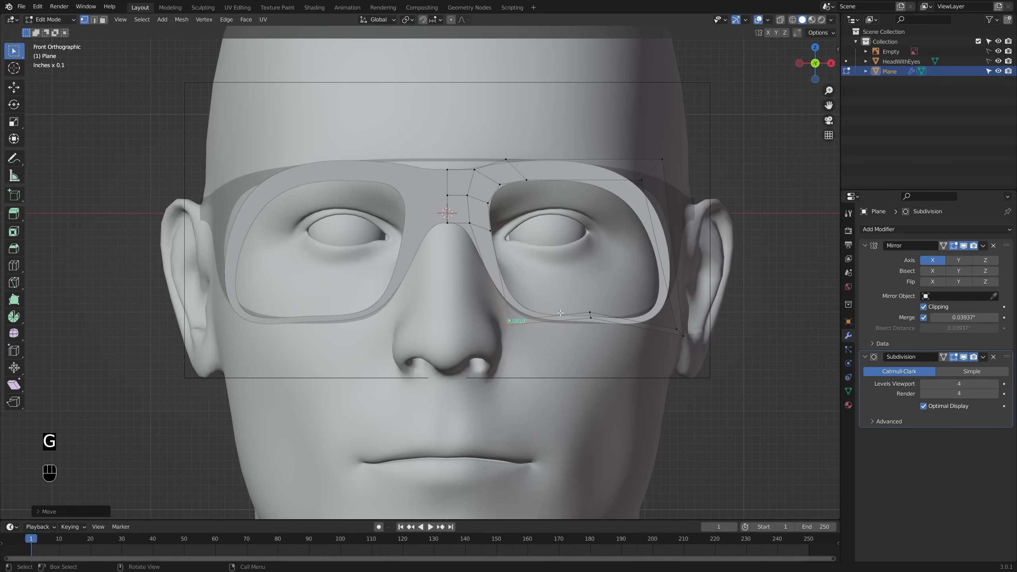
key("s")
left_click(576, 310)
key("g")
left_click(563, 309, "shift")
left_click(684, 337)
key("g")
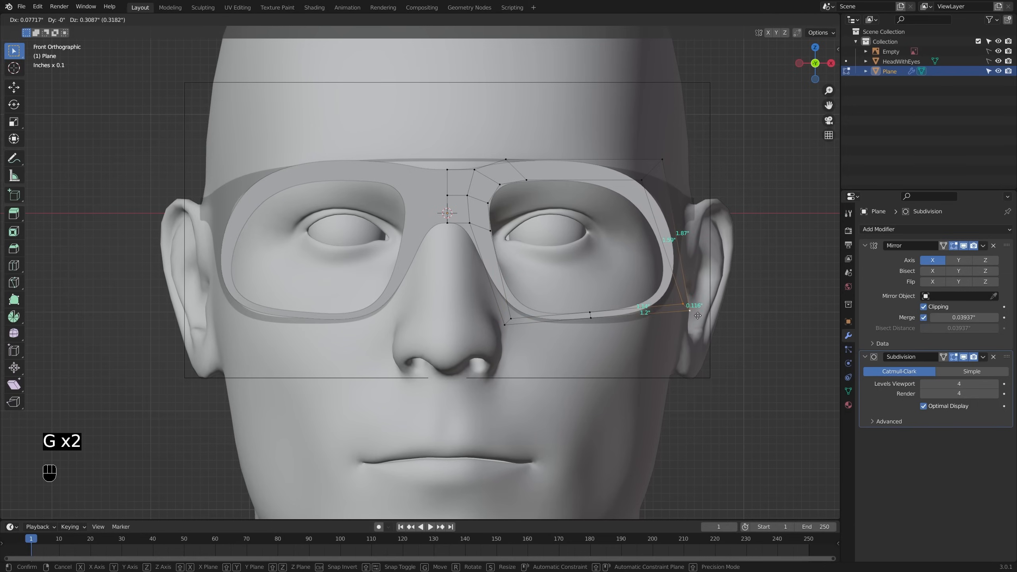
left_click(697, 314)
Step: Move the two lens-side vertices beside the bridge toward the nose to thin the rim there
left_click(490, 231)
key("g")
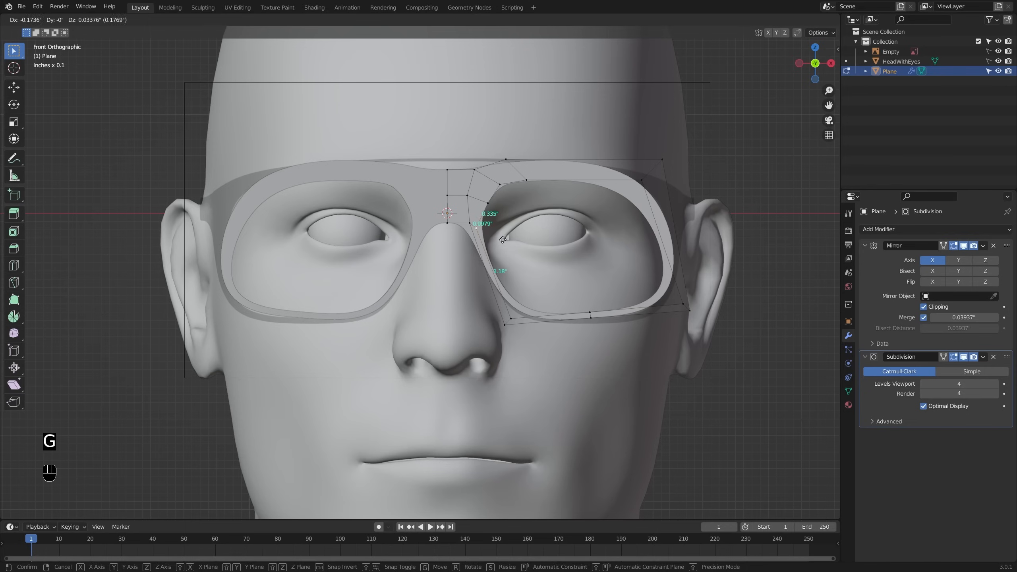
left_click(503, 240)
key("g")
left_click(505, 196)
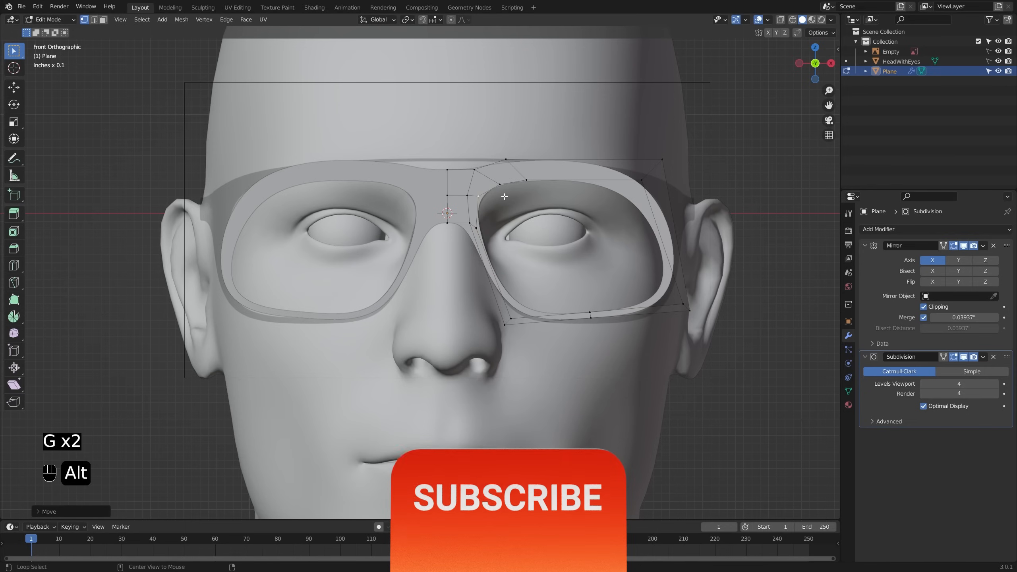
Step: Turn on X-ray display and move the bridge's upper outer vertex down onto the silhouette's bridge curve
key("alt+z")
scroll(497, 196, "up", 1)
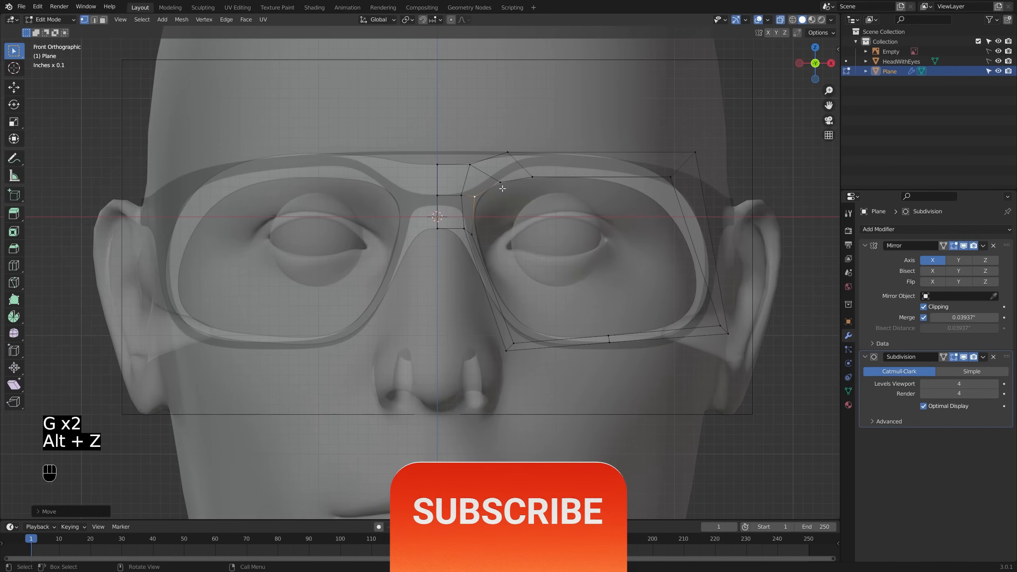
left_click(471, 165)
key("g")
left_click(442, 189)
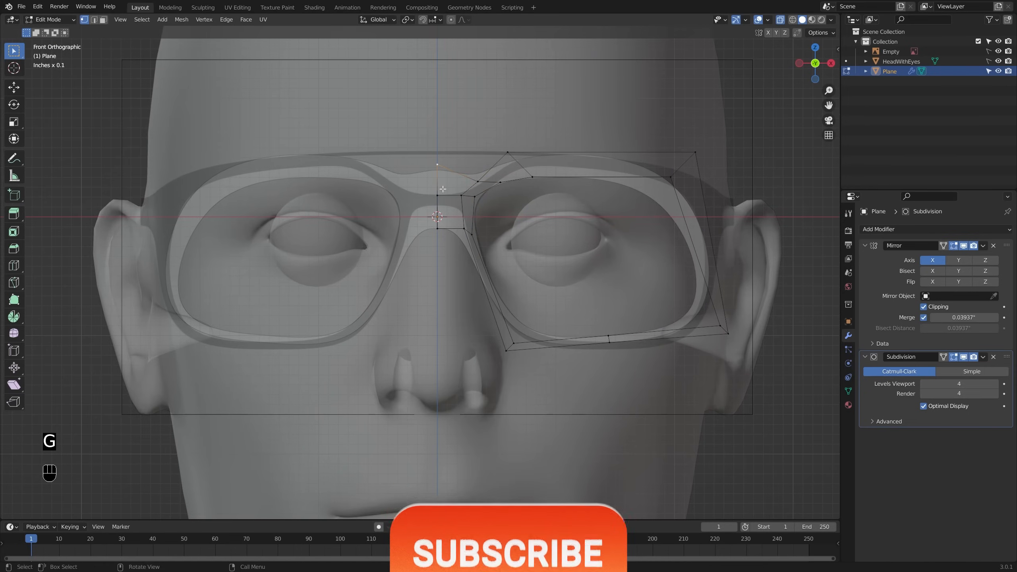
Step: Reposition the bridge's centre-line vertices closer together, bringing the top one down to the silhouette's bridge
key("g")
left_click(442, 188)
key("g")
key("g")
left_click(441, 173)
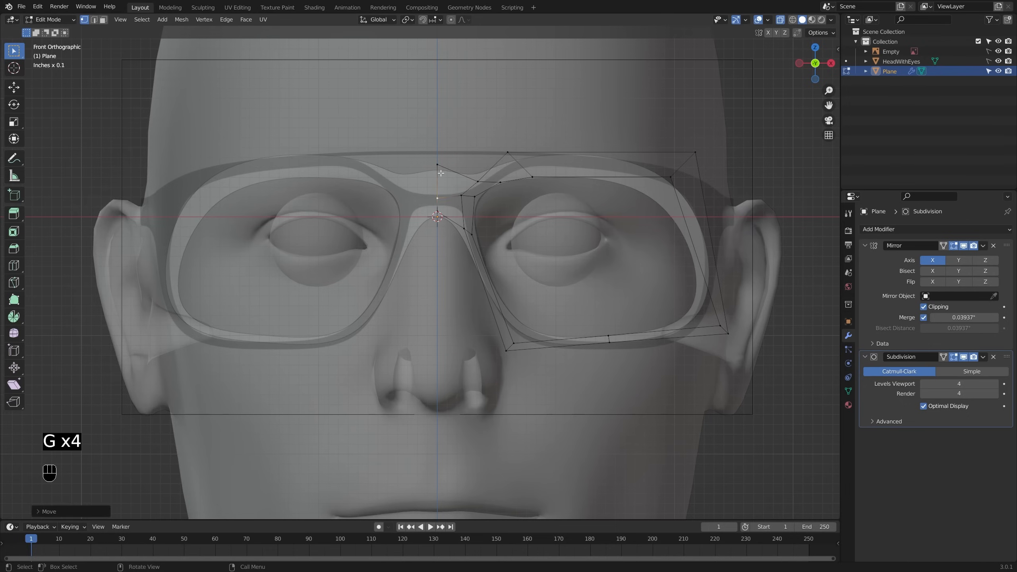
key("g")
left_click(442, 188)
key("g")
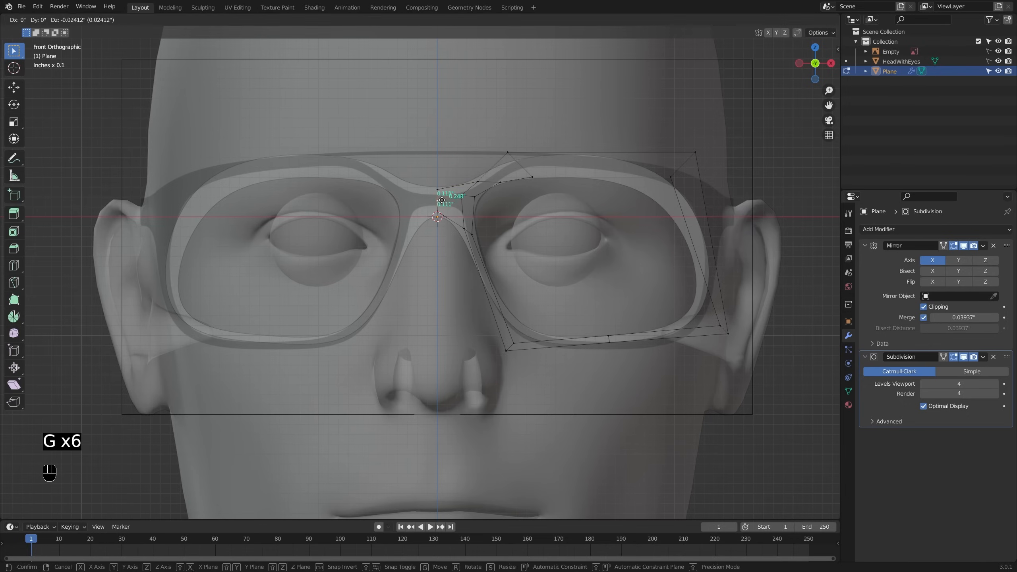
left_click(442, 198)
Step: Tighten the bridge's lower centre-line spacing and raise the vertex pair at the bridge's lower outer end
key("g")
left_click(442, 207)
key("g")
key("g")
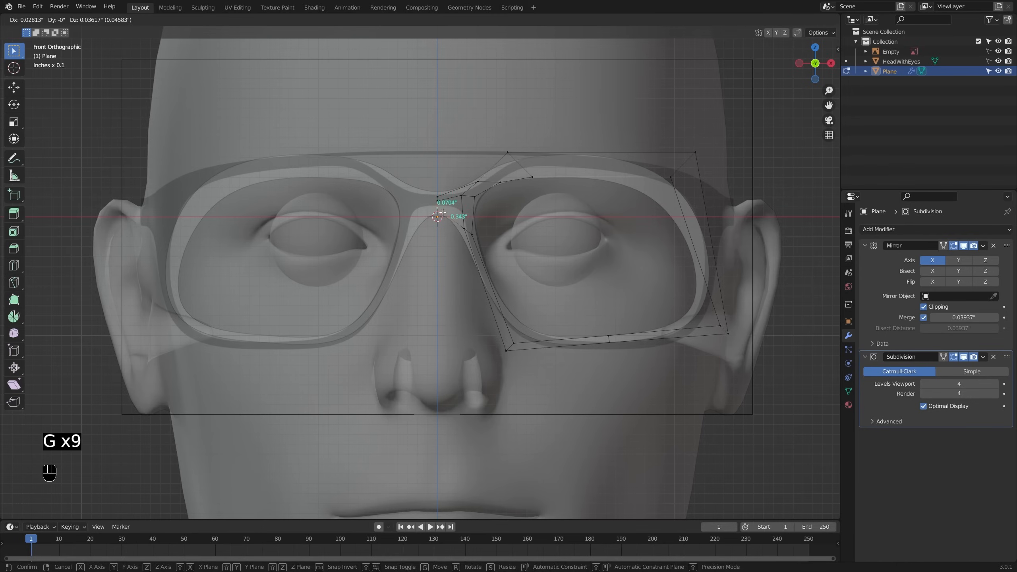
left_click(442, 214)
left_click_drag(456, 223, 480, 240)
key("g")
left_click(471, 218)
Step: Shift the rim's lower nose-side corner and lower outer corner down to match the silhouette's bottom edge
left_click_drag(497, 343, 521, 360)
key("g")
left_click(597, 335)
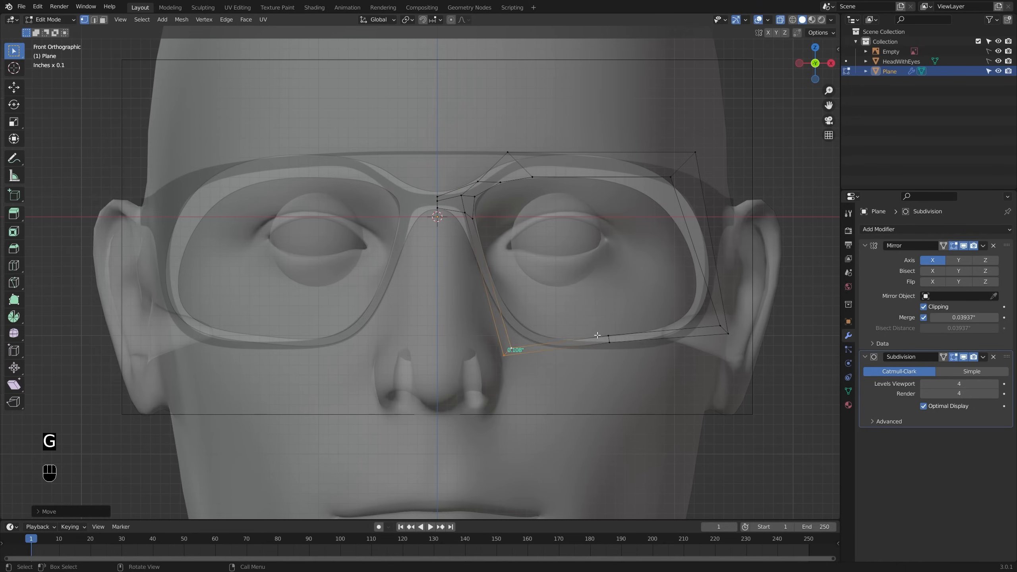
key("g")
left_click(597, 335)
key("g")
left_click(602, 335)
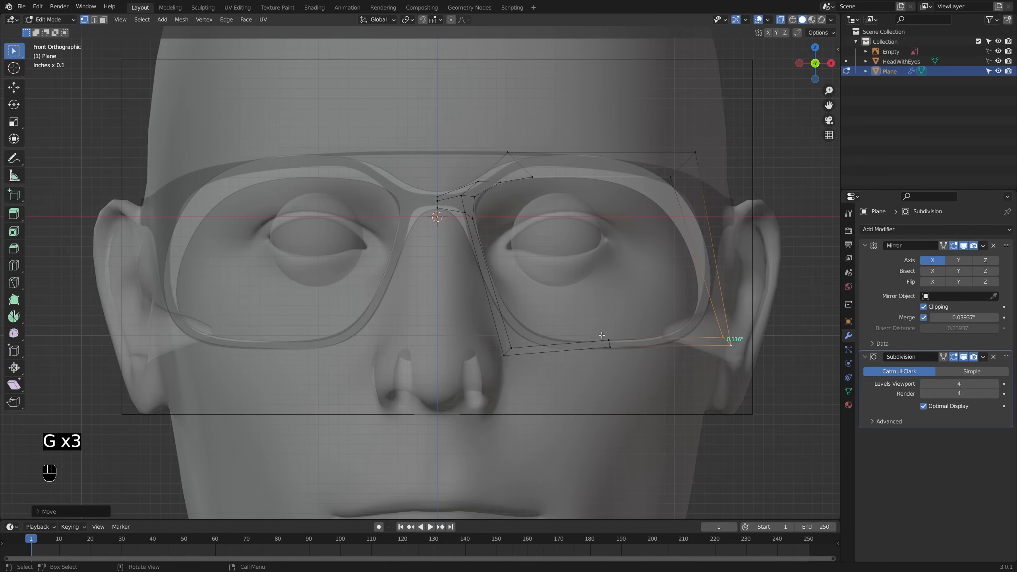
Step: Fine-tune the middle of the rim's bottom strip and the lower nose-side corner vertices against the silhouette
left_click(609, 340)
key("g")
left_click(602, 352)
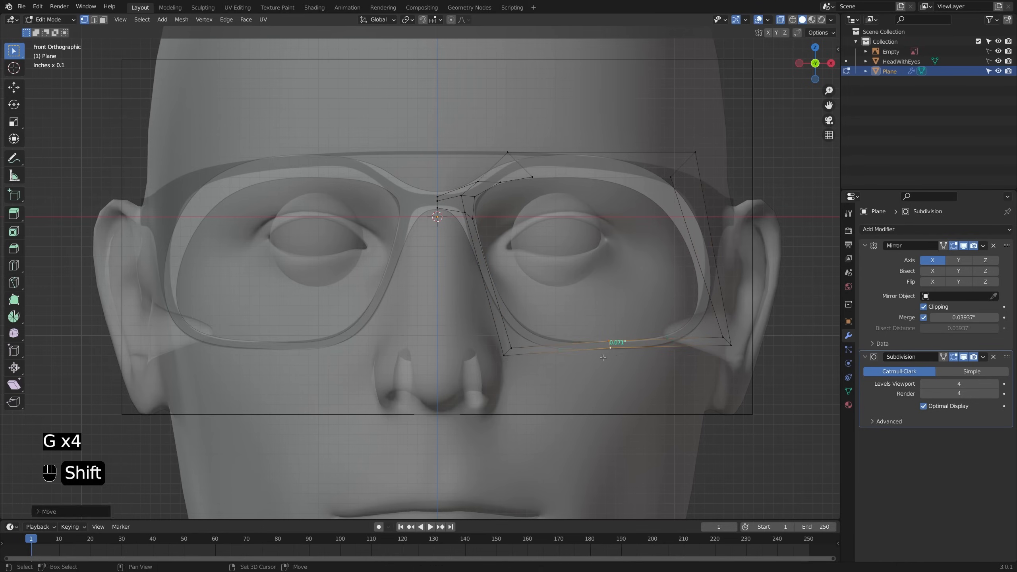
left_click(511, 348)
key("g")
left_click(581, 312)
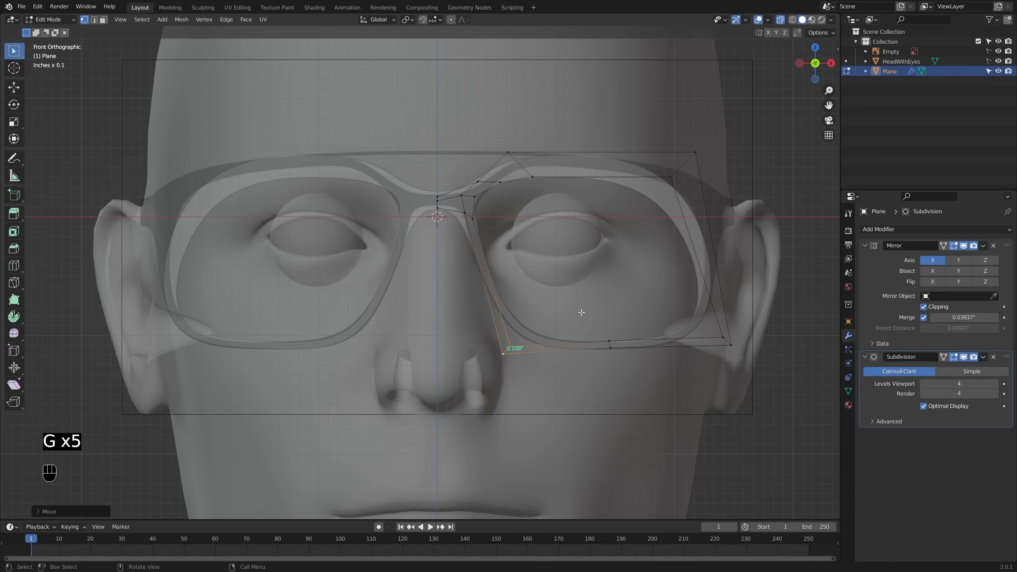
Step: Move the lens-side vertex of the rim's upper nose-side corner up and toward the nose, onto the silhouette's lens opening
left_click(521, 171)
key("g")
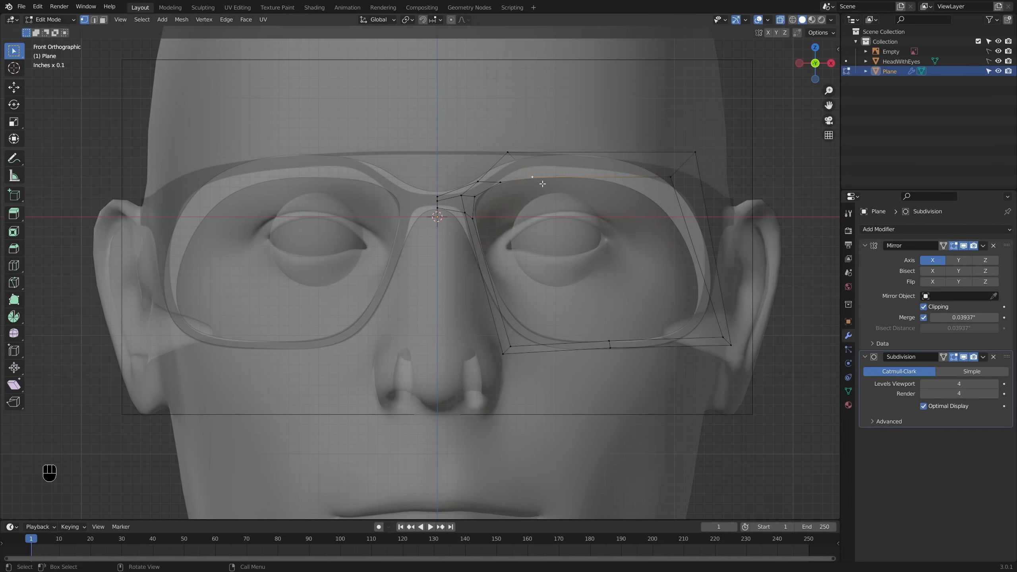
left_click(529, 166)
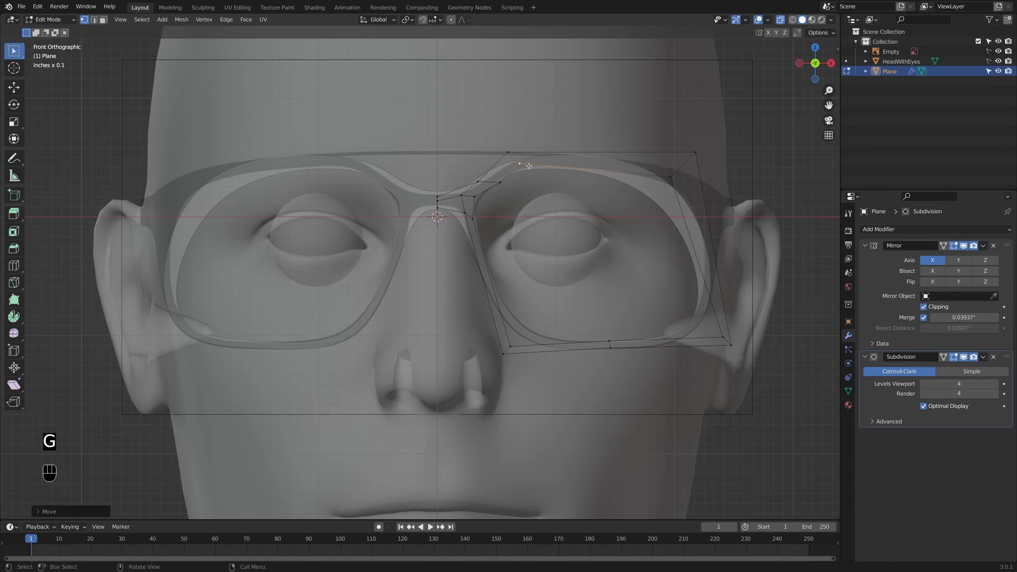
left_click(474, 179)
left_click(520, 164)
key("g")
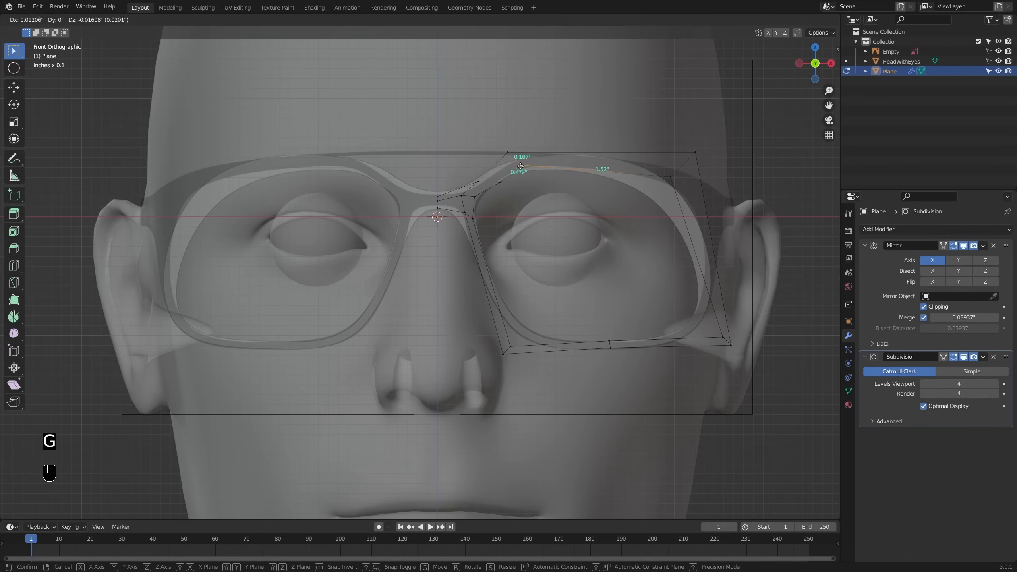
left_click(520, 166)
Step: Add a loop cut across the rim's top strip, slide it toward the nose, and scale it down to the silhouette's thickness
key("ctrl+r")
left_click(607, 159)
left_click(581, 159)
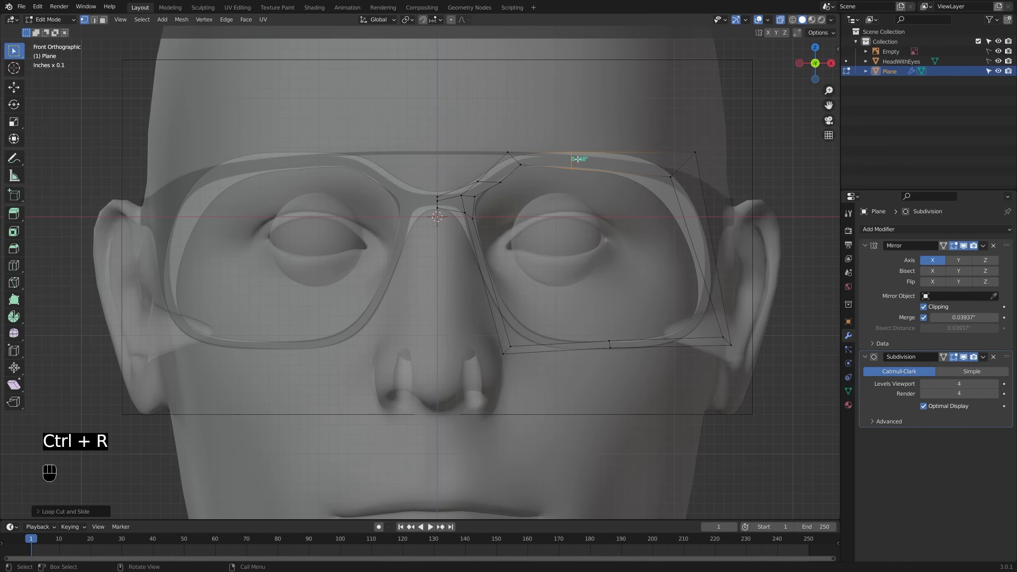
key("s")
left_click(642, 152)
Step: Move the inner and outer vertices of the rim's upper outer corner outward and down to follow the silhouette
left_click(665, 173)
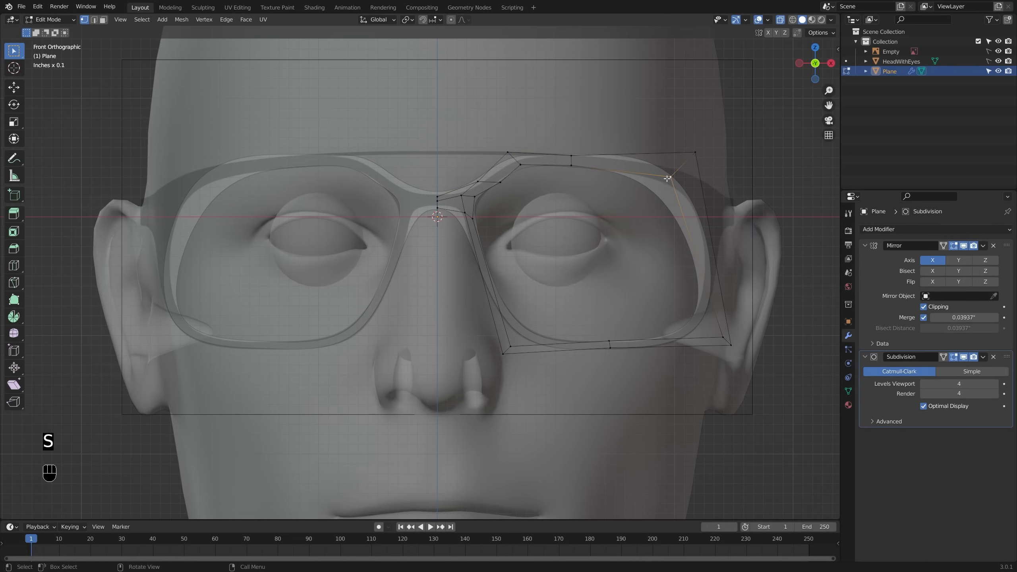
key("g")
left_click(700, 154)
key("g")
left_click(711, 168)
Step: Add a loop cut across the rim's outer side strip and adjust its outer and inner vertices to the silhouette
key("ctrl+r")
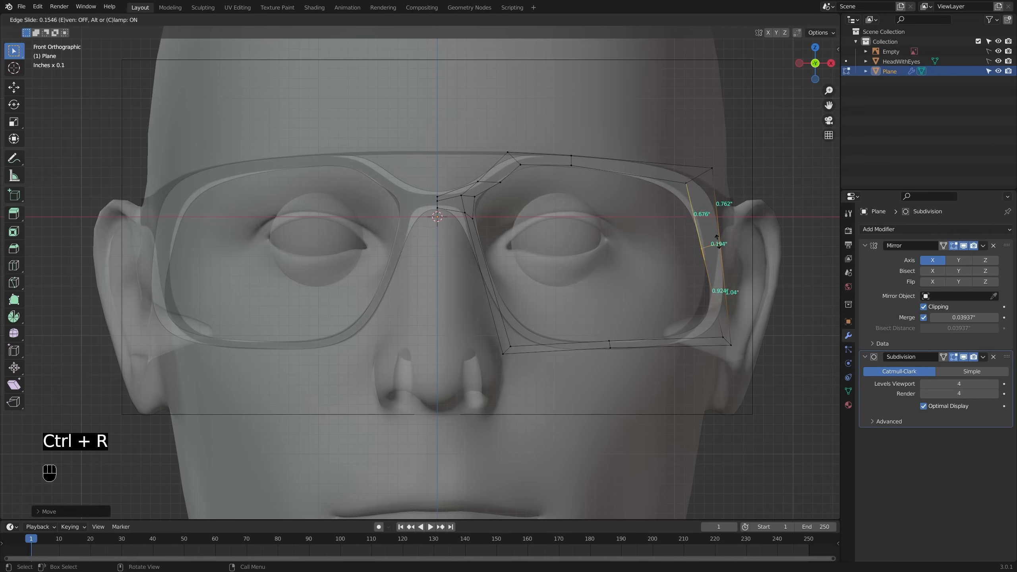
left_click(725, 240)
key("g")
left_click(741, 240, "shift")
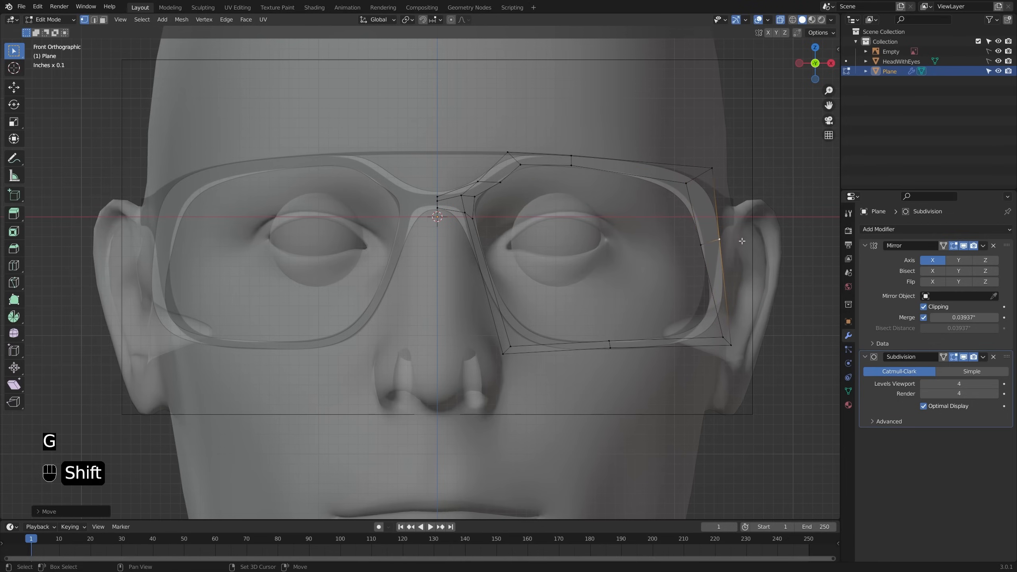
left_click(700, 245)
key("g")
left_click(703, 242, "shift")
Step: Move the inner and outer vertices of the rim's lower outer corner toward the nose to follow the silhouette
left_click(722, 337)
key("g")
key("g")
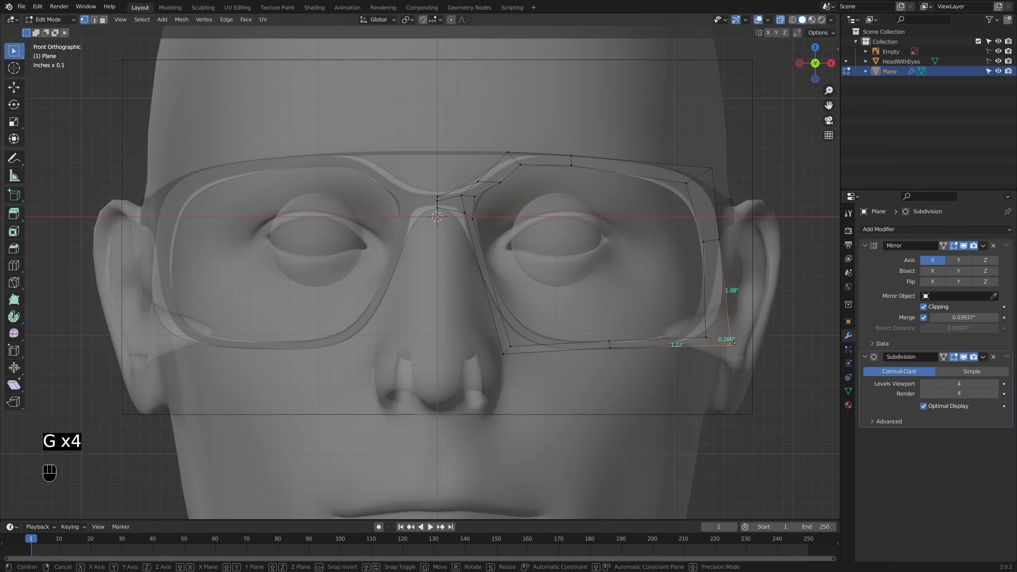
key("shift")
left_click(709, 343, "shift")
key("g")
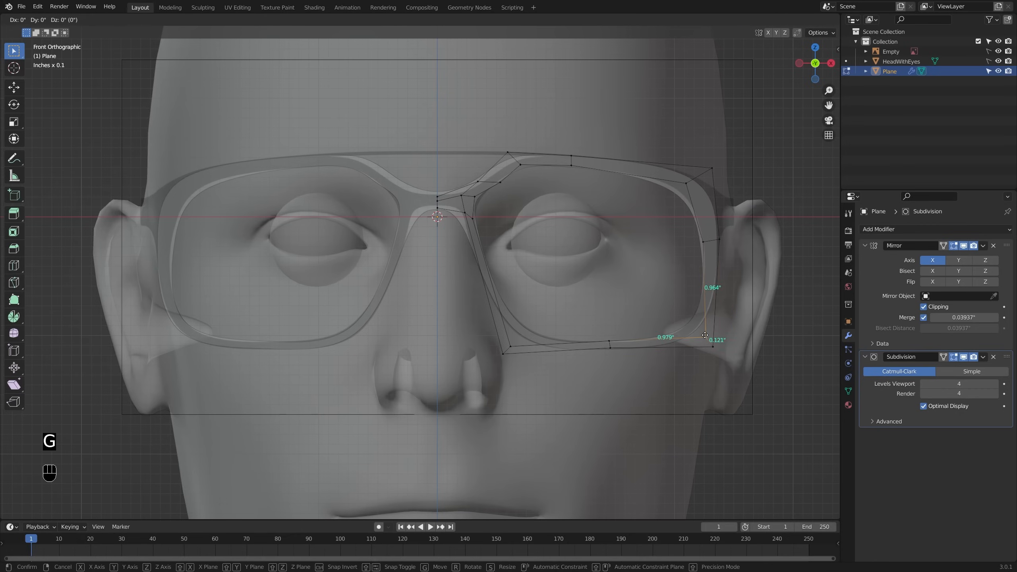
left_click(713, 340)
Step: Adjust the inner and outer vertices midway along the rim's outer side strip to the silhouette's edges
left_click(709, 237)
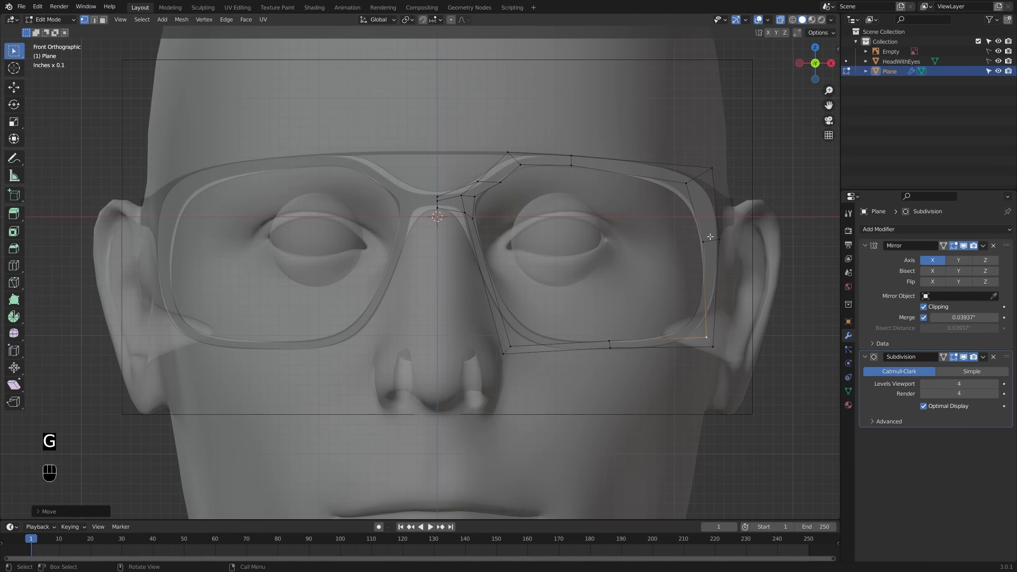
key("g")
key("g")
key("shift")
left_click(762, 235)
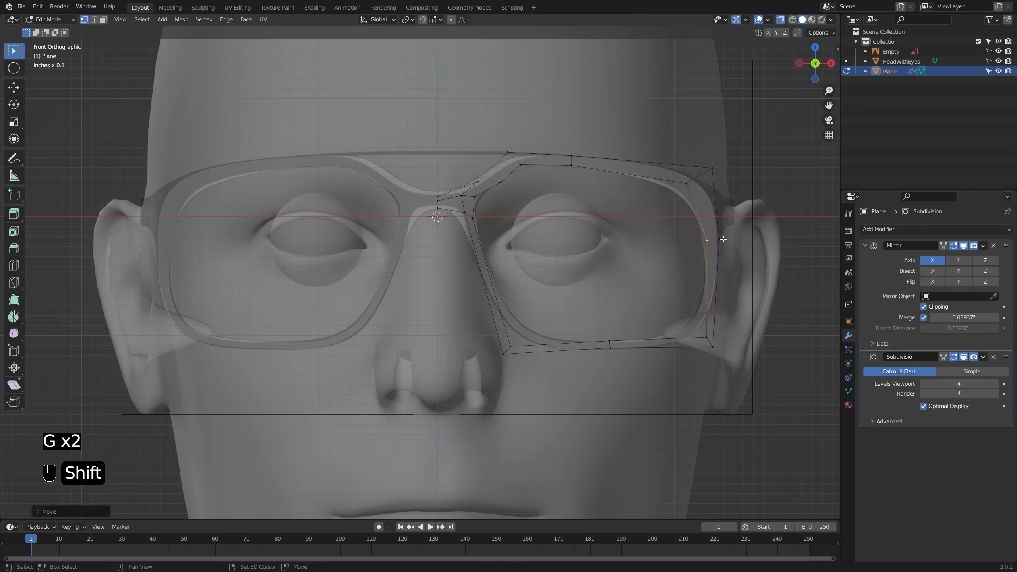
key("g")
key("shift")
left_click(739, 232)
Step: Fine-tune the lens-side vertex of the upper outer corner and move the upper nose-side corner's outer vertex outward and down
left_click(689, 188)
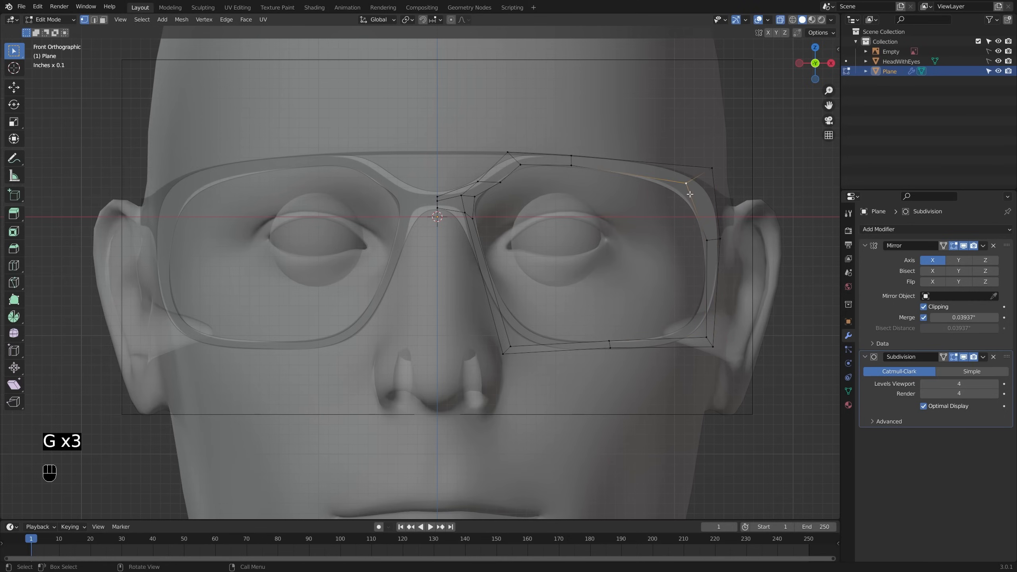
key("g")
key("shift")
left_click(697, 165, "shift")
left_click(509, 149)
key("g")
key("shift")
left_click(578, 183, "shift")
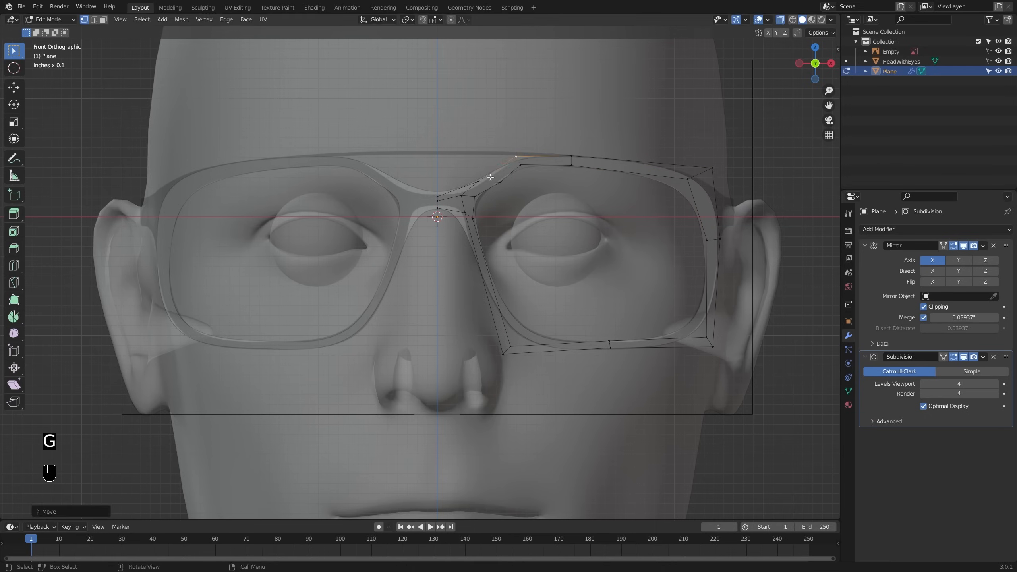
Step: Reposition the four rim vertices between the bridge and the upper nose-side corner to trace the silhouette's curve
left_click(478, 181)
key("g")
left_click(500, 192, "shift")
left_click(475, 197)
key("g")
left_click(510, 193, "shift")
left_click(501, 183)
key("g")
left_click(489, 188, "shift")
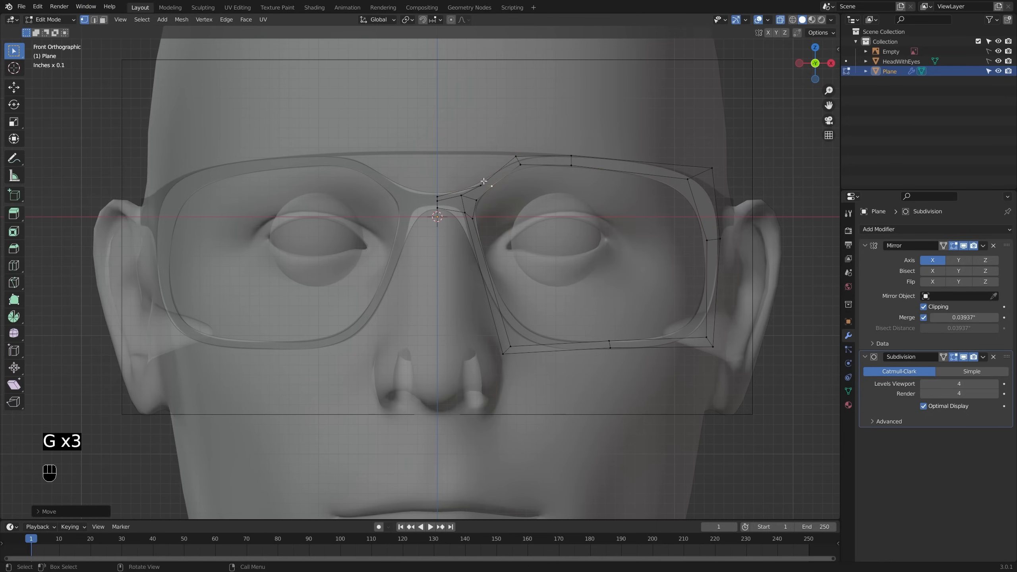
left_click(481, 185)
key("g")
left_click(504, 169, "shift")
Step: Move the bridge's three centreline vertices up and scale them closer together to fit the silhouette
left_click(439, 205)
scroll(442, 204, "up", 2)
left_click(435, 200, "shift")
left_click(435, 194, "shift")
key("g")
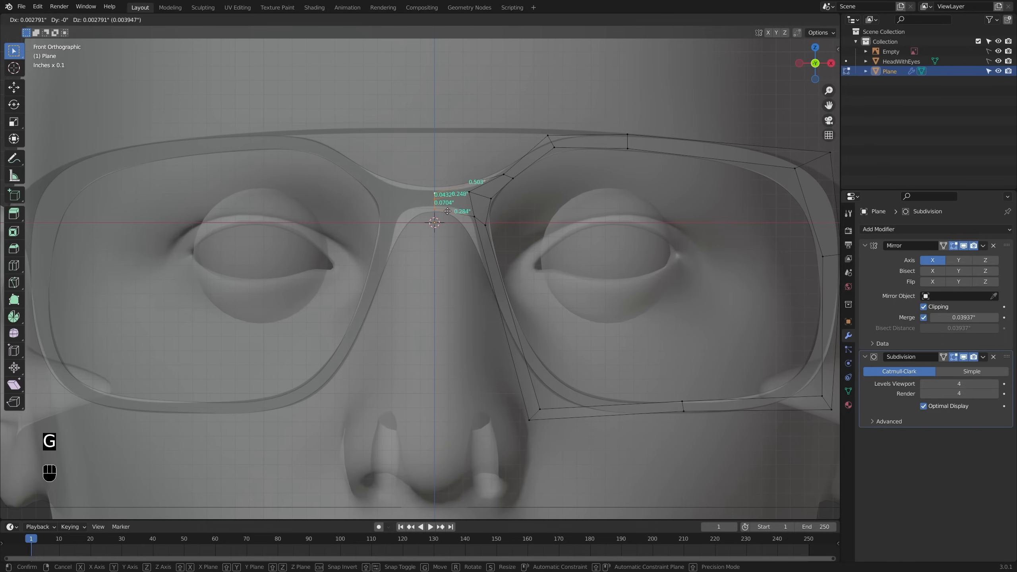
left_click(528, 194)
key("s")
left_click(490, 203)
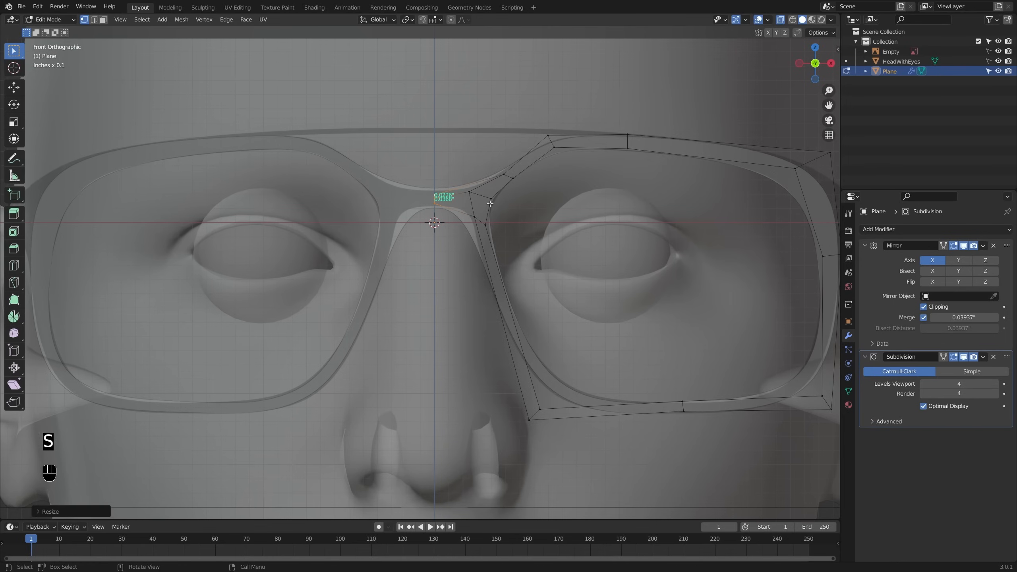
Step: Add a loop cut across the rim's nose-side strip, slide it up near the bridge, and adjust its nose-side vertex
key("ctrl+r")
left_click(510, 302)
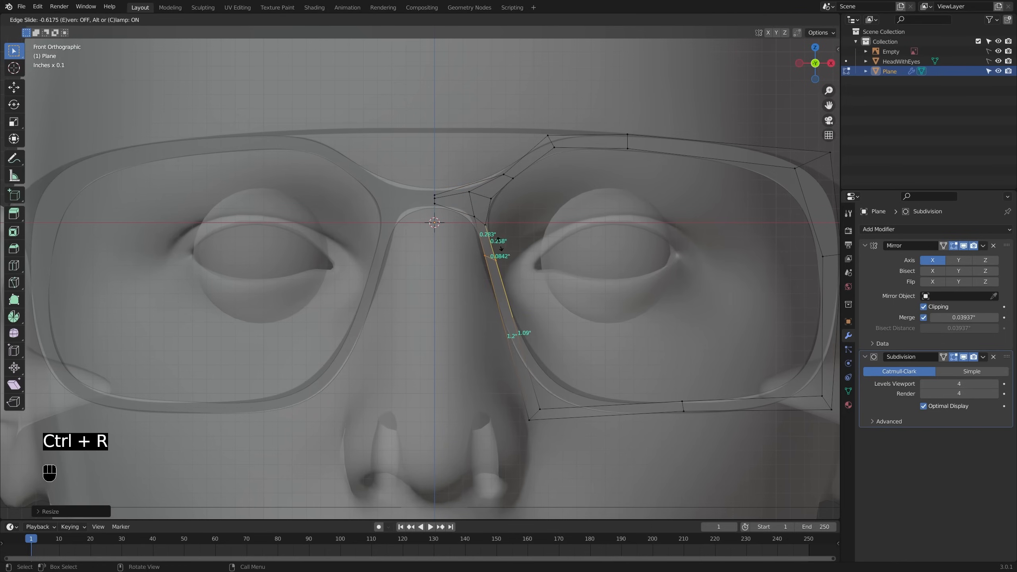
left_click(496, 240)
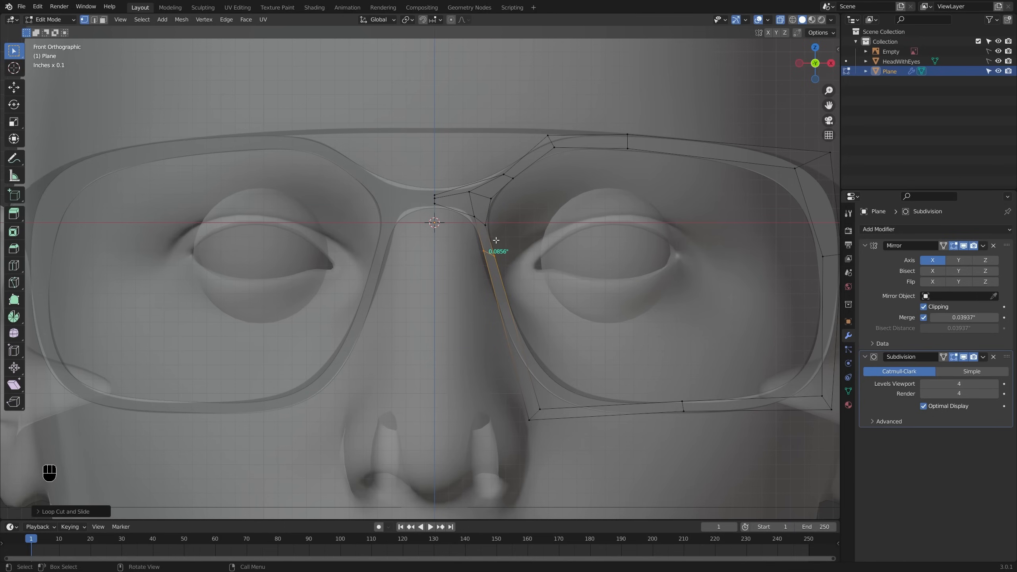
left_click(479, 253)
key("g")
left_click(458, 255)
Step: Move the lower nose-side corner's two vertices slightly outward and scale them farther apart
left_click(544, 408)
left_click(530, 418, "shift")
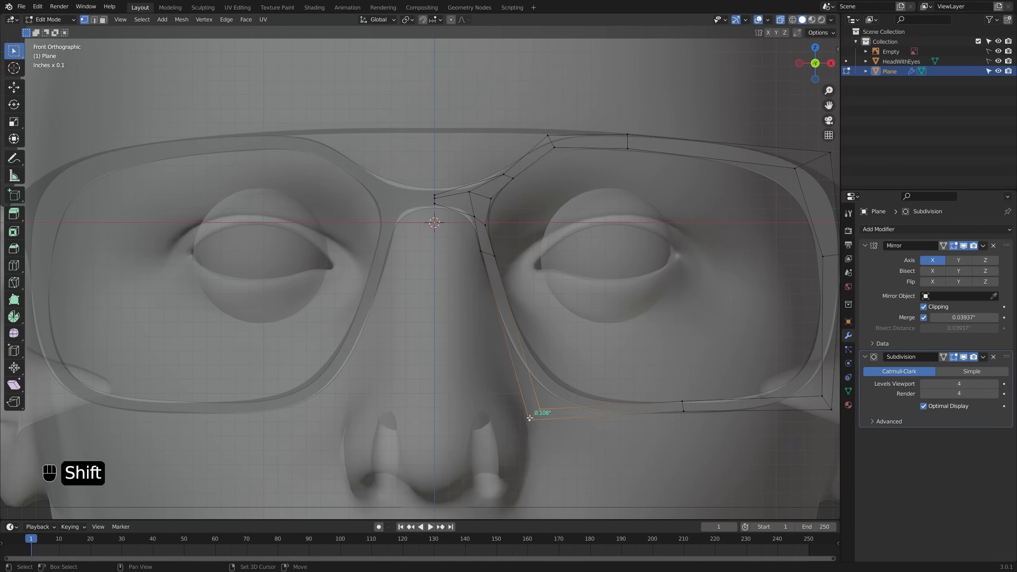
key("g")
left_click(560, 400)
key("s")
left_click(589, 385)
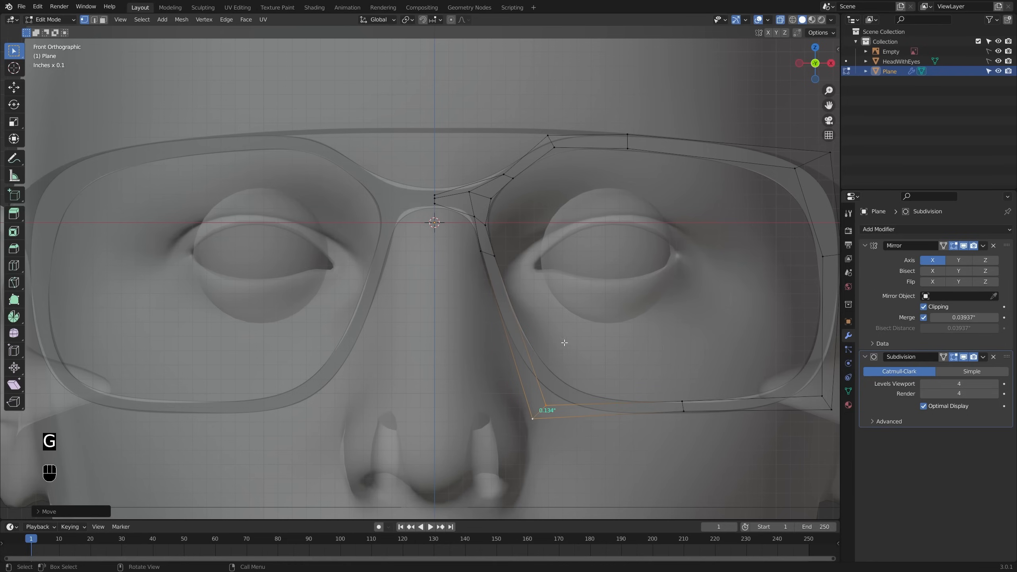
Step: Fine-tune the vertices along the rim's lower edge and at its lower outer corner to match the silhouette
left_click(768, 19)
left_click(697, 404, "shift")
middle_click_drag(697, 405, 592, 398, "shift")
key("g")
key("g")
key("g")
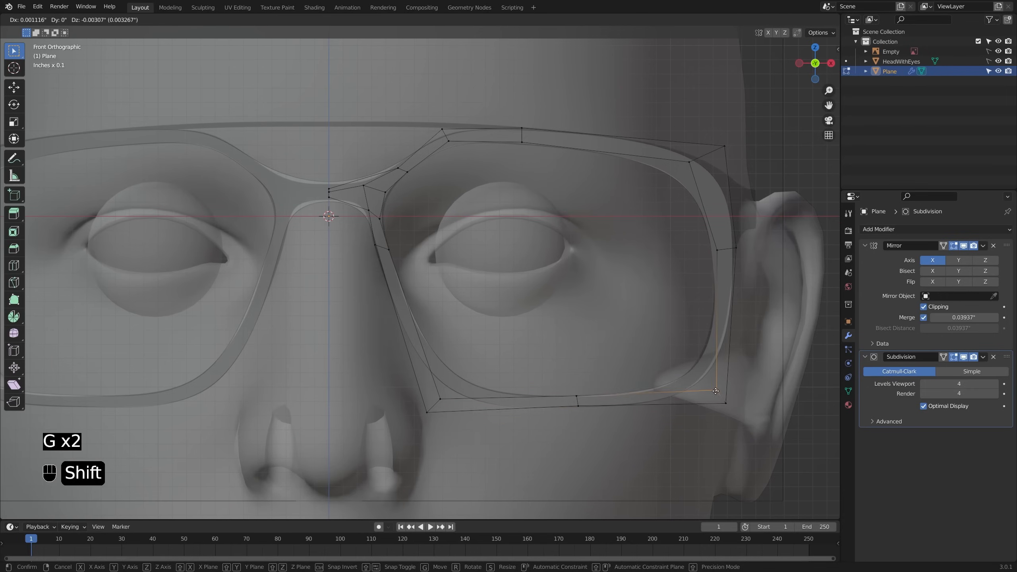
left_click(689, 401)
Step: Adjust the lens-side vertices at the middle of the bottom strip and at the lower nose-side corner to the lens opening
left_click(579, 391)
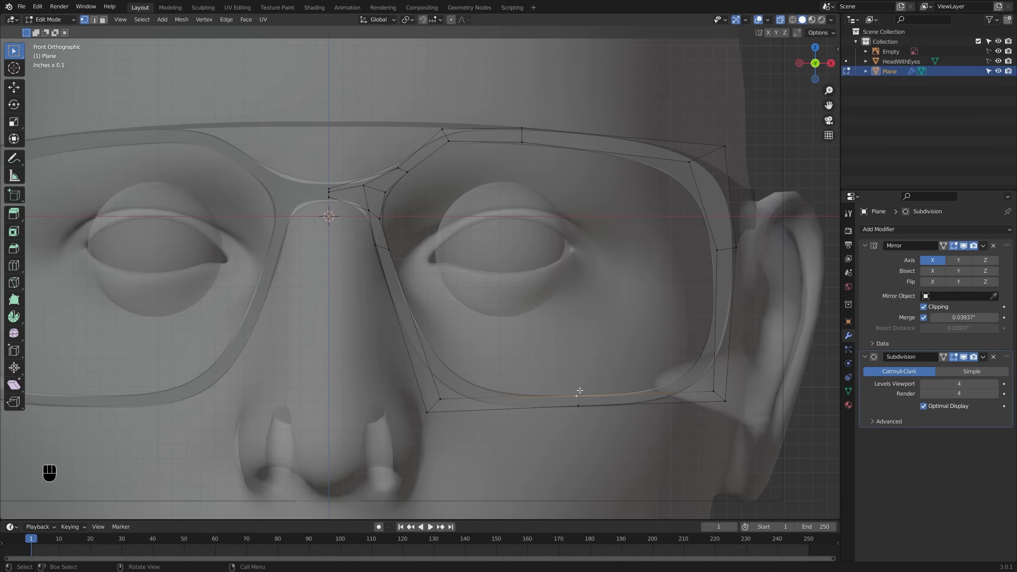
key("g")
left_click(584, 402)
left_click(454, 400)
key("g")
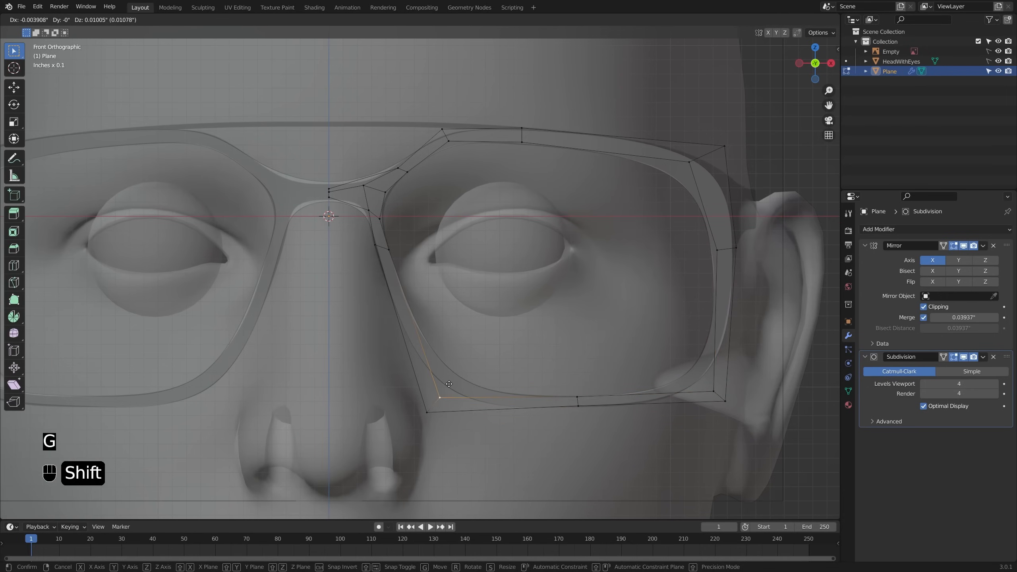
left_click(449, 384)
Step: Refine the lens-side vertices of the outer side strip and the upper outer corner along the silhouette's lens opening
left_click(718, 255)
key("g")
left_click(733, 261)
left_click(692, 159)
key("g")
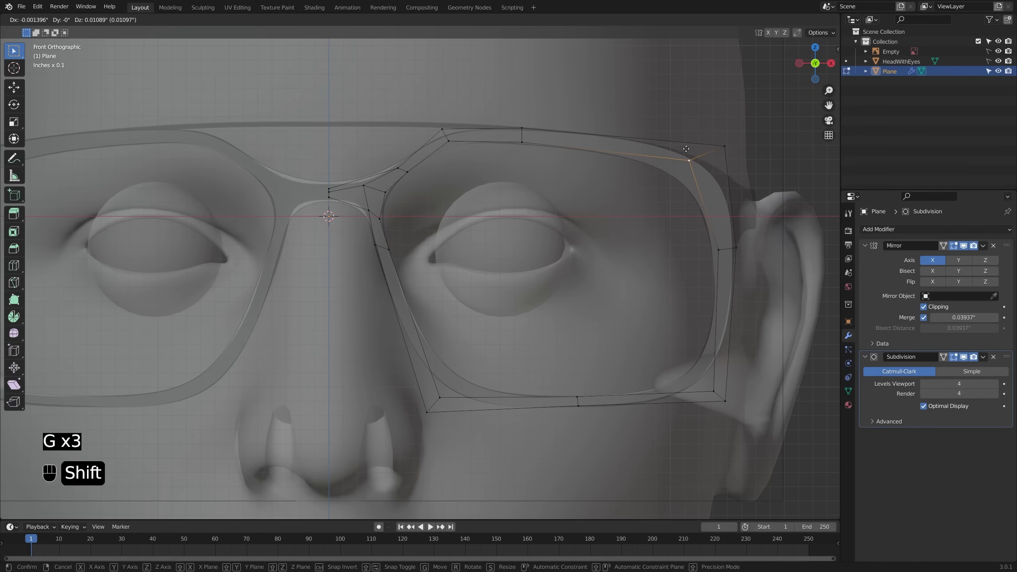
left_click(686, 148)
left_click(720, 249)
key("g")
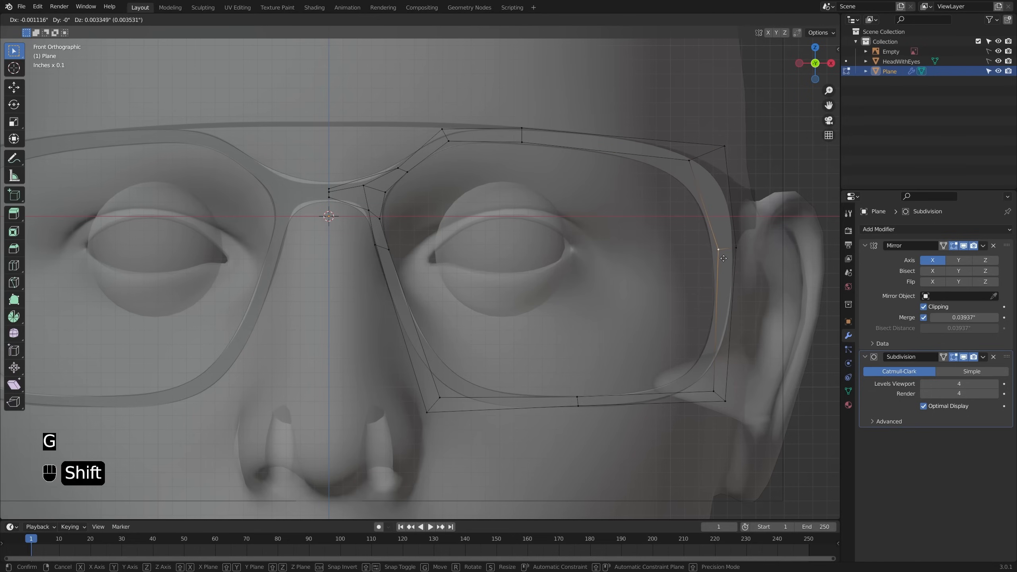
left_click(719, 263)
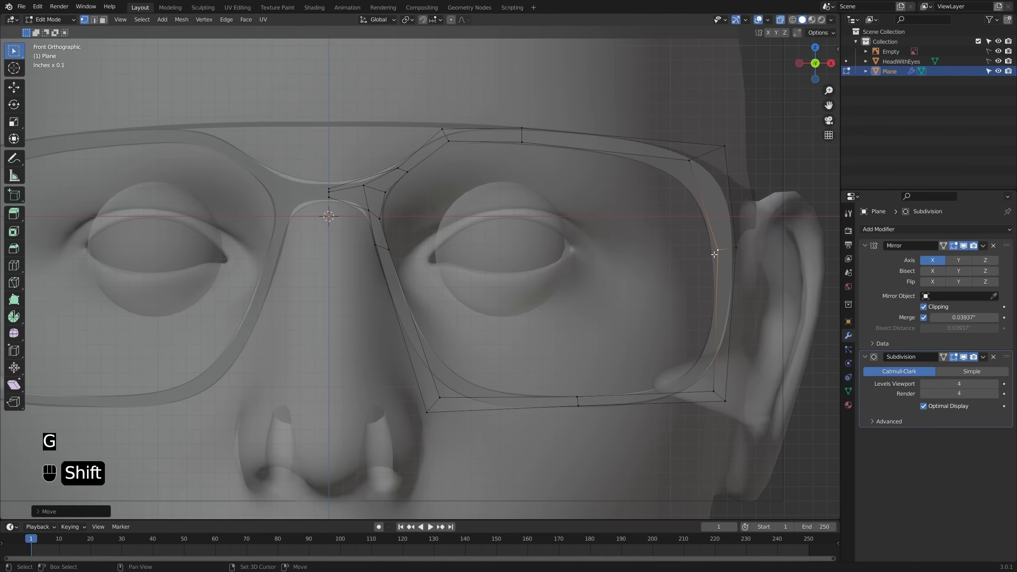
Step: Adjust the vertices at the middle of the rim's top strip and at the upper nose-side corner to the silhouette
left_click(521, 140)
key("g")
key("g")
left_click(523, 136)
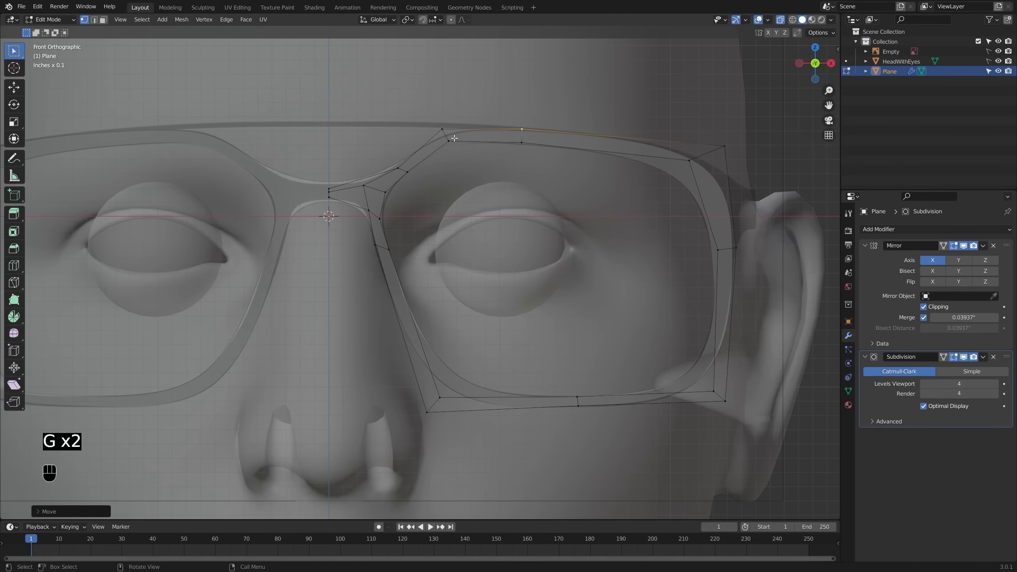
left_click(443, 130)
key("g")
left_click(431, 103)
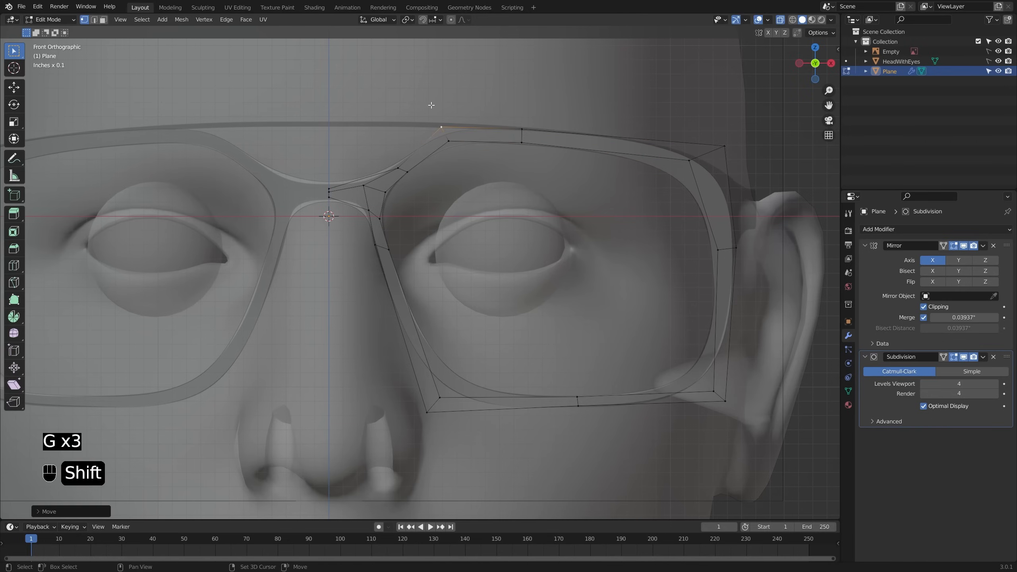
left_click(452, 143)
key("g")
left_click(453, 147)
Step: Move the bridge's upper outer vertex up and outward, and the inner junction vertex below it down and slightly outward
left_click(398, 170)
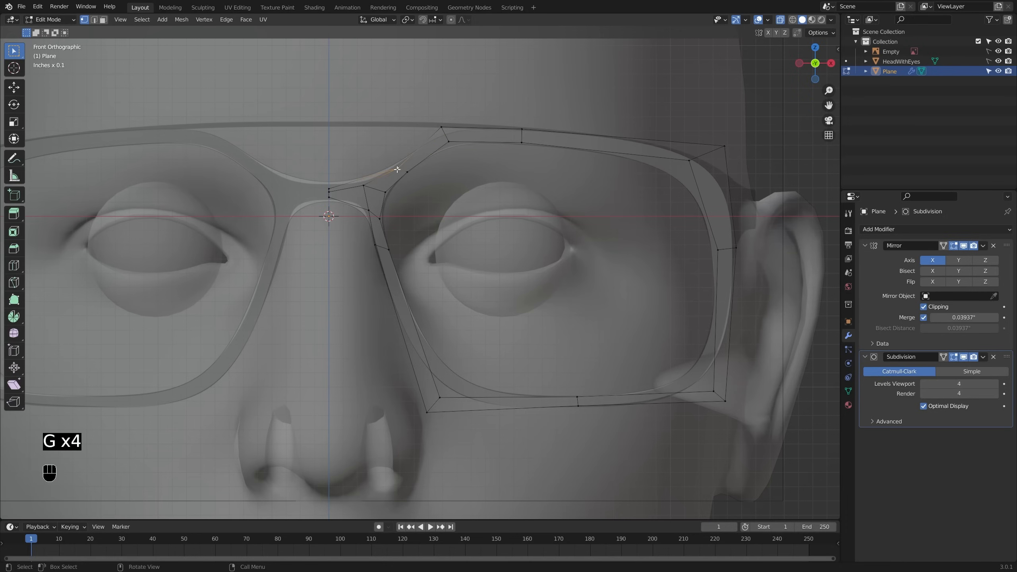
key("g")
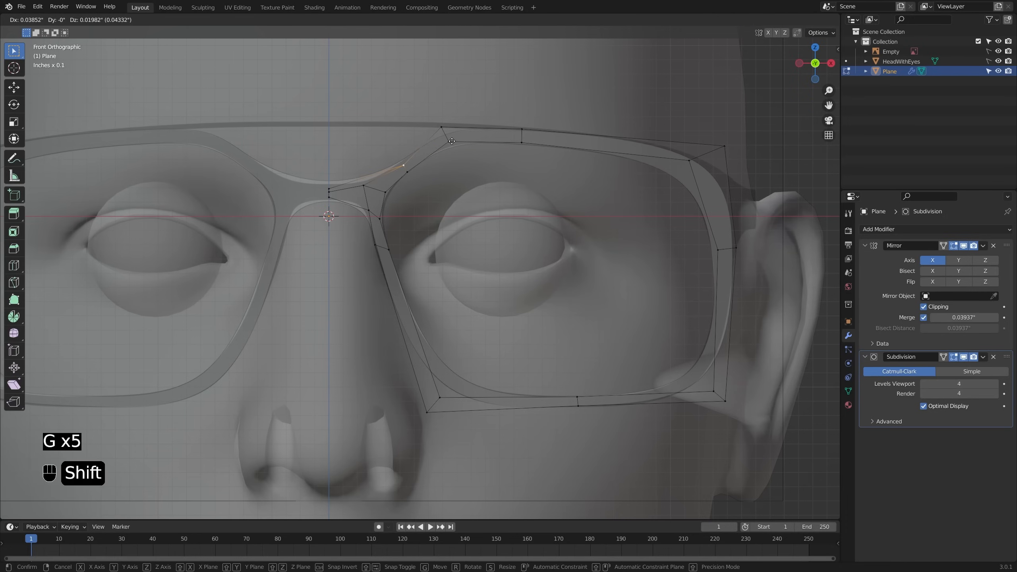
left_click(391, 168)
left_click(363, 188)
key("g")
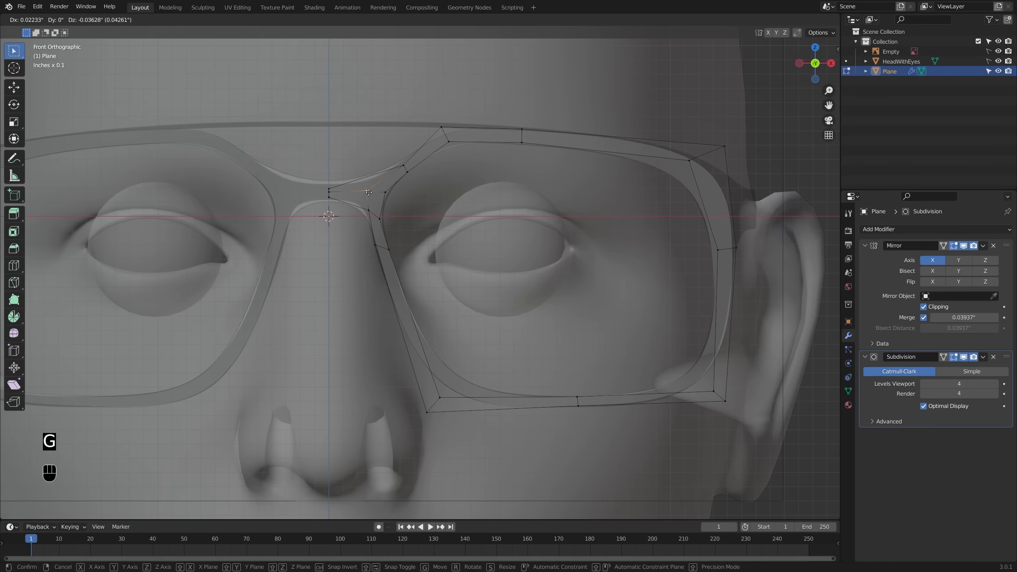
left_click(367, 194)
Step: Add a centred loop cut across the bridge between its centreline and the rim, and move its lower vertex onto the silhouette
left_click(335, 186)
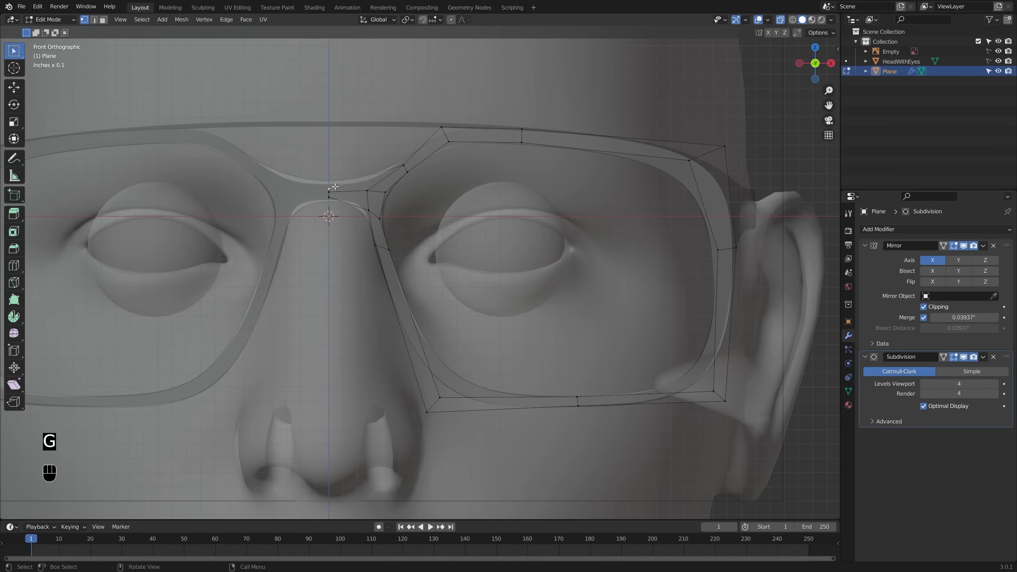
key("ctrl+r")
left_click(359, 201)
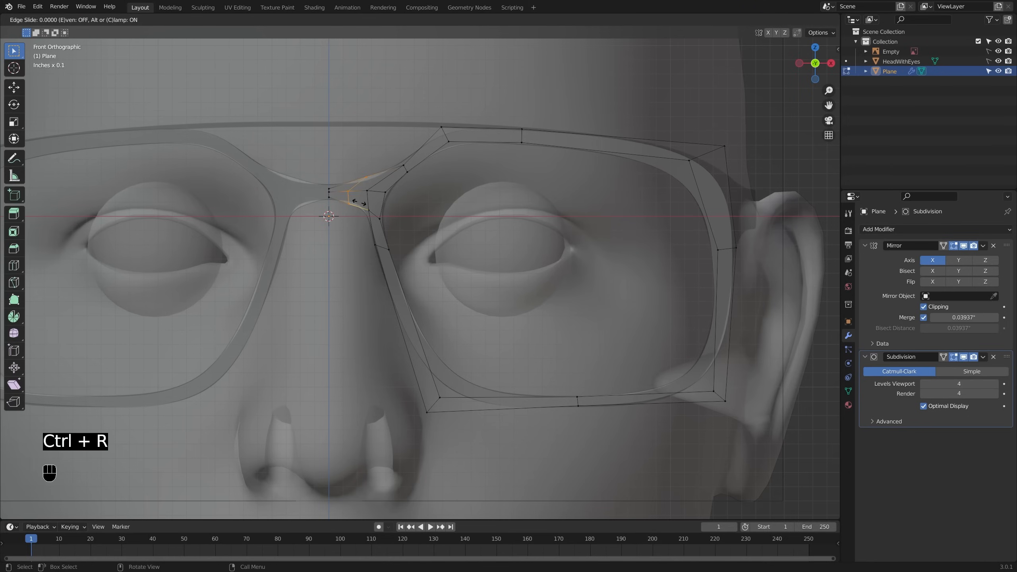
left_click(352, 201)
scroll(348, 199, "up", 2)
key("g")
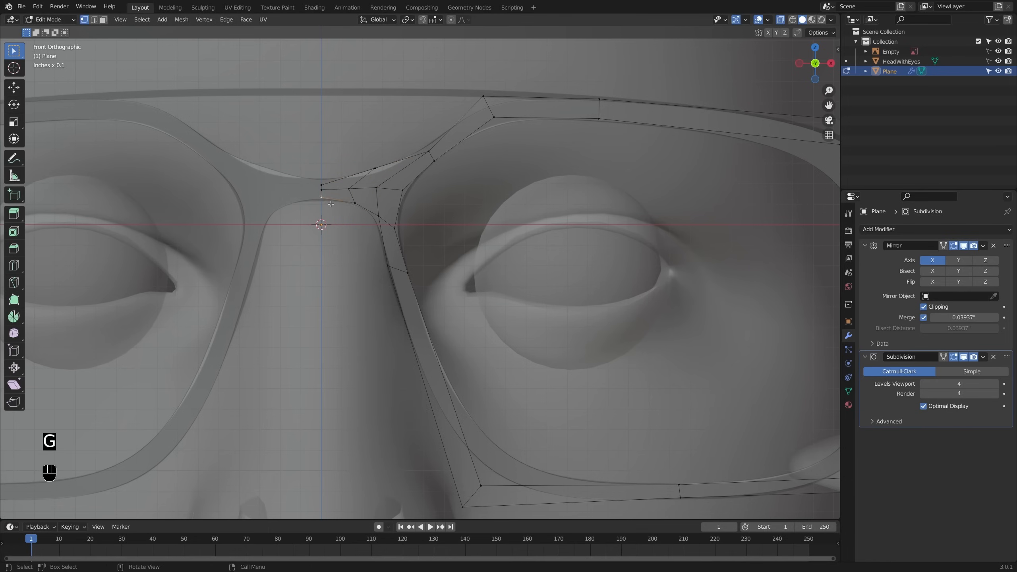
Step: Adjust the bridge's bottom centre vertex, move the new loop's middle vertex outward, and lower its top vertex onto the silhouette
key("g")
key("g")
left_click(378, 168, "shift")
key("g")
left_click(365, 188)
key("g")
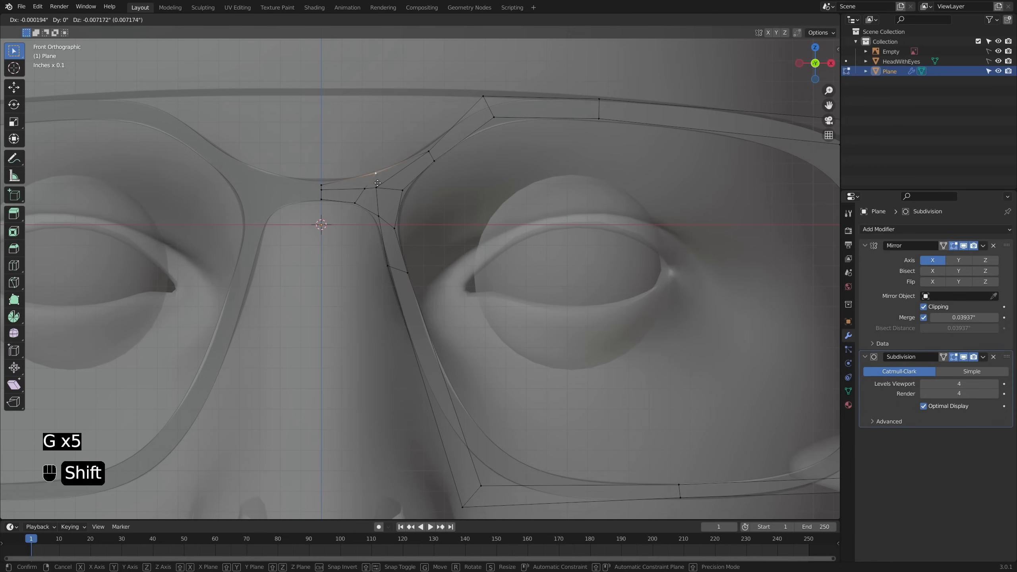
left_click(376, 184, "shift")
Step: Raise the bridge's top centre vertex and fine-tune the vertices leading up to the upper nose-side corner
left_click(322, 185)
key("g")
left_click(335, 143, "shift")
left_click(494, 116)
key("g")
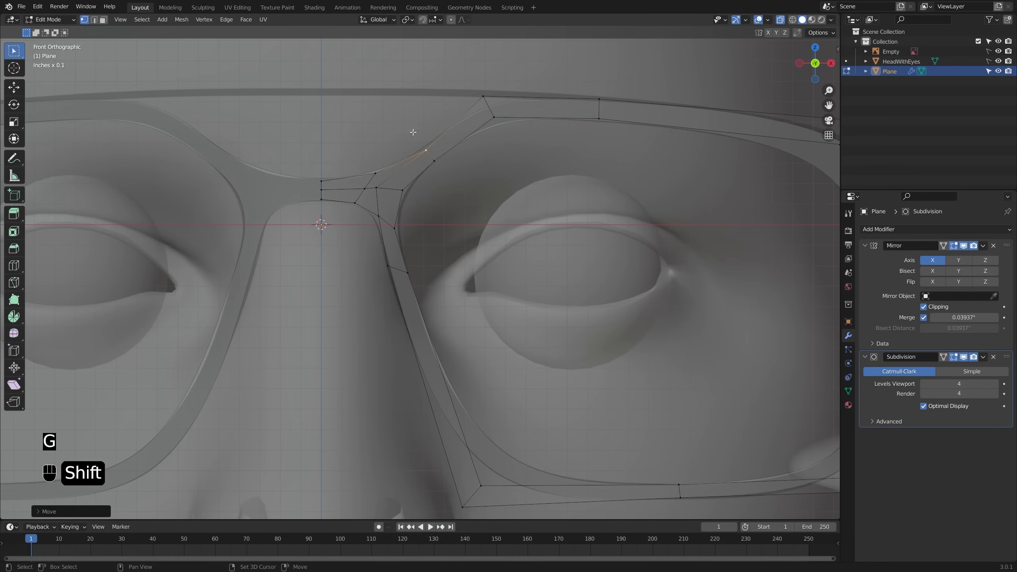
key("g")
Step: Extrude the upper edge of the rim's outer side outward, rotate it upright, and scale it to about half its length
scroll(512, 135, "down", 3)
middle_click_drag(584, 137, 494, 154, "shift")
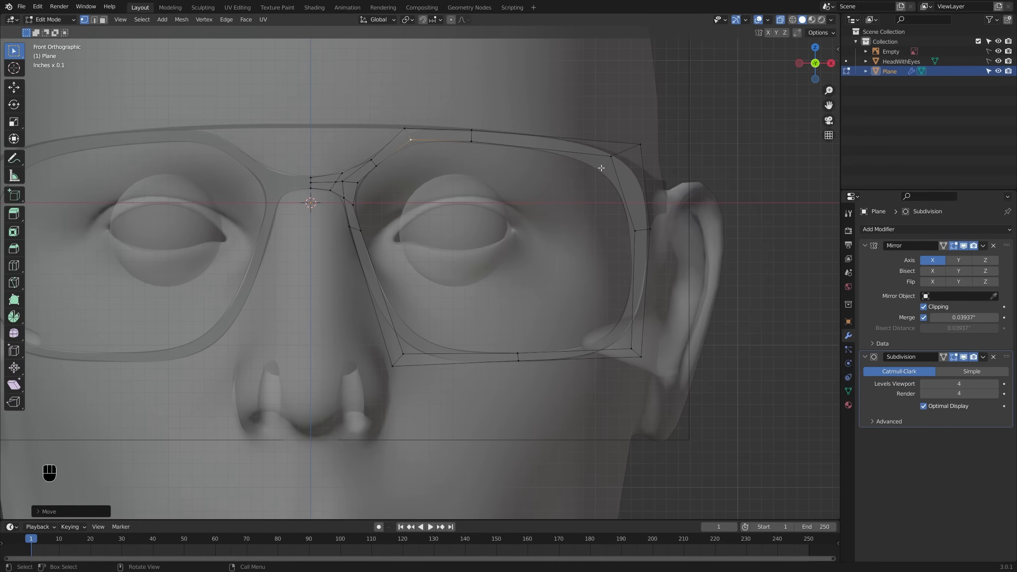
key("2")
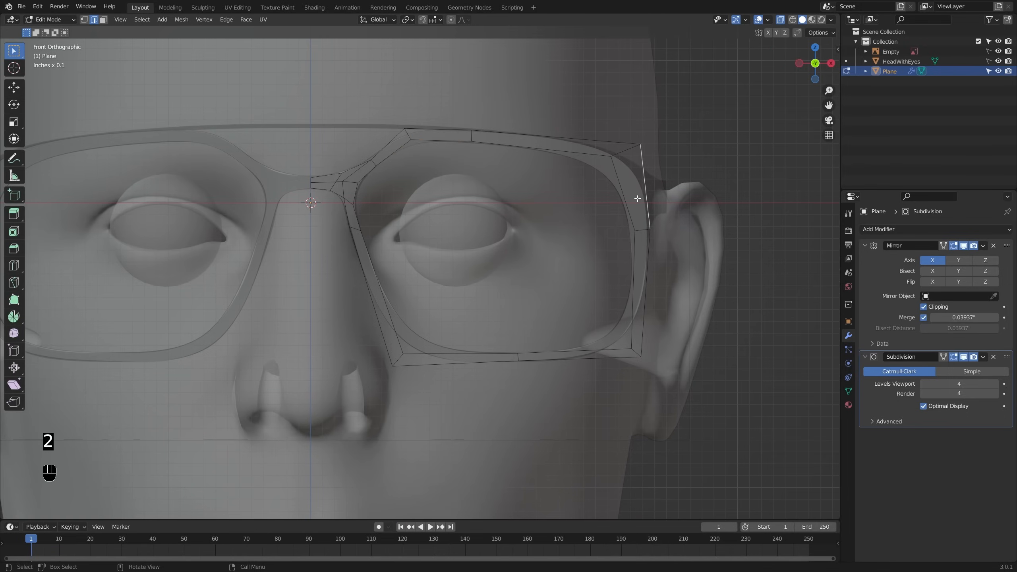
key("e")
left_click(661, 197)
key("r")
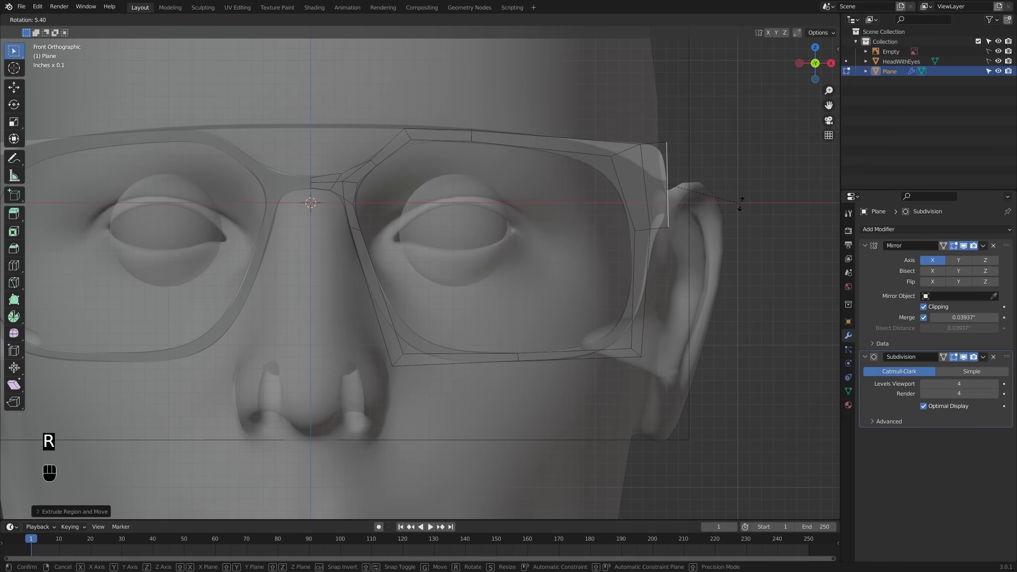
left_click(741, 203)
key("s")
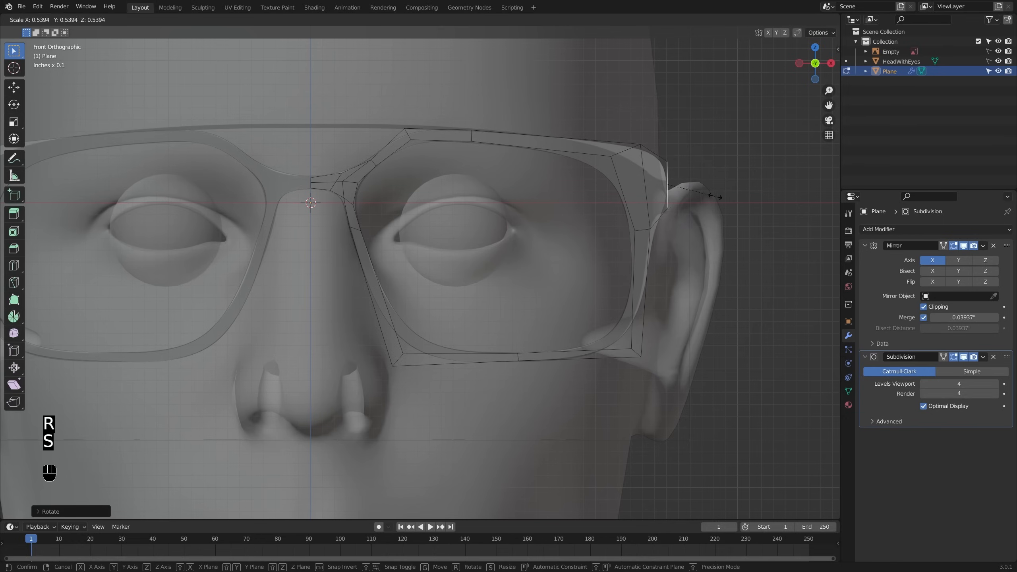
left_click(700, 196)
key("1")
left_click(641, 145)
key("g")
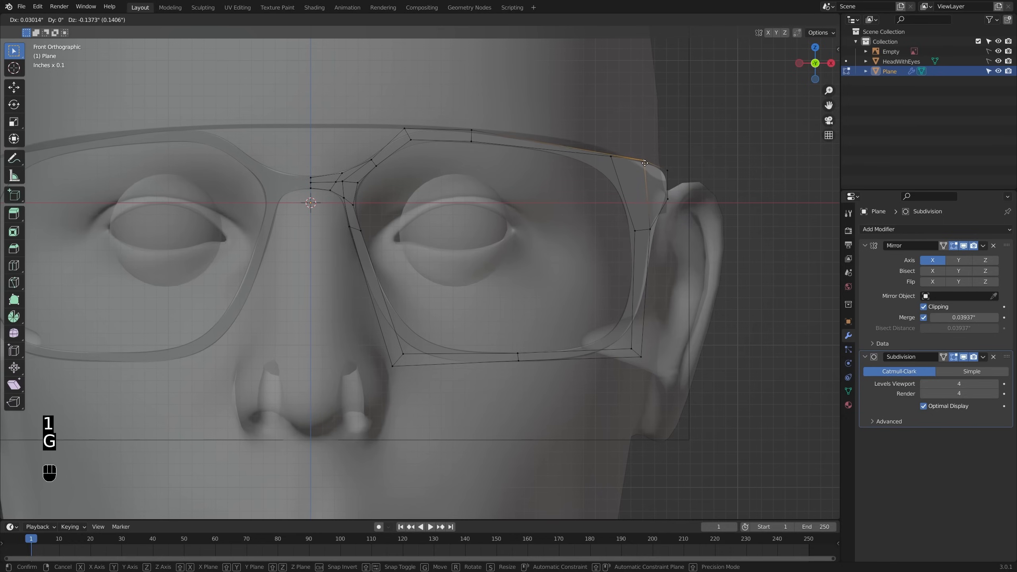
right_click(640, 160)
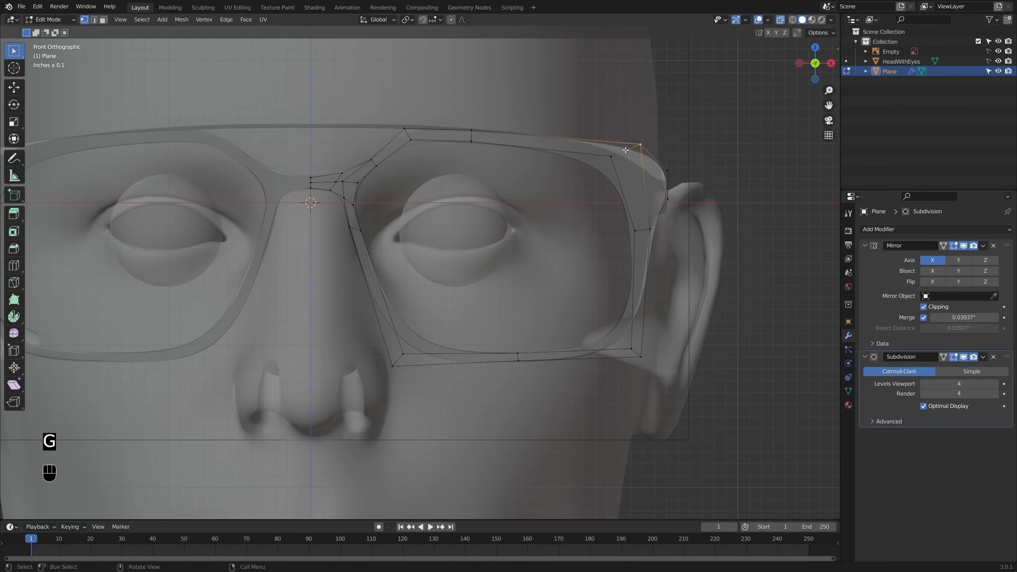
Step: Add a loop cut across the rim's outer-side extension and move the upper outer corner's inner and outer vertices inward onto the silhouette
key("ctrl+r")
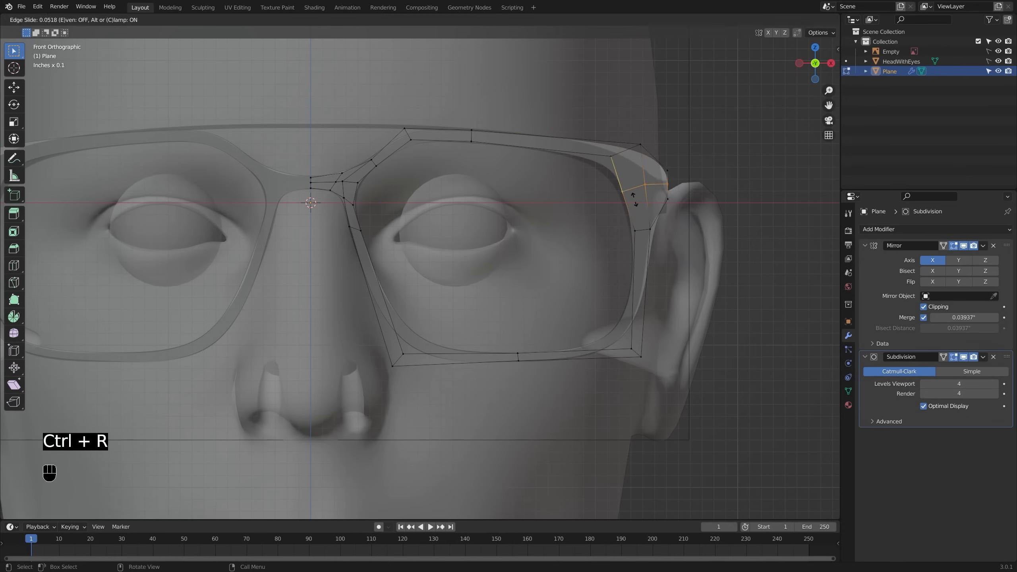
left_click(629, 197)
key("g")
key("g")
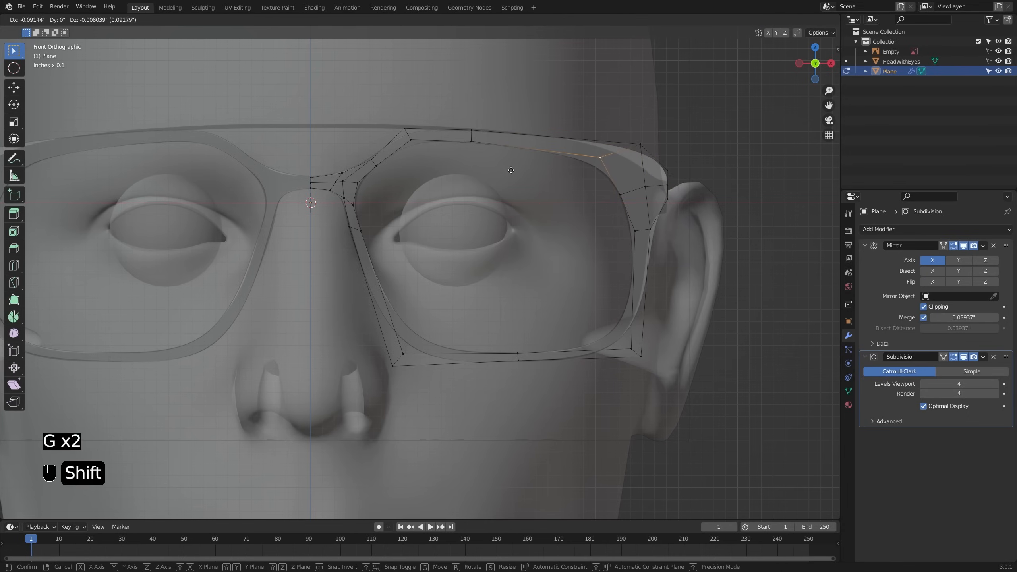
key("g")
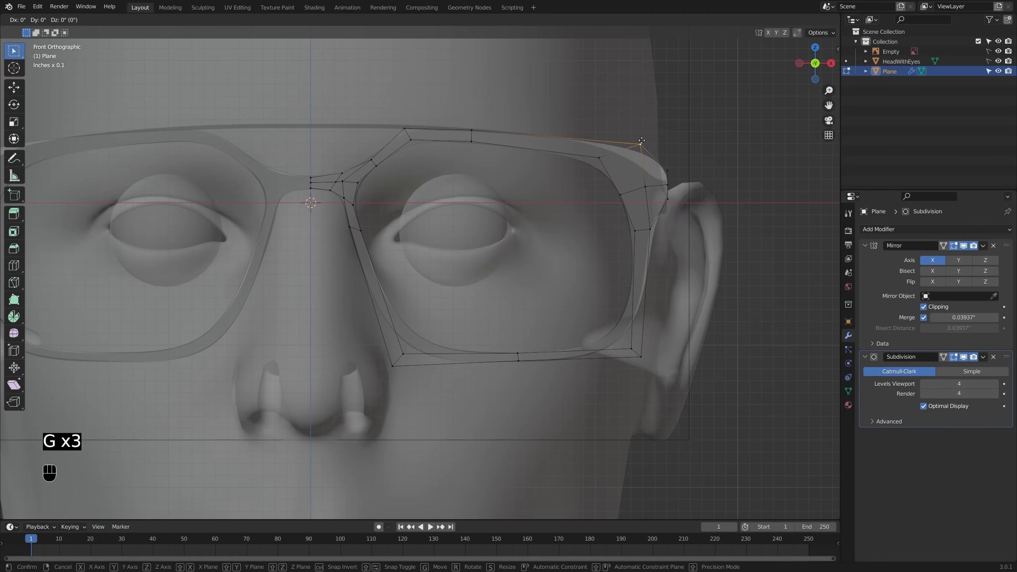
left_click(607, 141)
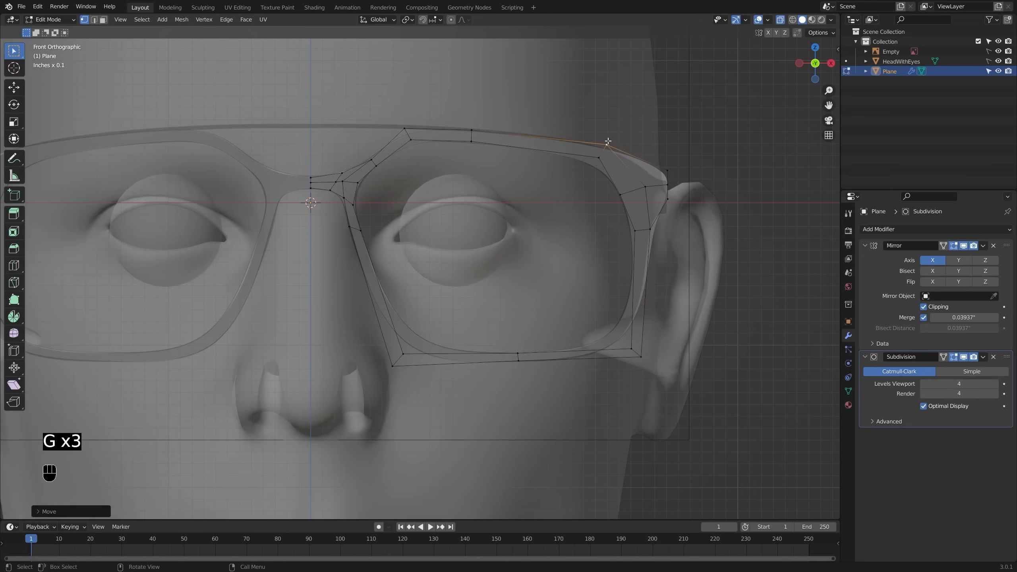
Step: Move the three end vertices of the hinge-side extension slightly inward and extrude them outward into a short tab
left_click(668, 170)
left_click(667, 185, "shift")
left_click(668, 198, "shift")
key("g")
left_click(658, 207)
key("e")
left_click(669, 207)
scroll(669, 208, "up", 2)
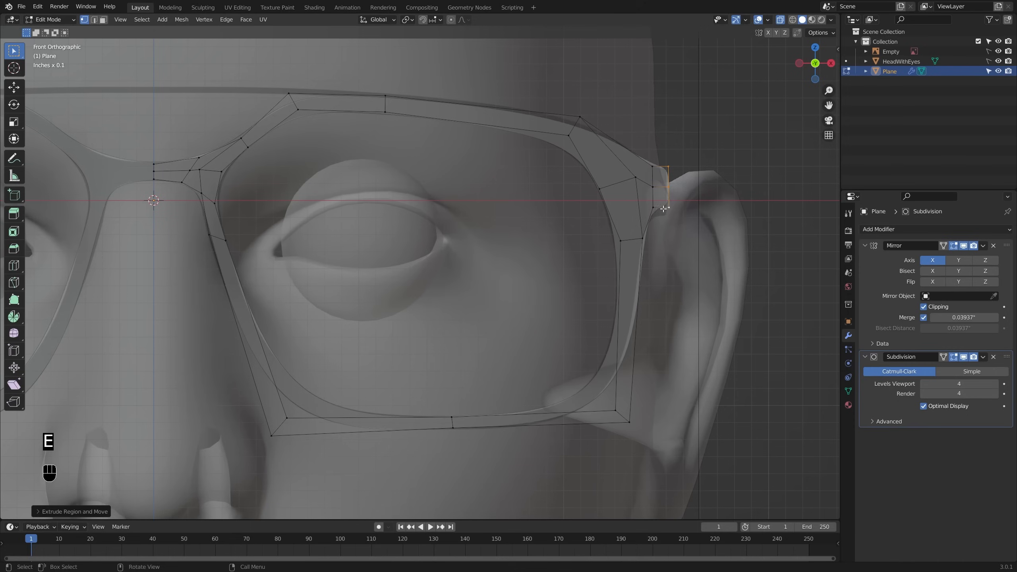
Step: Adjust the hinge tab's lower, middle and upper vertices to follow the silhouette's end
key("g")
left_click(657, 218, "shift")
key("g")
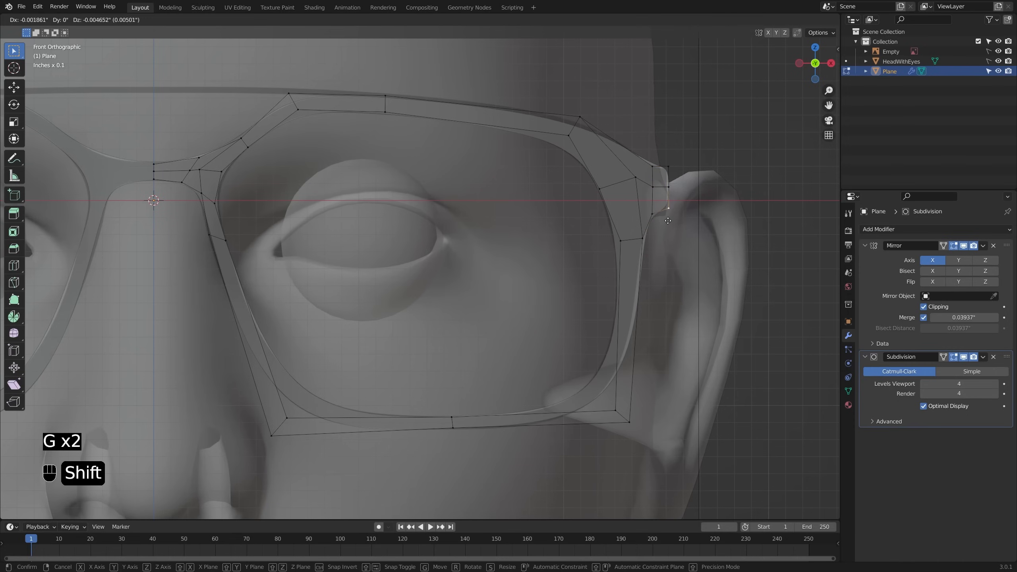
left_click(666, 264, "shift")
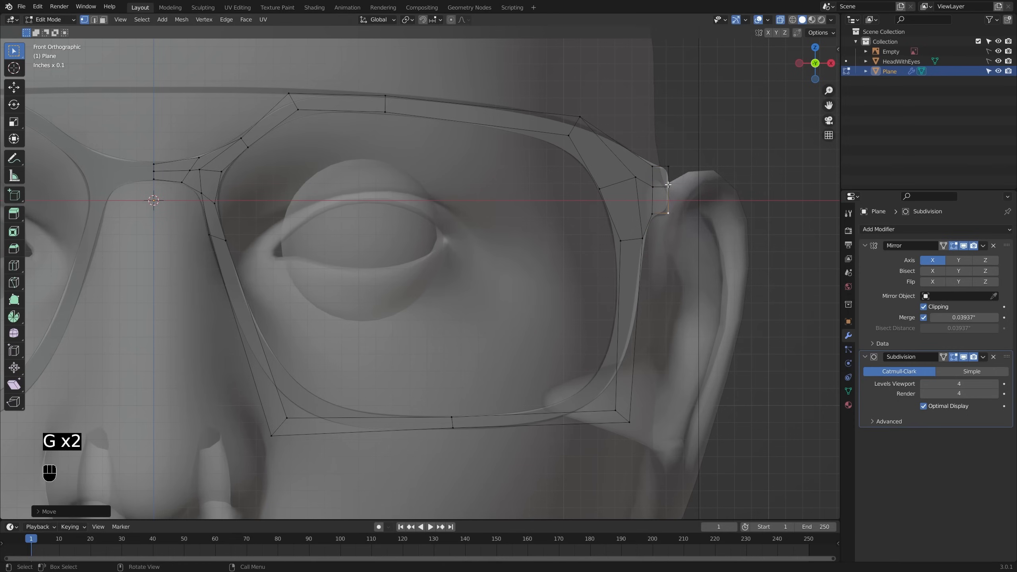
key("g")
left_click(671, 171, "shift")
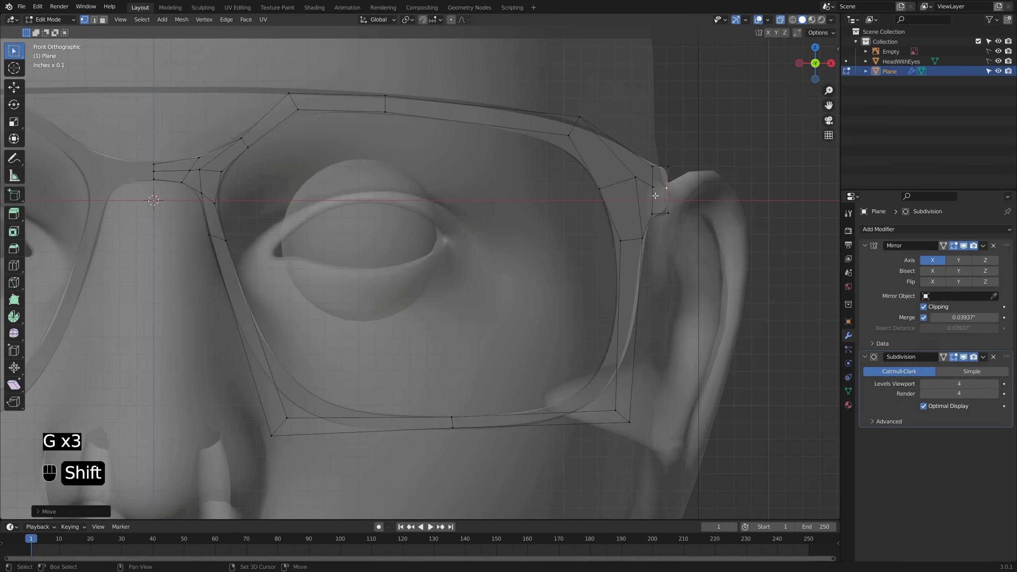
key("g")
left_click(666, 164, "shift")
Step: Shift the hinge tab's upper inner vertex inward and raise the rim's upper outer corner vertex
left_click(653, 166)
key("g")
left_click(624, 165, "shift")
left_click(580, 116)
key("g")
left_click(580, 94, "shift")
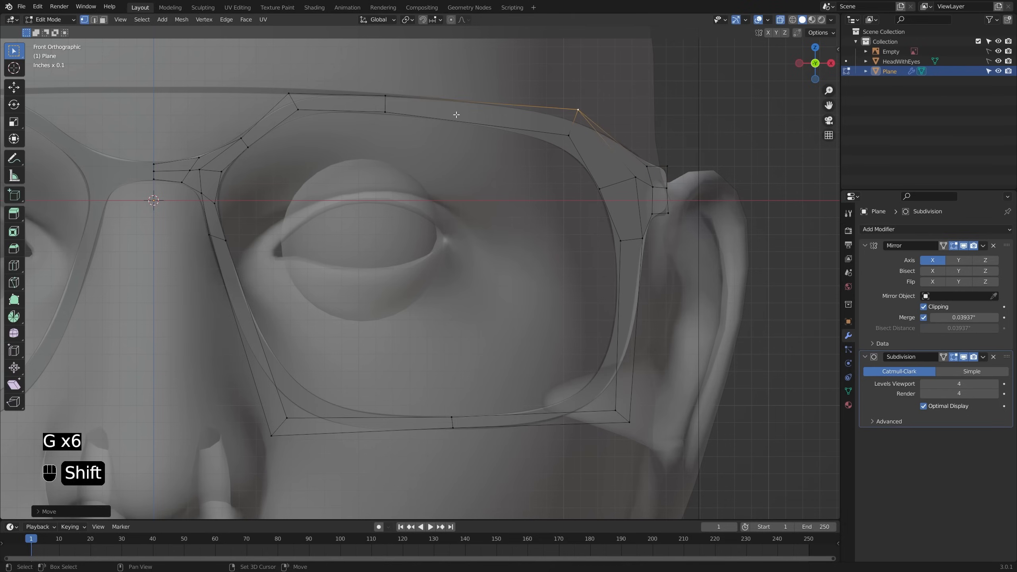
Step: Preview the smoothed frame in Object Mode, then fine-tune the vertices midway down the rim's nose side in Edit Mode
middle_click_drag(456, 114, 464, 107, "shift")
key("Tab")
scroll(675, 208, "down", 1)
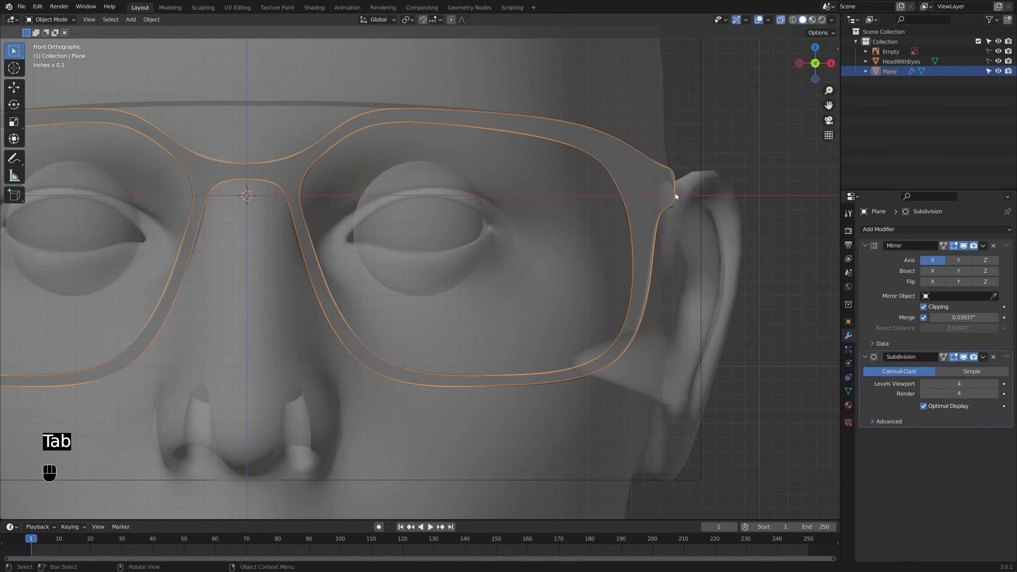
middle_click_drag(575, 217, 627, 219, "shift")
key("Tab")
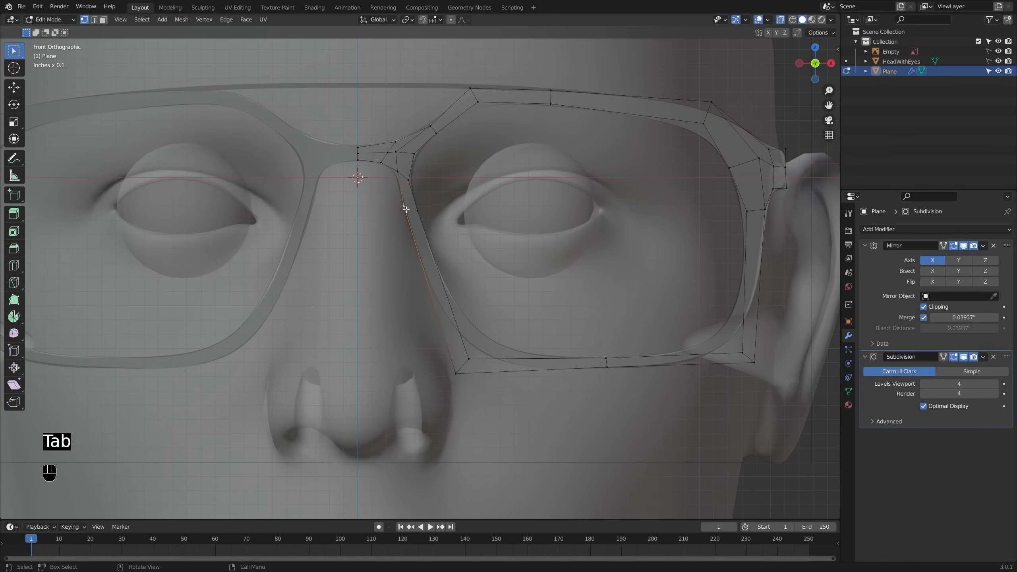
key("g")
key("g")
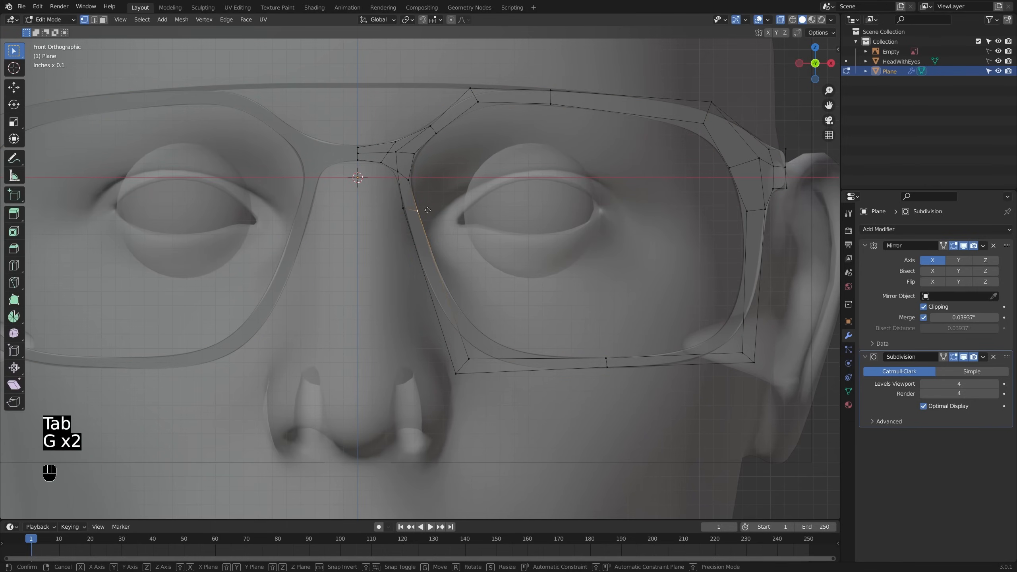
left_click(408, 161)
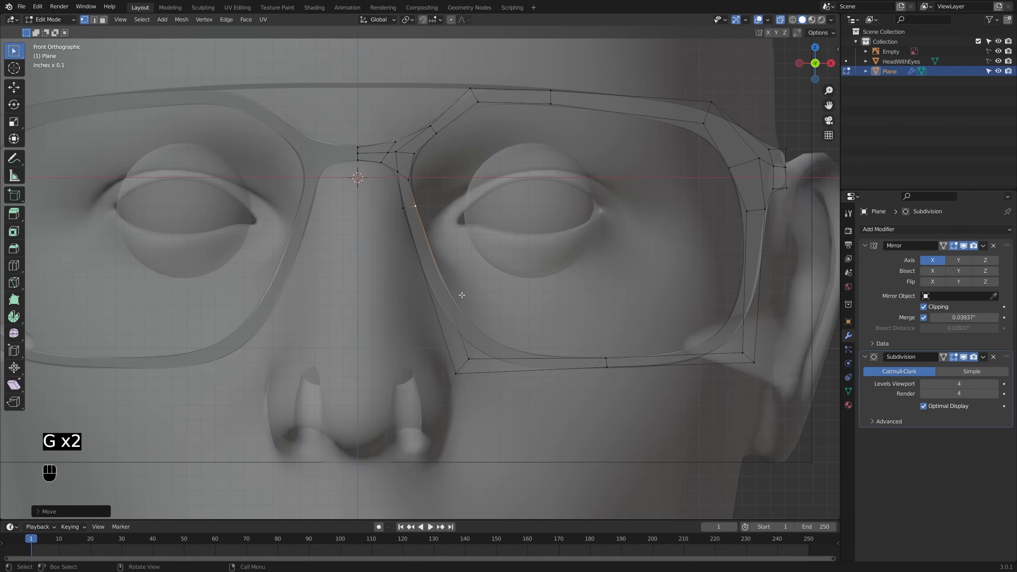
Step: Fine-tune the inner and outer vertices of the rim's lower nose-side corner against the silhouette
left_click(456, 373)
key("g")
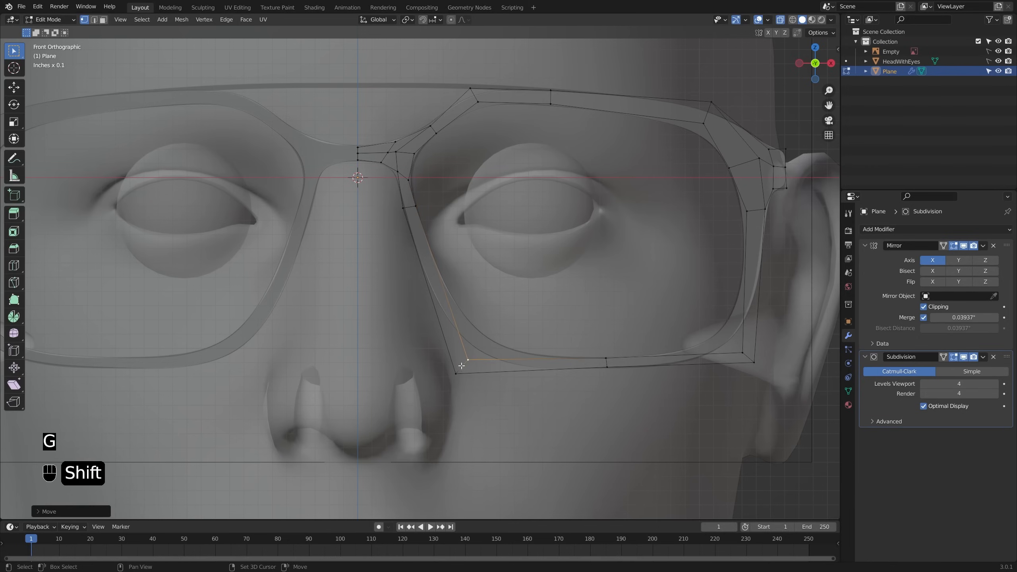
key("g")
key("shift")
left_click(459, 369)
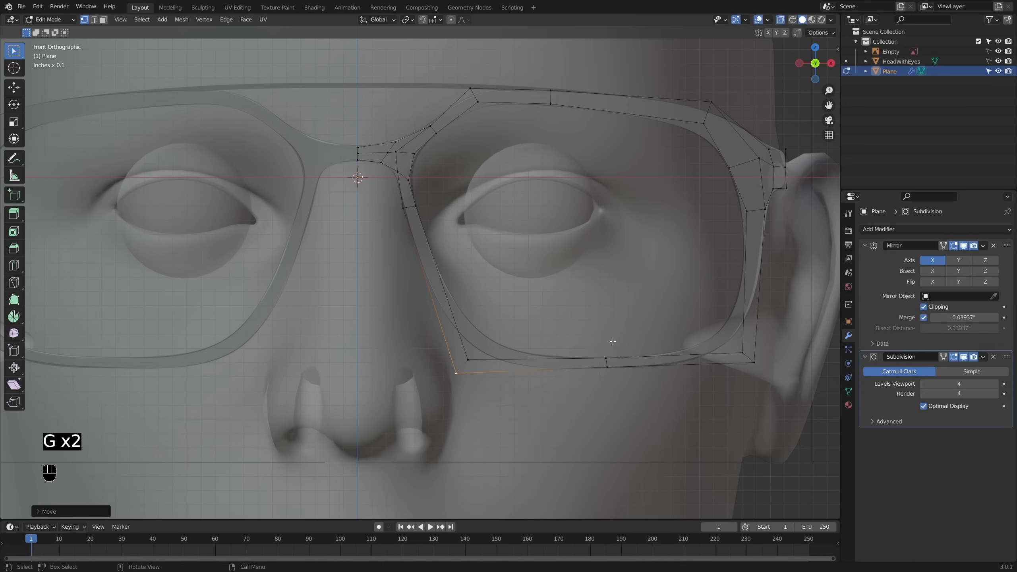
middle_click_drag(538, 207, 529, 230, "shift")
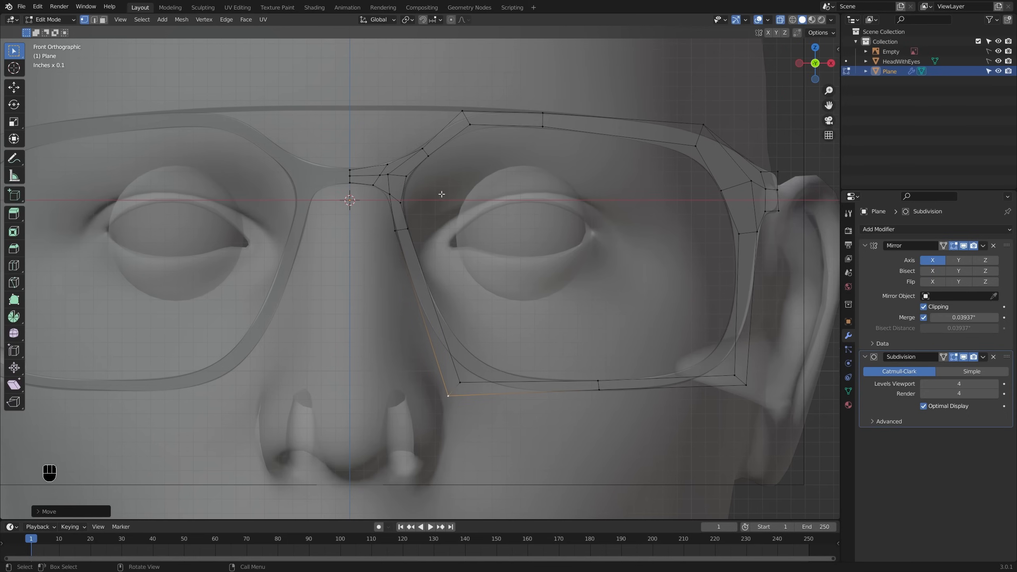
Step: Return the frame to Object Mode, turn off X-ray and view it at an angle
key("Tab")
key("alt+z")
middle_click_drag(449, 225, 508, 228)
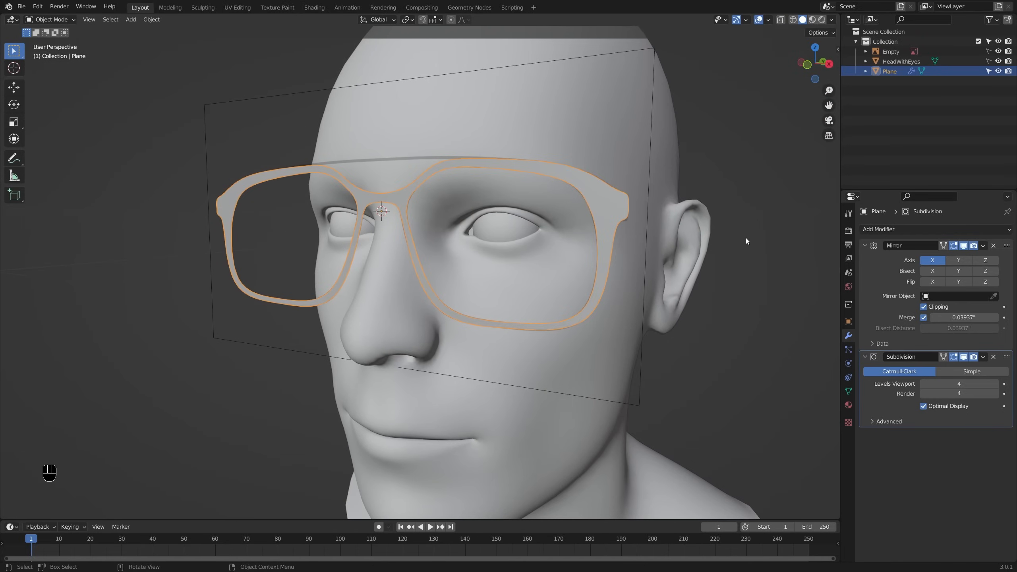
Step: Add a Solidify modifier to the frame with a thickness of 0.0979" and inspect it from above and in front
left_click(889, 229)
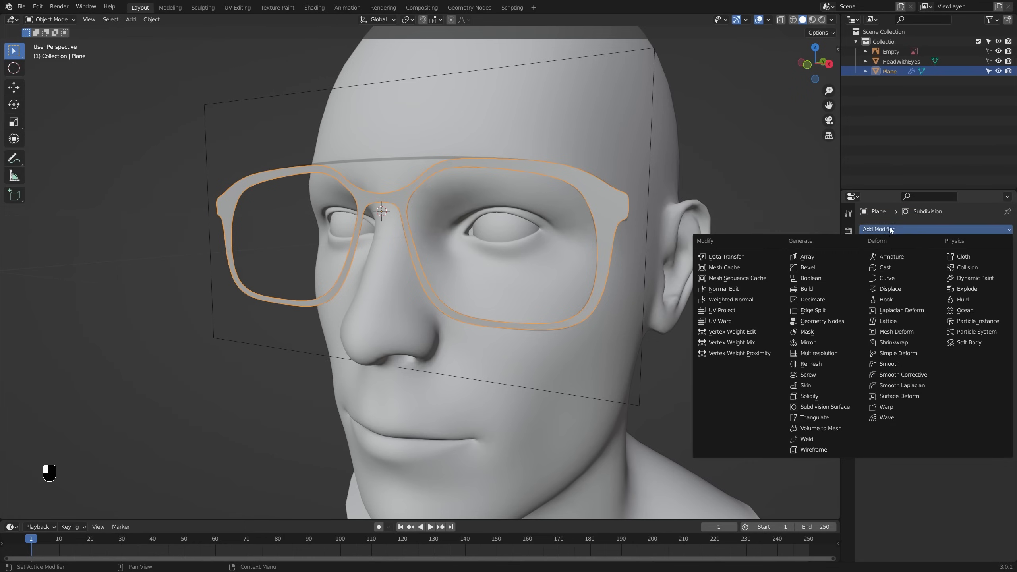
left_click(831, 398)
middle_click_drag(801, 400, 721, 400)
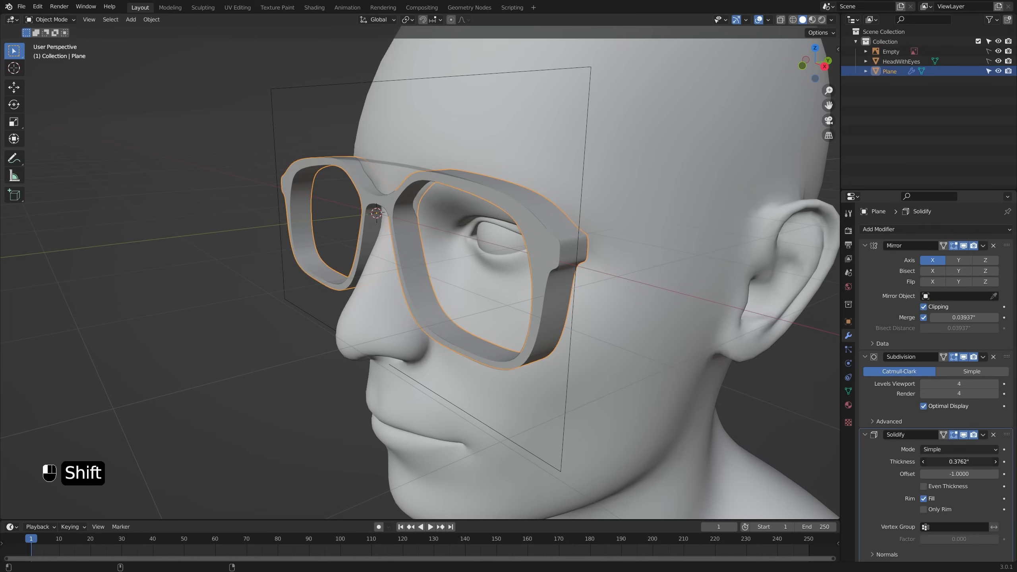
left_click_drag(959, 462, 921, 462, "shift")
middle_click_drag(497, 240, 574, 346)
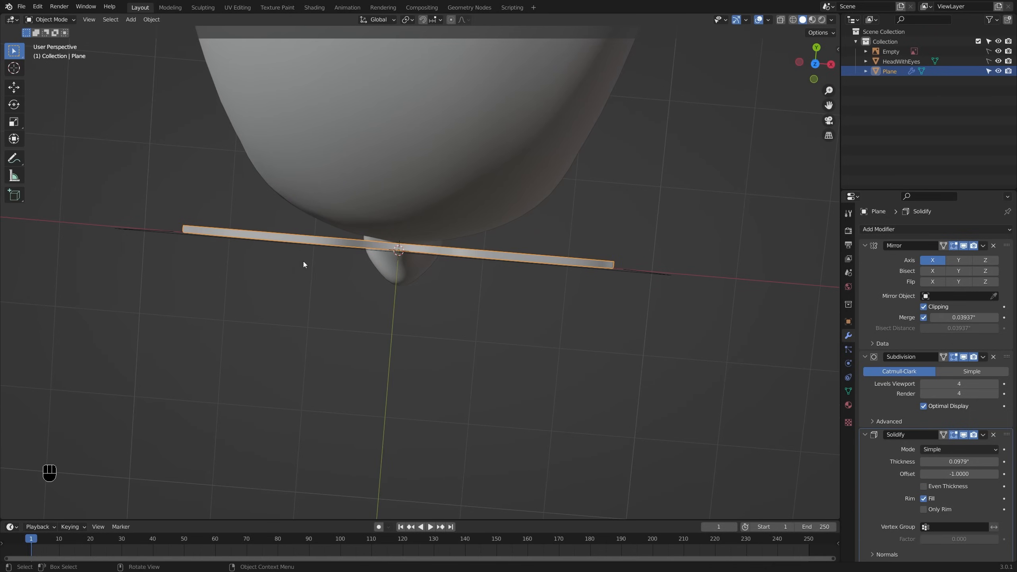
middle_click_drag(510, 286, 472, 223)
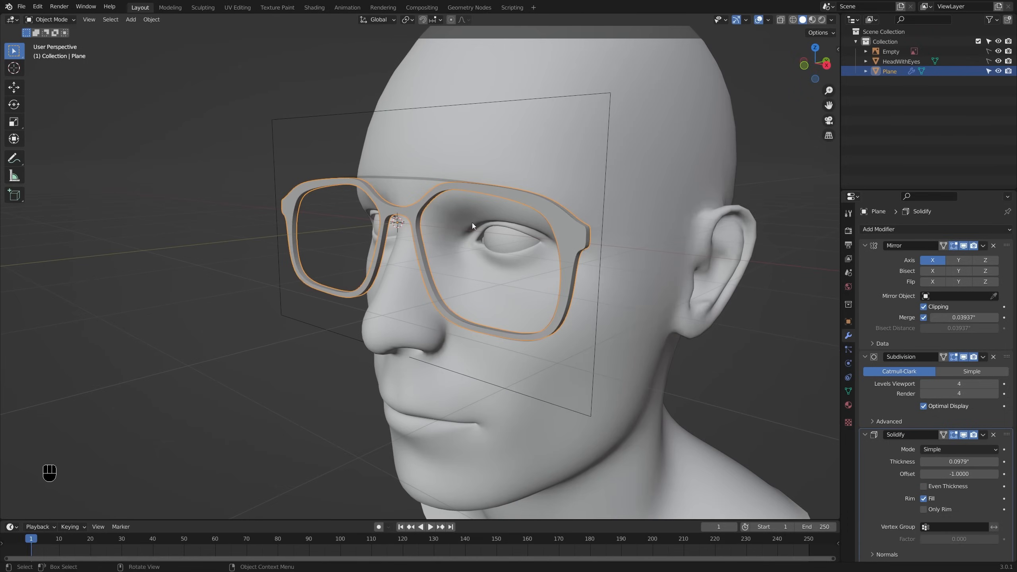
Step: Add a Simple Deform modifier to the frame, set to Bend around the Z axis
left_click(927, 229)
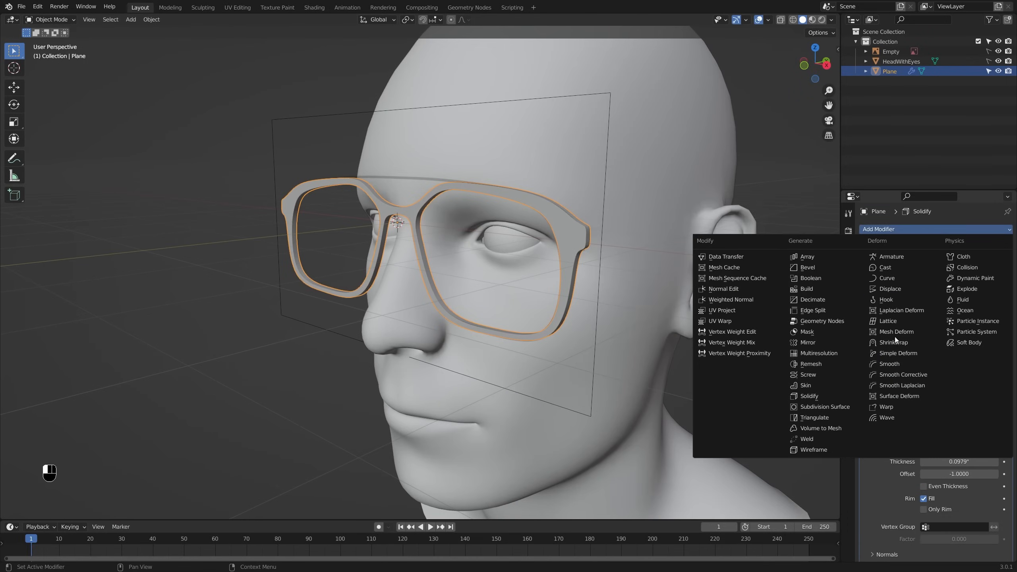
left_click(919, 353)
scroll(929, 364, "down", 5)
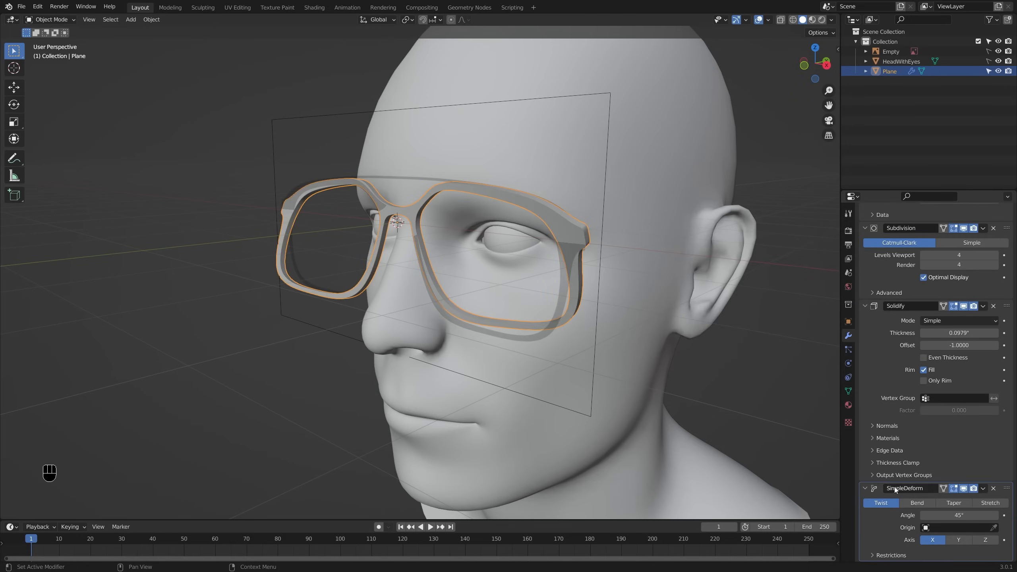
left_click(912, 503)
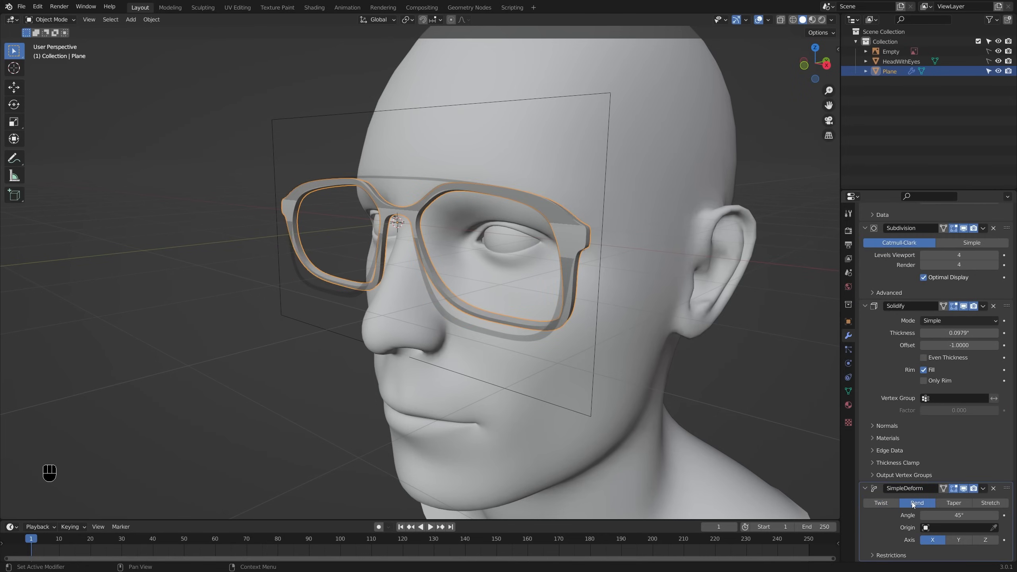
middle_click_drag(525, 296, 537, 299)
middle_click_drag(479, 302, 490, 298)
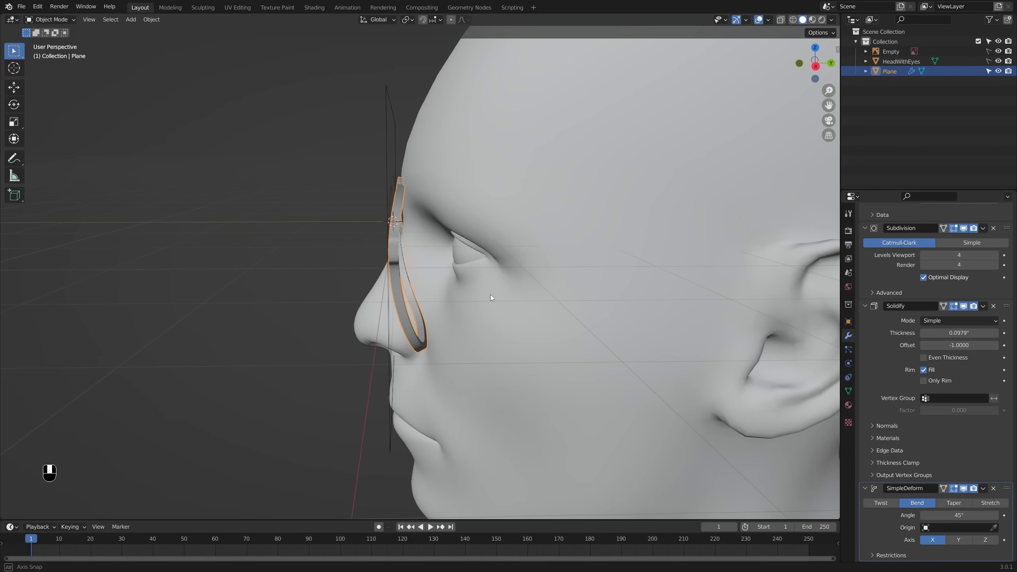
left_click(983, 539)
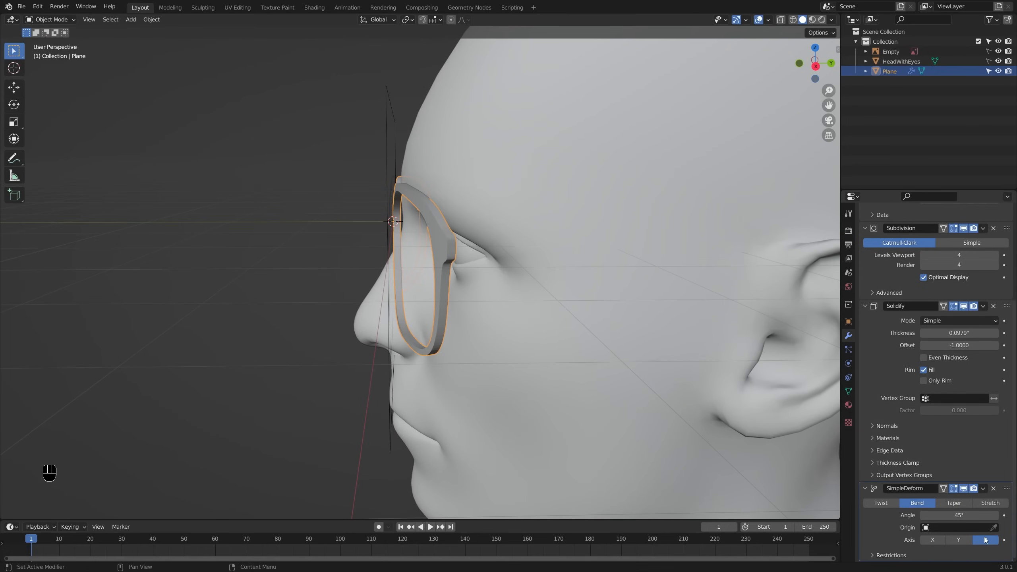
Step: Set the frame's bend angle to 32° while viewing it from the top, and check its fit from the front
middle_click_drag(473, 246, 610, 335)
key("KP_7")
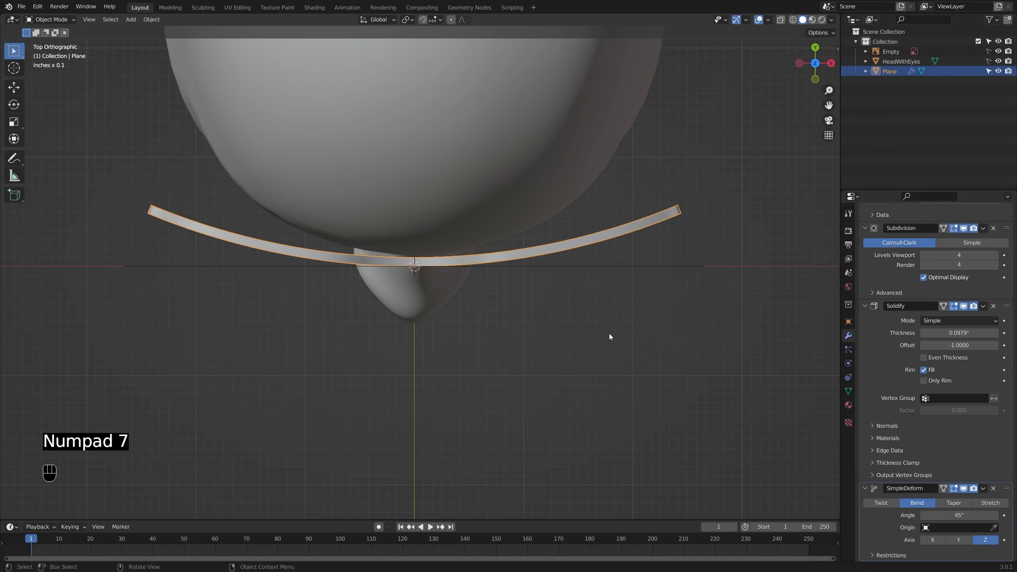
middle_click_drag(587, 290, 605, 309, "shift")
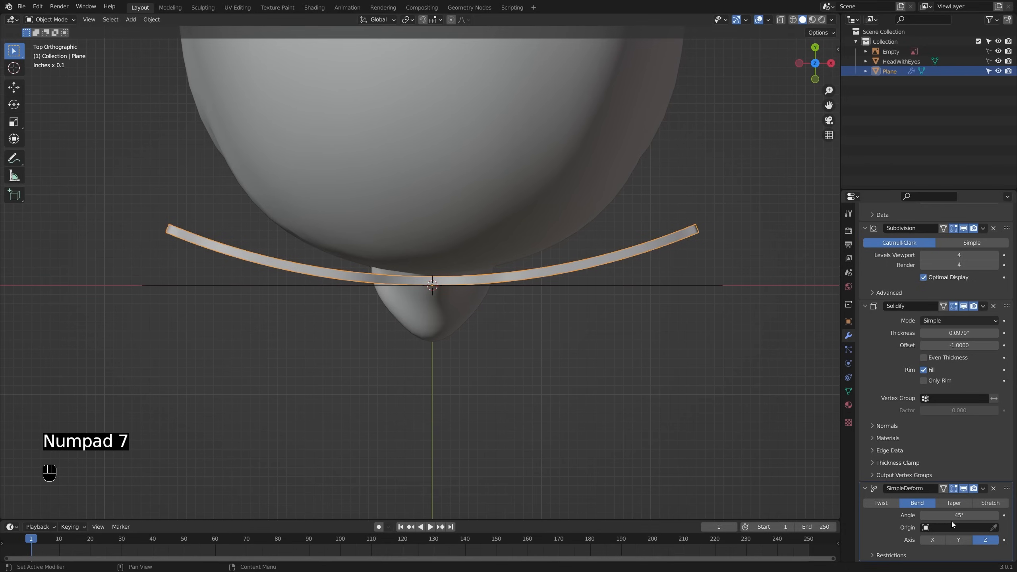
left_click_drag(952, 517, 922, 517)
key("KP_1")
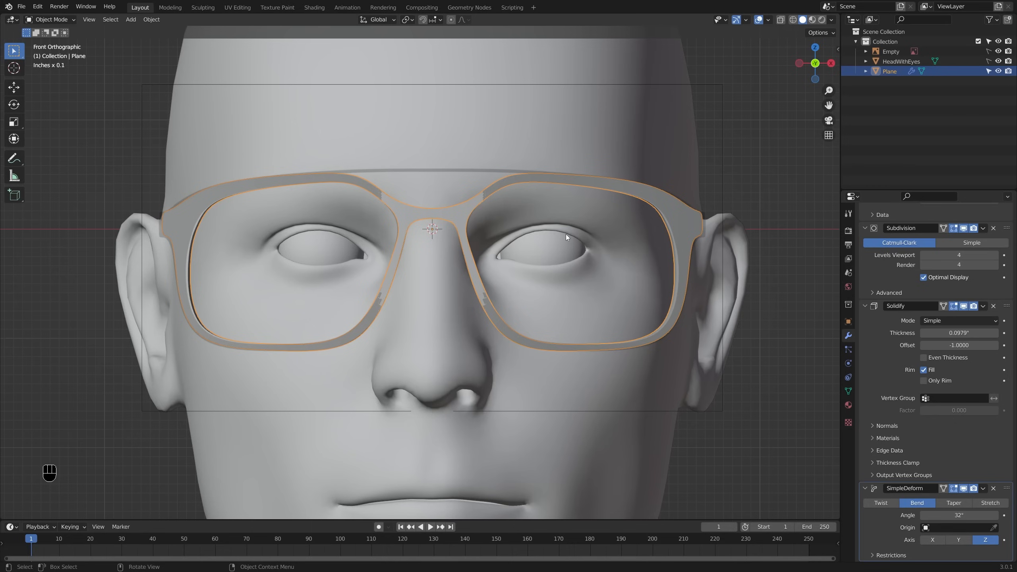
middle_click_drag(568, 241, 529, 248)
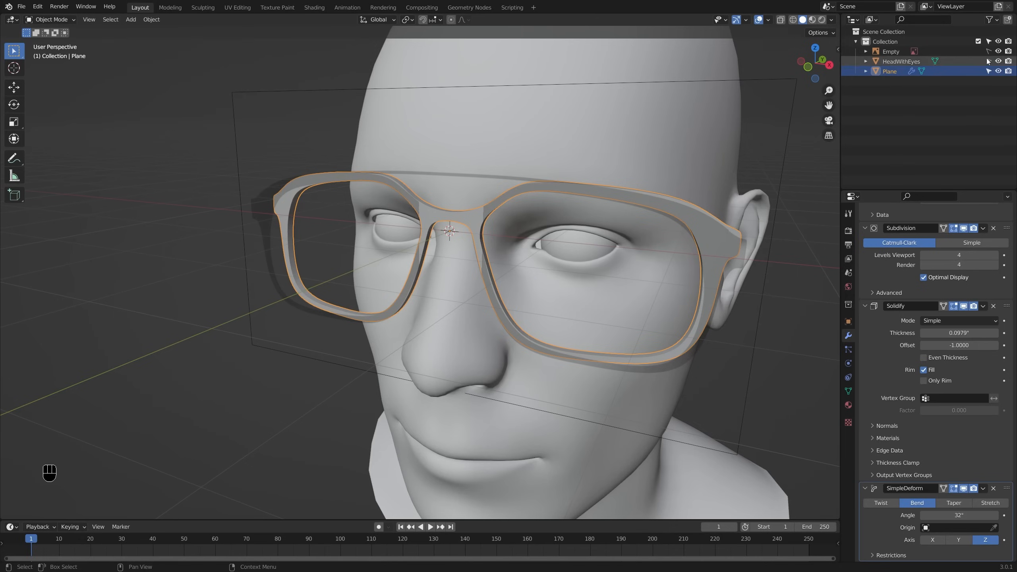
Step: Hide the silhouette reference image and enable Cavity in the viewport shading
left_click(998, 51)
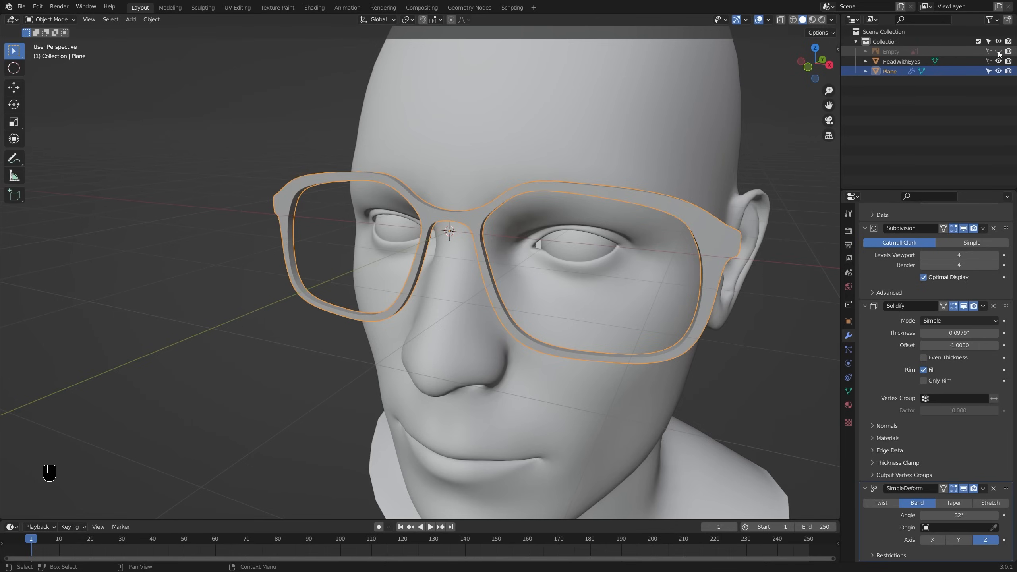
middle_click_drag(715, 187, 661, 186)
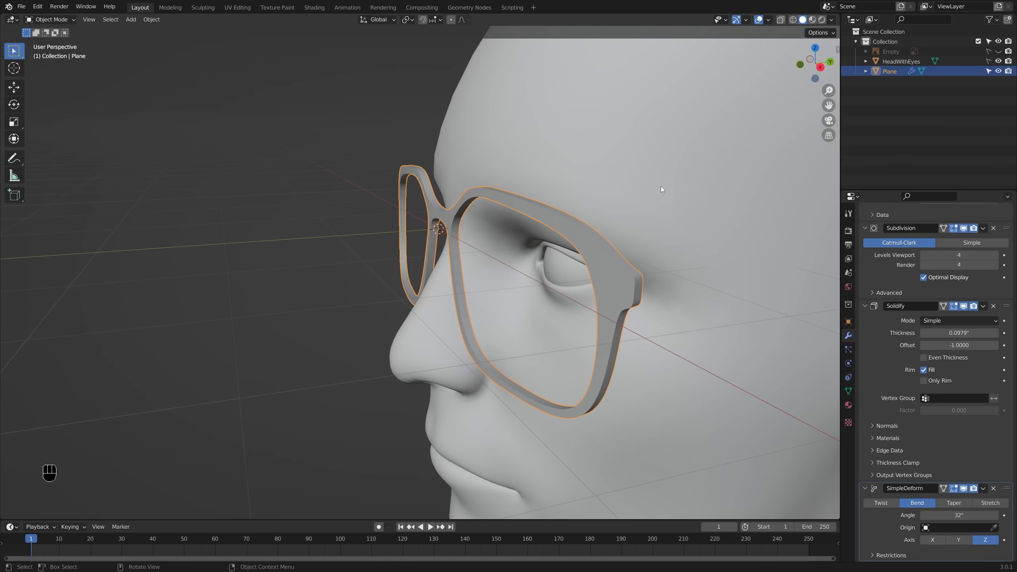
left_click(833, 20)
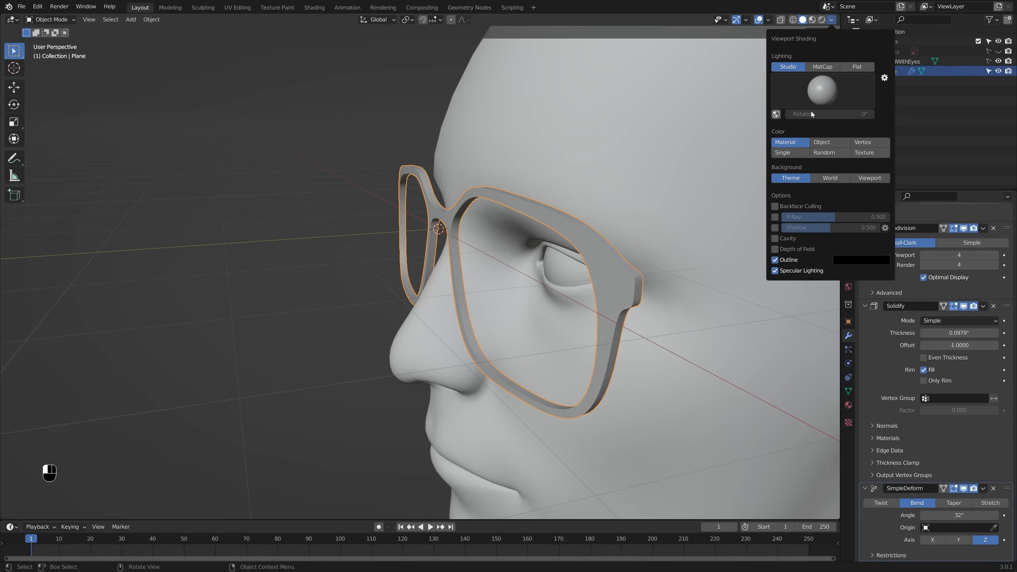
left_click(774, 239)
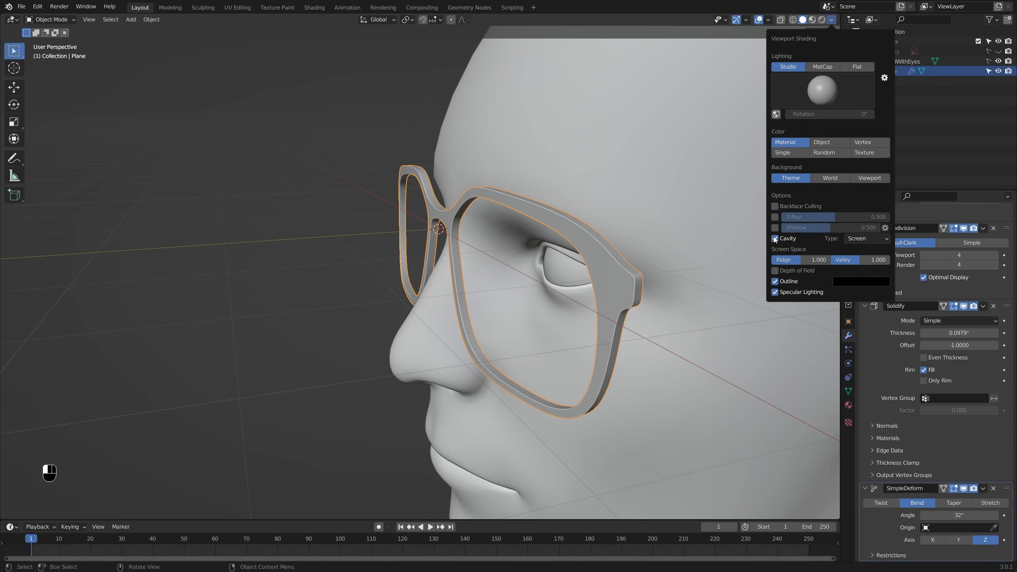
mouse_move(753, 253)
middle_mouse_down()
mouse_move(580, 243)
mouse_move(712, 228)
mouse_move(528, 228)
mouse_move(601, 244)
mouse_move(742, 237)
mouse_move(602, 231)
mouse_move(562, 245)
middle_mouse_up()
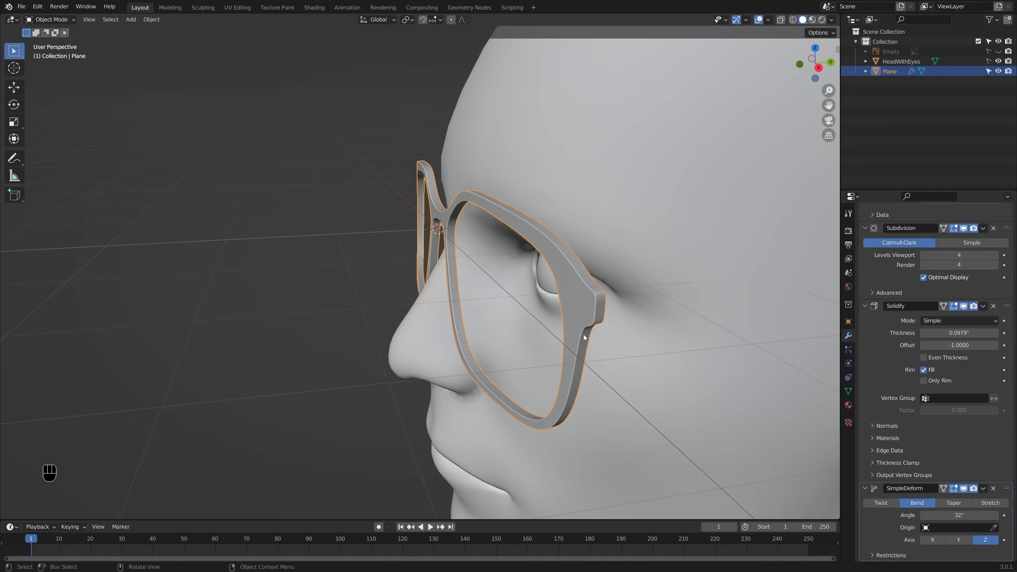
Step: Duplicate the glasses frame in place
middle_click_drag(431, 238, 516, 190)
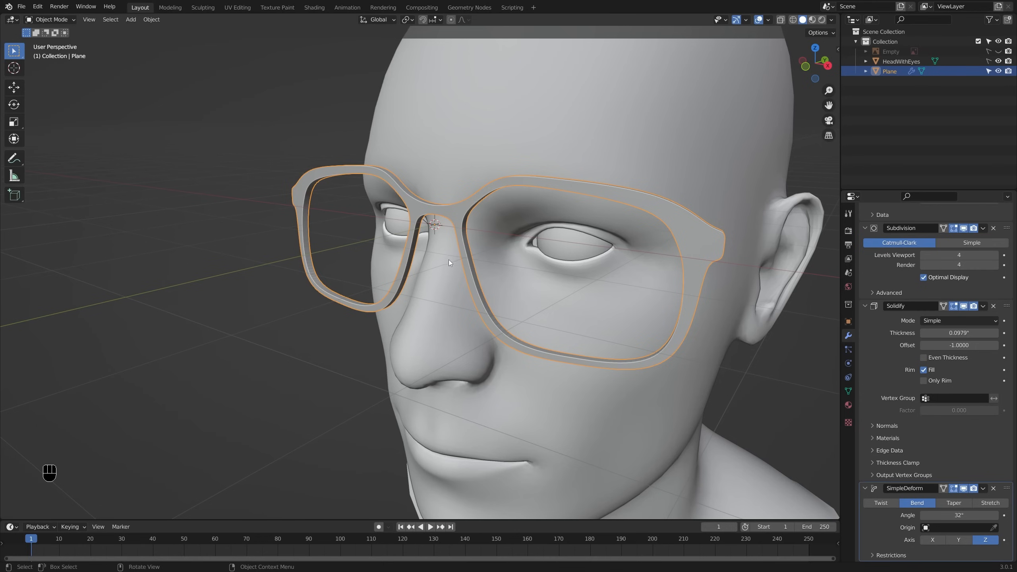
key("shift+d")
right_click(466, 204)
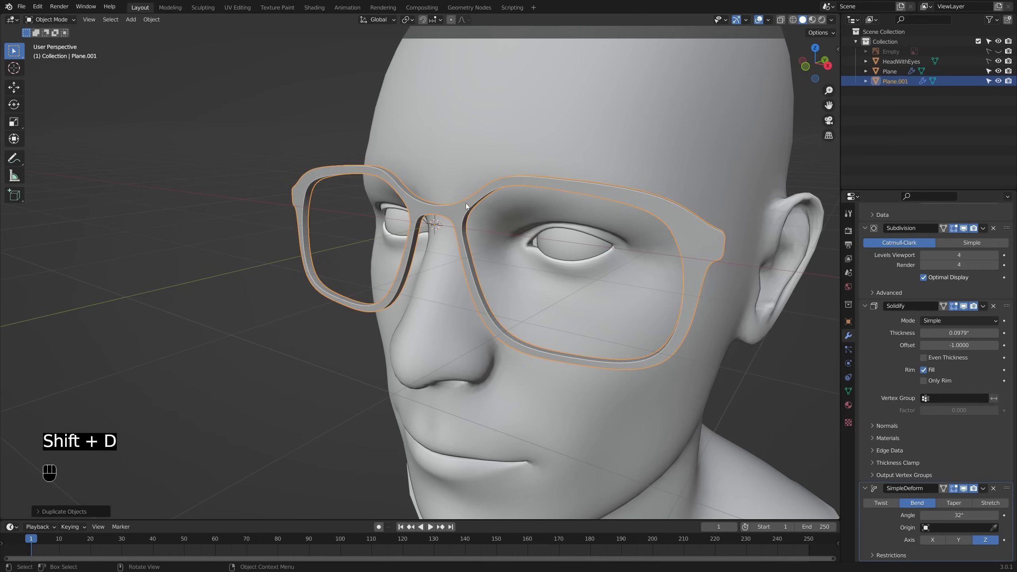
Step: Move the duplicated frame to a new collection named trash and exclude that collection from the view layer
key("m")
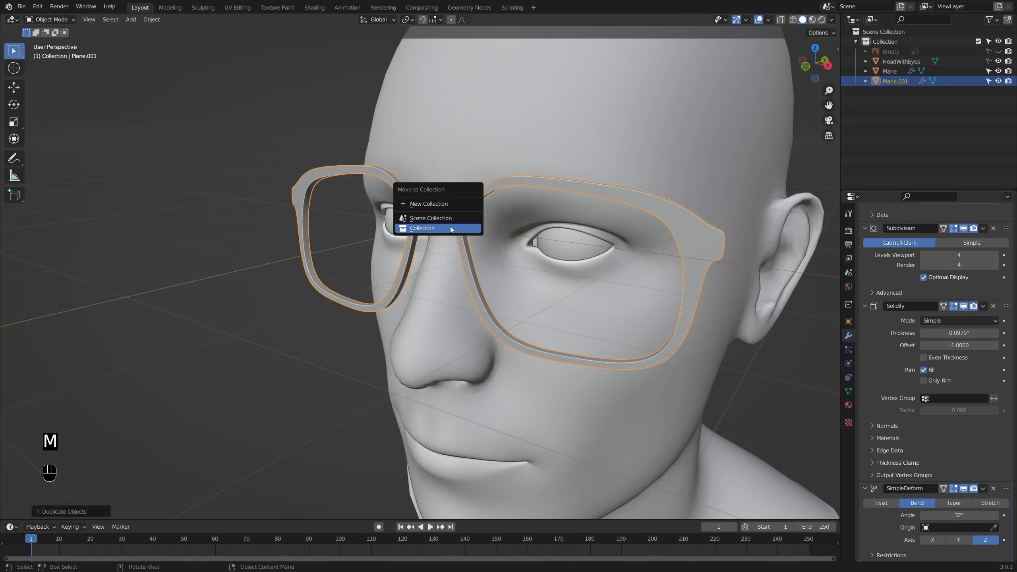
left_click(428, 204)
type("t")
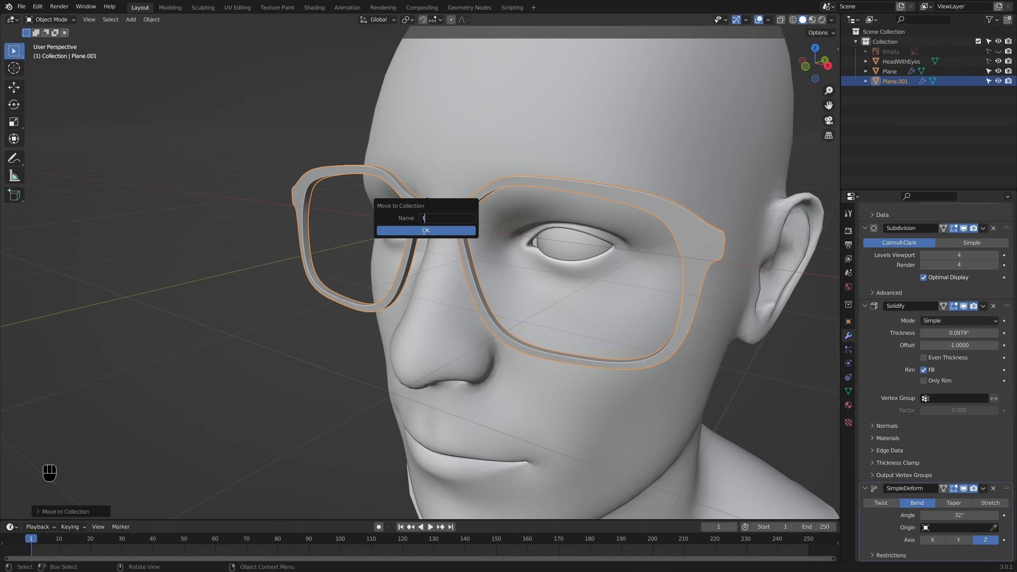
type("rash")
key("Return")
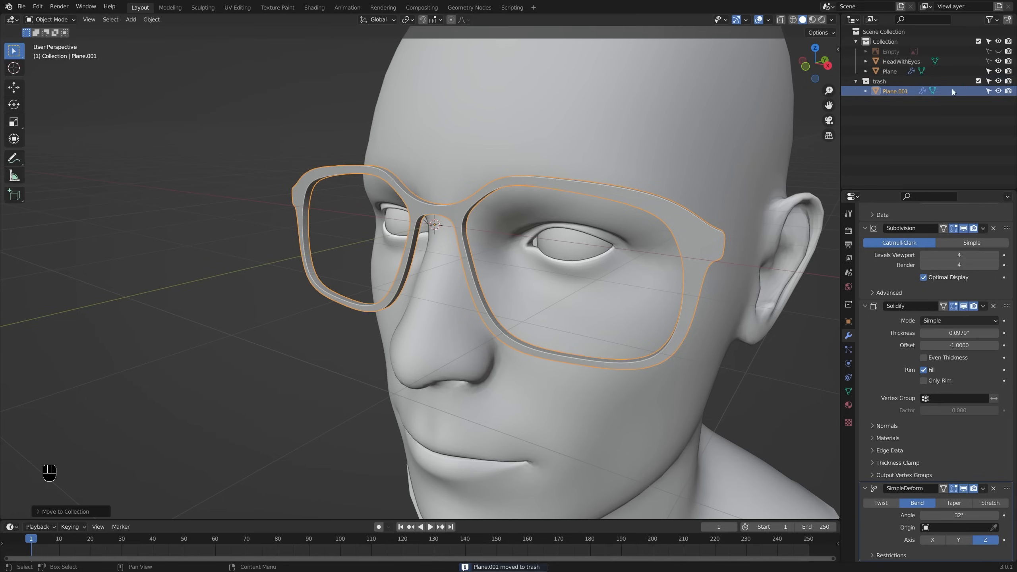
left_click(978, 81)
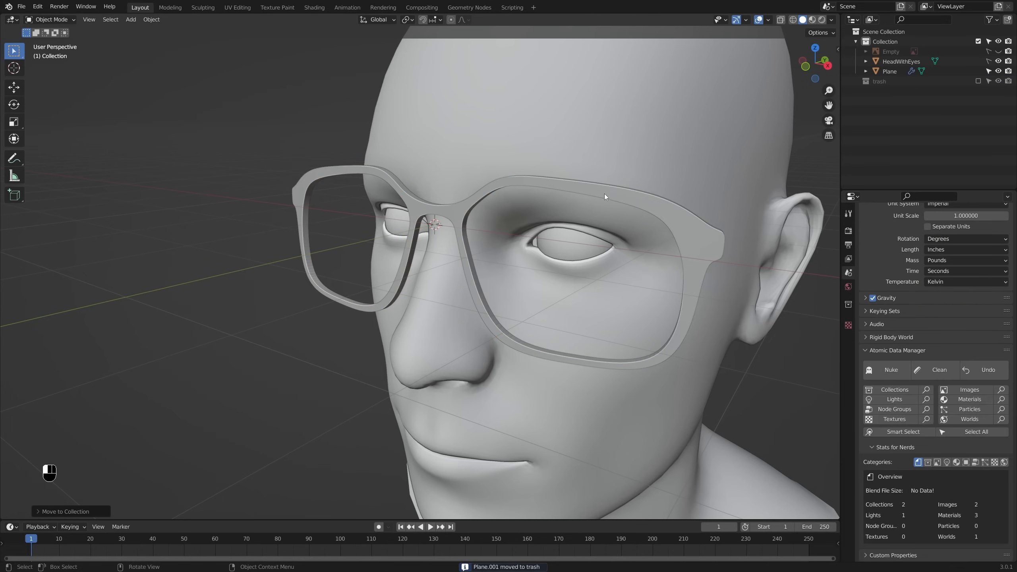
Step: Select the original frame and apply its Solidify modifier
left_click(599, 204)
key("g")
left_click(605, 216)
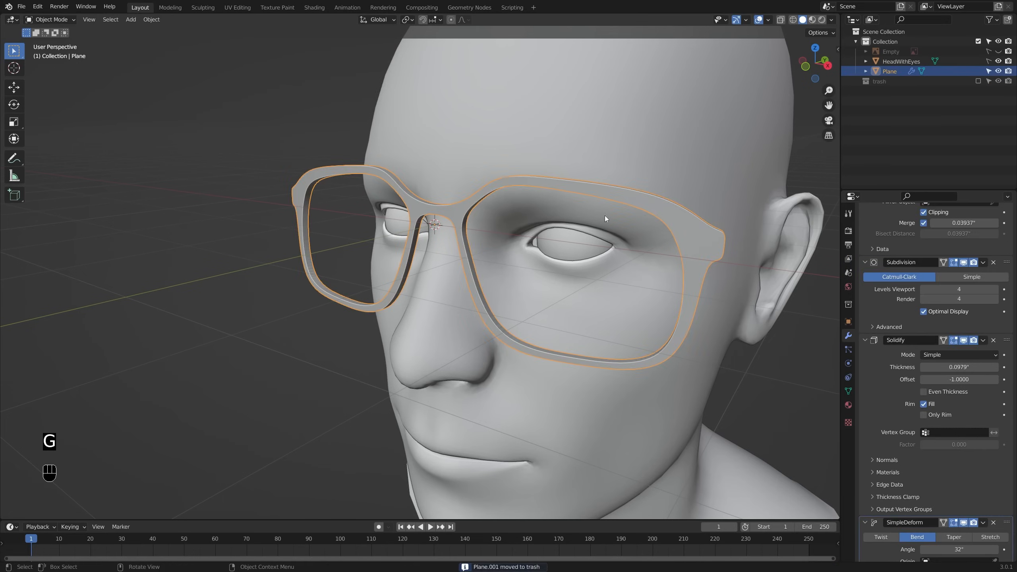
scroll(899, 281, "up", 6)
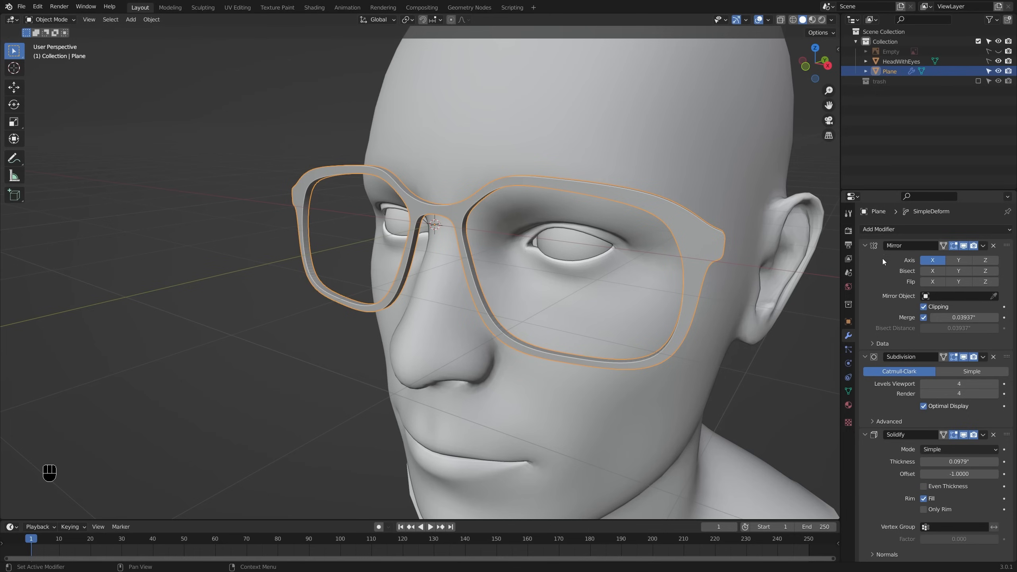
scroll(885, 313, "down", 3)
scroll(876, 304, "up", 3)
scroll(889, 311, "down", 3)
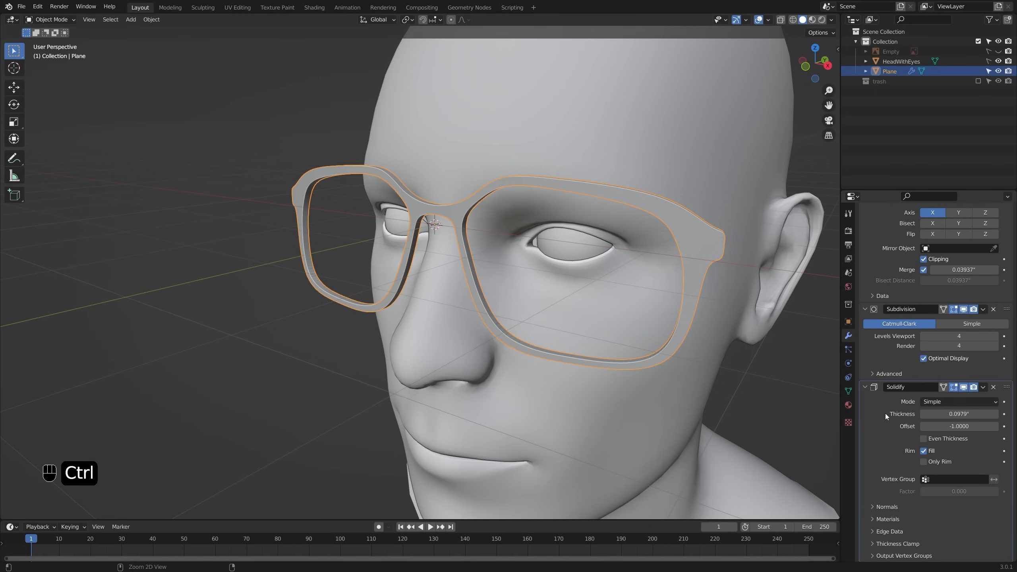
key("ctrl+a")
Step: Delete the interior faces at the bridge's mirror seam in Edit Mode, using X-ray to reach them
middle_click_drag(718, 318, 564, 223)
key("Tab")
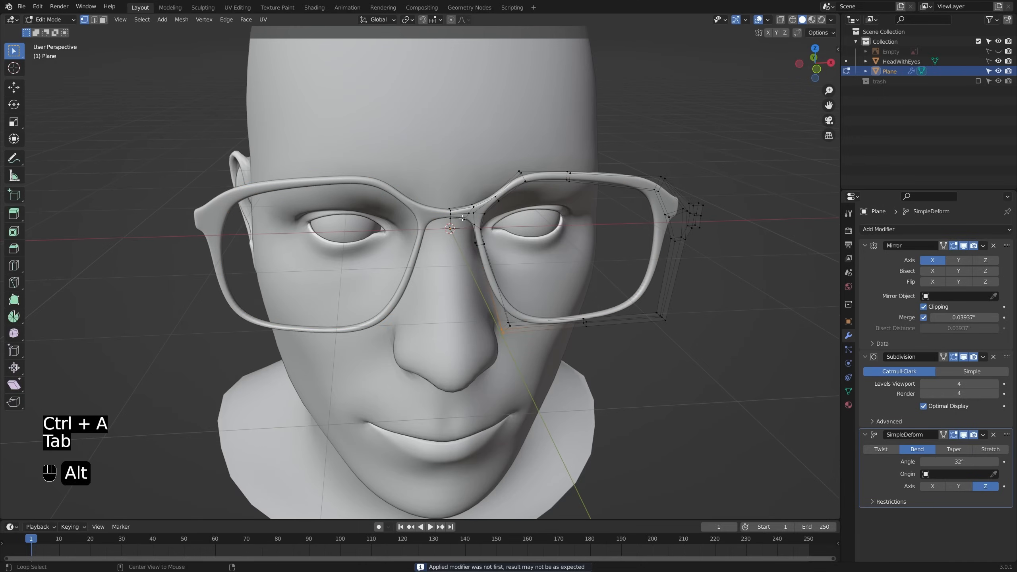
key("alt+z")
scroll(452, 215, "up", 5)
key("3")
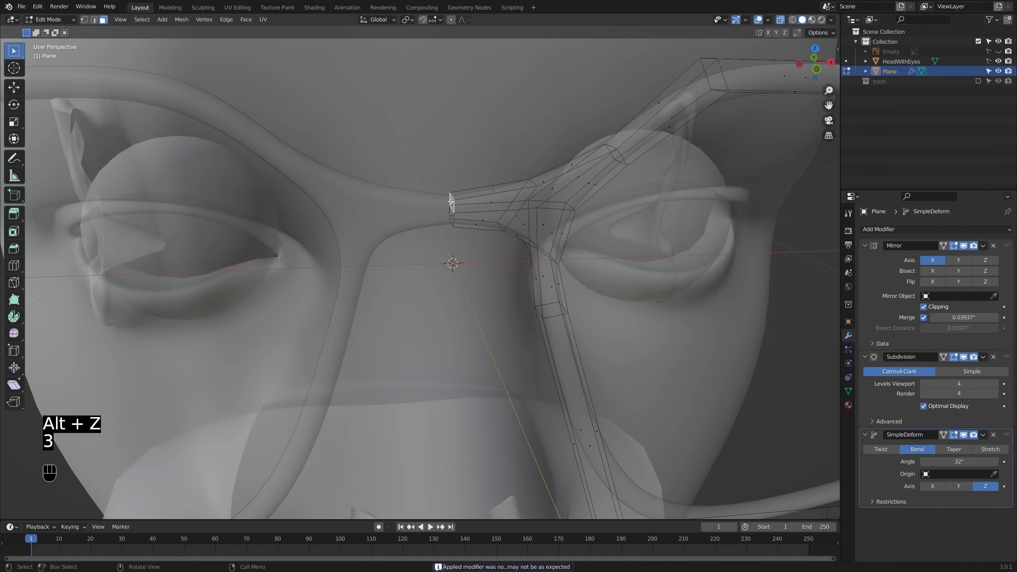
left_click(450, 212, "shift")
key("x")
left_click(471, 219)
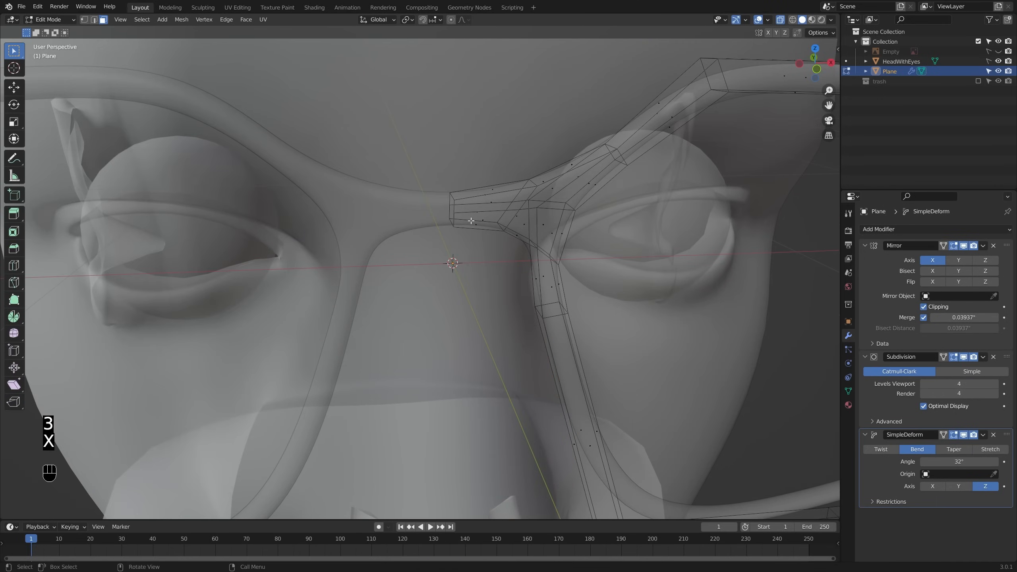
key("alt+z")
Step: Try moving the bridge's centre vertices up along Z by about 0.29" to test the mirror seam, and return to Object Mode
key("1")
middle_click_drag(600, 160, 341, 152)
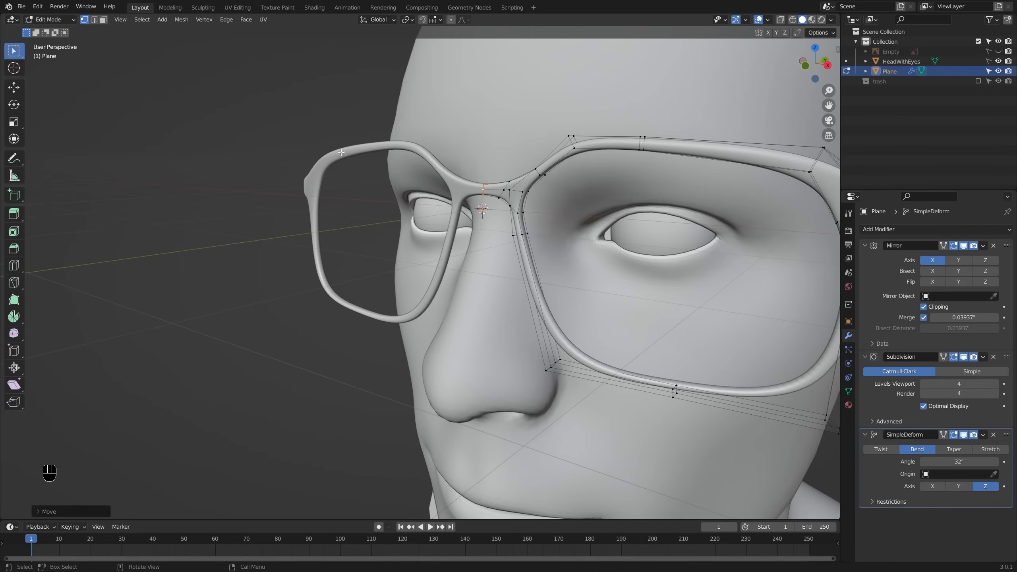
left_click(18, 89)
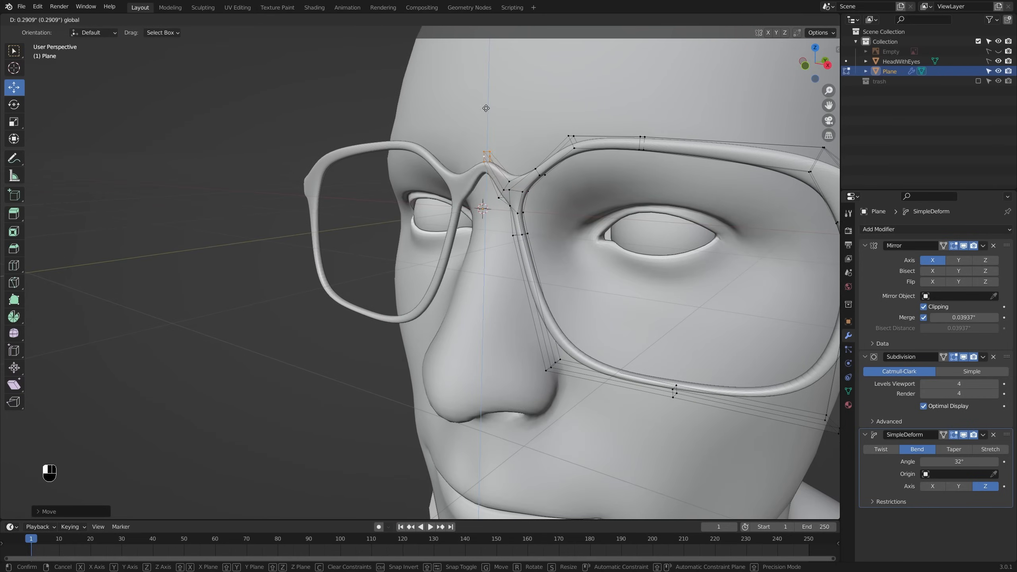
middle_click_drag(501, 139, 513, 159, "shift")
key("Tab")
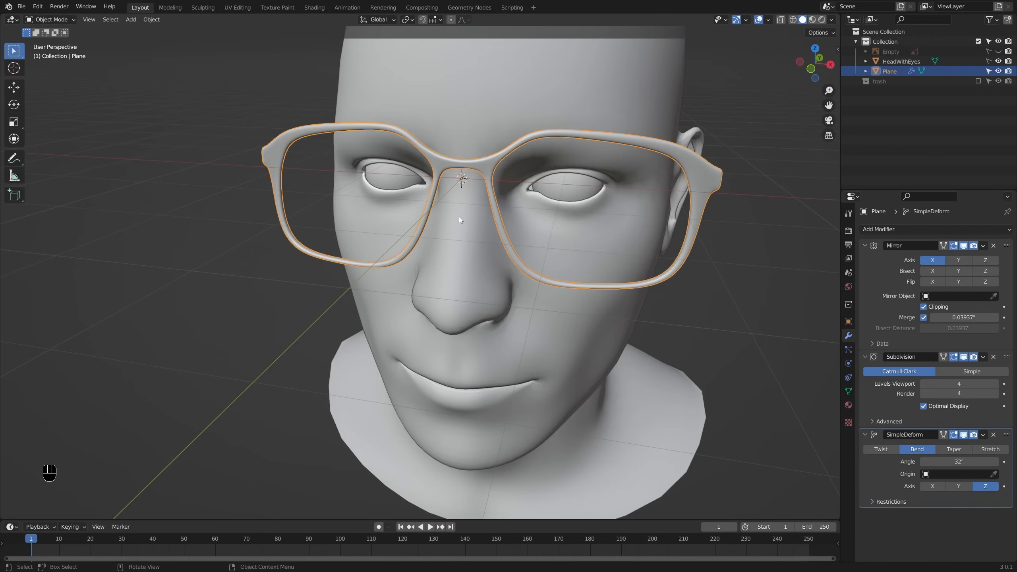
Step: Add a Bevel modifier to the frame and place it above the Subdivision modifier in the stack
left_click(925, 230)
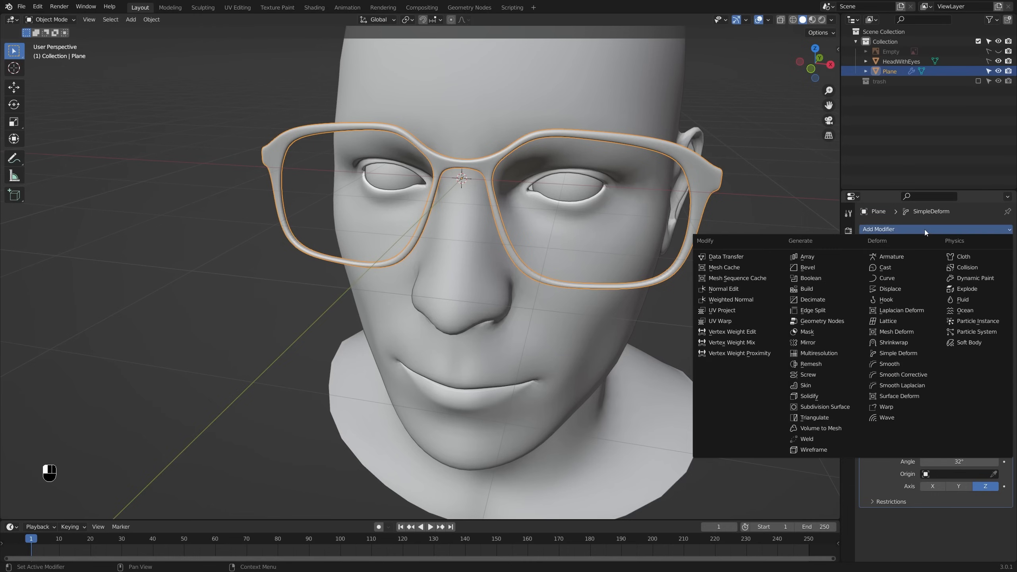
left_click(828, 267)
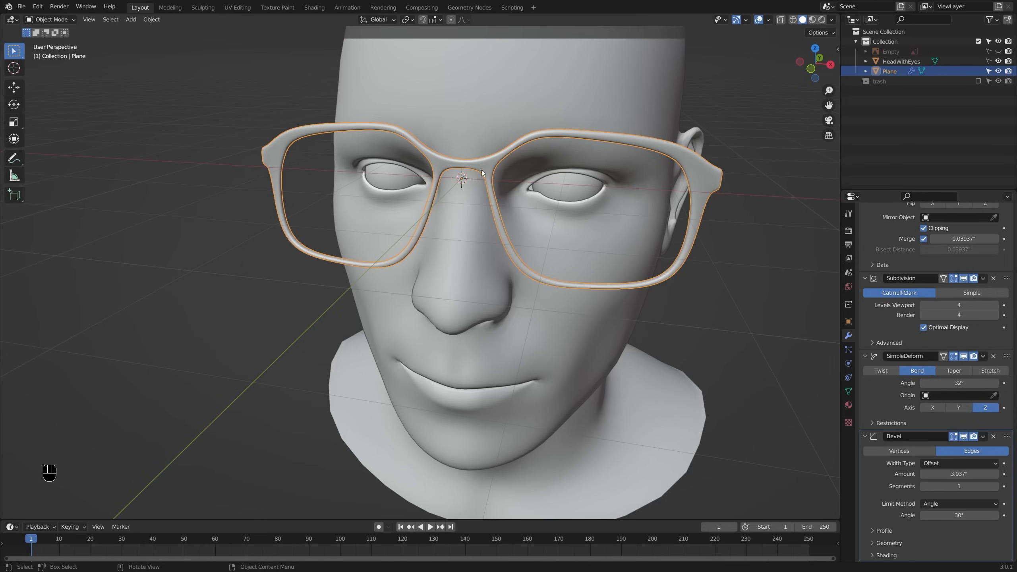
middle_click_drag(677, 169, 639, 203)
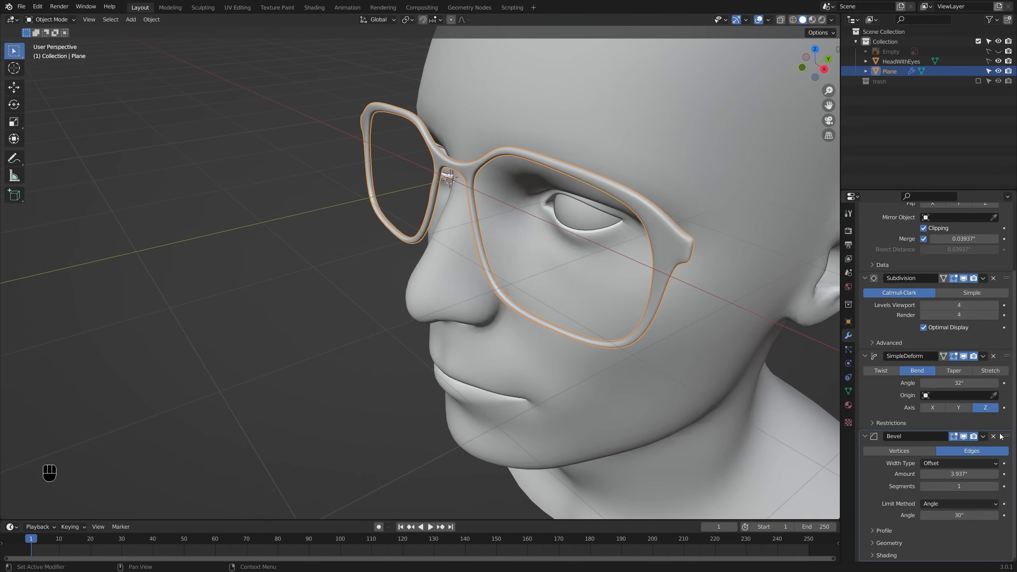
left_click_drag(1007, 436, 1008, 278)
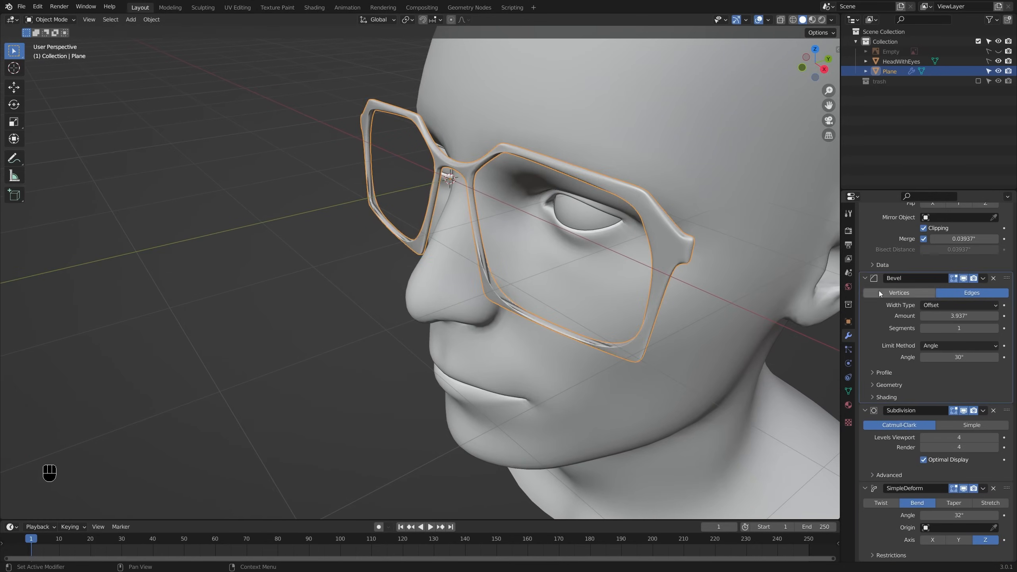
Step: Set the Bevel modifier's limit method to Weight
middle_click_drag(632, 244, 679, 267)
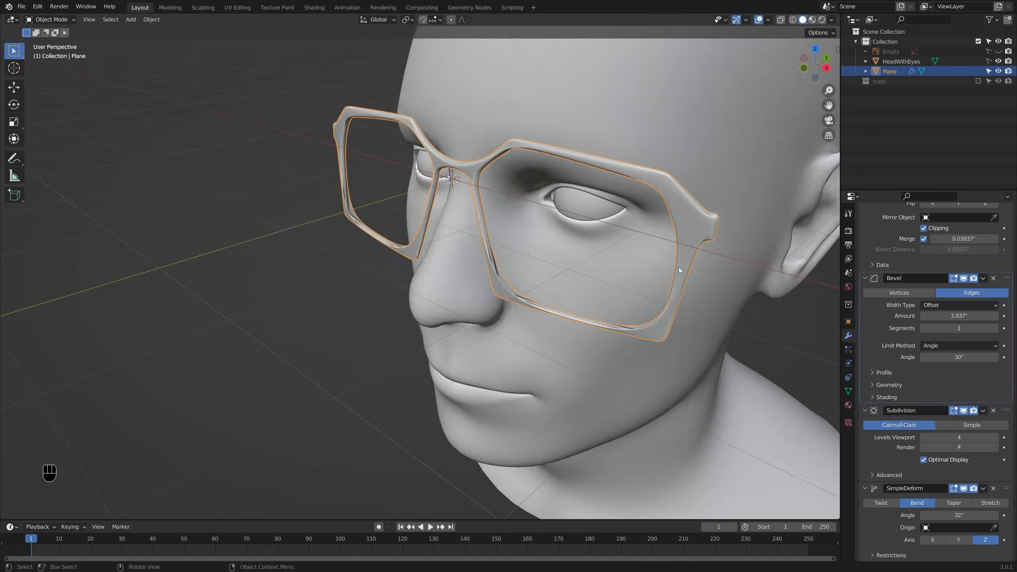
left_click(954, 345)
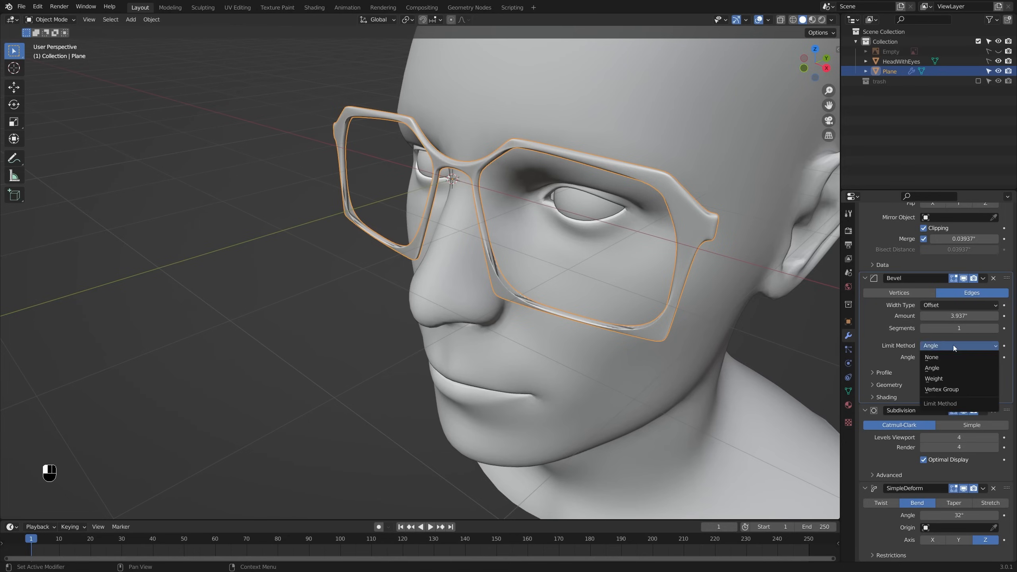
left_click(958, 378)
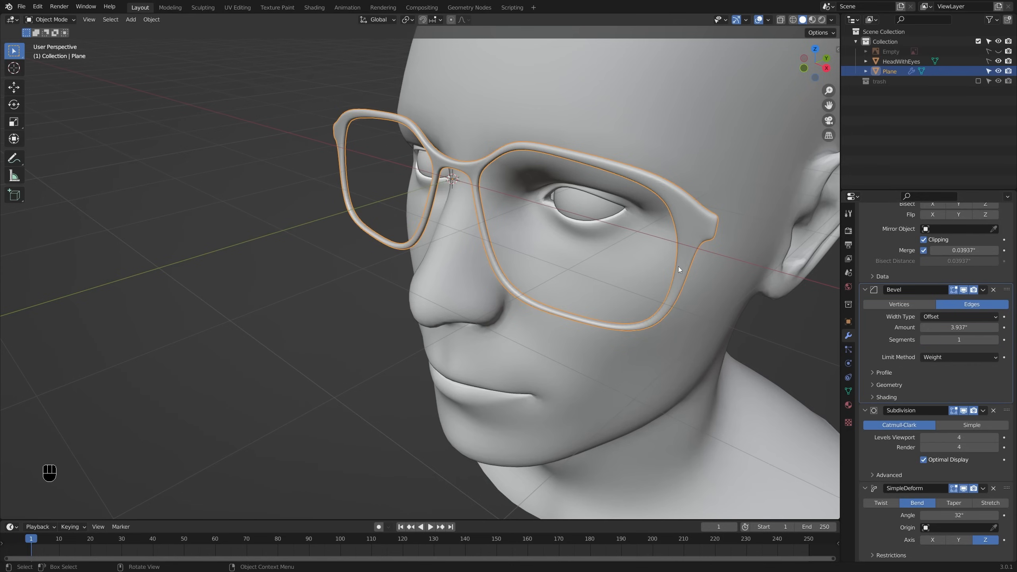
middle_click_drag(685, 257, 563, 250, "shift")
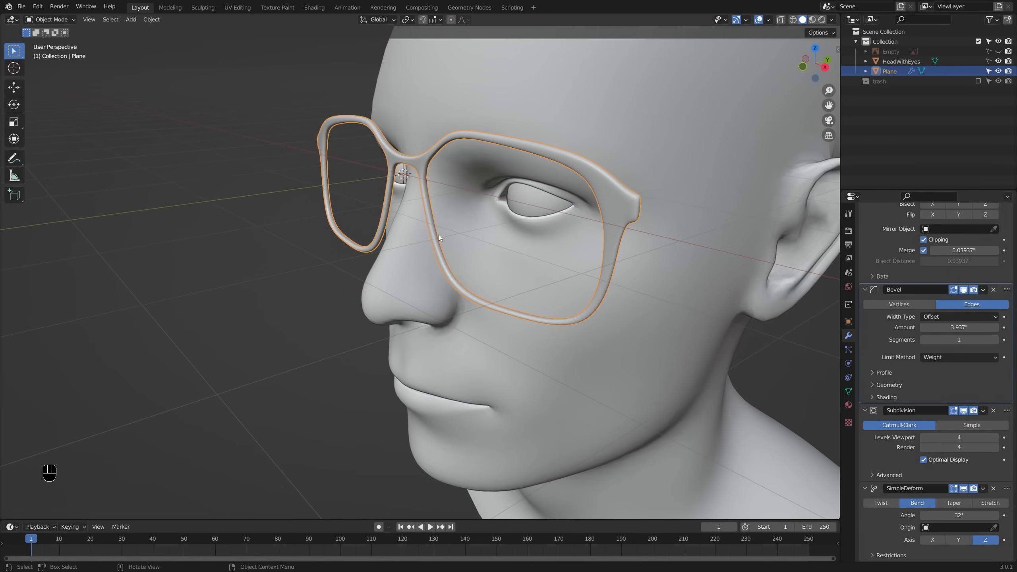
Step: Show the frame's item transform properties in the viewport and enter Edit Mode on the frame
key("n")
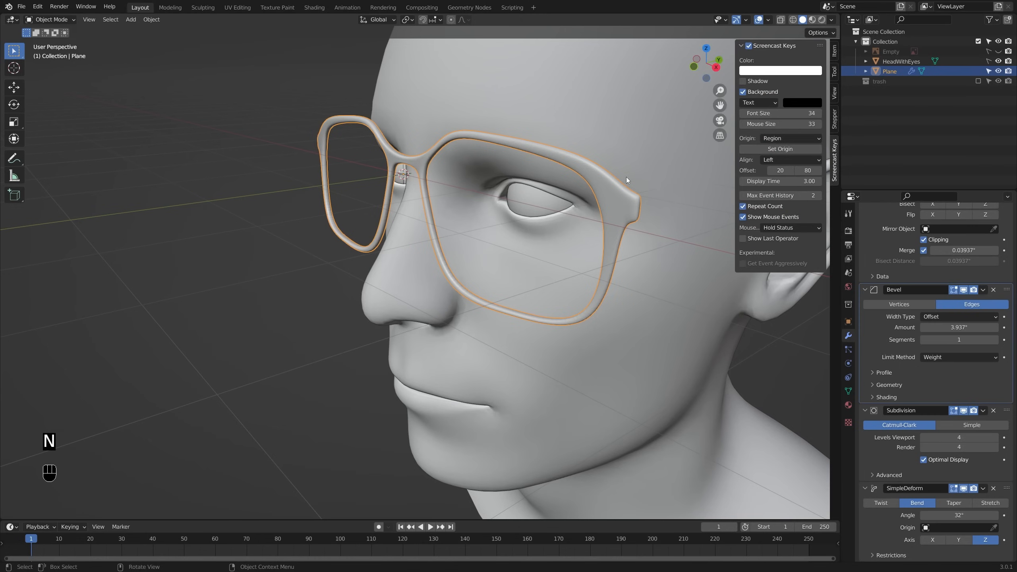
scroll(833, 123, "up", 4)
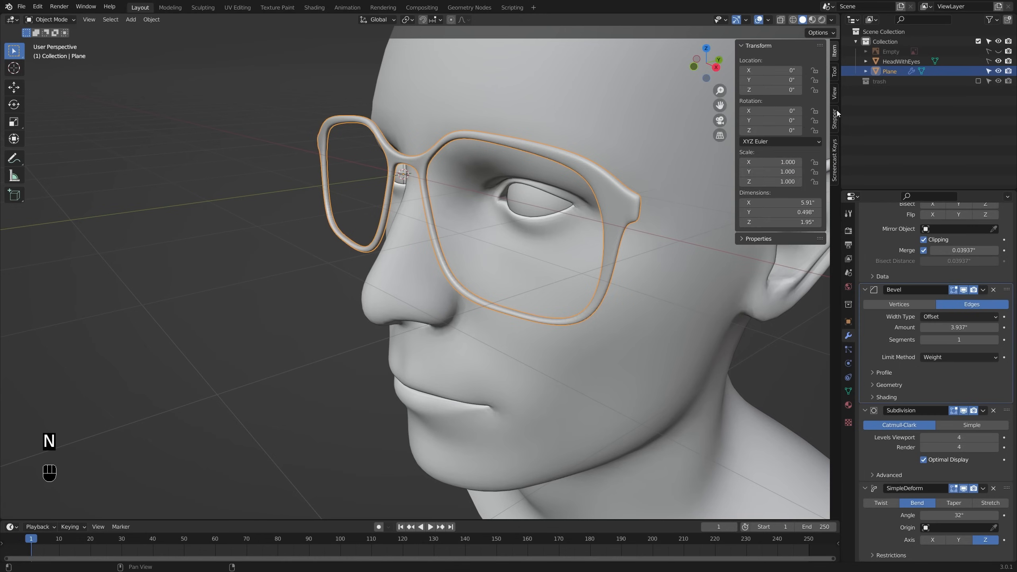
middle_click_drag(656, 153, 634, 177, "shift")
key("Tab")
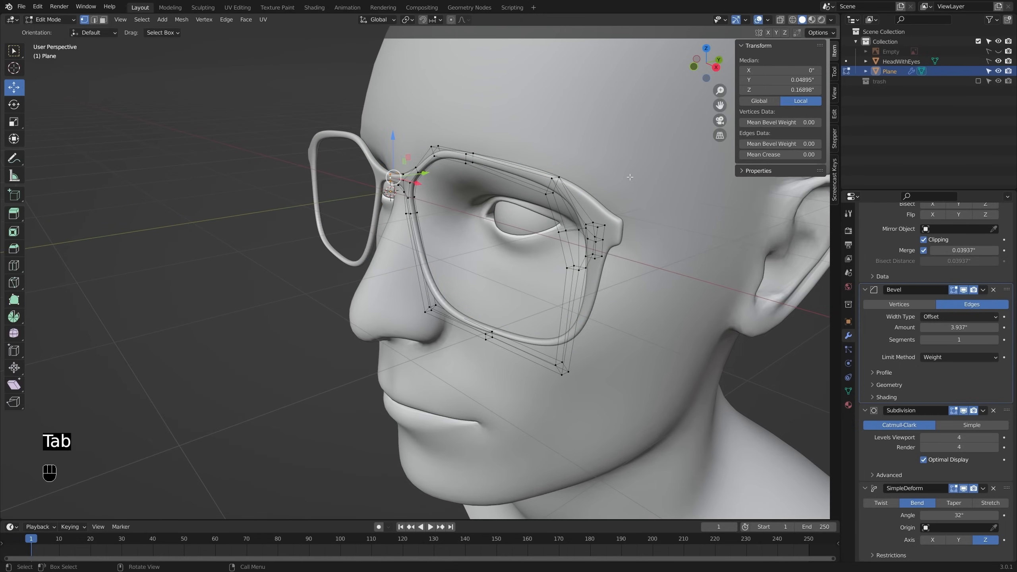
scroll(500, 218, "up", 4)
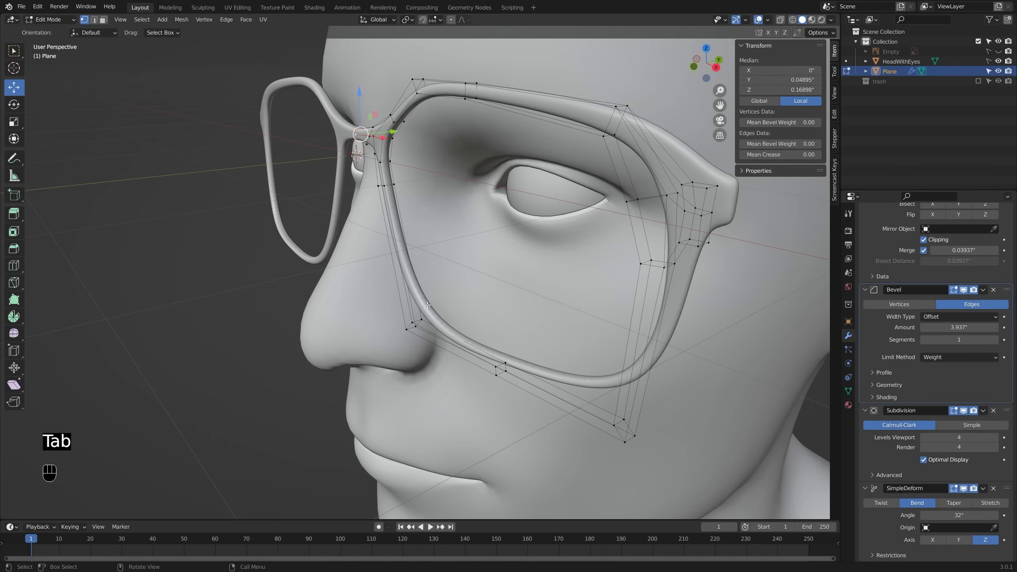
Step: Select the inner edge loop around the lens opening and set its mean edge bevel weight to 1.00
key("2")
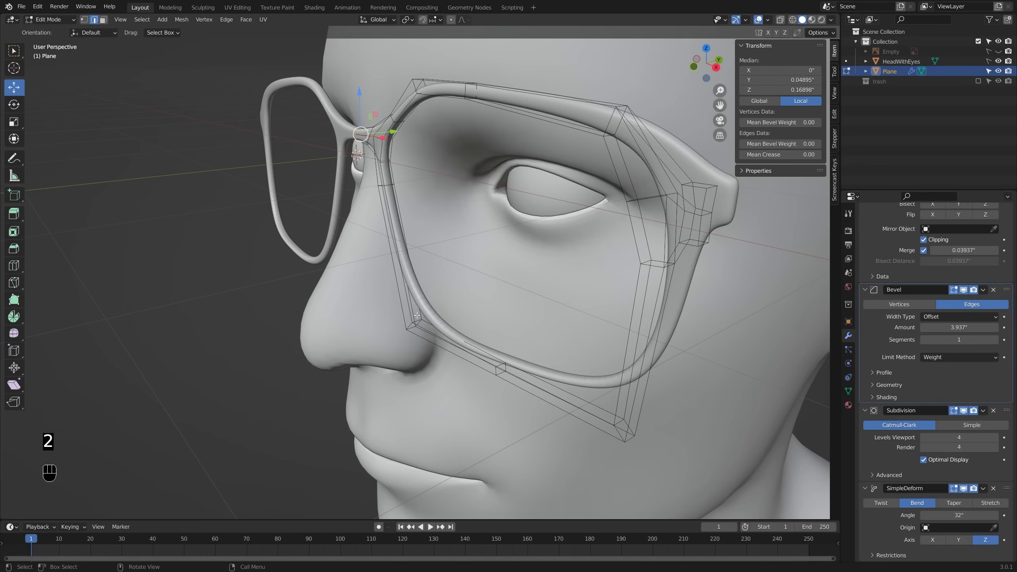
left_click(104, 20)
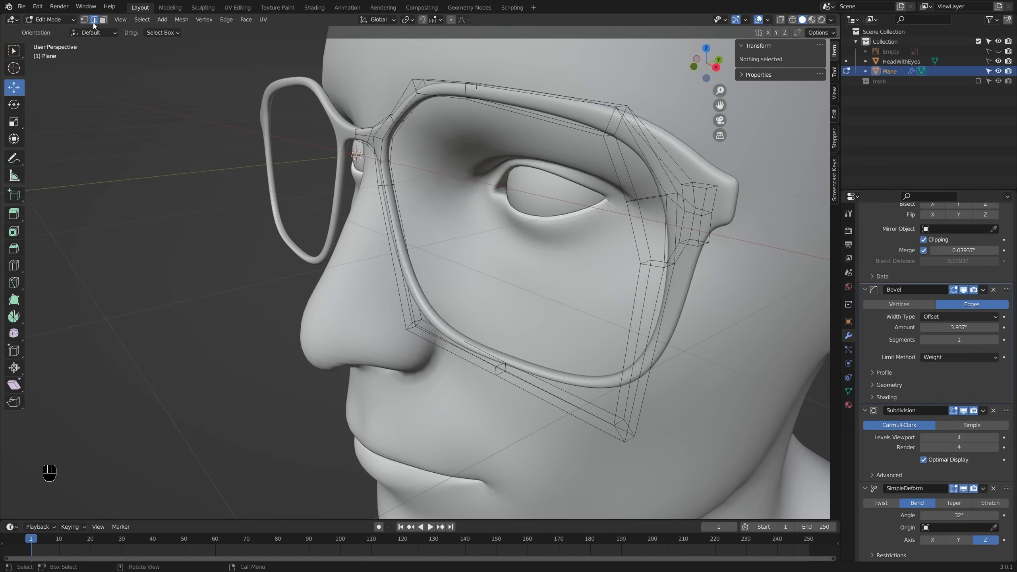
key("1")
left_click(104, 20)
left_click(95, 20)
left_click(397, 248, "alt")
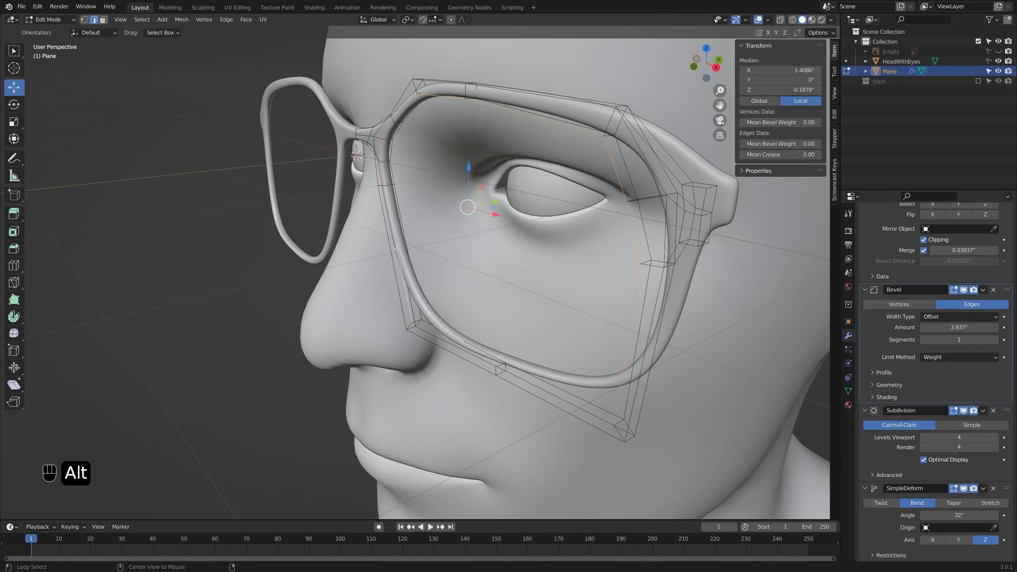
middle_click_drag(397, 249, 444, 240)
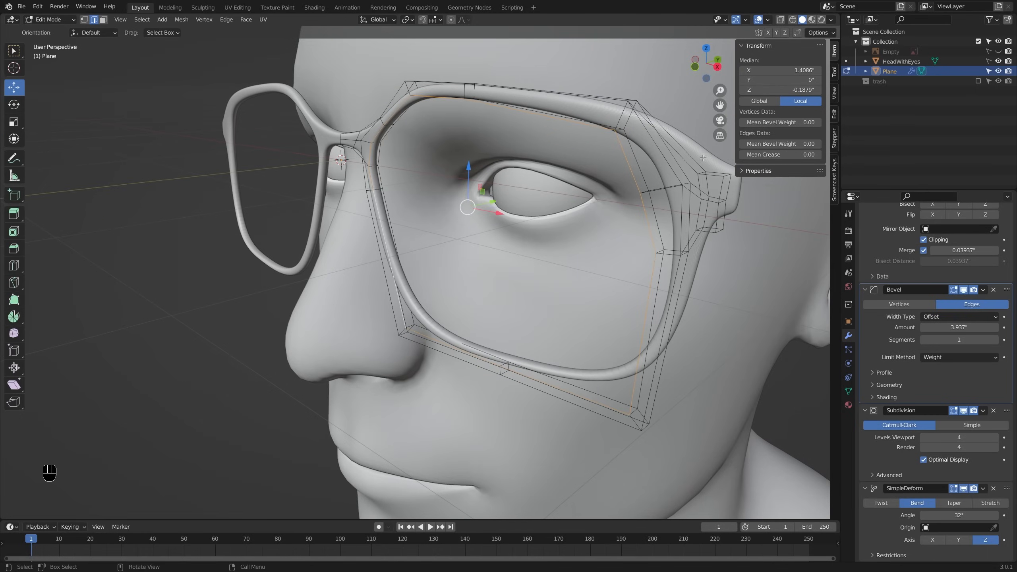
left_click_drag(781, 143, 817, 143)
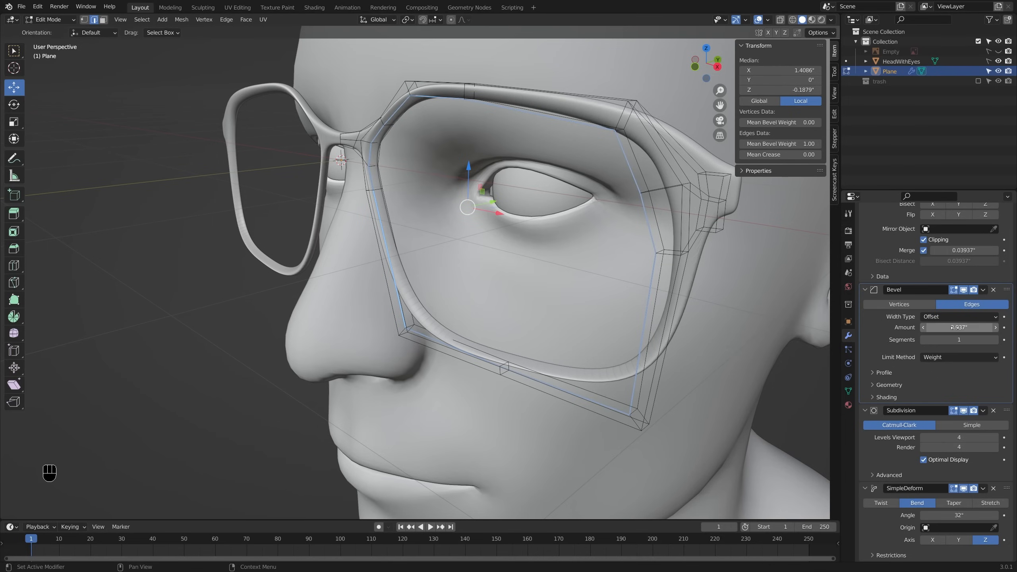
Step: Disable Clamp Overlap in the Bevel modifier's geometry settings
left_click_drag(955, 328, 955, 328)
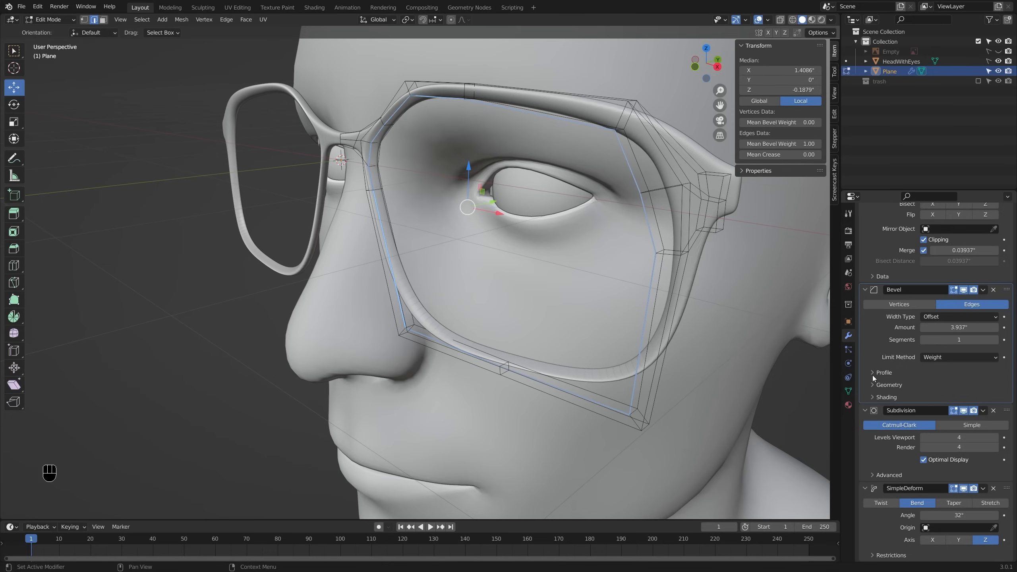
left_click(872, 386)
scroll(915, 389, "down", 3)
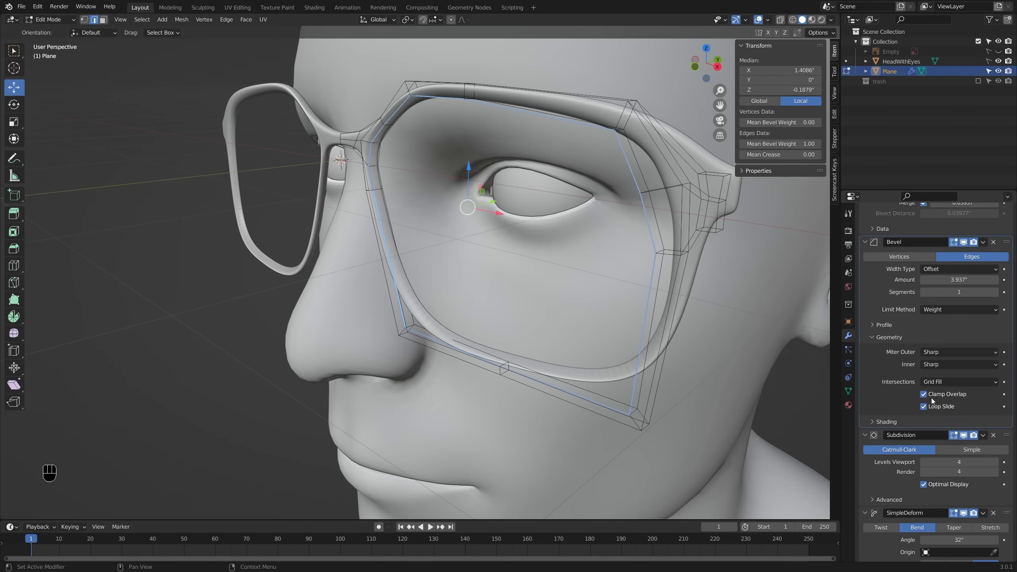
left_click(924, 395)
scroll(645, 325, "down", 6)
middle_click_drag(637, 305, 761, 308, "shift")
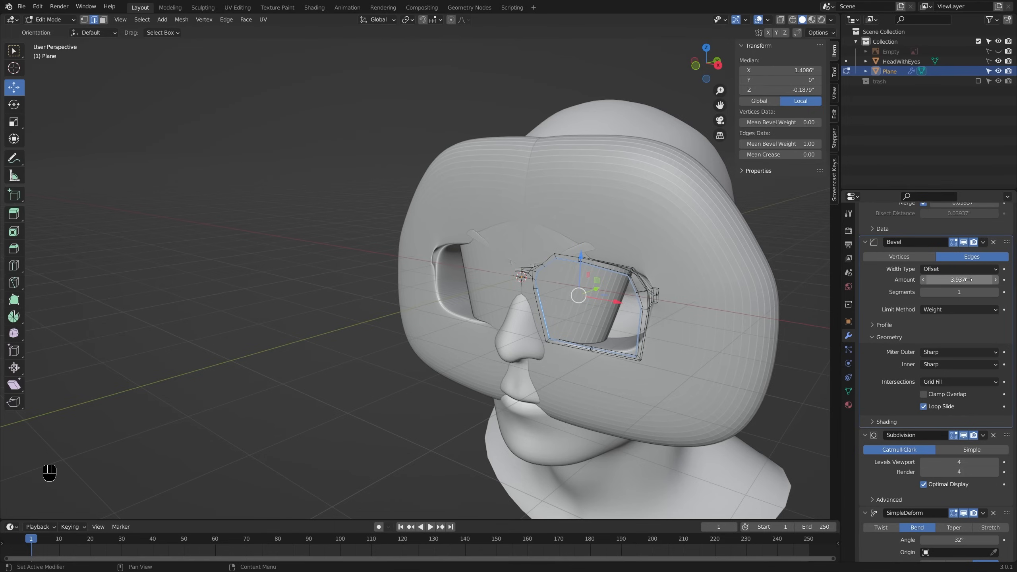
Step: Reduce the Bevel modifier's amount to 0.004308" and keep it at one segment
left_click_drag(974, 279, 950, 279, "shift")
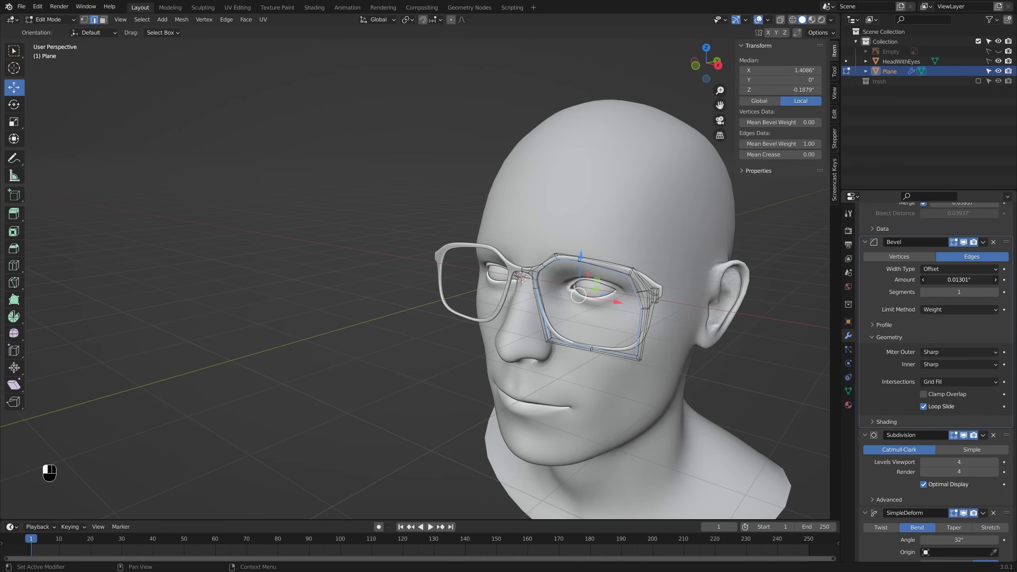
scroll(560, 354, "up", 6)
middle_click_drag(593, 359, 449, 337)
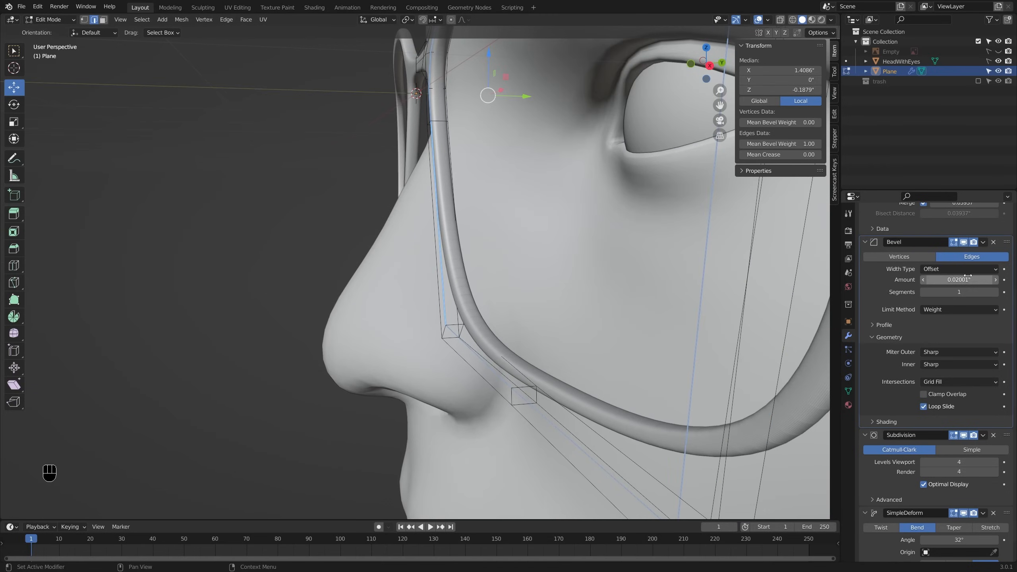
left_click_drag(959, 280, 948, 280, "shift")
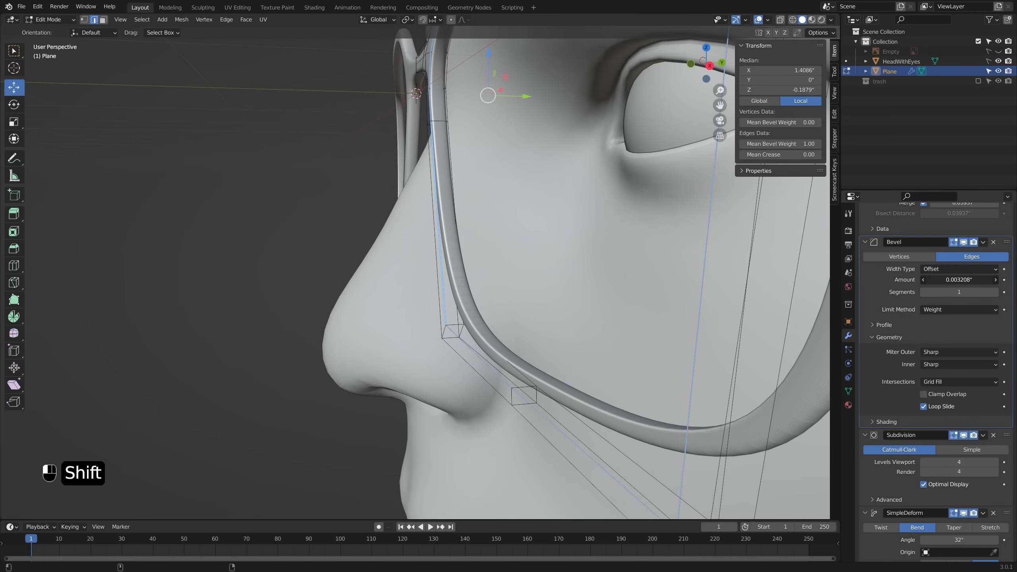
left_click_drag(969, 282, 973, 282, "shift")
left_click_drag(973, 279, 949, 280, "shift")
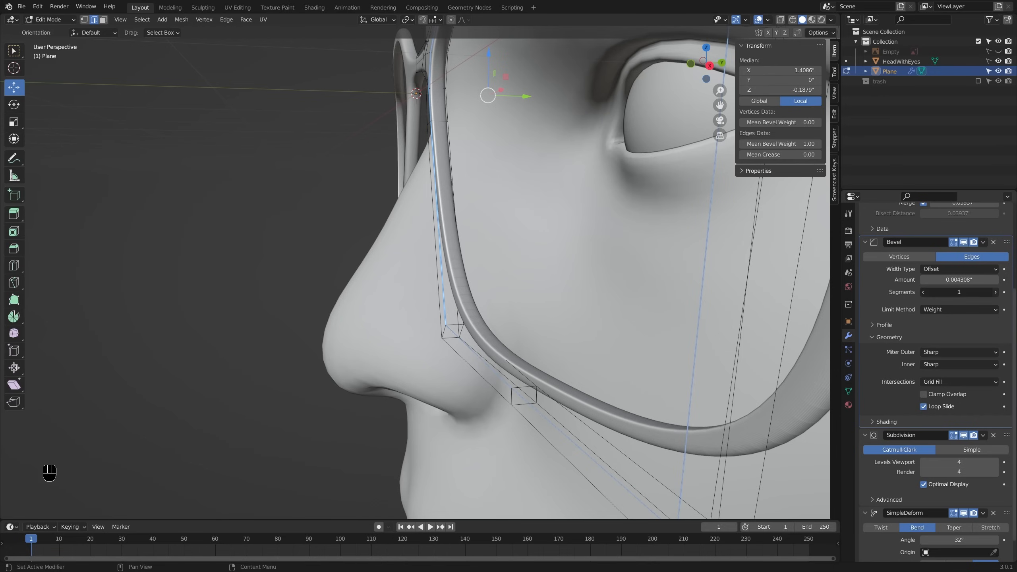
left_click(995, 292)
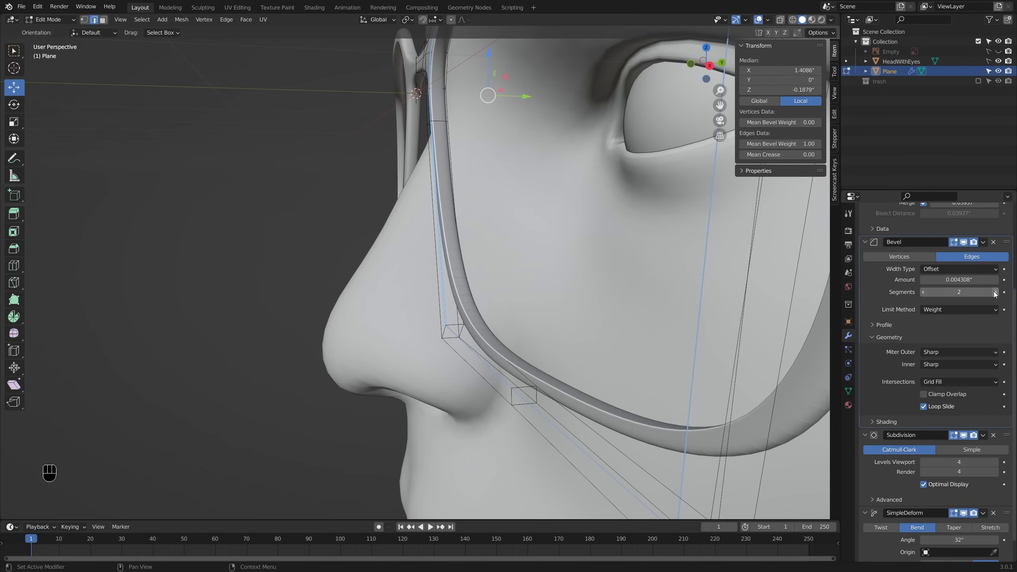
left_click(922, 292)
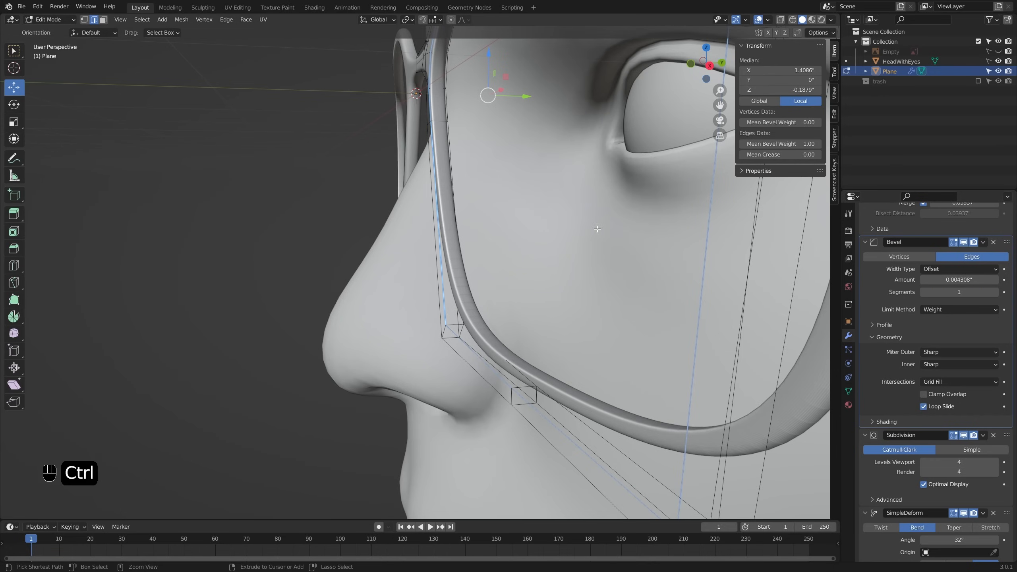
Step: Select the frame's outer front edge loop, including the hinge end and bridge, and set its mean edge bevel weight to 1.00
middle_click_drag(598, 229, 555, 190, "ctrl")
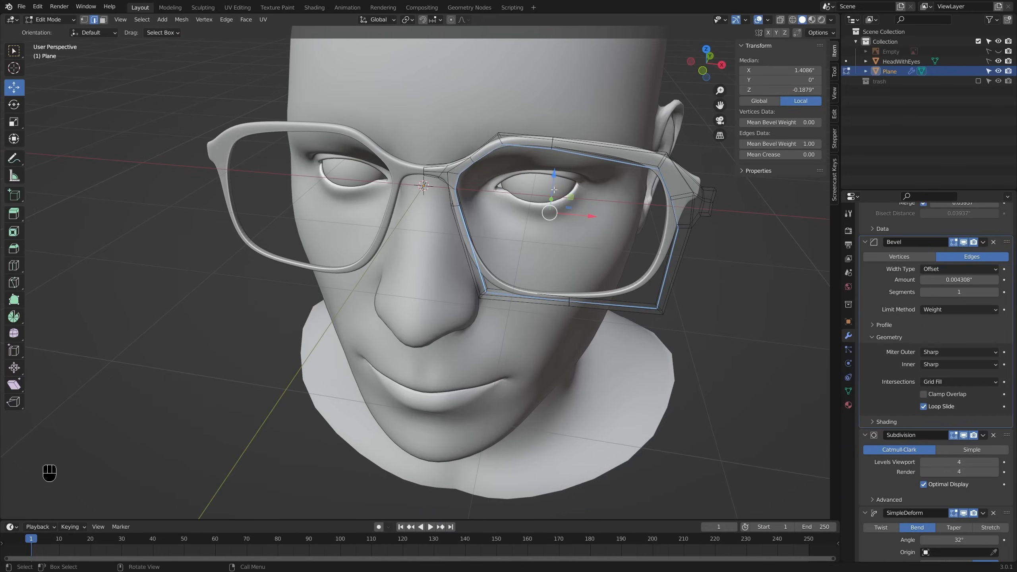
middle_click_drag(531, 144, 553, 164)
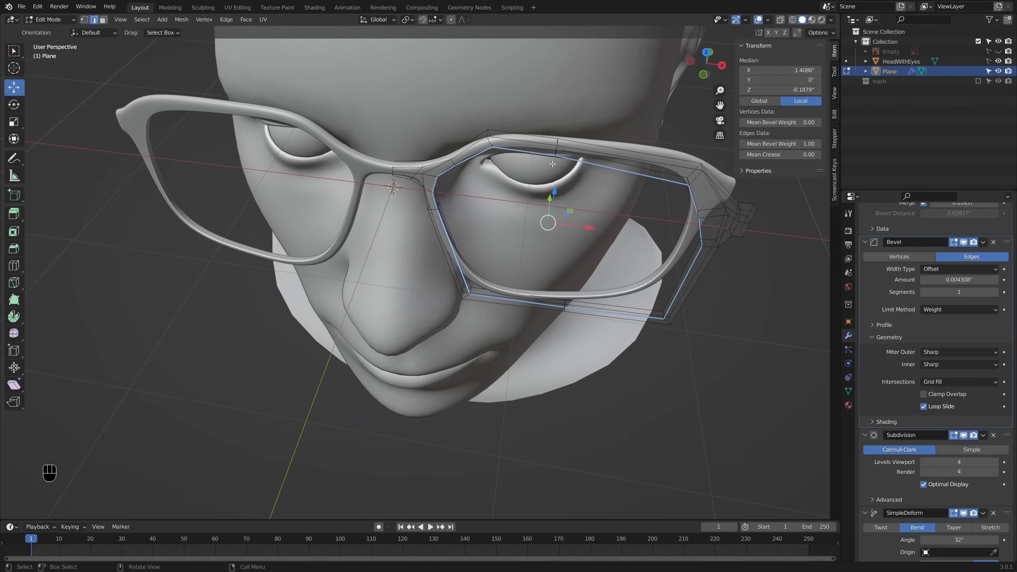
left_click(522, 141, "alt")
middle_click_drag(522, 141, 682, 232)
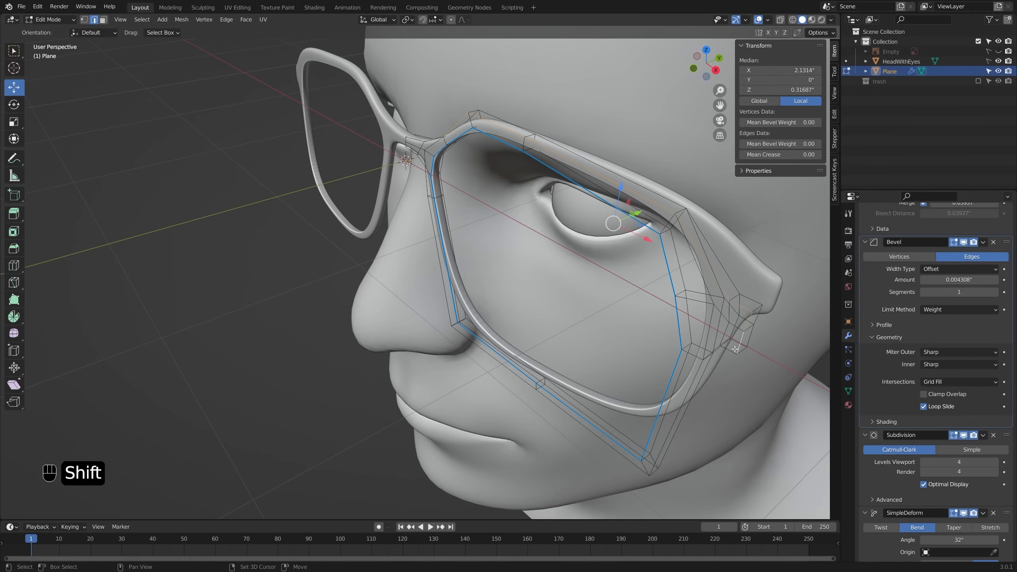
middle_click_drag(728, 349, 743, 332)
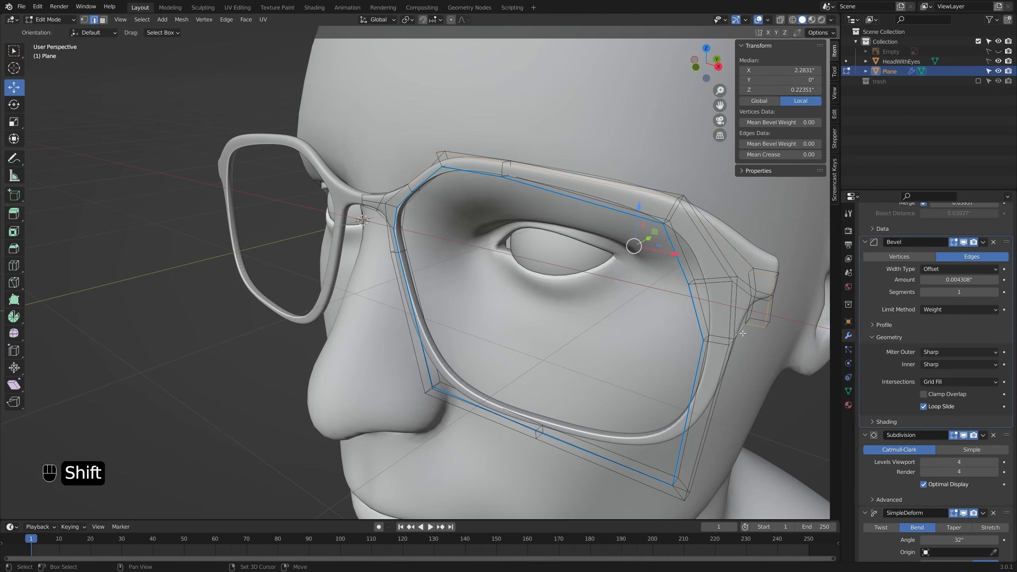
left_click(707, 427, "alt+shift")
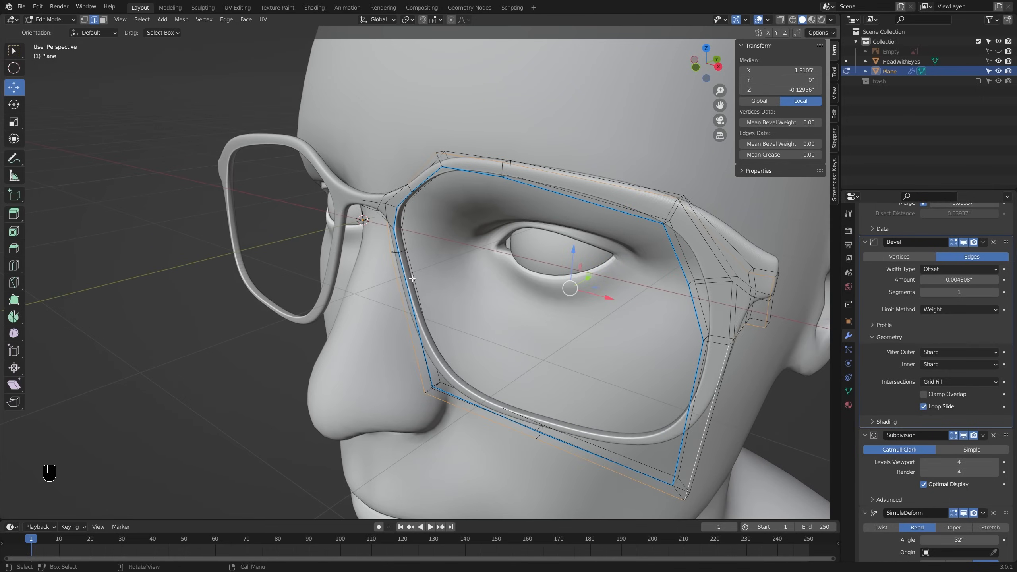
middle_click_drag(707, 427, 344, 261)
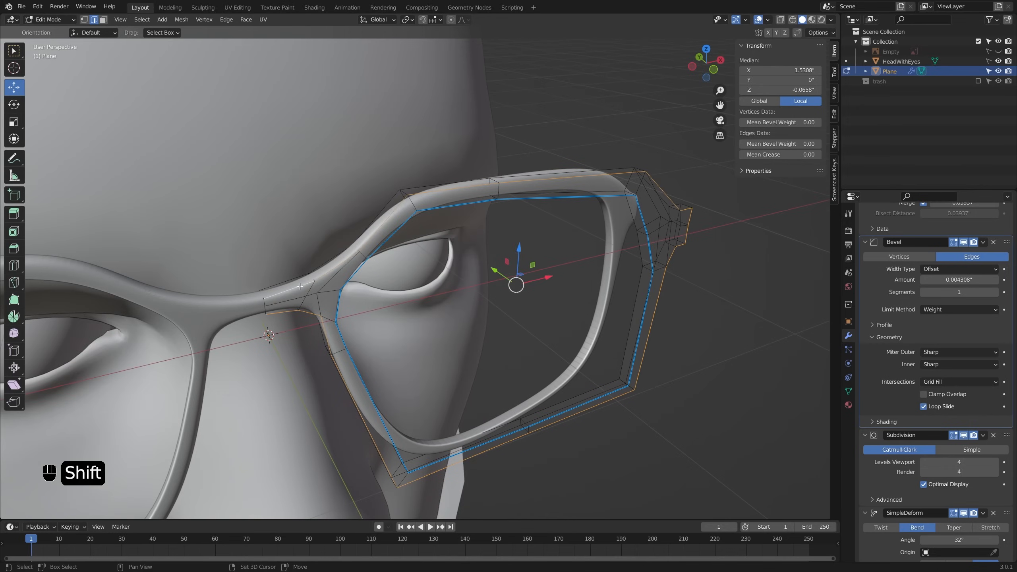
left_click_drag(763, 144, 797, 143)
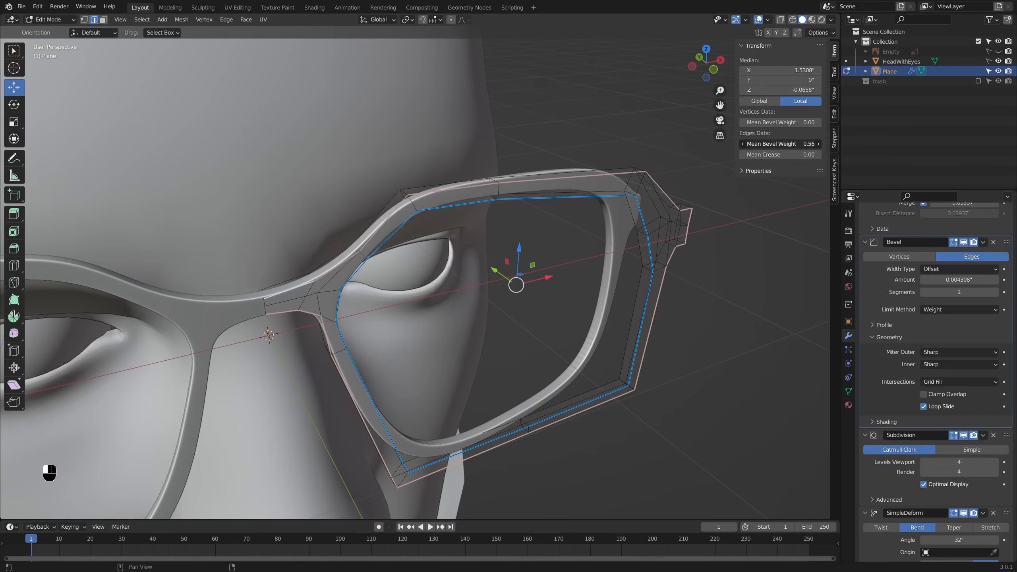
middle_click_drag(612, 233, 644, 253)
key("Tab")
key("Tab")
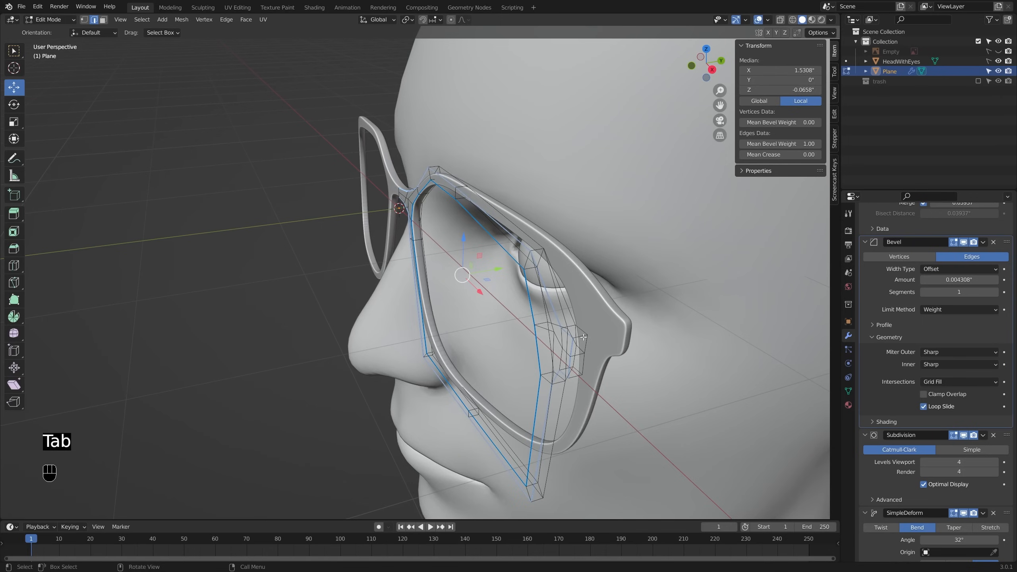
Step: Set the bevel weight of the edges at the frame's outer hinge end to 1.00
left_click(582, 338)
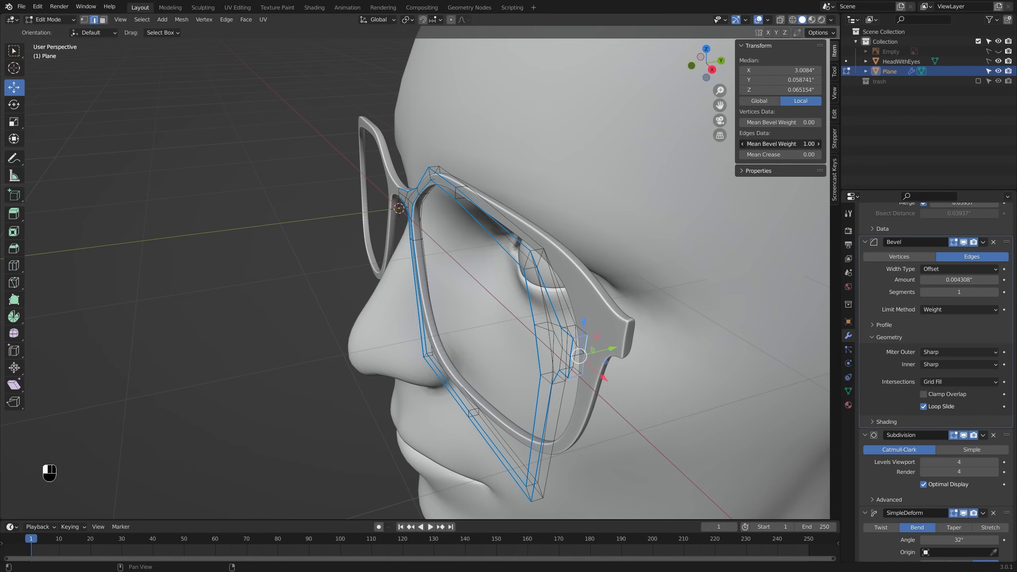
key("Tab")
middle_click_drag(638, 270, 392, 231)
Step: Slide the cross edges on the nose side of the lens rim down along the frame
key("Tab")
scroll(455, 236, "up", 7)
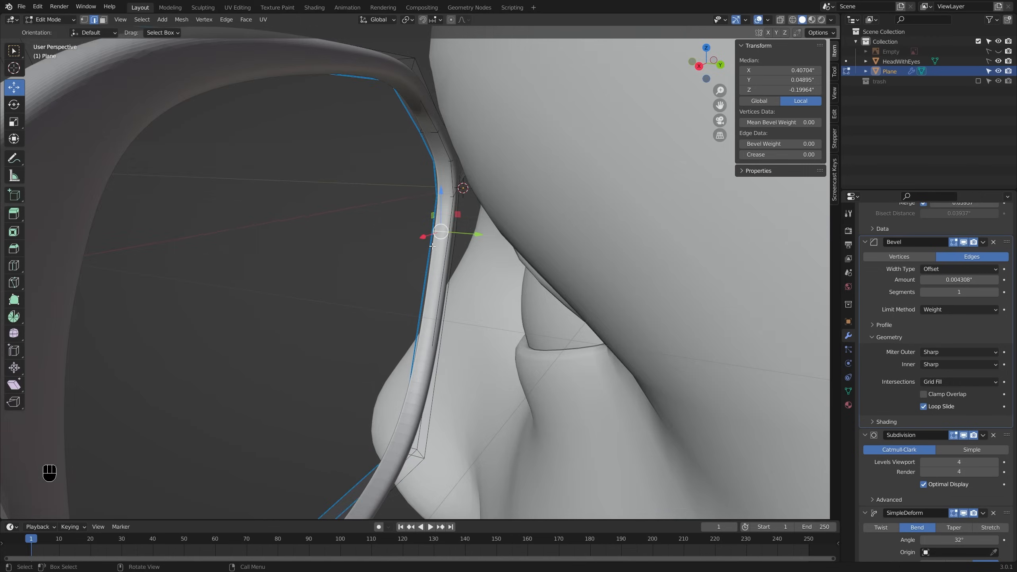
key("3")
middle_click_drag(463, 223, 507, 225)
key("1")
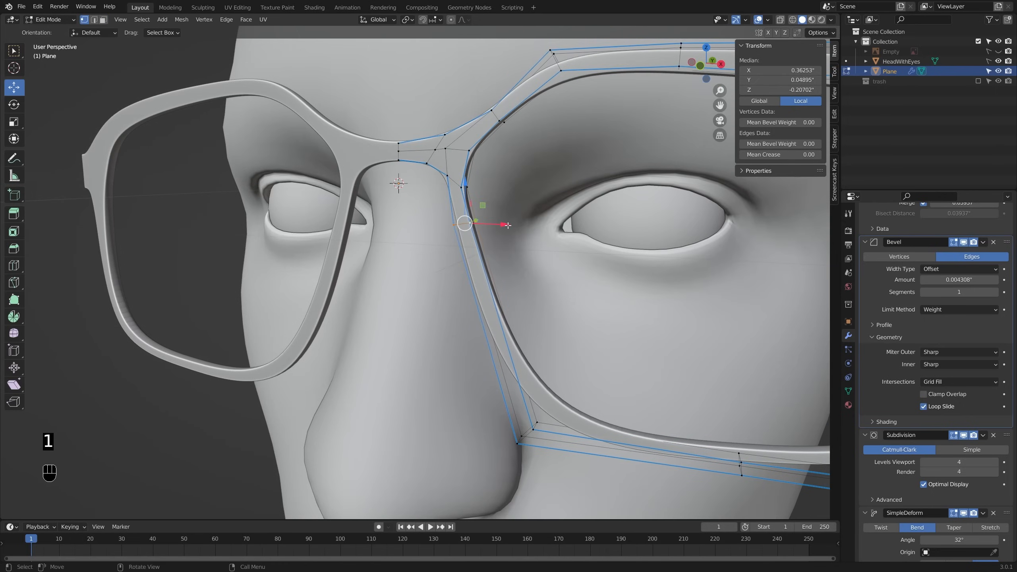
key("g")
key("g")
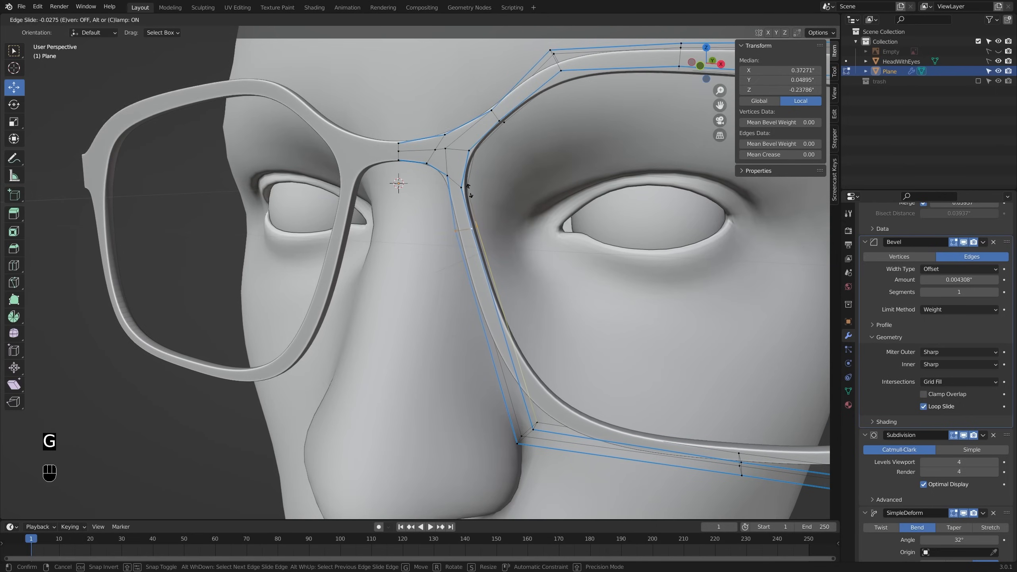
left_click(486, 230)
Step: Extrude the rear face on the rim's nose side backward along Y to a median Y of 0.35811" to form a nose pad
middle_click_drag(486, 230, 565, 263)
key("3")
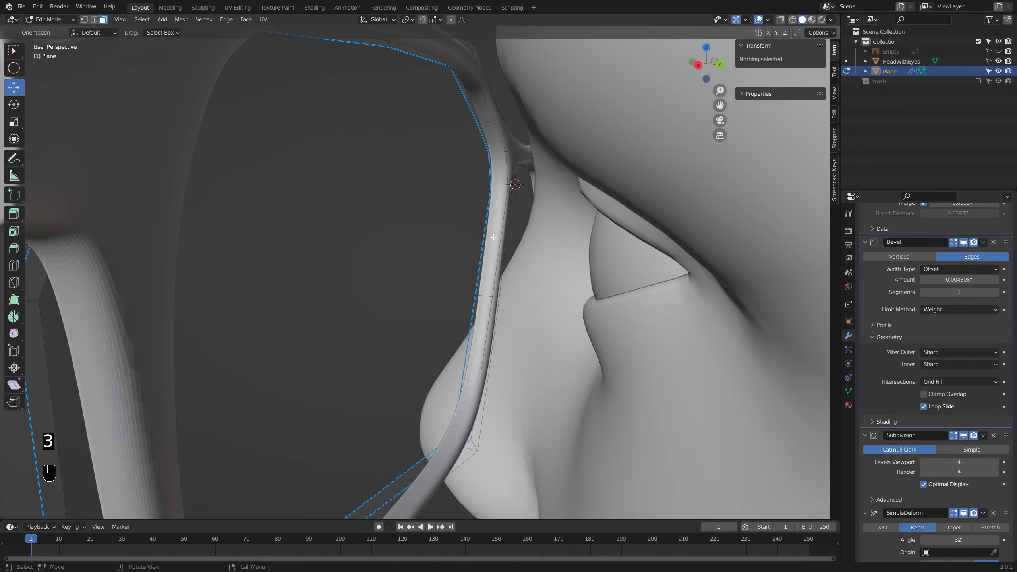
left_click(500, 257)
middle_click_drag(500, 258, 522, 272)
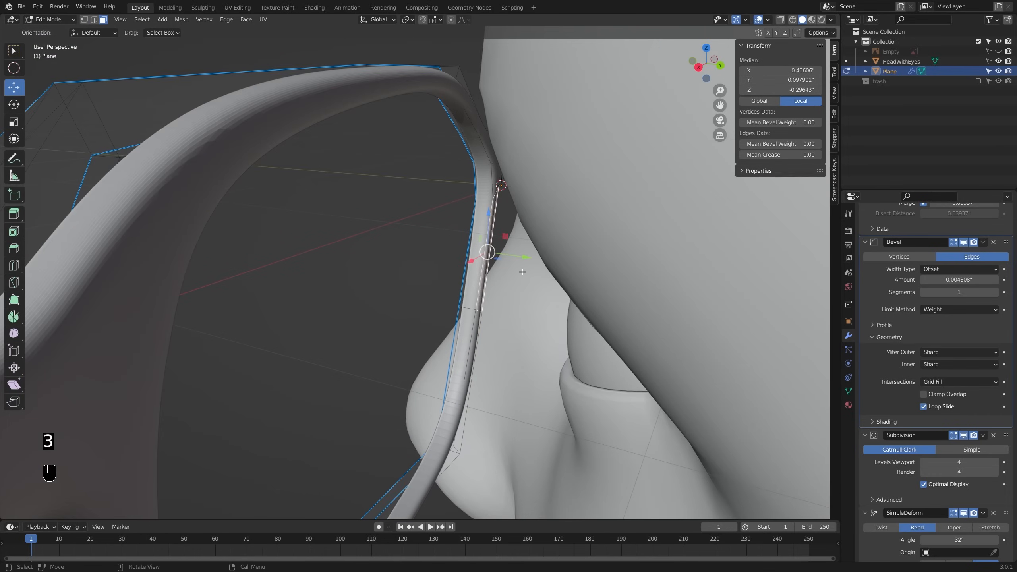
key("e")
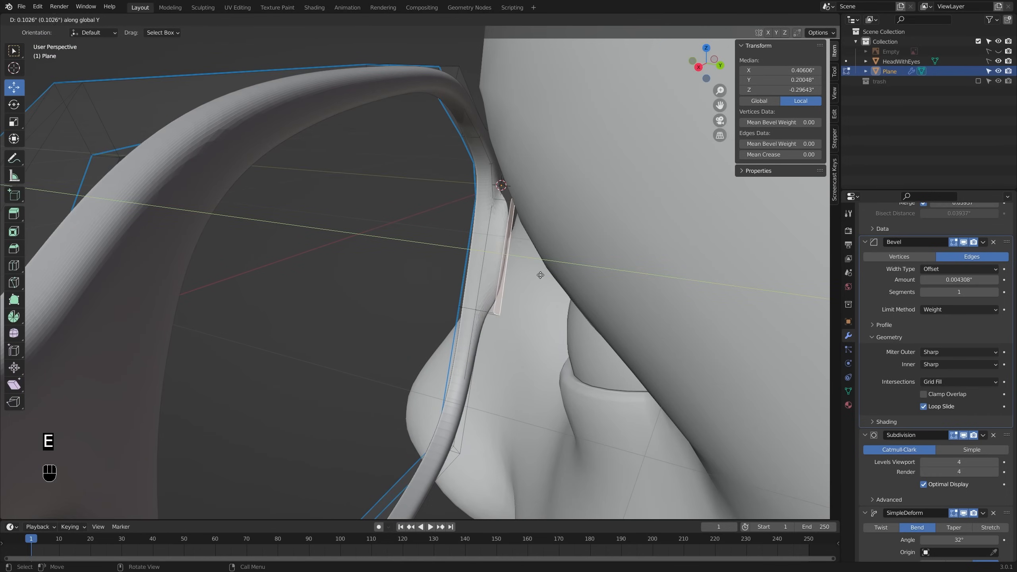
left_click(528, 270)
middle_click_drag(528, 270, 580, 267)
left_click_drag(579, 266, 584, 266)
middle_click_drag(585, 266, 560, 263)
left_click_drag(560, 262, 571, 263)
middle_click_drag(571, 262, 524, 272)
left_click_drag(579, 258, 571, 256)
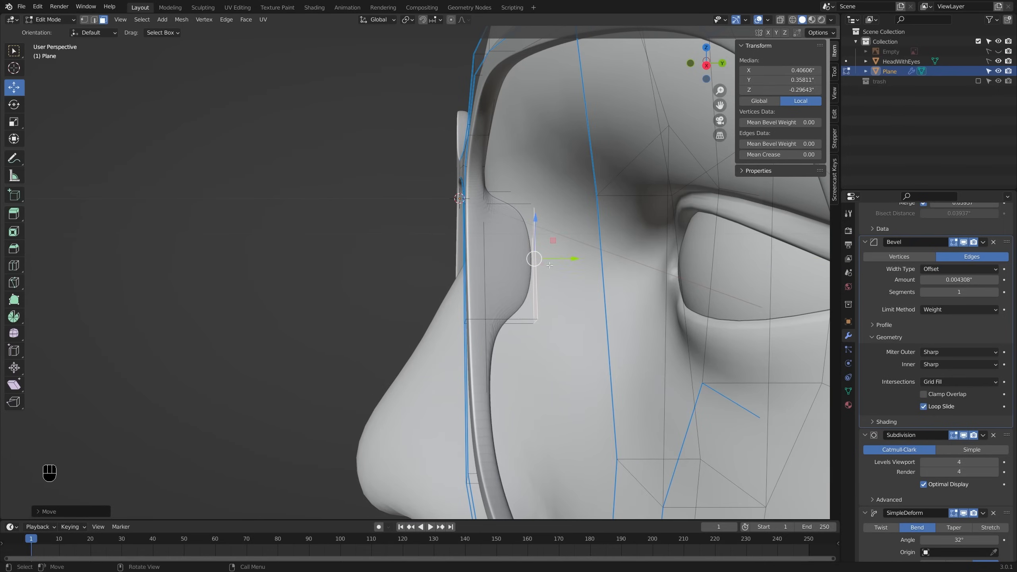
middle_click_drag(571, 256, 551, 266)
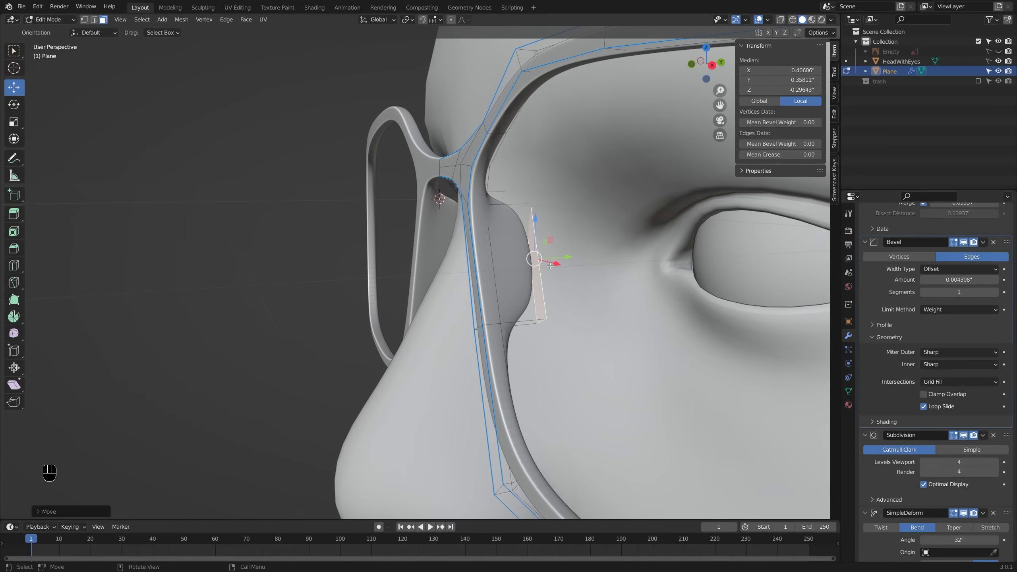
Step: Shift the nose pad's end face to Y 0.36905", then rotate it and move it toward the nose in front view
left_click_drag(566, 258, 569, 257)
middle_click_drag(569, 257, 580, 260)
left_click_drag(579, 259, 581, 259)
key("KP_1")
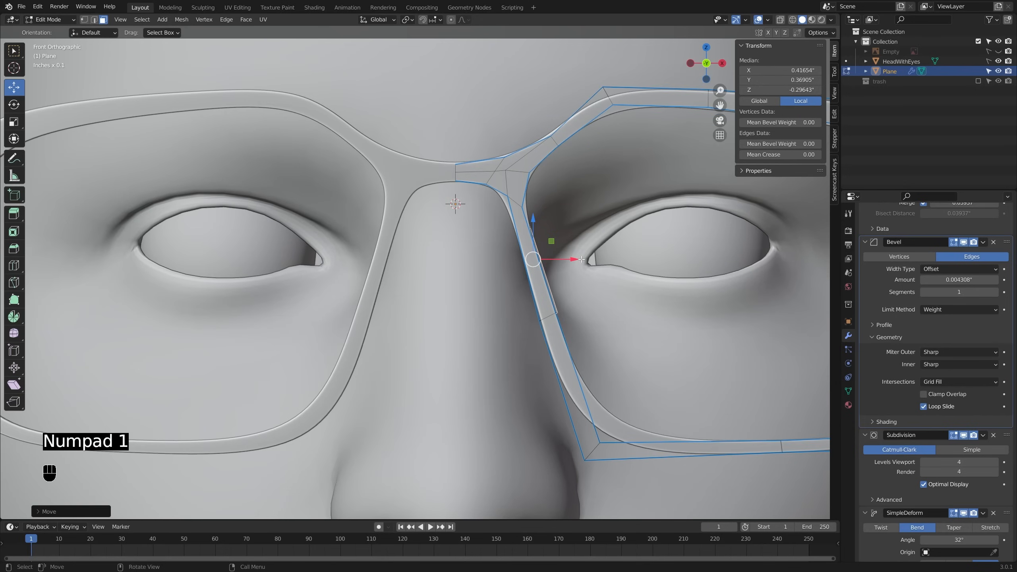
key("r")
left_click(579, 263)
key("g")
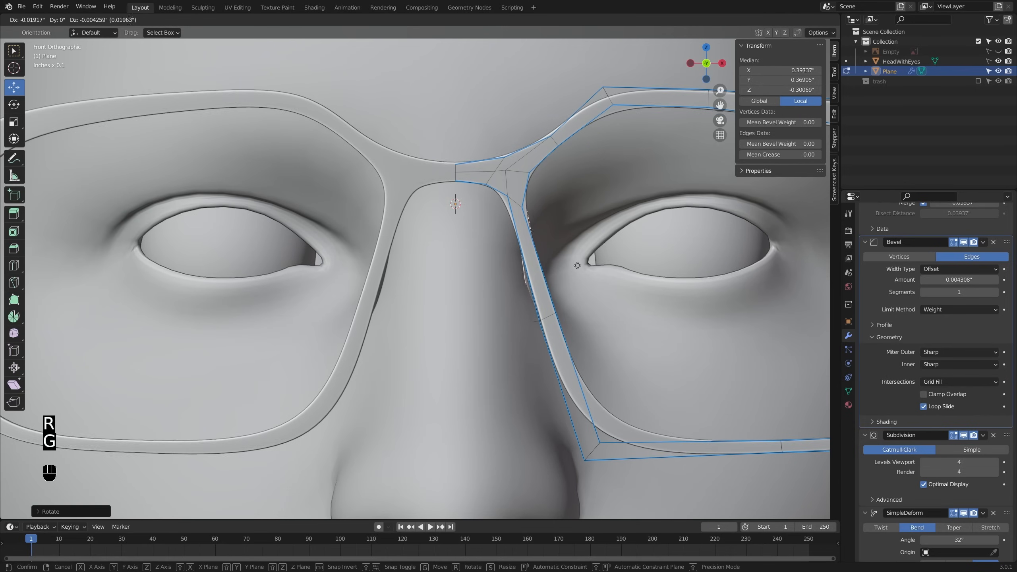
left_click(576, 266)
middle_click_drag(577, 266, 449, 275)
key("Tab")
middle_click_drag(597, 285, 389, 348)
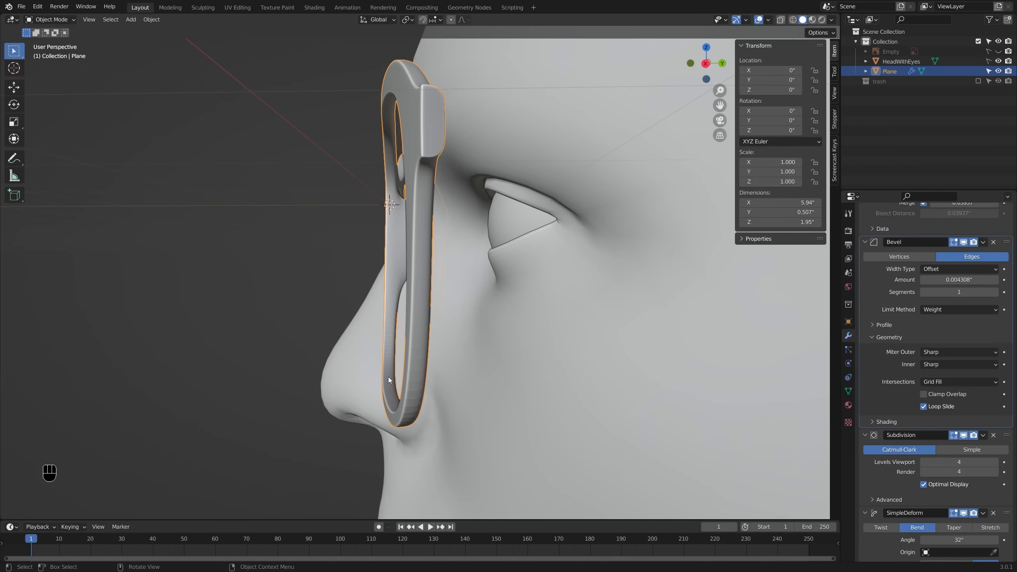
middle_click_drag(452, 395, 474, 341)
key("KP_1")
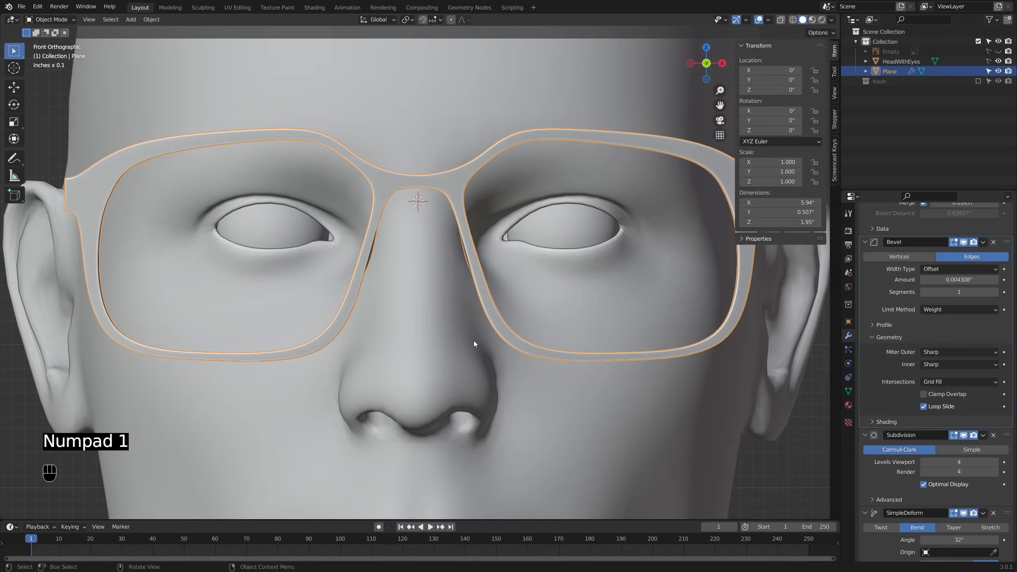
Step: In right side view, select all of the frame's bottom vertices and move them back along Y to a median Y of 0.27873"
key("KP_3")
middle_click_drag(474, 342, 449, 347, "shift")
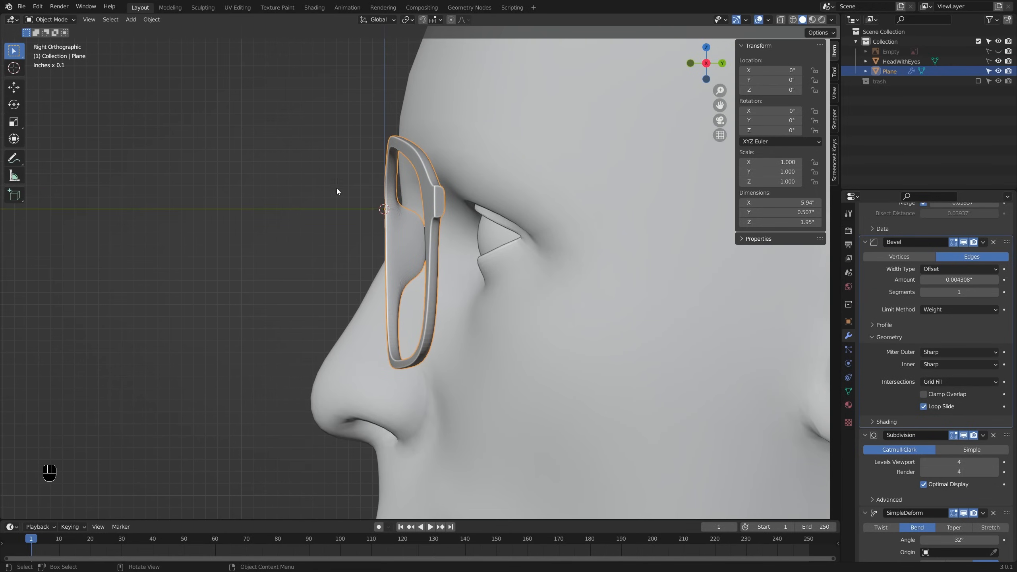
key("r")
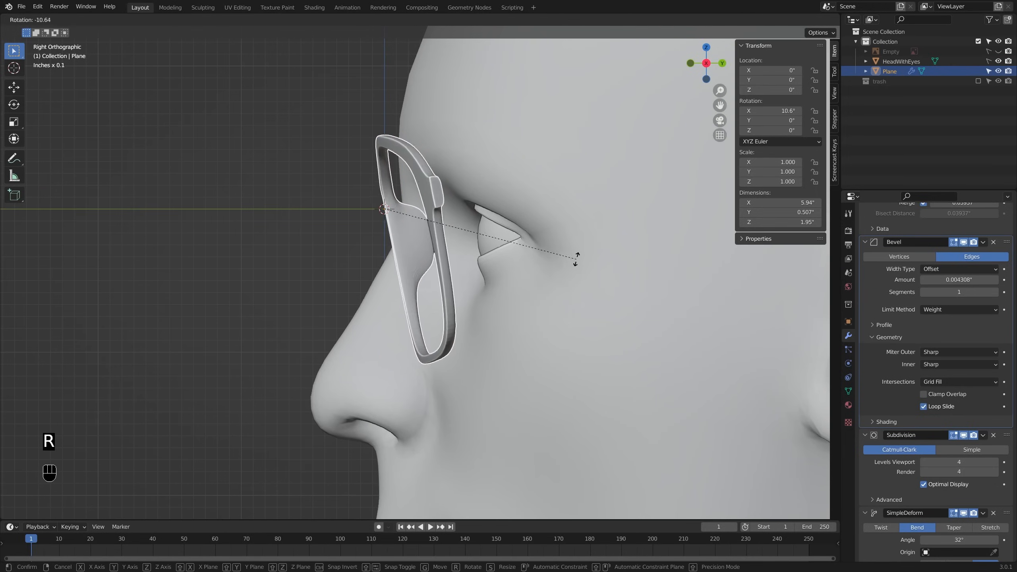
right_click(560, 291)
scroll(990, 354, "down", 2)
key("Tab")
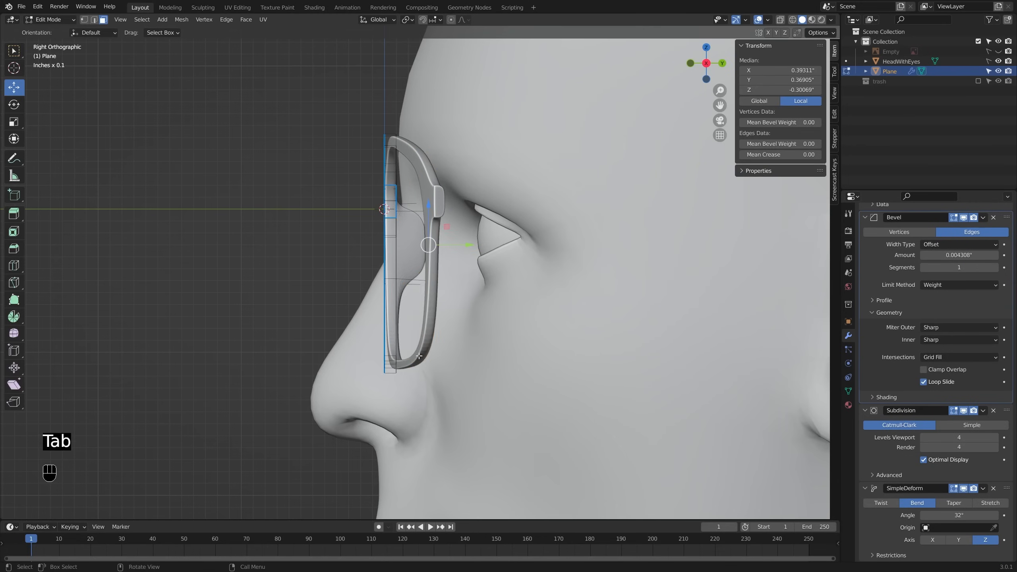
key("alt+z")
key("1")
key("alt+a")
key("c")
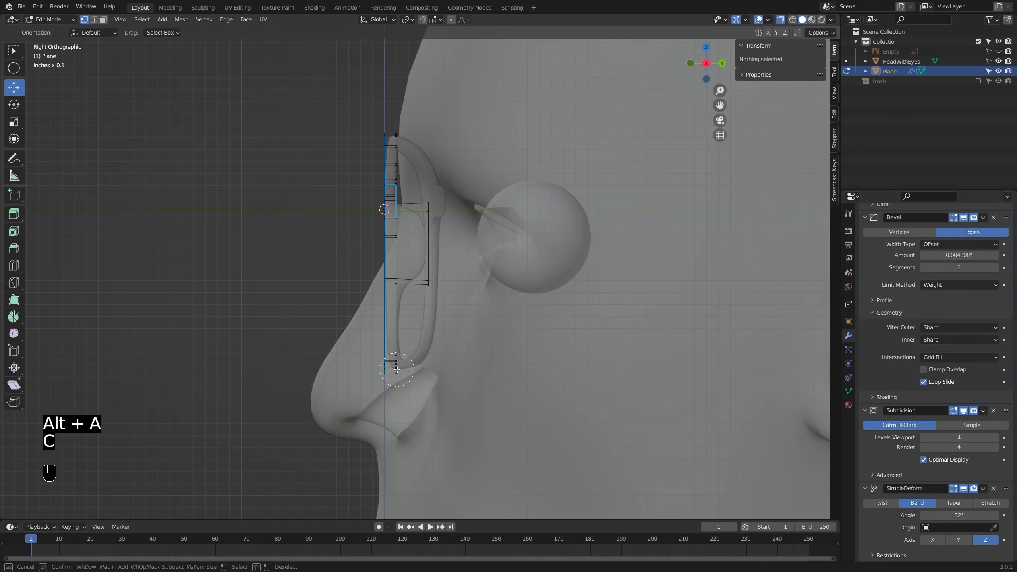
left_click(397, 370)
right_click(400, 367)
key("alt+z")
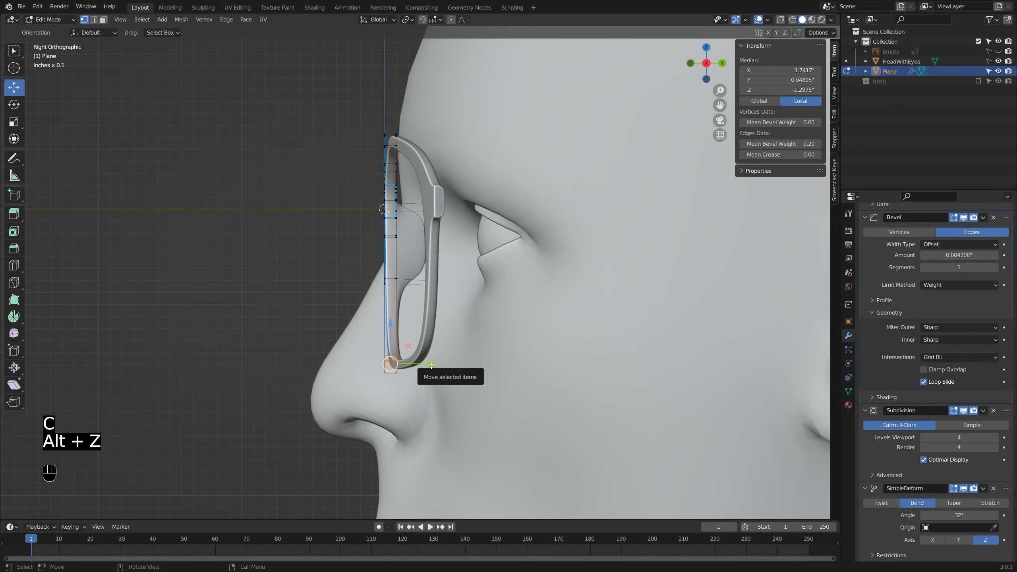
left_click_drag(431, 366, 460, 366)
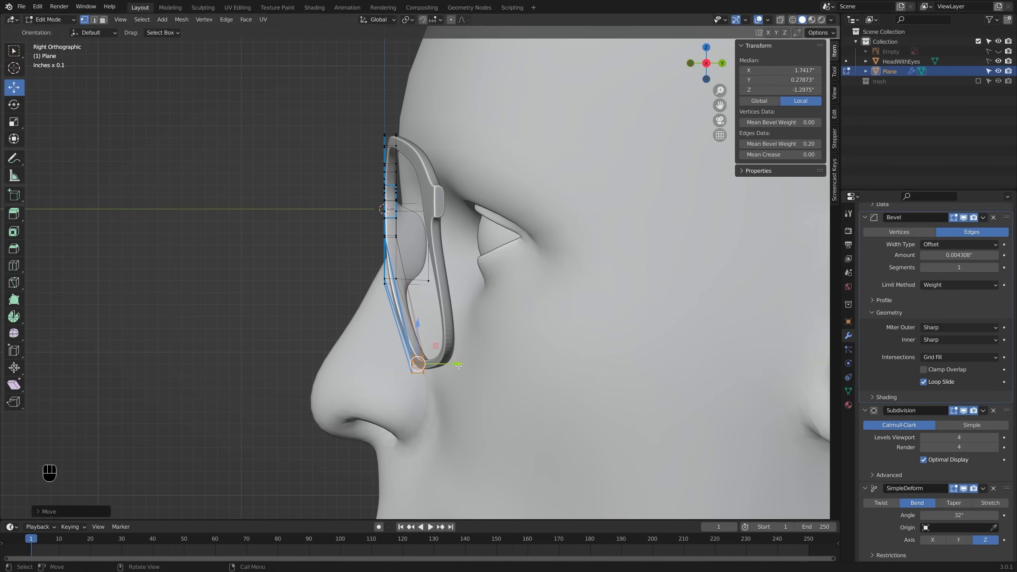
Step: Select the frame vertices level with the nose pad's lower end, move them back about 0.05" along Y, and return to Object Mode
key("alt+z")
key("alt+a")
key("c")
left_click(391, 281)
right_click(393, 281)
key("alt+z")
left_click_drag(434, 283, 437, 283)
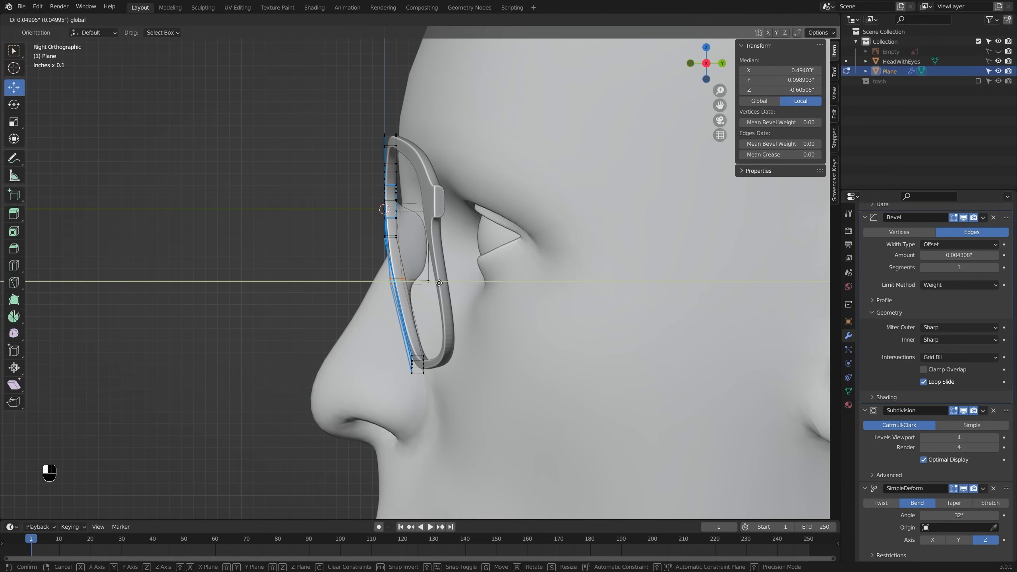
left_click_drag(439, 282, 439, 283)
key("Tab")
middle_click_drag(440, 283, 550, 289, "ctrl")
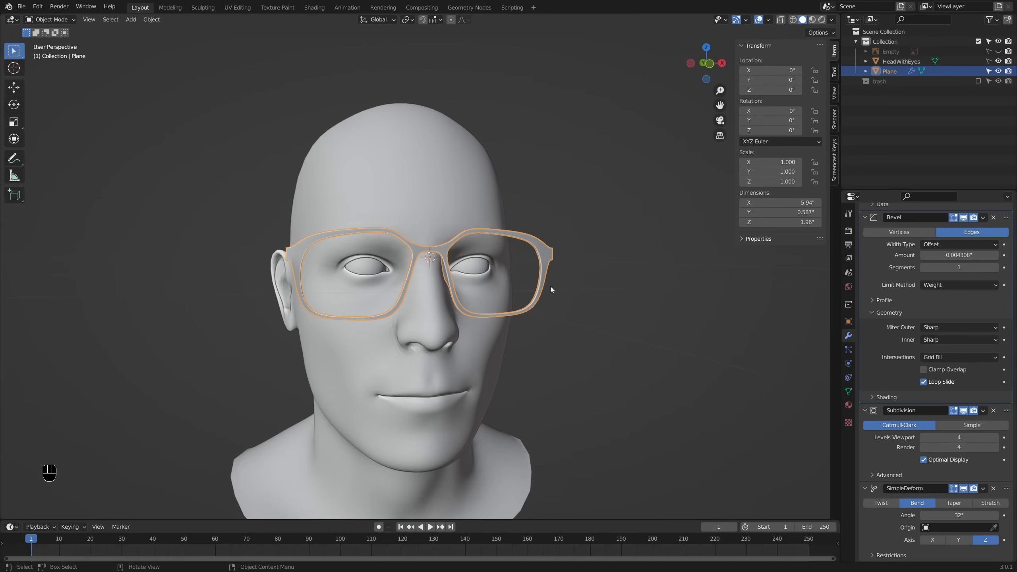
Step: Show the reference image and, in front view, move the rim's lower nose-side corner vertices about 0.08" outward and 0.04" up
left_click(999, 51)
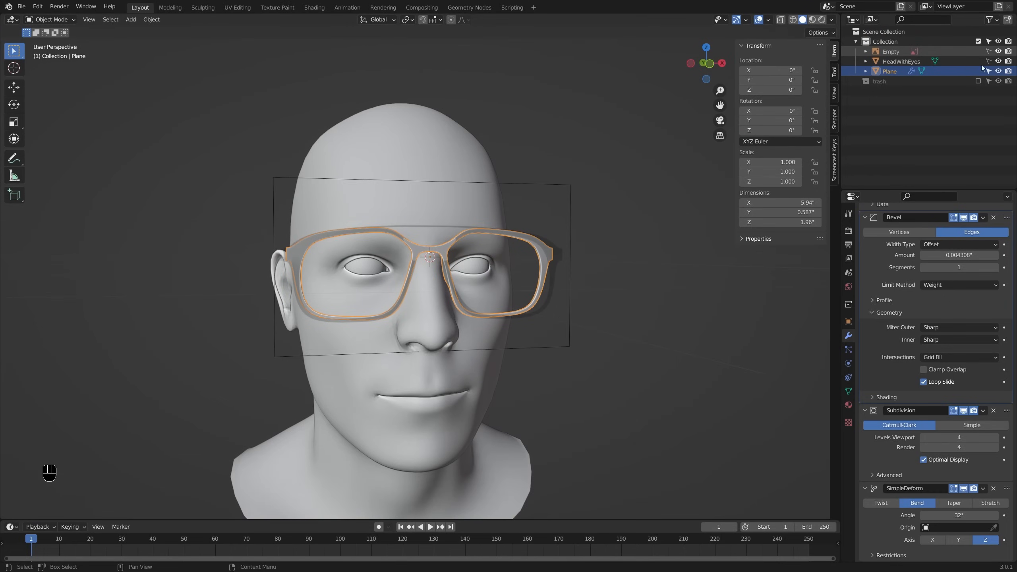
key("KP_1")
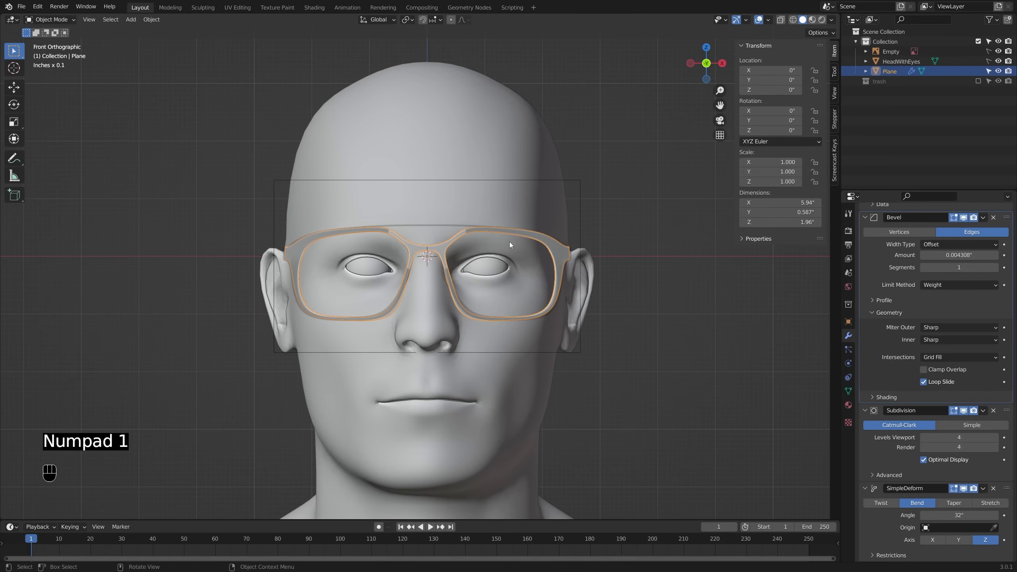
scroll(445, 318, "up", 5)
key("Tab")
key("alt+z")
key("alt+z")
key("alt+z")
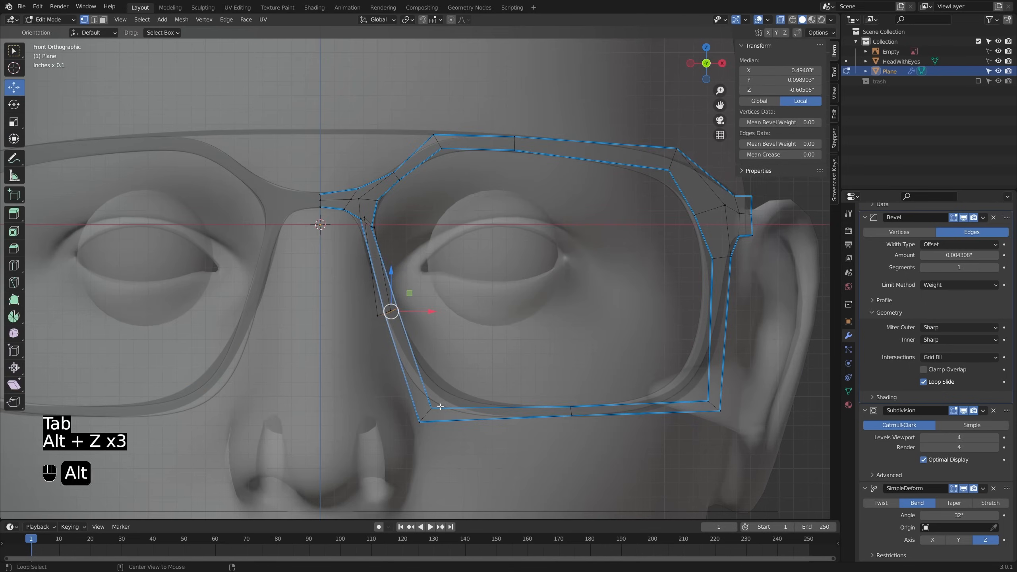
key("alt+a")
key("c")
left_click(425, 415)
key("alt+z")
key("g")
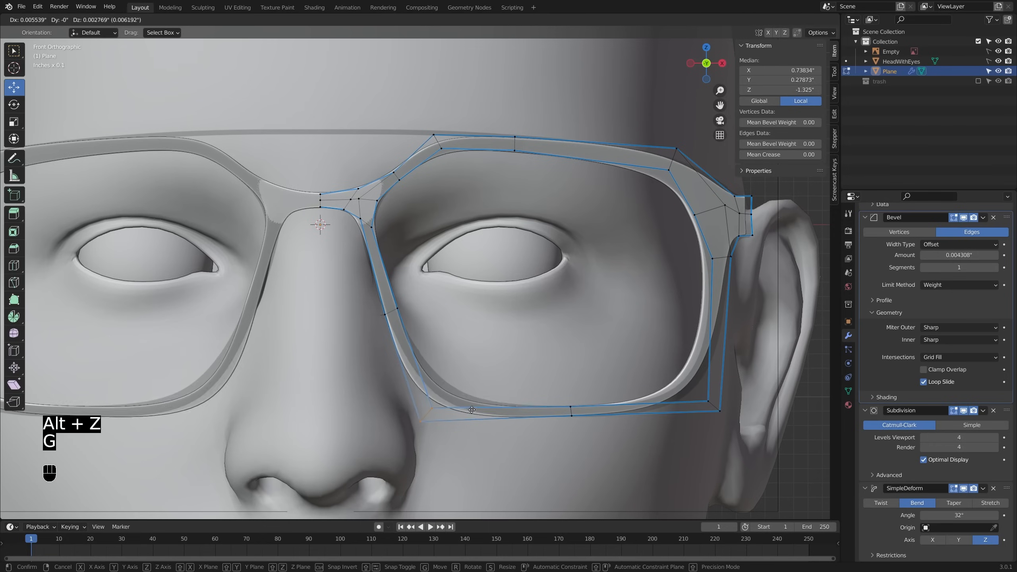
key("shift")
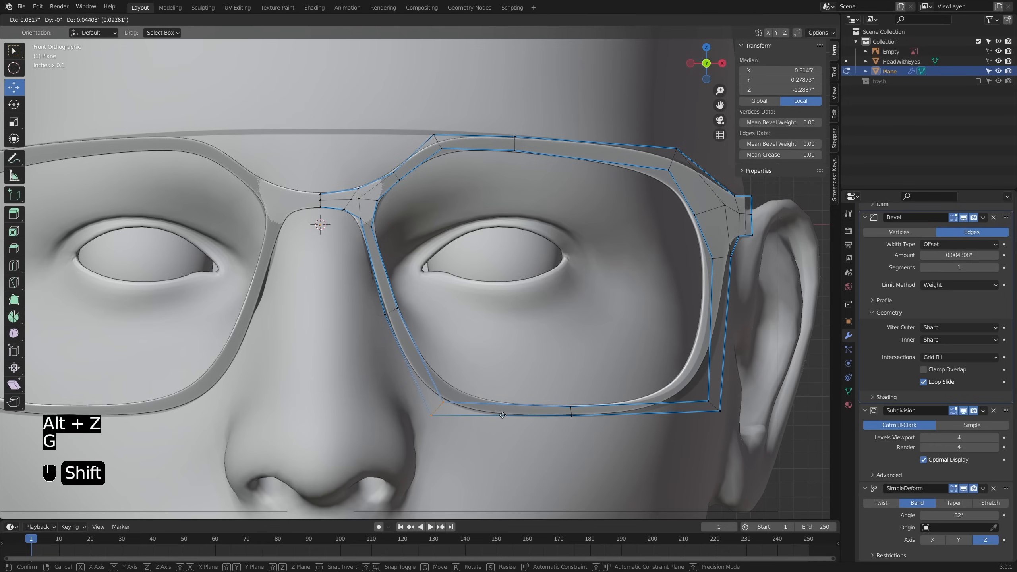
left_click(503, 416)
Step: Move the rim's lower temple-side corner vertices to a median X of 2.8015" and Z of -1.304", then return to Object Mode
left_click(720, 411)
key("alt+z")
key("g")
key("shift")
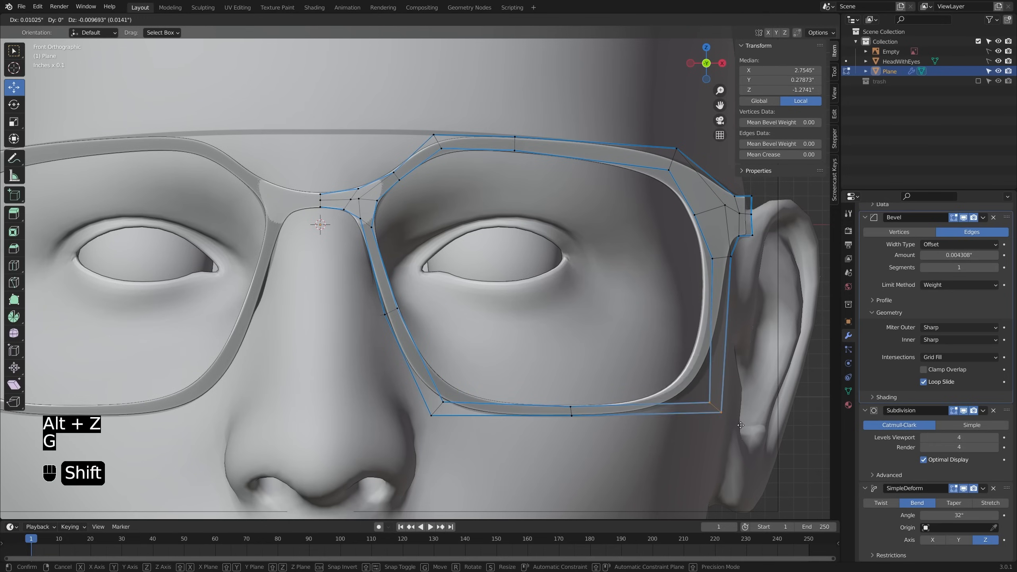
left_click(803, 467)
key("Tab")
scroll(573, 261, "down", 3)
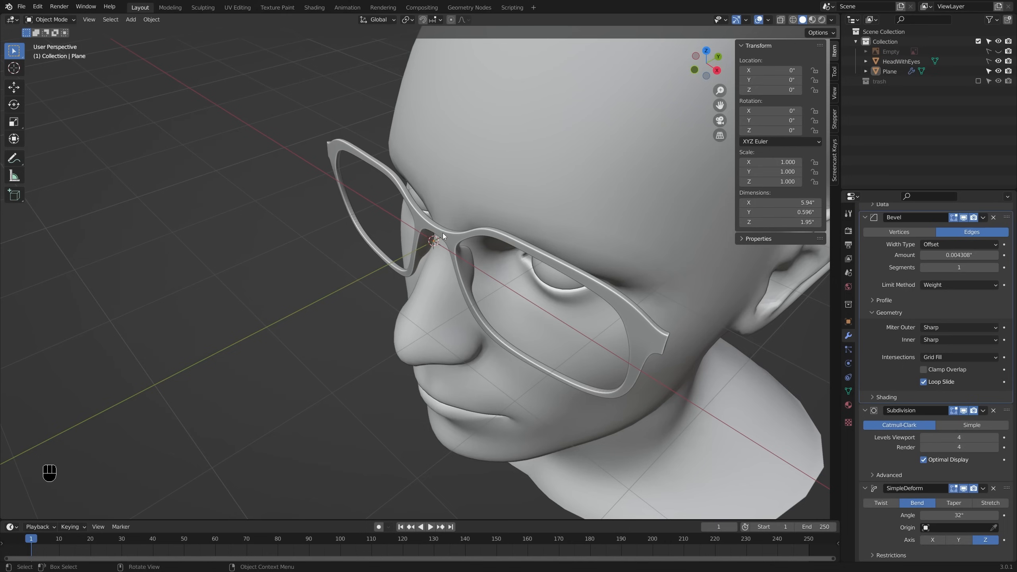
Step: Select the frame's vertices at the centre of the bridge, move them slightly forward along Y, and return to Object Mode
left_click(443, 233)
key("Tab")
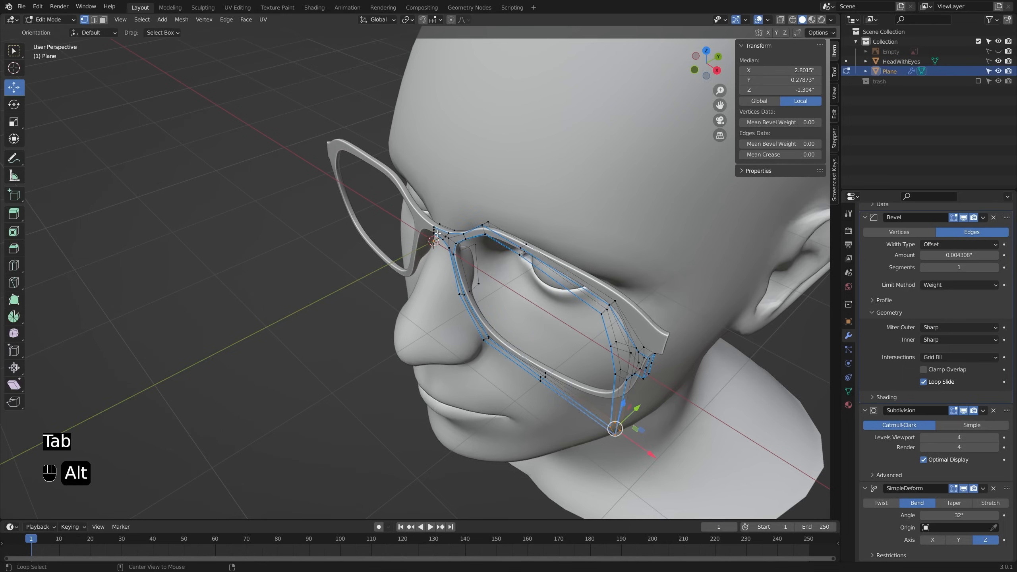
key("alt+z")
scroll(438, 233, "up", 3)
key("alt+a")
key("c")
left_click(429, 219)
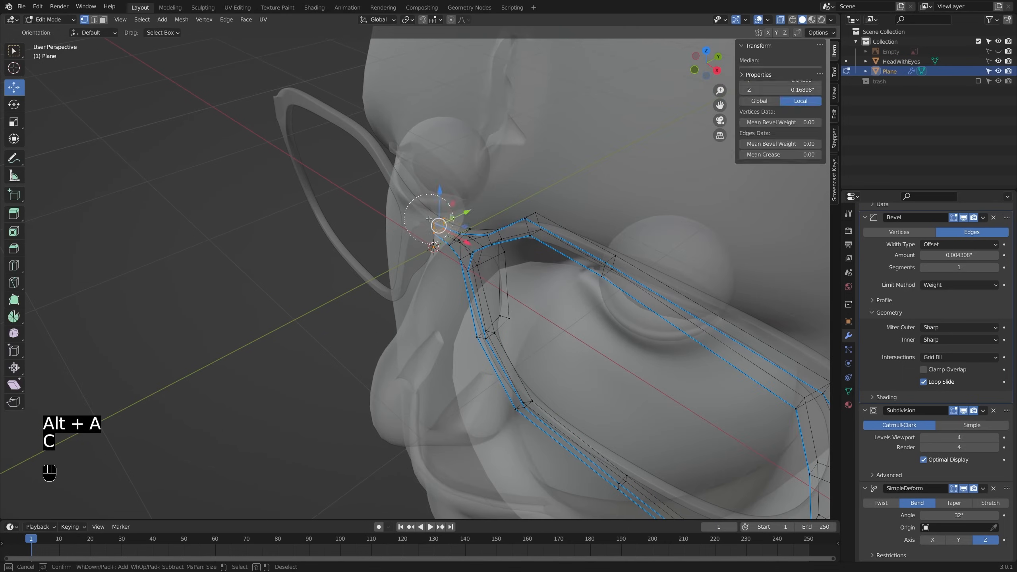
right_click(429, 219)
key("alt+z")
left_click_drag(472, 212, 460, 217)
middle_click_drag(467, 233, 515, 239)
key("Tab")
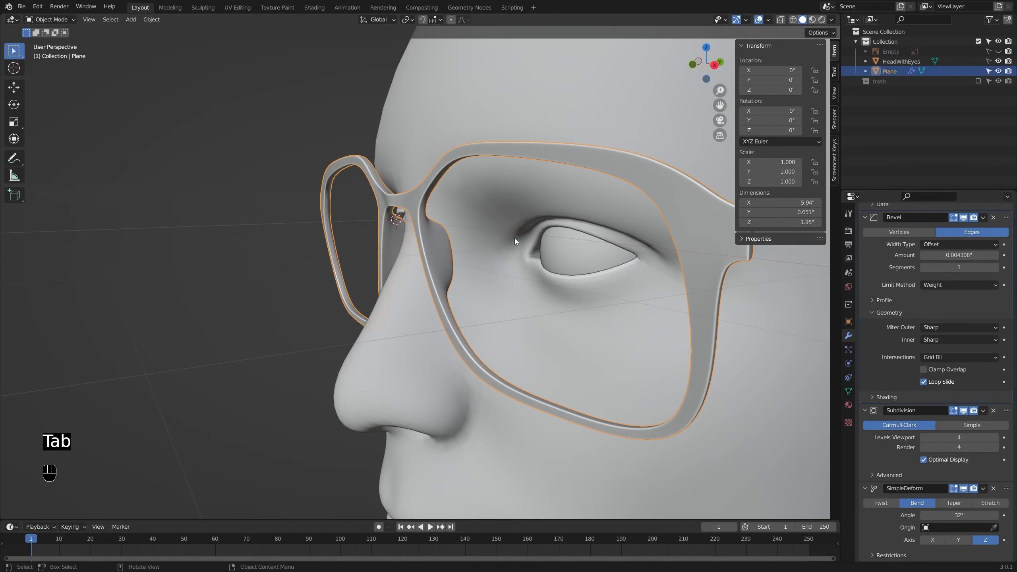
Step: Set the frame's Bevel modifier amount to 0.01561"
scroll(940, 278, "up", 2)
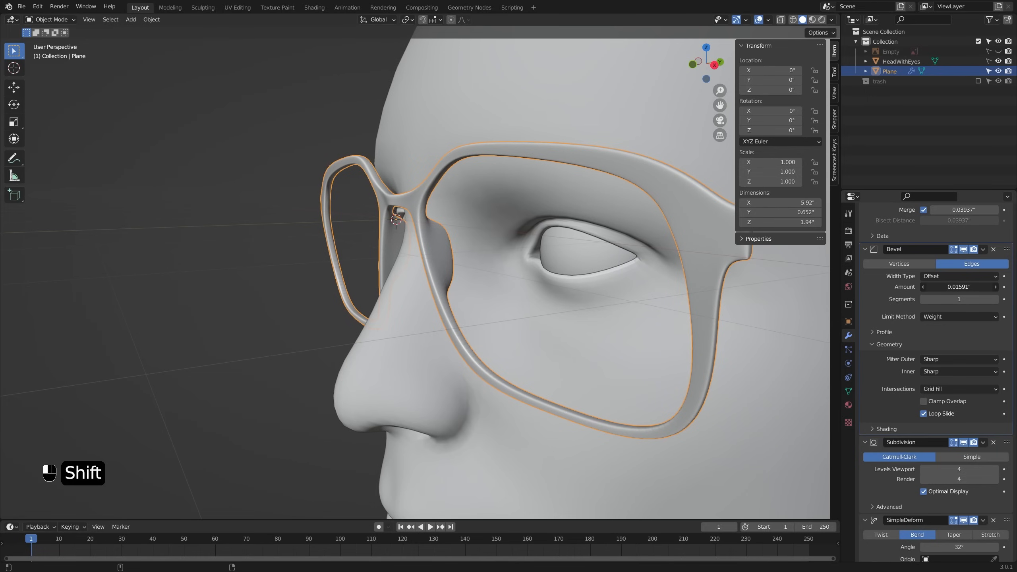
middle_click_drag(557, 282, 564, 318, "ctrl")
middle_click_drag(564, 317, 605, 313)
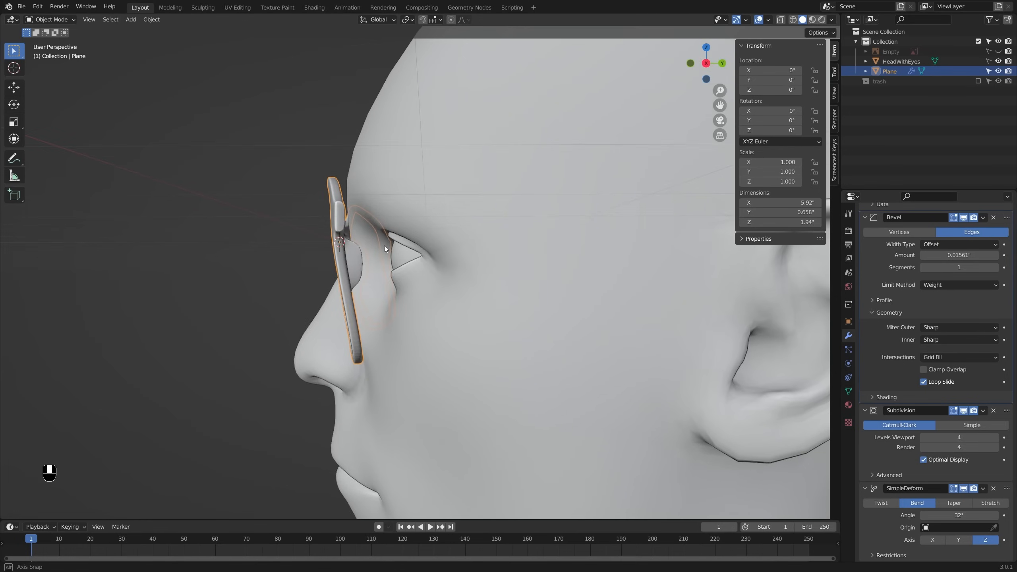
Step: Examine how the frame sits on the head from several distances and angles
scroll(385, 245, "down", 4)
middle_click_drag(384, 246, 430, 265)
scroll(431, 265, "down", 4)
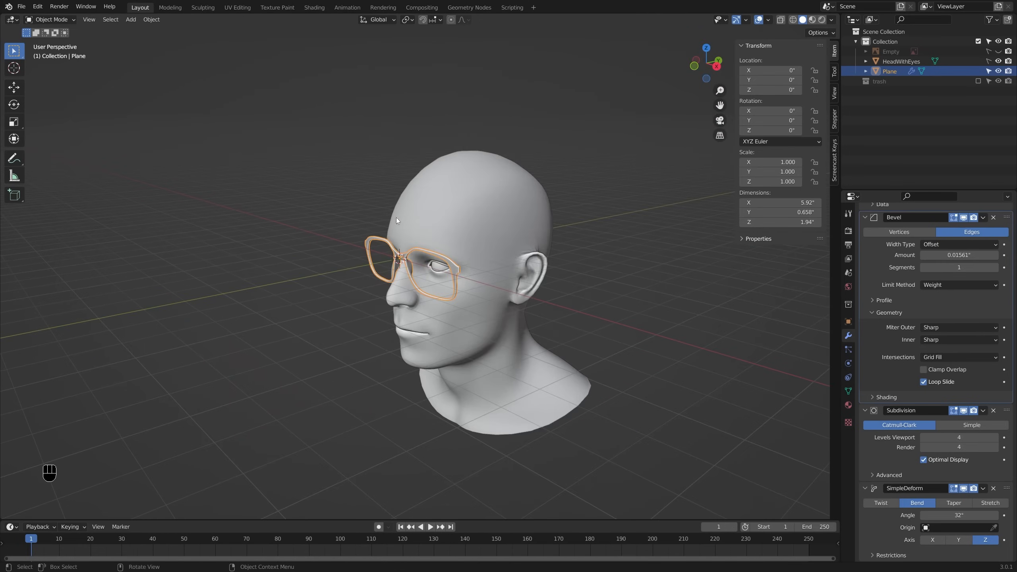
scroll(396, 220, "down", 1)
middle_click_drag(396, 220, 461, 245)
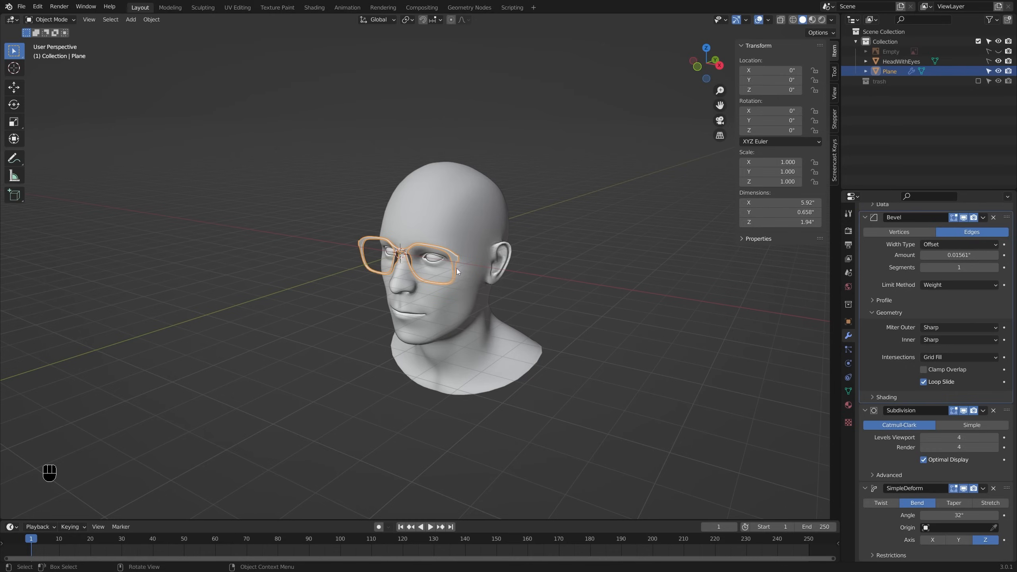
middle_click_drag(411, 265, 420, 188)
scroll(410, 223, "up", 2)
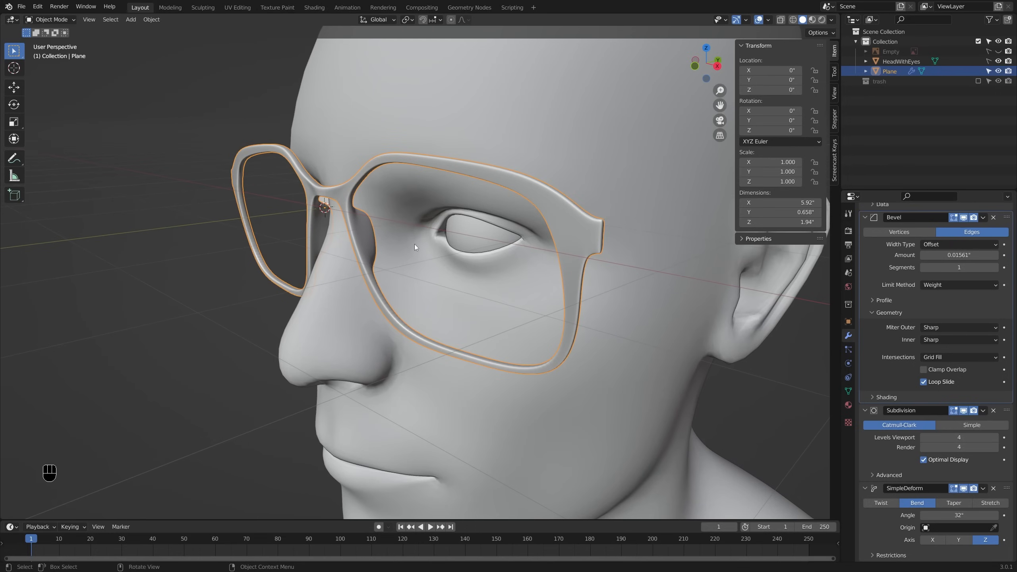
Step: Duplicate the frame object in place and rename the copy "lenses"
key("shift+d")
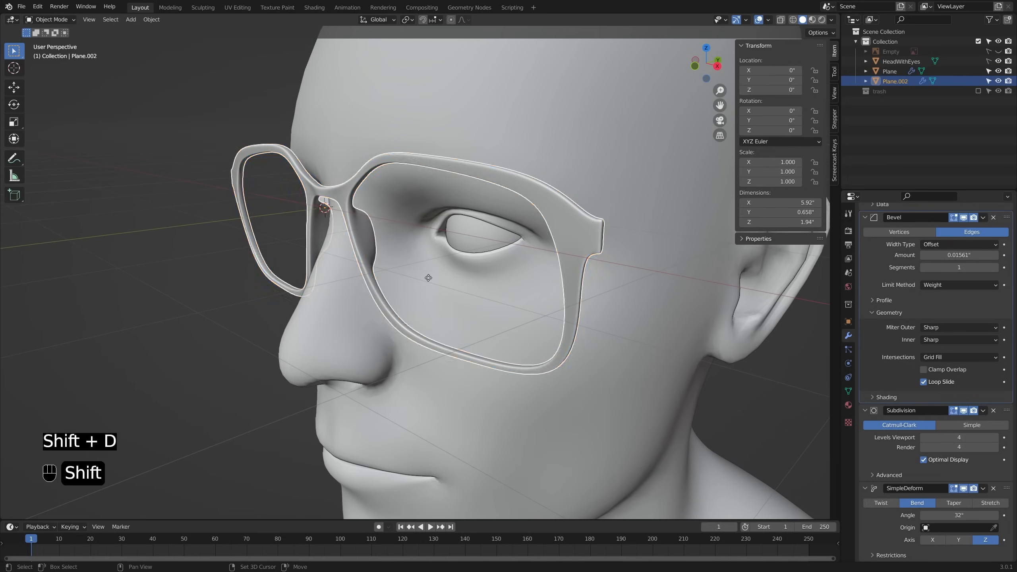
right_click(456, 226)
key("F2")
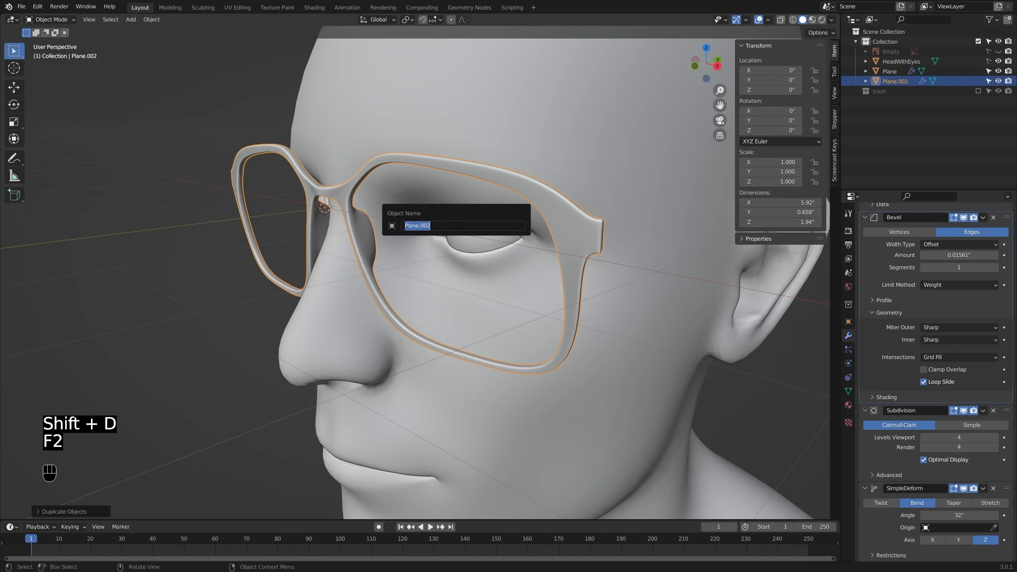
type("lenses")
key("Return")
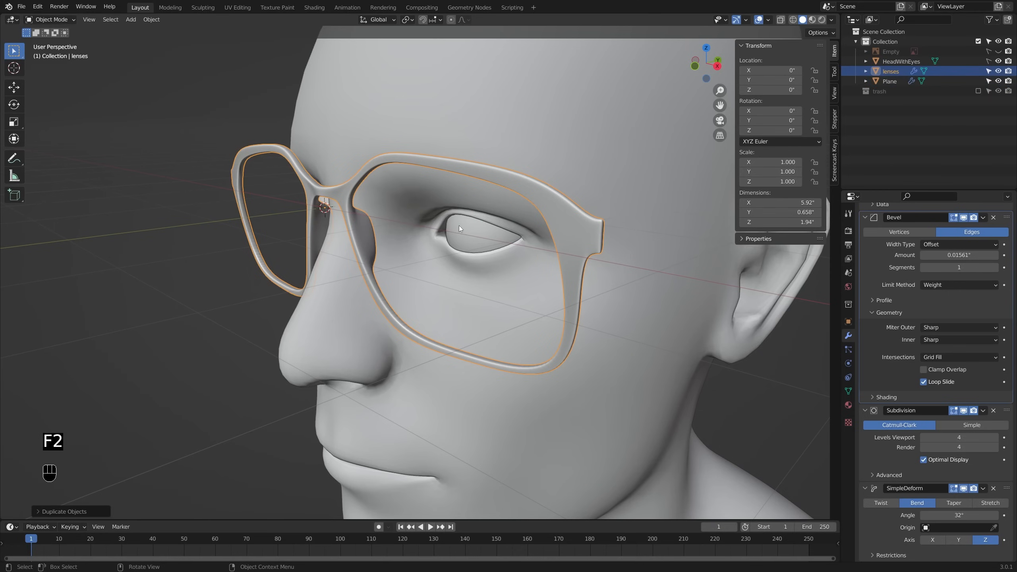
Step: Rename the original Plane object "frame"
left_click(893, 81)
key("F2")
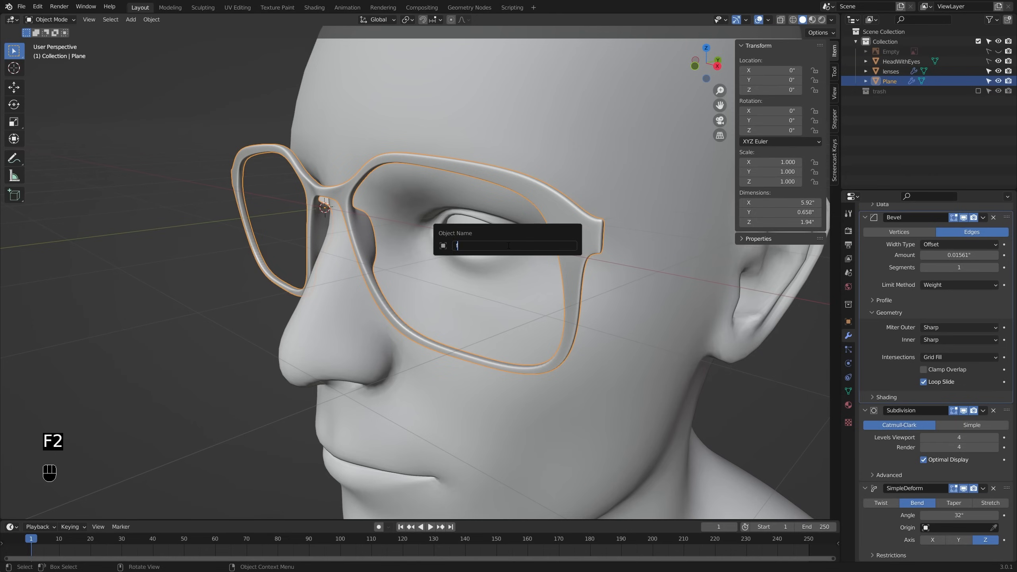
type("frame")
key("Return")
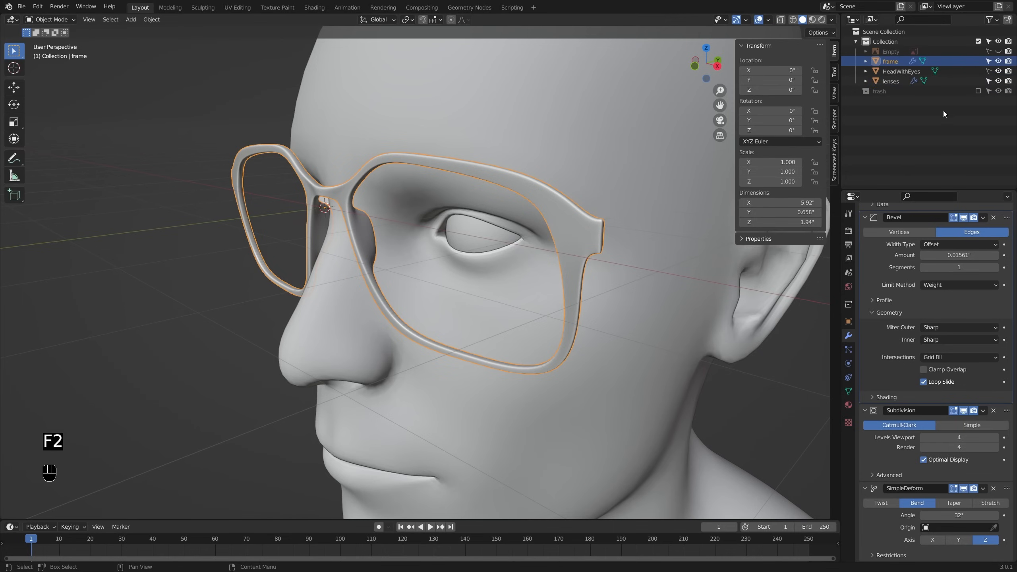
Step: In the lenses object, add one centred loop cut running around the inner side of the rim
left_click(902, 83)
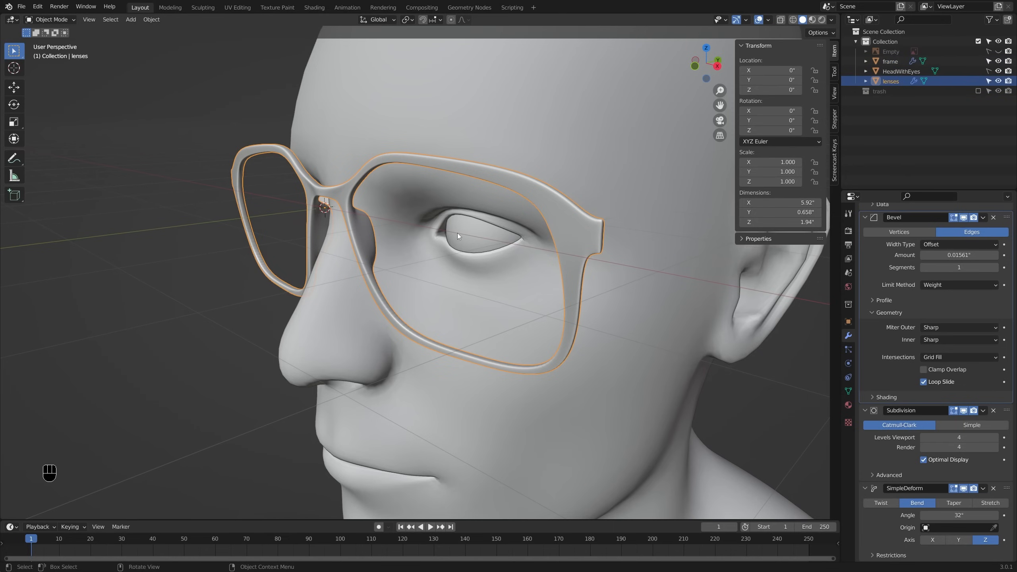
key("Tab")
scroll(458, 233, "down", 3)
key("alt+z")
scroll(405, 335, "up", 3)
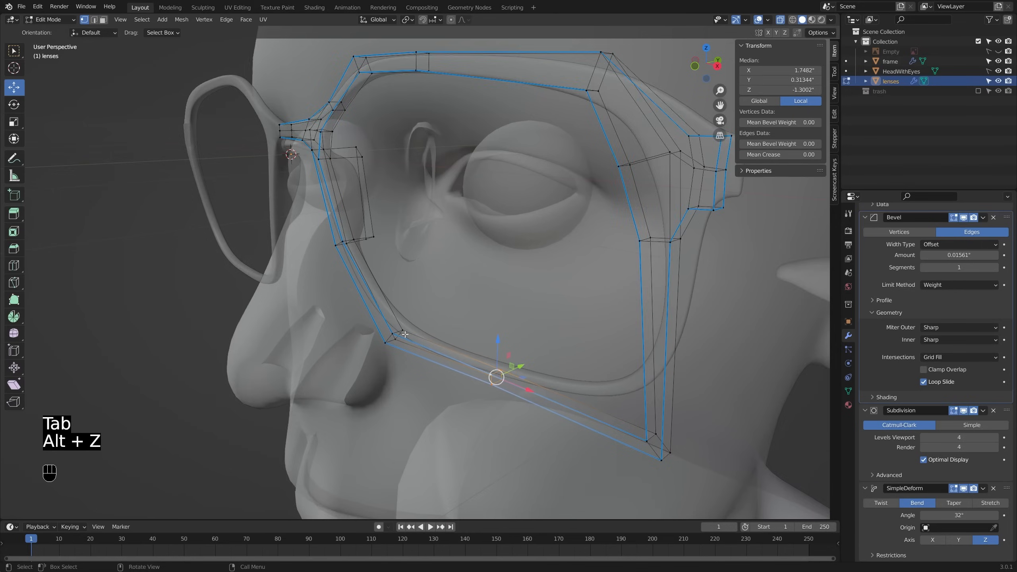
scroll(405, 334, "up", 2)
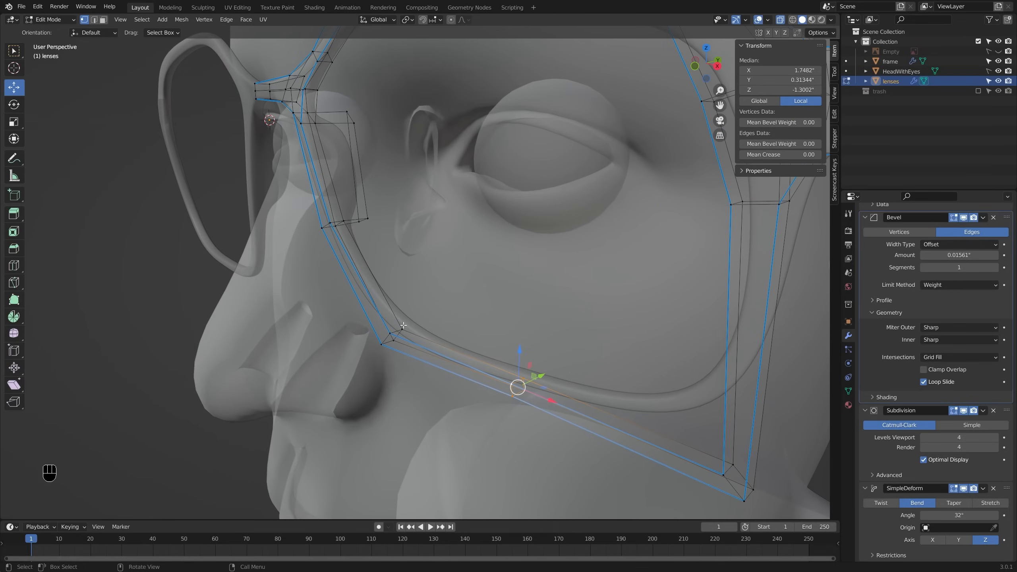
key("alt+z")
middle_click_drag(404, 325, 401, 324)
key("ctrl+r")
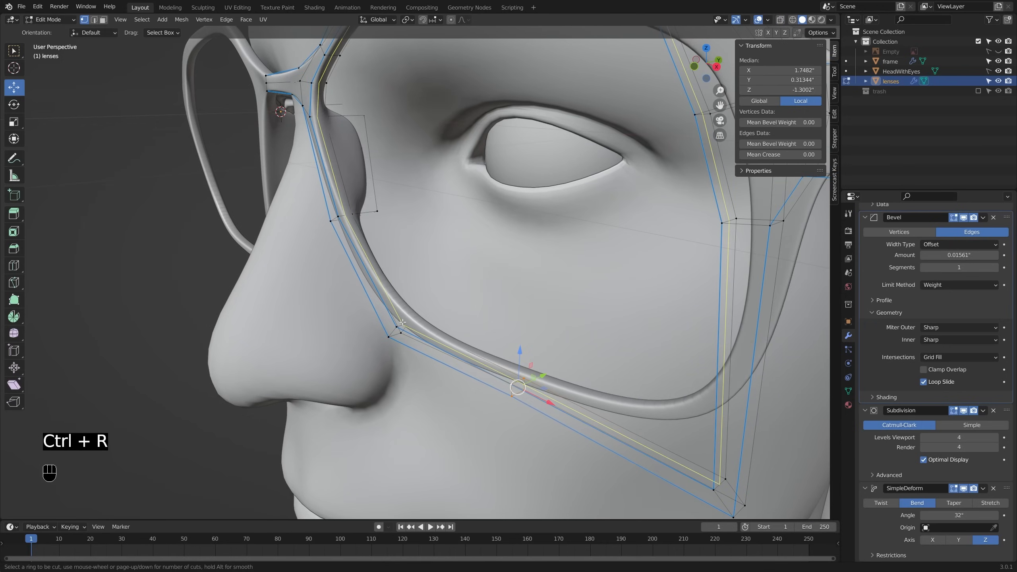
left_click(402, 322)
right_click(432, 318)
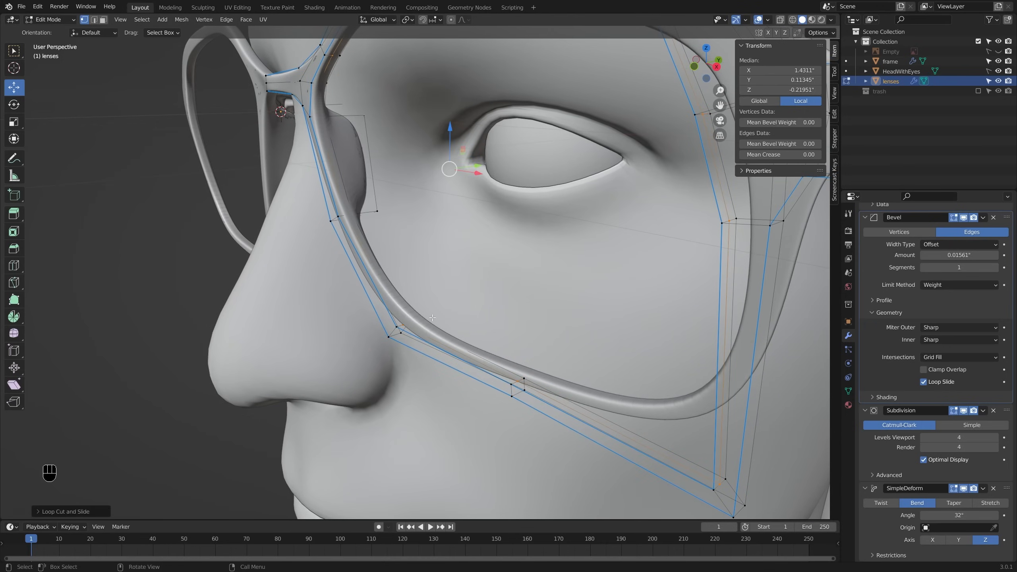
Step: Invert the selection and delete all the other lenses geometry, keeping only the new loop around the rim opening
key("alt+z")
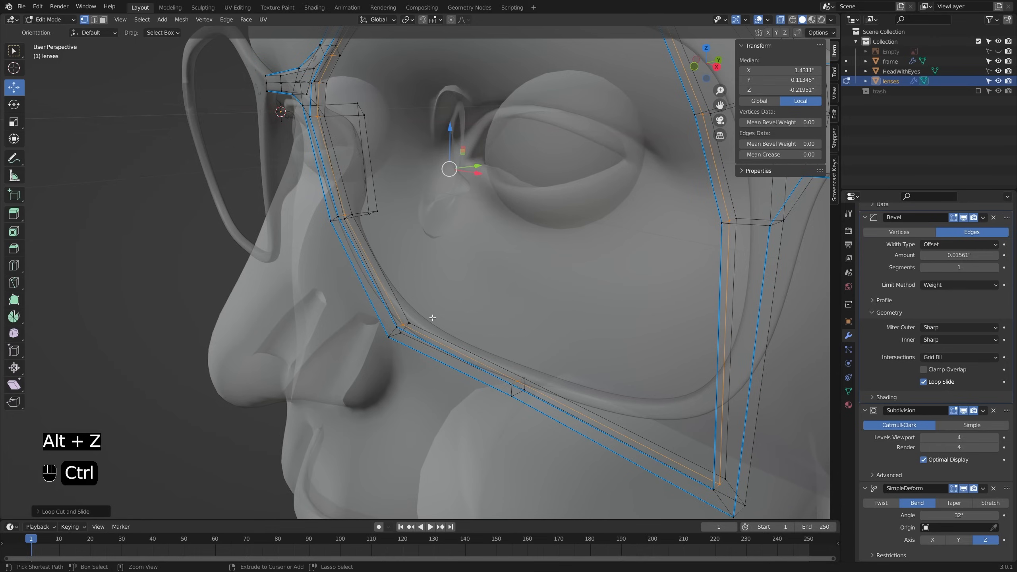
key("ctrl+i")
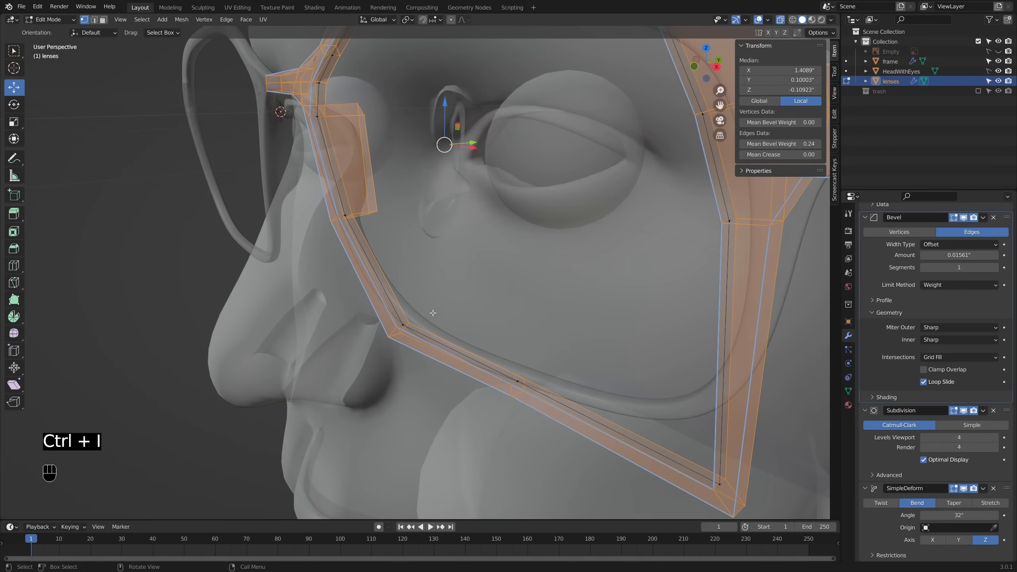
key("x")
left_click(431, 289)
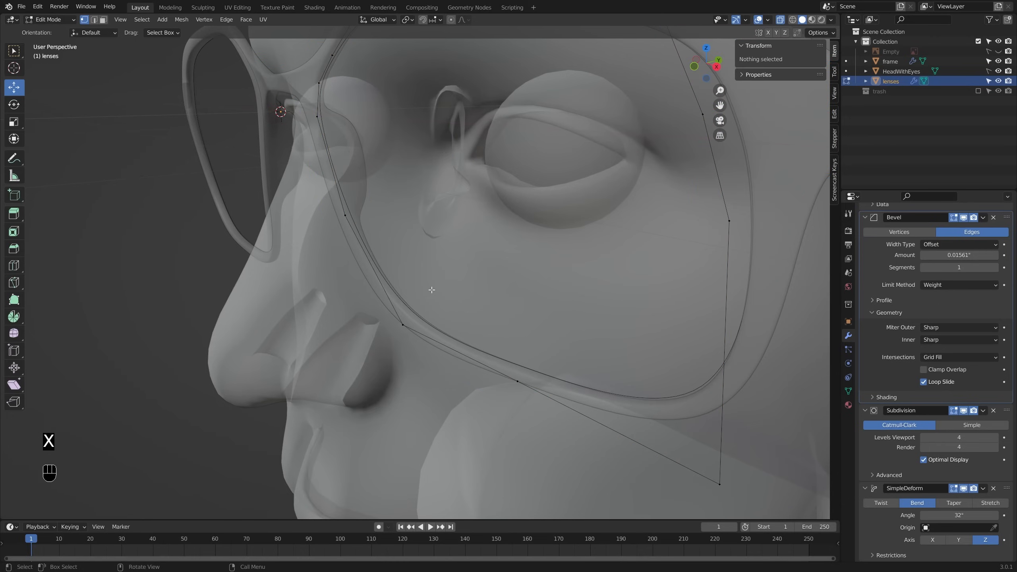
Step: Select the whole remaining lens outline and close it with Grid Fill
key("alt+z")
middle_click_drag(432, 289, 498, 268)
key("alt+z")
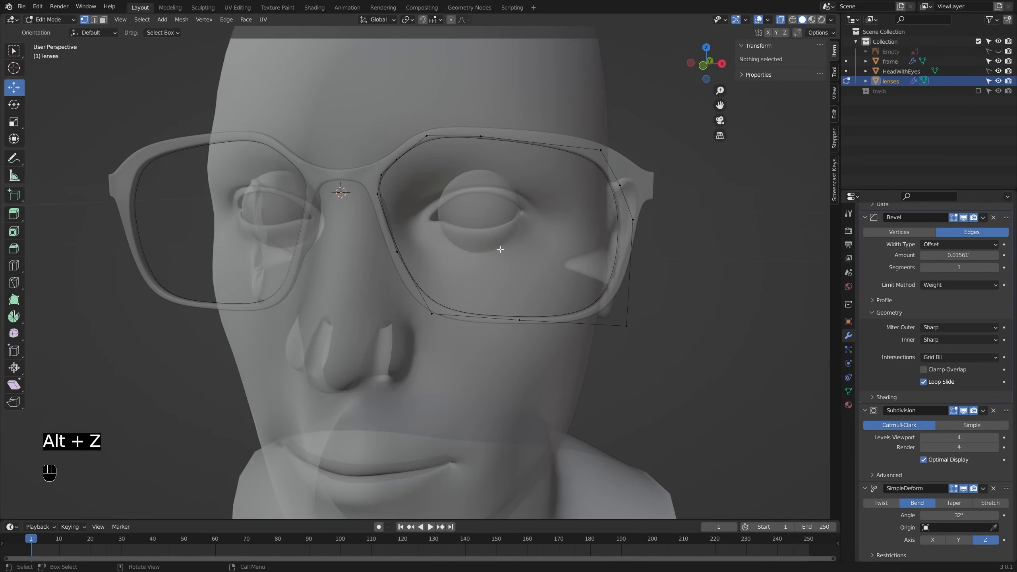
key("a")
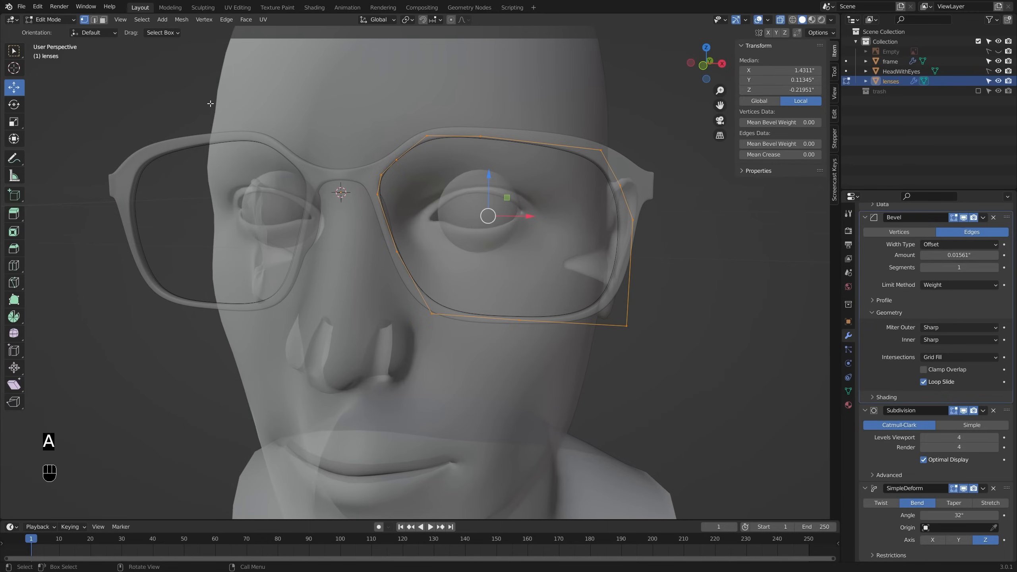
left_click(246, 20)
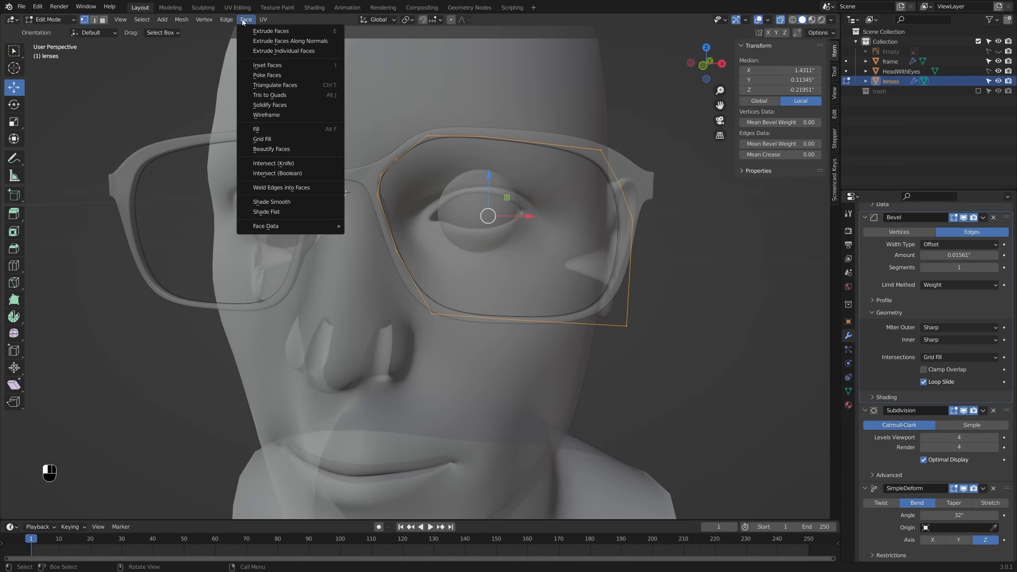
left_click(285, 140)
middle_click_drag(284, 140, 451, 184)
key("alt+z")
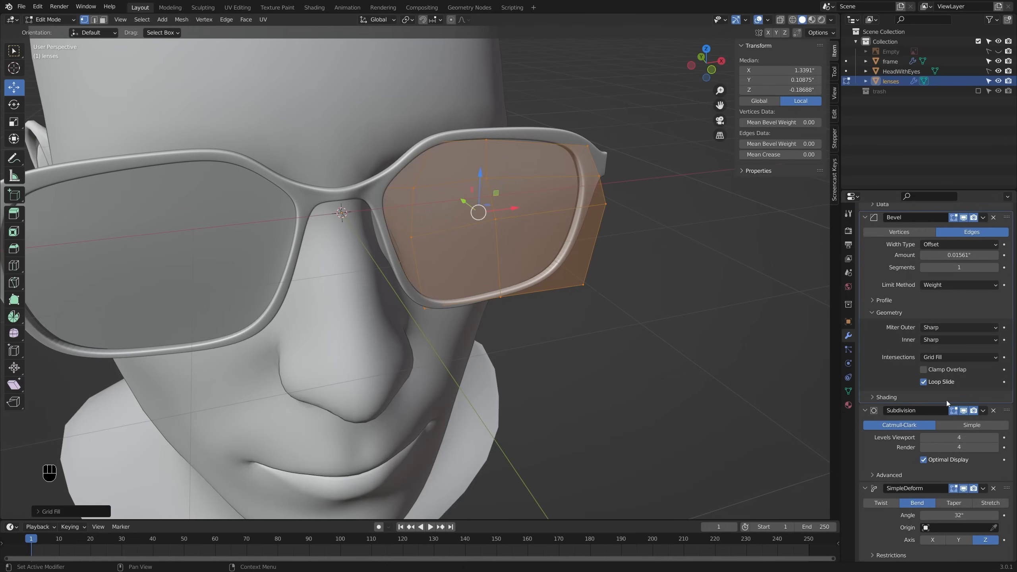
middle_click_drag(520, 265, 597, 336)
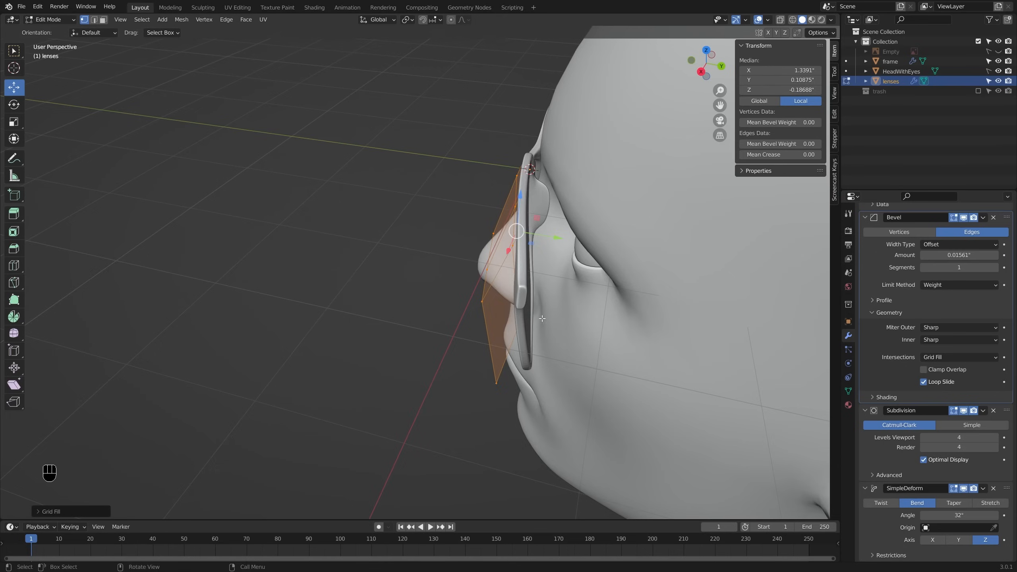
middle_click_drag(542, 318, 597, 303)
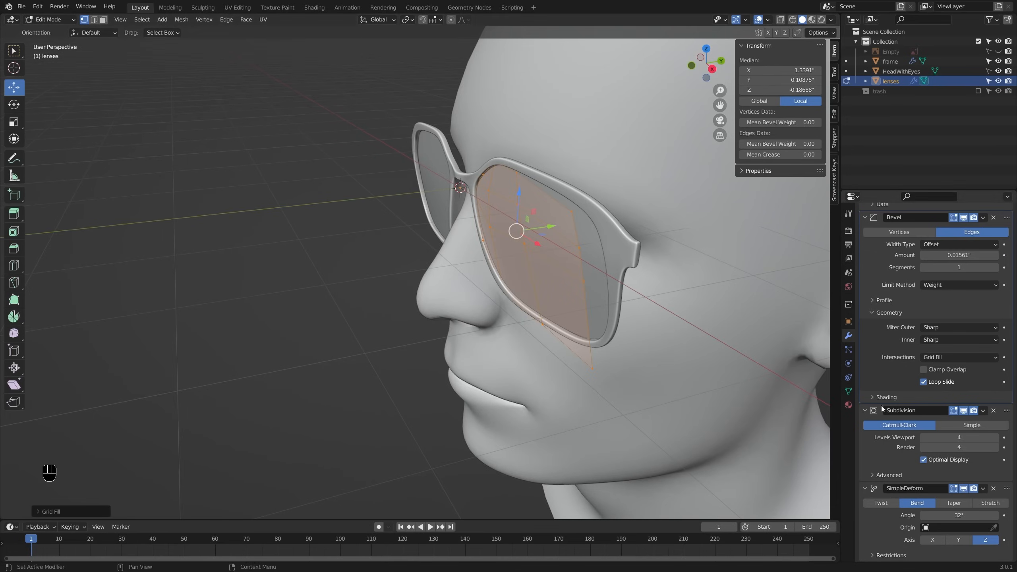
middle_click_drag(729, 377, 677, 379)
left_click_drag(987, 514, 985, 514, "shift")
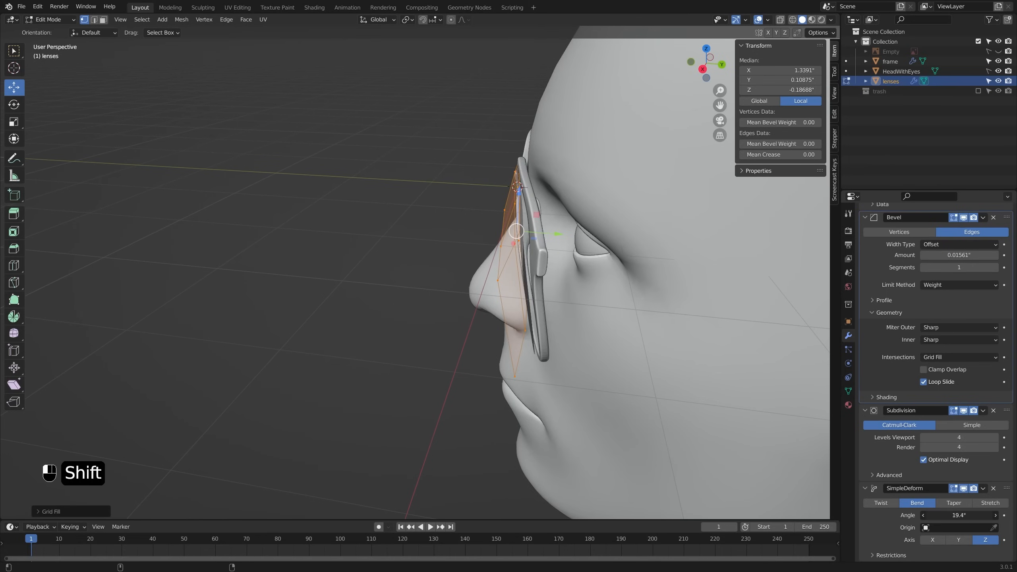
left_click_drag(961, 515, 986, 515, "shift")
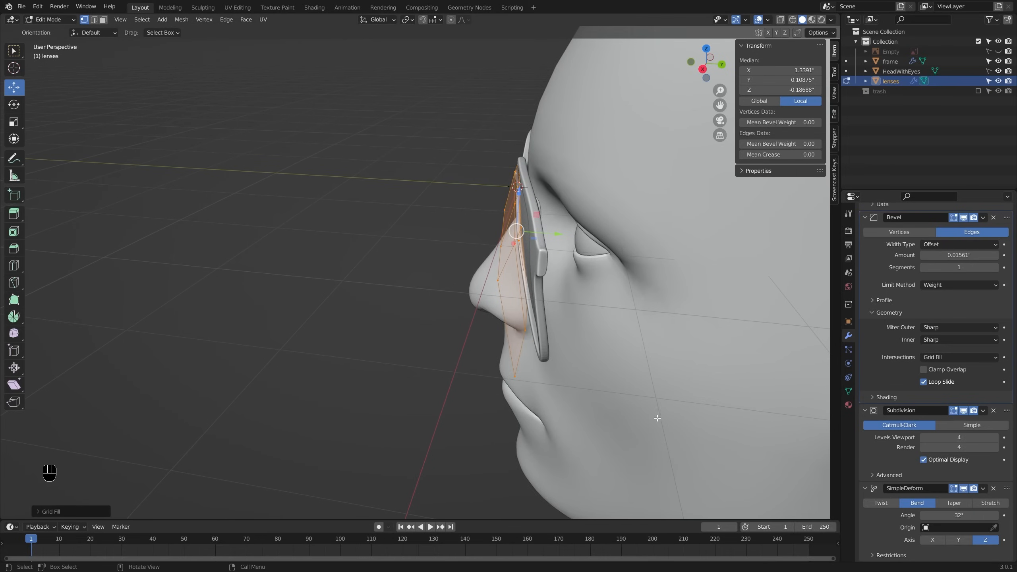
Step: Set the bend angle of the lenses' SimpleDeform modifier to 28.7° so the lens sits closer to the frame's rim
middle_click_drag(644, 403, 611, 403)
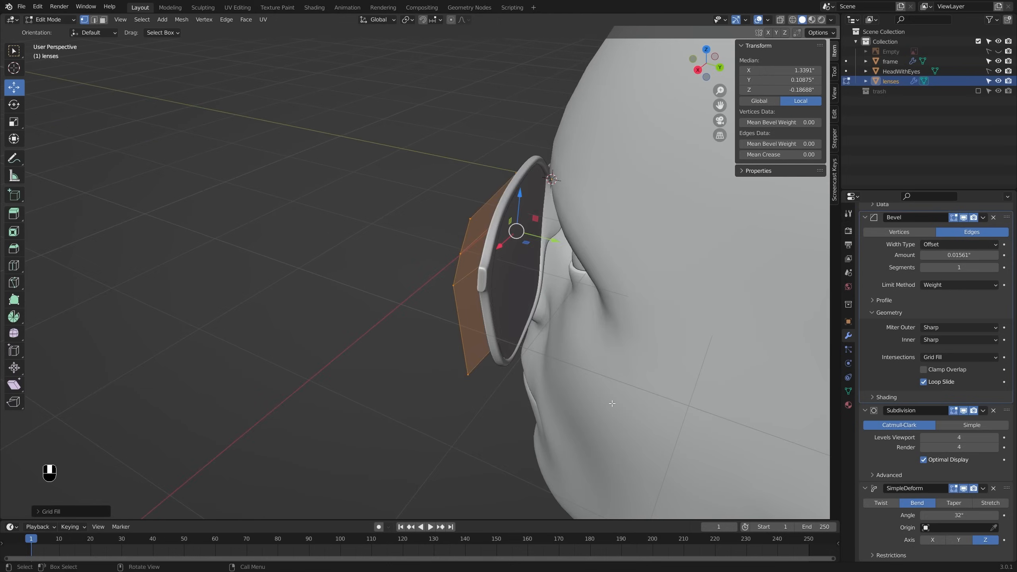
scroll(628, 430, "up", 6)
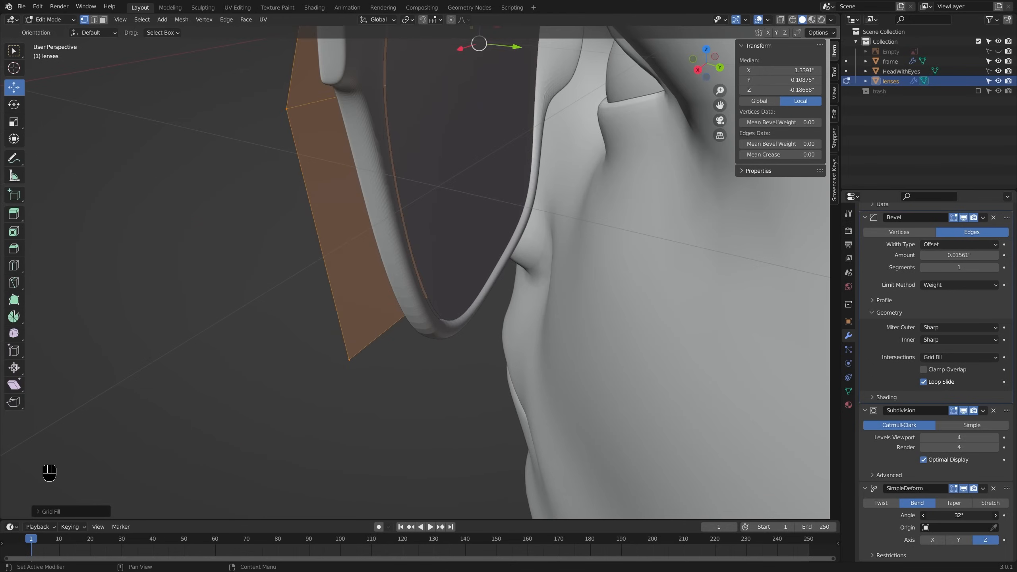
left_click_drag(960, 516, 947, 515, "shift")
scroll(608, 316, "down", 1)
mouse_move(608, 316)
middle_mouse_down()
mouse_move(630, 312)
mouse_move(617, 300)
middle_mouse_up()
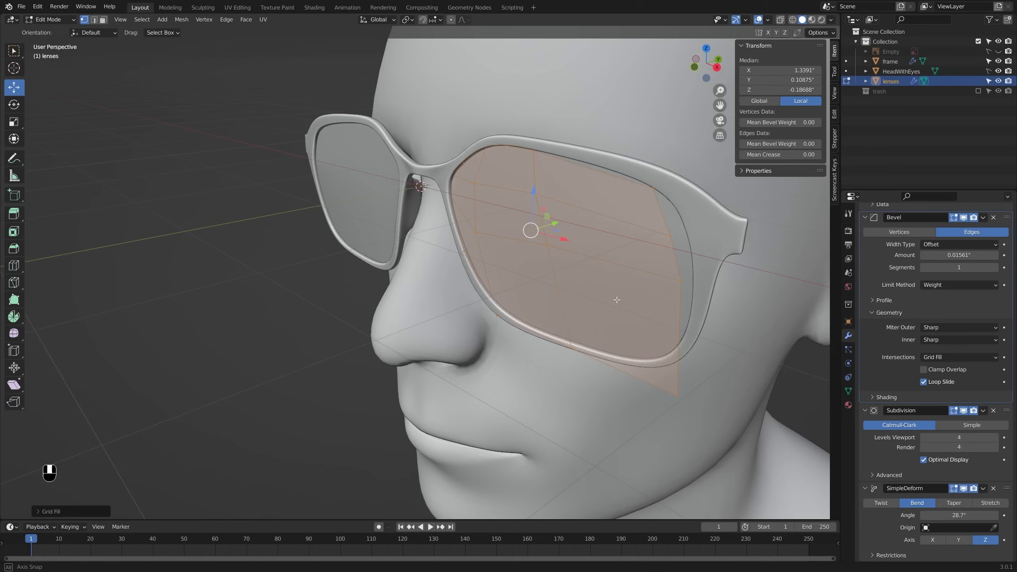
Step: In front view, move the lens's middle interior vertical edge slightly outward and about 0.1 inch down
left_click(547, 246)
middle_click_drag(547, 244, 535, 226)
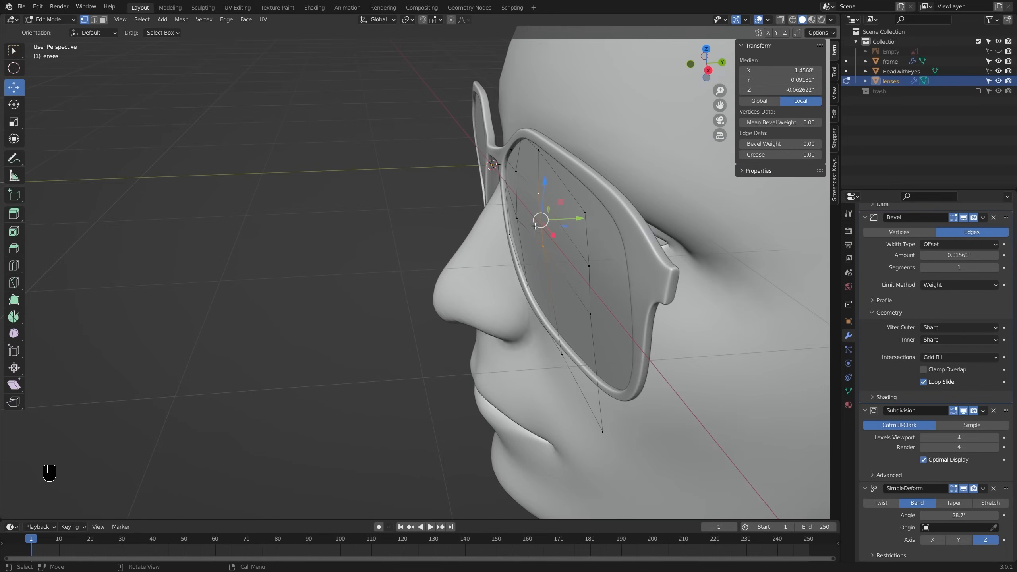
left_click_drag(578, 222, 574, 221)
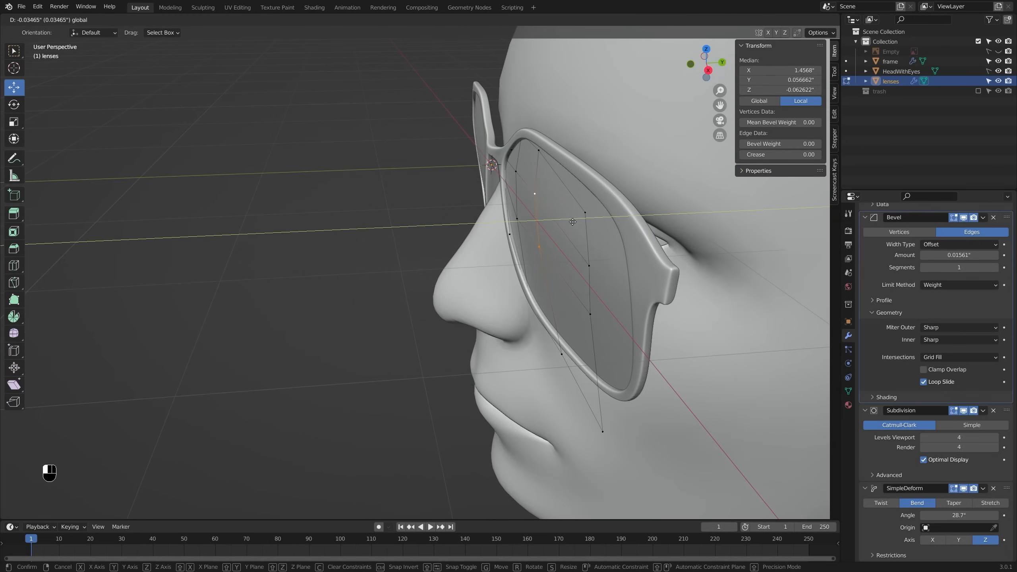
right_click(572, 221)
middle_click_drag(571, 221, 617, 227)
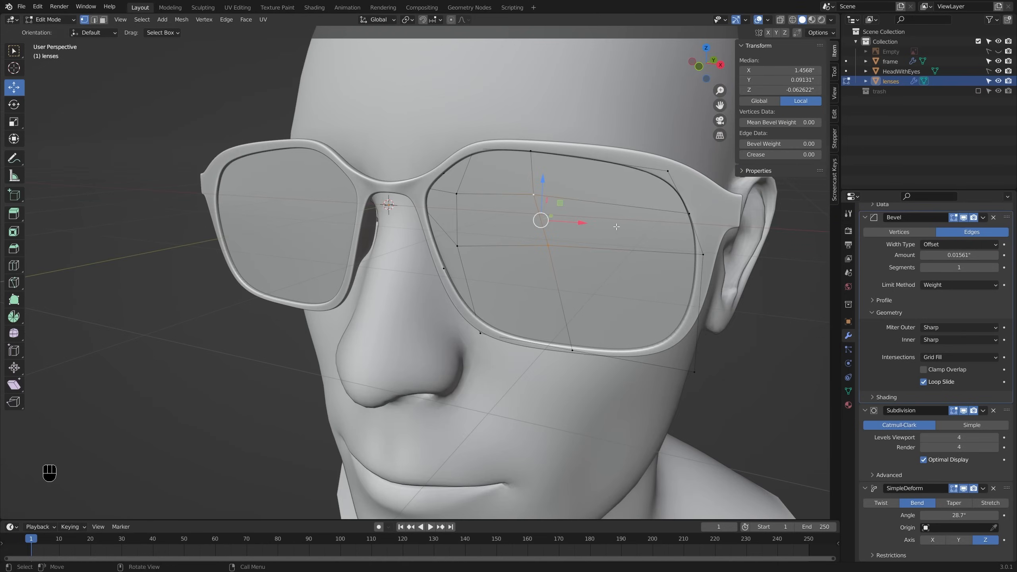
key("KP_1")
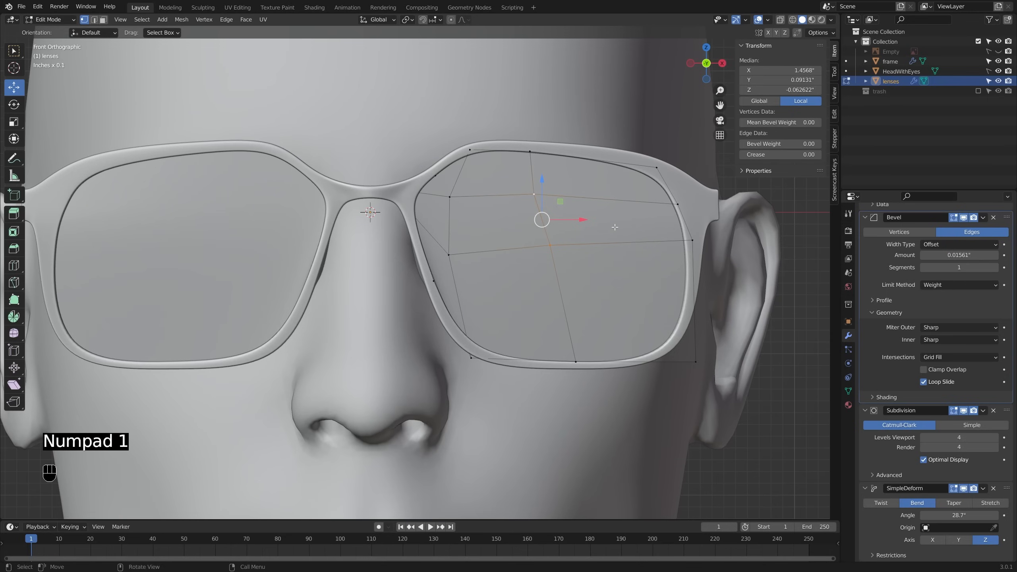
key("g")
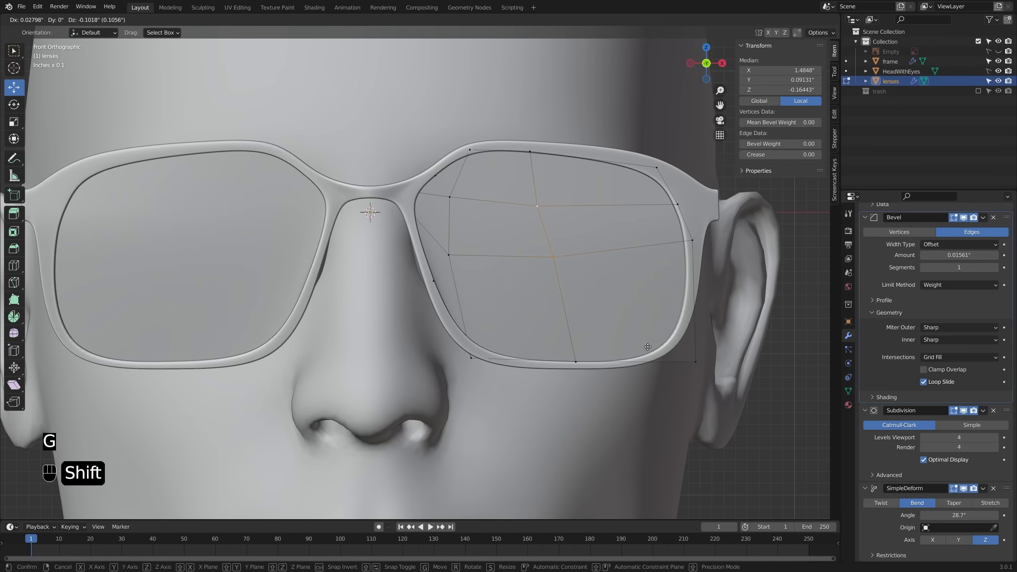
left_click(647, 363)
Step: Even out the lens grid by nudging the two interior vertices nearest the nose and the upper middle one slightly outward and down
left_click(448, 255)
key("g")
left_click(511, 276)
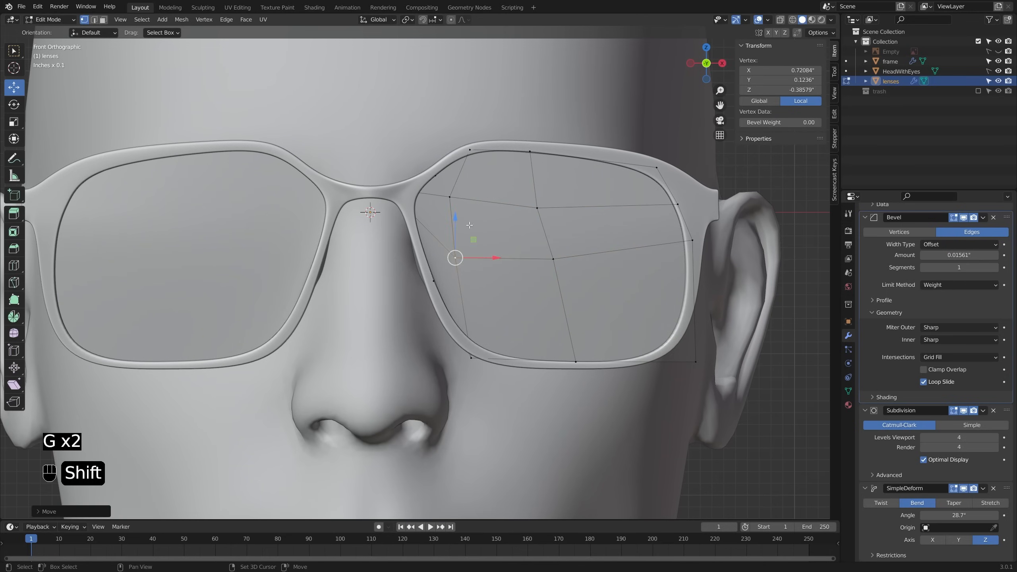
left_click(450, 197)
key("g")
left_click(511, 237, "shift")
left_click(537, 207)
key("g")
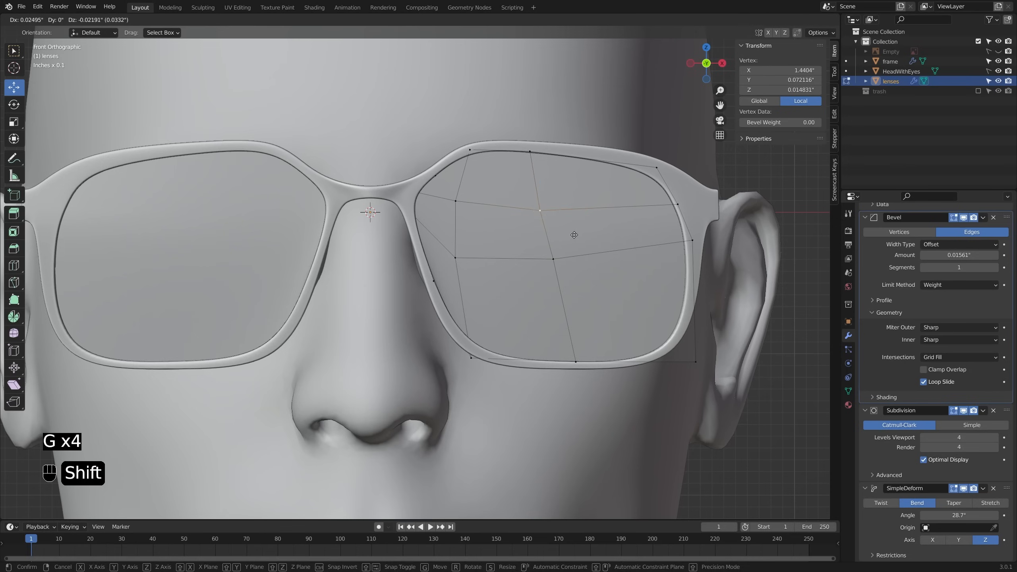
left_click(574, 234)
left_click(553, 258, "shift")
Step: Shift the middle interior vertical edge of the lens slightly toward the face along the Y axis, and return to Object Mode
middle_click_drag(554, 258, 555, 216)
key("3")
left_click(513, 220)
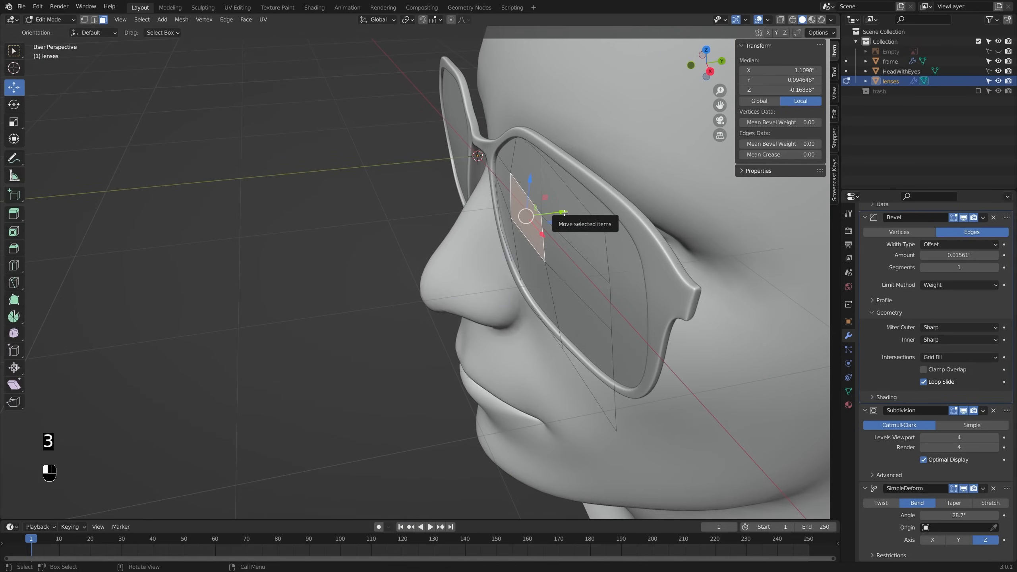
left_click(550, 229)
key("2")
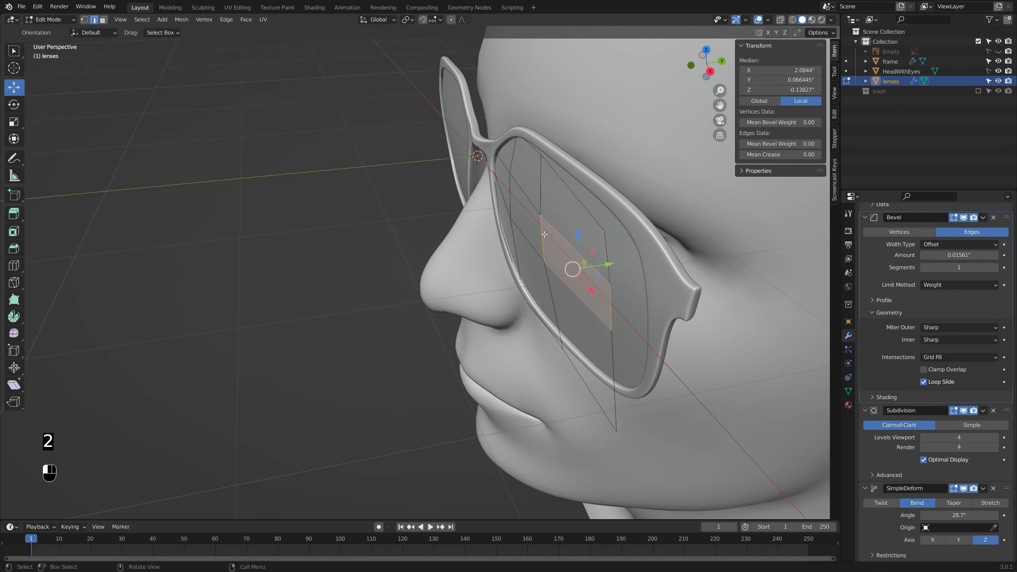
left_click(550, 230)
left_click_drag(584, 233, 595, 230)
middle_click_drag(591, 229, 562, 239)
key("Tab")
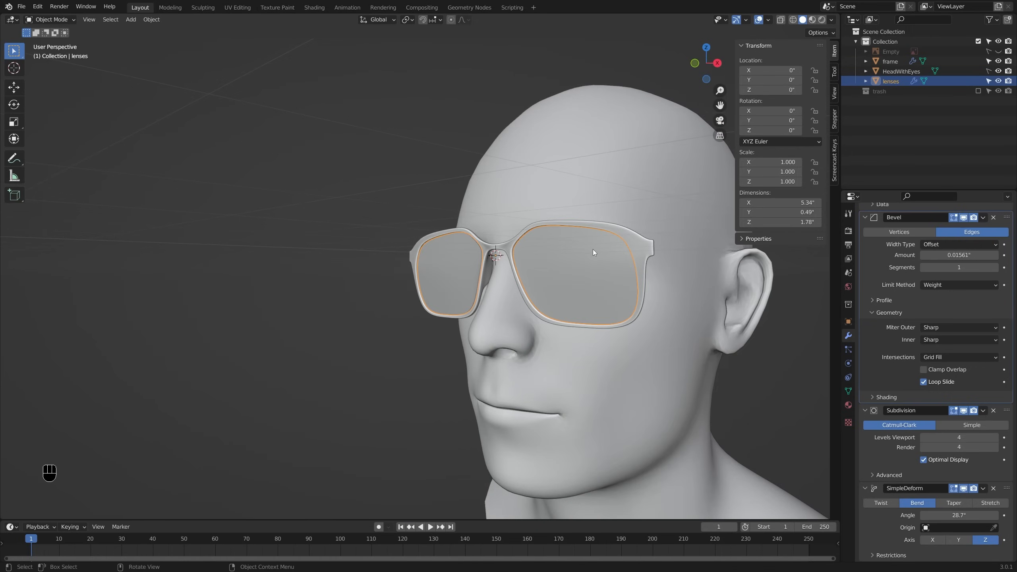
middle_click_drag(624, 250, 581, 264)
scroll(521, 278, "up", 2)
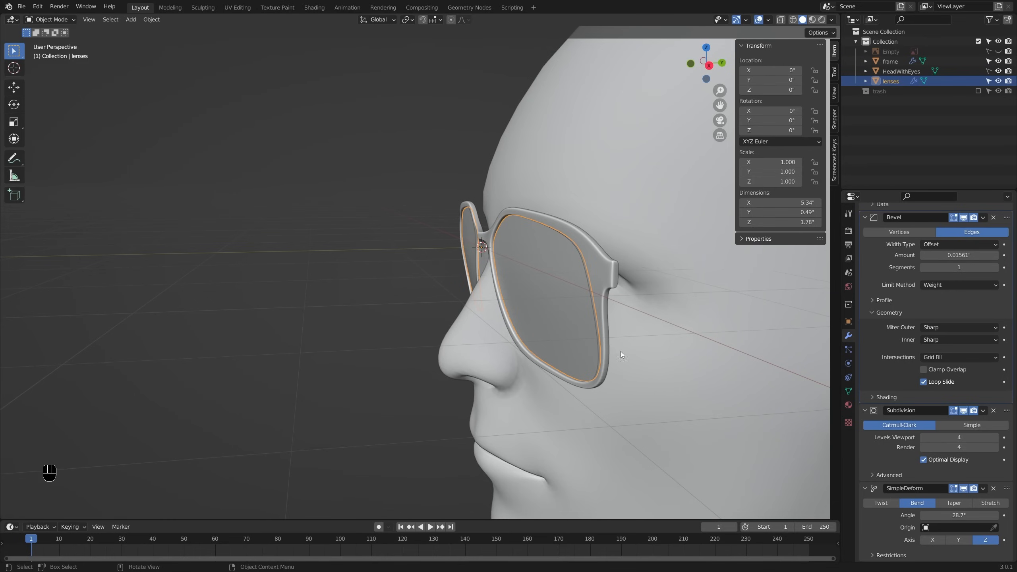
mouse_move(603, 289)
middle_mouse_down()
mouse_move(549, 272)
mouse_move(593, 274)
middle_mouse_up()
scroll(931, 263, "up", 8)
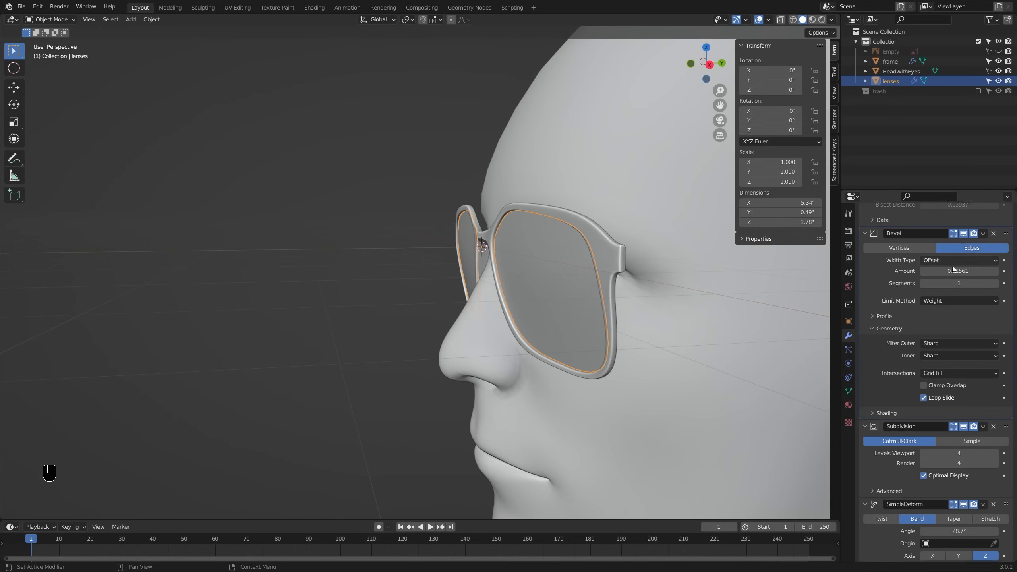
Step: Add a Solidify modifier to the lenses at the end of their modifier stack
scroll(930, 269, "down", 7)
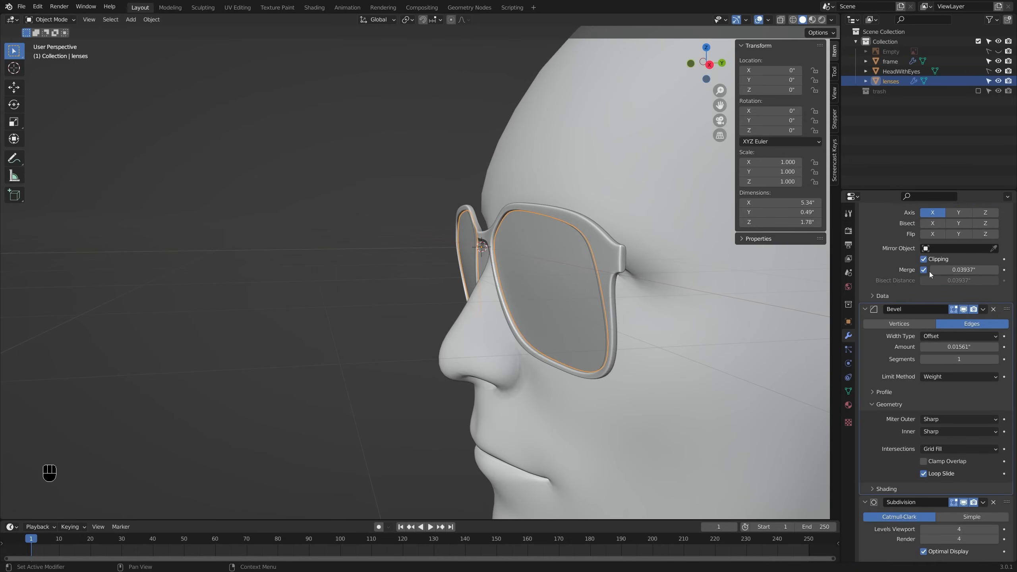
scroll(929, 298, "up", 6)
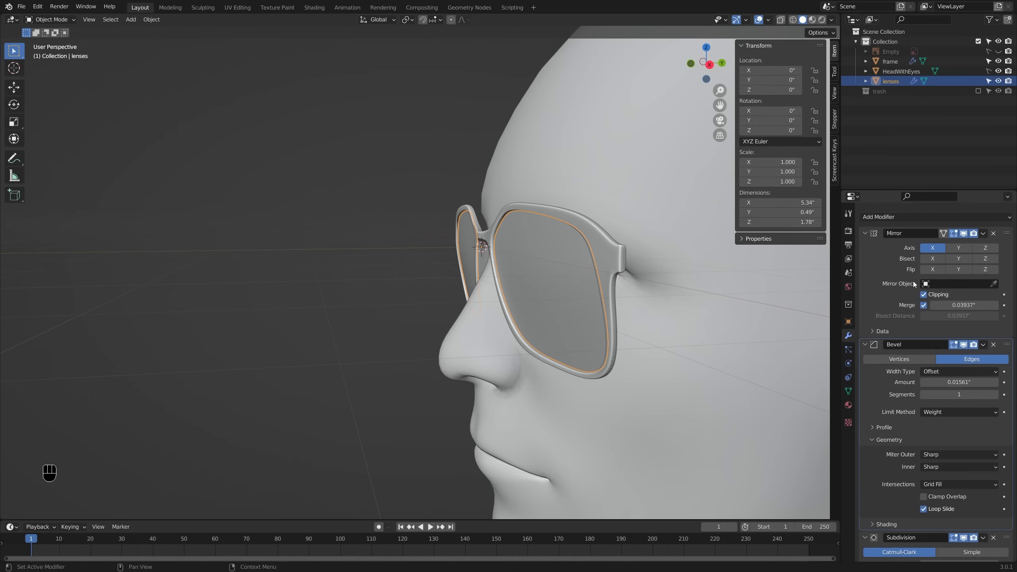
left_click(900, 230)
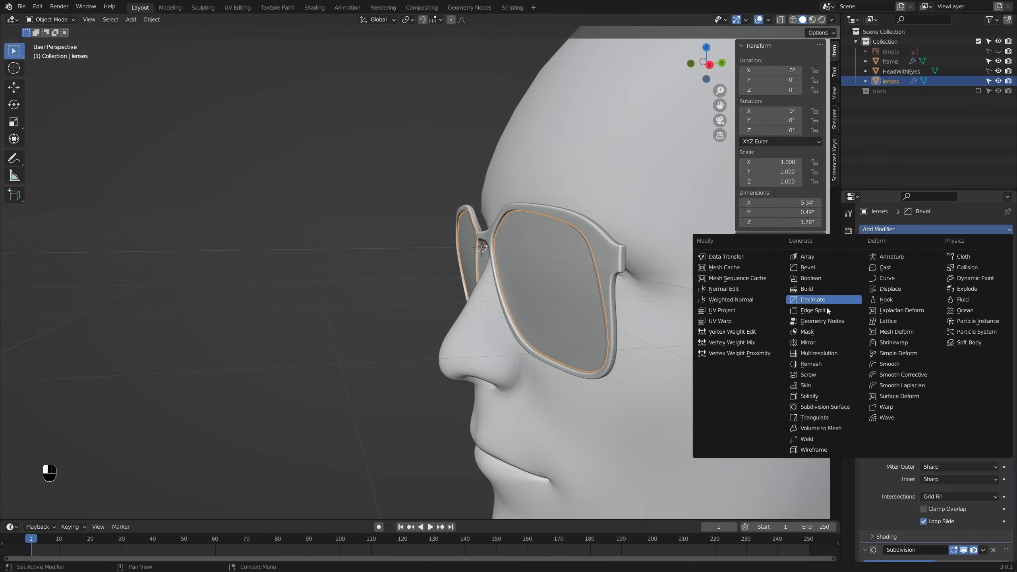
left_click(820, 396)
scroll(893, 348, "down", 4)
middle_click_drag(801, 321, 624, 304)
scroll(955, 401, "down", 8)
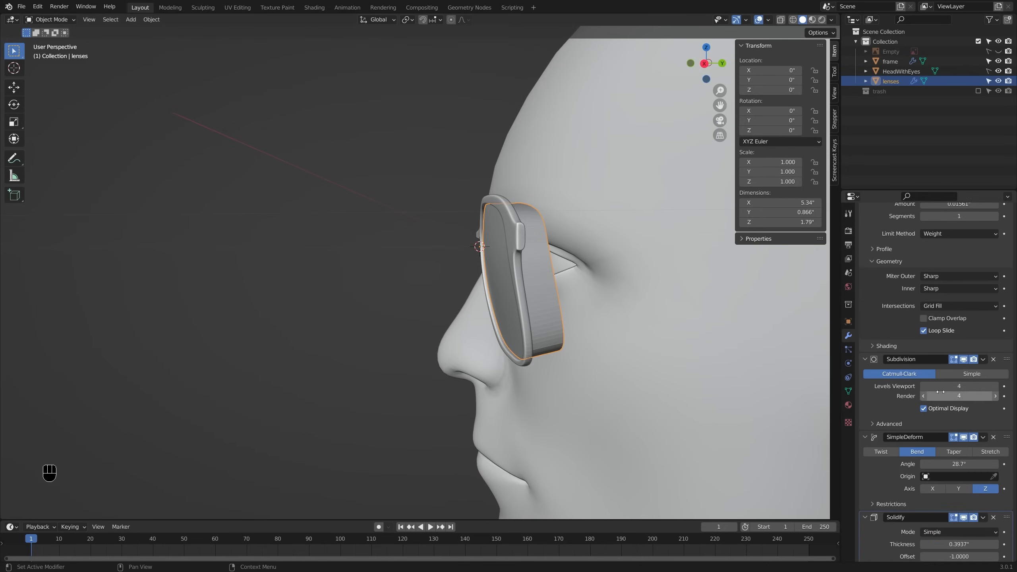
Step: Set the lenses' Solidify offset to 0 and thickness to about 0.035 inches, leaving nothing selected
scroll(957, 416, "down", 5)
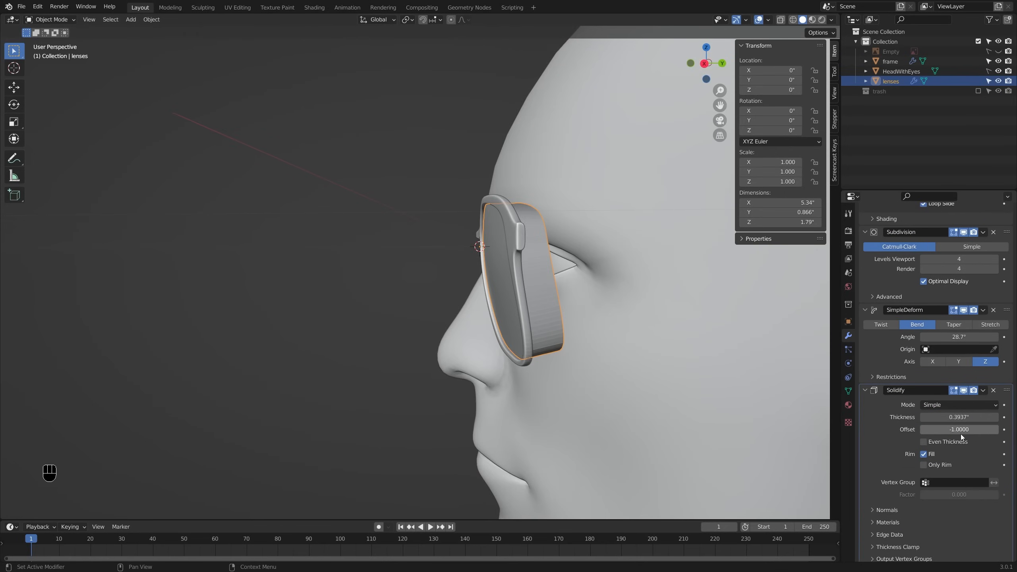
left_click_drag(965, 430, 981, 429, "ctrl")
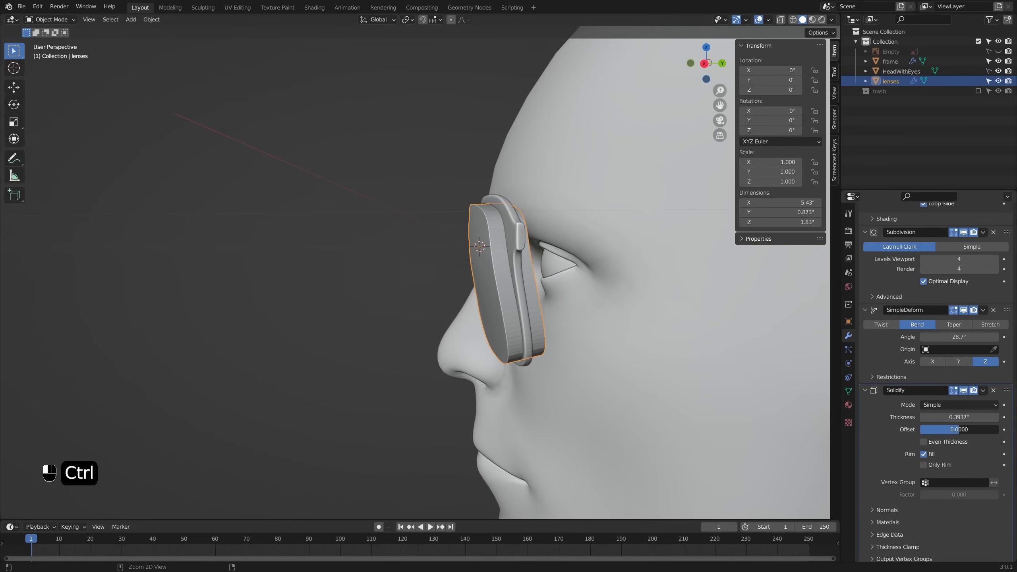
middle_click_drag(644, 415, 624, 409)
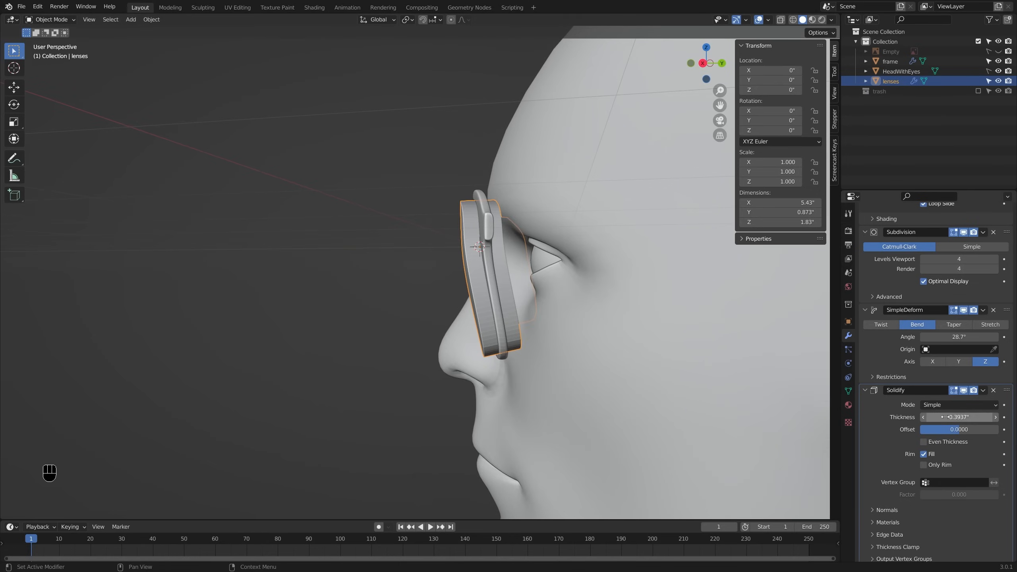
left_click_drag(972, 417, 931, 417, "shift")
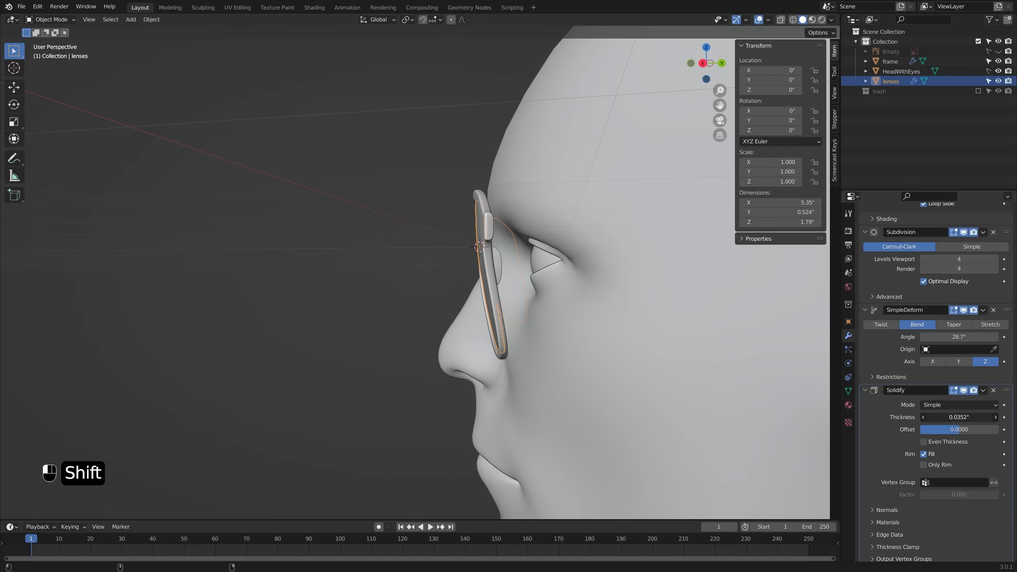
middle_click_drag(490, 316, 557, 308)
key("alt+a")
mouse_move(557, 308)
middle_mouse_down()
mouse_move(589, 303)
mouse_move(544, 307)
middle_mouse_up()
Step: Duplicate the glasses frame in place and move the copy to the trash collection
left_click(635, 291)
scroll(597, 292, "down", 4)
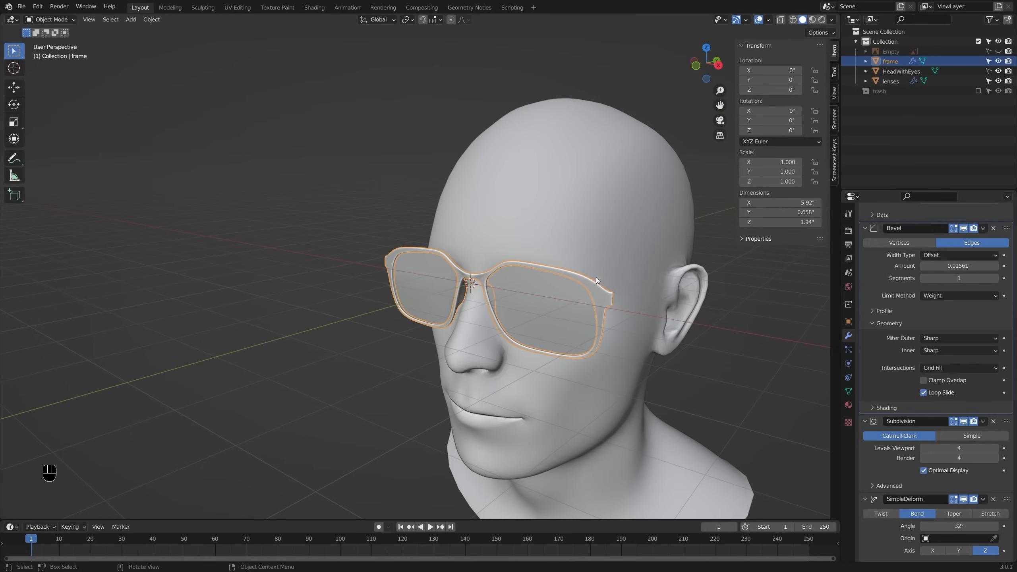
left_click(596, 276)
middle_click_drag(596, 277, 535, 316)
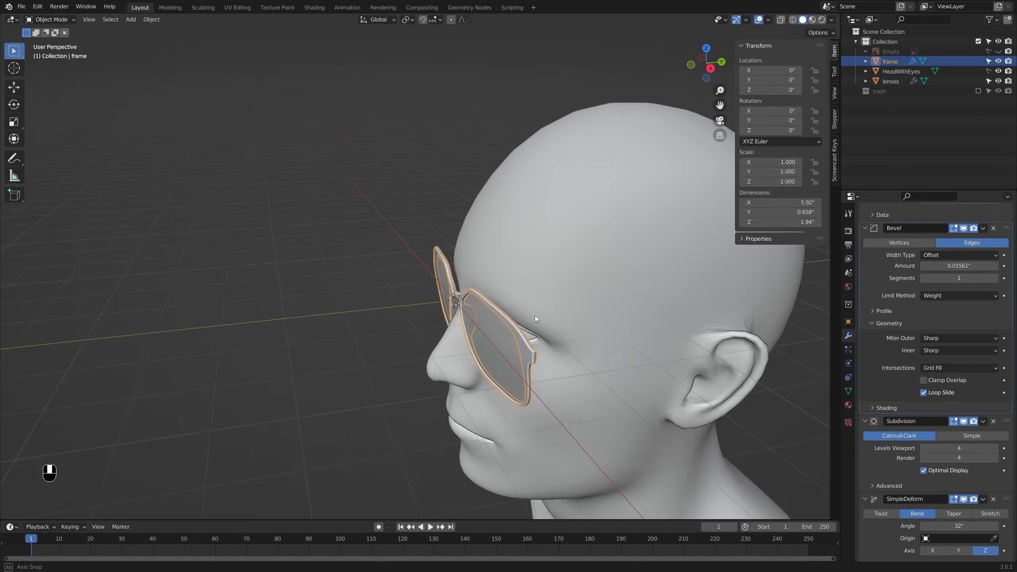
middle_click_drag(477, 337, 480, 302, "ctrl")
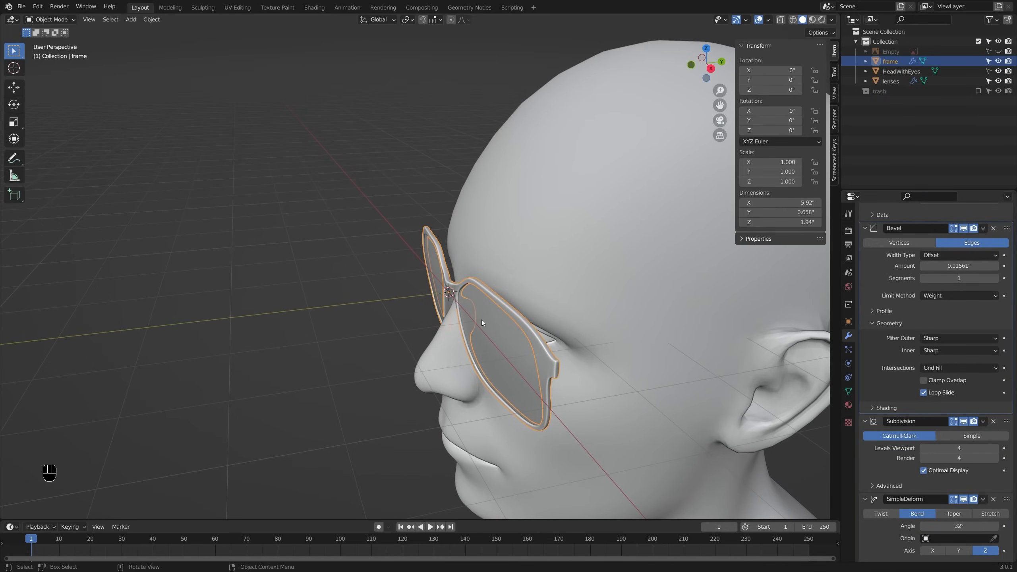
key("shift+d")
right_click(497, 261)
key("m")
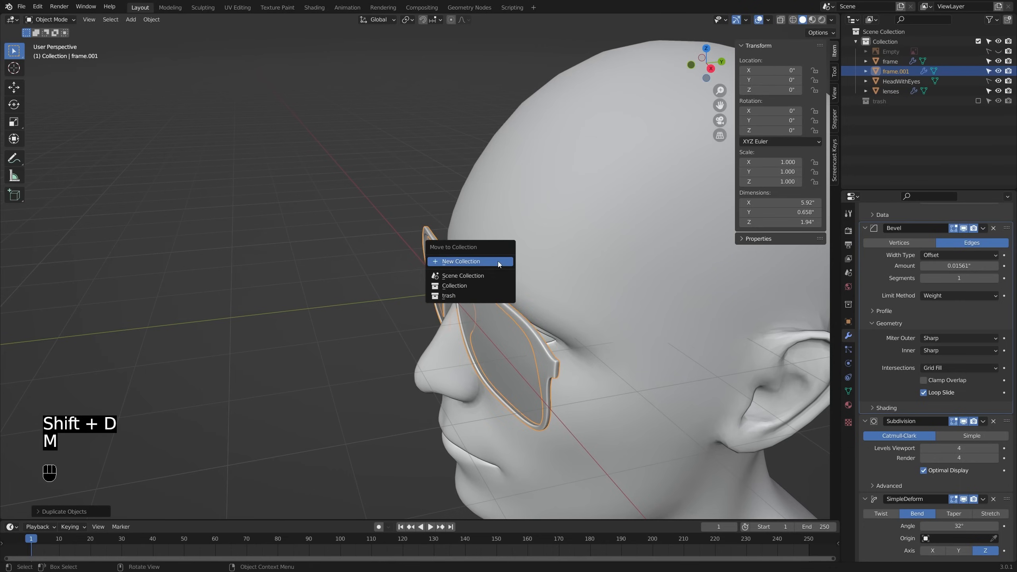
left_click(467, 296)
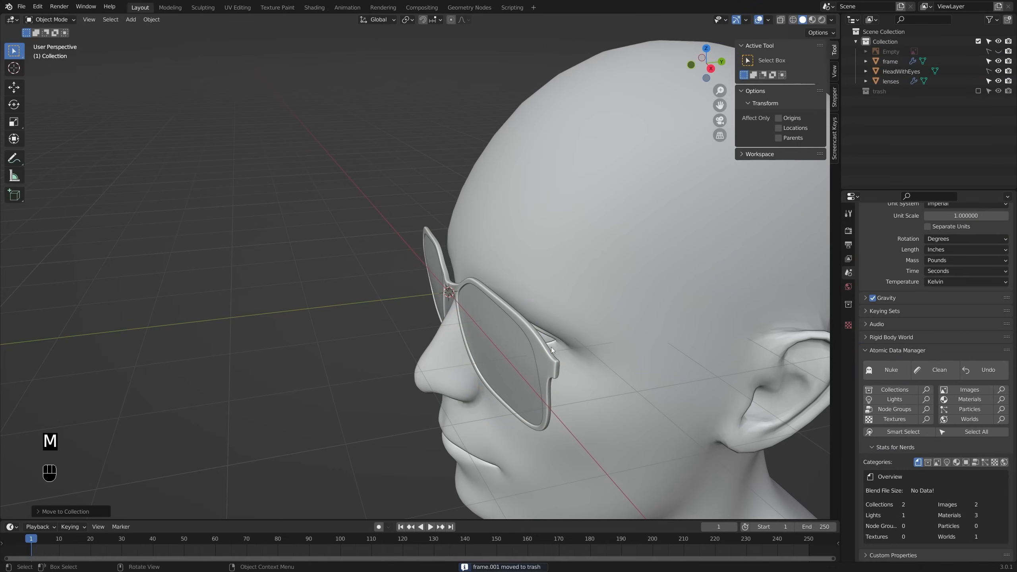
Step: Duplicate the original frame again, keeping the copy in its exact position
left_click(543, 355)
middle_click_drag(543, 355, 452, 330)
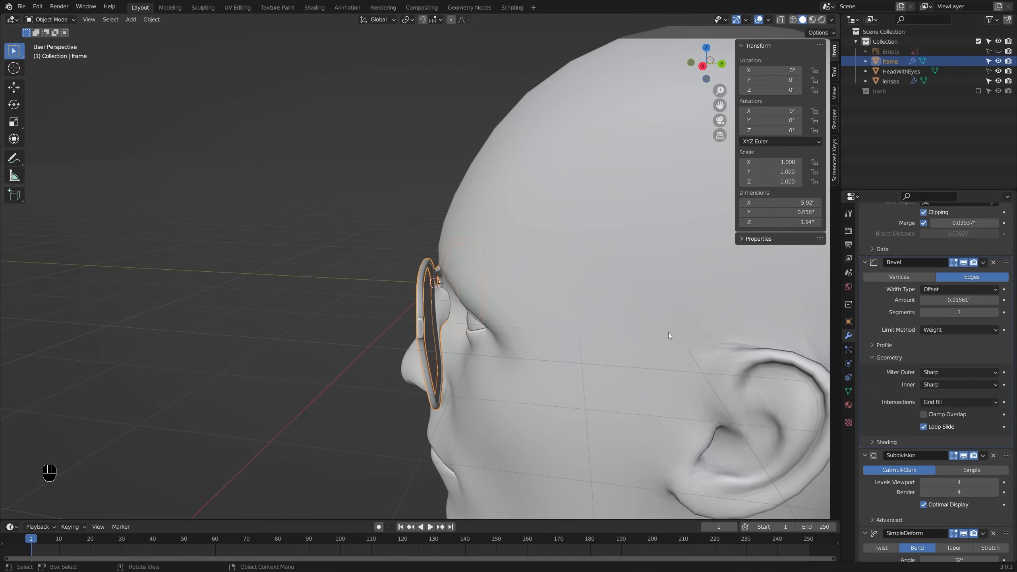
scroll(340, 312, "down", 2)
middle_click_drag(340, 312, 649, 334)
key("g")
right_click(693, 299)
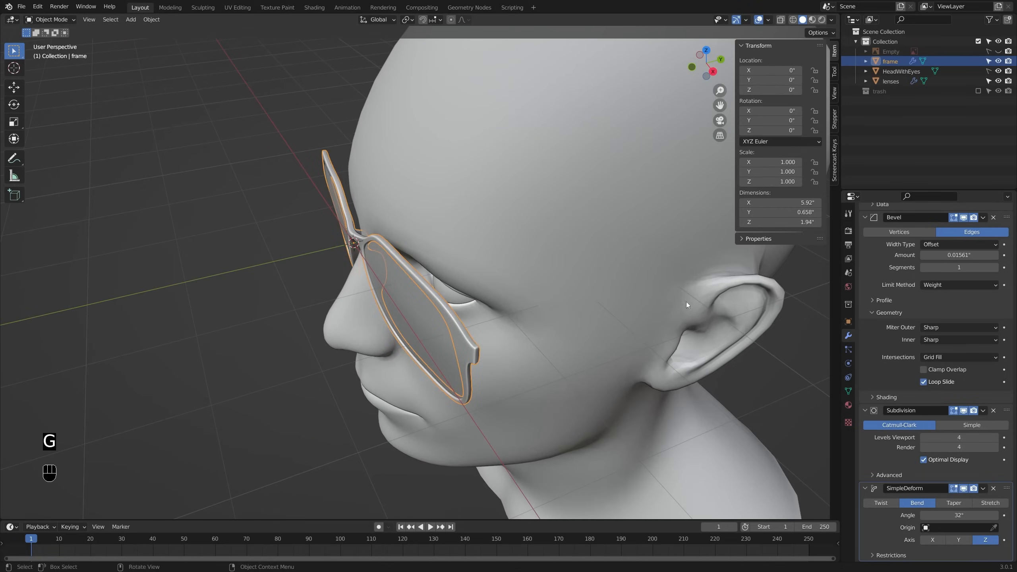
middle_click_drag(689, 295, 661, 315)
key("shift+d")
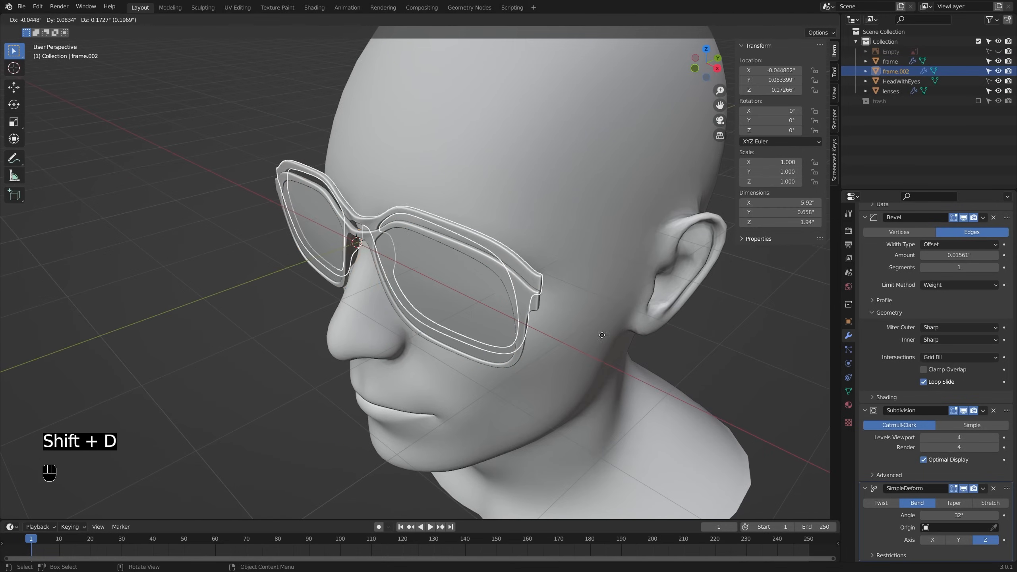
right_click(621, 270)
Step: In the new frame copy, delete all faces except those of the outer corner where the temple attaches
key("Tab")
key("alt+z")
middle_click_drag(622, 270, 510, 336)
key("3")
left_click(512, 303, "alt")
scroll(527, 309, "up", 2)
left_click(514, 305, "shift")
middle_click_drag(510, 331, 587, 320, "shift")
key("ctrl+i")
key("x")
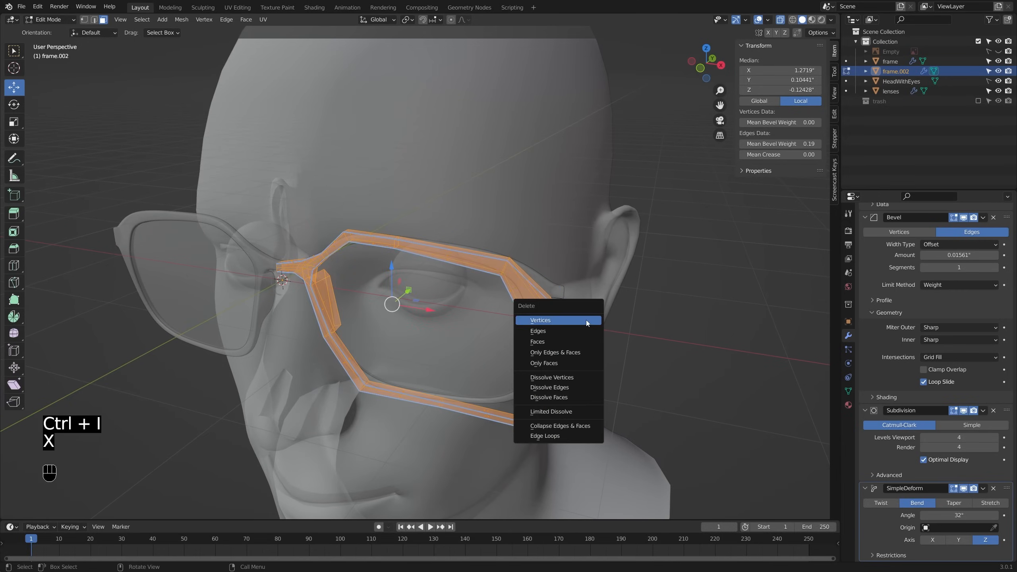
left_click(577, 343)
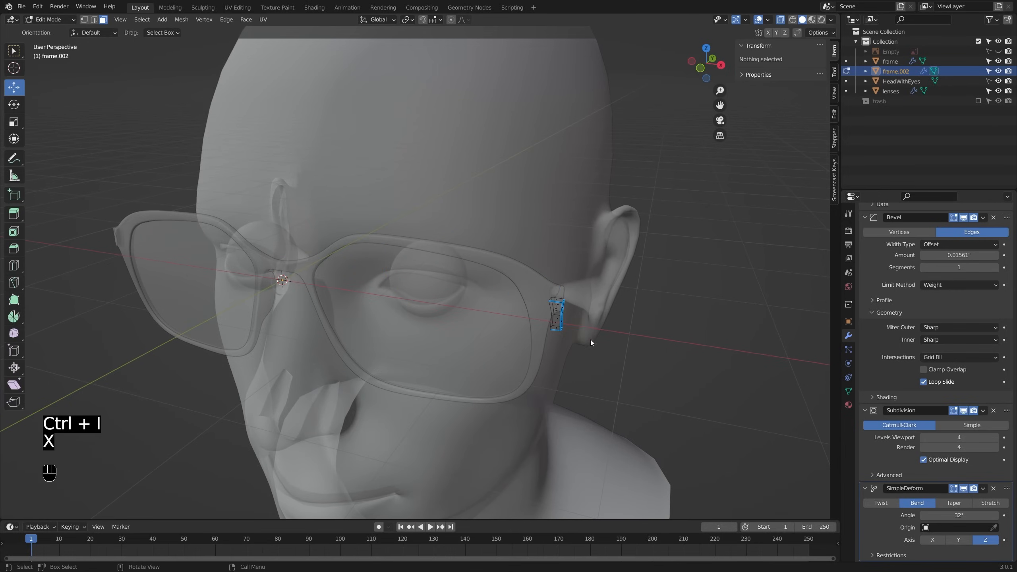
key("Tab")
key("alt+z")
middle_click_drag(608, 329, 750, 341)
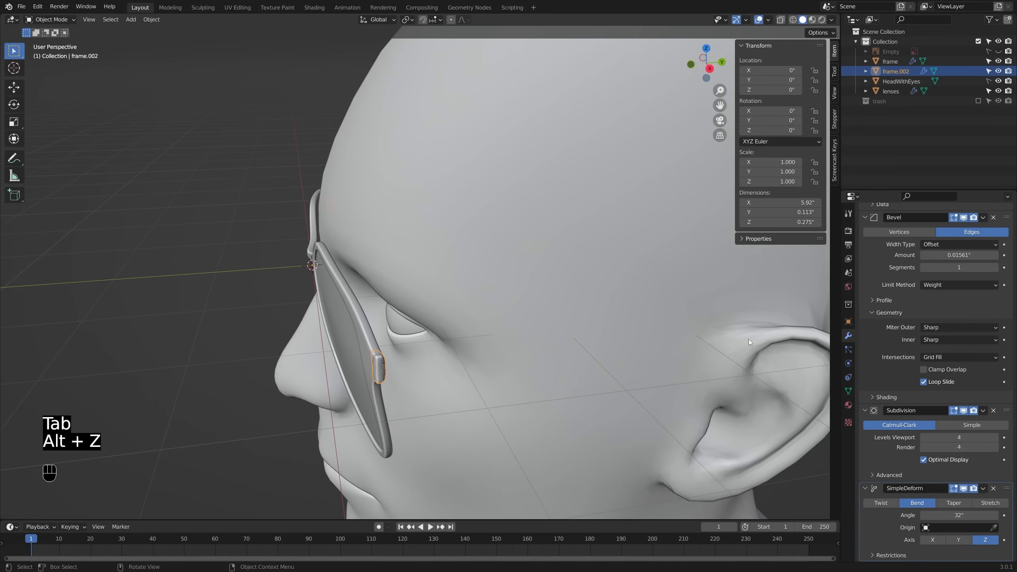
Step: Remove the SimpleDeform bend modifier from the isolated corner piece with X-ray display turned off
key("ctrl+z")
key("ctrl+z")
key("ctrl+z")
key("alt+z")
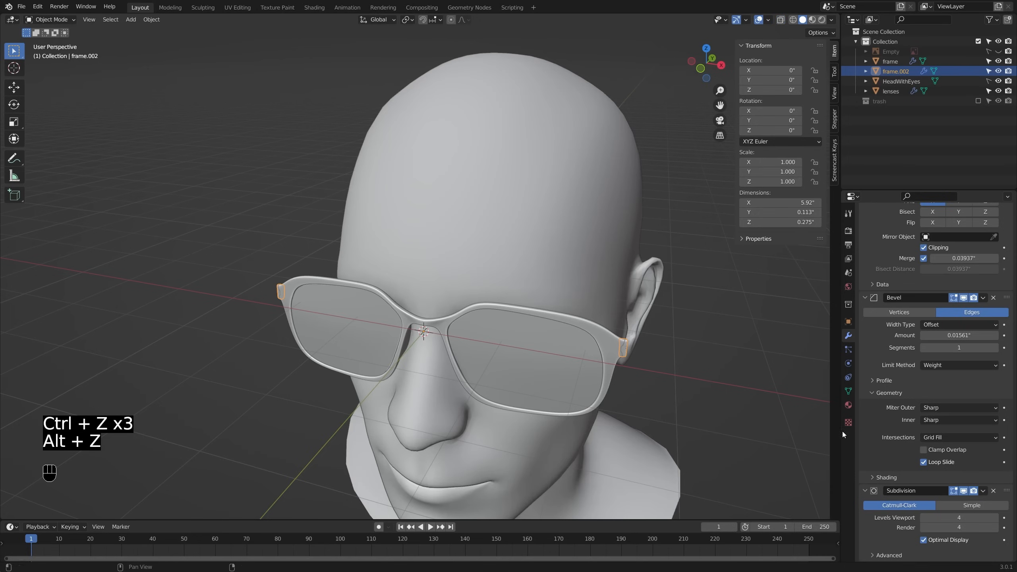
scroll(984, 474, "down", 4)
left_click(993, 488)
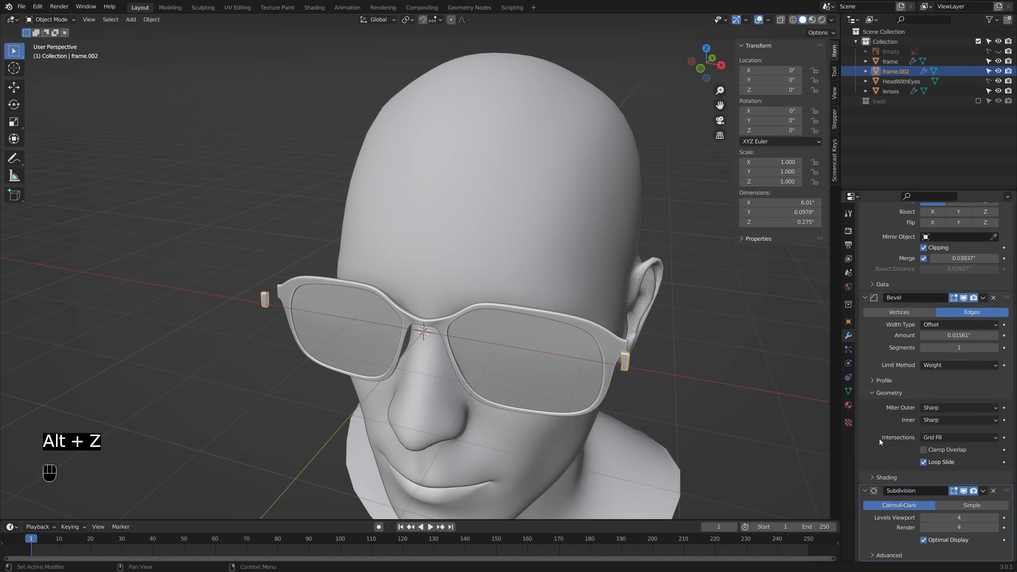
Step: Move the whole corner piece's geometry about 0.5 inches along Y, placing it just behind the frame's outer corner
middle_click_drag(601, 363, 557, 377)
key("Tab")
key("a")
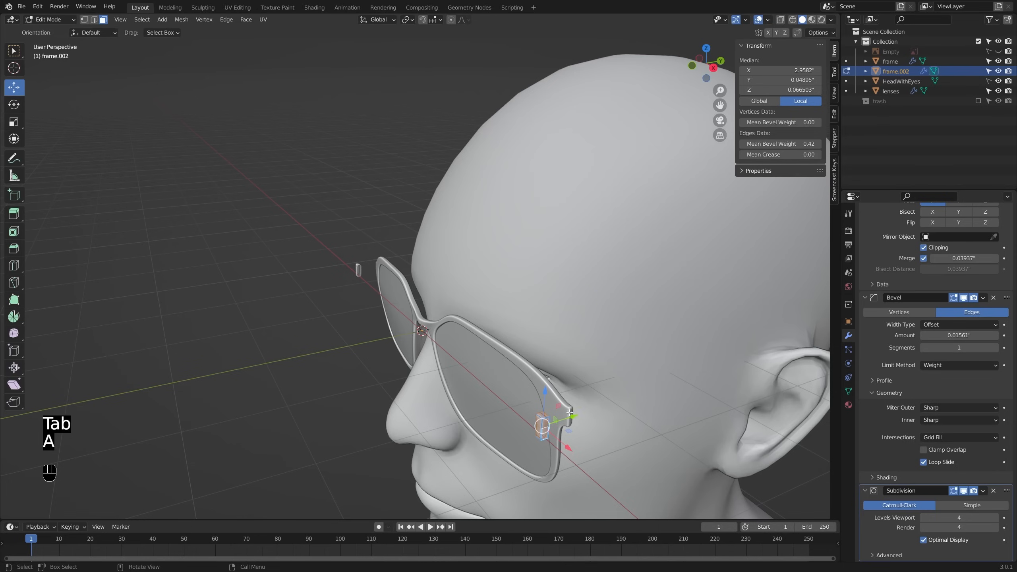
left_click_drag(570, 413, 617, 406)
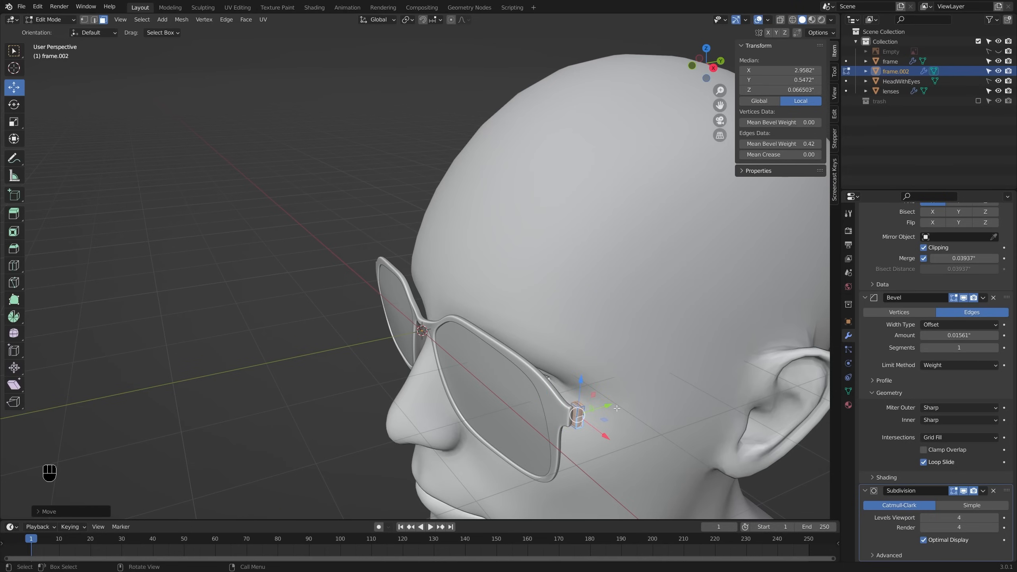
key("Tab")
Step: Pull the rear outer edges of the frame's corner back along Y to a median of about 0.174 inches
middle_click_drag(617, 408, 600, 436)
left_click(509, 339)
middle_click_drag(508, 338, 524, 362)
key("Tab")
scroll(540, 380, "up", 4)
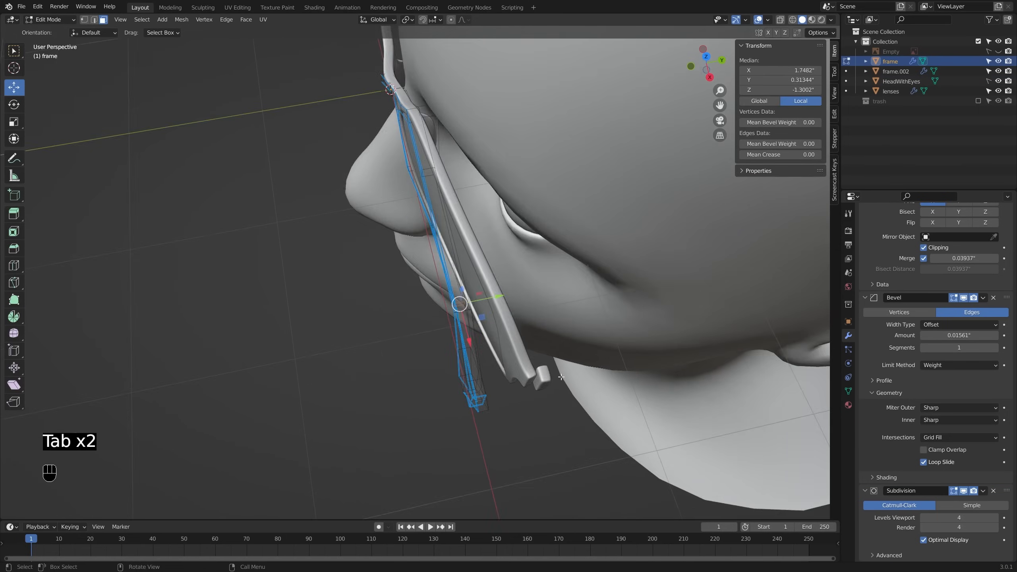
middle_click_drag(448, 412, 464, 392)
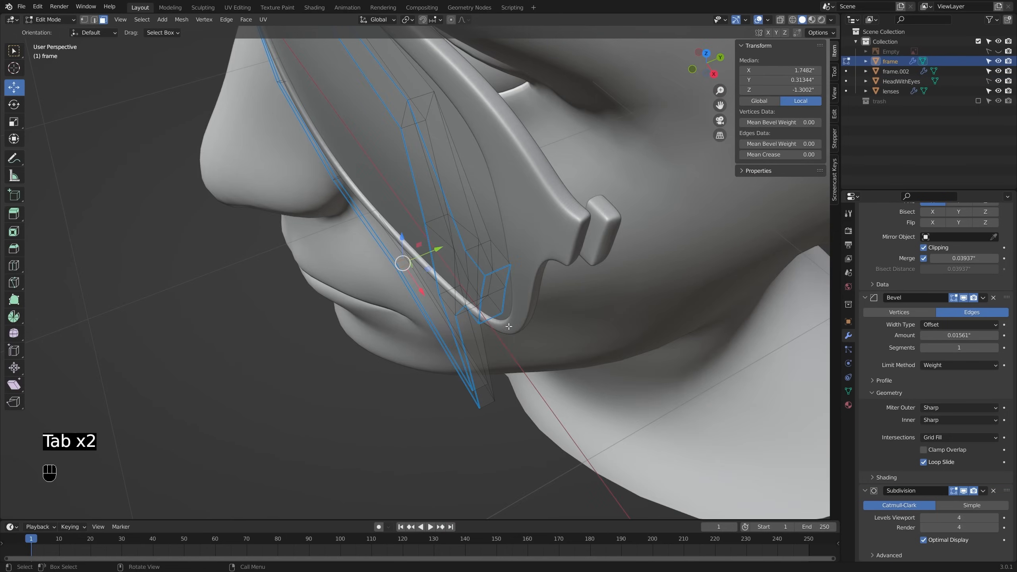
left_click(513, 279, "shift")
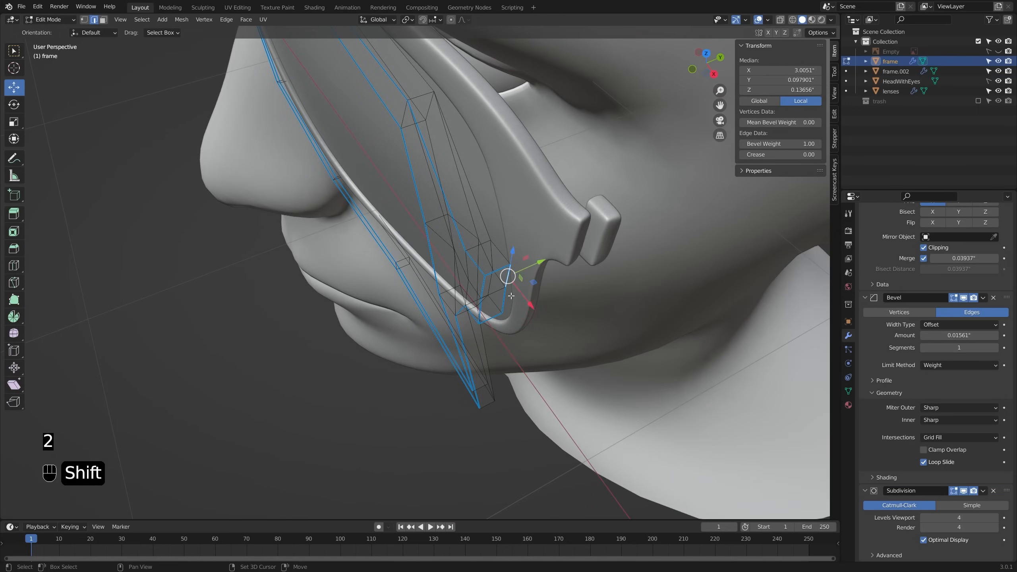
left_click(562, 273)
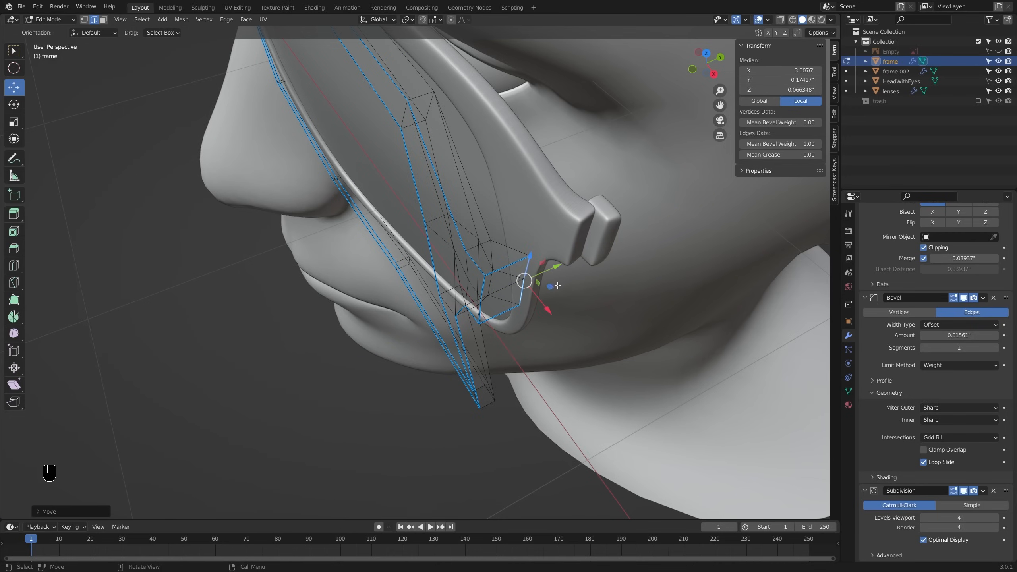
Step: From the top view, move the selected frame corner edges outward along X by about 0.04 inches
key("KP_7")
key("KP_8")
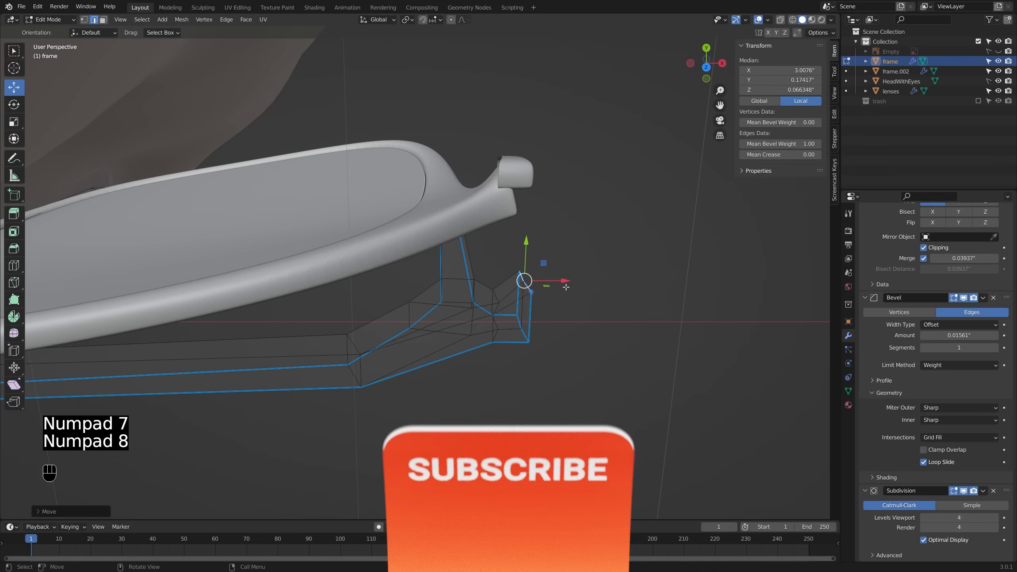
scroll(563, 280, "down", 10)
key("KP_7")
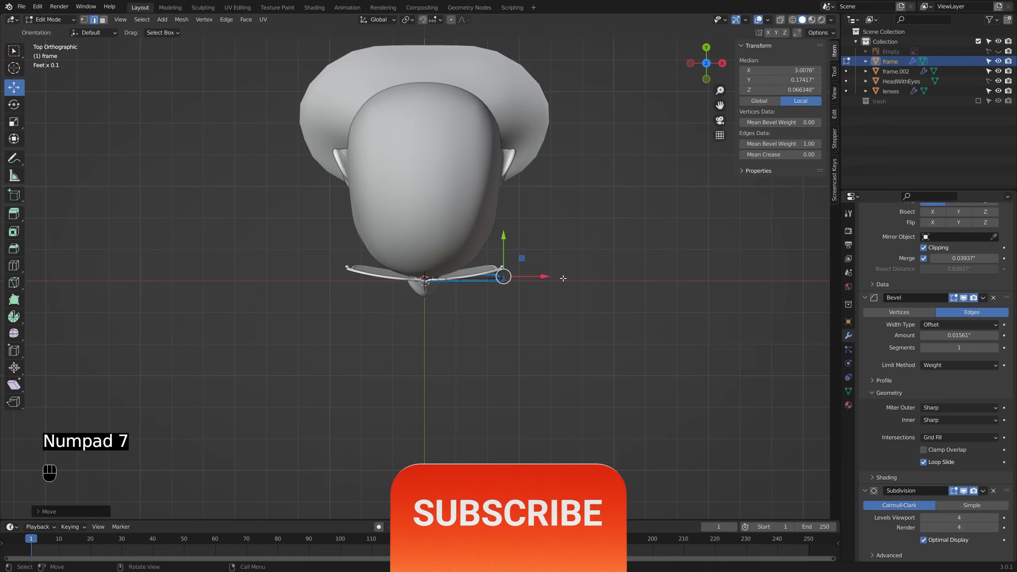
scroll(529, 275, "up", 6)
scroll(529, 274, "up", 2)
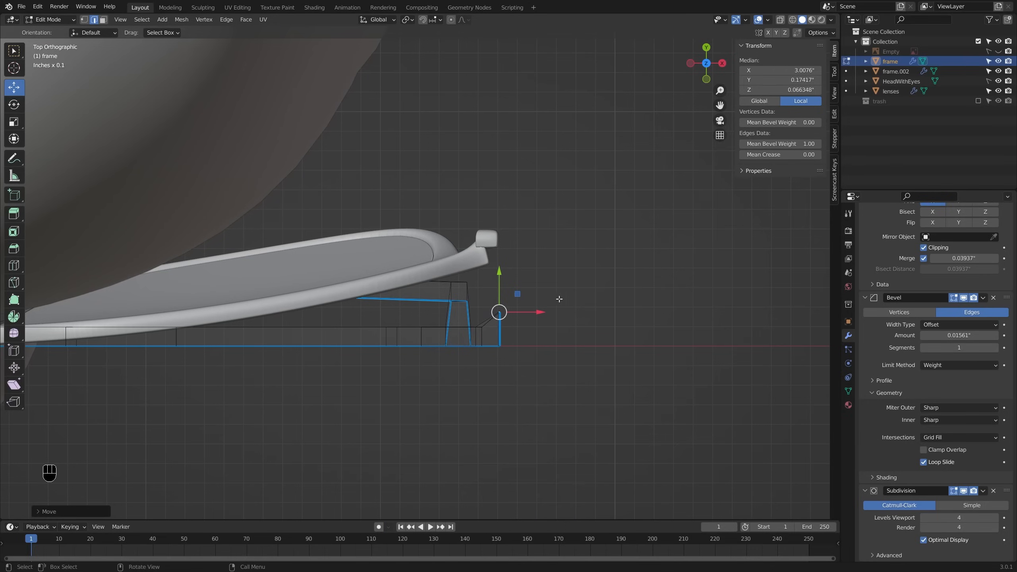
left_click_drag(539, 313, 544, 315)
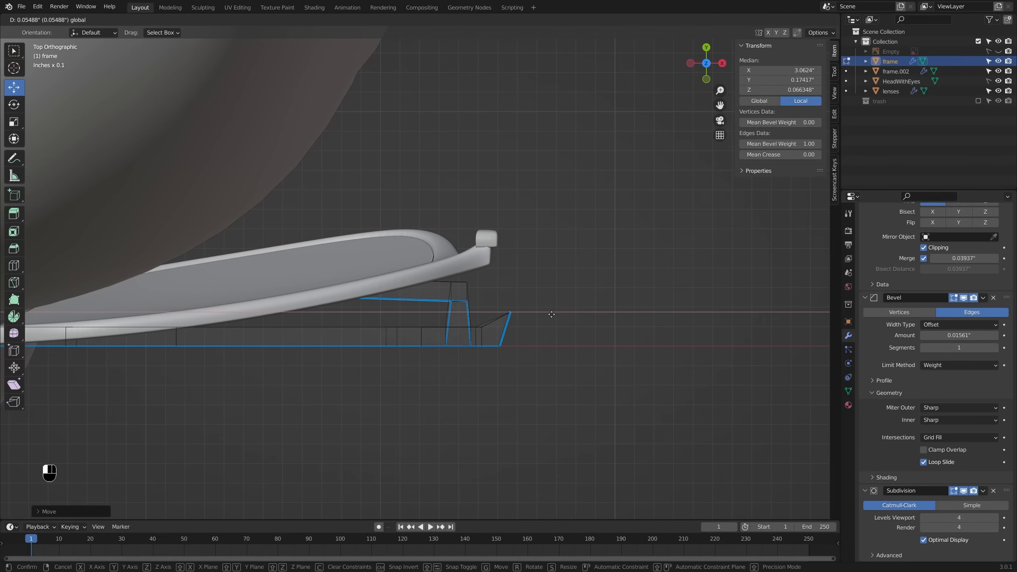
right_click(551, 314)
left_click_drag(543, 313, 551, 313)
middle_click_drag(488, 273, 513, 306, "shift")
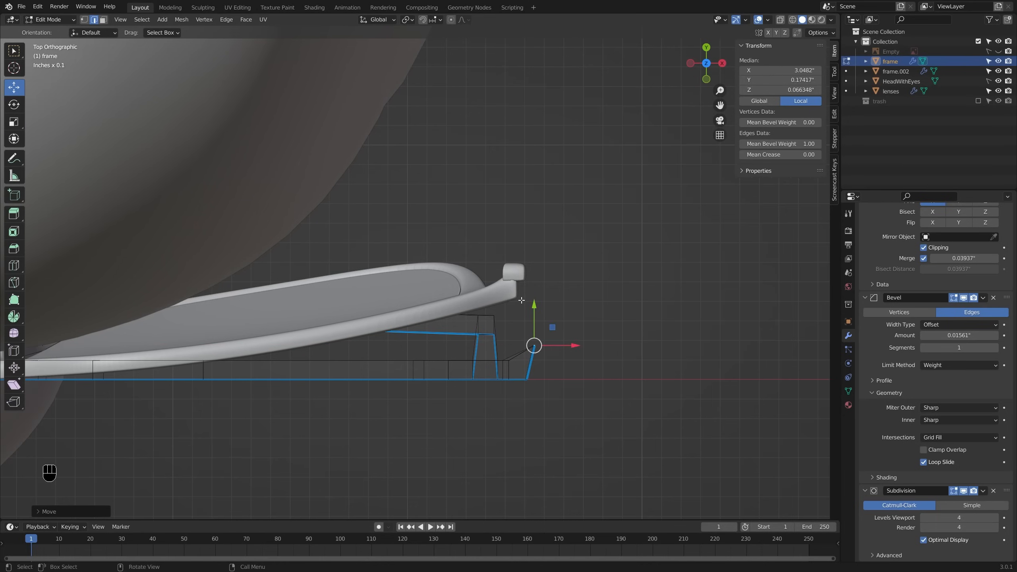
Step: Move the separate corner piece's geometry about 0.05 inches inward and slightly back to line up behind the frame's end
key("Tab")
left_click(519, 277)
key("Tab")
key("a")
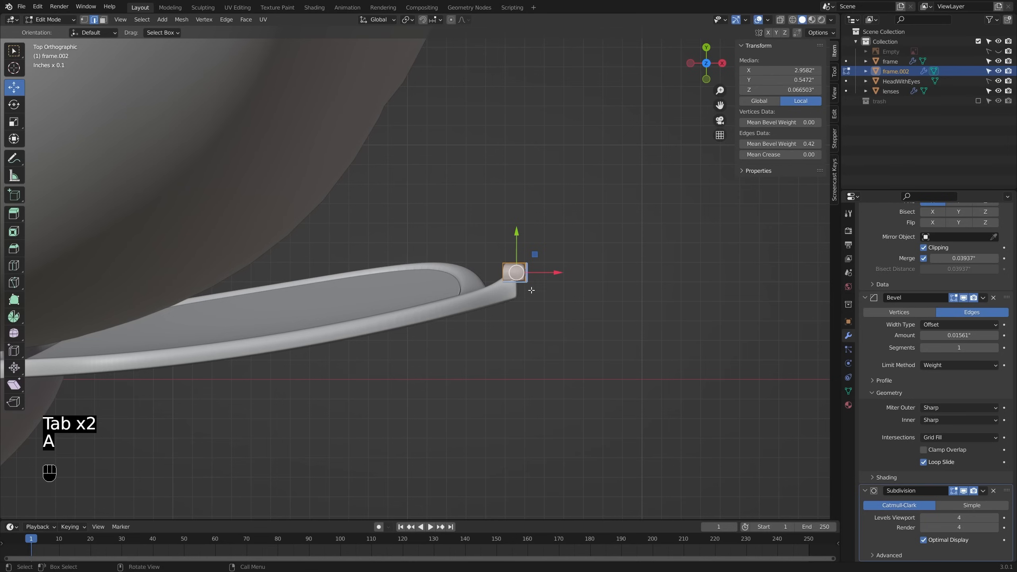
key("g")
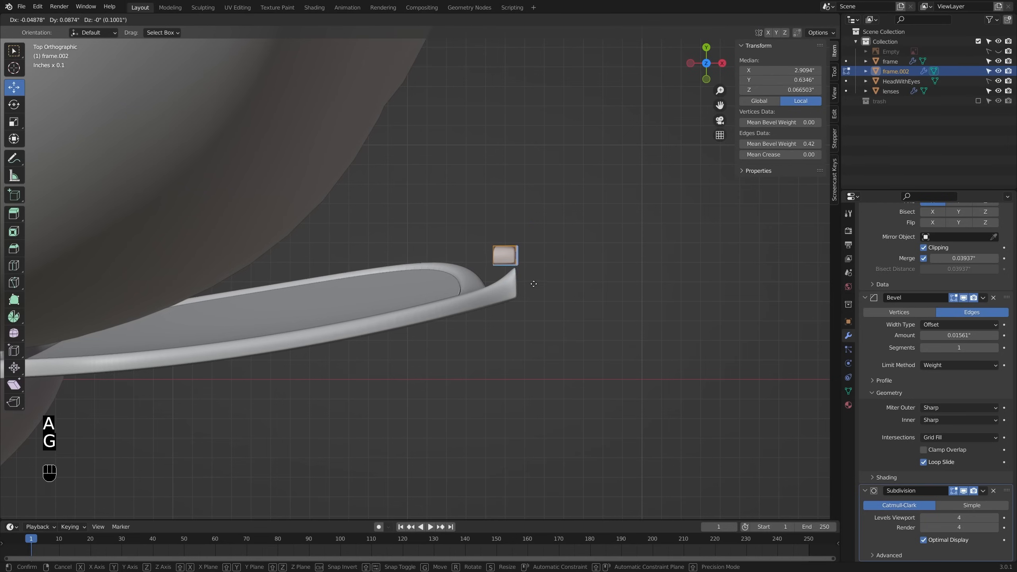
left_click(531, 286)
key("Tab")
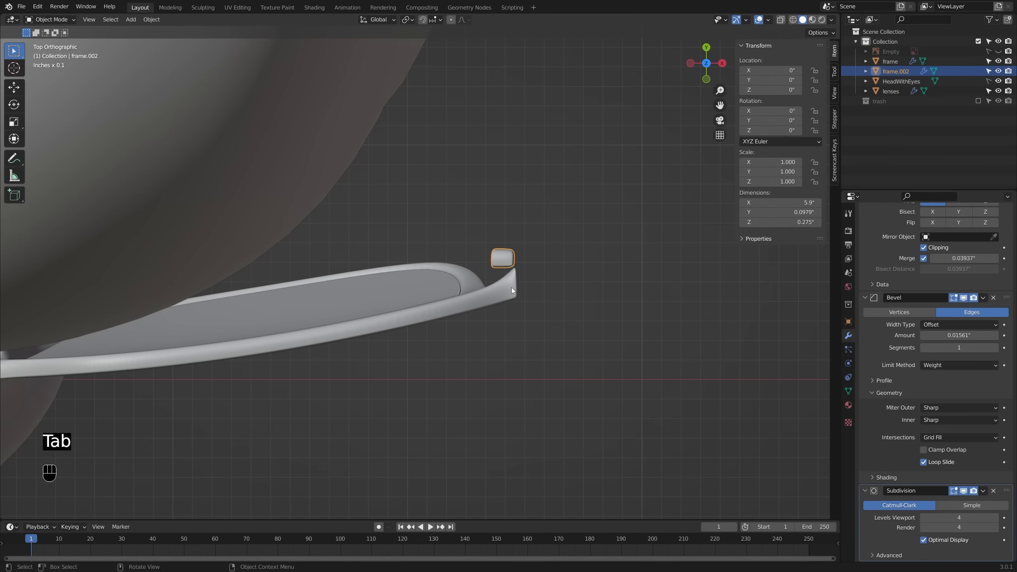
Step: In the frame's mesh, give the top and bottom edges of the outer corner's rear end full bevel weight
left_click(512, 287)
key("Tab")
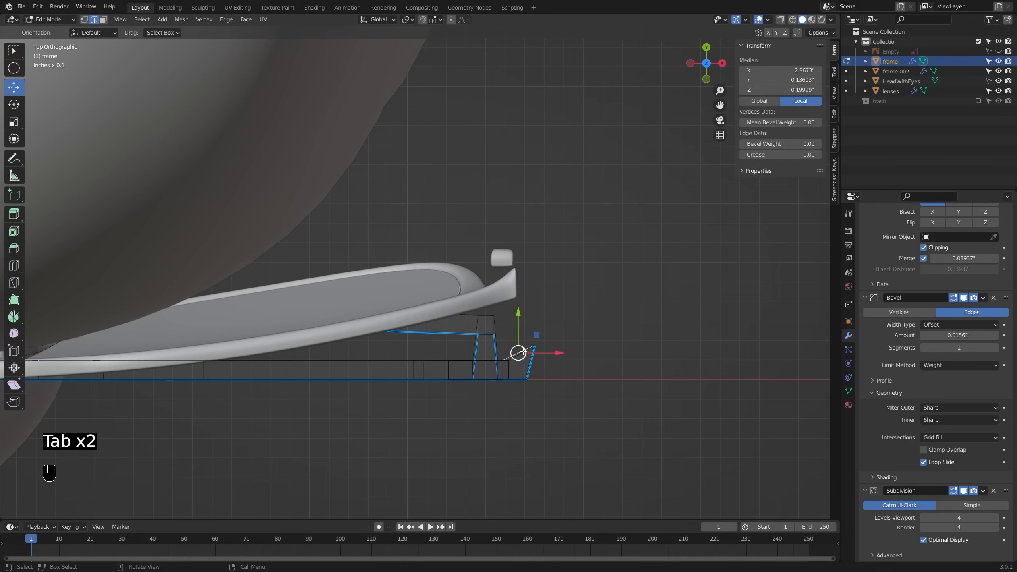
middle_click_drag(524, 351, 521, 379)
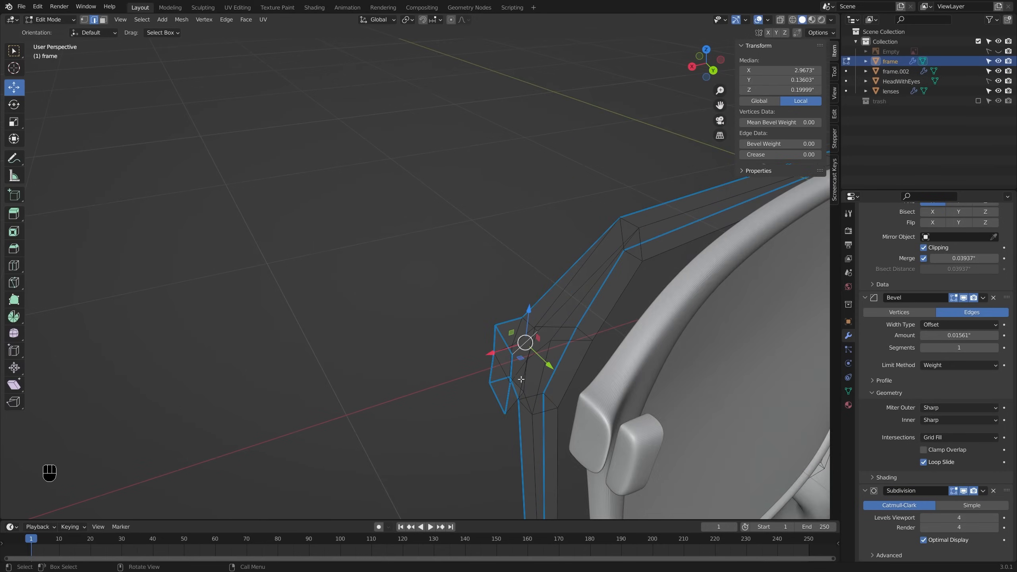
key("alt+z")
left_click(519, 400, "shift")
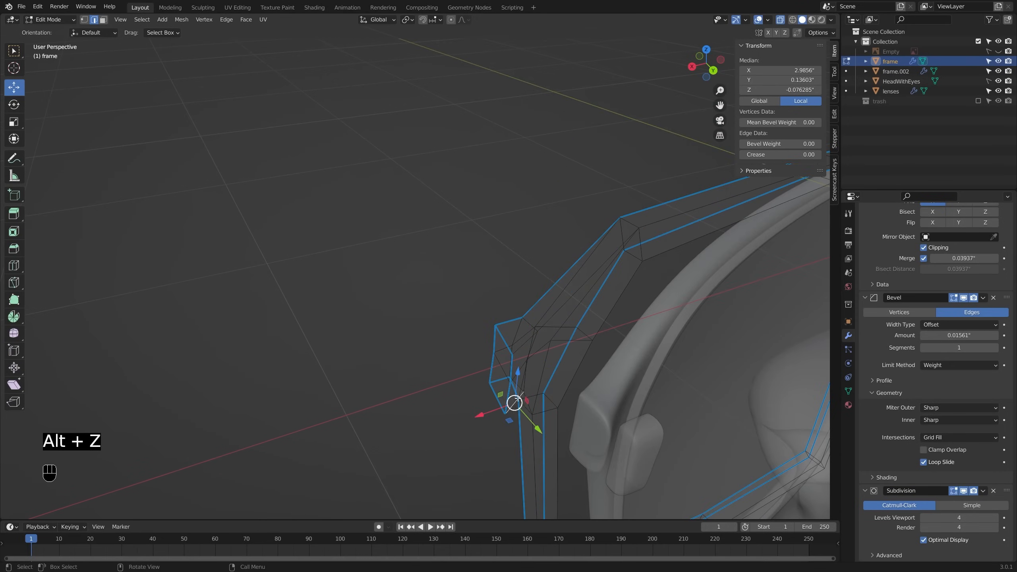
key("alt+z")
left_click(525, 343, "shift")
middle_click_drag(525, 342, 483, 308, "shift")
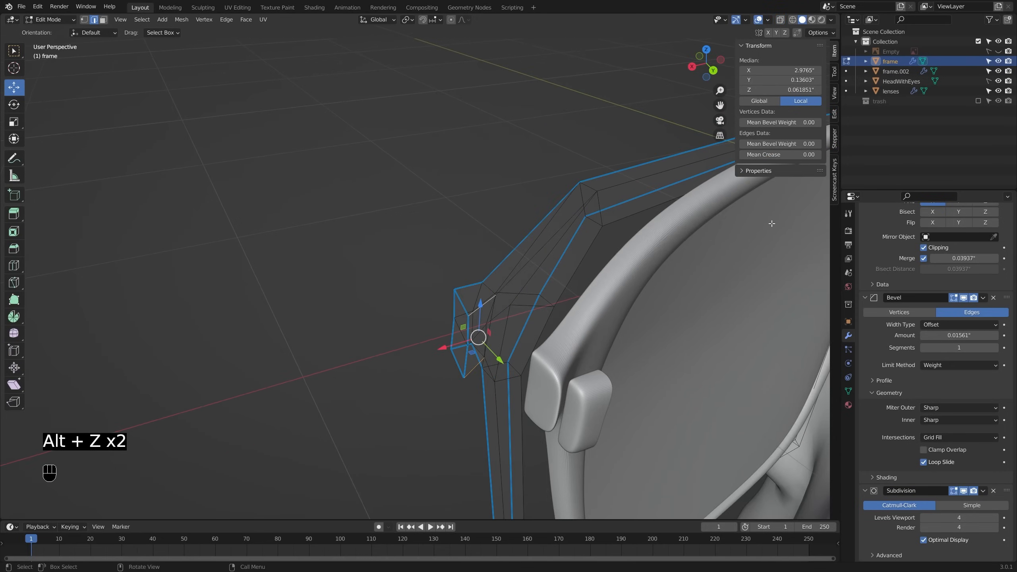
left_click_drag(766, 144, 819, 145)
Step: Flatten the frame corner's rear end faces by scaling them to 0 along Y, and move them back about 0.024 inches
middle_click_drag(541, 305, 569, 345, "shift")
key("3")
left_click(483, 317, "shift")
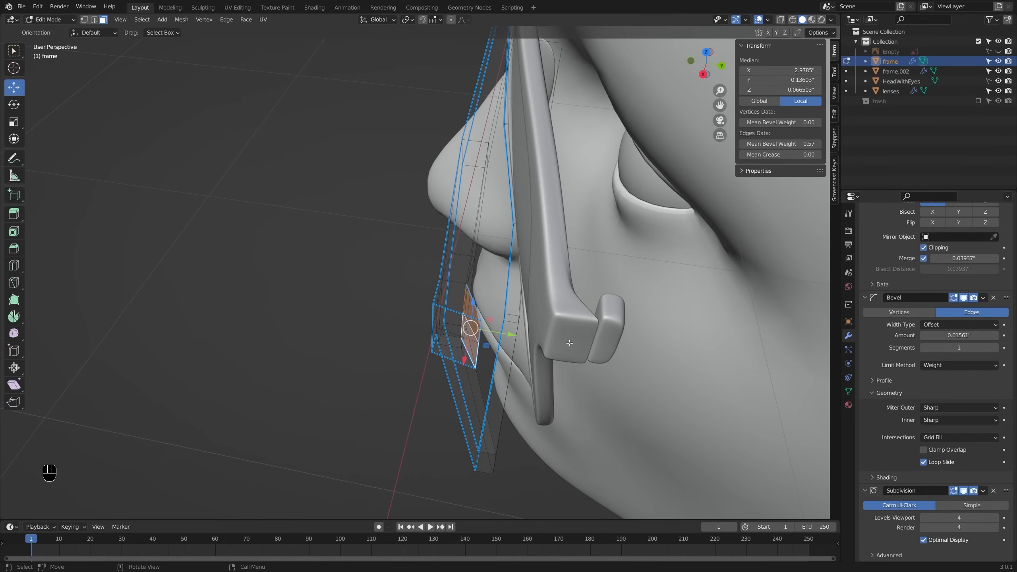
key("s")
key("y")
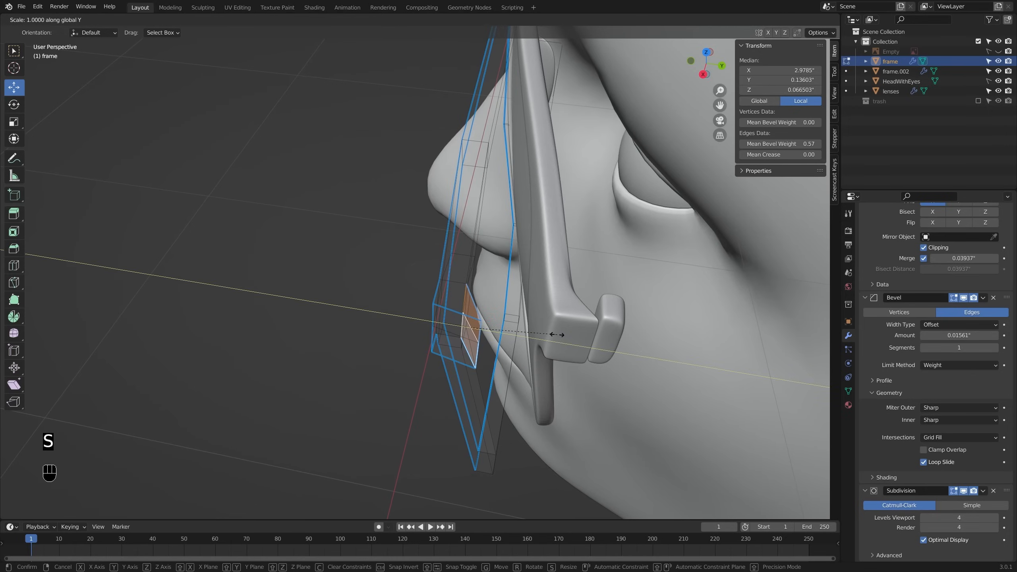
key("0")
key("Return")
key("KP_7")
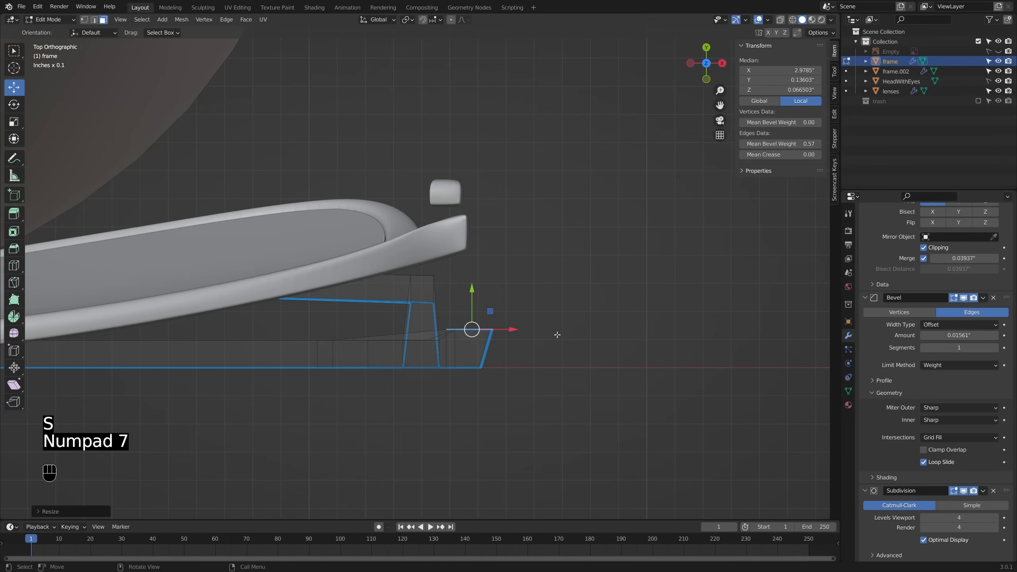
scroll(469, 295, "up", 1)
left_click_drag(471, 296, 480, 287)
Step: From the top view, move the inner vertices of the frame corner's rear end back about 0.048 inches along Y
key("1")
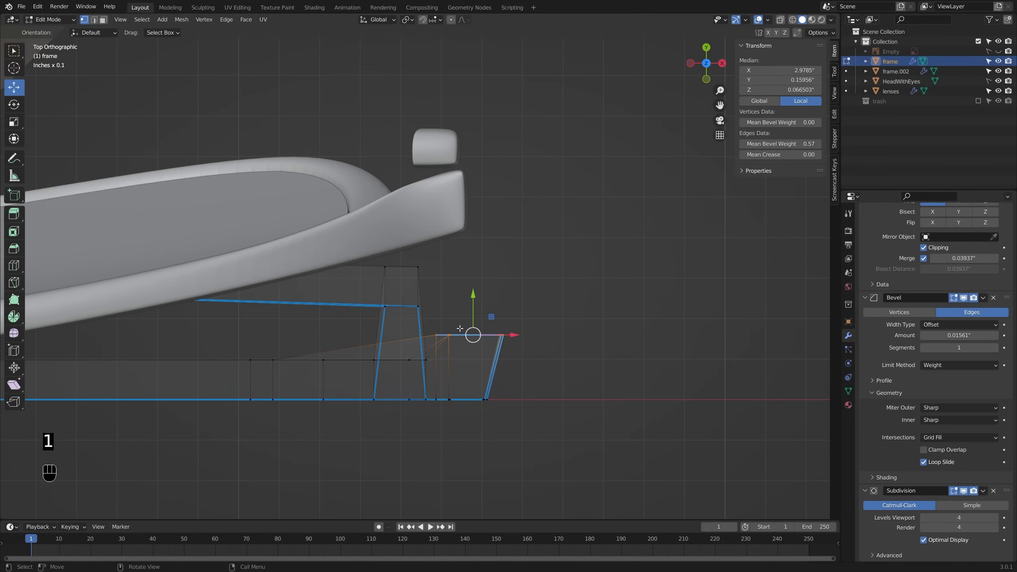
key("alt+z")
key("alt+a")
key("c")
left_click(449, 335)
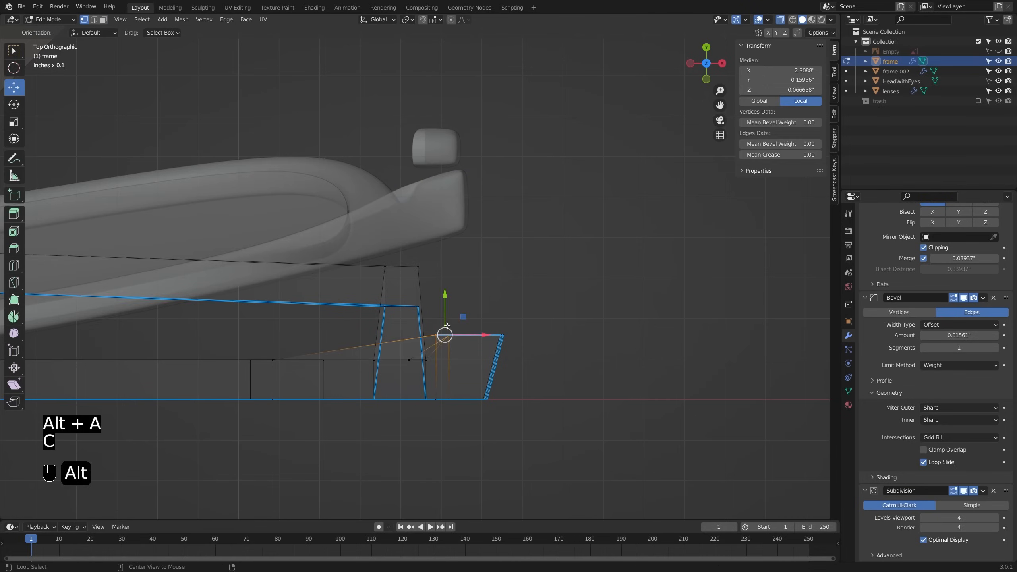
key("alt+z")
left_click_drag(447, 309, 459, 287)
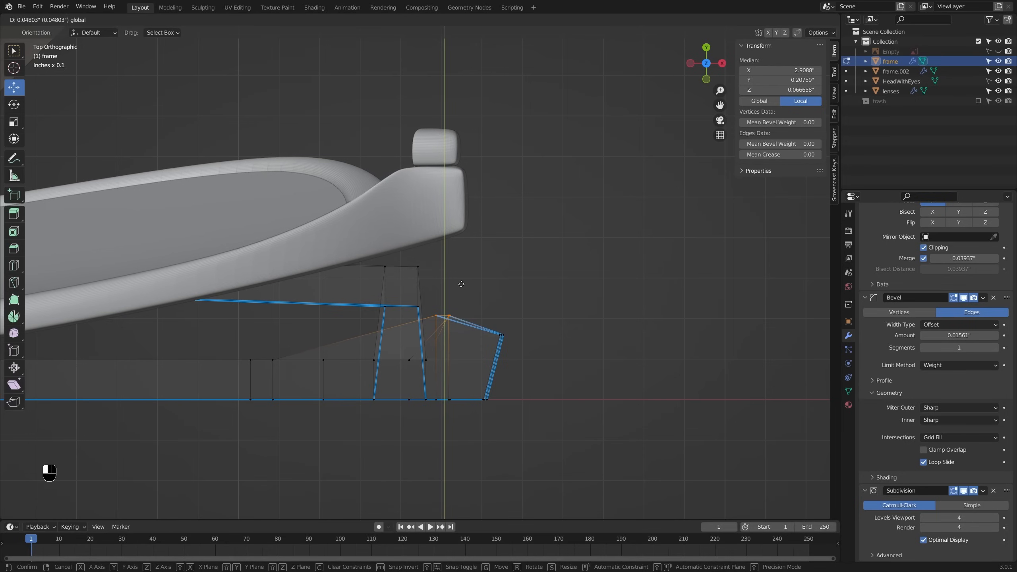
left_click_drag(461, 284, 462, 284)
Step: Set the mean bevel weight of the inner edges on the frame corner's rear end to 1.00
middle_click_drag(397, 298, 561, 277, "shift")
scroll(572, 289, "down", 2)
key("alt+z")
key("alt+z")
scroll(630, 326, "up", 3)
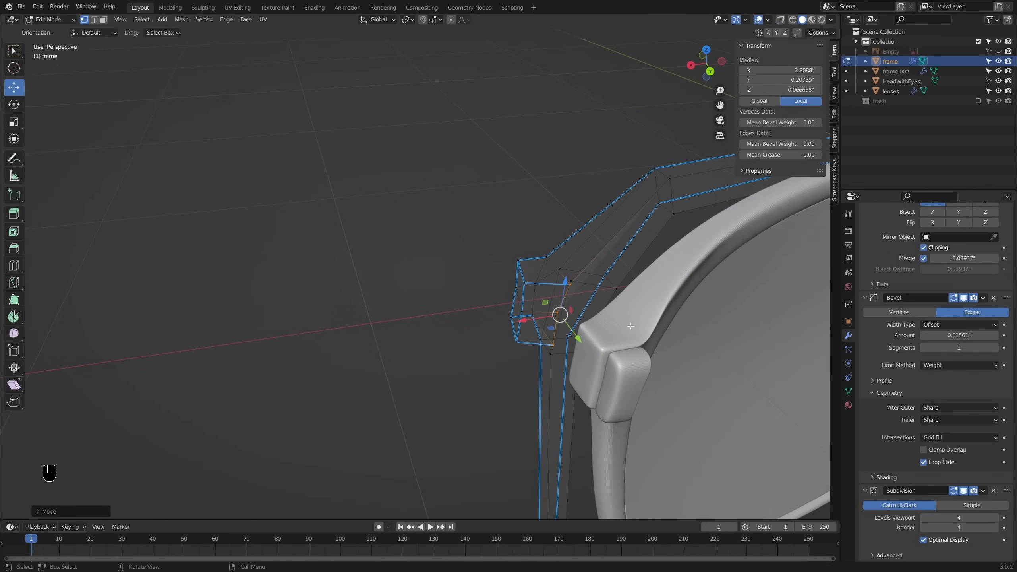
scroll(730, 310, "up", 1)
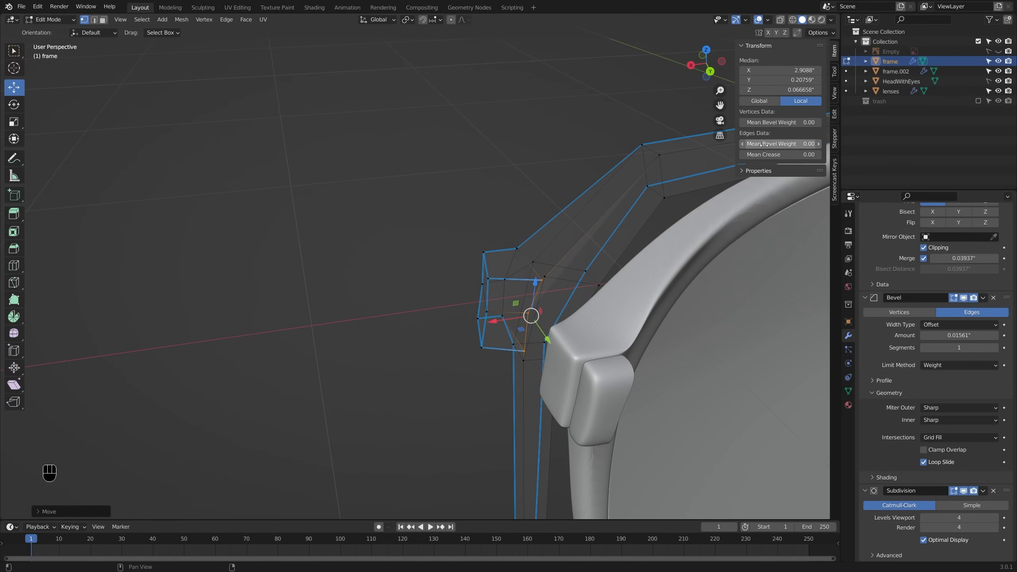
left_click_drag(761, 145, 785, 145)
middle_click_drag(587, 255, 544, 205)
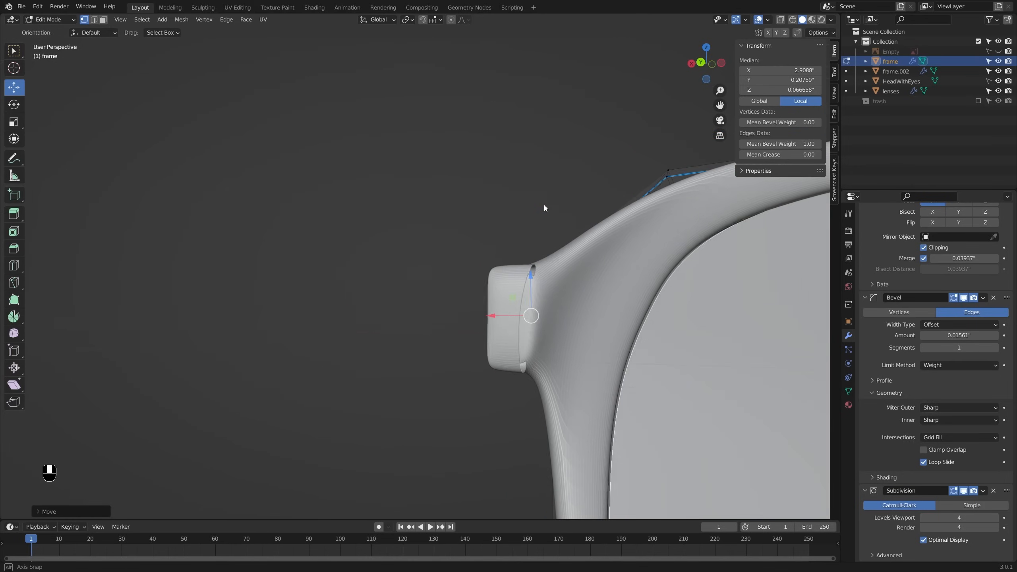
mouse_move(533, 277)
middle_mouse_down()
mouse_move(611, 307)
mouse_move(630, 292)
mouse_move(542, 282)
middle_mouse_up()
Step: In the separate temple piece's mesh, fill the upper half of the open inner side with a face
key("Tab")
left_click(670, 312)
key("Tab")
key("alt+z")
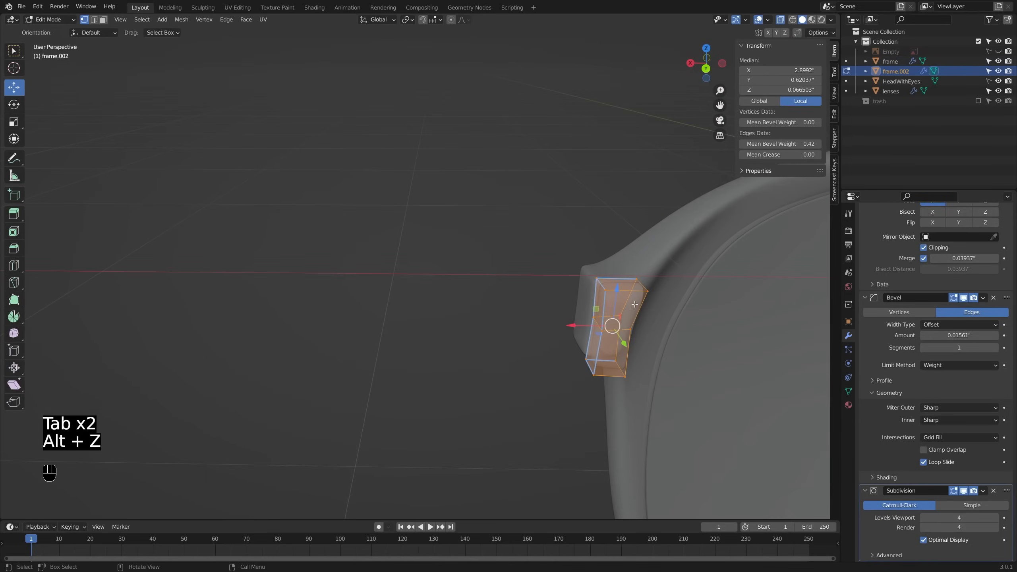
middle_click_drag(681, 240, 712, 228)
key("a")
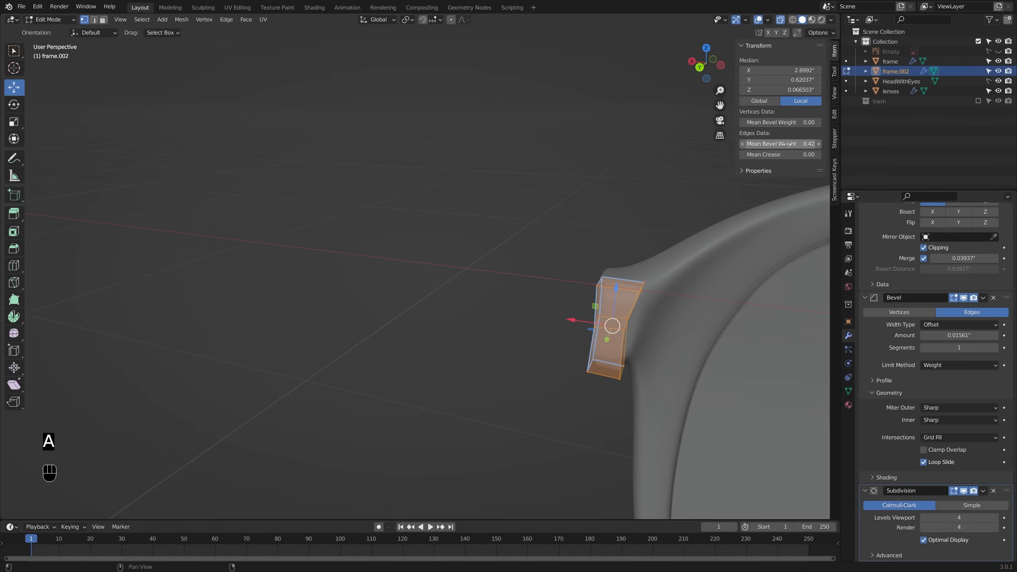
key("alt+z")
middle_click_drag(765, 176, 628, 315)
key("2")
left_click(624, 325)
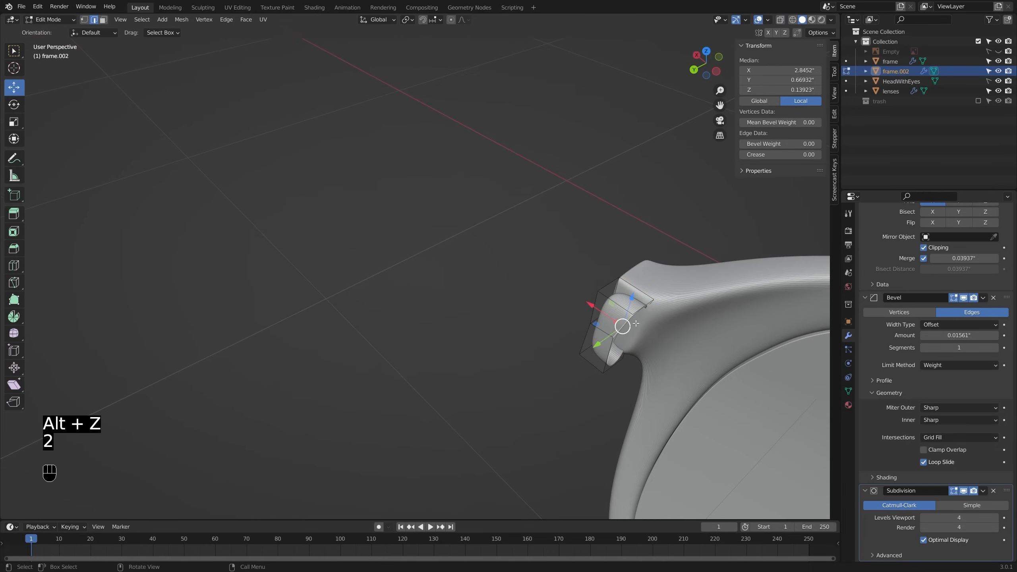
key("alt+z")
left_click(653, 312, "shift")
key("f")
key("f")
key("ctrl+z")
Step: Fill the lower half of the temple piece's open inner side with a face between its front and rear edges
left_click(610, 355)
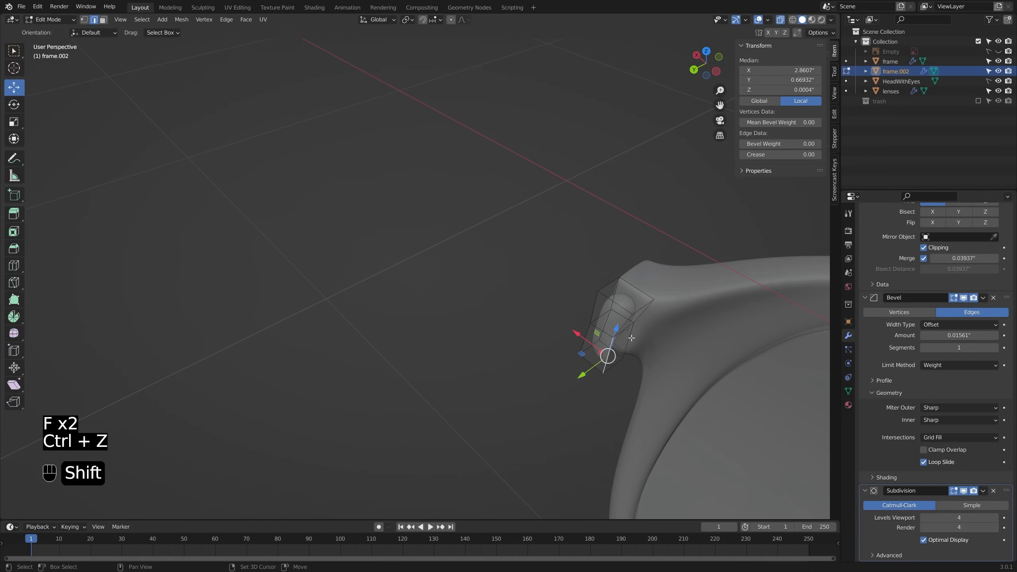
left_click(633, 339, "shift")
key("f")
key("alt+z")
middle_click_drag(633, 339, 626, 323)
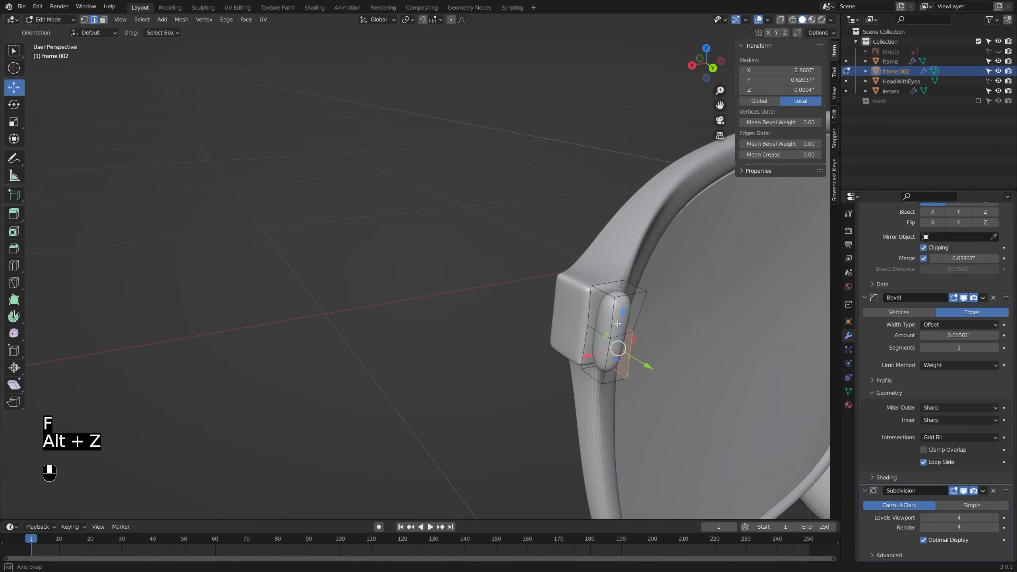
Step: From the side view, move the temple piece's two rear faces back about 1.3 inches along Y toward the ear
left_click(626, 322)
key("3")
left_click(625, 334, "shift")
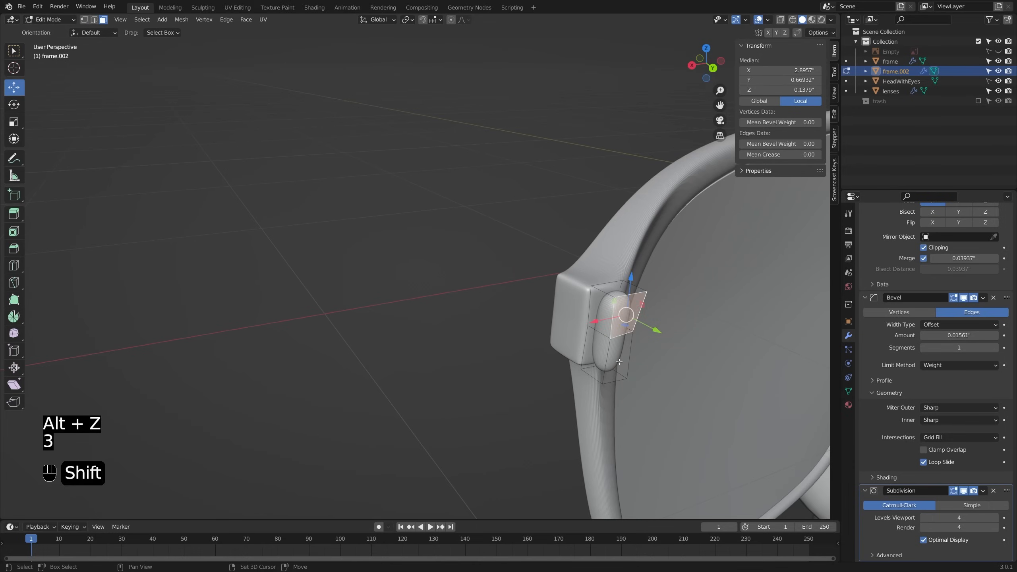
key("KP_1")
key("KP_3")
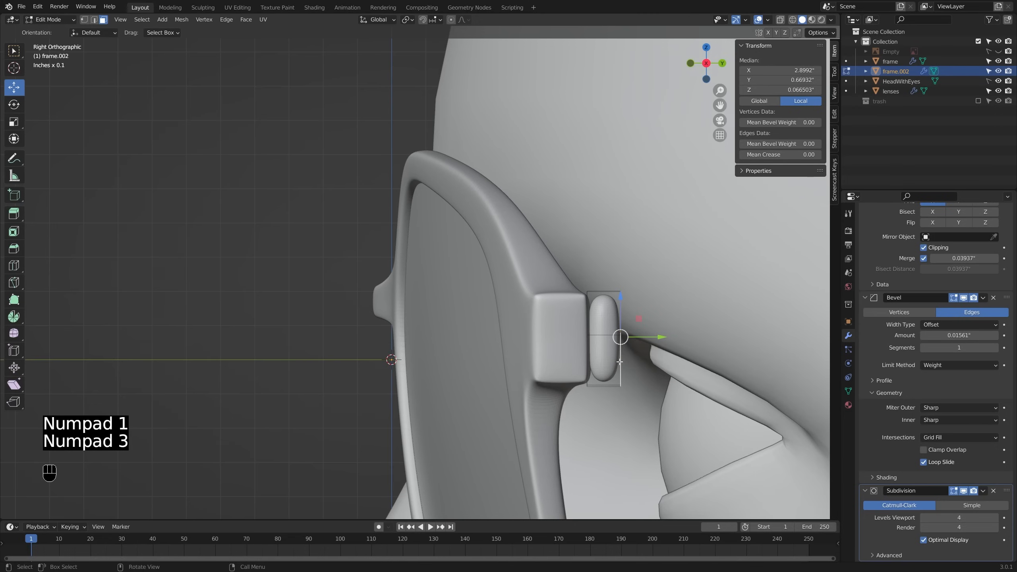
scroll(620, 362, "down", 4)
left_click_drag(513, 348, 526, 349)
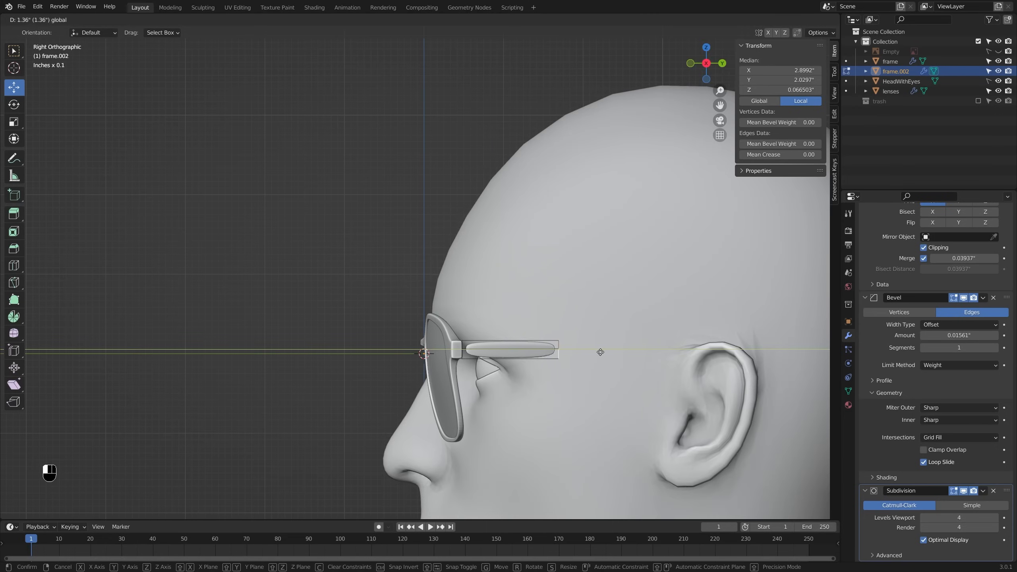
left_click_drag(601, 352, 596, 353)
Step: Extrude the temple's rear faces and move the new end about 0.21 inches back along Y
scroll(572, 356, "up", 1)
scroll(559, 353, "up", 3)
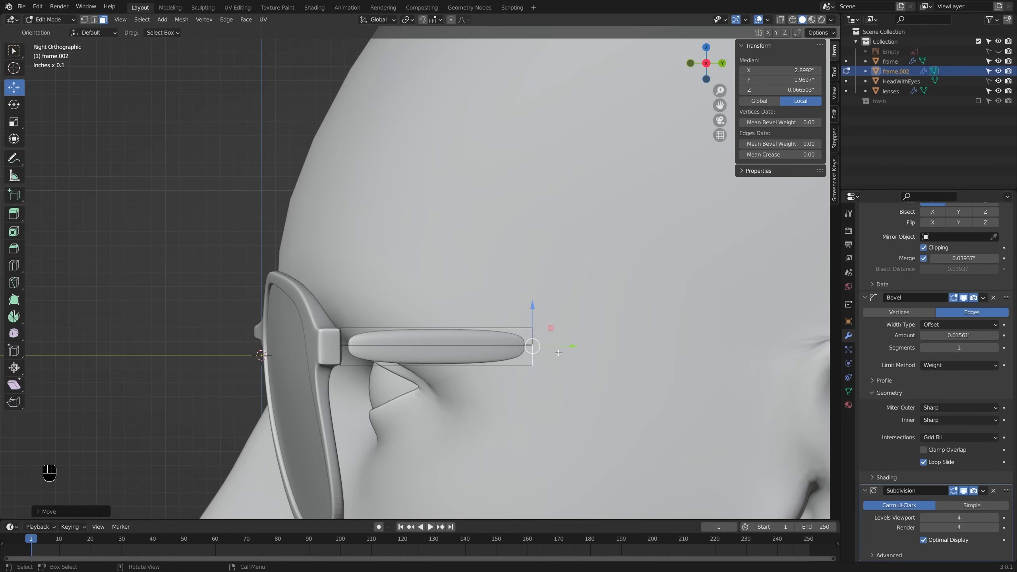
key("e")
right_click(566, 352)
left_click_drag(568, 350, 598, 349)
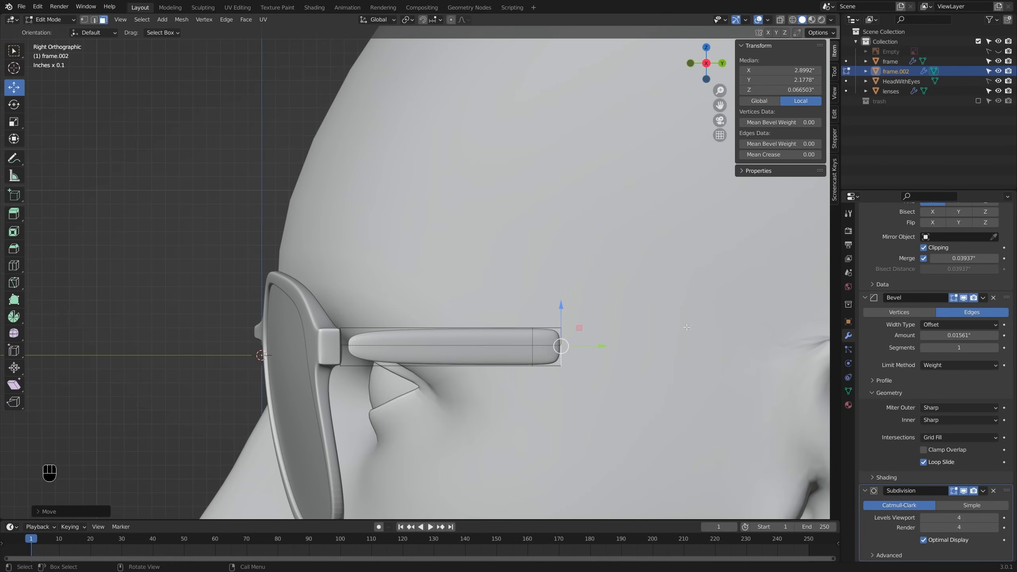
Step: Scale the temple's rear end narrower along Z and extrude it about 0.25 inches further back along Y
key("s")
key("z")
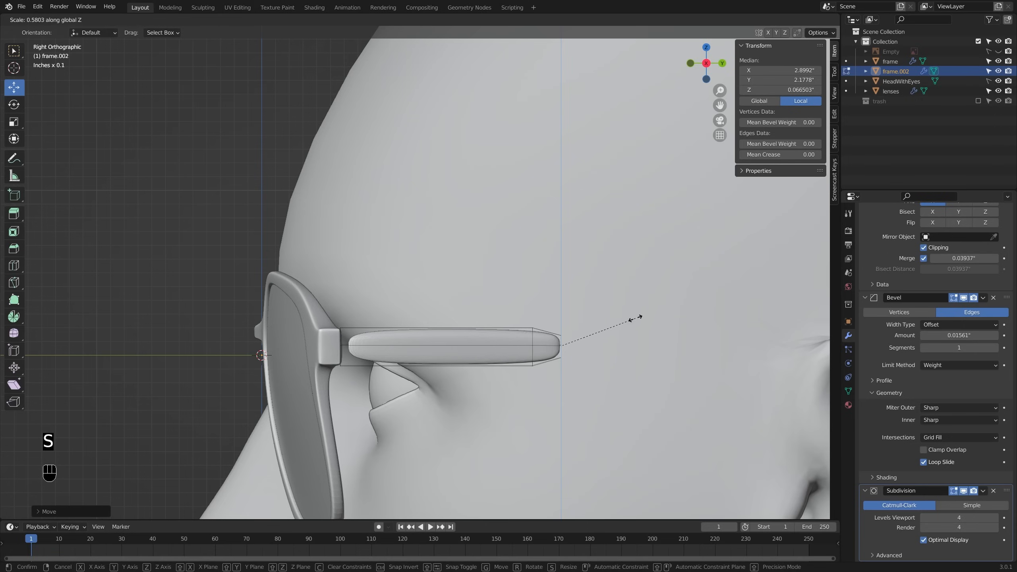
left_click(591, 341)
key("e")
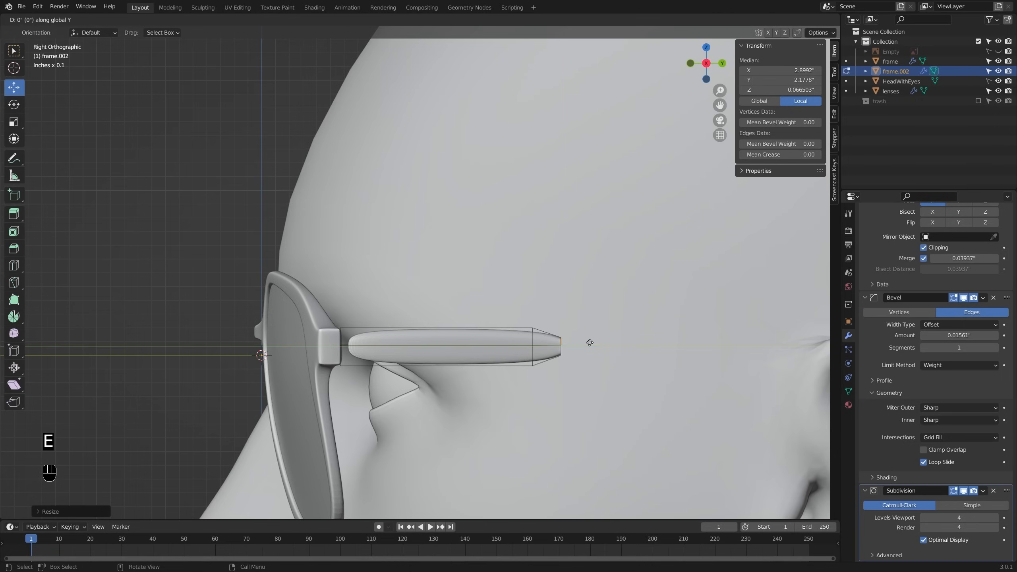
left_click(624, 344)
scroll(623, 344, "down", 1)
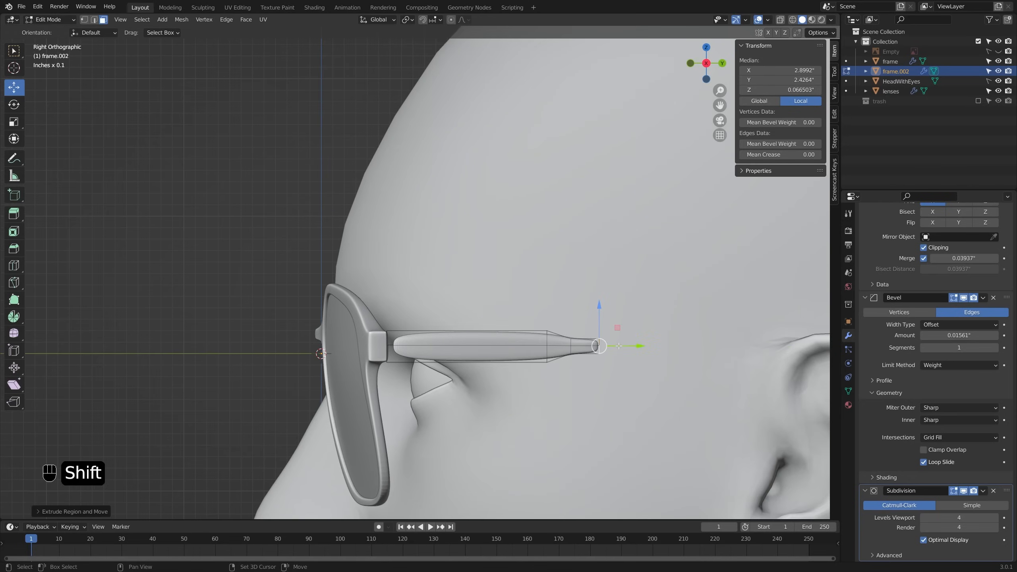
Step: Set the mean bevel weight of the temple's outer and inner top edge loops to 1.00
middle_click_drag(623, 345, 576, 344, "shift")
middle_click_drag(731, 337, 509, 343, "shift")
left_click(510, 341, "alt")
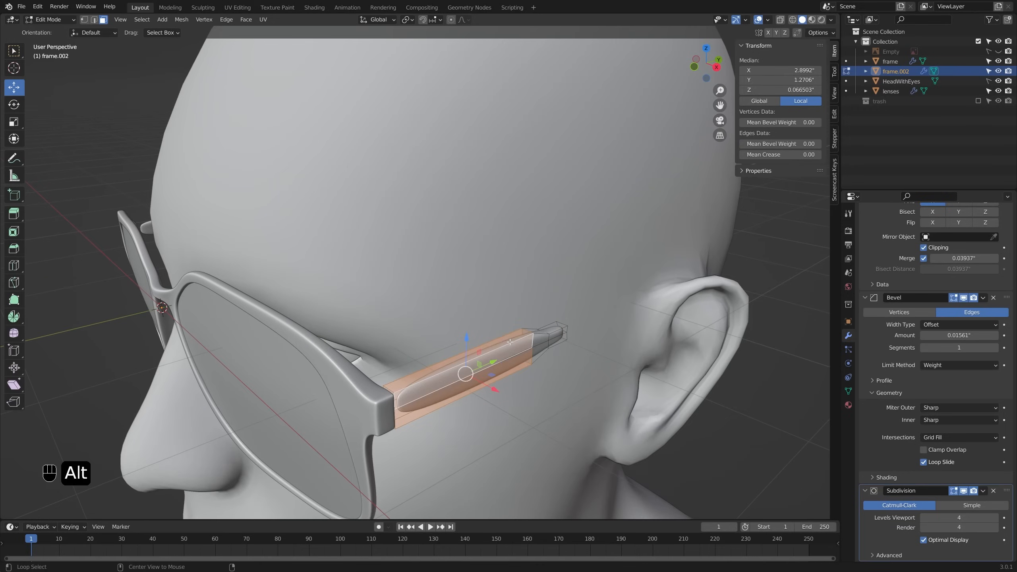
key("1")
left_click(480, 342, "alt+shift")
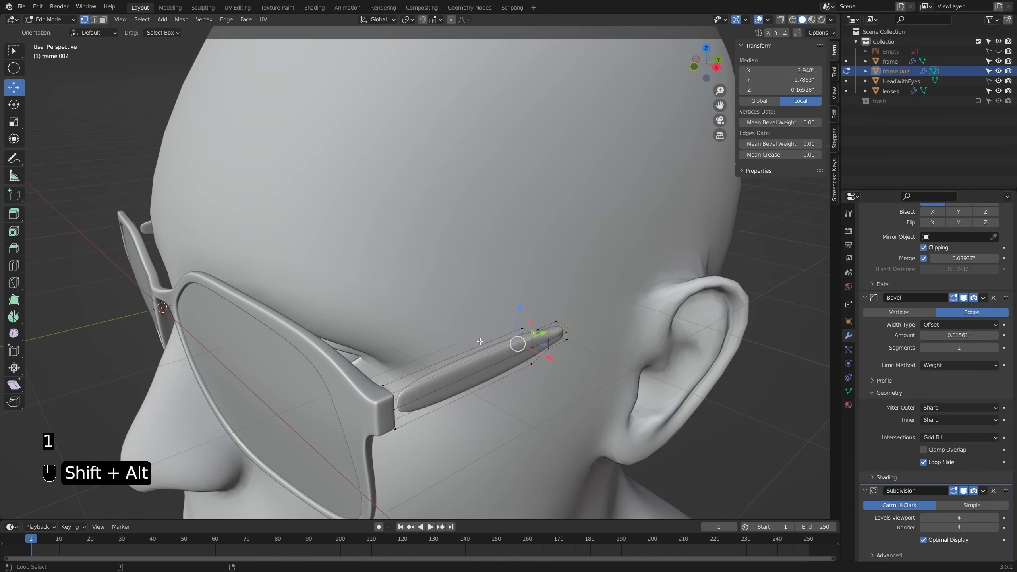
key("alt+z")
left_click(486, 350, "alt")
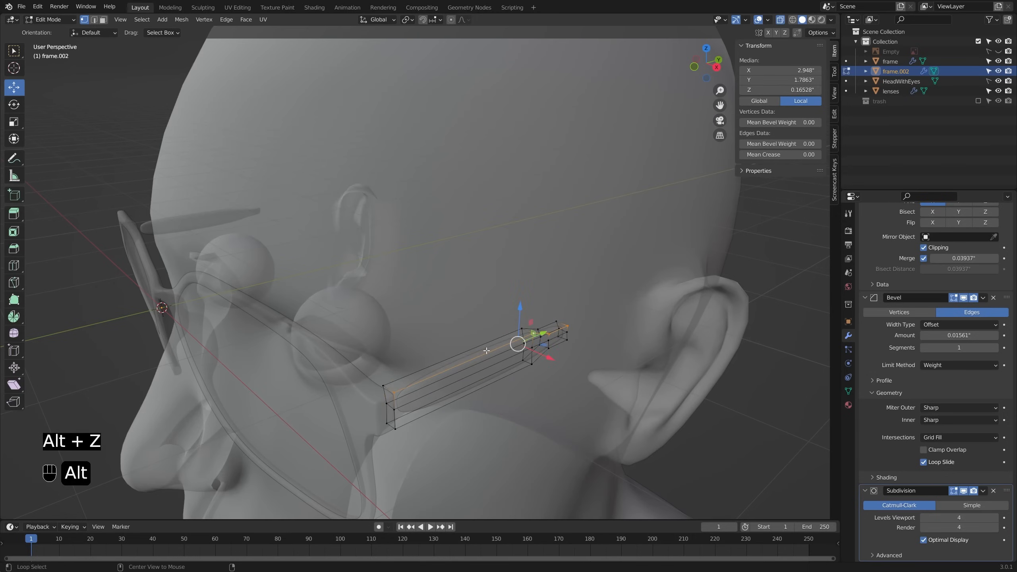
key("alt+z")
key("2")
scroll(520, 334, "up", 4)
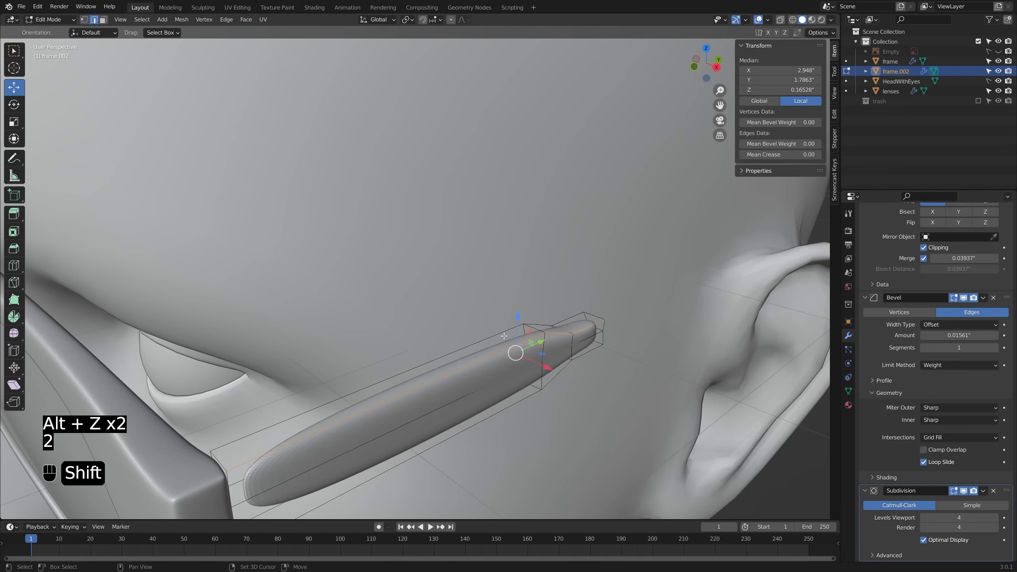
left_click(499, 335, "alt+shift")
left_click_drag(776, 144, 820, 144)
Step: Give the edge loop around the temple's front end, next to the frame, full bevel weight
left_click_drag(447, 340, 481, 291, "shift")
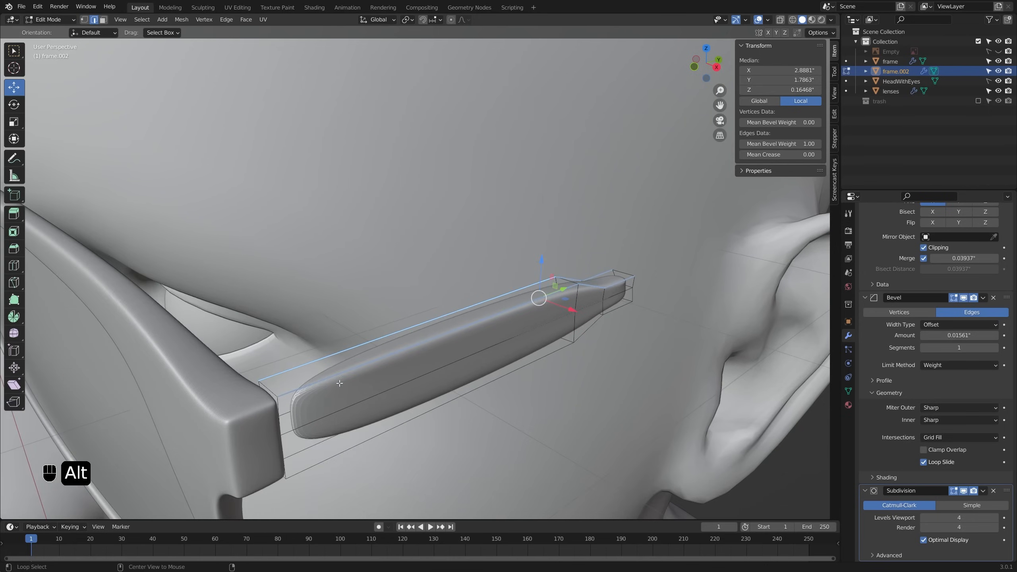
key("alt+z")
left_click(282, 416, "alt")
left_click(265, 402, "shift")
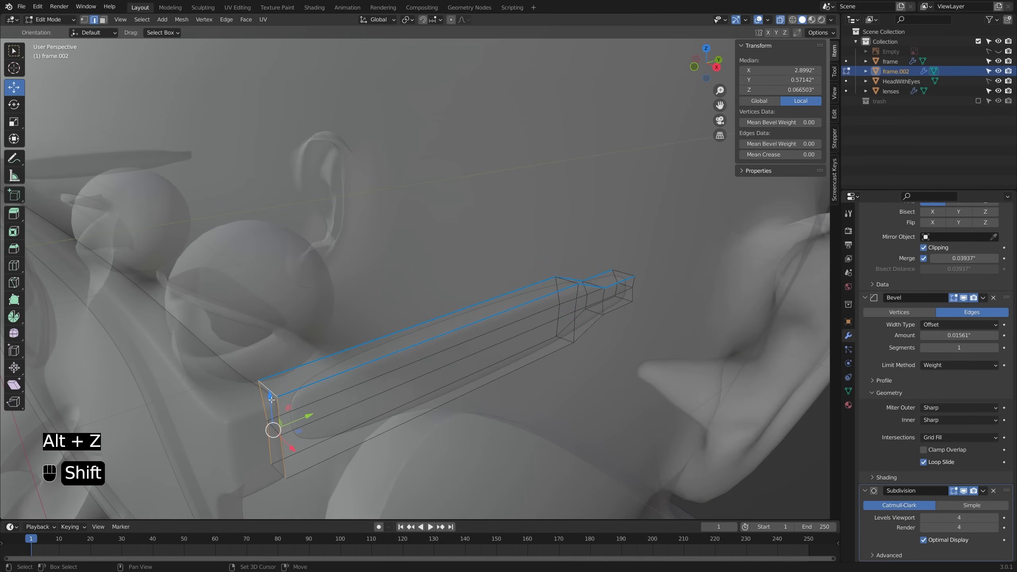
key("alt+z")
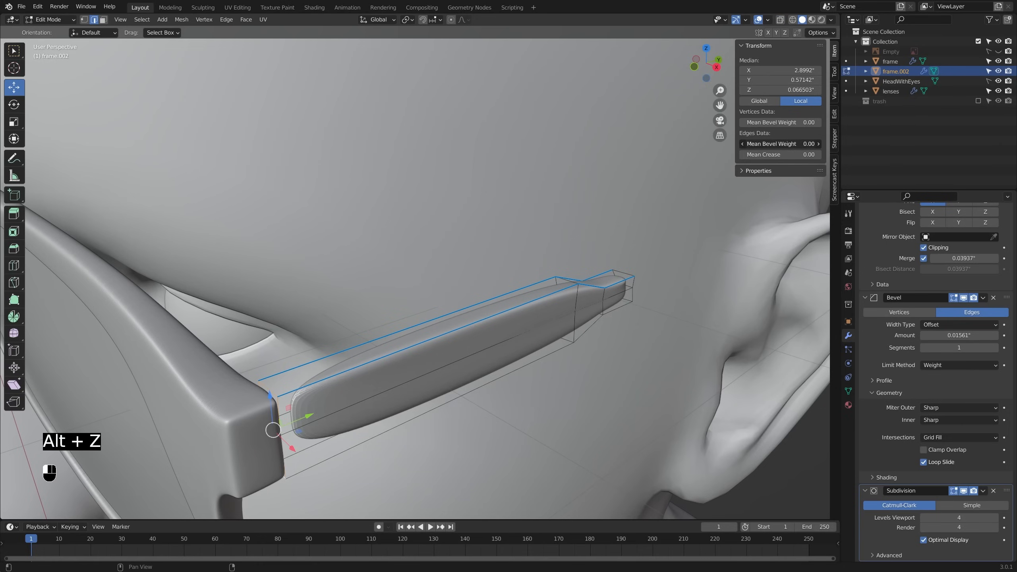
left_click_drag(777, 144, 819, 144)
Step: Give the temple's outer and inner bottom edge loops a mean bevel weight of 1.00
key("alt+z")
left_click(369, 439, "alt")
key("alt+z")
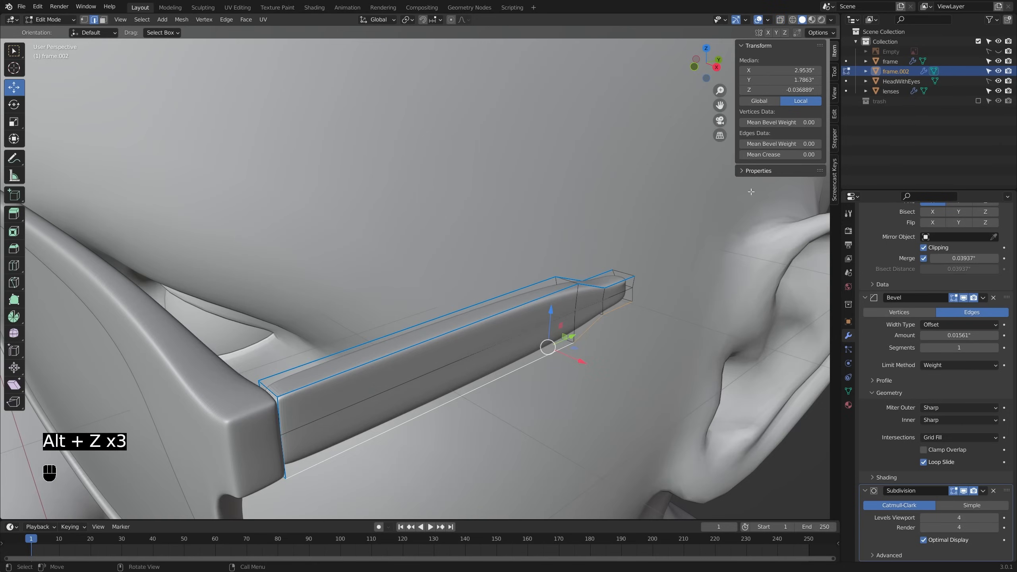
left_click(473, 370, "alt")
key("alt+z")
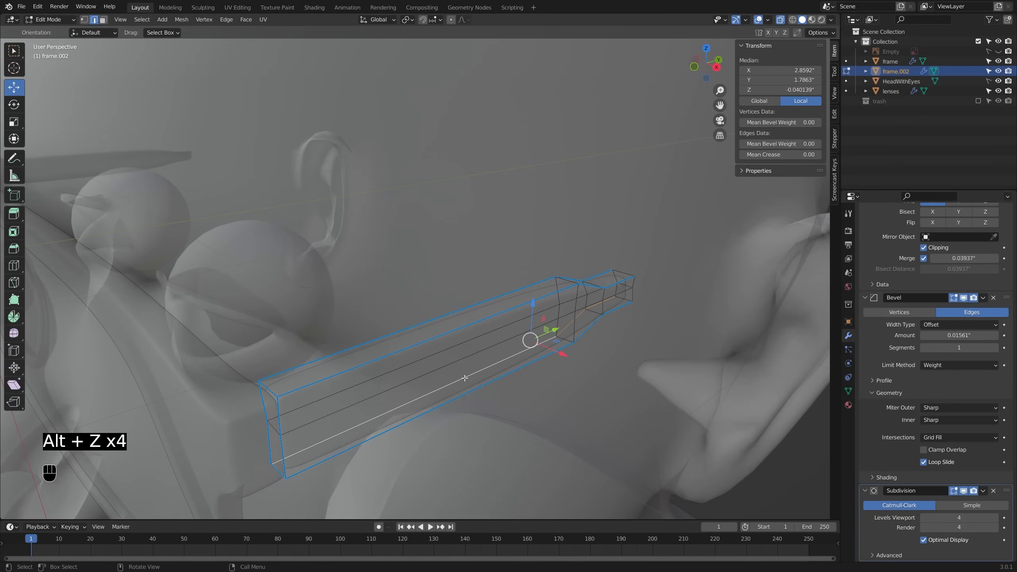
middle_click_drag(397, 260, 458, 329)
key("KP_7")
key("Tab")
key("Tab")
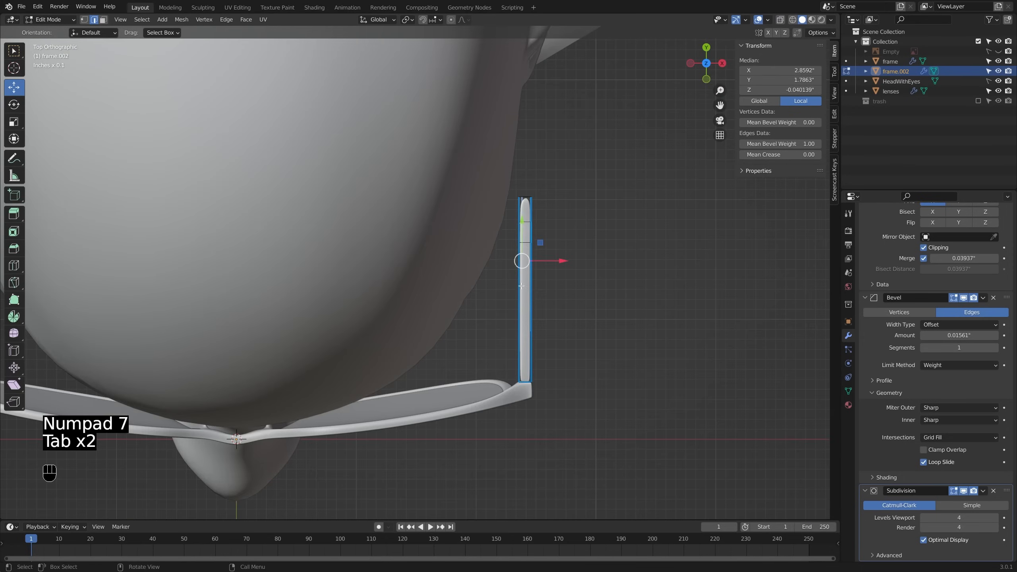
Step: Examine the temple's position and thickness relative to the frame, head and ear from above and the side
key("alt+z")
middle_click_drag(532, 261, 538, 369, "shift")
scroll(539, 369, "down", 2)
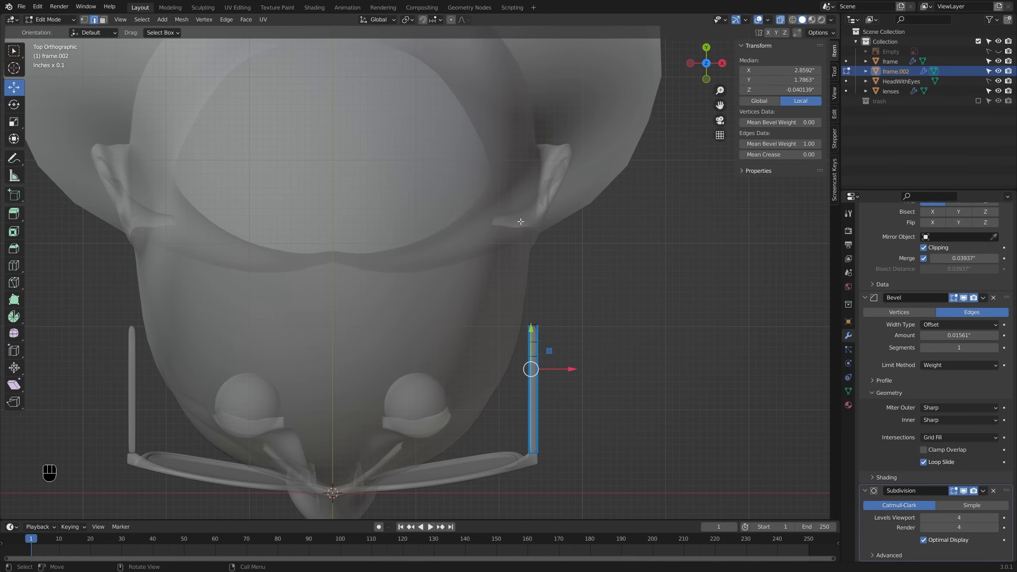
middle_click_drag(543, 366, 417, 241)
key("alt+z")
middle_click_drag(481, 313, 428, 324, "shift")
scroll(473, 320, "up", 3)
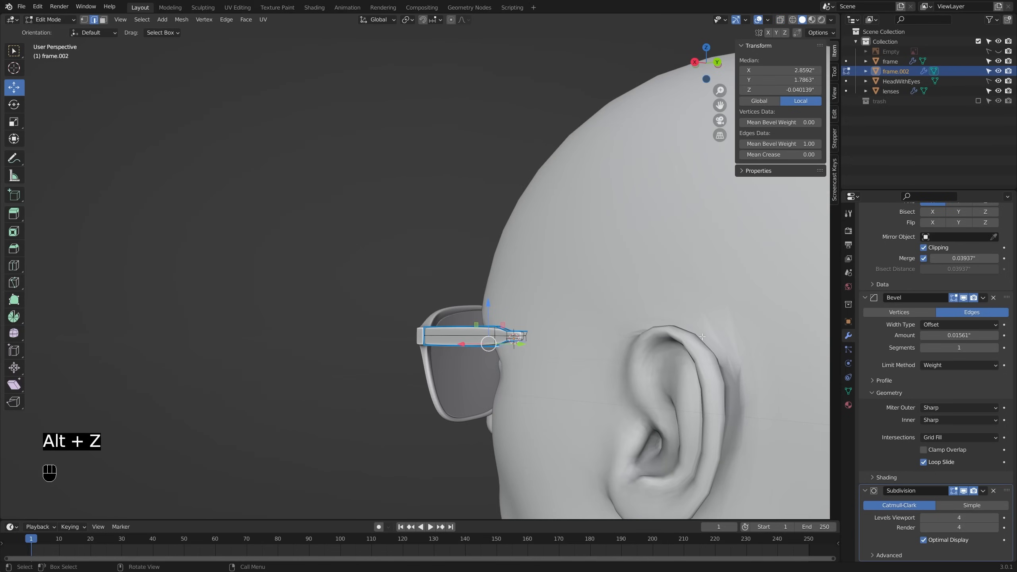
middle_click_drag(591, 339, 665, 298, "shift")
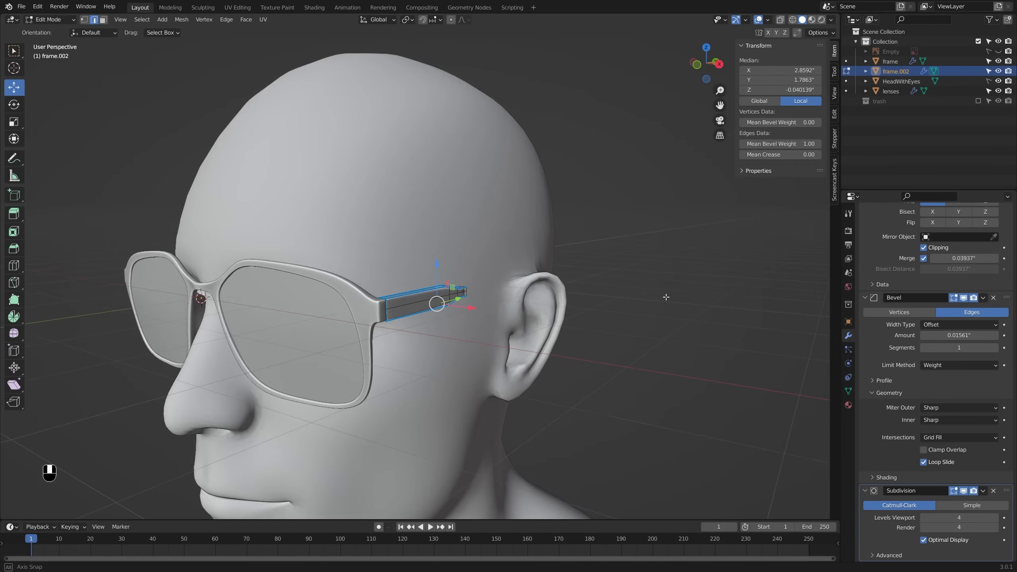
middle_click_drag(505, 299, 567, 265, "shift")
middle_click_drag(547, 217, 582, 345, "ctrl")
scroll(532, 287, "up", 5)
Step: Select all vertices on the temple's inner side from above and scale them flat along X
key("KP_7")
key("alt+z")
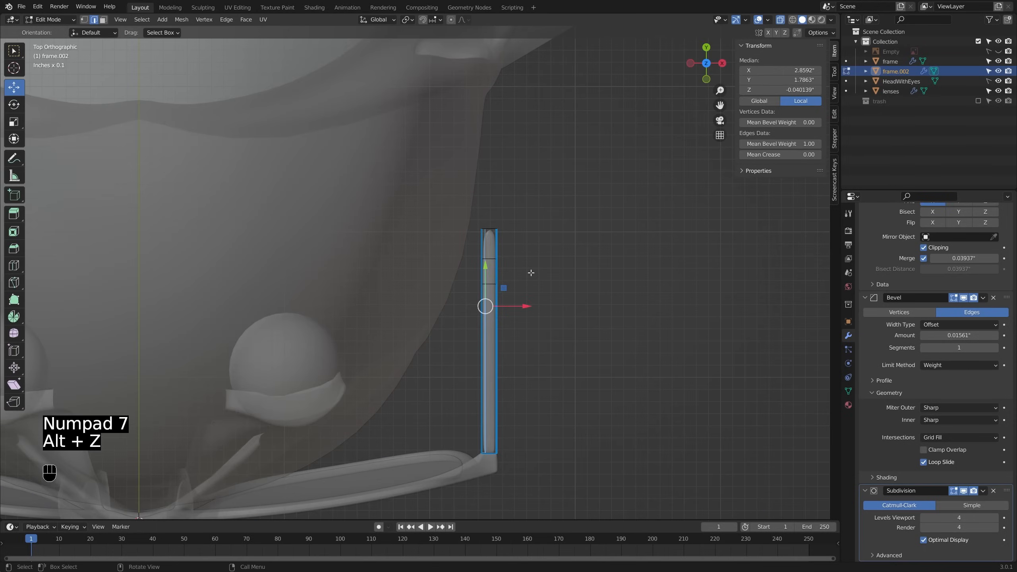
middle_click_drag(472, 318, 485, 277, "shift")
key("1")
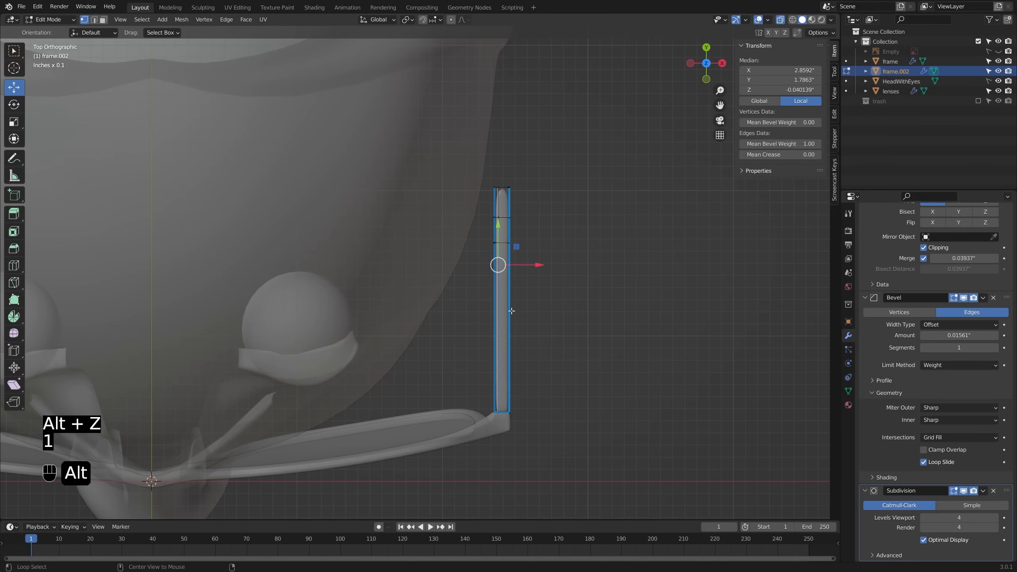
key("alt+a")
key("b")
left_click_drag(480, 163, 501, 425)
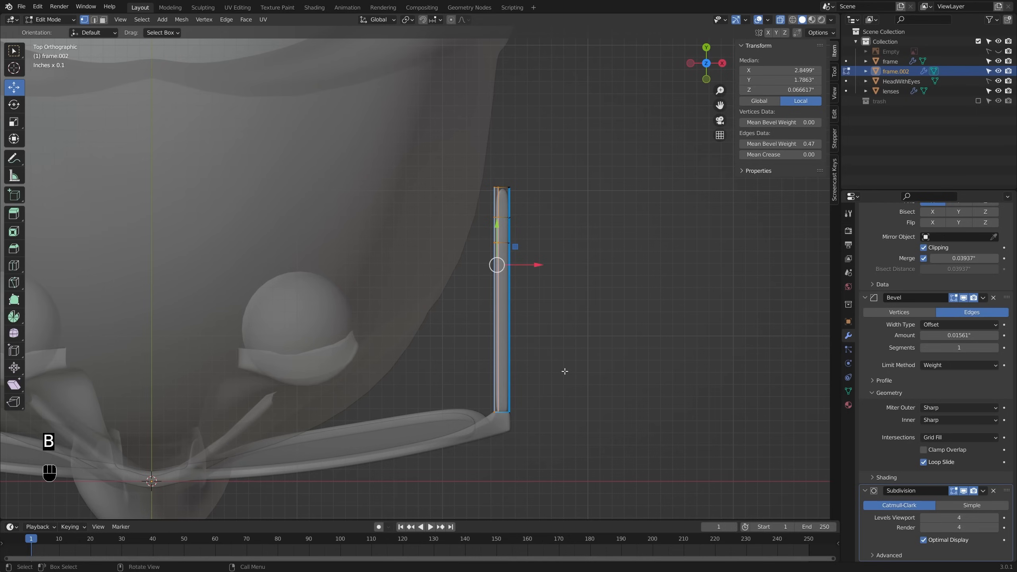
key("s")
left_click(565, 371)
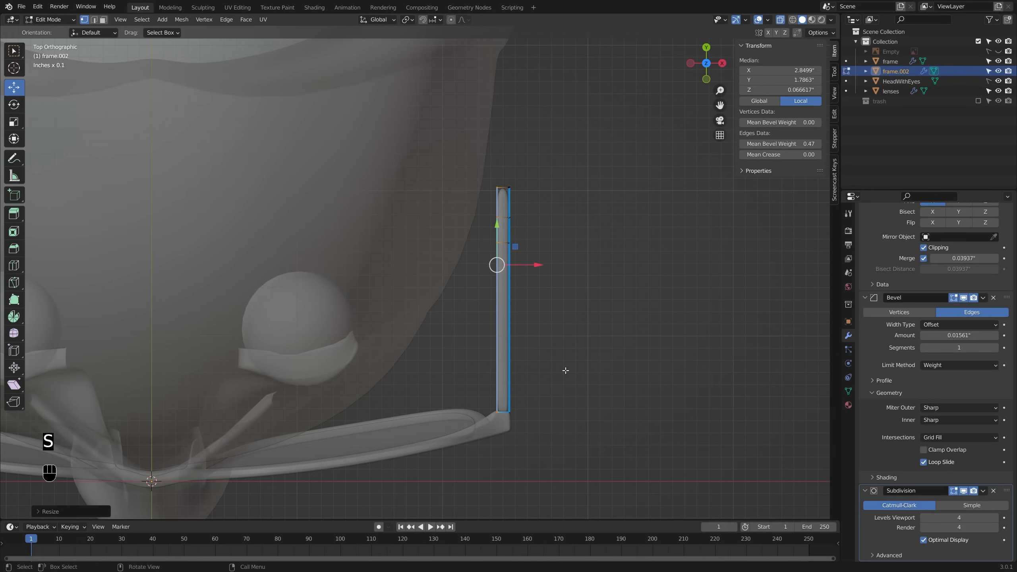
Step: Select the vertices on the temple's outer side and scale them flat along X
key("alt+a")
key("b")
left_click_drag(507, 165, 554, 356)
key("s")
left_click(604, 397)
key("alt+z")
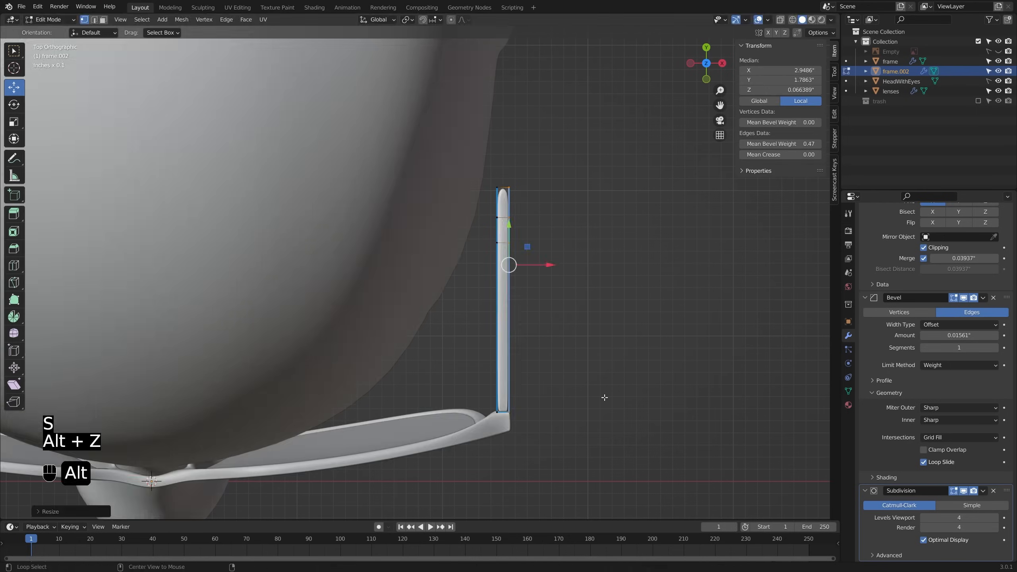
Step: Set the segments of the temple's Bevel modifier to 2
key("Tab")
middle_click_drag(605, 397, 431, 320)
scroll(431, 319, "up", 3)
middle_click_drag(366, 319, 403, 306, "shift")
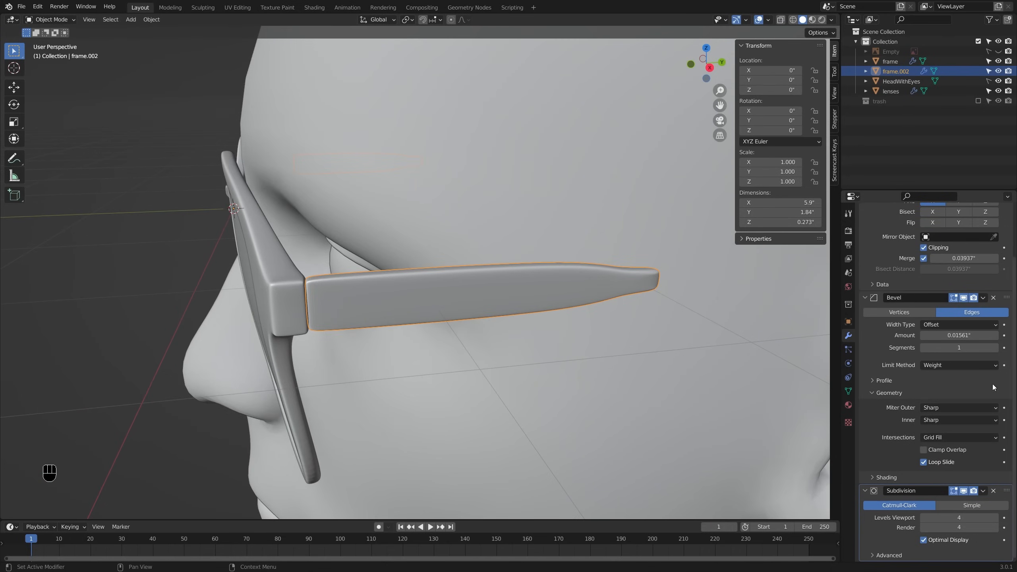
left_click(995, 348)
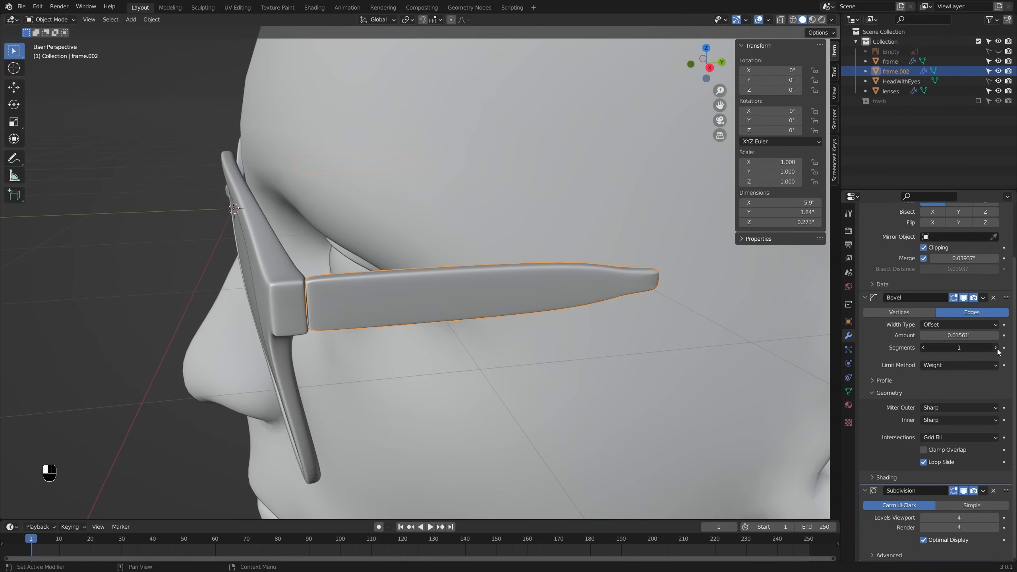
scroll(464, 345, "down", 2)
scroll(465, 344, "down", 2)
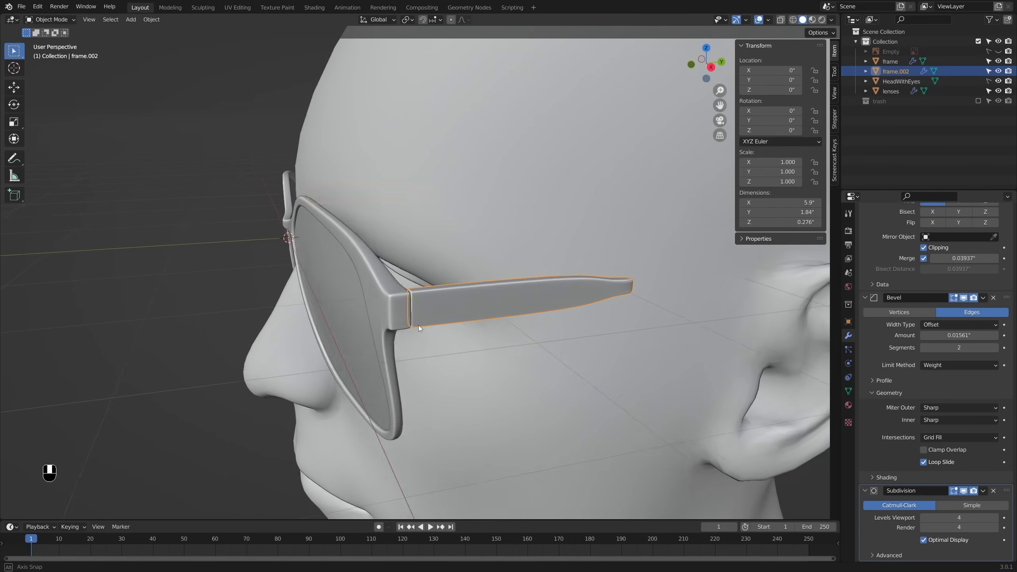
Step: Set the frame's Bevel modifier to 2 segments and an amount of 0.02341 inches
left_click(415, 304)
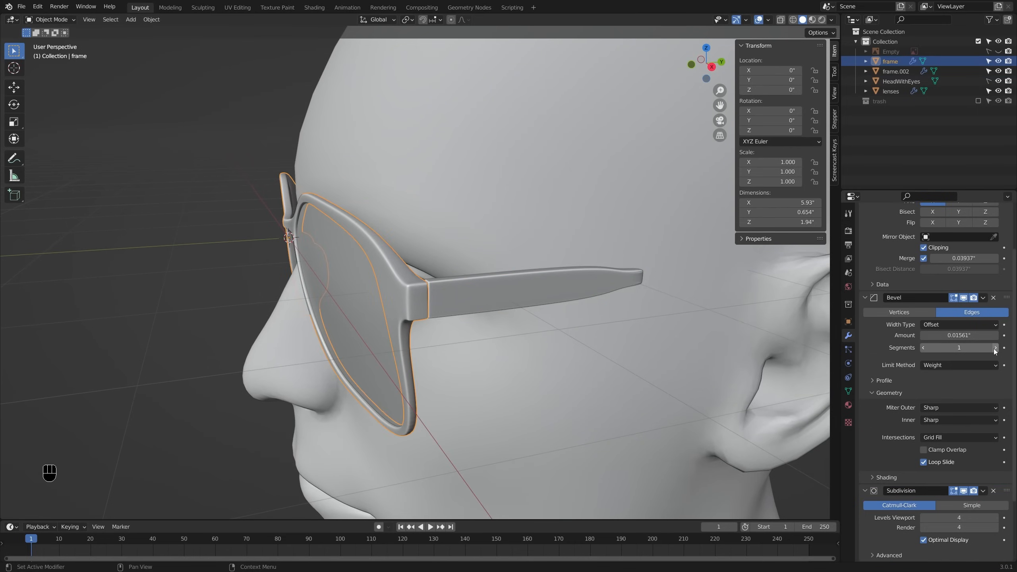
left_click(995, 347)
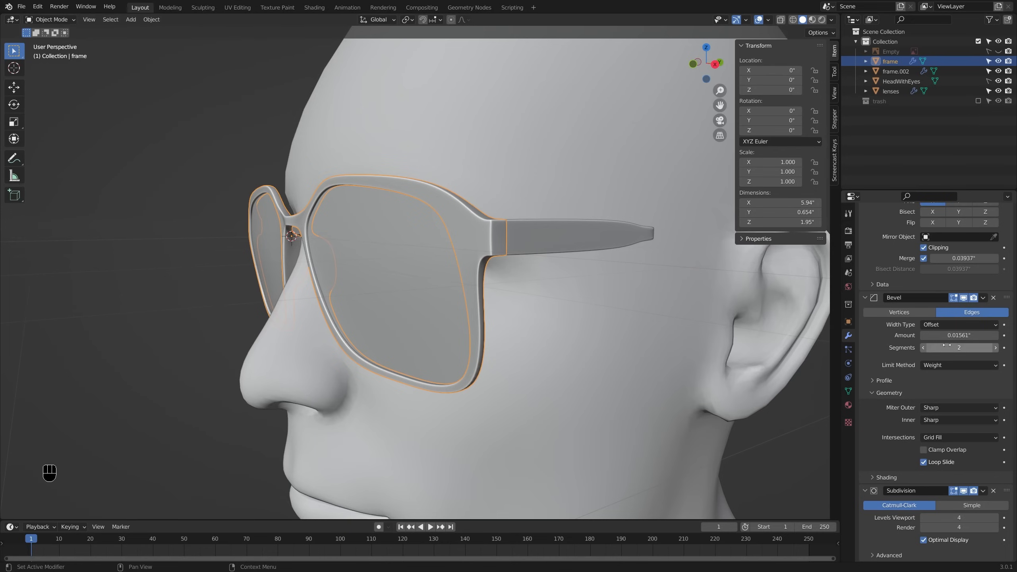
left_click_drag(944, 336, 971, 336, "shift")
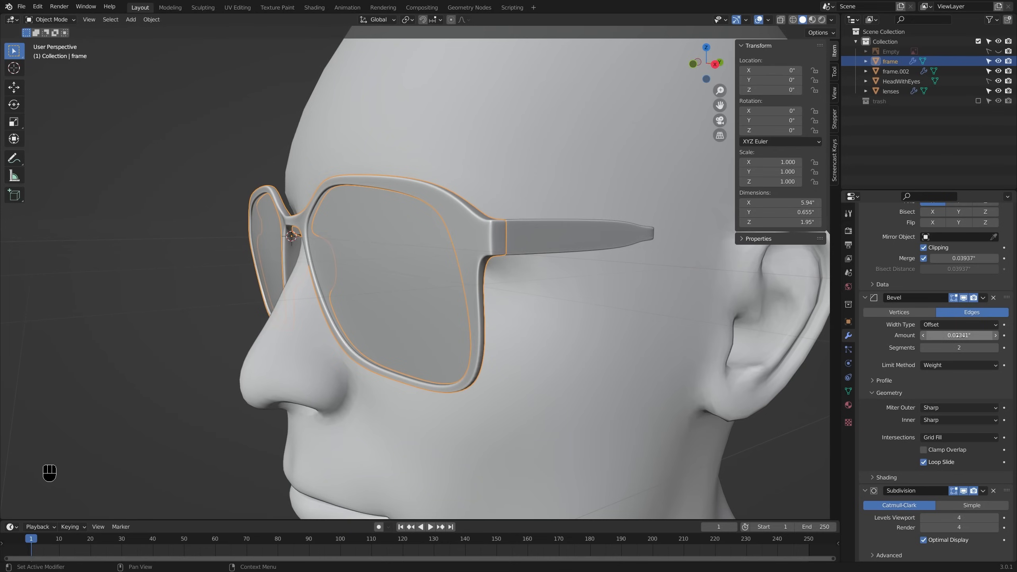
Step: Copy the frame's bevel amount of 0.02341 inches to the temple's Bevel modifier
key("ctrl+c")
left_click(575, 247)
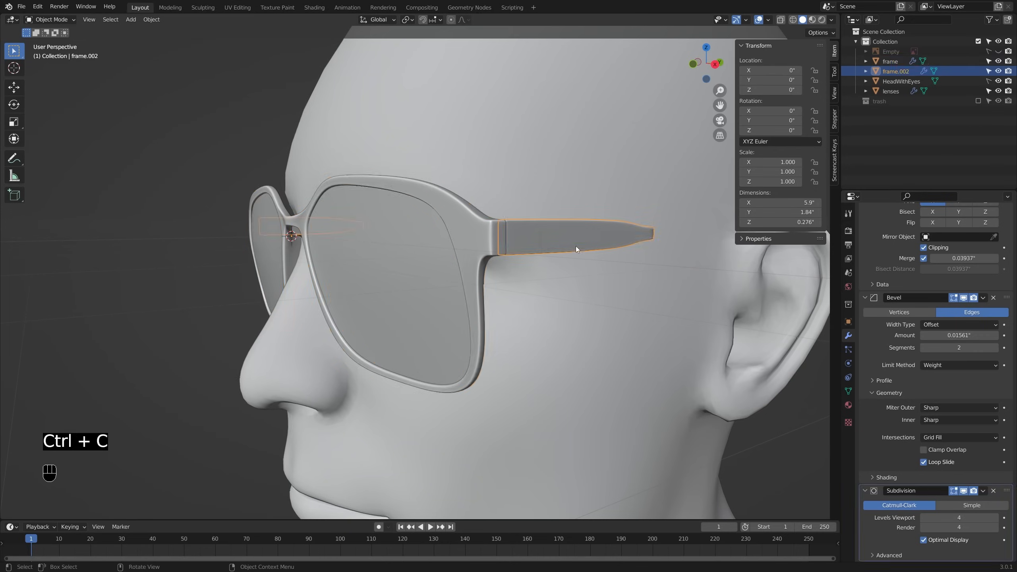
key("ctrl+v")
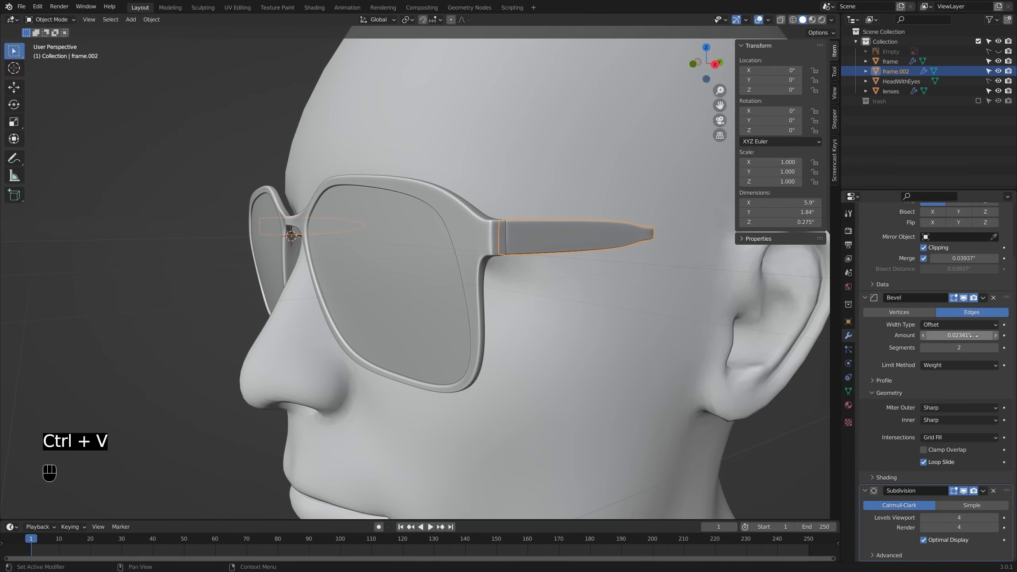
middle_click_drag(642, 299, 633, 310, "shift")
key("alt+a")
middle_click_drag(563, 266, 524, 276)
Step: Set the mean bevel weight of the outer and inner edges at the temple's rear end to 1.00
left_click(587, 264)
key("Tab")
scroll(662, 261, "up", 3)
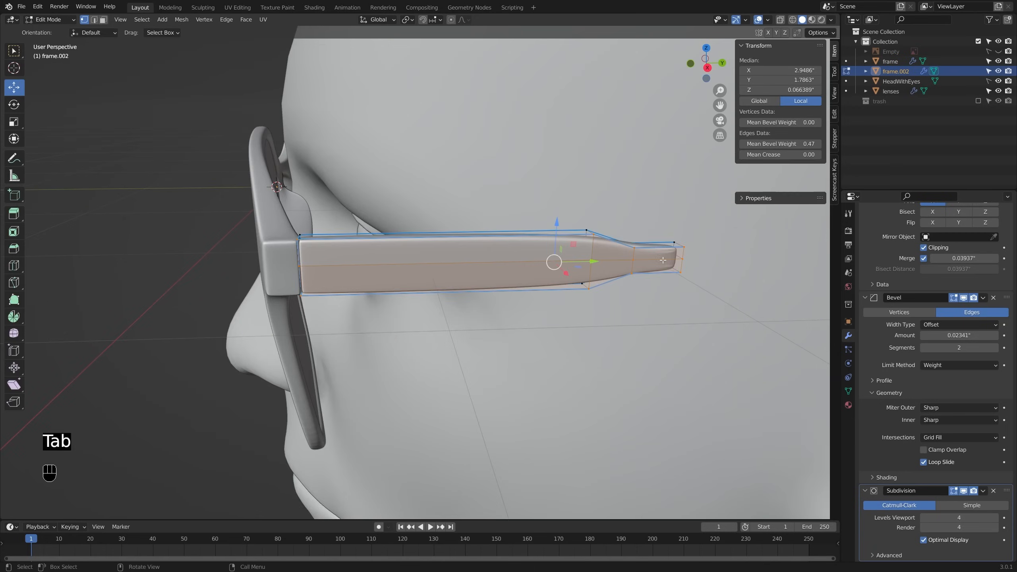
key("alt+z")
key("1")
left_click(677, 252, "alt")
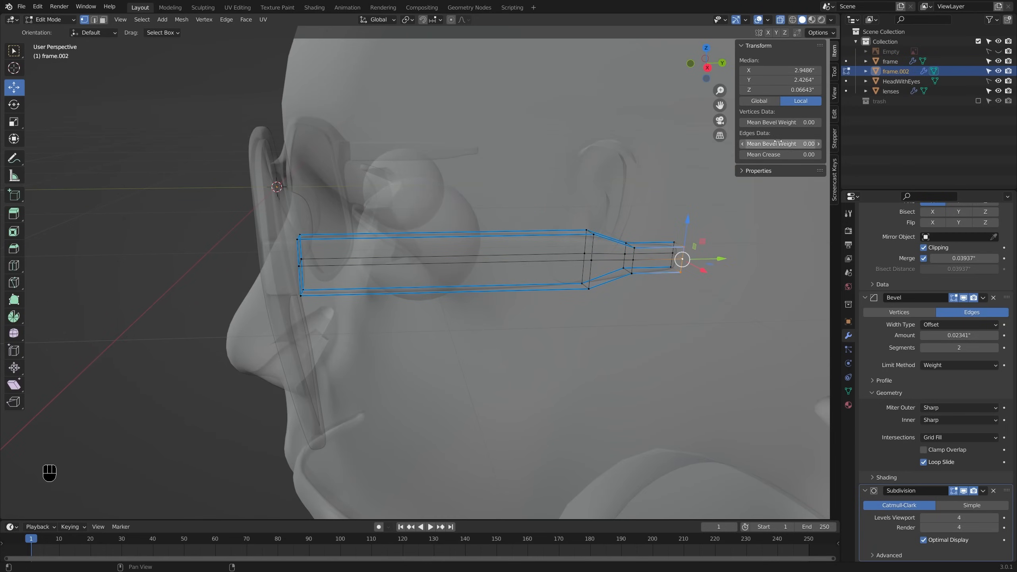
key("alt+z")
scroll(661, 262, "up", 2)
key("alt+z")
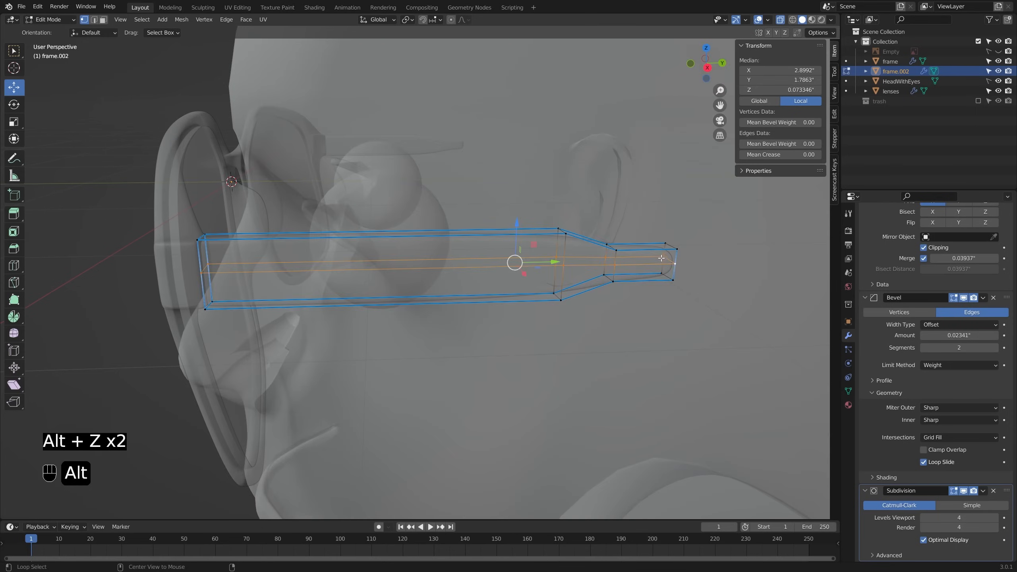
left_click(662, 257, "alt")
left_click_drag(761, 145, 817, 145)
key("alt+z")
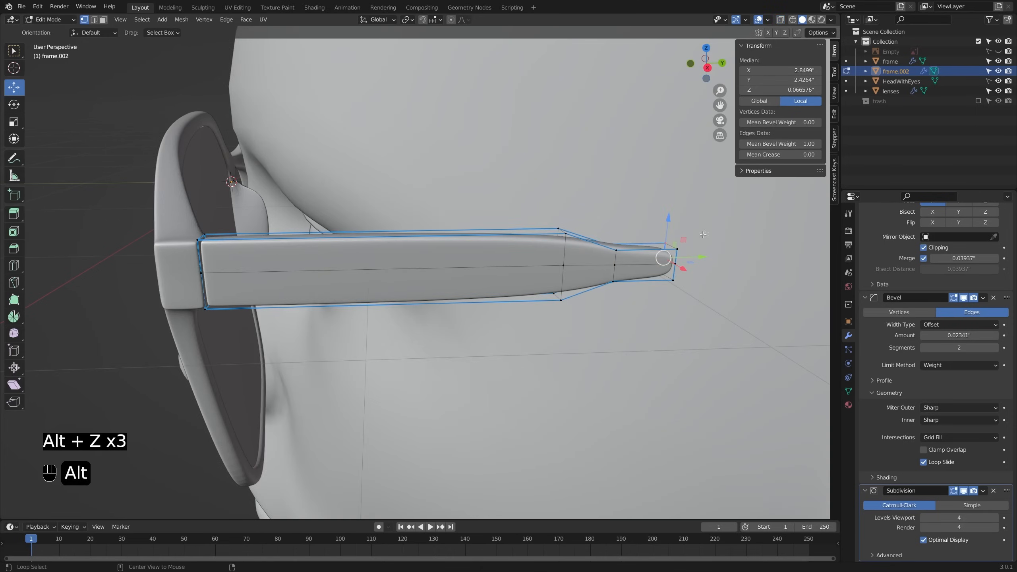
Step: Give the short top and bottom cross edges at the temple's rear end full bevel weight
key("2")
key("alt+z")
left_click(669, 268, "shift")
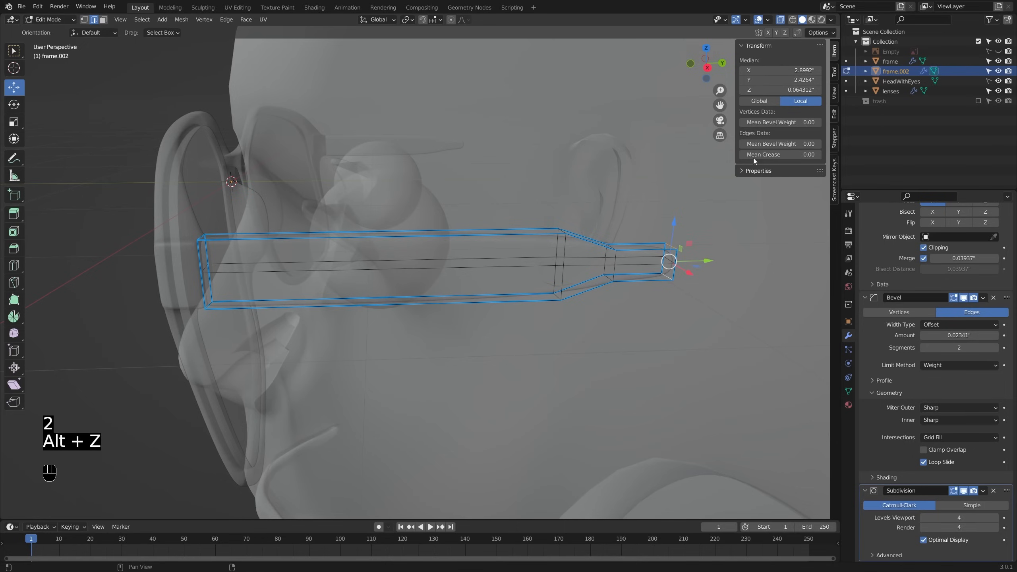
left_click_drag(756, 144, 797, 144)
key("alt+z")
key("Tab")
scroll(665, 236, "down", 5)
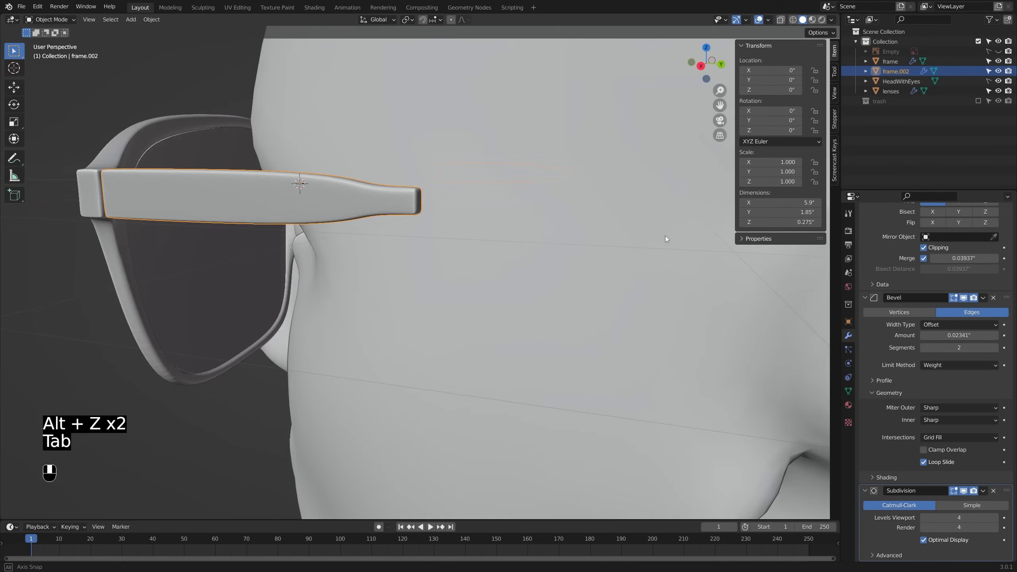
Step: Examine the glasses on the head for the beveled frame's and temples' overall look
middle_click_drag(665, 236, 416, 300)
scroll(371, 269, "up", 3)
key("alt+a")
scroll(365, 273, "down", 3)
scroll(389, 304, "up", 3)
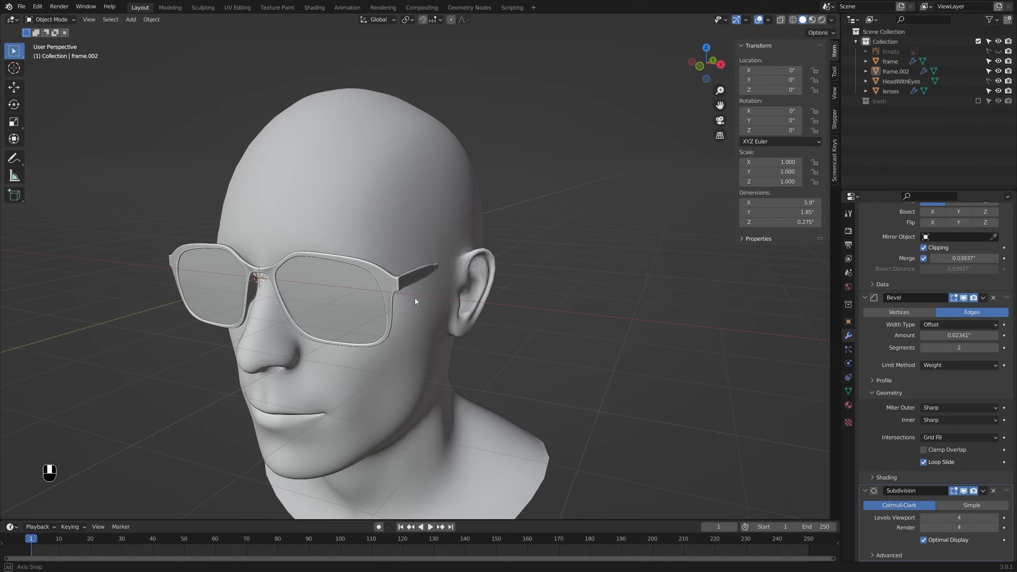
middle_click_drag(373, 251, 547, 265, "shift")
scroll(488, 264, "up", 4)
scroll(601, 266, "down", 4)
scroll(518, 269, "up", 2)
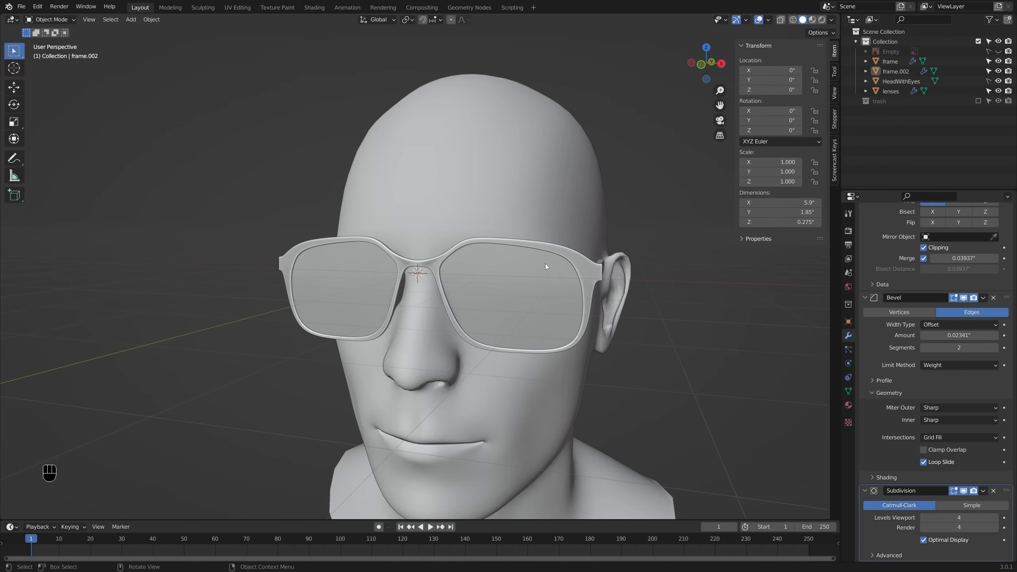
Step: Add a plane mesh and move its geometry above one lens, to about X 1.44 and Z 0.66 inches
key("KP_1")
middle_click_drag(545, 265, 586, 267, "shift")
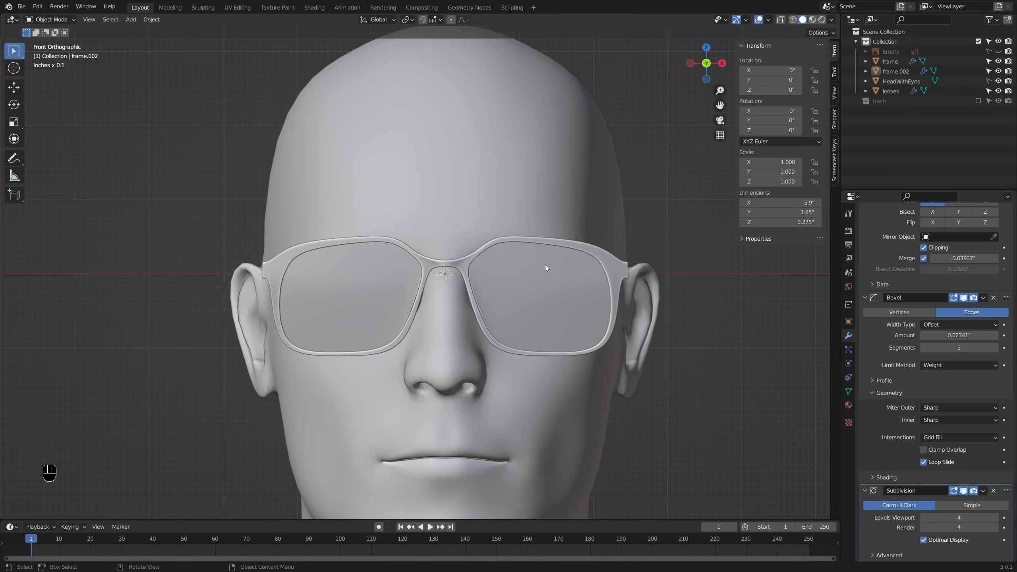
key("shift+a")
mouse_move(493, 281)
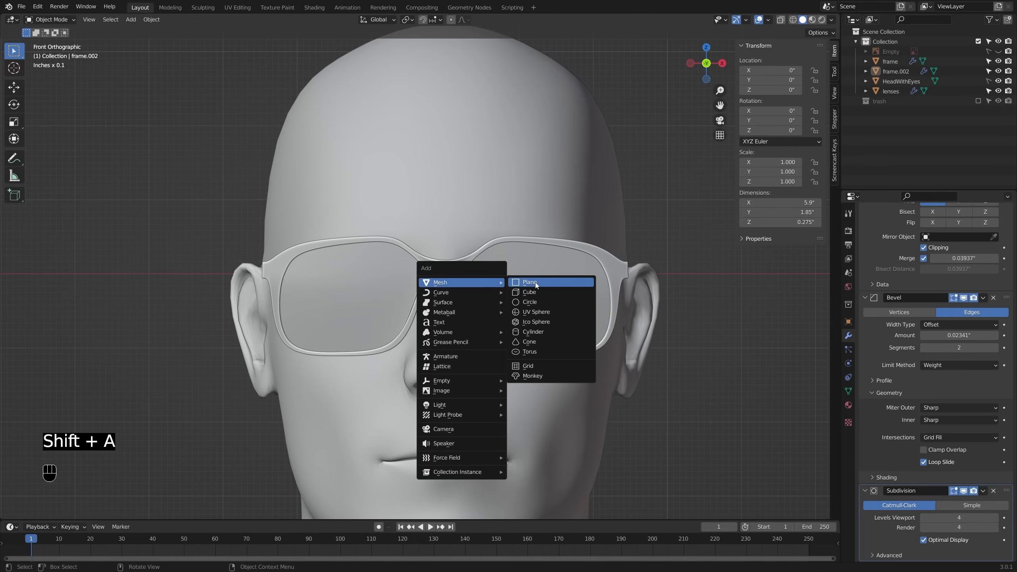
left_click(529, 282)
key("Tab")
key("g")
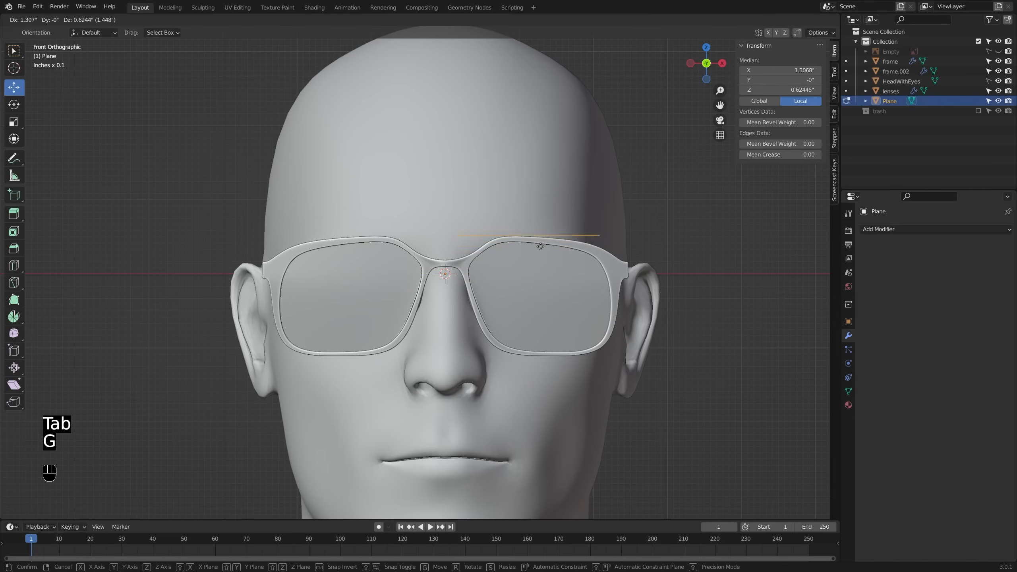
left_click(548, 245)
Step: Scale the plane along Y into a narrow strip about 0.06 inches deep
middle_click_drag(548, 244, 704, 231)
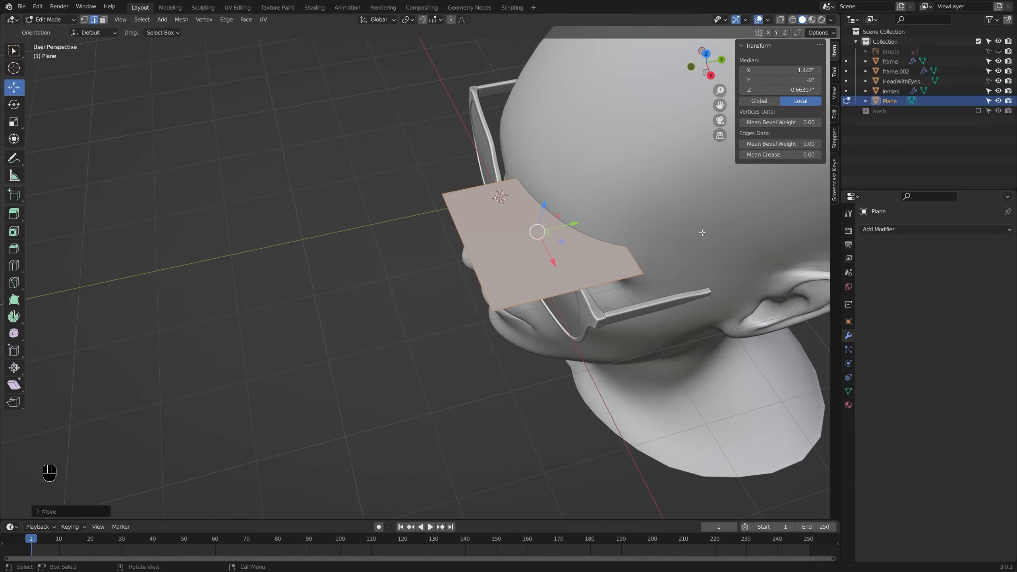
key("s")
key("y")
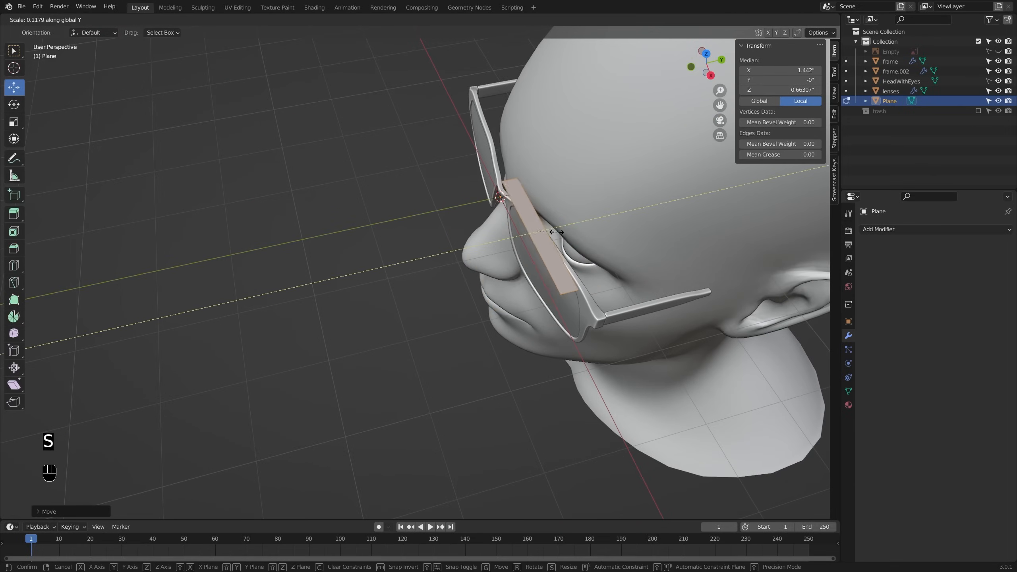
left_click(542, 232)
key("Tab")
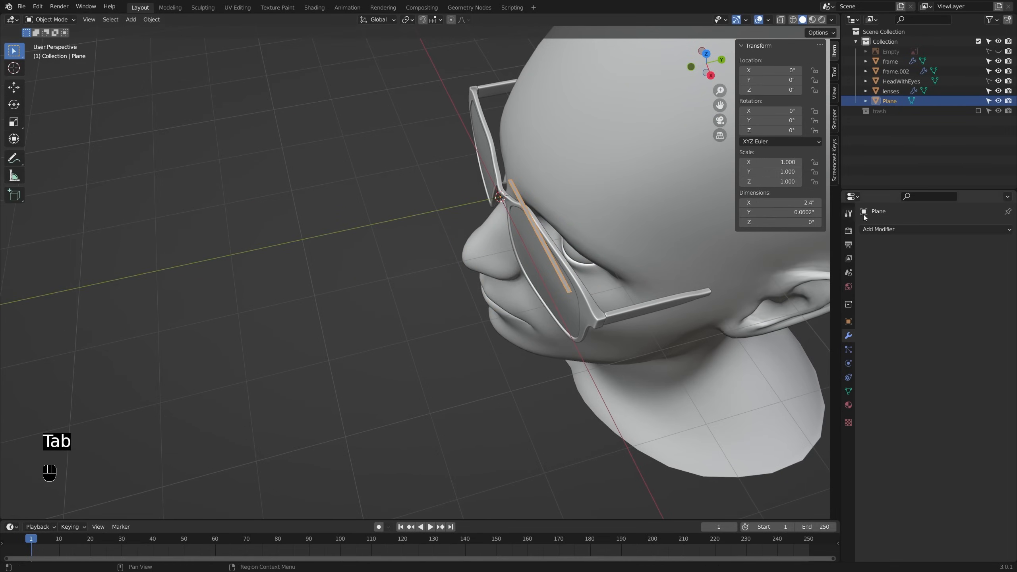
Step: Add a Mirror modifier across X with clipping to the strip and start edge editing
left_click(869, 229)
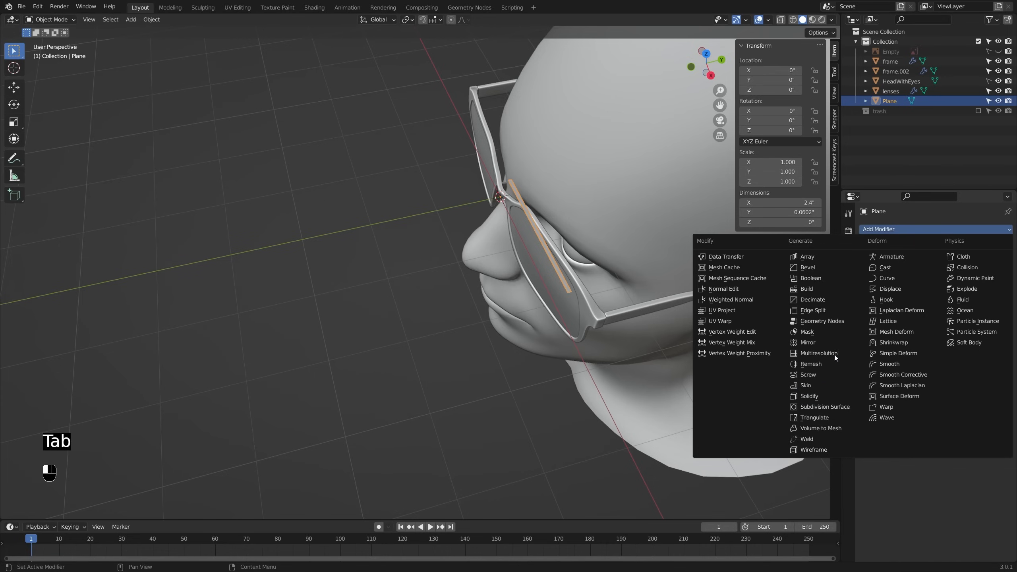
left_click(807, 343)
key("Tab")
key("2")
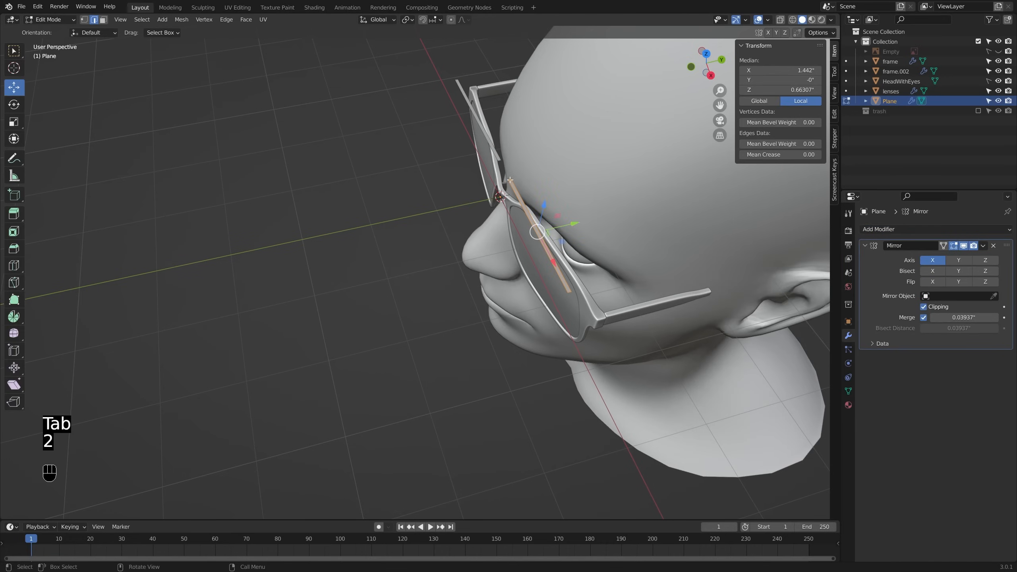
Step: Add a Subdivision Surface modifier to the strip with boundary smoothing set to Keep Corners
left_click_drag(507, 178, 510, 187)
key("Tab")
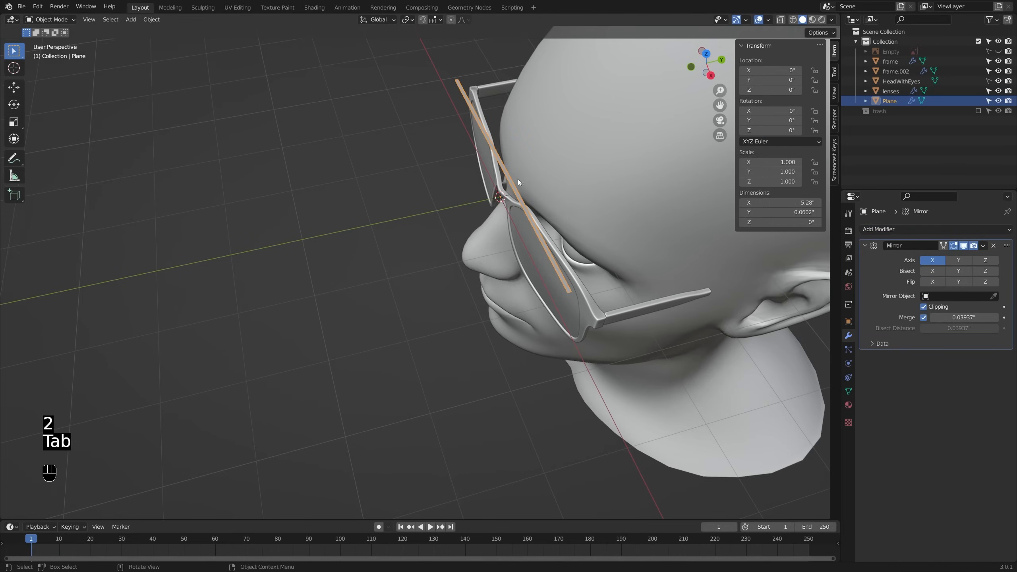
left_click(897, 228)
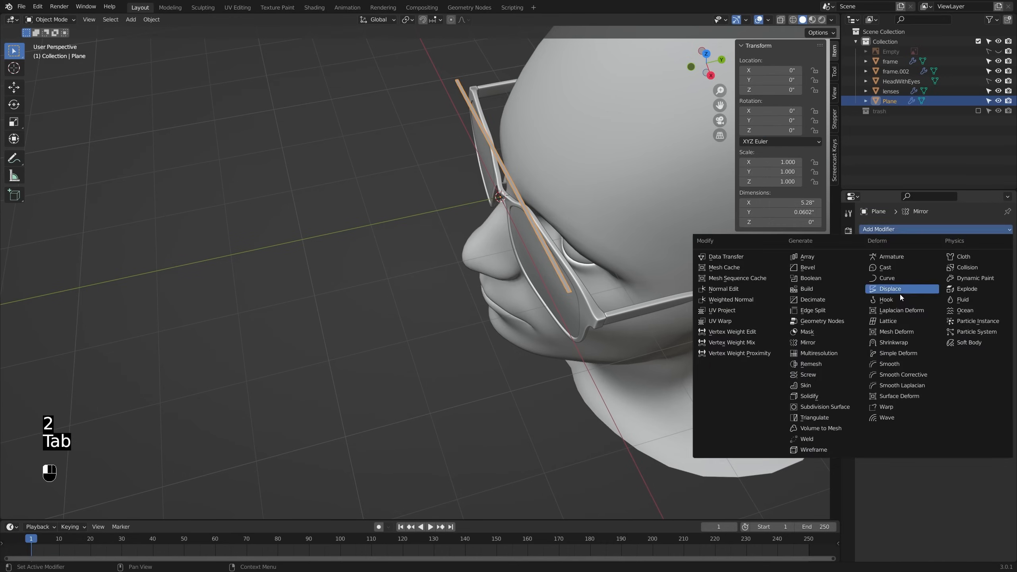
left_click(854, 407)
scroll(561, 295, "up", 3)
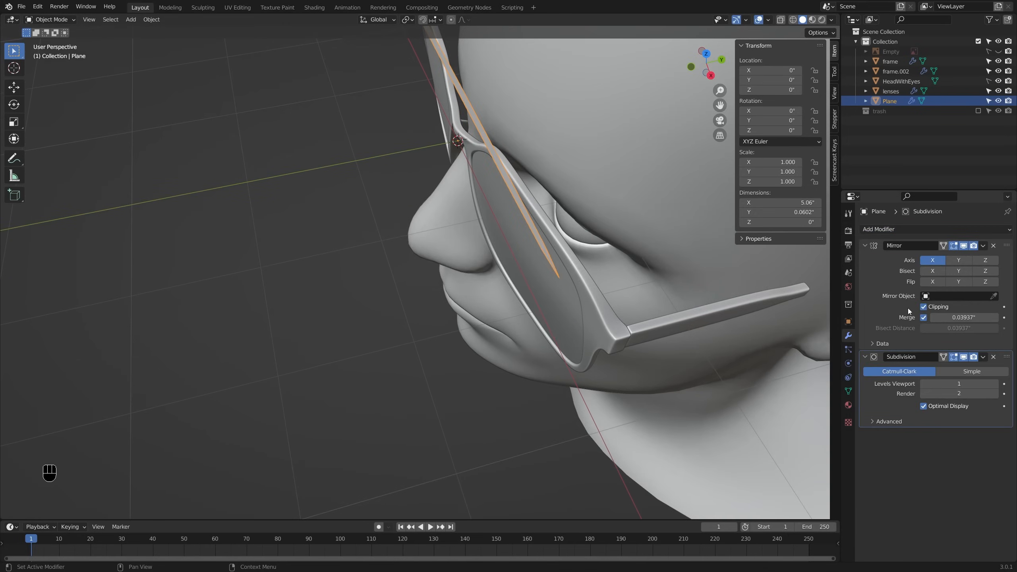
left_click(893, 421)
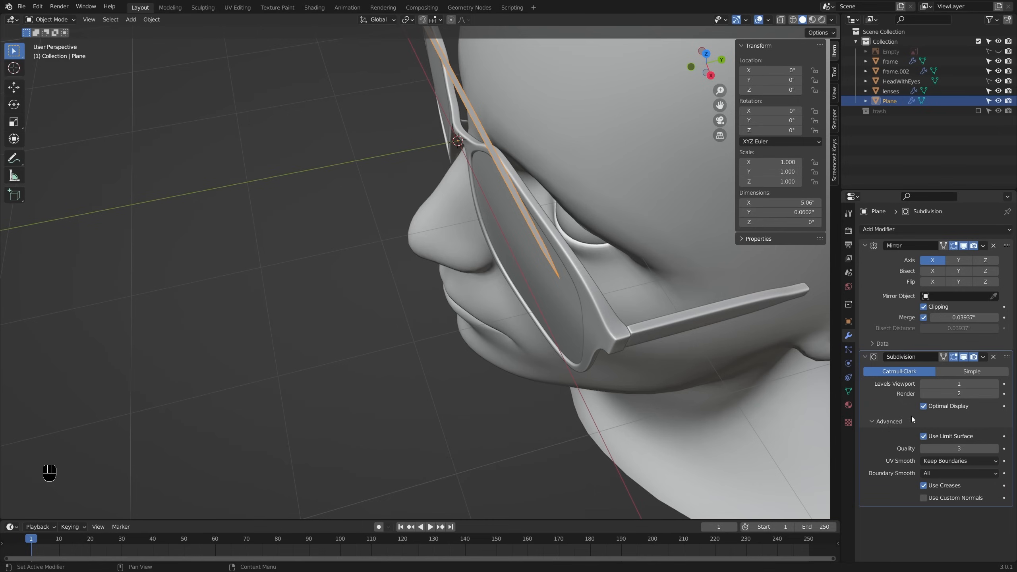
left_click(937, 474)
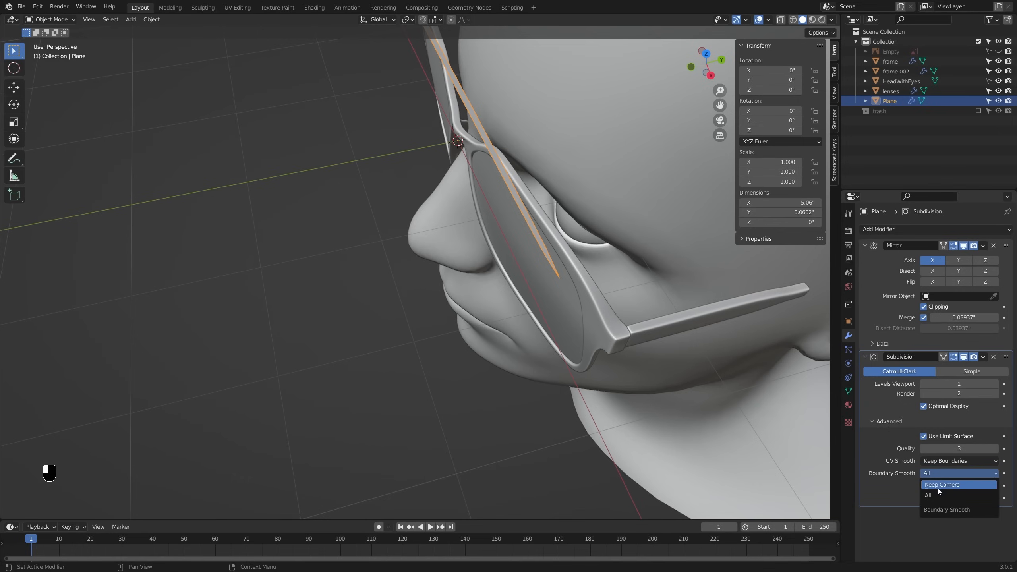
left_click(937, 486)
Step: Raise the strip's centre edge on the mirror line to about Z 1.03 inches, arching the strip
middle_click_drag(545, 267, 603, 260)
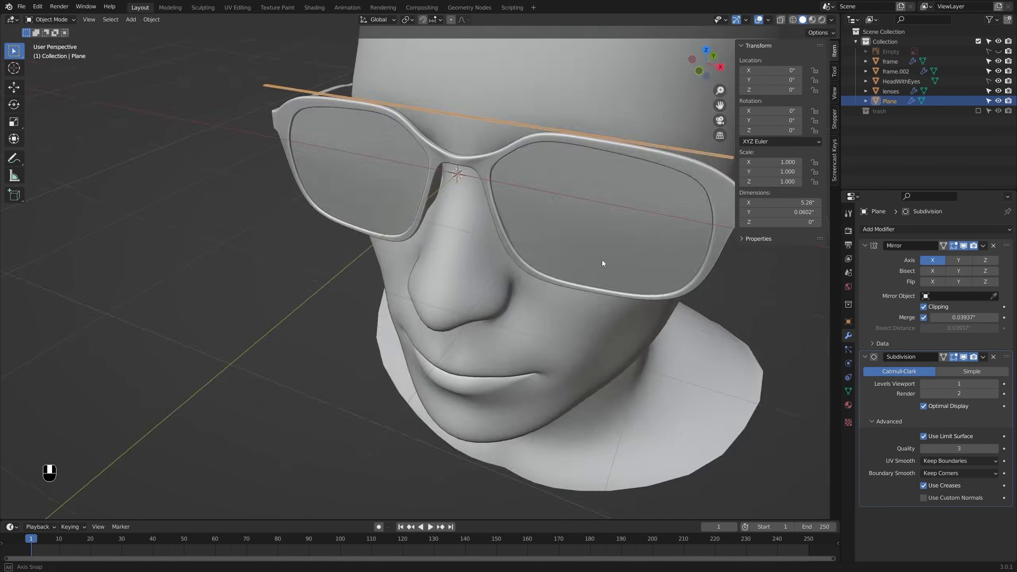
key("Tab")
left_click_drag(466, 80, 468, 47)
middle_click_drag(469, 47, 461, 59, "shift")
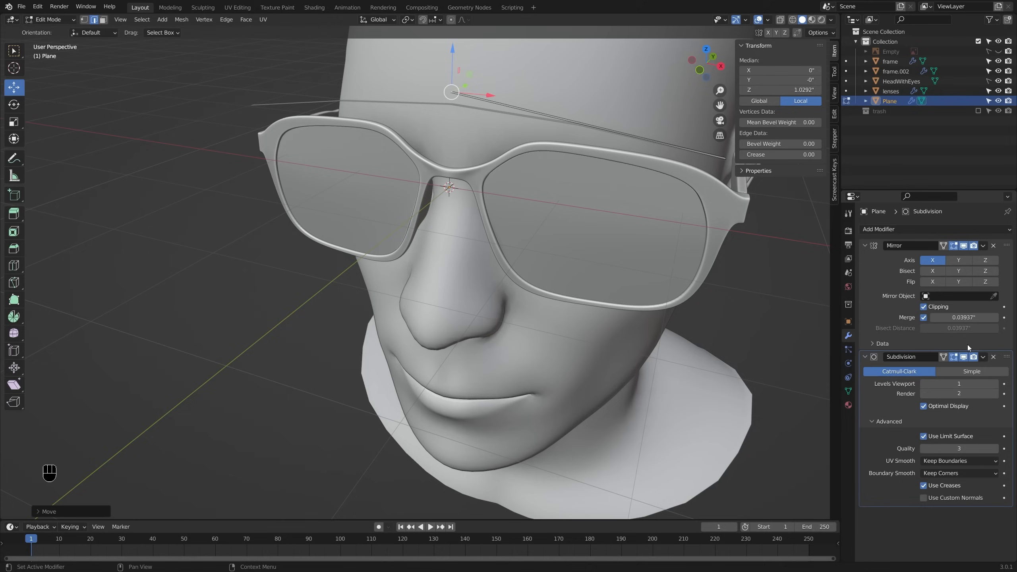
Step: Set the Subdivision modifier's viewport and render levels to 3
left_click(996, 383)
left_click(996, 384)
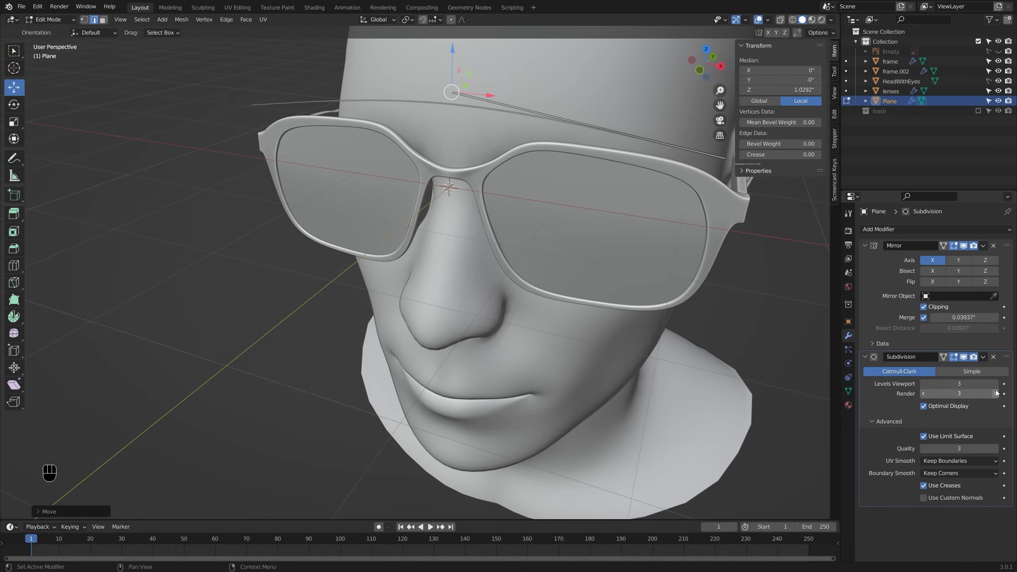
middle_click_drag(652, 258, 582, 265, "shift")
middle_click_drag(582, 264, 761, 217)
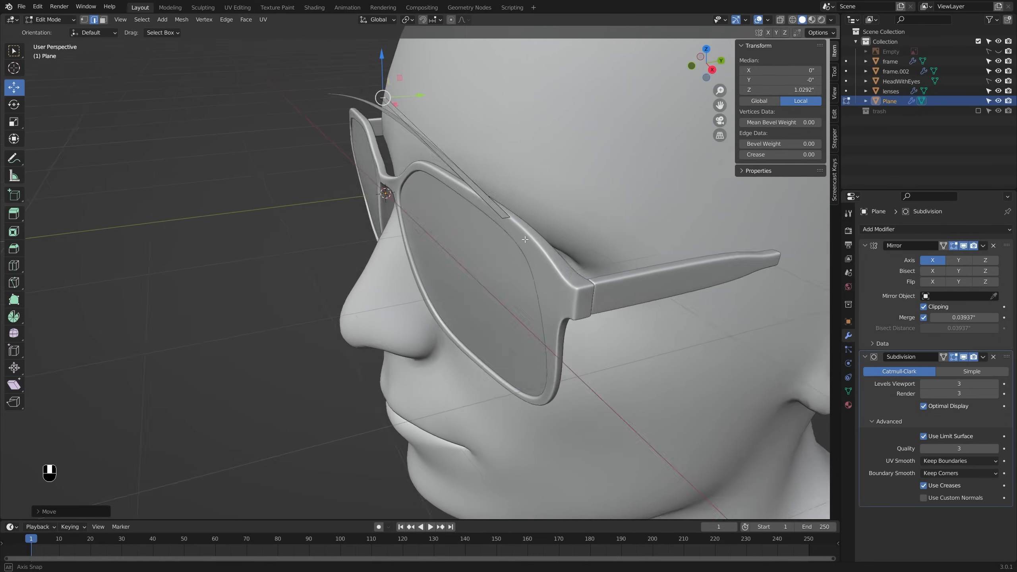
Step: Add a Solidify modifier to the strip with a thickness of 0.0287 inches
key("Tab")
left_click(937, 232)
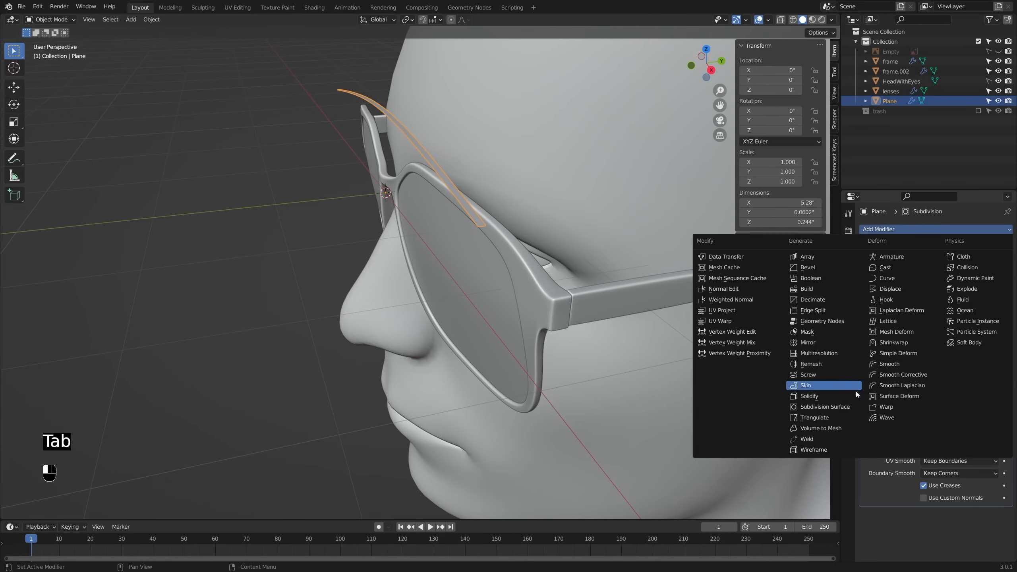
left_click(810, 396)
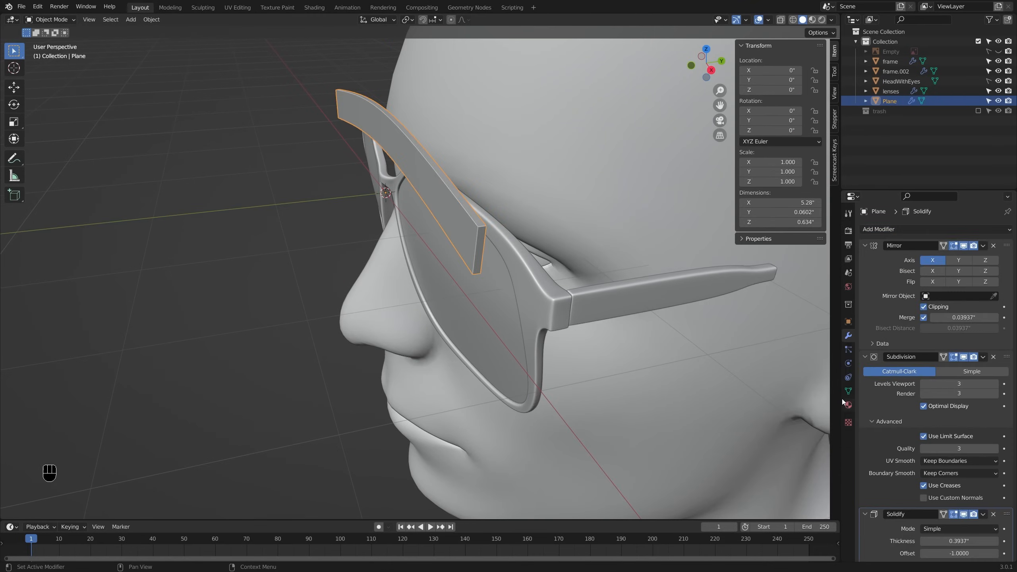
scroll(965, 441, "down", 5)
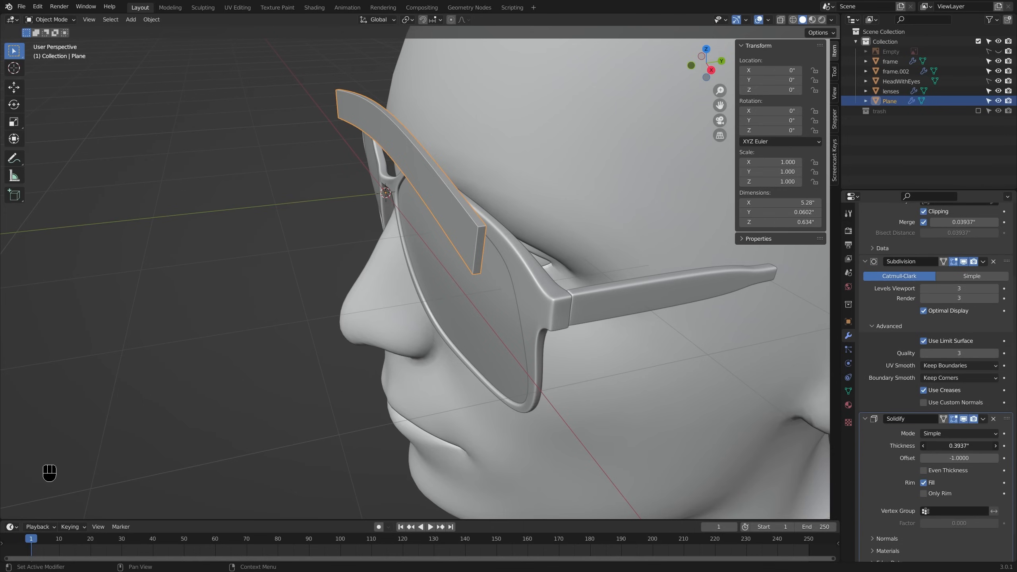
left_click_drag(959, 445, 933, 446)
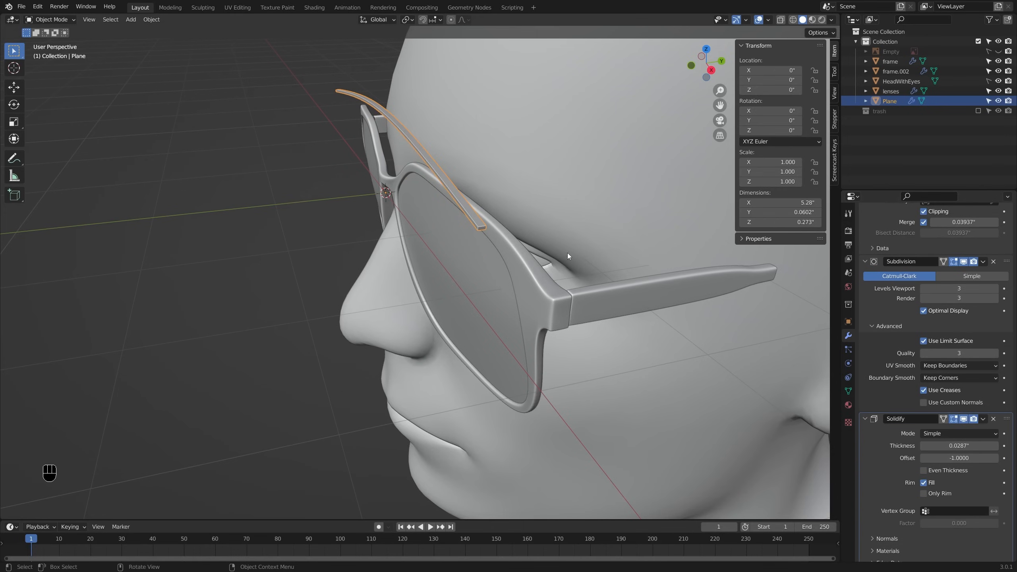
Step: Add a Bevel modifier to the strip with an amount of about 0.003 inches
scroll(568, 255, "up", 5)
scroll(914, 240, "up", 6)
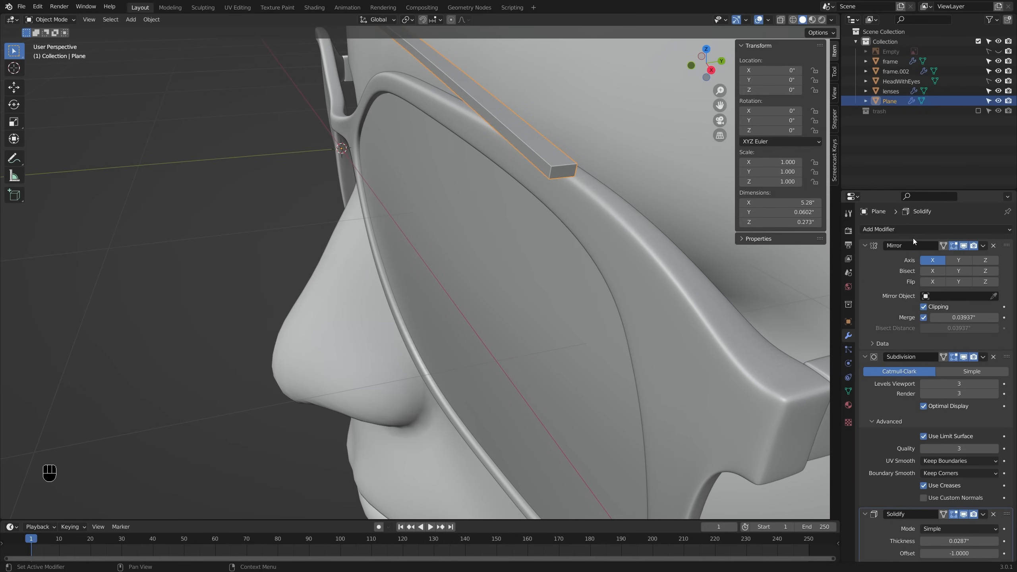
left_click(917, 228)
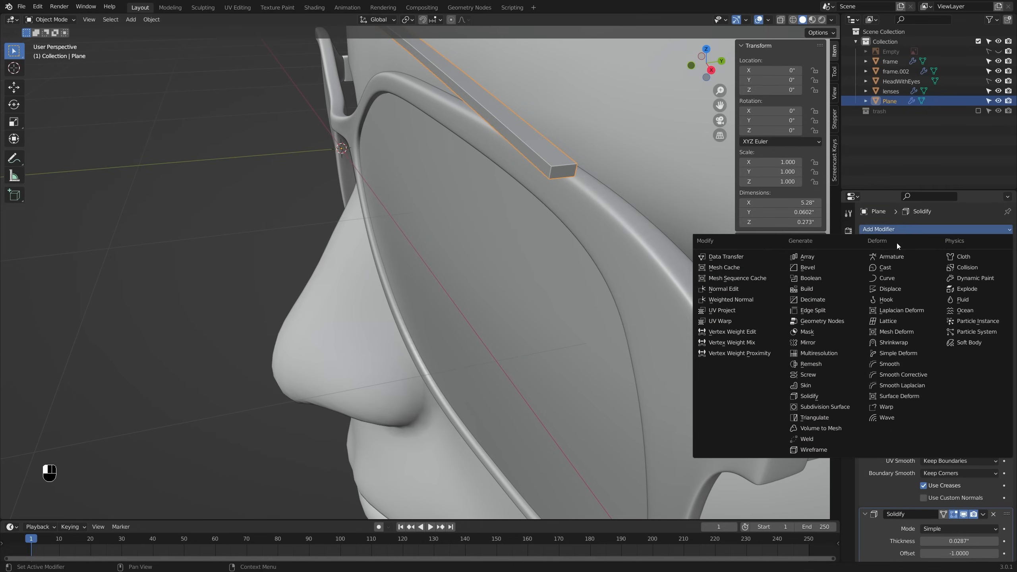
left_click(827, 268)
scroll(971, 354, "down", 10)
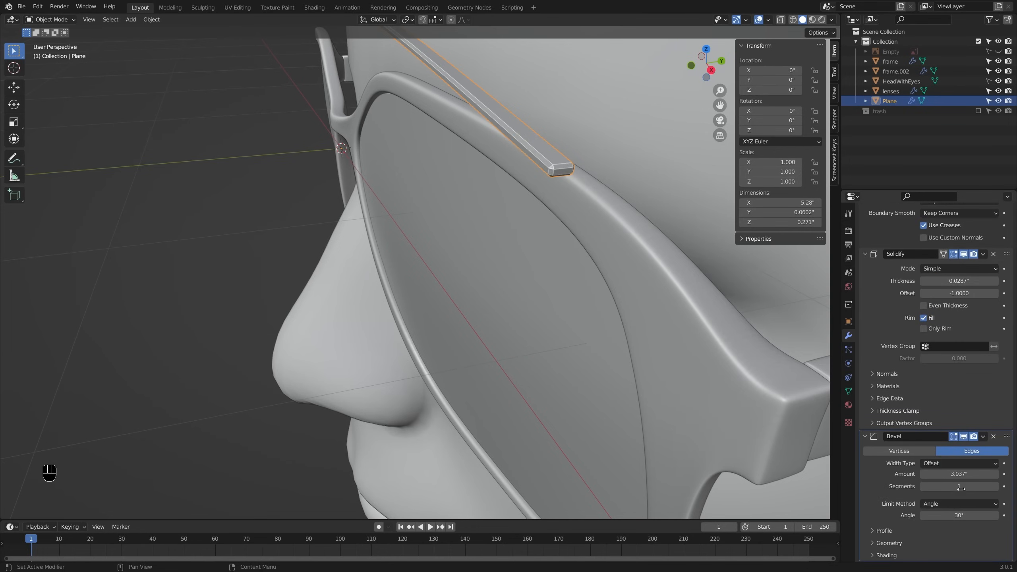
left_click_drag(966, 476, 953, 475, "shift")
scroll(539, 332, "down", 4)
middle_click_drag(539, 332, 532, 343)
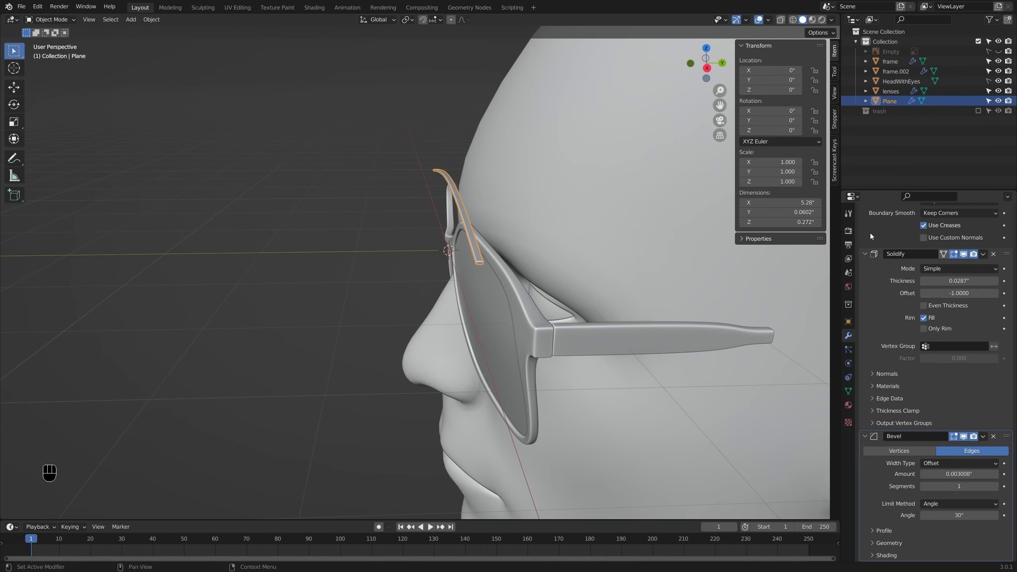
Step: Add a Simple Deform modifier to the strip, set to Bend around the Z axis
scroll(894, 256, "up", 12)
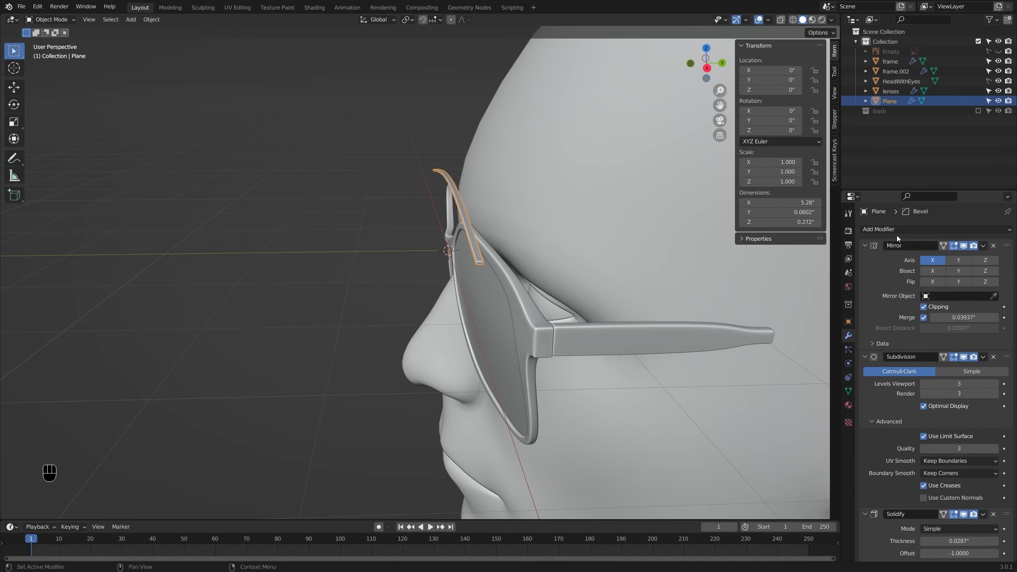
left_click(896, 232)
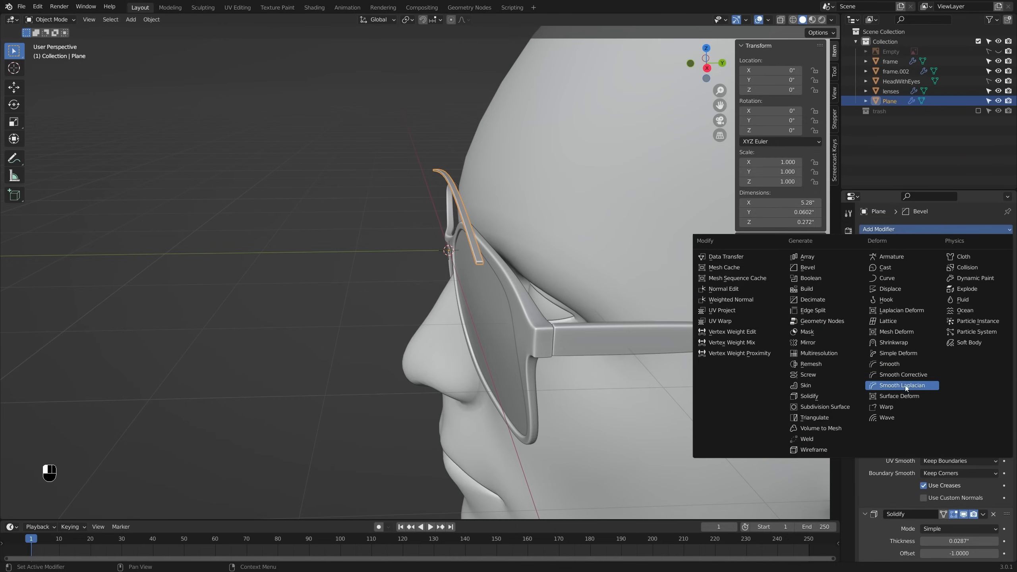
left_click(898, 353)
scroll(967, 396, "down", 5)
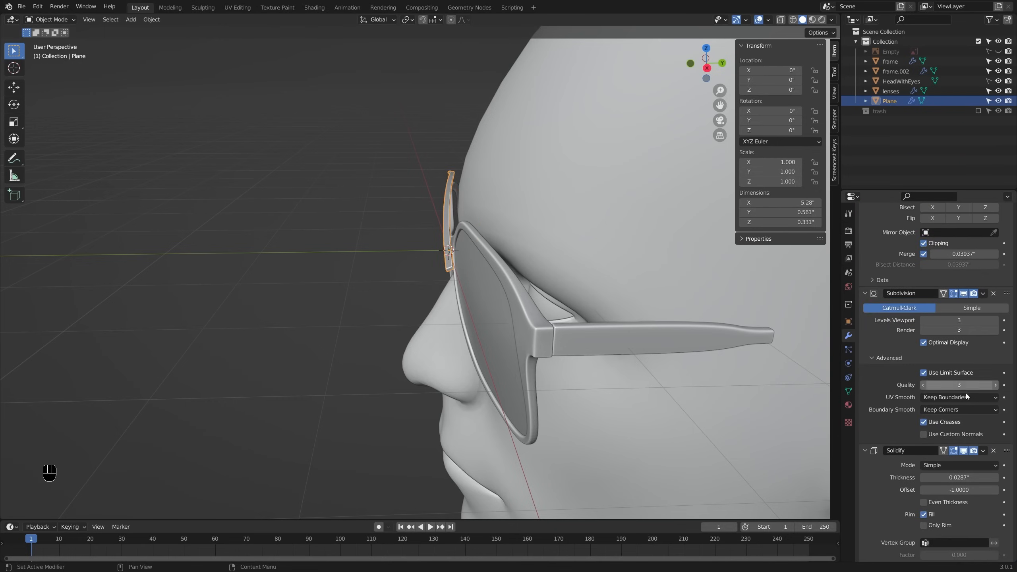
scroll(967, 397, "down", 9)
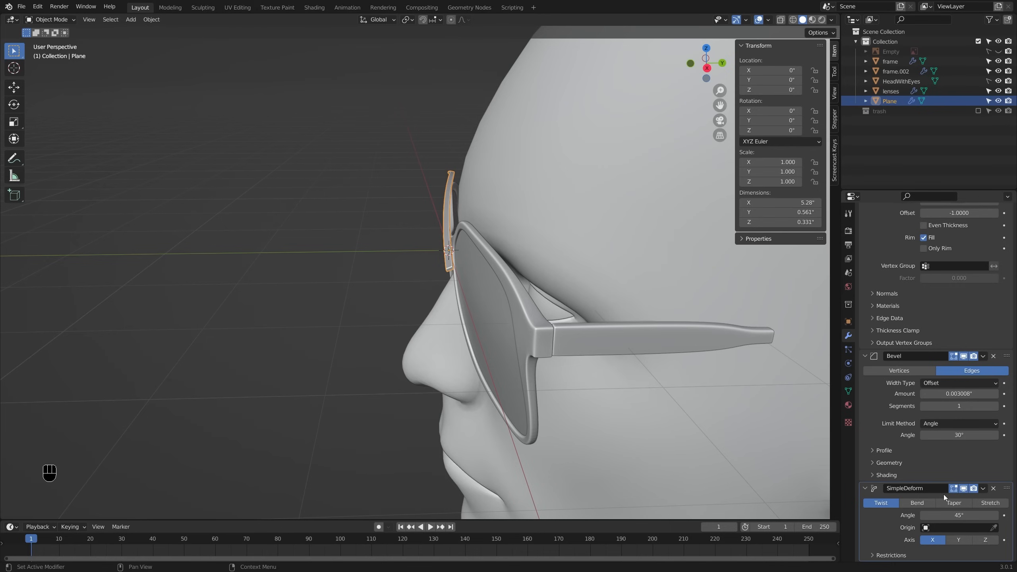
left_click(930, 505)
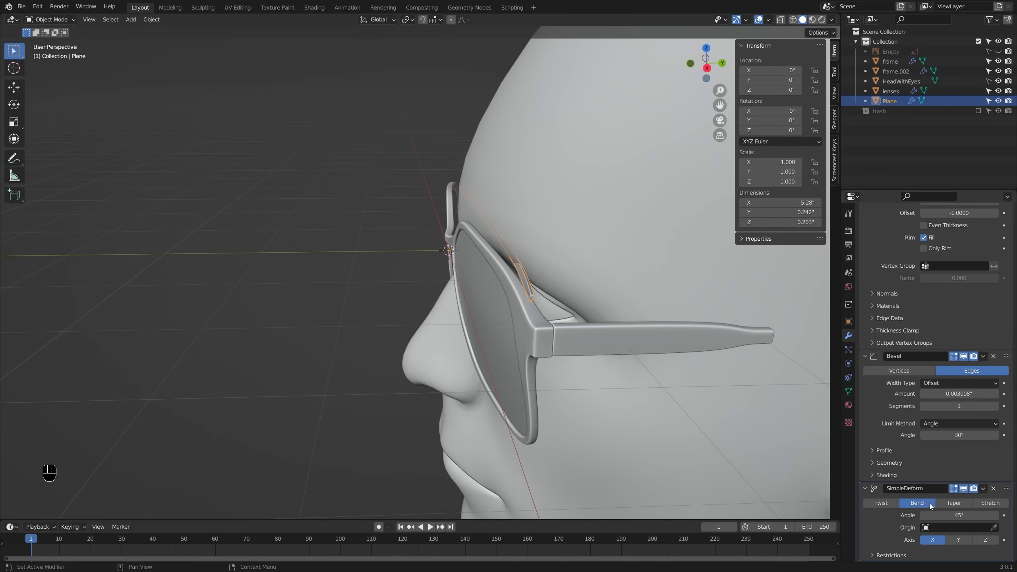
left_click(981, 541)
Step: Set the bend angle to 31° so the strip follows the frame's curve seen from above
middle_click_drag(607, 320, 611, 388)
key("KP_7")
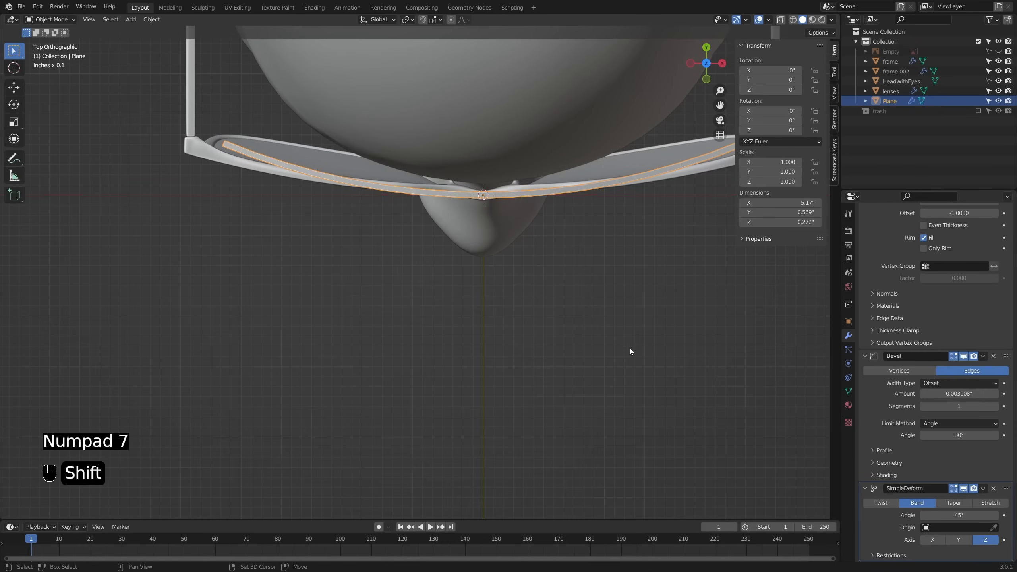
middle_click_drag(631, 350, 535, 344, "shift")
left_click_drag(959, 516, 917, 515)
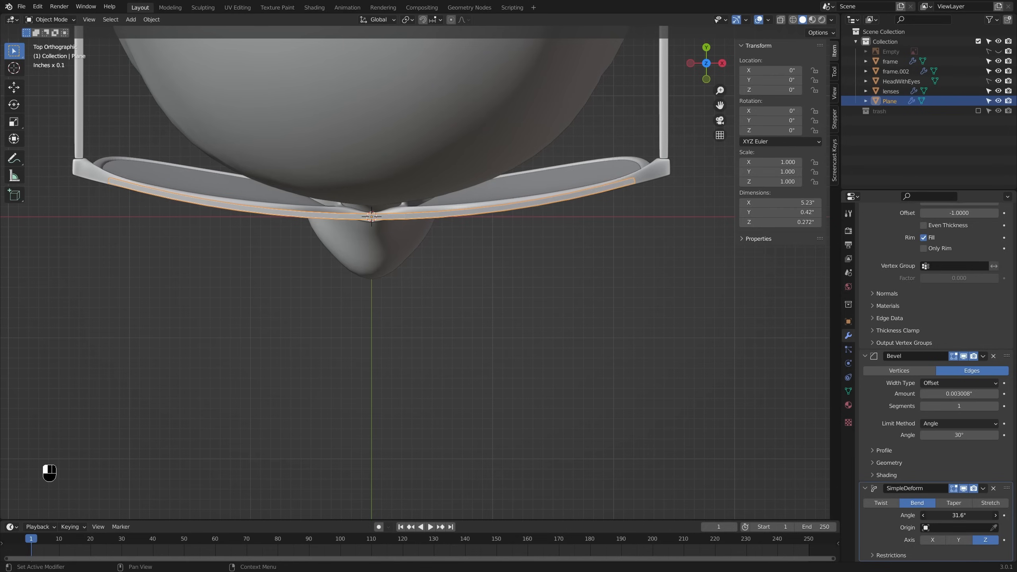
Step: Shift all of the strip's geometry along Y to about 0.024 inches, against the frame front
key("Tab")
key("a")
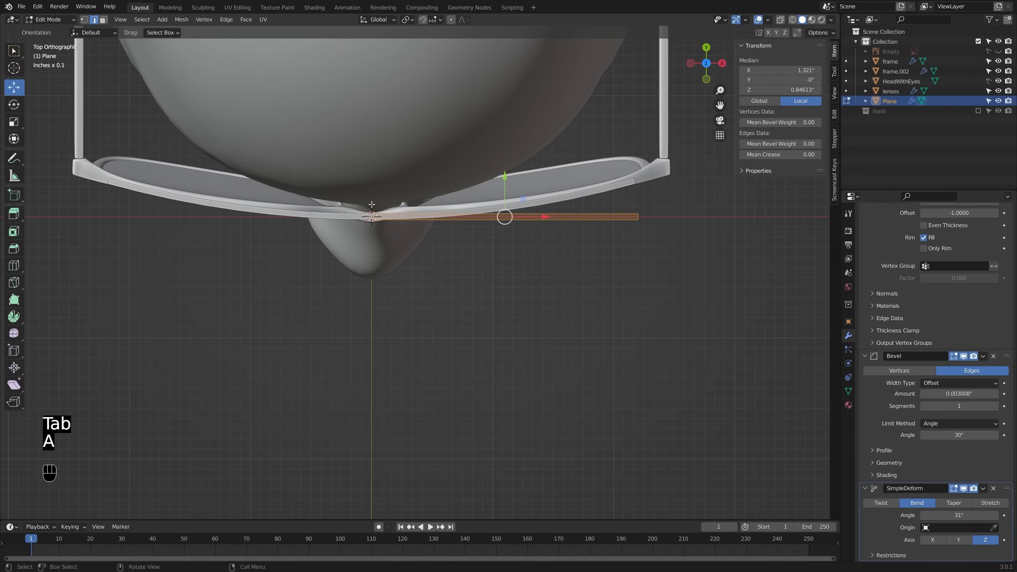
left_click_drag(506, 180, 506, 177)
key("Tab")
key("KP_1")
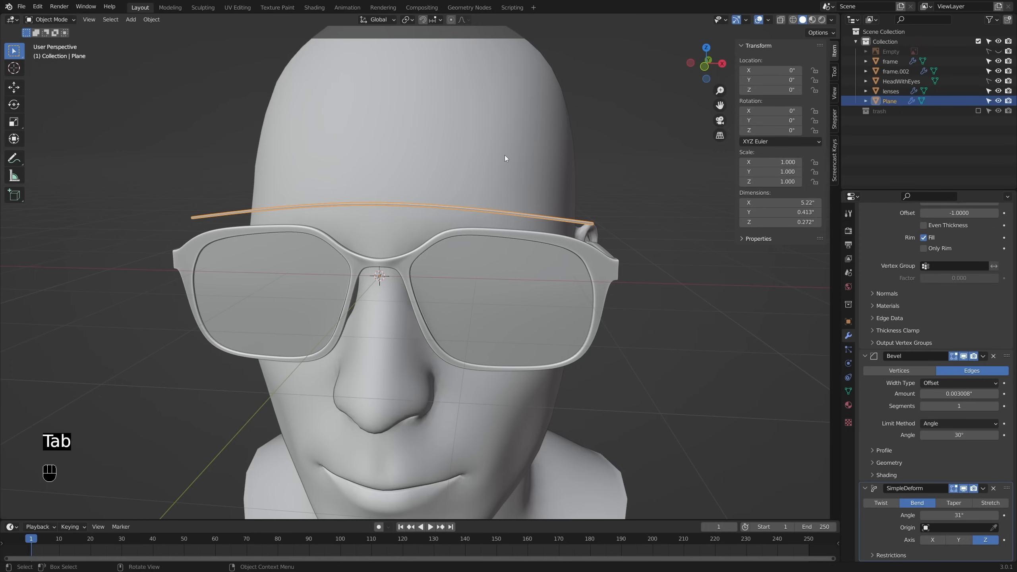
Step: Show the Empty reference image and lower the whole strip onto the frame's upper rim, to about Z 0.61 inches
left_click(998, 52)
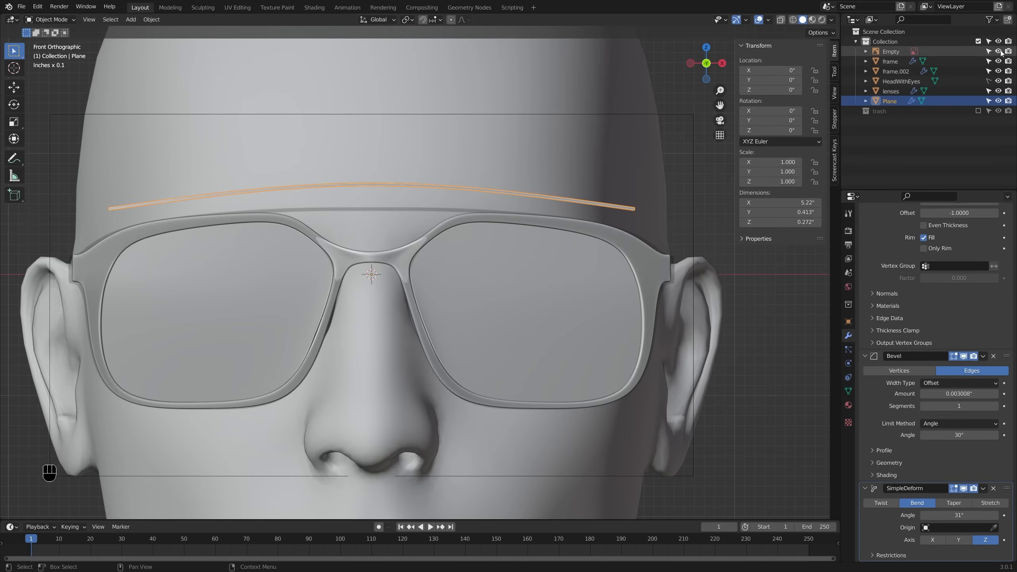
key("Tab")
key("alt+z")
key("alt+z")
left_click_drag(504, 150, 507, 173)
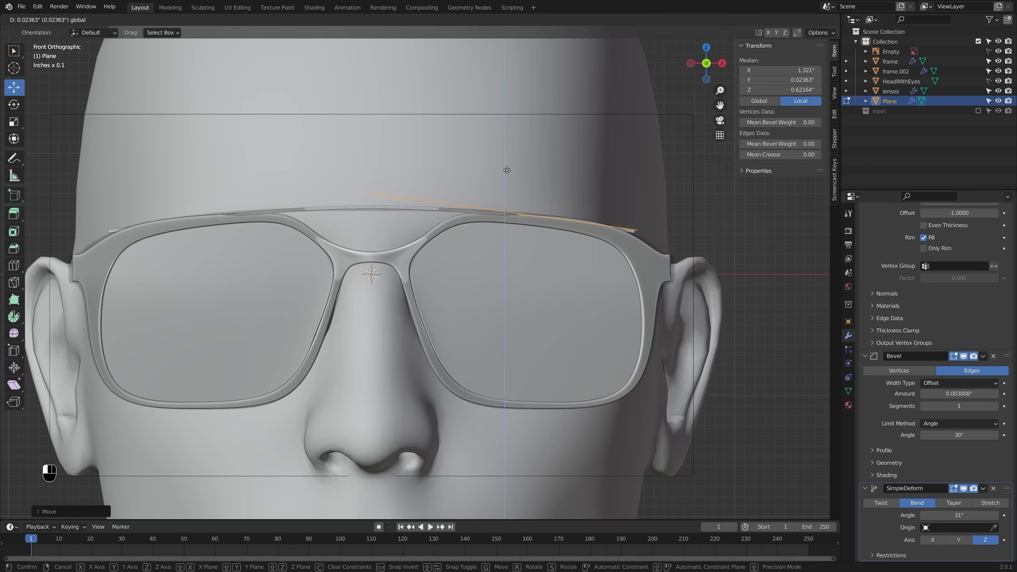
key("alt+z")
Step: Add a loop cut across the strip and move it outward to about X 1.64 inches
key("ctrl+r")
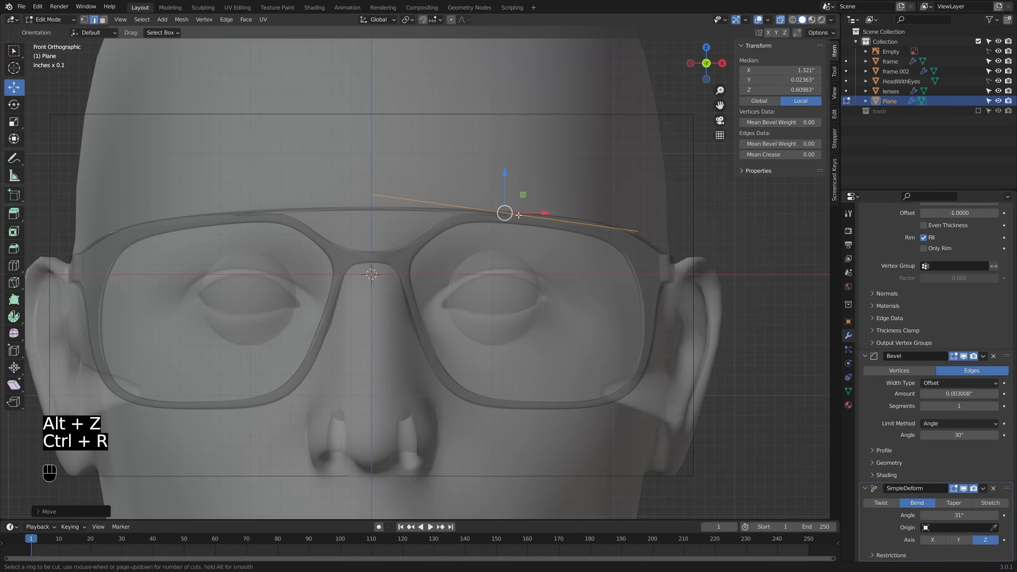
left_click(553, 216)
left_click(555, 216)
key("alt+z")
key("alt+z")
key("alt+z")
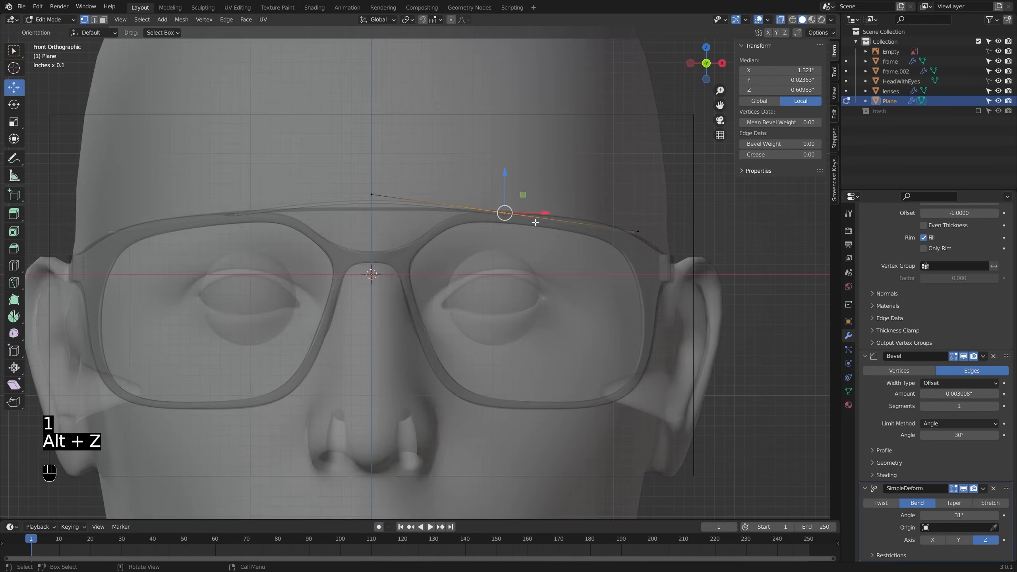
key("g")
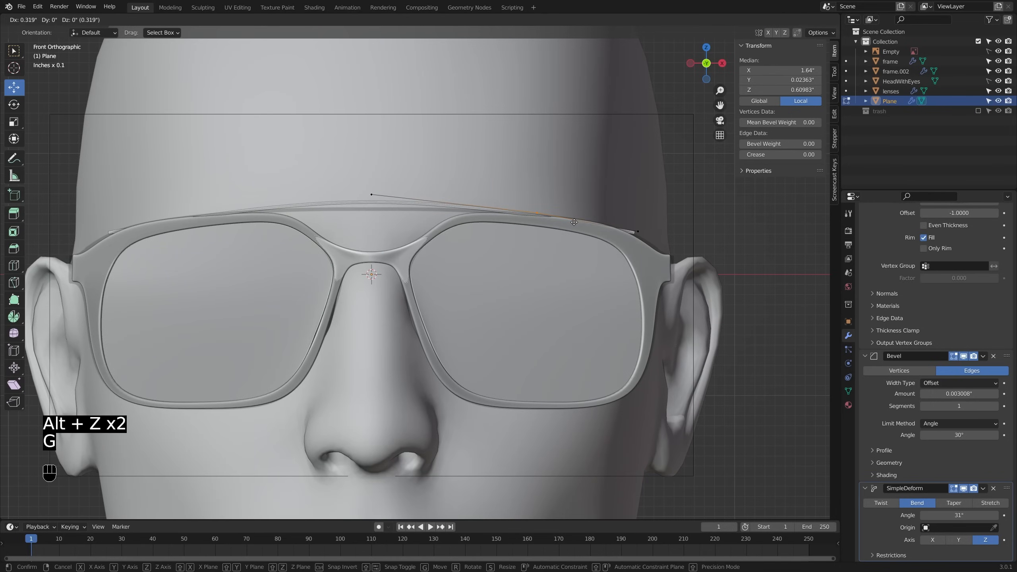
left_click(574, 223)
Step: Lower the strip's centre edge to about Z 0.71 inches, just above the bridge
key("alt+z")
key("c")
left_click(371, 195)
right_click(372, 195)
key("alt+z")
left_click_drag(369, 154, 369, 161)
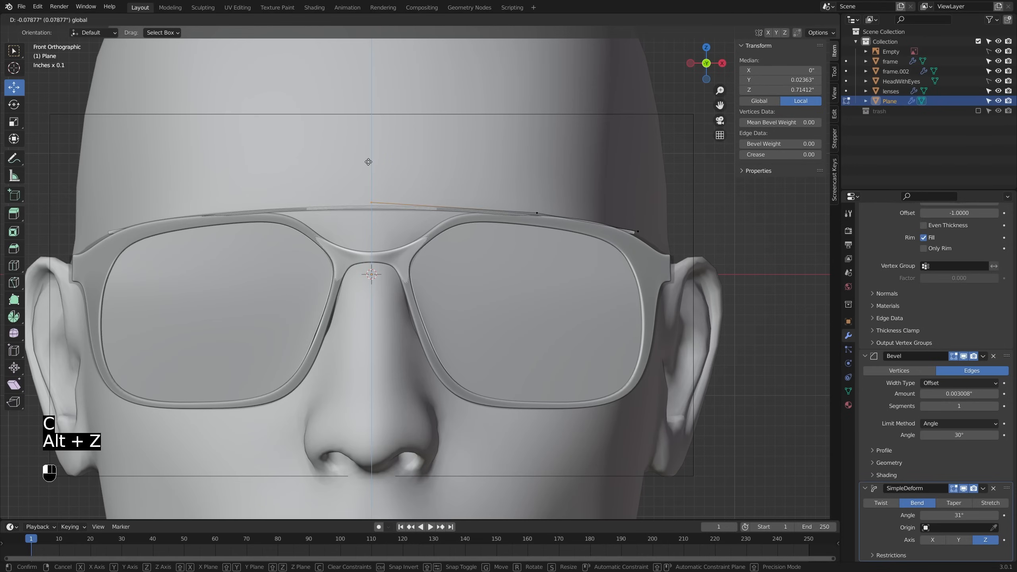
left_click_drag(368, 162, 369, 163)
Step: Extrude the strip's outer end down toward the frame corner, to about X 2.85 and Z 0.24 inches
key("e")
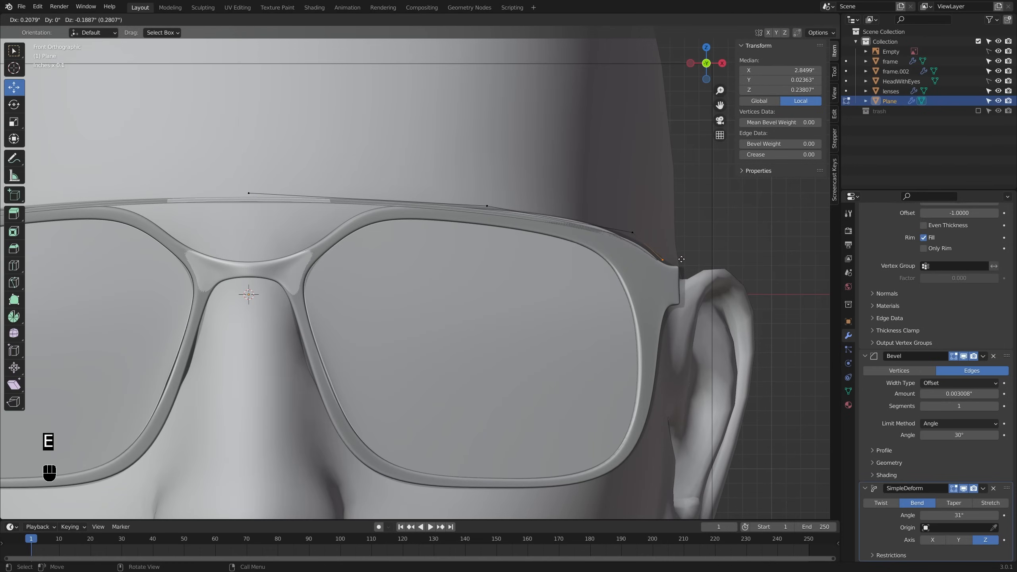
left_click(681, 259)
key("alt+z")
key("alt+a")
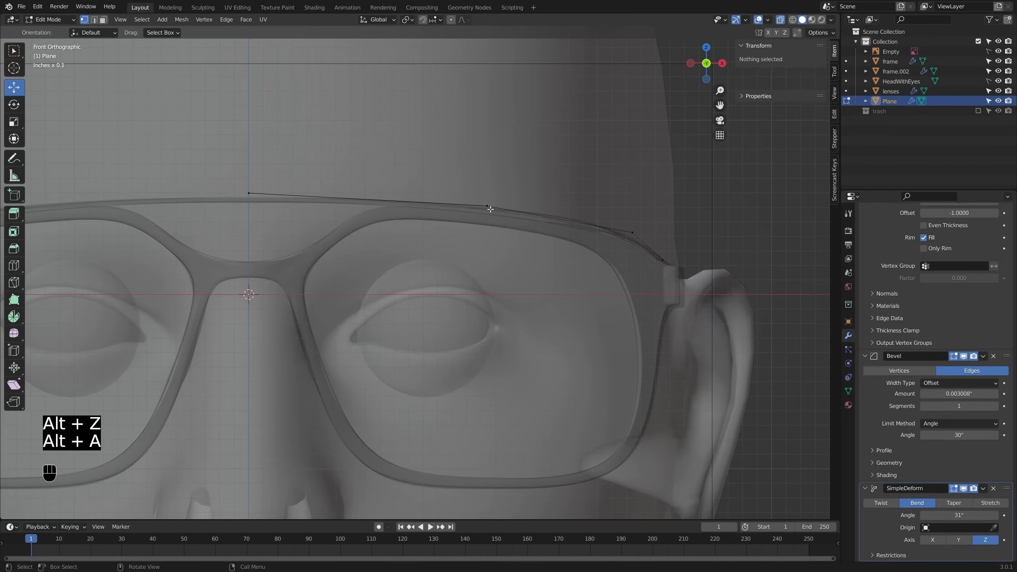
Step: Raise the strip's loop-cut edge above the lens to about Z 0.645 inches
key("c")
left_click(489, 208)
right_click(490, 208)
key("alt+z")
left_click_drag(491, 174, 490, 170)
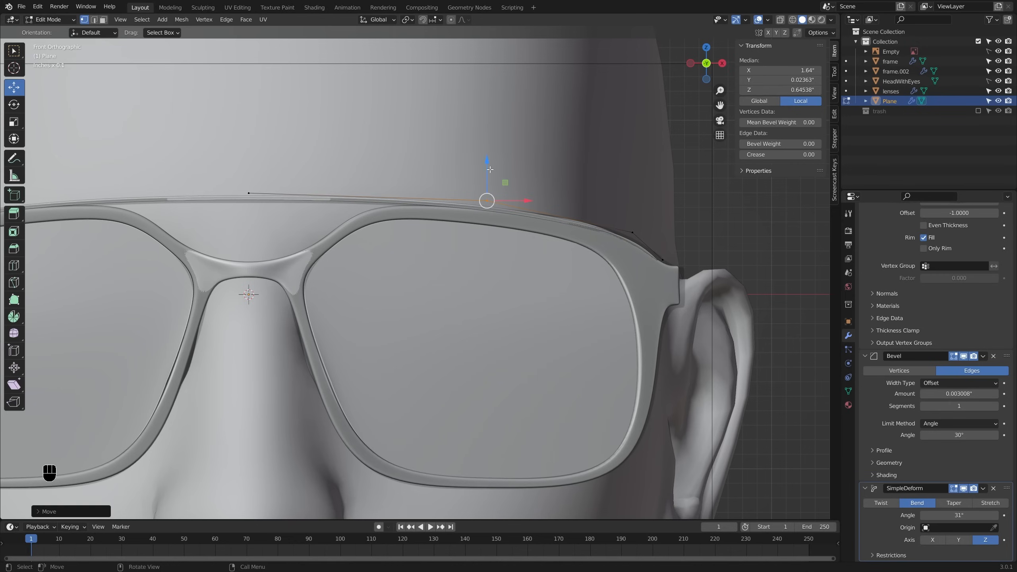
Step: Raise the strip's edge above the outer corner of the lens slightly along Z
middle_click_drag(640, 232, 645, 225, "shift")
key("alt+z")
key("alt+a")
key("c")
left_click(636, 223)
key("alt+z")
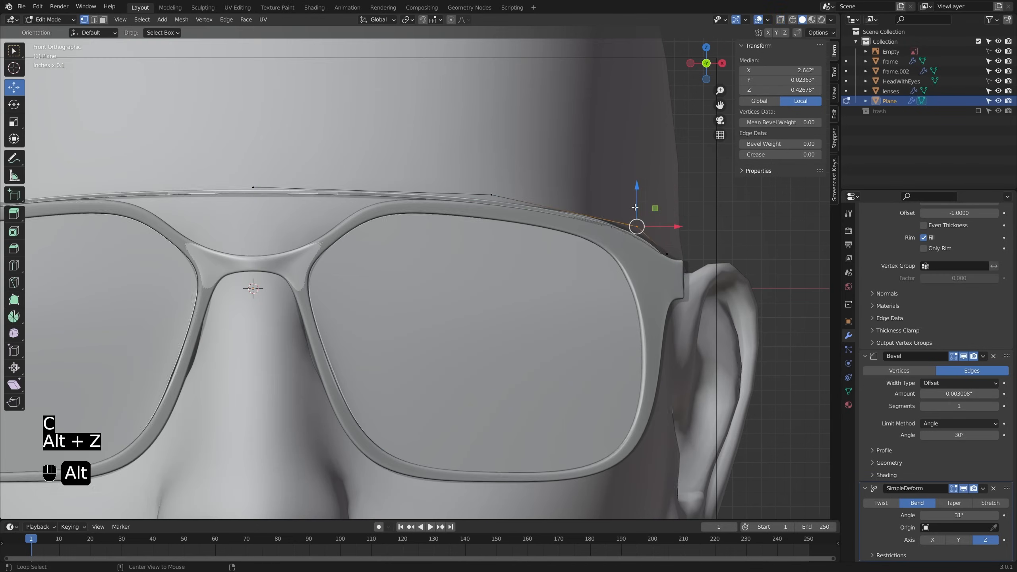
right_click(636, 222)
left_click_drag(637, 190, 637, 187)
Step: Lower the strip's centre edge above the bridge to about Z 0.68 inches
key("alt+z")
key("alt+a")
key("c")
left_click(253, 187)
key("alt+z")
right_click(253, 188)
left_click_drag(254, 150, 253, 153)
key("Tab")
Step: Hide the Empty reference image in the viewport
scroll(435, 172, "down", 6)
key("alt+a")
middle_click_drag(519, 181, 493, 170)
scroll(496, 149, "up", 3)
left_click(499, 141)
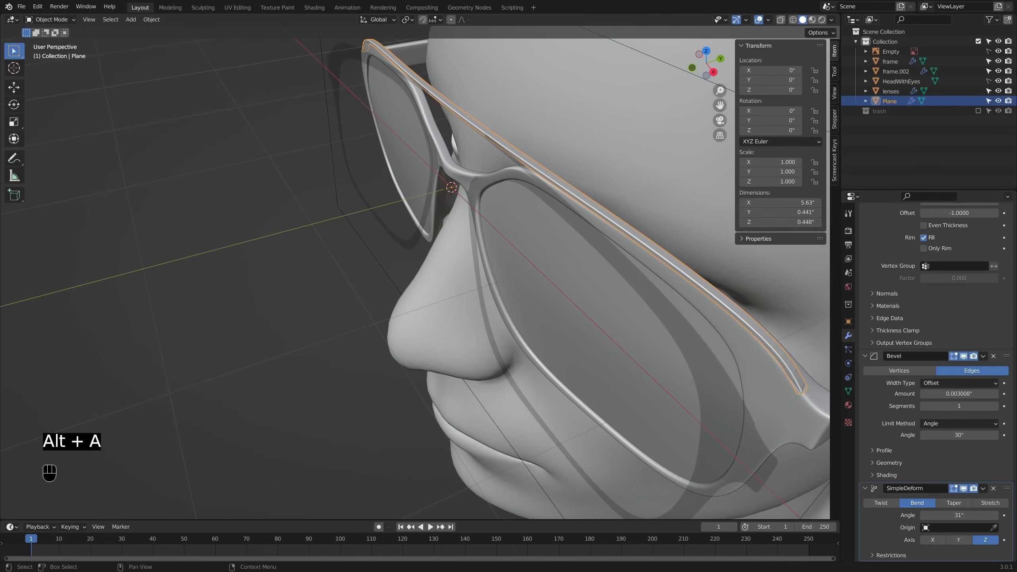
left_click(999, 51)
Step: Shift the strip's outer end edge back along Y toward the frame corner
middle_click_drag(681, 147, 468, 256)
key("alt+a")
left_click(499, 321)
key("Tab")
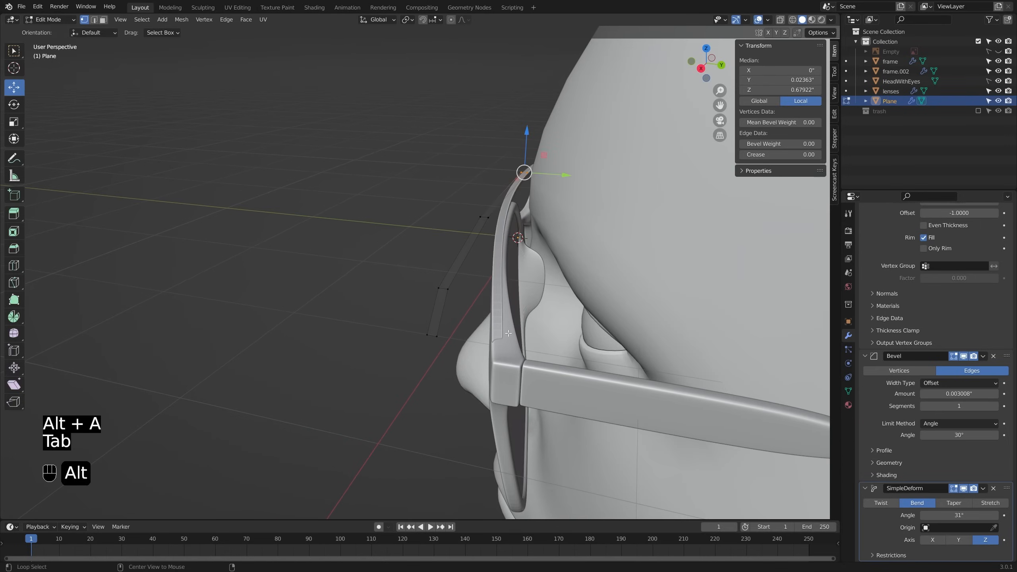
key("alt+z")
left_click(427, 336, "shift")
key("alt+z")
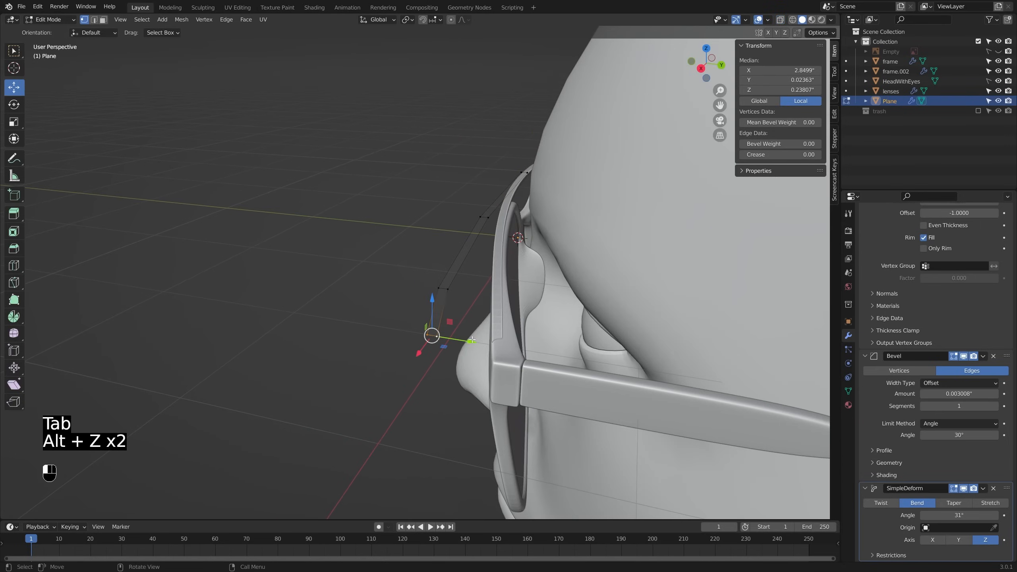
key("g")
key("y")
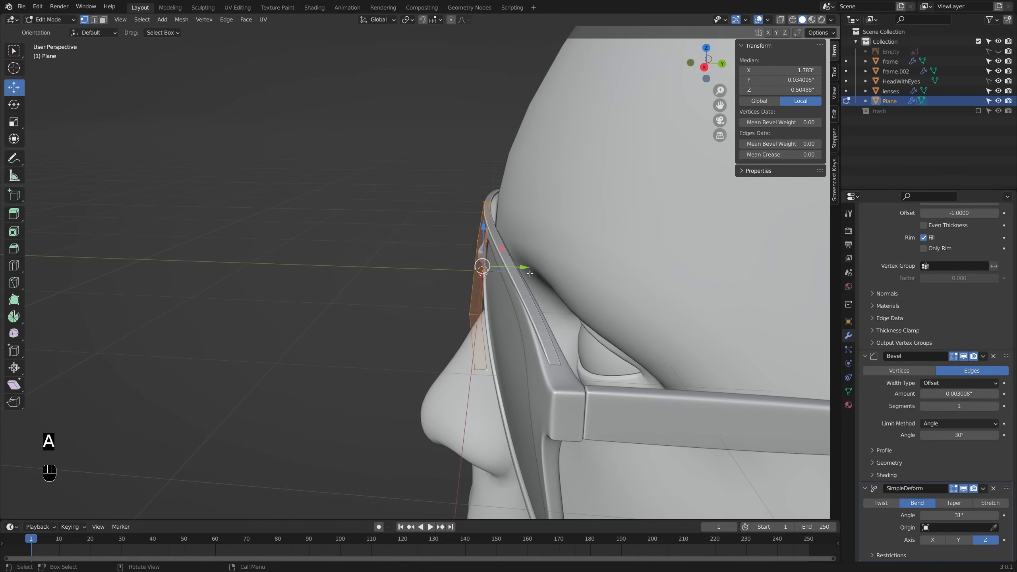
Step: Shift the whole strip back to about Y 0.047 inches and fine-tune its outer end edge along Y
left_click_drag(526, 268, 531, 268)
middle_click_drag(517, 289, 486, 342)
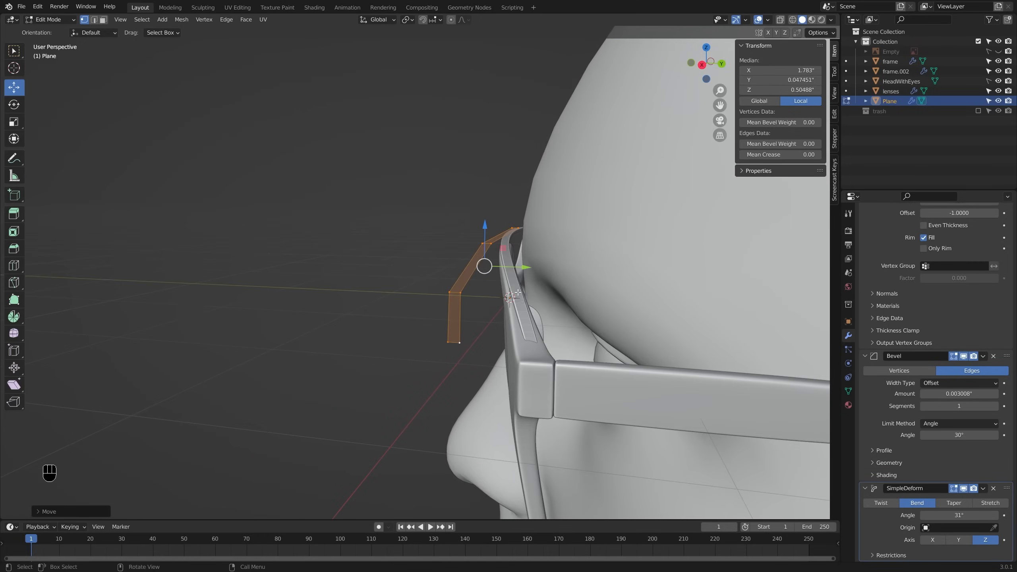
key("alt+z")
left_click(453, 343)
key("alt+z")
left_click_drag(486, 343, 487, 344)
middle_click_drag(487, 343, 576, 340)
middle_click_drag(320, 321, 545, 308, "shift")
middle_click_drag(545, 341, 545, 305, "ctrl")
middle_click_drag(467, 290, 542, 348, "shift")
key("Tab")
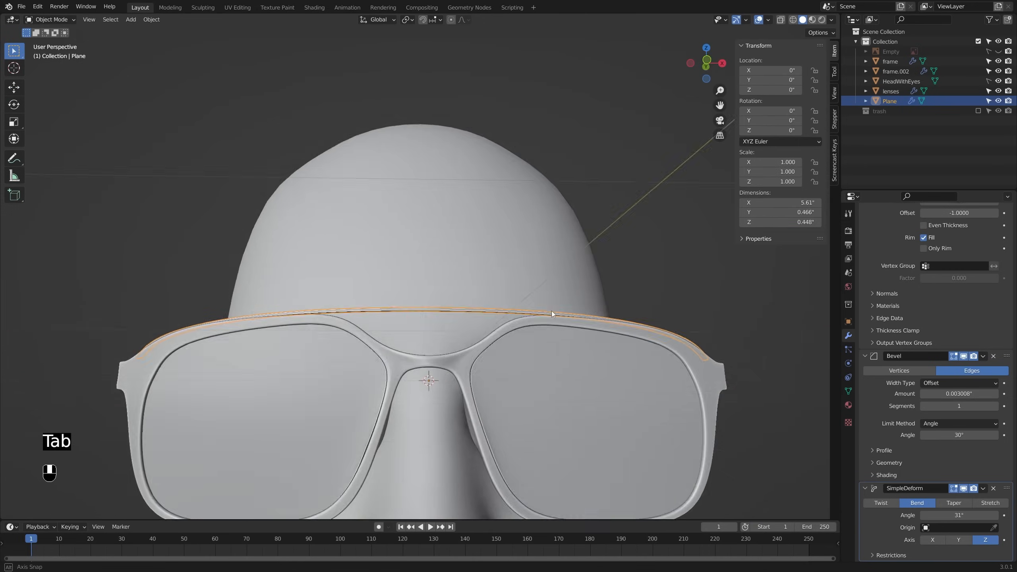
Step: Duplicate the top bar in place and rename the copy earpiecewire
middle_click_drag(551, 311, 614, 372)
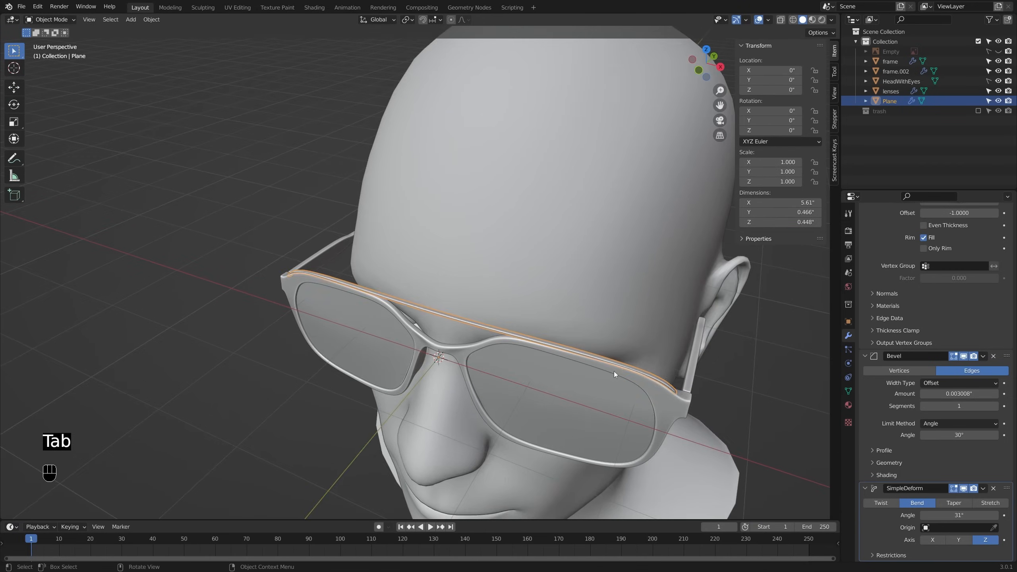
key("alt+a")
middle_click_drag(563, 350, 510, 334, "shift")
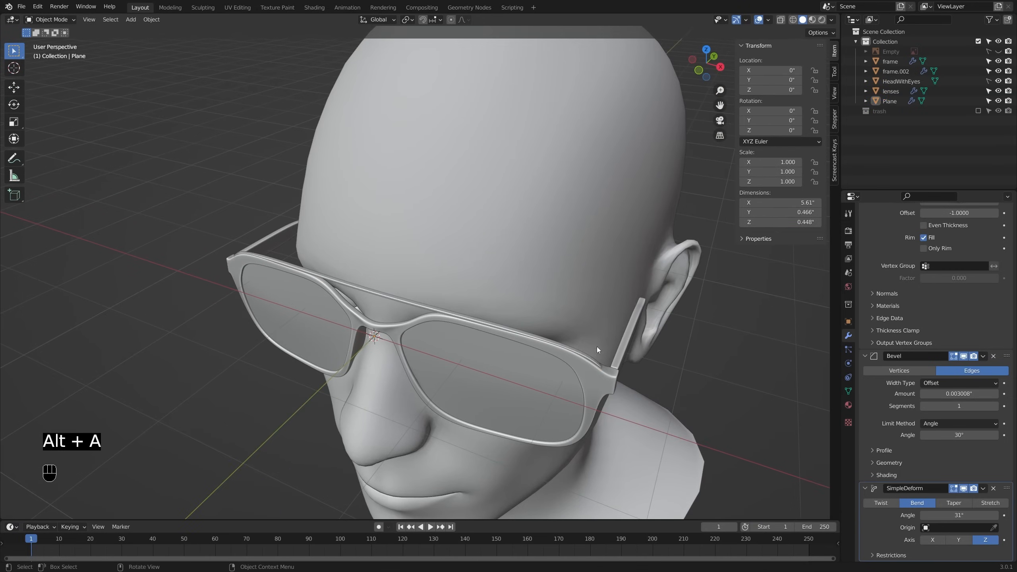
left_click(528, 332)
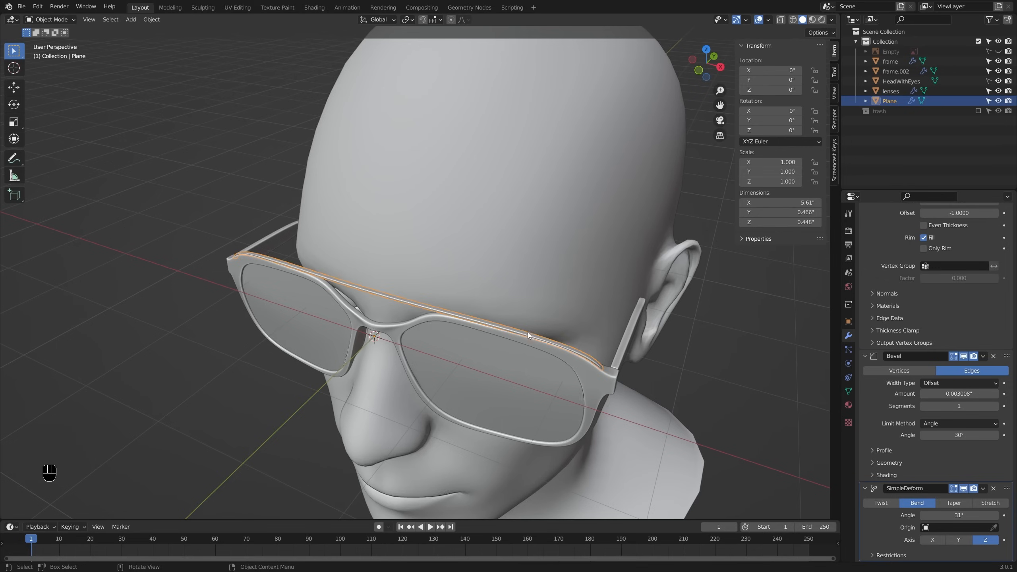
key("shift+d")
right_click(540, 304)
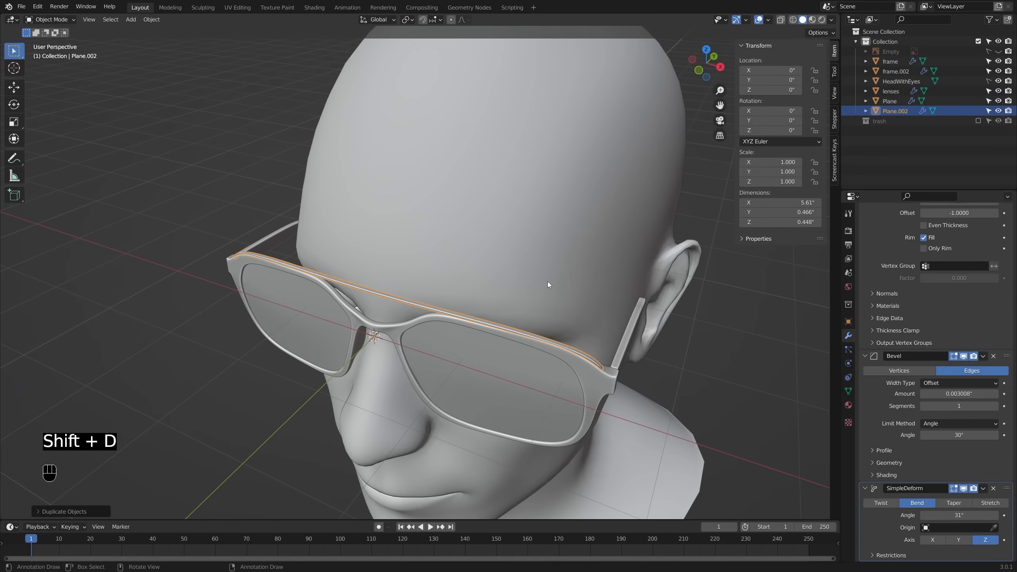
key("F2")
type("earpiecewire")
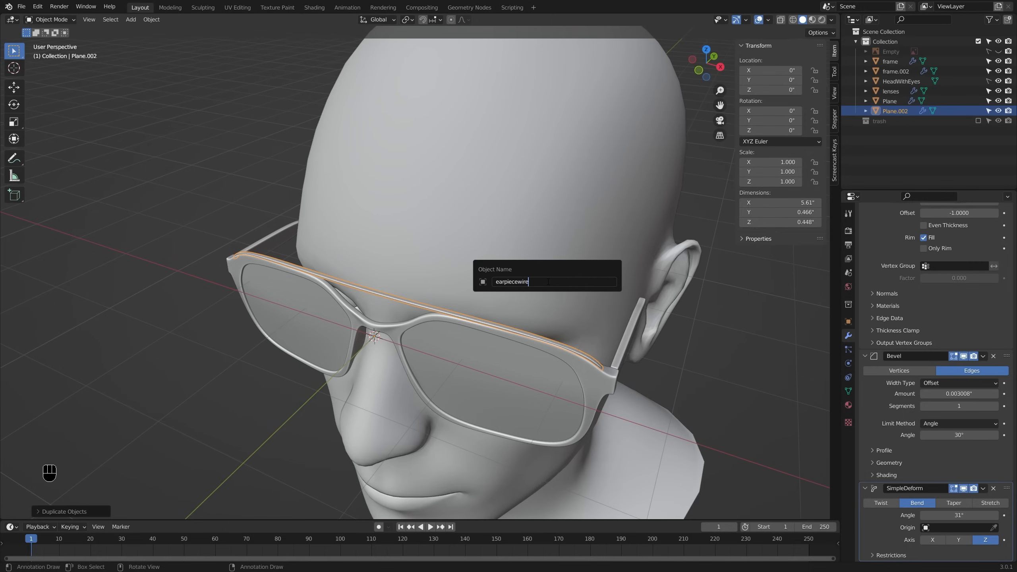
key("Return")
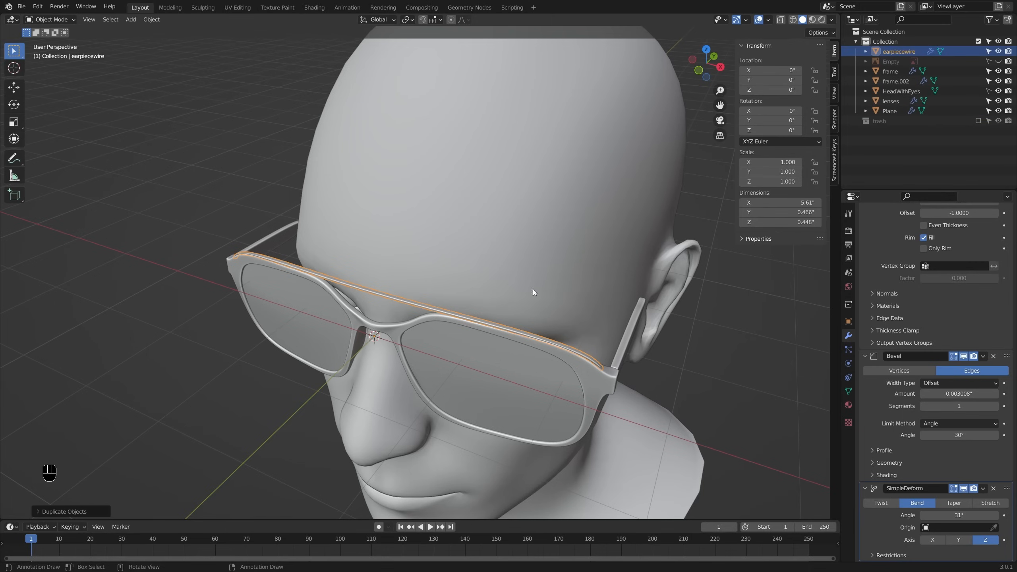
Step: Delete all faces of earpiecewire except the outermost one and select that remaining face
key("Tab")
key("alt+z")
key("3")
key("ctrl+i")
key("x")
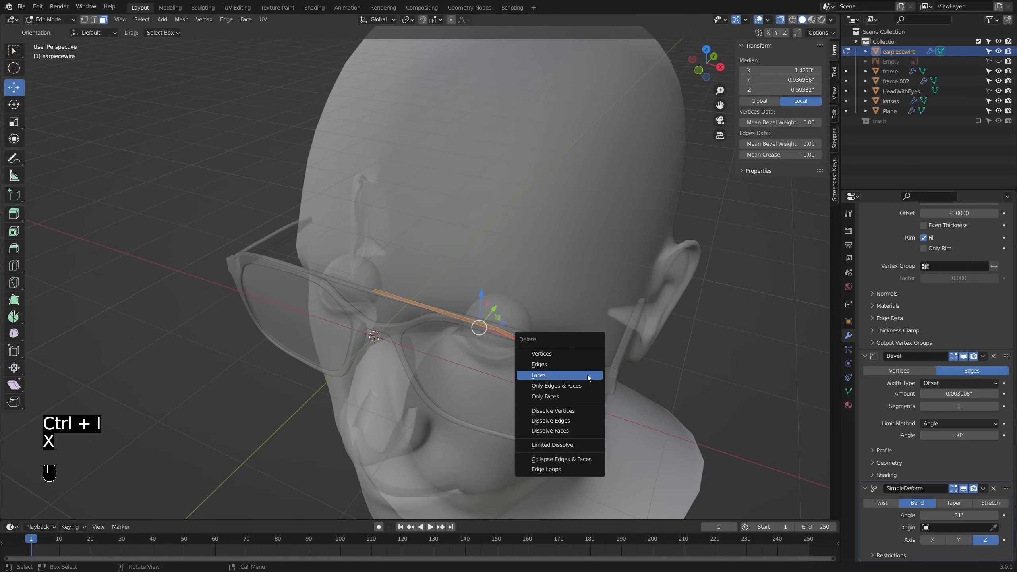
left_click(588, 375)
left_click(591, 378)
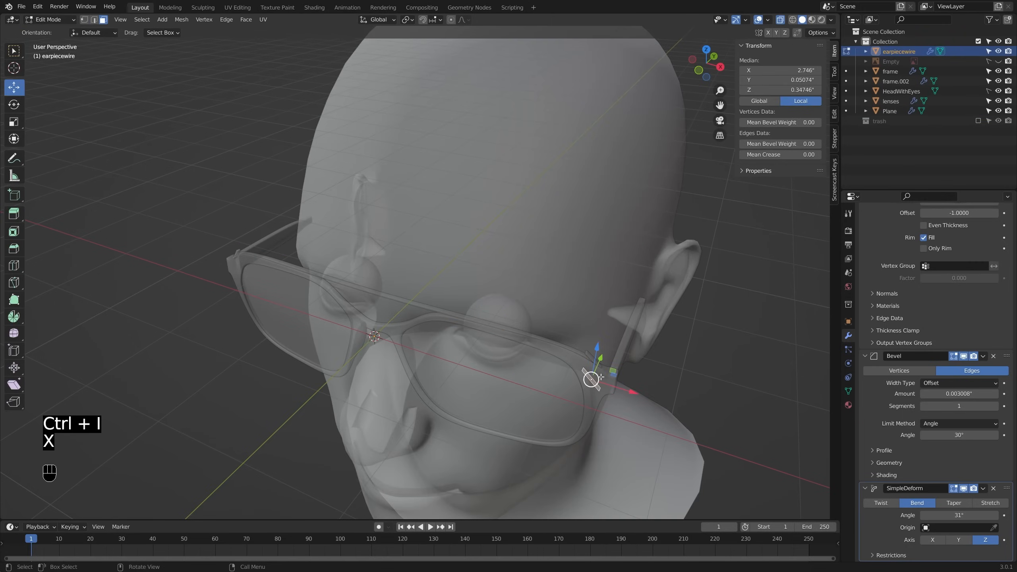
Step: In side view, rotate the face about 86° and move it onto the temple arm, to about Y 0.76 and Z 0.11 inches
key("KP_1")
key("KP_3")
key("r")
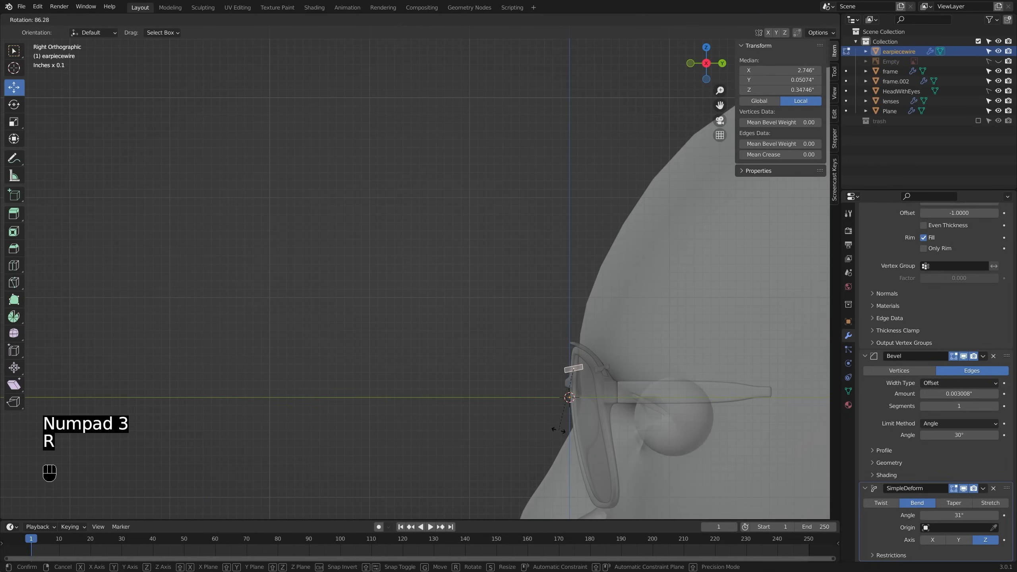
left_click(552, 429)
key("g")
left_click(646, 394)
key("alt+z")
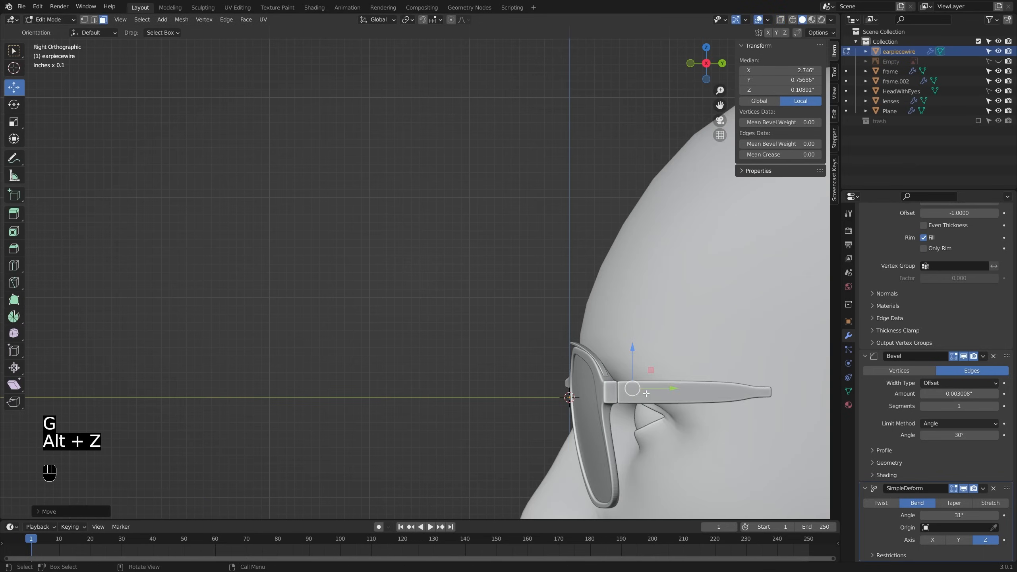
Step: In top view, rotate the face parallel to the temple arm and move it to about X 2.93 and Y 0.80 inches
key("KP_7")
key("alt+z")
key("r")
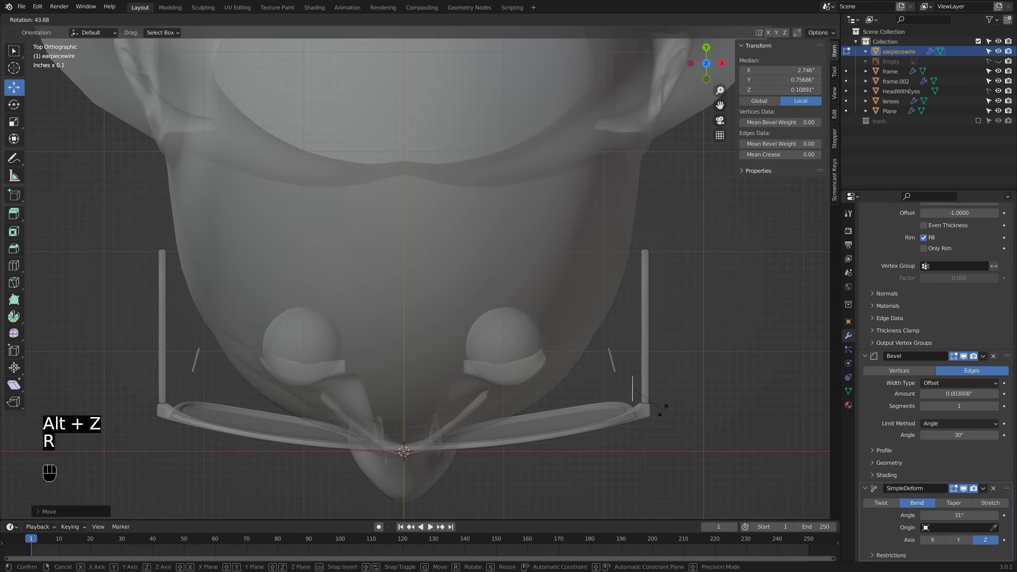
left_click(666, 408)
key("g")
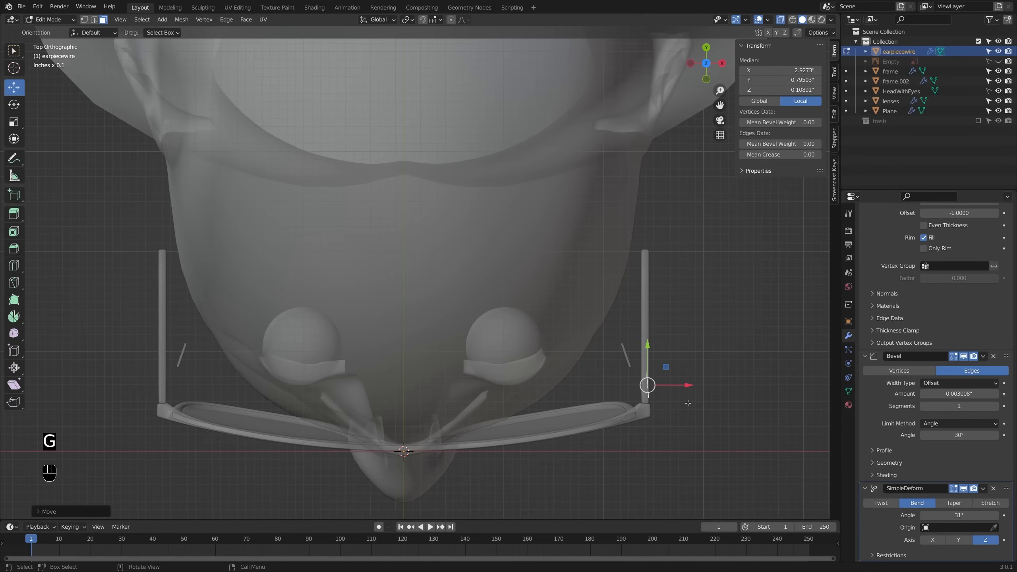
key("s")
left_click(688, 403)
Step: Remove the SimpleDeform modifier from earpiecewire
key("Tab")
key("alt+z")
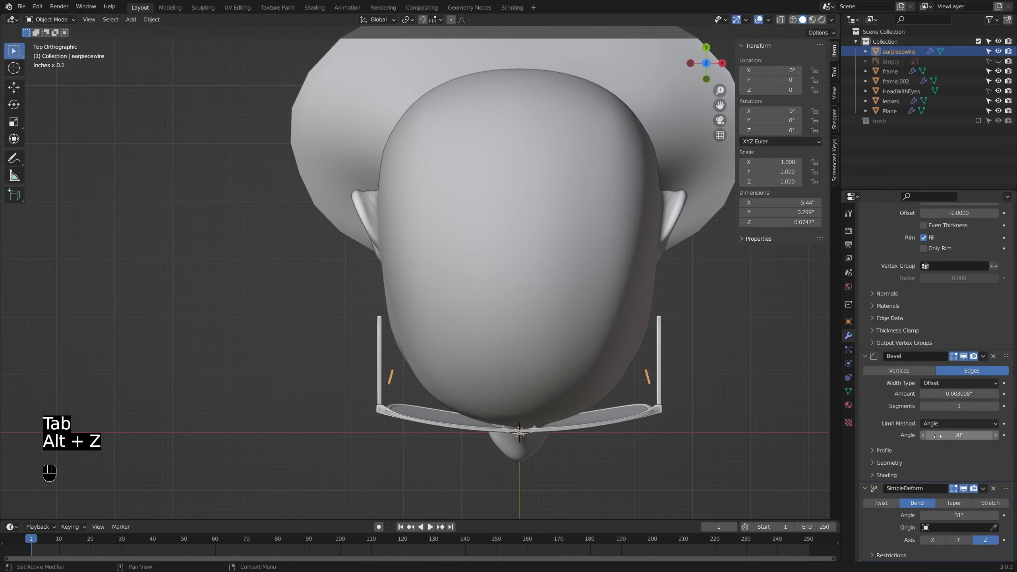
left_click(994, 488)
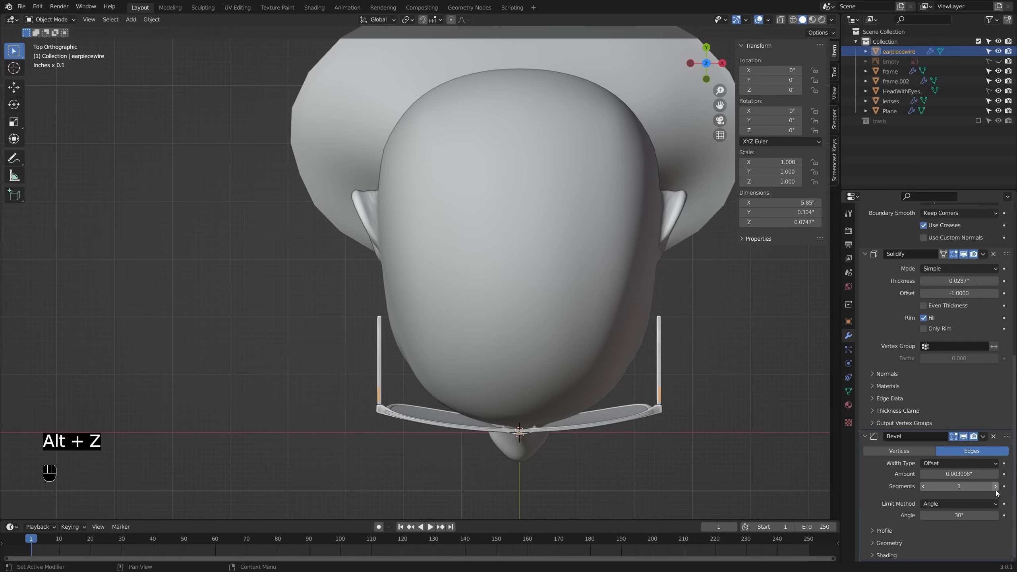
scroll(680, 391, "up", 3)
scroll(678, 393, "down", 1)
key("alt+z")
scroll(672, 401, "up", 2)
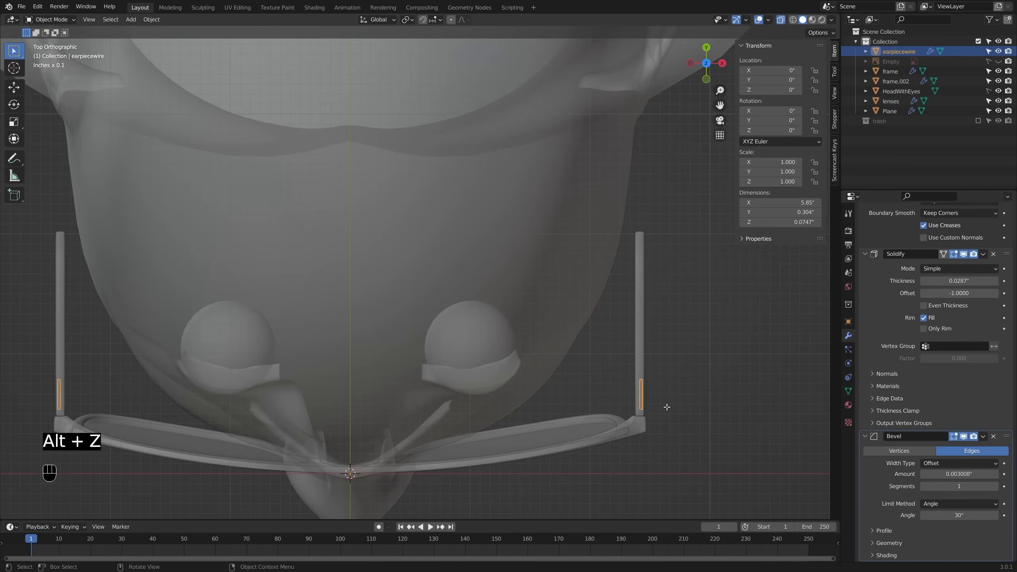
Step: Level the lower and upper edges of the earpiecewire face by scaling each flat along Z
key("Tab")
middle_click_drag(665, 407, 634, 345)
key("alt+z")
key("KP_1")
key("KP_3")
key("alt+z")
scroll(633, 341, "up", 3)
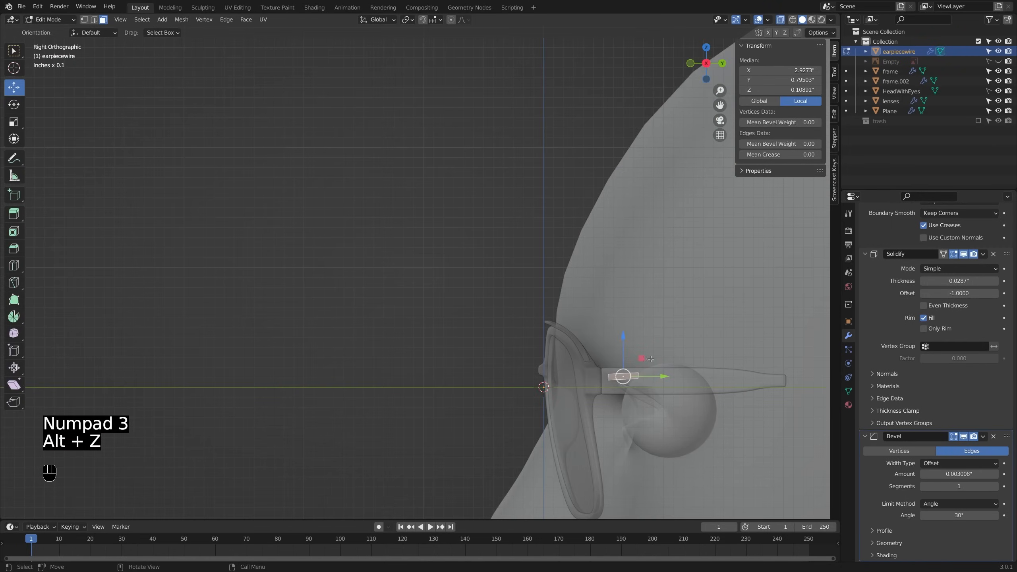
key("2")
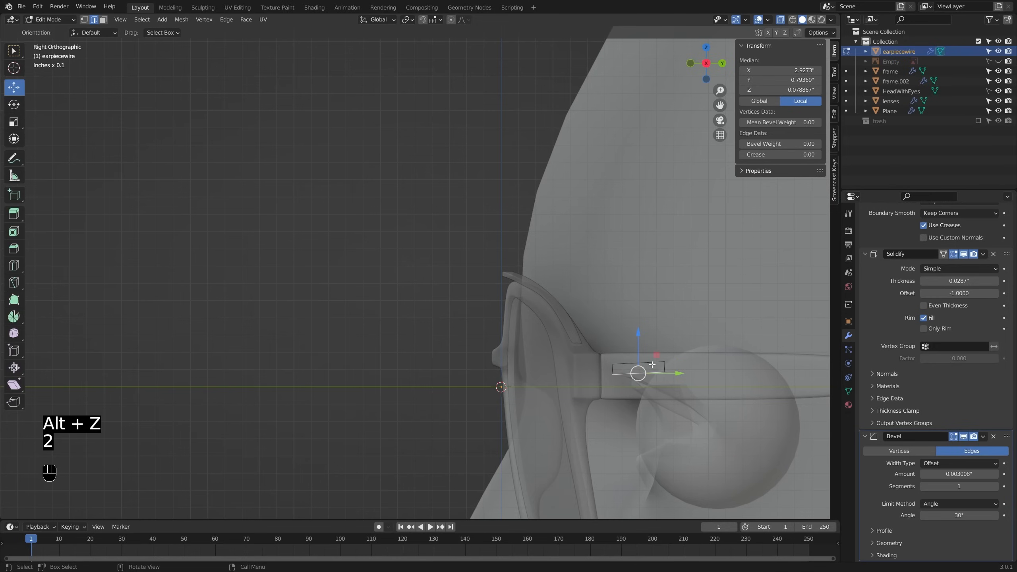
key("s")
left_click(650, 364)
key("s")
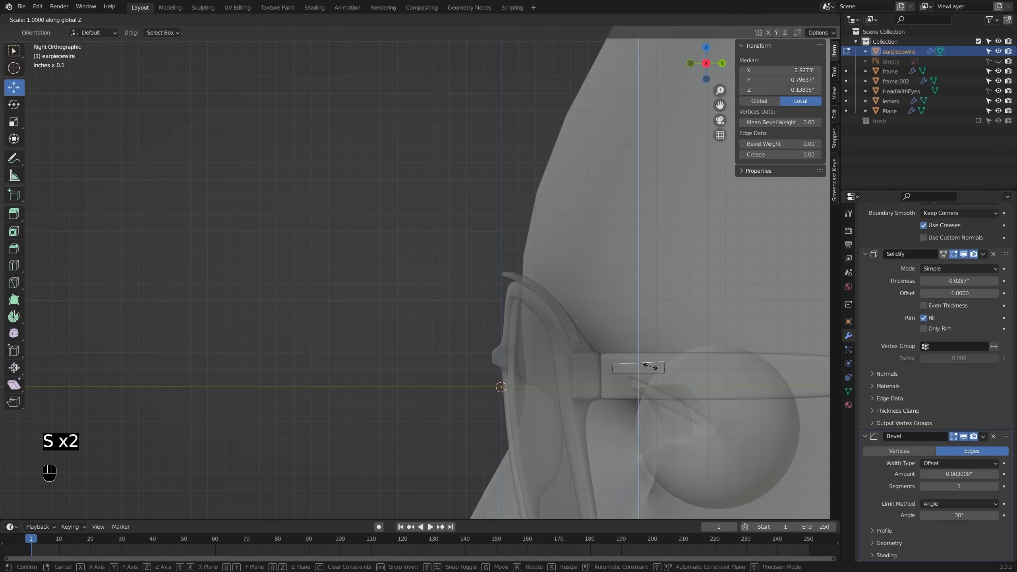
left_click(651, 366)
Step: Move the earpiecewire face down to the temple arm's mid-height, to about Y 0.79 and Z 0.067 inches
key("3")
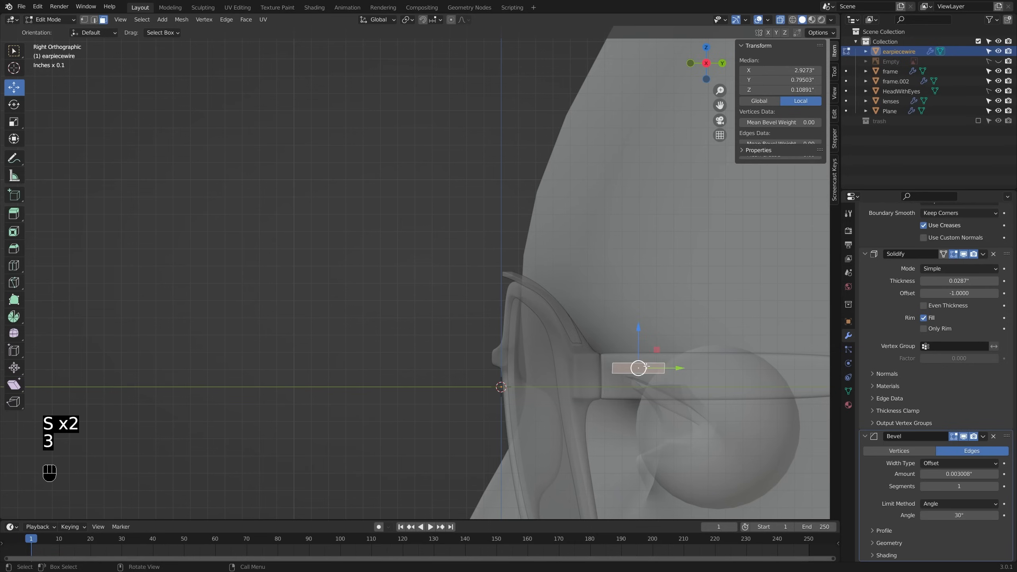
key("g")
left_click(644, 377)
scroll(641, 376, "down", 2)
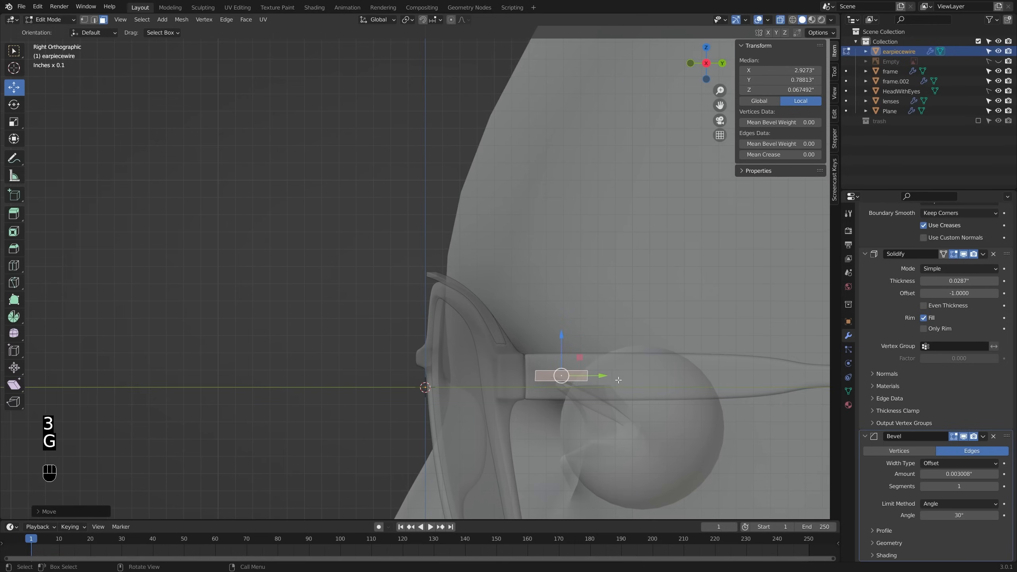
Step: Extend the wire's rear edge back along Y to the top of the ear, at about Y 4.53 inches
key("2")
left_click(631, 385)
scroll(632, 385, "down", 2)
left_click_drag(548, 377, 613, 376)
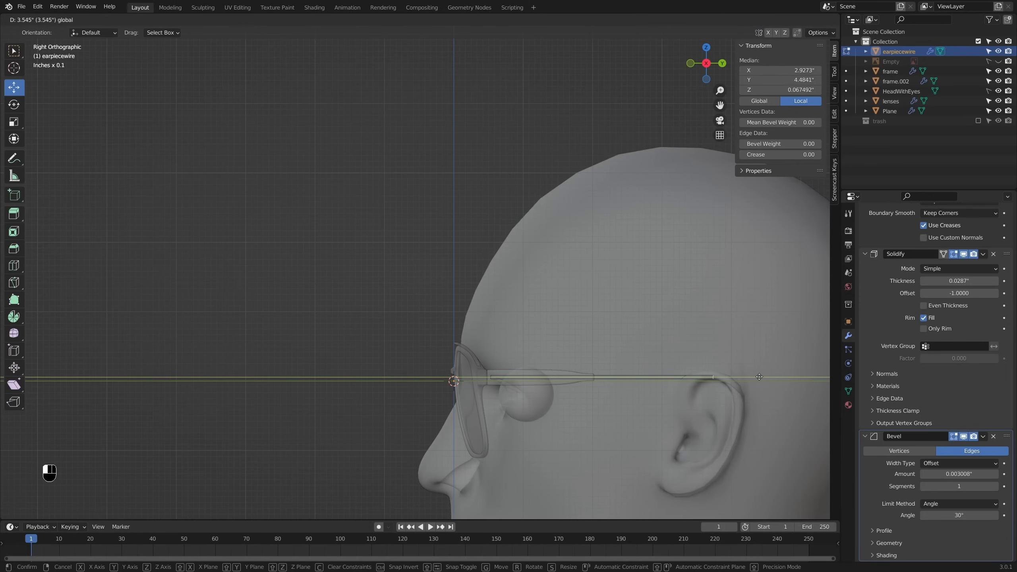
left_click_drag(762, 375, 645, 377)
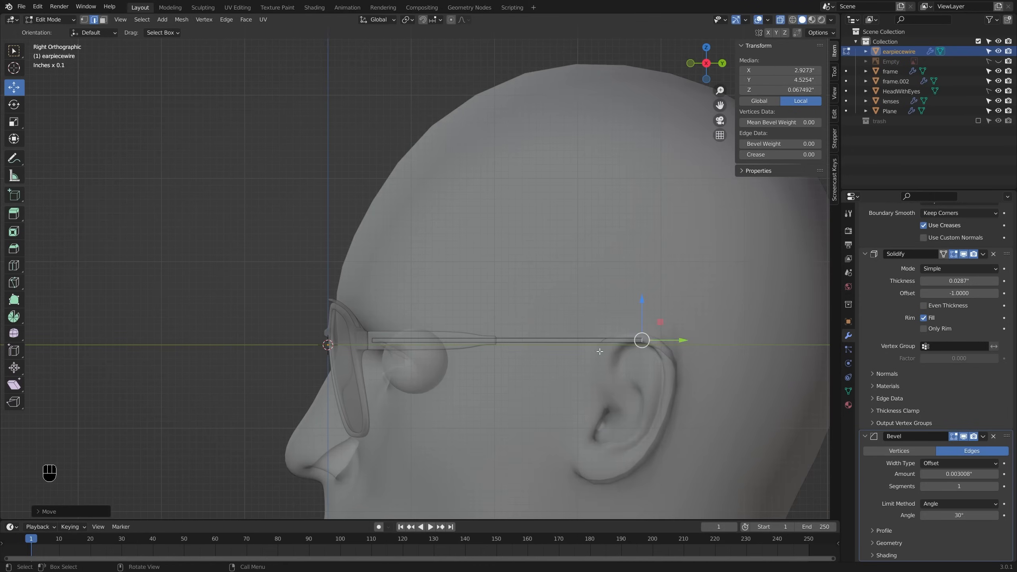
key("Tab")
key("alt+z")
Step: Add a new material named Horn to the frame
middle_click_drag(594, 351, 606, 321)
key("alt+a")
scroll(545, 334, "up", 2)
left_click(527, 340)
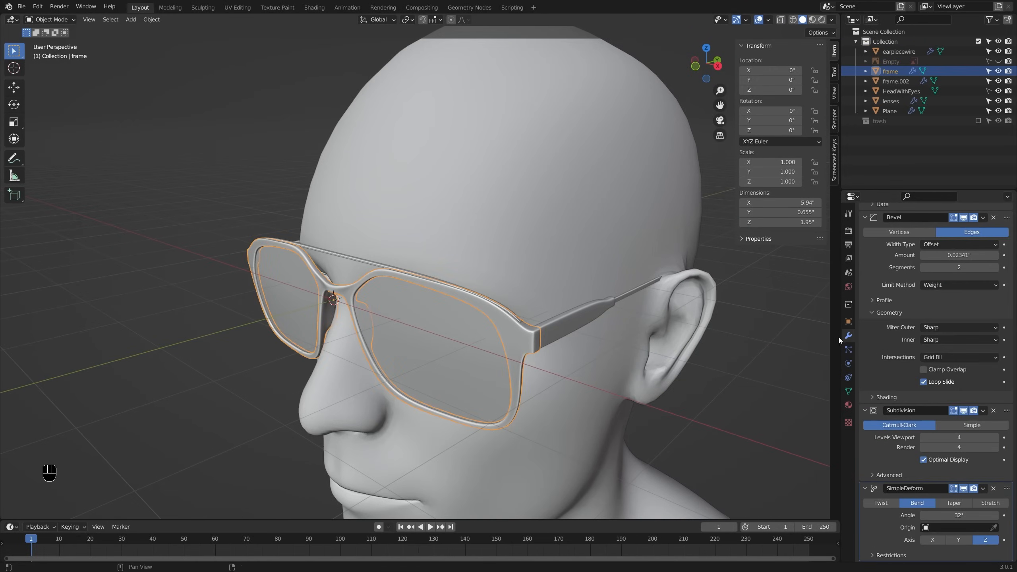
left_click(849, 405)
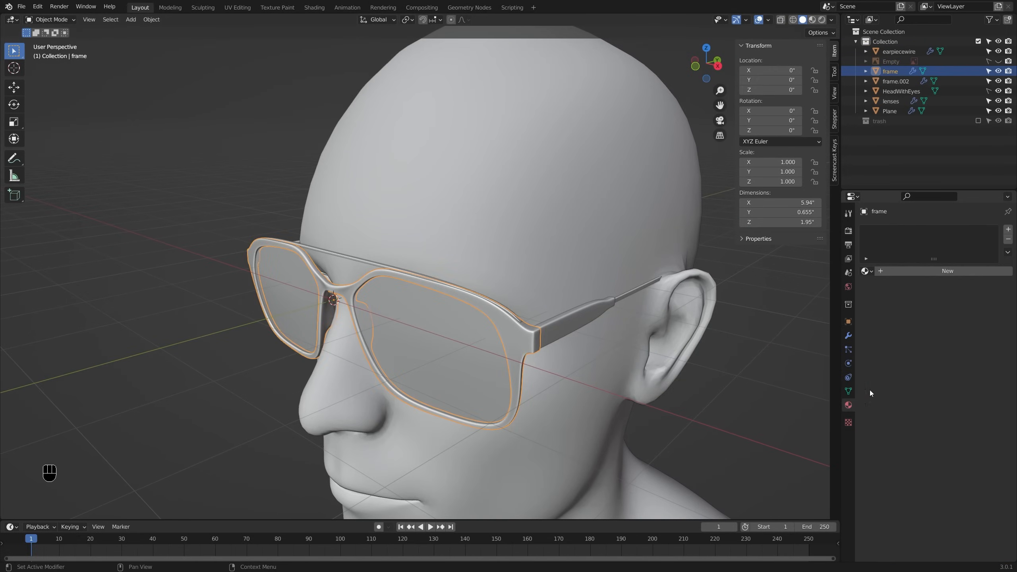
left_click(919, 268)
left_click(916, 271)
type("H")
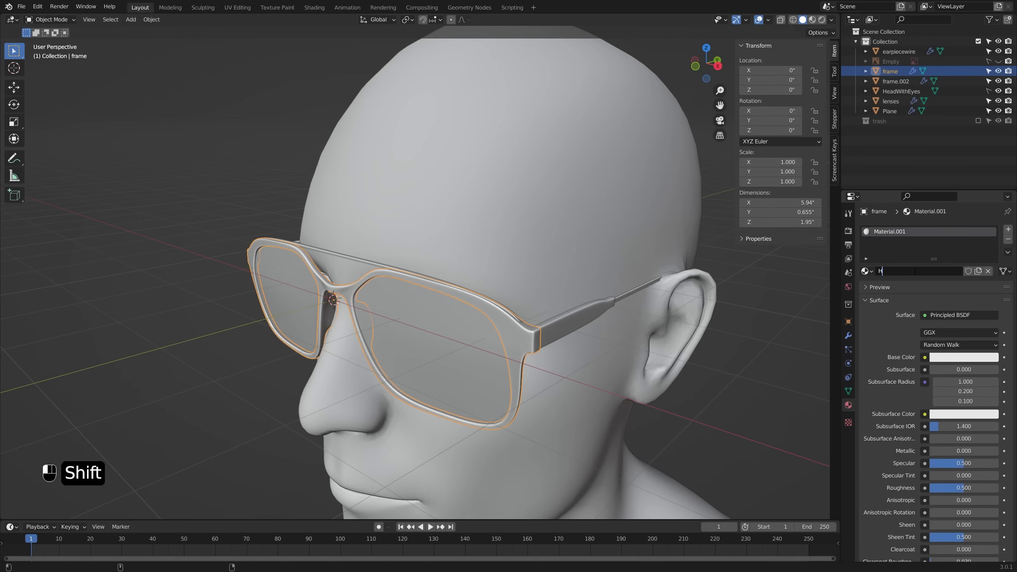
type("om")
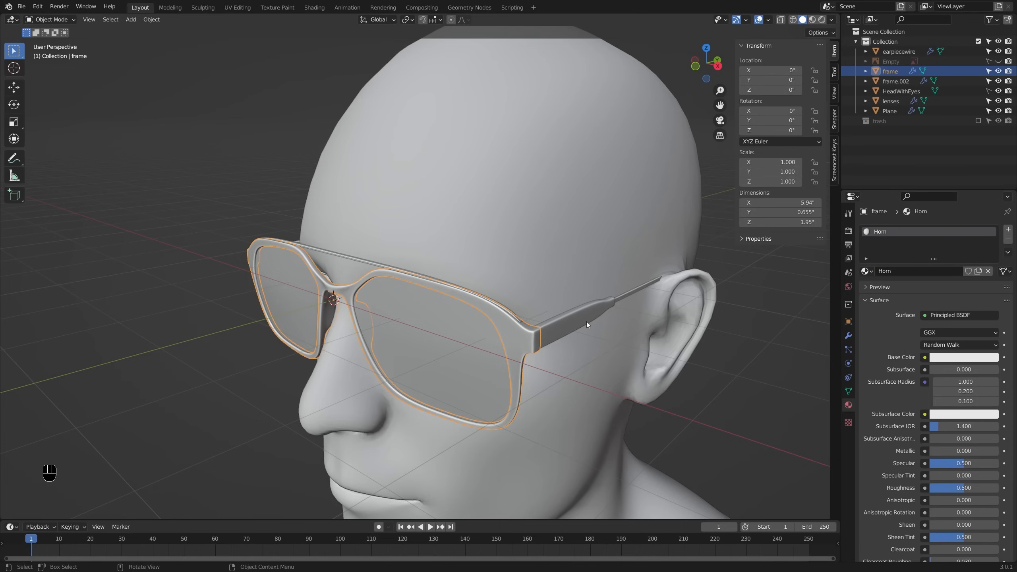
Step: Add a new material named Metal to the earpiecewire
left_click(626, 298)
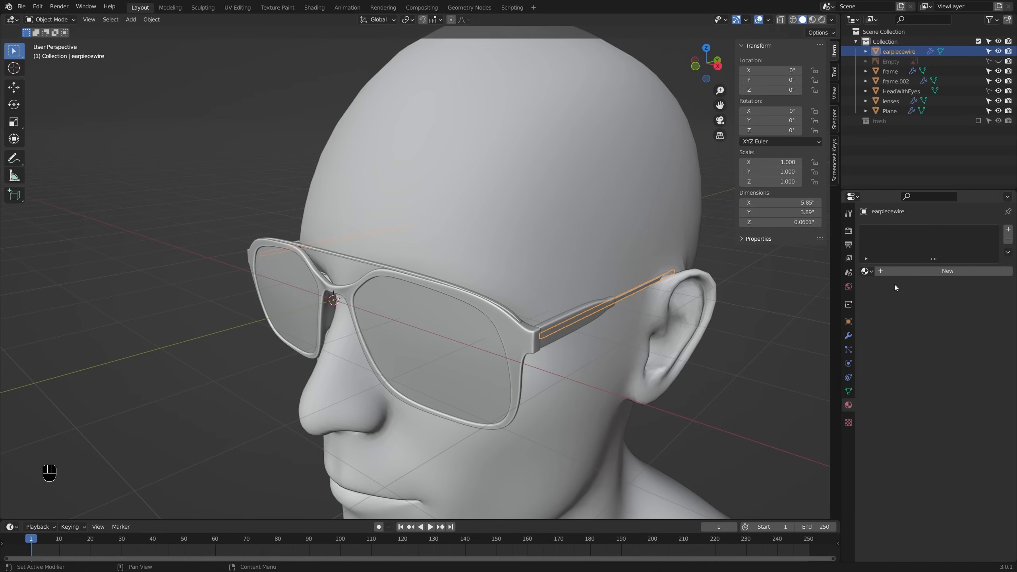
left_click(914, 272)
left_click(916, 271)
type("Metal")
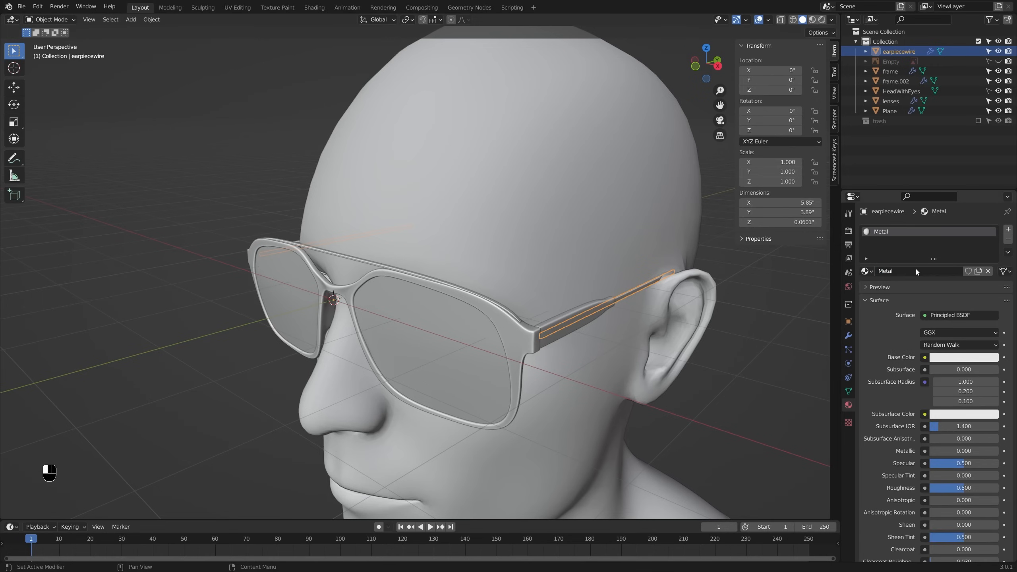
Step: Set the Metal material's viewport display to a pale gold colour (hue 0.109, saturation 0.605) with metallic 1.0
scroll(949, 431, "down", 10)
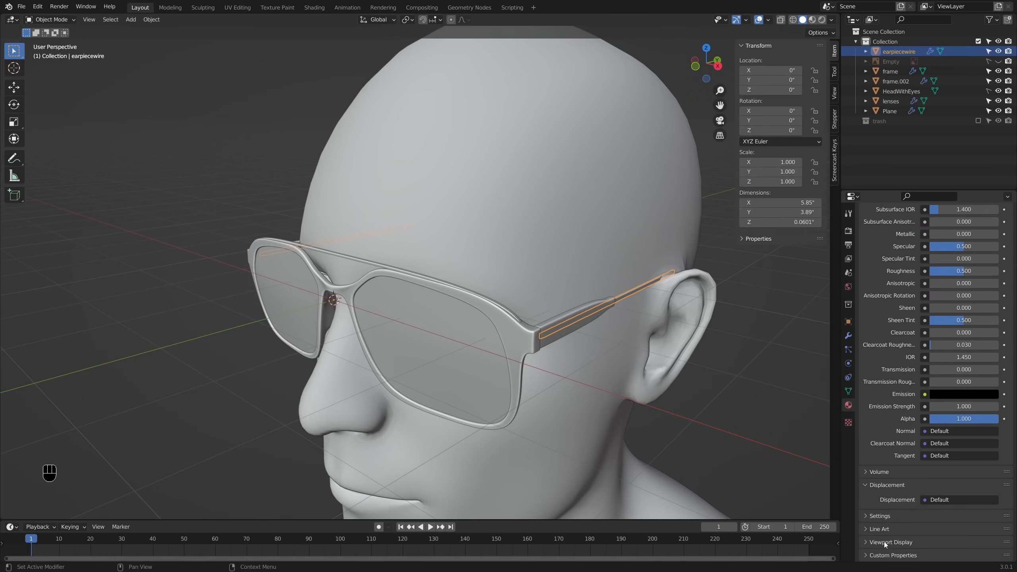
left_click(883, 542)
scroll(909, 483, "down", 6)
left_click_drag(948, 457, 999, 457)
left_click(959, 446)
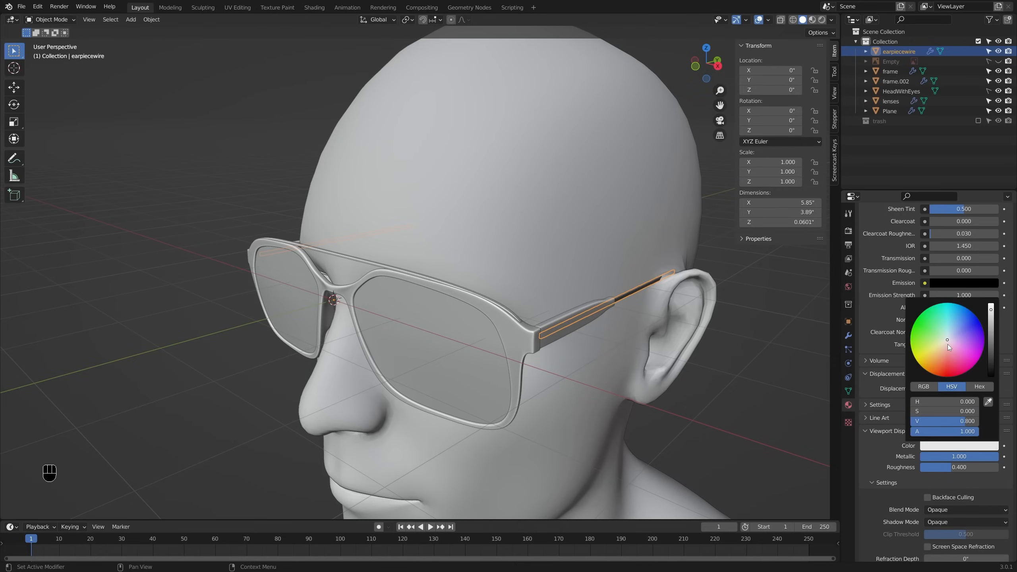
left_click_drag(949, 346, 943, 348)
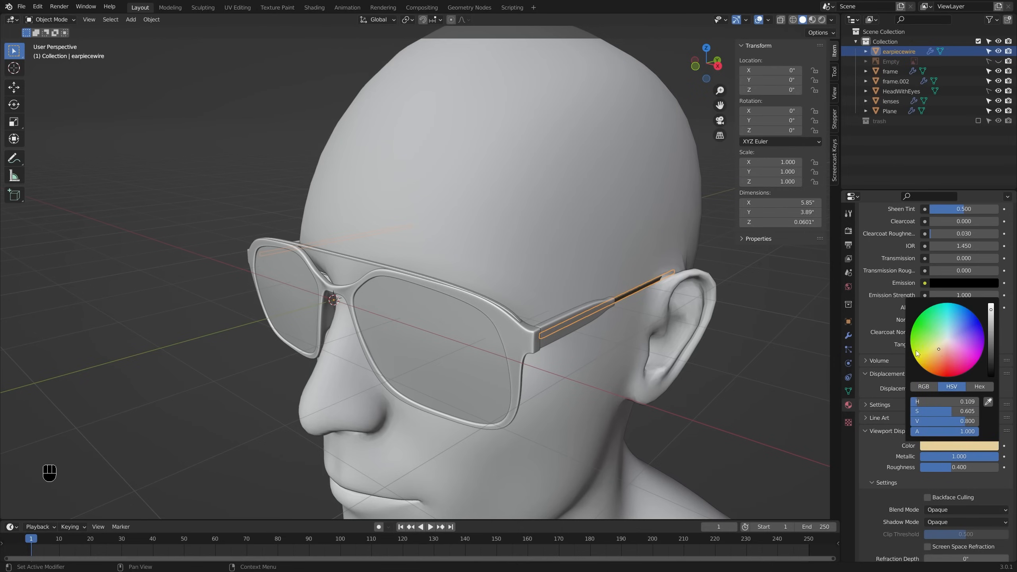
middle_click_drag(697, 363, 597, 363)
left_click_drag(955, 468, 950, 468)
middle_click_drag(577, 341, 605, 357)
Step: Assign the existing Metal material to the top bar above the lenses
key("Tab")
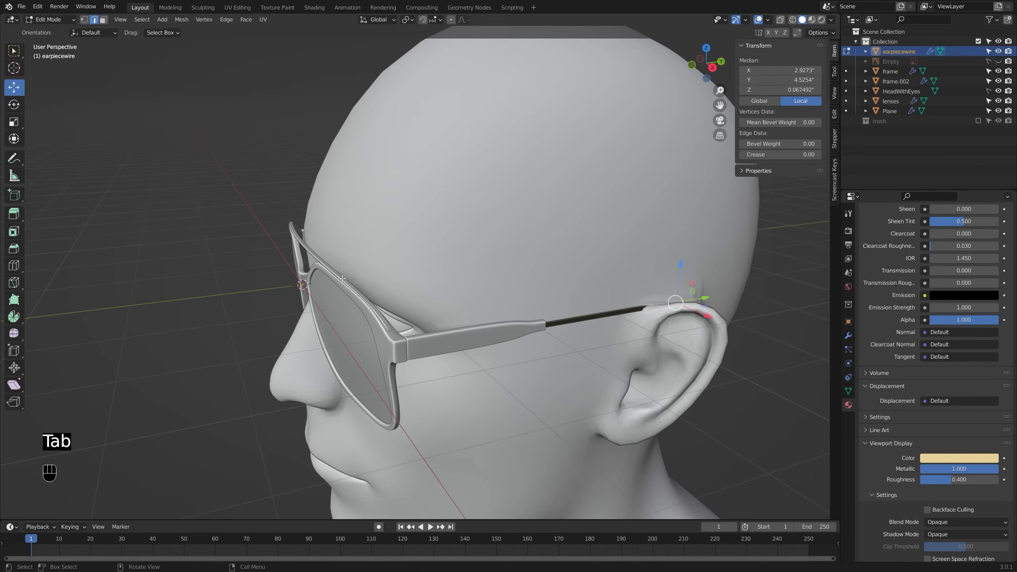
key("Tab")
left_click(345, 278)
left_click(866, 271)
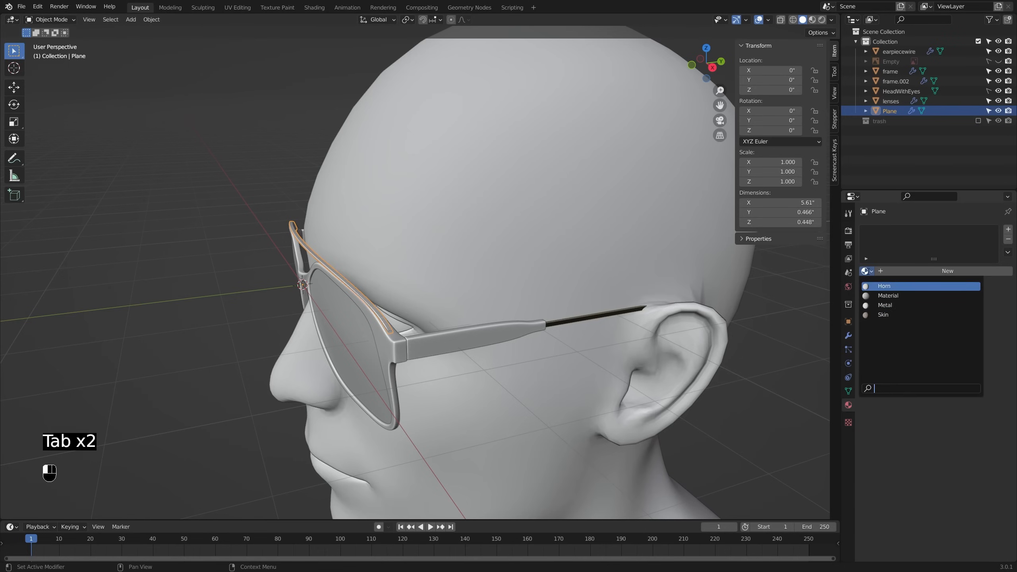
left_click(892, 306)
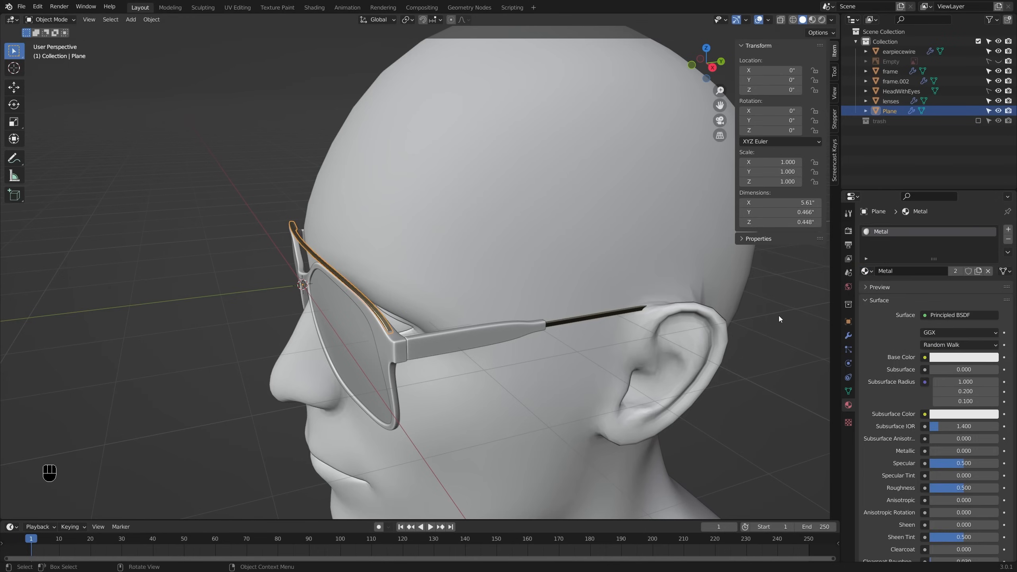
Step: Add a new material named Lens to the lenses object
middle_click_drag(366, 338, 460, 356)
key("alt+a")
left_click(509, 344)
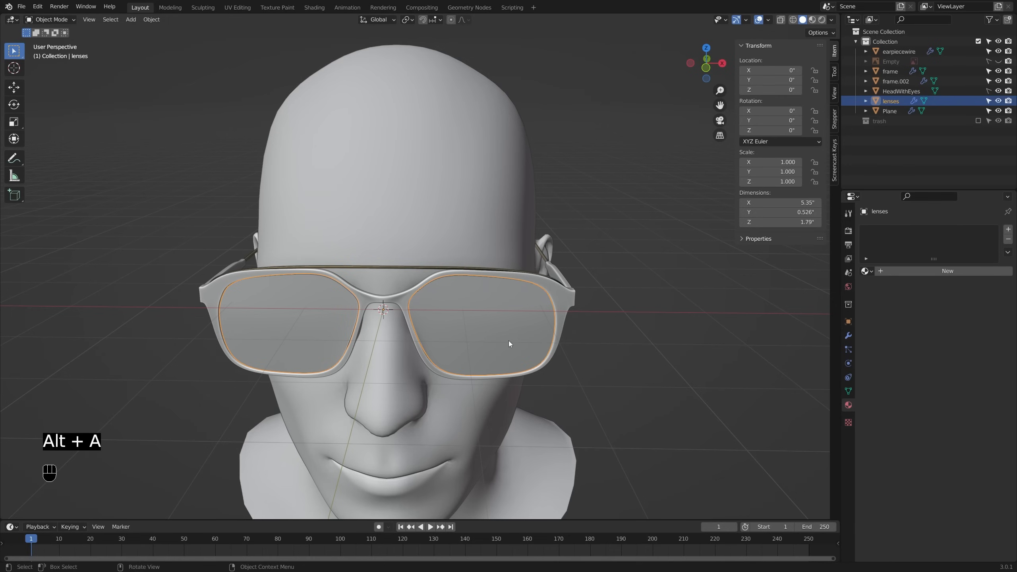
left_click(934, 272)
left_click(929, 273)
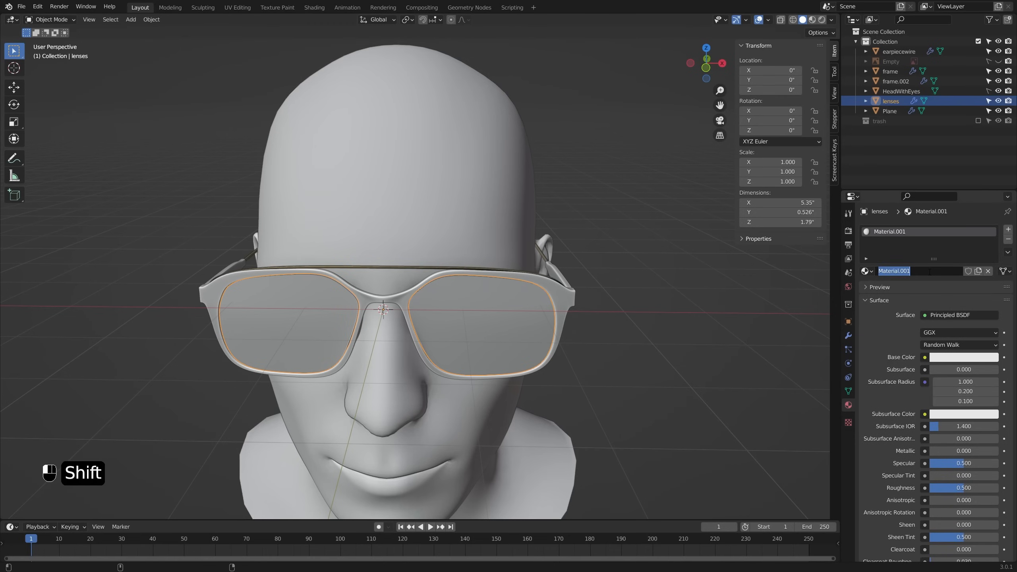
type("Lens")
key("Return")
Step: Set the Lens material's viewport colour to pale peach (hue 0.062, saturation 0.424) with an alpha of about 0.62
scroll(880, 401, "down", 10)
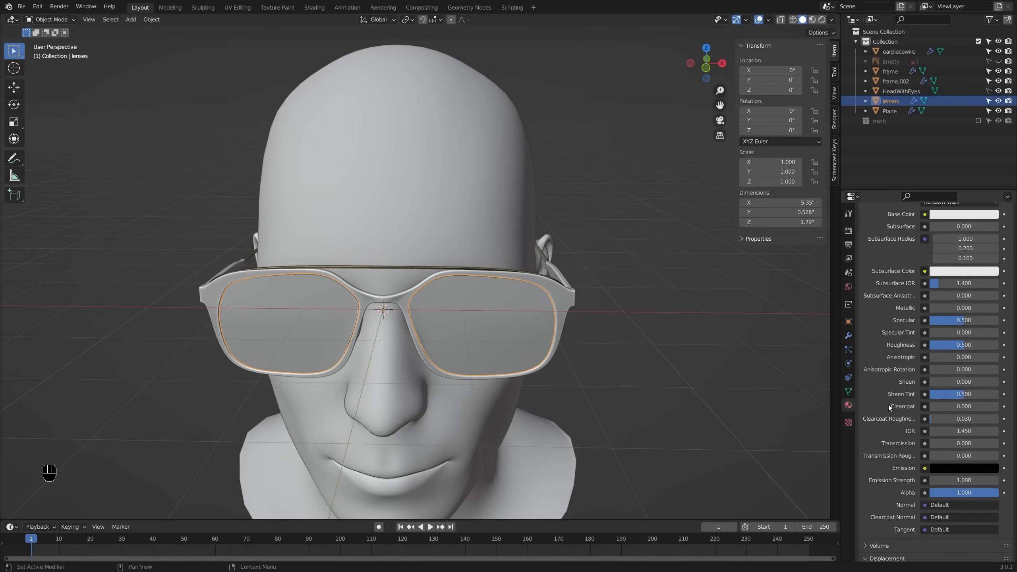
scroll(899, 456, "down", 5)
left_click(938, 463)
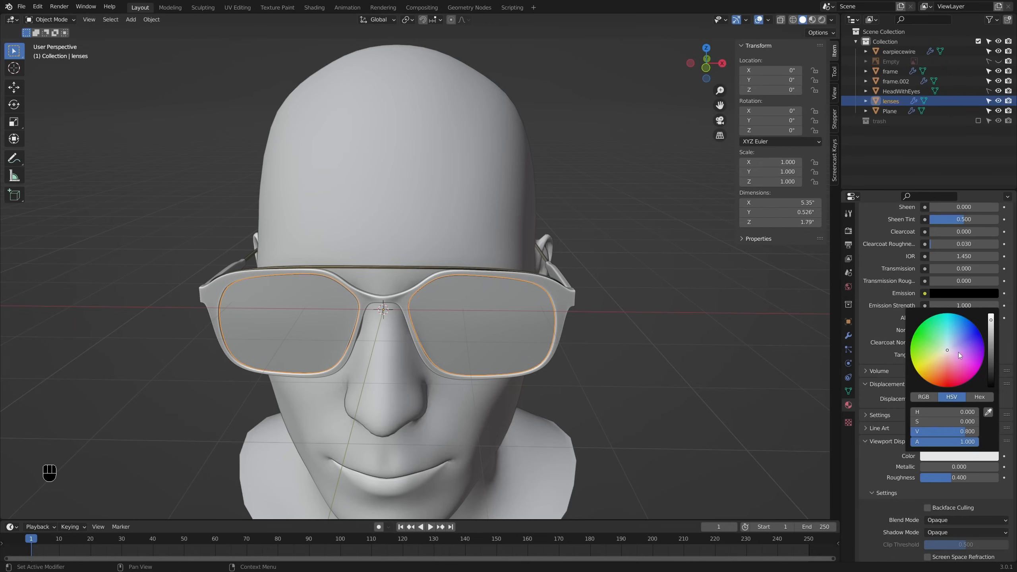
left_click_drag(958, 352, 945, 355)
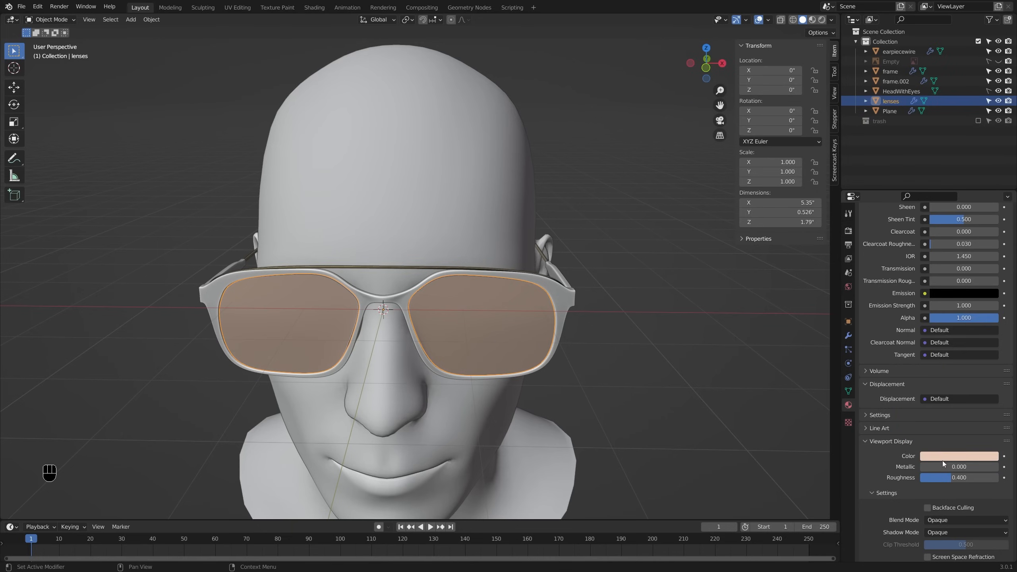
left_click(943, 458)
left_click_drag(965, 442, 940, 442)
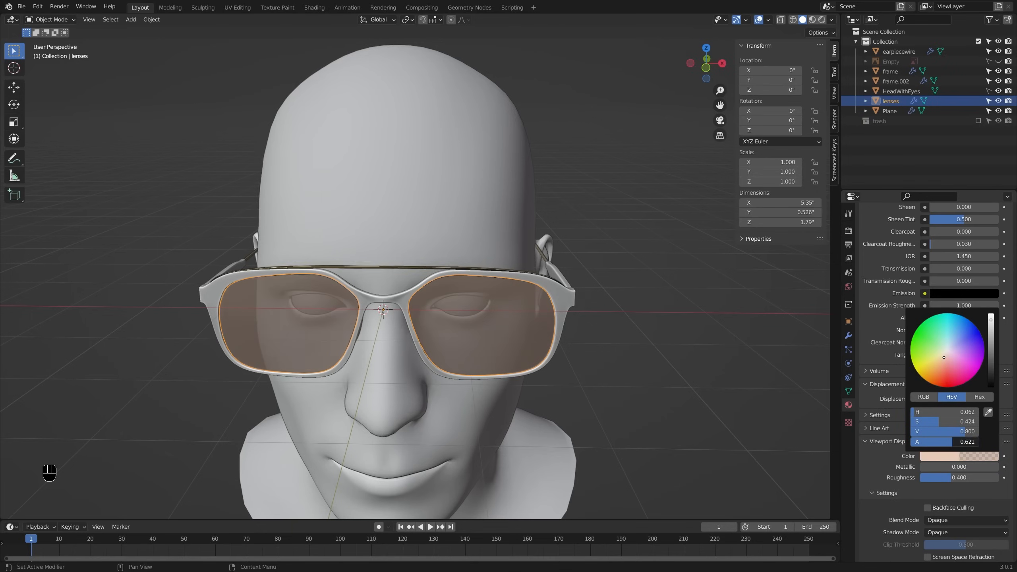
key("alt+a")
Step: Set the frame's Horn material viewport colour to amber, with hue 0.081 and saturation 0.775
middle_click_drag(689, 377, 549, 308)
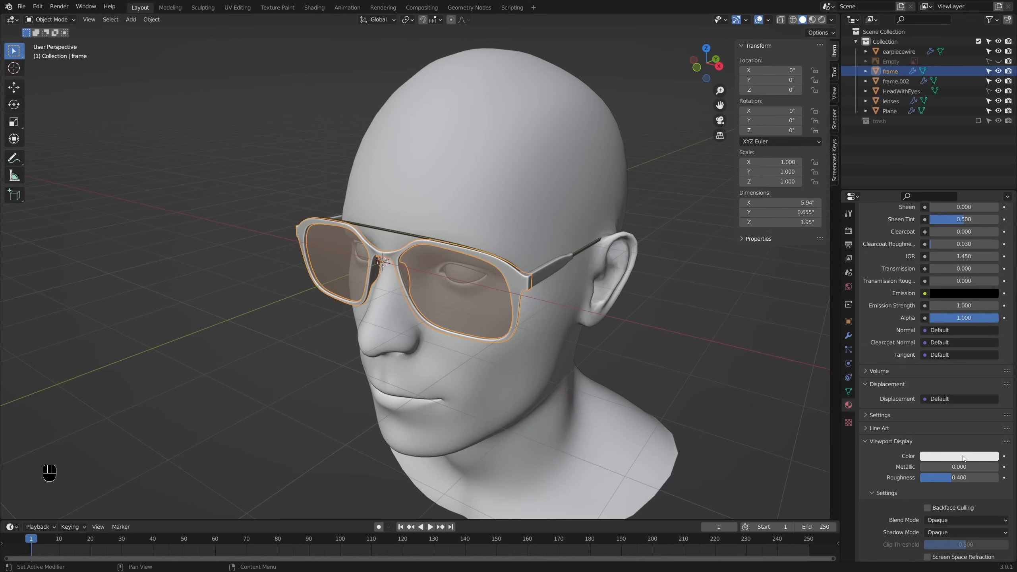
left_click(962, 457)
left_click_drag(945, 364, 940, 366)
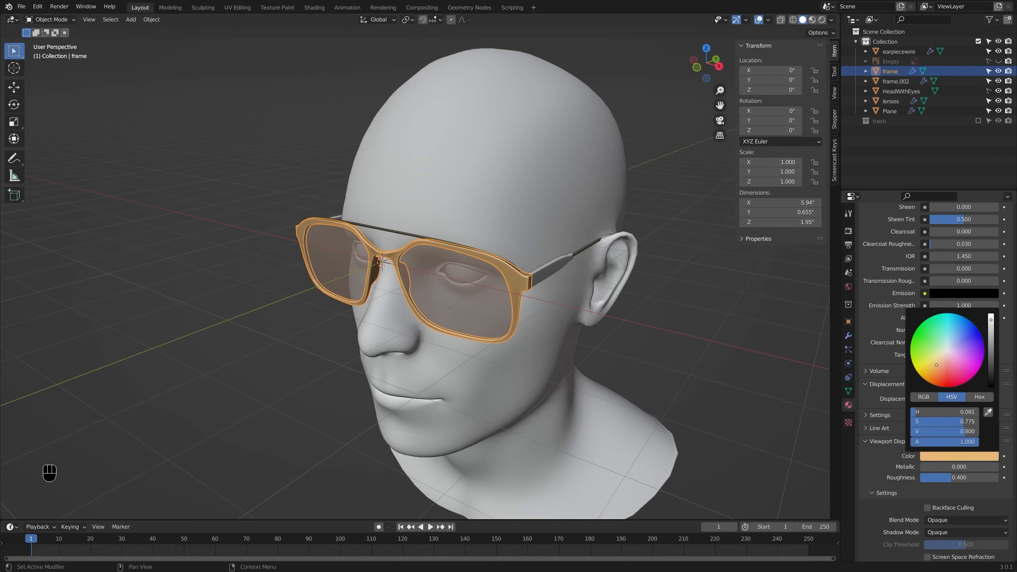
key("alt+a")
Step: Assign the existing Horn material to the temple arms (frame.002)
middle_click_drag(549, 331, 495, 361)
left_click(509, 330)
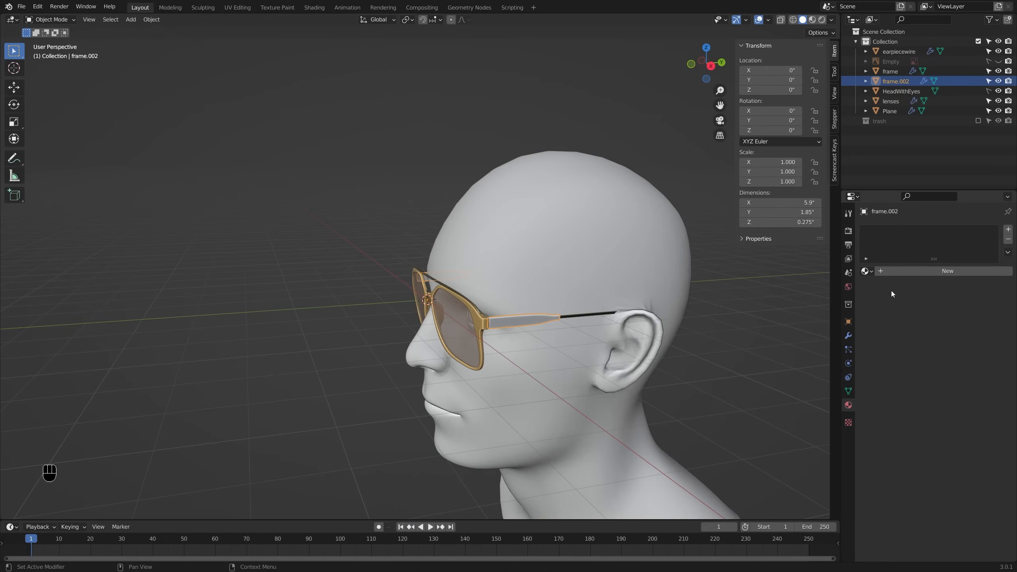
left_click(866, 271)
left_click(879, 286)
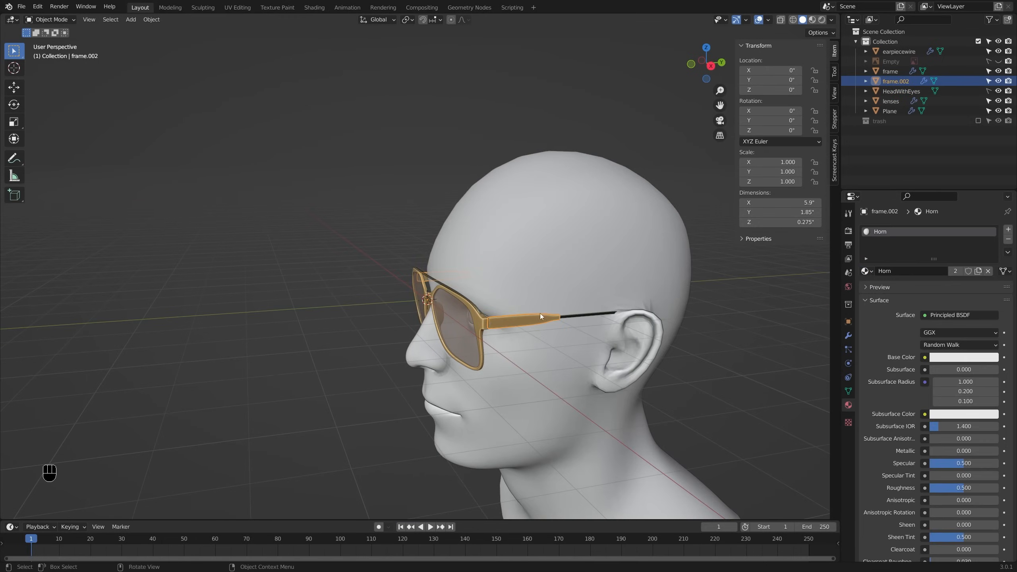
middle_click_drag(520, 330, 517, 244, "ctrl")
key("alt+a")
middle_click_drag(535, 299, 537, 342)
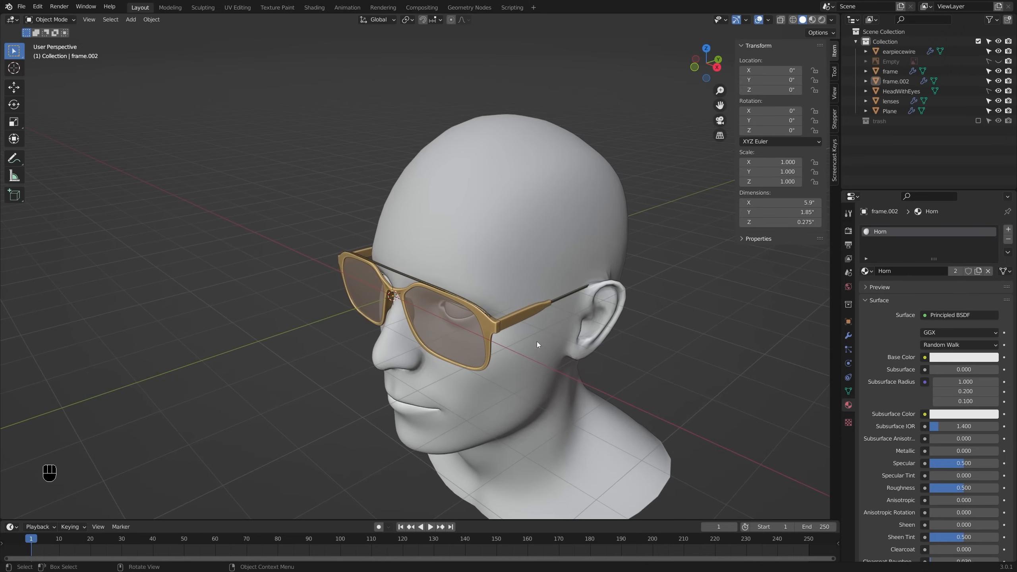
Step: Parent the top bar, earpiecewire, temple arms and lenses to the frame using Object (Keep Transform)
left_click(390, 291)
scroll(390, 291, "up", 4)
left_click(494, 274)
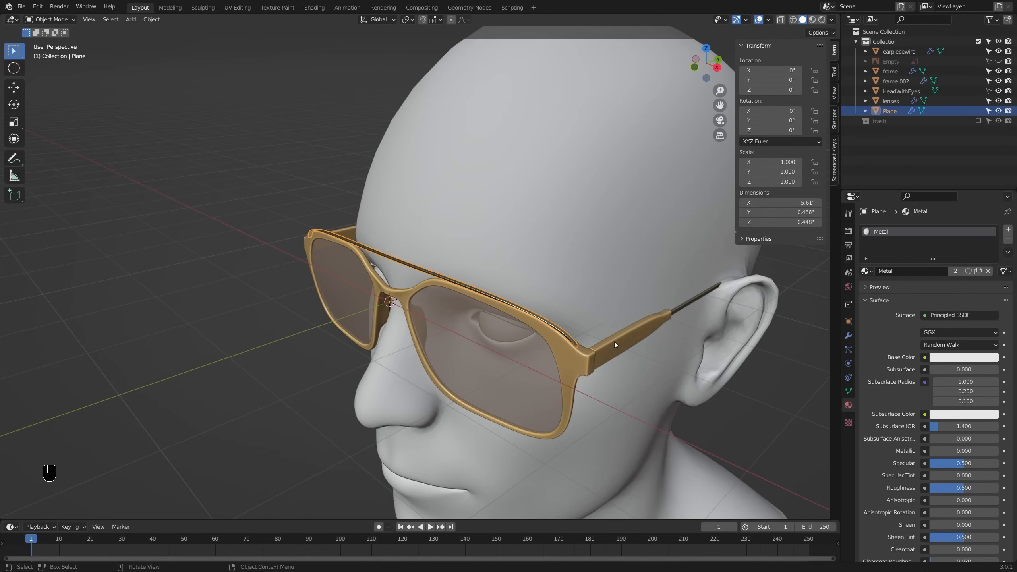
left_click(666, 324, "shift")
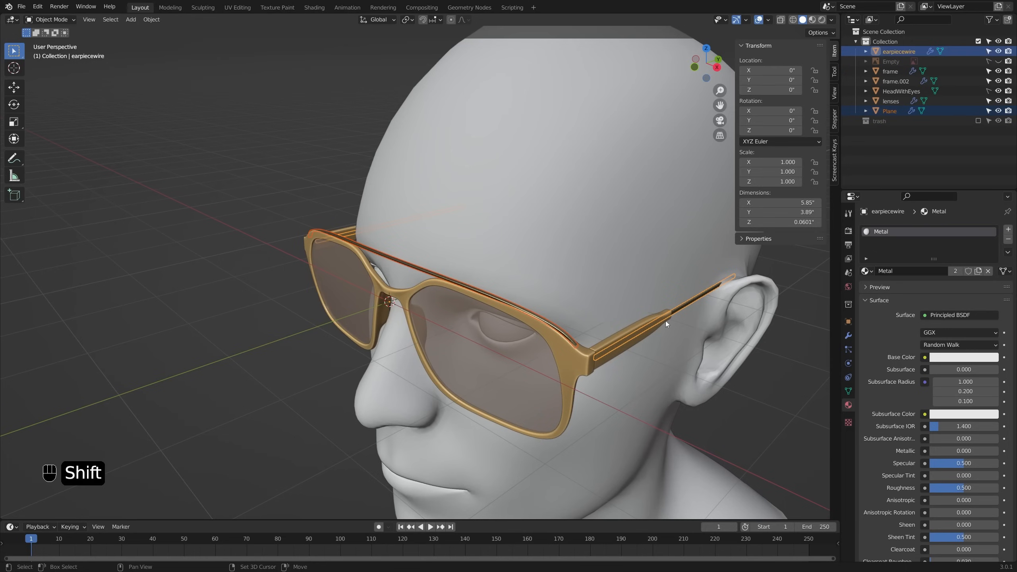
left_click(602, 348, "shift")
left_click(539, 357, "shift")
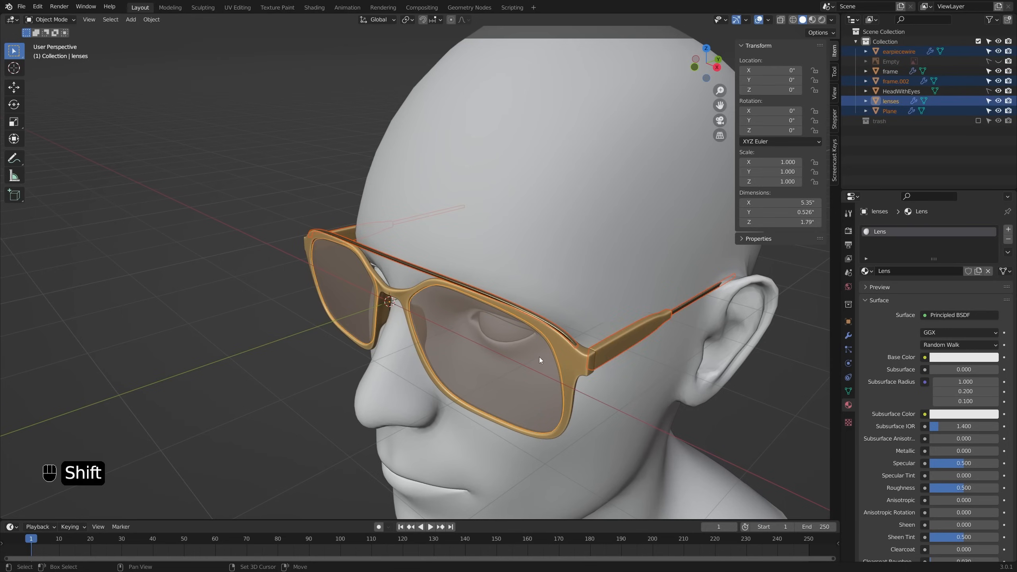
left_click(567, 351, "shift")
key("ctrl+p")
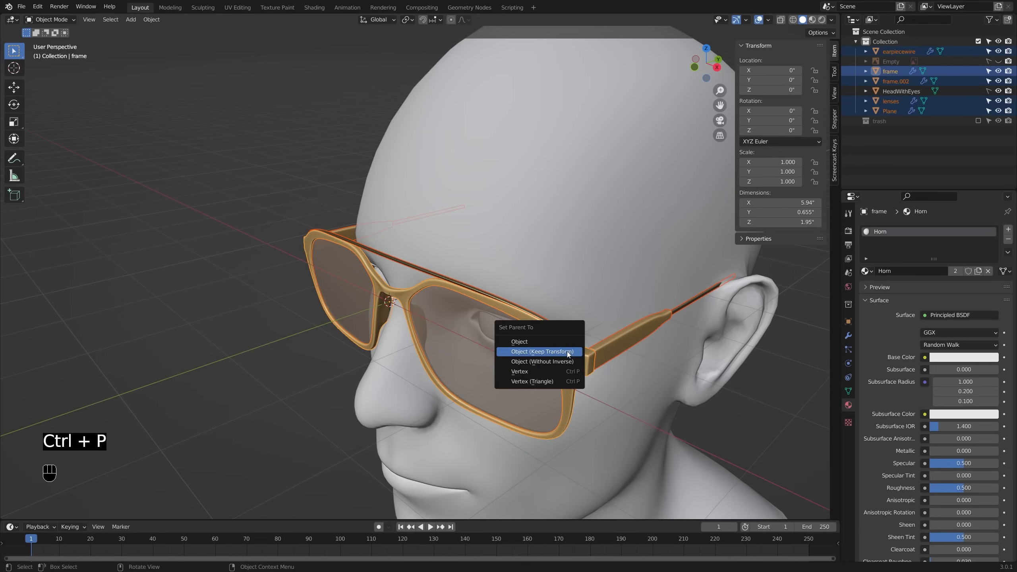
left_click(567, 351)
Step: Test the parenting by moving the frame away from the head, and clear its location again
key("alt+a")
left_click(567, 352)
key("g")
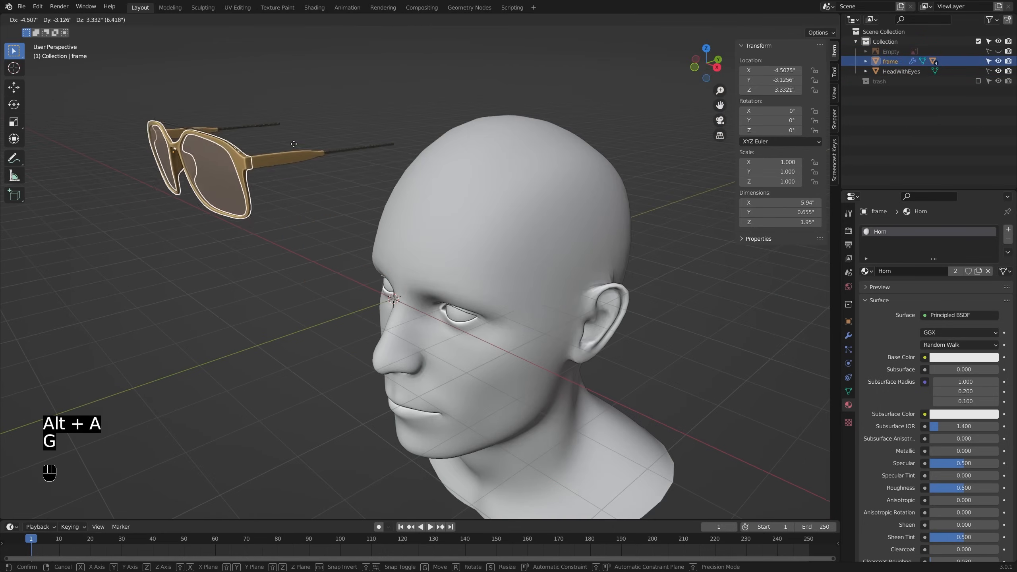
left_click(275, 207)
middle_click_drag(306, 218, 441, 233)
key("alt+g")
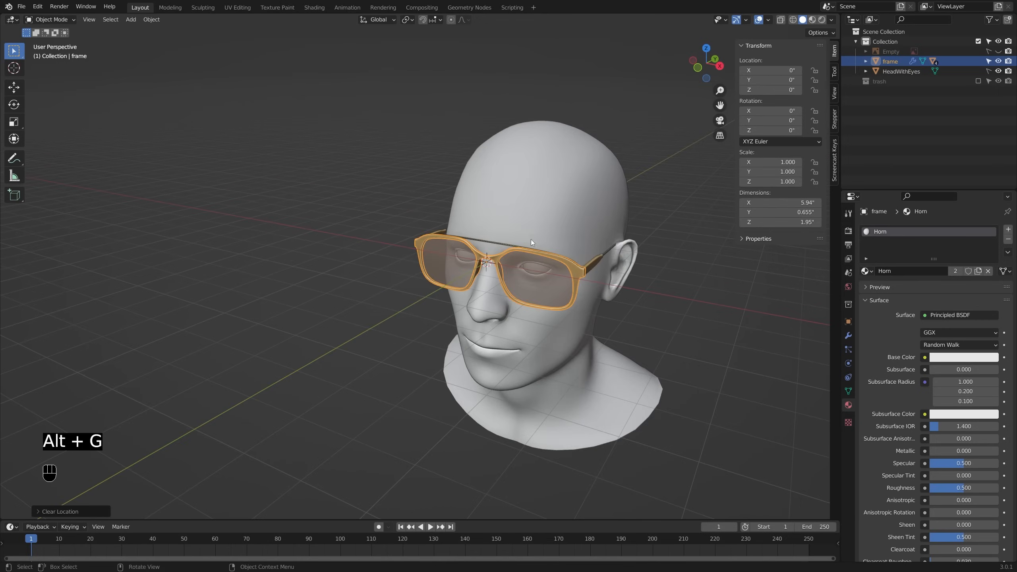
Step: Select the vertices along the outer side of the temple arm in top view and move them slightly outward along X
middle_click_drag(531, 239, 559, 313)
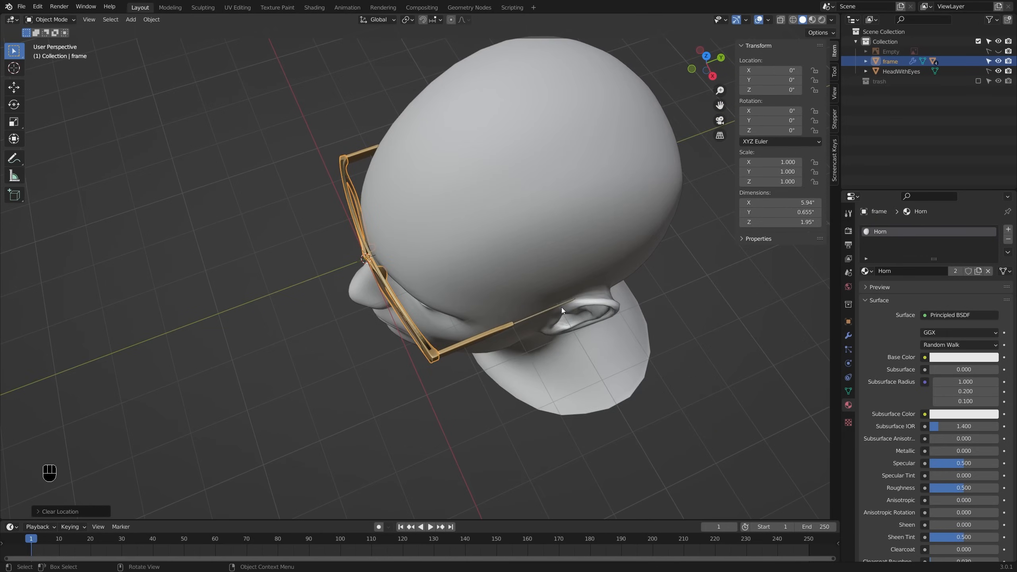
key("KP_7")
mouse_move(520, 236)
middle_mouse_down("ctrl")
mouse_move(523, 180)
mouse_move(516, 235)
middle_mouse_up("ctrl")
key("Tab")
key("alt+z")
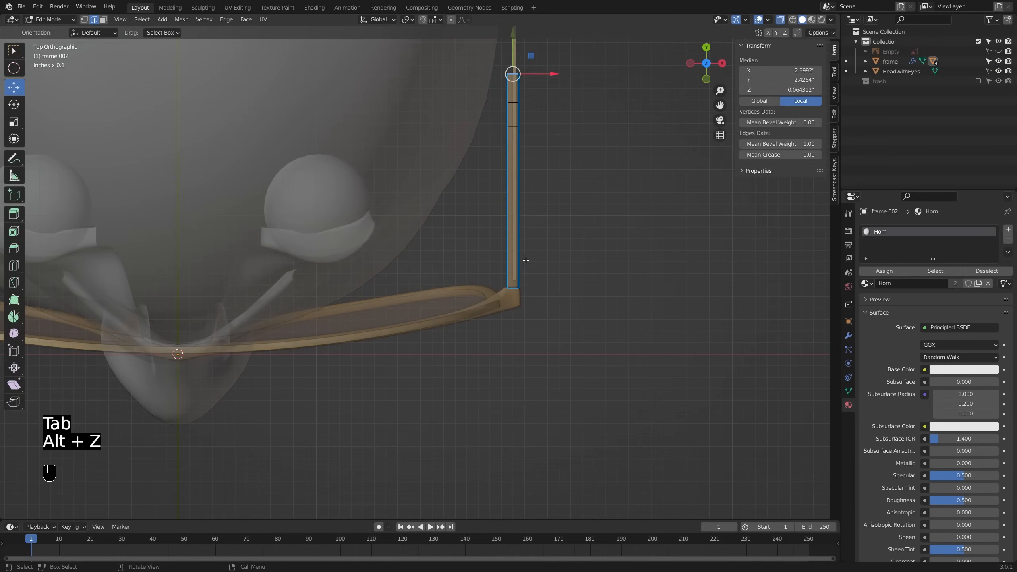
key("1")
key("alt+a")
key("c")
mouse_move(528, 59)
left_mouse_down()
mouse_move(518, 73)
mouse_move(532, 145)
mouse_move(531, 286)
left_mouse_up()
right_click(550, 225)
key("alt+z")
middle_click_drag(550, 225, 551, 159, "ctrl")
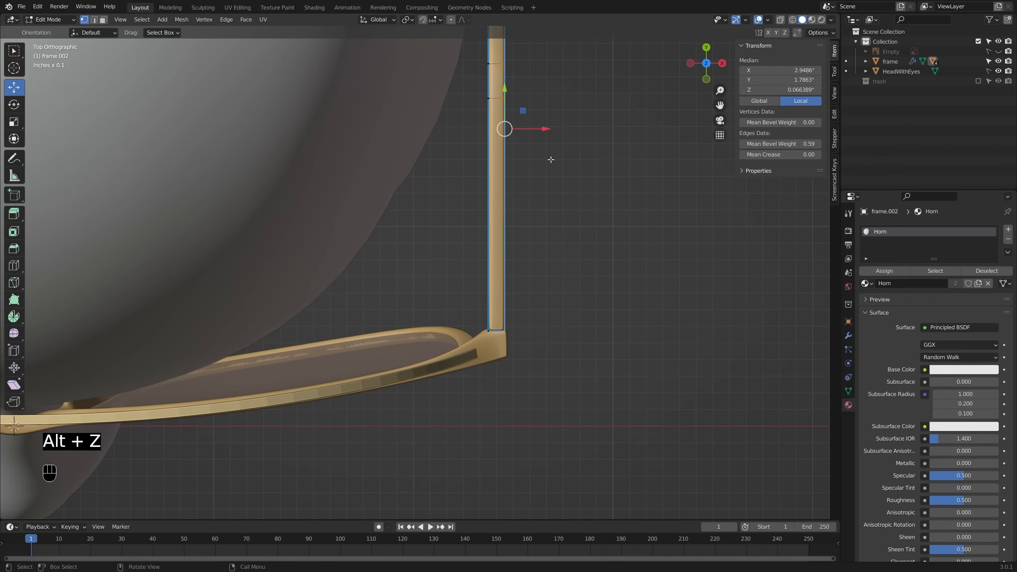
left_click_drag(547, 127, 553, 132)
middle_click_drag(544, 189, 510, 130, "shift")
key("Tab")
Step: Duplicate the earpiecewire's long face and place the copy above the original at about Z 0.172 inches
scroll(564, 243, "down", 1)
scroll(518, 233, "up", 1)
middle_click_drag(518, 232, 520, 212)
middle_click_drag(431, 258, 500, 247, "shift")
key("alt+z")
key("alt+z")
scroll(514, 228, "down", 3)
key("alt+z")
left_click(513, 222)
key("Tab")
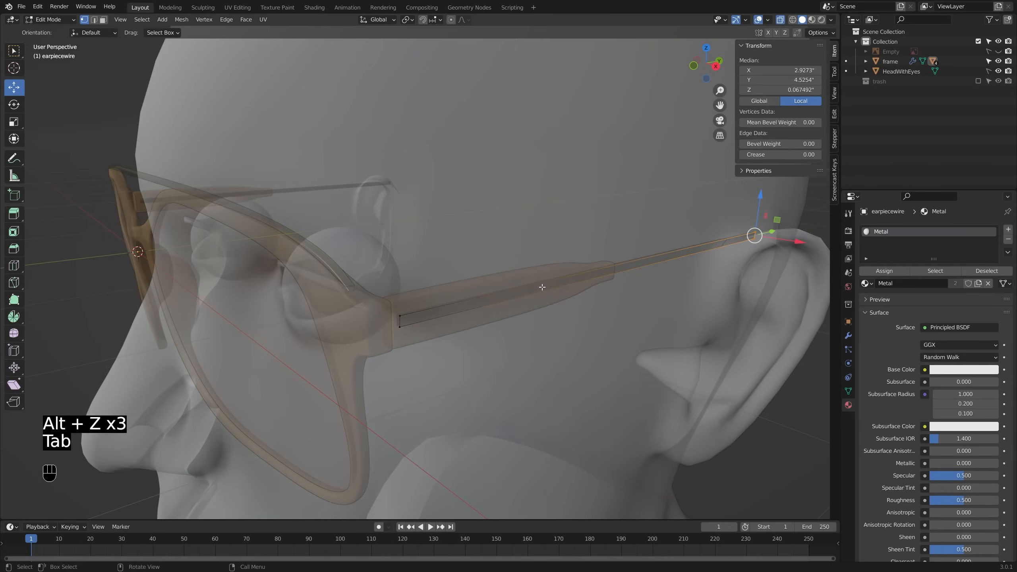
key("3")
left_click(622, 268)
key("alt+z")
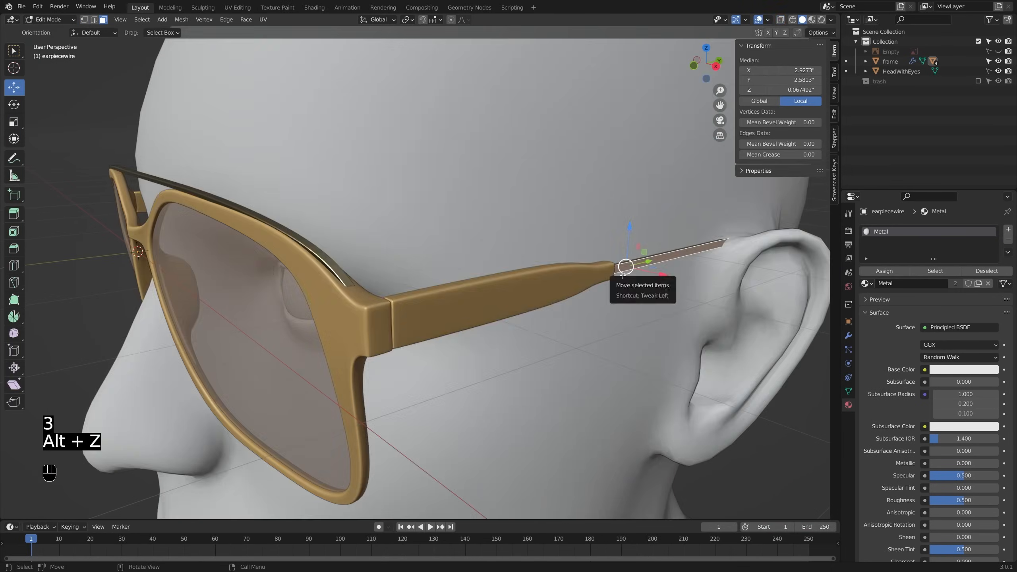
key("alt+z")
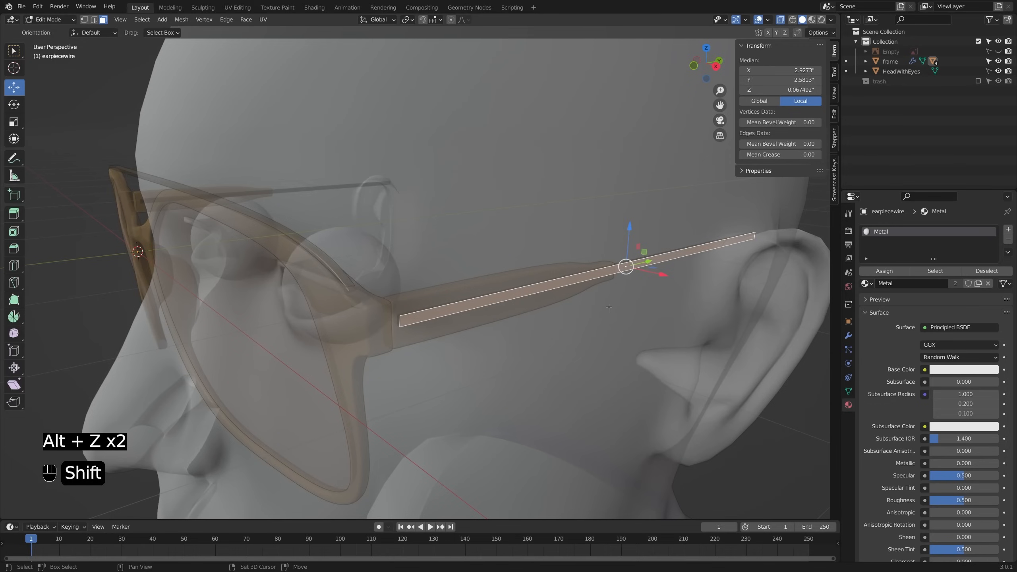
key("shift+d")
left_click(626, 299)
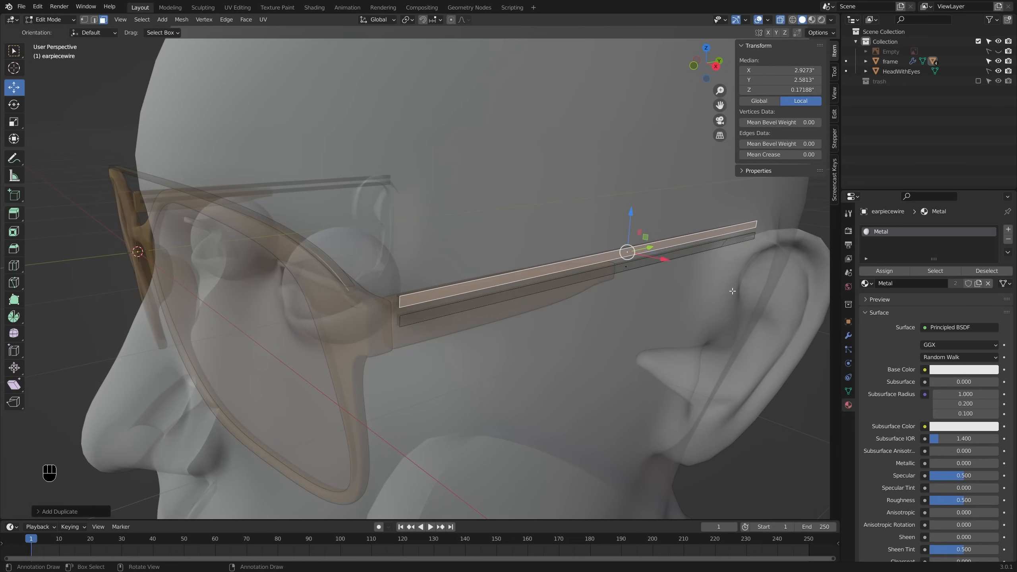
Step: Rotate the duplicated wire face so it lies flat and scale it along Y into a short plate behind the temple arm
key("r")
key("Return")
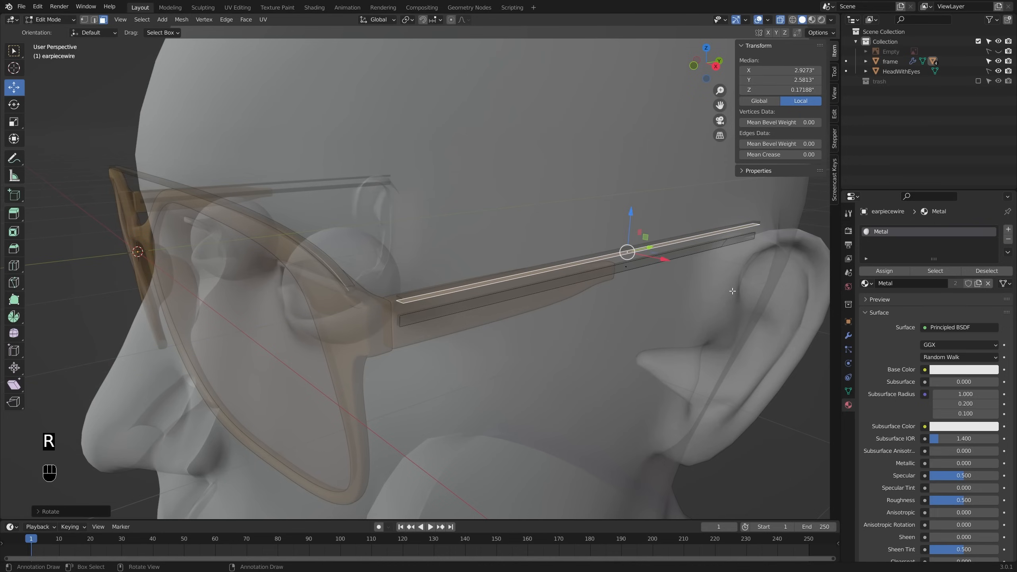
key("s")
key("y")
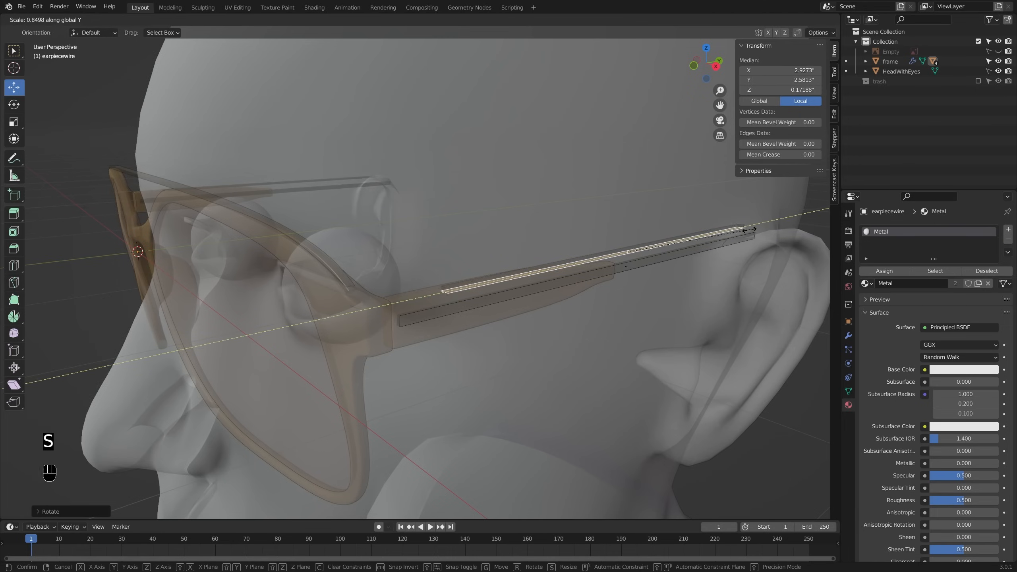
left_click(643, 253)
Step: Remove the Subdivision modifier from the earpiecewire and return to Object Mode
key("alt+z")
middle_click_drag(641, 253, 676, 257)
scroll(677, 257, "up", 3)
middle_click_drag(757, 250, 729, 273, "shift")
left_click(849, 335)
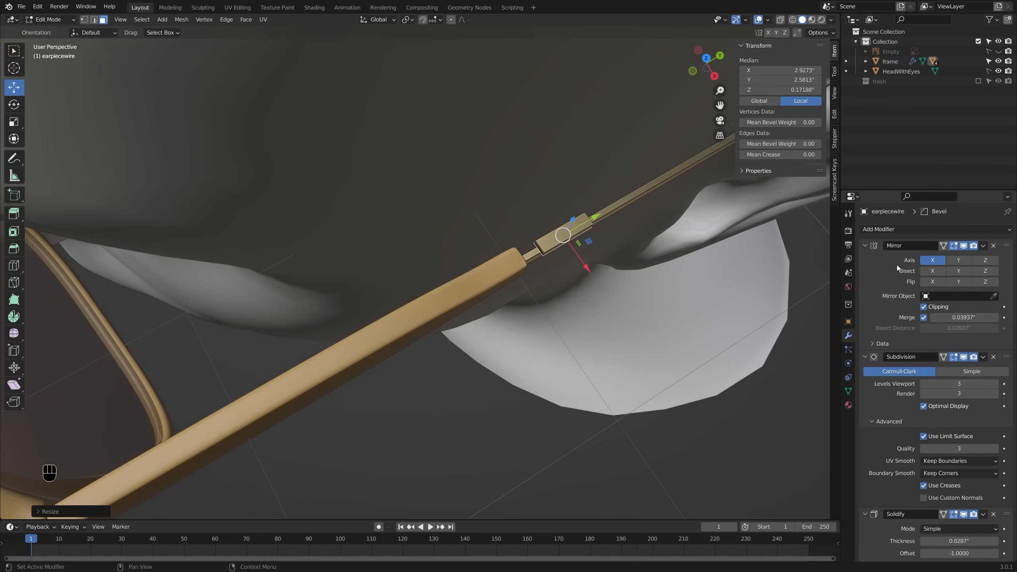
left_click(995, 357)
middle_click_drag(625, 256, 651, 233)
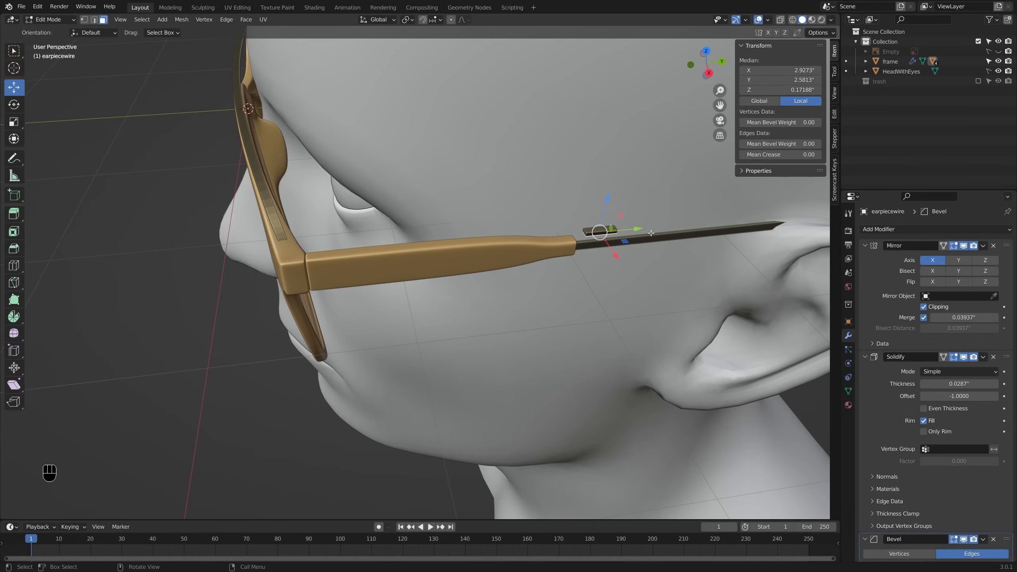
key("Tab")
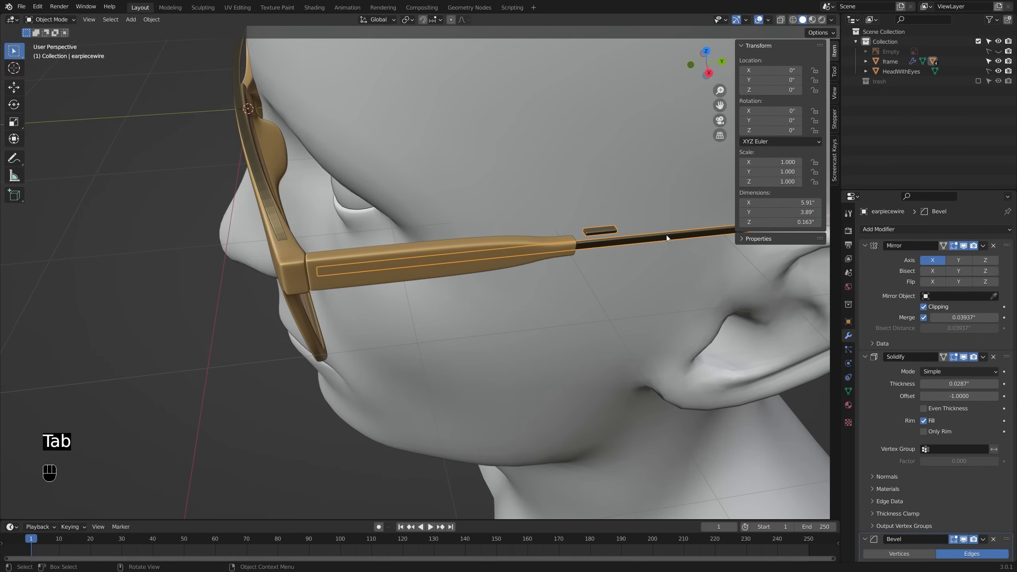
Step: Separate the small plate above the wire from the earpiecewire into its own object and select it in Object Mode
key("Tab")
key("alt+a")
key("3")
left_click(602, 233, "alt")
key("alt+z")
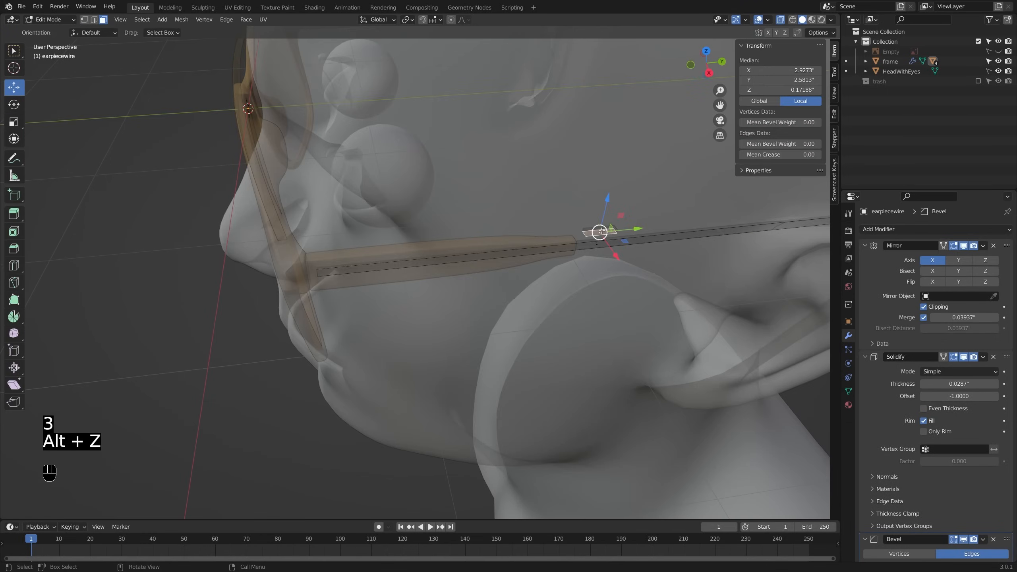
key("alt+z")
key("p")
left_click(601, 230)
key("Tab")
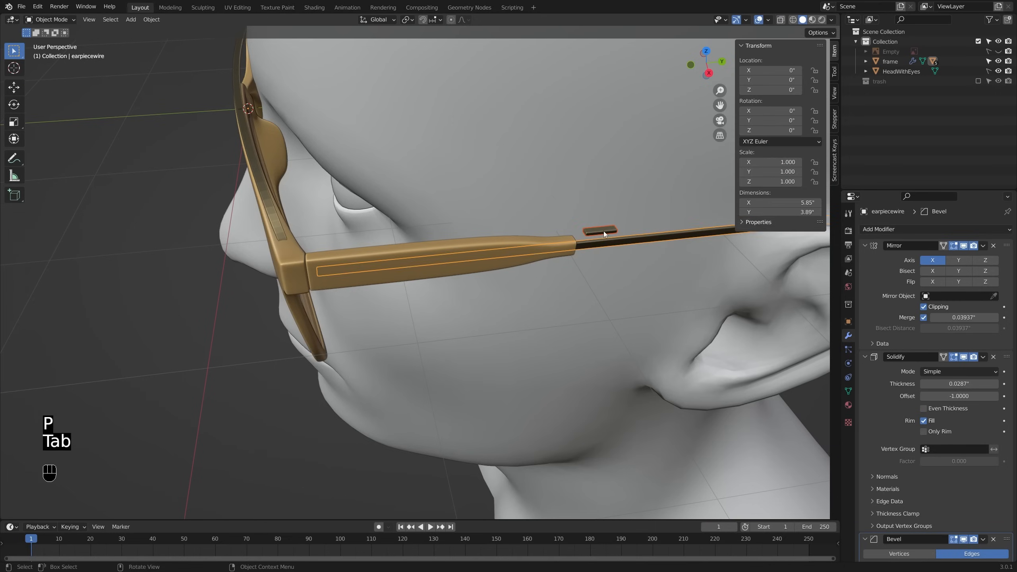
left_click(604, 231)
Step: Add a second Bevel modifier to the plate, place it between Mirror and Solidify, and switch it to Vertices
scroll(941, 363, "down", 6)
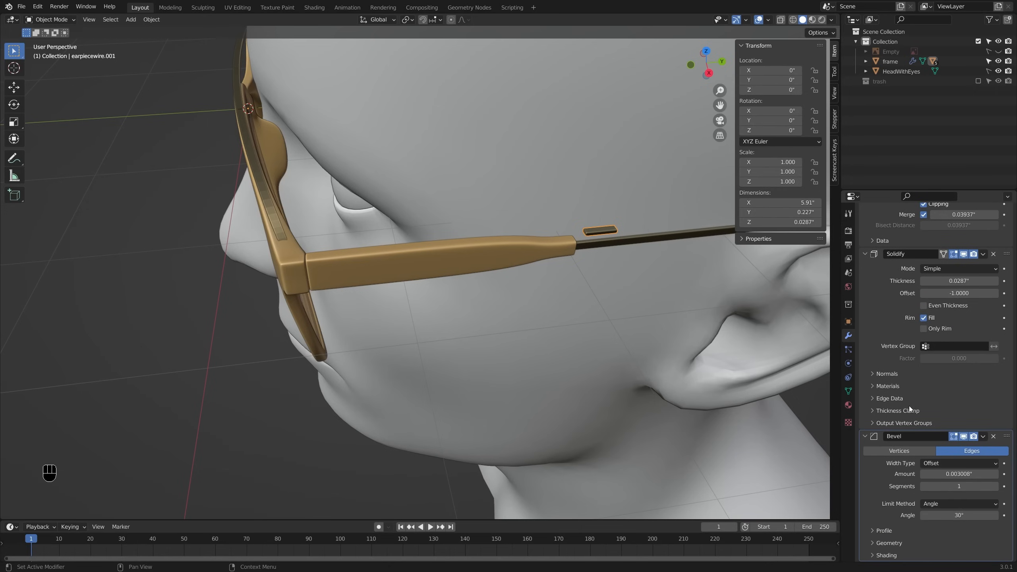
scroll(918, 415, "up", 6)
left_click(915, 229)
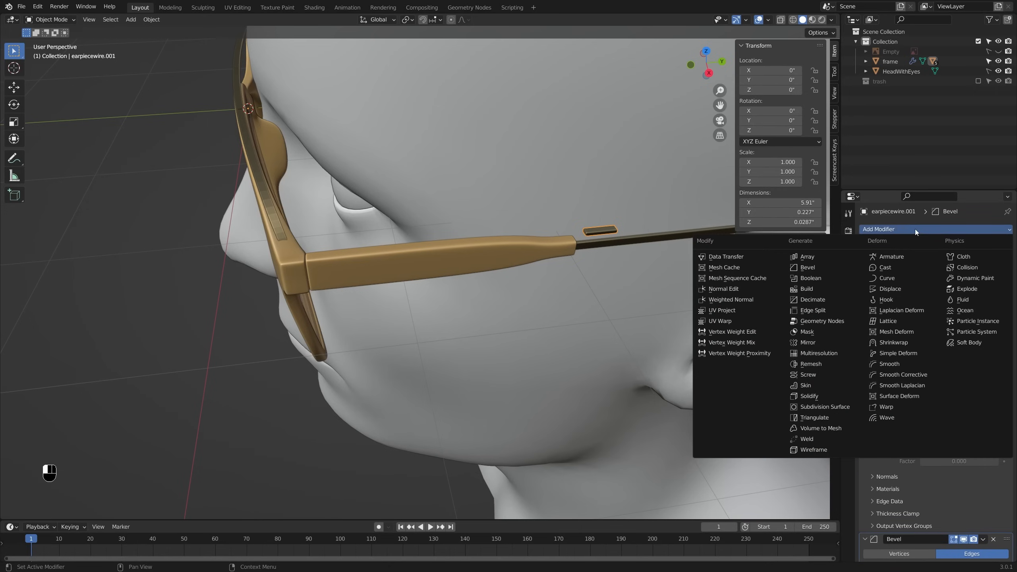
left_click(813, 268)
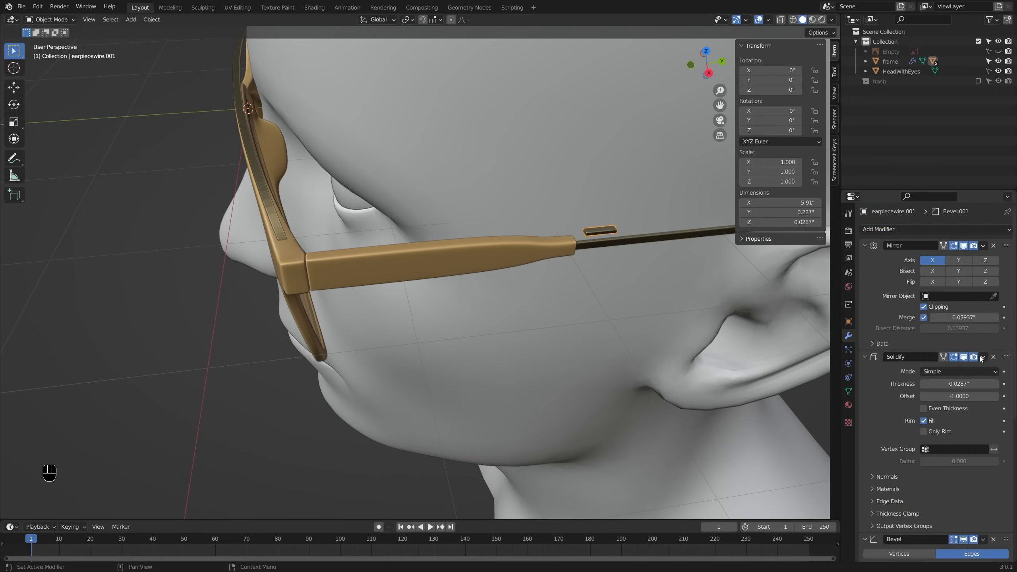
scroll(989, 405, "down", 13)
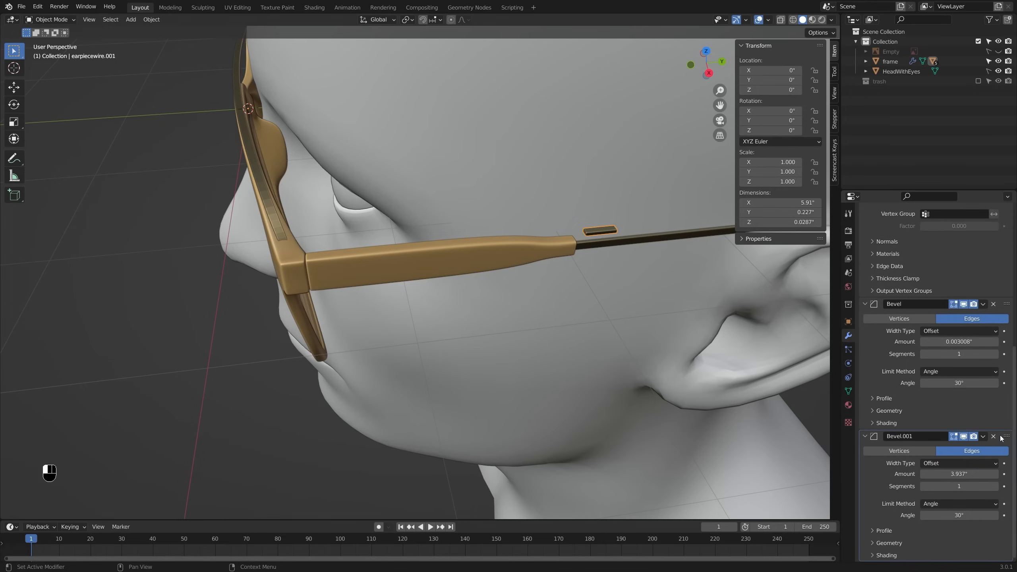
left_click_drag(1002, 437, 969, 379)
left_click(917, 371)
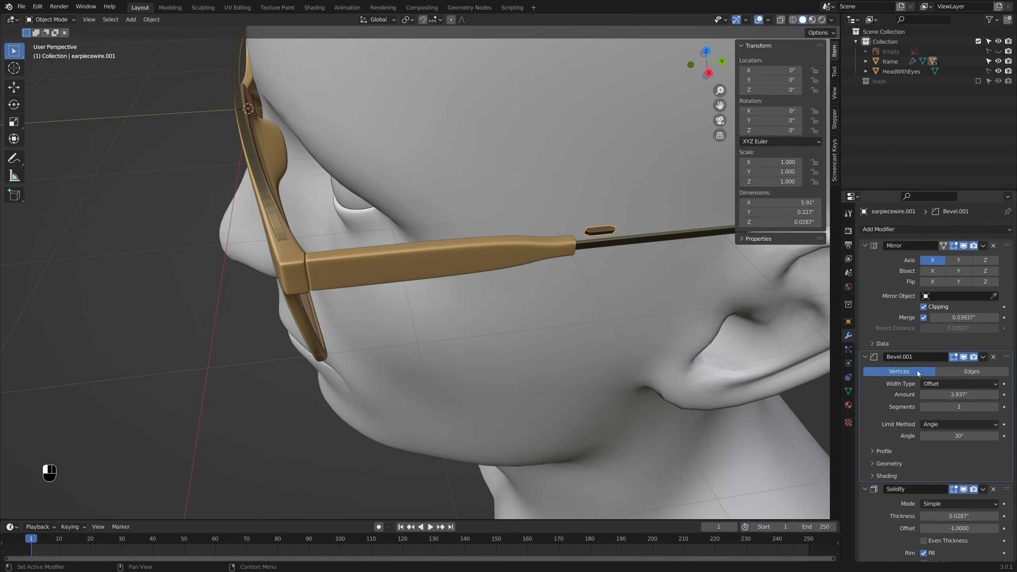
Step: Round the plate's ends by setting the vertex bevel to 4 segments and an amount of about 0.029 inches
middle_click_drag(582, 211, 593, 282)
left_click_drag(982, 395, 980, 395)
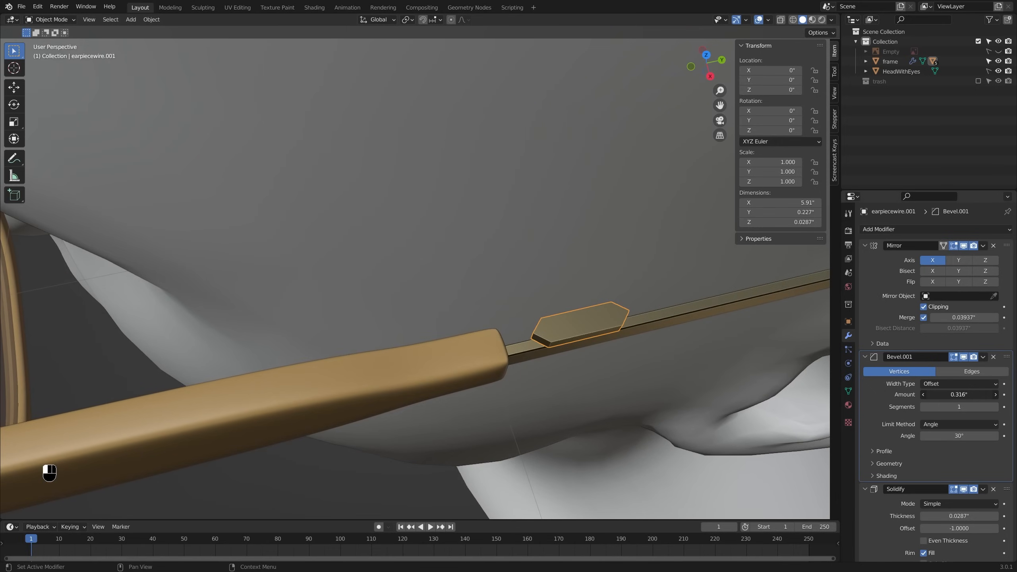
mouse_move(980, 396)
left_mouse_down()
mouse_move(969, 395)
mouse_move(987, 406)
mouse_move(983, 395)
left_mouse_up()
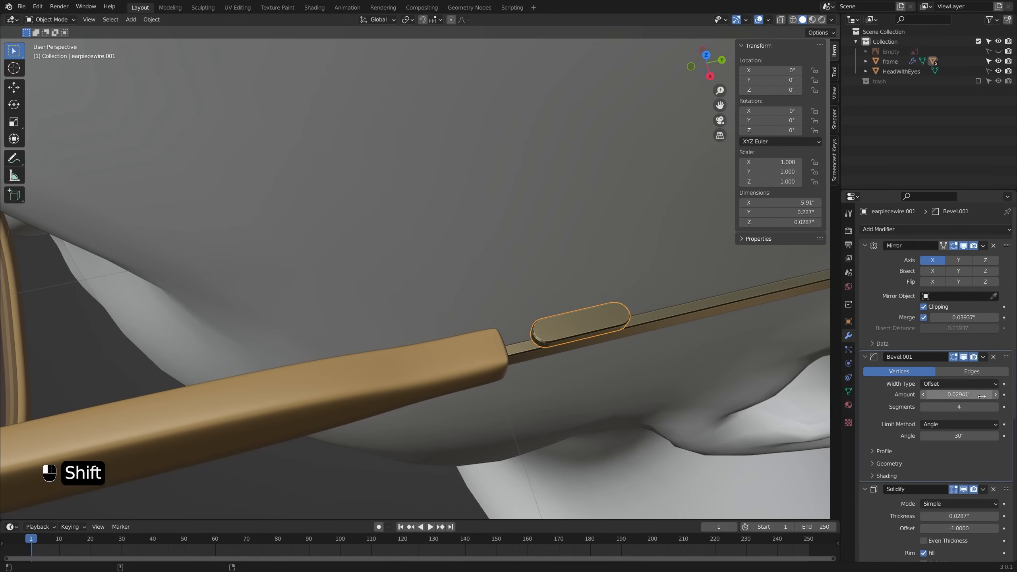
Step: Select the whole plate and move it in top view to the frame's corner hinge at about Y 0.5 inches
key("Tab")
key("a")
key("KP_7")
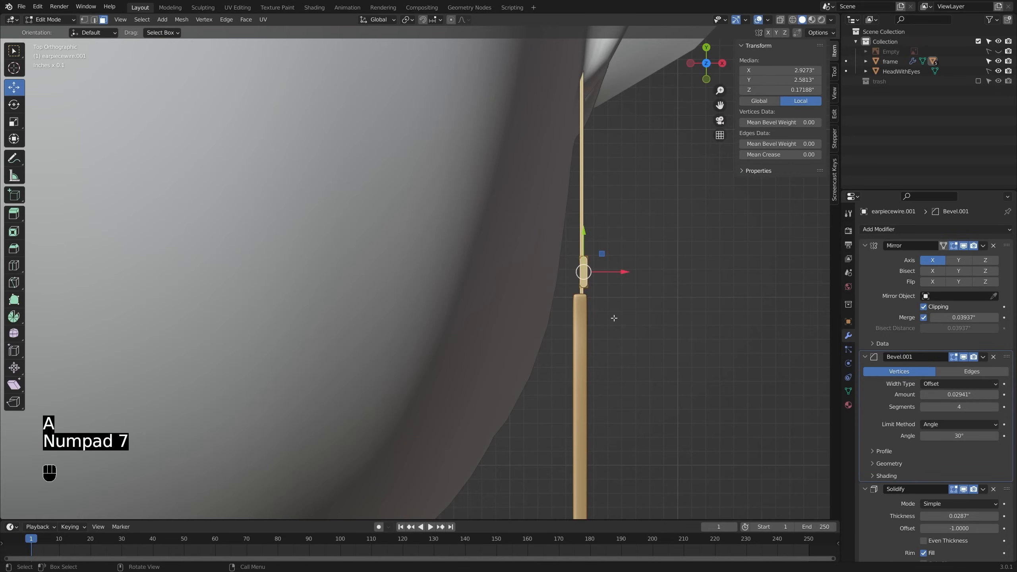
middle_click_drag(614, 318, 613, 260, "shift")
scroll(613, 260, "down", 5)
key("g")
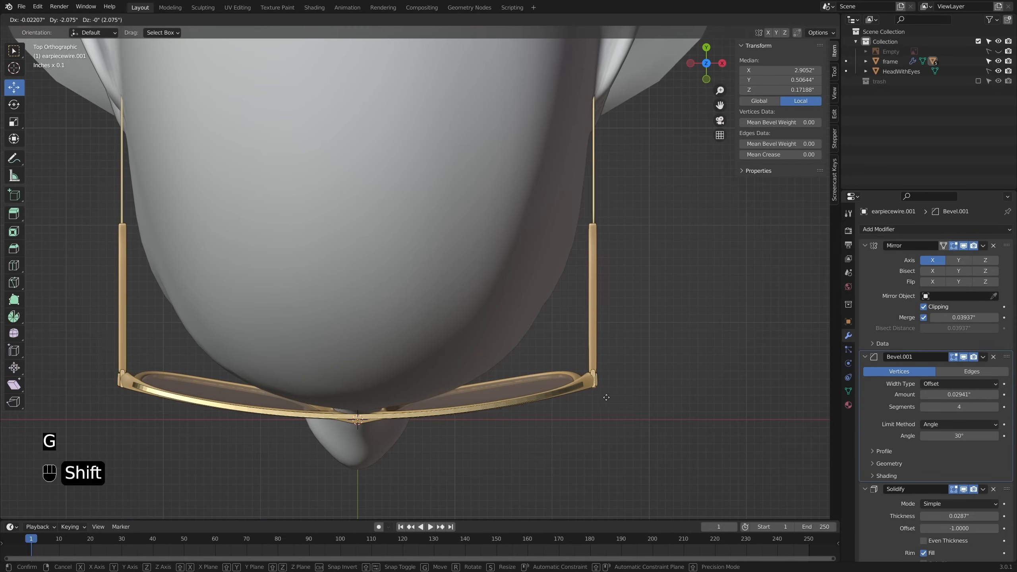
left_click(608, 396)
Step: Extend the plate's front edge slightly forward to make it about 0.255 inches long, and reselect its face
key("alt+z")
scroll(590, 389, "up", 3)
key("2")
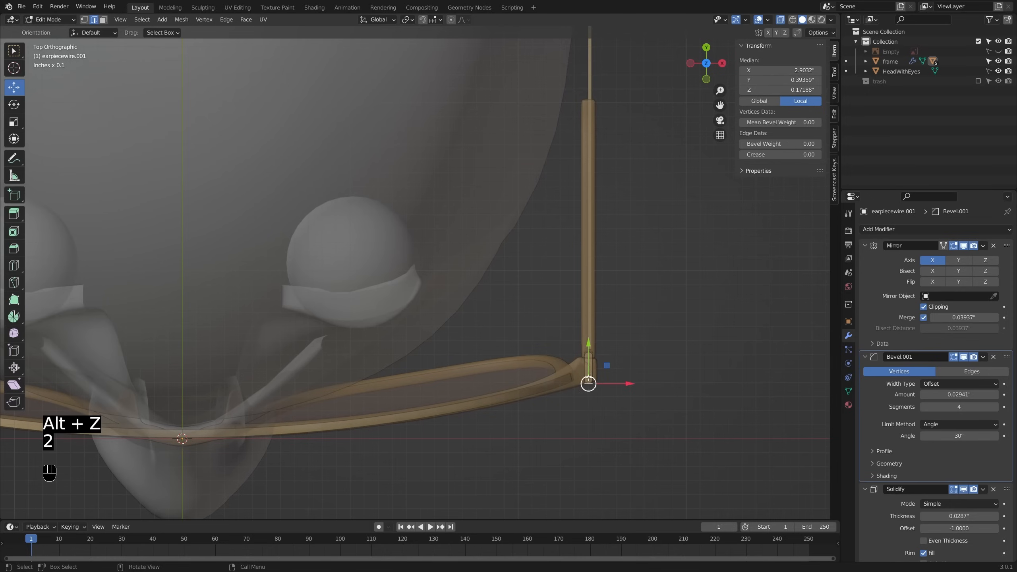
left_click_drag(588, 348, 589, 348)
key("3")
left_click(588, 351)
left_click(588, 350, "shift")
Step: Lower the plate along Z to about 0.112 inches so it sits within the upper part of the frame's corner
key("alt+z")
middle_click_drag(588, 349, 599, 337)
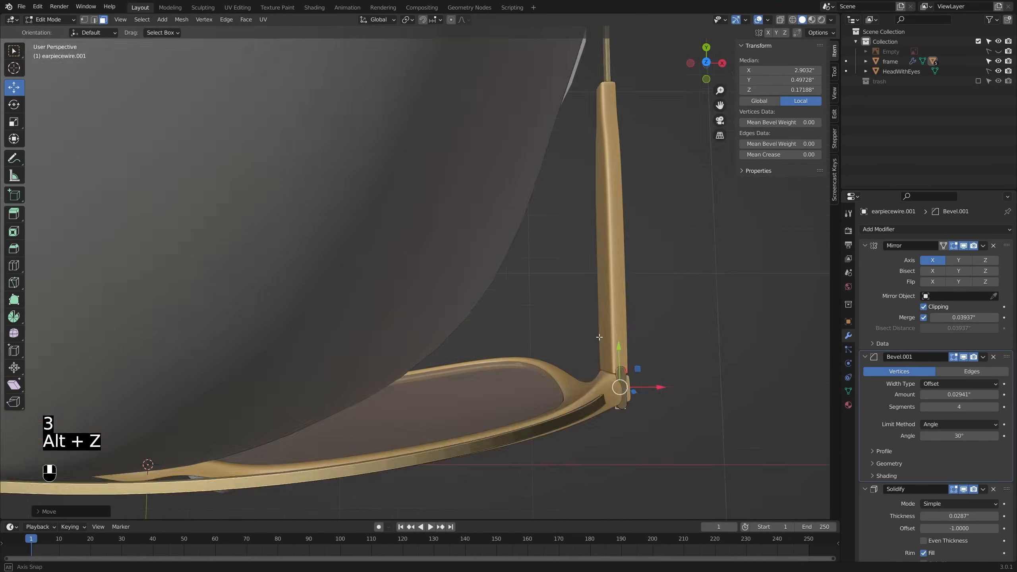
scroll(600, 338, "down", 5)
middle_click_drag(601, 302, 625, 295)
key("g")
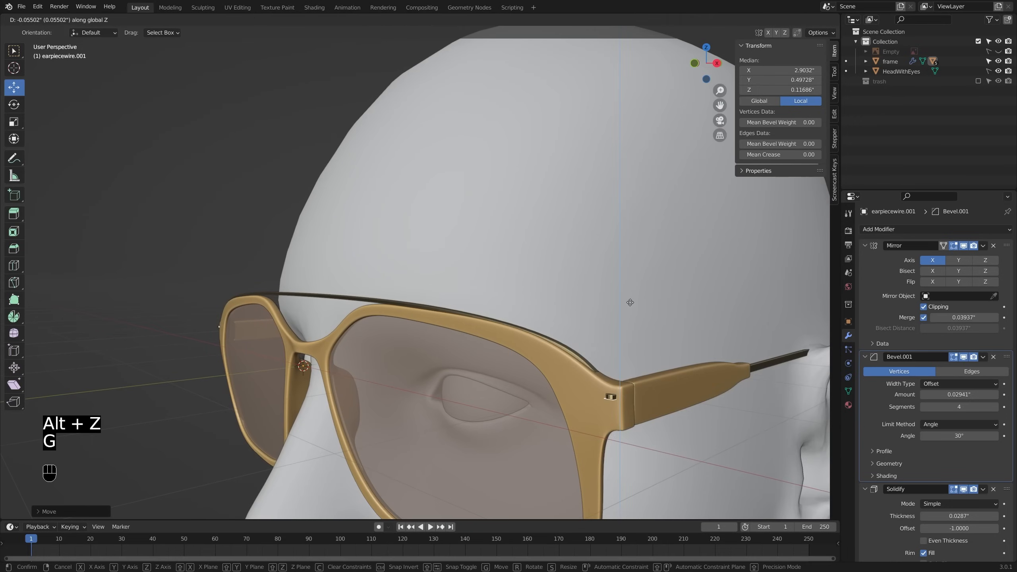
left_click(640, 302)
Step: Set the plate's Solidify offset to 0 and thickness to about 0.043 inches, and return to Object Mode
scroll(949, 395, "down", 5)
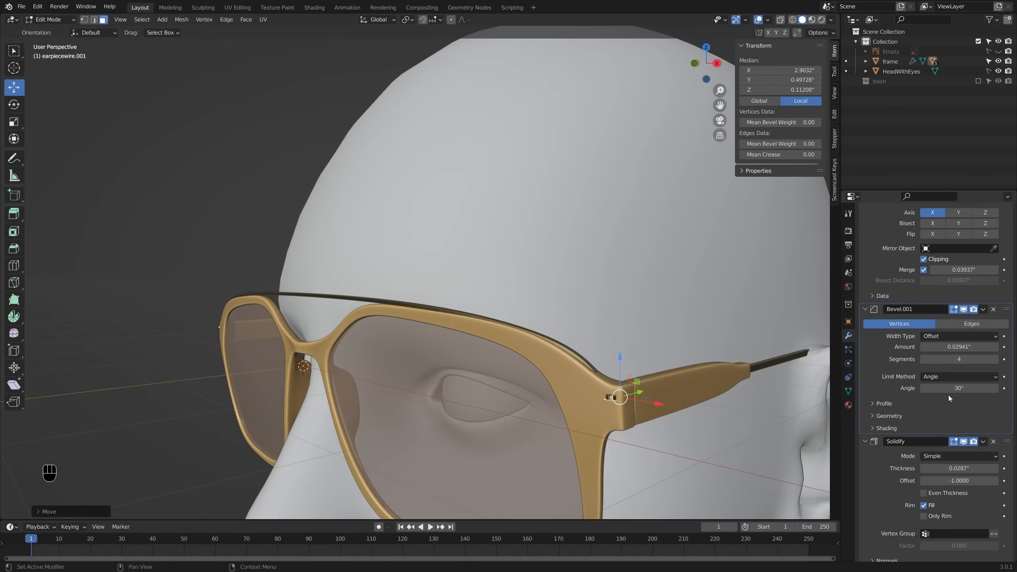
left_click(961, 418)
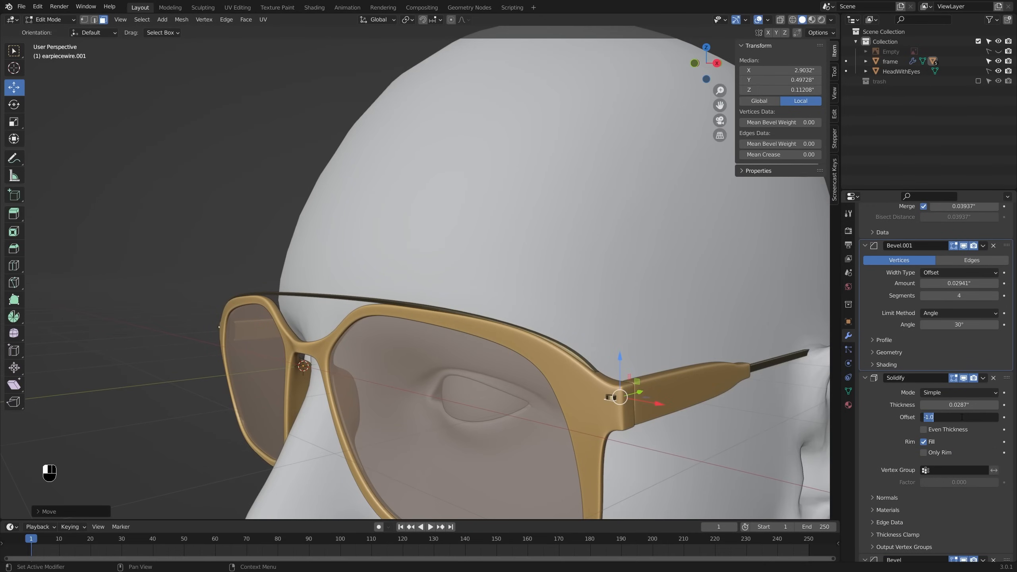
scroll(605, 404, "up", 3)
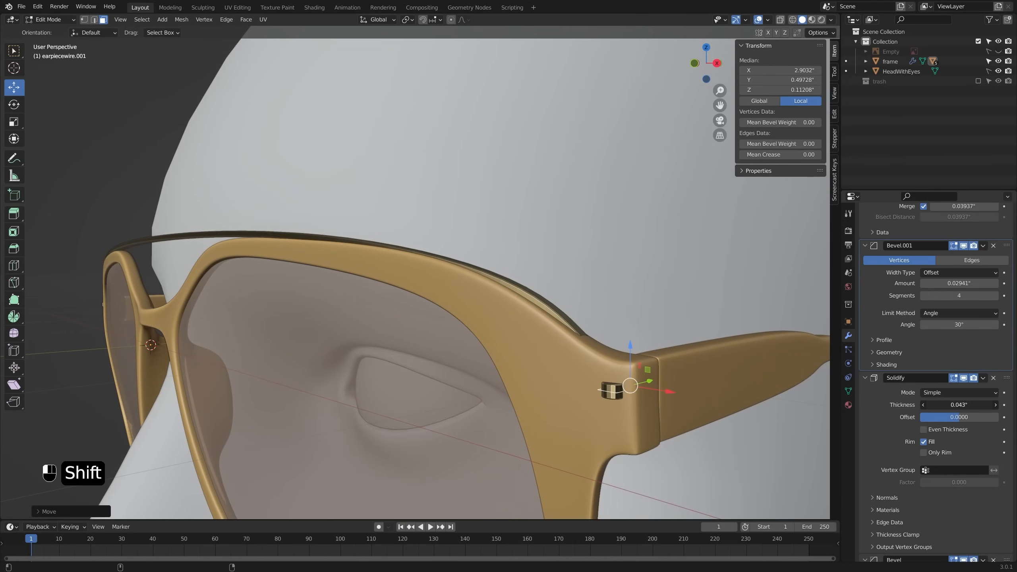
scroll(604, 405, "up", 2)
key("Tab")
right_click(628, 383)
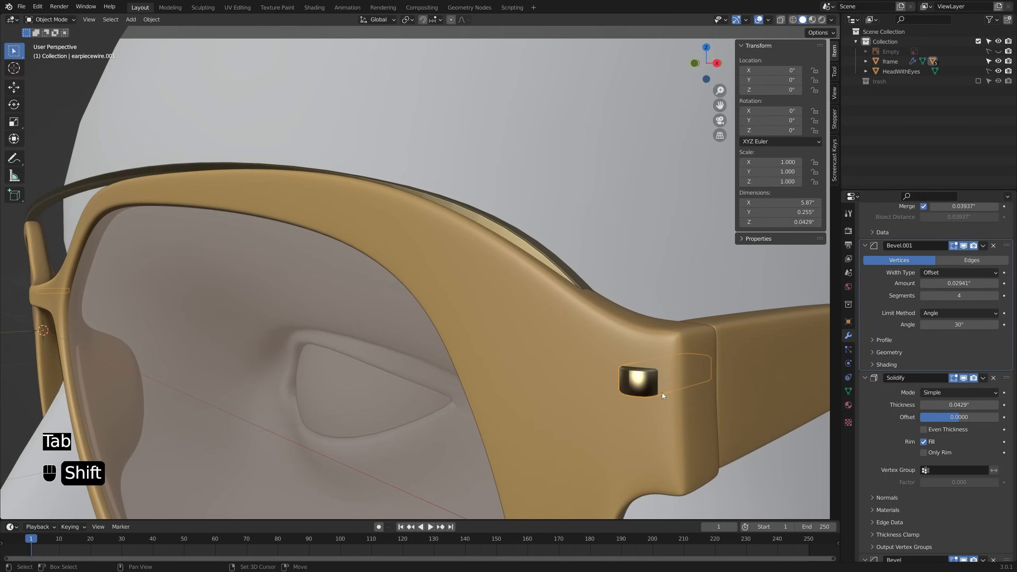
scroll(626, 383, "down", 3)
key("q")
mouse_move(624, 384)
middle_mouse_down()
mouse_move(626, 400)
mouse_move(634, 313)
mouse_move(629, 393)
mouse_move(630, 360)
mouse_move(648, 378)
mouse_move(630, 391)
middle_mouse_up()
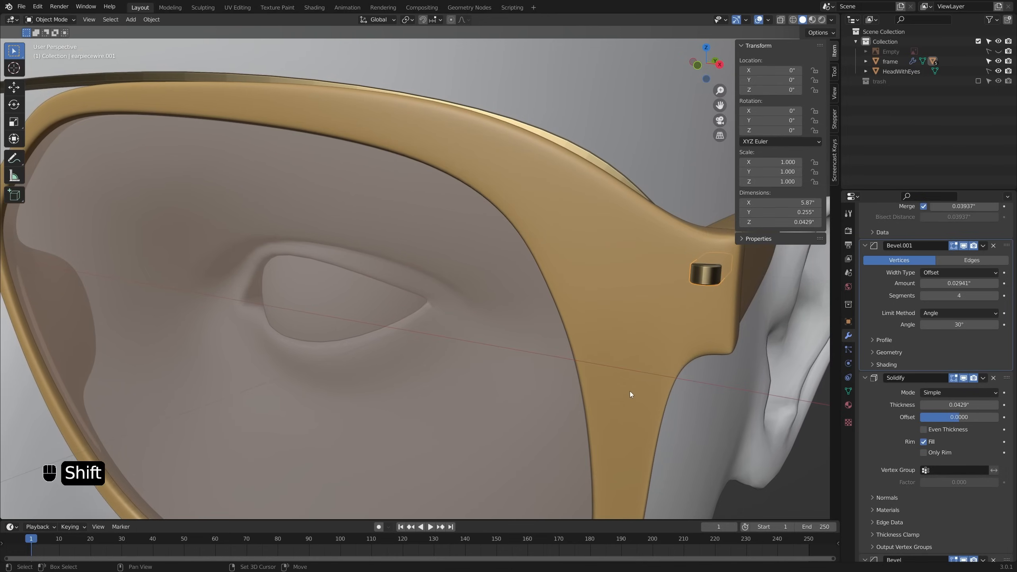
Step: Duplicate the plate's face in front view and place the copy directly below the original at about Z 0.067 inches
key("KP_1")
key("Tab")
scroll(722, 311, "down", 3)
key("alt+z")
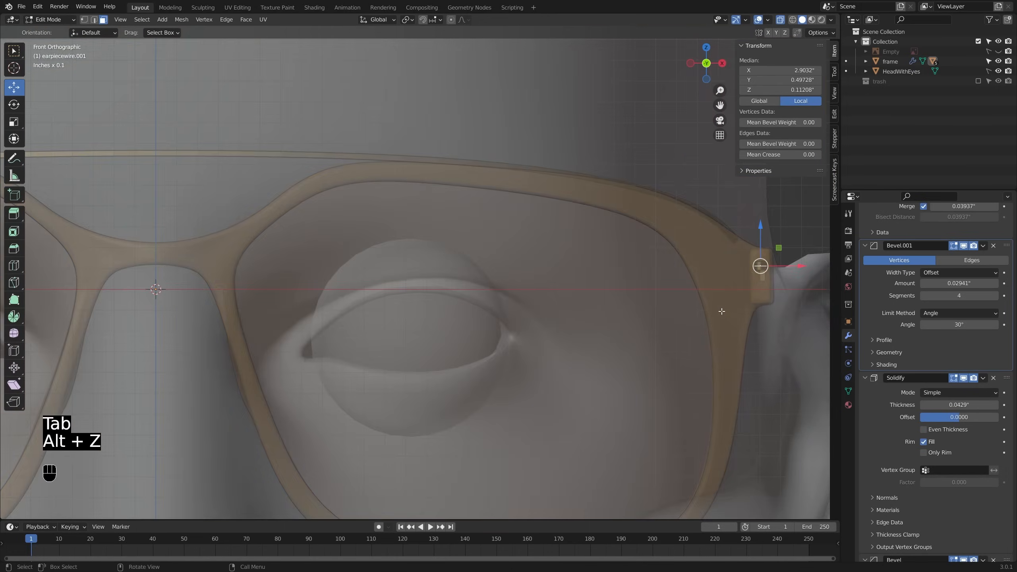
scroll(721, 311, "up", 3)
middle_click_drag(753, 276, 703, 300, "shift")
scroll(730, 298, "up", 1)
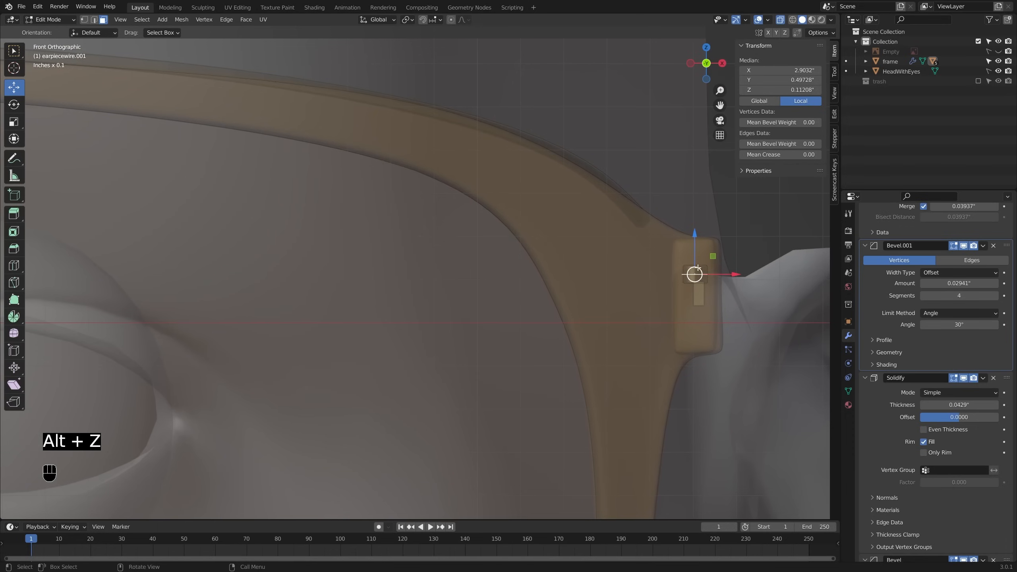
key("shift+d")
key("z")
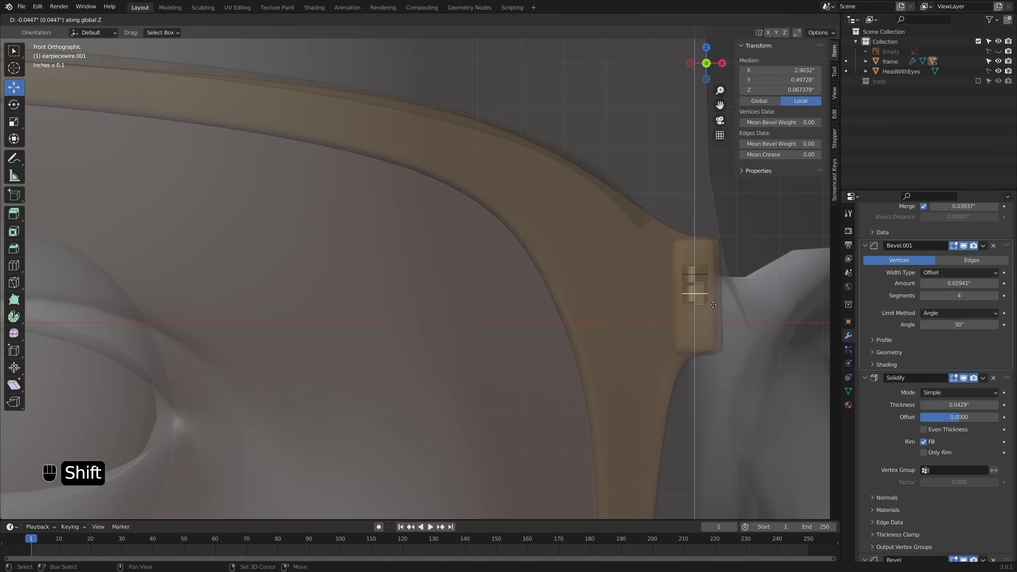
left_click(713, 305)
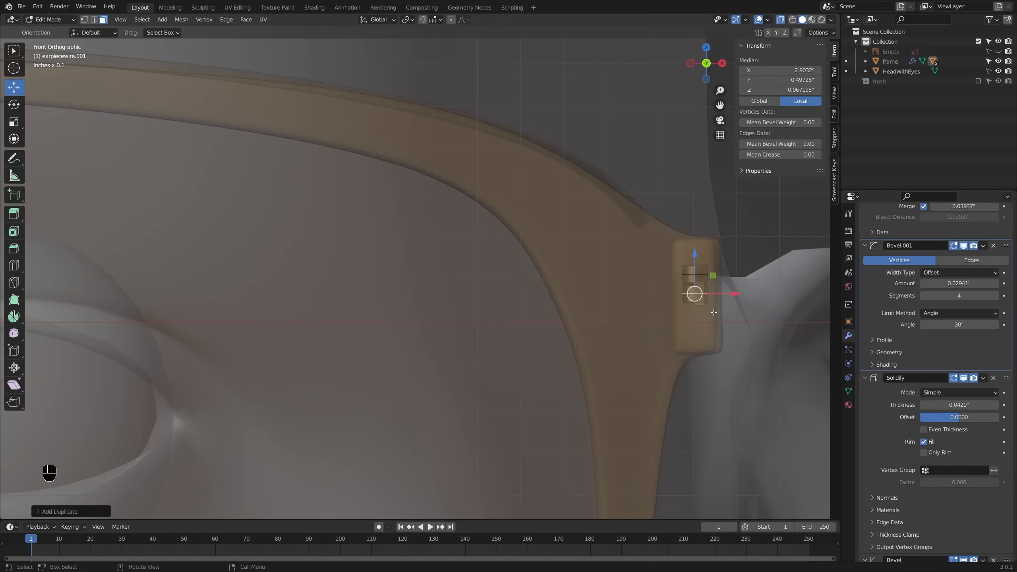
Step: Duplicate the lower plate once more and place the third plate beneath it at about Z 0.022 inches
key("shift+d")
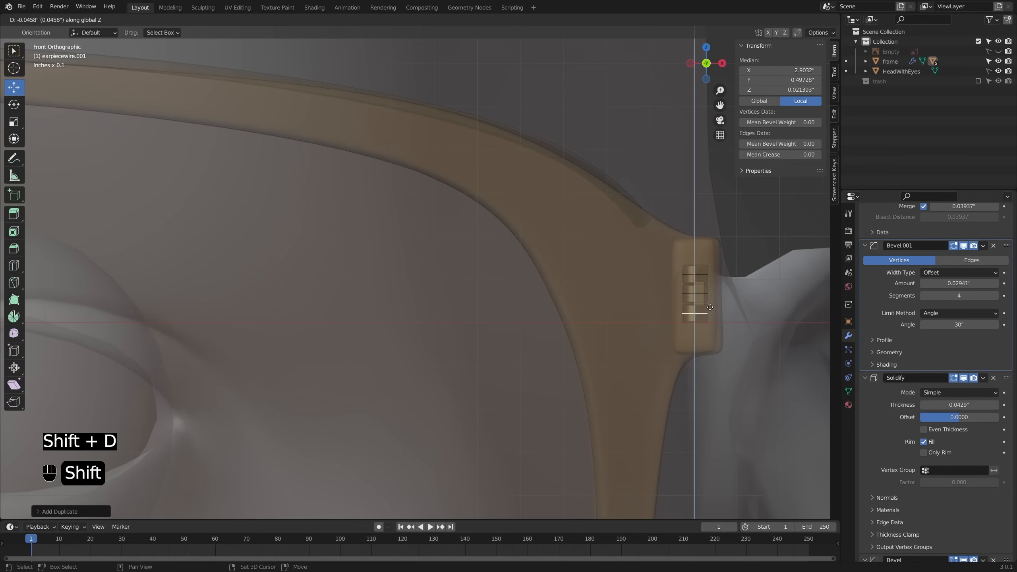
left_click(710, 307, "shift")
key("alt+z")
scroll(697, 304, "down", 3)
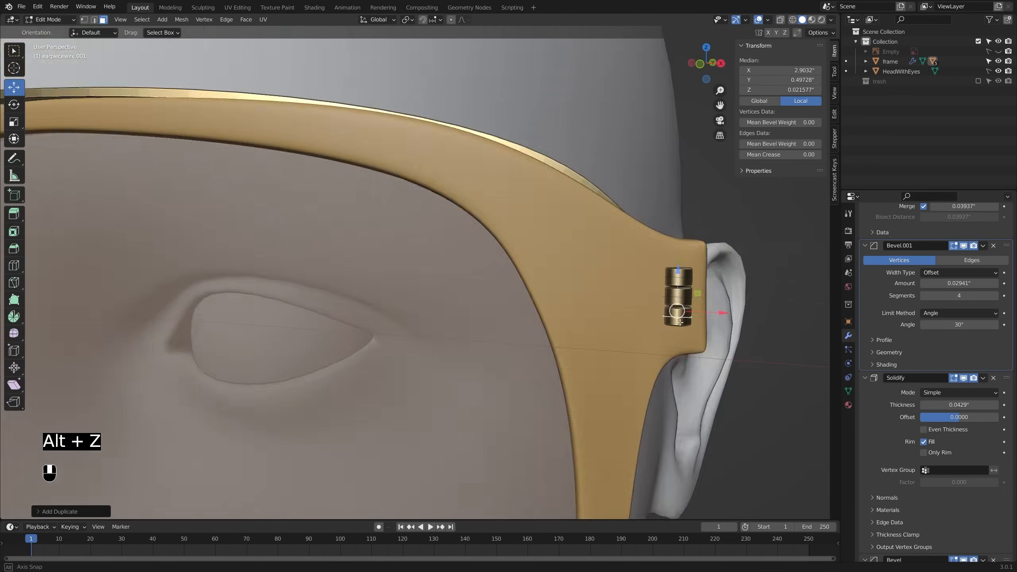
middle_click_drag(697, 304, 620, 319)
Step: Select the middle plate and move it back along Y into the temple arm, to about Y 0.728 inches
key("alt+z")
left_click(673, 296)
key("alt+z")
scroll(717, 296, "down", 1)
middle_click_drag(717, 296, 679, 316, "shift")
key("alt+z")
left_click_drag(675, 319, 707, 319)
key("KP_7")
scroll(705, 276, "up", 1)
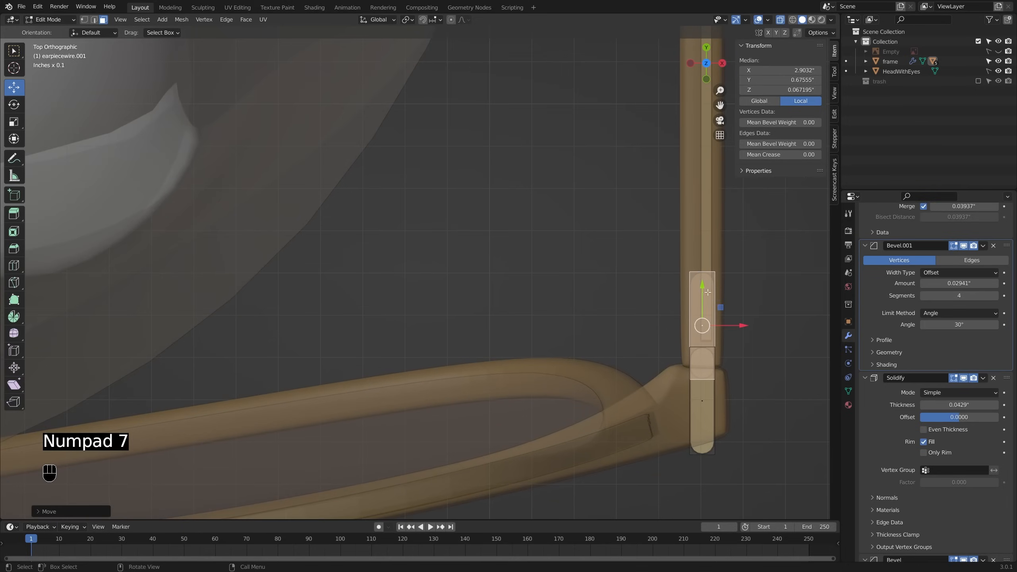
scroll(708, 292, "up", 3)
left_click_drag(693, 259, 702, 219)
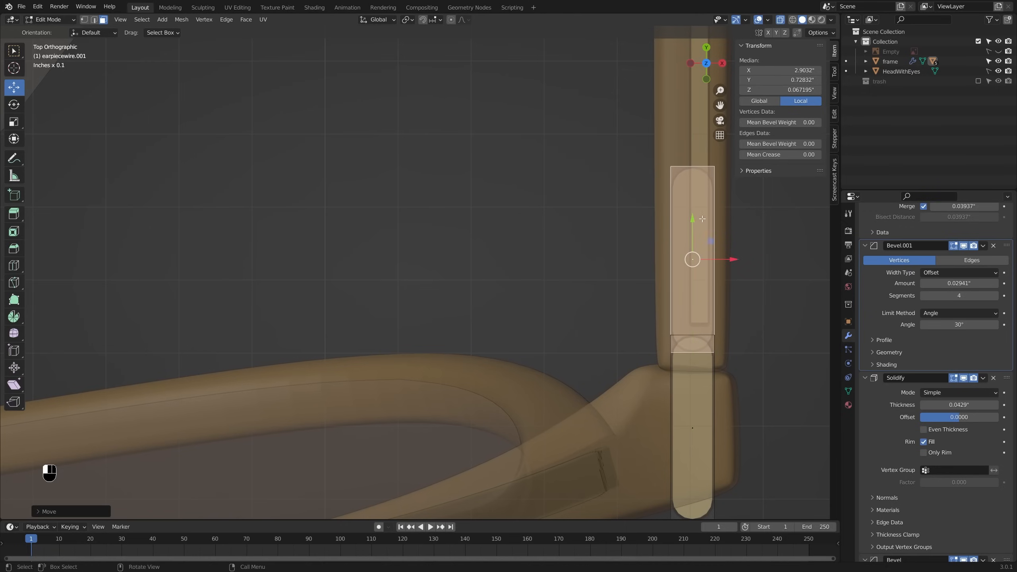
Step: Move the middle plate's front edge back along Y to about 0.665 inches in top view
key("2")
left_click(694, 335, "alt")
key("alt+z")
key("alt+z")
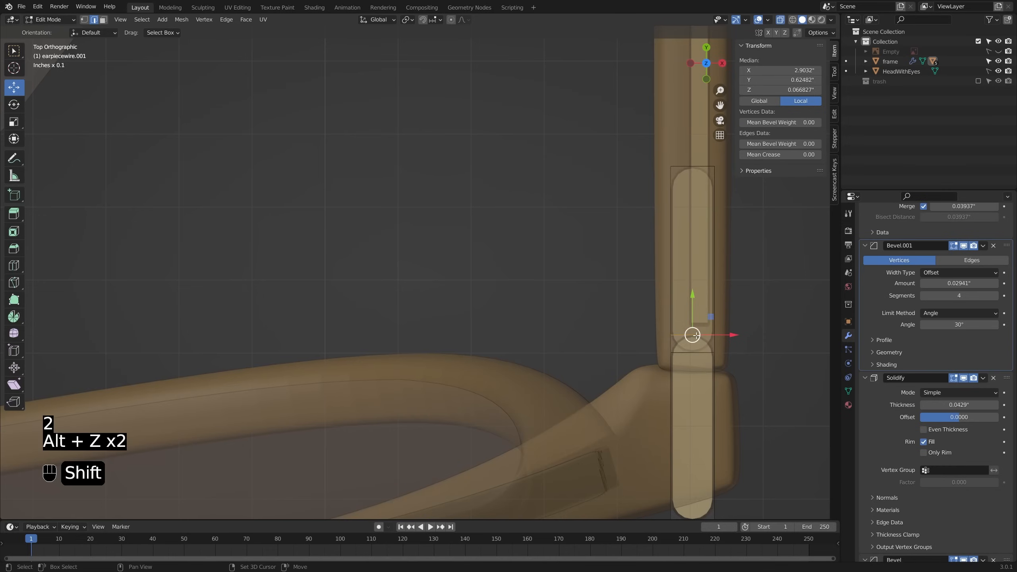
key("alt+z")
key("alt+z")
left_click_drag(693, 302, 699, 273)
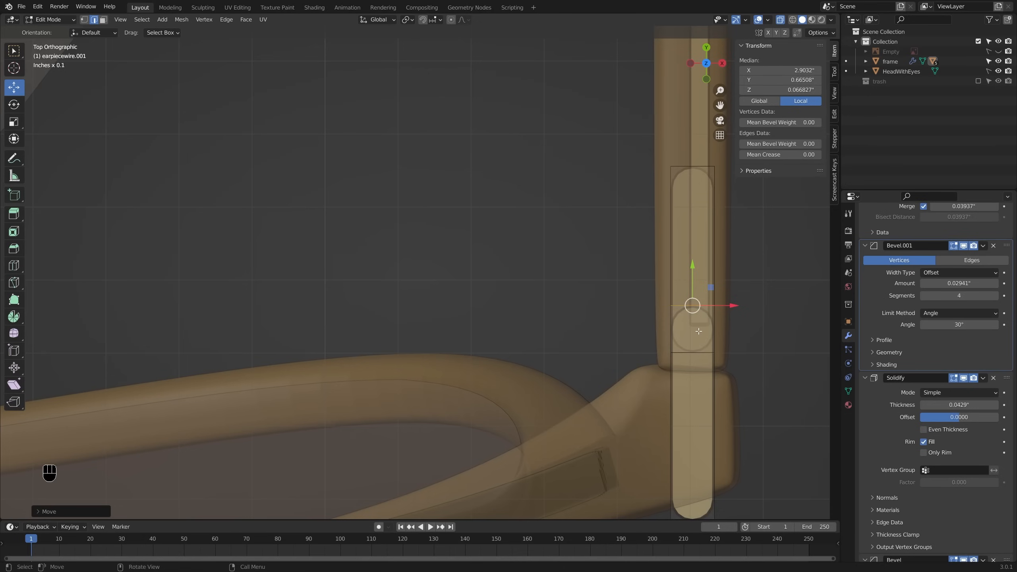
Step: Examine how the hinge plates fit between the frame and temple arm, leaving Edit Mode to view the whole glasses
scroll(689, 341, "down", 4)
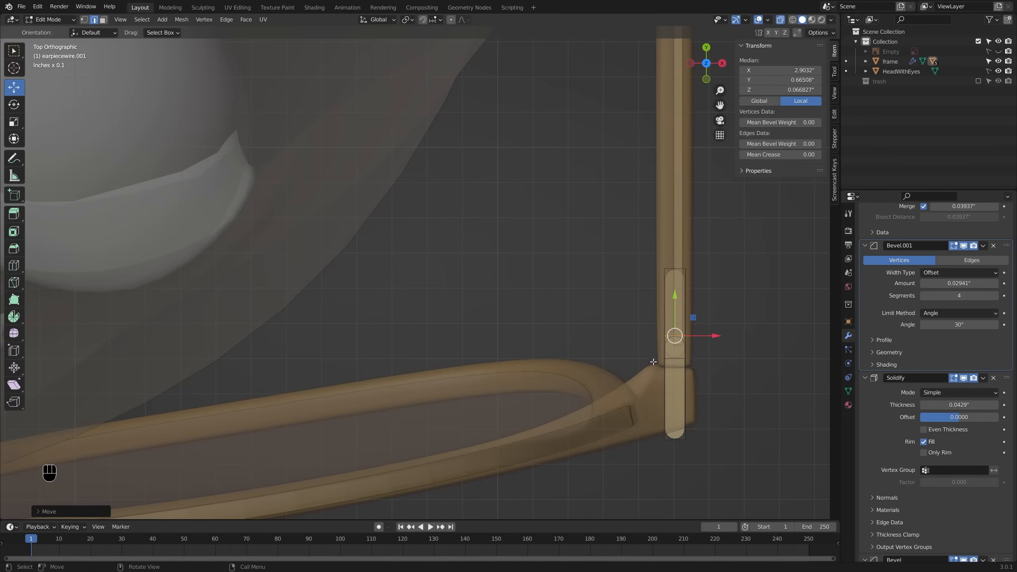
mouse_move(662, 362)
middle_mouse_down("shift")
mouse_move(654, 380)
mouse_move(664, 382)
mouse_move(661, 371)
middle_mouse_up("shift")
scroll(655, 383, "up", 1)
scroll(662, 370, "up", 3)
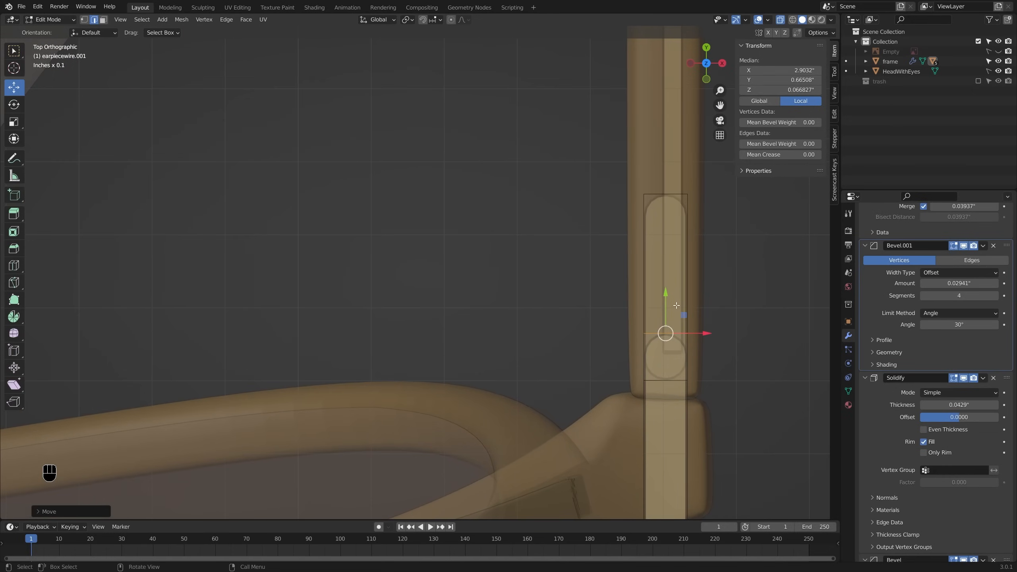
scroll(676, 305, "down", 2)
middle_click_drag(676, 305, 516, 329)
key("alt+z")
key("alt+z")
key("alt+z")
scroll(678, 320, "down", 5)
key("Tab")
key("alt+a")
key("alt+z")
key("alt+z")
middle_click_drag(533, 316, 502, 311)
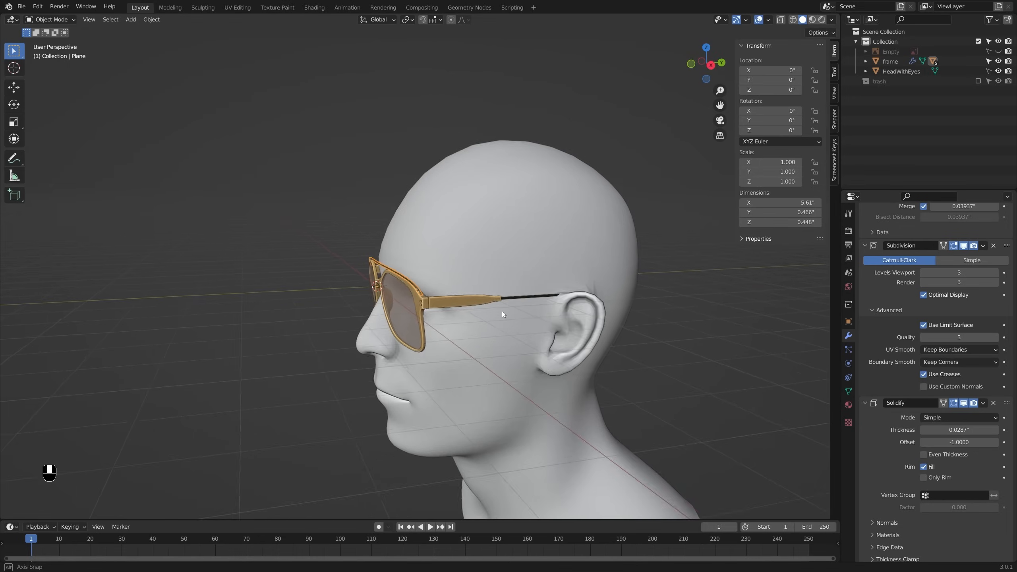
scroll(477, 303, "up", 1)
Step: Open the temple arm's mesh for vertex editing in a see-through right side view with nothing selected
left_click(476, 298)
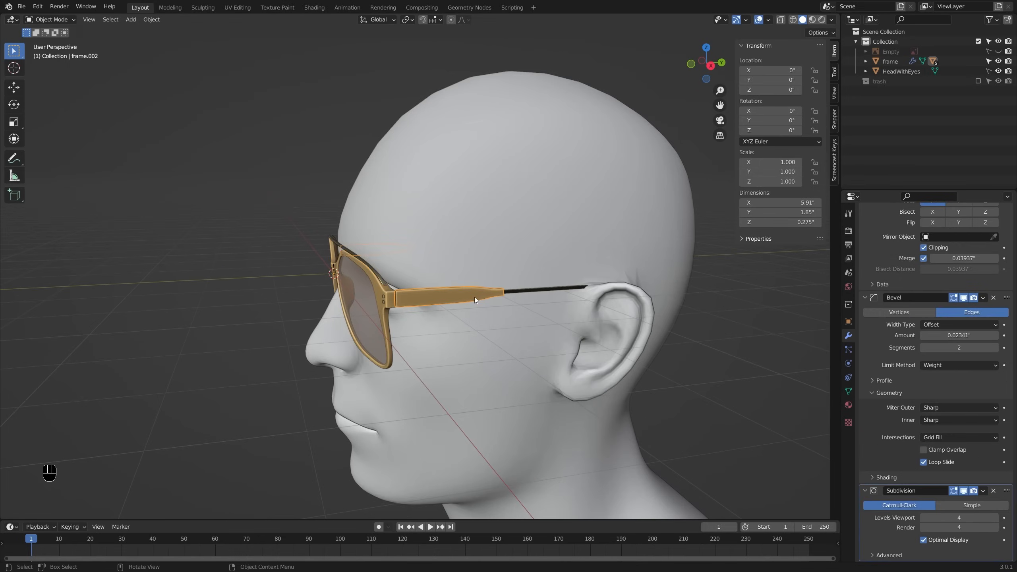
scroll(476, 297, "up", 2)
key("Tab")
key("KP_1")
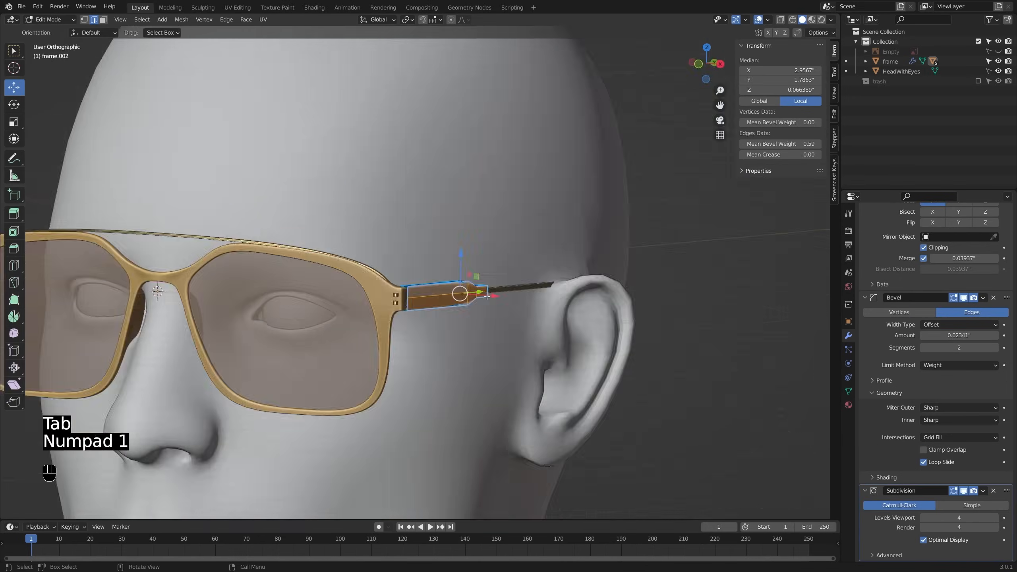
key("KP_3")
key("alt+z")
key("alt+a")
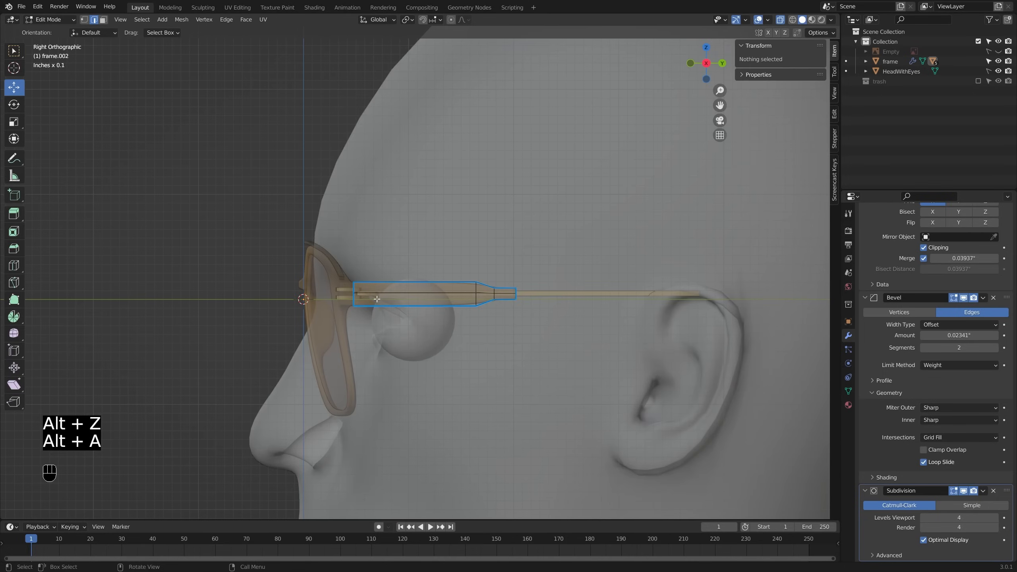
key("1")
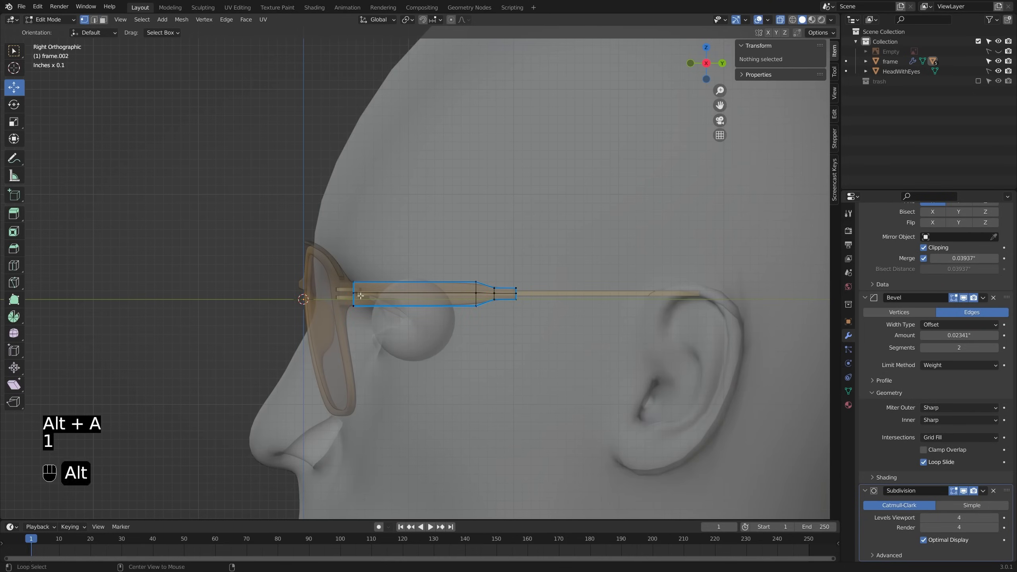
key("c")
left_click(353, 295)
right_click(354, 294)
middle_click_drag(401, 316, 352, 330, "shift")
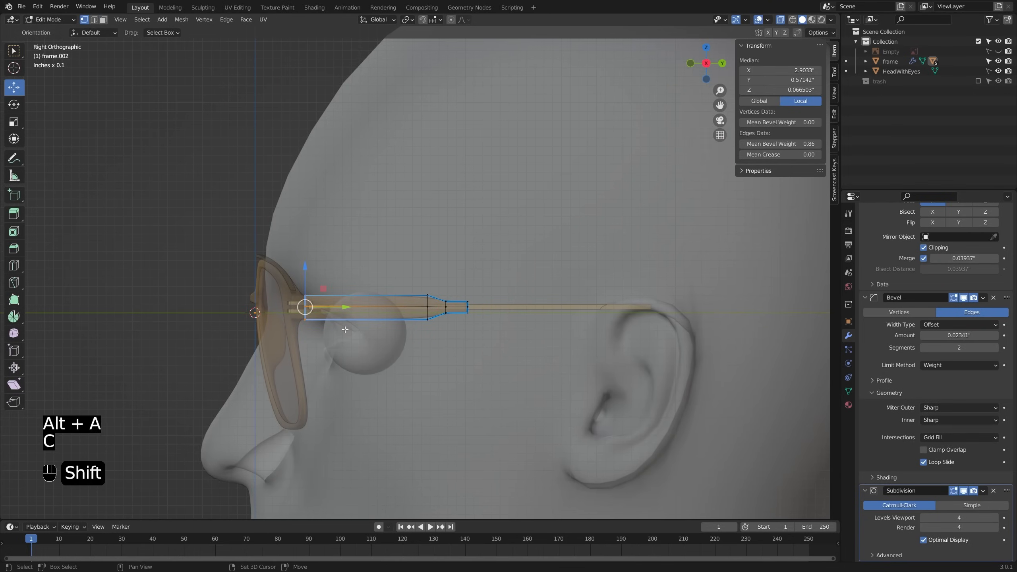
key("shift+d")
right_click(576, 323)
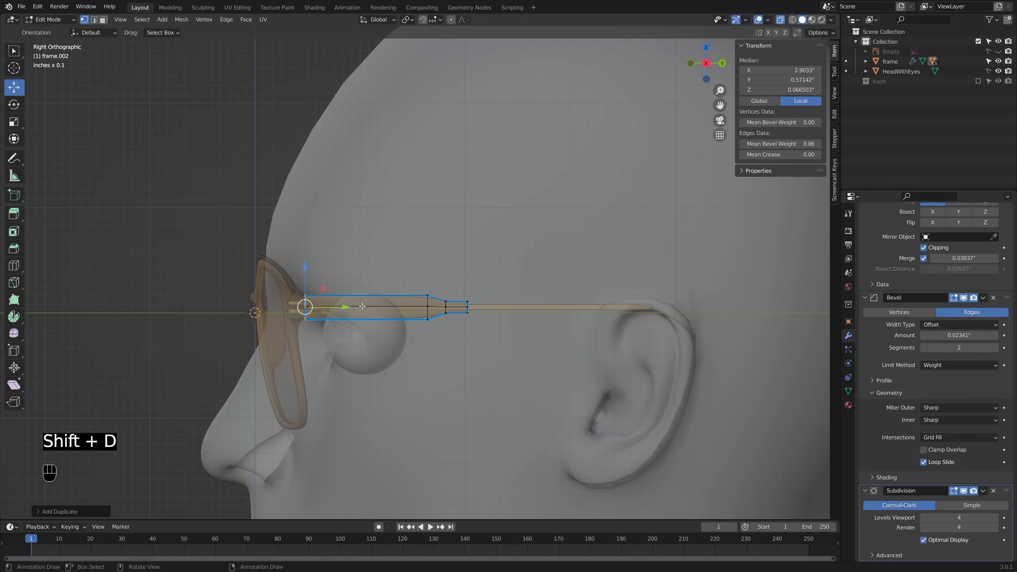
left_click_drag(346, 307, 384, 307)
left_click(648, 308)
middle_click_drag(648, 309, 610, 320, "shift")
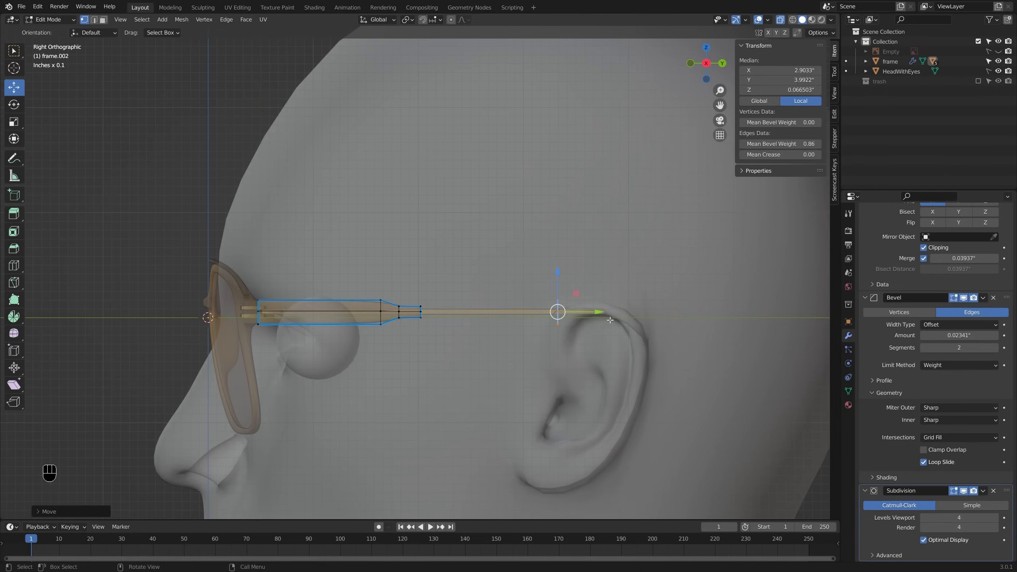
left_click_drag(598, 312, 580, 313)
key("c")
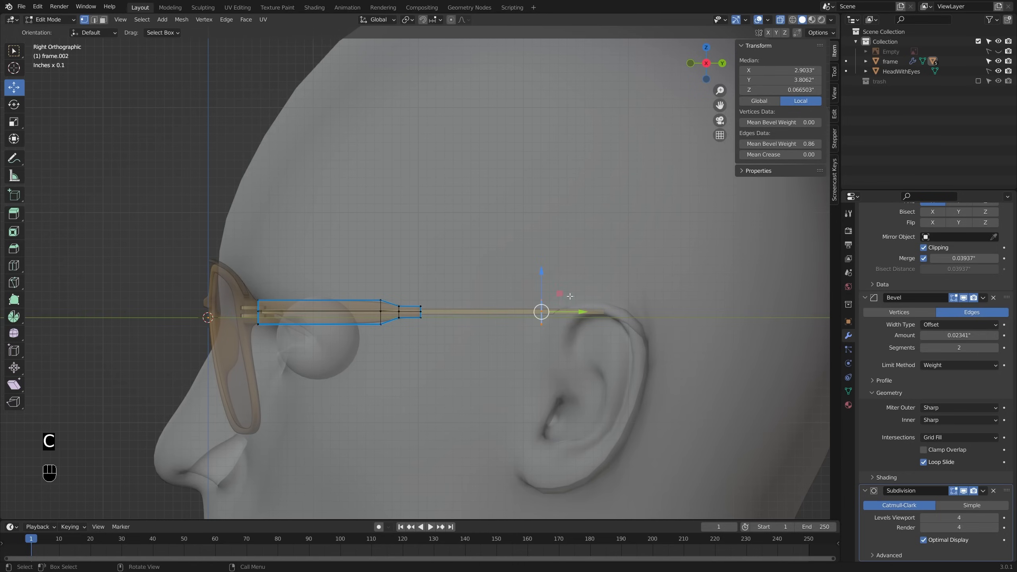
key("x")
left_click(608, 282)
Step: Duplicate the vertices at the temple arm's narrow back end and place the copy near the ear at about Y 3.77 inches
key("alt+a")
key("c")
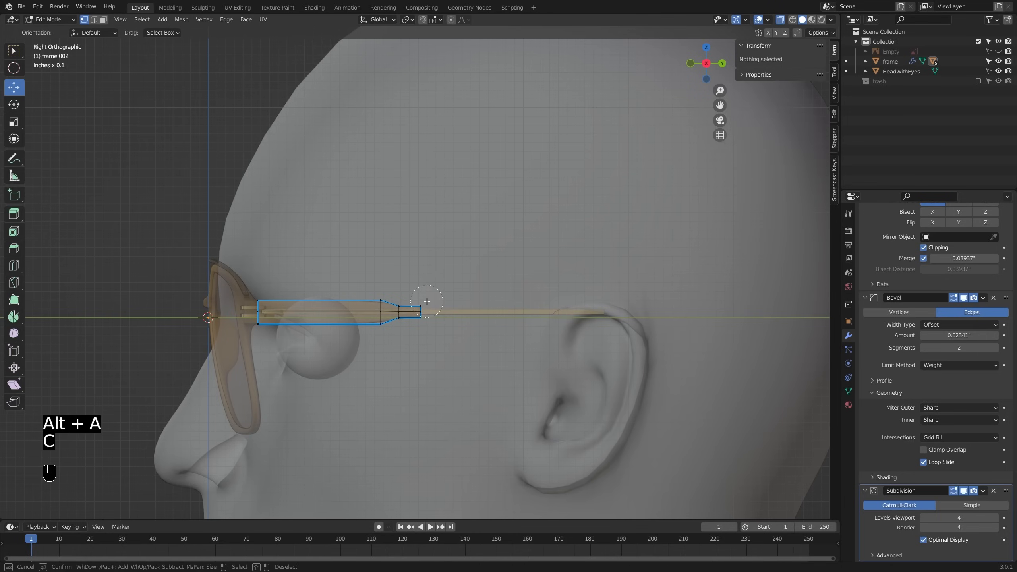
left_click(420, 312)
key("alt+z")
key("alt+z")
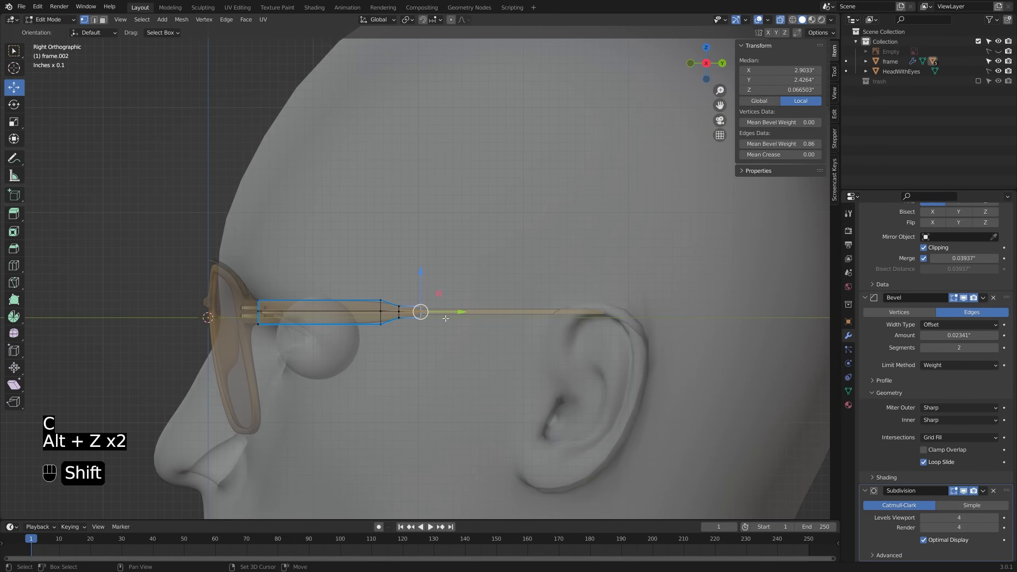
key("shift+d")
left_click(563, 318)
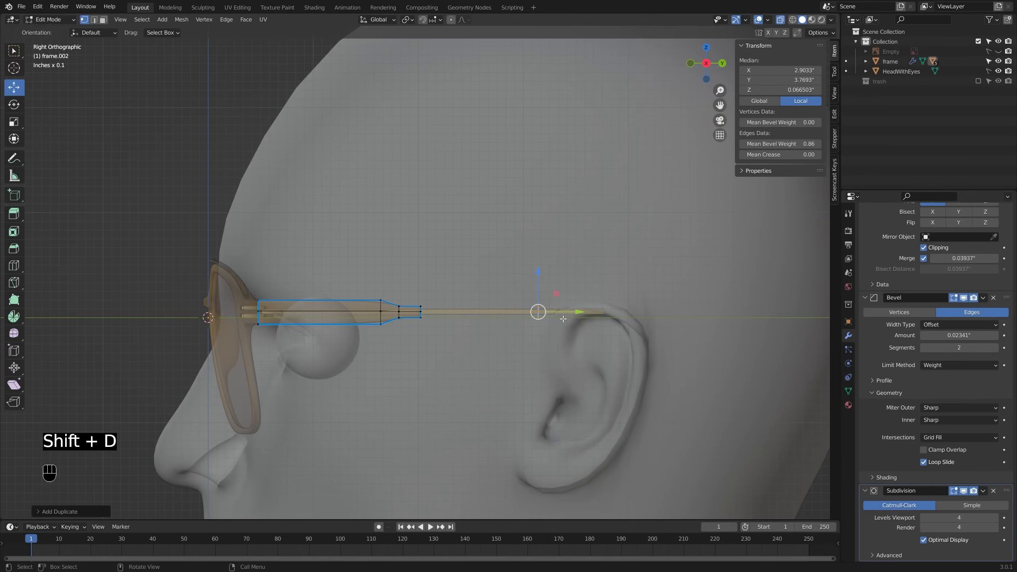
Step: Extrude the copied end to about Y 4.71 inches, then twice more down behind the ear to about Y 5.55, Z -0.84 inches
key("e")
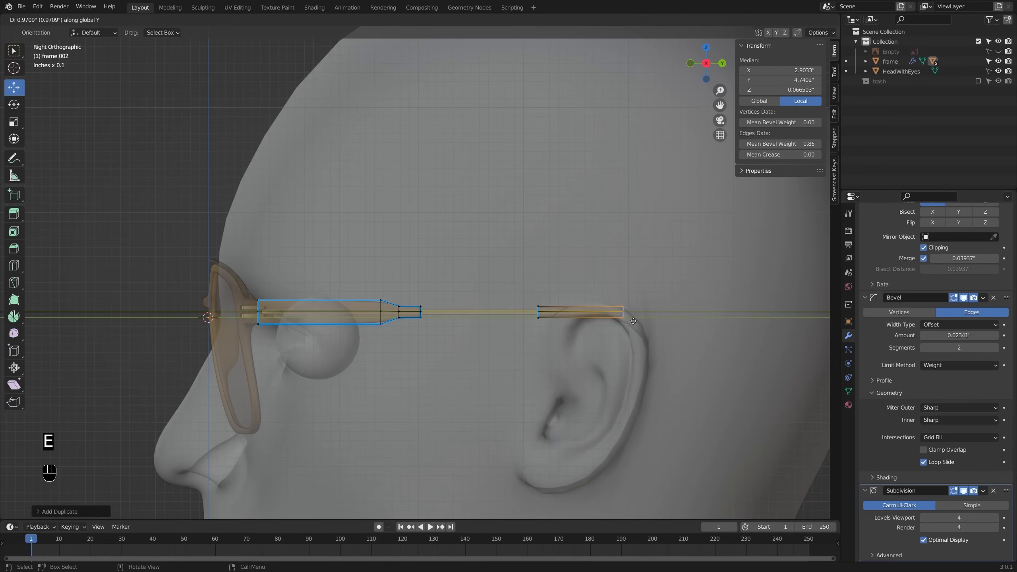
left_click(631, 321)
middle_click_drag(659, 344, 618, 325, "shift")
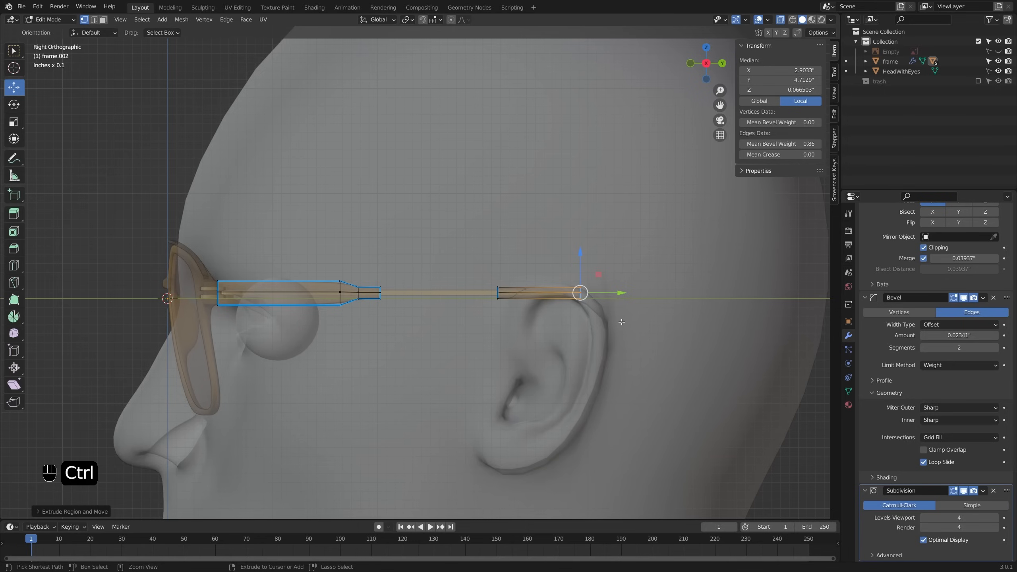
right_click(622, 322, "ctrl")
right_click(655, 371, "ctrl")
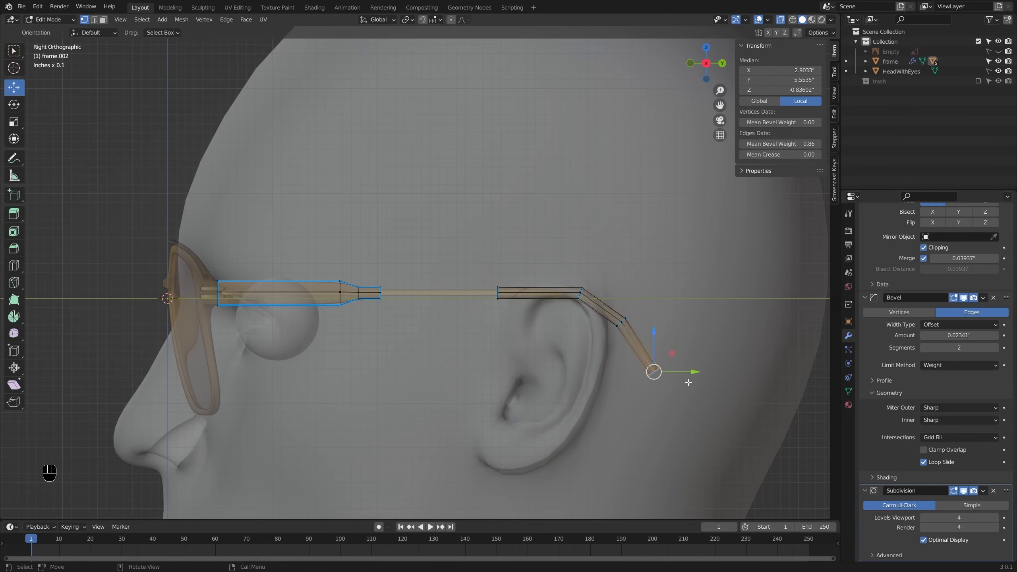
scroll(681, 373, "up", 2)
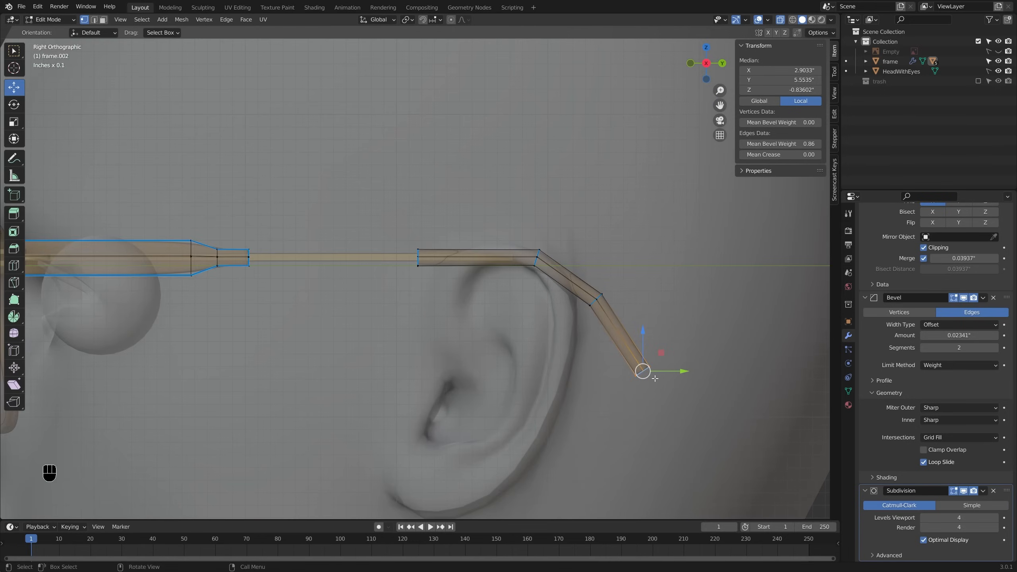
Step: Select the whole new ear tip and set its mean bevel weight to 0.00
key("Tab")
key("alt+z")
middle_click_drag(657, 376, 584, 354)
key("Tab")
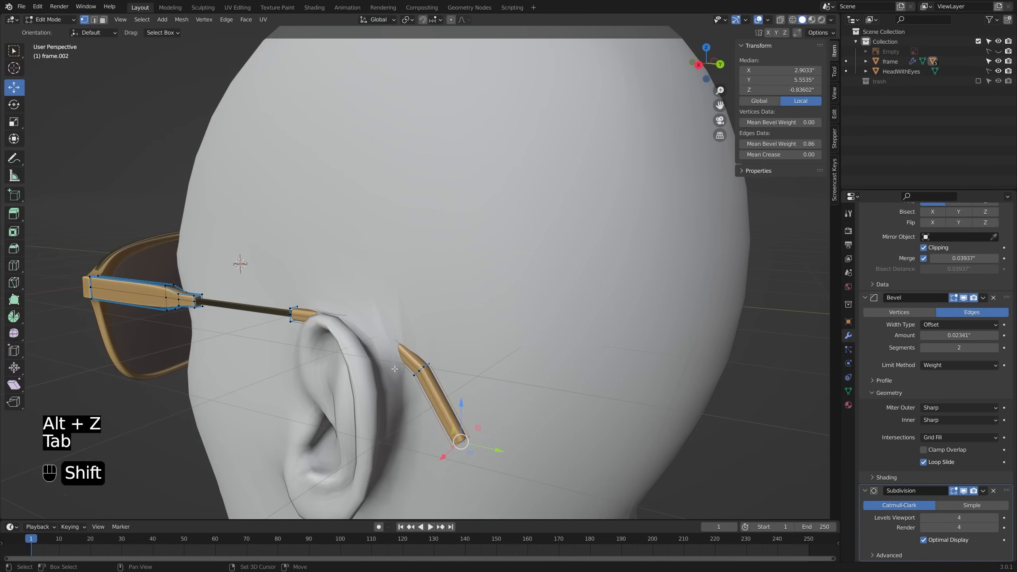
key("alt+z")
key("alt+a")
key("c")
mouse_move(507, 439)
left_mouse_down()
mouse_move(448, 432)
mouse_move(379, 313)
left_mouse_up()
right_click(379, 313)
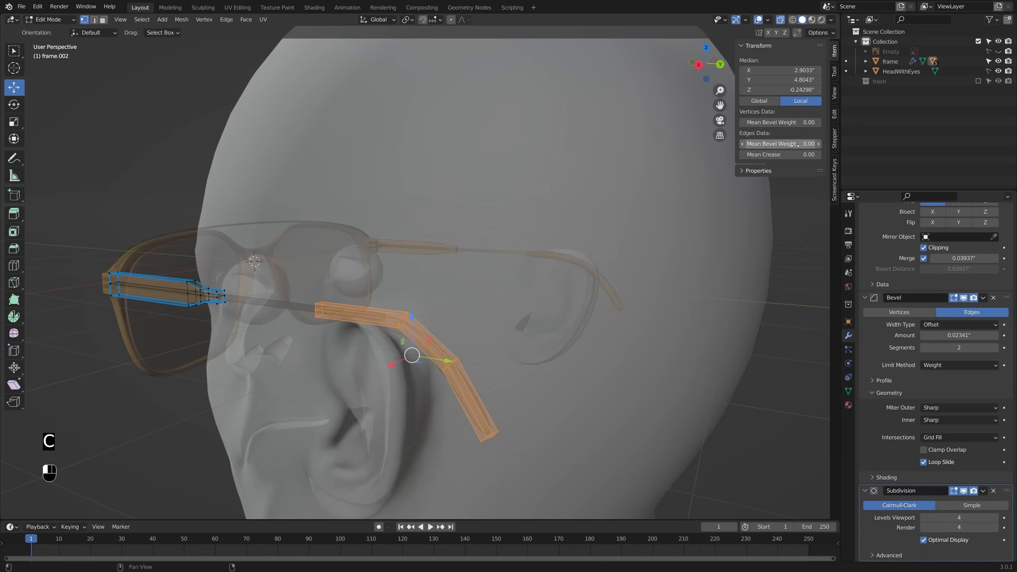
Step: Select the ear tip's upper lengthwise edges and set their mean bevel weight to 1.00
key("alt+z")
scroll(327, 305, "up", 1)
key("alt+z")
key("2")
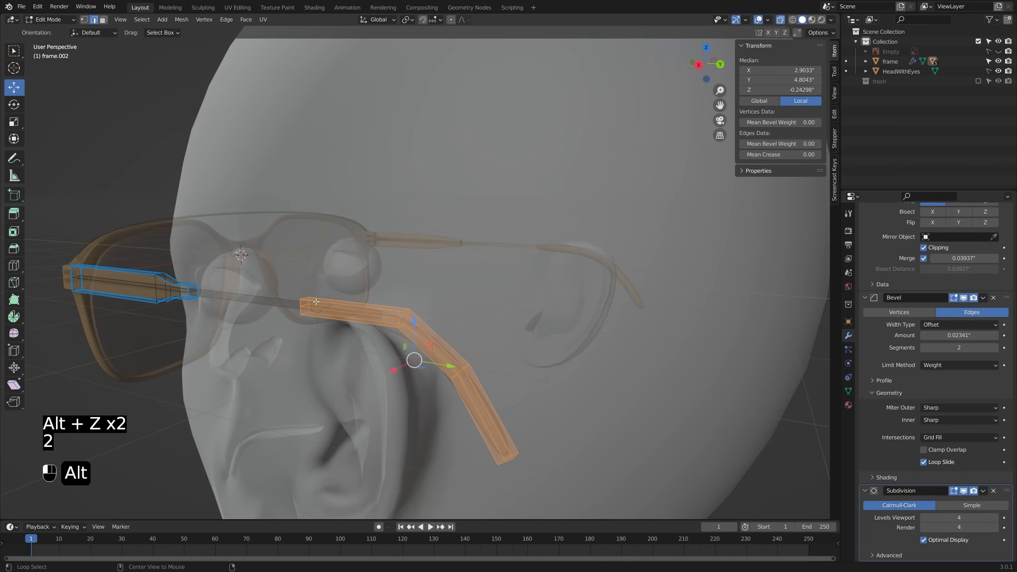
left_click(317, 302, "alt")
left_click(449, 342, "alt+shift")
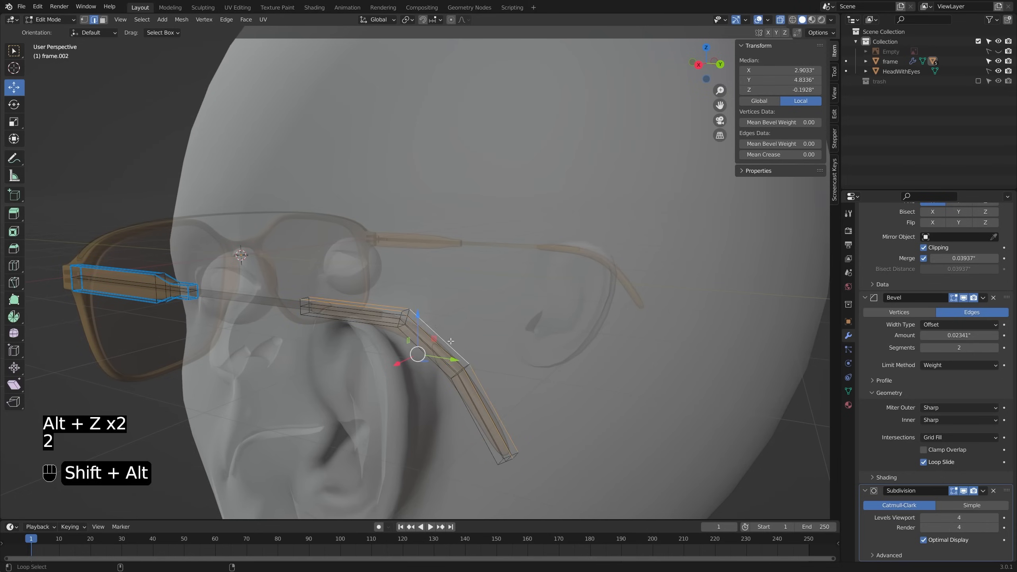
left_click(443, 374, "alt+shift")
middle_click_drag(443, 375, 536, 375)
left_click(466, 400, "alt+shift")
key("alt+z")
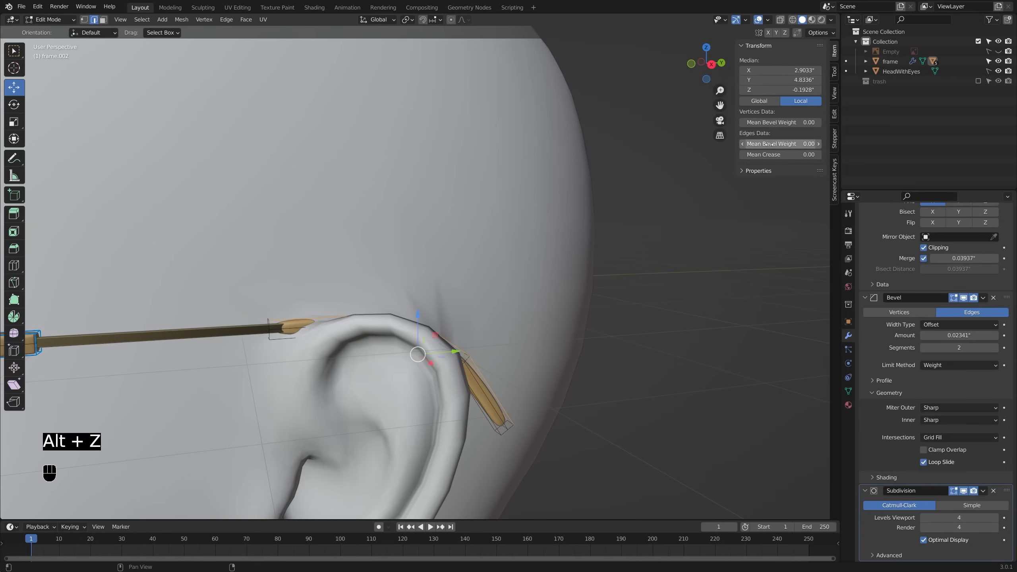
key("alt+z")
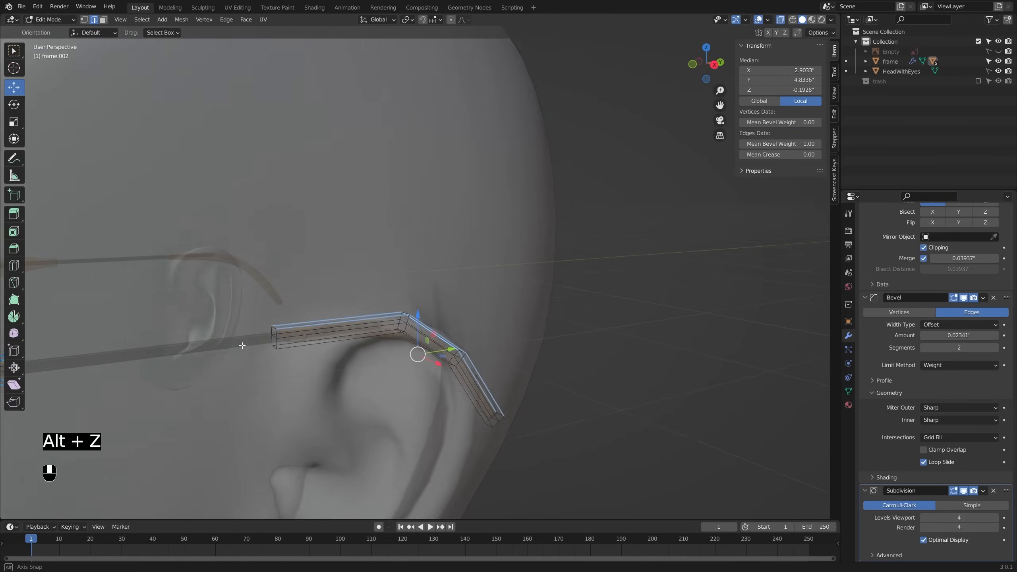
Step: Add bevel weight to the edges around the ear tip's front end and leave Edit Mode
middle_click_drag(196, 334, 308, 350)
key("1")
left_click(308, 350, "alt")
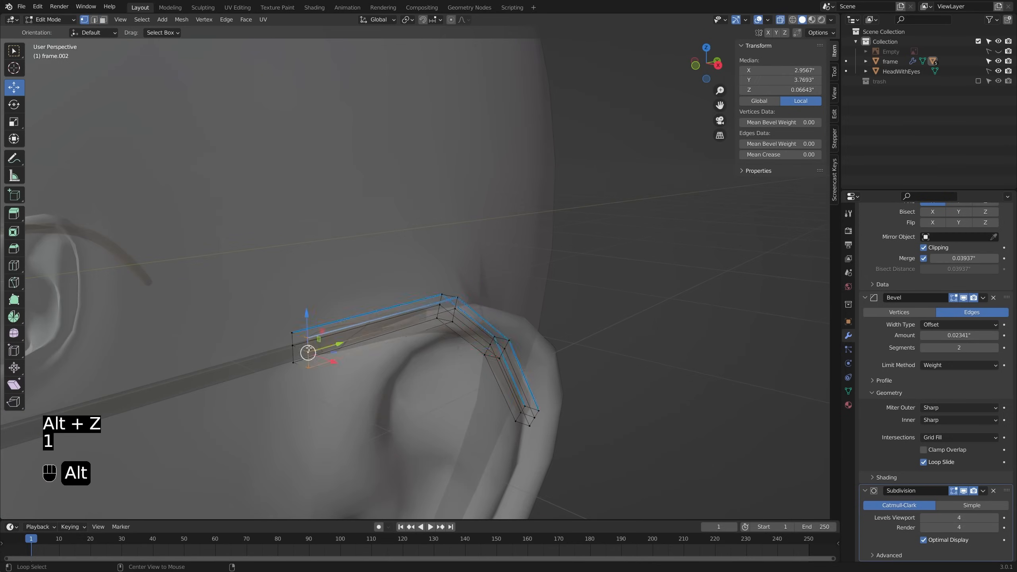
left_click(292, 335, "shift")
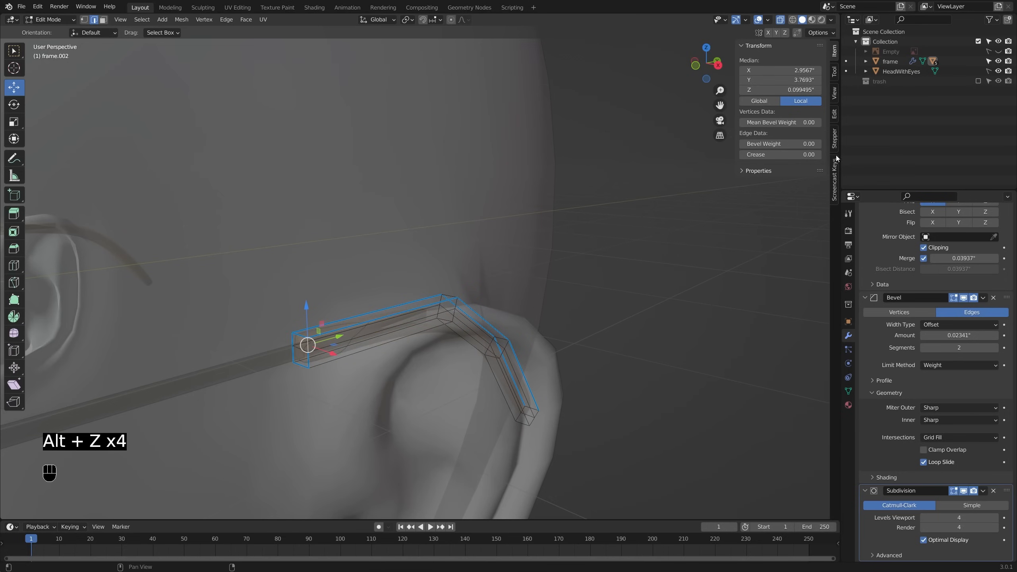
key("alt+z")
scroll(357, 353, "down", 3)
key("Tab")
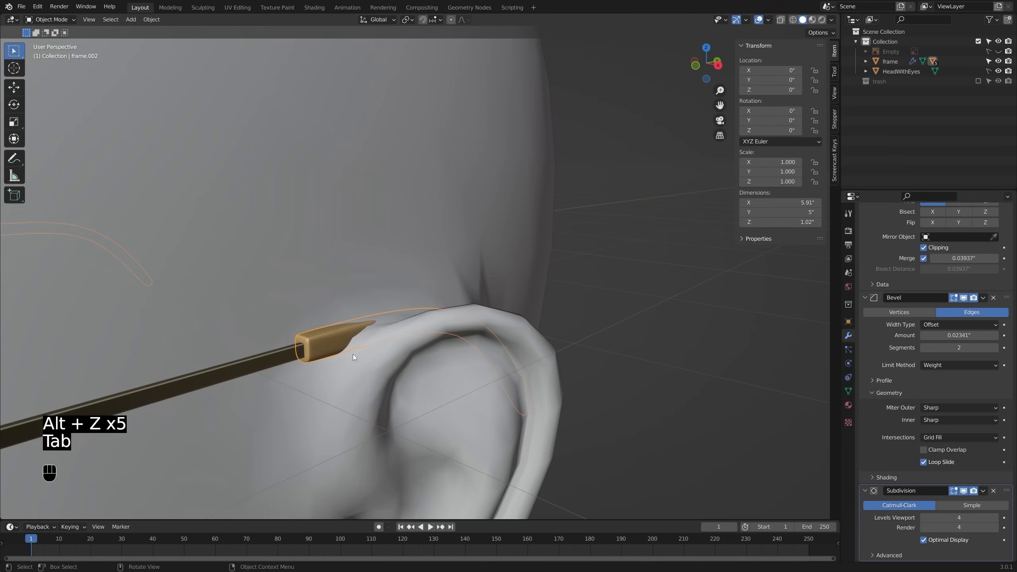
Step: Hide the HeadWithEyes object so the complete glasses can be inspected
scroll(360, 353, "down", 4)
middle_click_drag(361, 353, 430, 317, "shift")
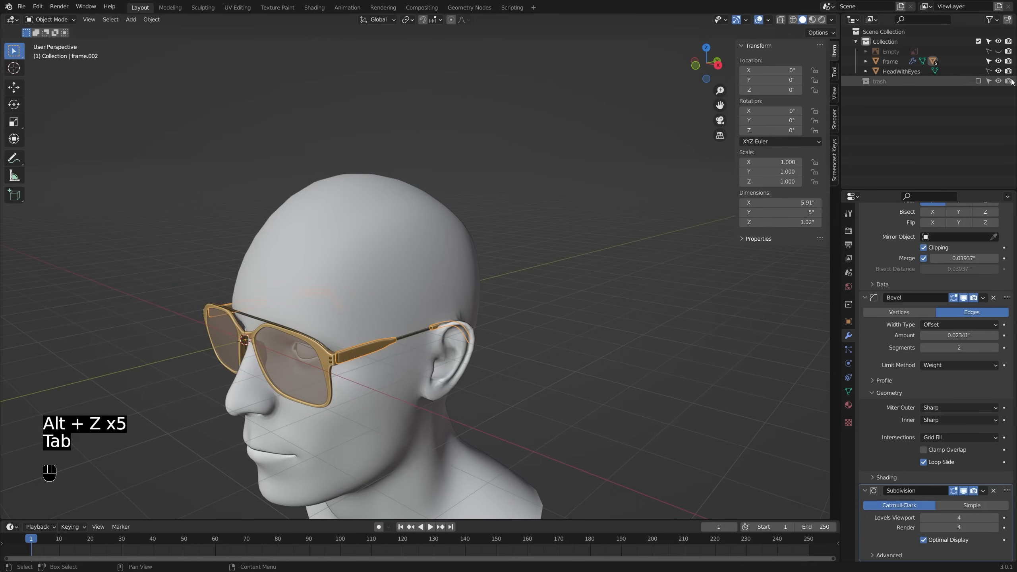
left_click(999, 71)
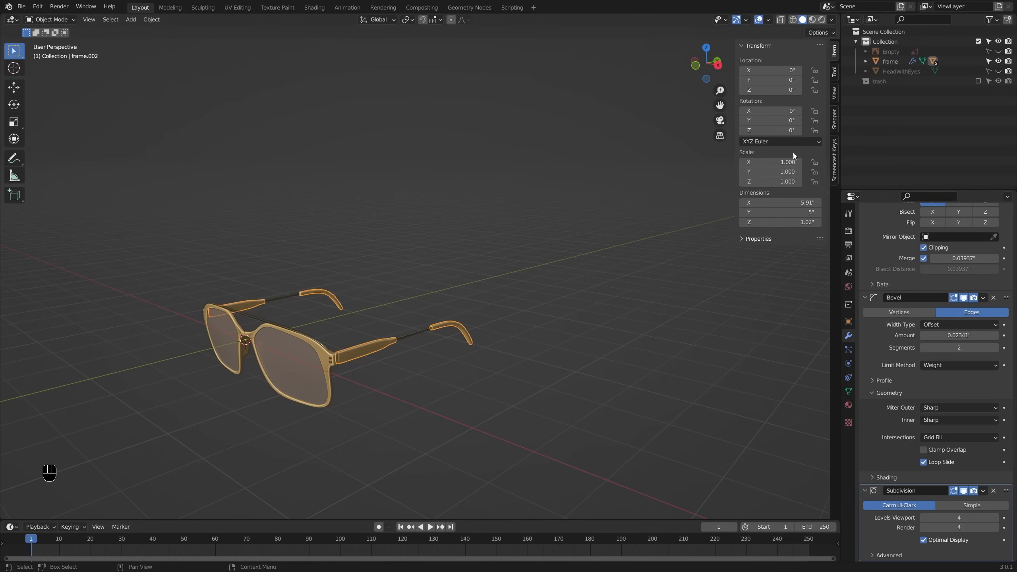
middle_click_drag(445, 249, 396, 323)
Step: Reopen the temple arm's mesh for vertex editing in a see-through right side view of the ear tip
key("alt+a")
left_click(403, 362)
key("KP_1")
key("KP_3")
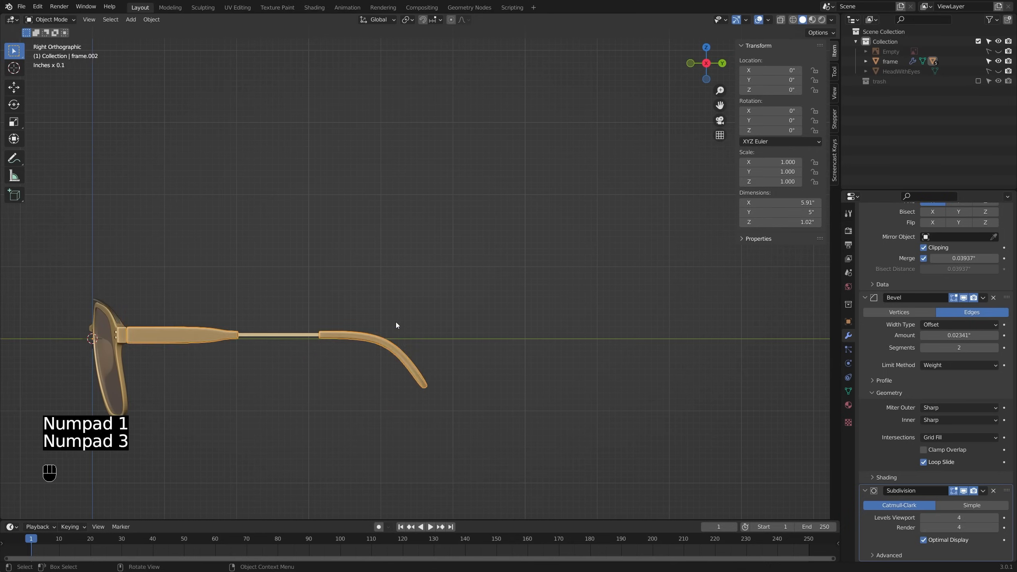
key("Tab")
key("alt+z")
key("1")
scroll(404, 352, "up", 4)
scroll(439, 434, "up", 1)
Step: Move the lower edge of the ear tip's rear end about 0.11 inches toward the front and leave Edit Mode
key("alt+a")
key("c")
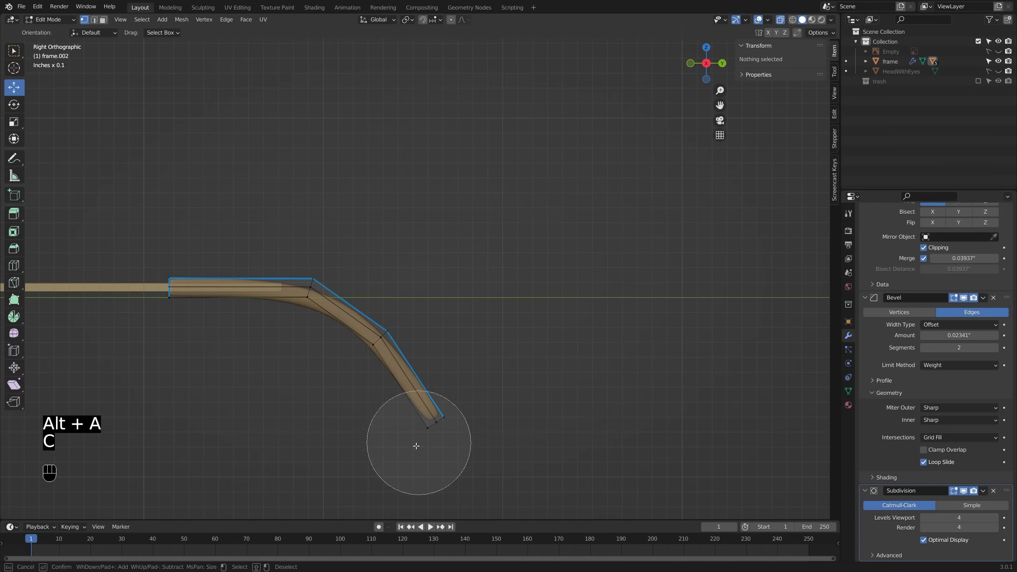
scroll(412, 448, "up", 3)
left_click(410, 448)
right_click(409, 447)
key("g")
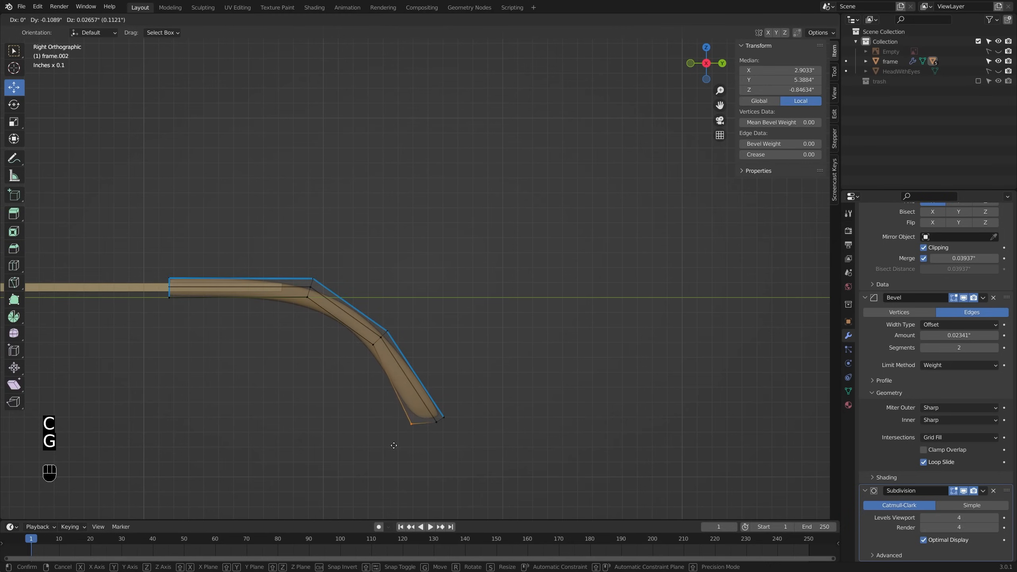
left_click(394, 445)
key("Tab")
scroll(405, 427, "down", 3)
middle_click_drag(429, 393, 488, 389, "shift")
key("alt+z")
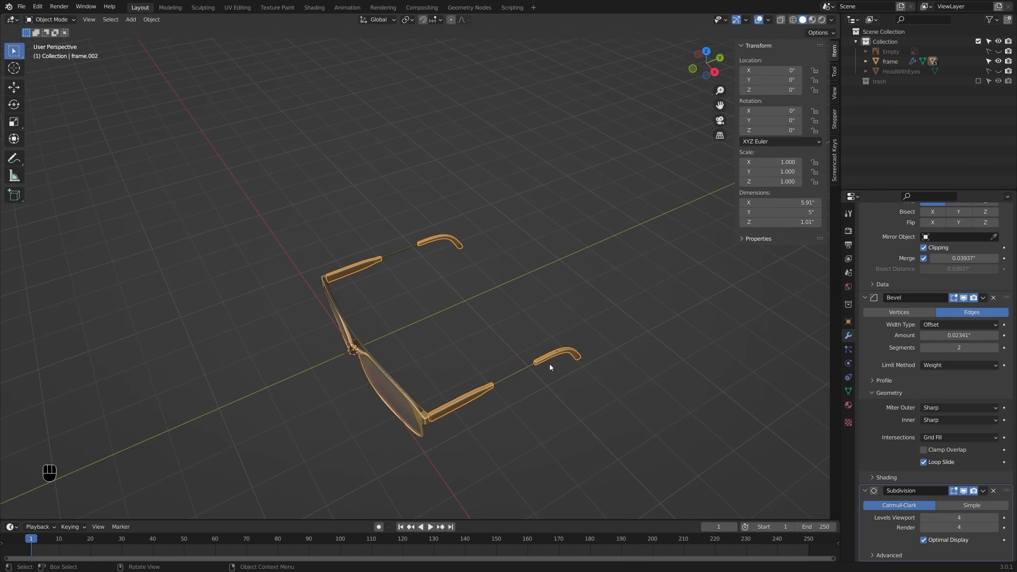
Step: Edit the earpiece wire in right side view and move its back end forward along Y to about 4.22 inches
key("KP_1")
key("KP_3")
key("alt+z")
scroll(522, 223, "up", 2)
left_click(412, 184)
key("Tab")
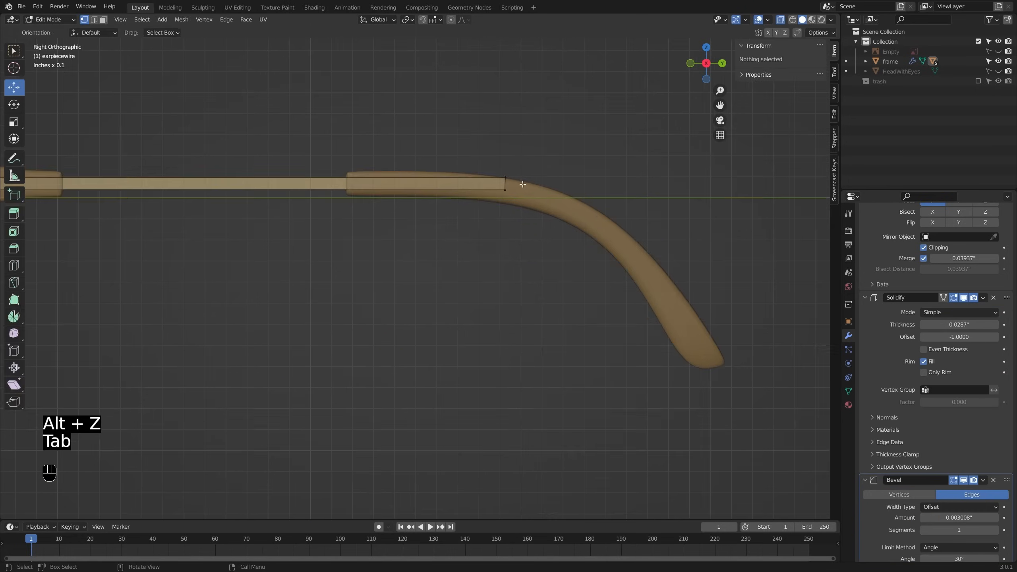
scroll(523, 184, "up", 2)
key("1")
key("alt+a")
key("c")
left_click(507, 179)
right_click(506, 179)
left_click_drag(530, 185, 442, 186)
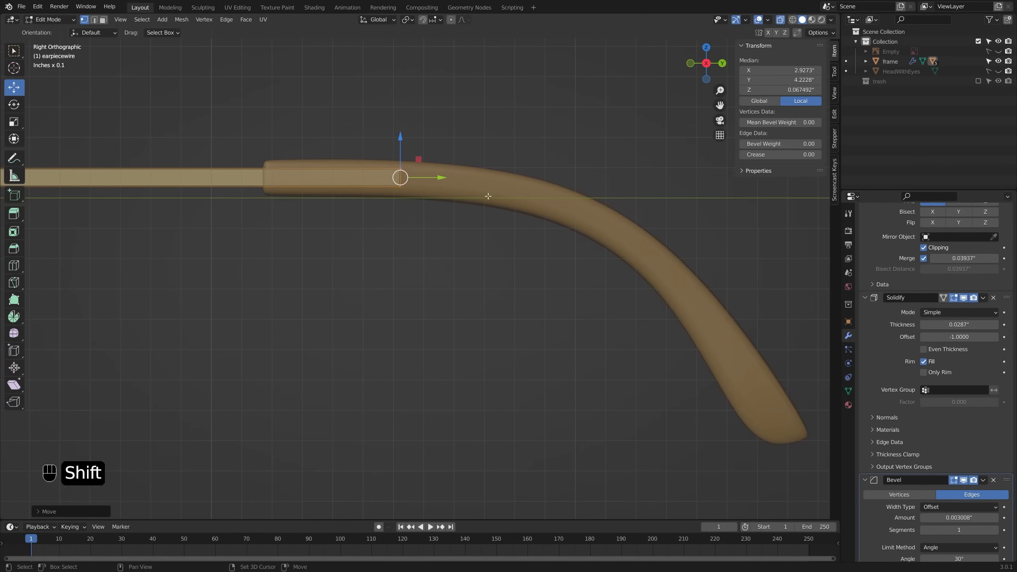
Step: Extrude the wire's back end into two bent segments through the ear tip, the last ending at about Y 5.42 and Z -0.65 inches
middle_click_drag(495, 204, 651, 229, "shift")
scroll(629, 199, "down", 5)
scroll(629, 199, "up", 3)
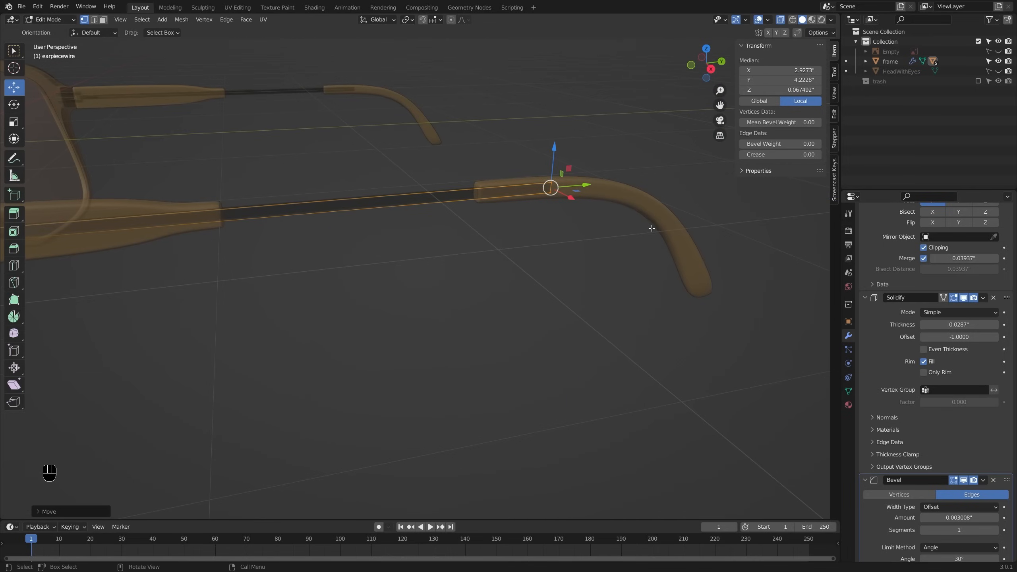
key("KP_1")
key("KP_3")
scroll(636, 204, "up", 2)
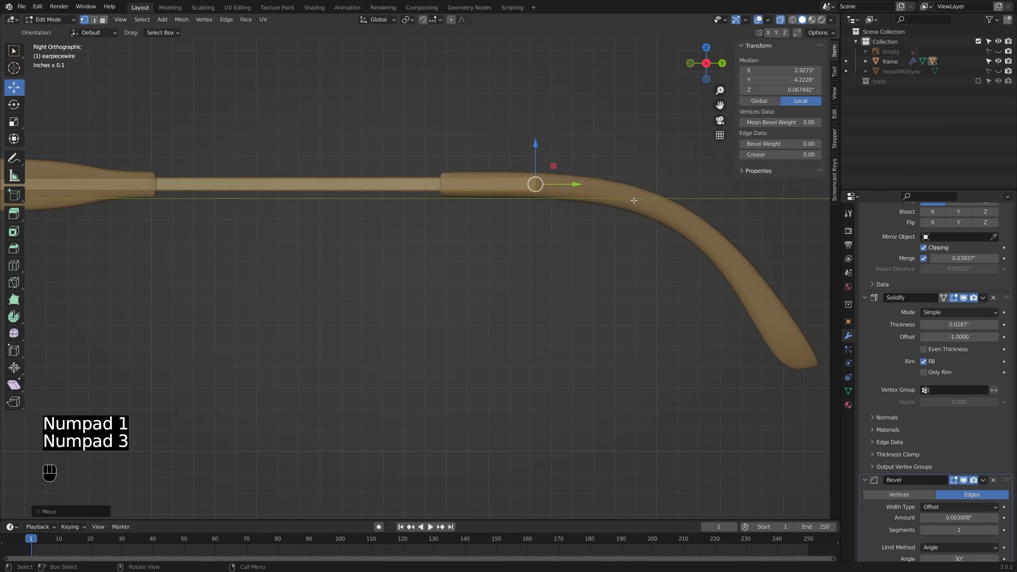
right_click(694, 226, "ctrl")
middle_click_drag(695, 226, 594, 191, "shift")
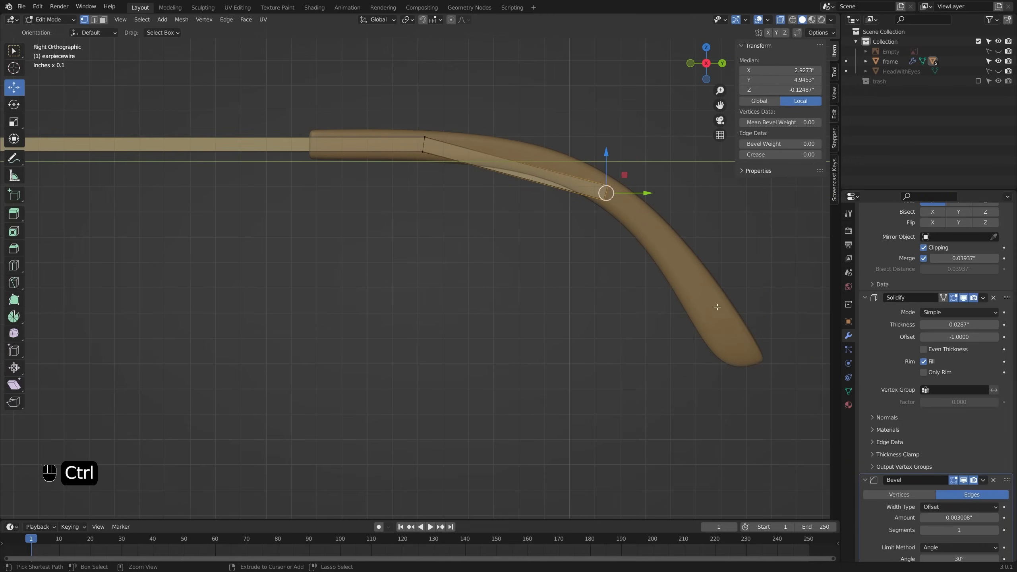
right_click(726, 326, "ctrl")
key("Tab")
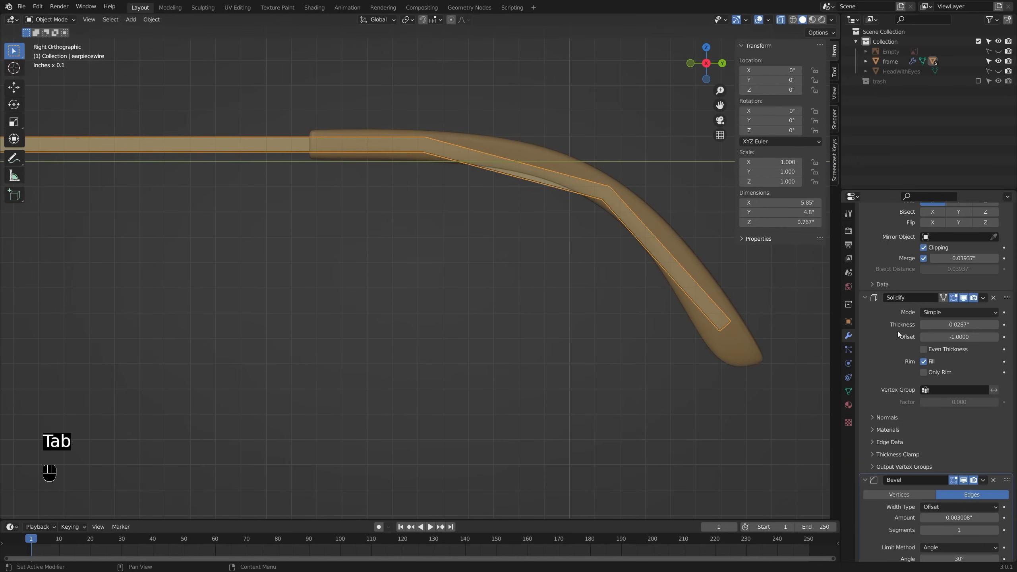
Step: Add a Subdivision Surface modifier to the earpiece wire and place it between the Mirror and Solidify modifiers
scroll(931, 359, "down", 3)
scroll(936, 361, "up", 7)
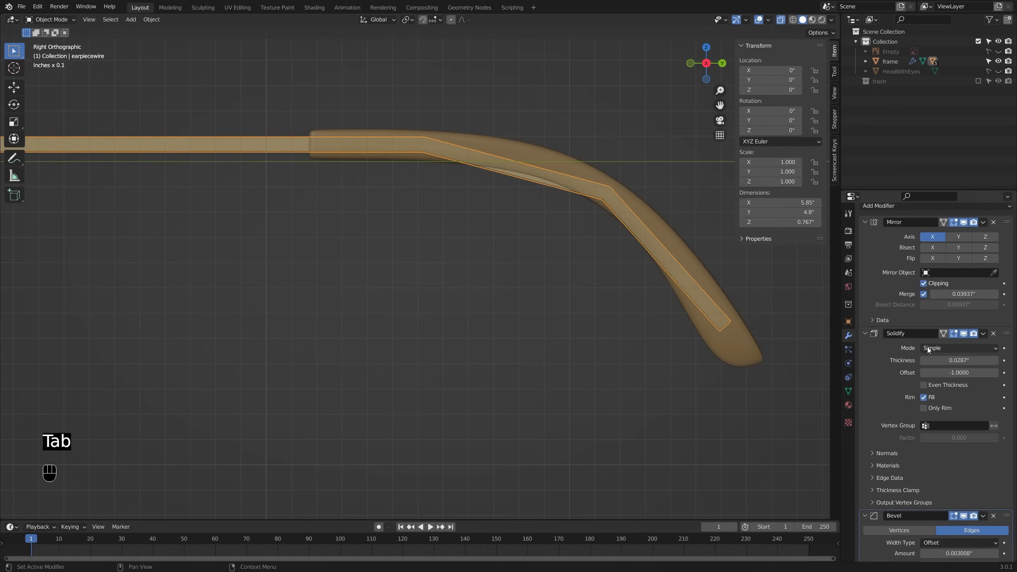
scroll(923, 333, "down", 7)
scroll(438, 271, "down", 9)
middle_click_drag(374, 275, 421, 273, "shift")
scroll(420, 276, "up", 2)
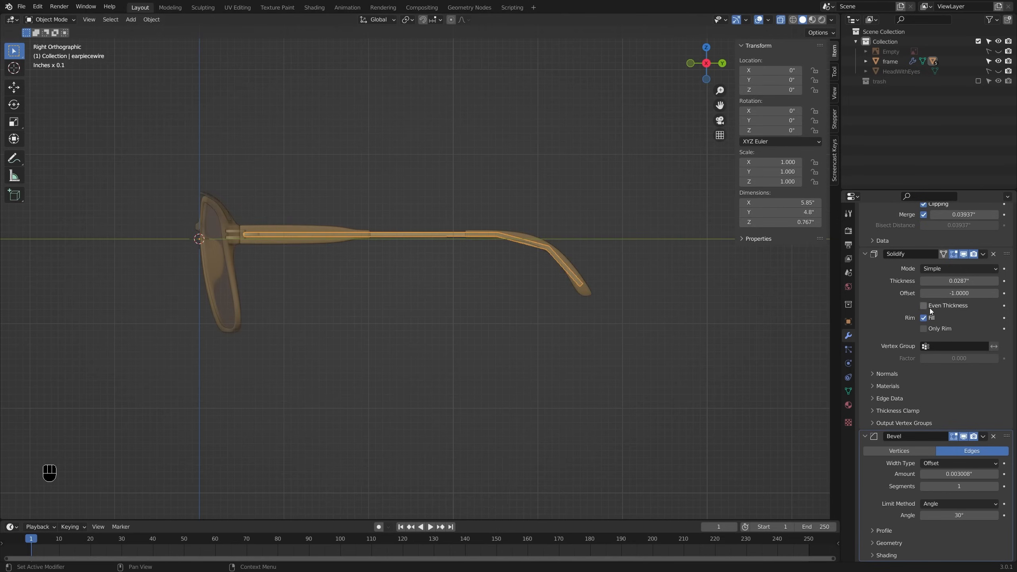
scroll(576, 267, "up", 3)
scroll(917, 304, "up", 6)
left_click(906, 230)
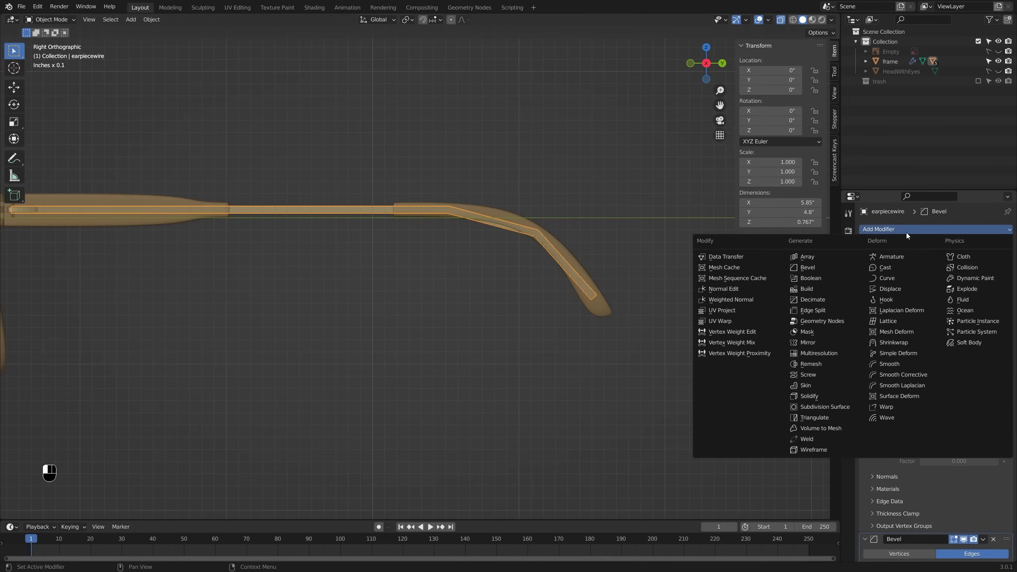
left_click(822, 408)
scroll(969, 348, "down", 8)
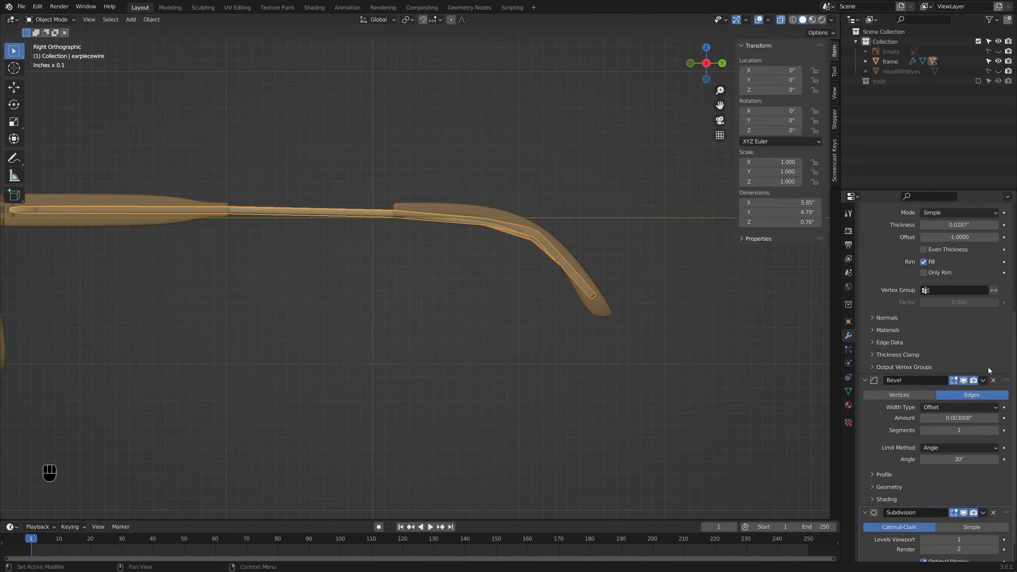
scroll(961, 341, "up", 6)
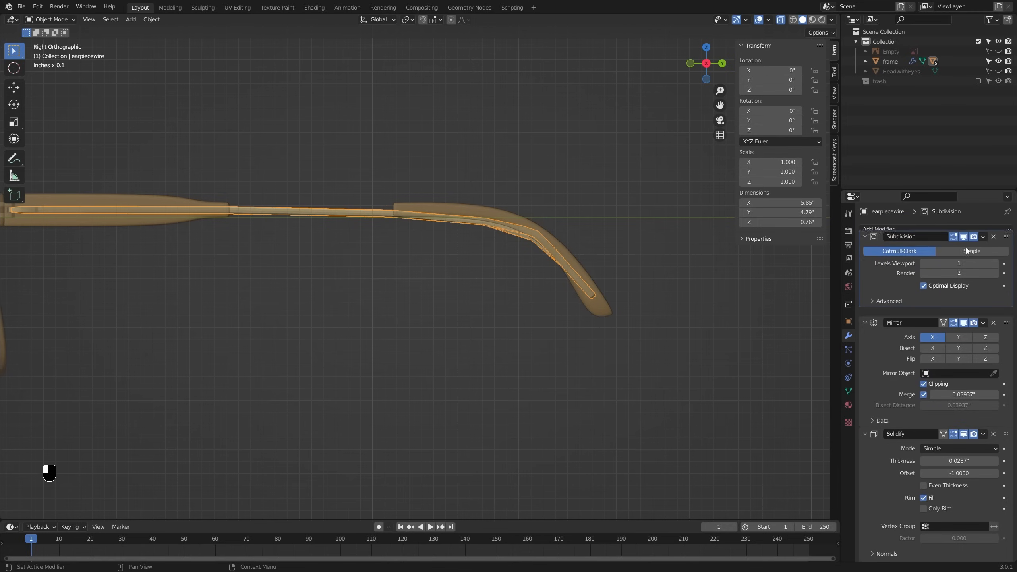
left_click(984, 359)
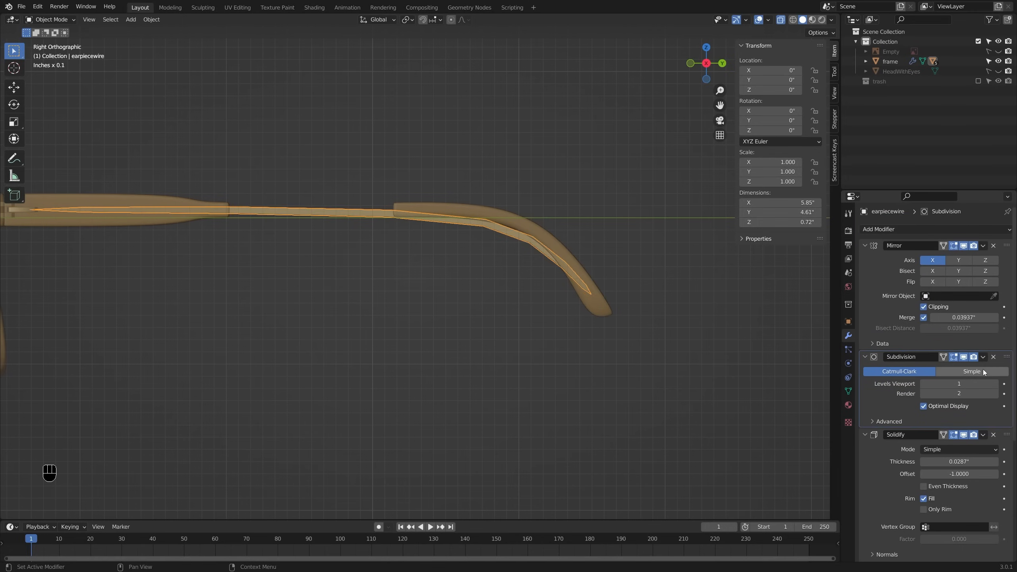
Step: Set the wire's Subdivision Boundary Smooth option to Keep Corners
left_click(895, 422)
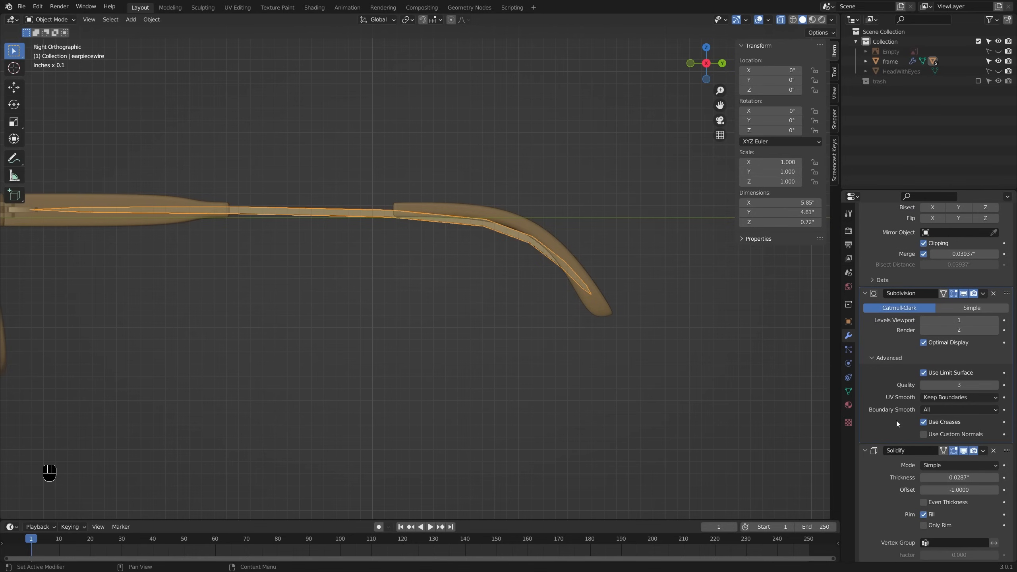
left_click(957, 409)
left_click(951, 423)
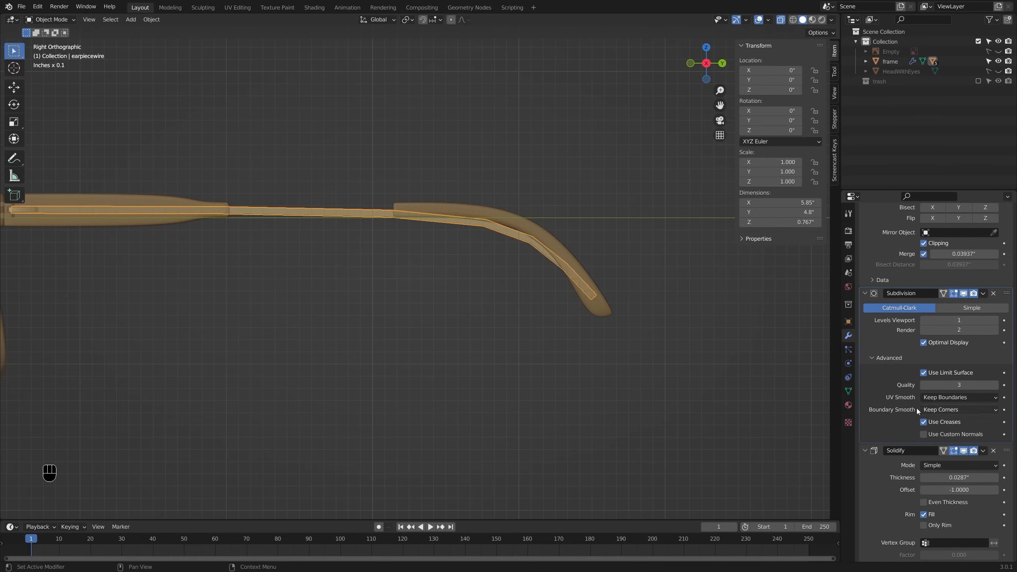
Step: Add an edge loop to the wire's straight section in Edit Mode and slide it just inside the front end of the ear tip
middle_click_drag(399, 232, 466, 234, "shift")
scroll(465, 234, "up", 1)
key("Tab")
key("alt+z")
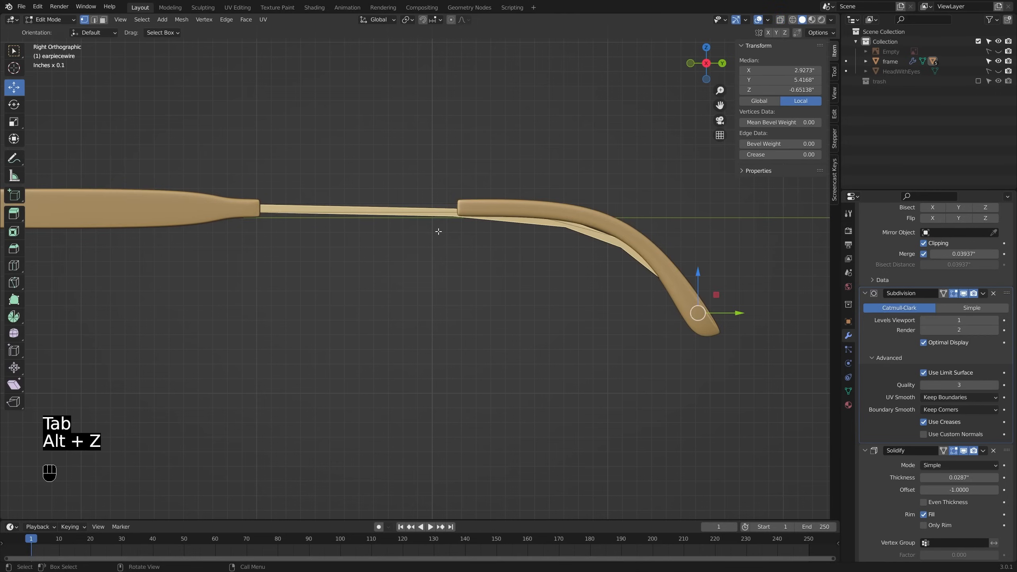
key("alt+z")
key("ctrl+r")
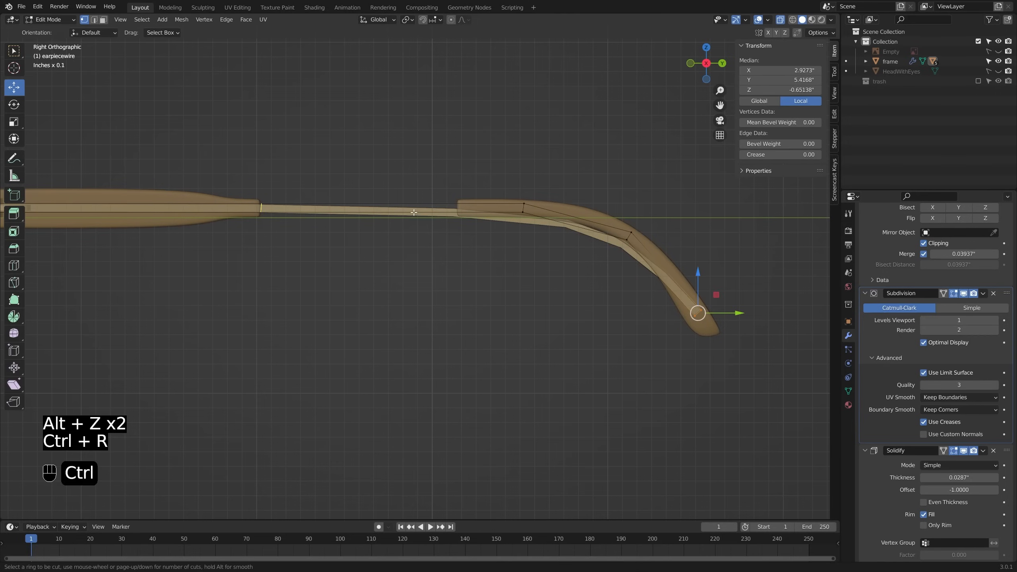
left_click(324, 211)
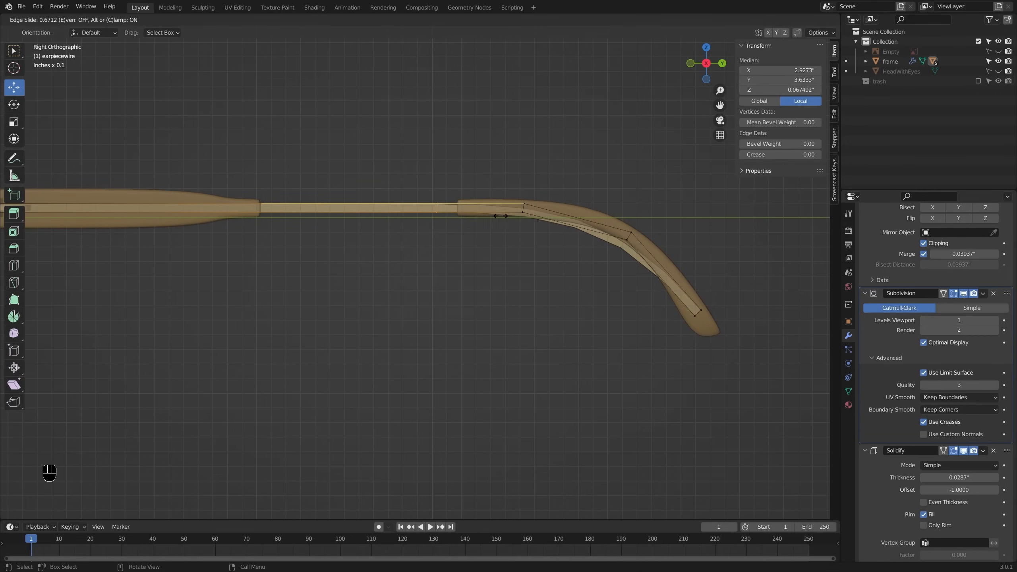
left_click(549, 213)
Step: Reposition the wire's two bends inside the ear tip, the first at about Y 4.51 and the second at about Y 5.03, Z -0.10 inches
key("alt+a")
key("c")
left_click(525, 207)
left_click_drag(572, 208, 610, 208)
key("alt+a")
key("c")
left_click(626, 237)
key("g")
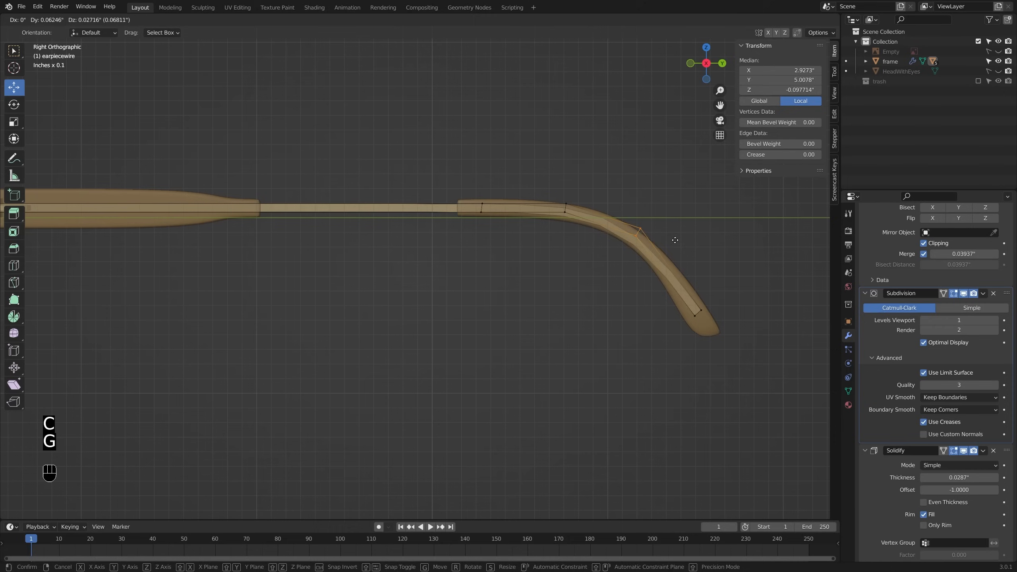
left_click(677, 241)
Step: Move the wire's back end up to about Y 5.32, Z -0.52 inches and narrow it to about 0.4 of its size
key("alt+a")
key("c")
left_click(693, 318)
key("g")
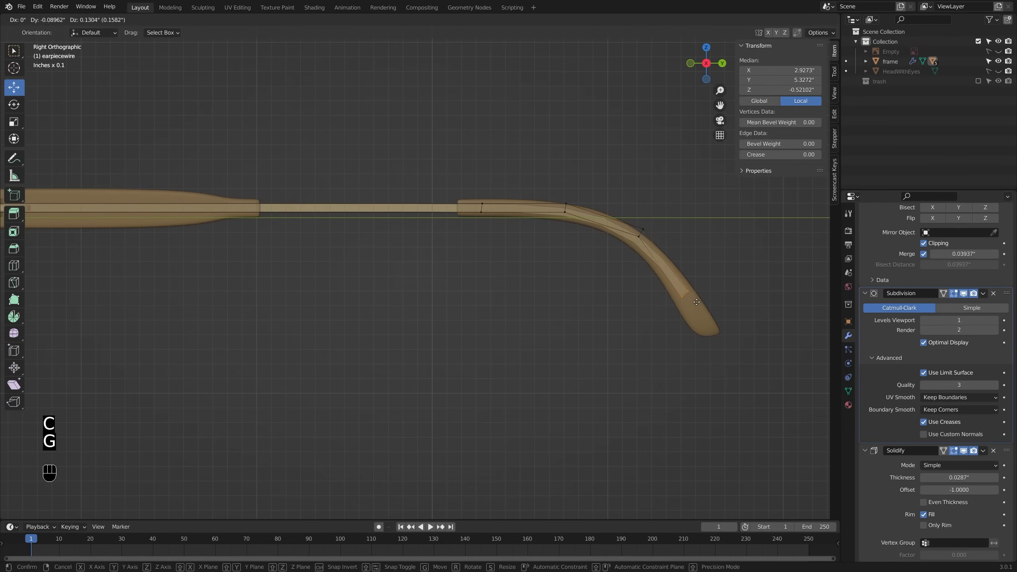
left_click(695, 301)
key("s")
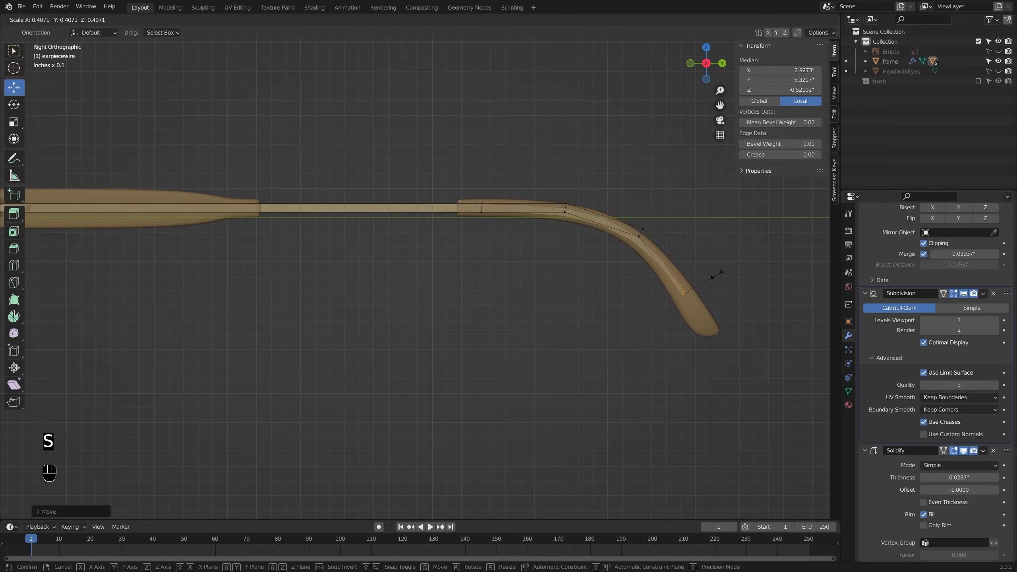
left_click(716, 275)
Step: Scale down the vertex pairs at the wire's two bends to narrow it within the ear tip, and leave Edit Mode
left_click(645, 228)
left_click(639, 237, "shift")
key("s")
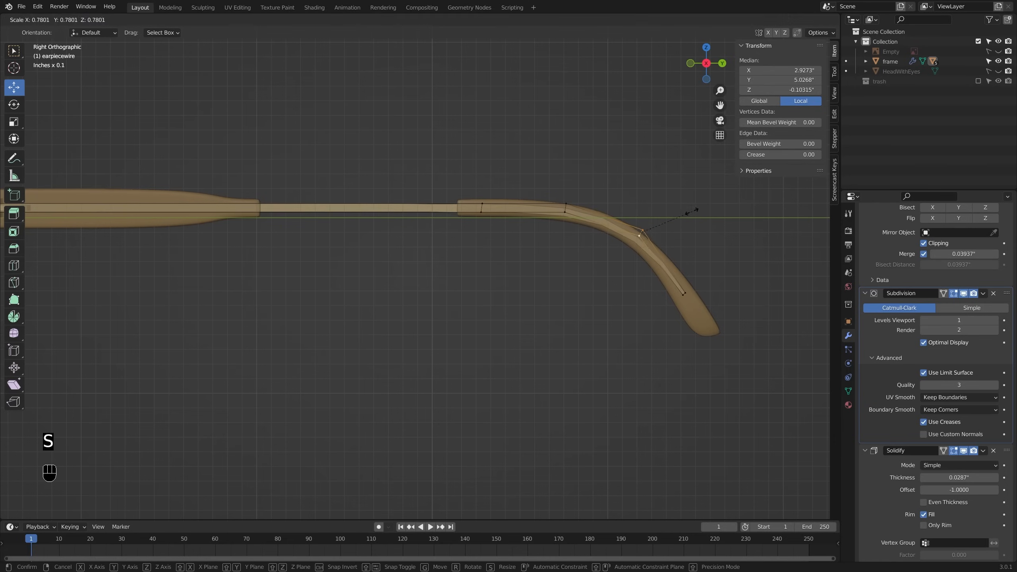
left_click(684, 216)
left_click(566, 204)
left_click(565, 211, "shift")
key("s")
left_click(611, 191)
middle_click_drag(557, 222, 642, 215, "shift")
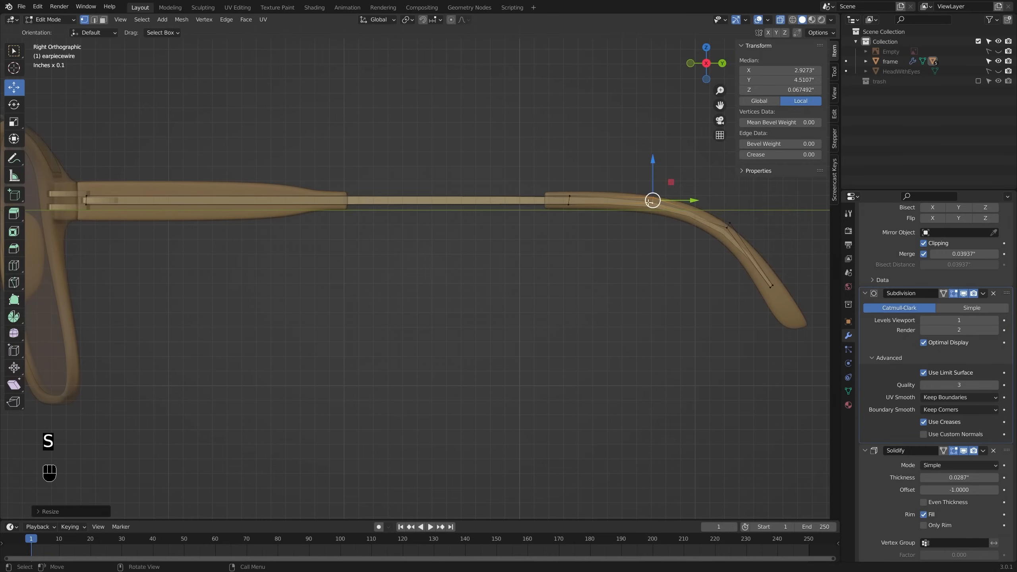
key("Tab")
Step: Set the wire's Subdivision viewport level to 2
middle_click_drag(711, 292, 677, 289, "shift")
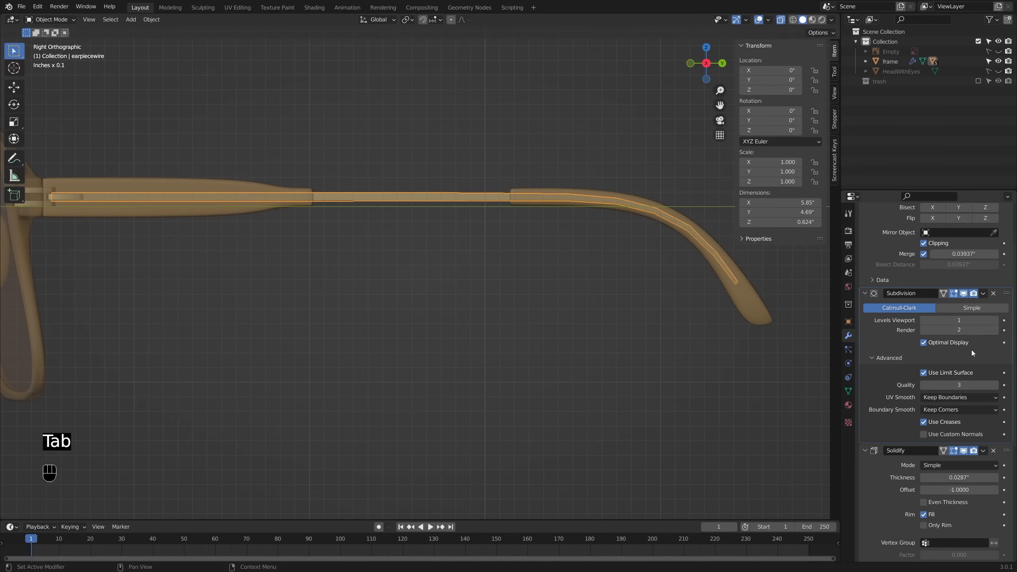
scroll(971, 350, "up", 1)
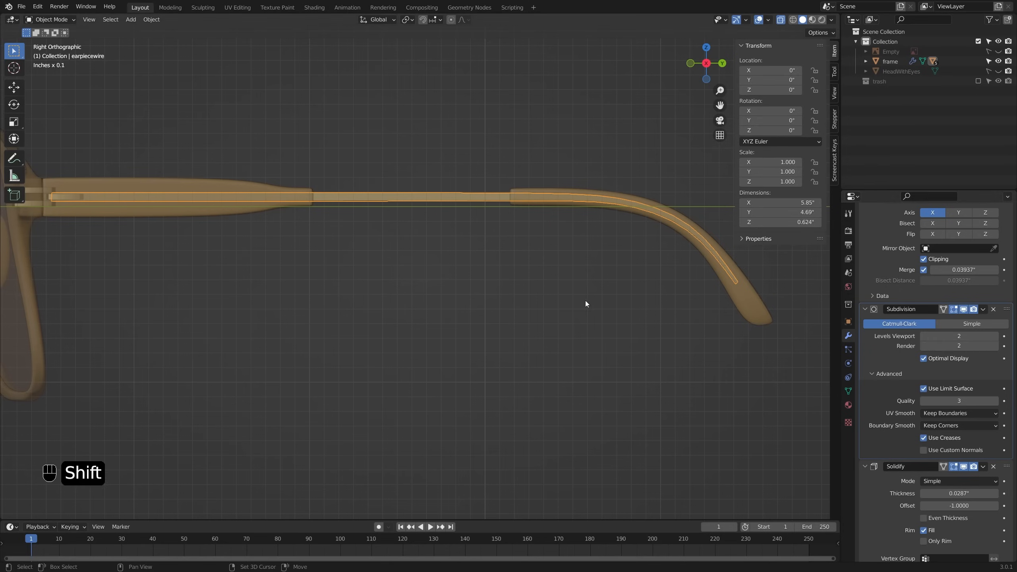
middle_click_drag(584, 303, 541, 287, "shift")
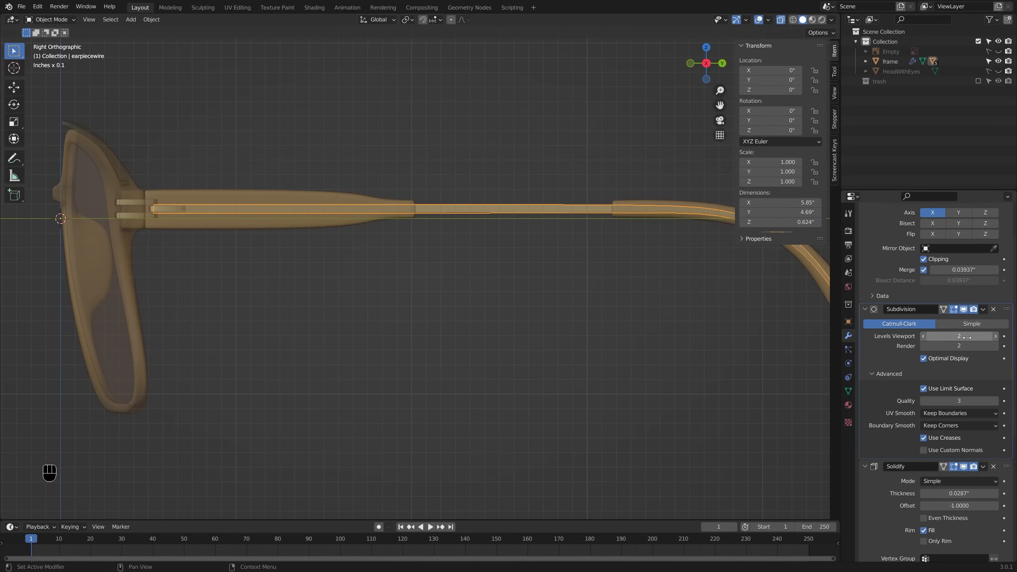
middle_click_drag(523, 274, 476, 294, "shift")
Step: In top view, move the frame.002 ear tip outward along X to about 2.91 inches to line it up with the wire
middle_click_drag(572, 238, 445, 368, "ctrl")
key("alt+z")
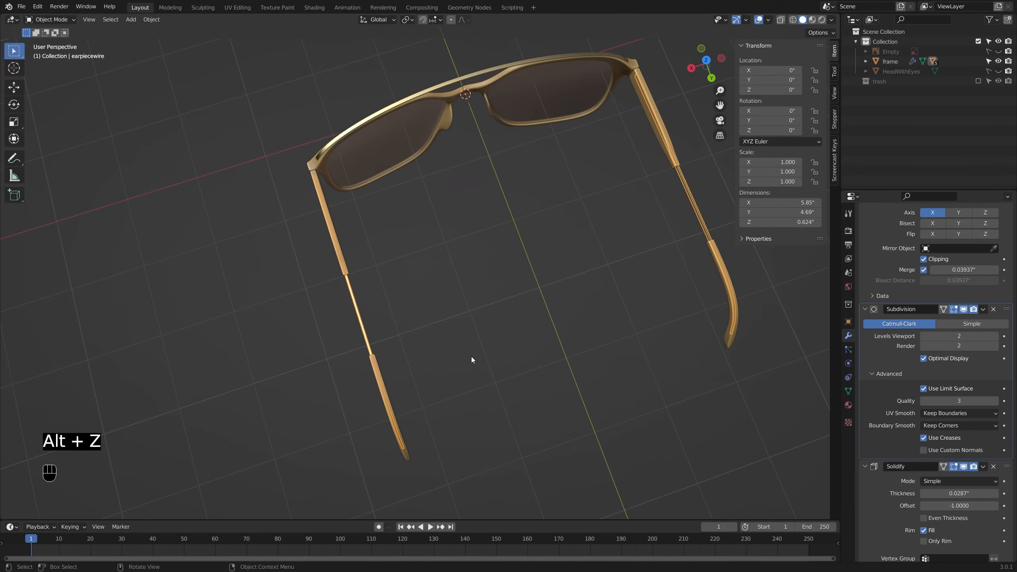
key("KP_7")
middle_click_drag(522, 334, 409, 391, "shift")
key("alt+z")
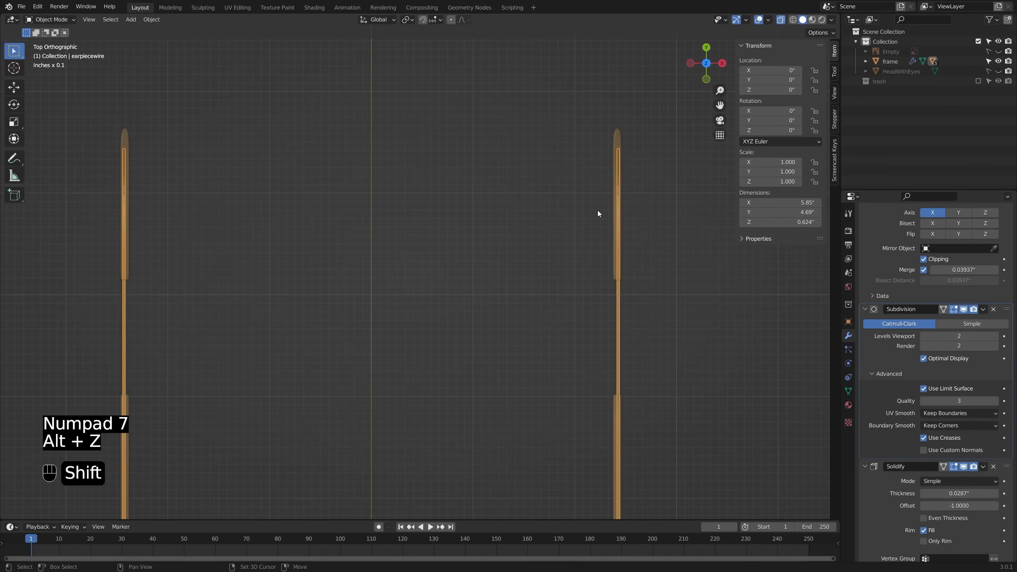
middle_click_drag(597, 210, 573, 252, "shift")
scroll(597, 261, "up", 2)
left_click(580, 270)
scroll(580, 271, "down", 2)
scroll(575, 264, "down", 1)
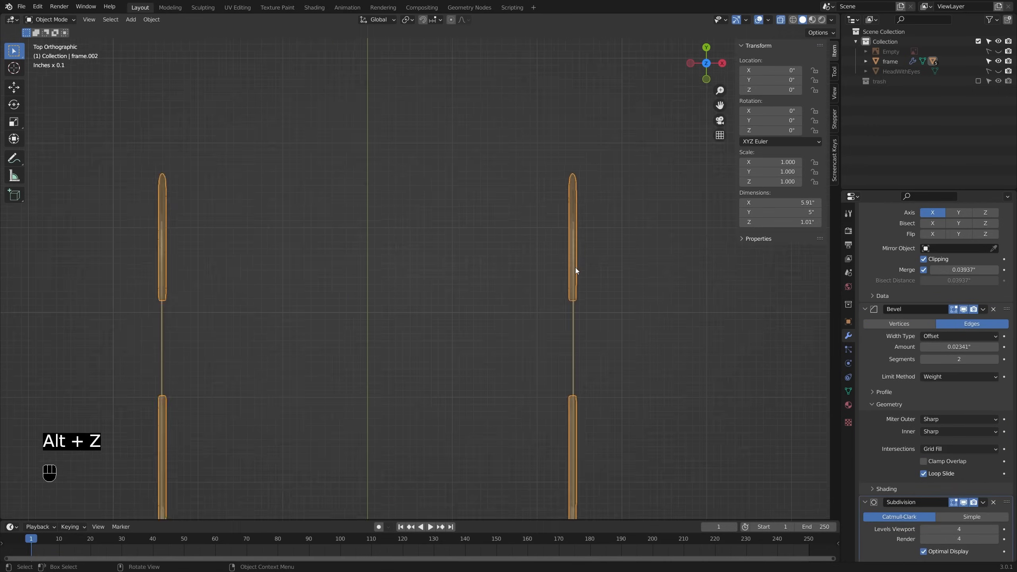
left_click_drag(584, 150, 593, 150, "shift")
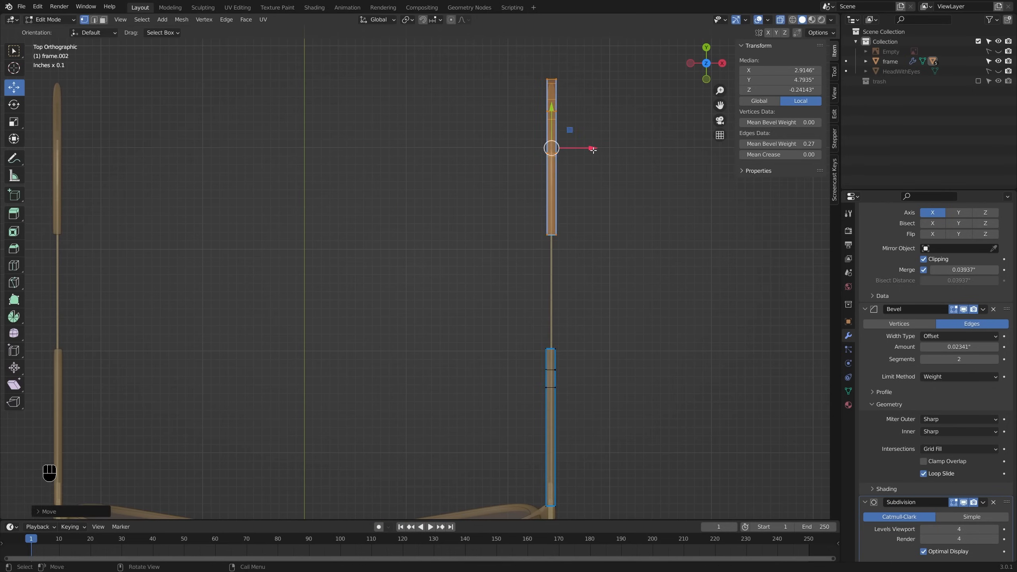
key("Tab")
Step: Show the HeadWithEyes object again and examine how the glasses sit on it from several angles
middle_click_drag(593, 161, 504, 156, "ctrl")
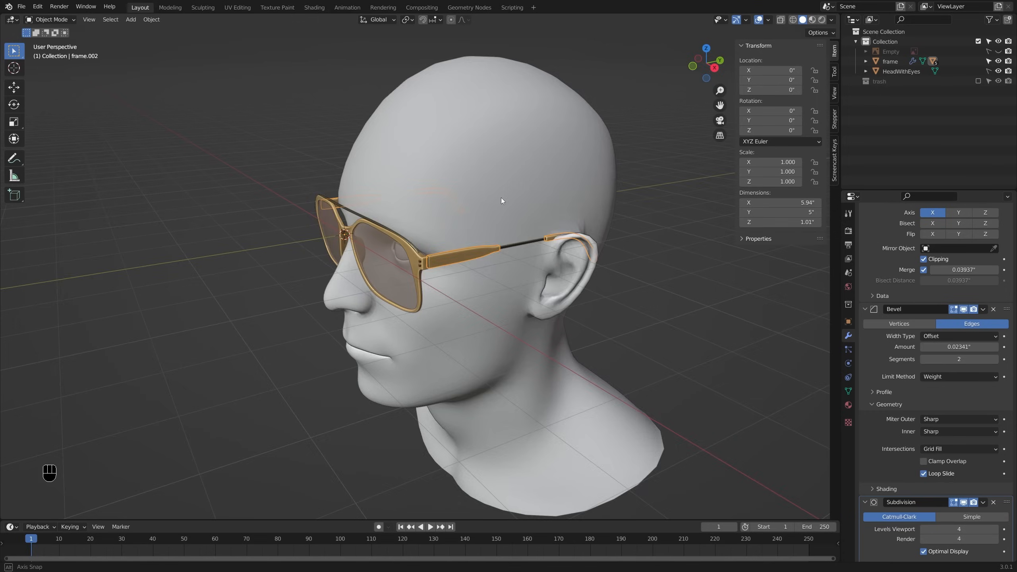
mouse_move(500, 197)
middle_mouse_down()
mouse_move(639, 176)
mouse_move(548, 169)
mouse_move(465, 189)
mouse_move(360, 162)
mouse_move(440, 181)
mouse_move(526, 180)
mouse_move(521, 200)
middle_mouse_up()
middle_click_drag(521, 200, 511, 170, "shift")
key("alt+a")
middle_click_drag(510, 170, 535, 156)
middle_click_drag(534, 156, 408, 285)
middle_click_drag(492, 230, 470, 173, "shift")
middle_click_drag(470, 173, 505, 168, "ctrl")
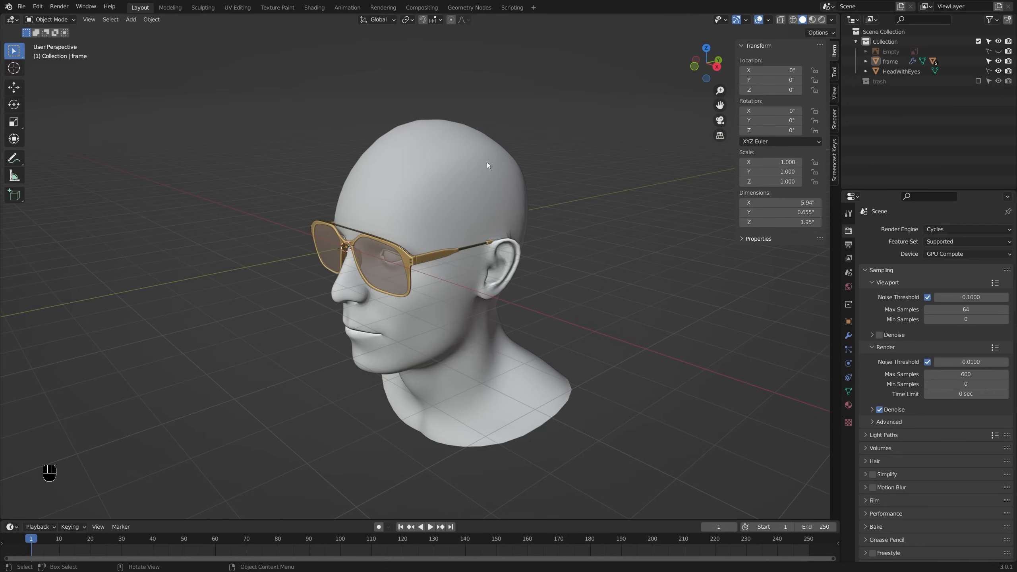
middle_click_drag(446, 201, 284, 217)
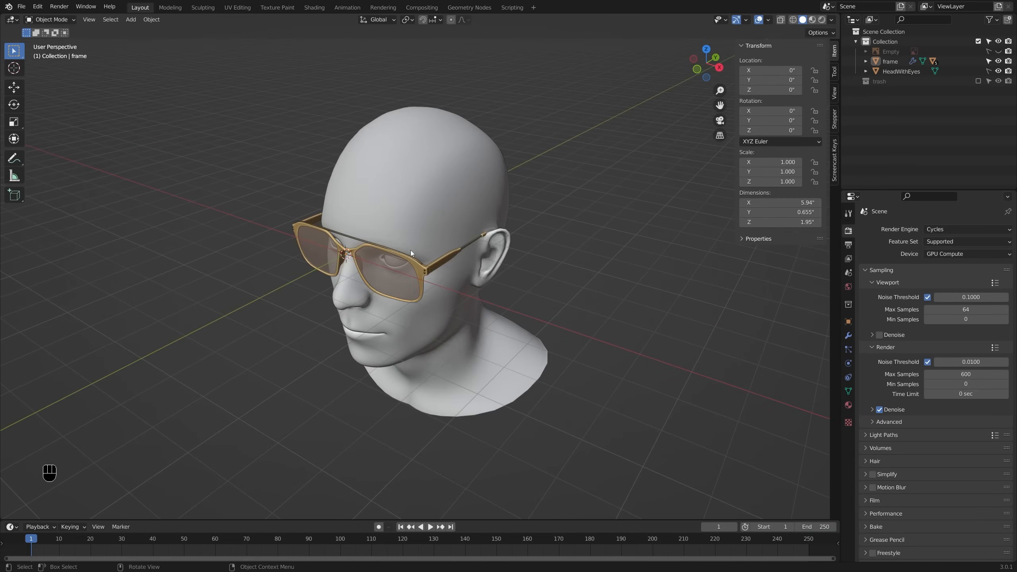
middle_click_drag(410, 249, 360, 270, "ctrl")
Step: Select the hinge piece and the earpiece wire and inspect how the wire runs inside the temple arm in see-through display
left_click(366, 280)
scroll(340, 265, "up", 4)
middle_click_drag(283, 278, 375, 314, "shift")
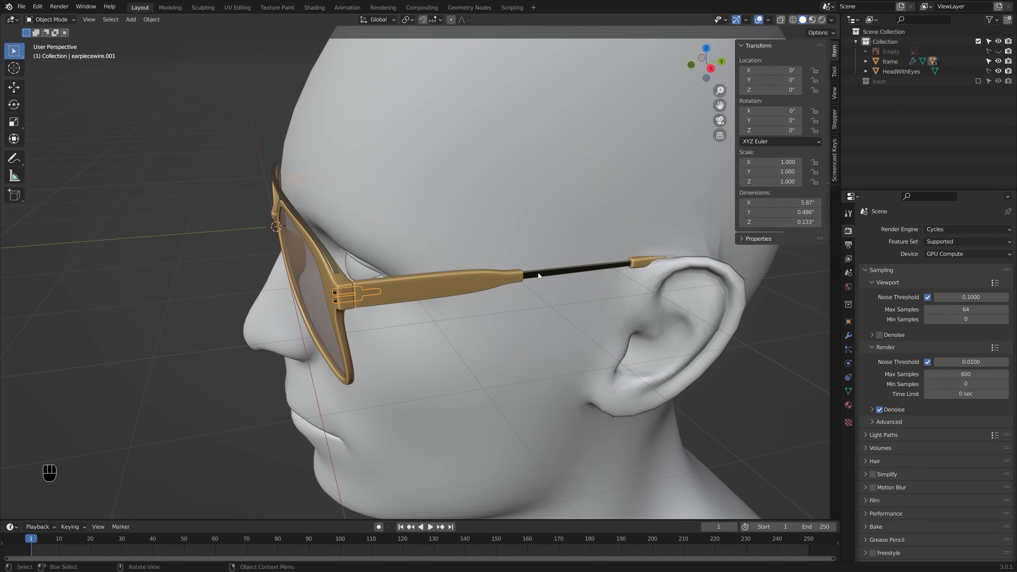
key("alt+z")
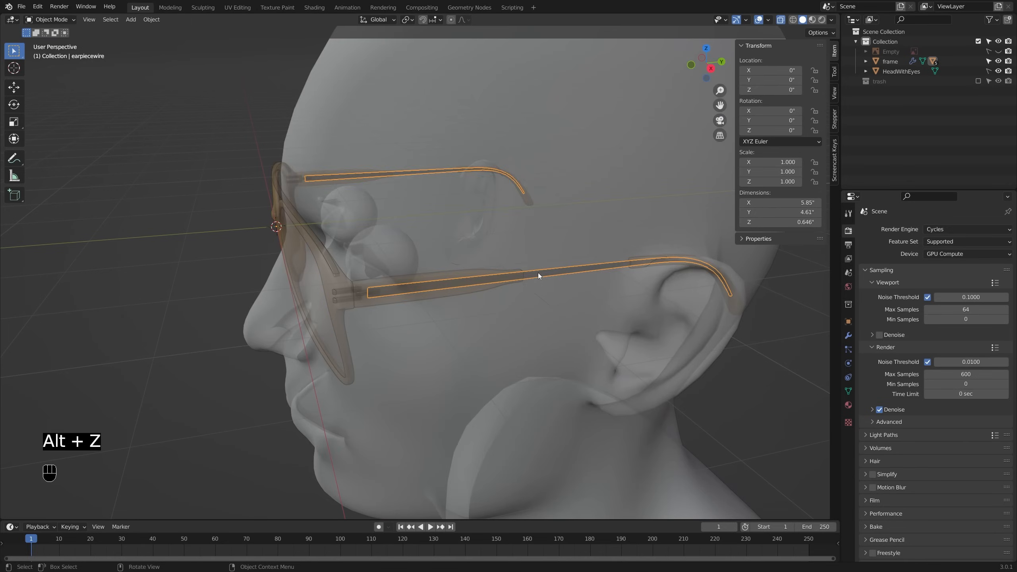
key("alt+z")
middle_click_drag(487, 277, 461, 282, "shift")
middle_click_drag(461, 283, 527, 271, "ctrl")
Step: Show the scene in rendered display and use a Sky Texture as the world background colour
left_click(823, 21)
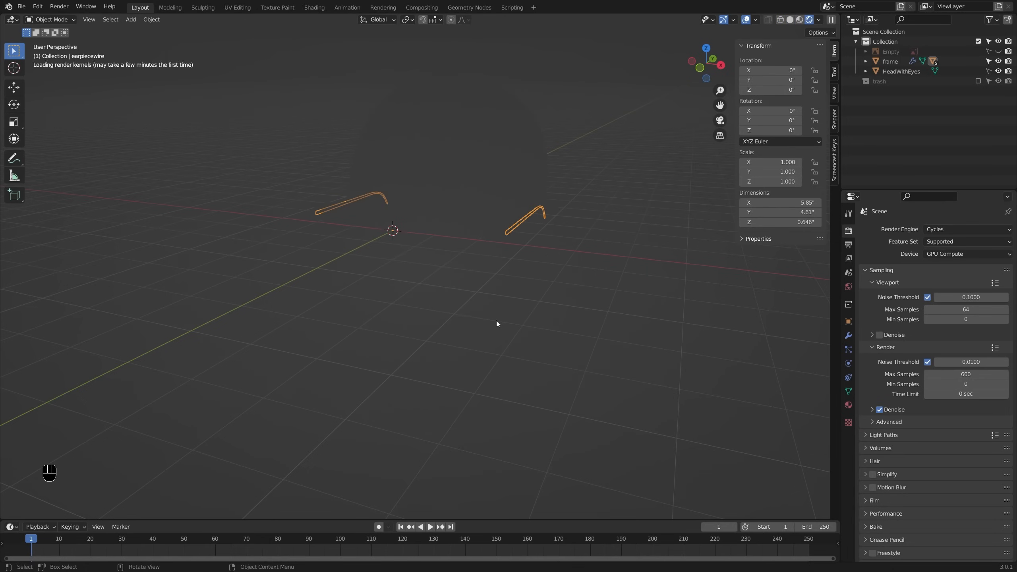
mouse_move(458, 315)
middle_mouse_down()
mouse_move(523, 303)
mouse_move(466, 297)
mouse_move(628, 305)
middle_mouse_up()
left_click(848, 287)
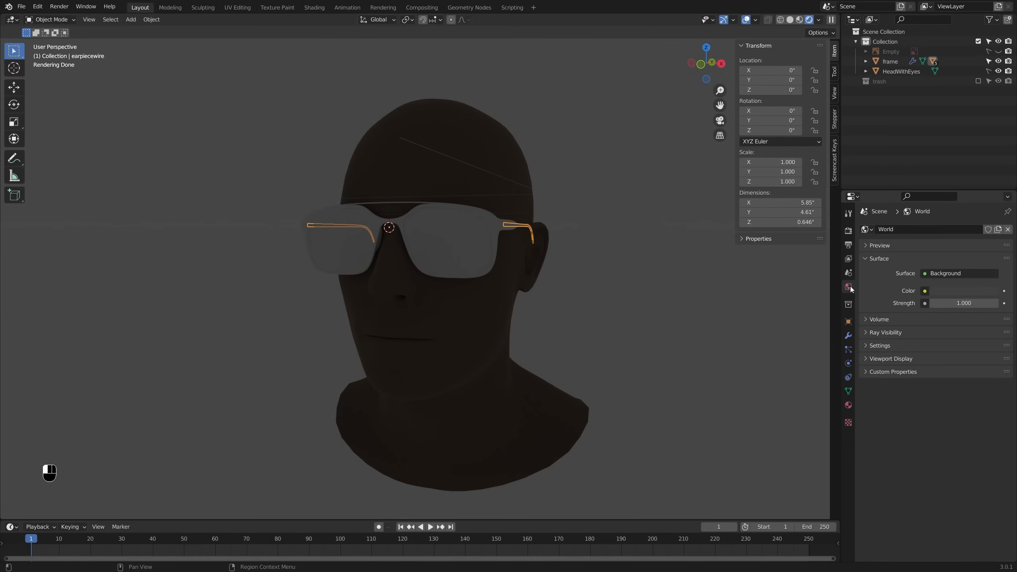
left_click(923, 290)
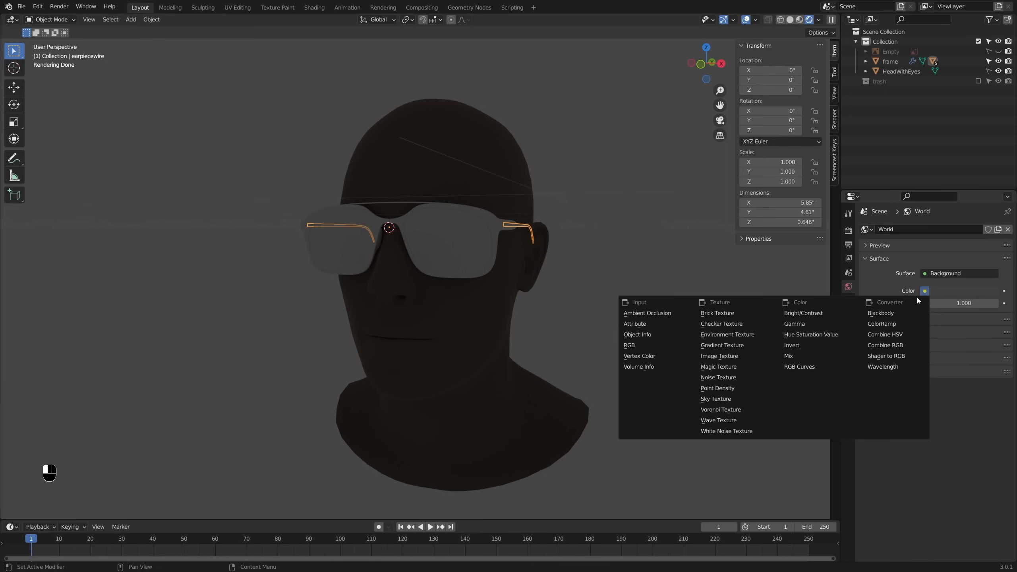
left_click(733, 399)
middle_click_drag(620, 279, 556, 336, "ctrl")
middle_click_drag(580, 298, 542, 311, "shift")
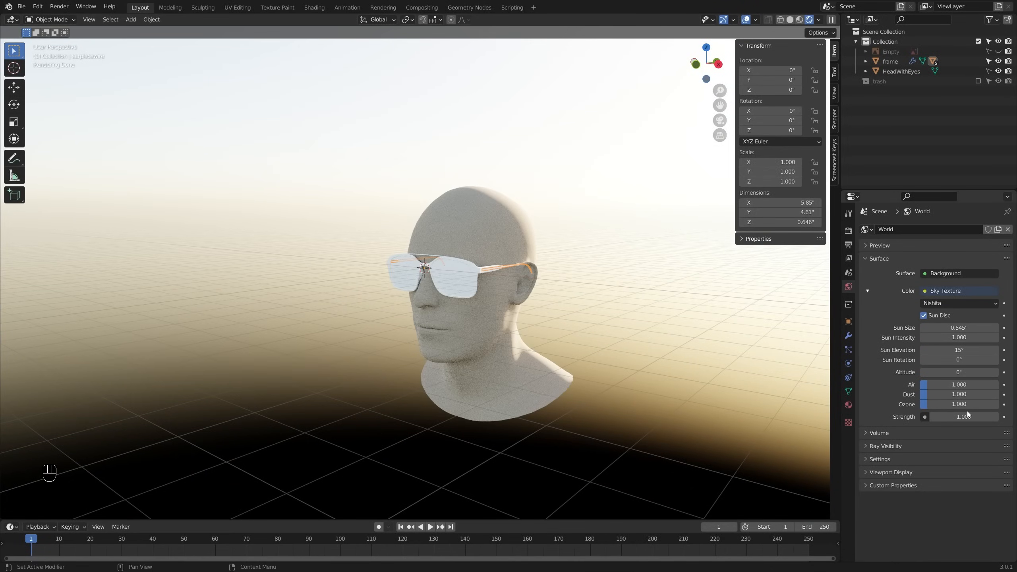
Step: Set the world background strength to 0.4 and the sky's sun size to 10°
left_click_drag(964, 416, 940, 417, "ctrl+shift")
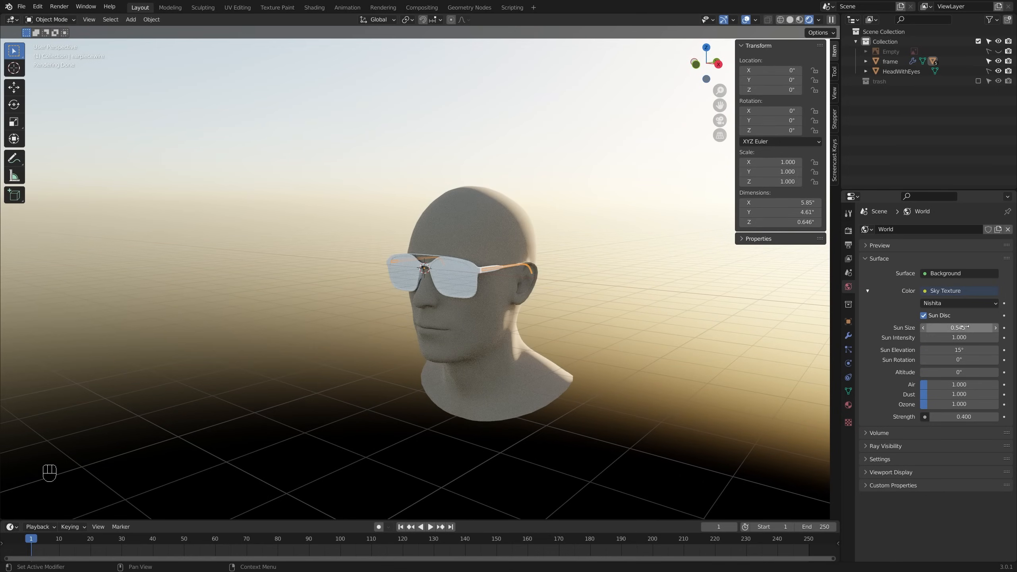
left_click_drag(963, 328, 989, 327, "ctrl+shift")
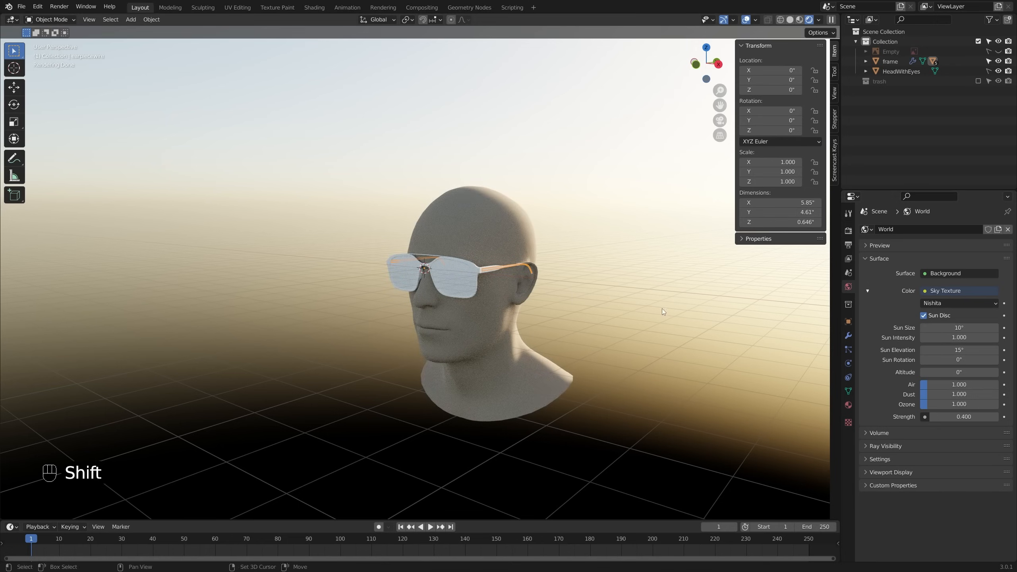
middle_click_drag(663, 312, 548, 349)
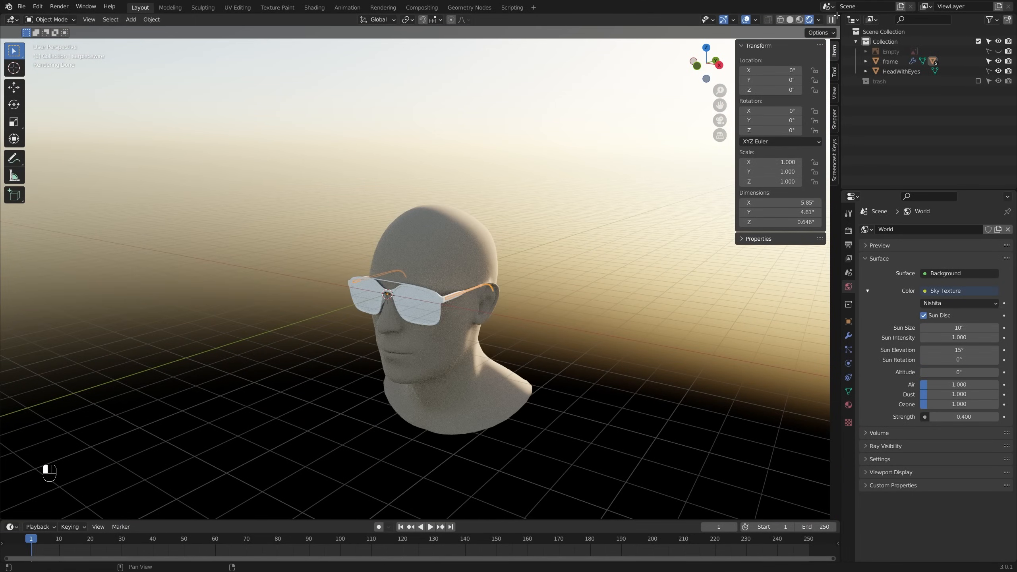
Step: Split the 3D viewport horizontally and turn the upper area into a Shader Editor
left_click_drag(837, 15, 823, 184)
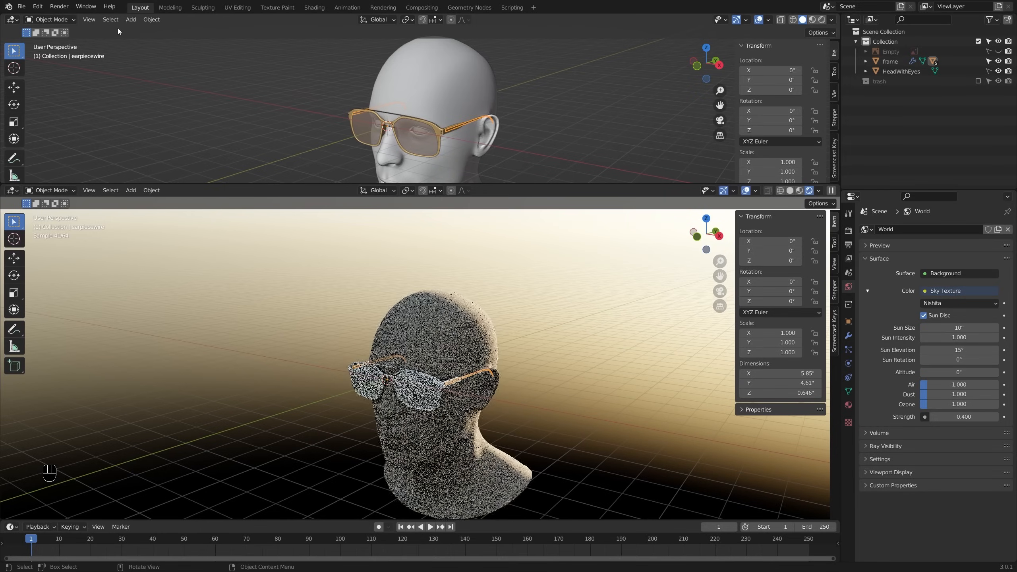
left_click(11, 20)
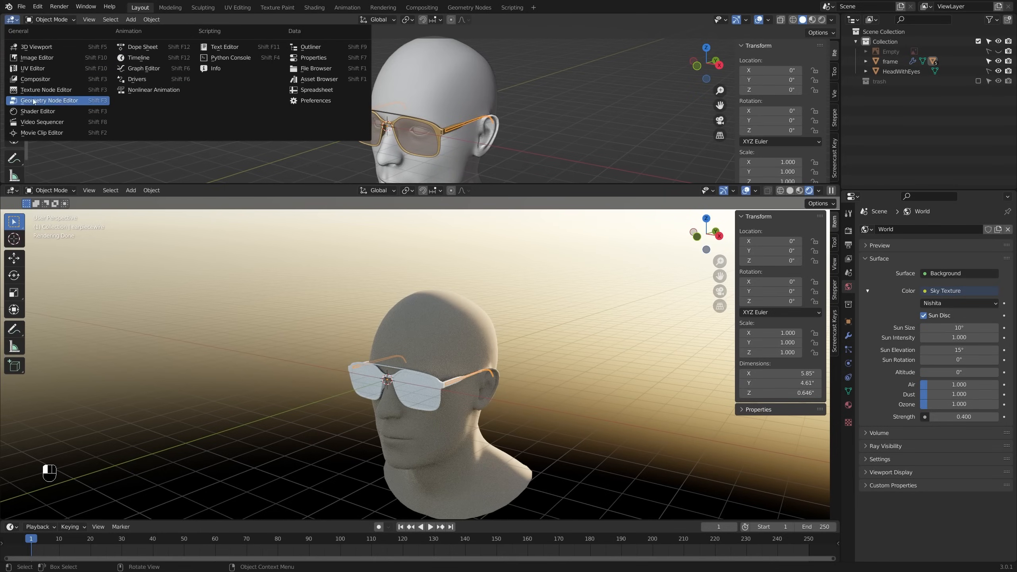
left_click(36, 112)
middle_click_drag(395, 137, 421, 82, "shift")
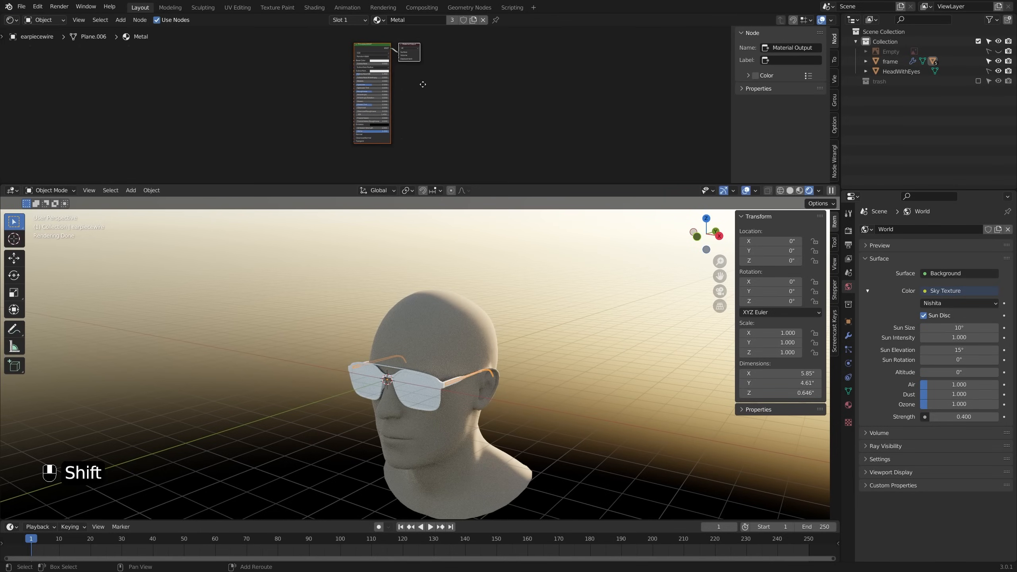
Step: Split the lower viewport into solid and rendered views side by side, and hide the rendered view's sidebar, toolbar and overlays
mouse_move(3, 185)
left_mouse_down()
mouse_move(97, 224)
mouse_move(424, 240)
left_mouse_up()
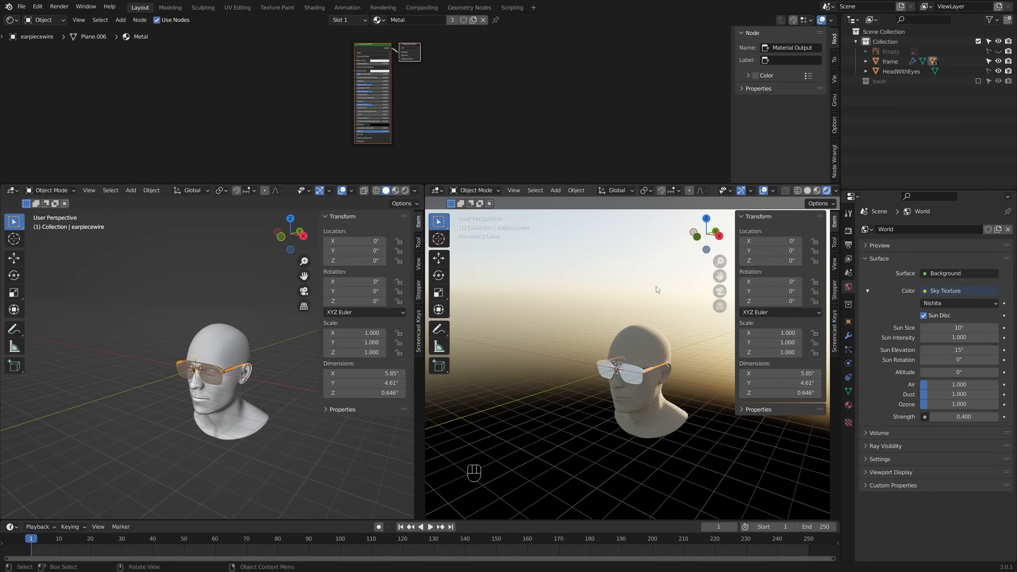
key("n")
key("t")
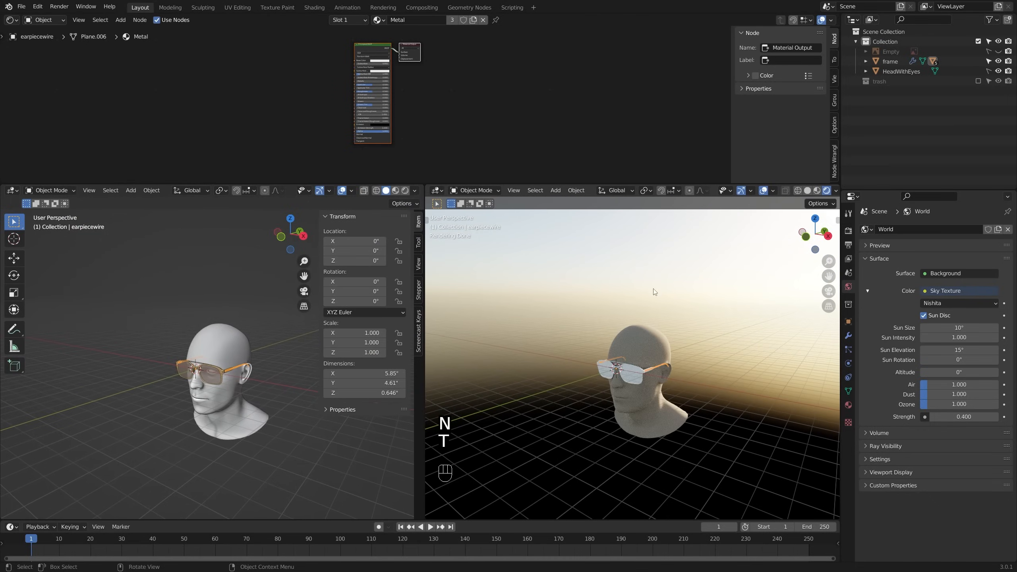
left_click(763, 191)
middle_click_drag(691, 368, 685, 316, "shift")
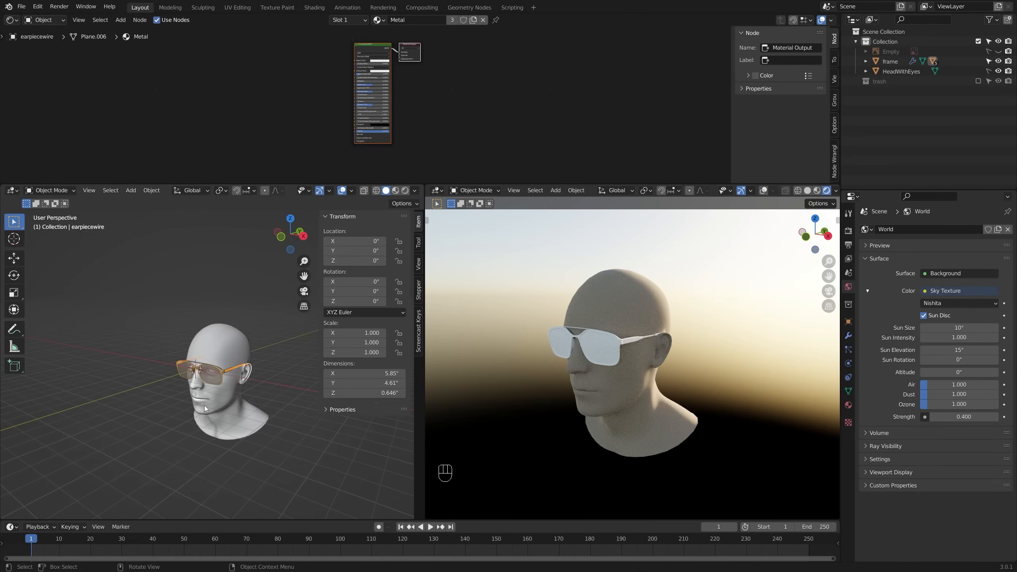
Step: Add an area light and raise it along Z to about 11.45 inches, above the head
middle_click_drag(205, 409, 243, 428)
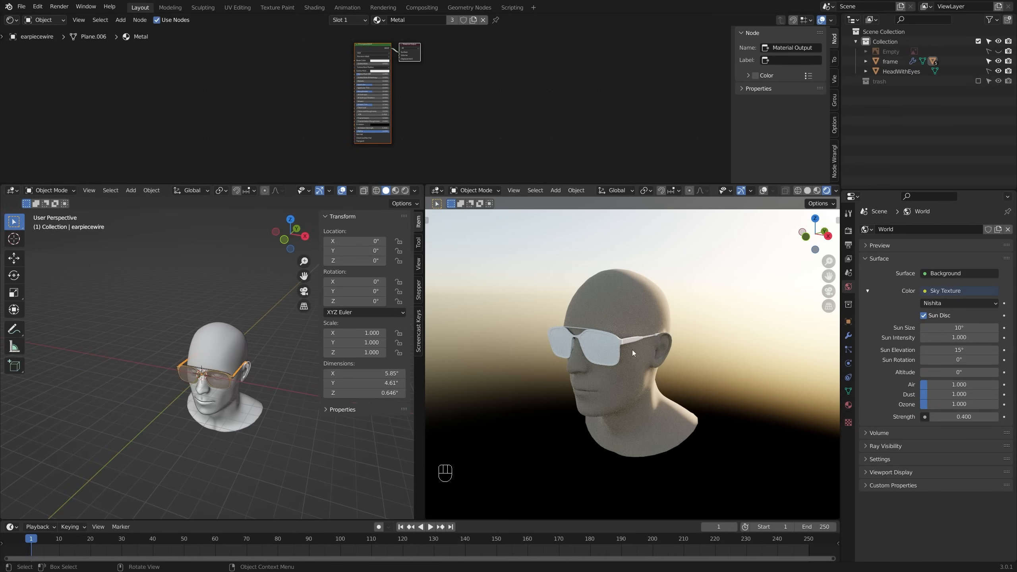
middle_click_drag(237, 404, 240, 364)
left_click(849, 231)
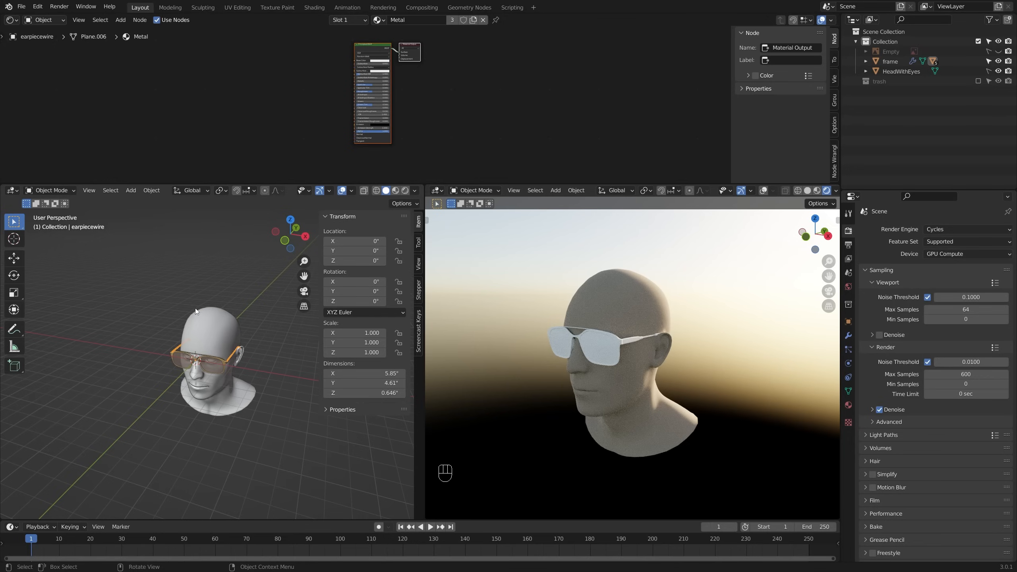
left_click(172, 289)
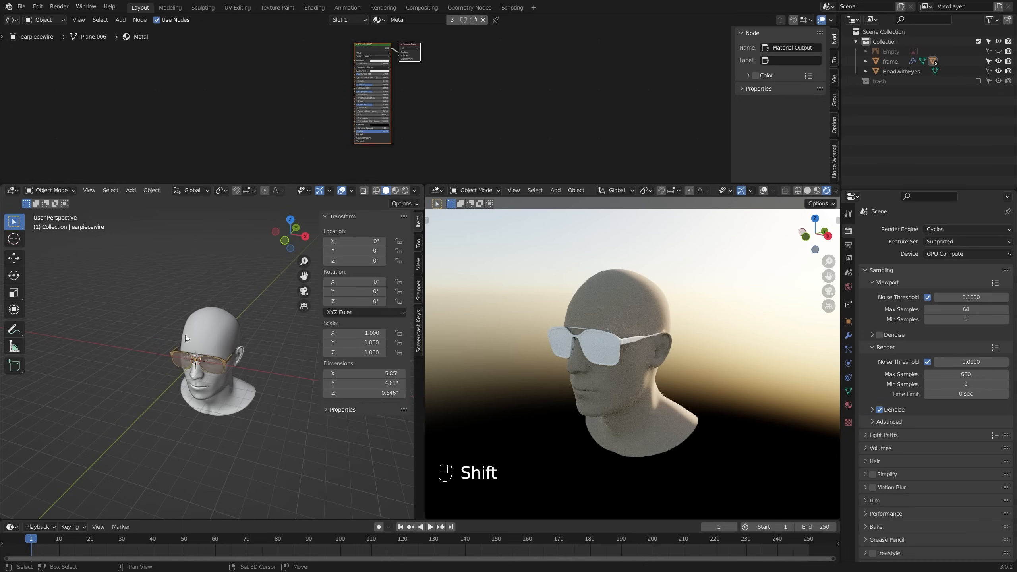
key("shift+a")
mouse_move(159, 237)
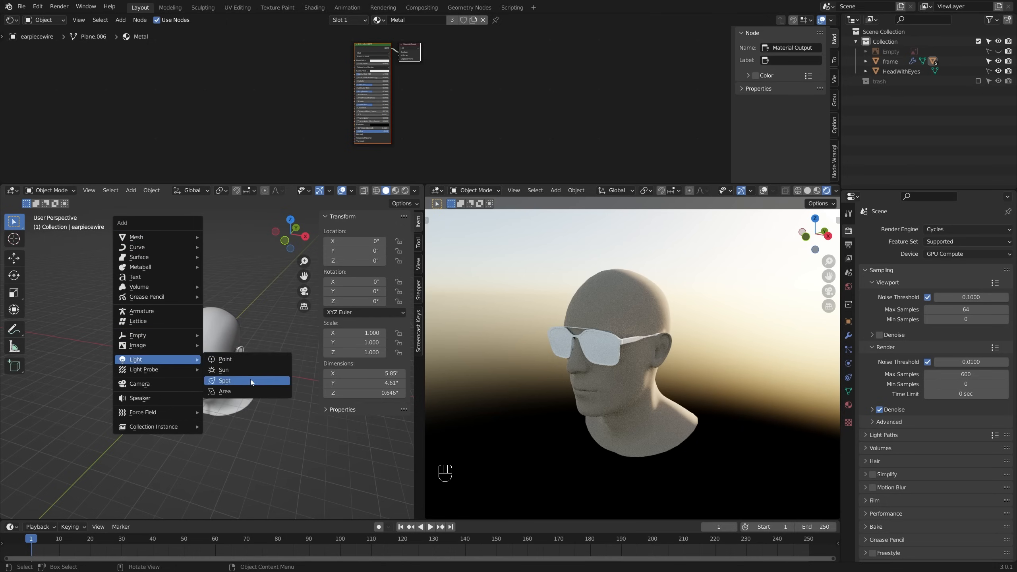
left_click(248, 391)
key("g")
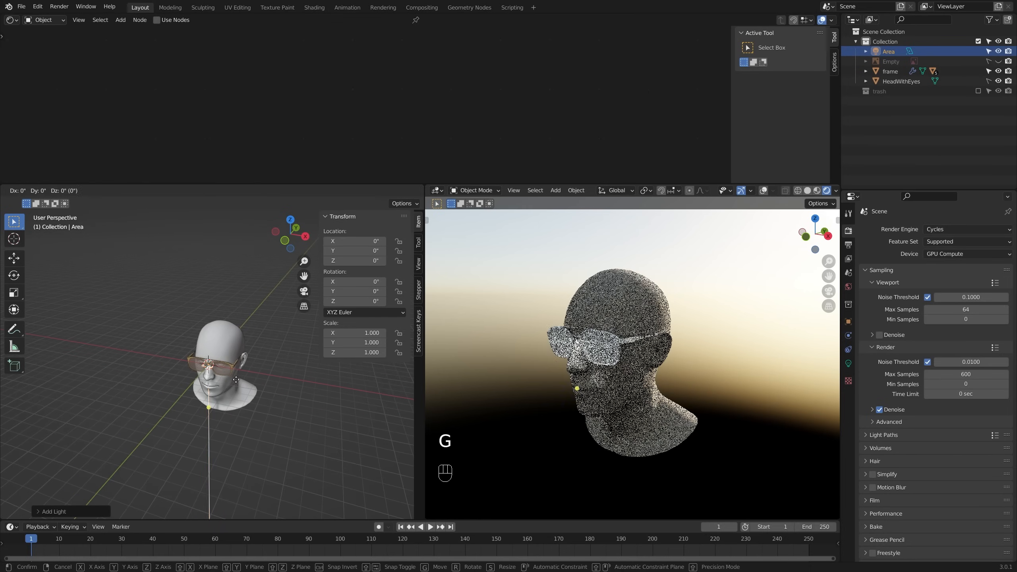
key("z")
left_click(228, 274)
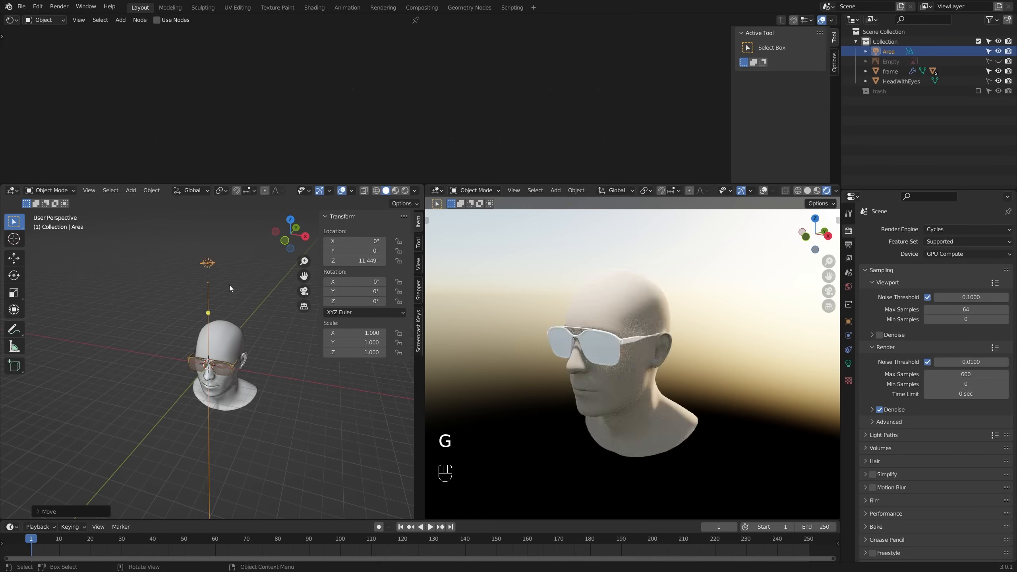
Step: Enlarge the overhead area light and move it back along Y to about 3.29 inches
middle_click_drag(228, 274, 214, 273)
left_click_drag(218, 267, 278, 306)
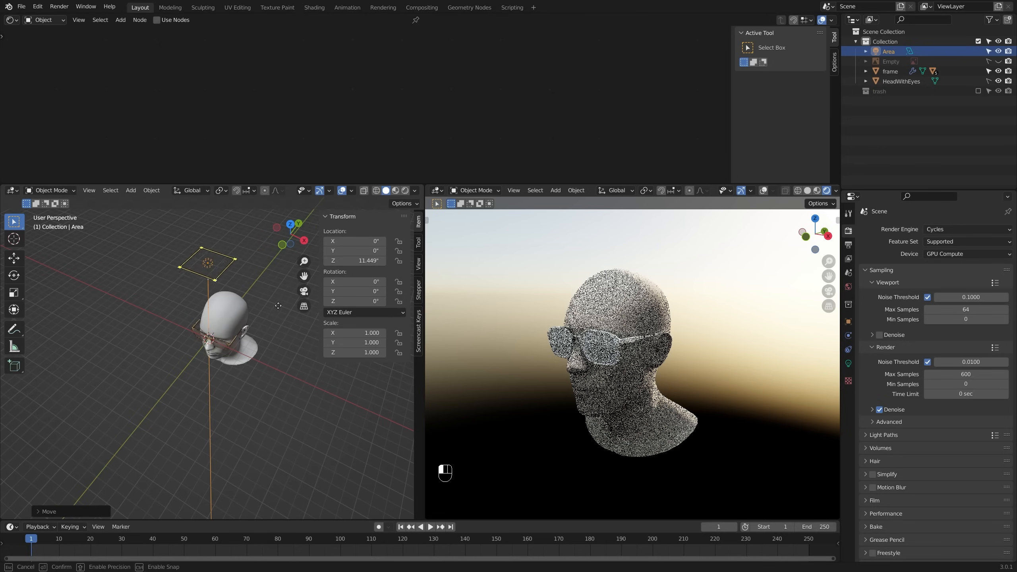
key("g")
left_click(268, 337)
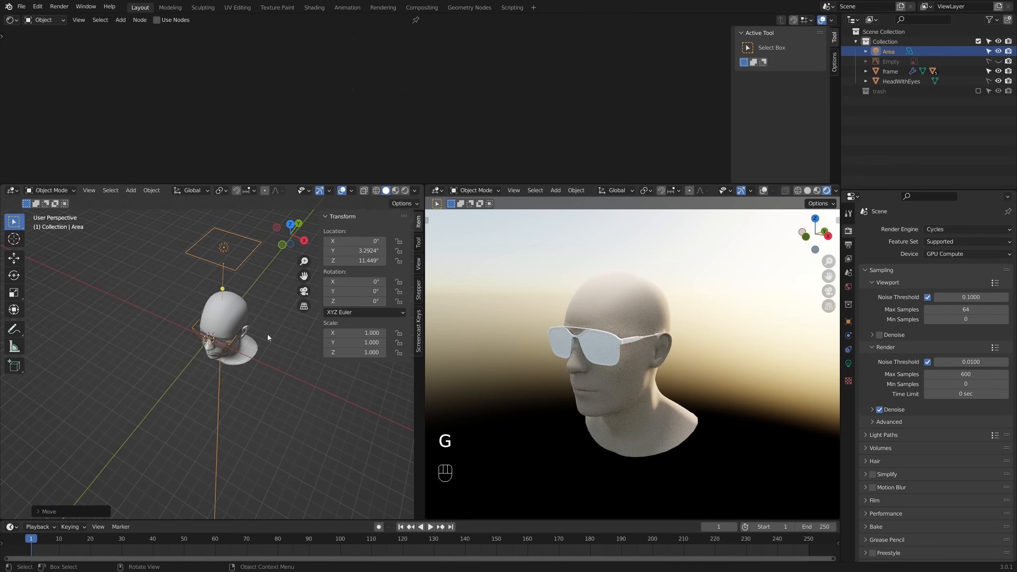
Step: In front view, duplicate the overhead light to the head's side at about X -8.9 inches and rotate the copy to -90° about Y
key("KP_1")
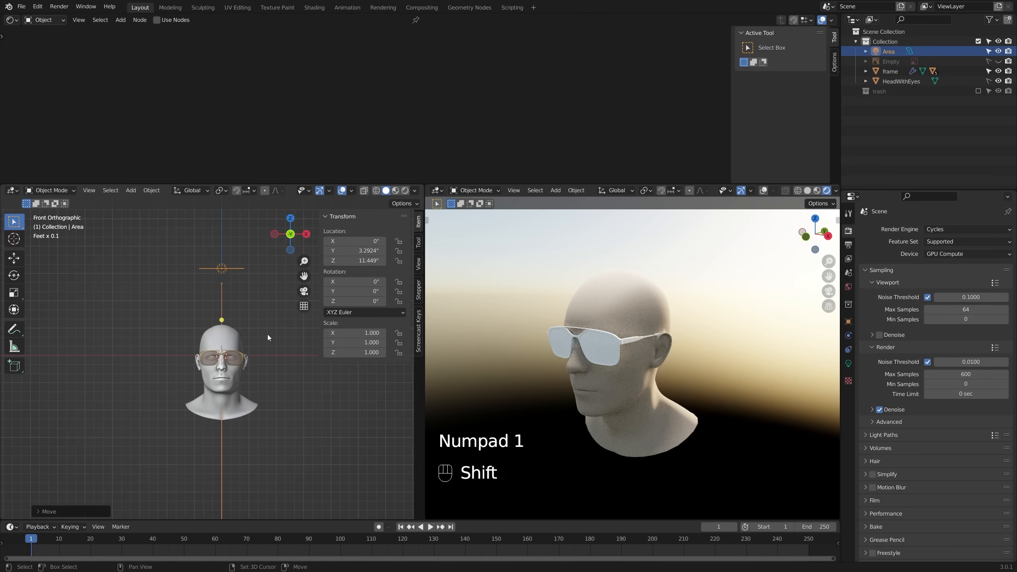
key("shift+d")
key("r")
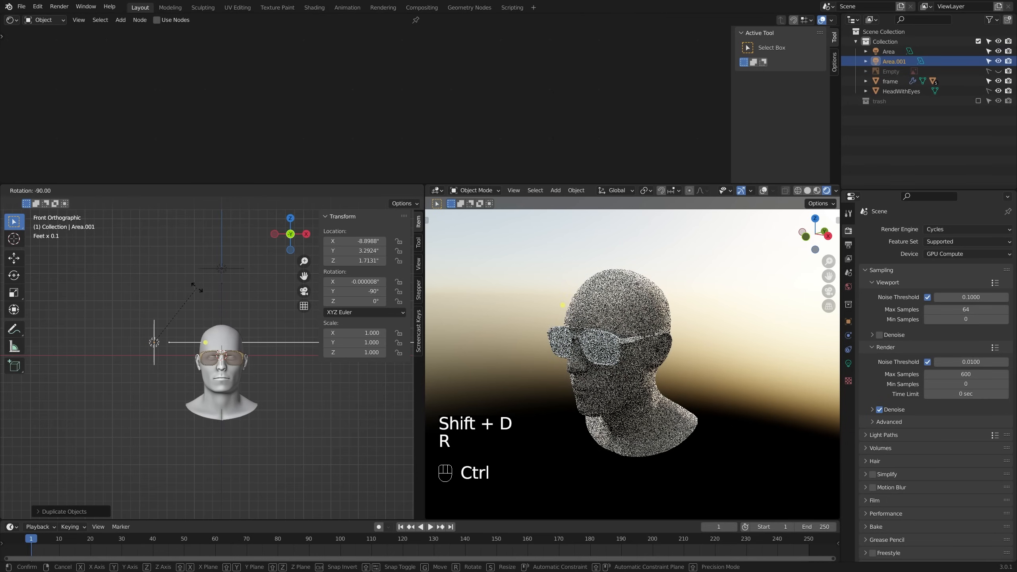
left_click(197, 288)
Step: In top view, turn the side light to about -23.3° X rotation and move it to about X -14.76, Y 10.46 inches
key("KP_7")
key("r")
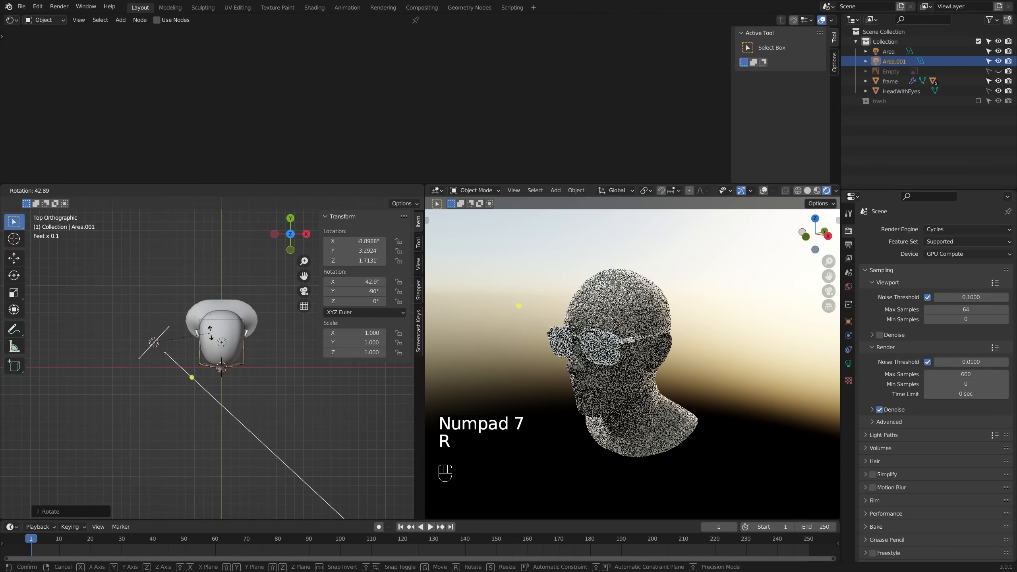
left_click(231, 348)
key("g")
left_click(162, 300)
middle_click_drag(218, 307, 241, 343, "shift")
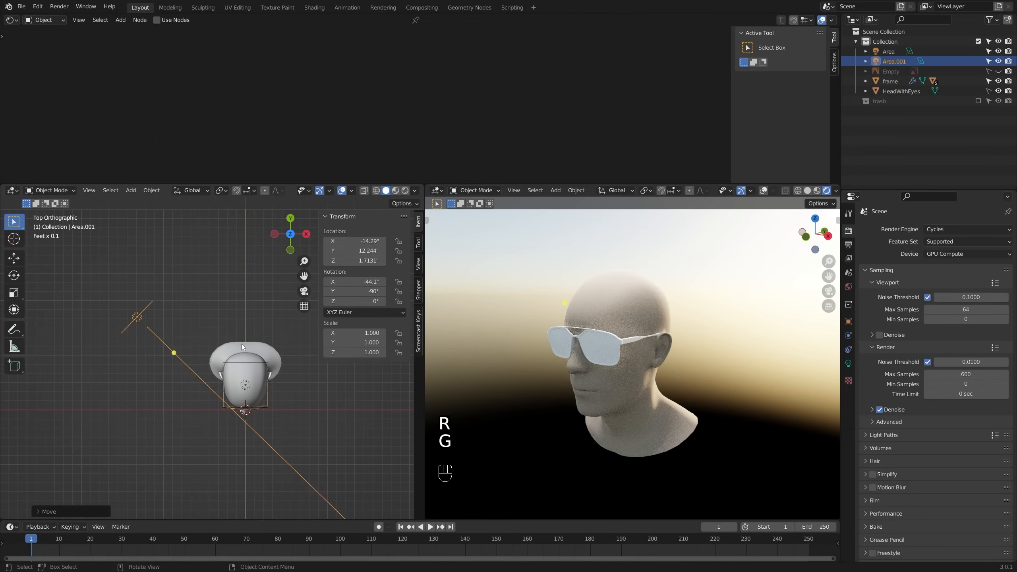
key("r")
left_click(241, 303)
key("g")
left_click(226, 326)
Step: Enlarge the side area light considerably by its corner
middle_click_drag(179, 339, 164, 286)
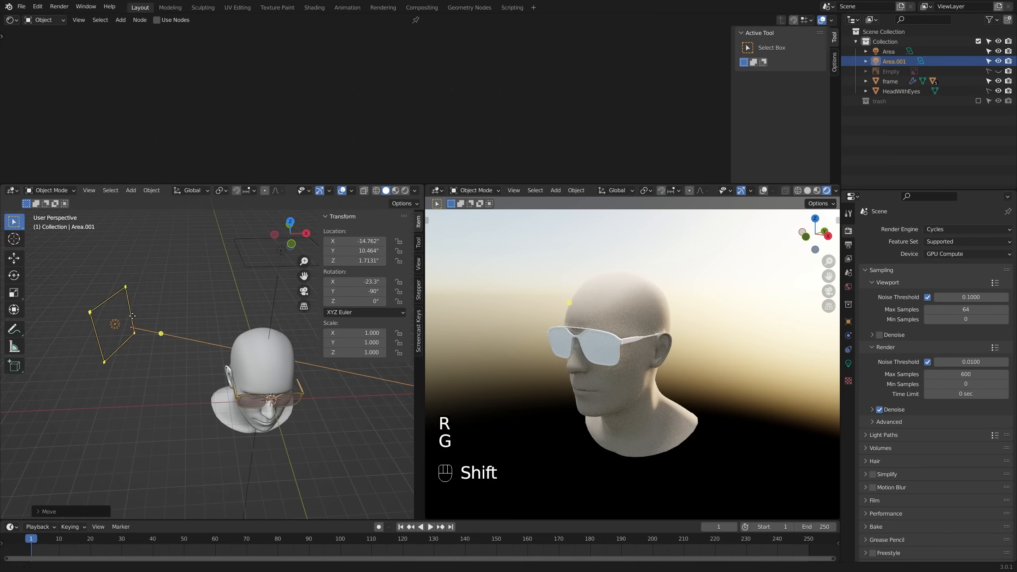
middle_click_drag(132, 316, 149, 331, "shift")
key("g")
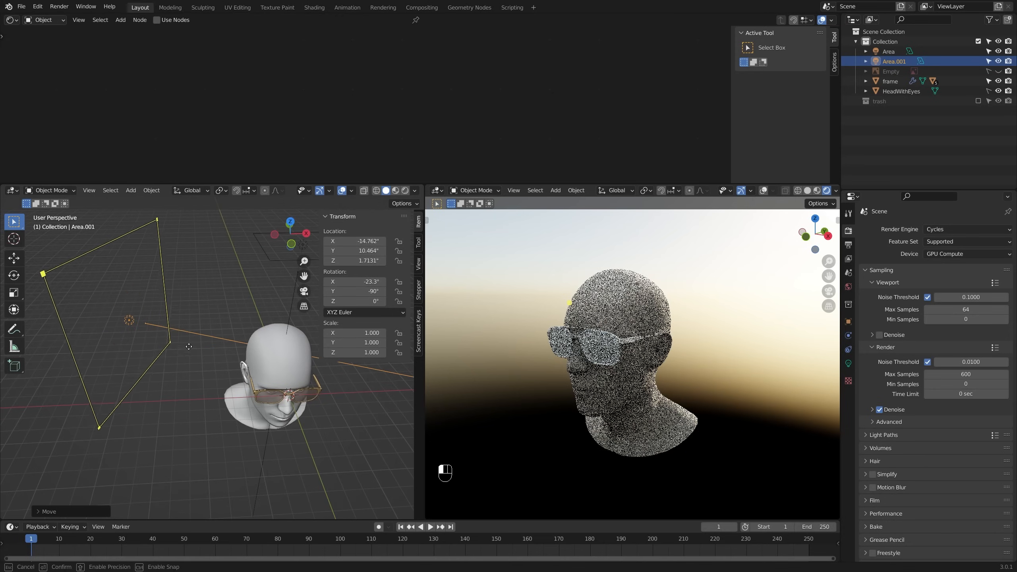
middle_click_drag(202, 366, 174, 311)
Step: In top view, duplicate the side light to the opposite side at about X 16.66, Y 0.9 inches and turn it to about -234° X rotation
key("KP_7")
scroll(174, 311, "down", 5)
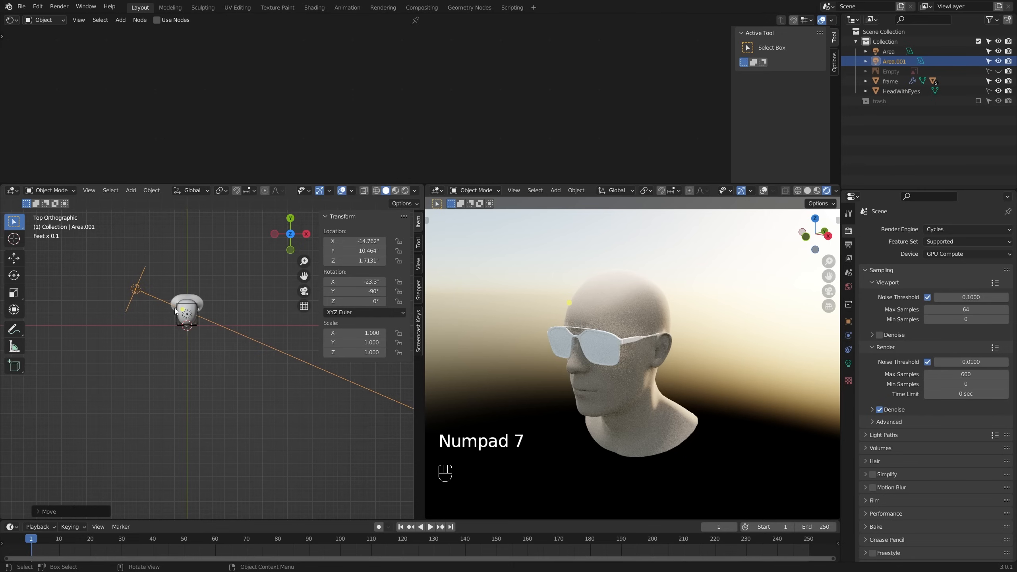
key("shift+d")
left_click(293, 365)
key("r")
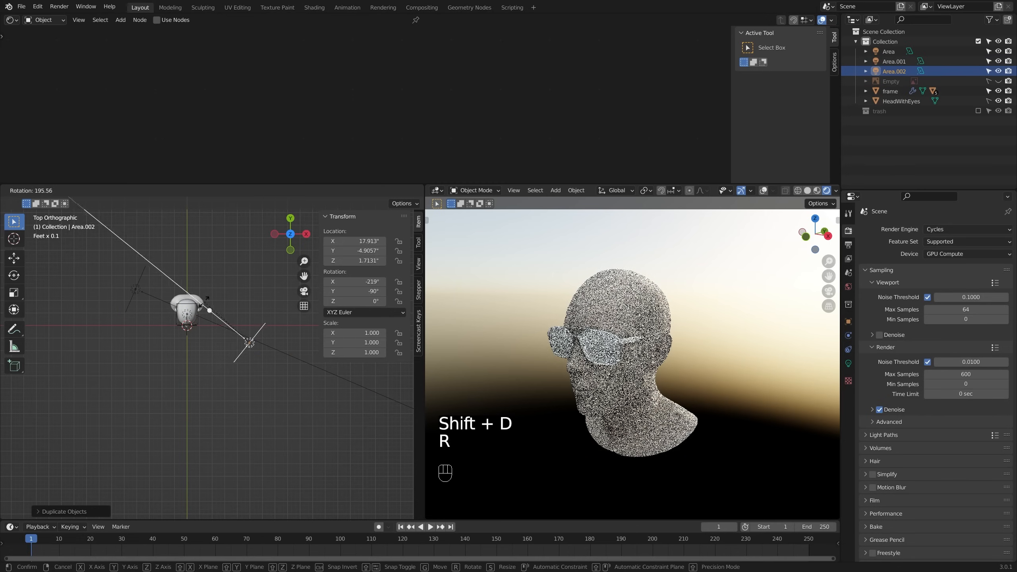
left_click(219, 297)
key("g")
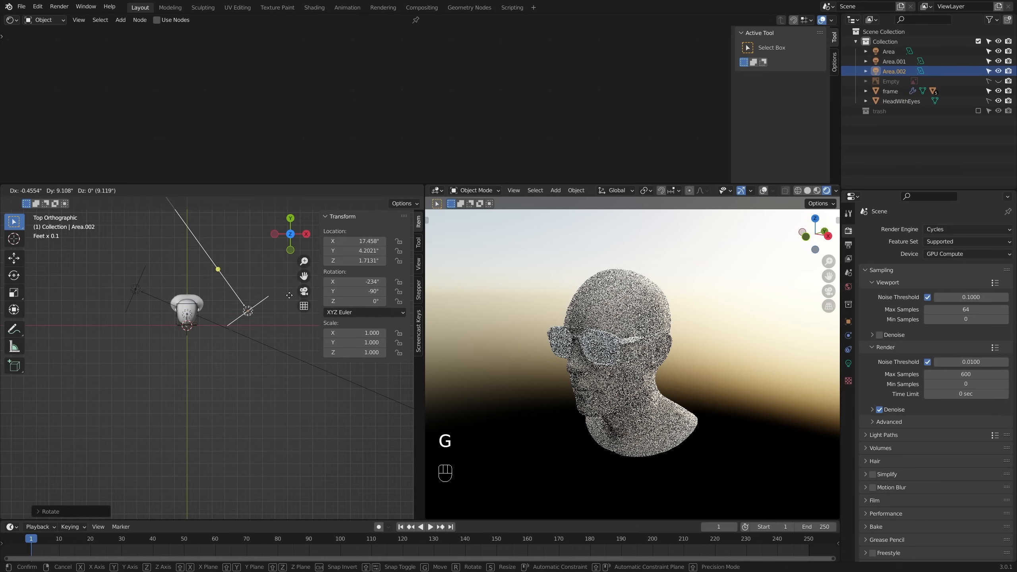
left_click(286, 307)
Step: Resize the new area light on the opposite side of the head by its corner
middle_click_drag(287, 306, 276, 281)
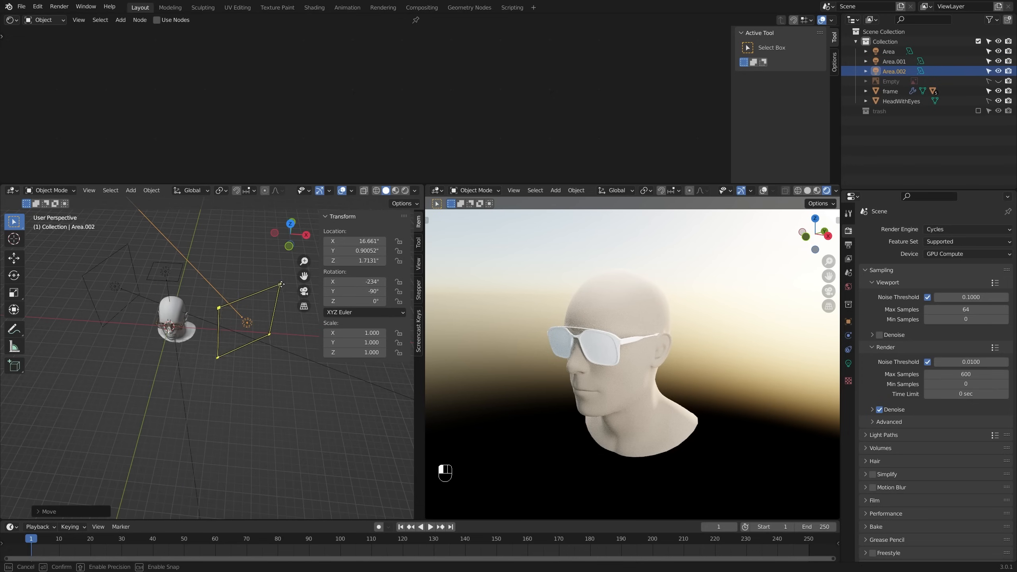
left_click_drag(282, 284, 267, 305)
middle_click_drag(265, 325, 273, 311)
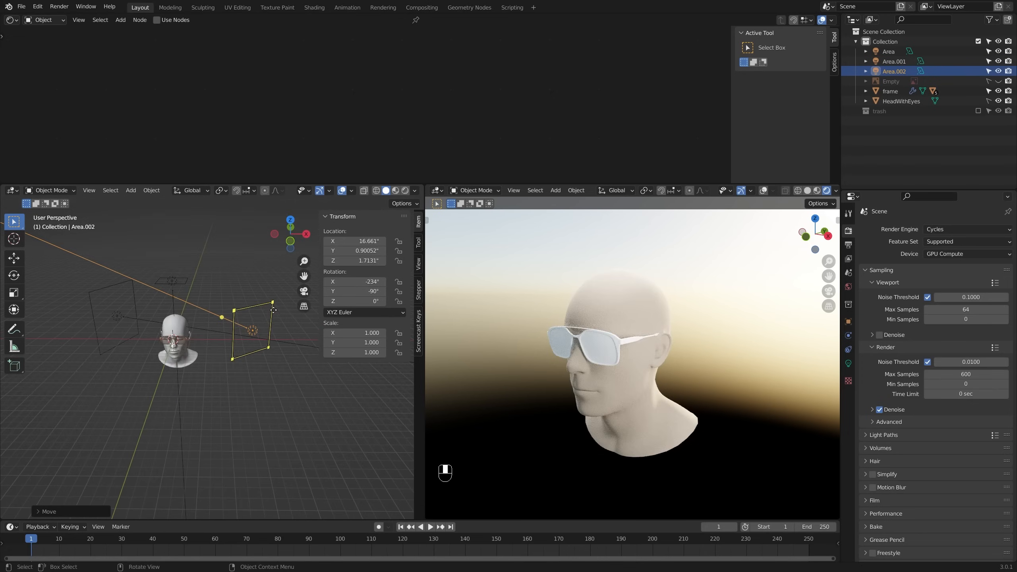
Step: Examine how the area lights fall on the head and glasses from different angles in the rendered view
middle_click_drag(649, 321, 677, 316)
scroll(676, 316, "up", 5)
scroll(498, 413, "down", 5)
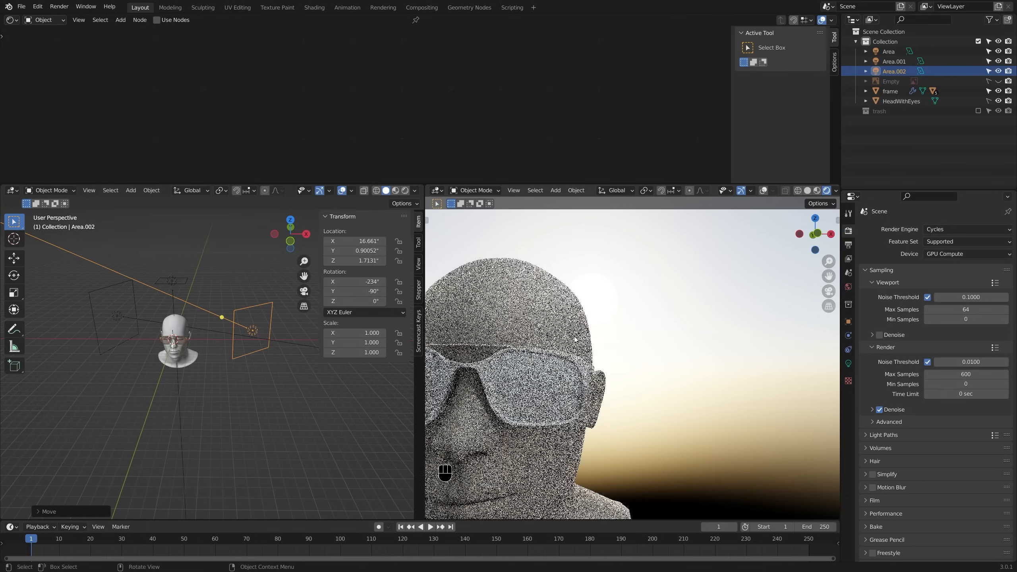
left_click(573, 336)
middle_click_drag(601, 349, 618, 384)
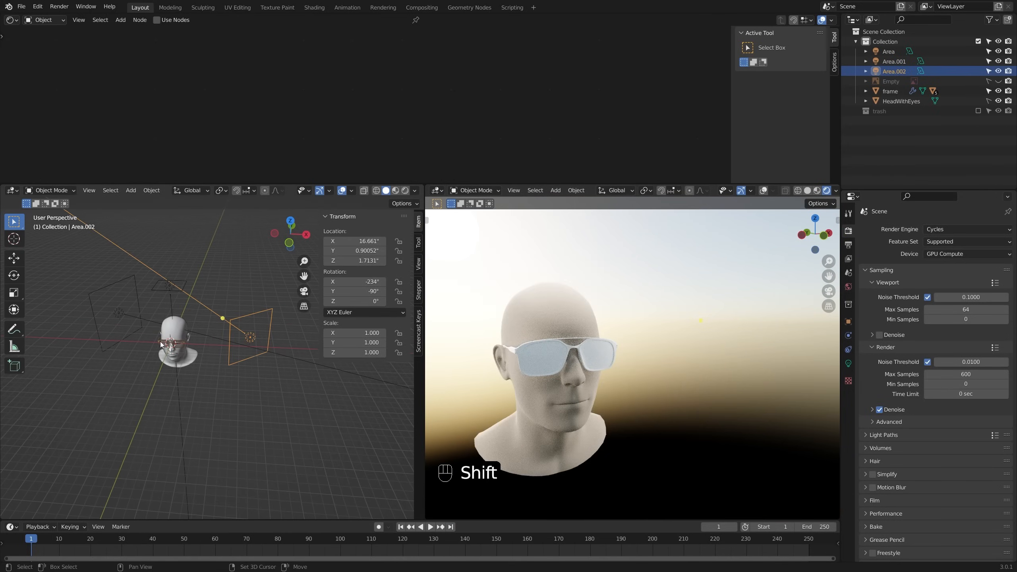
middle_click_drag(162, 346, 223, 349, "shift")
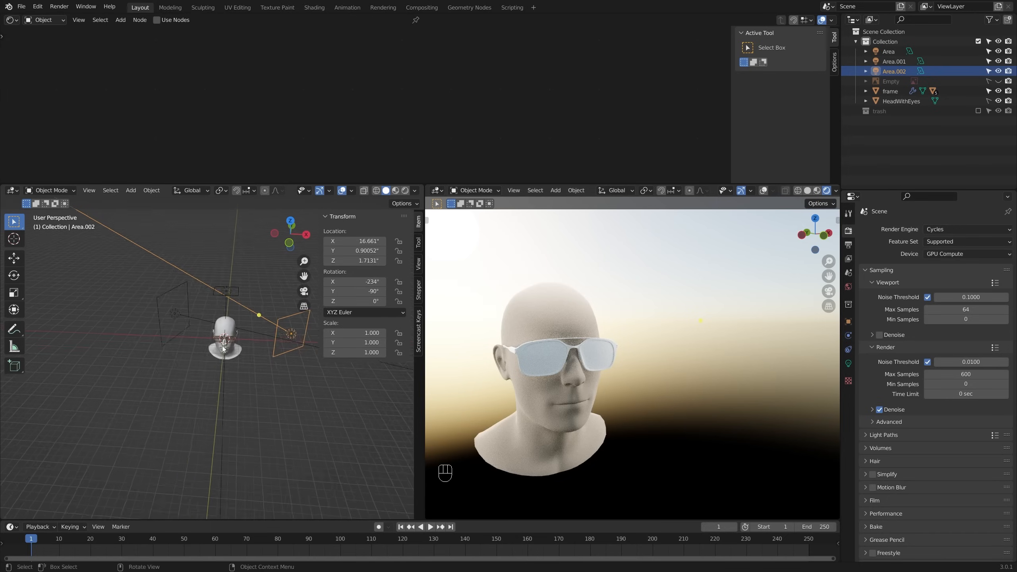
Step: Select the lenses of the glasses on the head and display their Lens material settings
left_click(849, 273)
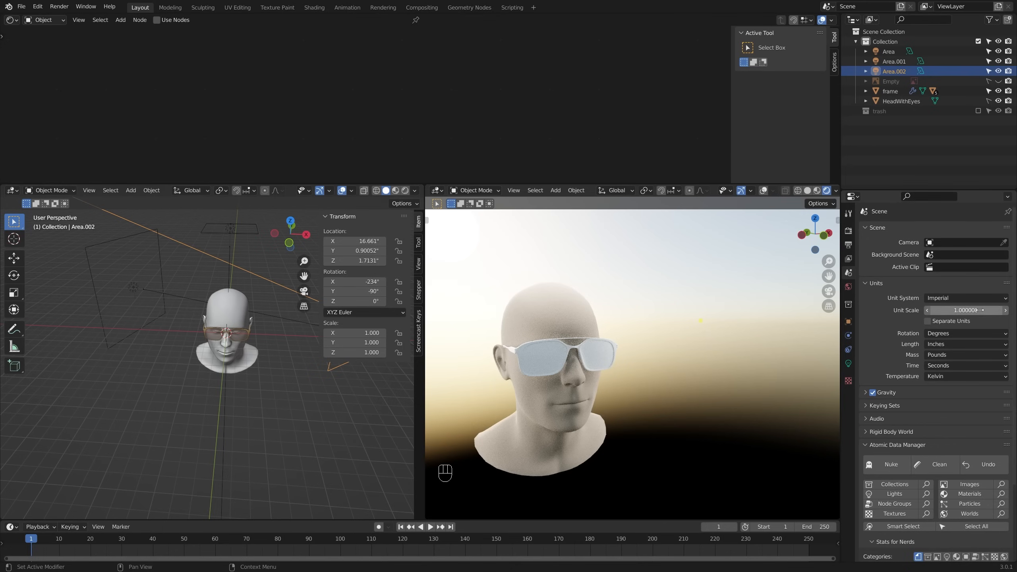
middle_click_drag(270, 339, 234, 342, "shift")
middle_click_drag(569, 353, 617, 336, "shift")
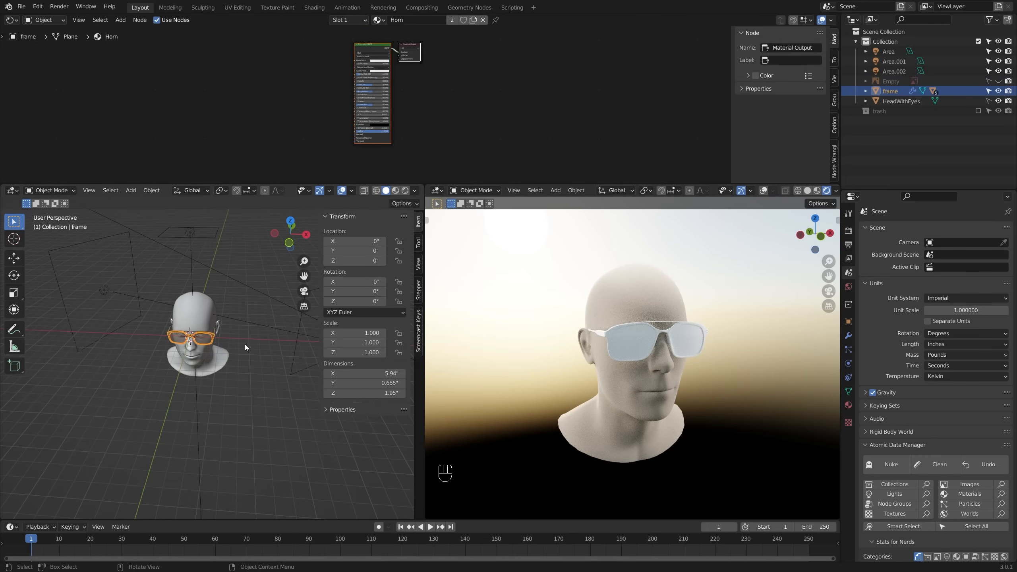
scroll(237, 344, "up", 6)
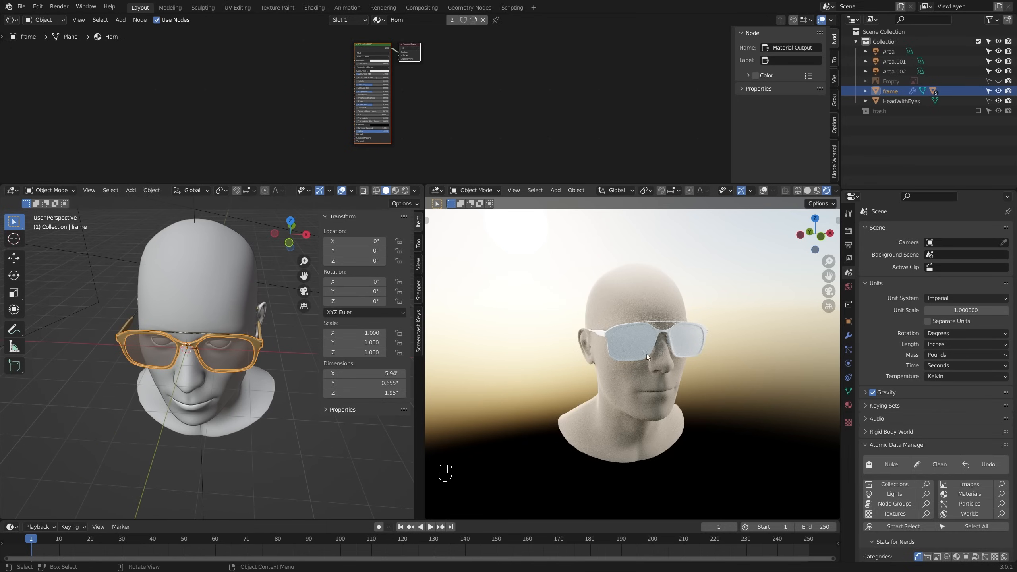
left_click(679, 335)
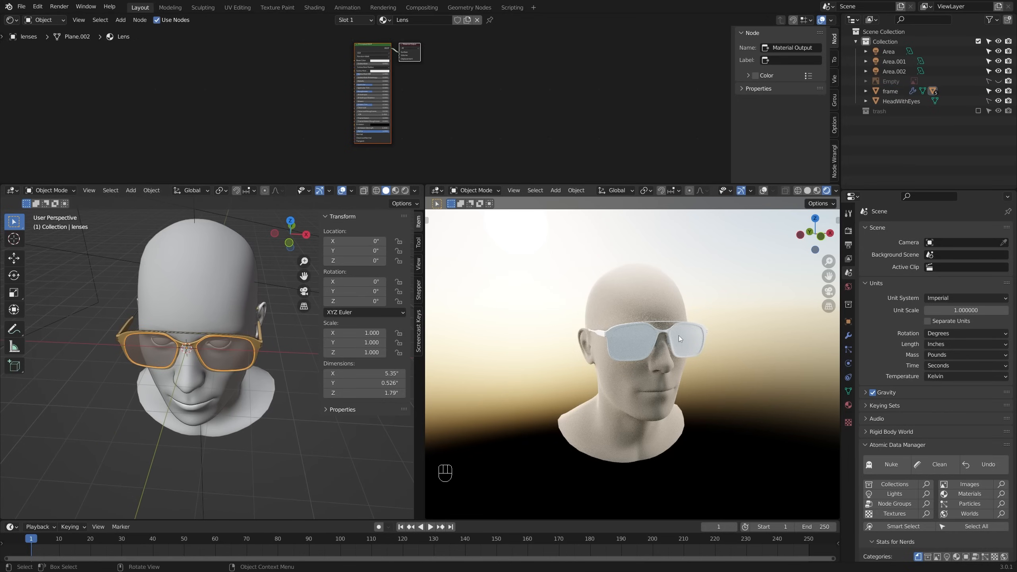
middle_click_drag(248, 361, 192, 341)
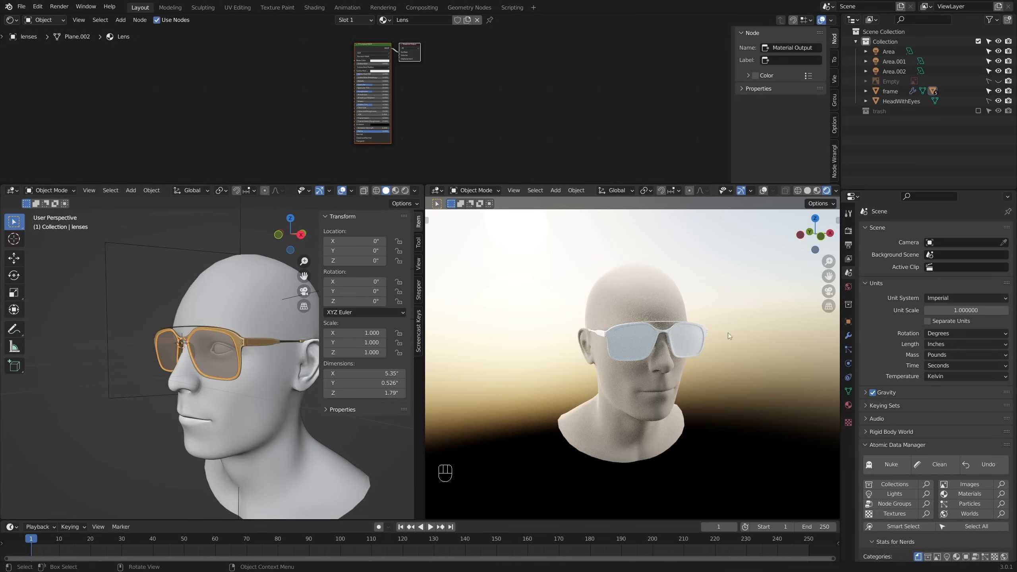
left_click(848, 405)
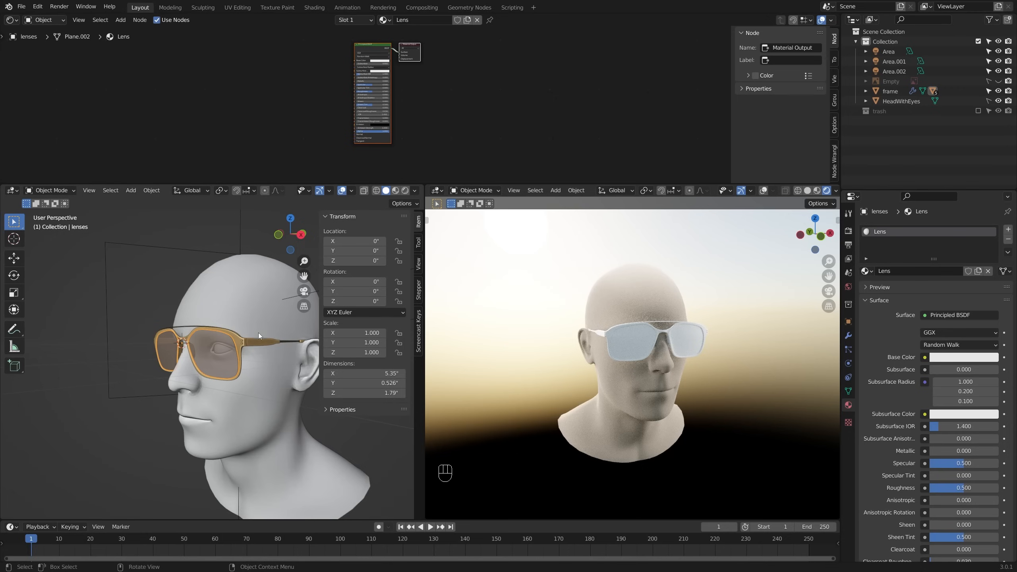
middle_click_drag(258, 336, 287, 330)
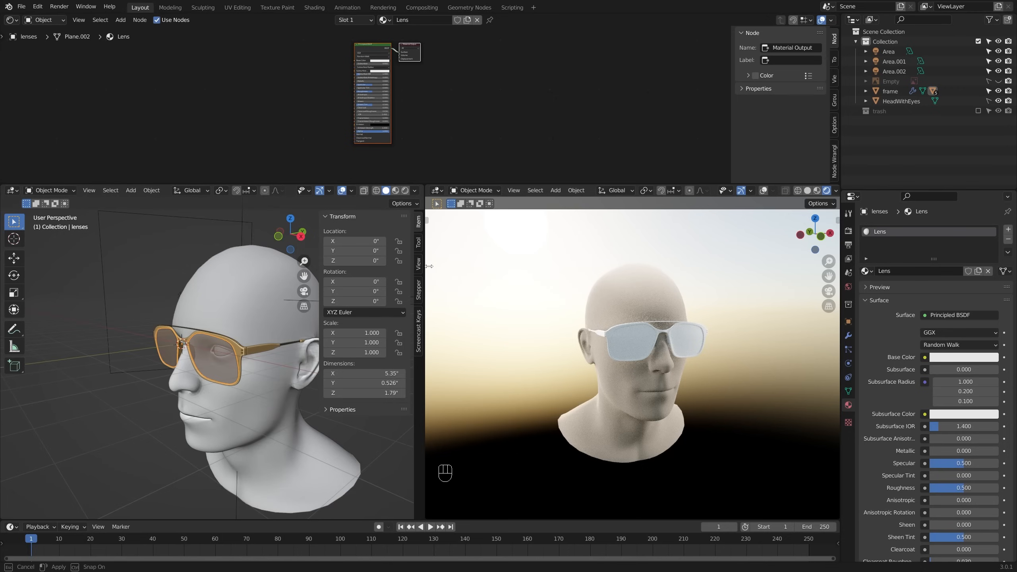
Step: Rearrange the two 3D views into a narrow solid-shaded view beside a wide rendered view of the glasses
left_click_drag(429, 266, 474, 269)
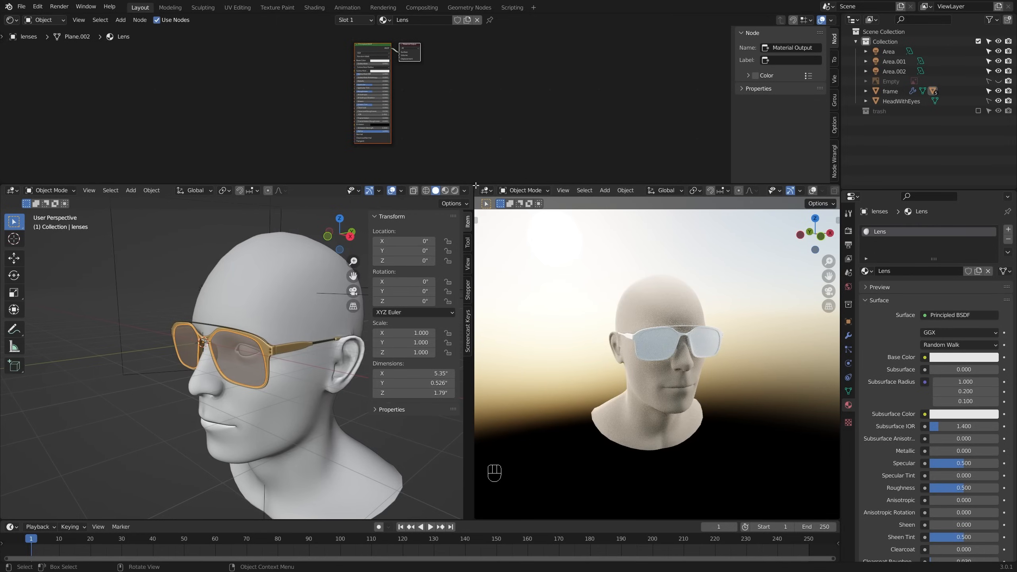
left_click_drag(476, 186, 420, 216)
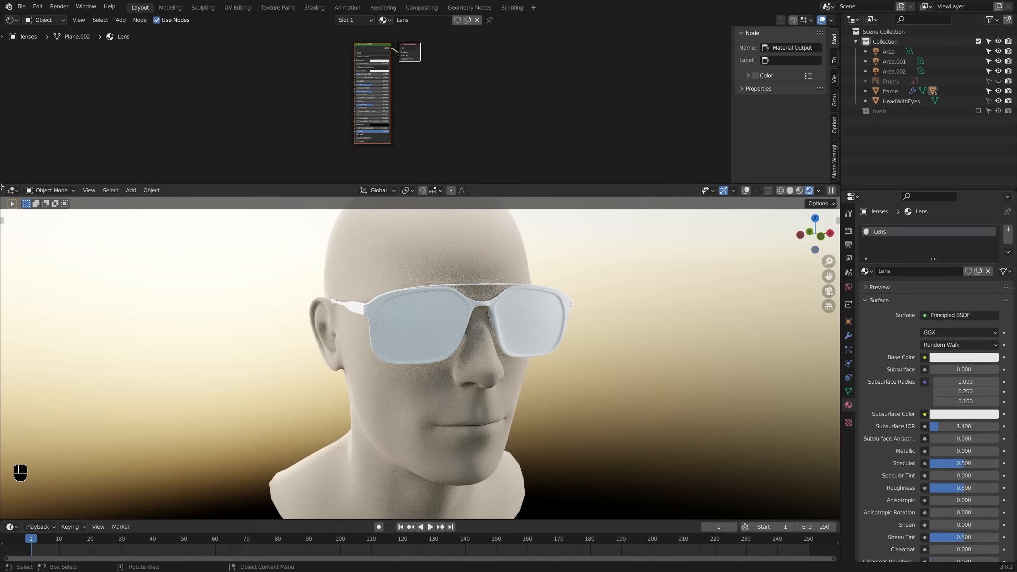
mouse_move(2, 187)
left_mouse_down()
mouse_move(64, 200)
mouse_move(265, 200)
mouse_move(219, 203)
left_mouse_up()
middle_click_drag(584, 325, 659, 326, "shift")
scroll(594, 308, "down", 1)
scroll(581, 315, "up", 4)
scroll(633, 335, "up", 3)
middle_click_drag(563, 370, 602, 339, "shift")
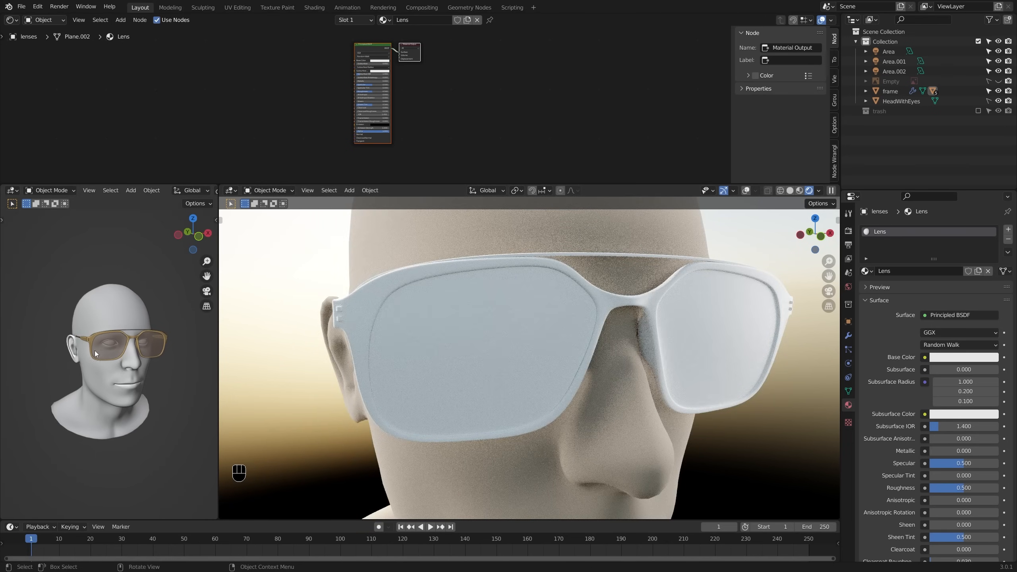
Step: Turn on the overlays in the narrow solid-shaded view of the head
scroll(123, 342, "up", 3)
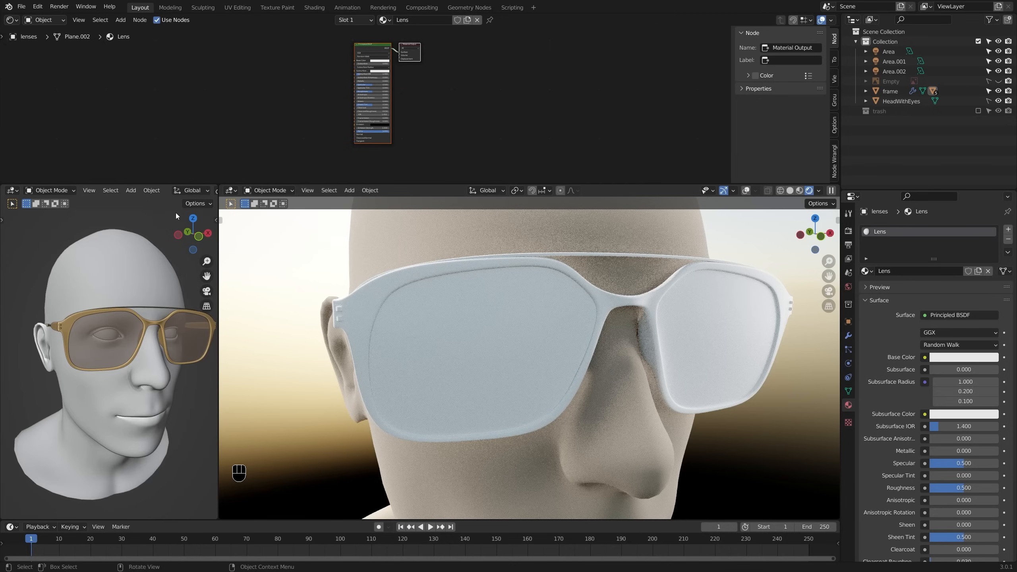
scroll(176, 208, "down", 3)
scroll(182, 189, "down", 5)
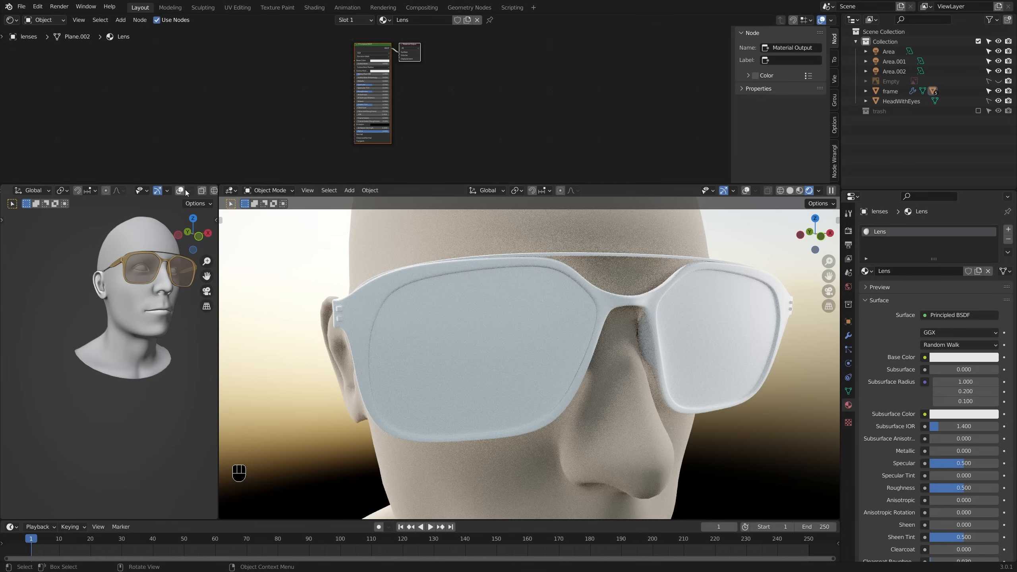
left_click(182, 191)
scroll(153, 268, "up", 3)
middle_click_drag(145, 286, 135, 322, "shift")
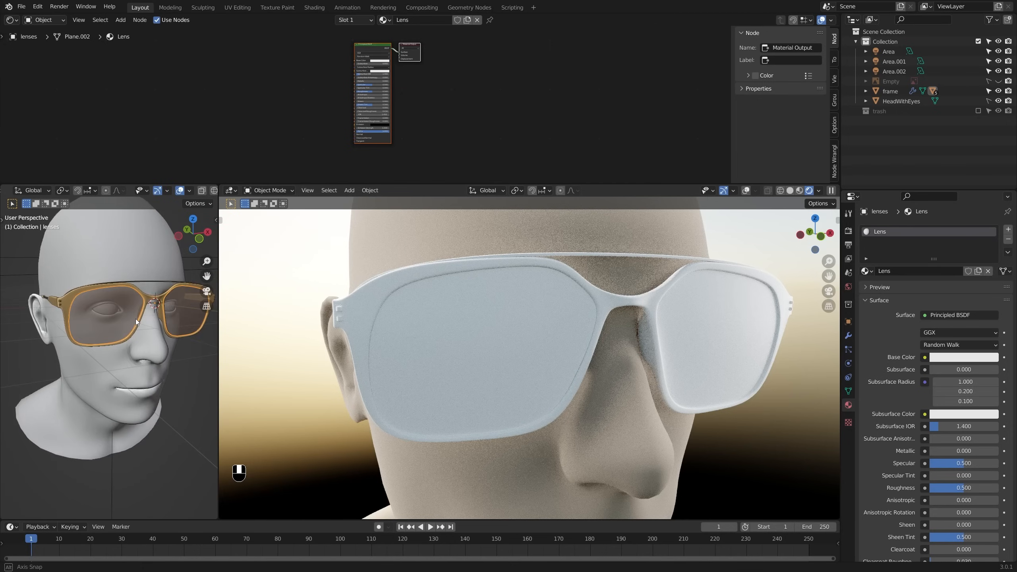
Step: Set the Transmission of the Lens material's Principled BSDF to 1.000
left_click(310, 100)
right_click(310, 100)
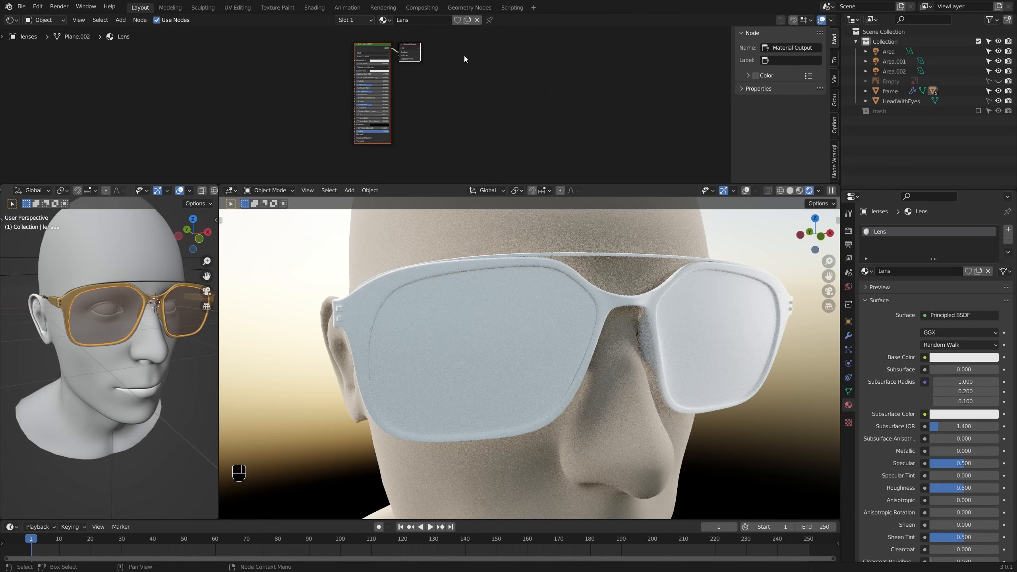
scroll(400, 73, "up", 8)
middle_click_drag(359, 130, 369, 118)
scroll(363, 139, "up", 3)
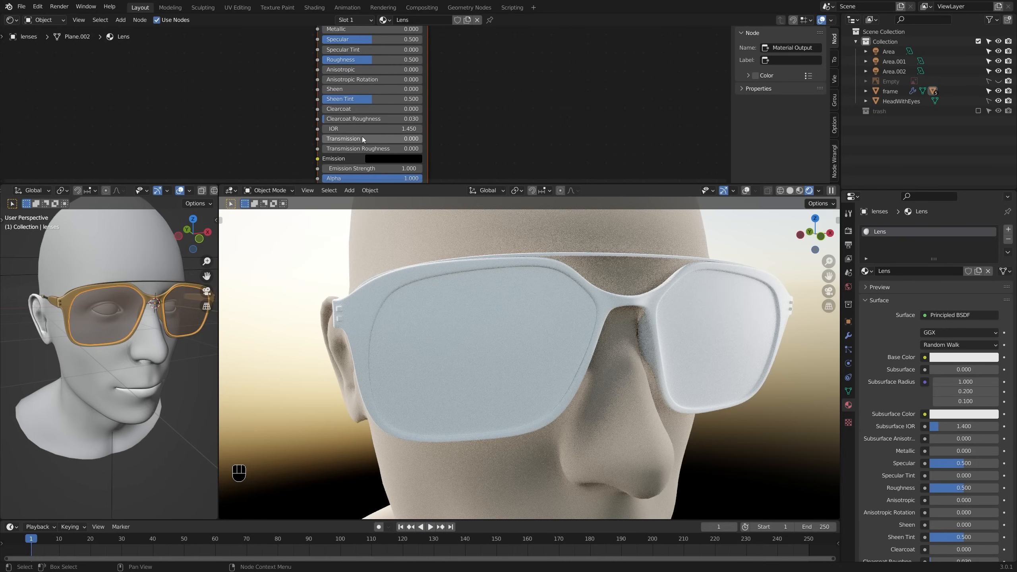
left_click_drag(372, 138, 416, 139)
scroll(459, 128, "down", 1)
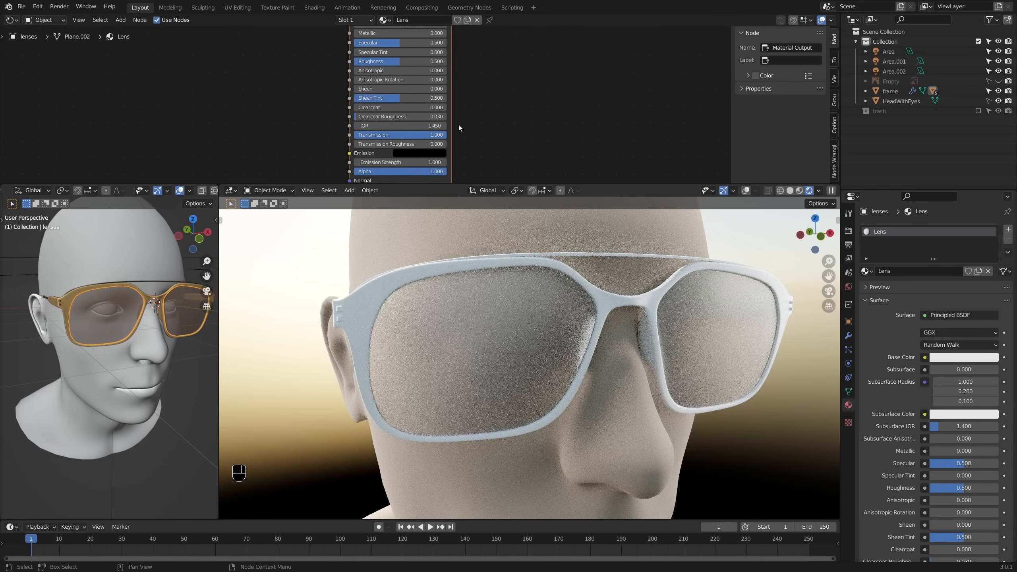
Step: Set the Roughness of the Lens material's Principled BSDF to 0.000
middle_click_drag(529, 291, 480, 226)
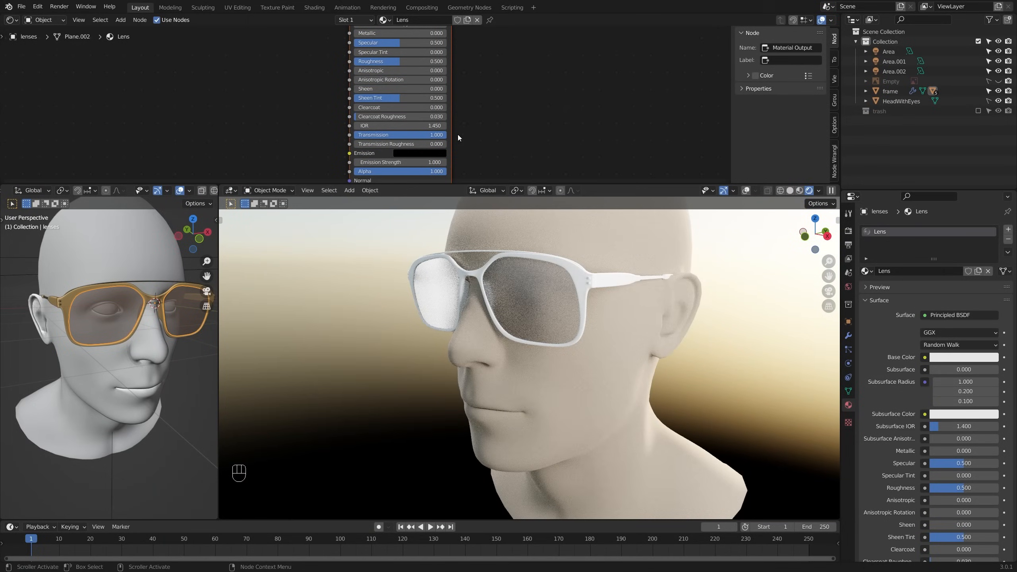
mouse_move(433, 102)
middle_mouse_down()
mouse_move(451, 158)
mouse_move(446, 101)
middle_mouse_up()
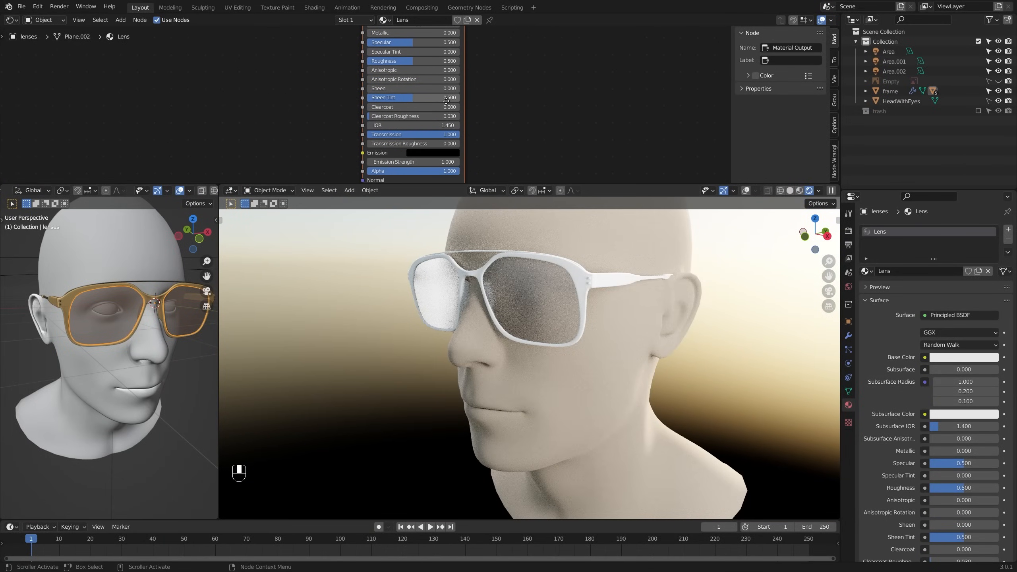
middle_click_drag(437, 61, 445, 87)
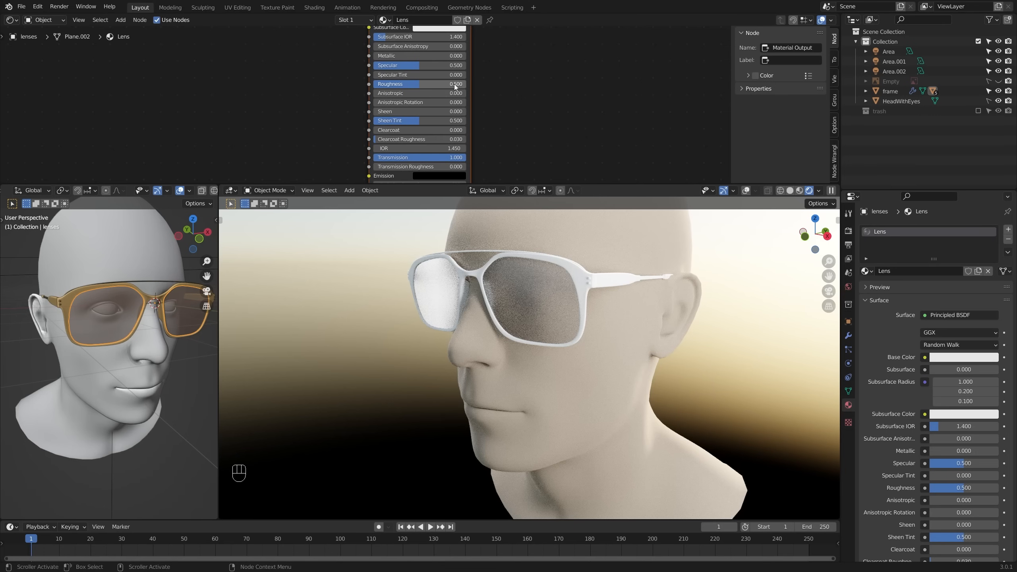
left_click_drag(418, 84, 385, 84)
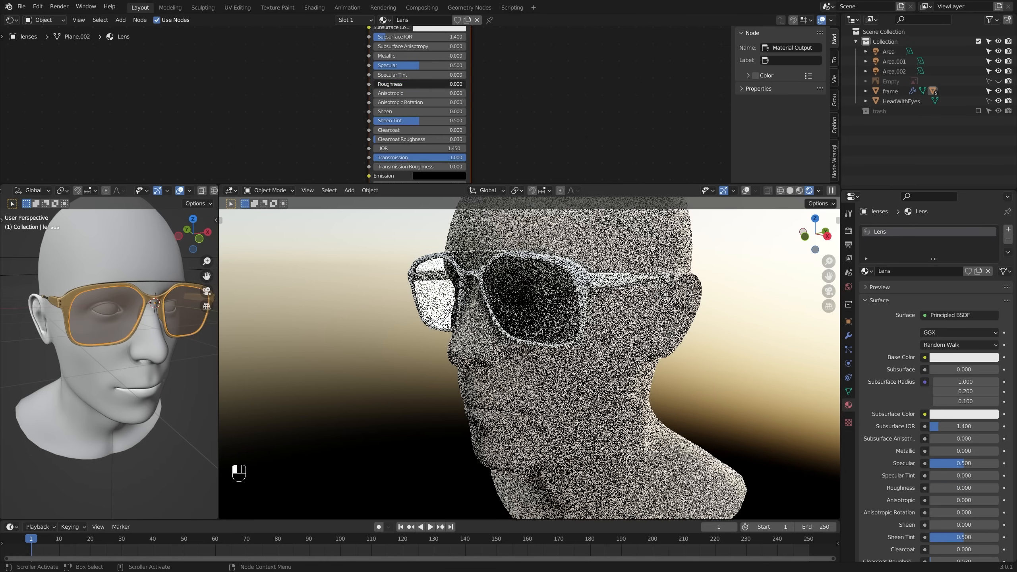
Step: Brighten the Base Color of the Lens material's Principled BSDF to pure white
middle_click_drag(464, 282, 495, 283, "shift")
middle_click_drag(490, 62, 501, 141)
middle_click_drag(474, 103, 470, 137)
scroll(469, 132, "up", 1)
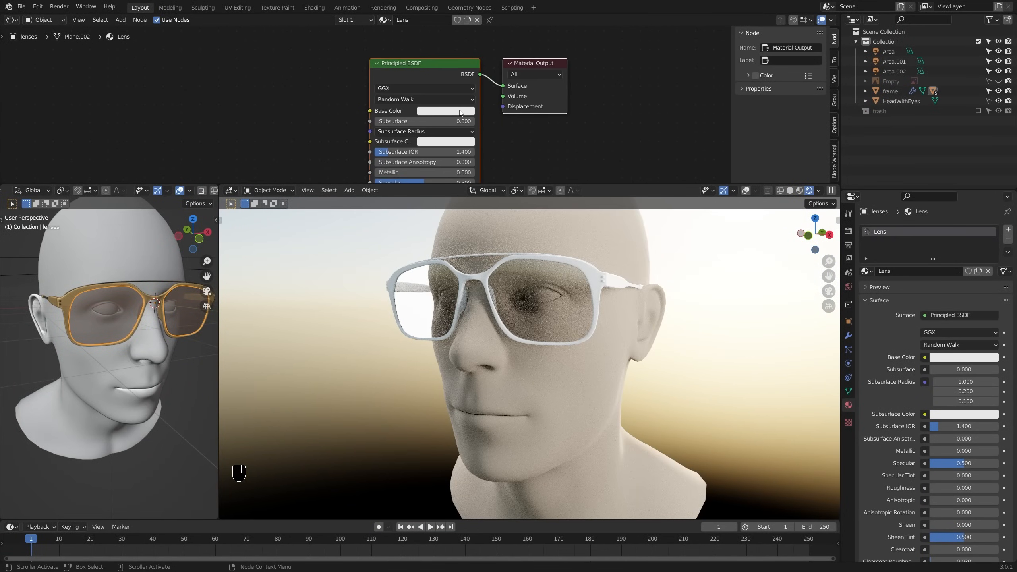
left_click(461, 112)
mouse_move(475, 230)
left_mouse_down()
mouse_move(433, 230)
mouse_move(489, 230)
left_mouse_up()
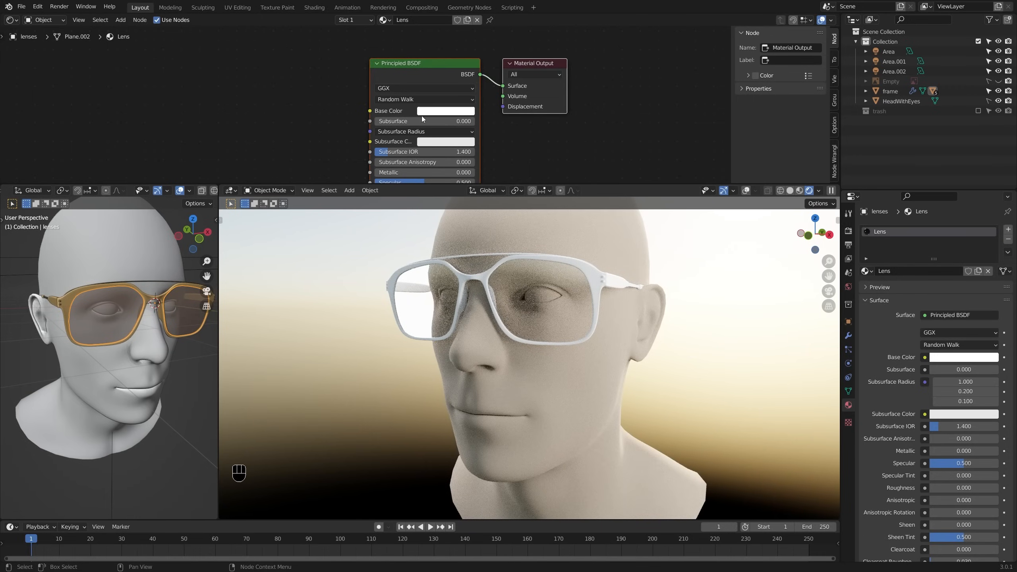
Step: Set the lens material's Base Color to a light orange with hue about 0.057 and saturation about 0.77
left_click(422, 112)
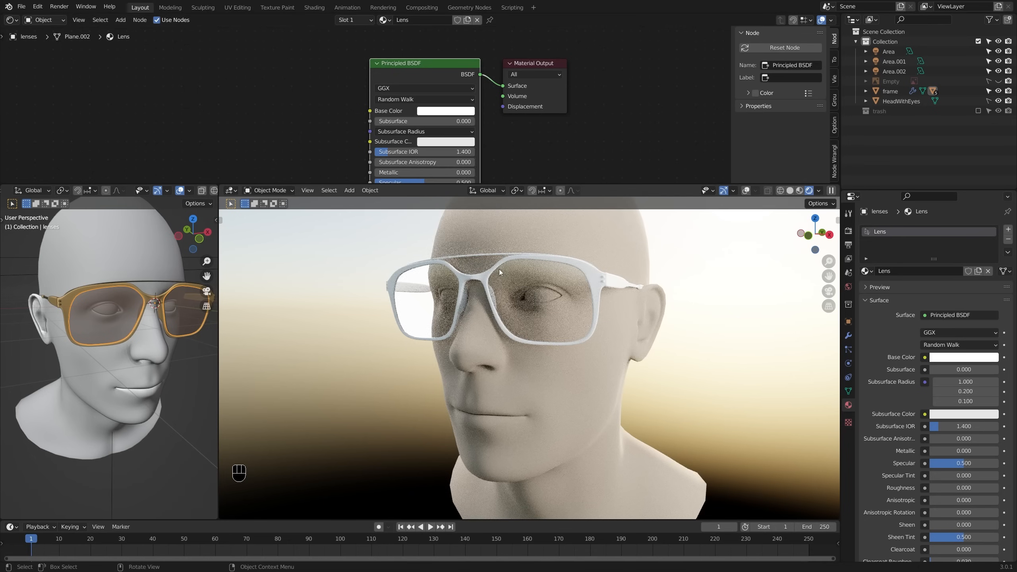
middle_click_drag(502, 270, 437, 277)
scroll(475, 146, "down", 2)
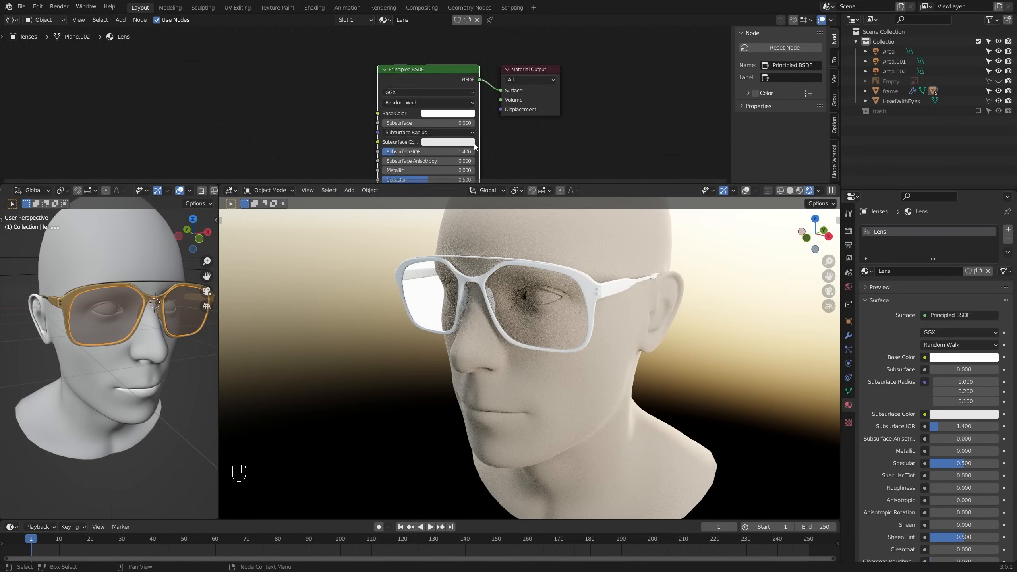
left_click(448, 110)
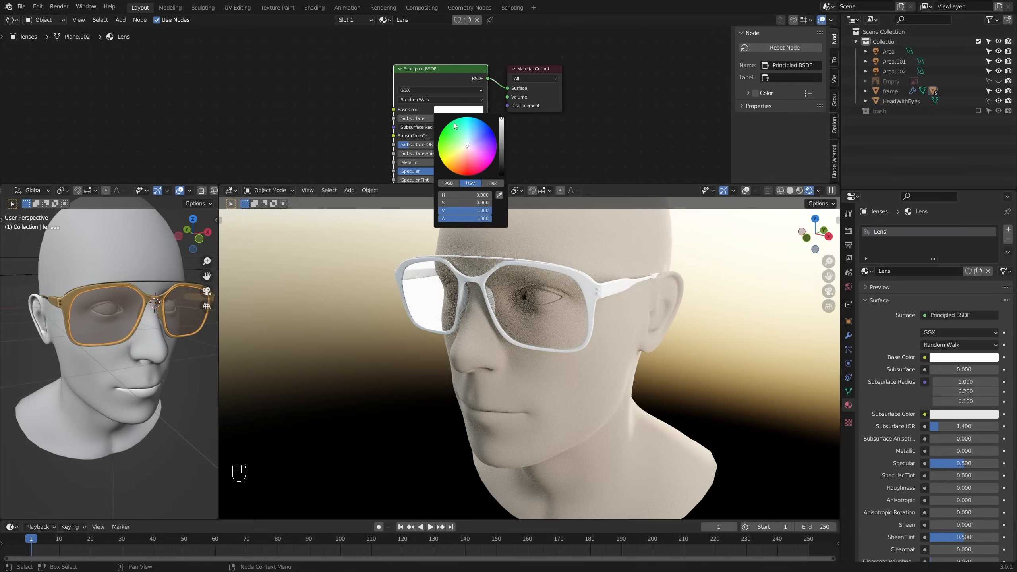
left_click_drag(467, 157, 465, 154)
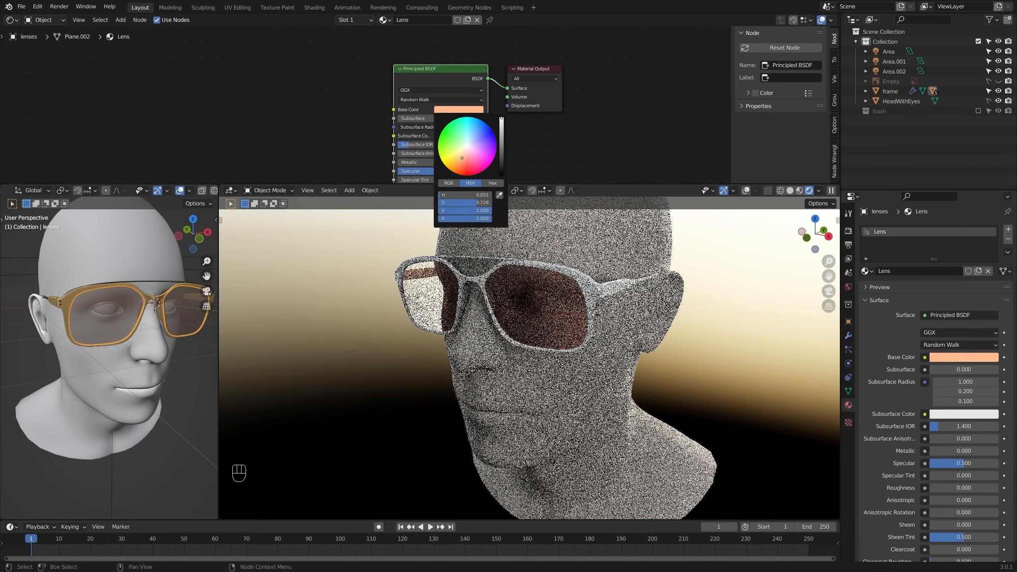
middle_click_drag(414, 158, 427, 117)
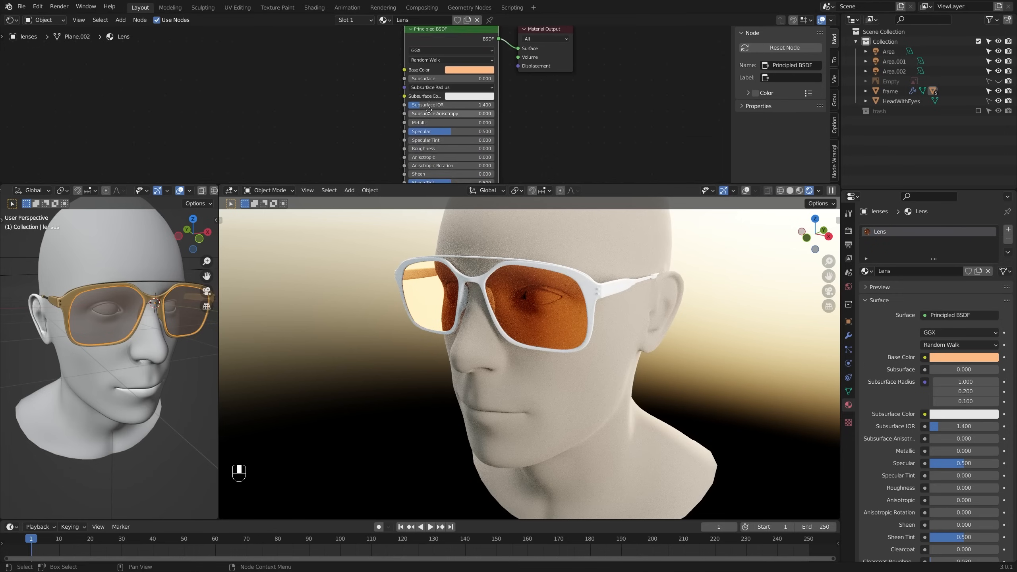
scroll(427, 117, "down", 1)
middle_click_drag(520, 323, 552, 312)
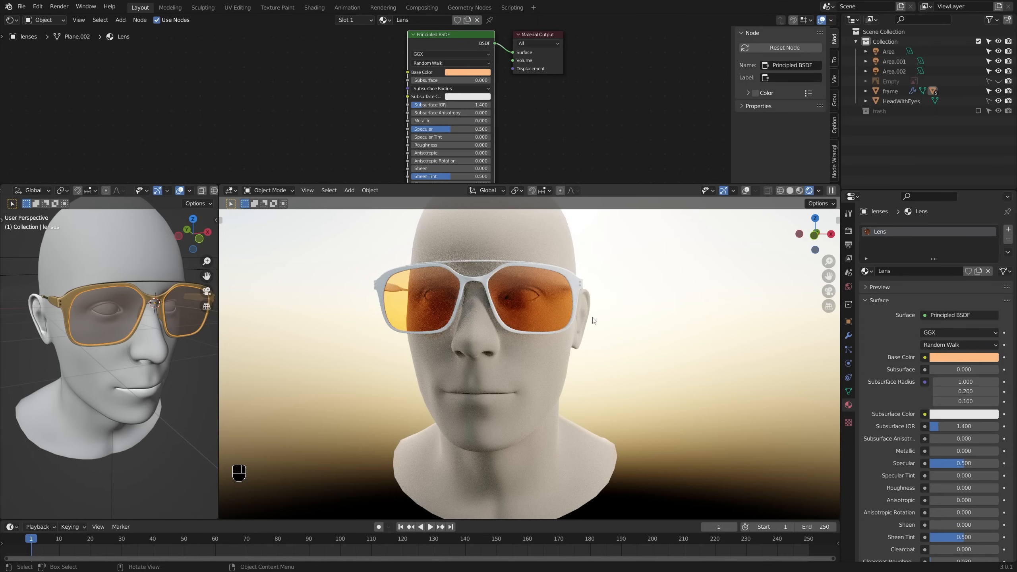
Step: Try raising the lens material's Metallic value to about 0.567
middle_click_drag(452, 104, 456, 46)
scroll(456, 46, "down", 1)
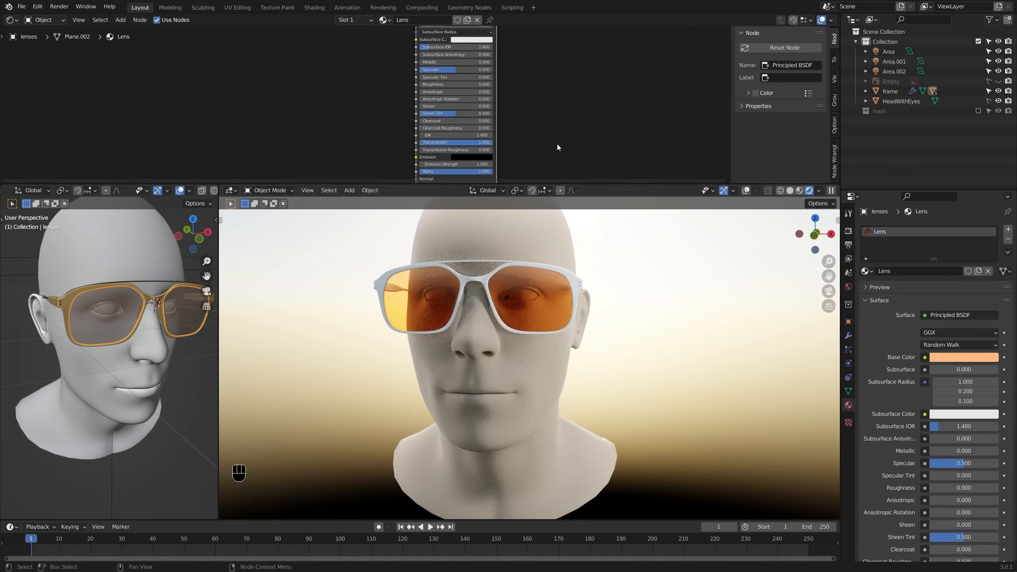
middle_click_drag(471, 145, 496, 129)
scroll(492, 137, "up", 1)
middle_click_drag(477, 90, 474, 118)
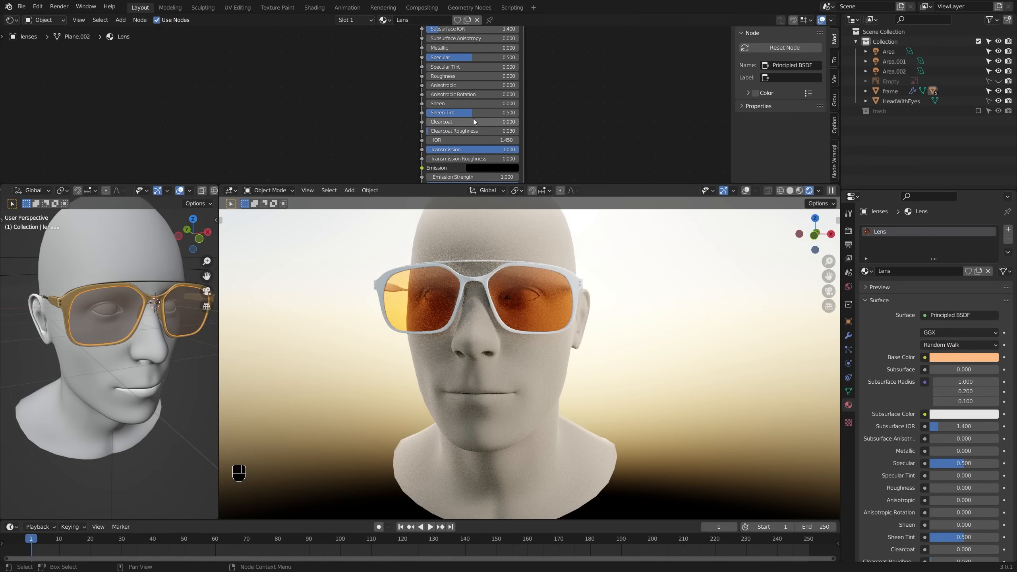
scroll(475, 136, "up", 1)
middle_click_drag(515, 273, 573, 266)
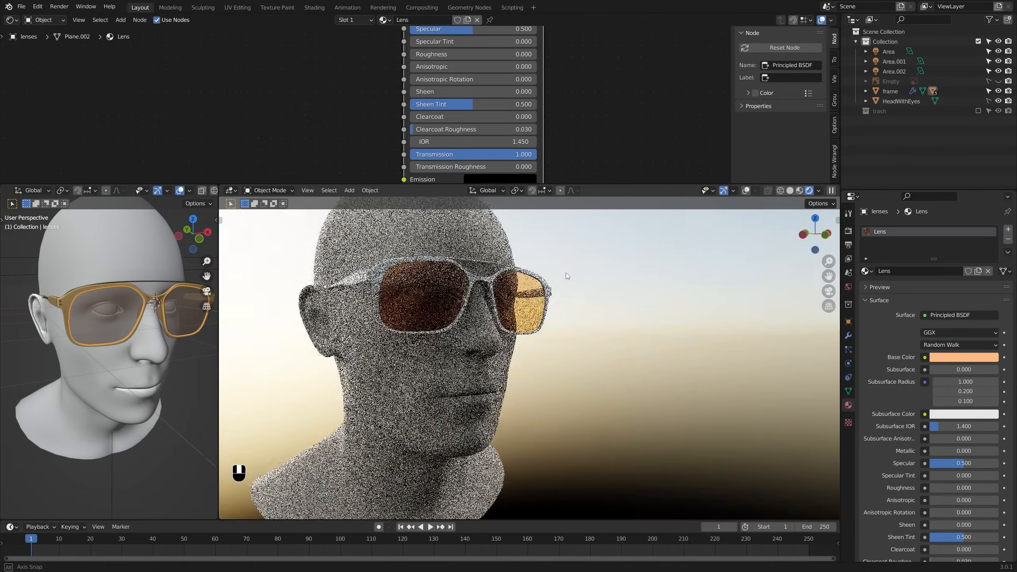
scroll(480, 76, "up", 1)
middle_click_drag(482, 68, 505, 133)
middle_click_drag(499, 97, 499, 137)
left_click_drag(478, 107, 569, 107)
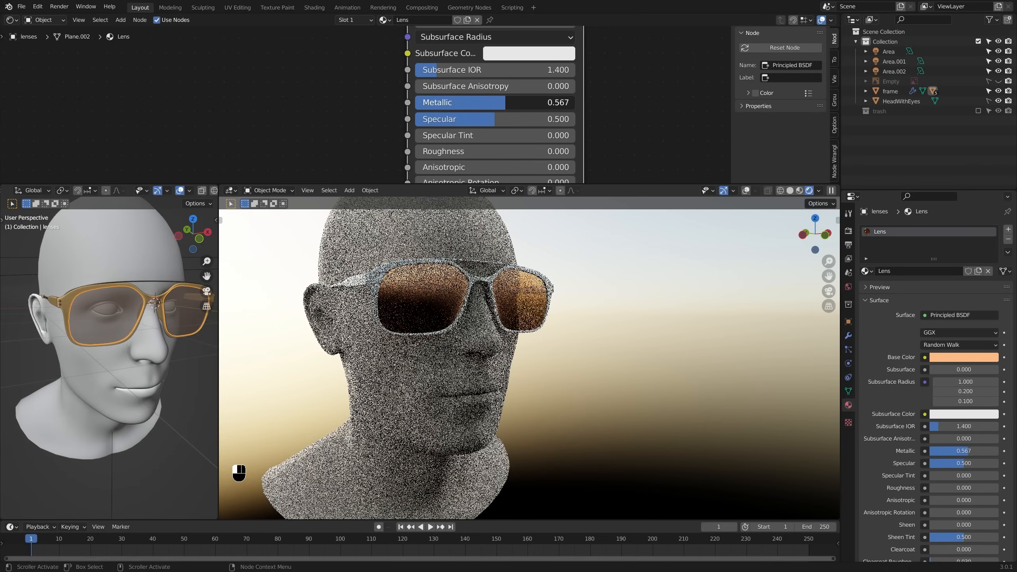
left_click_drag(494, 103, 494, 103)
right_click(494, 103)
Step: Set the lens material's Clearcoat to 1.000 and view the tinted glasses from other angles
mouse_move(512, 131)
middle_mouse_down()
mouse_move(510, 89)
mouse_move(509, 143)
mouse_move(493, 96)
mouse_move(501, 120)
middle_mouse_up()
scroll(509, 89, "down", 1)
scroll(513, 116, "down", 2)
scroll(508, 142, "down", 1)
scroll(501, 120, "up", 1)
left_click_drag(501, 114, 563, 128)
middle_click_drag(465, 276, 437, 313)
scroll(437, 294, "up", 3)
scroll(426, 125, "down", 3)
scroll(511, 287, "down", 4)
middle_click_drag(511, 287, 506, 301, "shift")
middle_click_drag(507, 302, 547, 283)
Step: Try lowering the brightness value of the lens material's Base Color
middle_click_drag(478, 67, 475, 182)
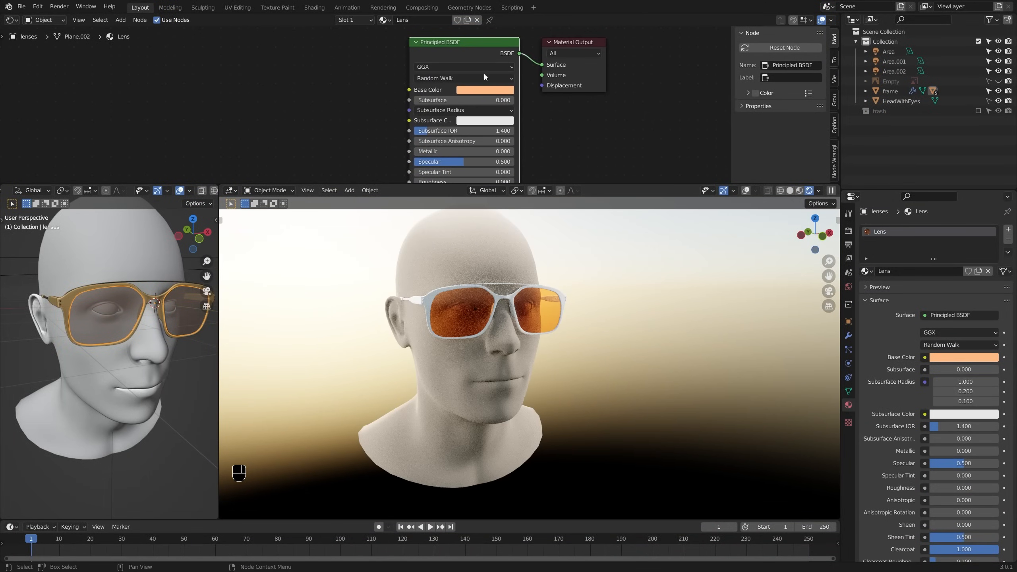
left_click(482, 91)
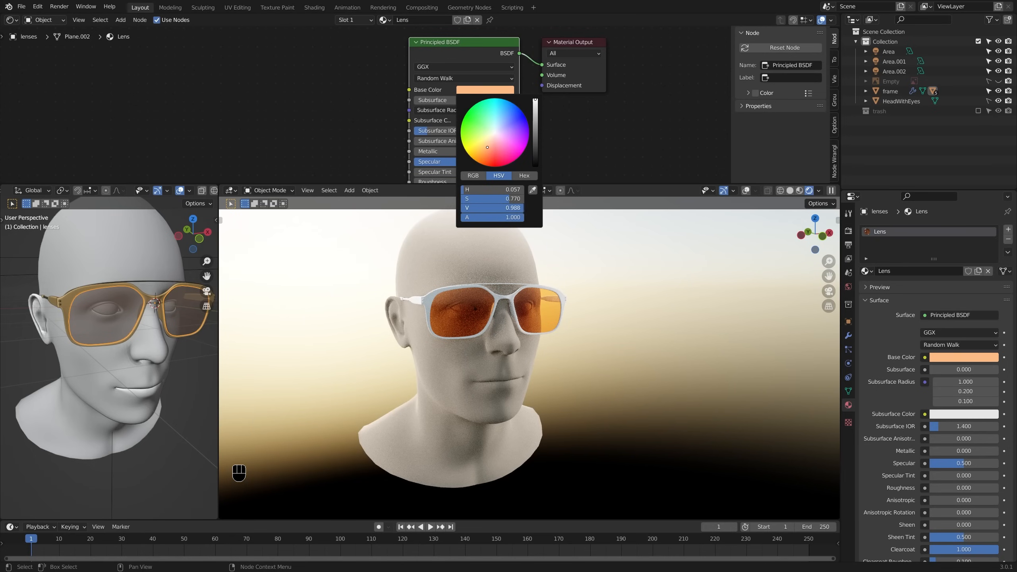
mouse_move(506, 208)
left_mouse_down()
mouse_move(487, 207)
mouse_move(496, 208)
left_mouse_up()
right_click(496, 208)
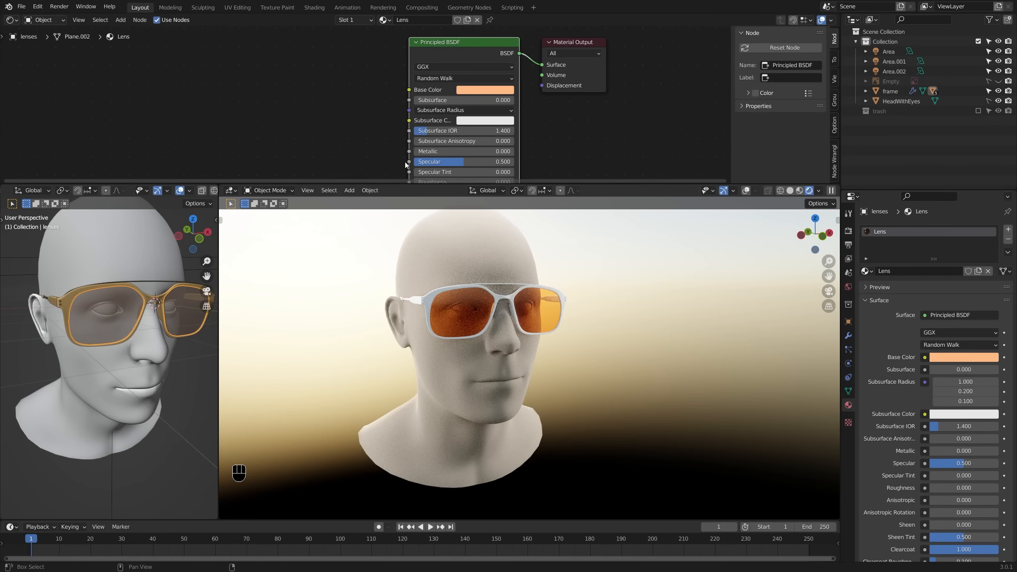
scroll(409, 162, "down", 1)
middle_click_drag(482, 269, 459, 270)
middle_click_drag(419, 252, 470, 235)
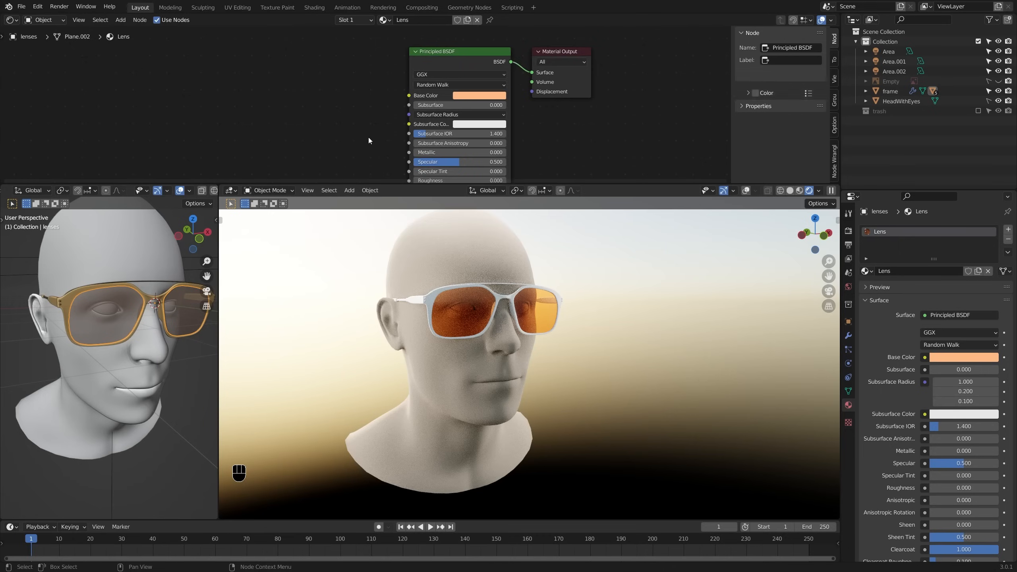
Step: Add a Gradient Texture node and connect its Color output to the Principled BSDF's Base Color
scroll(441, 107, "down", 1)
scroll(507, 40, "up", 3, "shift")
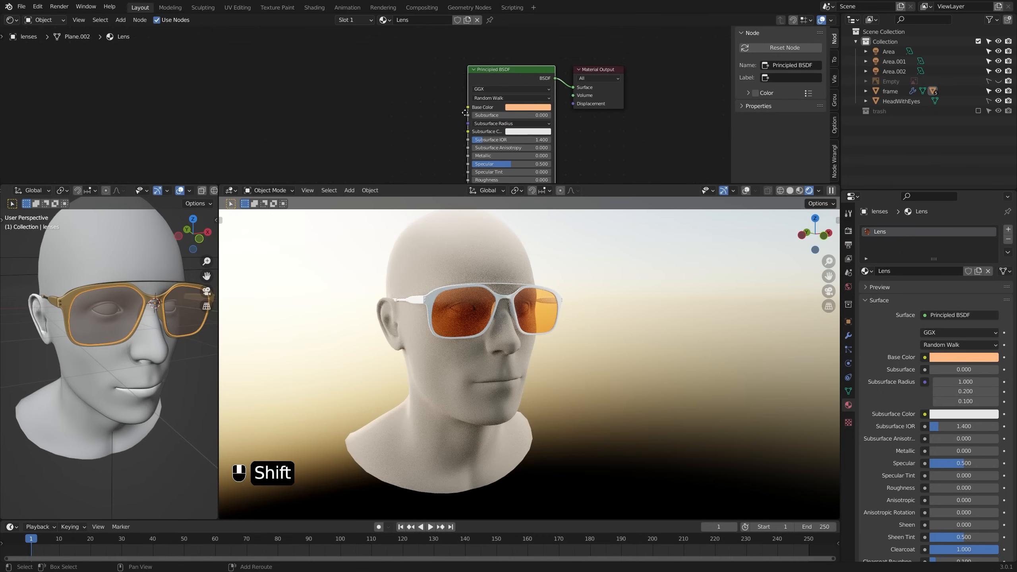
key("shift+a")
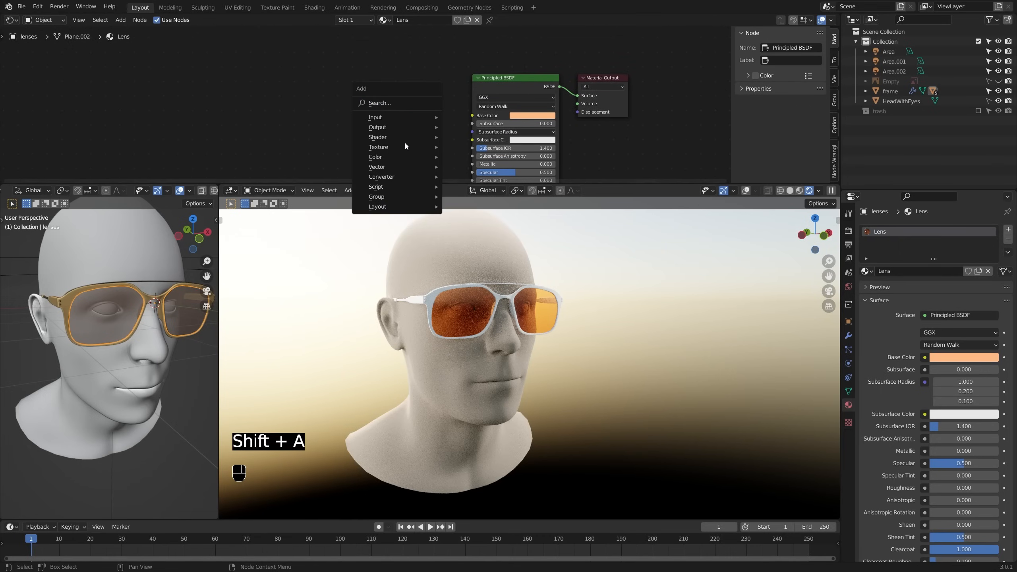
mouse_move(399, 166)
mouse_move(395, 148)
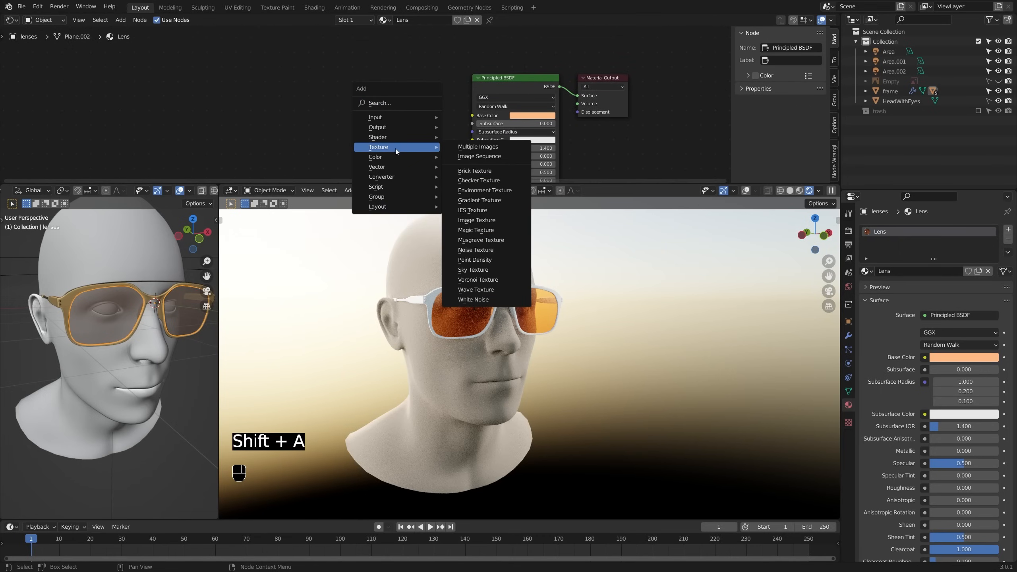
left_click(488, 201)
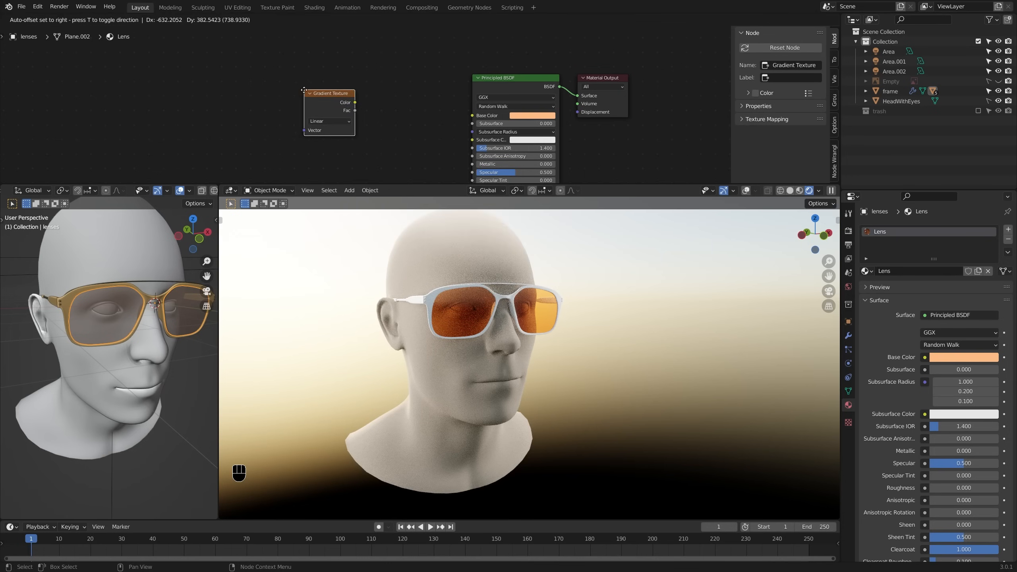
left_click(300, 87)
left_click_drag(339, 95, 348, 103)
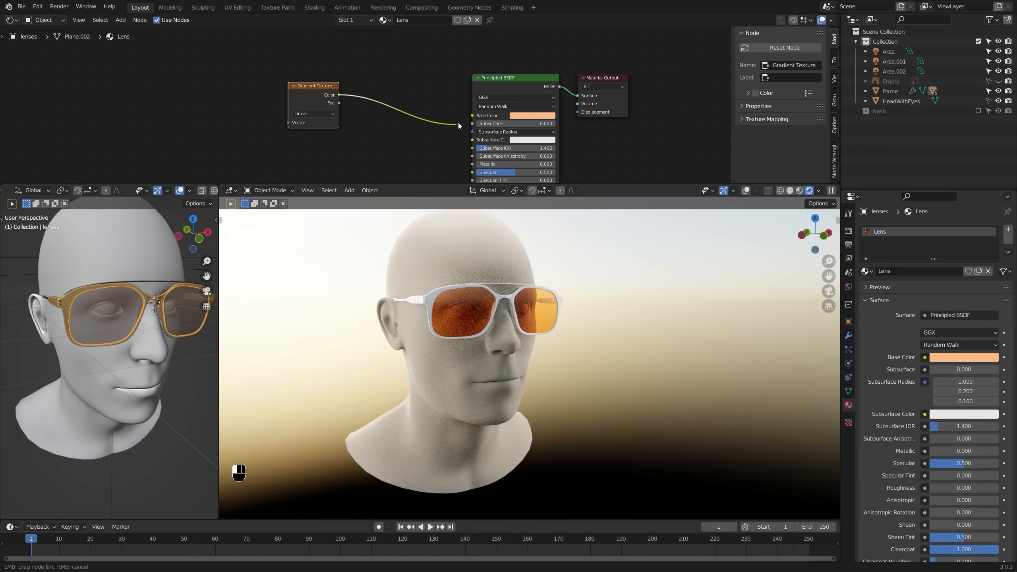
left_click_drag(469, 117, 472, 116)
left_click_drag(321, 98, 310, 94)
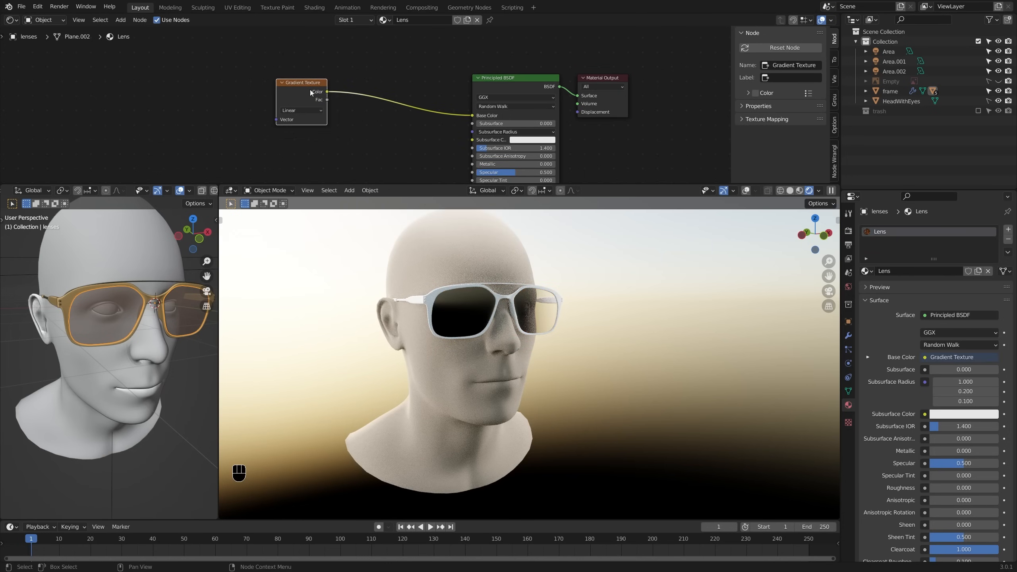
mouse_move(458, 241)
middle_mouse_down()
mouse_move(390, 232)
mouse_move(454, 208)
mouse_move(378, 234)
mouse_move(488, 254)
mouse_move(448, 257)
middle_mouse_up()
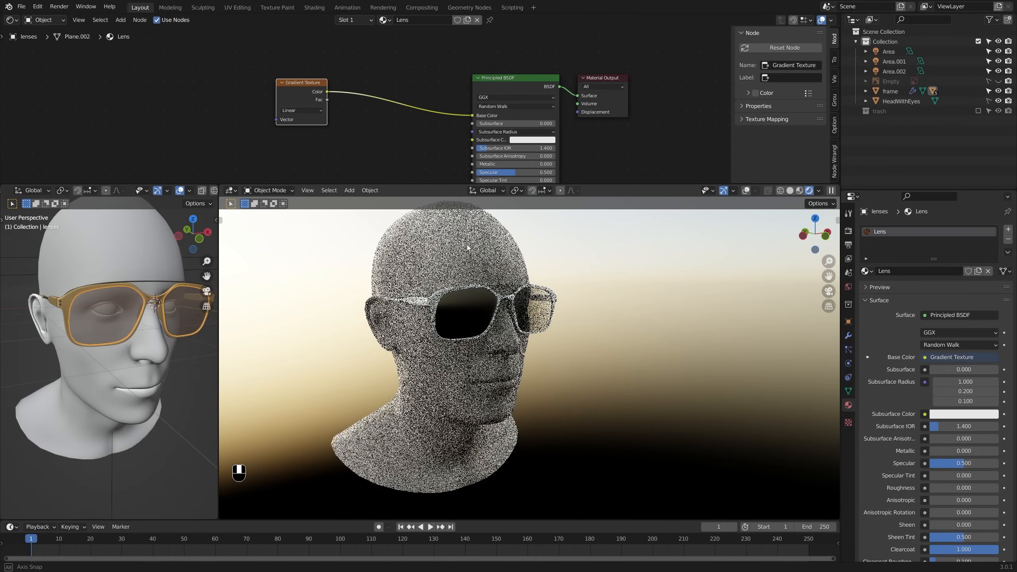
Step: Check in the preferences whether the Node Wrangler add-on is enabled, searching the enabled add-ons for "wra"
left_click(38, 7)
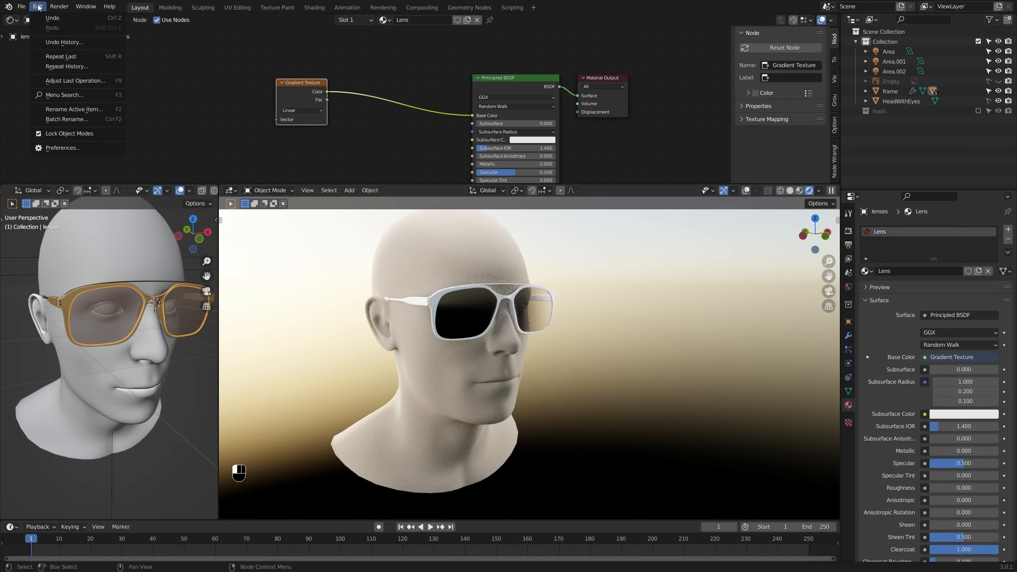
left_click(69, 145)
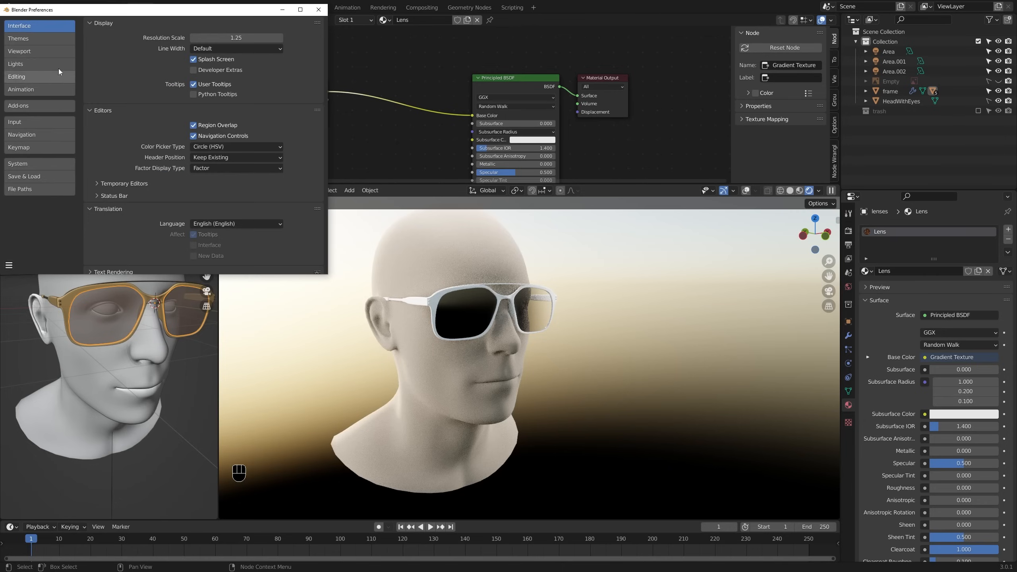
left_click(40, 105)
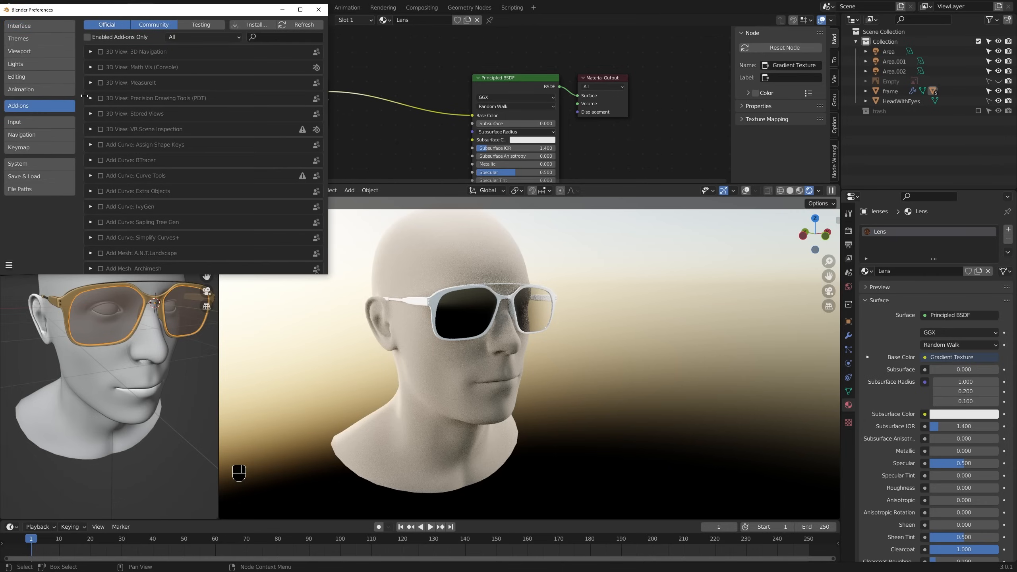
left_click(88, 37)
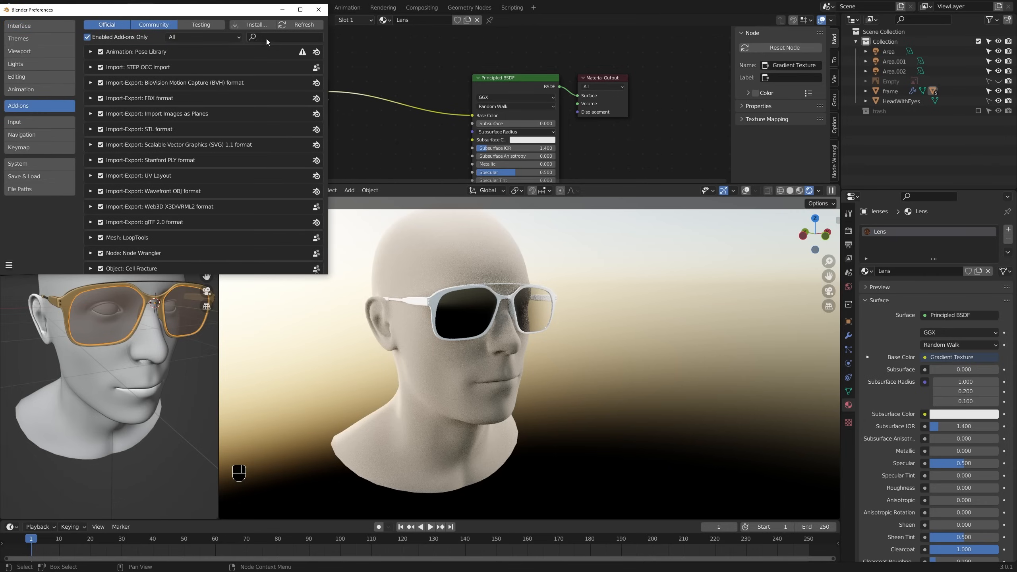
type("wra")
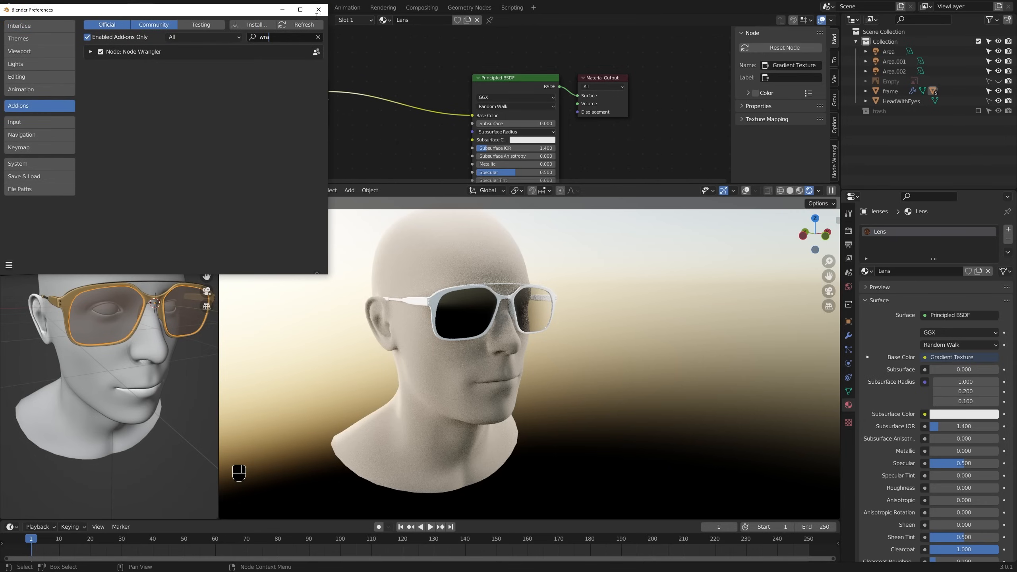
left_click(317, 11)
Step: Add Mapping and Texture Coordinate nodes to the Gradient Texture with Node Wrangler and space the Texture Coordinate node farther away
middle_click_drag(296, 83, 465, 102)
key("ctrl+t")
middle_click_drag(321, 104, 304, 77)
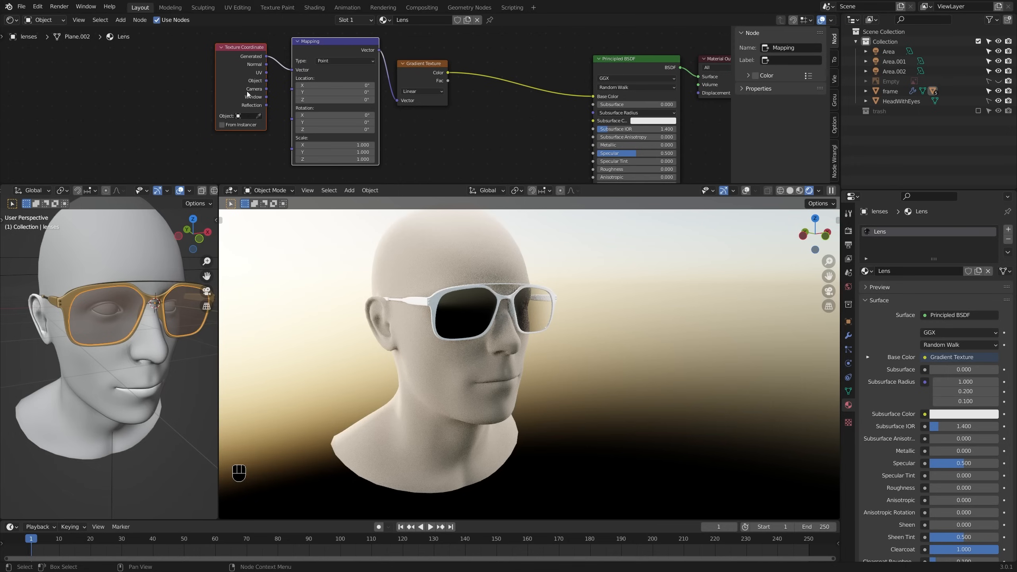
middle_click_drag(284, 88, 276, 93)
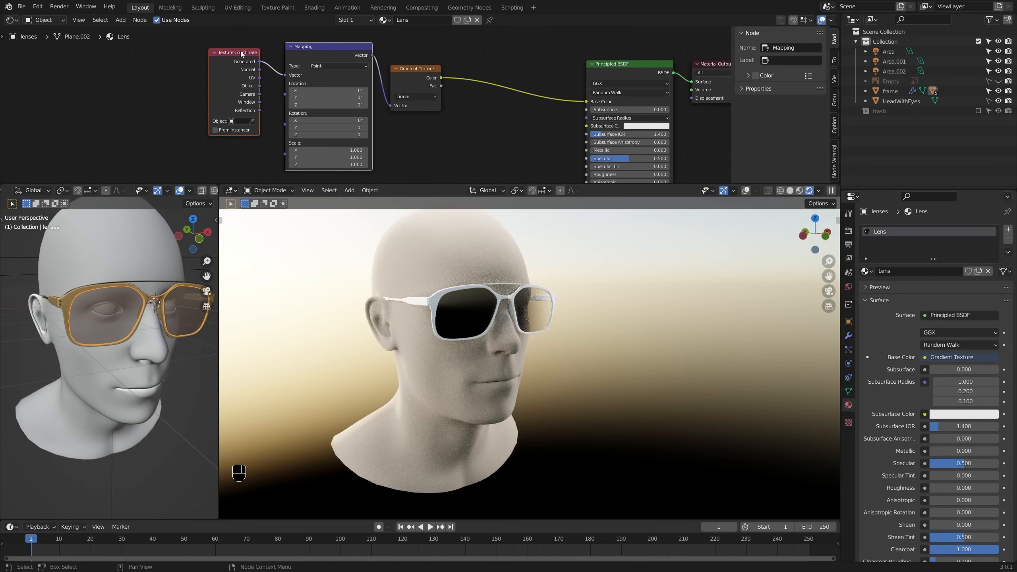
left_click_drag(240, 52, 214, 71)
middle_click_drag(402, 75, 432, 79)
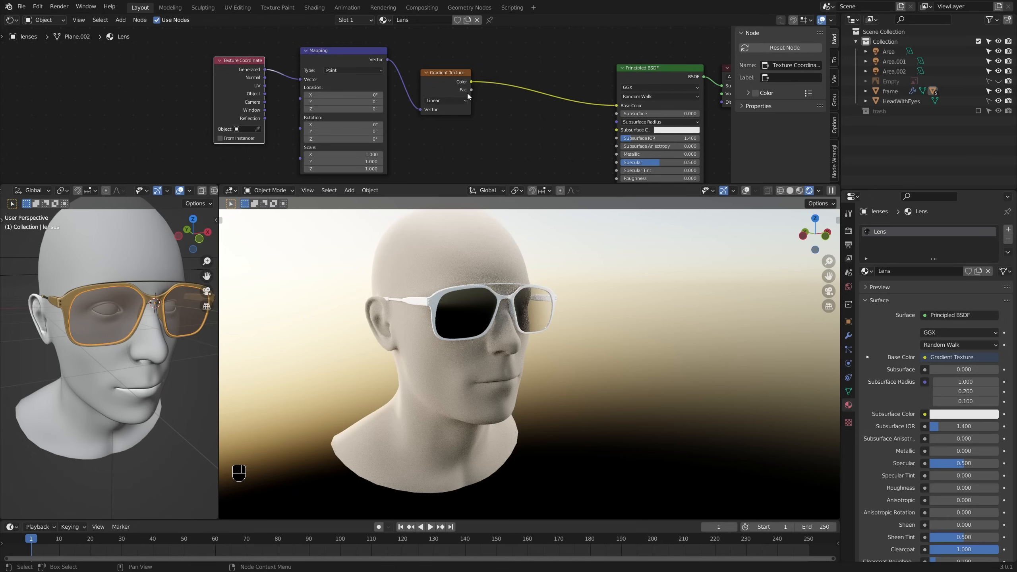
Step: Preview the Gradient Texture directly on the lenses through a Viewer node and move the Principled BSDF node clear of the output
left_click(457, 77, "ctrl+shift")
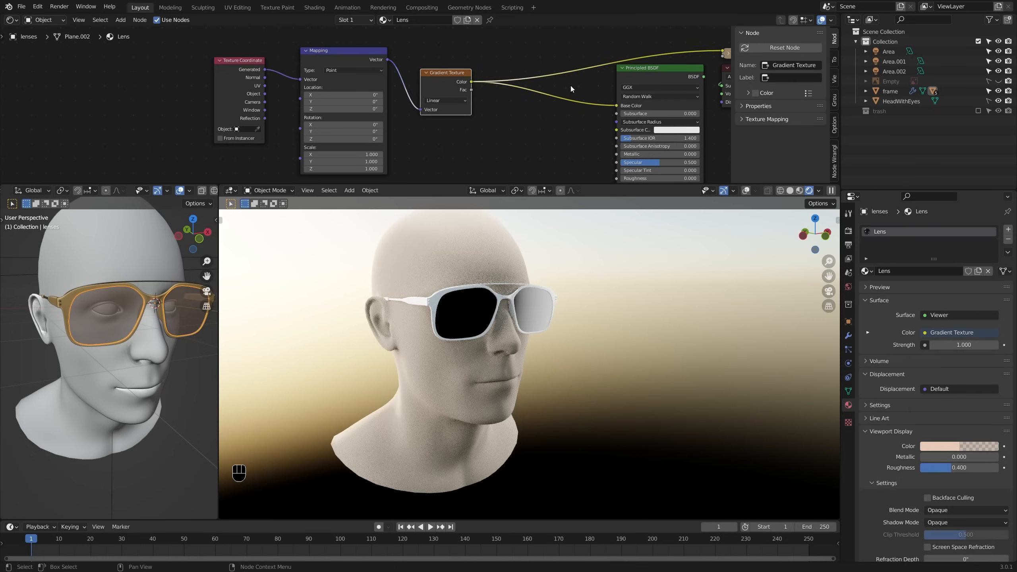
middle_click_drag(571, 86, 503, 89)
left_click_drag(592, 77, 571, 88)
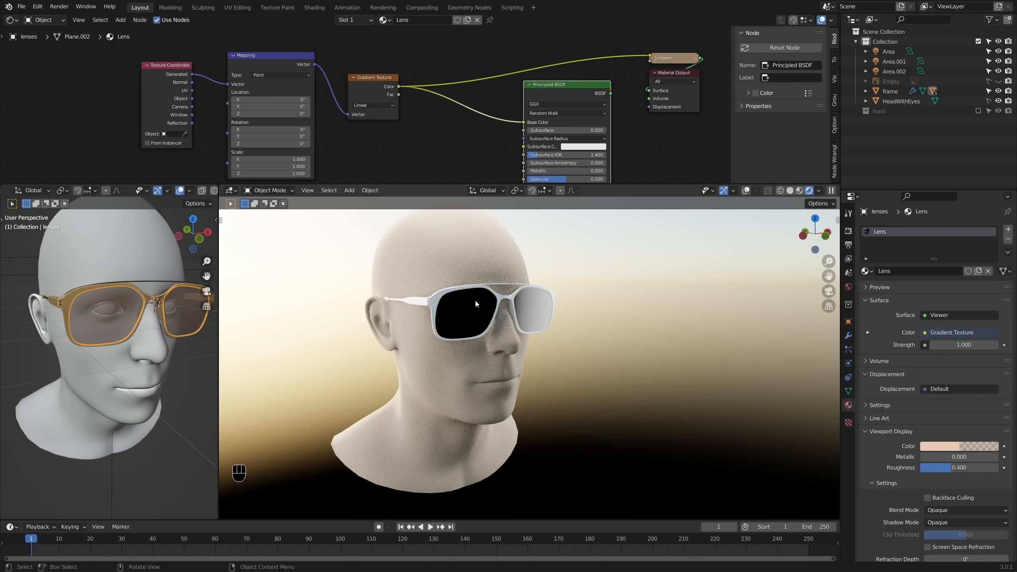
middle_click_drag(476, 298, 435, 299)
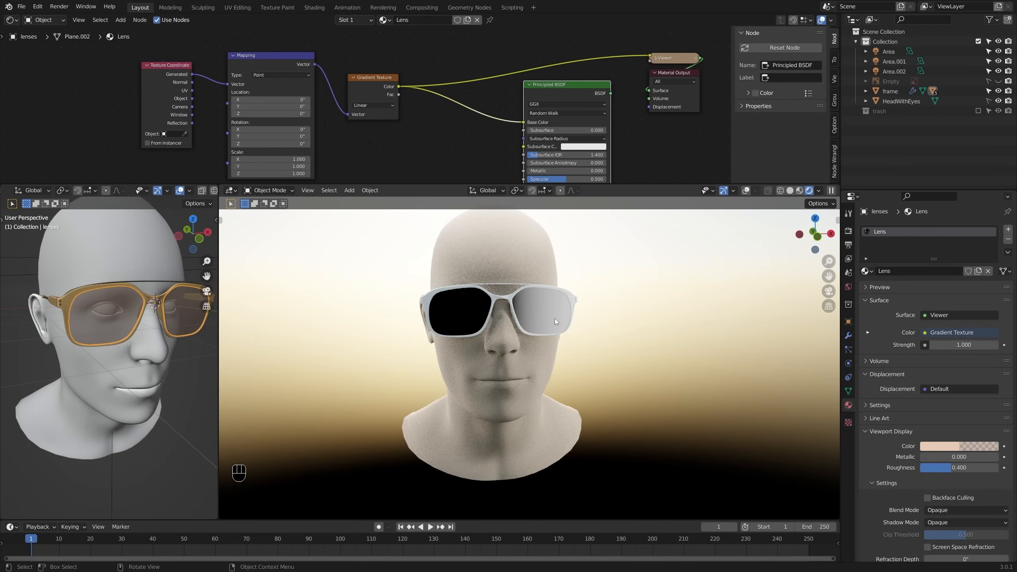
middle_click_drag(399, 68, 359, 66)
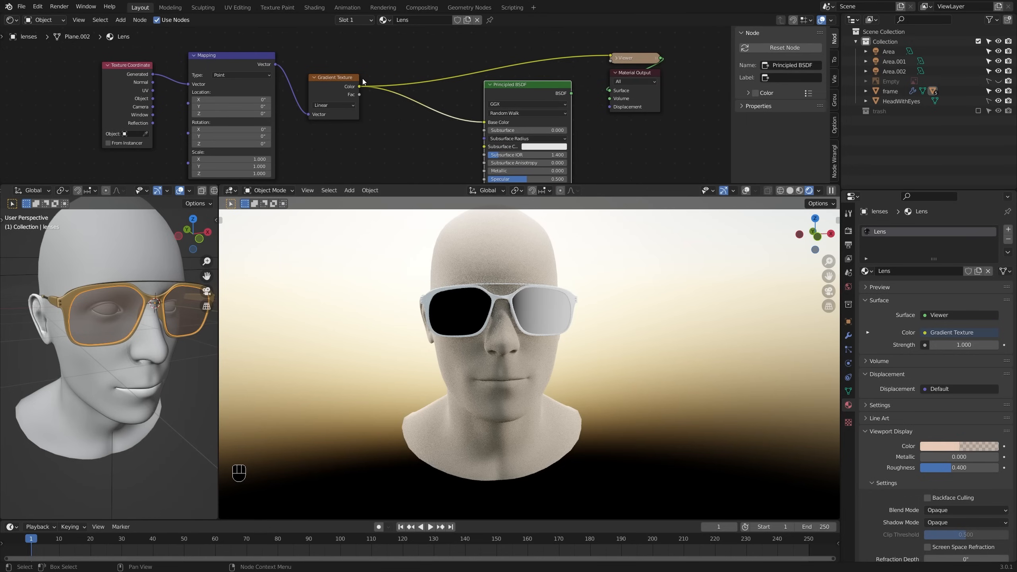
left_click(372, 119)
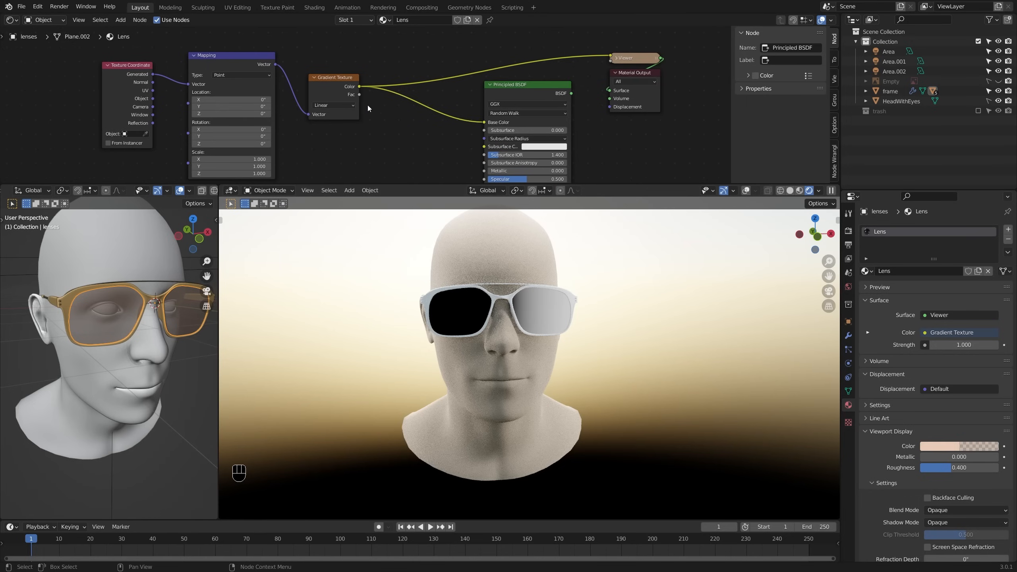
middle_click_drag(293, 97, 299, 93)
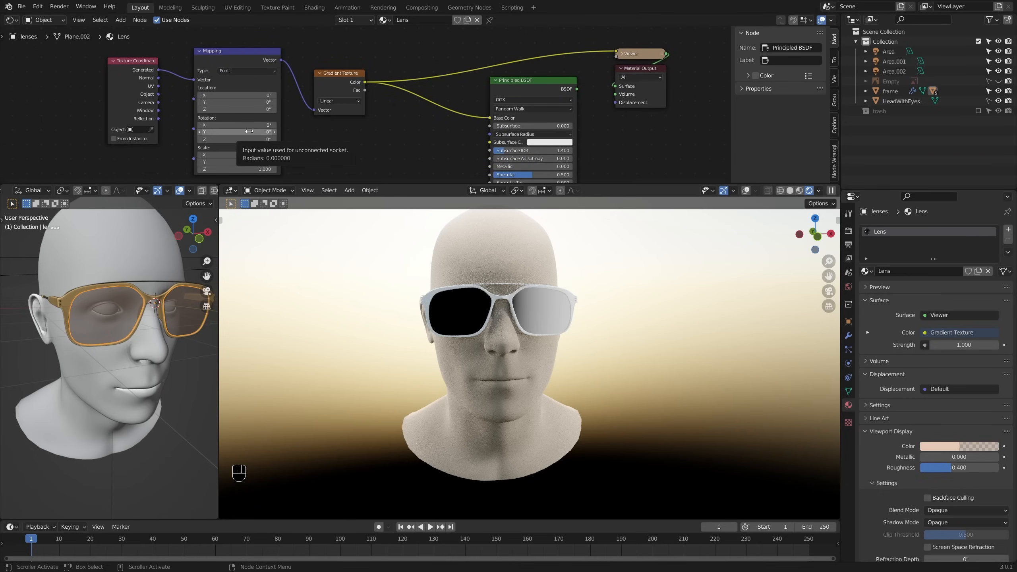
Step: Set the Mapping node's Y rotation to 90° and spread the Gradient Texture and Principled BSDF nodes apart
left_click_drag(249, 132, 312, 132)
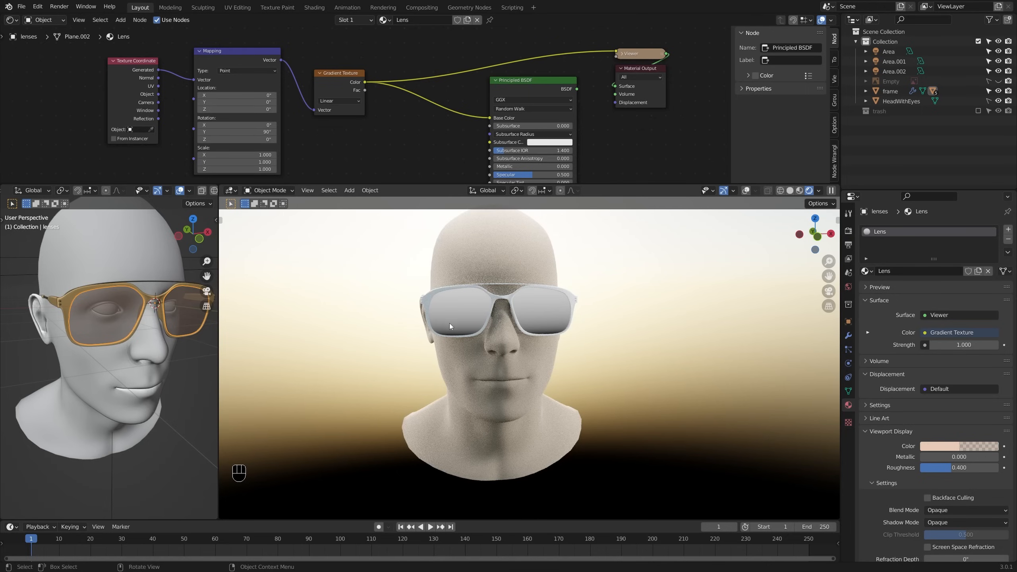
left_click(330, 75)
left_click_drag(330, 73, 320, 81)
left_click_drag(507, 81, 525, 87)
Step: Insert a ColorRamp node between the Gradient Texture and the Principled BSDF, and show the full shader on the lenses
left_click(435, 144)
key("shift+a")
mouse_move(417, 175)
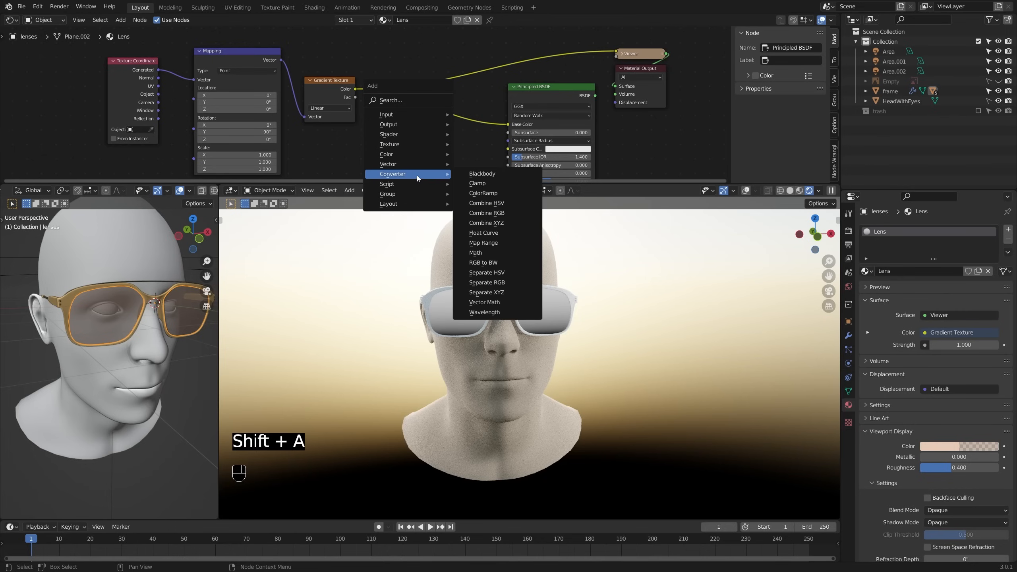
left_click(485, 193)
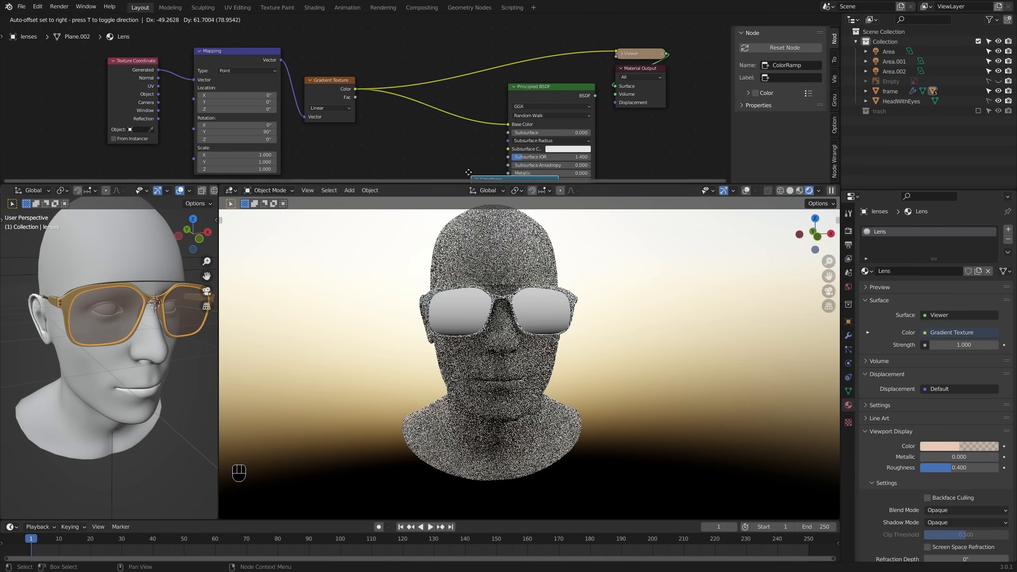
left_click(516, 108)
left_click(557, 97, "ctrl+shift")
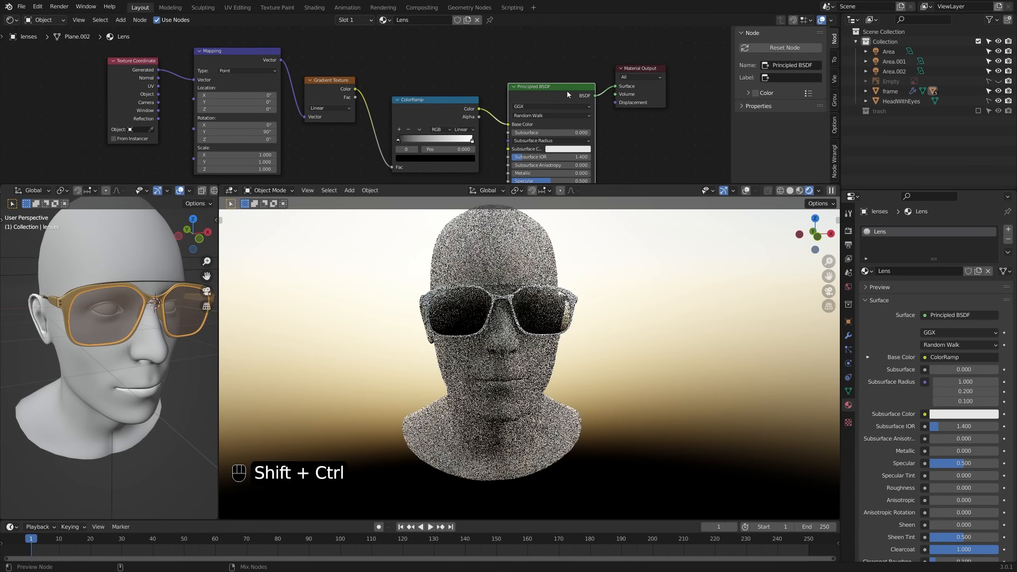
Step: Rearrange the Material Output, Principled BSDF and ColorRamp nodes to tidy their spacing
left_click_drag(631, 68, 658, 75)
left_click_drag(550, 86, 553, 70)
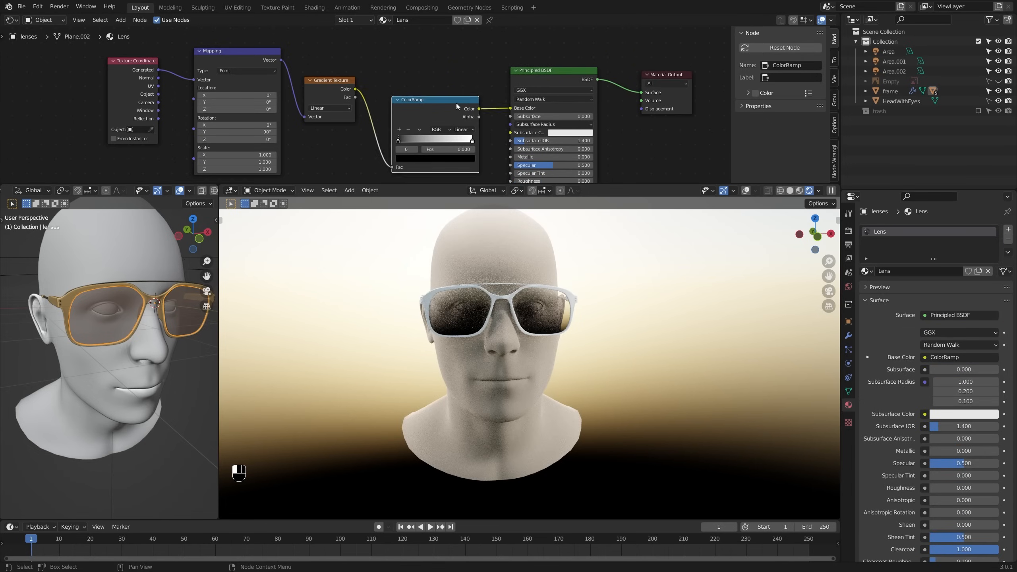
left_click_drag(456, 103, 453, 92)
Step: Preview the ColorRamp on the lenses and move its black stop to 0.243 and its white stop to 0.964
left_click(453, 91, "ctrl+shift")
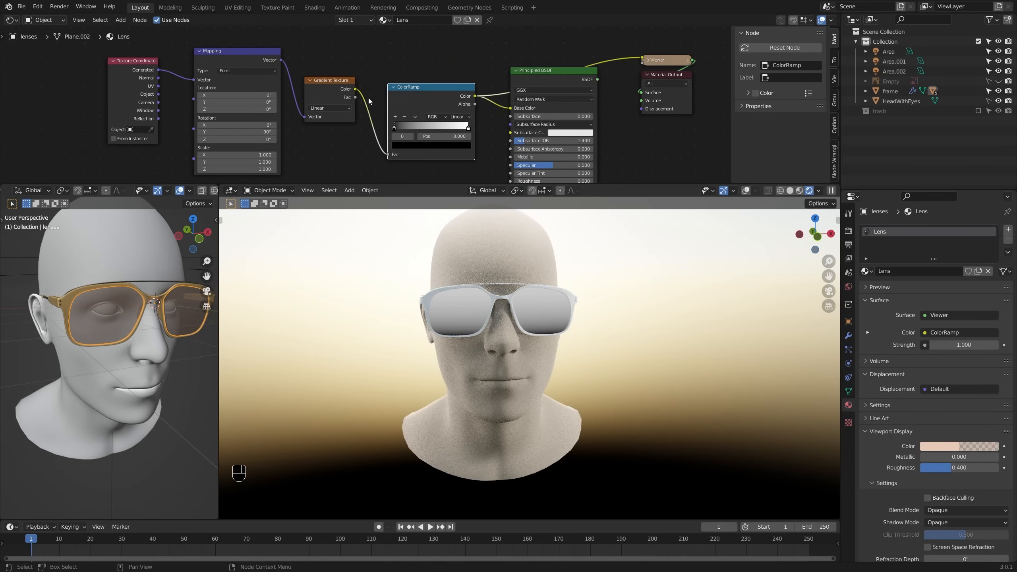
left_click_drag(394, 128, 466, 128)
left_click(468, 128)
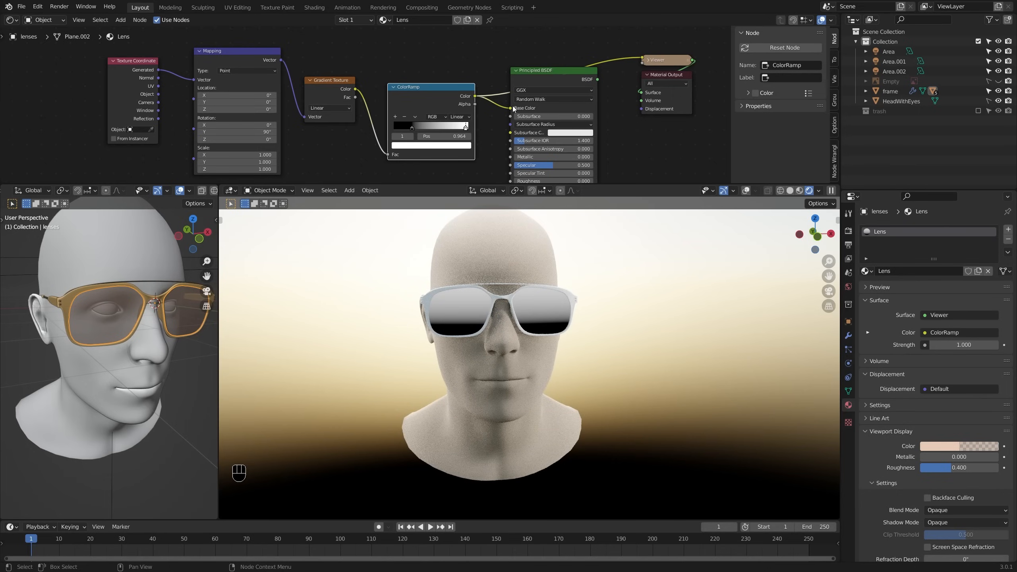
Step: Copy the Principled BSDF's orange base color to the ColorRamp's white stop and reconnect the ramp to Base Color
left_click_drag(510, 108, 505, 108)
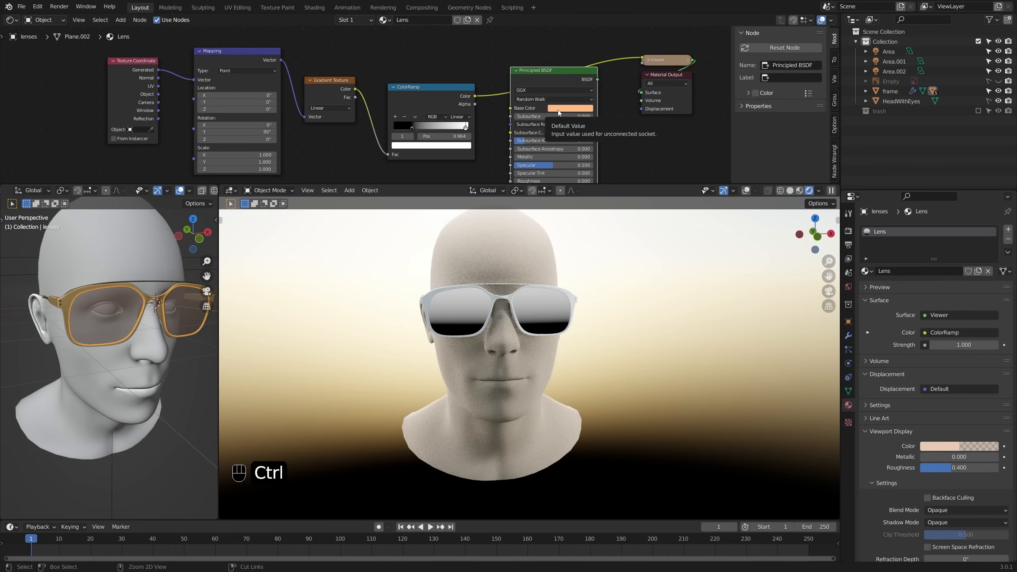
key("ctrl+c")
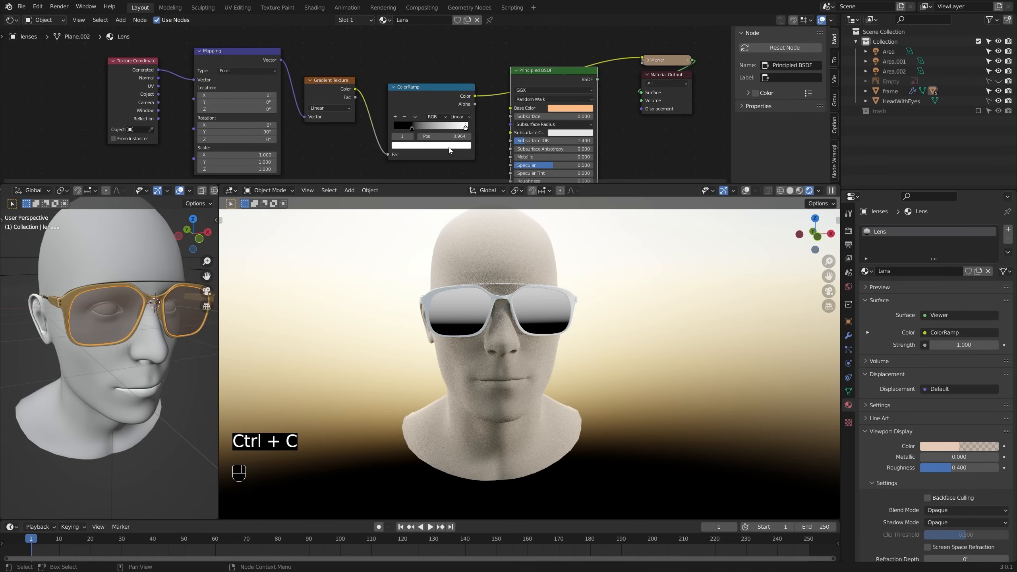
key("ctrl+v")
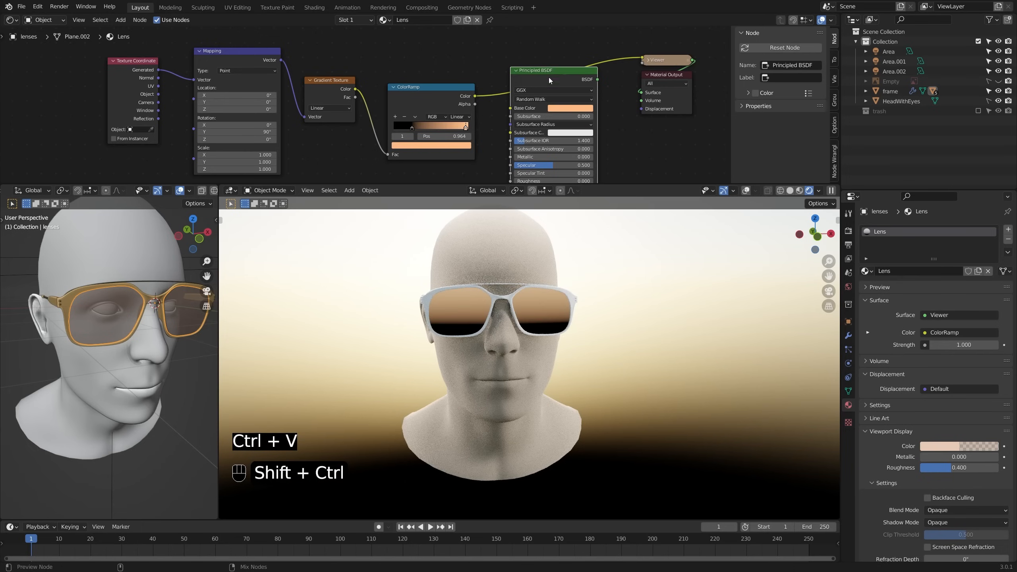
left_click(548, 77, "ctrl+shift")
left_click_drag(475, 96, 510, 108)
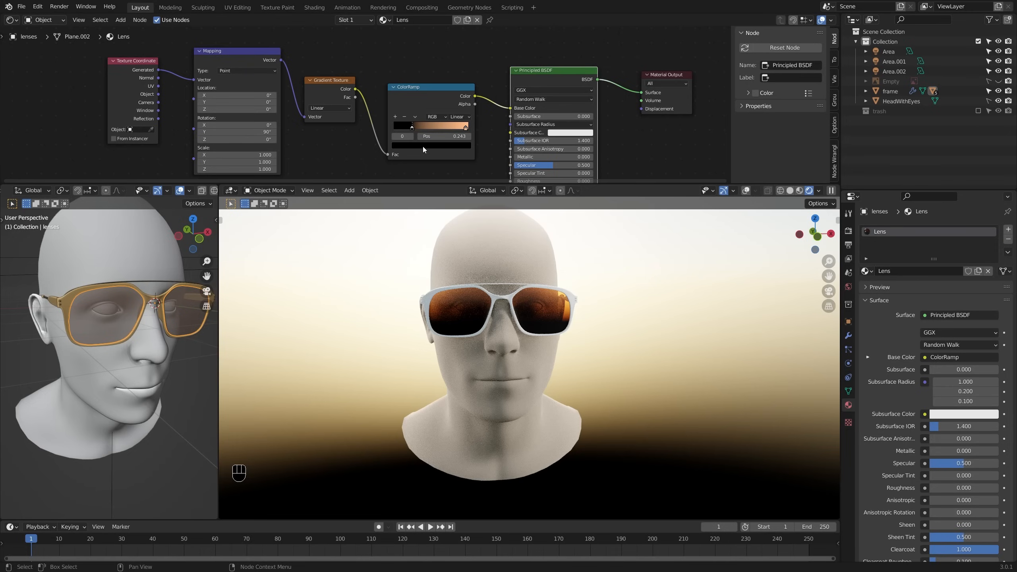
Step: Paste the orange onto the ColorRamp's black stop and turn it dark red with hue 0.010 and value 0.400
key("ctrl+v")
left_click(423, 145)
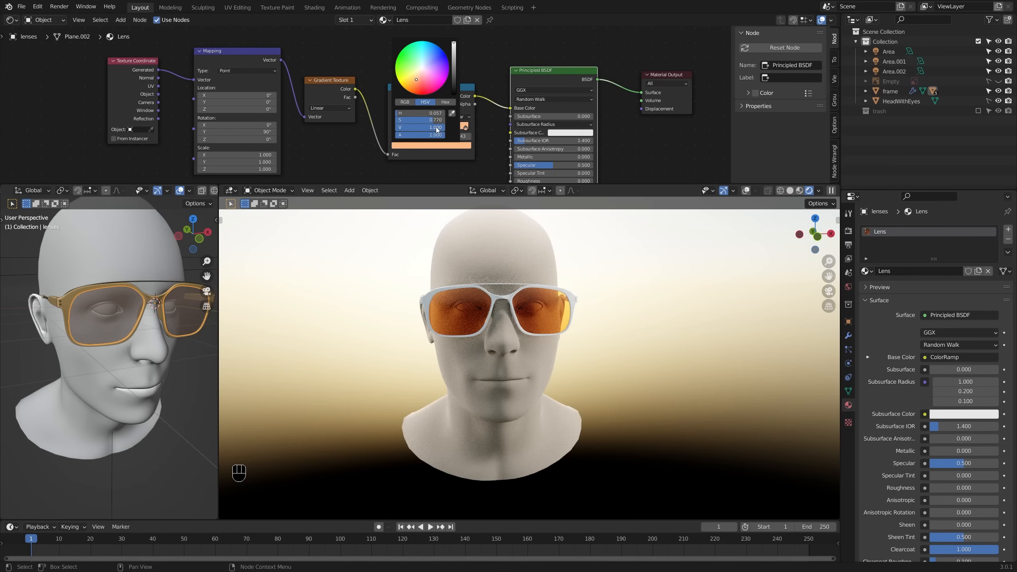
mouse_move(424, 127)
left_mouse_down()
mouse_move(395, 128)
mouse_move(439, 120)
mouse_move(429, 113)
left_mouse_up()
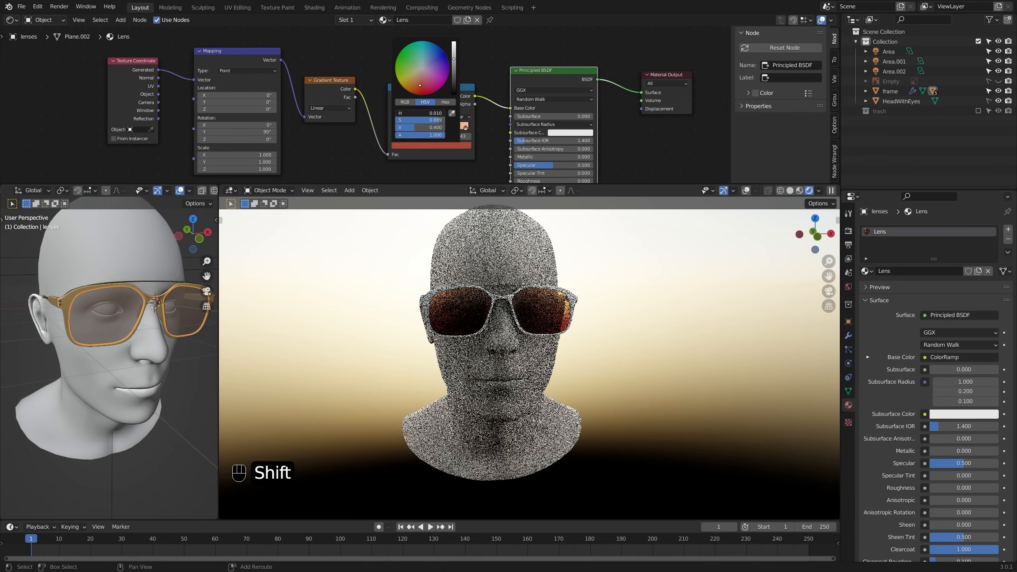
Step: Insert a Hue Saturation Value node between the ColorRamp and the Principled BSDF and set its Hue to 0.560
middle_click_drag(460, 327, 504, 327)
scroll(505, 327, "up", 4)
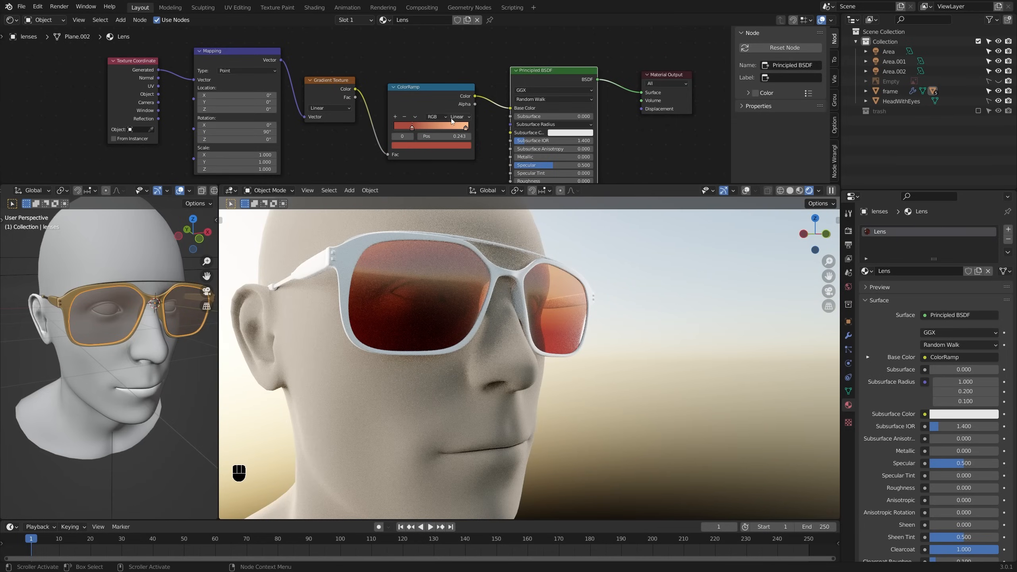
left_click_drag(446, 96, 436, 89)
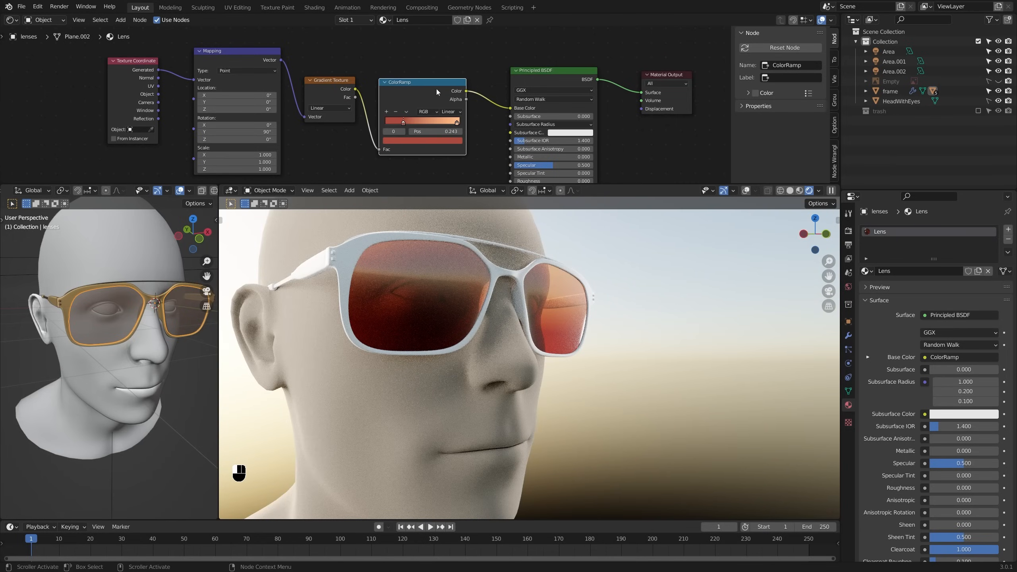
left_click_drag(542, 79, 562, 77)
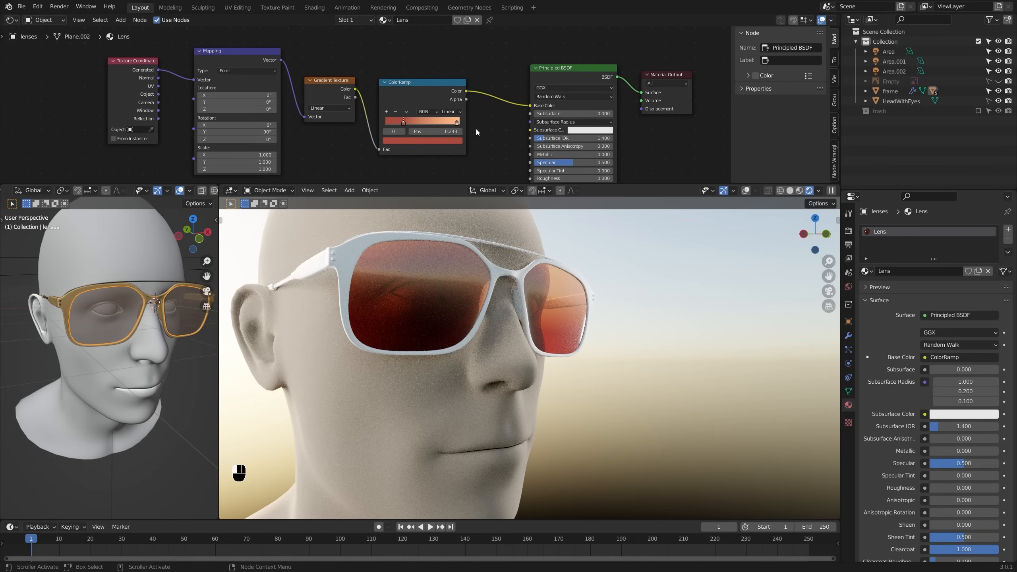
key("shift+a")
mouse_move(455, 116)
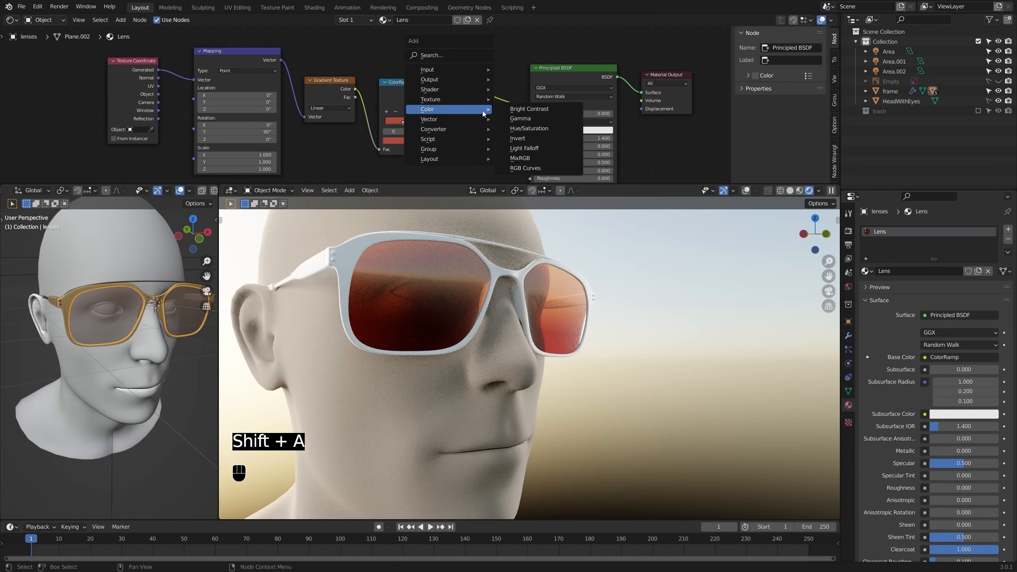
left_click(517, 127)
left_click(515, 106)
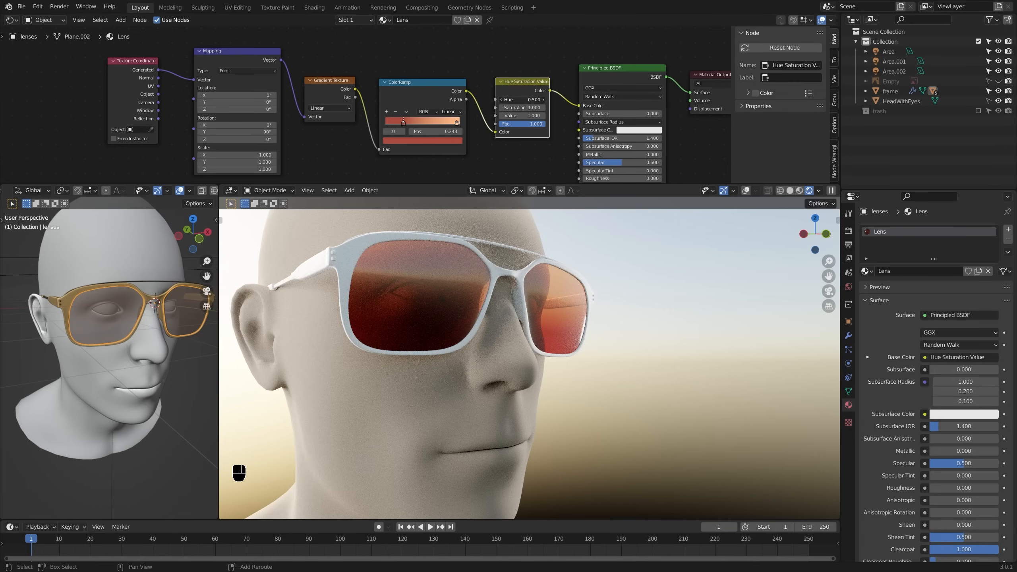
mouse_move(522, 100)
left_mouse_down("shift")
mouse_move(560, 100)
mouse_move(495, 115)
mouse_move(535, 116)
mouse_move(490, 115)
mouse_move(514, 116)
left_mouse_up("shift")
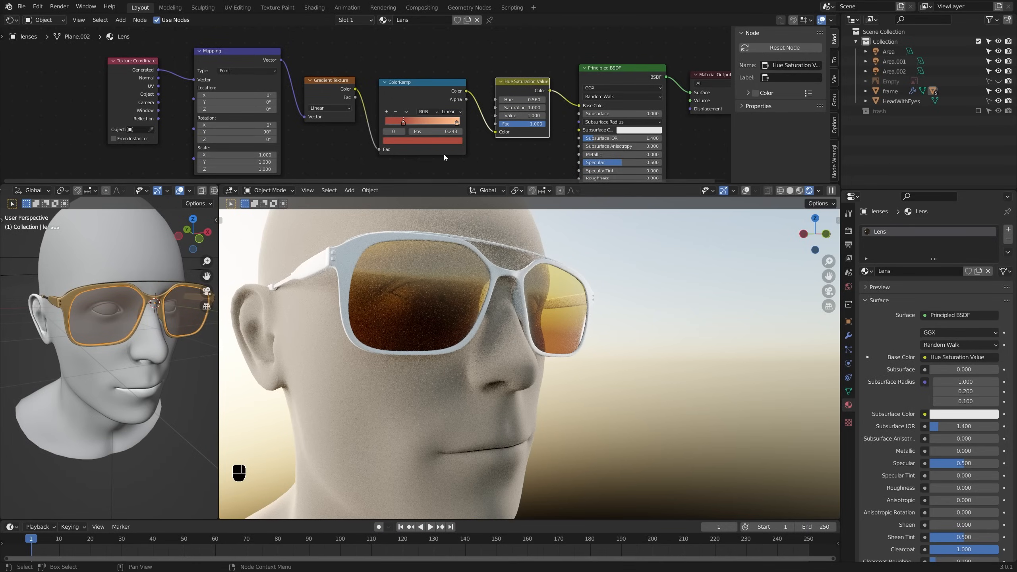
Step: Turn Multiple Importance off and back on for the Area.001 light to compare its reflection in the lens
scroll(428, 149, "up", 1)
scroll(505, 273, "down", 1)
middle_click_drag(507, 269, 429, 294)
scroll(424, 299, "down", 2)
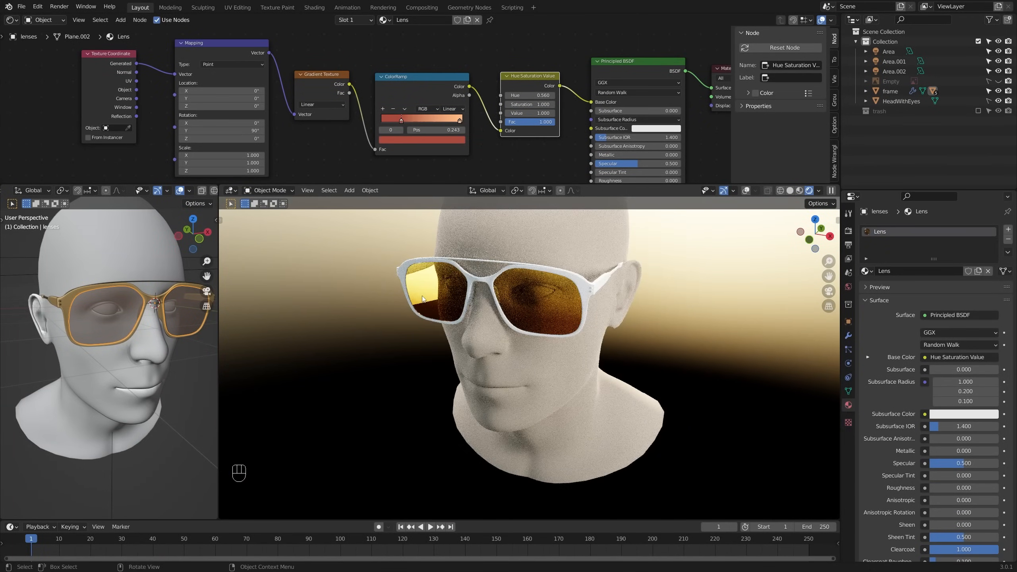
scroll(112, 325, "down", 5)
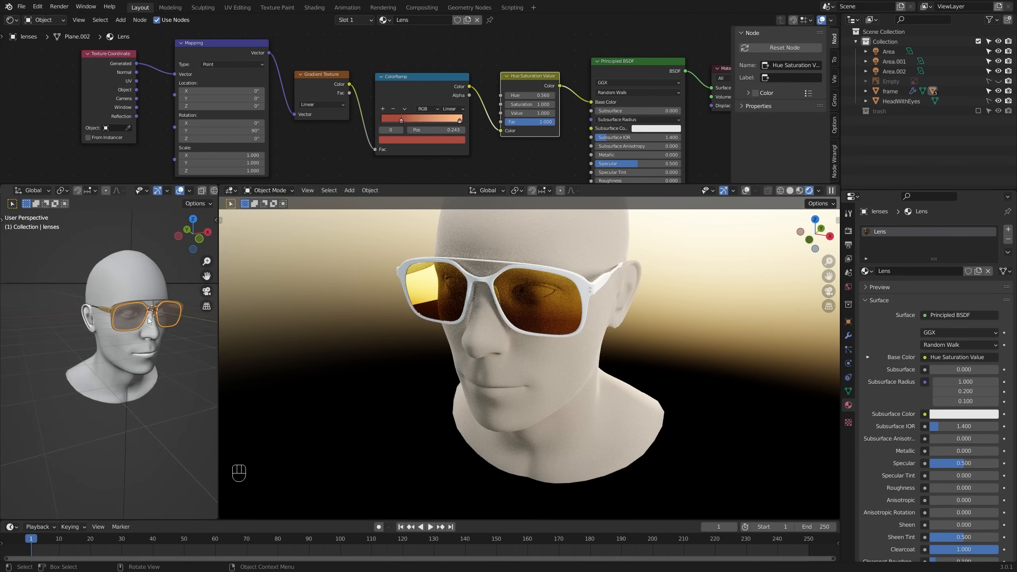
scroll(121, 332, "down", 3)
middle_click_drag(112, 325, 70, 305, "shift")
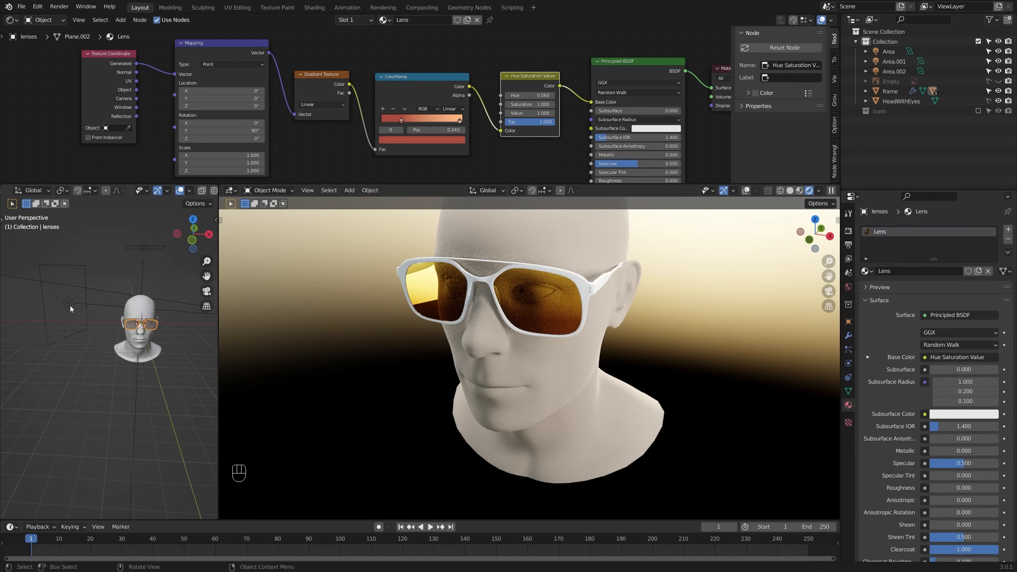
left_click(69, 303)
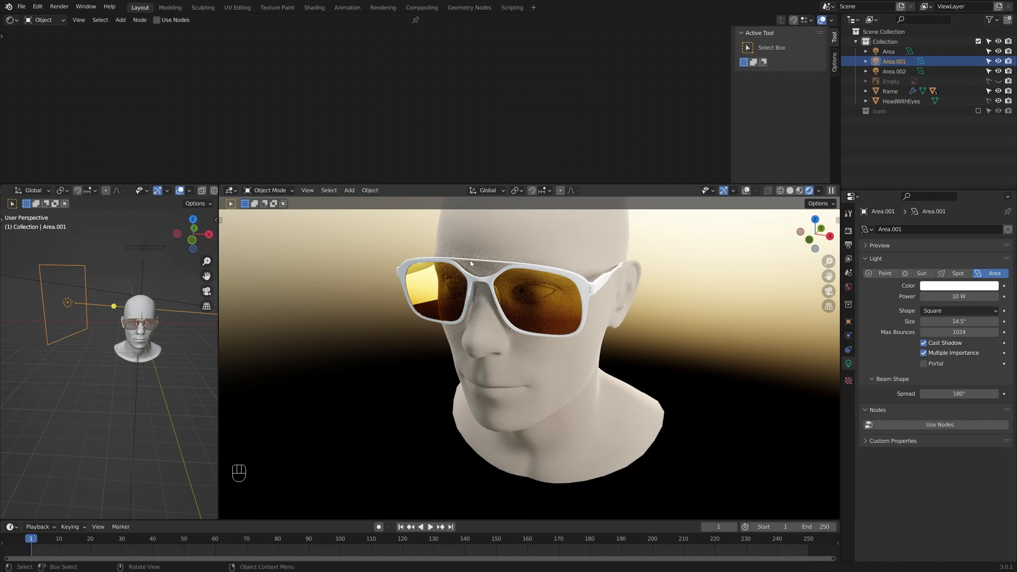
left_click(924, 352)
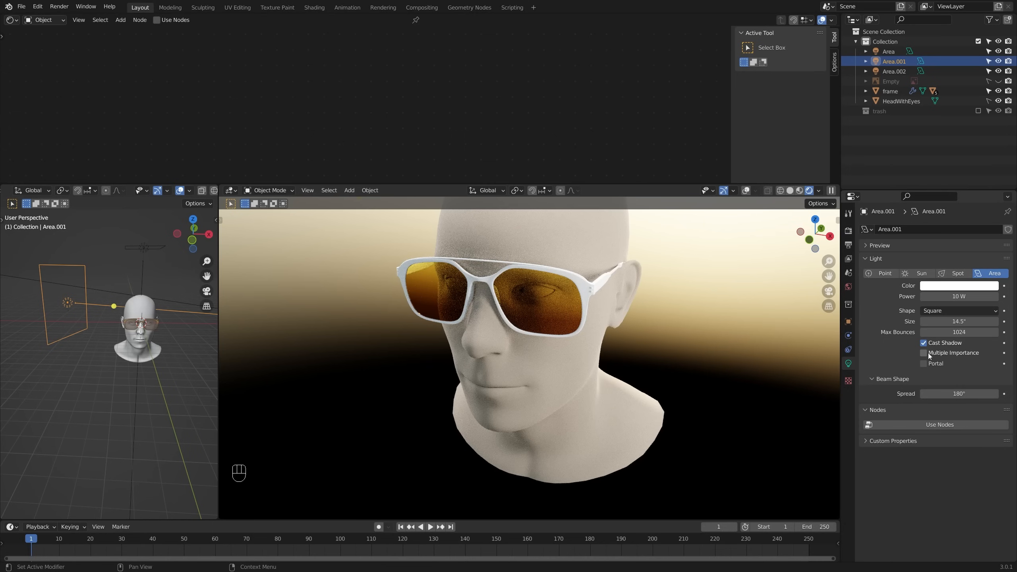
left_click(929, 355)
middle_click_drag(431, 329, 480, 322)
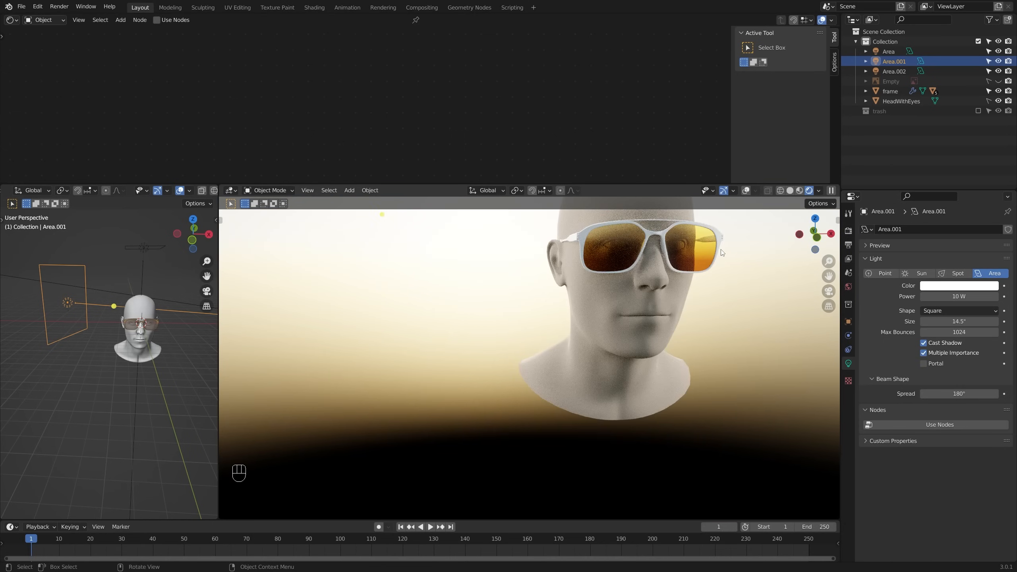
Step: Set Metallic to 1 in the Metal material of the sunglasses' brow bar
left_click(704, 250)
key("KP_Decimal")
middle_click_drag(588, 329, 516, 322)
scroll(519, 339, "up", 3)
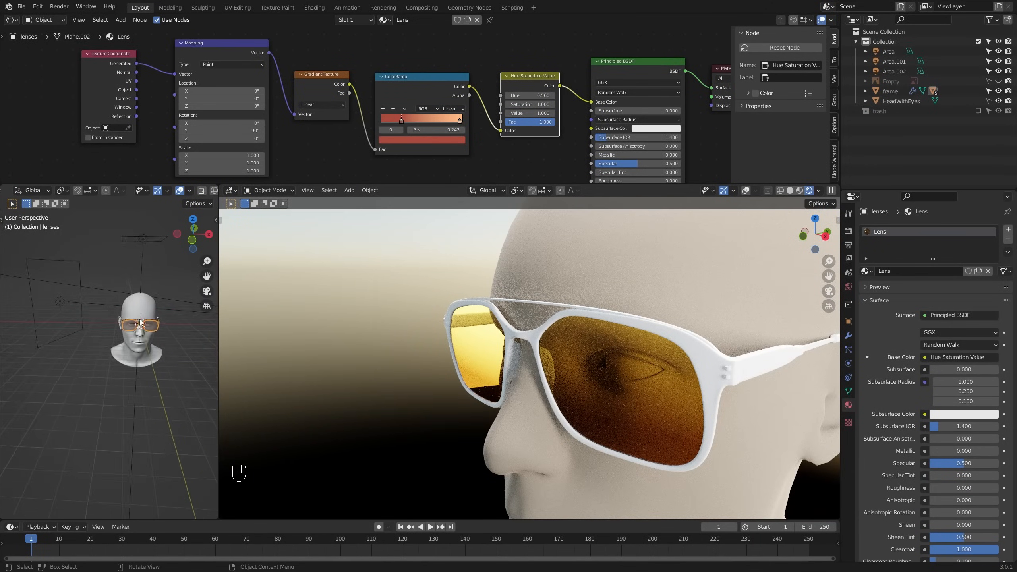
scroll(140, 322, "up", 8)
middle_click_drag(141, 326, 129, 320)
middle_click_drag(128, 321, 108, 328, "shift")
left_click(104, 322)
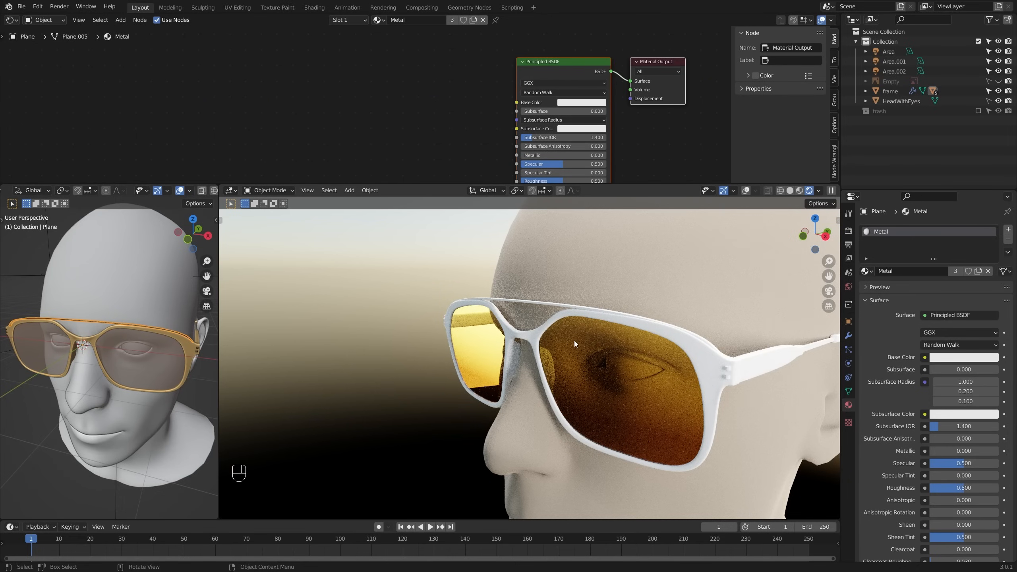
middle_click_drag(93, 346, 53, 349)
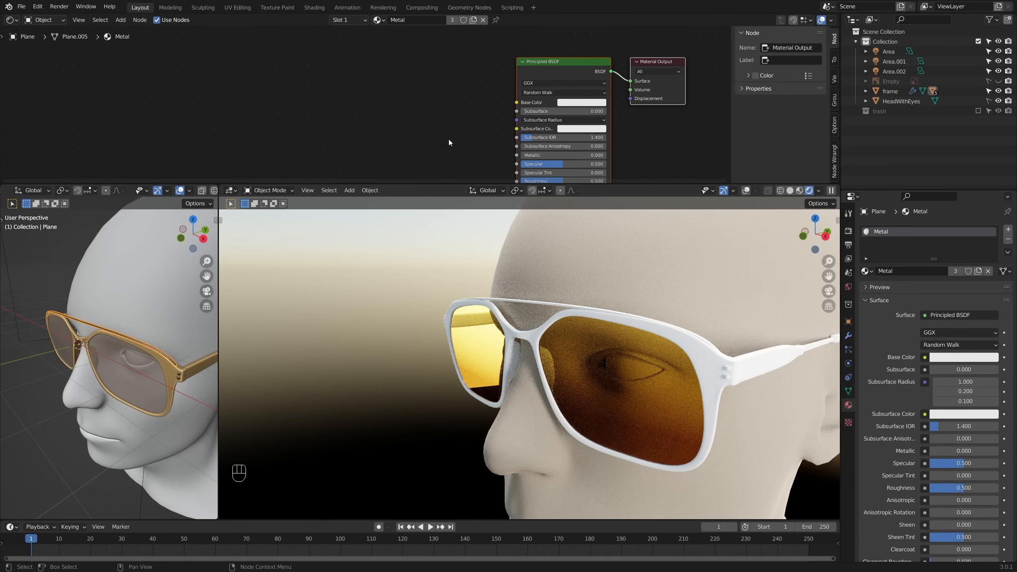
middle_click_drag(529, 148, 514, 134)
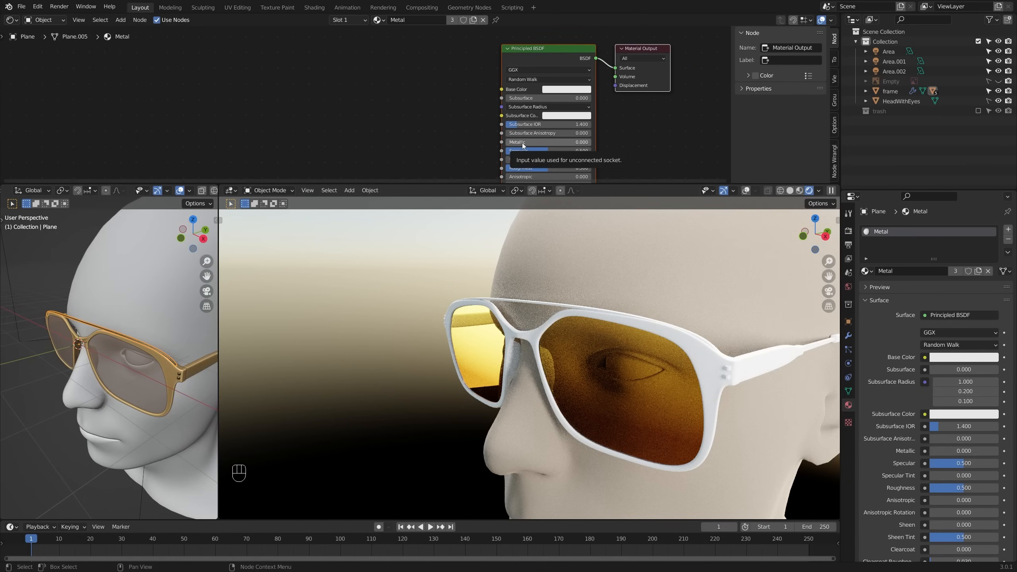
left_click(523, 143)
type("1")
key("Return")
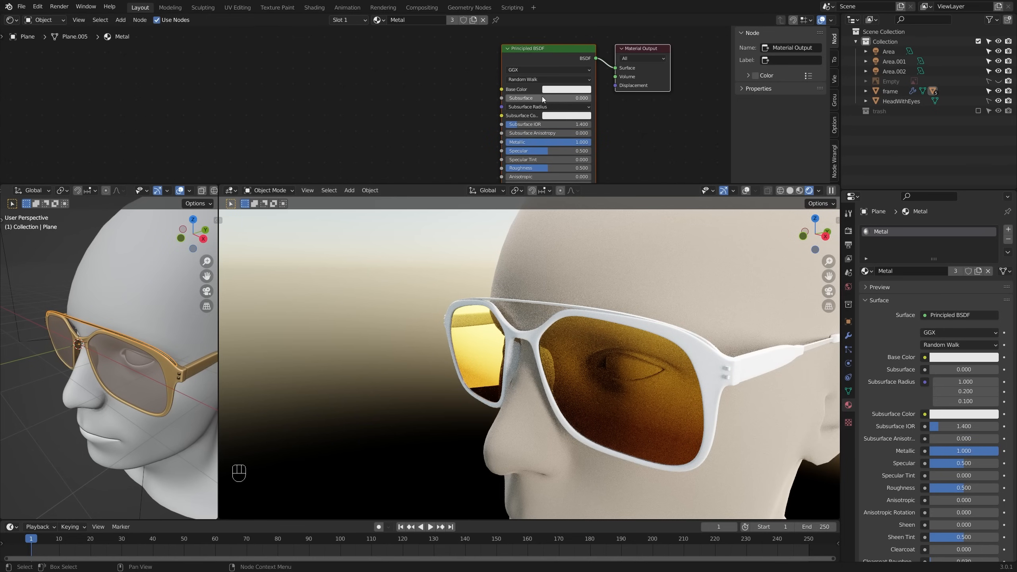
Step: Change the Metal material's base color to a golden yellow with hue 0.114
middle_click_drag(543, 100, 482, 58)
middle_click_drag(601, 245, 565, 265)
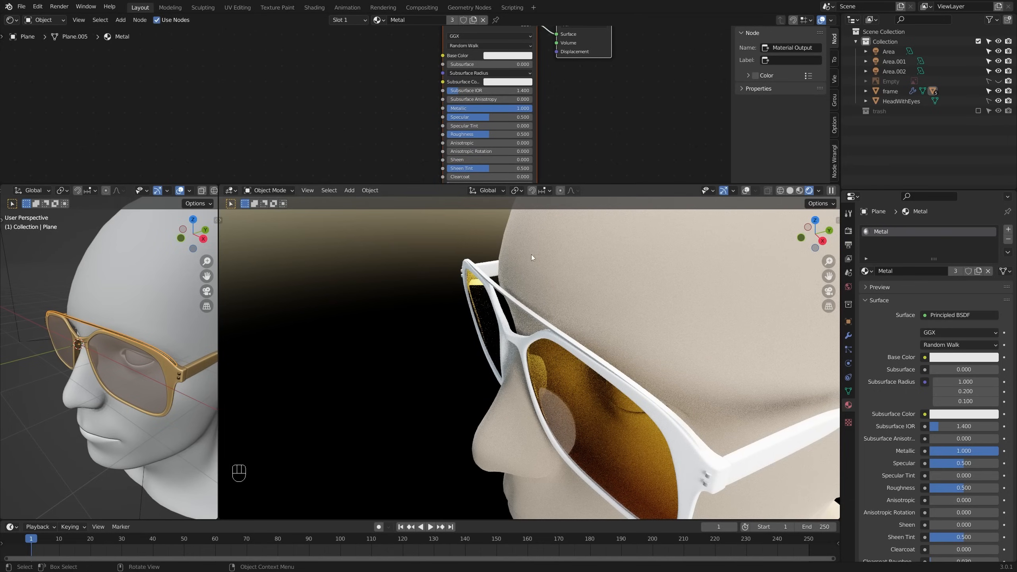
left_click(125, 369)
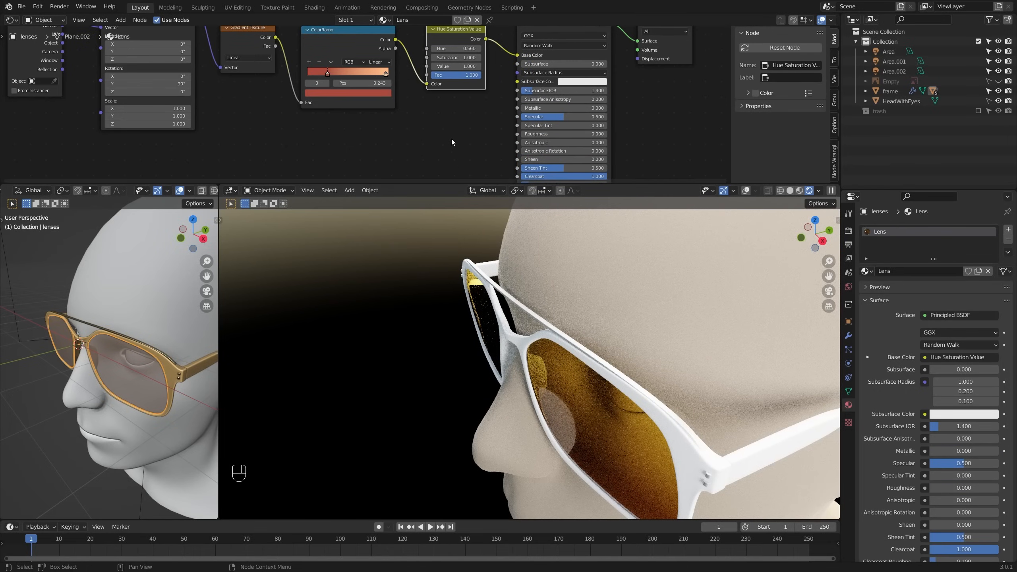
left_click(95, 329)
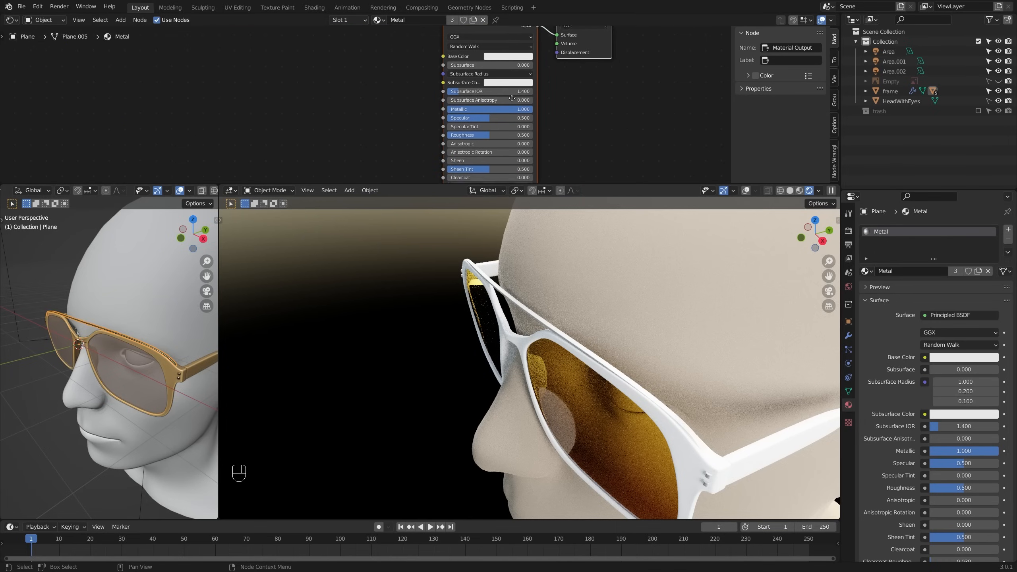
left_click(521, 78)
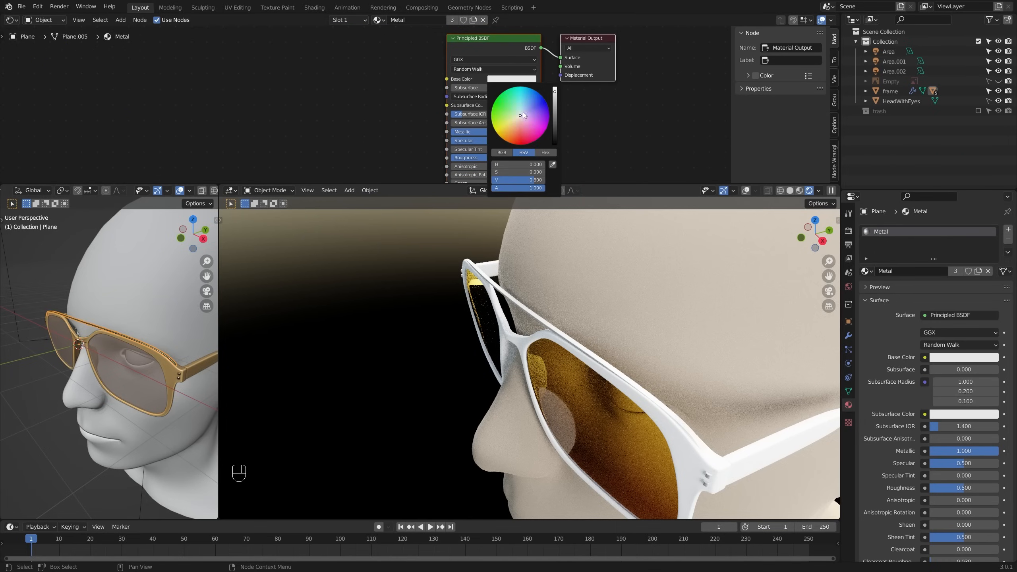
left_click_drag(523, 115, 502, 131)
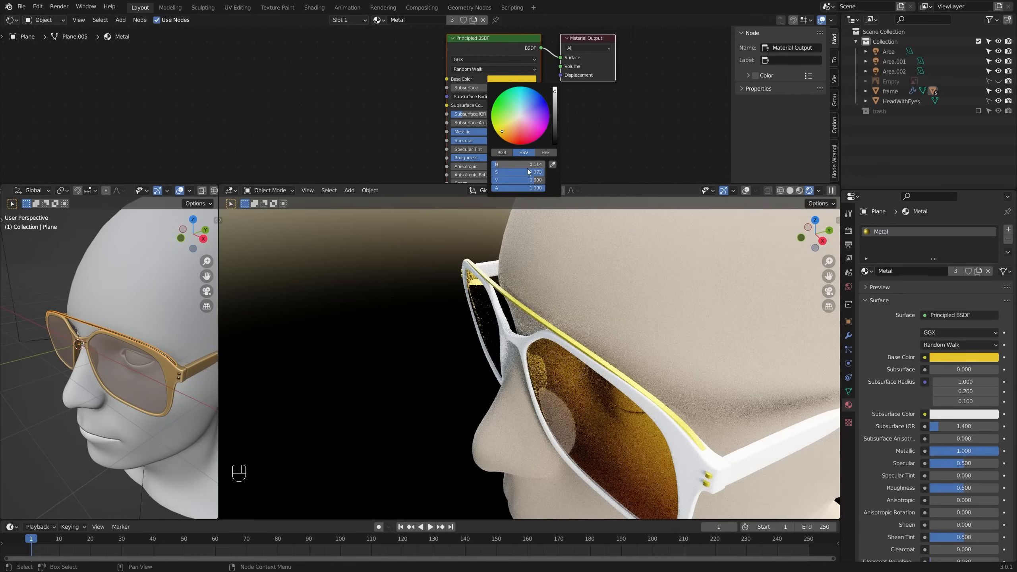
Step: Desaturate the Metal material's base color to a paler gold and set its Roughness to 0.200
left_click_drag(532, 181, 512, 172, "ctrl")
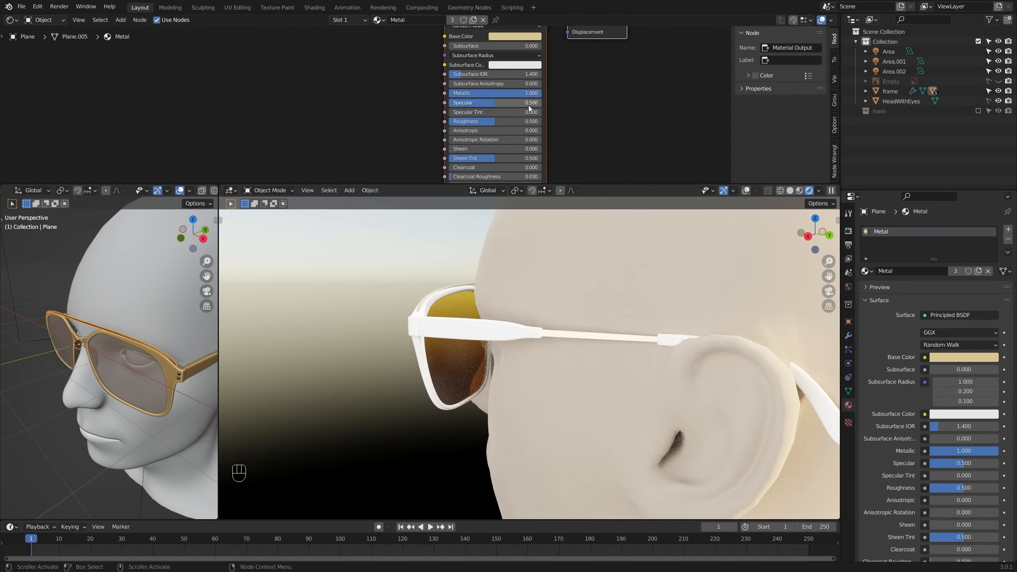
left_click_drag(500, 123, 487, 123, "ctrl")
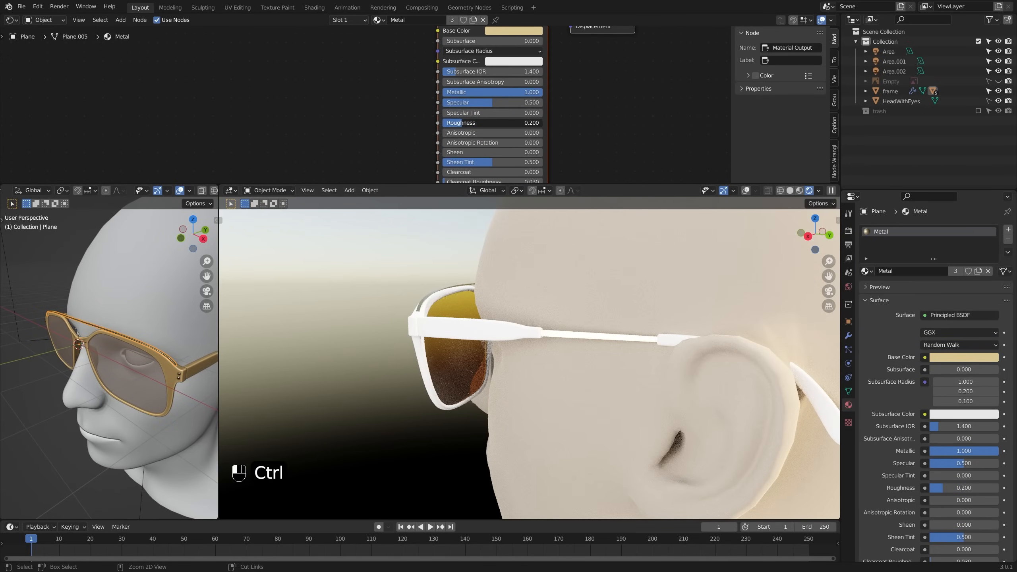
Step: Examine the gold metal on the temple rod, hinge details and brow bar up close and from several angles
middle_click_drag(481, 331, 586, 335)
scroll(696, 318, "up", 7)
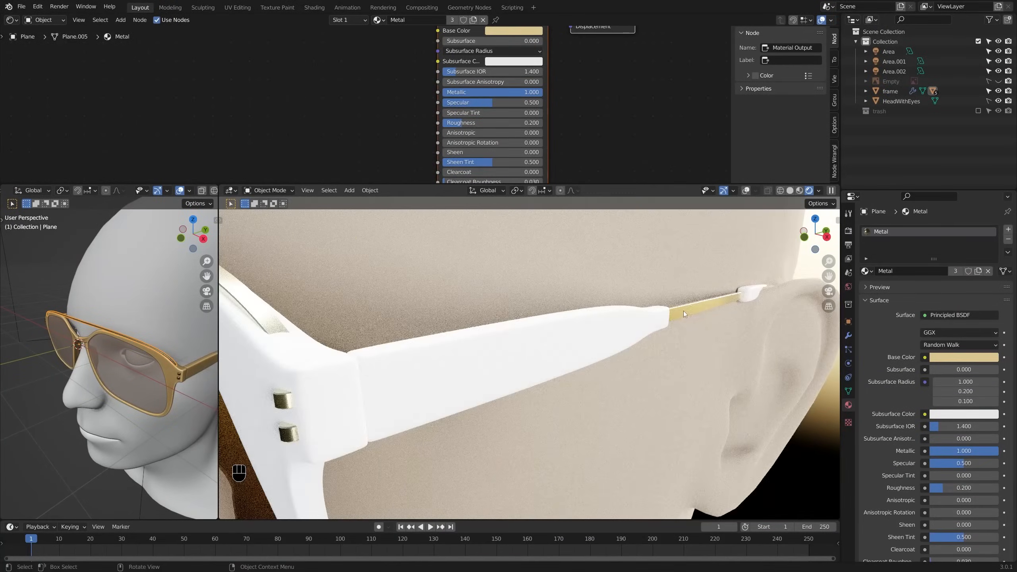
scroll(140, 323, "down", 4)
scroll(167, 337, "up", 5)
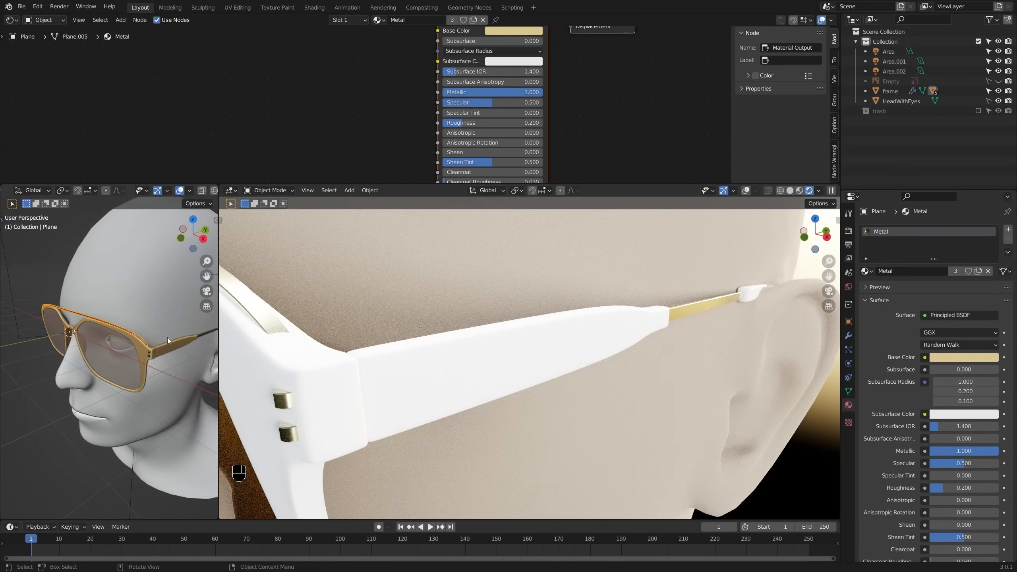
middle_click_drag(180, 336, 180, 336, "shift")
middle_click_drag(391, 342, 617, 383, "shift")
scroll(404, 264, "up", 3)
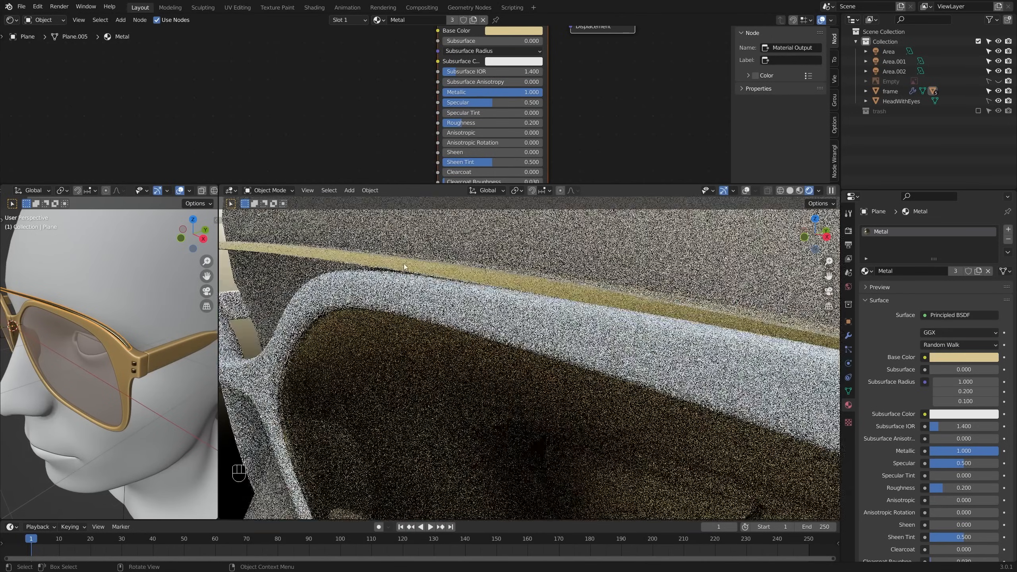
scroll(133, 318, "down", 1)
scroll(134, 319, "down", 1)
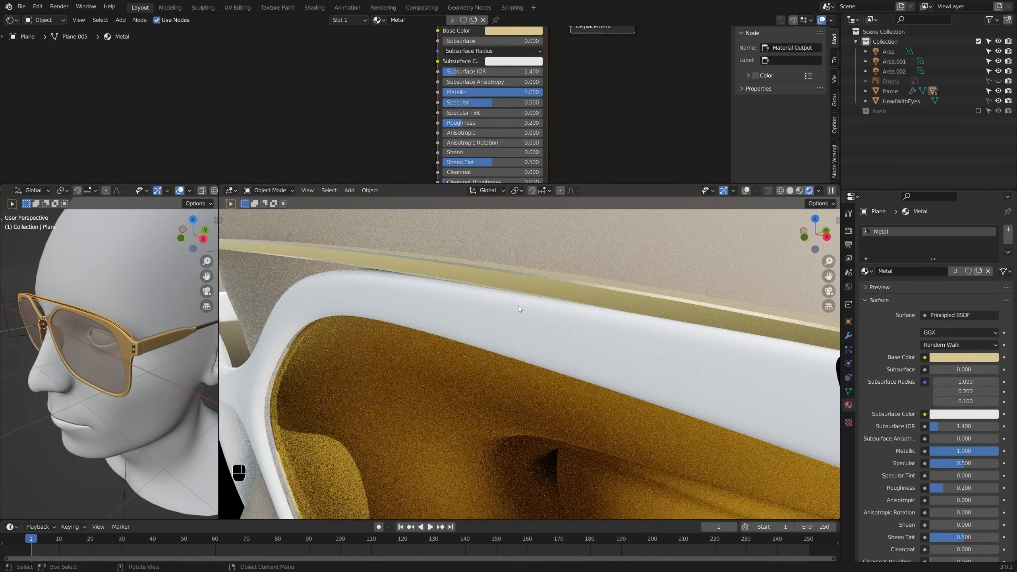
scroll(518, 305, "down", 5)
middle_click_drag(518, 305, 444, 269, "shift")
scroll(453, 265, "down", 2)
middle_click_drag(615, 305, 586, 304)
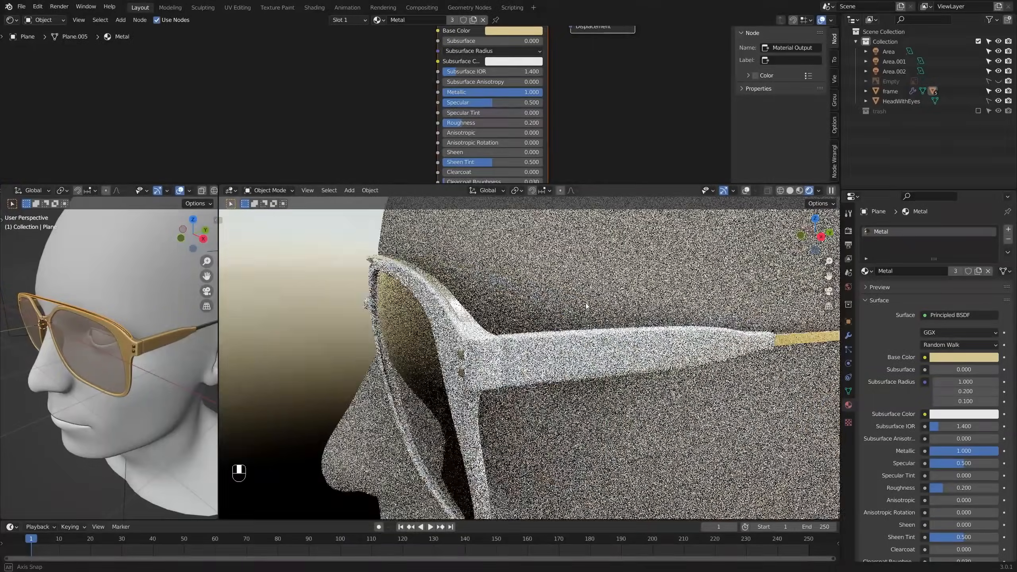
scroll(586, 304, "down", 2)
scroll(546, 148, "down", 3)
Step: Add a Noise Texture node to the Metal material and connect its Fac output to the Principled BSDF's Roughness
middle_click_drag(548, 127, 556, 137)
left_click(591, 131)
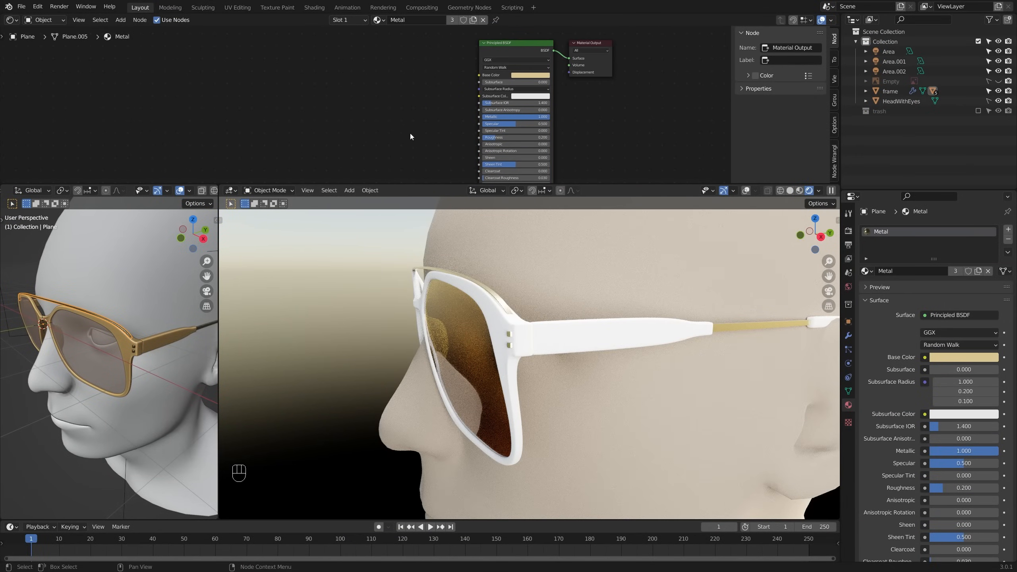
key("shift+a")
mouse_move(383, 127)
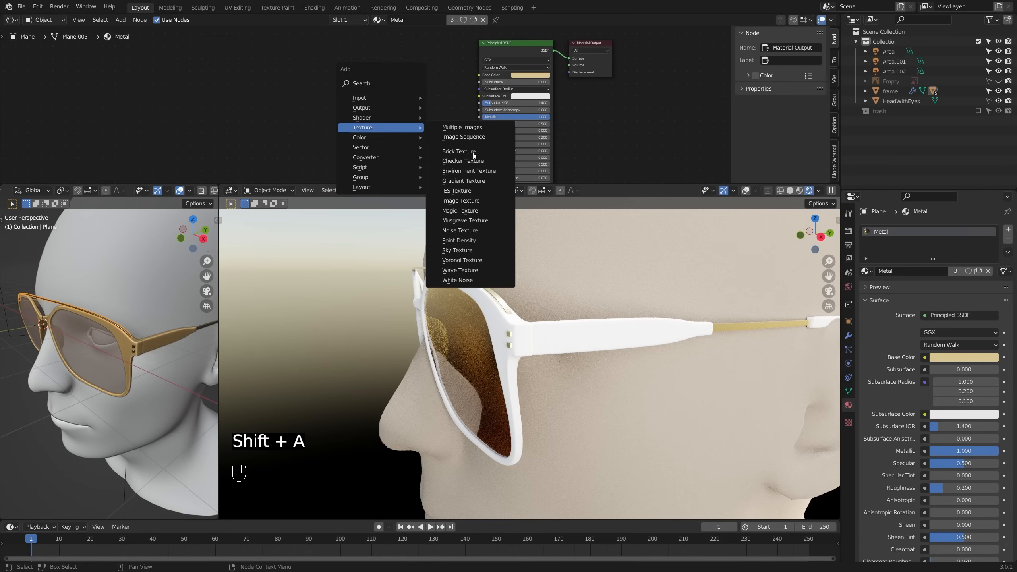
left_click(461, 230)
left_click(435, 110)
left_click_drag(417, 95, 473, 114)
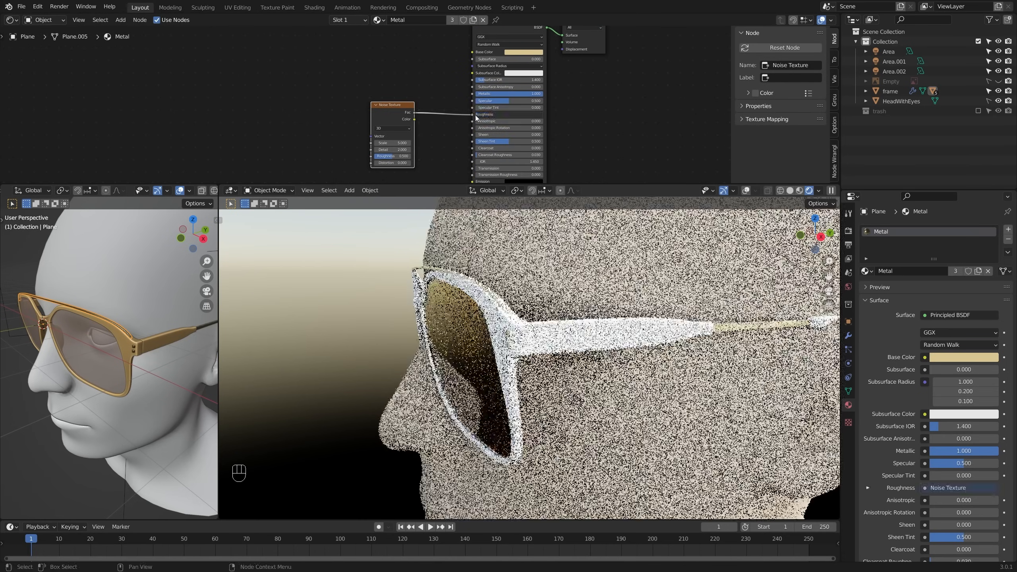
scroll(788, 359, "up", 5)
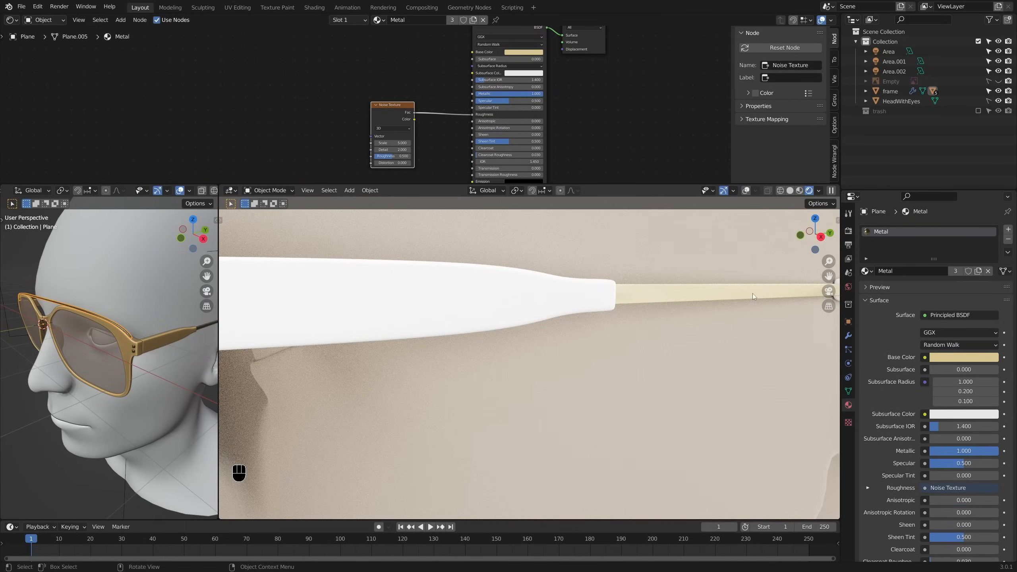
scroll(685, 298, "down", 3)
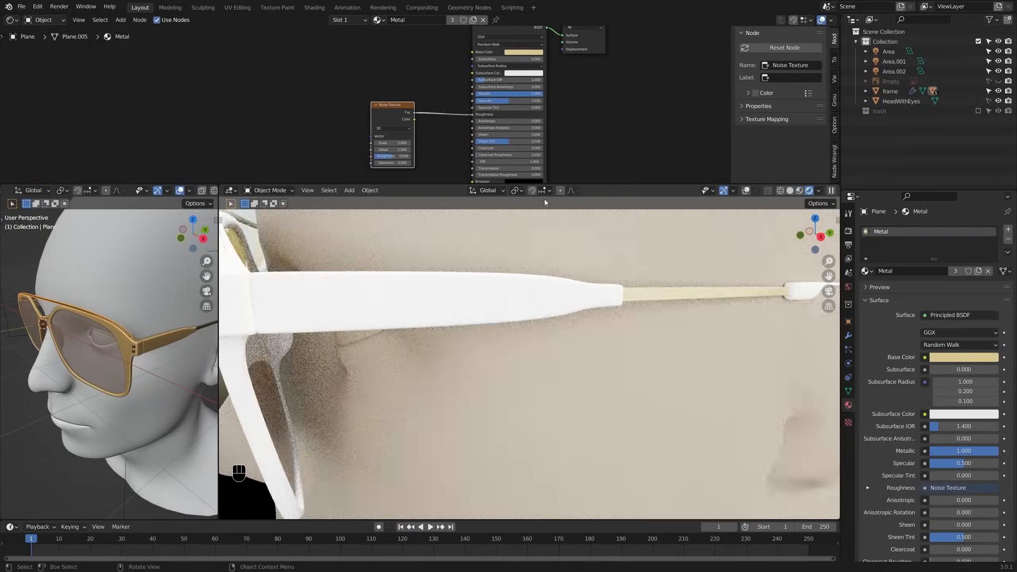
scroll(544, 199, "down", 2)
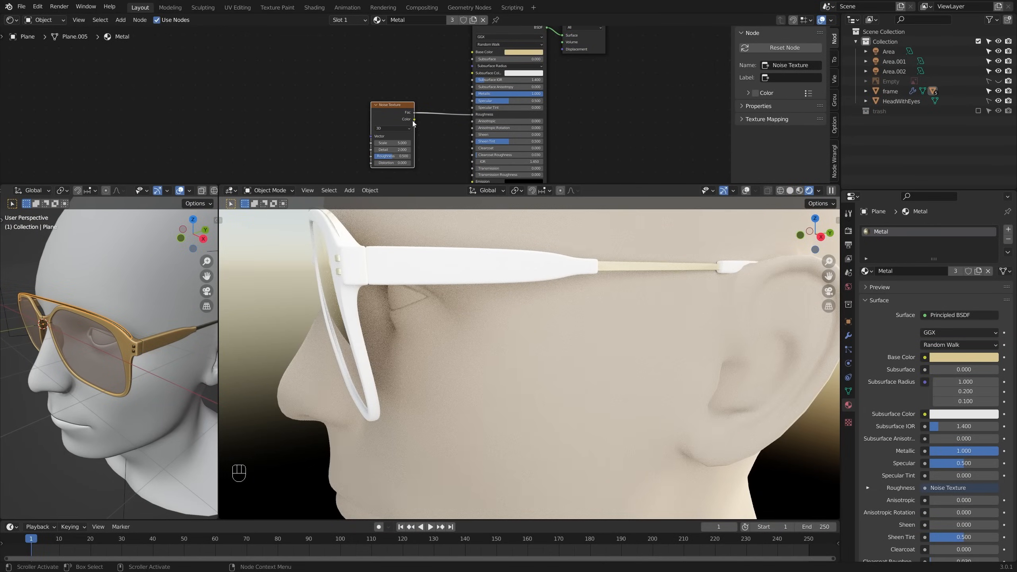
Step: Add Mapping and Texture Coordinate nodes to the Noise Texture and feed the Mapping vector from the Object coordinates
left_click_drag(397, 108, 415, 97)
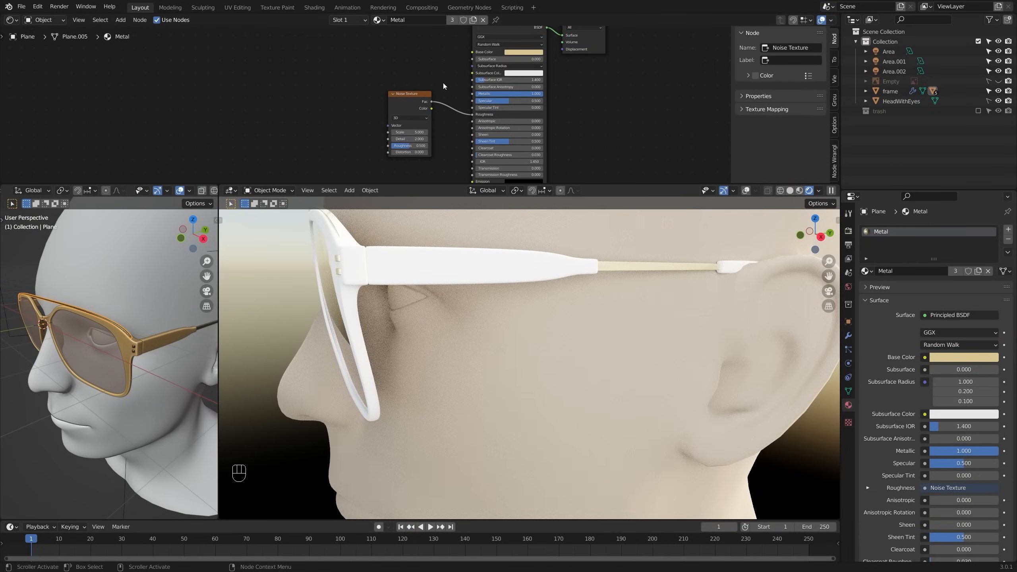
middle_click_drag(443, 85, 459, 123)
left_click(429, 111)
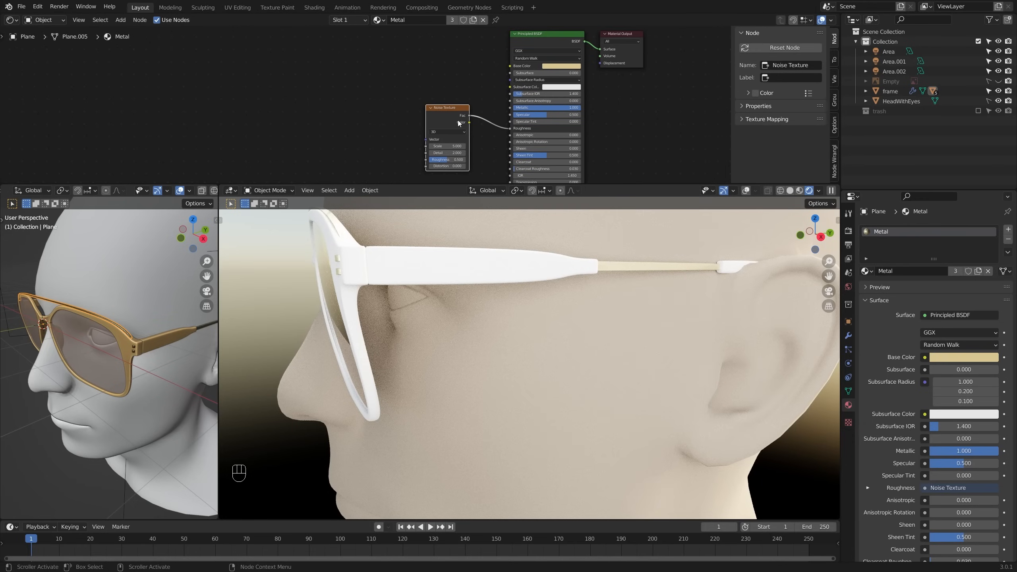
key("ctrl+t")
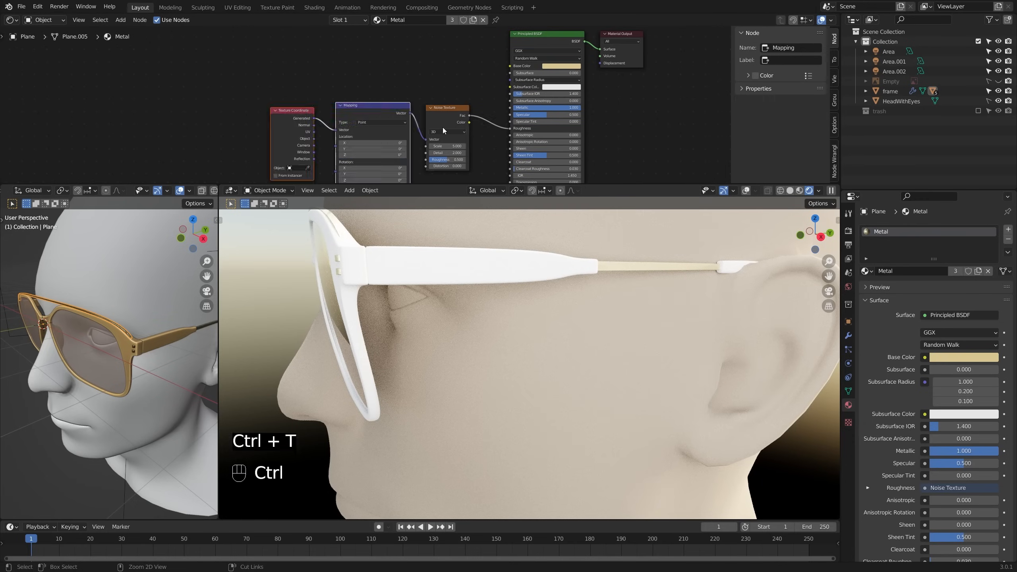
middle_click_drag(415, 113, 421, 98)
scroll(434, 124, "up", 1)
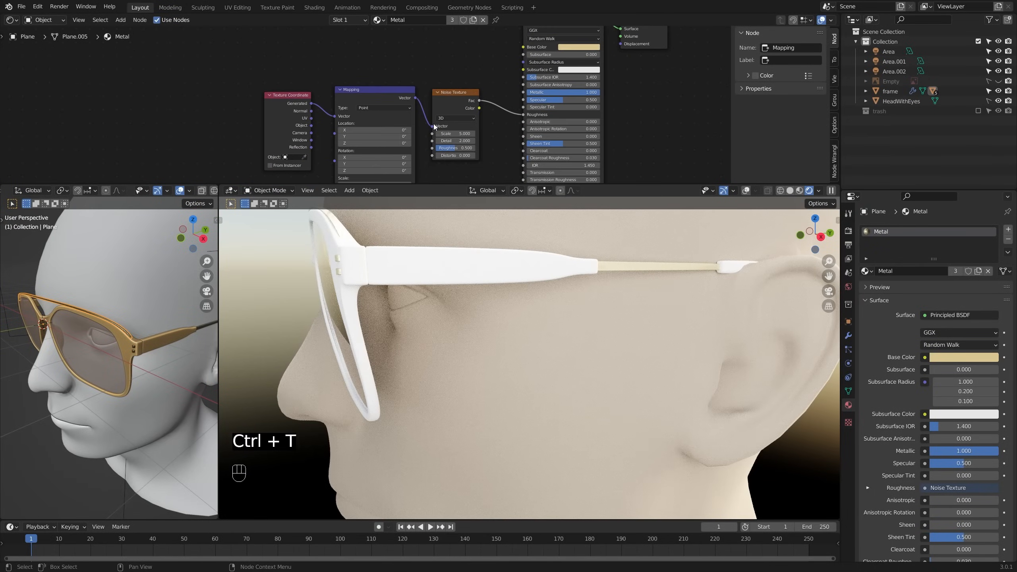
scroll(433, 121, "up", 1)
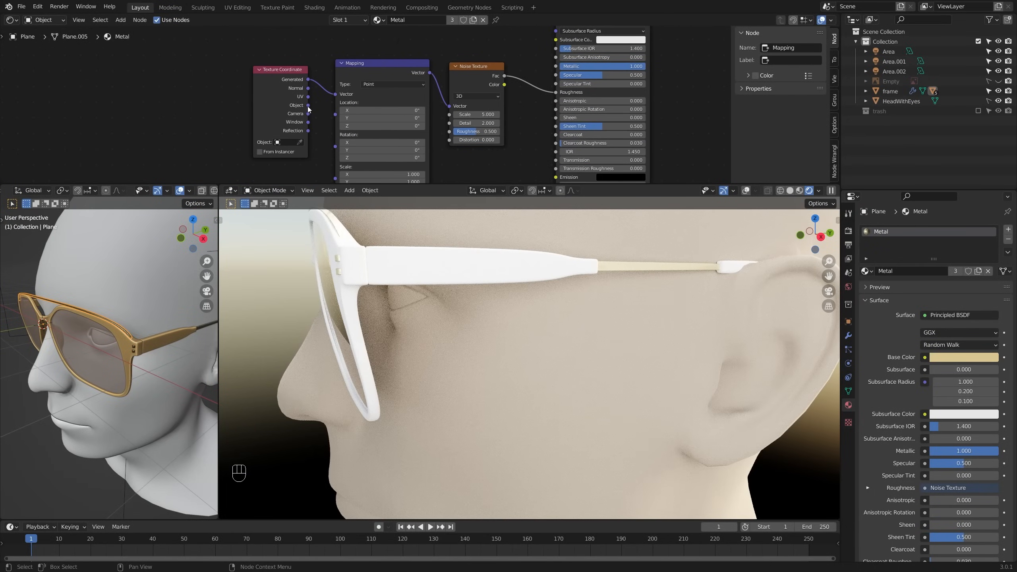
left_click_drag(308, 106, 335, 95)
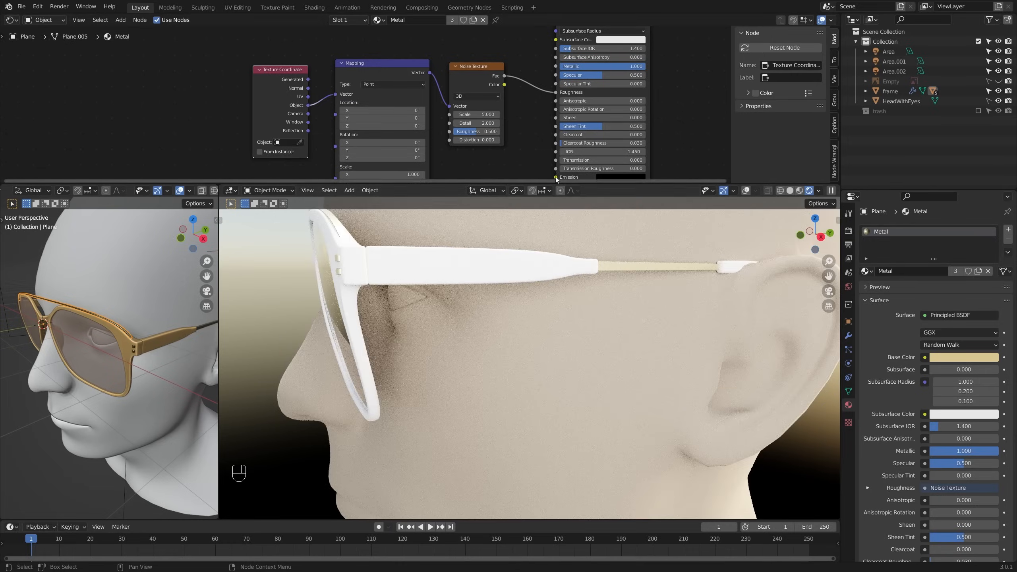
Step: Preview the Noise Texture directly on the metal parts and raise its Scale to 274.400
middle_click_drag(552, 248, 609, 273, "shift")
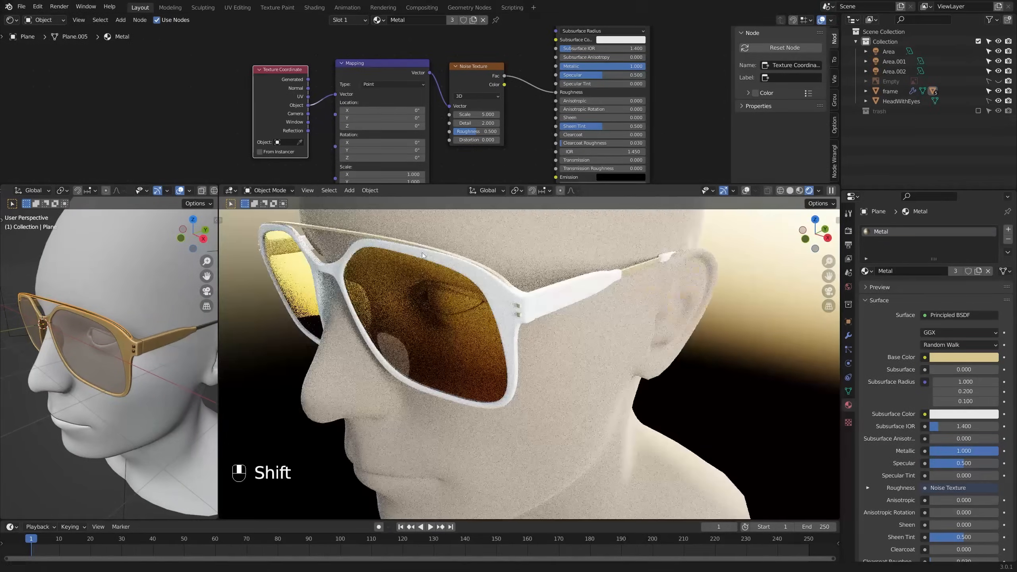
left_click(482, 74, "ctrl+shift")
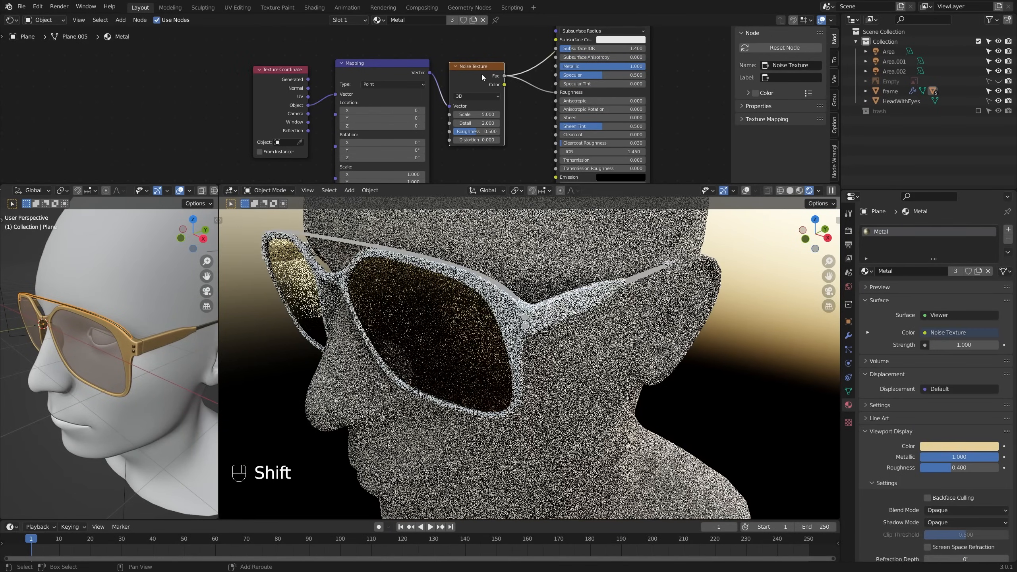
middle_click_drag(354, 273, 436, 310)
middle_click_drag(464, 123, 411, 89)
scroll(427, 90, "up", 2)
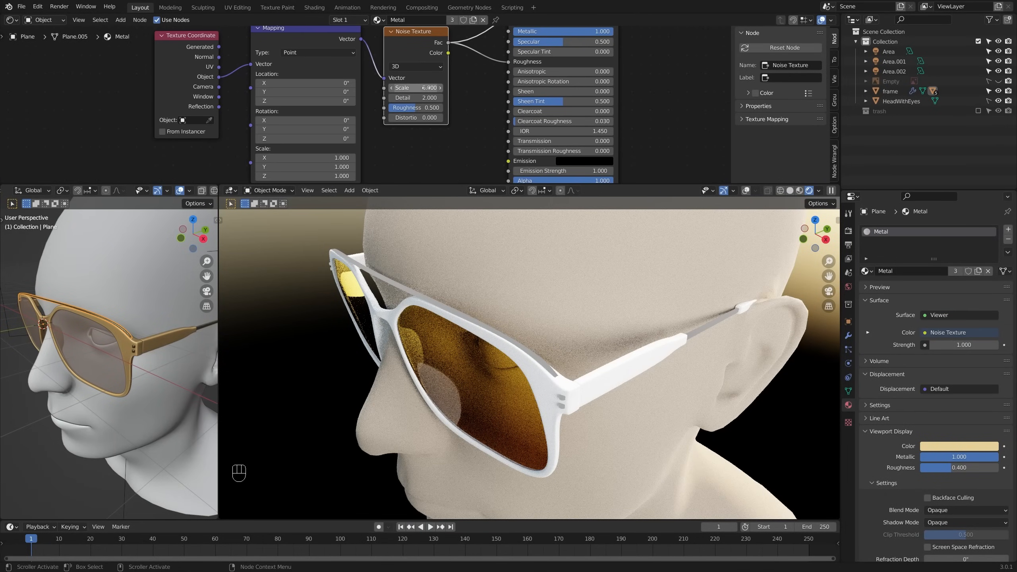
left_click_drag(425, 88, 441, 88)
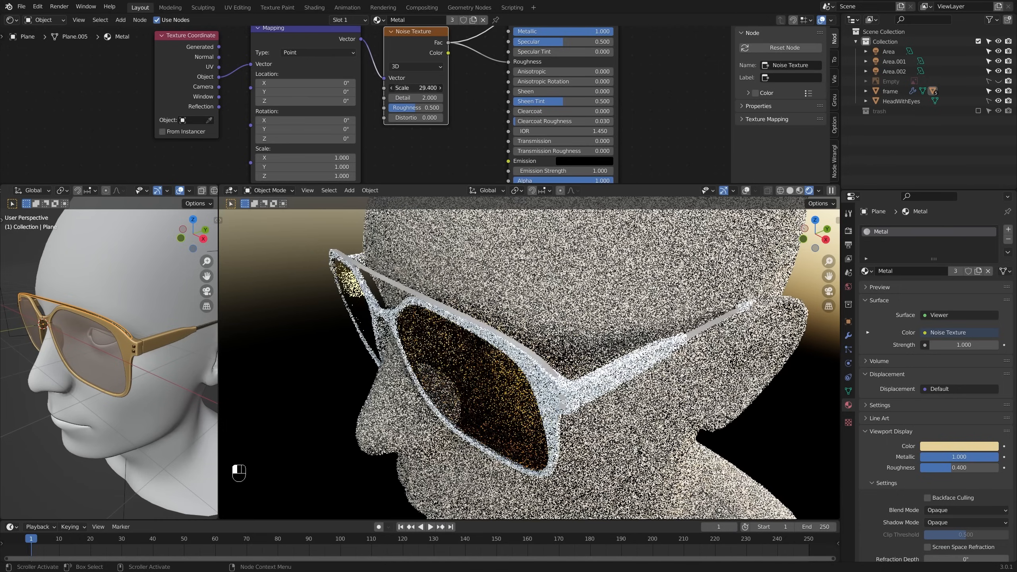
left_click_drag(441, 87, 476, 87)
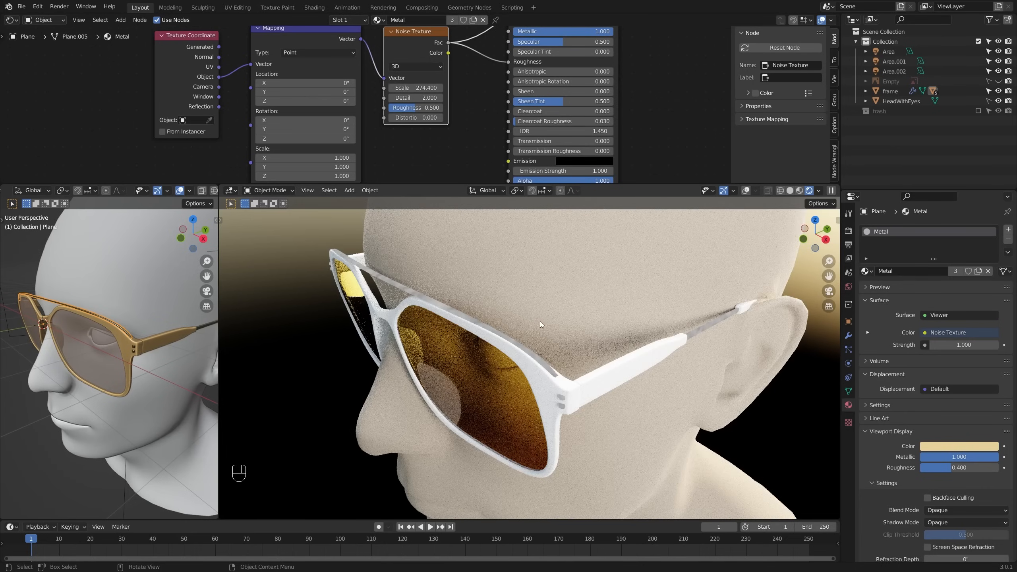
middle_click_drag(542, 324, 522, 312)
middle_click_drag(666, 342, 634, 318, "shift")
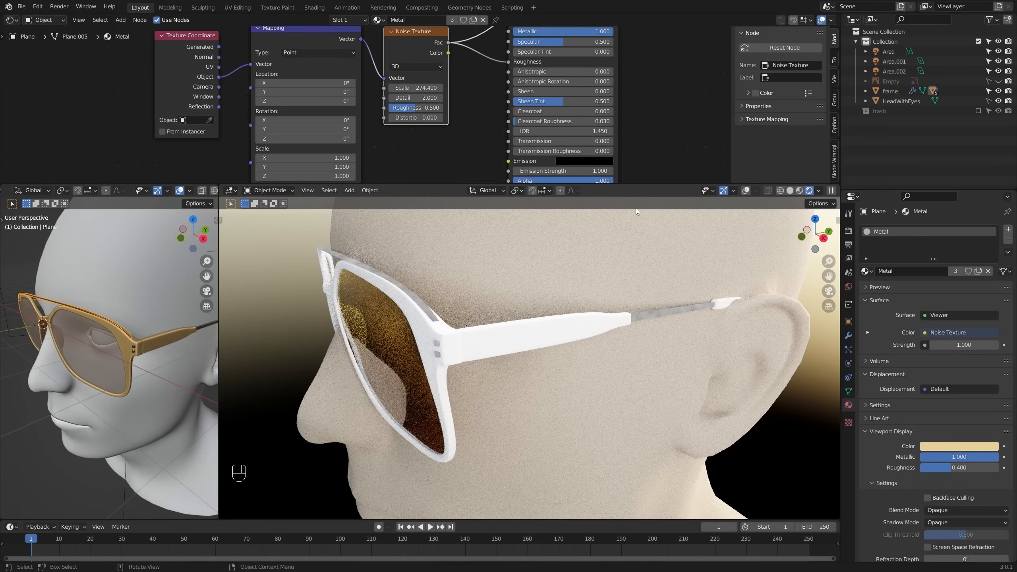
Step: Switch the material output back to the Principled BSDF and check the noise-driven roughness on the temple rod
middle_click_drag(613, 34, 583, 107)
scroll(583, 107, "down", 1)
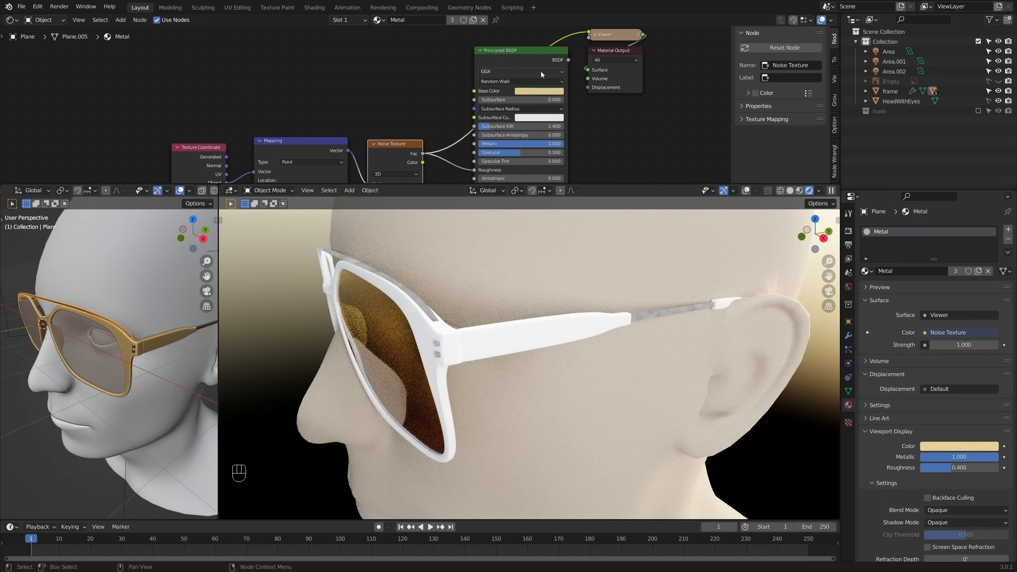
left_click(535, 57, "ctrl+shift")
scroll(609, 311, "up", 5)
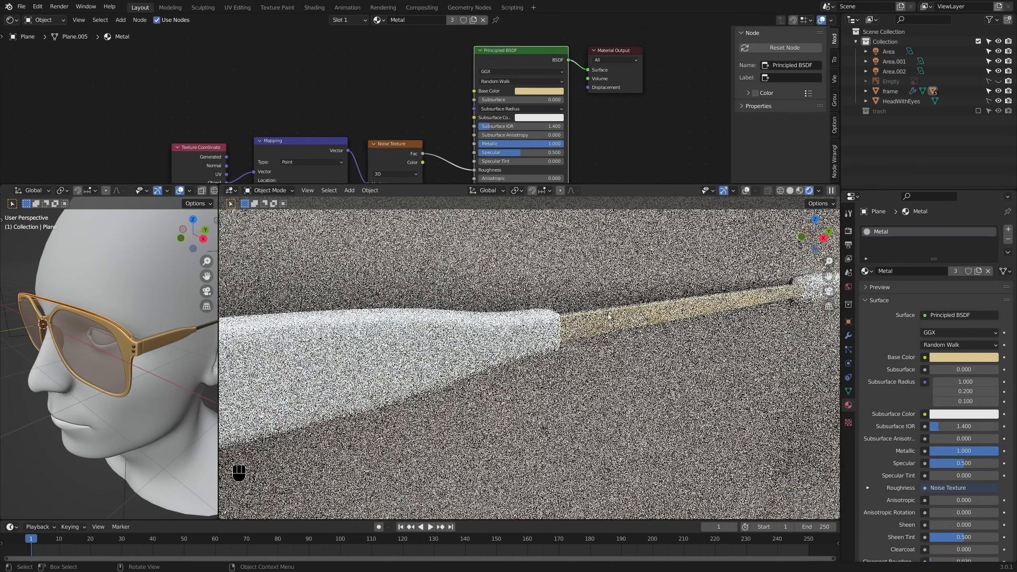
middle_click_drag(609, 314, 624, 224)
Step: Disconnect the noise from Roughness to compare a uniform value of 1.000 on the temple rod, and reconnect it
middle_click_drag(502, 145, 512, 102)
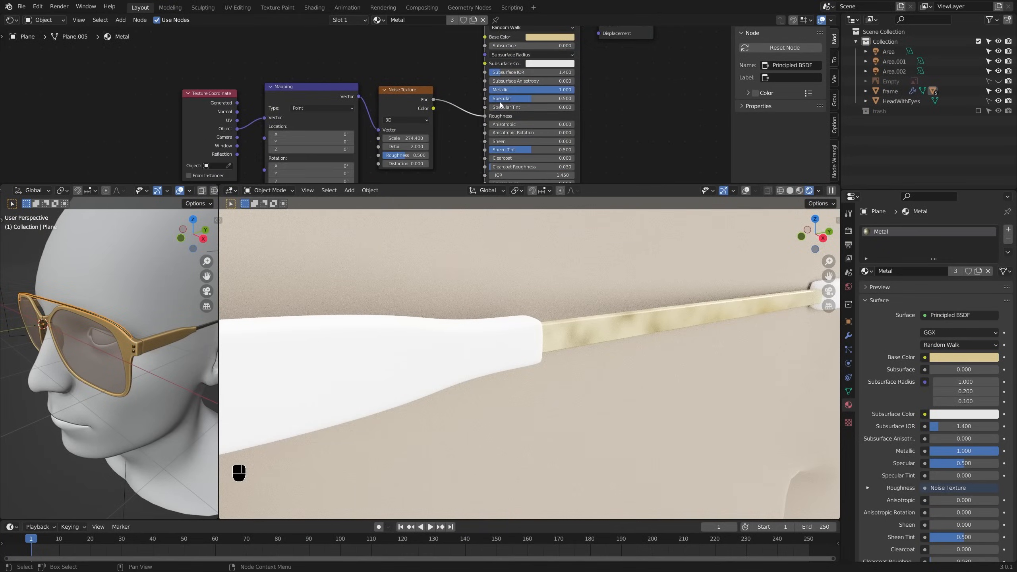
scroll(429, 100, "up", 1)
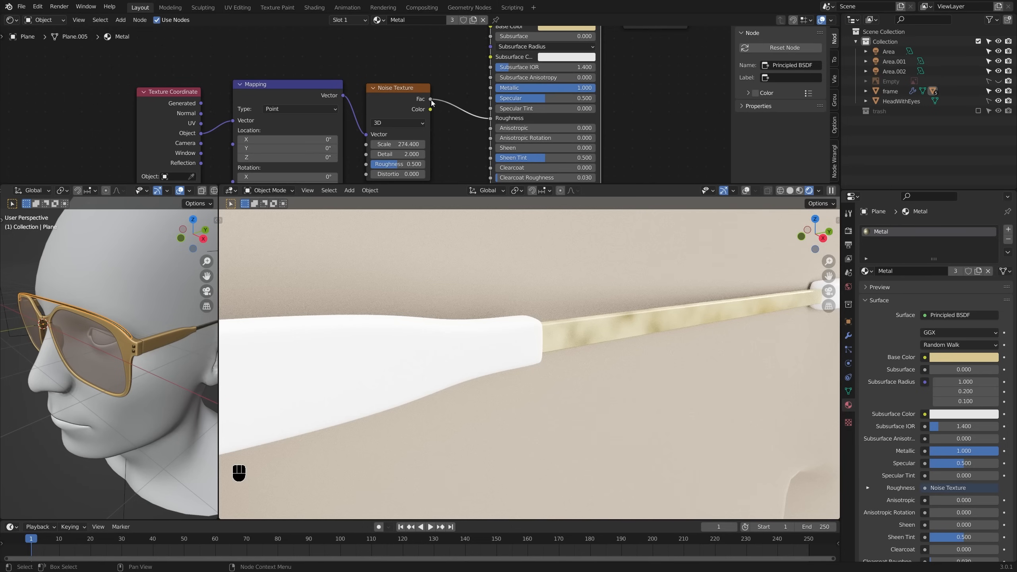
left_click_drag(489, 120, 596, 118)
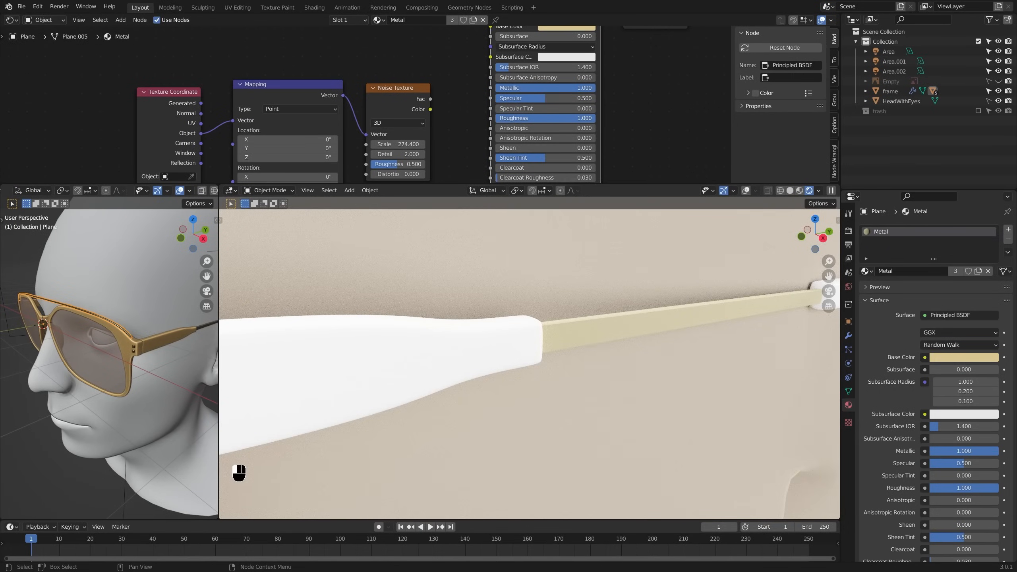
left_click_drag(595, 117, 489, 118)
Step: Space out the Noise Texture, Principled BSDF and Material Output nodes to make room before the Roughness input
middle_click_drag(466, 136, 448, 147)
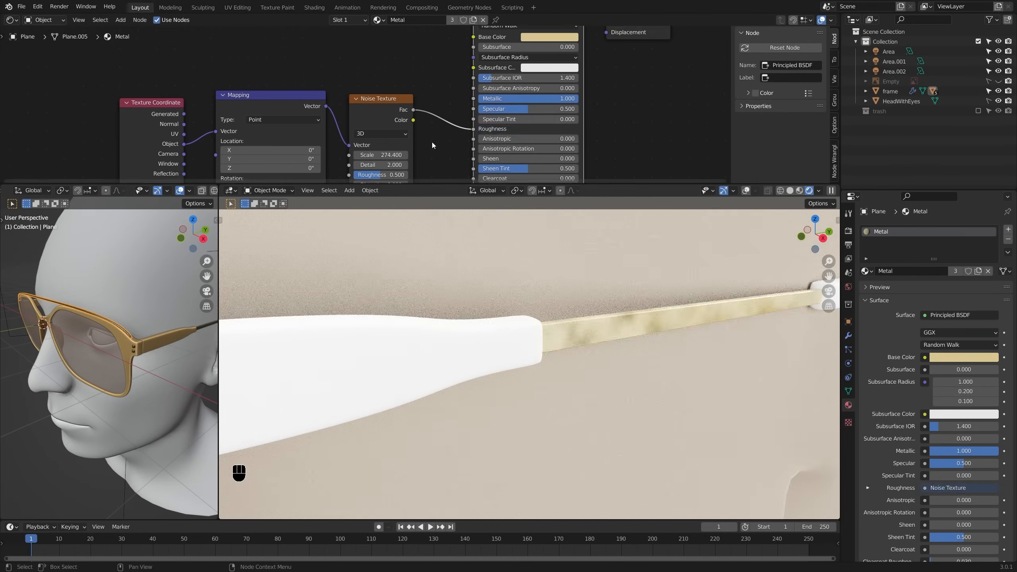
left_click_drag(393, 101, 386, 101)
middle_click_drag(453, 78, 435, 116)
scroll(442, 117, "down", 4)
left_click_drag(577, 57, 620, 64)
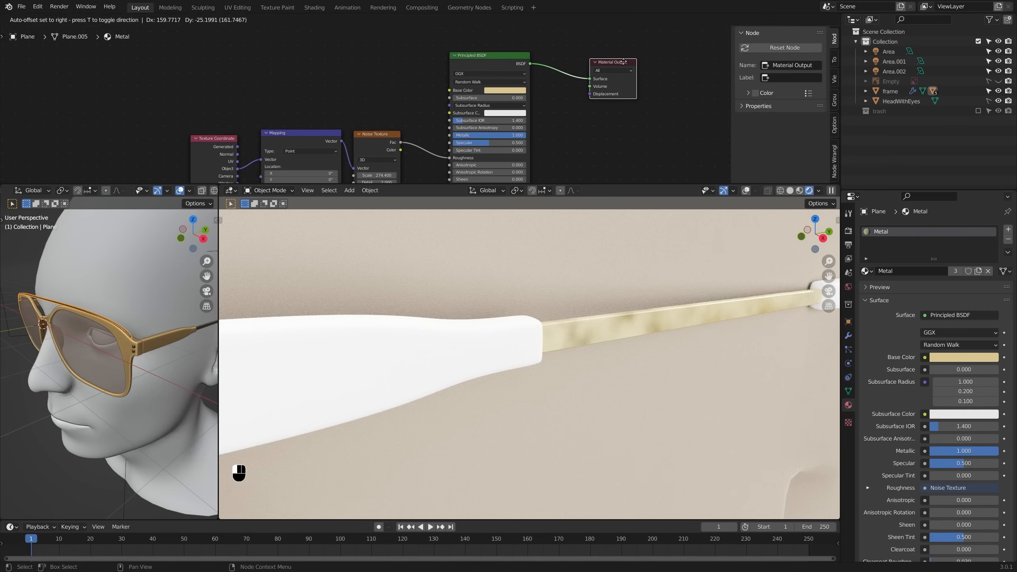
left_click(504, 66)
left_click_drag(504, 67, 532, 66)
Step: Insert a ColorRamp node between the Noise Texture's Fac output and the Principled BSDF's Roughness
middle_click_drag(435, 179, 462, 159)
scroll(462, 159, "down", 1)
scroll(461, 156, "up", 2)
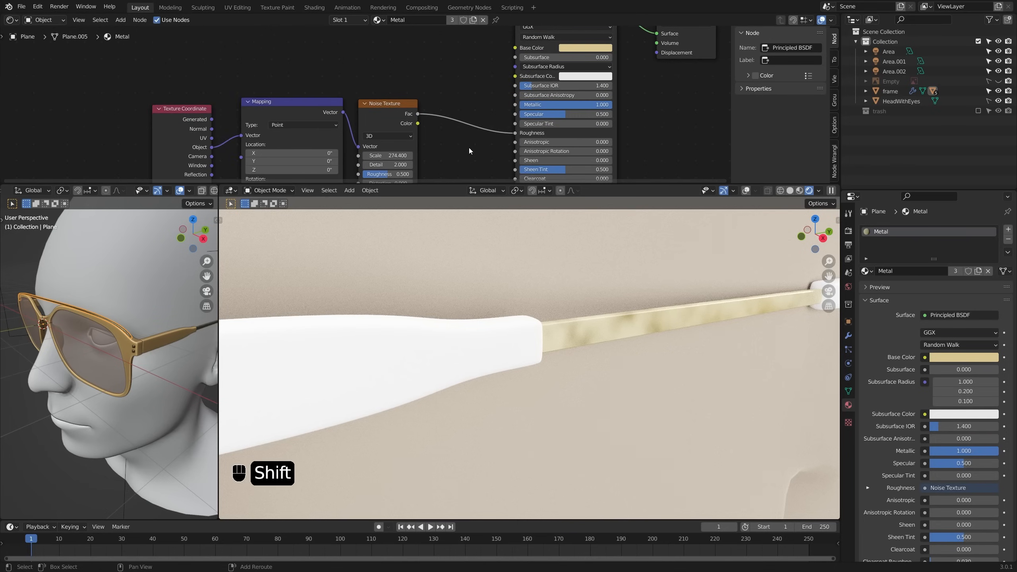
key("shift+a")
mouse_move(452, 177)
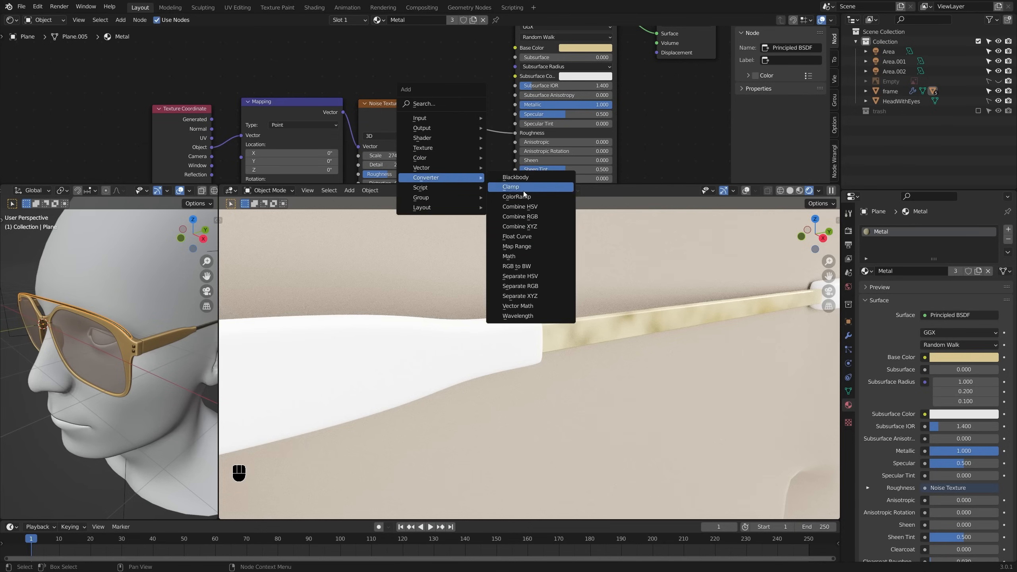
left_click(517, 187)
left_click(512, 175)
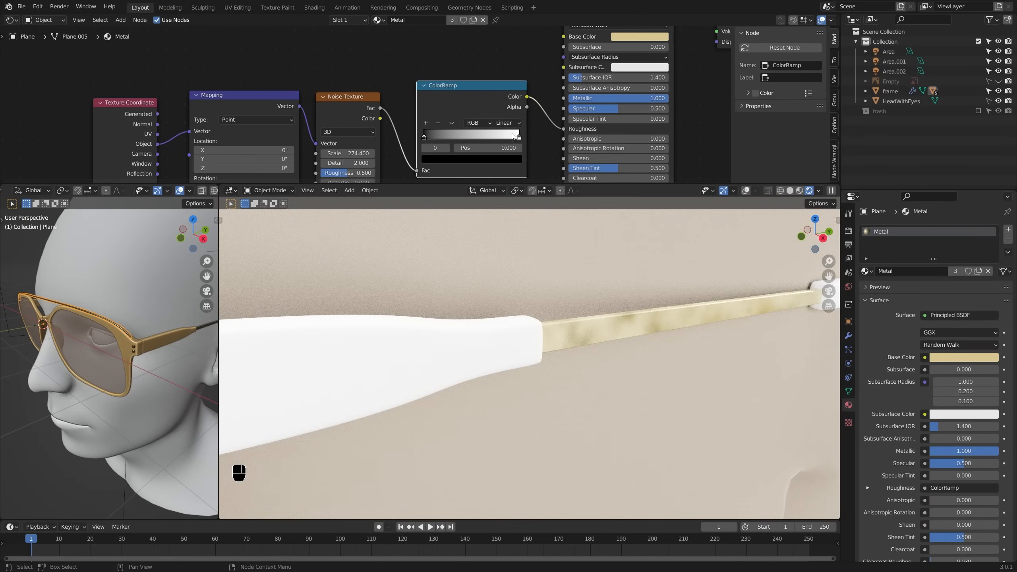
Step: Darken the ColorRamp's white stop to a value of 0.200 and lighten its black stop to a dark grey
left_click(498, 160)
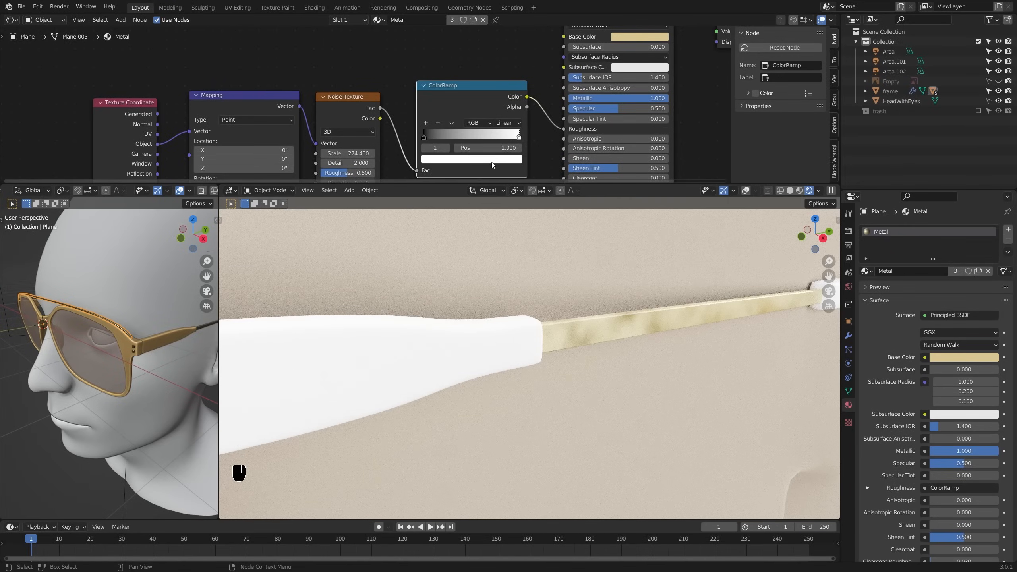
left_click(493, 160)
left_click_drag(476, 137, 427, 136, "ctrl")
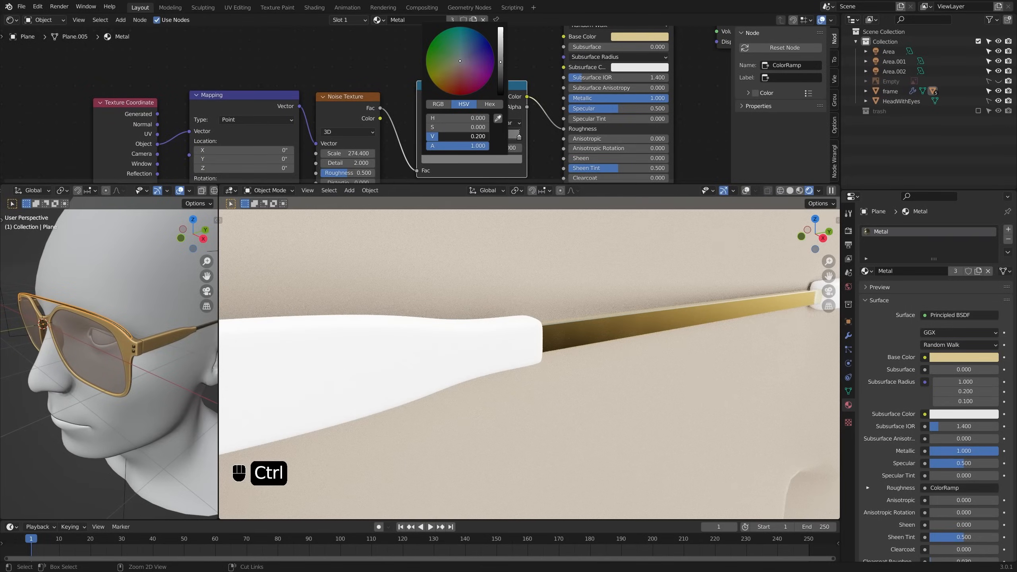
left_click(424, 137)
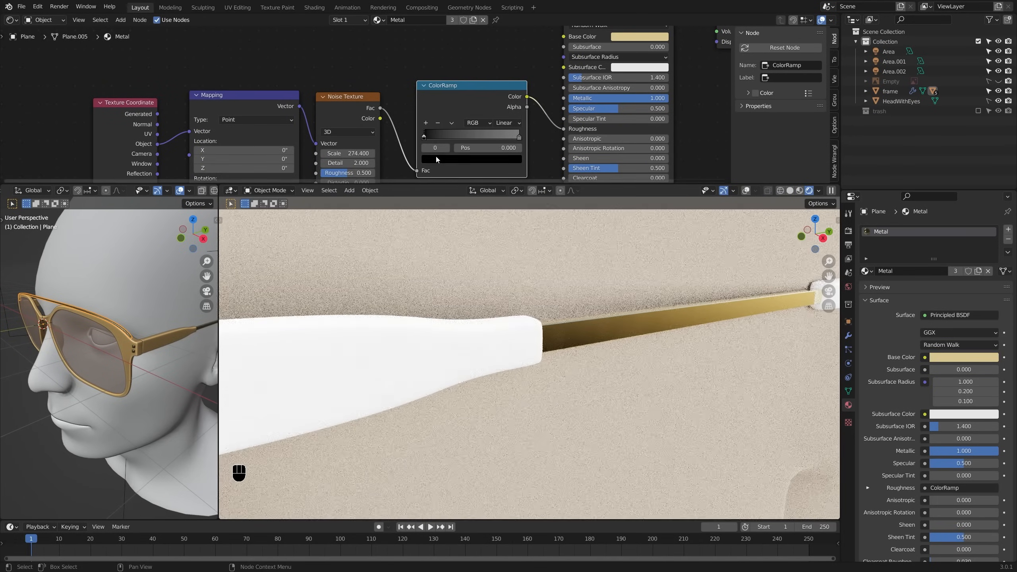
left_click(440, 159)
left_click_drag(440, 137, 452, 136, "ctrl+shift")
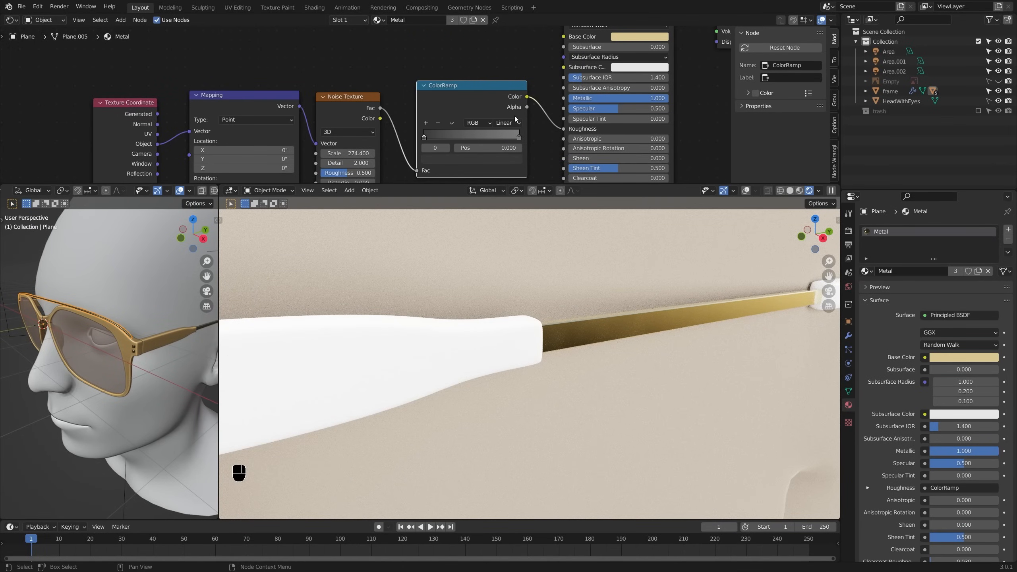
Step: Bring the ColorRamp's stops close together near the middle, with the lighter one at position 0.562, and preview the ColorRamp output directly
middle_click_drag(667, 348, 677, 306)
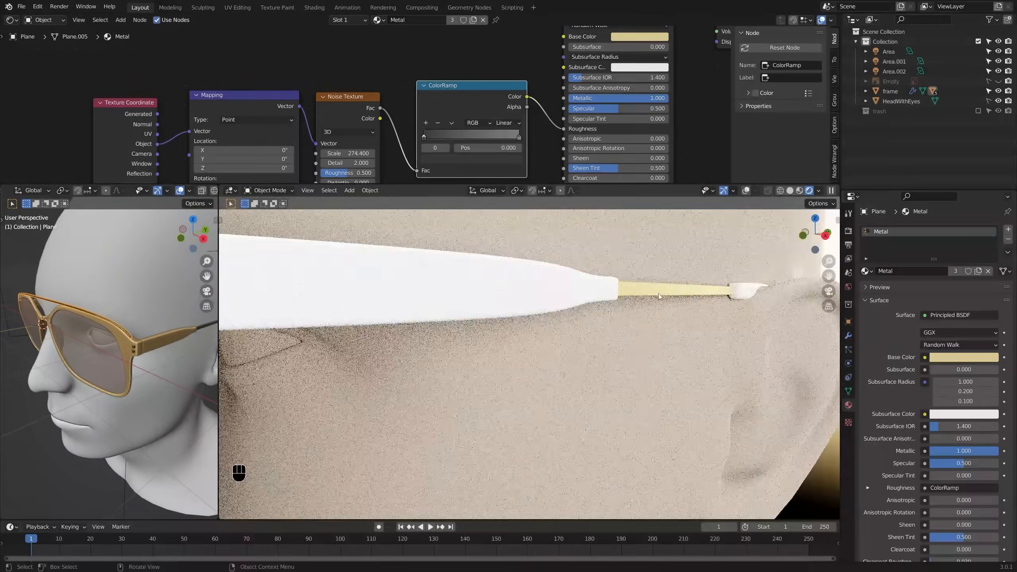
scroll(430, 130, "up", 1)
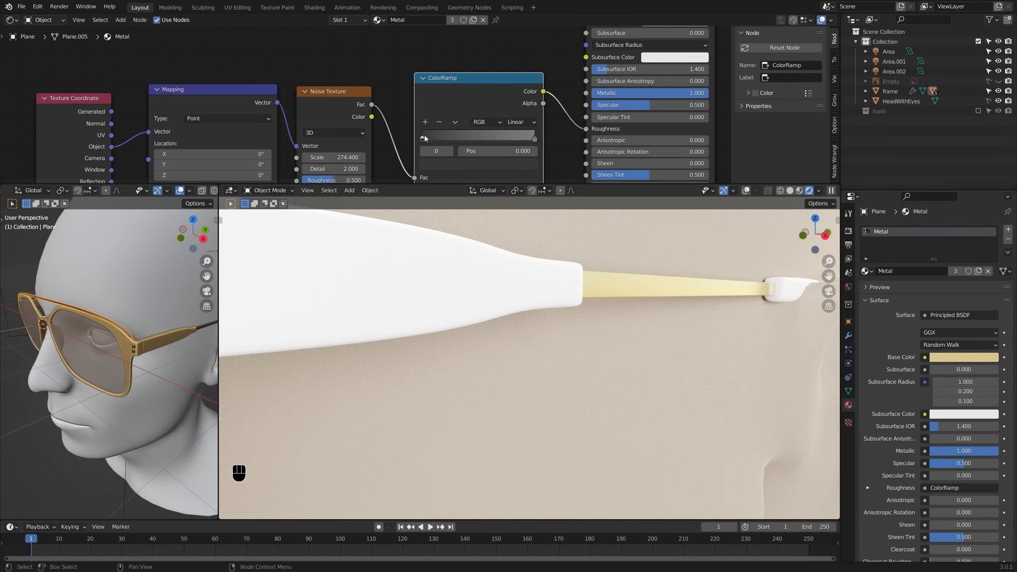
left_click_drag(423, 138, 486, 136)
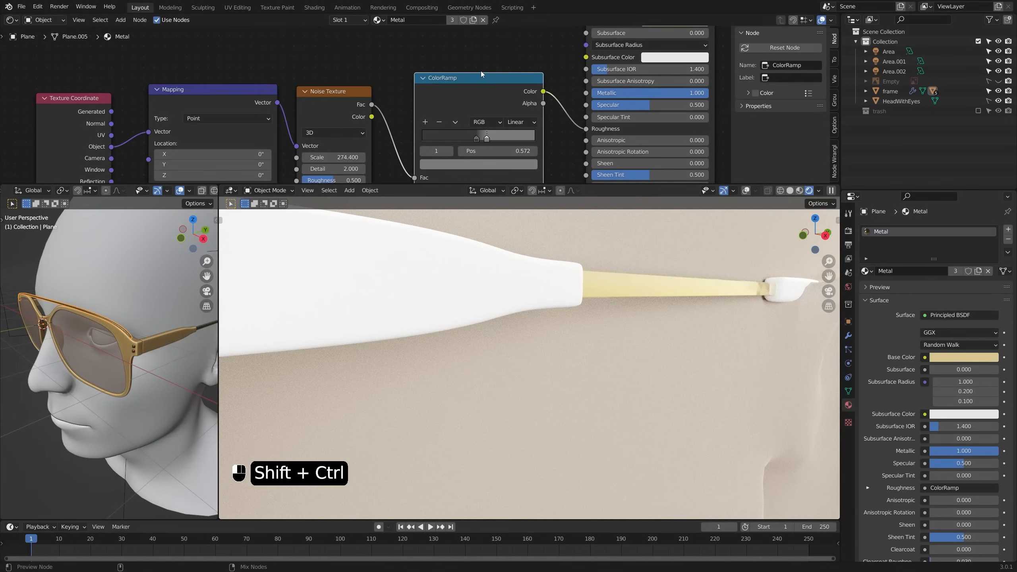
left_click(481, 82, "ctrl+shift")
scroll(481, 135, "up", 1)
mouse_move(476, 138)
left_mouse_down()
mouse_move(437, 141)
mouse_move(521, 139)
mouse_move(472, 141)
mouse_move(486, 139)
left_mouse_up()
left_click(477, 140)
Step: Set the Noise Texture's Distortion to 0.700, Detail to 4.000 and Roughness to 0.727
scroll(517, 225, "down", 2)
scroll(616, 299, "down", 2)
middle_click_drag(569, 270, 445, 289, "shift")
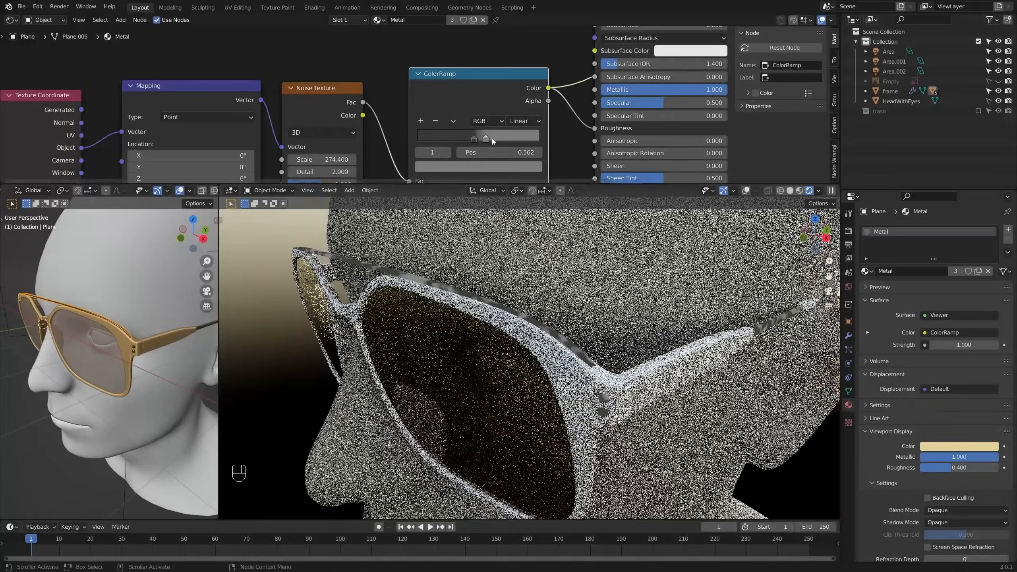
middle_click_drag(479, 144, 501, 88)
scroll(340, 142, "up", 1)
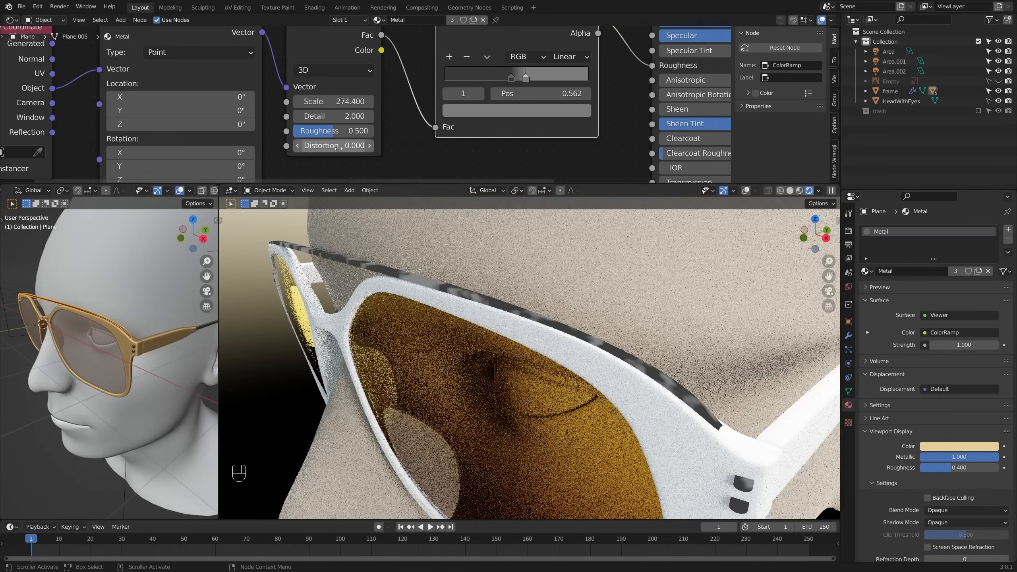
left_click_drag(334, 146, 362, 146)
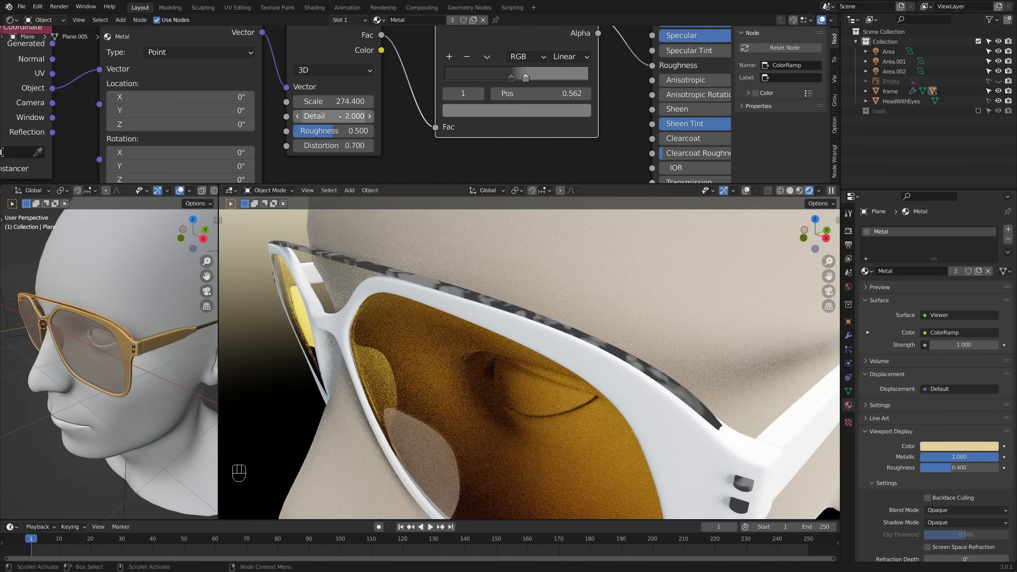
left_click_drag(334, 116, 363, 116)
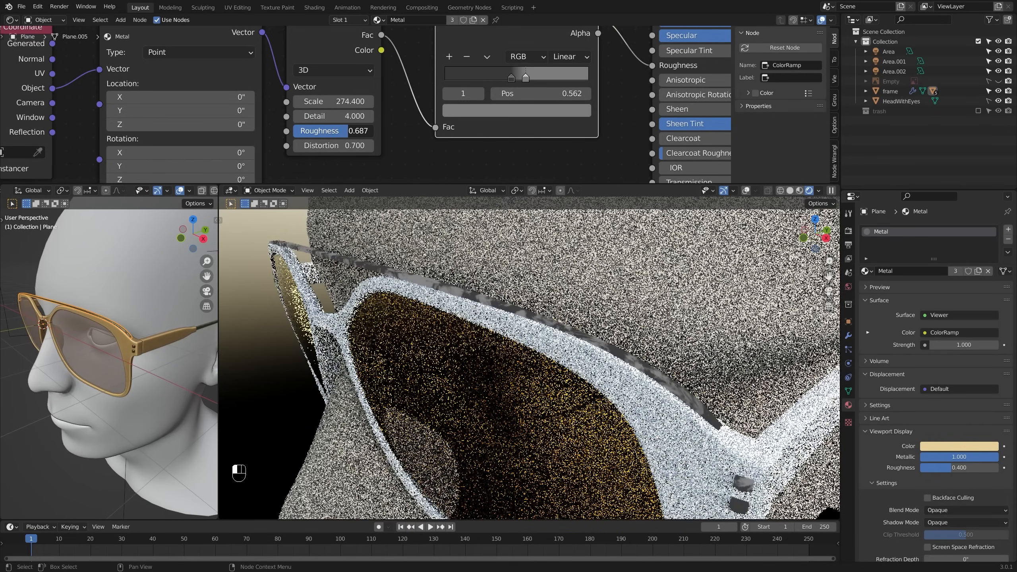
left_click_drag(355, 131, 352, 130)
Step: Switch the material output back to the Principled BSDF and check the reflections on the temple rod and brow bar
mouse_move(536, 338)
middle_mouse_down()
mouse_move(489, 321)
mouse_move(541, 320)
middle_mouse_up()
middle_click_drag(592, 91, 537, 152)
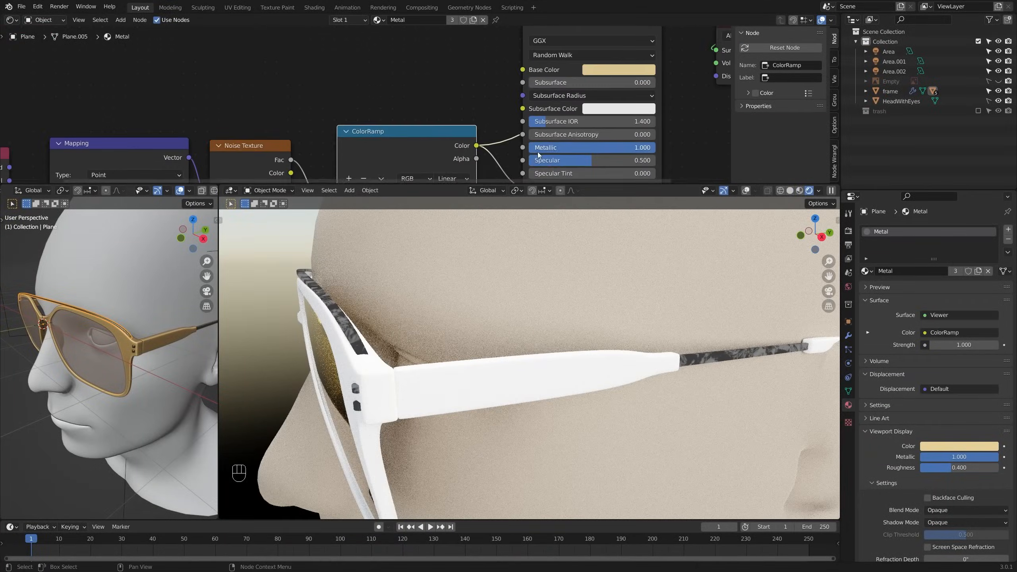
scroll(554, 119, "down", 1)
left_click(566, 74, "ctrl+shift")
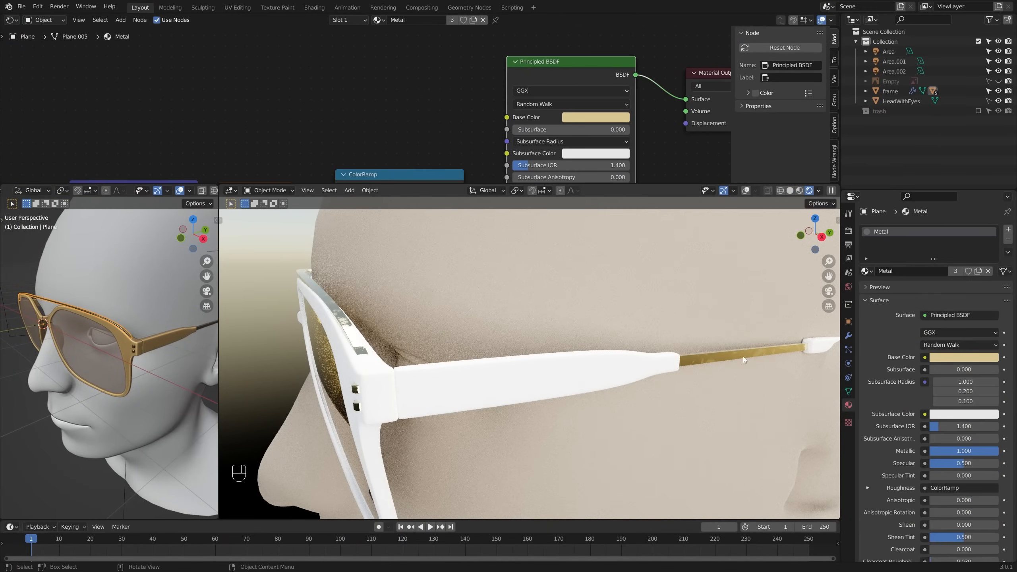
scroll(721, 353, "up", 5)
middle_click_drag(705, 321, 683, 348)
middle_click_drag(357, 336, 607, 341)
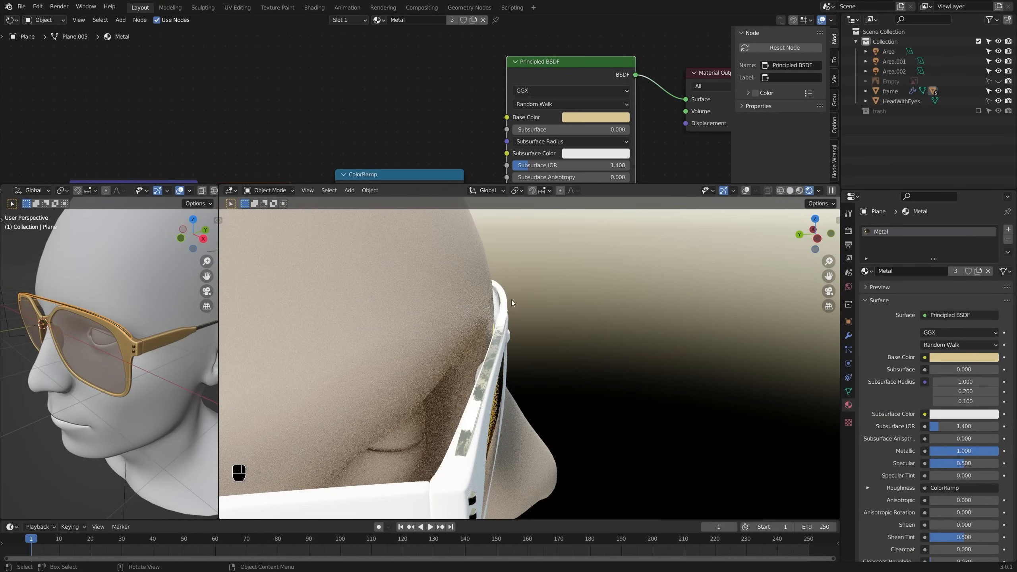
Step: Spread the ColorRamp's stops apart, placing the lighter one at position 0.641 with a colour value of 0.160
middle_click_drag(560, 141, 578, 29)
scroll(561, 69, "down", 1)
scroll(449, 101, "up", 5)
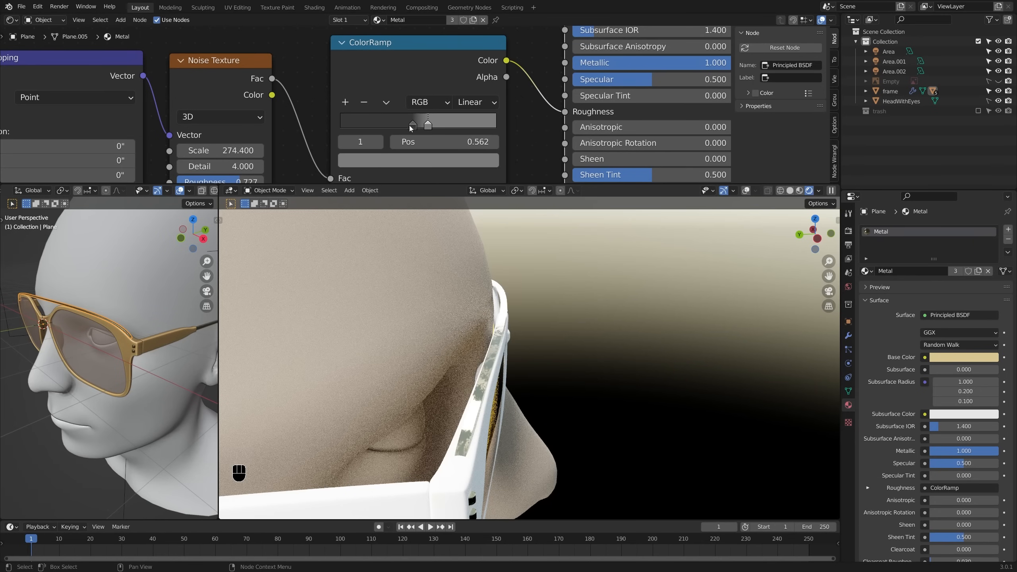
left_click_drag(410, 129, 434, 127)
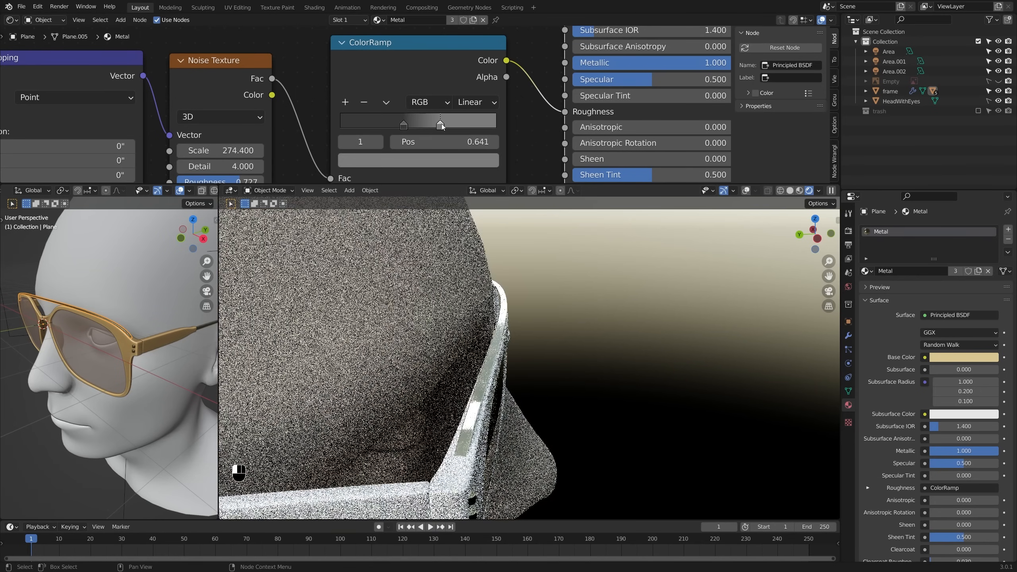
left_click(419, 161)
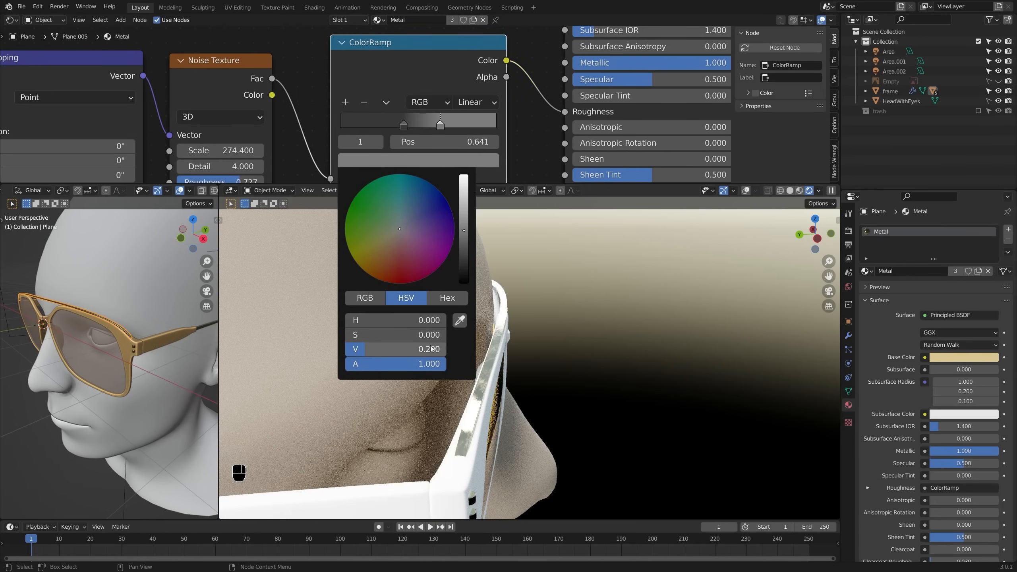
left_click_drag(430, 347, 430, 347, "ctrl+shift")
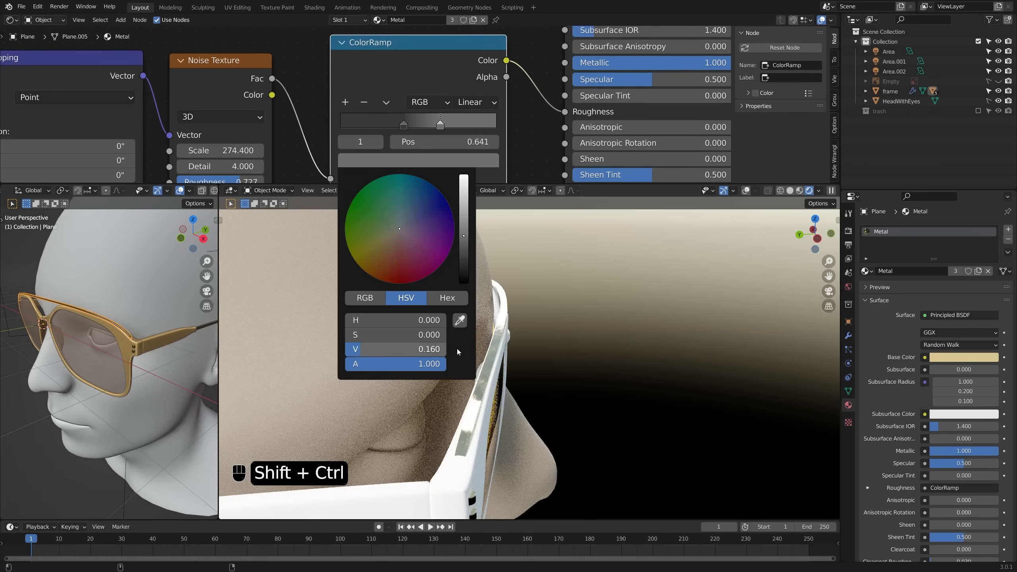
middle_click_drag(475, 332, 541, 330)
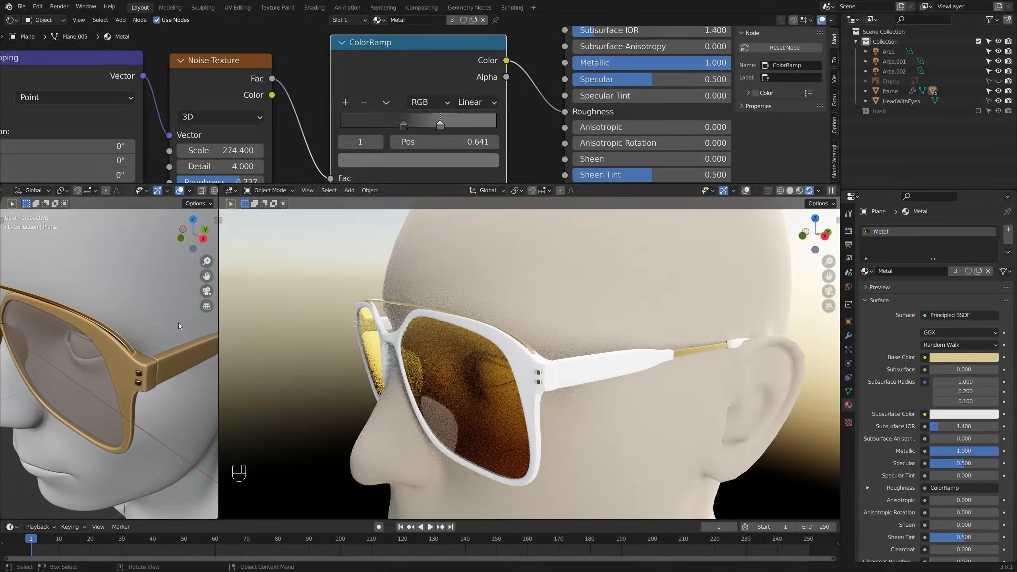
Step: Set the temple rod's Bevel modifier to an amount of 0.005108" with 2 segments, and check its edges in the render
middle_click_drag(179, 325, 206, 330, "shift")
scroll(76, 325, "up", 3)
left_click(153, 325)
scroll(89, 332, "up", 5)
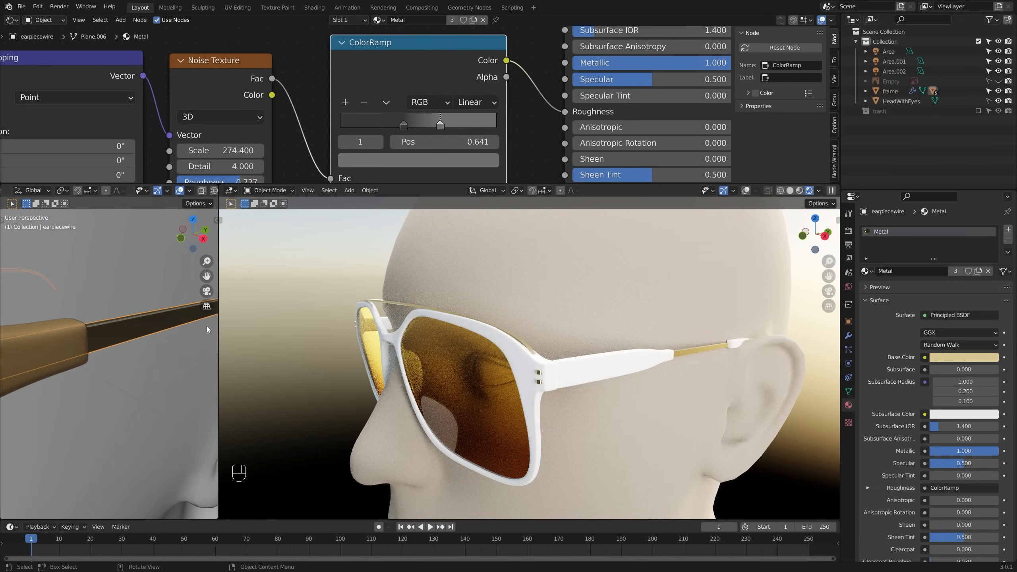
left_click(849, 336)
scroll(676, 346, "up", 4)
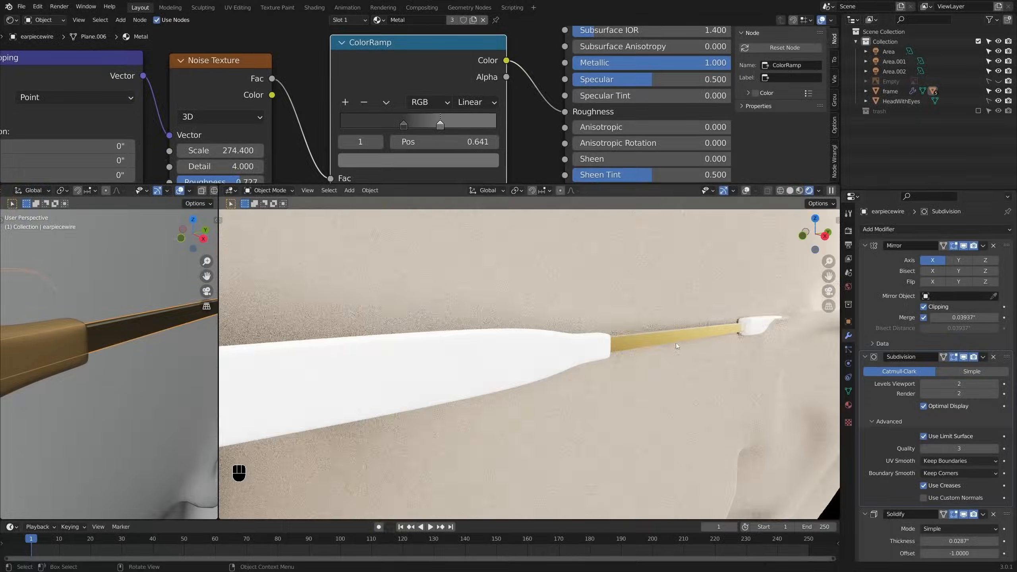
scroll(925, 296, "down", 12)
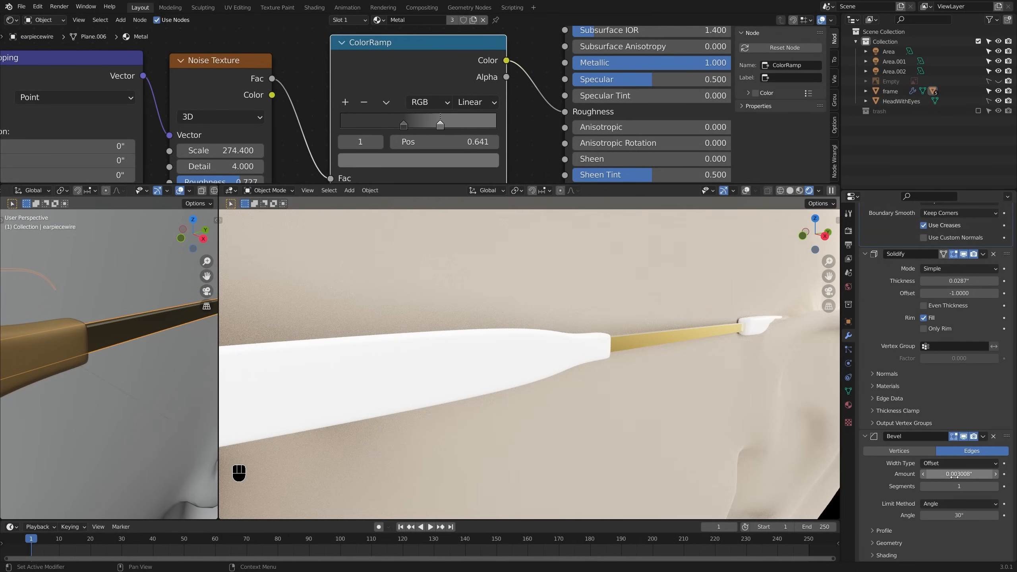
left_click_drag(954, 474, 963, 474, "shift")
left_click(997, 486)
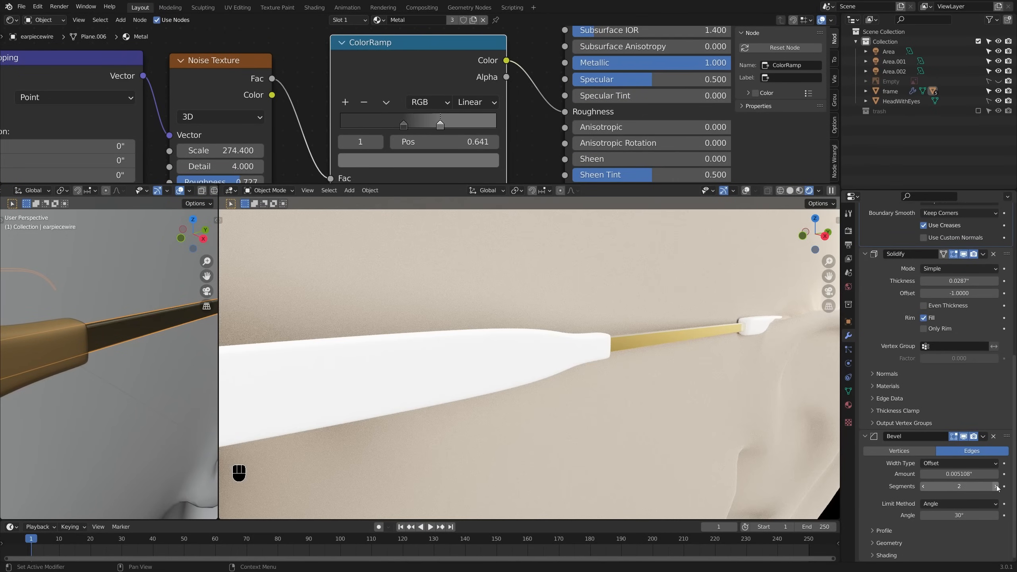
middle_click_drag(754, 415, 681, 391)
scroll(662, 414, "up", 6)
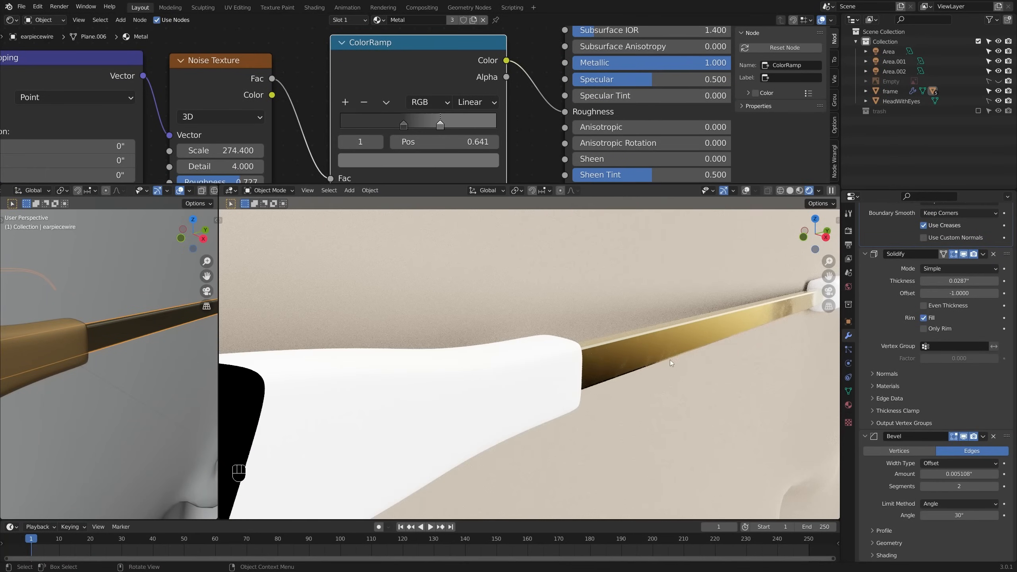
scroll(669, 364, "down", 10)
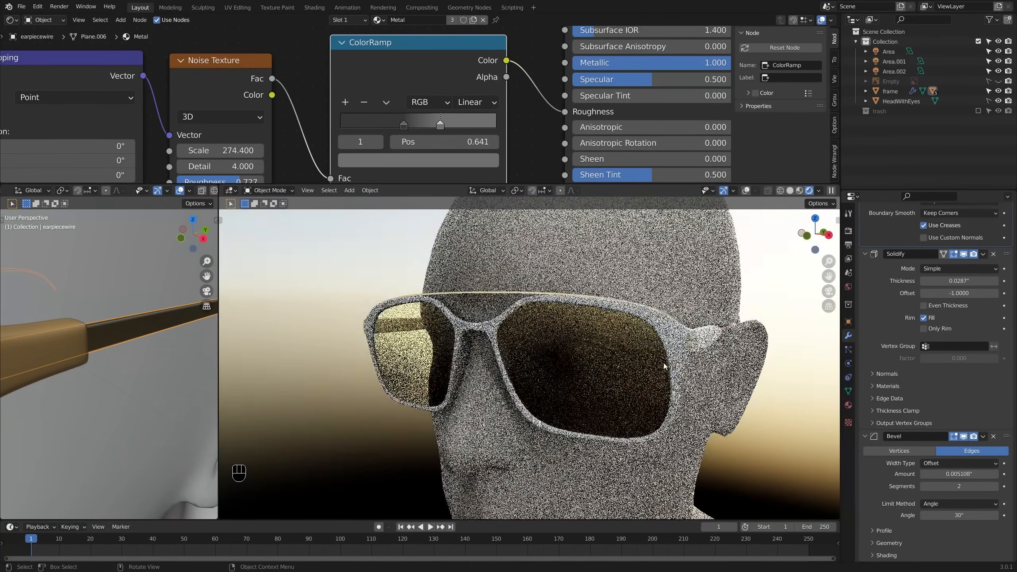
mouse_move(663, 365)
middle_mouse_down()
mouse_move(802, 341)
mouse_move(657, 365)
middle_mouse_up()
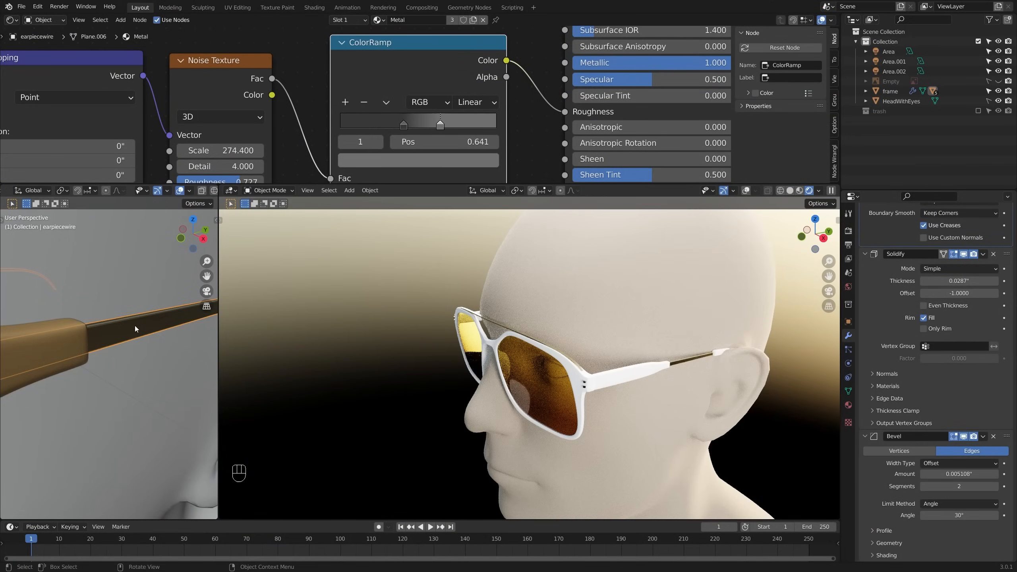
Step: Select the glasses frame and space out the Principled BSDF and Material Output nodes of its Horn material
scroll(97, 333, "down", 6)
middle_click_drag(75, 342, 153, 333, "shift")
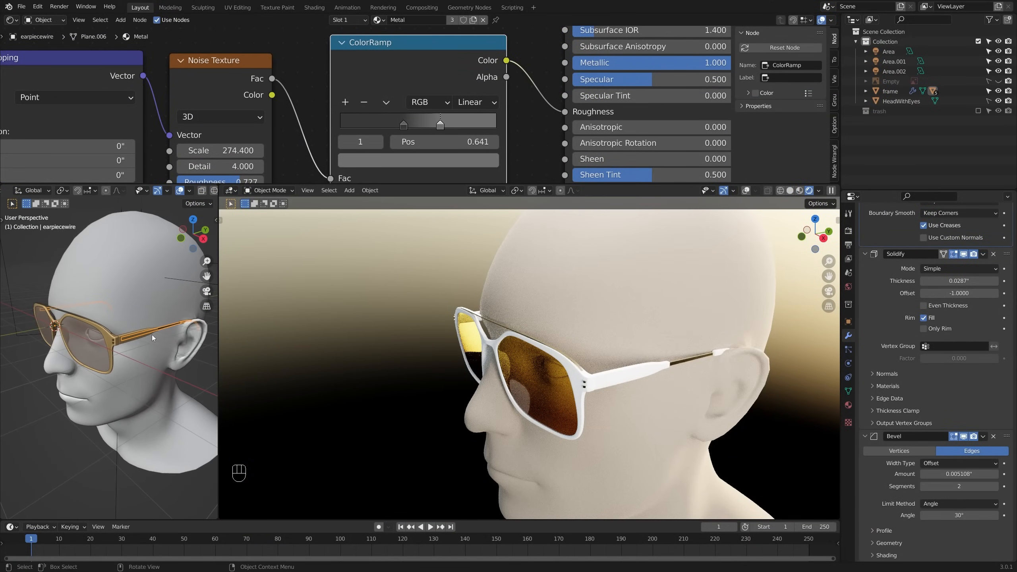
left_click(112, 338)
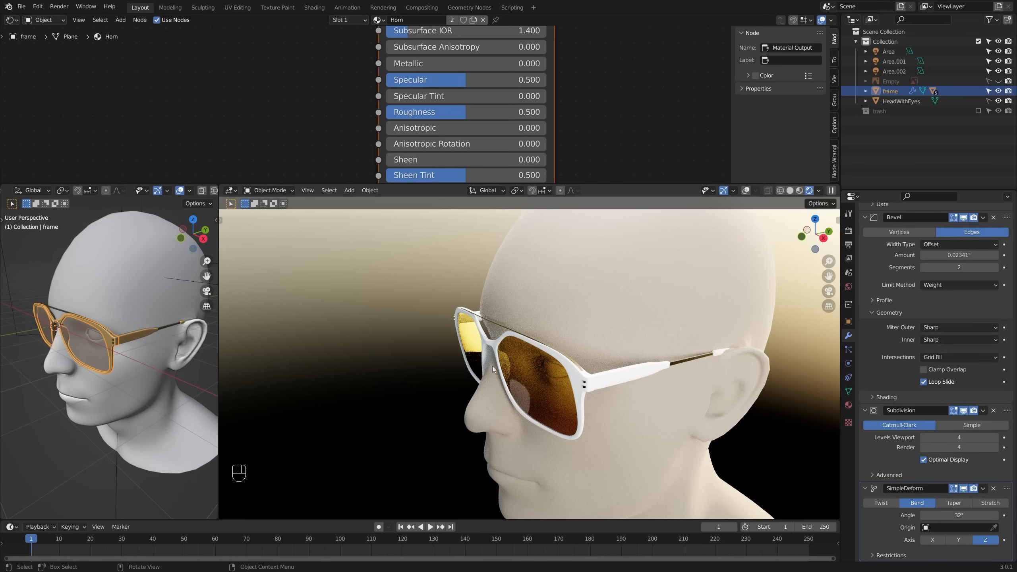
middle_click_drag(524, 349, 548, 336)
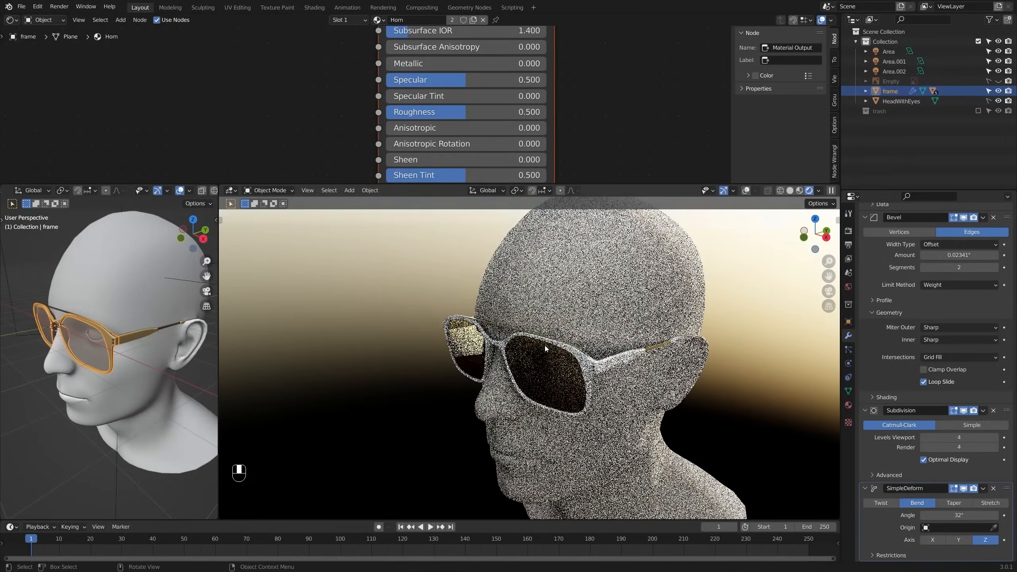
scroll(313, 102, "down", 2)
scroll(340, 129, "down", 3)
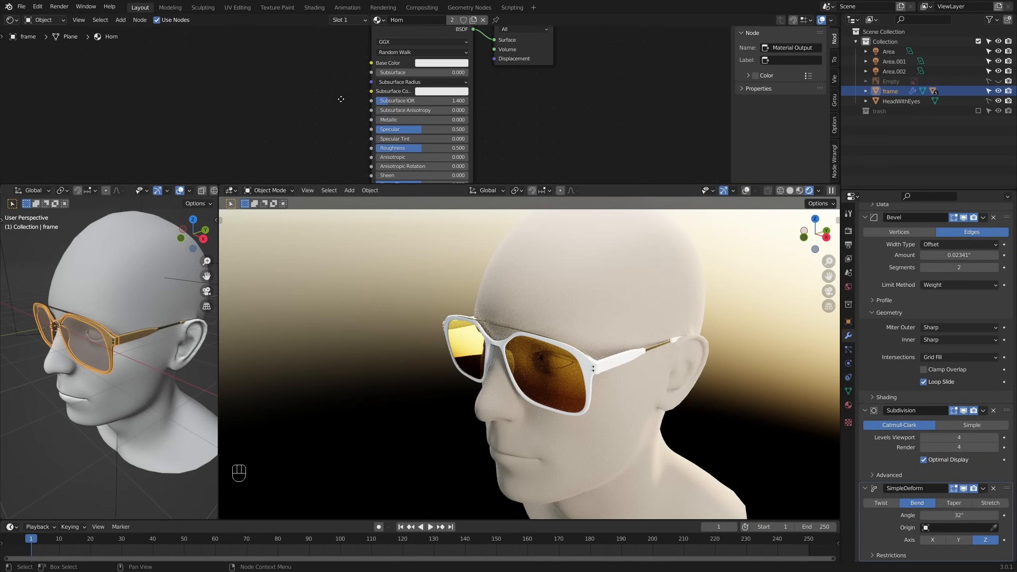
left_click(401, 83)
scroll(401, 85, "up", 1)
middle_click_drag(403, 87, 466, 79)
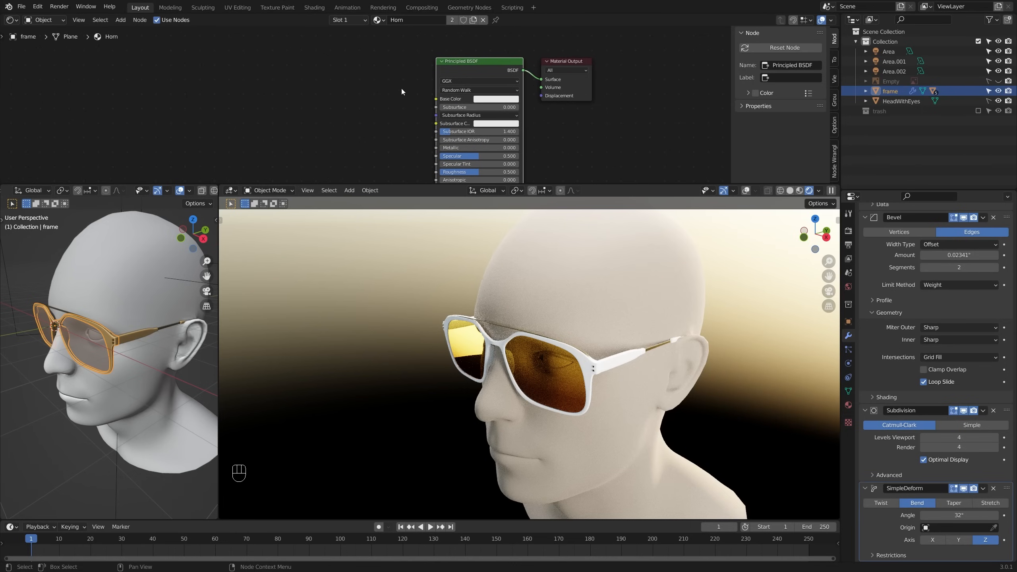
left_click_drag(566, 63, 583, 62)
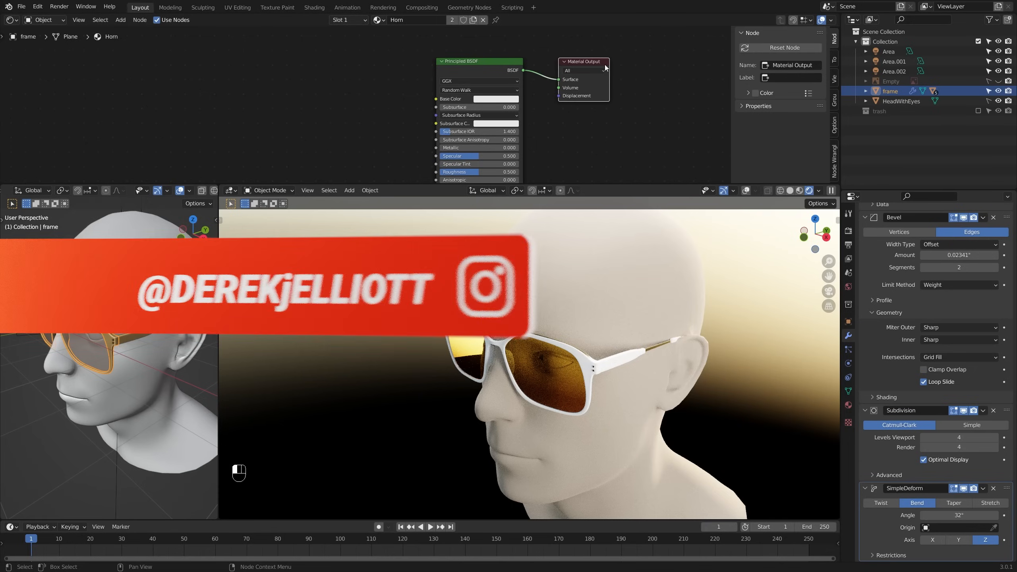
mouse_move(507, 61)
left_mouse_down()
mouse_move(515, 58)
mouse_move(504, 56)
left_mouse_up()
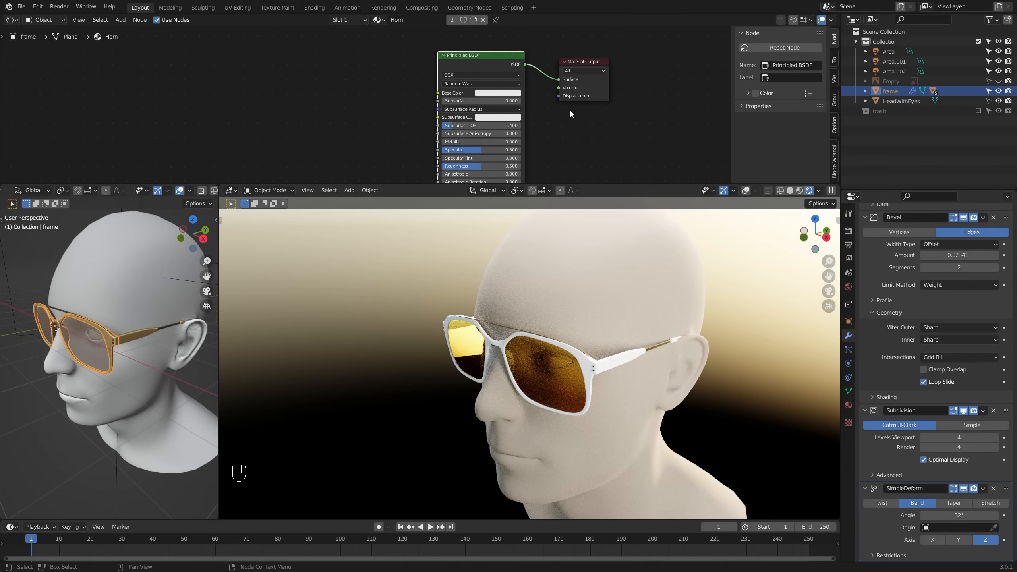
left_click_drag(579, 65, 587, 64)
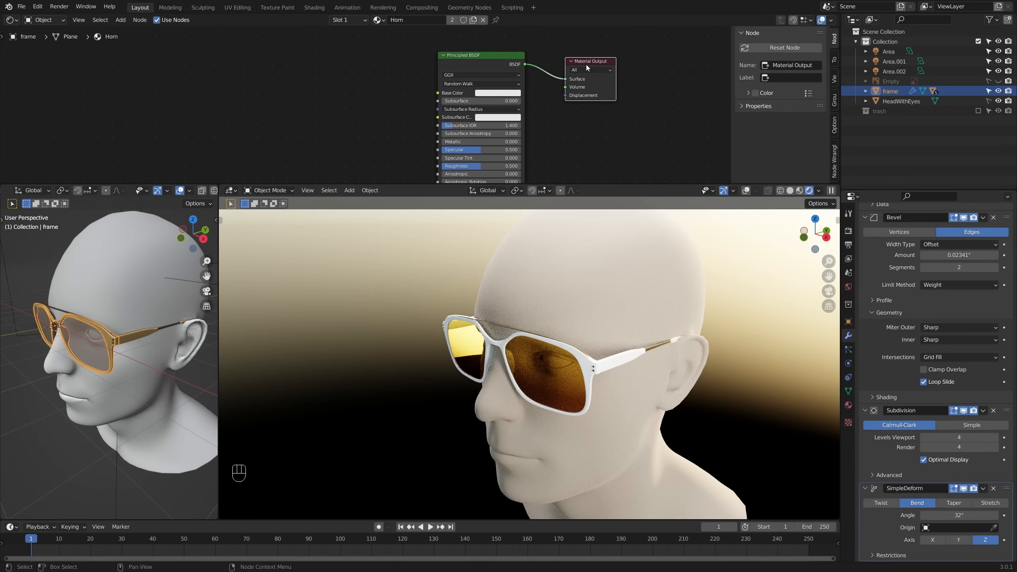
left_click(490, 59)
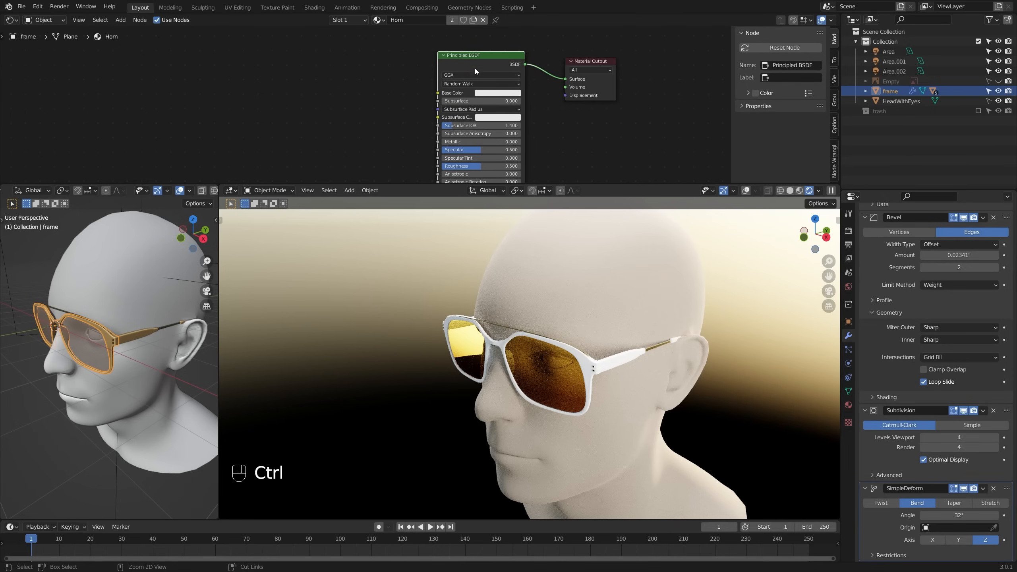
Step: Add Texture Coordinate, Mapping and Image Texture nodes to the Horn material, feeding the Principled BSDF's base color
key("ctrl+t")
key("g")
left_click(402, 132)
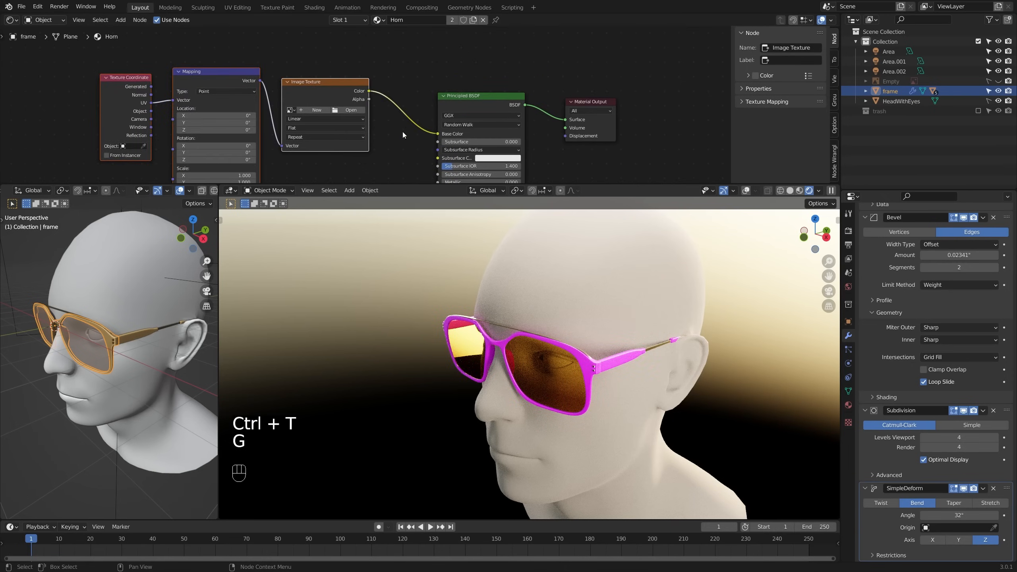
scroll(384, 108, "down", 2)
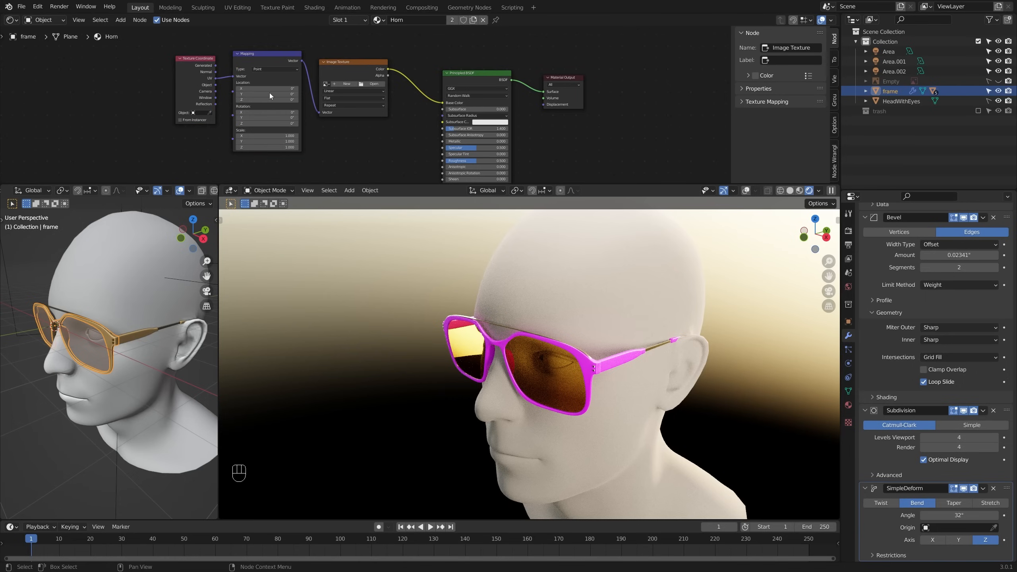
Step: Switch the Horn material's Image Texture node to a Noise Texture
key("shift+s")
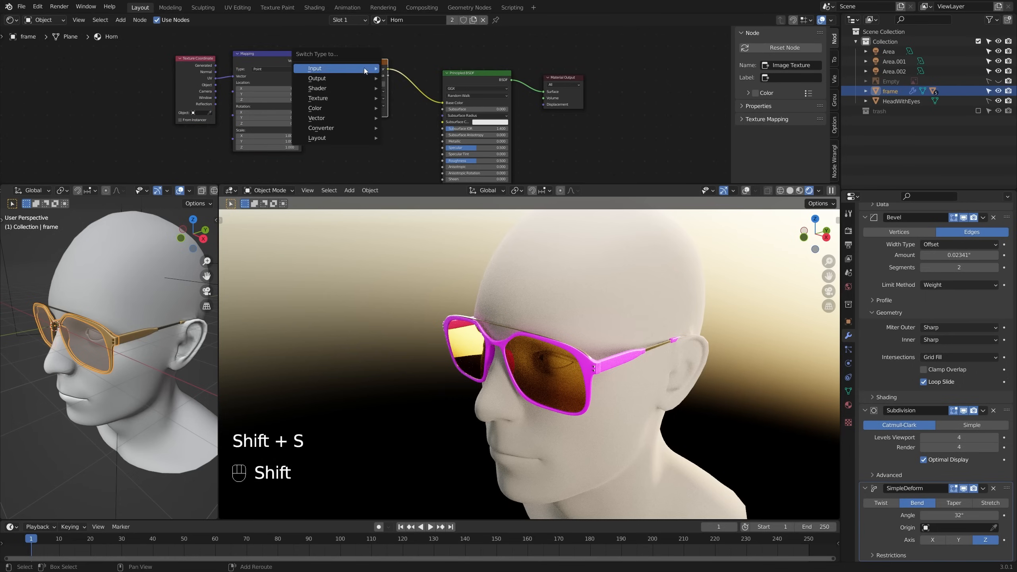
mouse_move(354, 111)
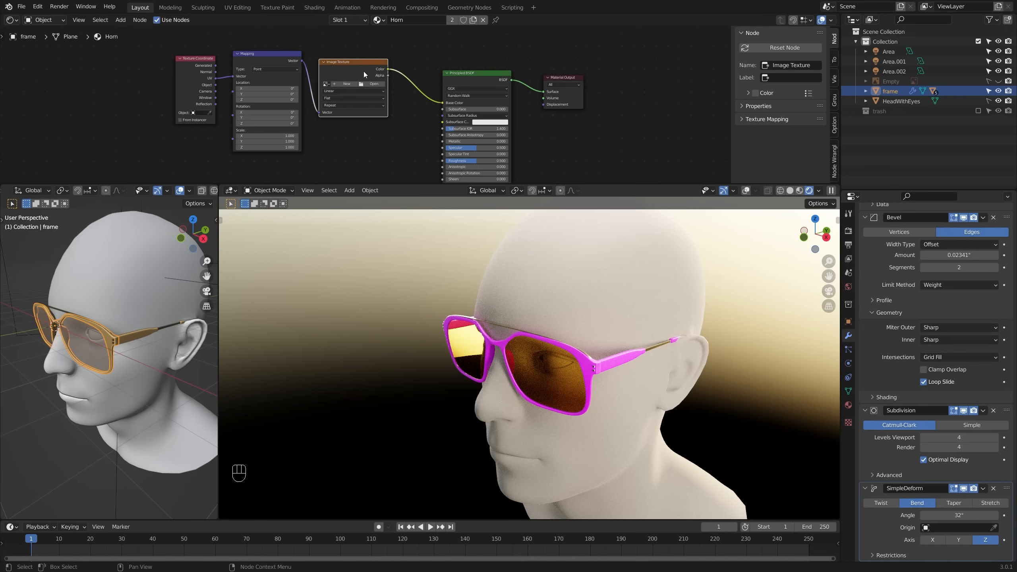
scroll(589, 359, "up", 5)
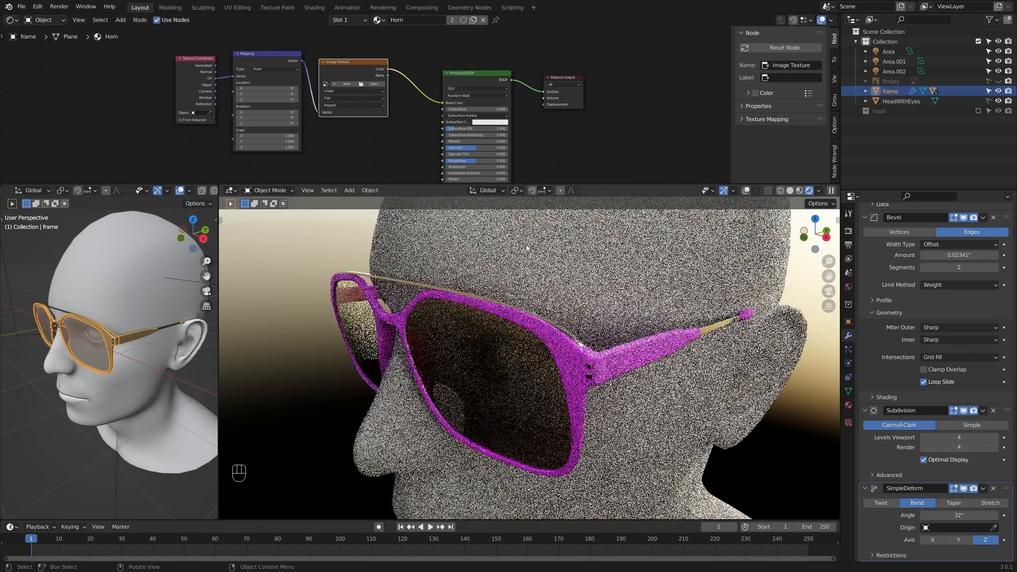
left_click(391, 138)
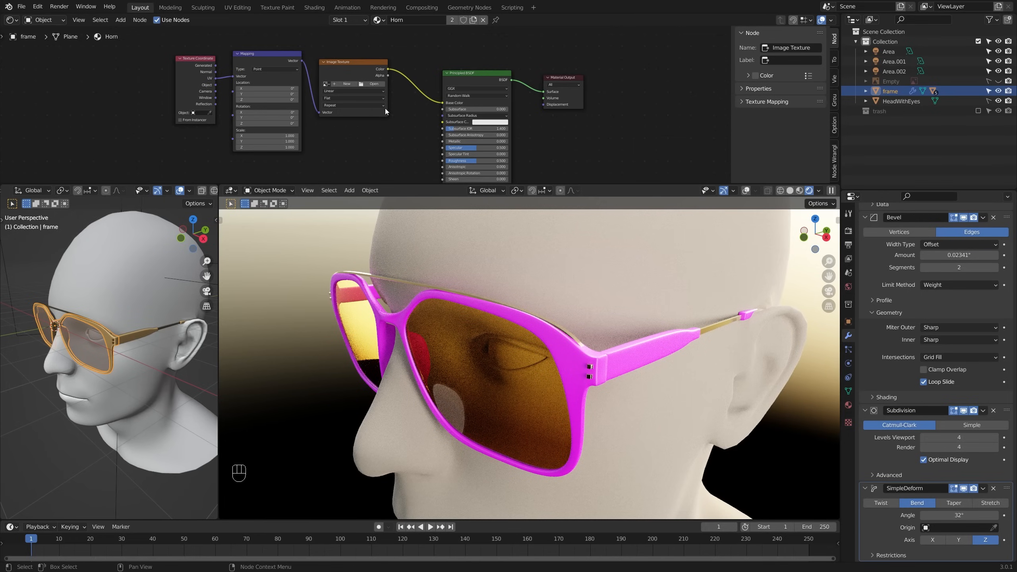
left_click(360, 63)
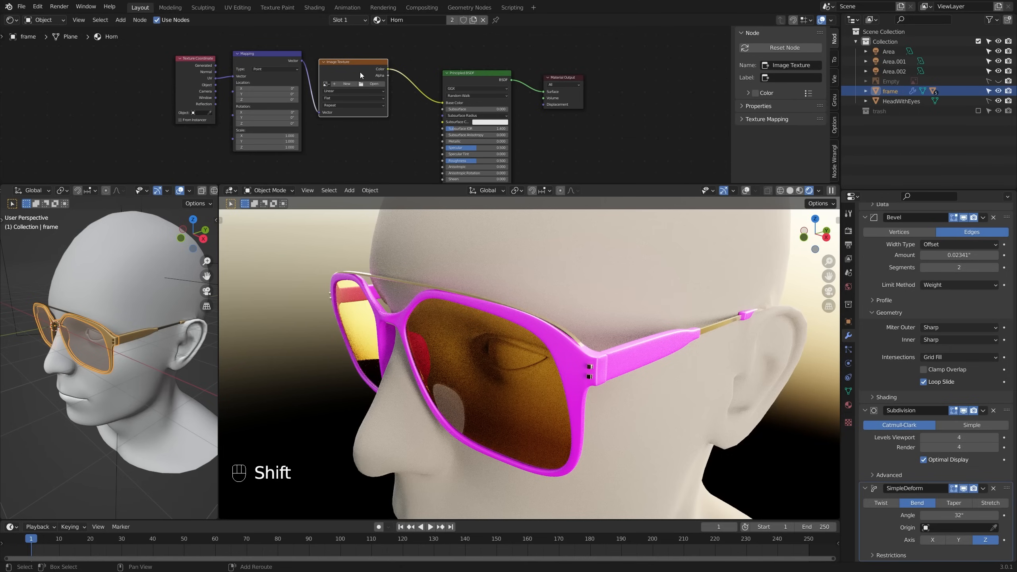
key("shift+s")
mouse_move(360, 73)
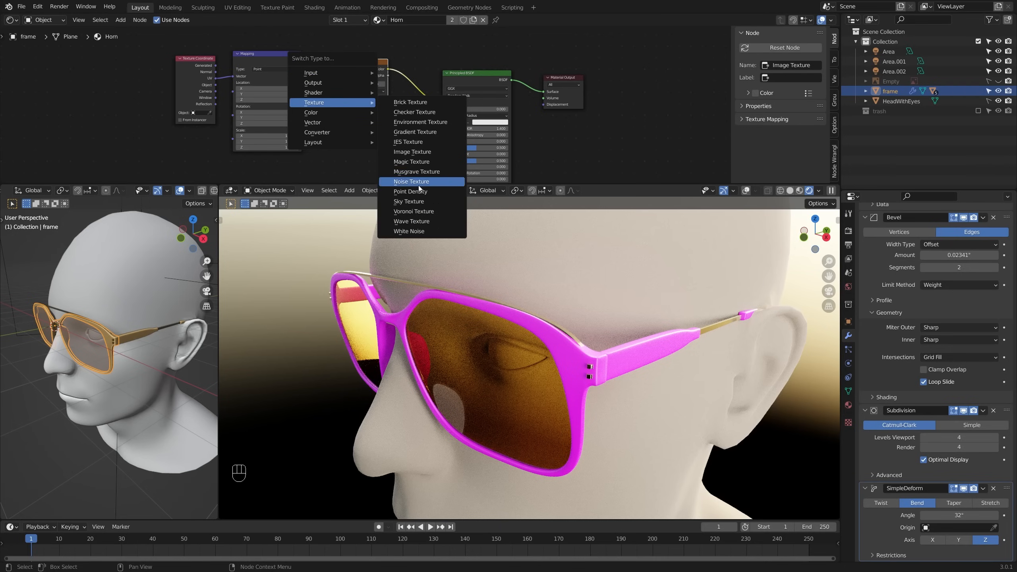
left_click(416, 182)
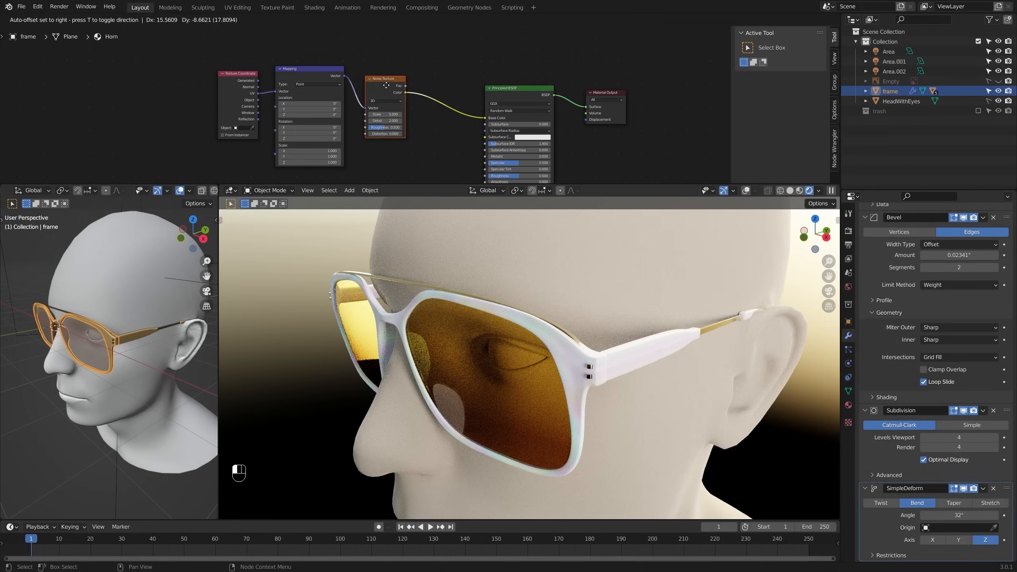
Step: Make room before the Principled BSDF and insert a copy of the Lens material's ColorRamp after the Noise Texture
left_click_drag(605, 92, 655, 89)
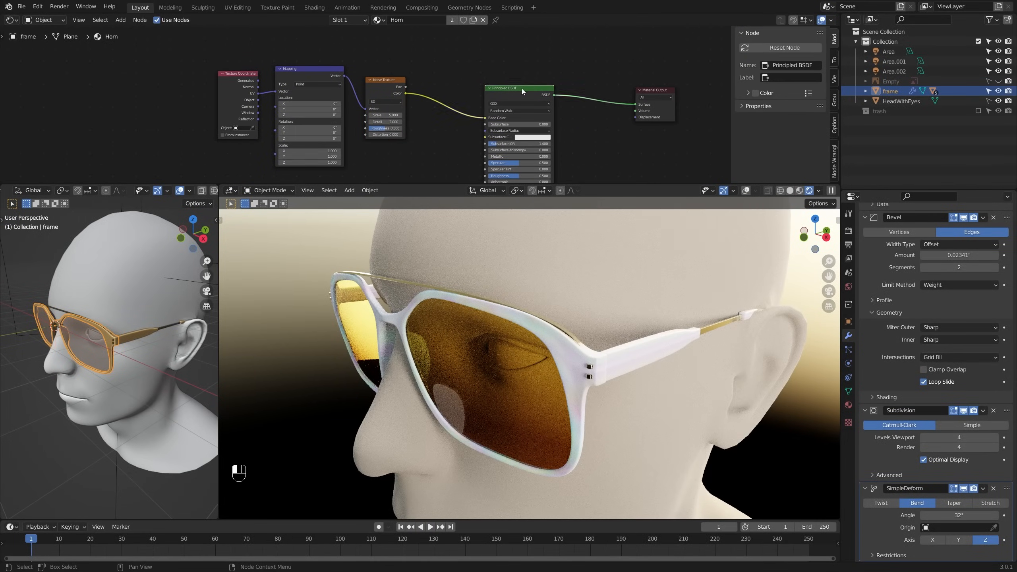
left_click_drag(522, 89, 545, 83)
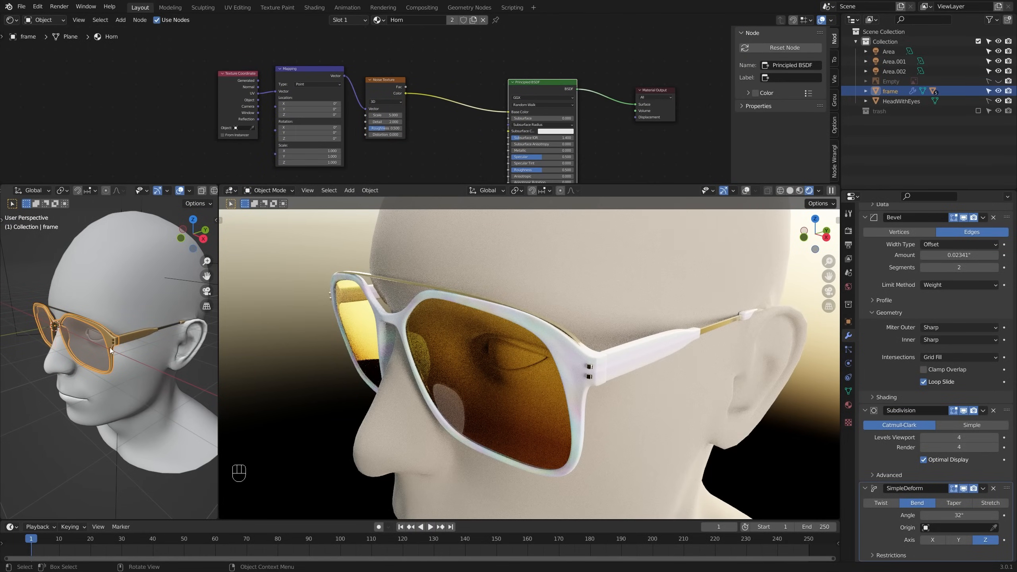
left_click(95, 341)
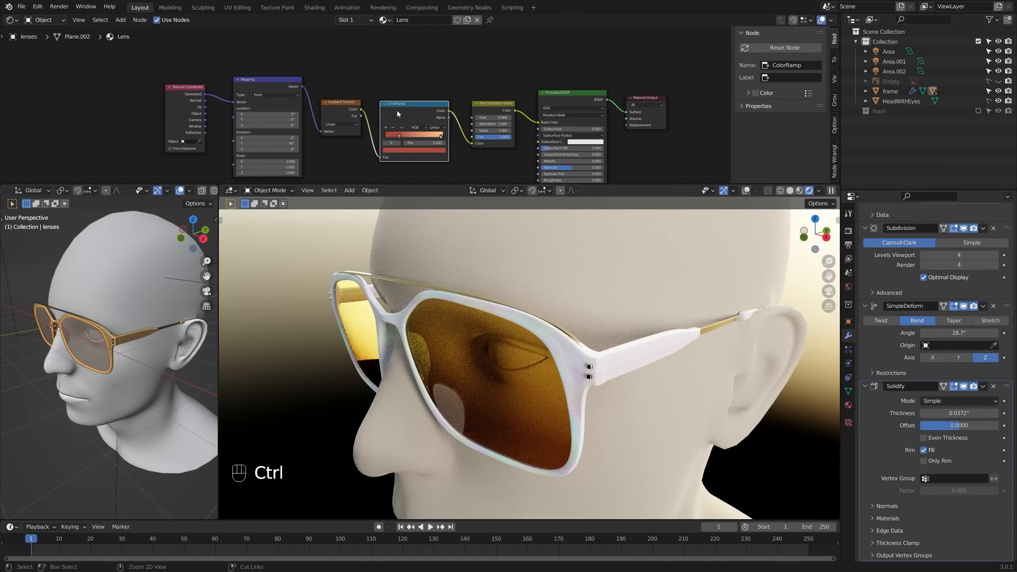
left_click(391, 319)
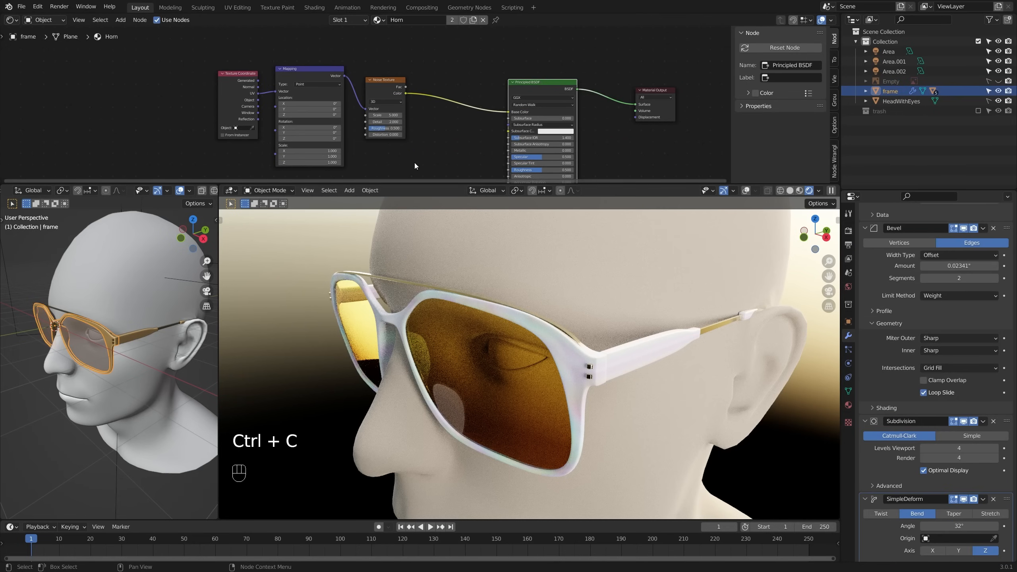
key("ctrl+v")
left_click_drag(417, 105, 445, 97)
scroll(487, 117, "up", 1)
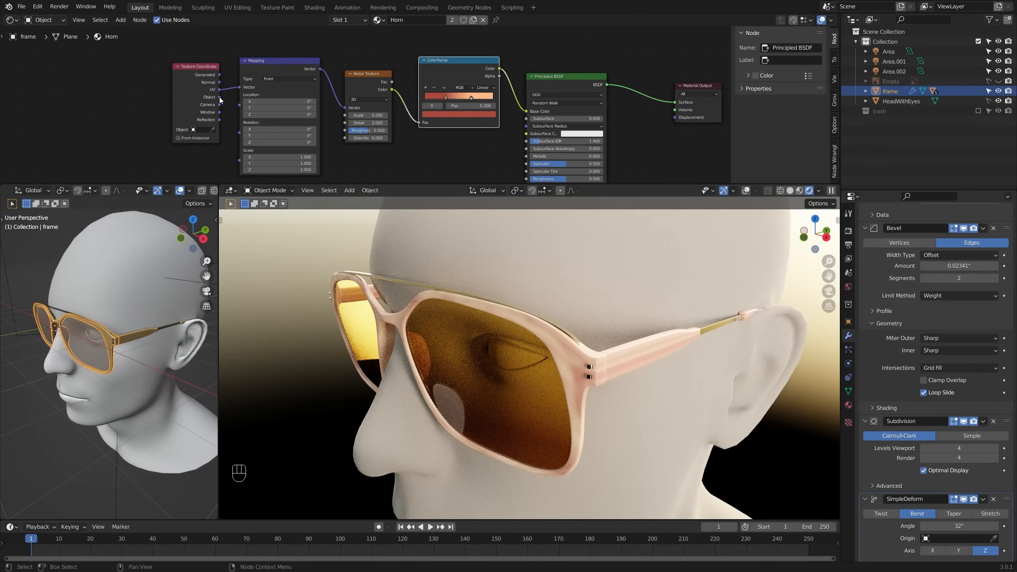
Step: Feed the Mapping node with Object coordinates and preview the ColorRamp's output on the frame
left_click_drag(244, 88, 243, 87)
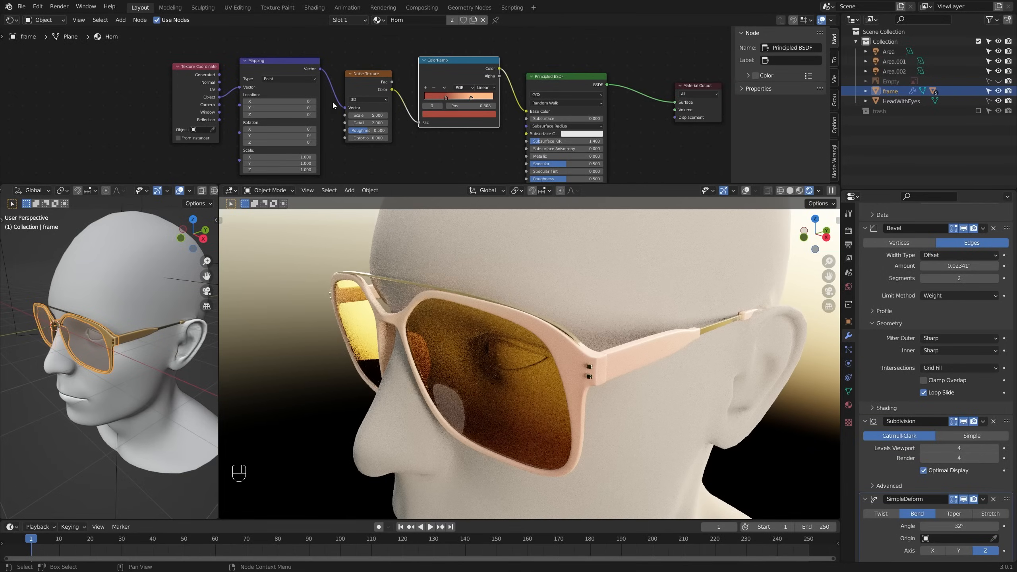
left_click(450, 72, "ctrl+shift")
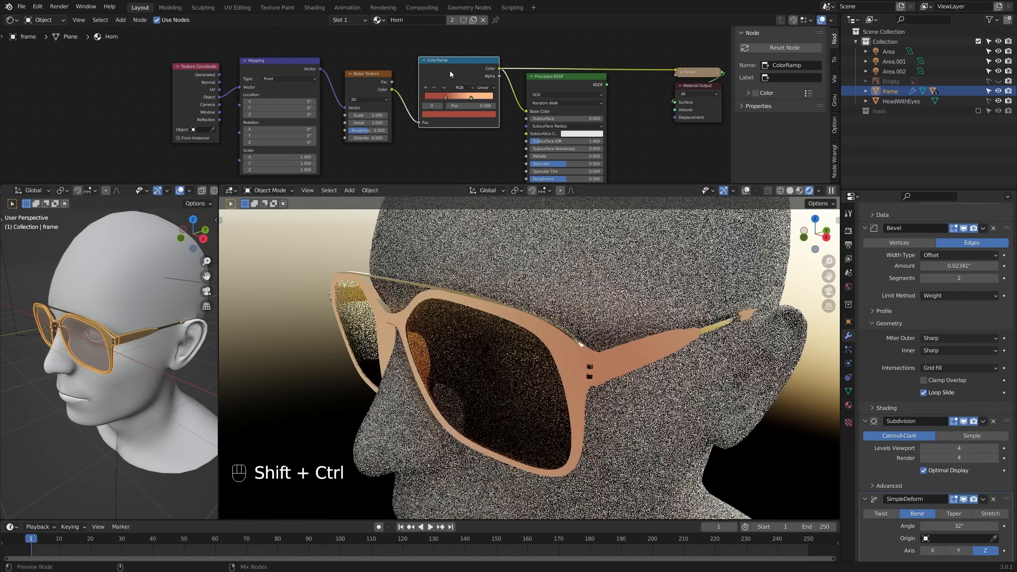
scroll(478, 266, "down", 3)
middle_click_drag(478, 265, 448, 257)
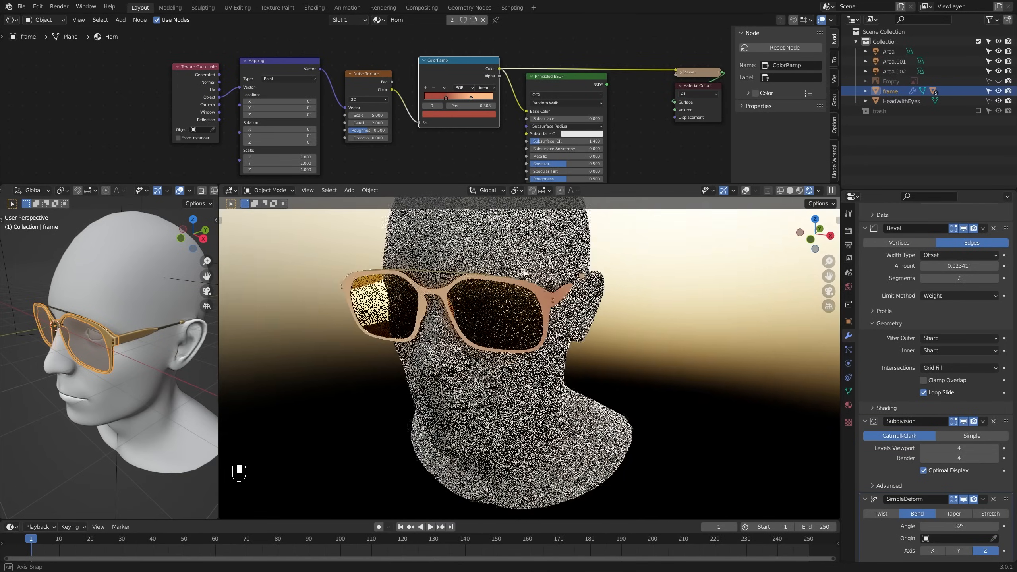
Step: Set the noise scale to 65.900, move the ColorRamp's light stop to 0.525, and route the Principled BSDF back to the output
left_click_drag(369, 115, 379, 116, "shift")
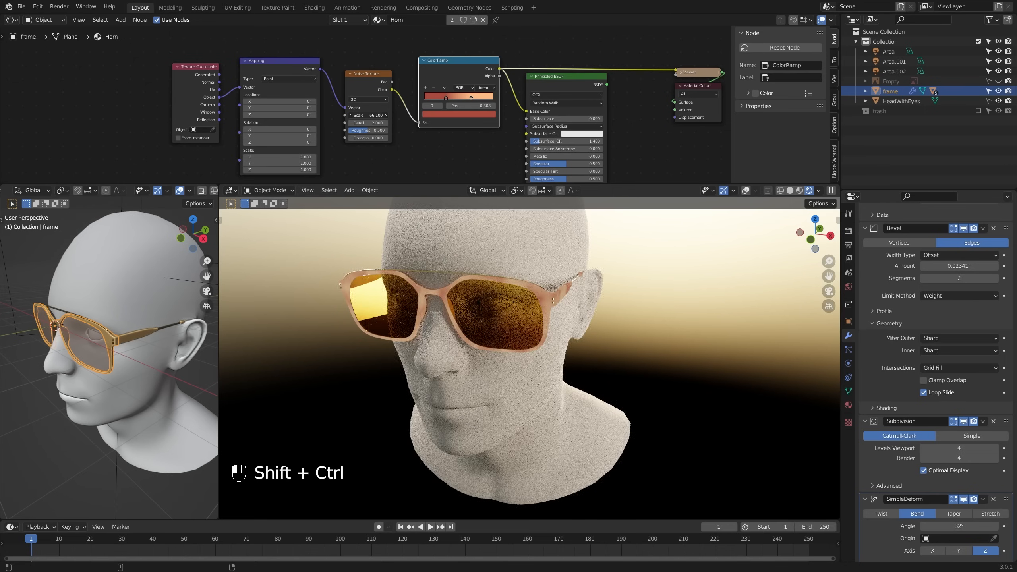
scroll(480, 296, "up", 3)
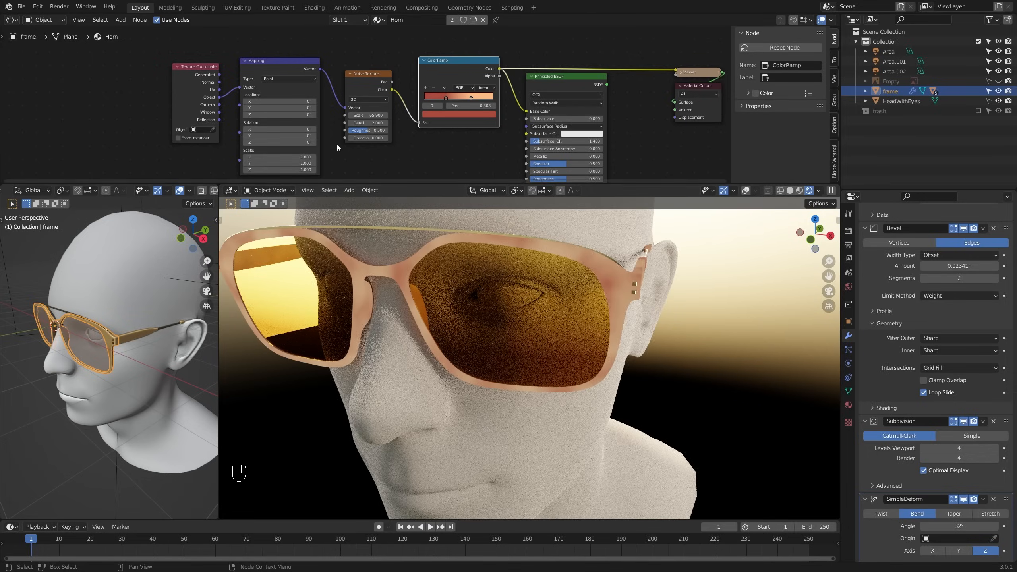
mouse_move(471, 96)
left_mouse_down()
mouse_move(448, 96)
mouse_move(463, 97)
left_mouse_up()
left_click(544, 85, "ctrl+shift")
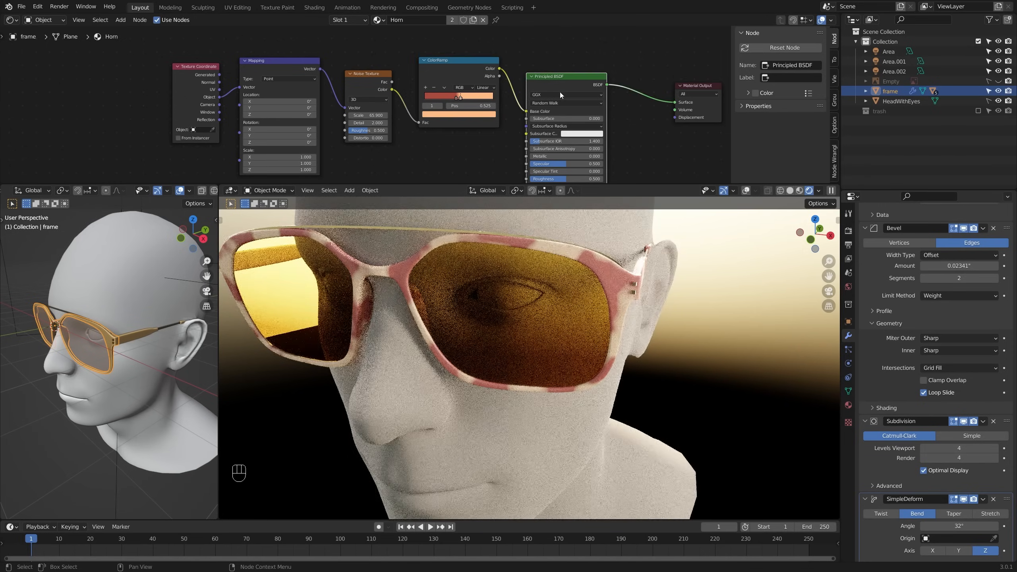
Step: Set the Horn shader's transmission to 1.000 and check the frame's translucency from the front
middle_click_drag(556, 280, 579, 280)
middle_click_drag(588, 176, 596, 107)
scroll(597, 107, "down", 1)
middle_click_drag(610, 149, 607, 112)
scroll(566, 121, "up", 1)
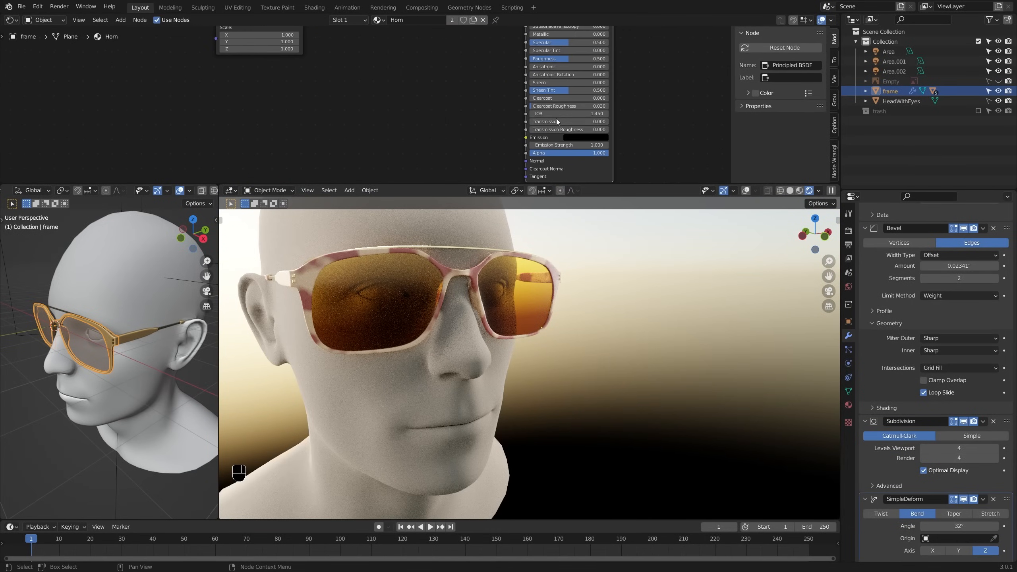
left_click_drag(556, 122, 637, 122)
middle_click_drag(528, 266, 600, 268)
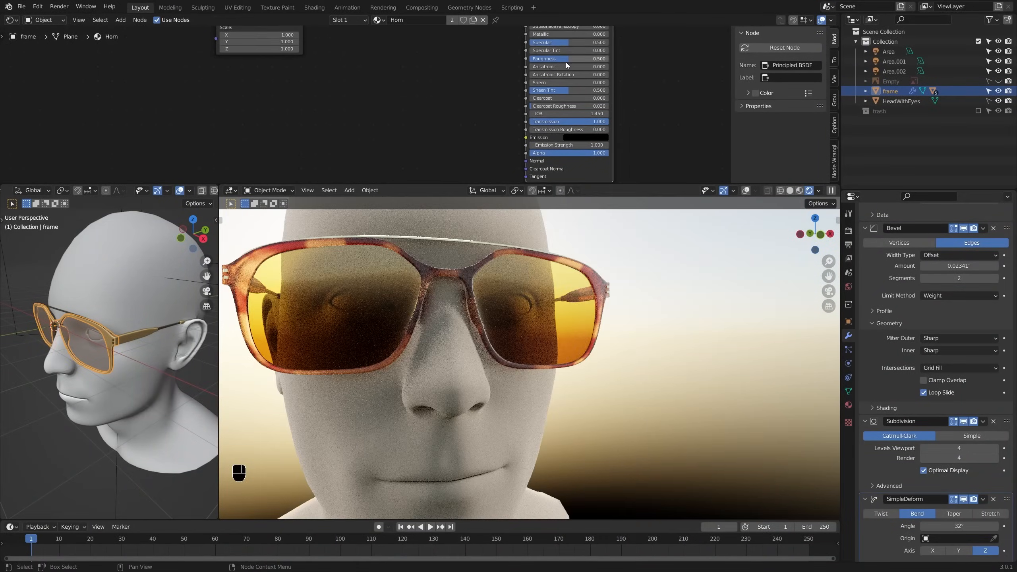
Step: Lower the Horn shader's roughness to 0.150, checking the frame's reflections from the front and the side
middle_click_drag(572, 66, 552, 105)
scroll(552, 105, "up", 2)
left_click_drag(573, 95, 545, 95, "ctrl")
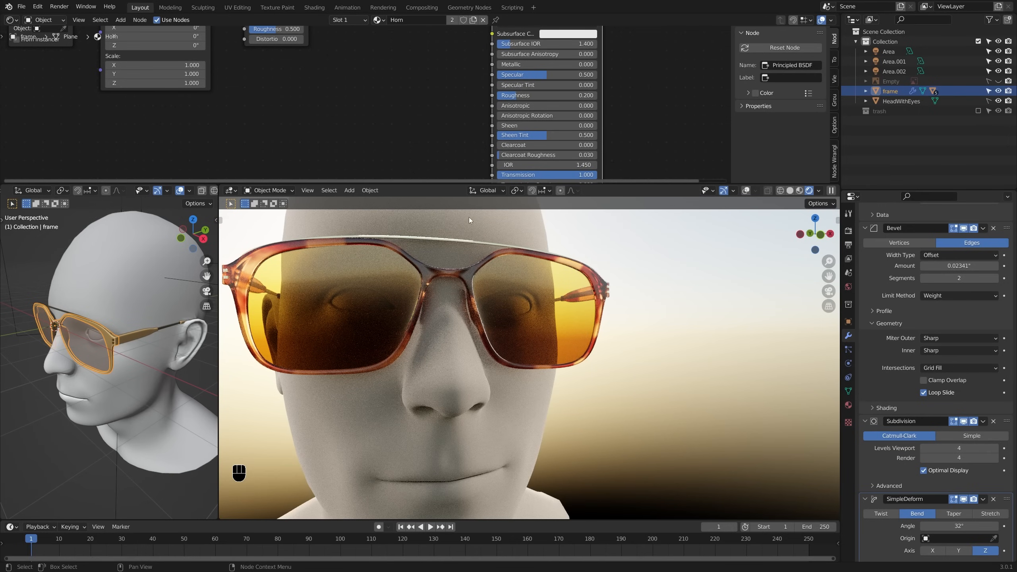
scroll(459, 273, "down", 2)
middle_click_drag(453, 301, 430, 321, "shift")
middle_click_drag(393, 319, 628, 291)
scroll(557, 74, "down", 2)
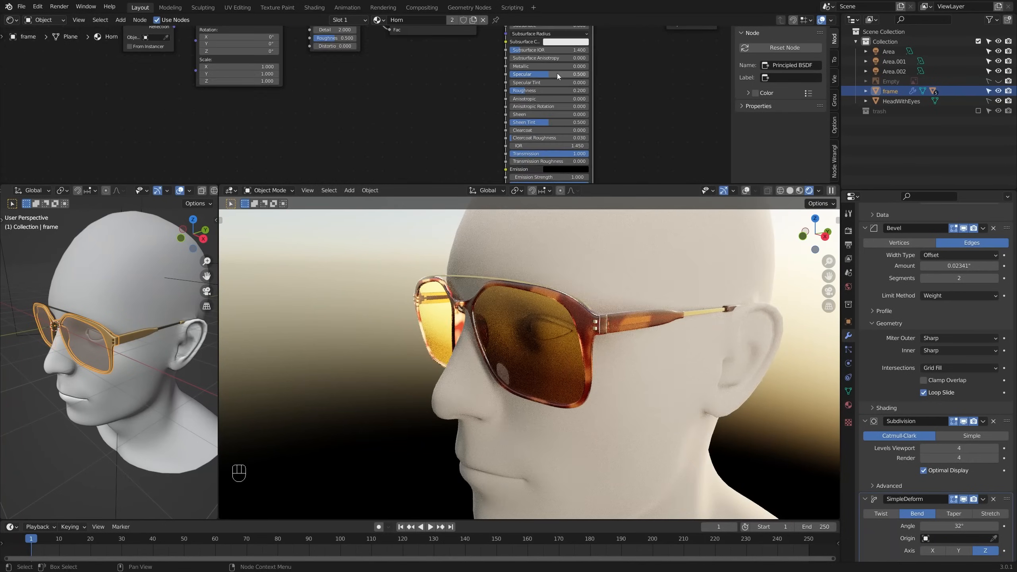
middle_click_drag(557, 74, 539, 114)
left_click_drag(538, 128, 502, 128)
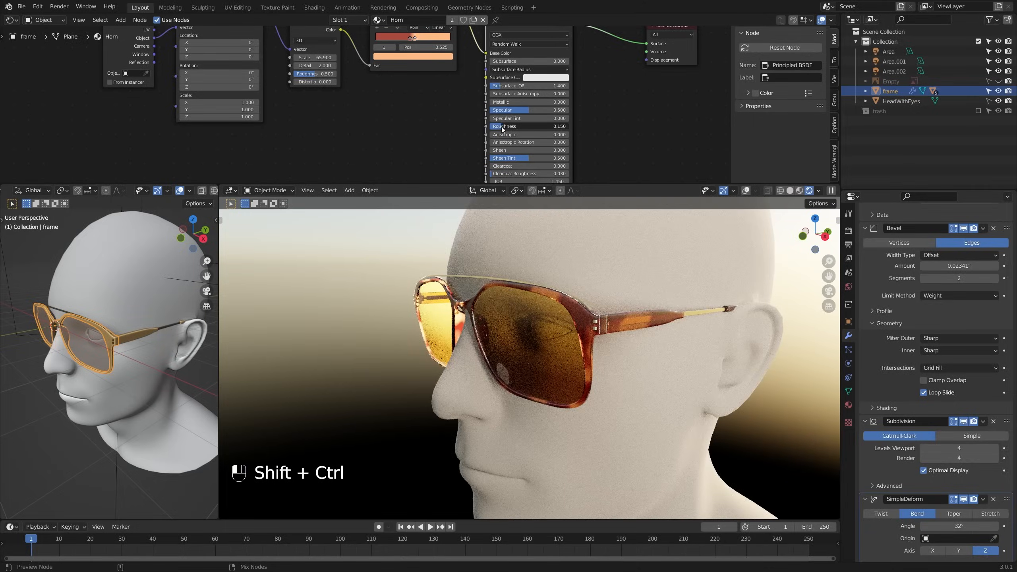
Step: Set the Lens material's IOR to 1.600 and examine the lenses, hinge area and temple up close in the render
left_click(435, 324)
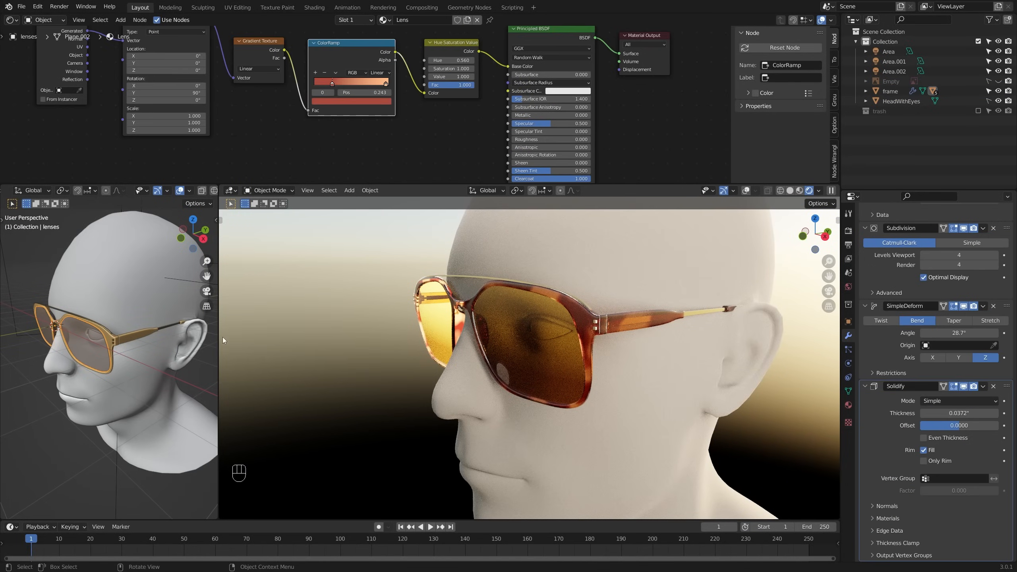
scroll(404, 280, "up", 2)
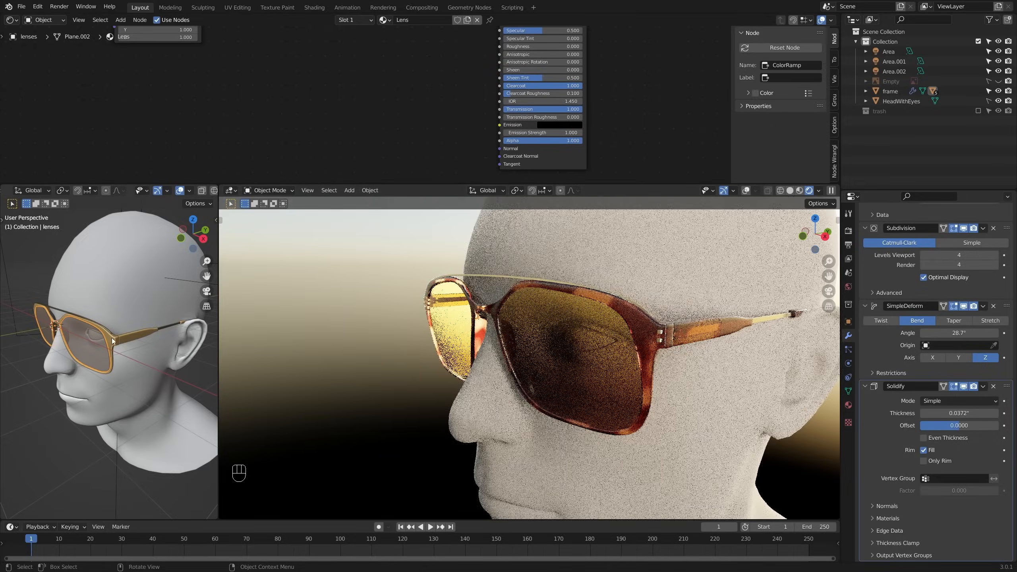
scroll(604, 163, "up", 2)
scroll(548, 126, "up", 1)
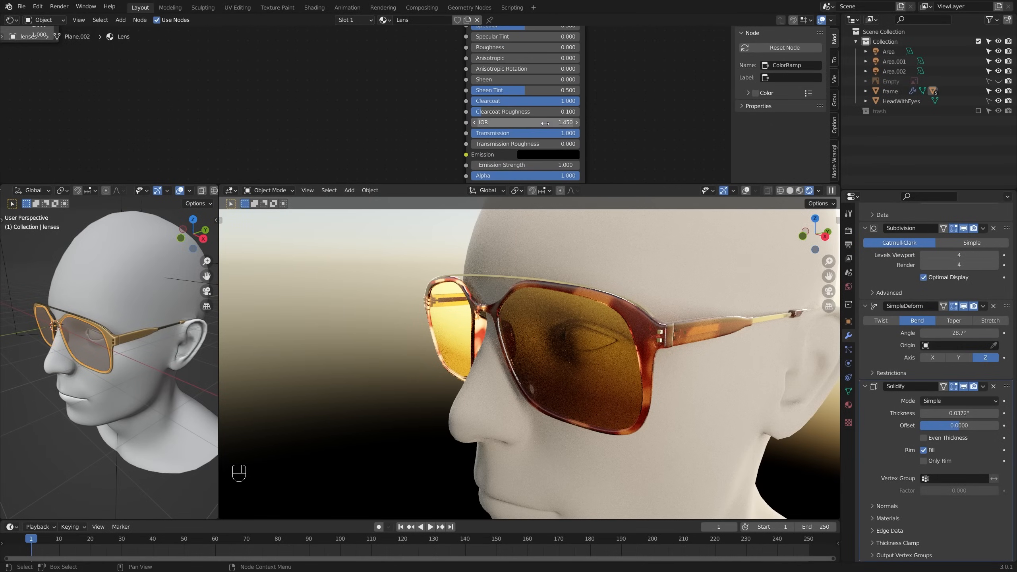
left_click_drag(548, 123, 551, 123, "ctrl+shift")
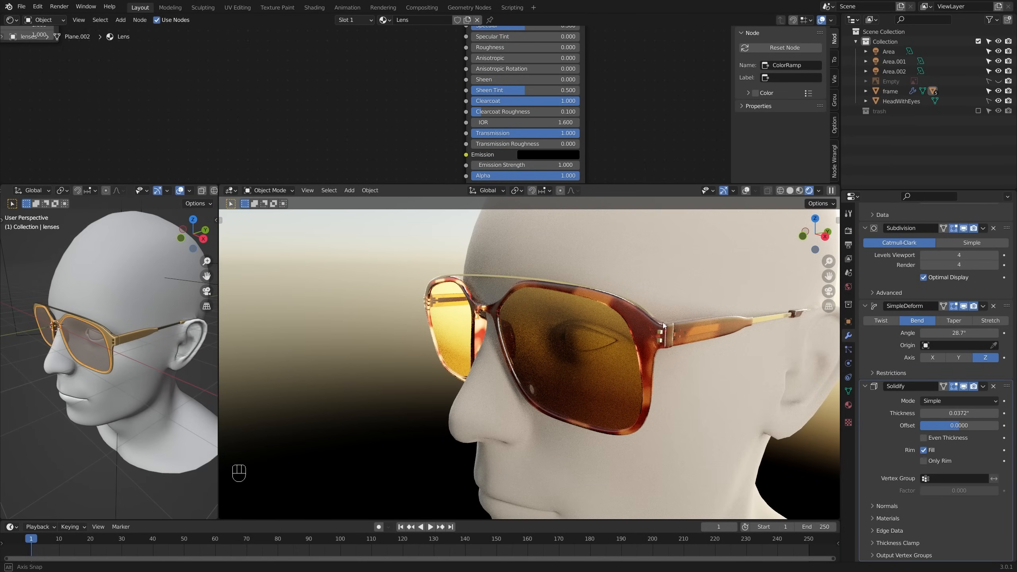
middle_click_drag(663, 326, 645, 368)
scroll(646, 368, "up", 5)
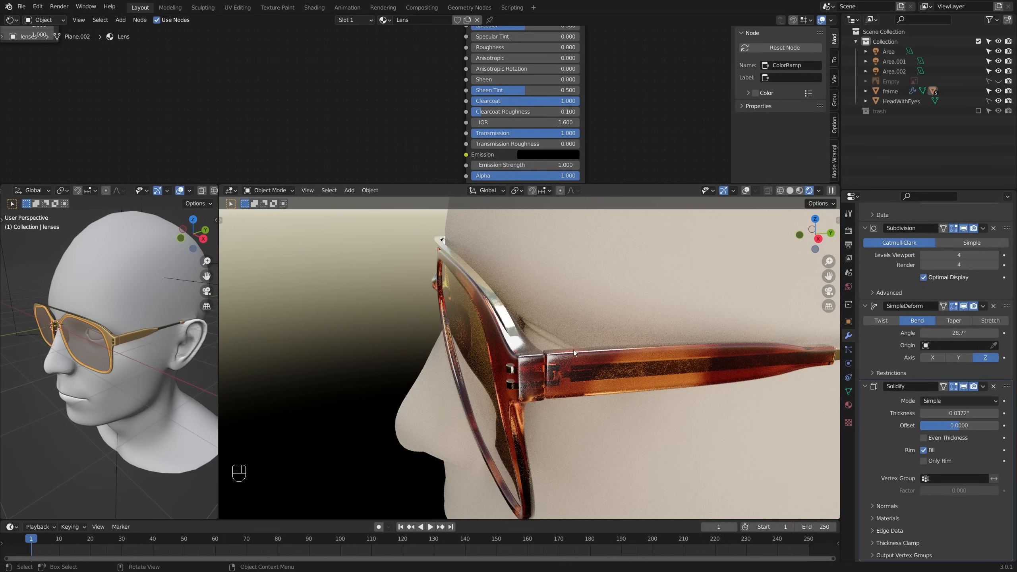
scroll(569, 347, "down", 2)
middle_click_drag(563, 345, 631, 344)
middle_click_drag(568, 339, 507, 322, "shift")
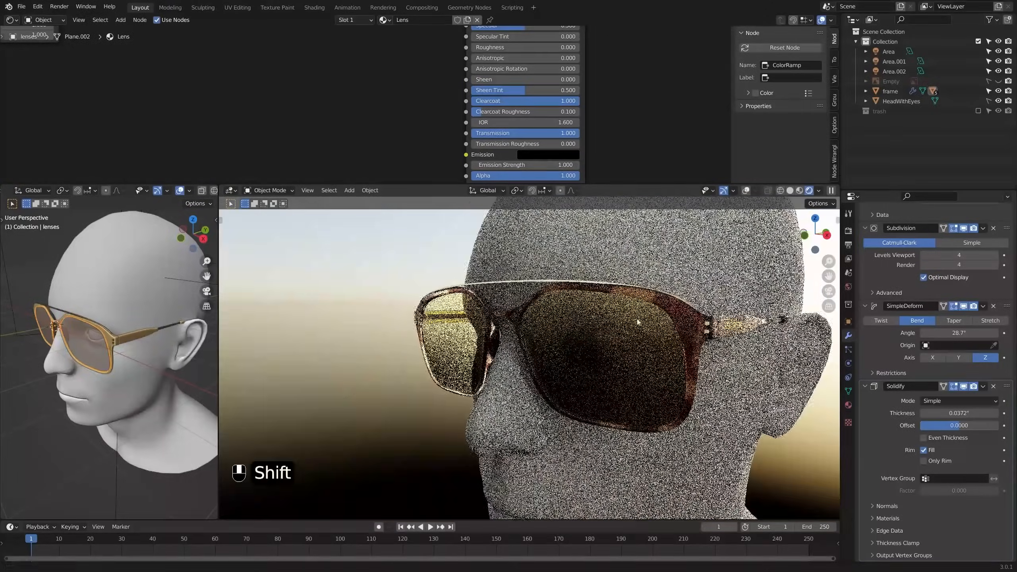
middle_click_drag(638, 321, 634, 311, "shift")
Step: Select the frame and move the Horn material's ColorRamp closer to the Noise Texture, leaving space before the Principled BSDF
left_click(653, 301)
scroll(403, 115, "down", 1)
middle_click_drag(407, 118, 517, 122)
scroll(461, 97, "up", 2)
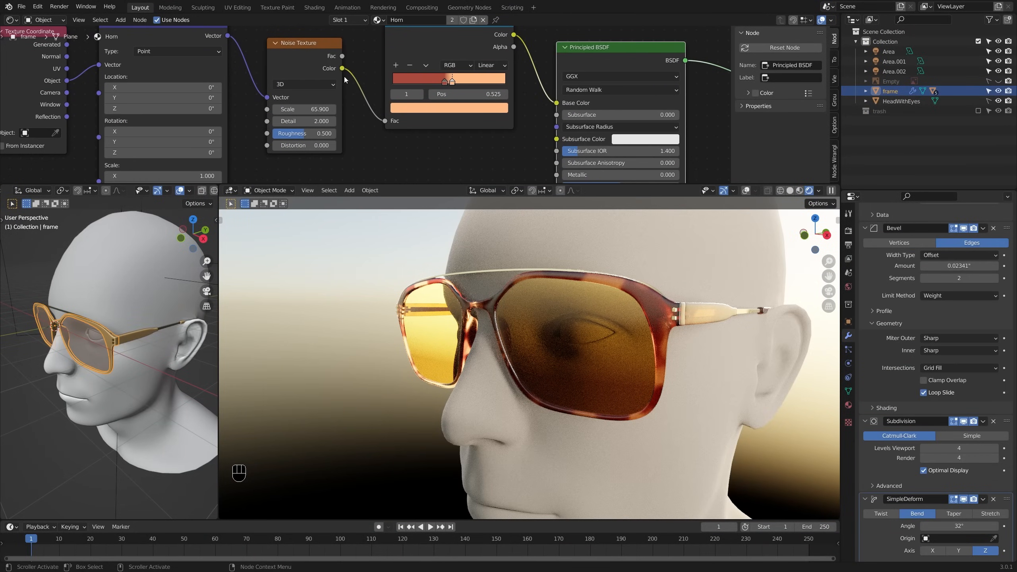
left_click_drag(320, 60, 302, 50)
middle_click_drag(360, 54, 356, 82)
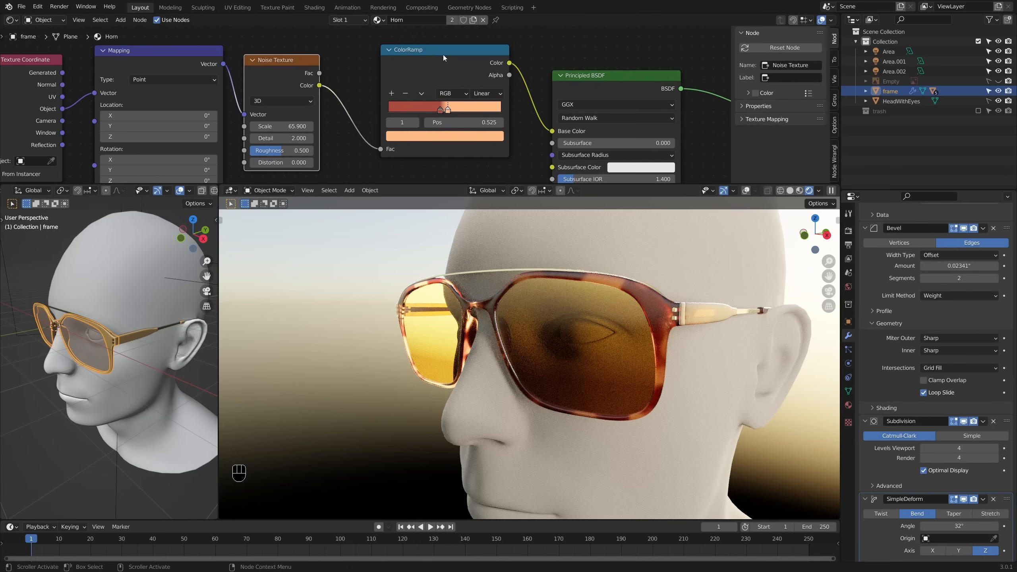
left_click_drag(445, 55, 414, 62)
left_click_drag(296, 61, 294, 52)
left_click_drag(371, 61, 360, 58)
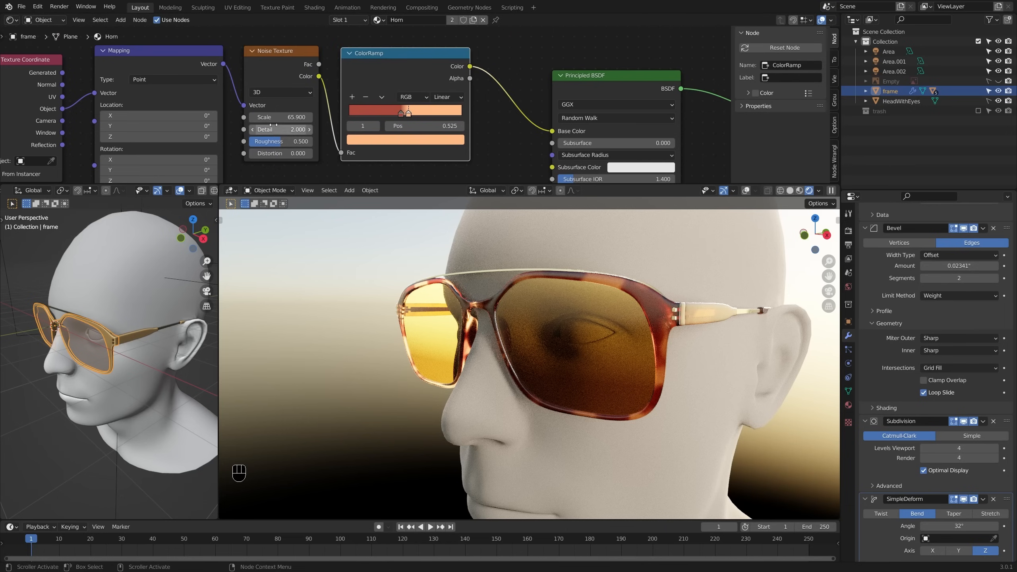
scroll(265, 143, "down", 3)
scroll(236, 155, "up", 2)
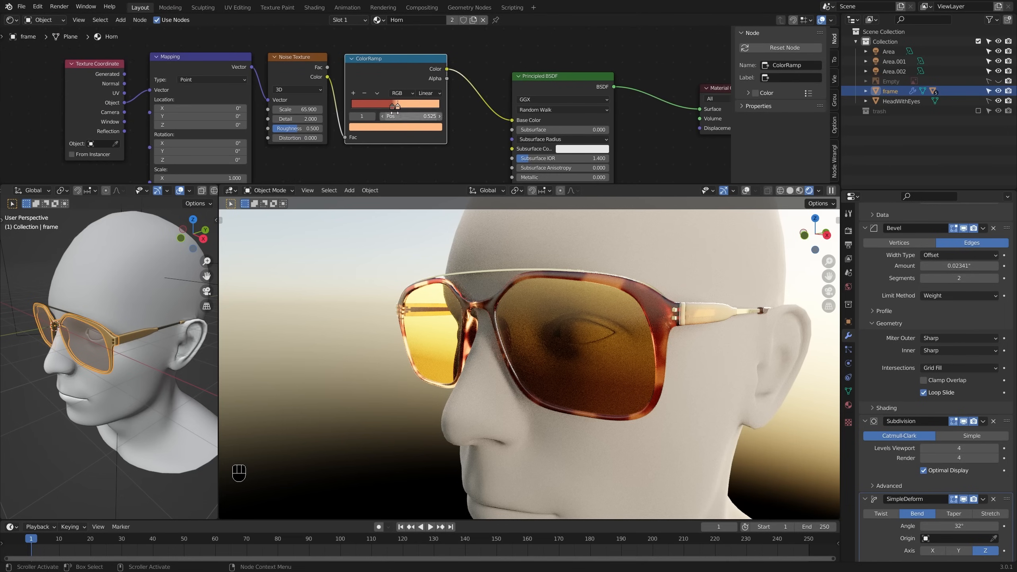
Step: Preview the ColorRamp output, set the Noise Texture's distortion to 1.400 and scale to 86.060, and check the full Horn shader from both sides
left_click_drag(283, 119, 324, 119, "shift")
right_click(284, 119)
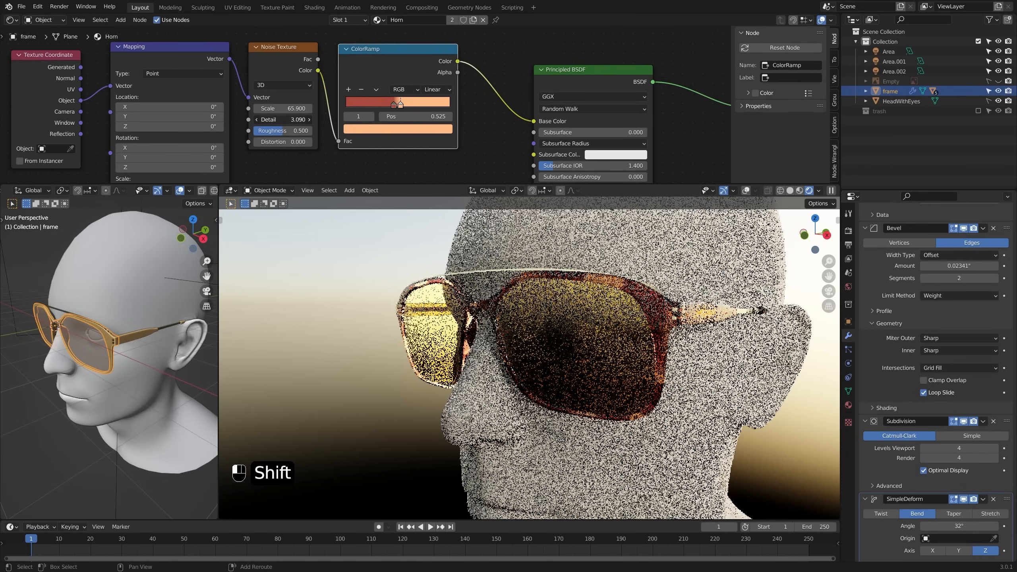
left_click(386, 63, "ctrl+shift")
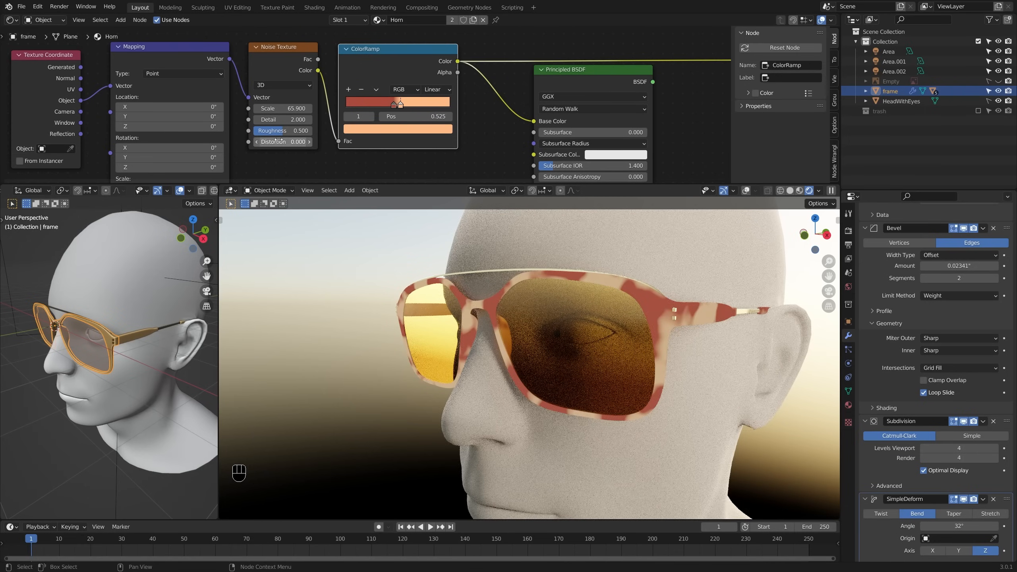
left_click_drag(284, 142, 316, 108, "ctrl+shift")
left_click(282, 114)
left_click(547, 97, "ctrl+shift")
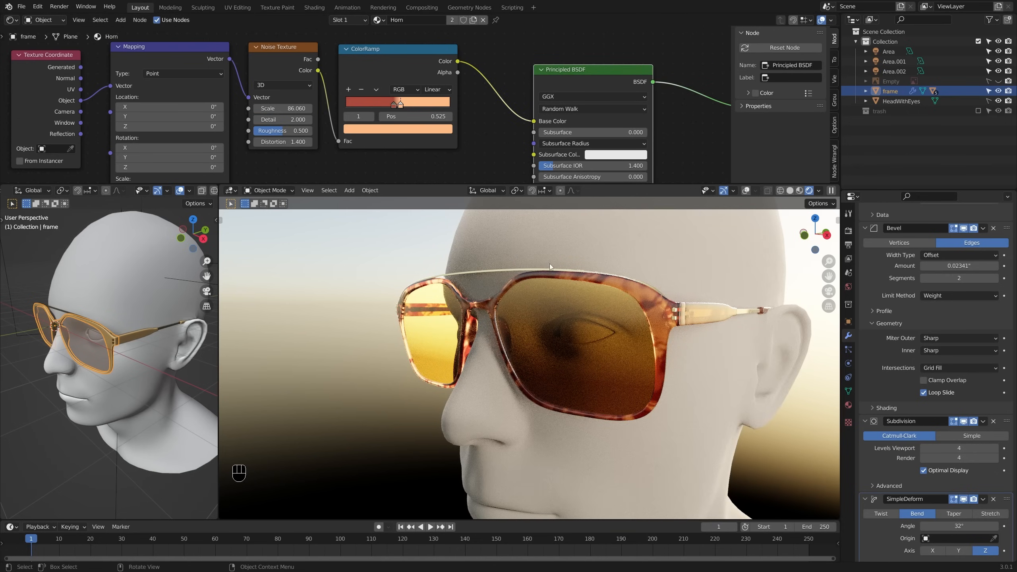
middle_click_drag(550, 266, 610, 305)
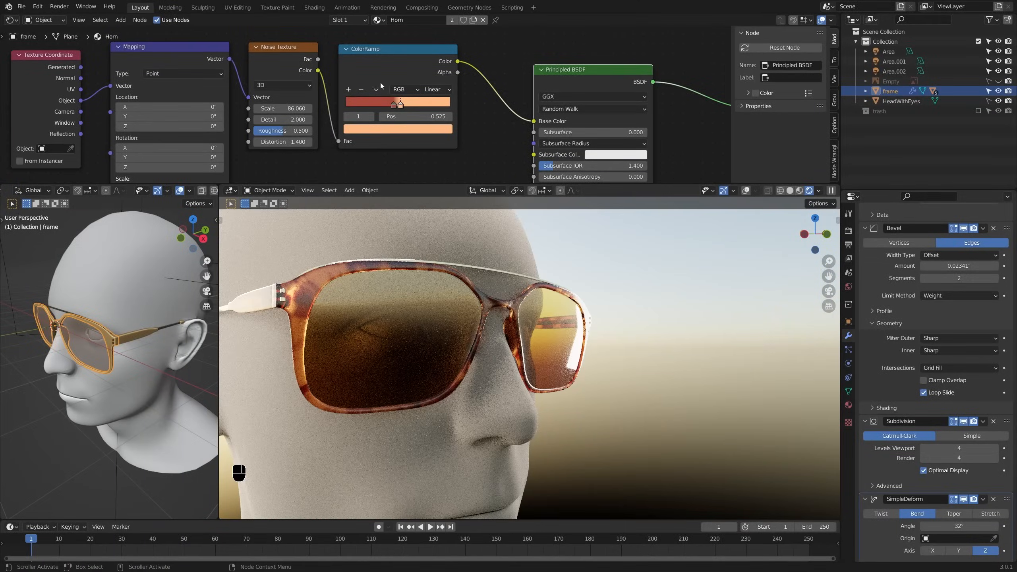
middle_click_drag(305, 271, 237, 282)
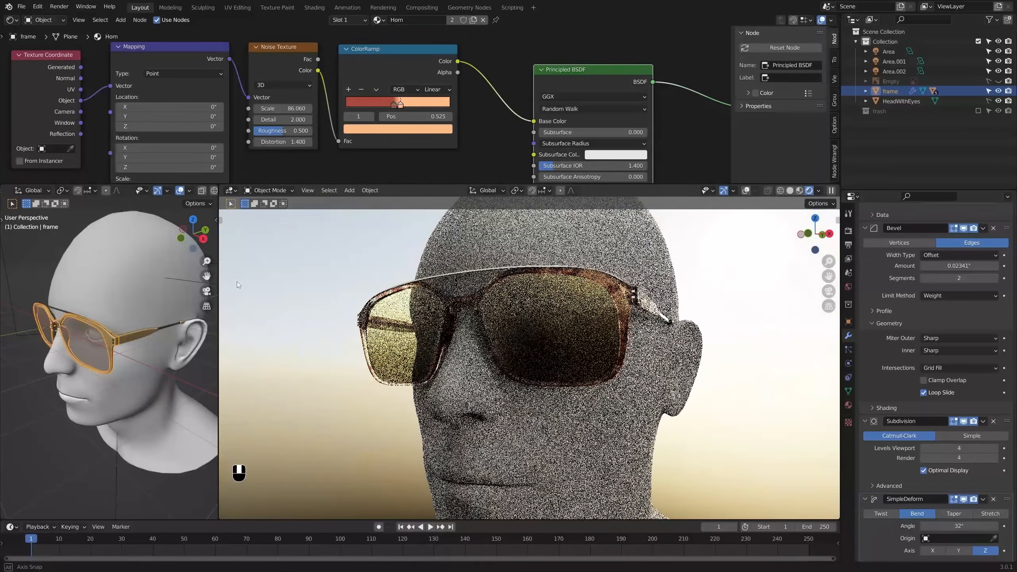
Step: Insert a Hue Saturation Value node between the ColorRamp and the Principled BSDF with its value at 0.500
key("shift+a")
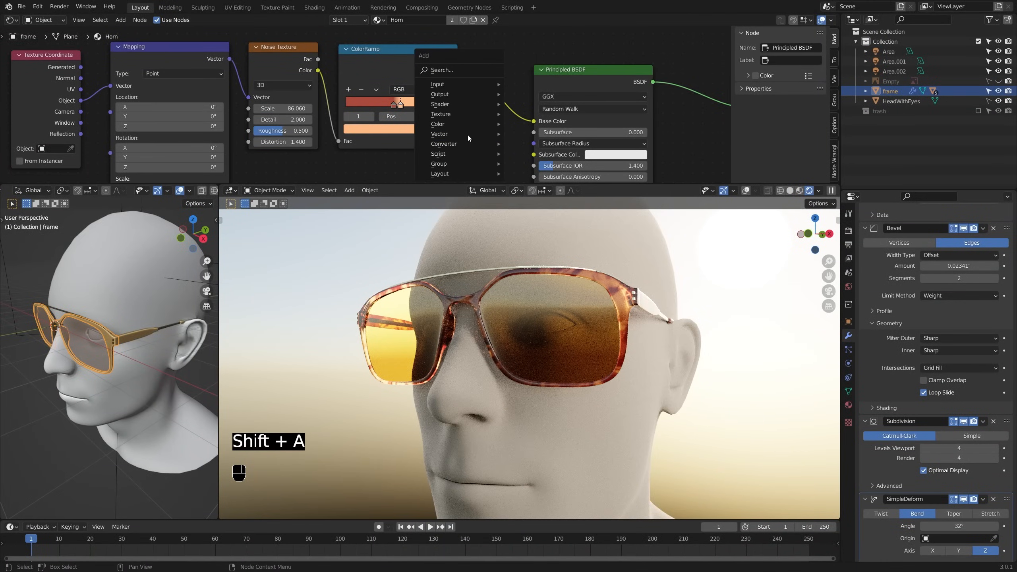
mouse_move(471, 124)
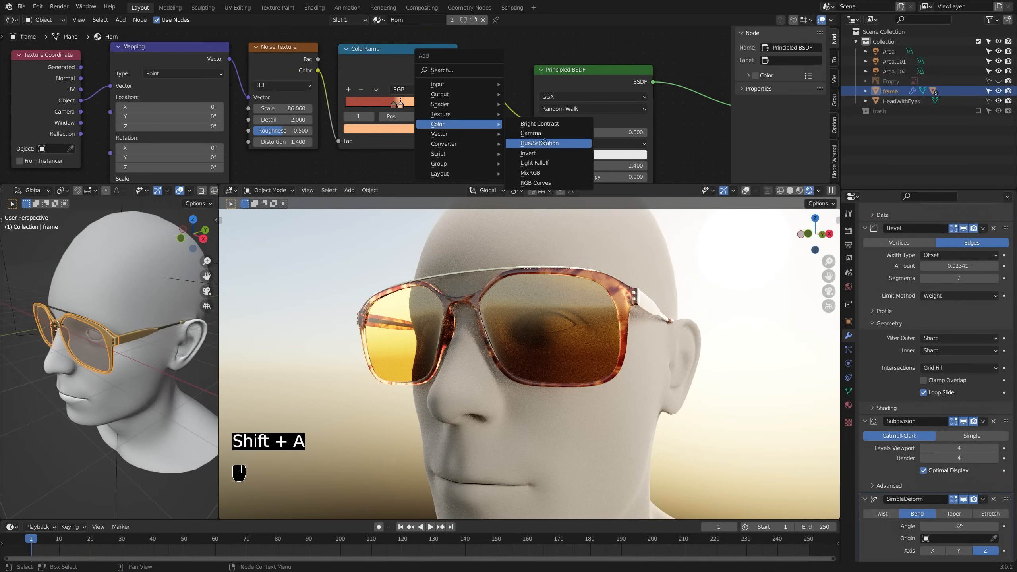
left_click(545, 143)
left_click(535, 124)
left_click_drag(537, 136, 533, 136, "shift")
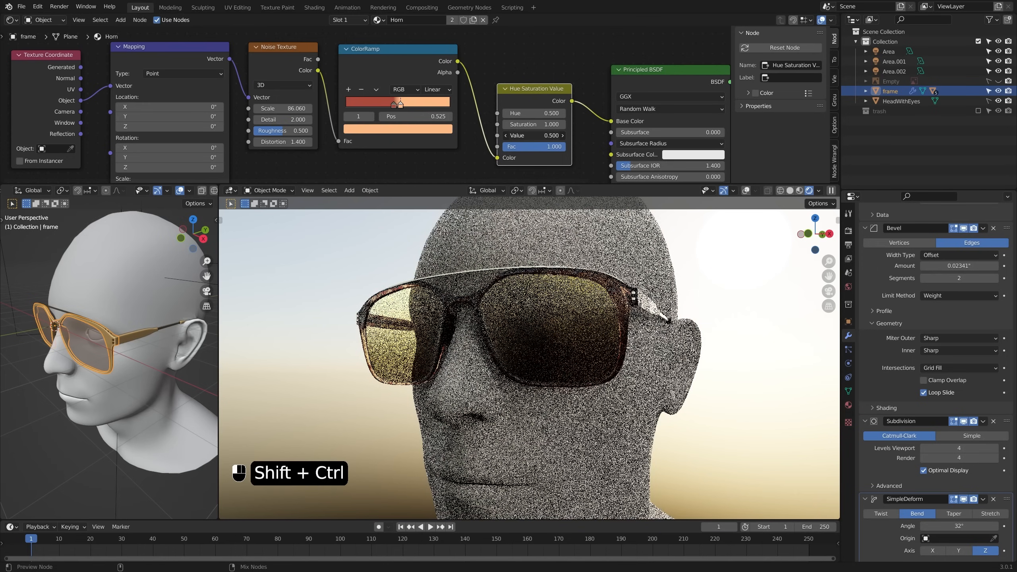
left_click_drag(526, 96, 526, 86)
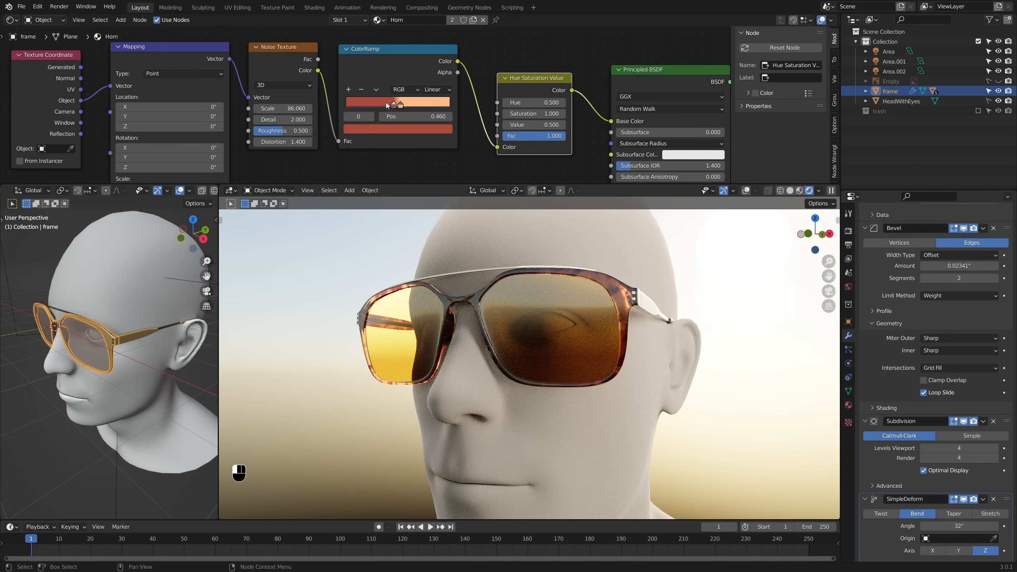
Step: Darken the ColorRamp's red stop slightly and set the peach stop's position to 0.558, checking the frame at an angle
left_click(398, 129)
left_click_drag(399, 258, 373, 257, "shift")
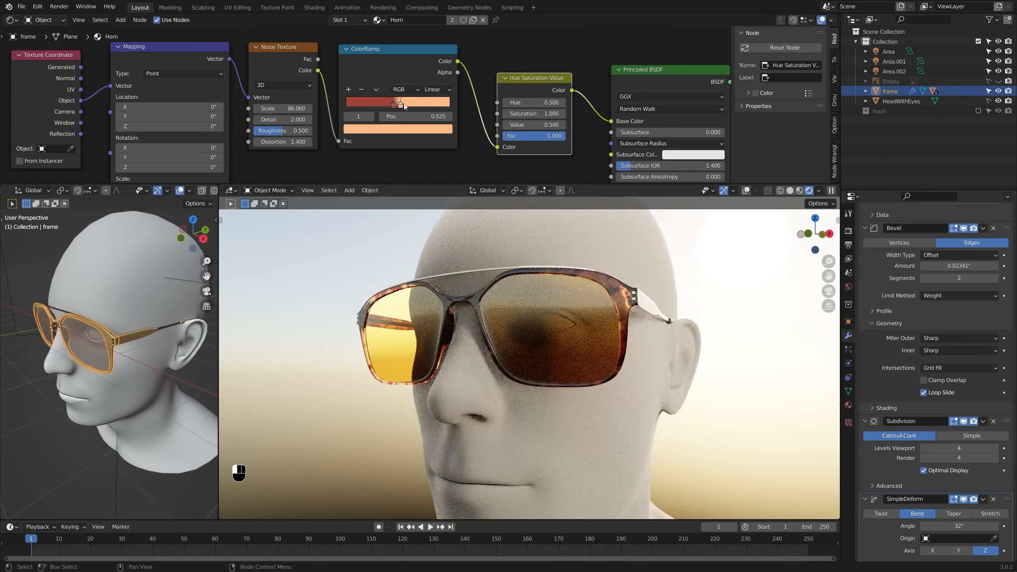
mouse_move(410, 101)
left_mouse_down()
mouse_move(391, 106)
mouse_move(404, 106)
left_mouse_up()
middle_click_drag(442, 297, 537, 301)
scroll(565, 277, "up", 3)
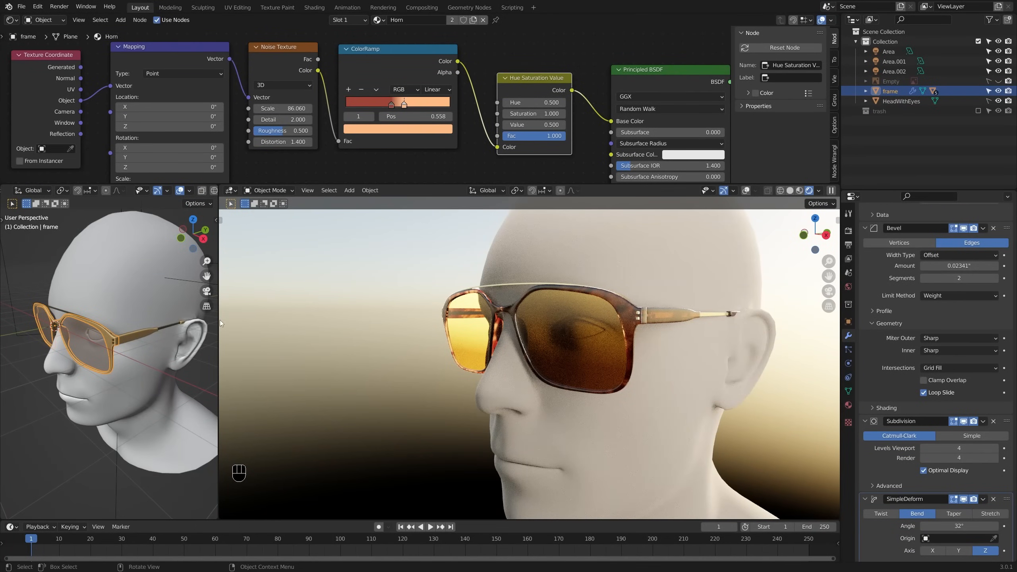
Step: Widen the solid-shaded viewport and examine the frame's temple and hinge area from the side
left_click_drag(217, 320, 252, 320)
middle_click_drag(165, 380, 117, 365)
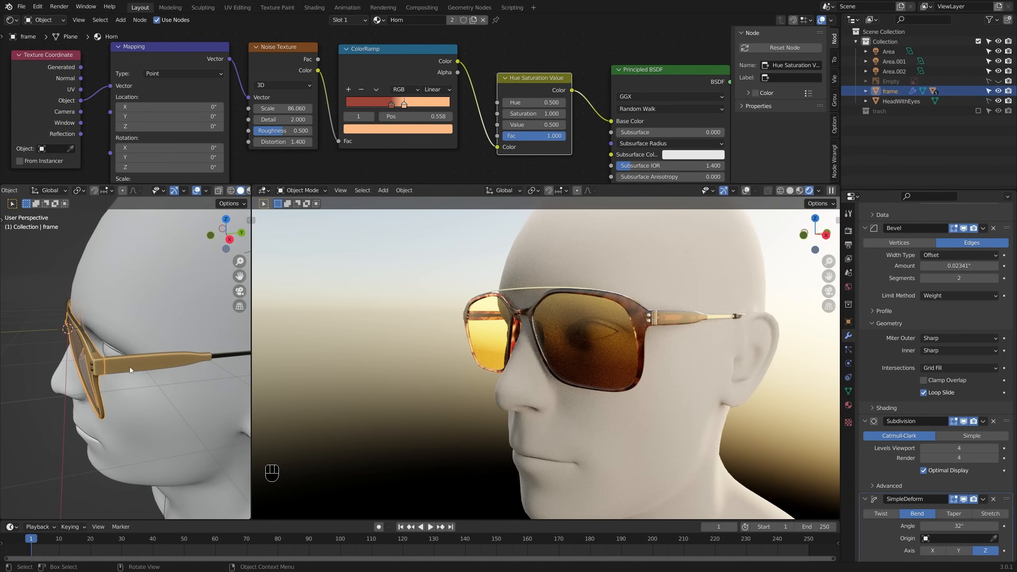
middle_click_drag(130, 368, 159, 350)
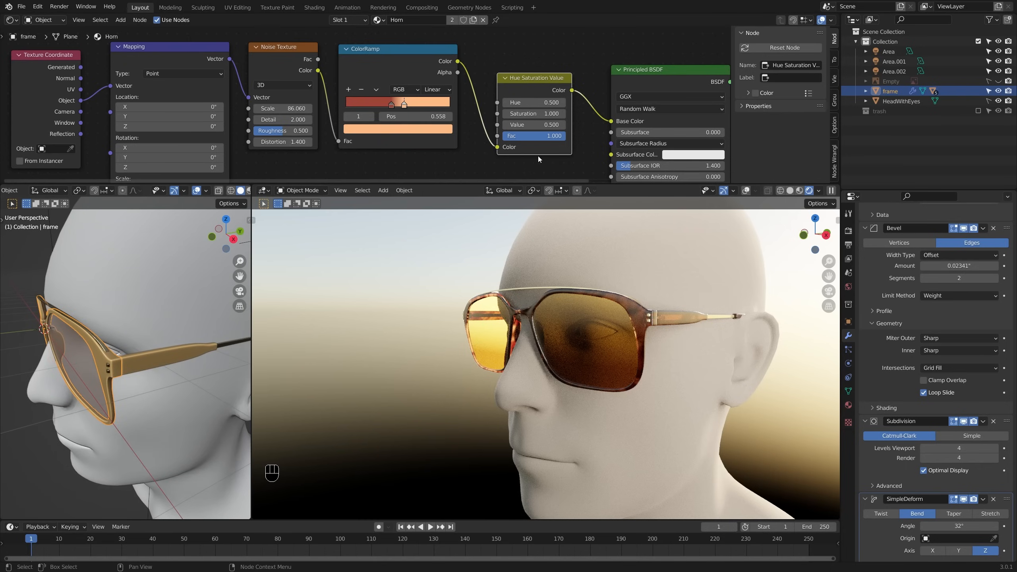
Step: Space the Principled BSDF and Material Output nodes further from the Hue Saturation Value node
scroll(532, 109, "down", 3)
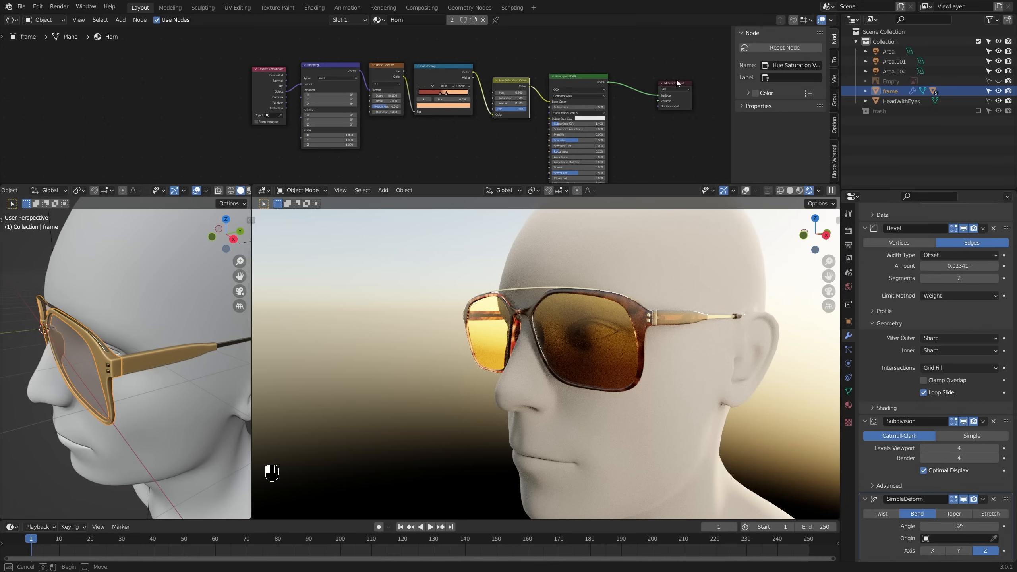
left_click_drag(677, 80, 682, 90)
left_click_drag(588, 78, 598, 70)
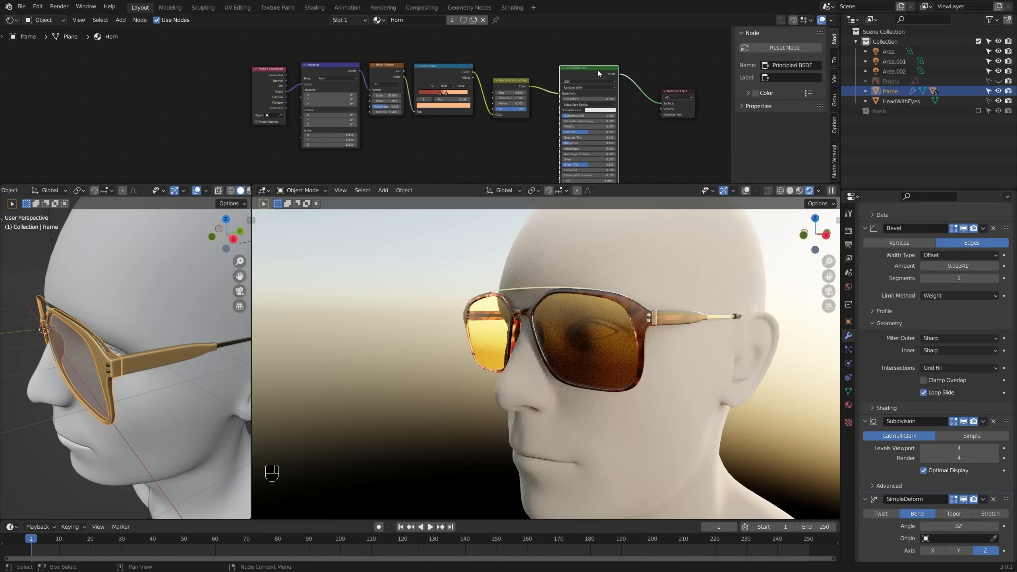
left_click(488, 154)
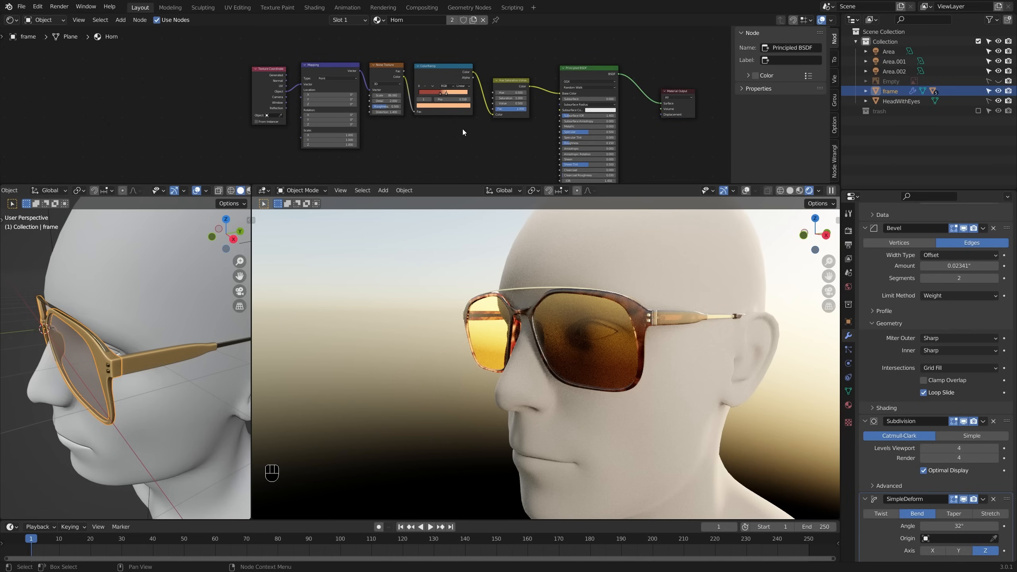
Step: Add an Image Texture node, load sticker1.png from the DERRK Logo folder, and place the node below the ColorRamp
key("shift+a")
mouse_move(459, 123)
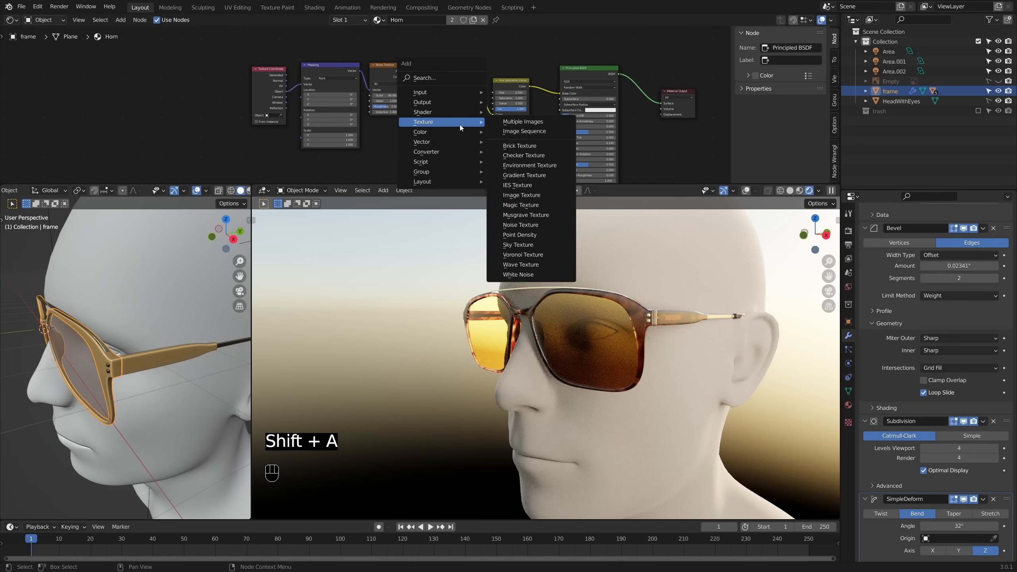
left_click(521, 195)
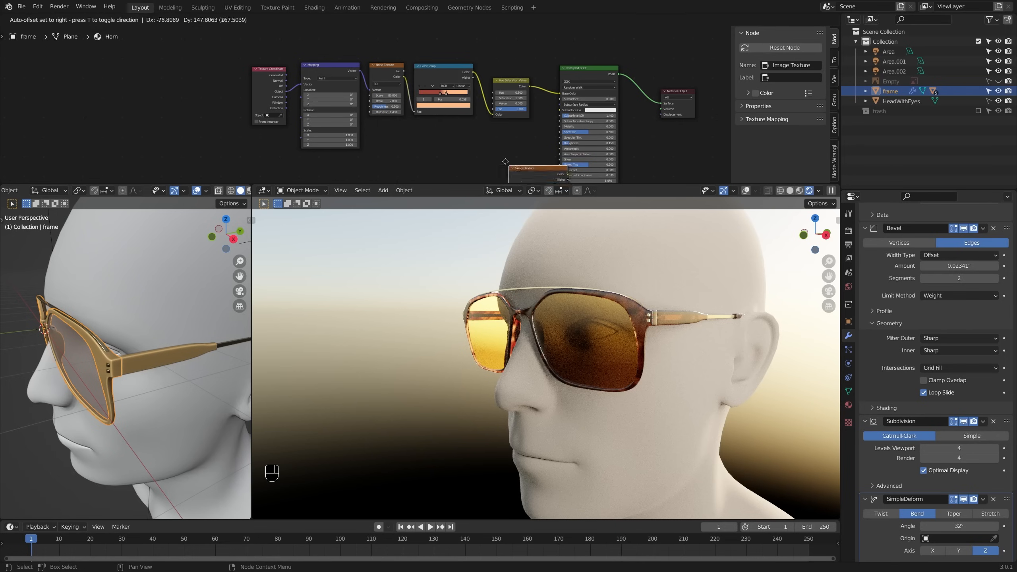
left_click(474, 127)
left_click(518, 148)
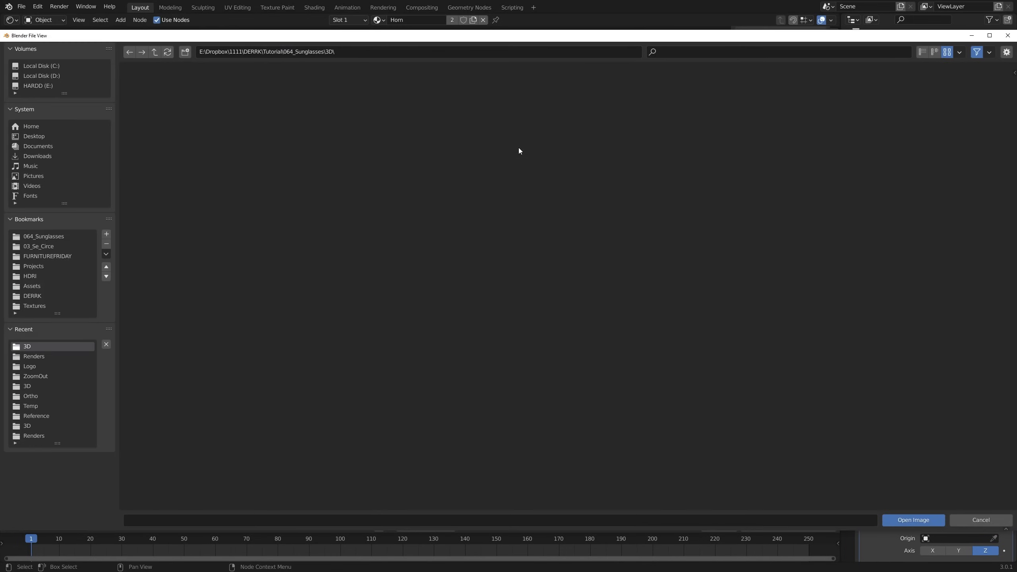
left_click(36, 296)
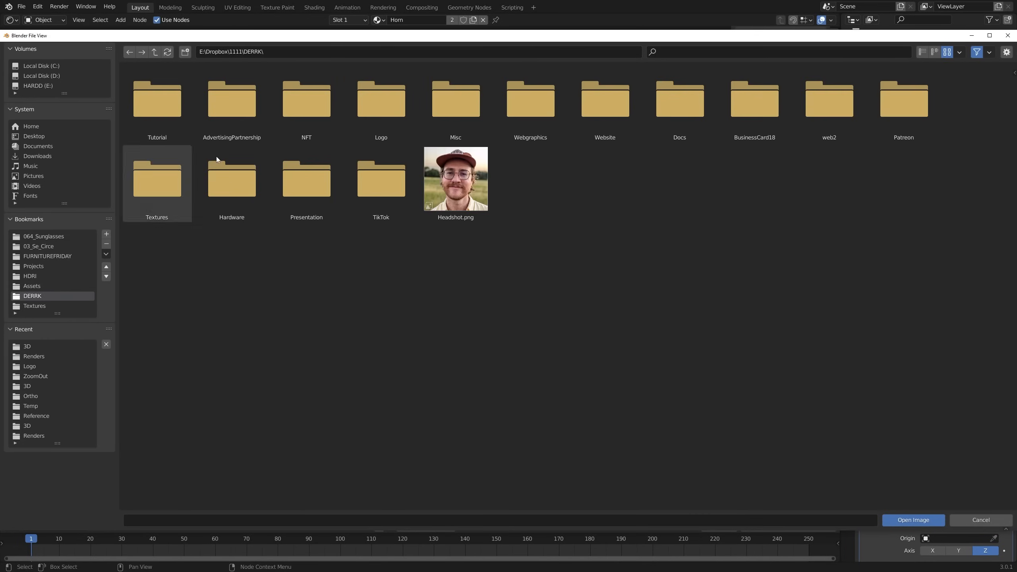
double_click(396, 118)
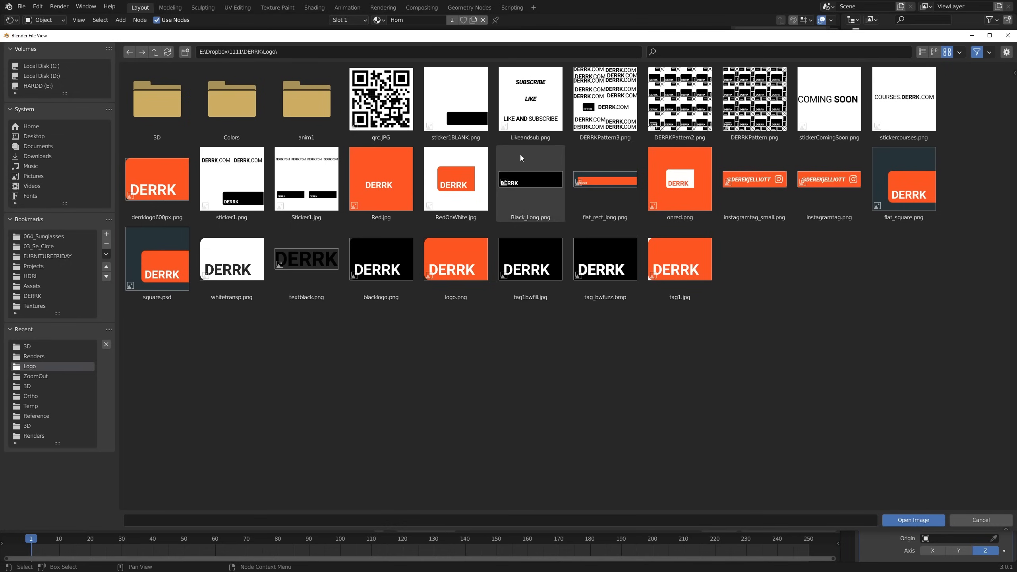
double_click(237, 191)
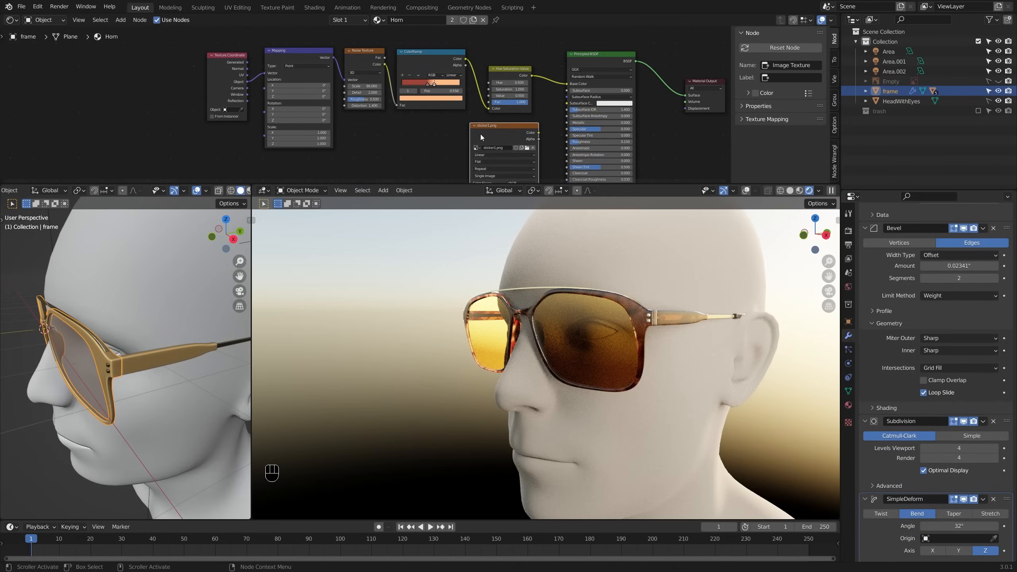
left_click_drag(480, 136, 423, 141)
Step: With the image texture node active, set the solid viewport's shading colour to Texture and view the frame
middle_click_drag(121, 365, 163, 342)
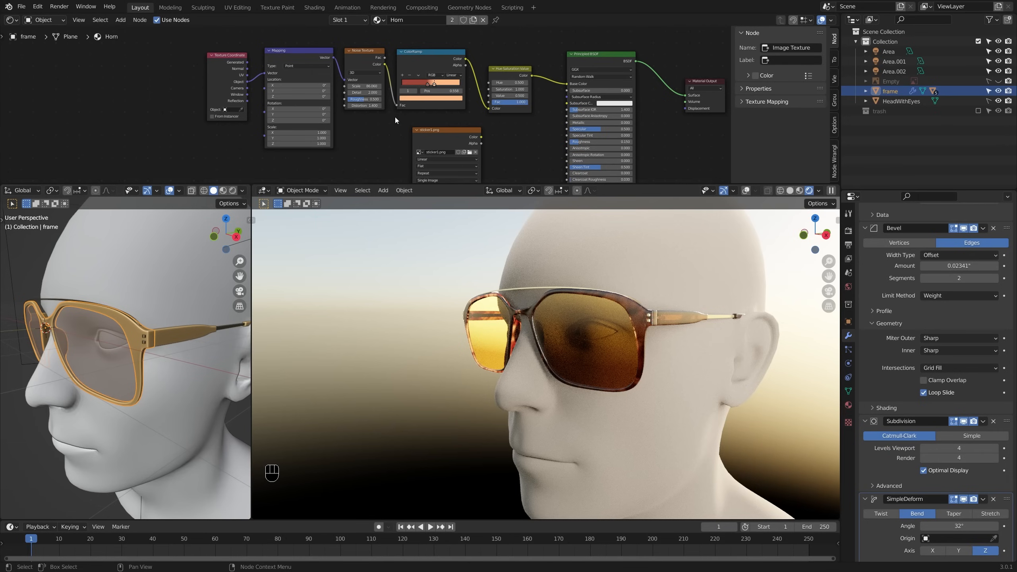
left_click(445, 130)
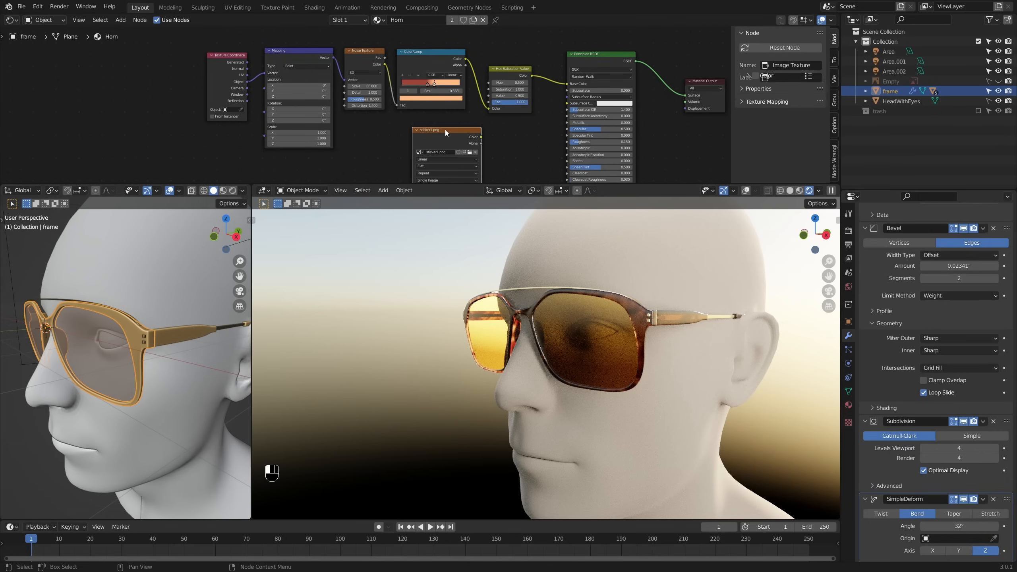
left_click(243, 191)
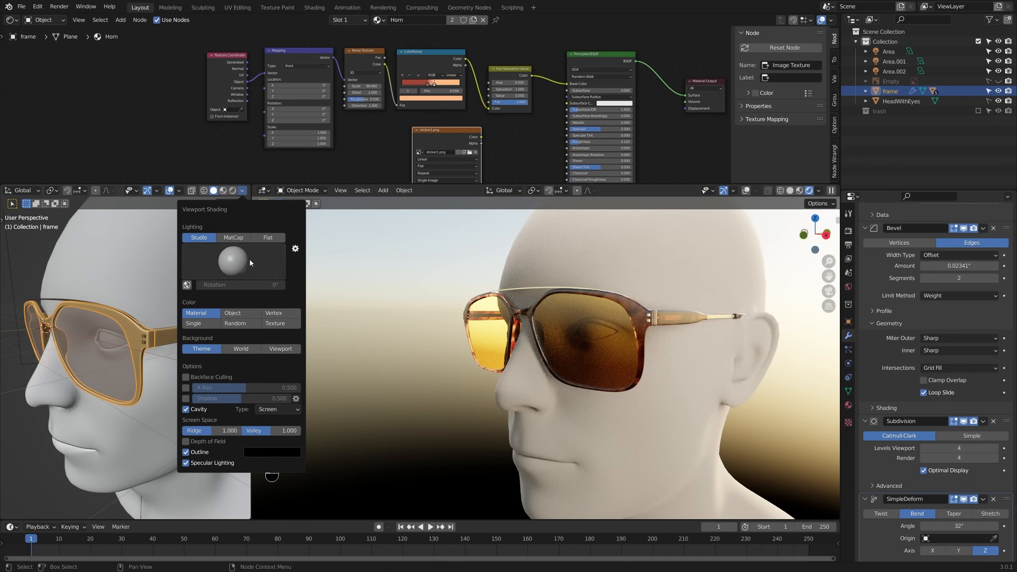
left_click(281, 325)
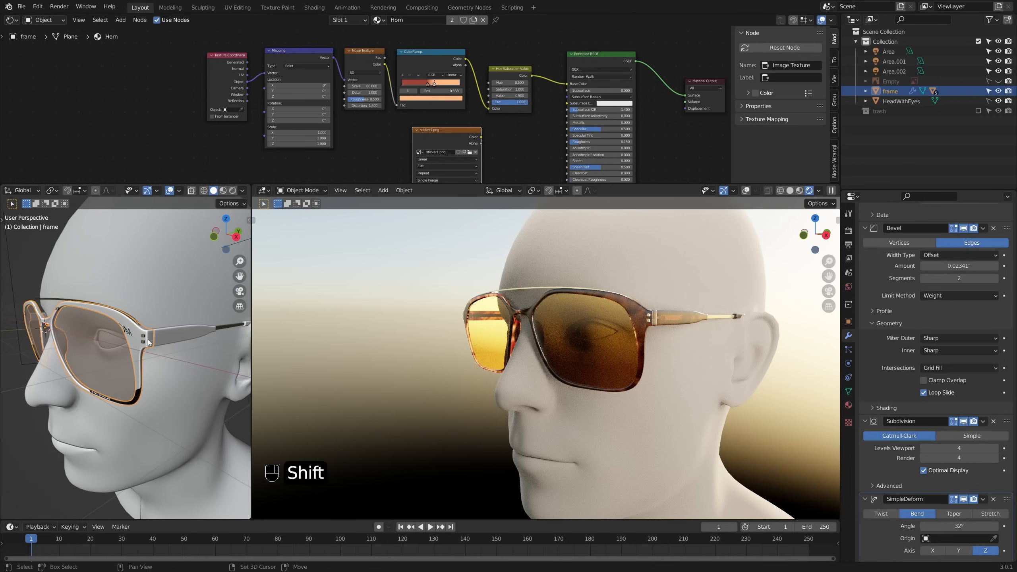
mouse_move(166, 330)
middle_mouse_down()
mouse_move(210, 331)
mouse_move(177, 326)
middle_mouse_up()
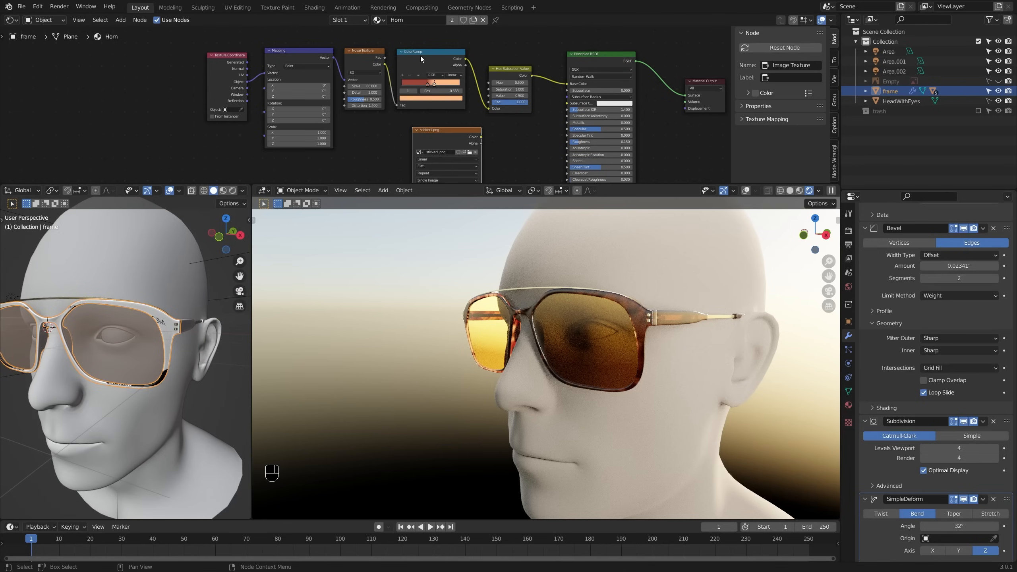
Step: Activate the Noise Texture and image texture nodes in turn to compare how the frame displays in the solid viewport
left_click(372, 72)
left_click(368, 159)
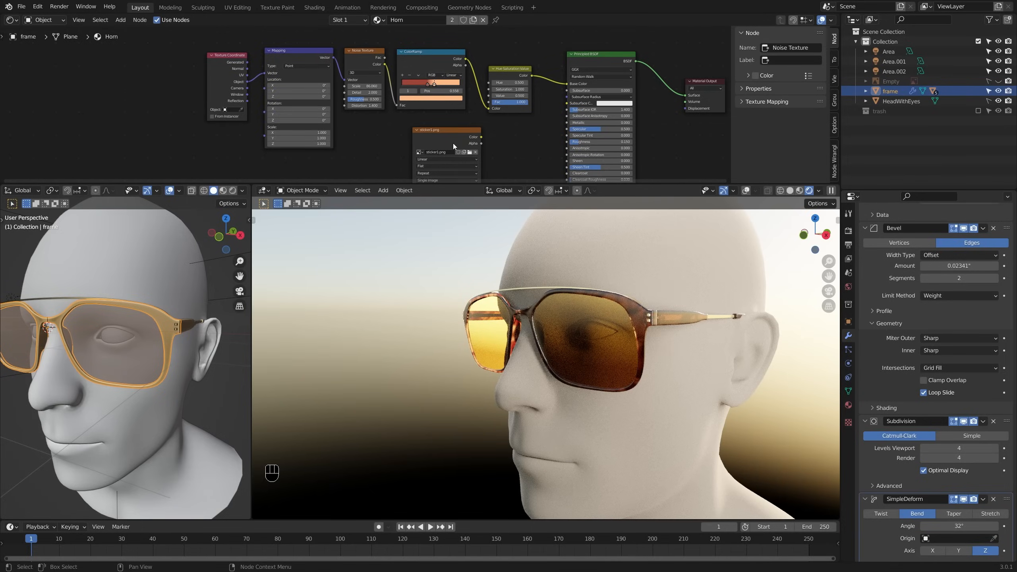
left_click(455, 135)
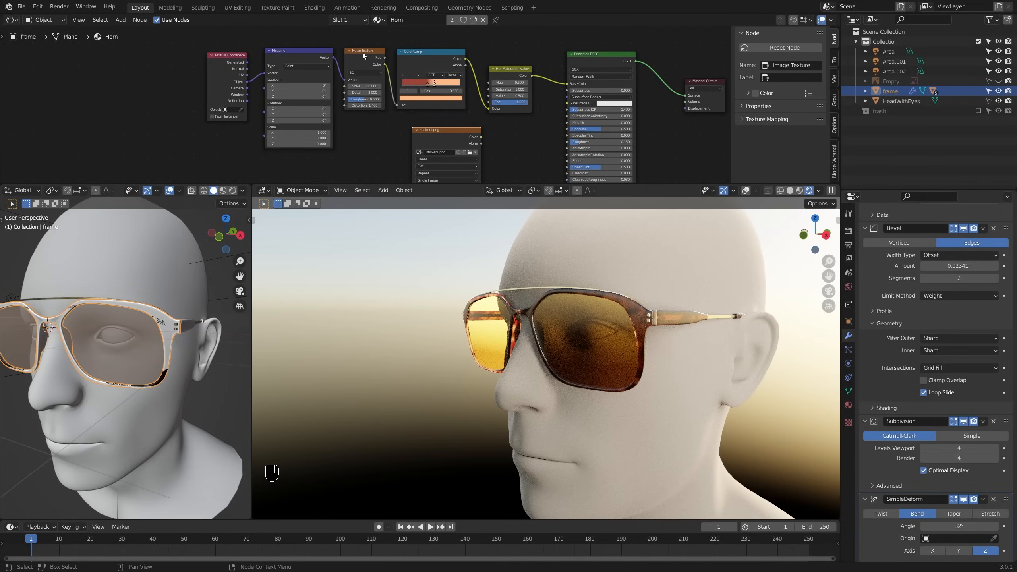
left_click(362, 52)
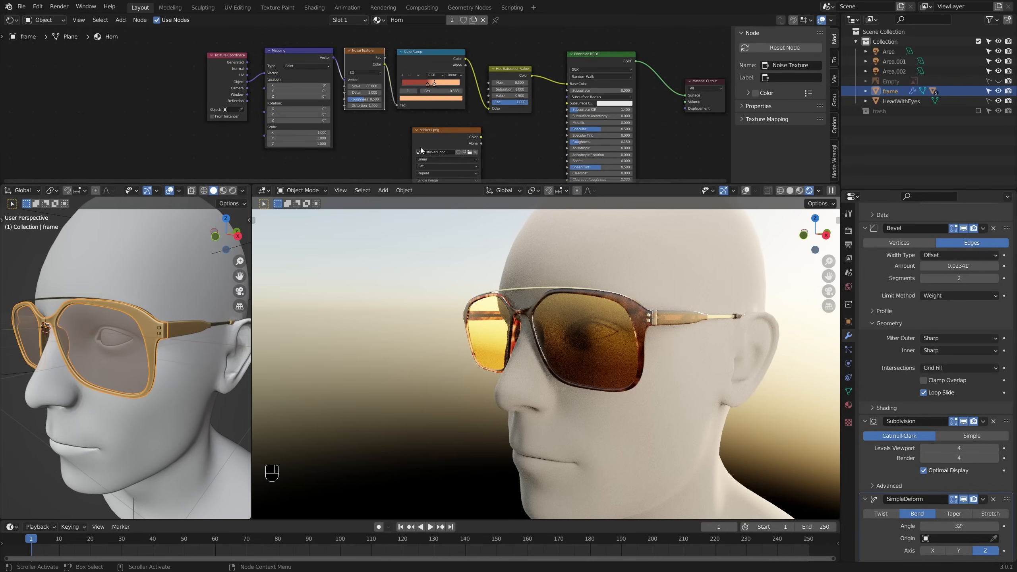
left_click(433, 133)
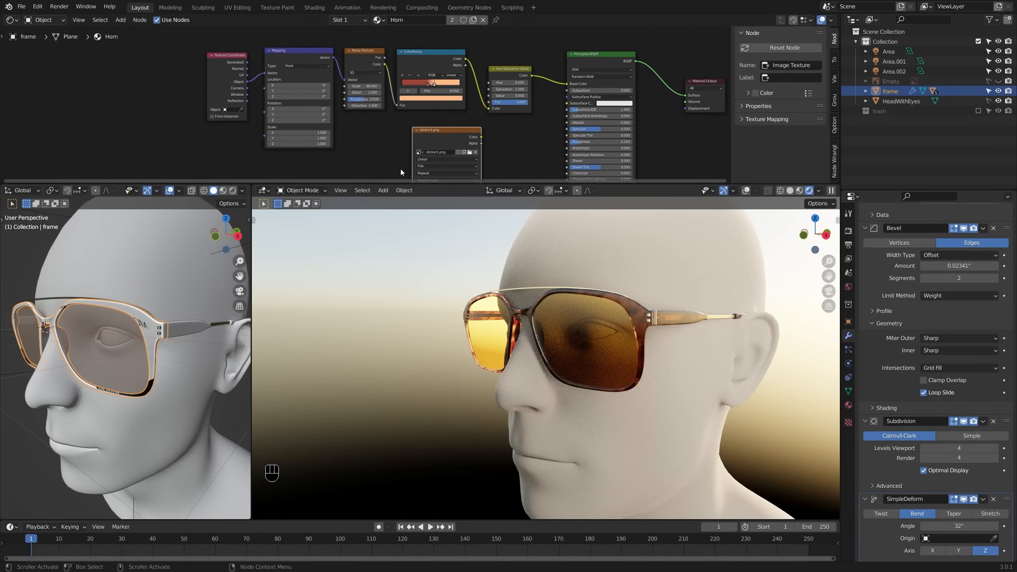
Step: Shift the image texture node slightly towards the Noise Texture and inspect the logo's mapping on both sides of the frame
left_click_drag(456, 131, 434, 129)
mouse_move(130, 350)
middle_mouse_down()
mouse_move(86, 351)
mouse_move(207, 334)
mouse_move(32, 352)
mouse_move(135, 355)
middle_mouse_up()
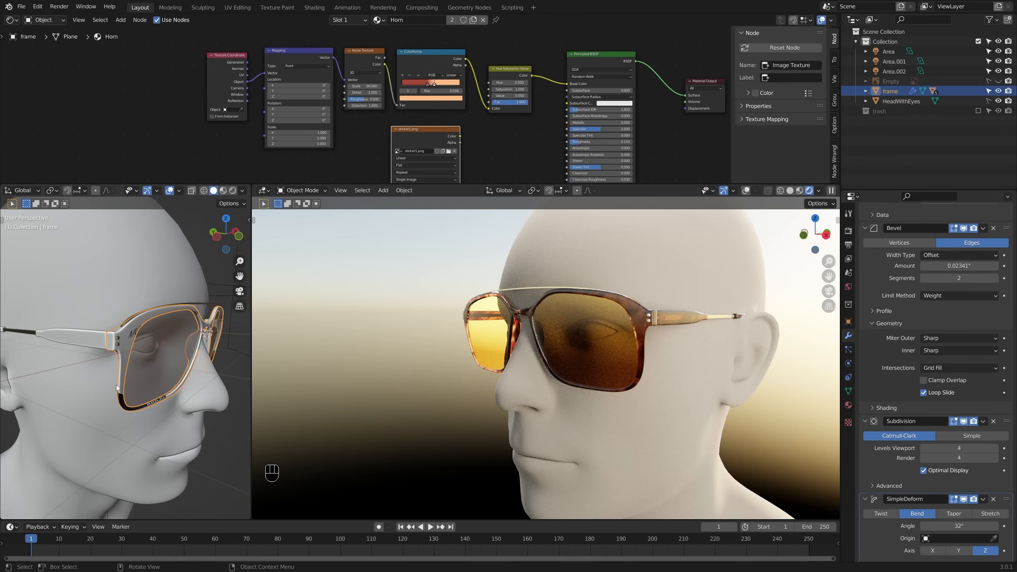
middle_click_drag(167, 402, 190, 367)
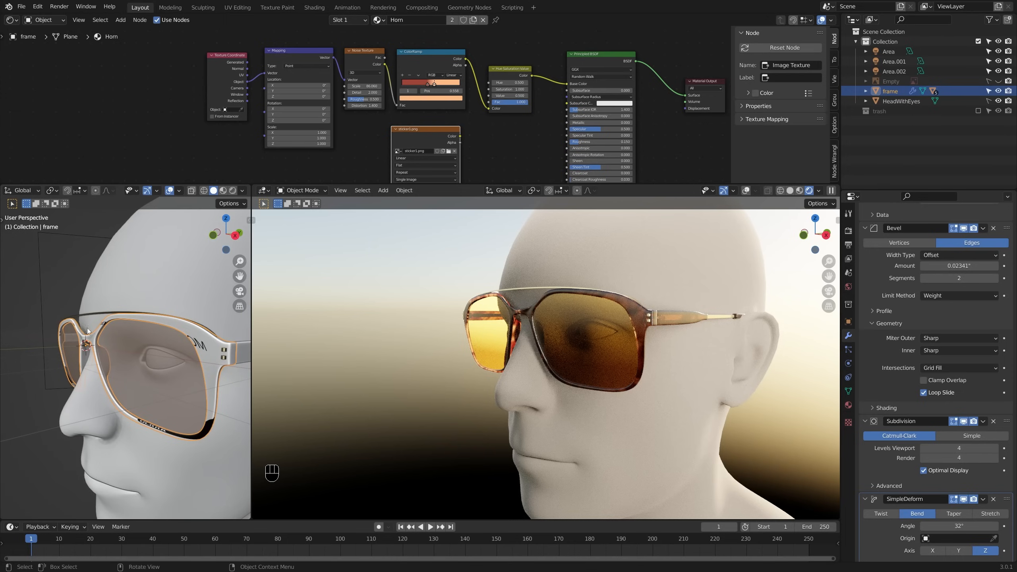
mouse_move(192, 372)
middle_mouse_down()
mouse_move(175, 359)
mouse_move(189, 344)
mouse_move(200, 362)
middle_mouse_up()
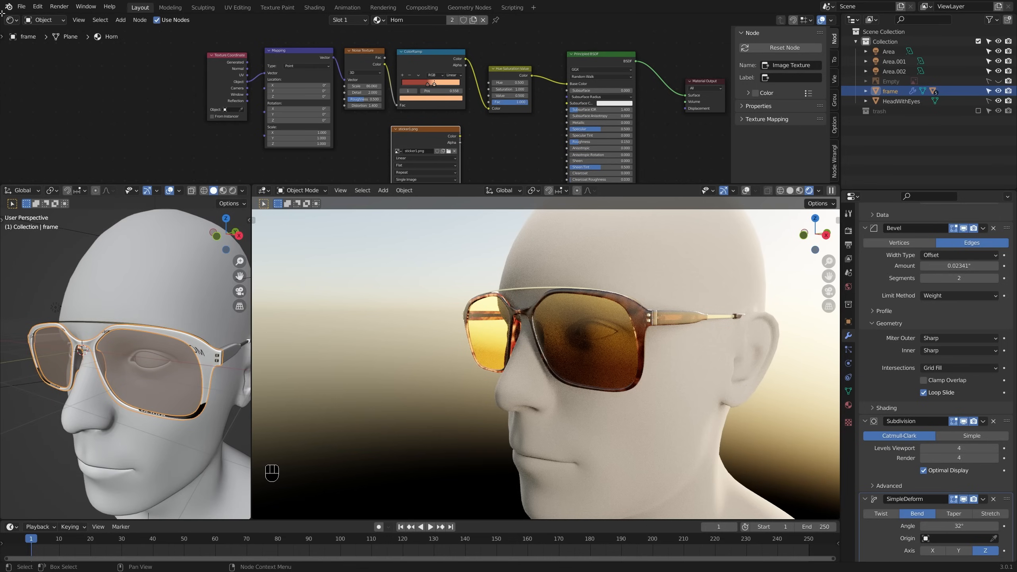
Step: Split the node editor area, turn the new section into a UV editor and display sticker1.png in it
left_click_drag(2, 16, 252, 25)
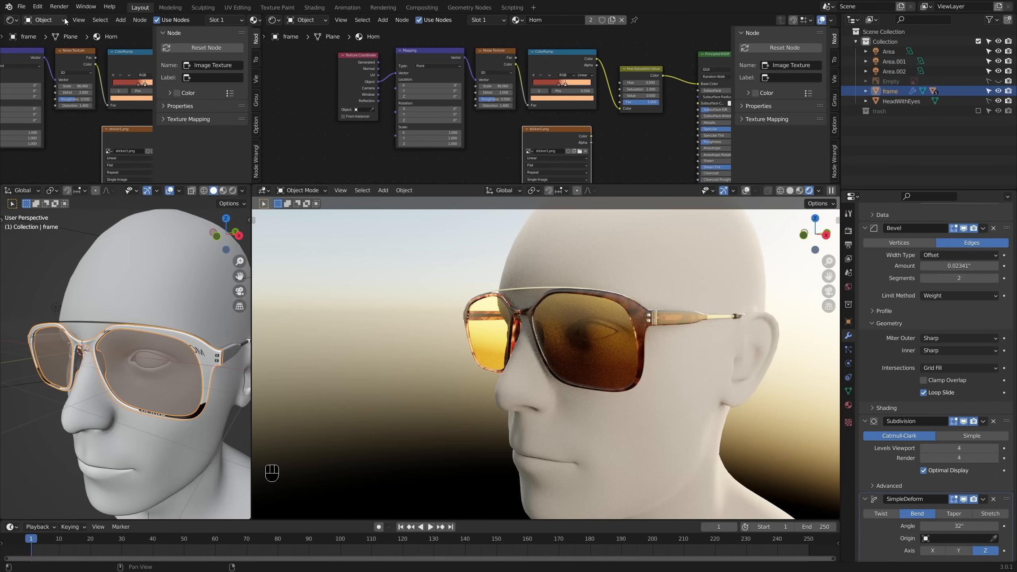
left_click(13, 21)
left_click(38, 51)
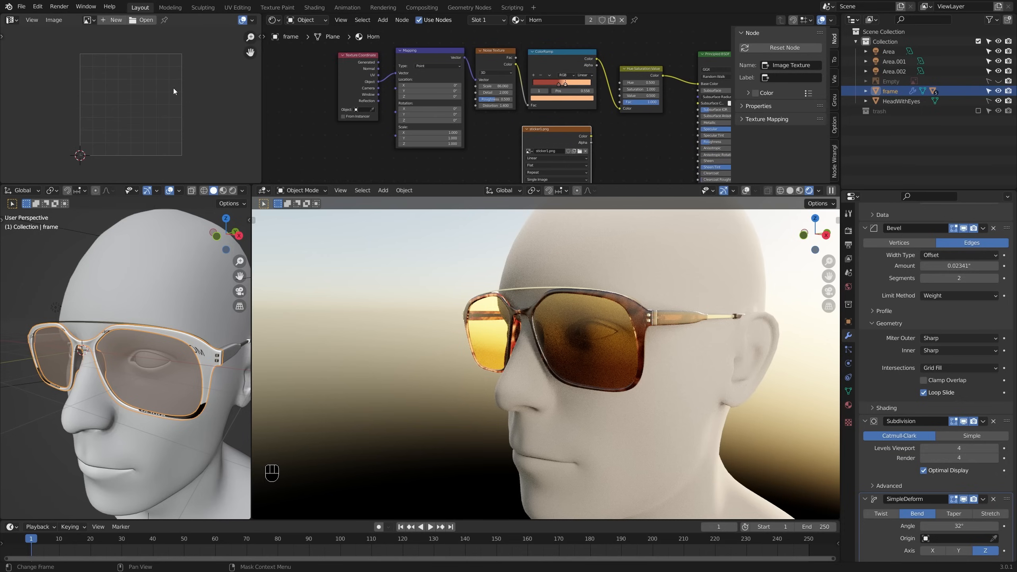
left_click(89, 20)
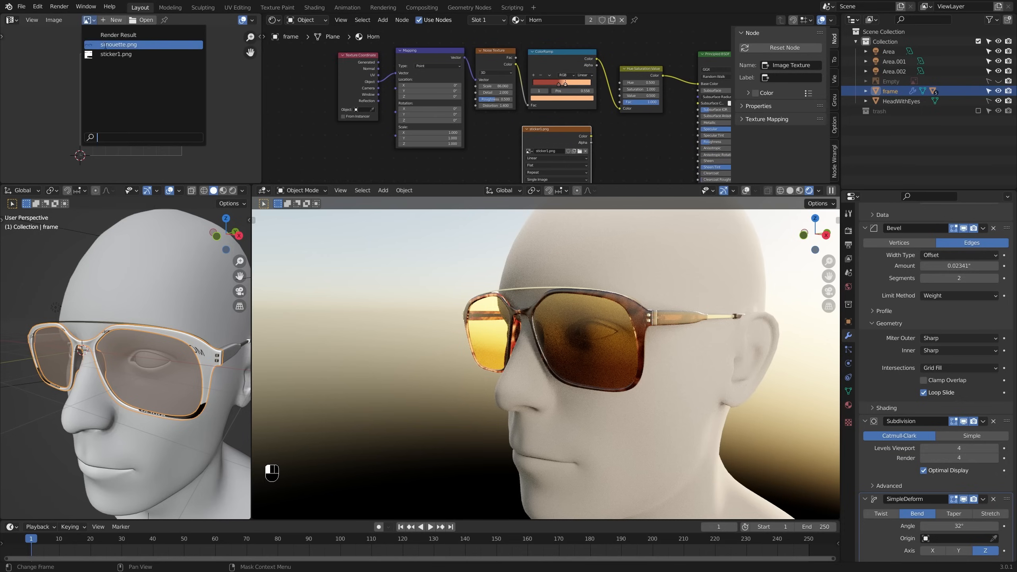
left_click(108, 56)
scroll(124, 100, "down", 4)
middle_click_drag(132, 98, 139, 114)
scroll(141, 116, "down", 2)
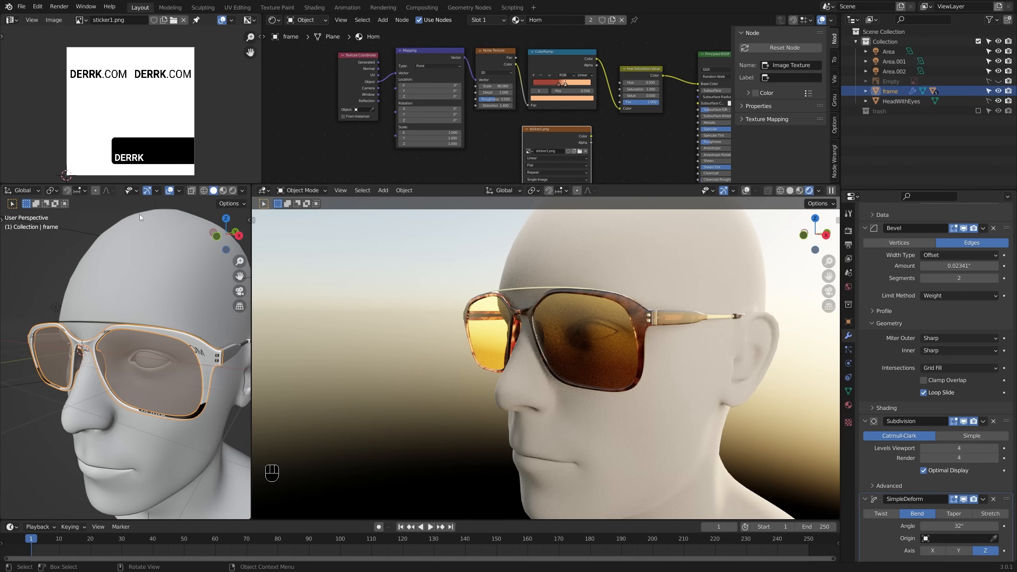
Step: Smart UV Project the whole front frame, then shrink its UVs to about 0.41 and place them on the image's blank white area
key("Tab")
key("a")
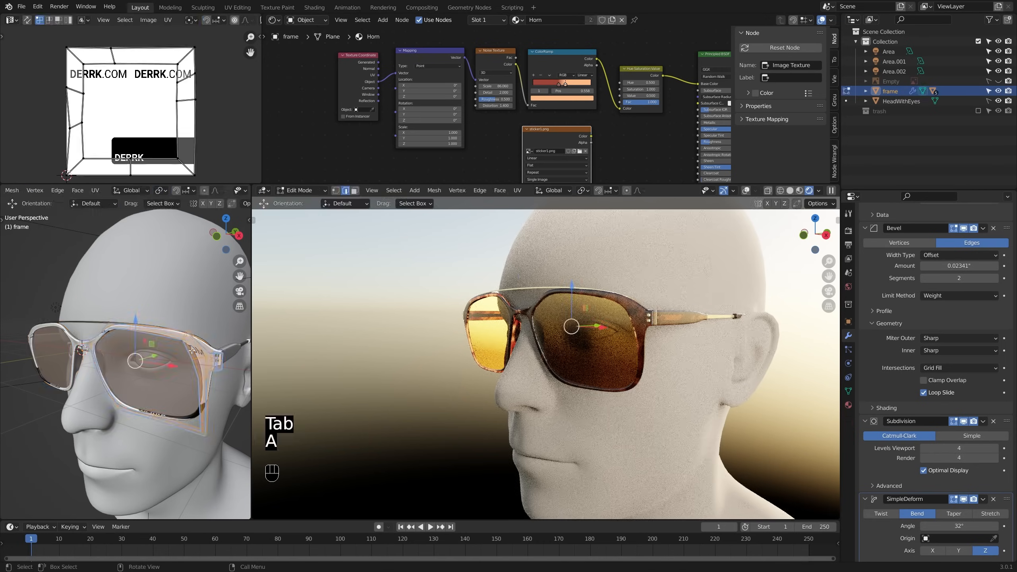
key("u")
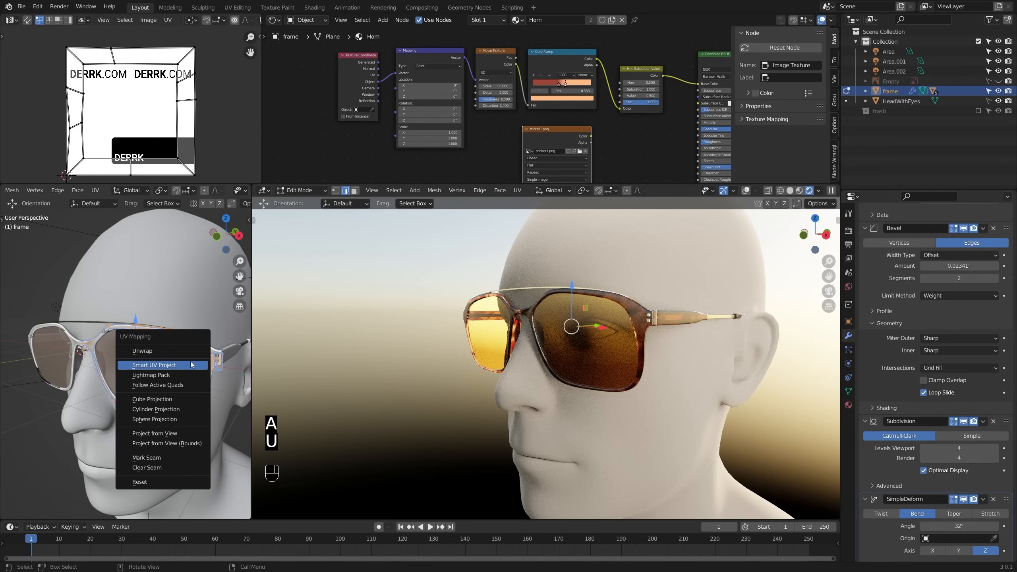
left_click(192, 365)
left_click(199, 441)
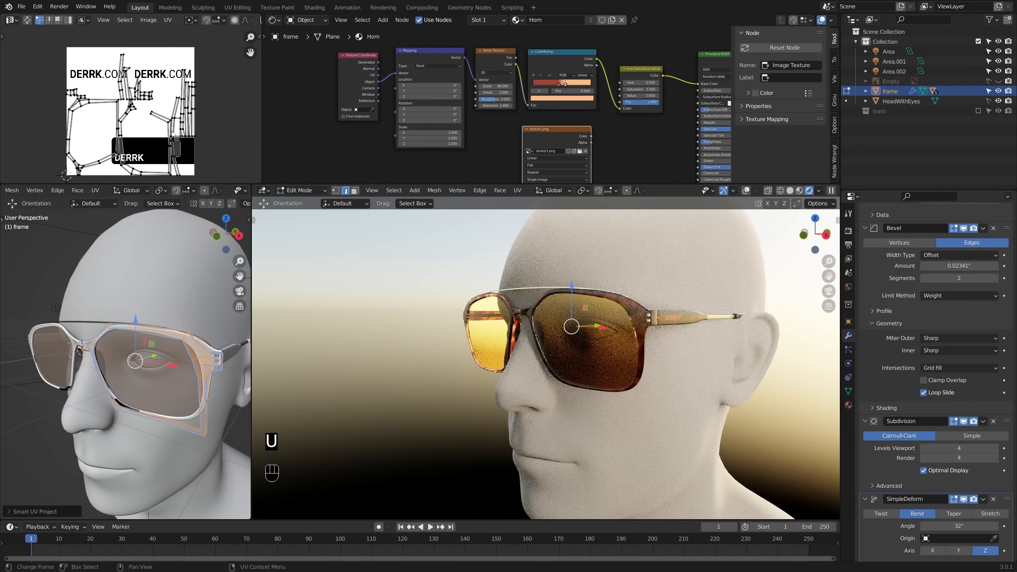
key("a")
key("s")
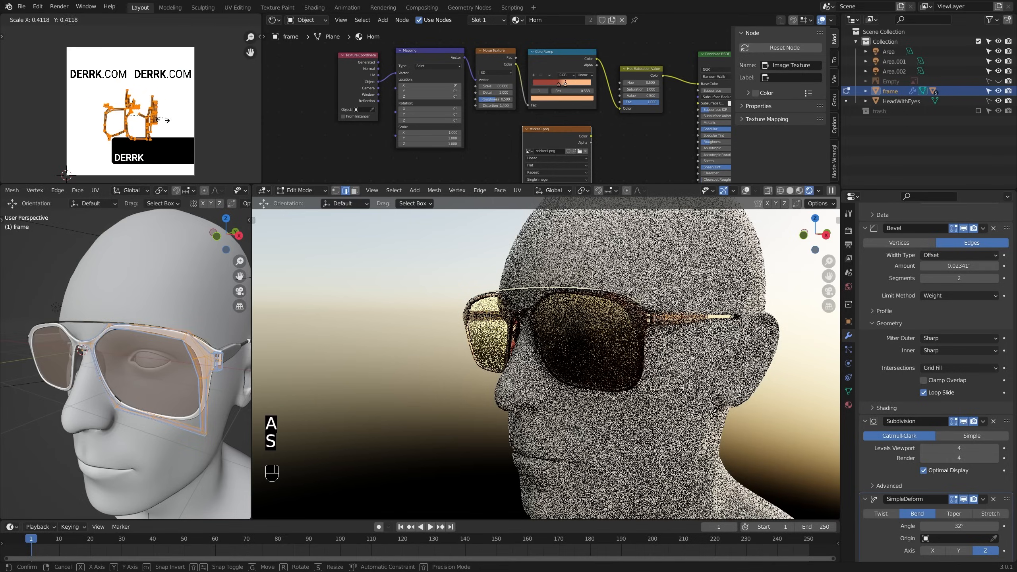
key("g")
key("Return")
key("Tab")
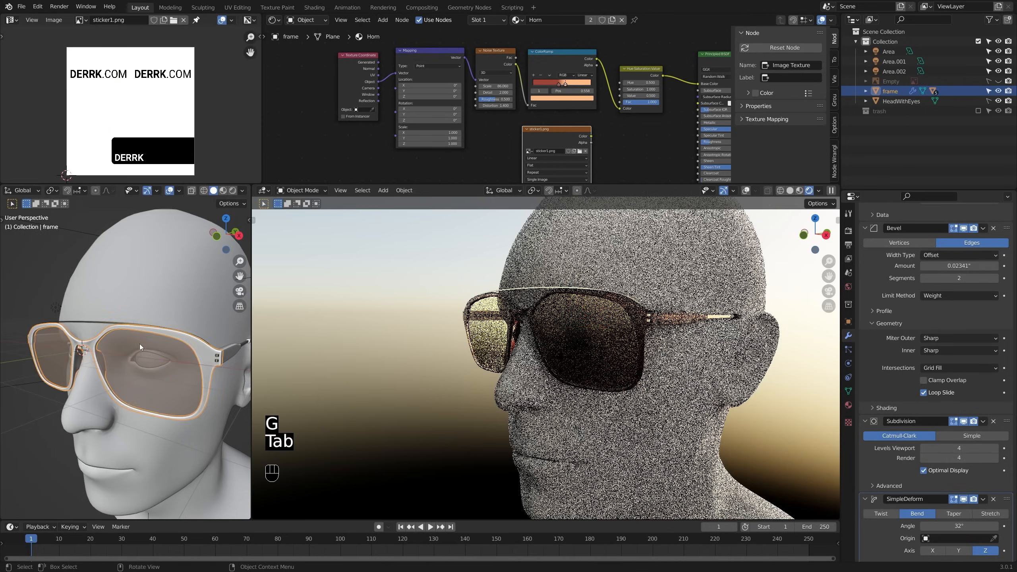
Step: Duplicate the glasses' temple arms in place and move the copy to the trash collection
middle_click_drag(136, 334, 115, 393)
left_click(144, 354)
key("Tab")
key("Tab")
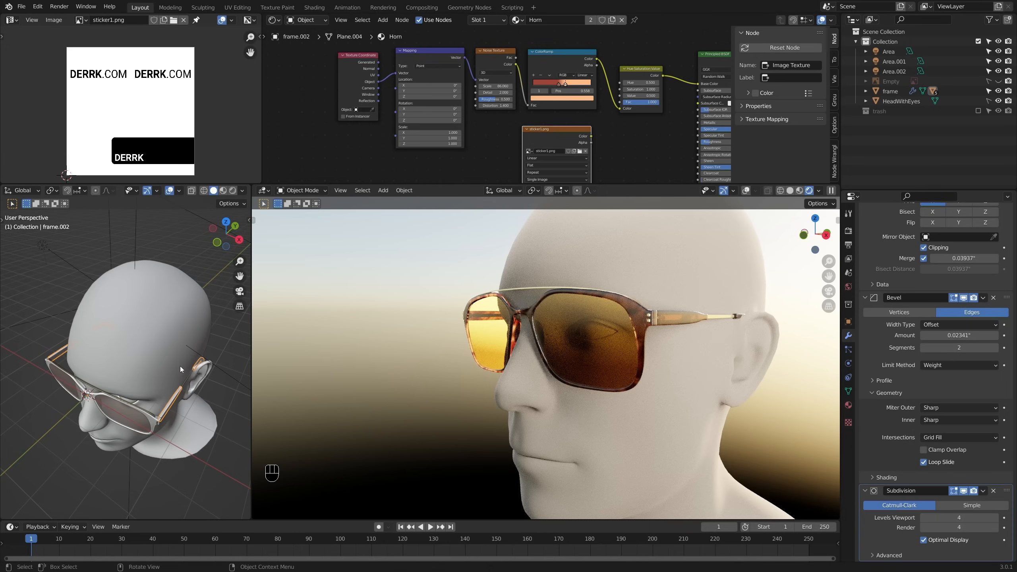
key("shift+d")
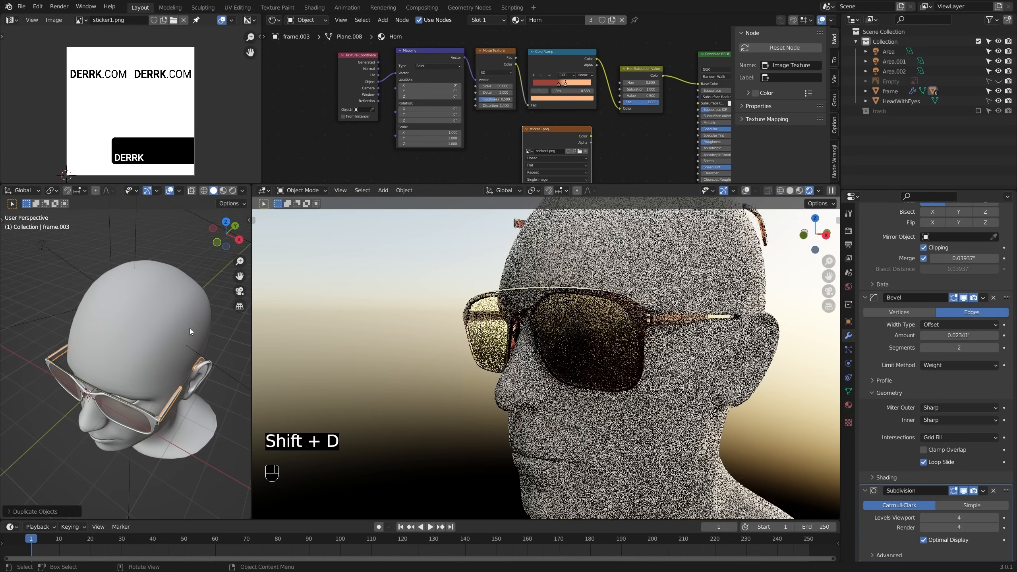
key("m")
left_click(173, 362)
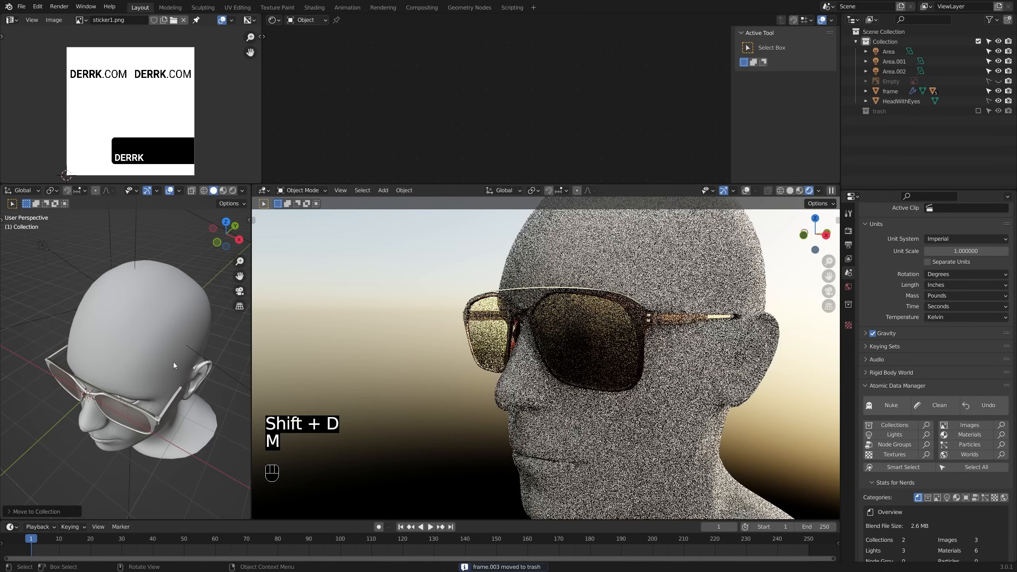
Step: Apply the Mirror modifier on the original temple arms
left_click(172, 414)
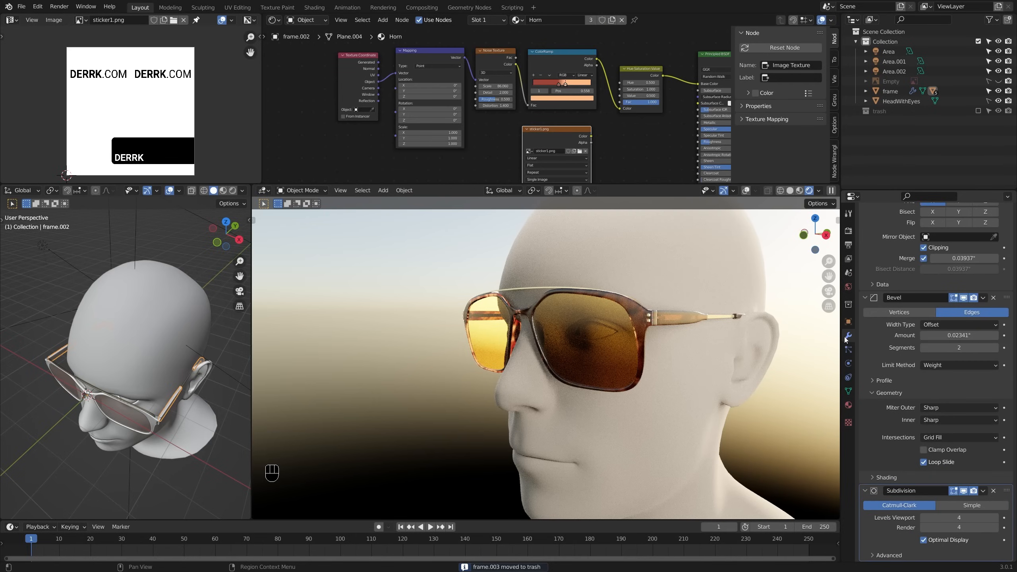
scroll(897, 315, "up", 3)
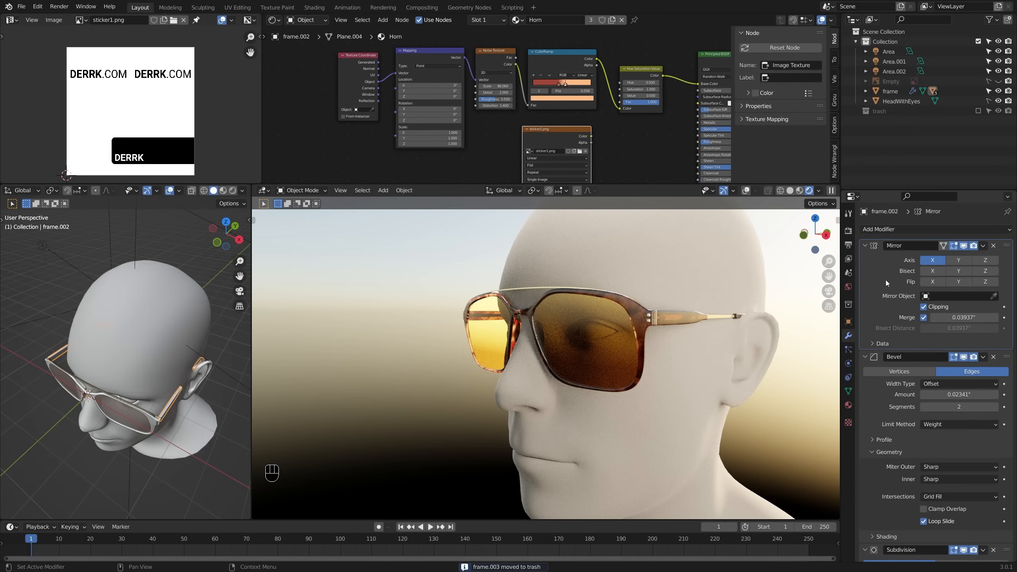
key("ctrl+a")
Step: Select the two long outer side faces of the temple arm in Edit Mode and align the view to the right side
middle_click_drag(134, 336, 245, 309)
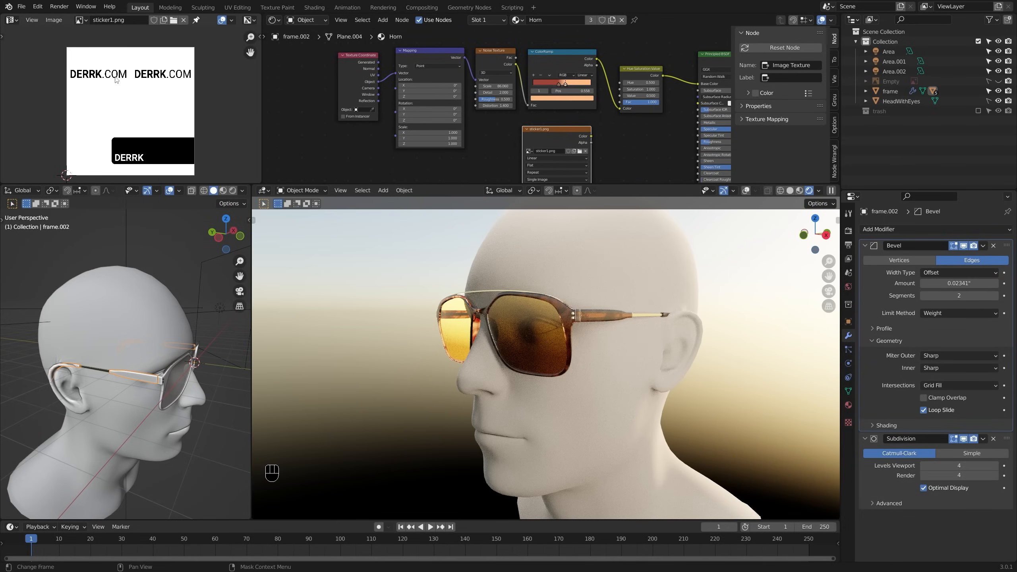
middle_click_drag(136, 272, 51, 310)
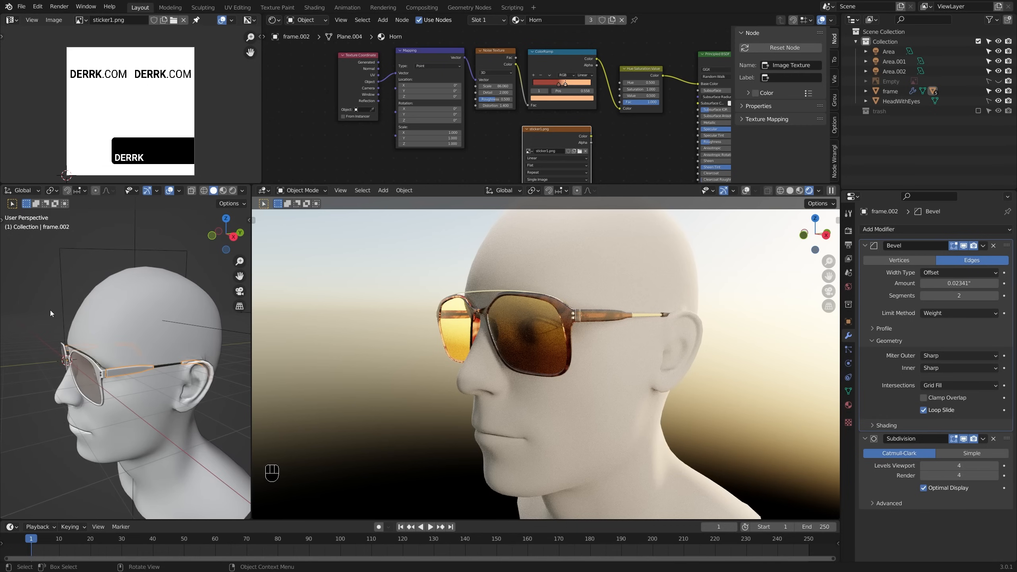
scroll(120, 385, "up", 3)
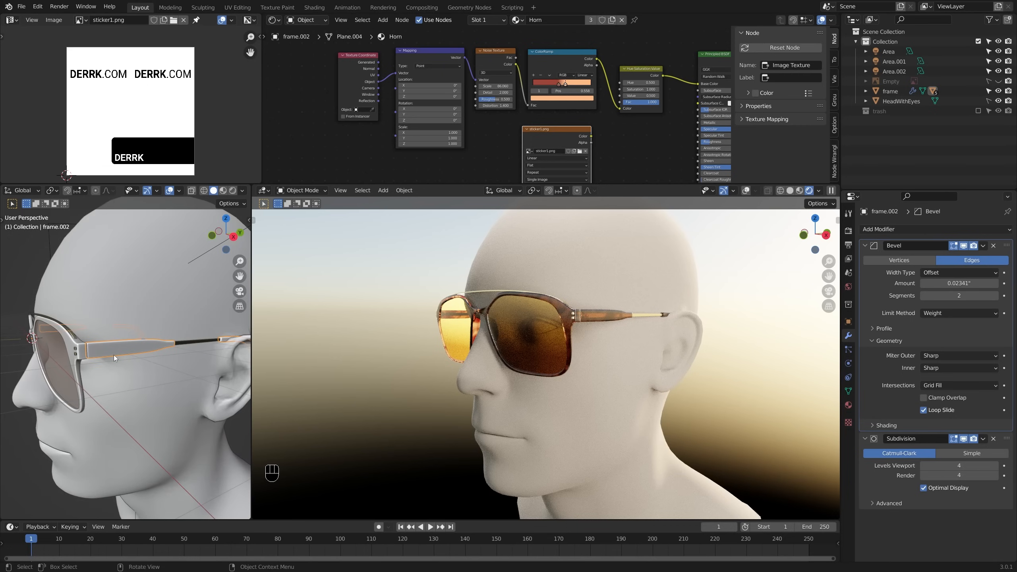
key("Tab")
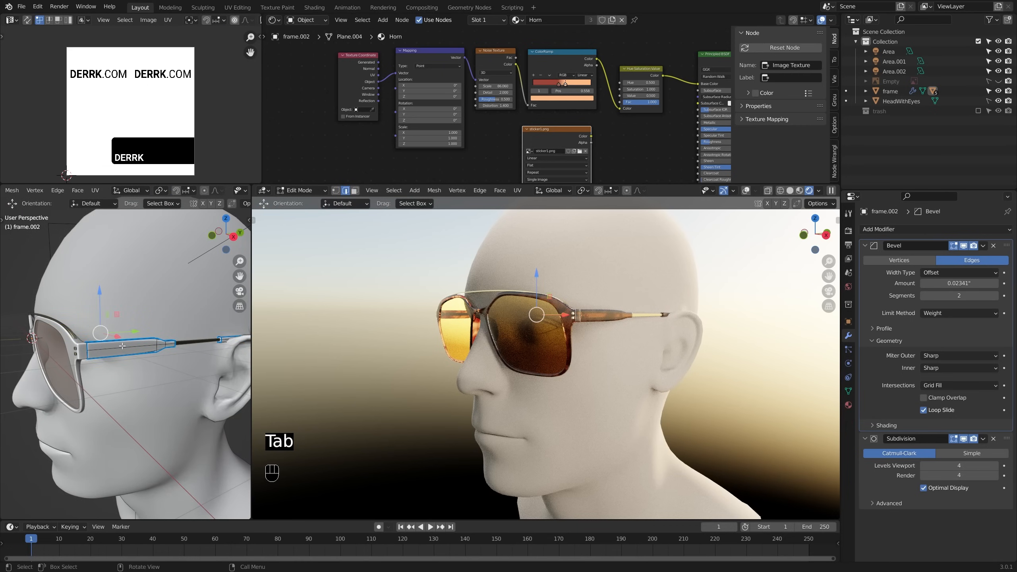
key("3")
left_click(122, 345)
left_click(122, 352, "shift")
middle_click_drag(122, 351, 147, 344)
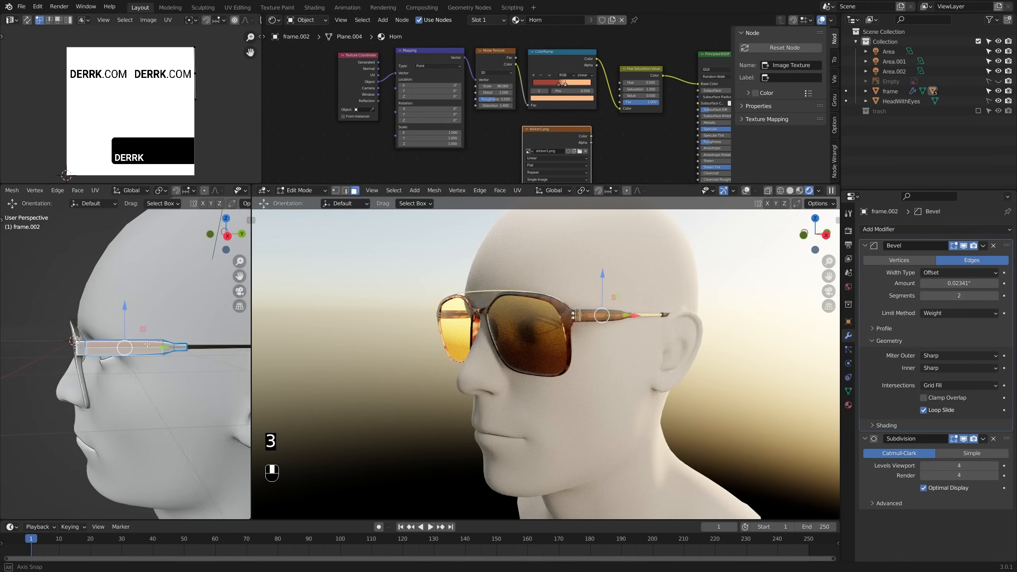
key("KP_1")
key("KP_3")
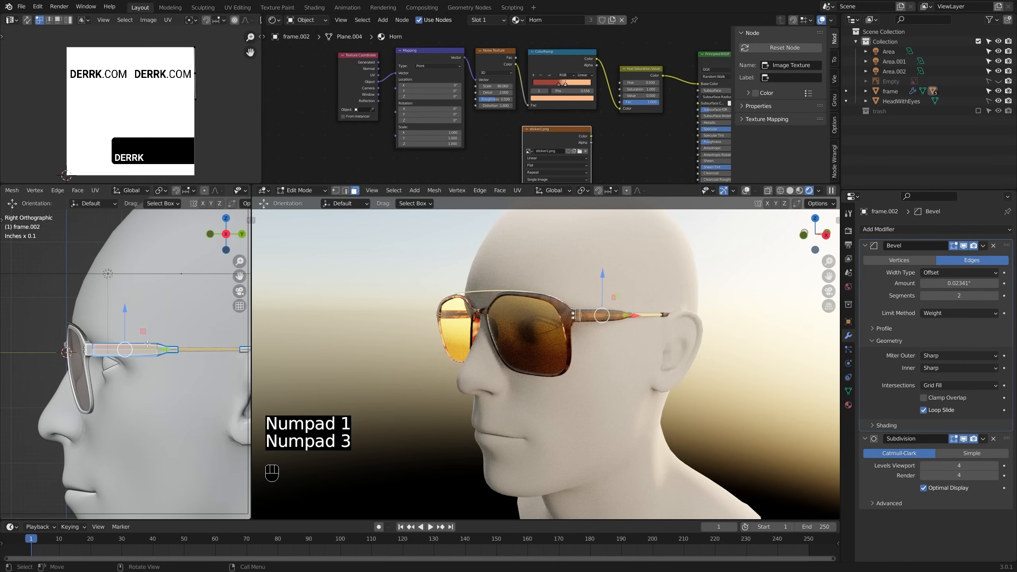
key("alt+z")
scroll(147, 343, "up", 5)
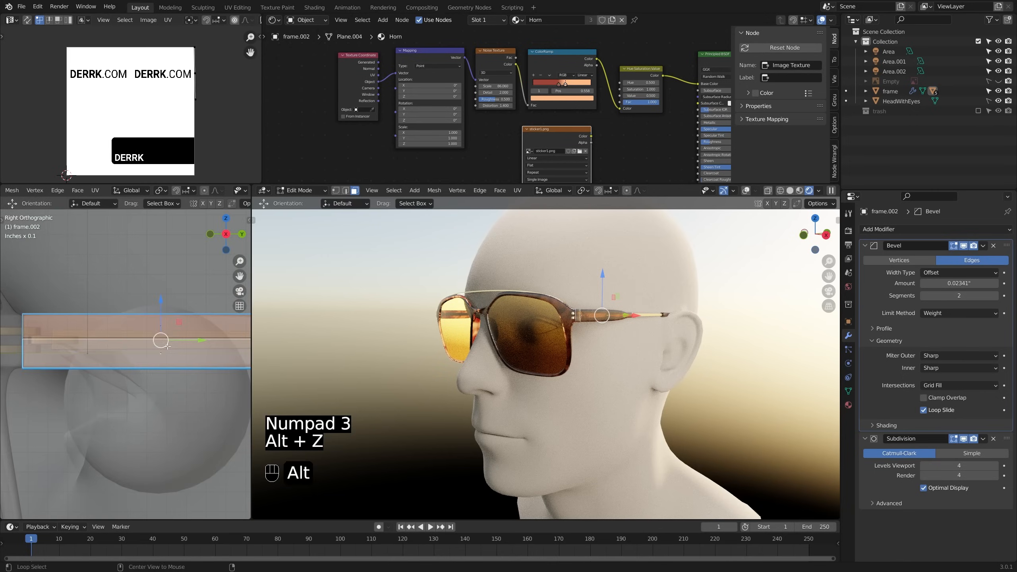
key("alt+a")
key("c")
right_click(161, 350)
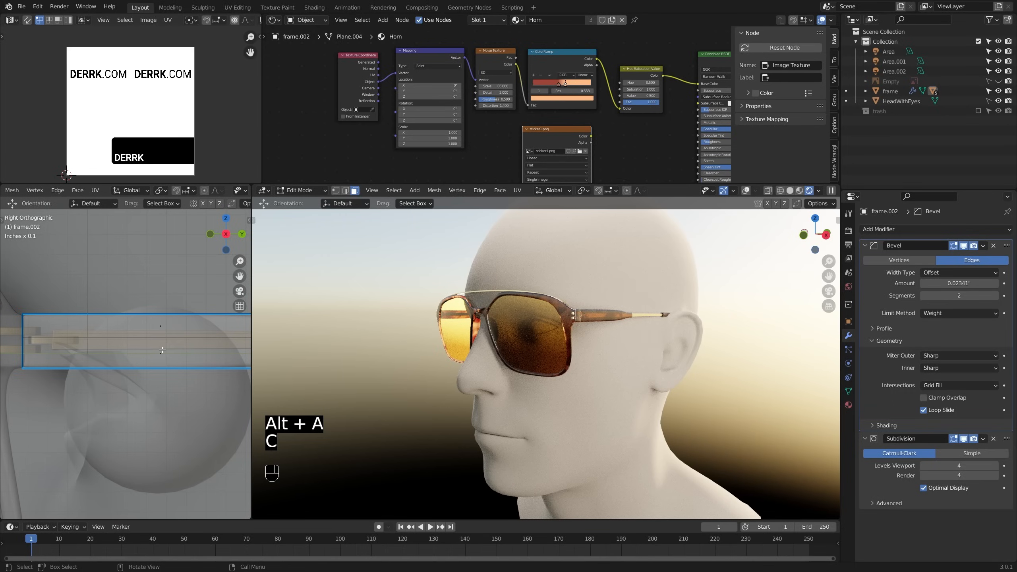
key("alt+z")
Step: Select the temple's upper and lower outer side faces and project their UVs from the right orthographic view
left_click(162, 356)
left_click(167, 332, "shift")
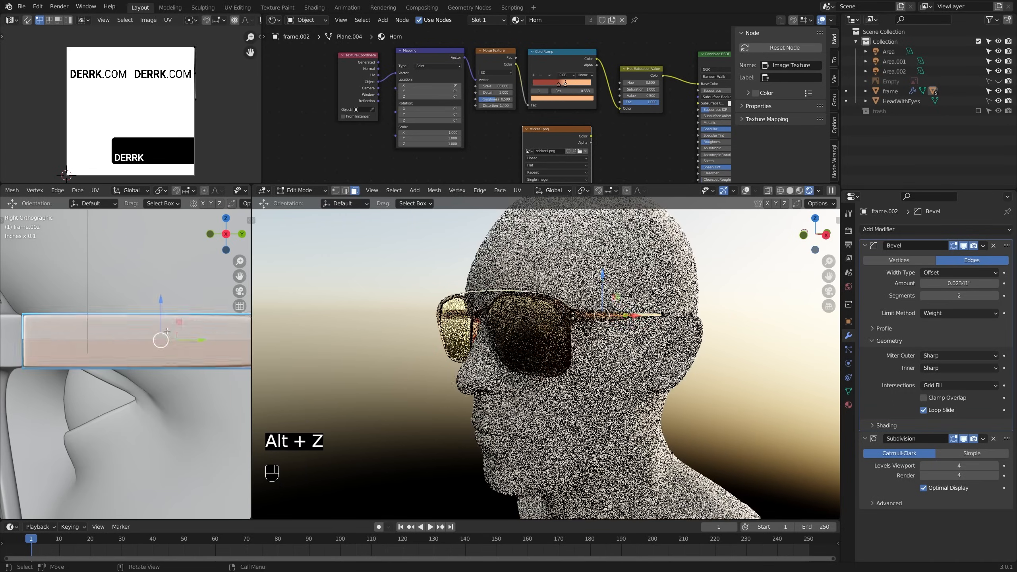
scroll(167, 333, "down", 4)
middle_click_drag(185, 337, 178, 339, "shift")
key("u")
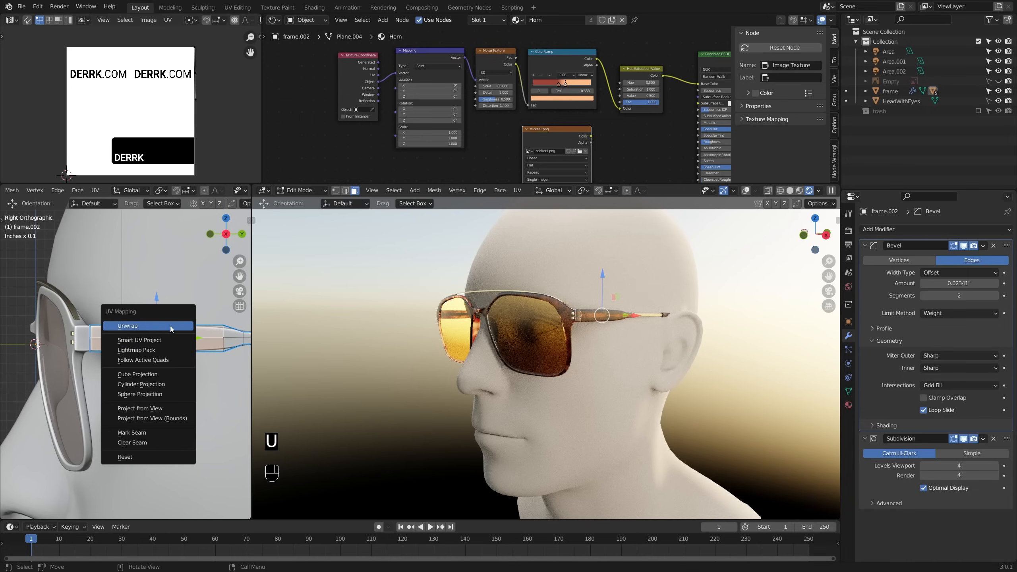
left_click(162, 409)
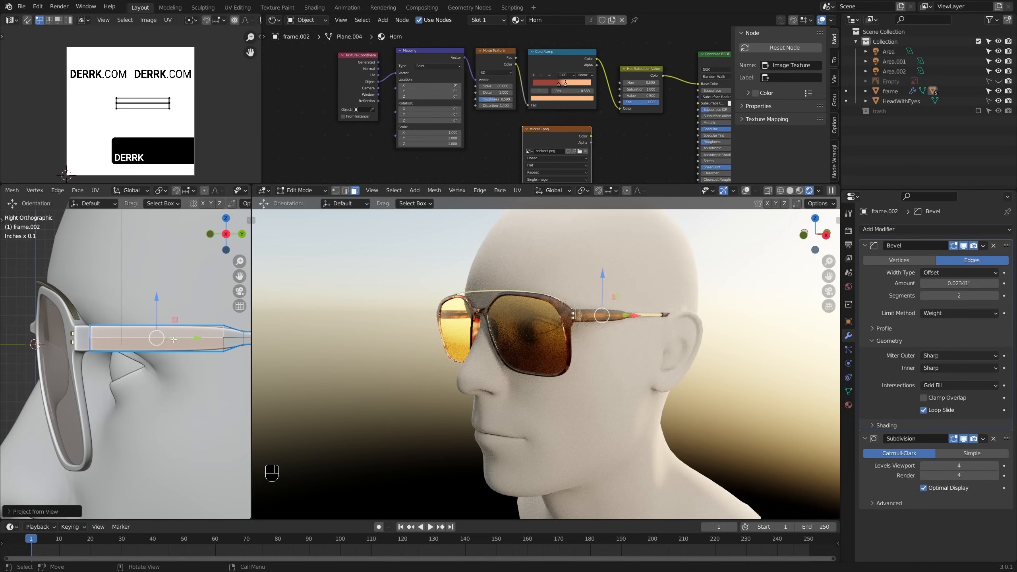
Step: Move the projected temple UVs over the second DERRK.COM text and scale them up by about 1.3
key("a")
key("g")
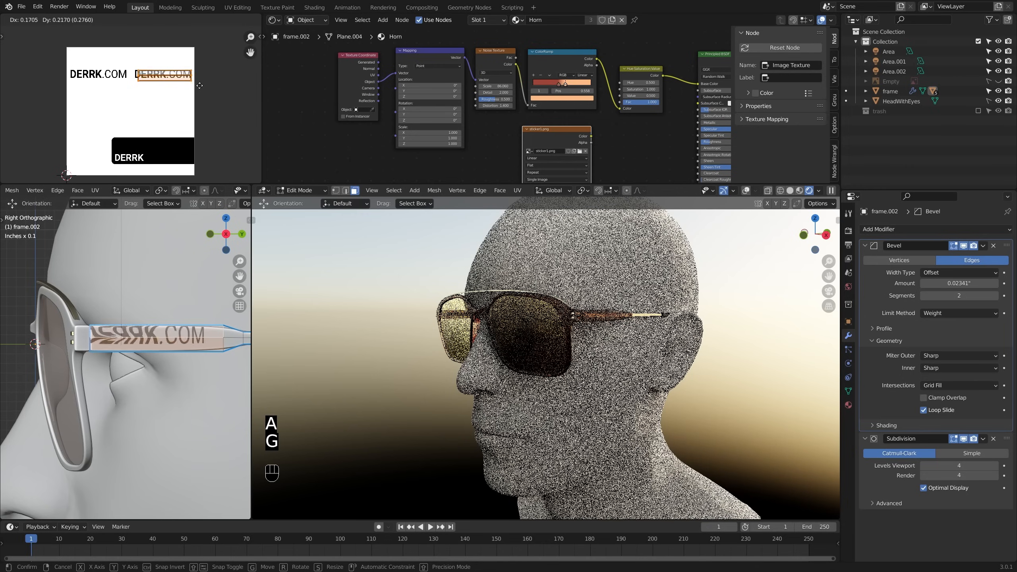
left_click(196, 82)
key("s")
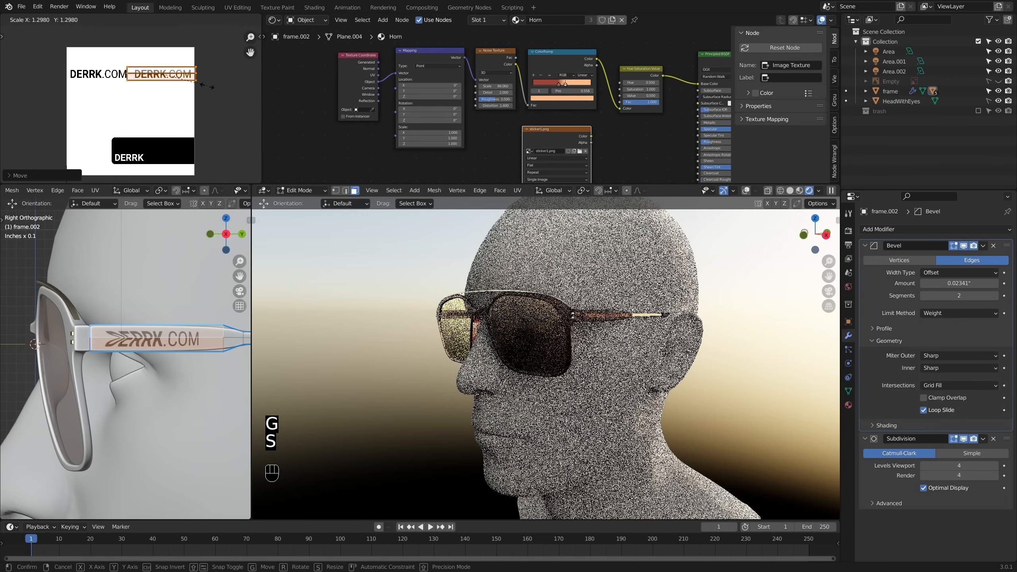
left_click(205, 85)
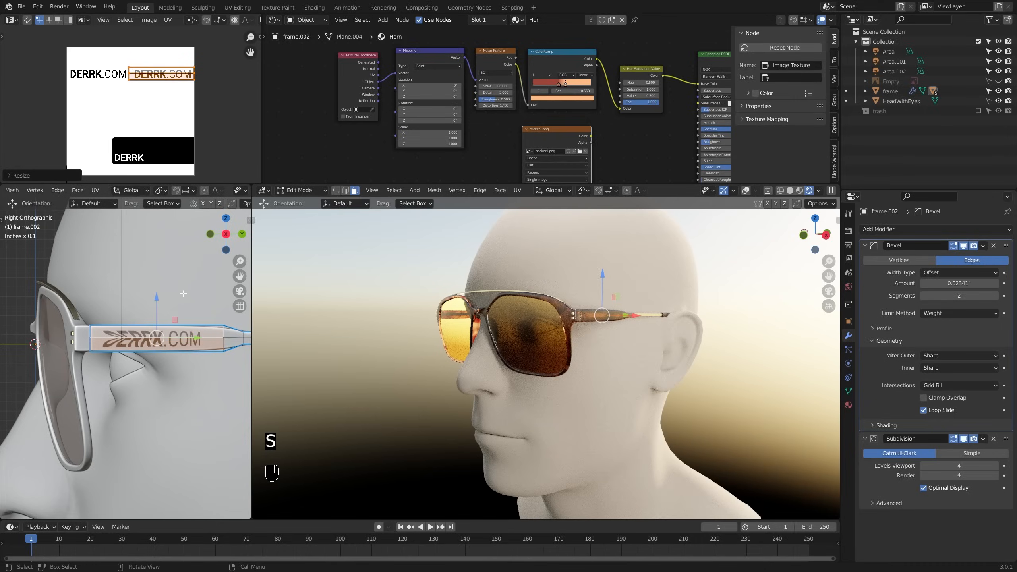
Step: Inspect the logo on the temple up close, then Unwrap the selected faces with Use Subdivision Surface enabled
middle_click_drag(57, 329, 103, 358)
scroll(54, 340, "up", 5)
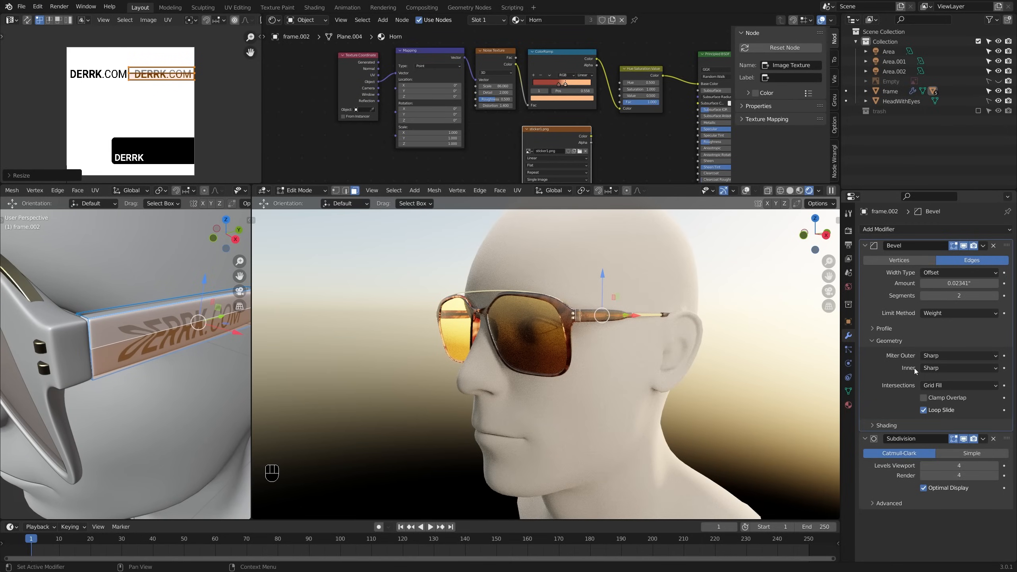
scroll(176, 320, "down", 2)
mouse_move(176, 323)
middle_mouse_down("shift")
mouse_move(24, 320)
mouse_move(177, 325)
middle_mouse_up("shift")
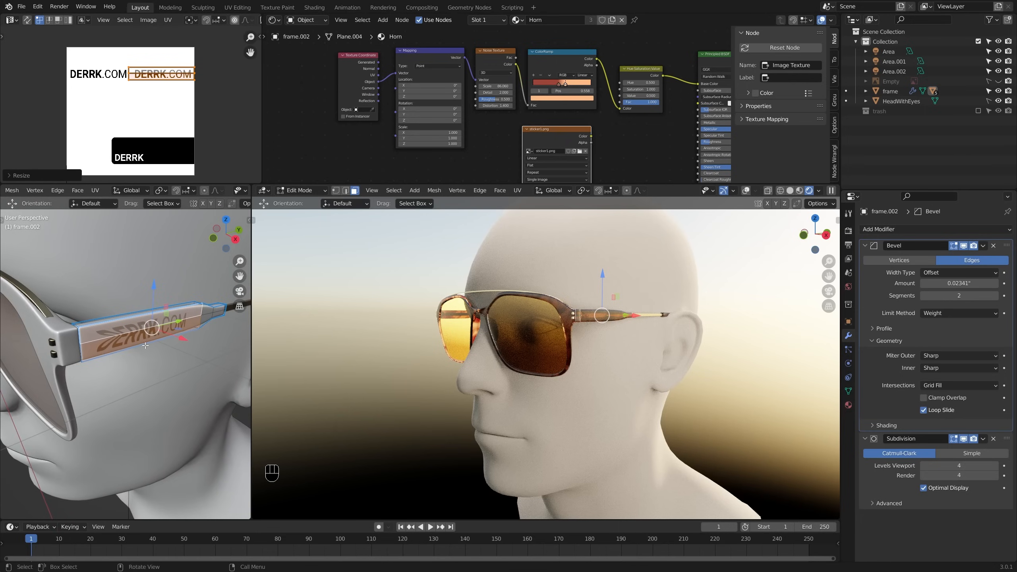
key("u")
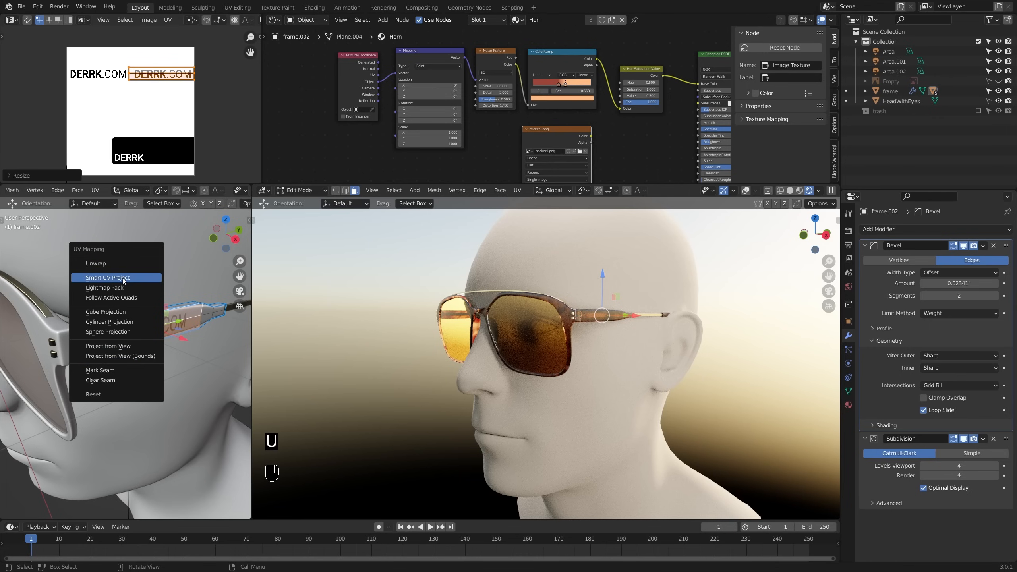
left_click(120, 263)
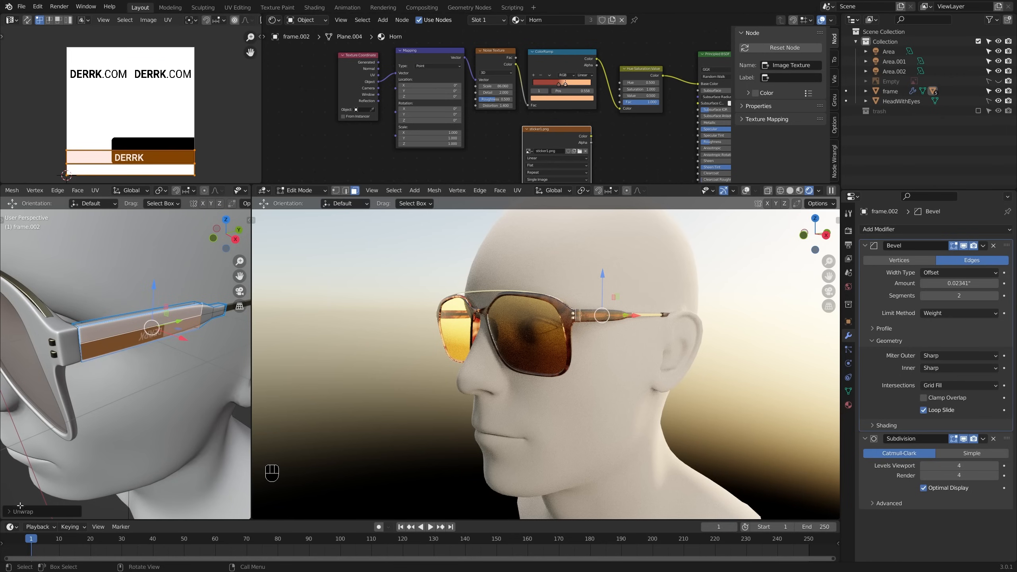
left_click(17, 512)
left_click(63, 498)
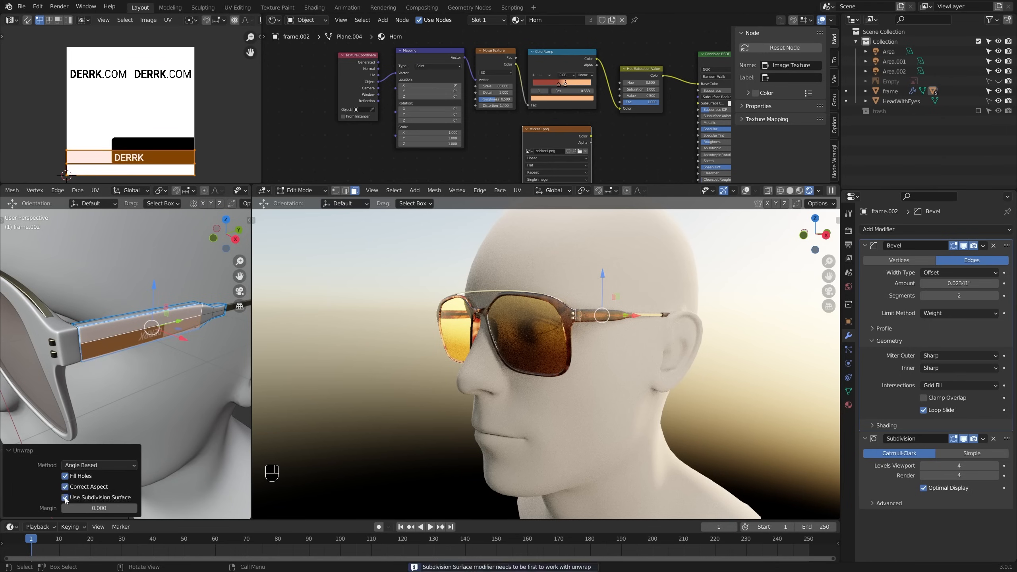
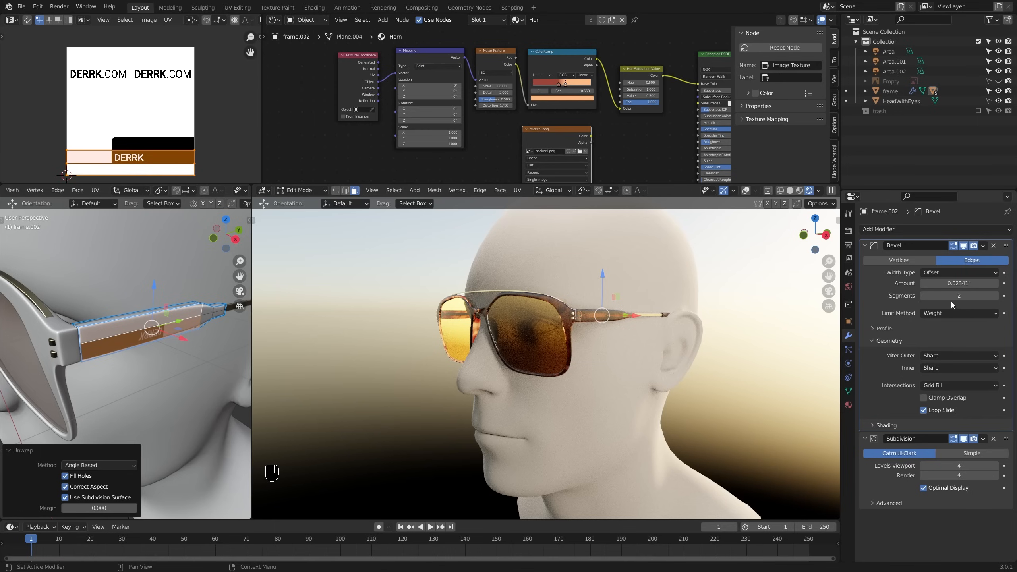
Step: Set the temple's Bevel modifier to 3 segments and view the temple from the right in orthographic view
left_click(996, 295)
key("KP_1")
key("KP_3")
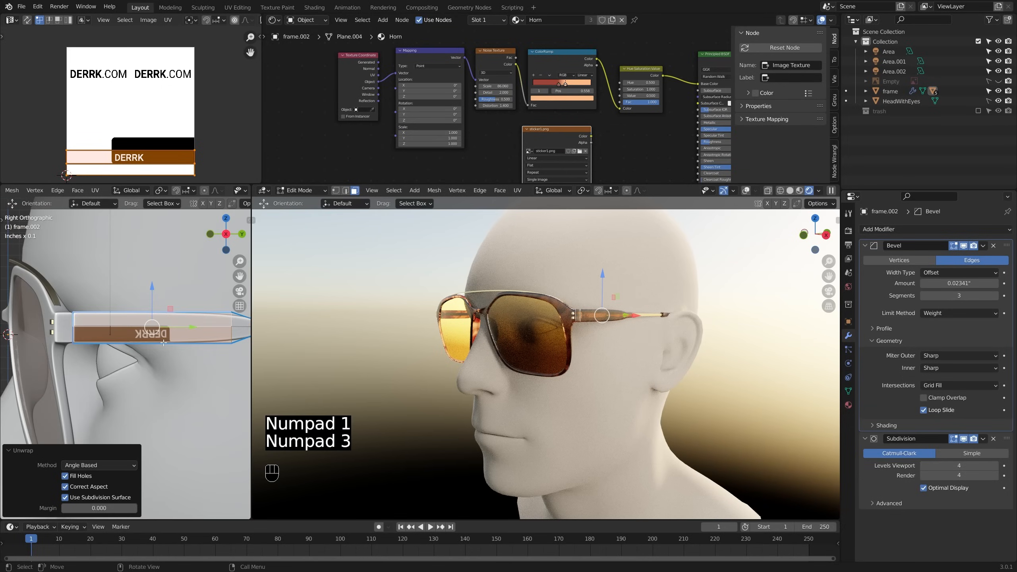
Step: Project the selected temple faces from the right orthographic view and roughly move and scale their UVs onto the second DERRK.COM text
key("u")
left_click(166, 425)
key("a")
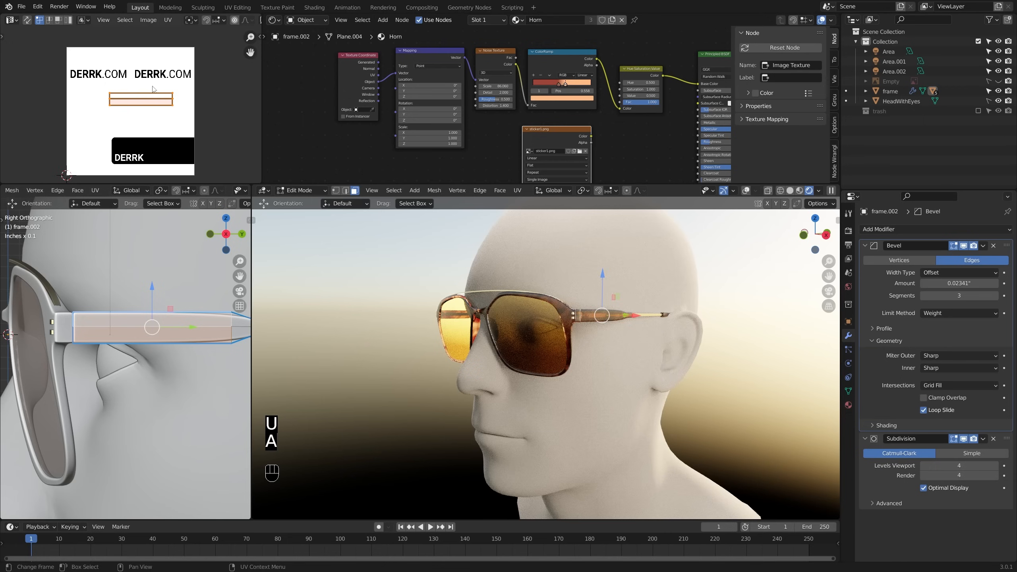
key("g")
left_click(184, 83)
key("s")
left_click(188, 85)
Step: Fine-tune the projected UVs' position and scale, including a shift along X, so DERRK.COM sits centred on the temple
key("g")
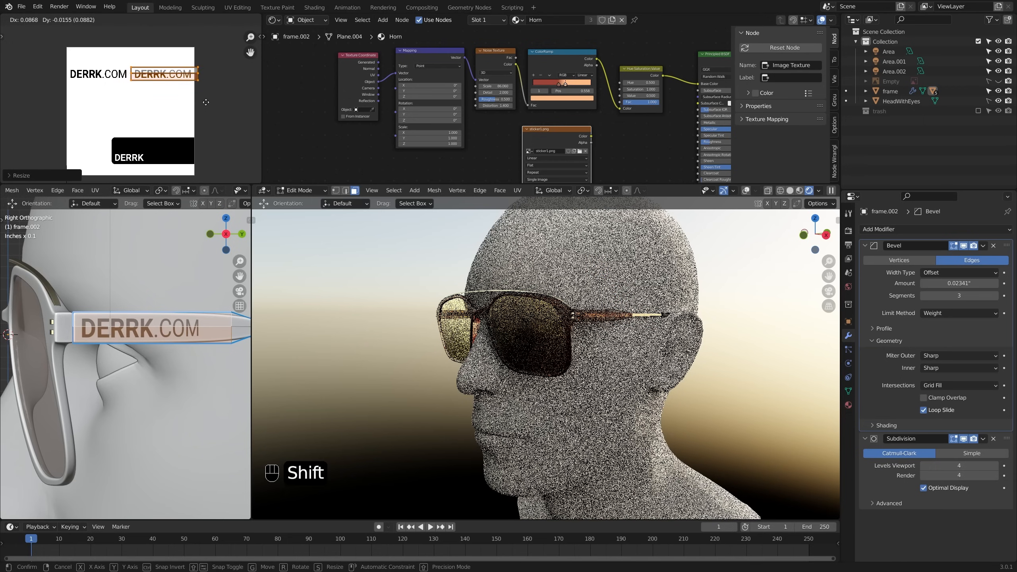
left_click(208, 102)
key("s")
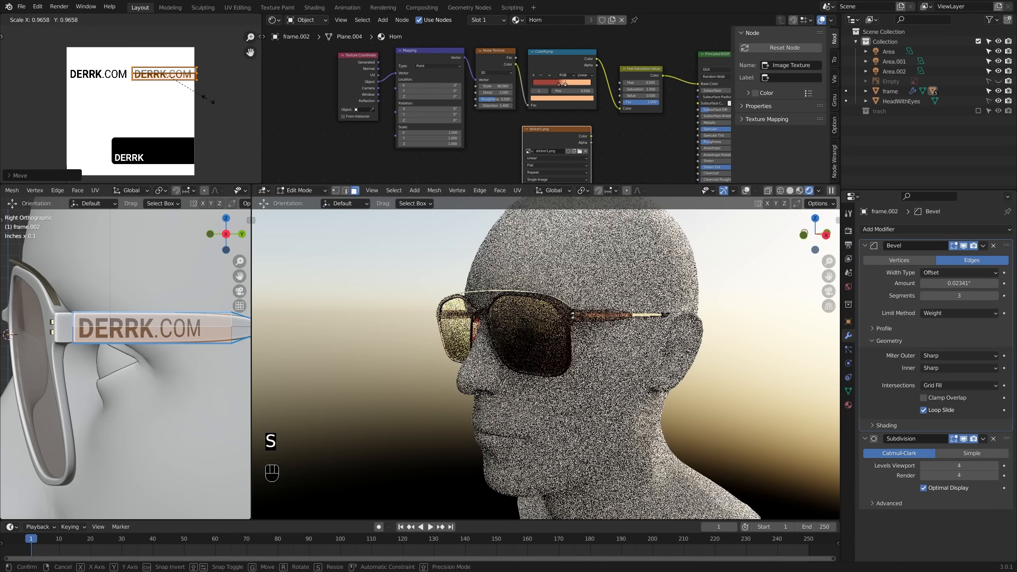
left_click(210, 100)
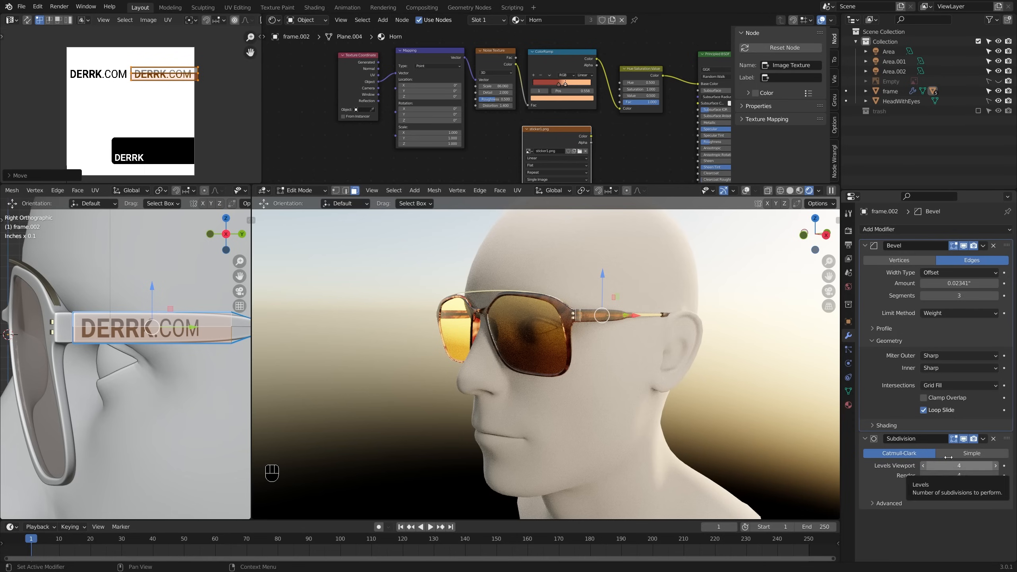
key("s")
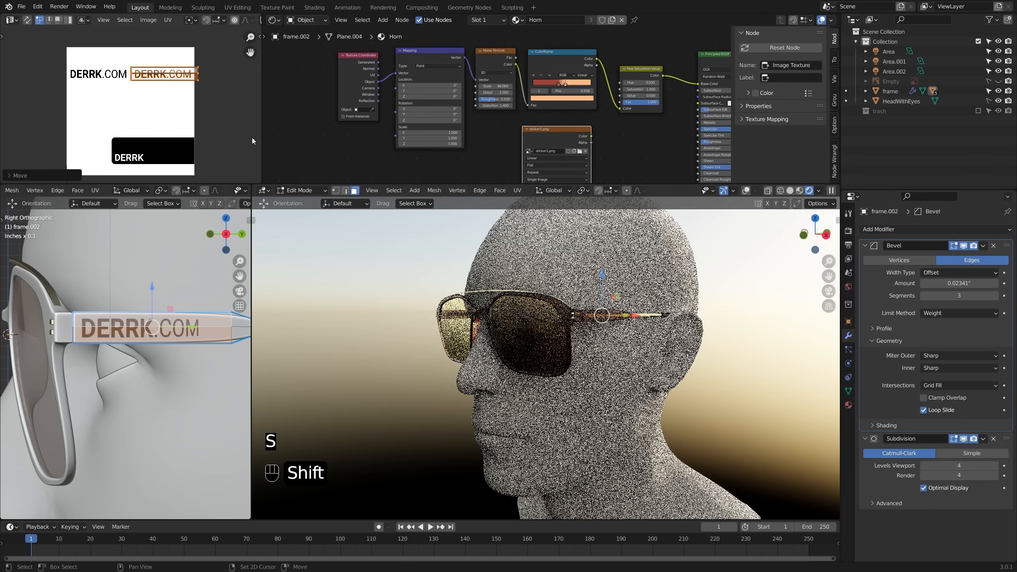
left_click(224, 133)
key("g")
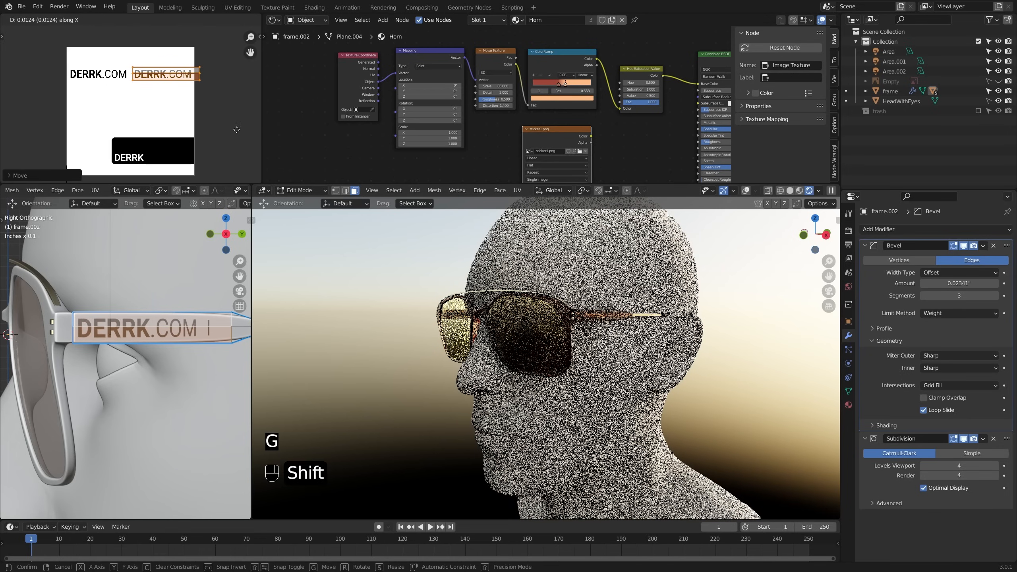
left_click(212, 130)
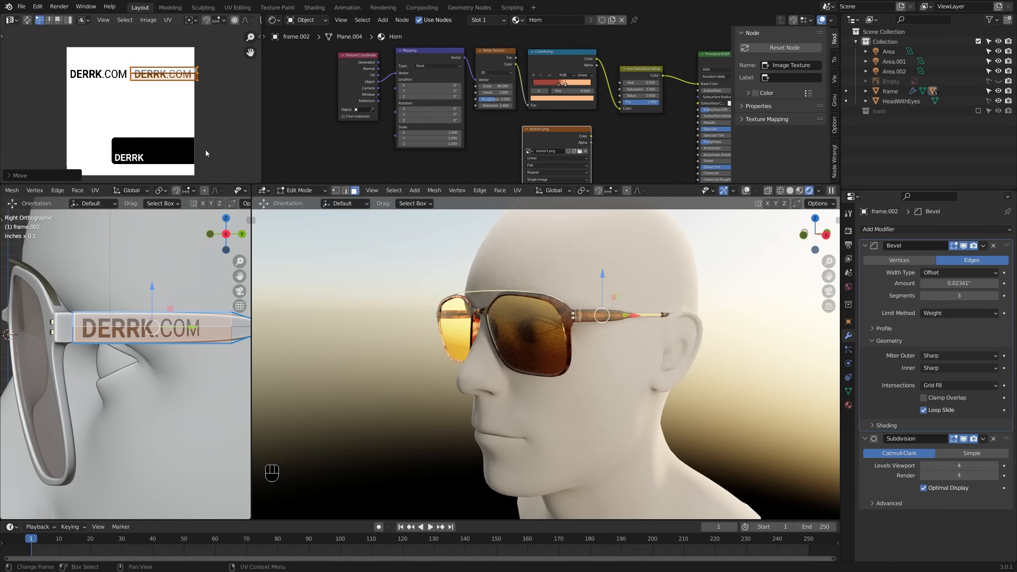
Step: Select the opposite temple's upper and lower outer side faces and project their UVs from the left orthographic view
scroll(108, 256, "down", 4)
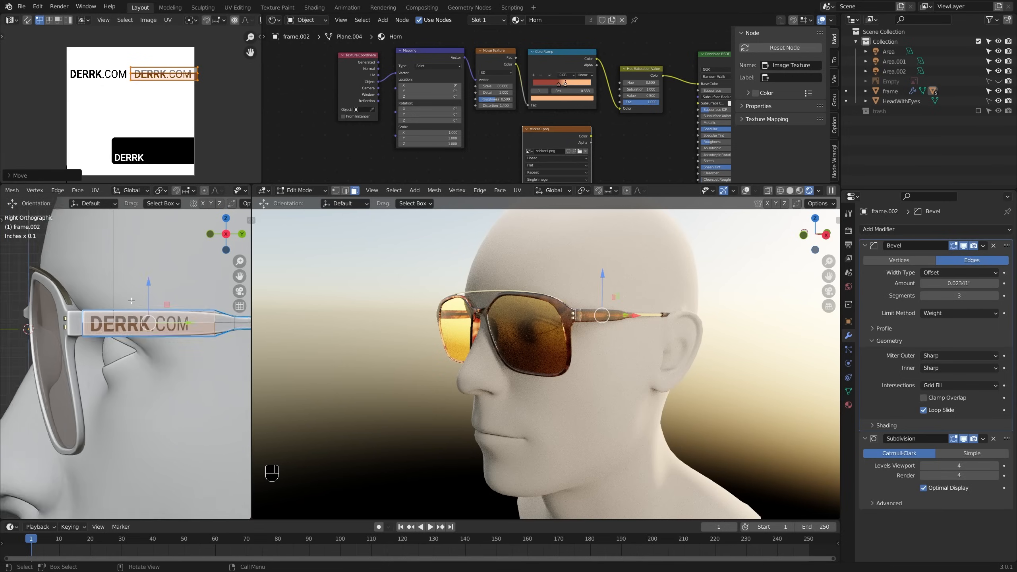
scroll(78, 307, "down", 1)
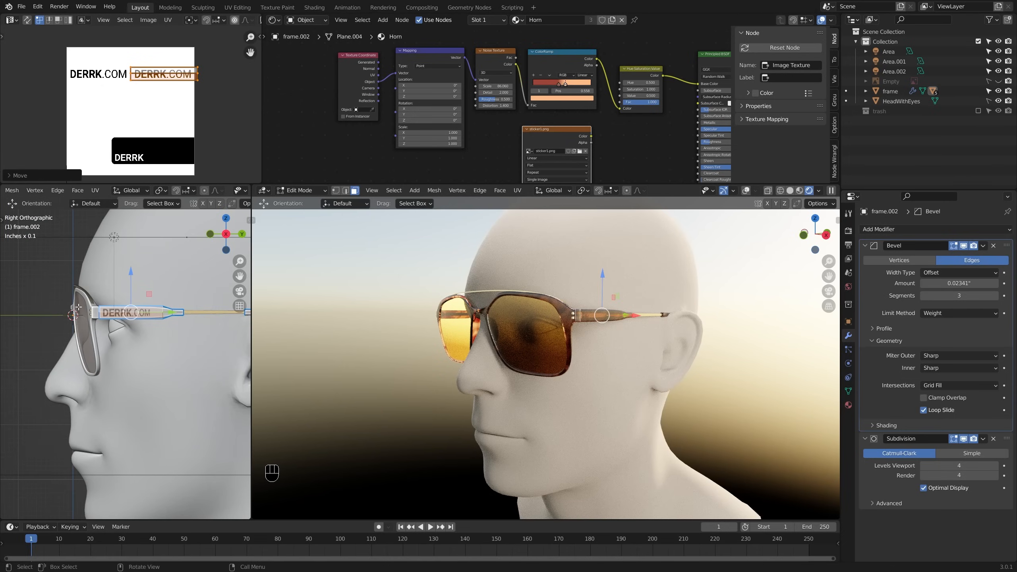
key("ctrl+KP_1")
key("ctrl+KP_3")
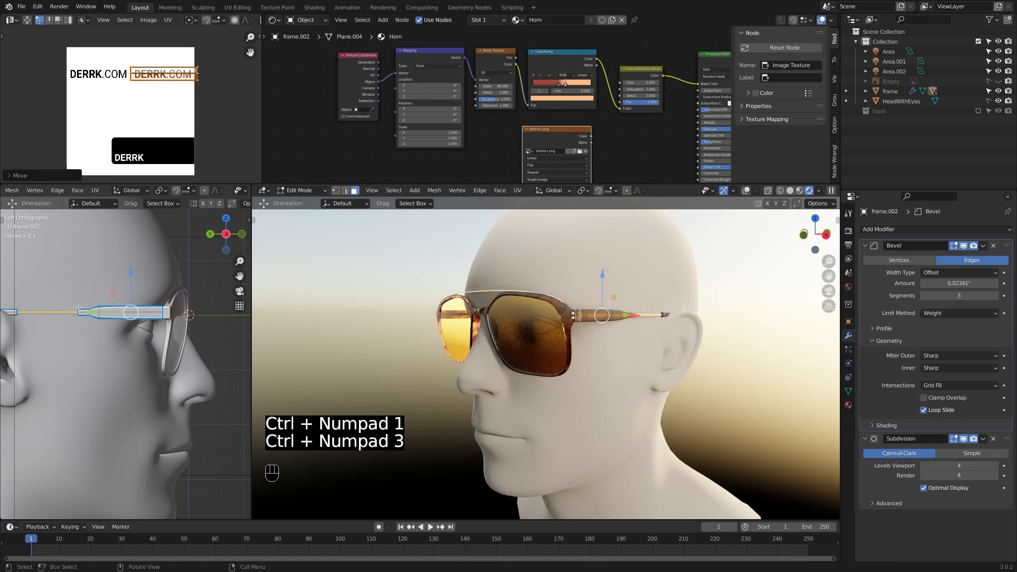
scroll(143, 309, "up", 4)
left_click(143, 313)
left_click(139, 325, "shift")
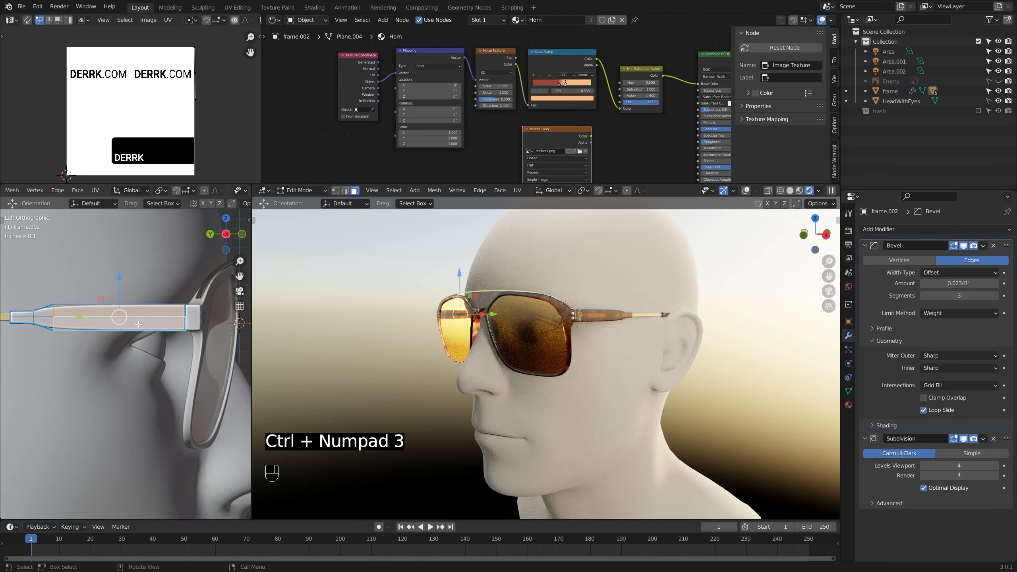
key("u")
left_click(138, 324)
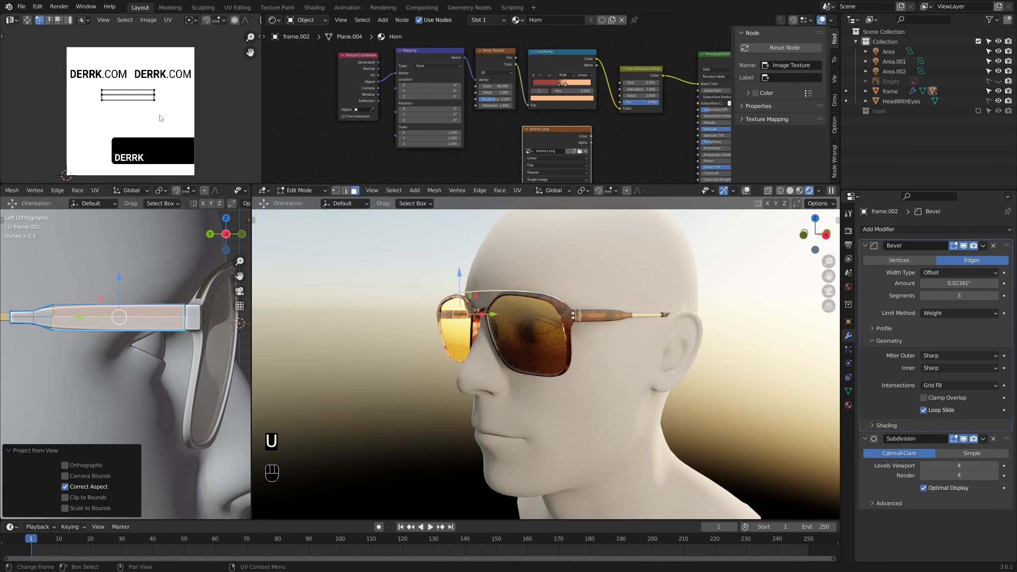
Step: Move and scale the opposite temple's UVs over the second DERRK.COM text so the whole logo fits on the arm
key("a")
key("g")
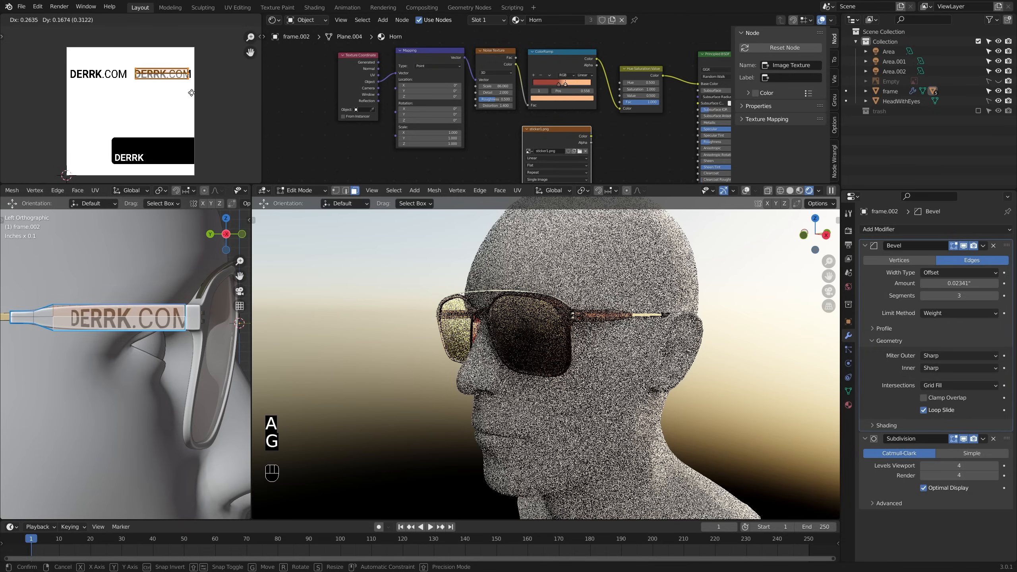
left_click(190, 97)
key("s")
left_click(211, 92)
key("g")
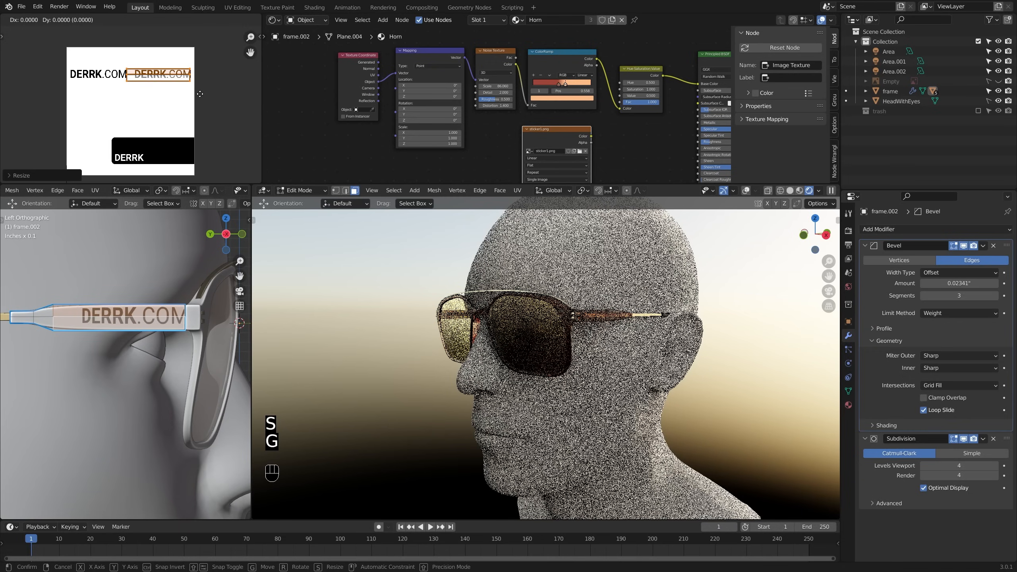
left_click(238, 84)
key("s")
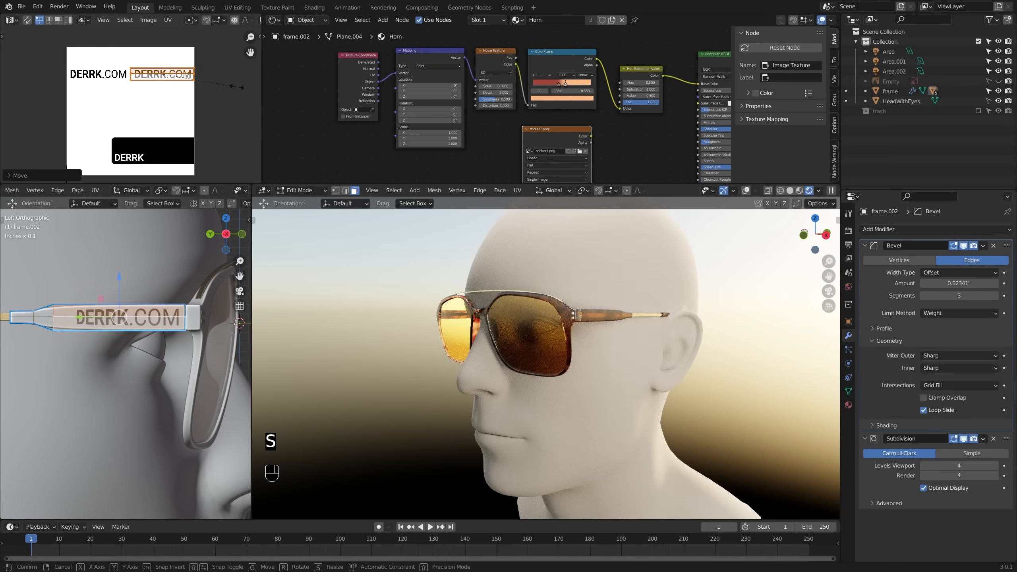
left_click(14, 90)
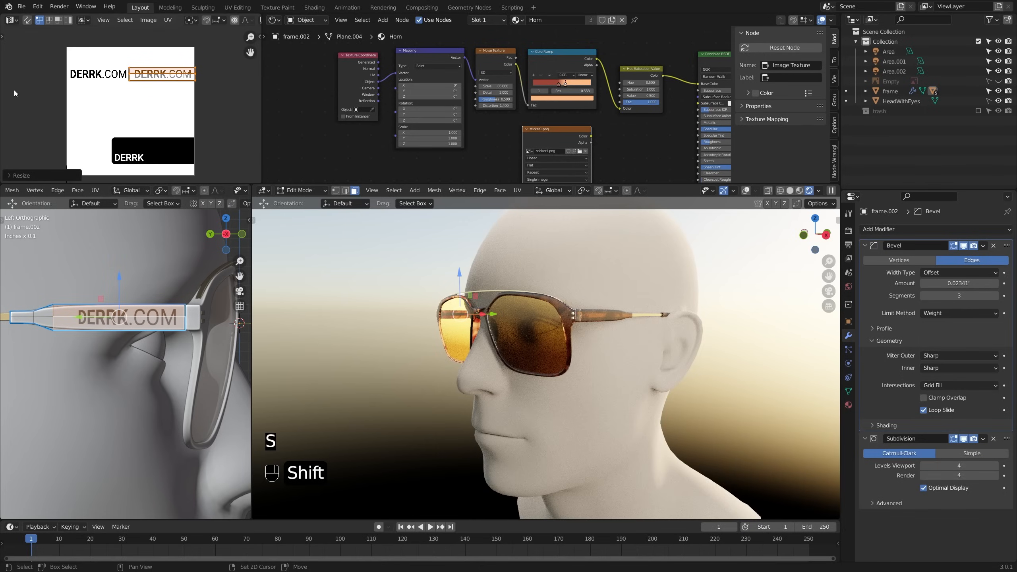
key("ctrl+r")
left_click(66, 319)
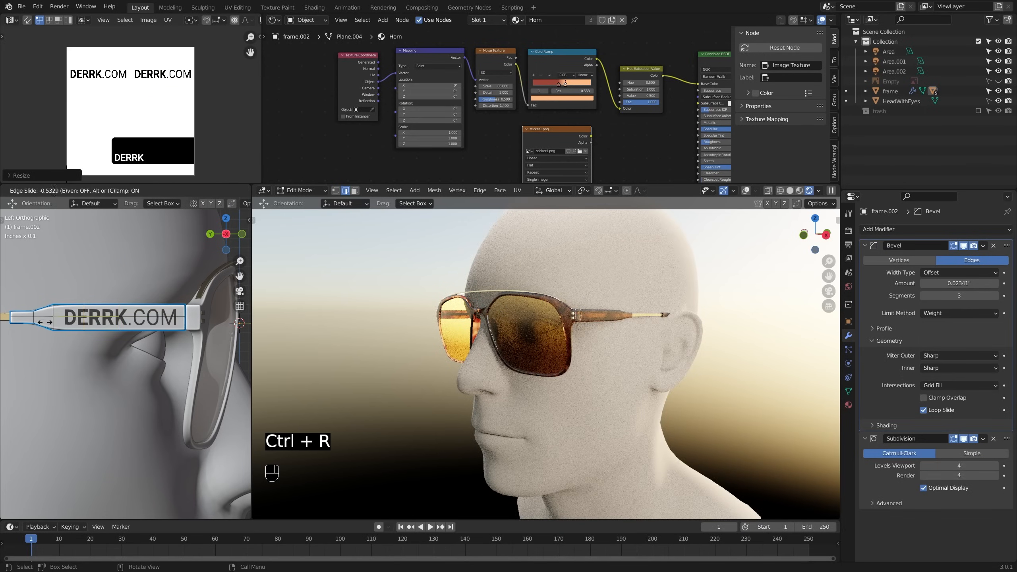
right_click(56, 319)
key("ctrl+z")
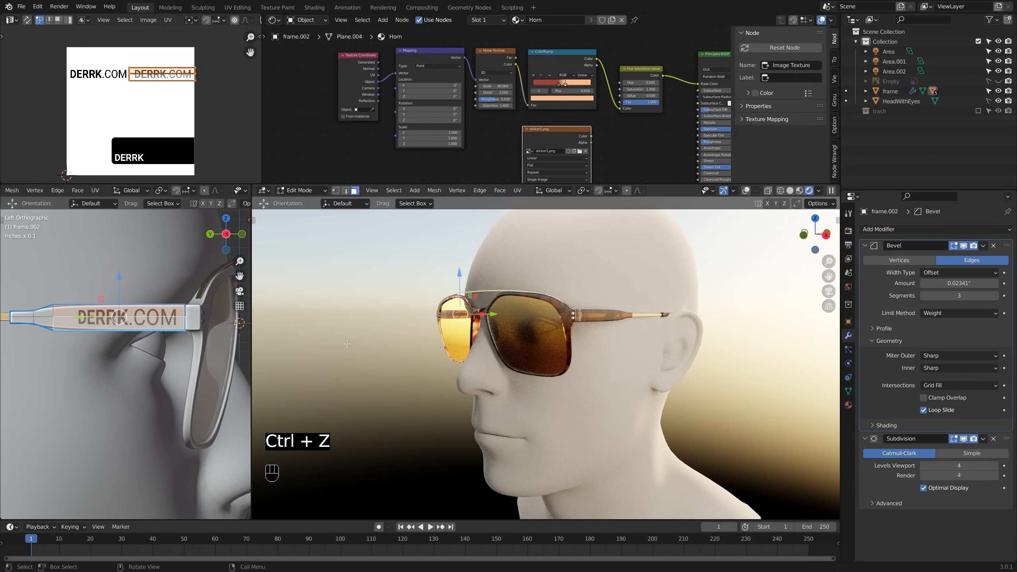
Step: Return to Object Mode, deselect everything and view the temple logo in perspective
middle_click_drag(202, 341, 122, 318)
key("Tab")
key("alt+a")
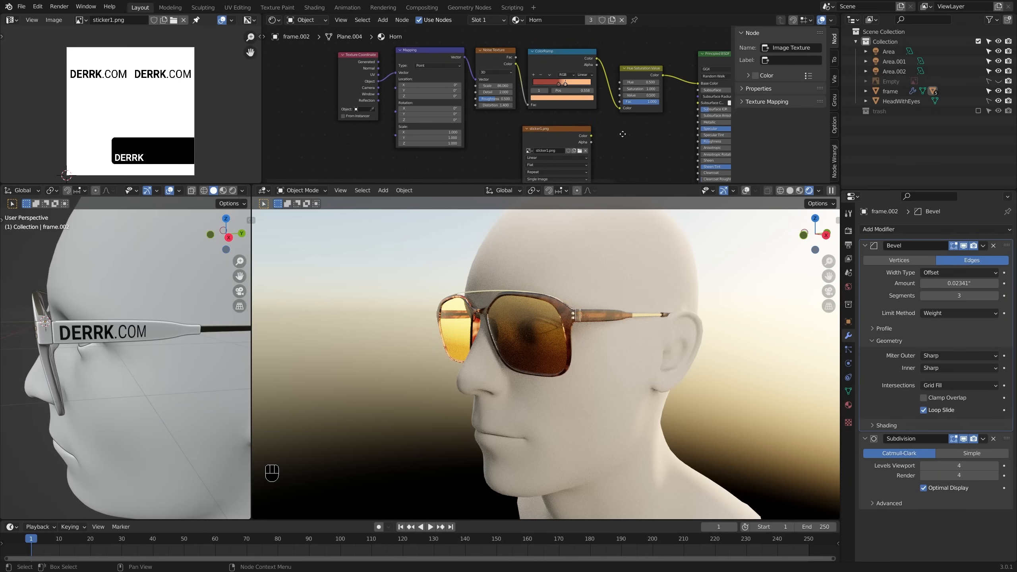
Step: Rearrange the sticker1.png, Principled BSDF and Material Output nodes to make room after the Hue Saturation Value node
scroll(500, 129, "up", 2)
left_click_drag(460, 117, 459, 132)
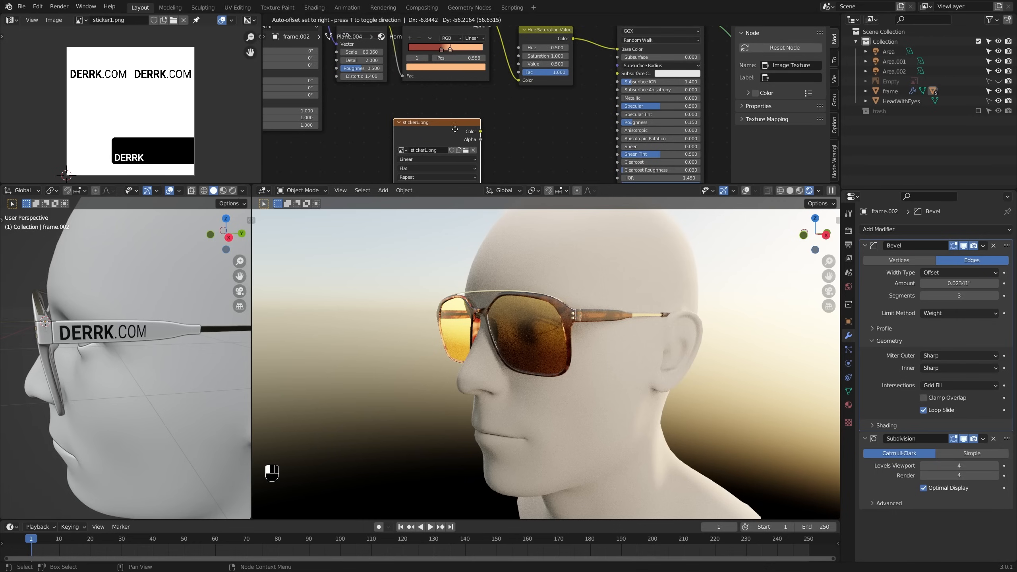
middle_click_drag(514, 128, 475, 132)
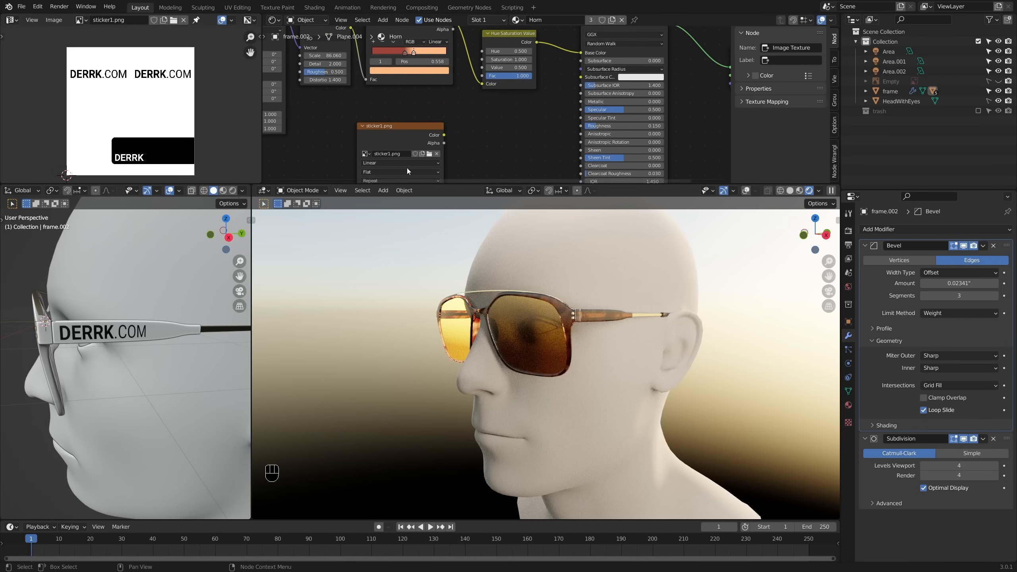
scroll(448, 128, "down", 2)
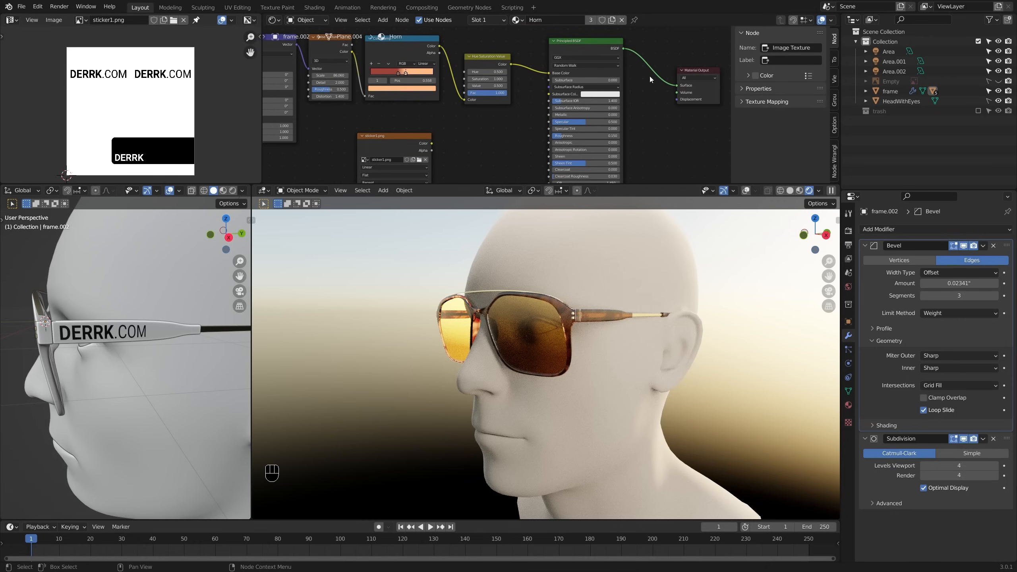
left_click_drag(689, 71, 707, 58)
left_click_drag(585, 44, 595, 55)
left_click_drag(410, 140, 443, 140)
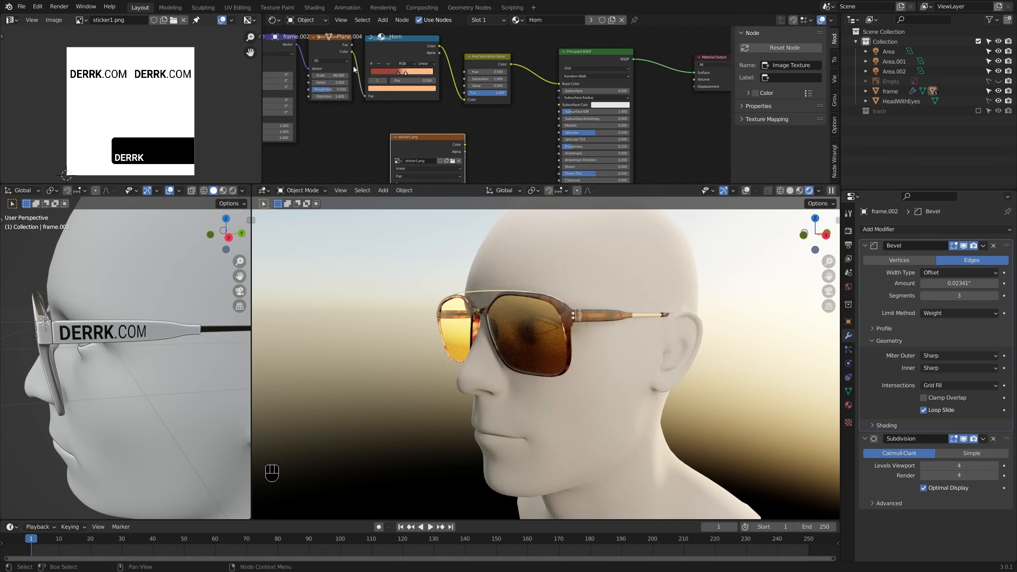
middle_click_drag(487, 133, 442, 129)
scroll(442, 130, "up", 2)
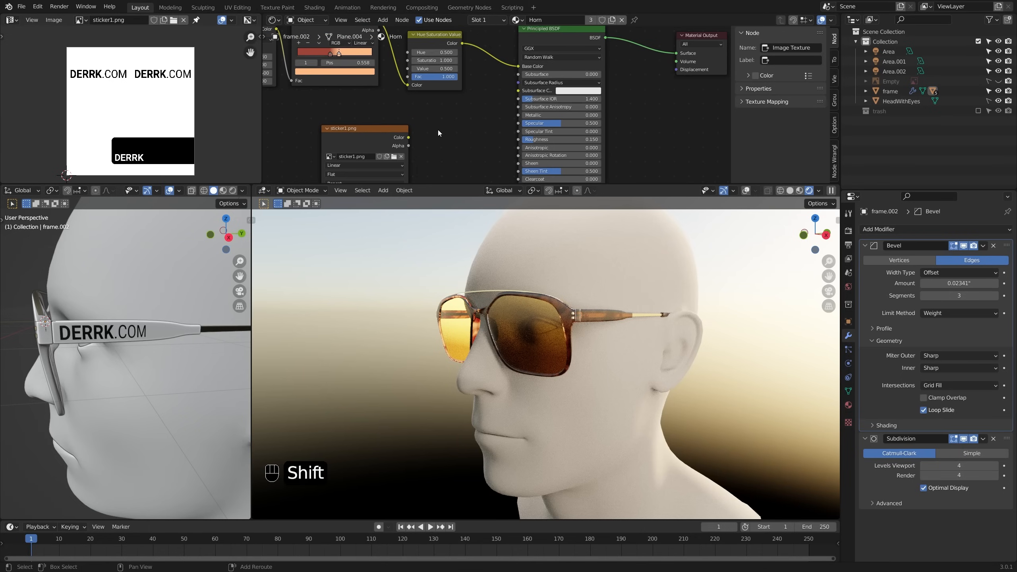
Step: Add a MixRGB node between the Hue Saturation Value node and the Principled BSDF's Base Color
key("shift+a")
mouse_move(420, 146)
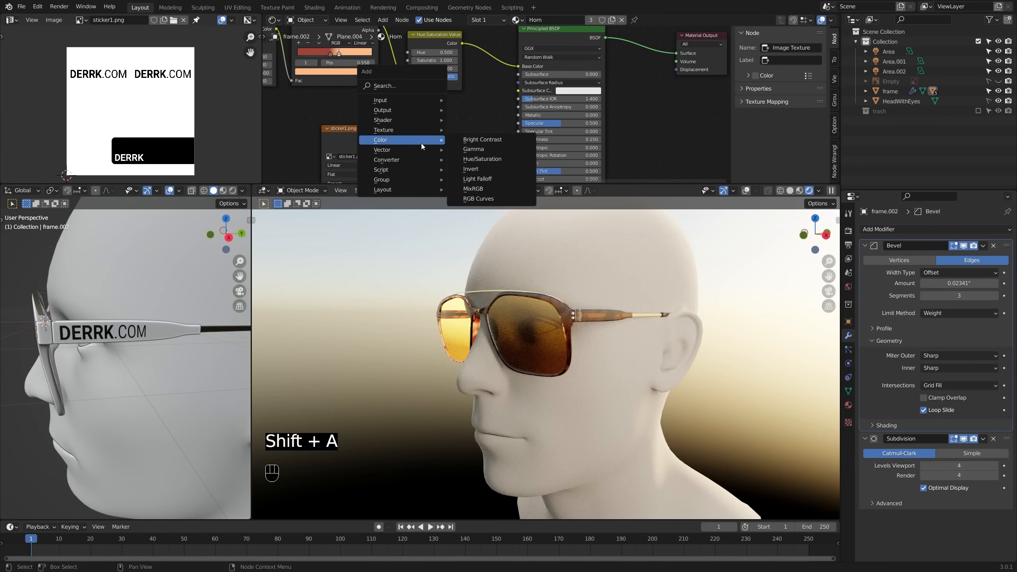
left_click(474, 189)
left_click_drag(479, 43, 485, 89)
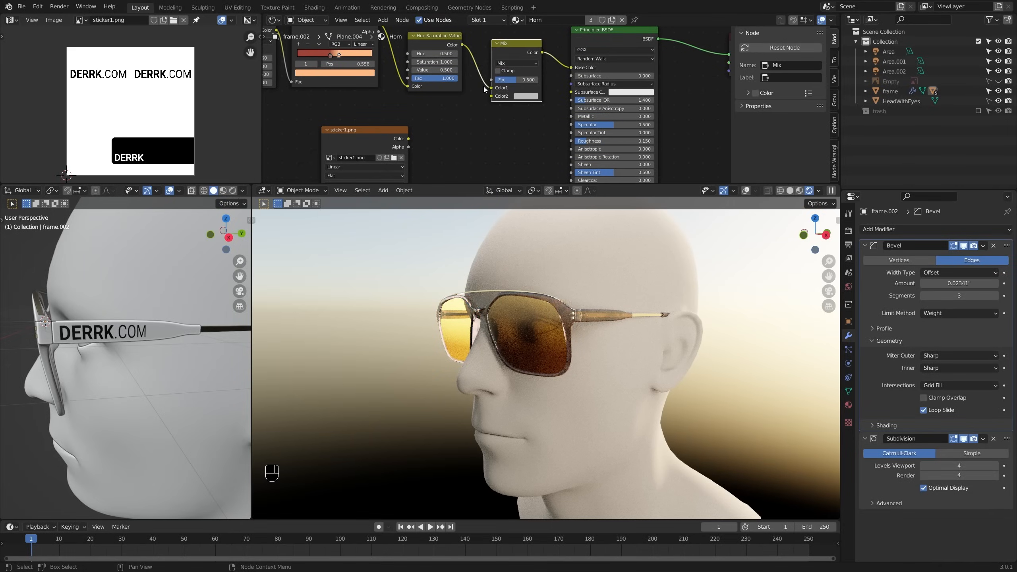
left_click_drag(520, 43, 525, 41)
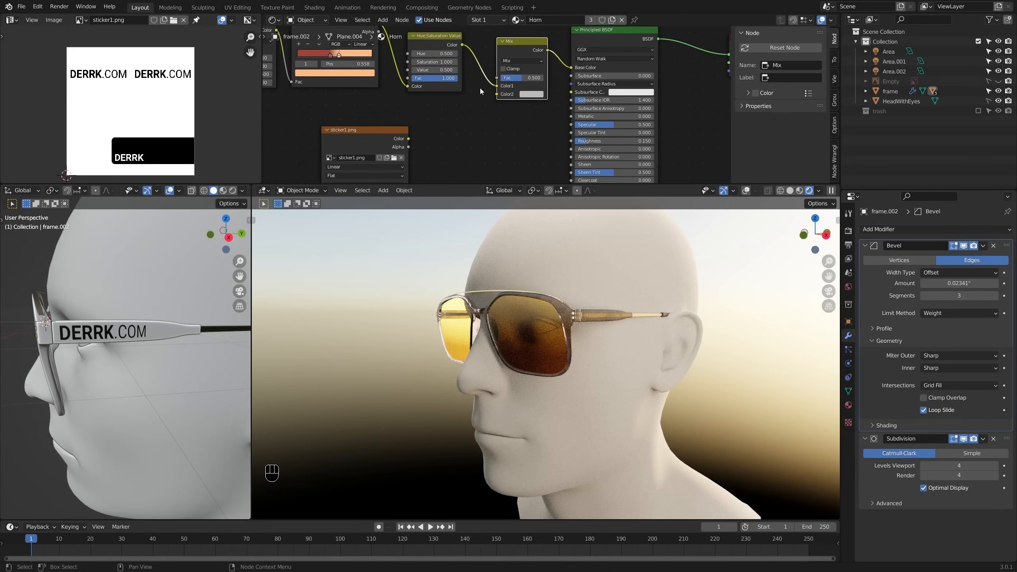
left_click(410, 139)
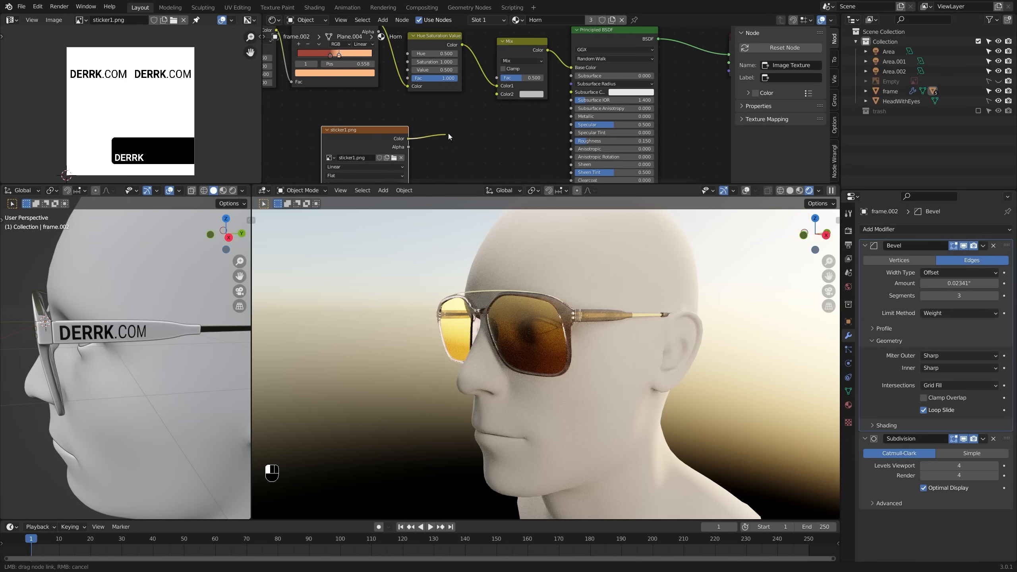
left_click_drag(448, 137, 463, 125)
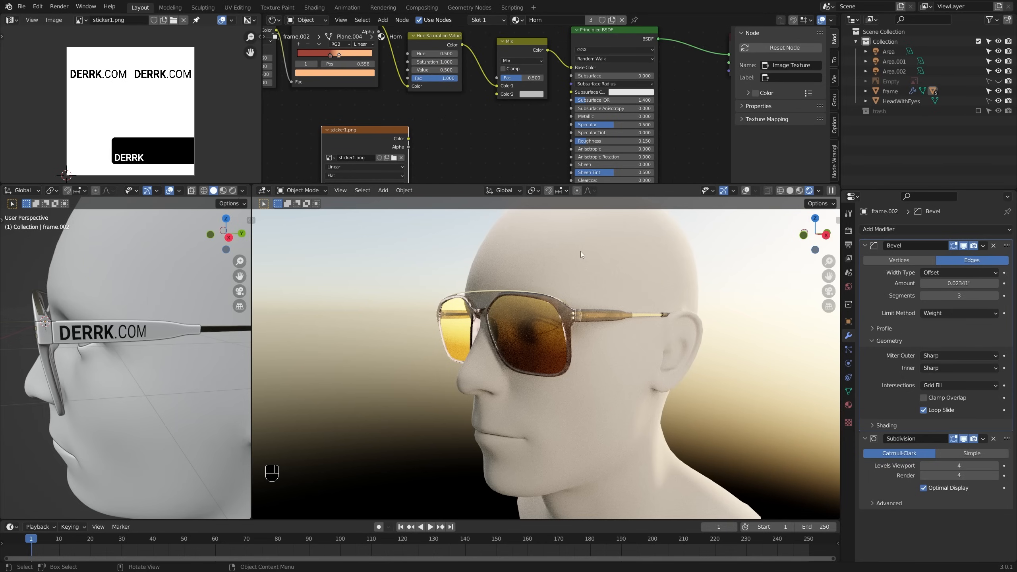
Step: Copy the gold Base Color from the earpiece wire's Metal material into Color2 of the Horn material's Mix node
left_click(643, 315)
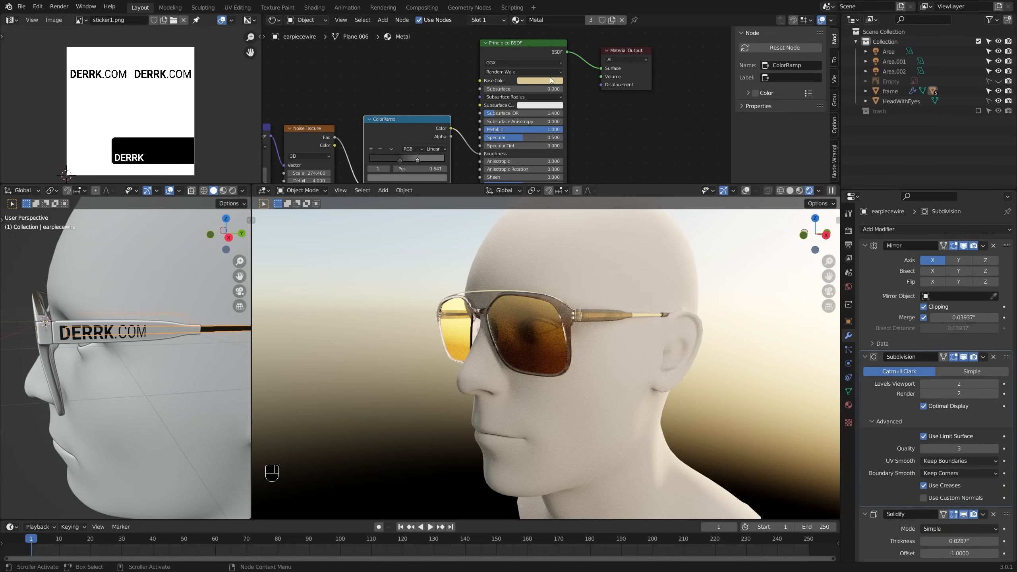
key("ctrl+c")
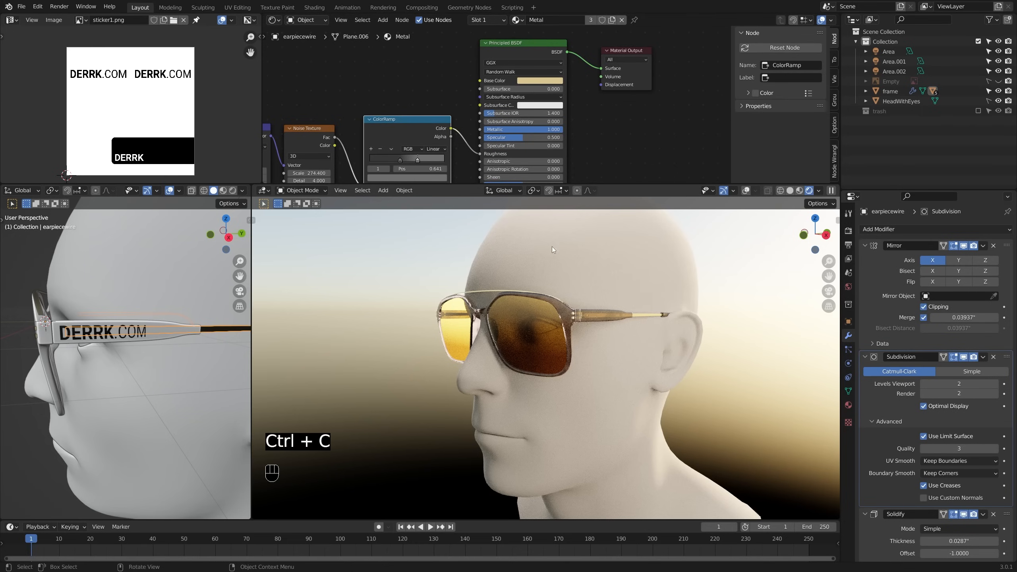
left_click(564, 316)
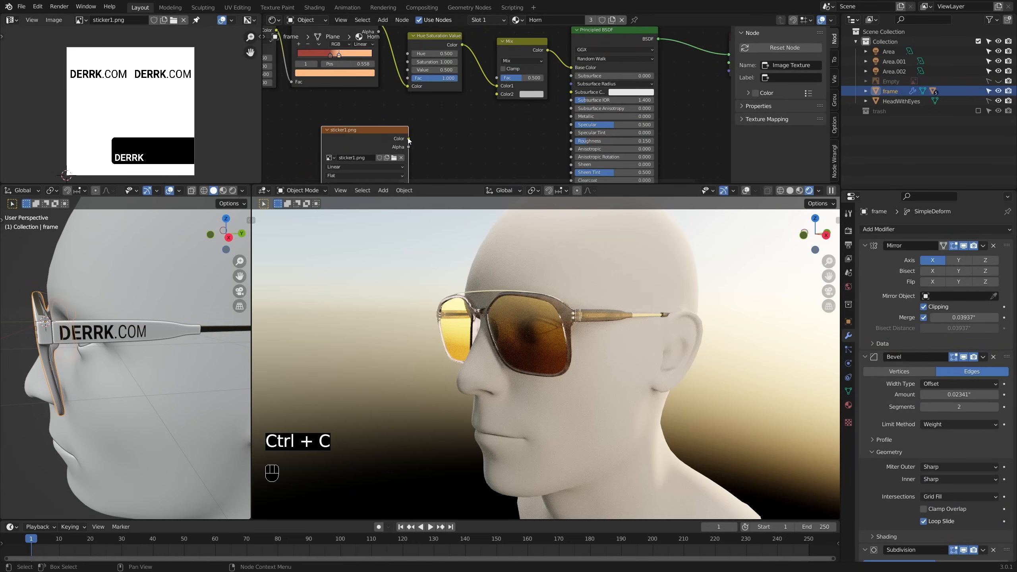
key("ctrl+v")
Step: Move the sticker1.png node up closer to the Mix node and set the Mix factor to 0
left_click_drag(386, 138, 391, 126)
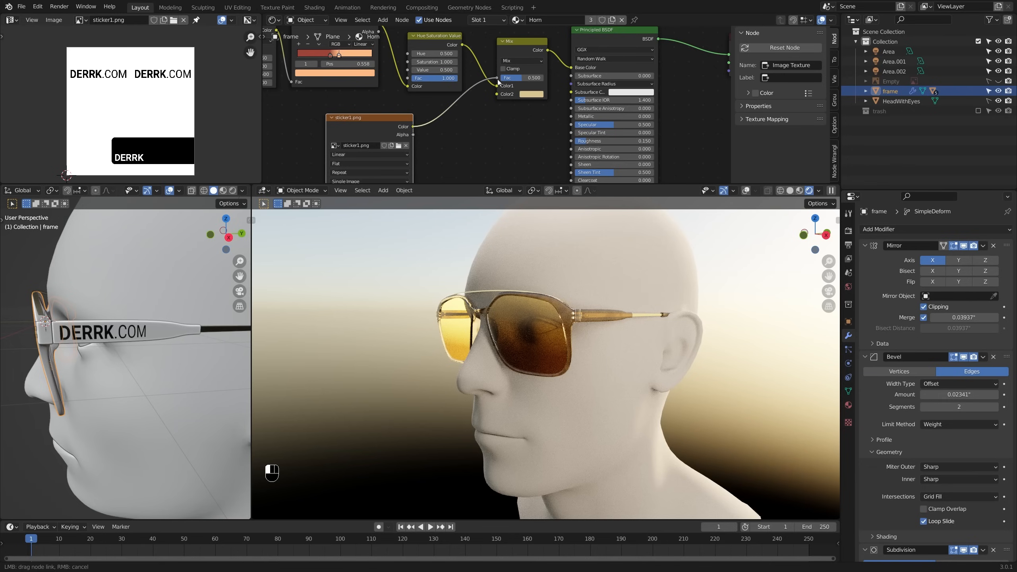
left_click_drag(497, 79, 475, 109)
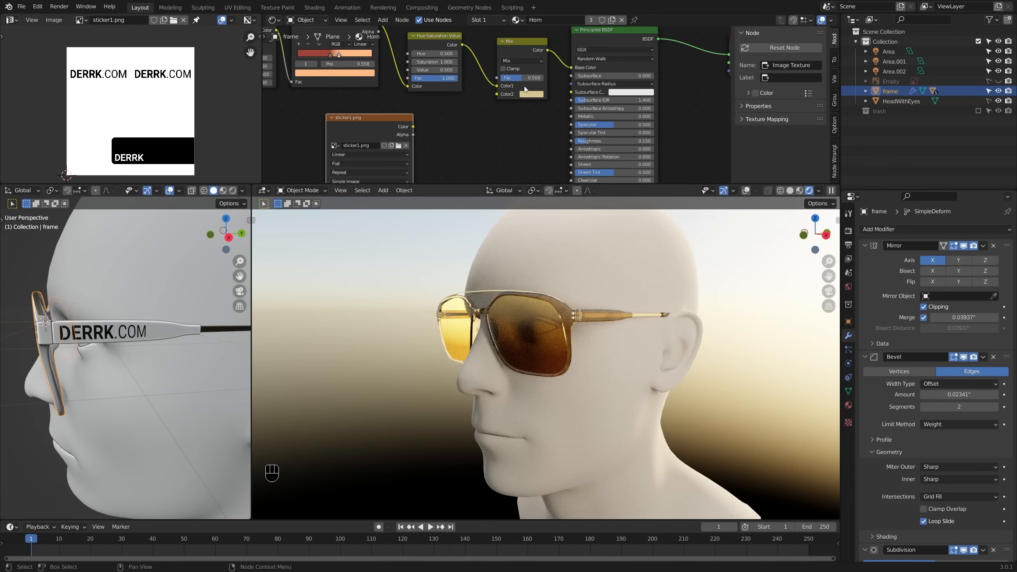
left_click_drag(536, 79, 509, 80)
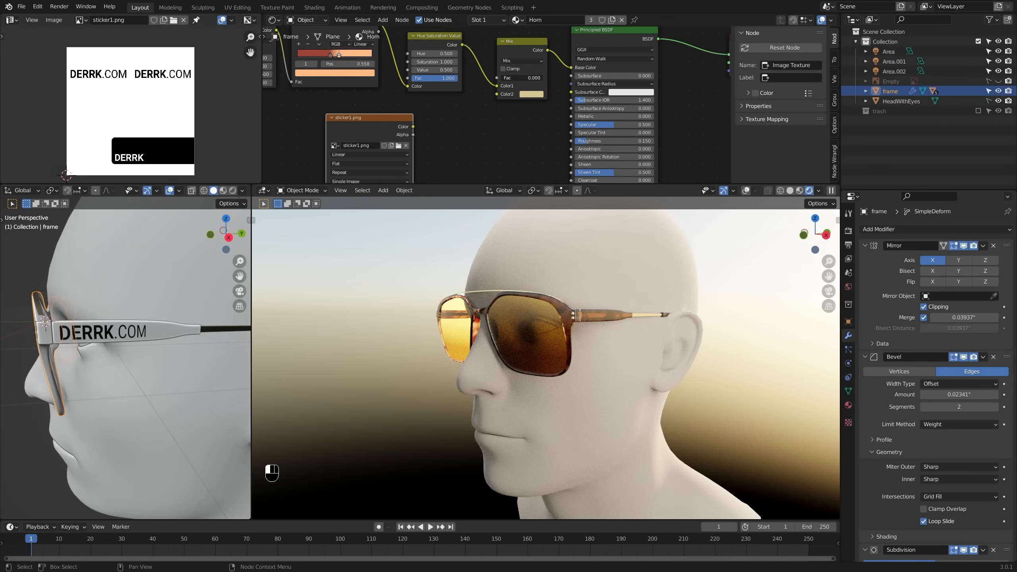
Step: Feed sticker1.png's Color into the Mix factor, with the gold pasted into Color1 and the Hue Saturation Value output linked to Color2
left_click_drag(503, 78, 524, 78)
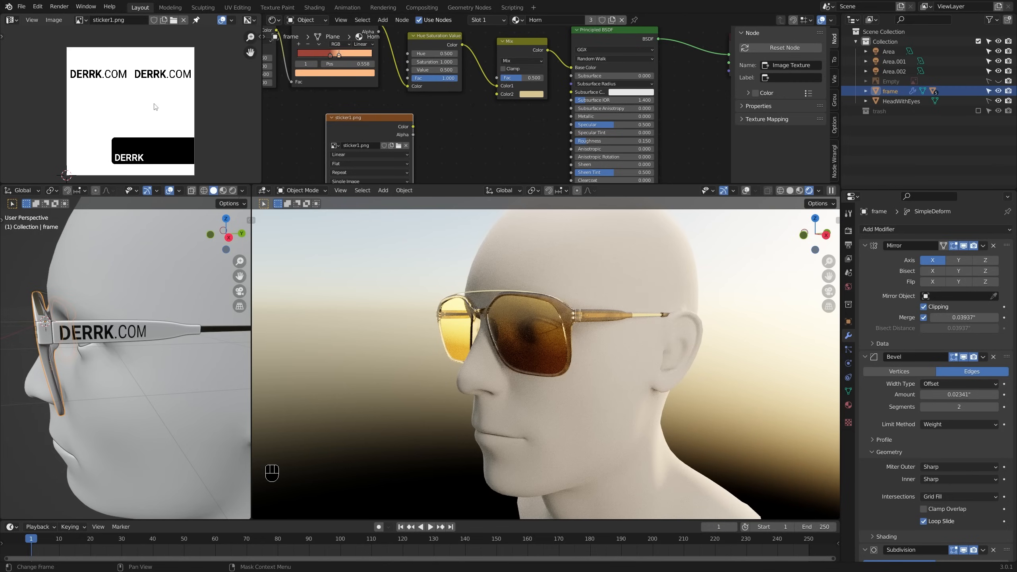
left_click_drag(499, 87, 497, 94)
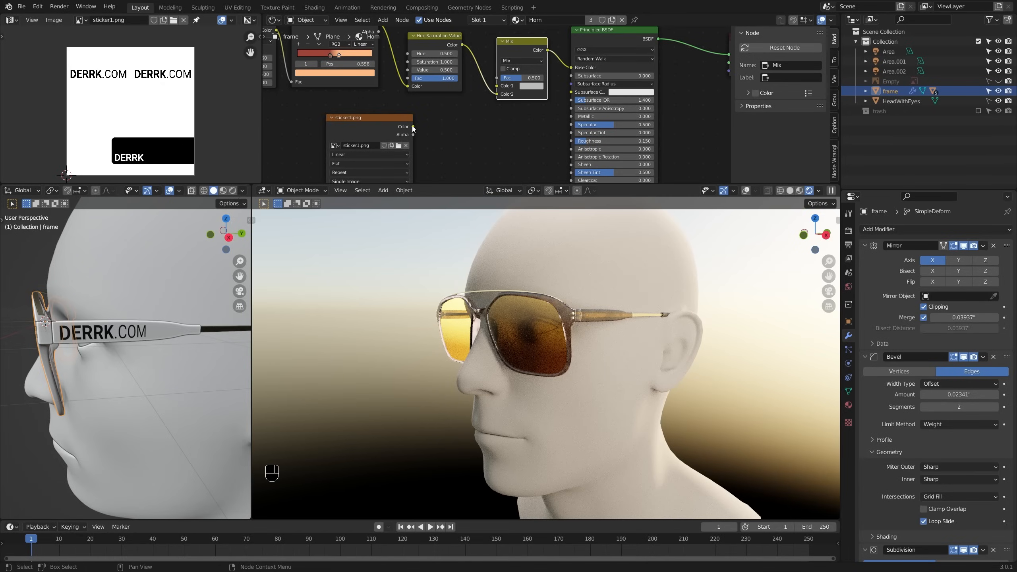
left_click_drag(413, 127, 490, 105)
key("ctrl+v")
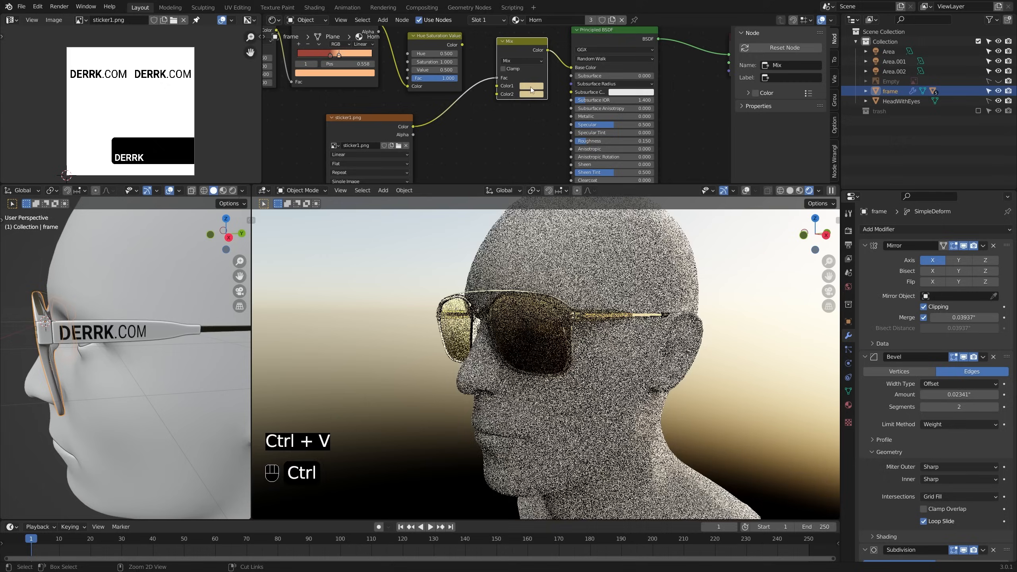
left_click_drag(463, 44, 497, 94)
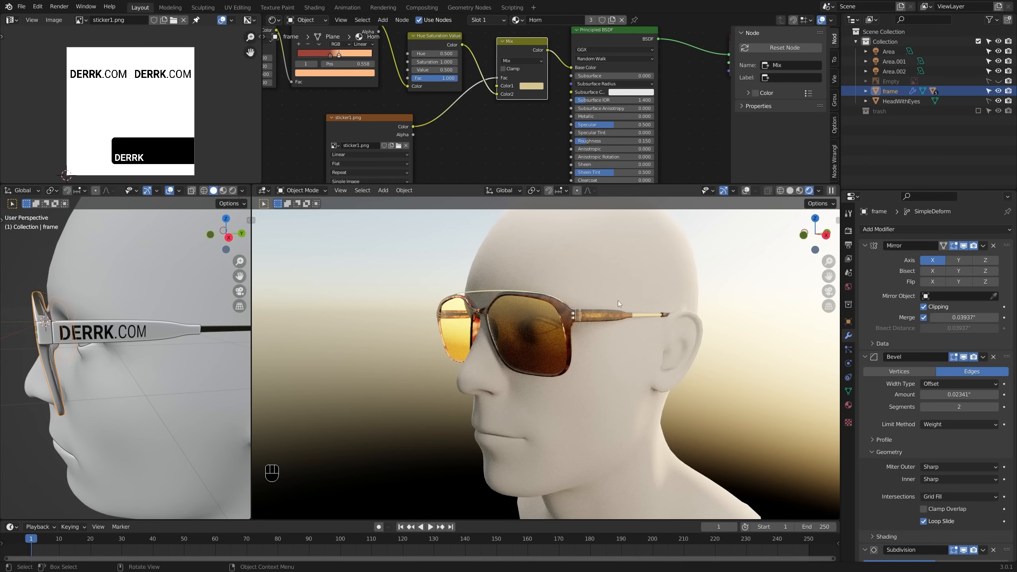
Step: Try driving the Principled BSDF's Transmission with sticker1.png's Color output, and disconnect it again
scroll(593, 314, "up", 8)
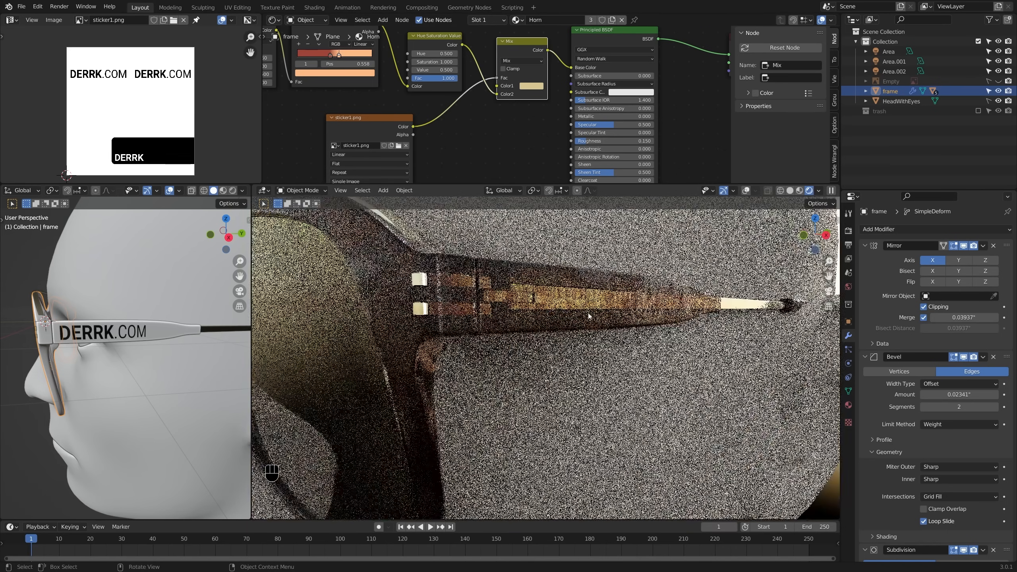
scroll(589, 316, "up", 5)
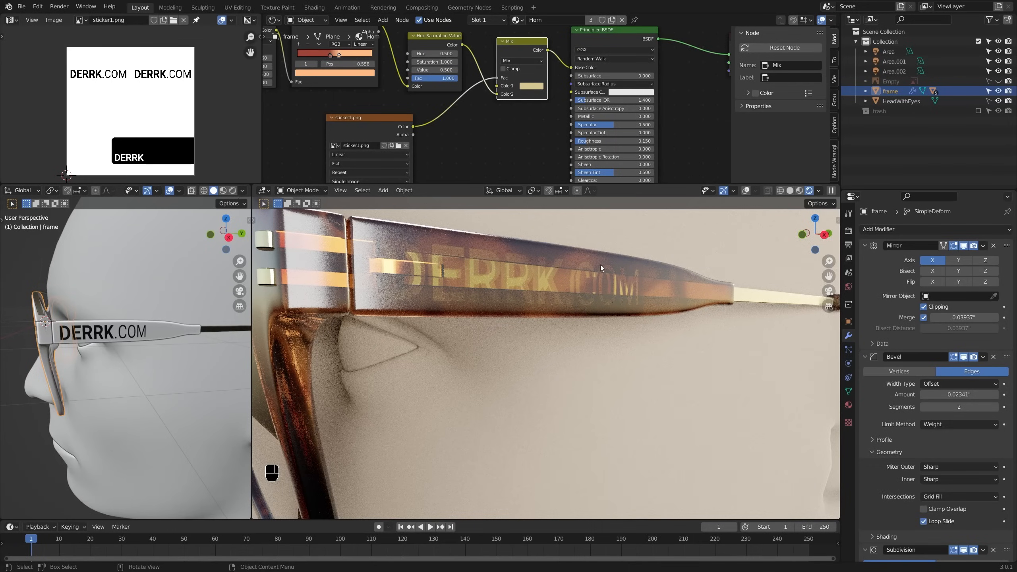
scroll(603, 103, "down", 2)
middle_click_drag(603, 104, 571, 45)
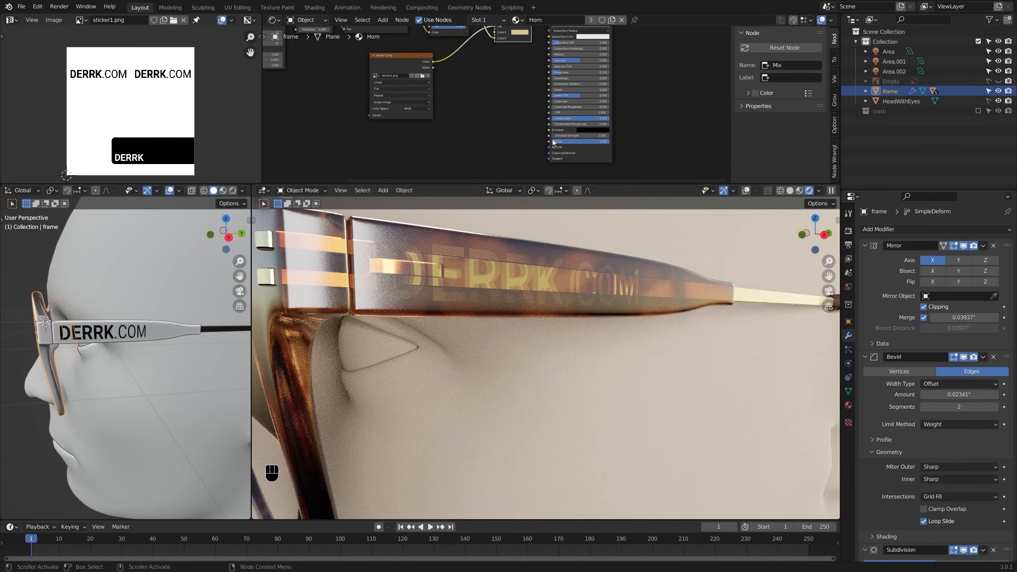
middle_click_drag(518, 119, 512, 133)
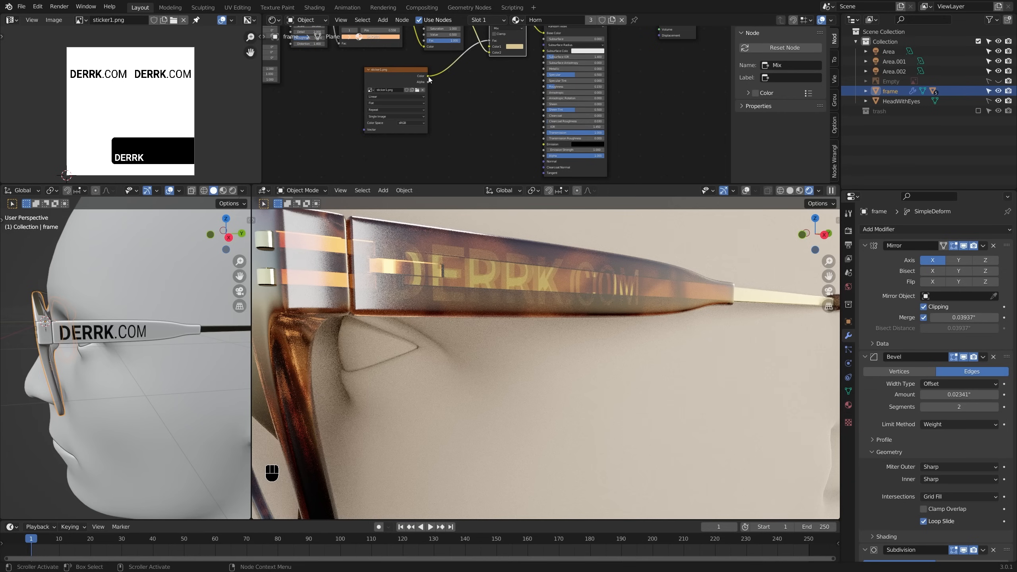
left_click_drag(451, 85, 542, 132)
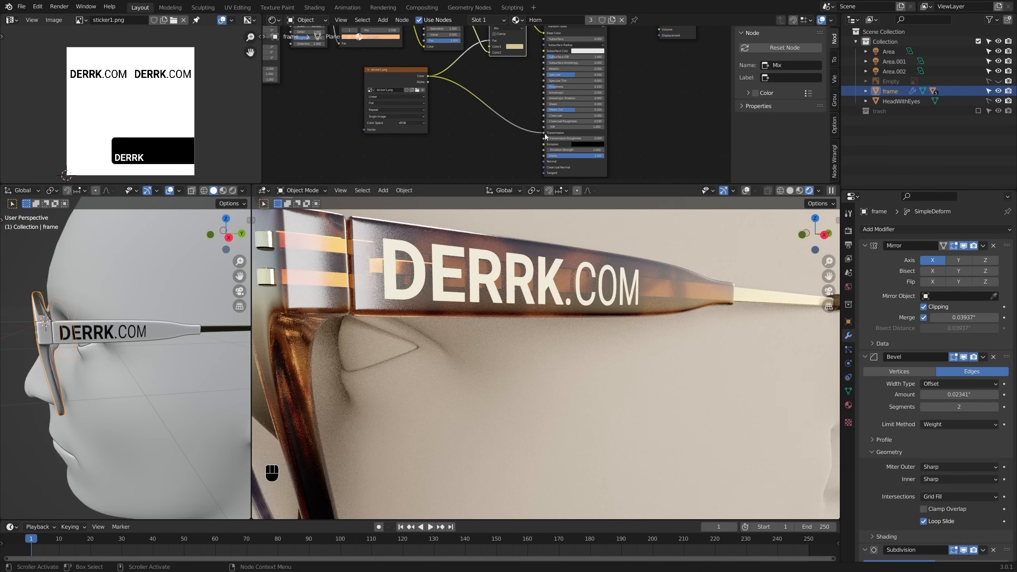
left_click_drag(545, 135, 523, 128)
Step: Drive the Principled BSDF's Metallic with sticker1.png's Color through a new Invert node
middle_click_drag(440, 77, 423, 105)
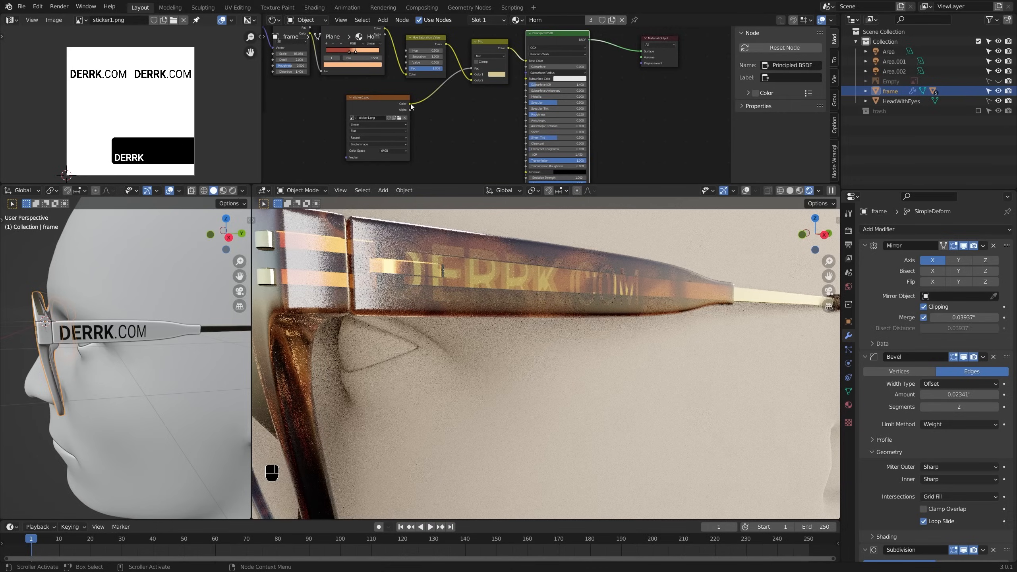
left_click_drag(413, 106, 525, 96)
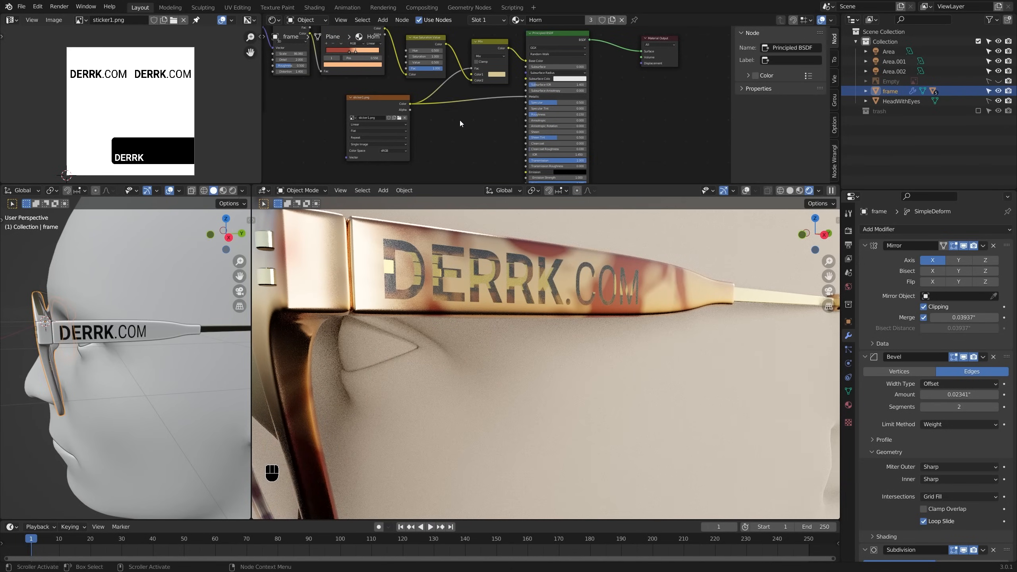
key("shift+a")
mouse_move(467, 117)
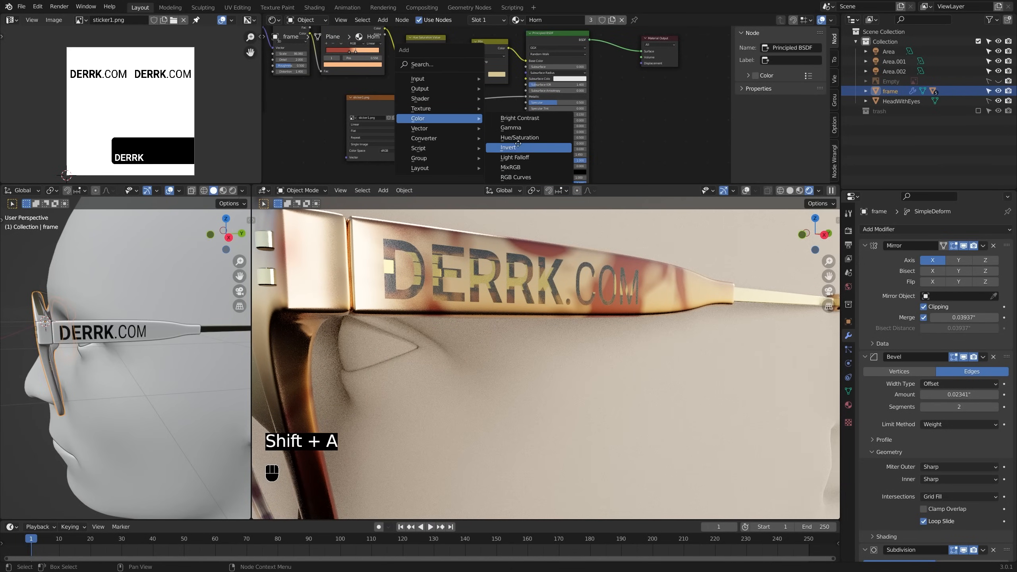
left_click(508, 147)
left_click(467, 93)
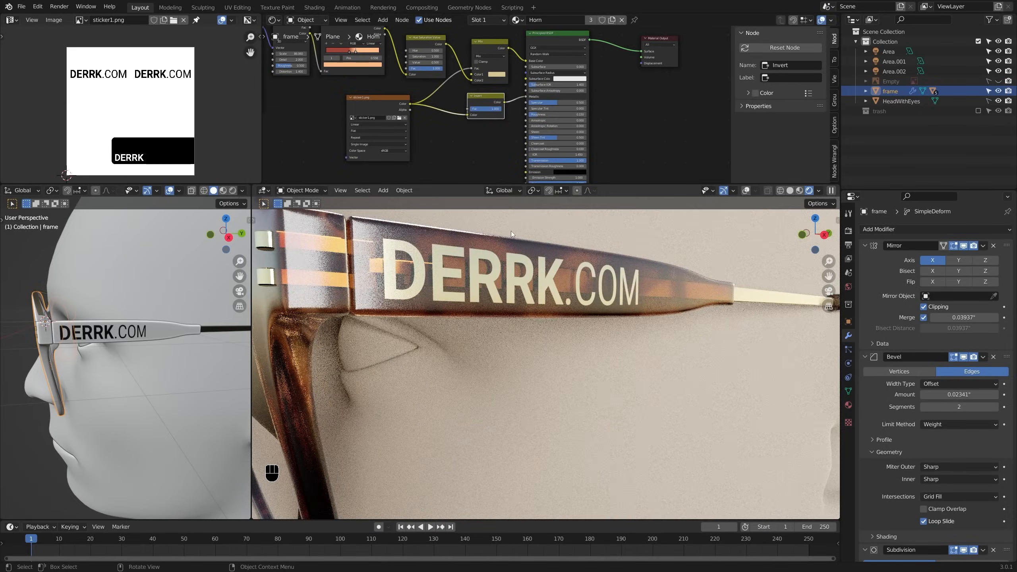
Step: Move the Invert node closer to the sticker1.png node and enlarge the node editor's height
middle_click_drag(553, 95, 548, 87)
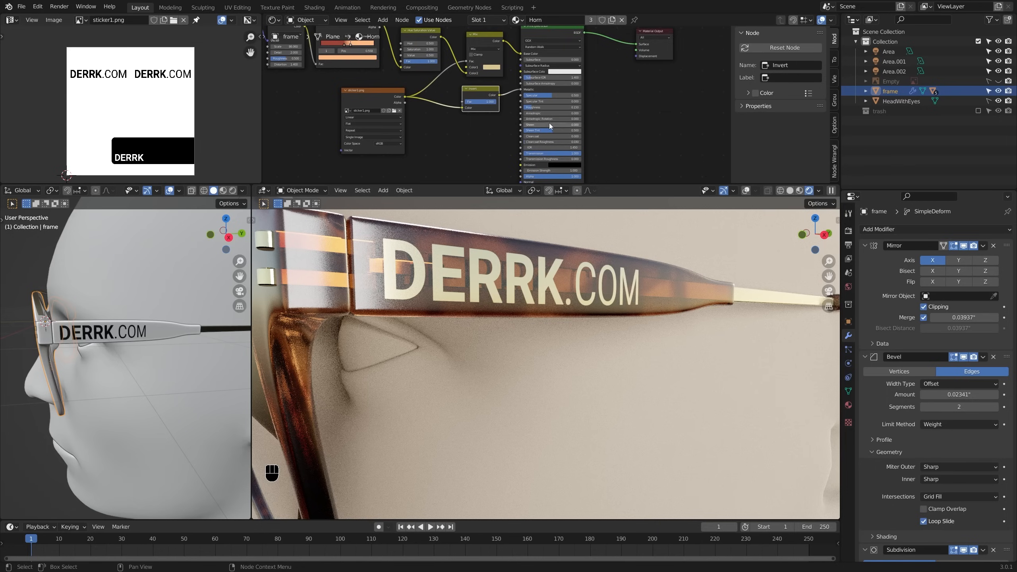
middle_click_drag(549, 124, 543, 101)
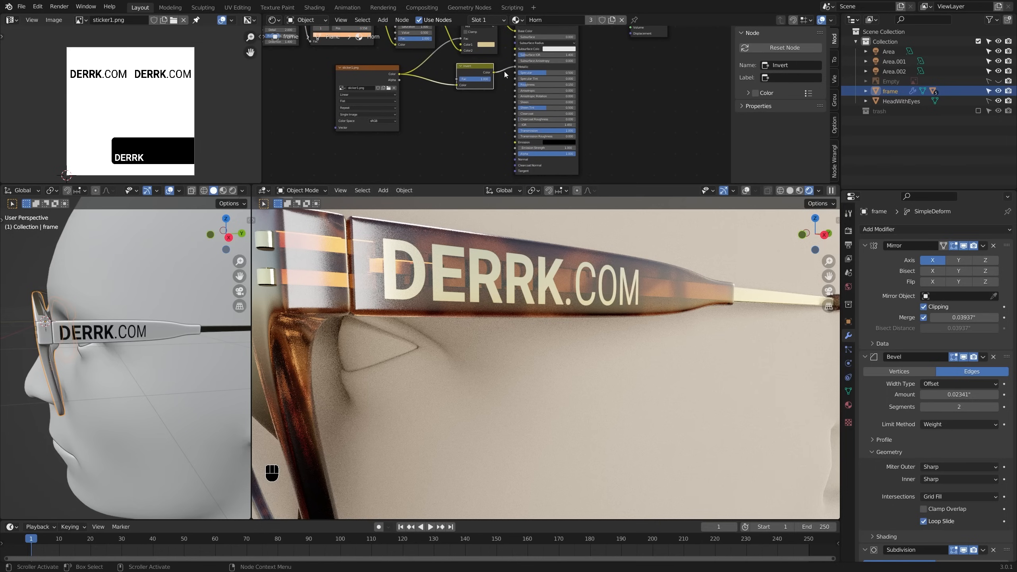
middle_click_drag(506, 75, 503, 132)
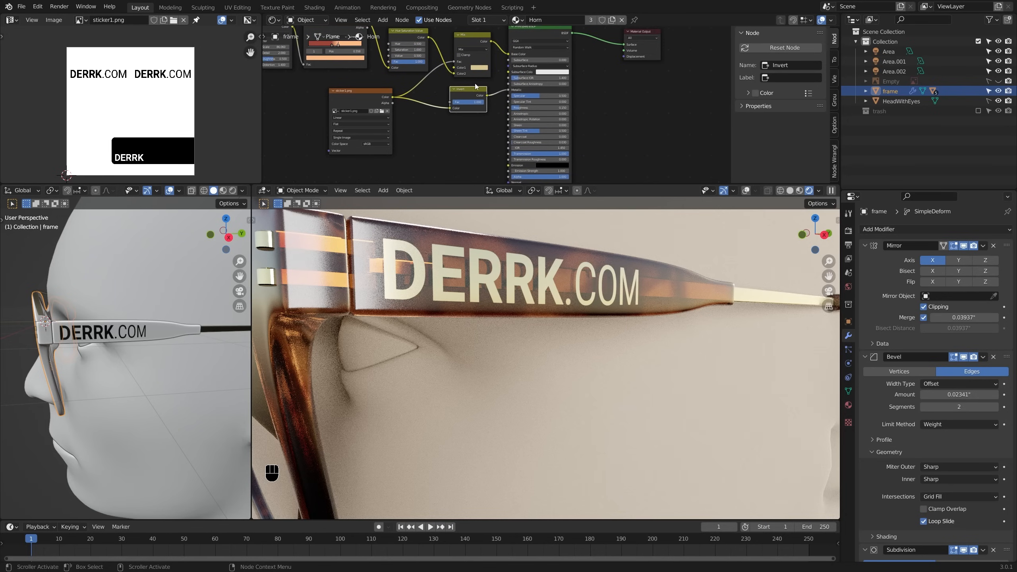
left_click_drag(468, 89, 450, 91)
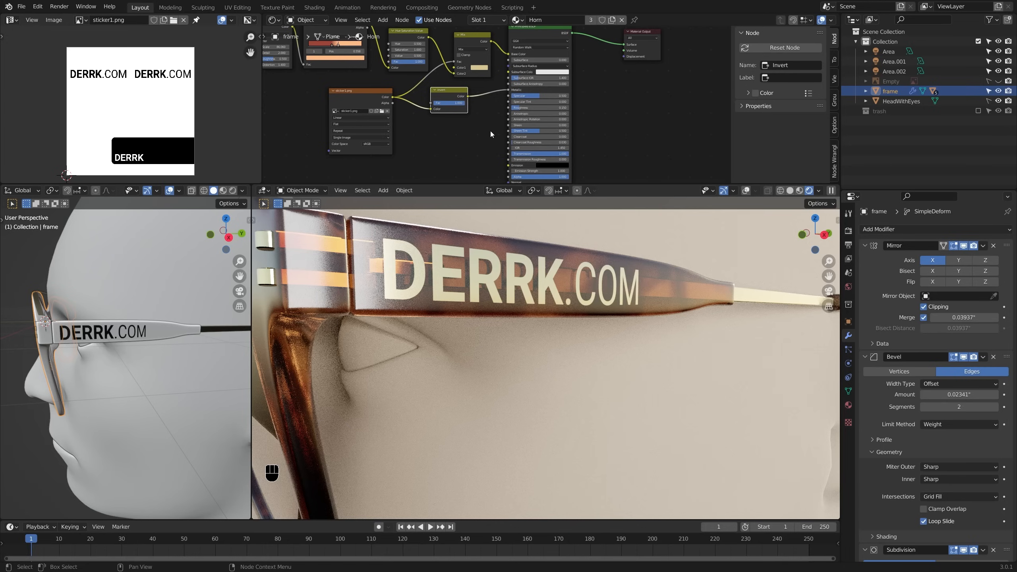
left_click(429, 134)
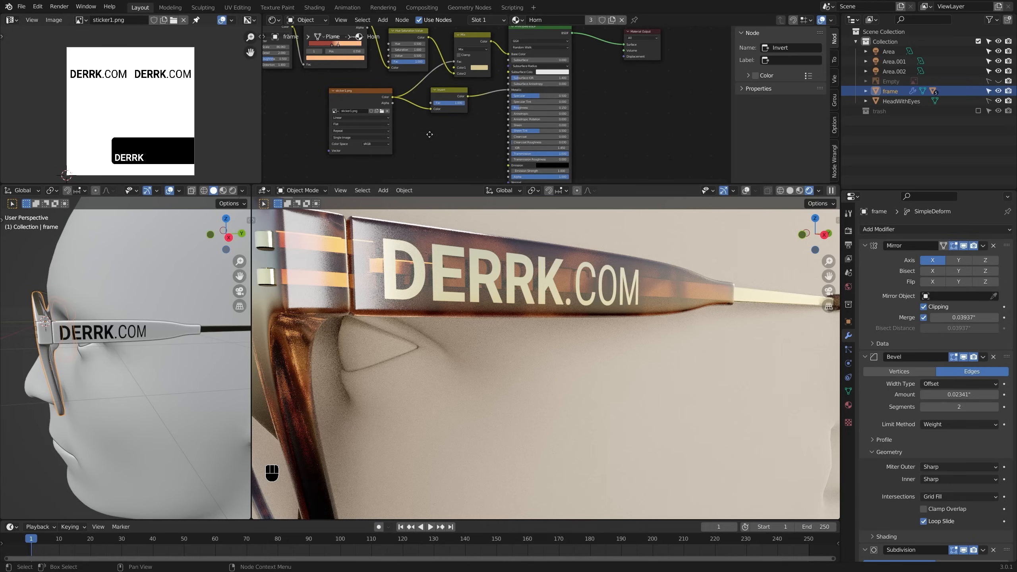
middle_click_drag(429, 133, 425, 116)
scroll(390, 90, "up", 2)
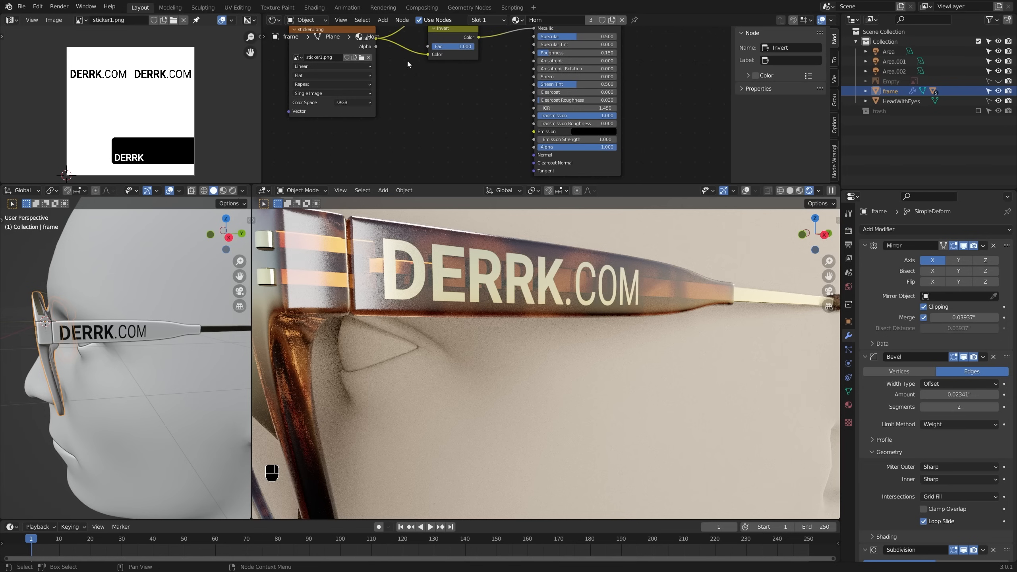
left_click_drag(492, 186, 491, 245)
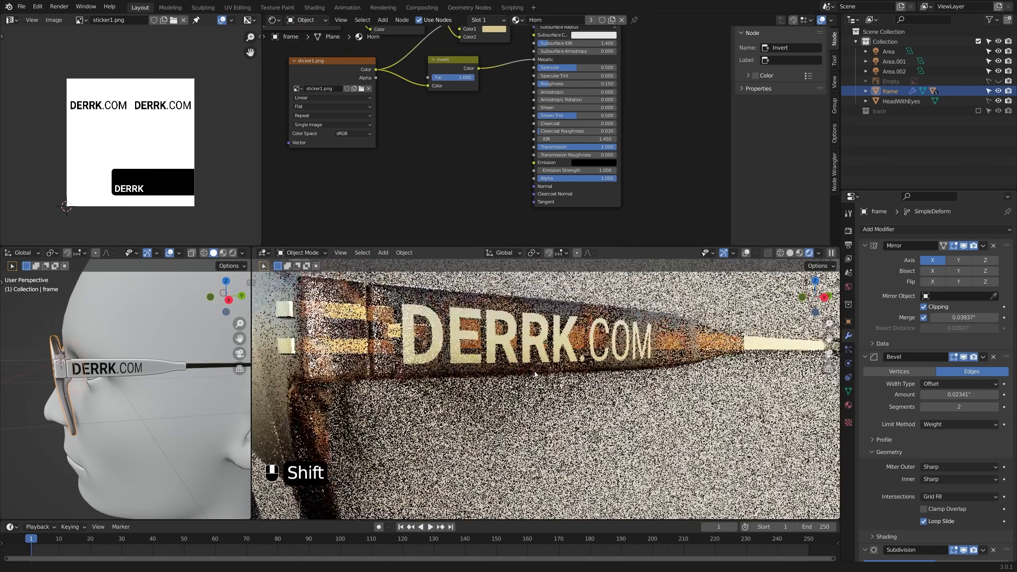
Step: Add a Bump node feeding the Principled BSDF's Normal, with sticker1.png's Color linked to its Height
key("shift+a")
mouse_move(438, 201)
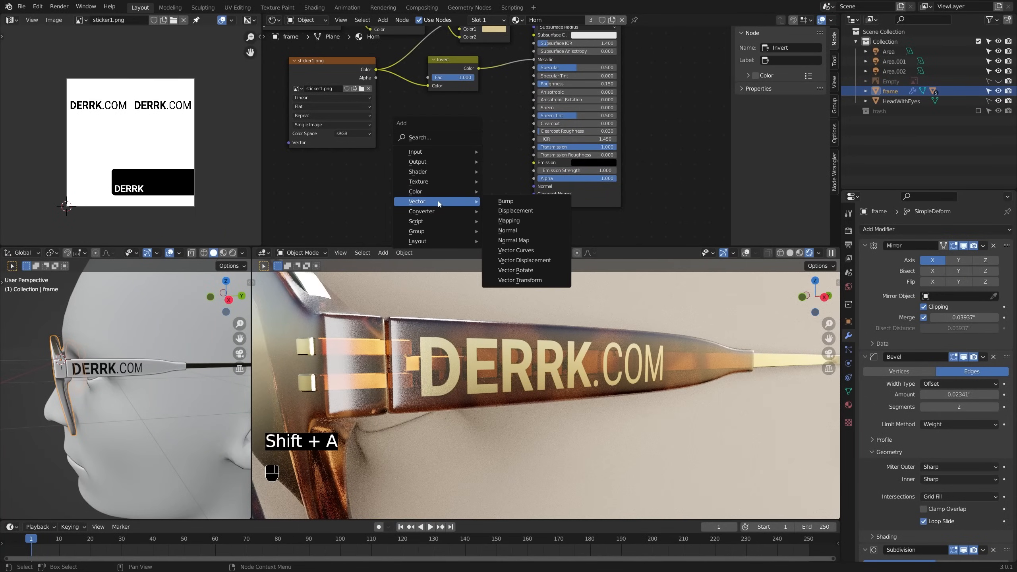
left_click(506, 201)
left_click(441, 150)
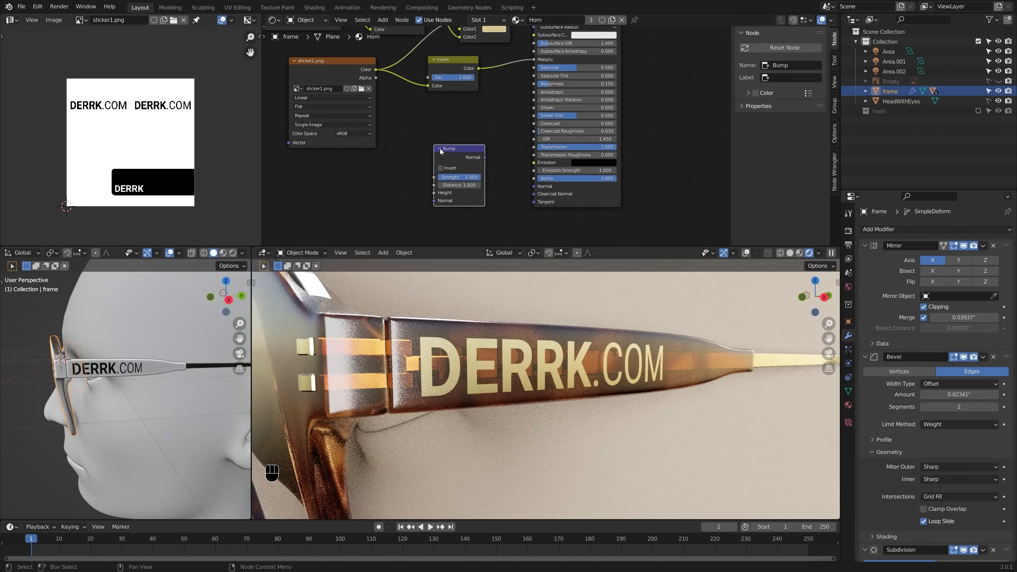
left_click_drag(369, 74, 354, 85)
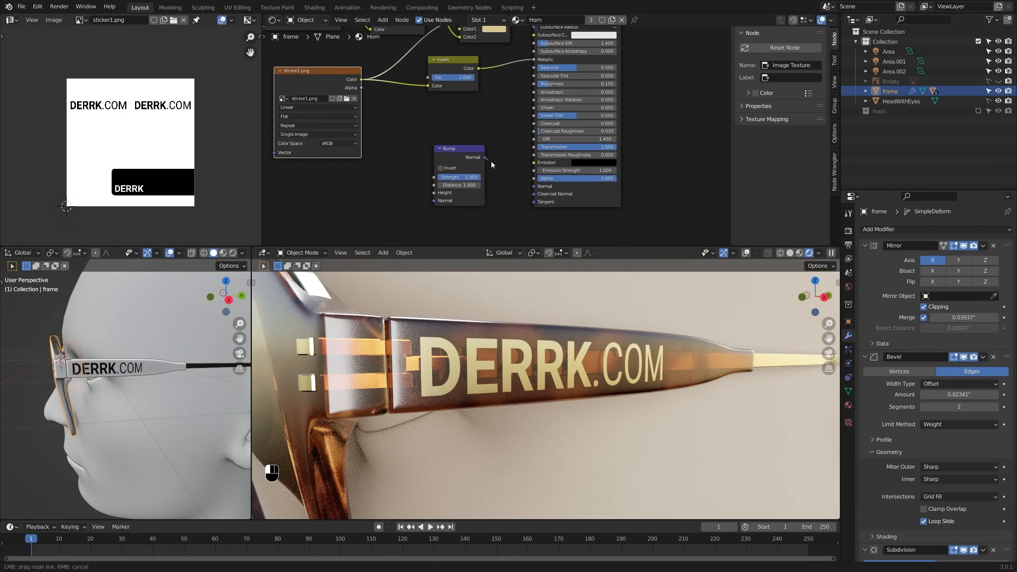
left_click_drag(537, 188, 537, 188)
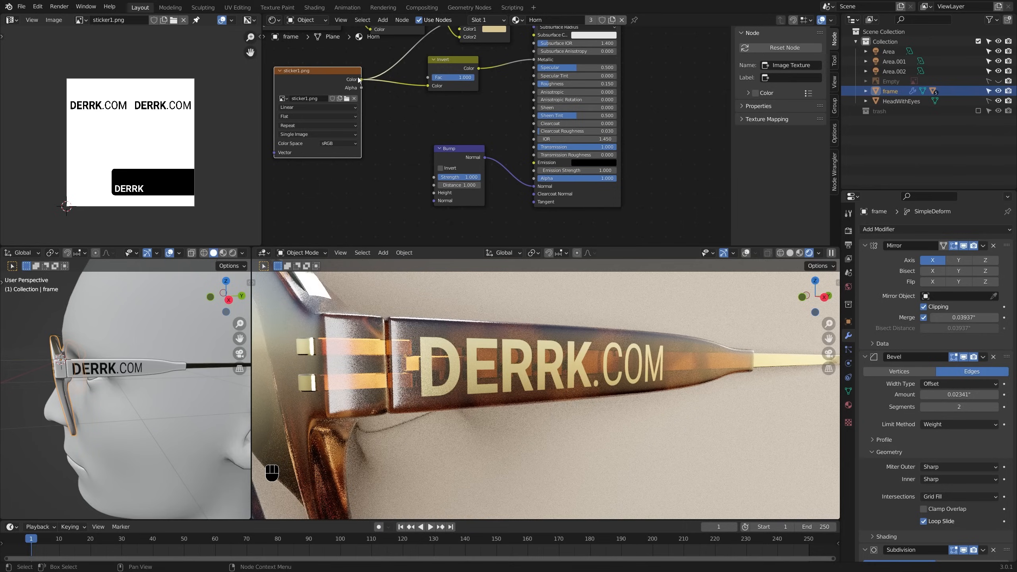
left_click_drag(436, 189, 435, 193)
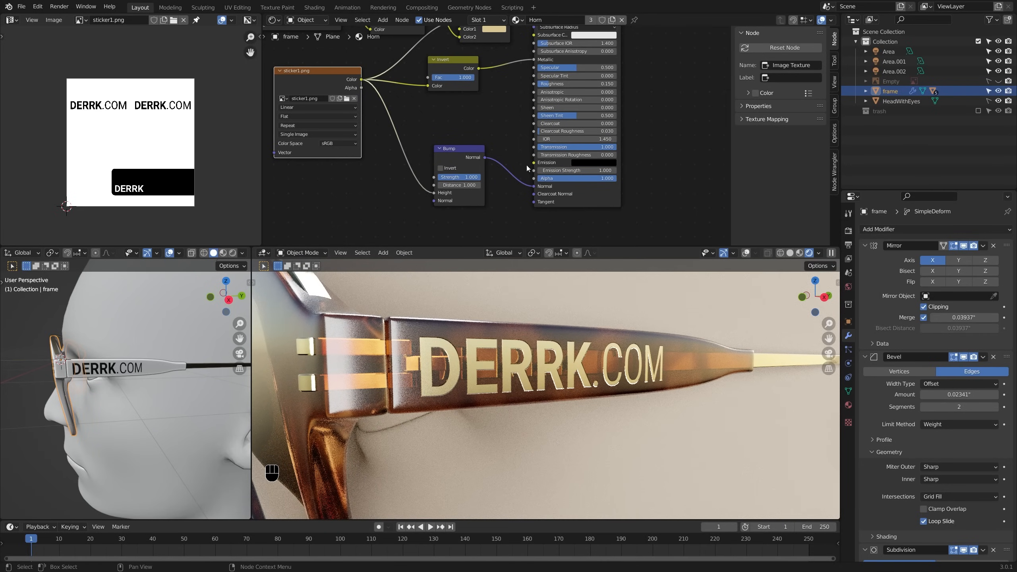
Step: Set the Bump node's Strength to 1.000 and Distance to 0.710 with its Invert option off
left_click(469, 189)
mouse_move(469, 187)
left_mouse_down("shift")
mouse_move(448, 187)
mouse_move(473, 179)
mouse_move(454, 179)
left_mouse_up("shift")
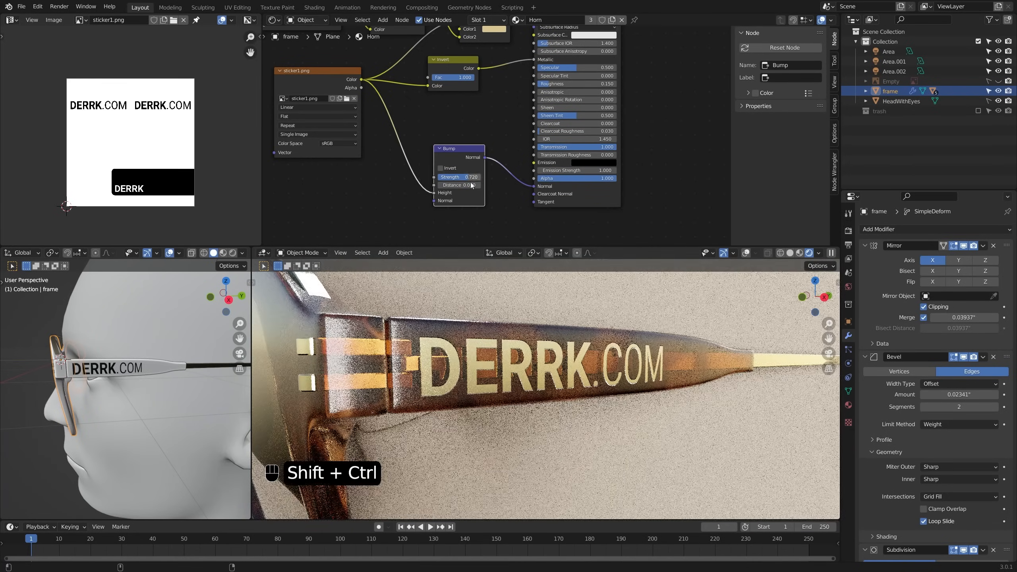
middle_click_drag(592, 338, 657, 348)
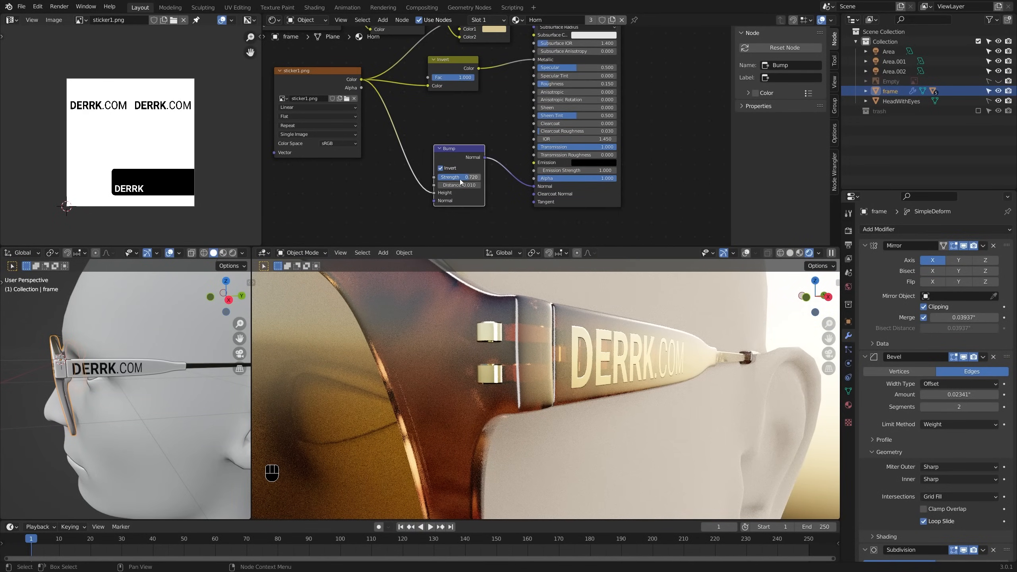
mouse_move(460, 183)
left_mouse_down("shift")
mouse_move(481, 185)
mouse_move(439, 177)
mouse_move(469, 180)
left_mouse_up("shift")
Step: Examine the rendered sunglasses and the raised gold temple lettering from several angles and distances
middle_click_drag(624, 336, 605, 345)
scroll(609, 331, "up", 3)
scroll(605, 332, "down", 3)
scroll(554, 343, "down", 3)
scroll(482, 341, "down", 2)
scroll(577, 363, "down", 2)
key("alt+a")
scroll(511, 362, "up", 2)
scroll(605, 346, "down", 2)
middle_click_drag(460, 360, 493, 332)
scroll(456, 346, "up", 3)
middle_click_drag(482, 387, 662, 379)
middle_click_drag(515, 321, 580, 363)
middle_click_drag(580, 363, 655, 336)
scroll(637, 352, "up", 1)
middle_click_drag(621, 373, 623, 339, "shift")
middle_click_drag(623, 339, 567, 355)
mouse_move(676, 348)
middle_mouse_down("shift")
mouse_move(645, 350)
mouse_move(619, 372)
mouse_move(598, 352)
mouse_move(563, 388)
mouse_move(577, 356)
mouse_move(685, 355)
middle_mouse_up("shift")
middle_click_drag(577, 377, 525, 339)
middle_click_drag(629, 337, 559, 350, "shift")
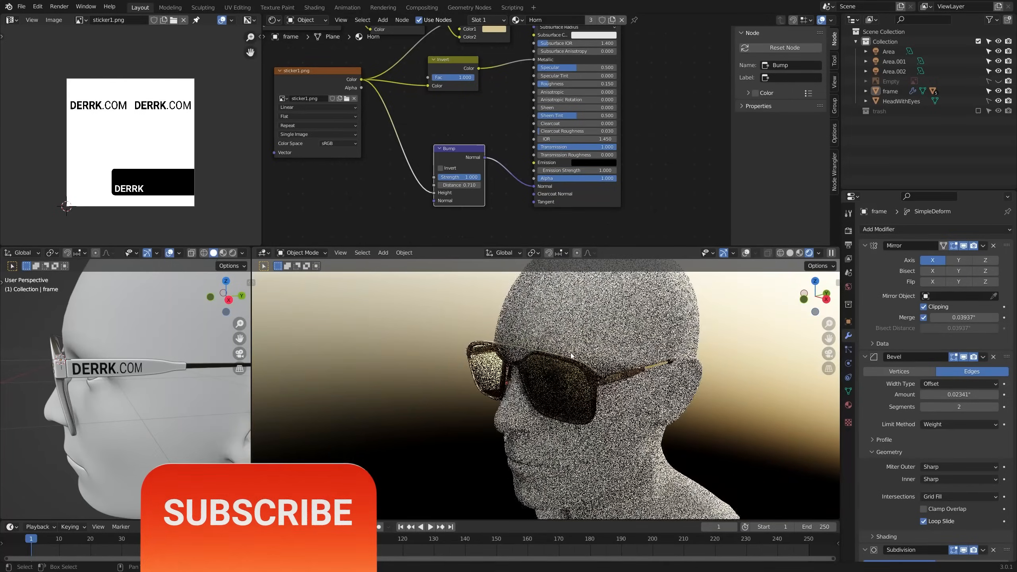
mouse_move(624, 341)
middle_mouse_down("shift")
mouse_move(586, 374)
mouse_move(581, 359)
mouse_move(606, 339)
mouse_move(683, 334)
mouse_move(670, 353)
mouse_move(665, 330)
mouse_move(688, 333)
mouse_move(623, 345)
middle_mouse_up("shift")
mouse_move(623, 345)
middle_mouse_down("shift")
mouse_move(607, 345)
mouse_move(635, 344)
mouse_move(614, 343)
middle_mouse_up("shift")
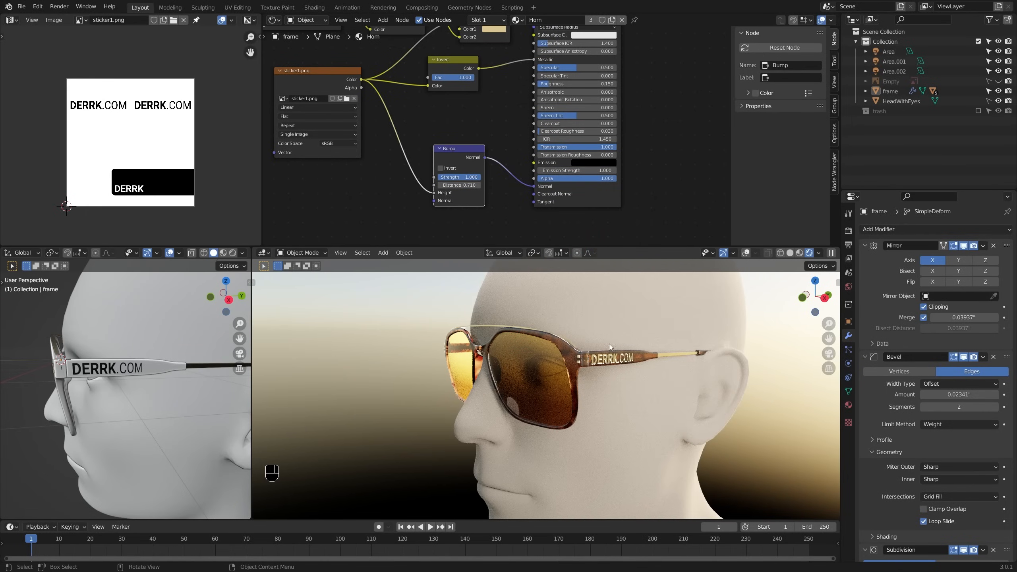
Step: Select the lenses, then shrink the node editor and resize the two 3D viewports to nearly equal widths
left_click(515, 386)
middle_click_drag(519, 385, 570, 380)
mouse_move(594, 359)
middle_mouse_down()
mouse_move(583, 340)
mouse_move(609, 360)
middle_mouse_up()
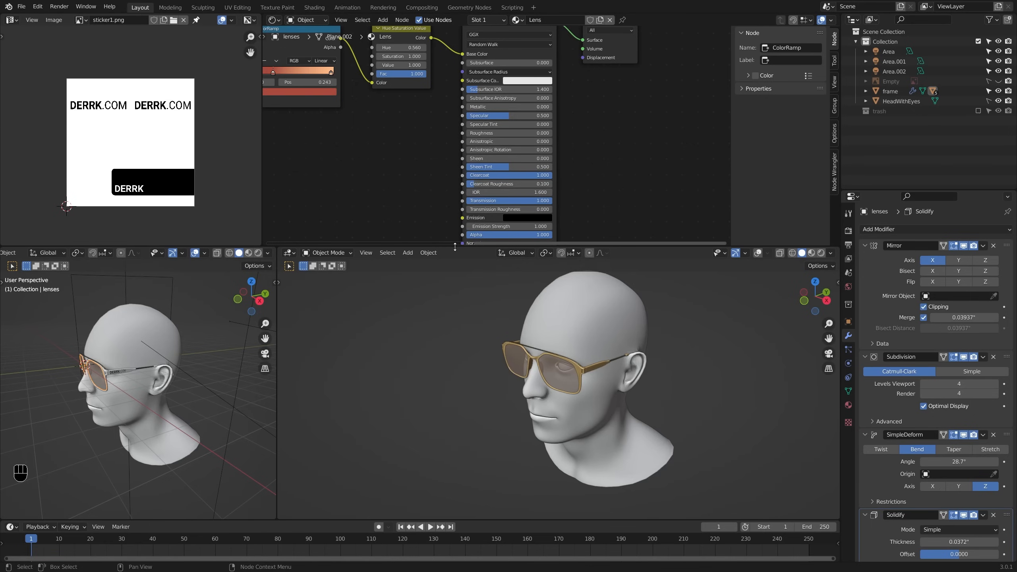
left_click_drag(453, 246, 453, 218)
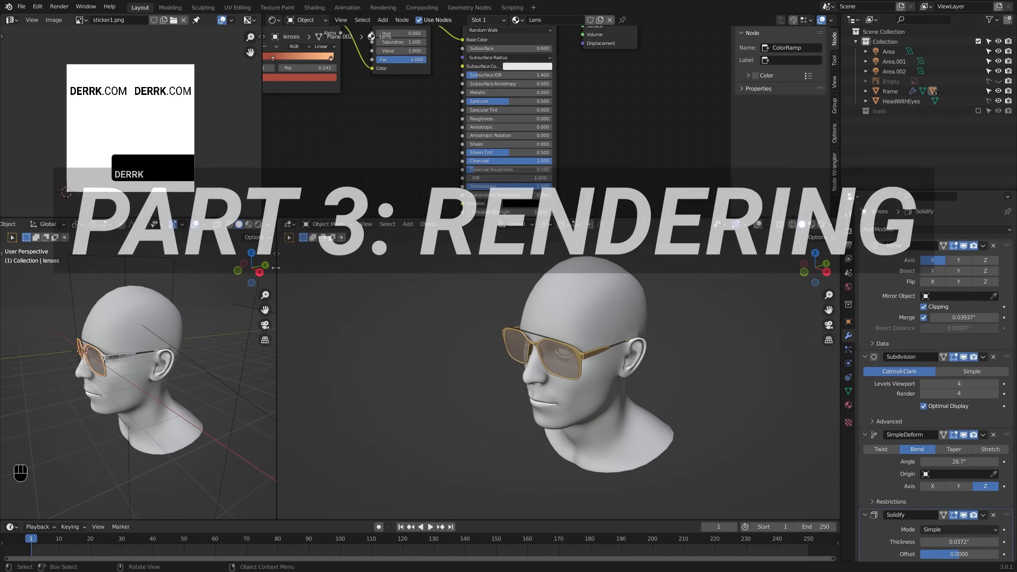
left_click_drag(276, 270, 353, 272)
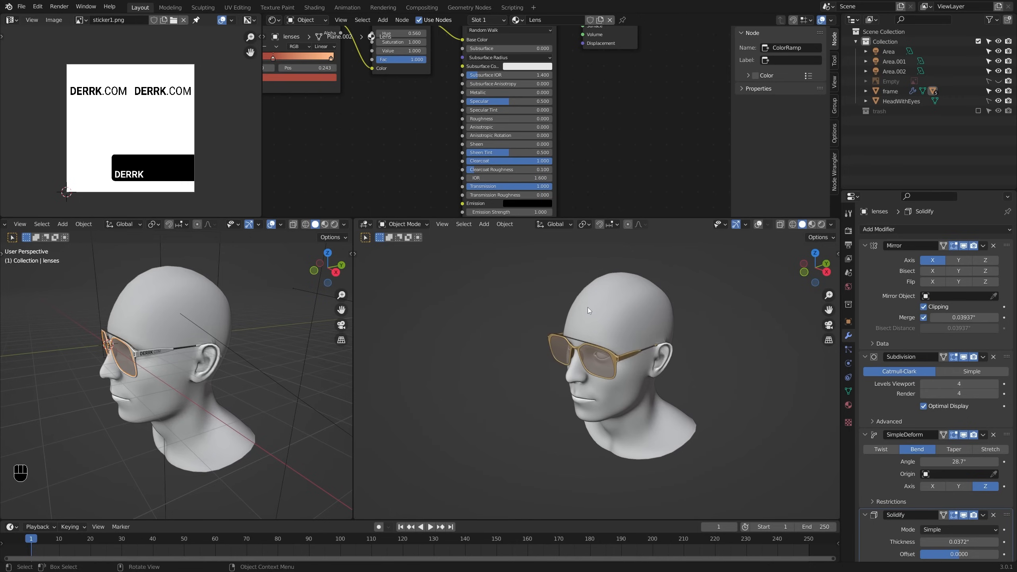
middle_click_drag(586, 314, 598, 335)
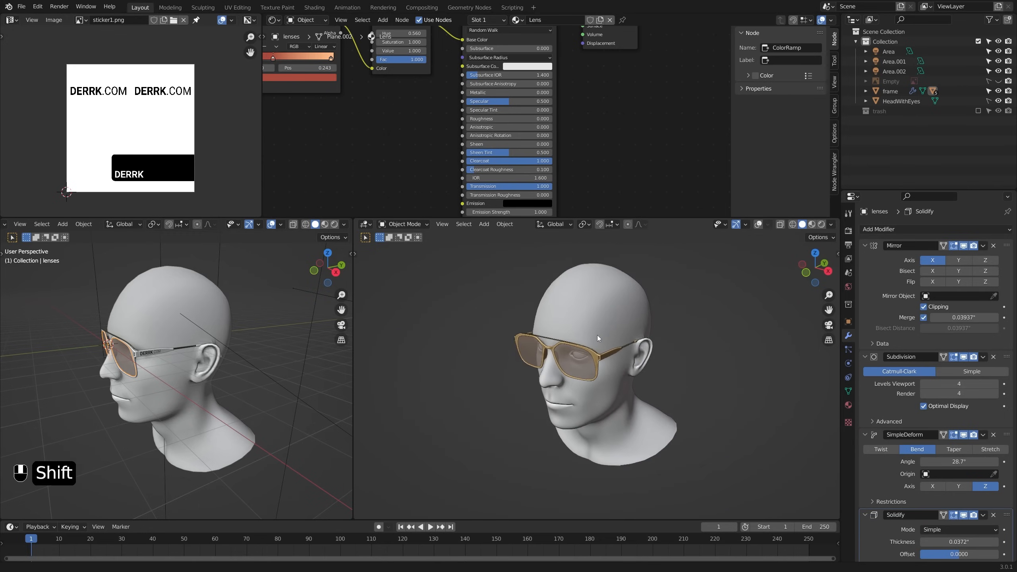
left_click_drag(354, 309, 412, 311)
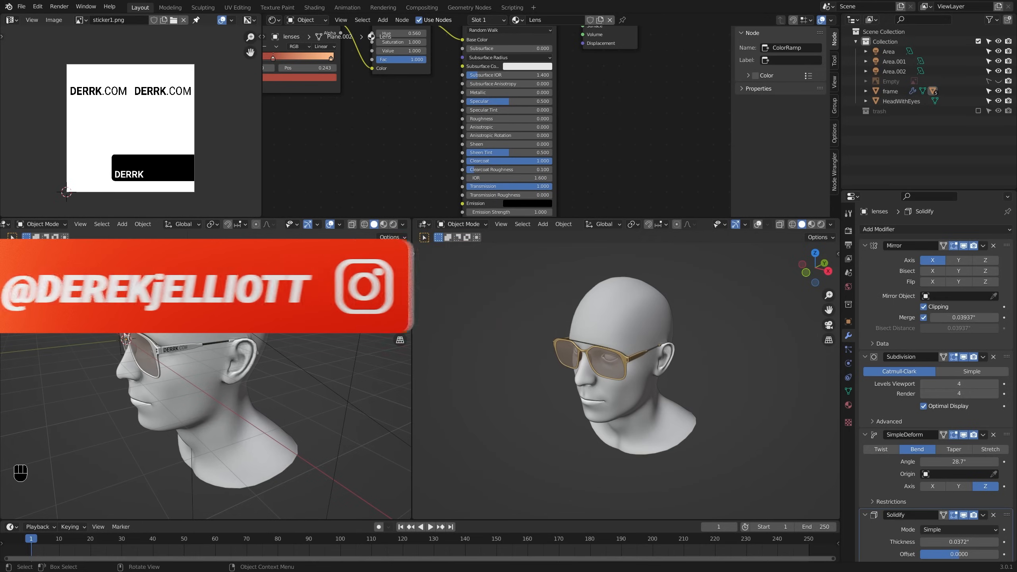
Step: Move the HeadWithEyes object into the trash collection
left_click(205, 304)
key("m")
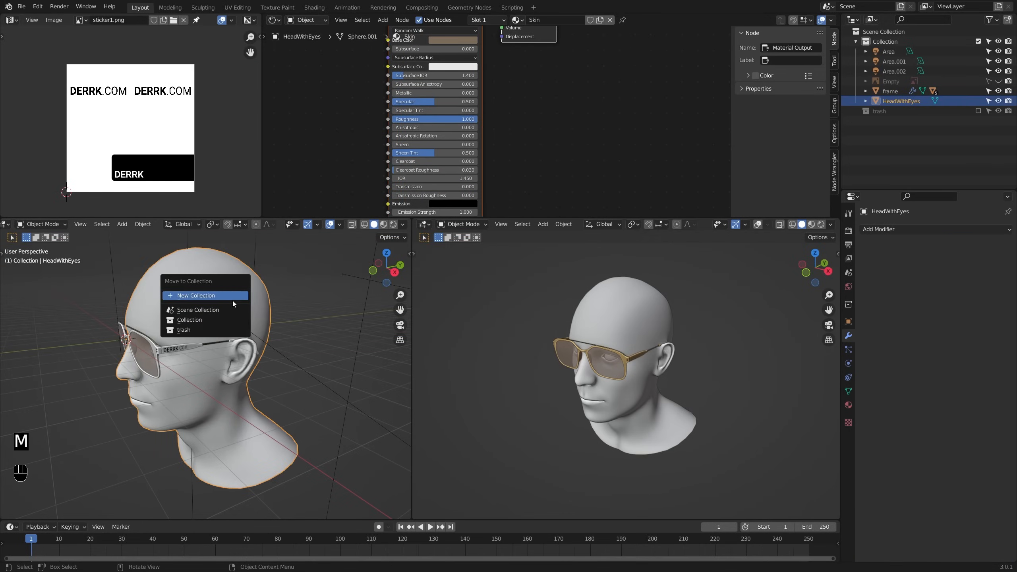
left_click(211, 331)
middle_click_drag(224, 339, 231, 342, "shift")
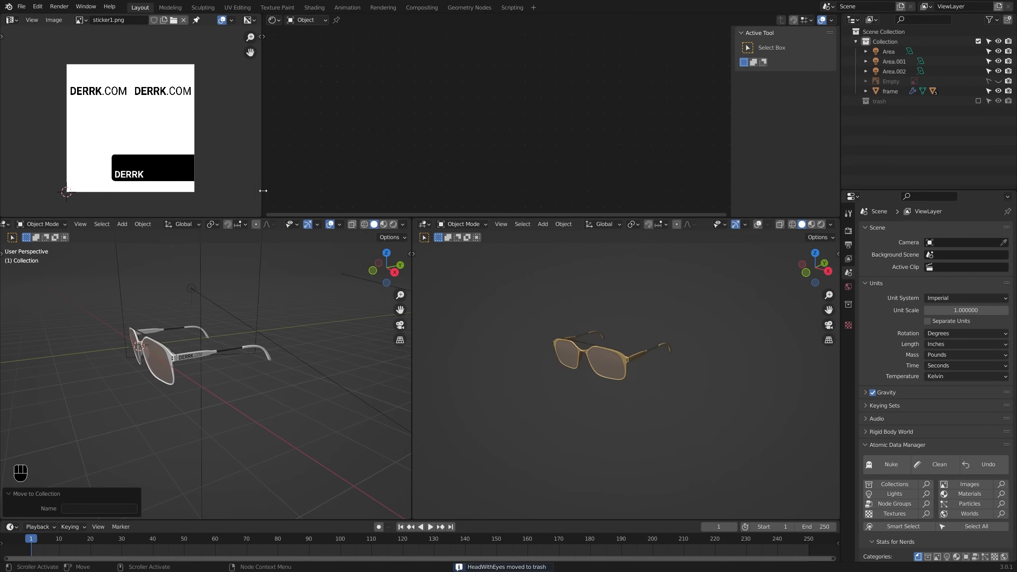
Step: Close the image editor, shader editor and one 3D viewport, and split the remaining viewport into two side-by-side viewports
left_click_drag(262, 191, 304, 190)
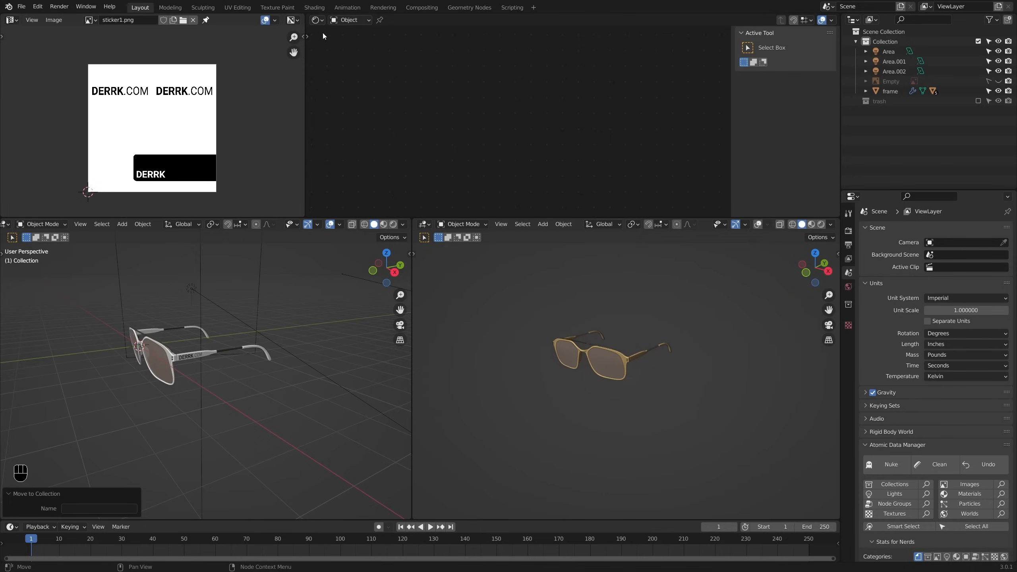
left_click_drag(306, 15, 192, 108)
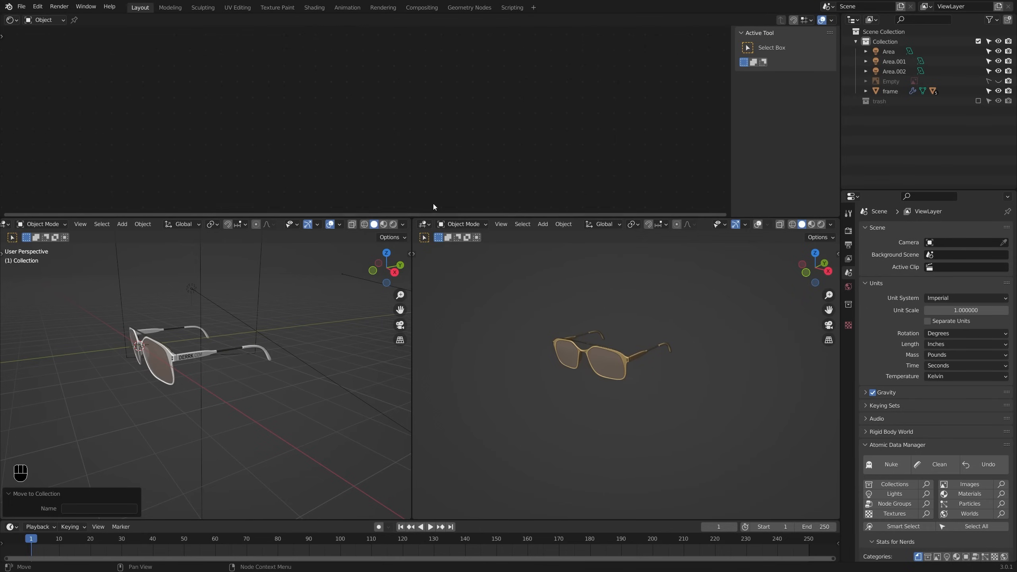
left_click_drag(416, 219, 362, 219)
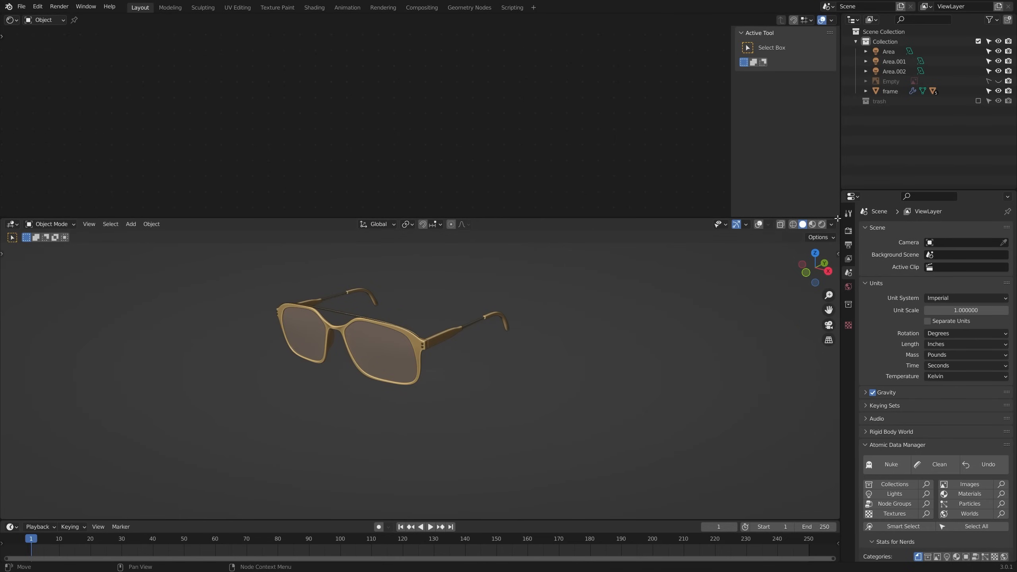
left_click_drag(837, 219, 434, 129)
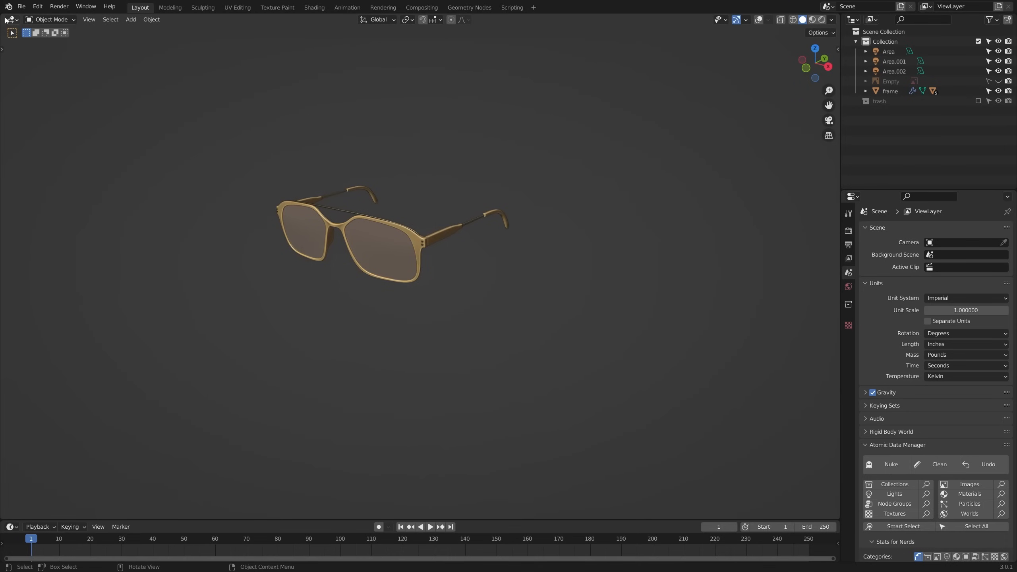
left_click_drag(1, 15, 404, 49)
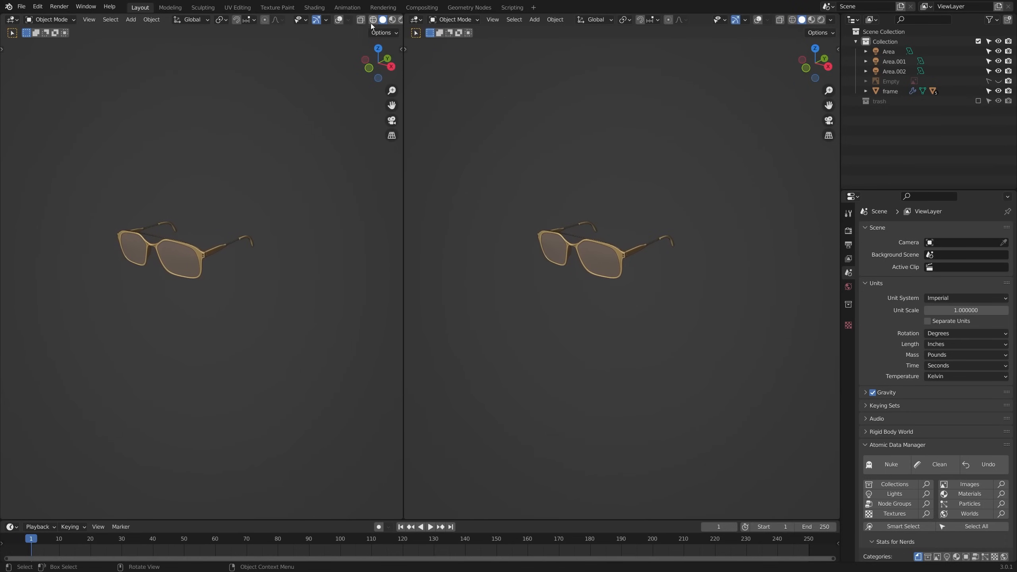
Step: Show overlays in one viewport, and split the other into two stacked viewports with the lower one in Rendered shading
left_click(339, 19)
middle_click_drag(272, 150, 273, 197)
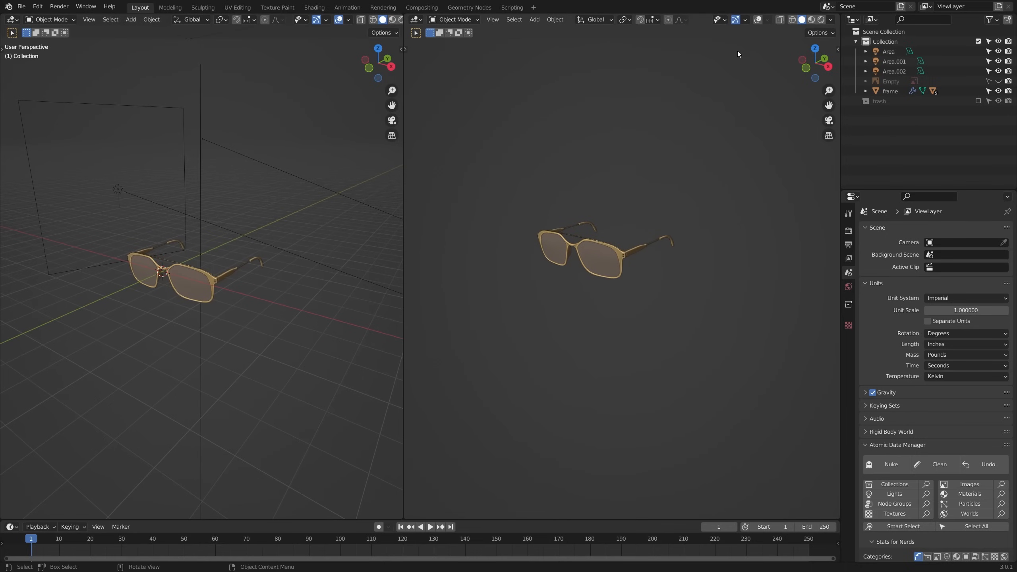
left_click_drag(836, 19, 802, 230)
left_click(821, 229)
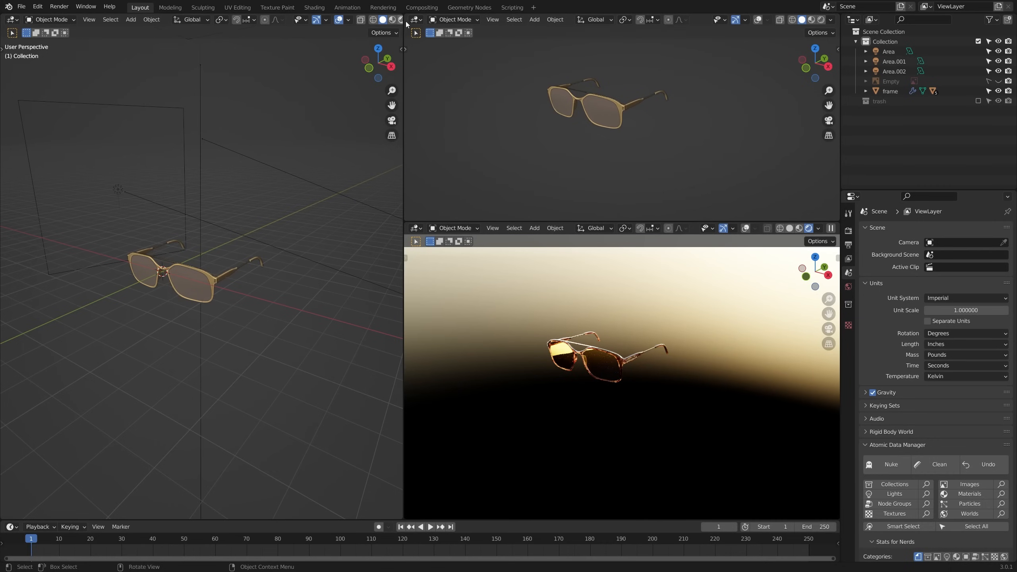
Step: Change the viewport above the rendered view to the Shader Editor and select the sunglasses frame to show its Horn material
left_click(415, 20)
left_click(483, 76)
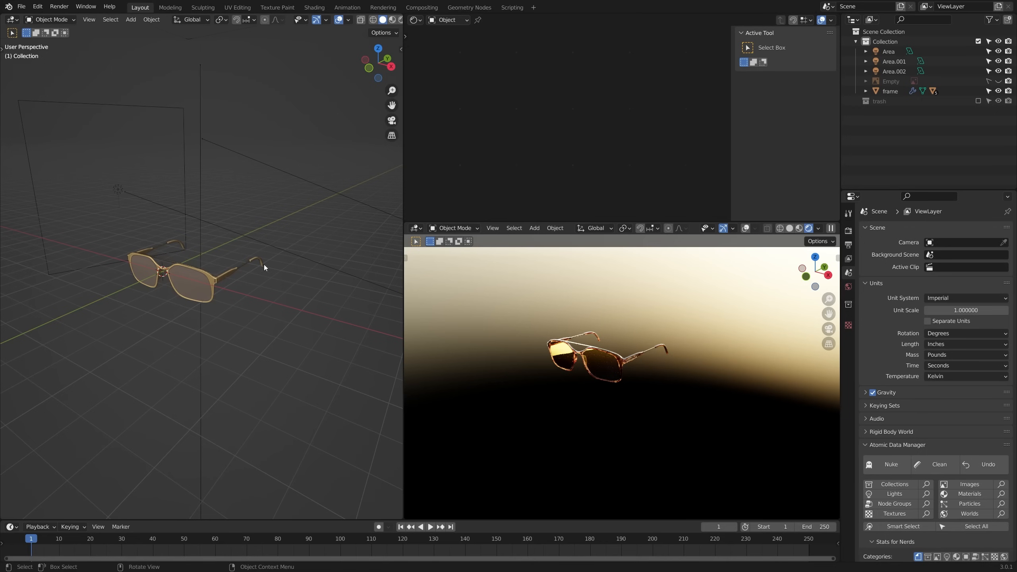
left_click(208, 283)
mouse_move(612, 321)
middle_mouse_down()
mouse_move(600, 296)
mouse_move(450, 283)
mouse_move(571, 276)
mouse_move(672, 242)
mouse_move(614, 501)
mouse_move(564, 248)
mouse_move(628, 292)
mouse_move(613, 316)
mouse_move(599, 305)
mouse_move(619, 312)
middle_mouse_up()
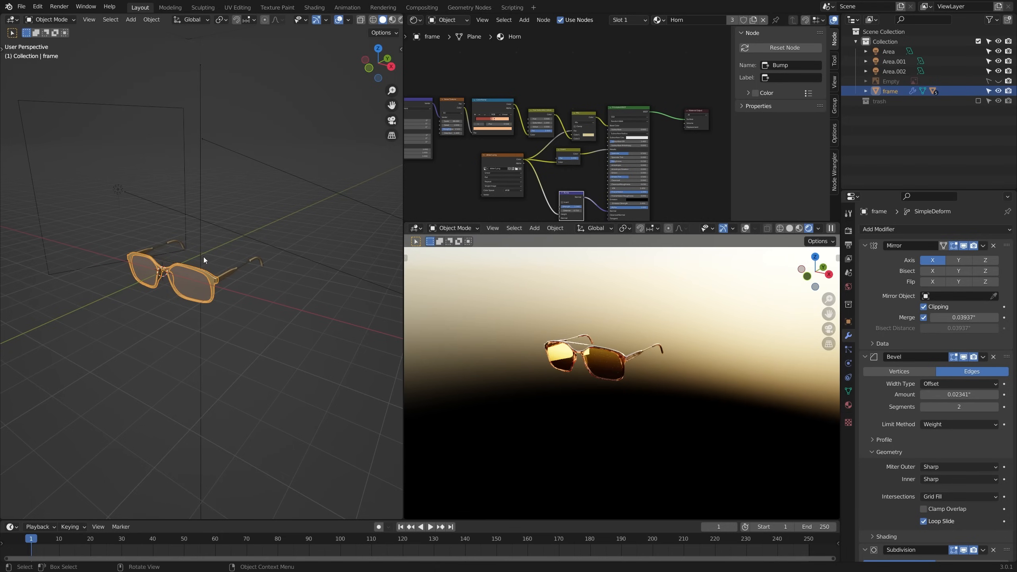
middle_click_drag(208, 259, 268, 279)
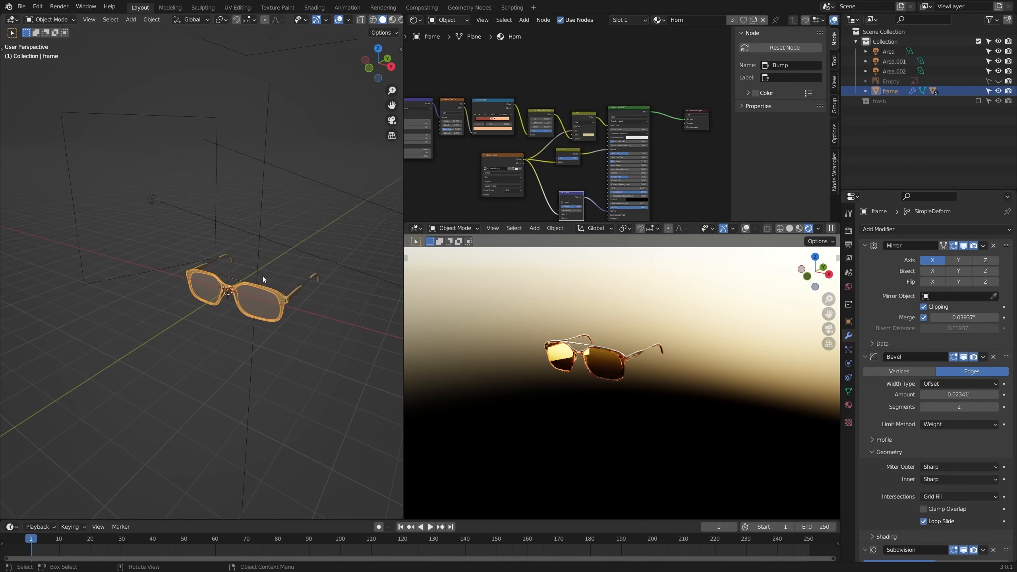
Step: Add a plane mesh at the sunglasses and enlarge it in Edit Mode into a wide floor
key("shift+a")
mouse_move(264, 276)
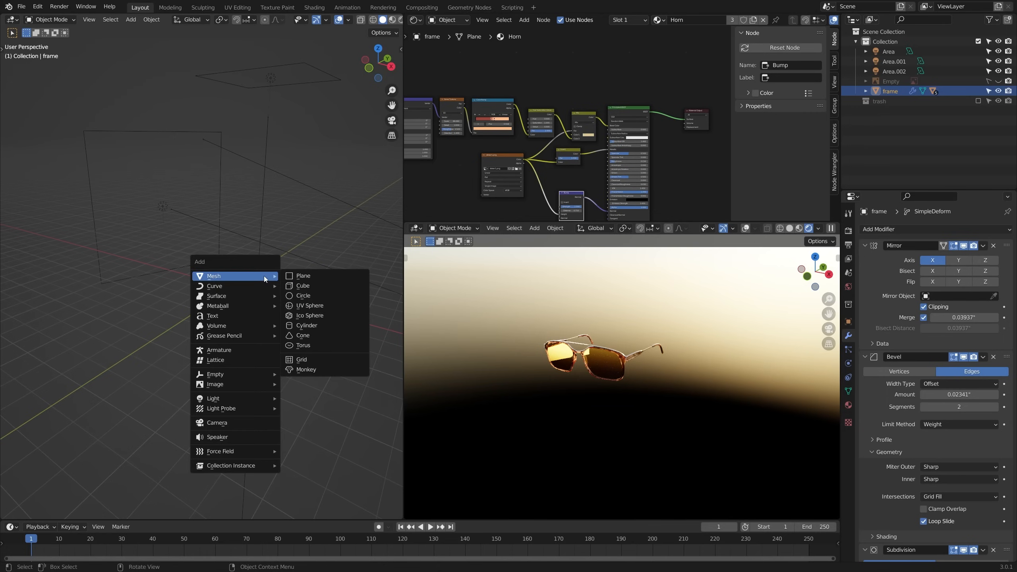
left_click(310, 277)
key("Tab")
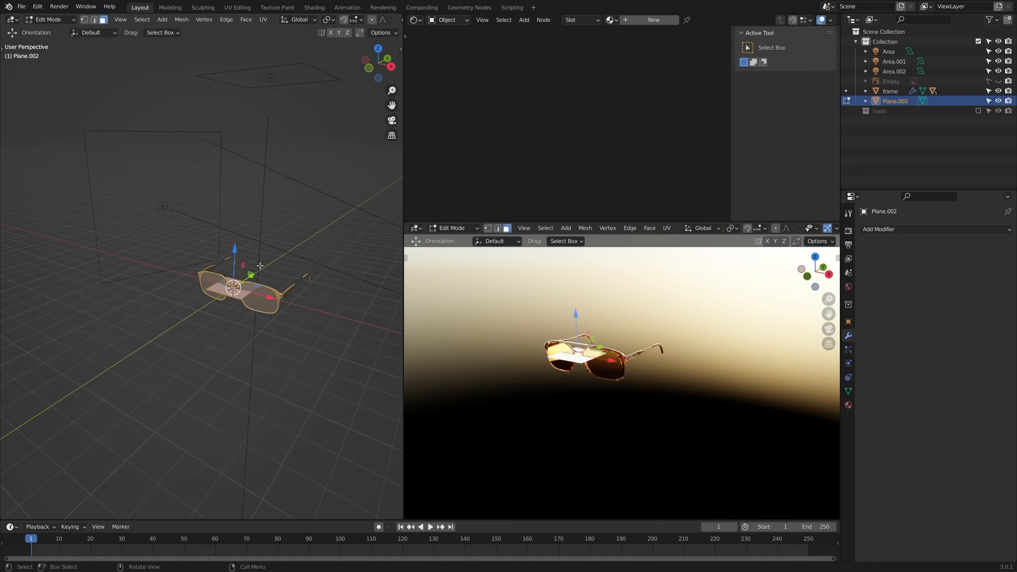
key("s")
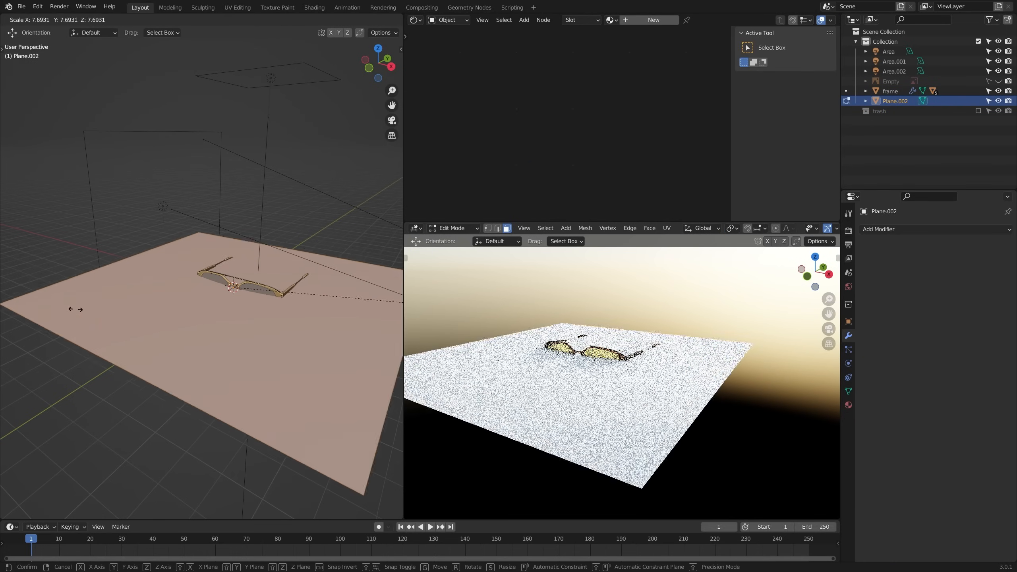
left_click(230, 303)
key("Tab")
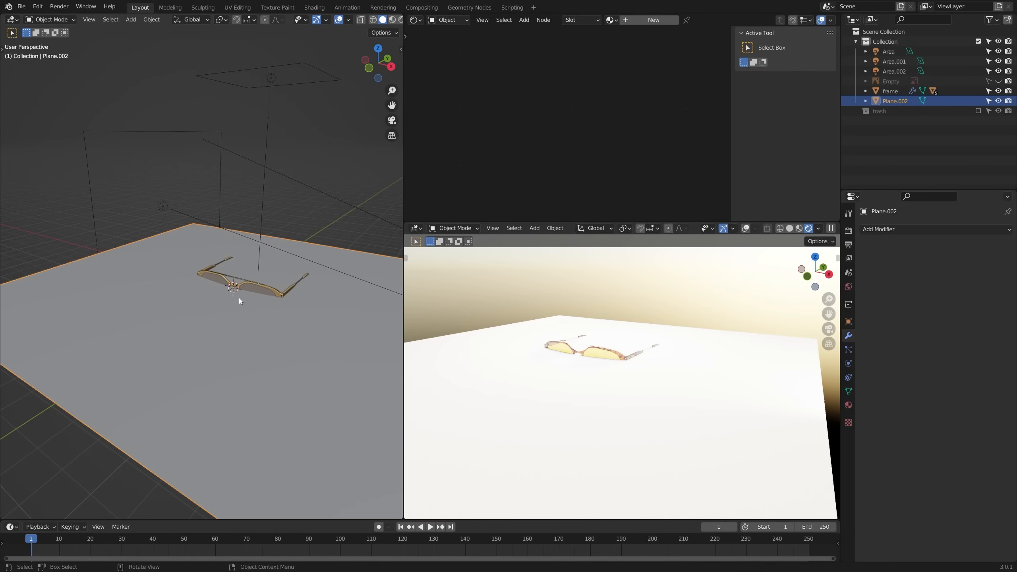
Step: Raise the sunglasses frame along Z by about 1.26 inches in front view so it sits on the floor plane
scroll(246, 286, "up", 2)
left_click(275, 307)
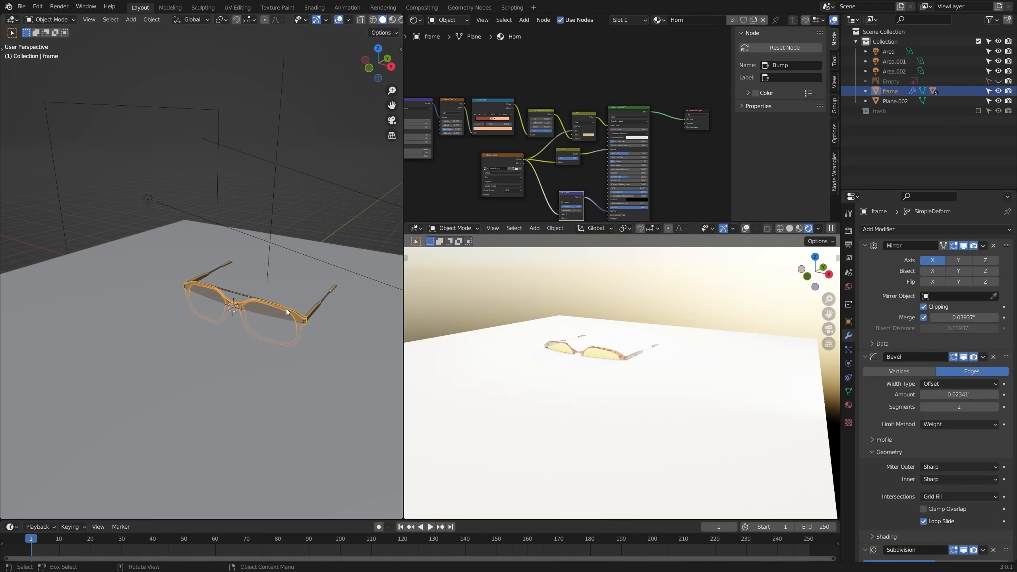
key("KP_1")
scroll(265, 315, "up", 3)
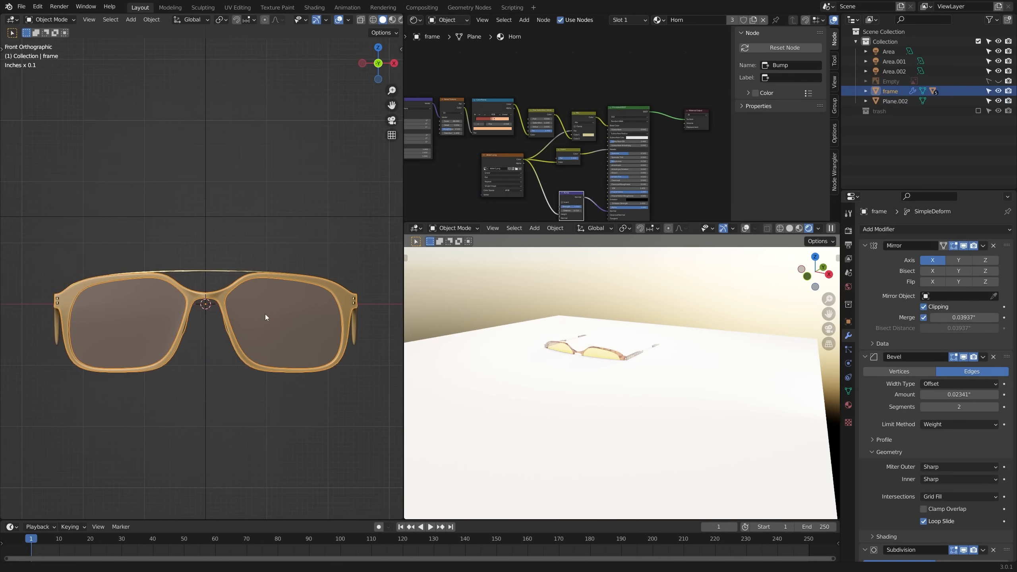
key("g")
key("z")
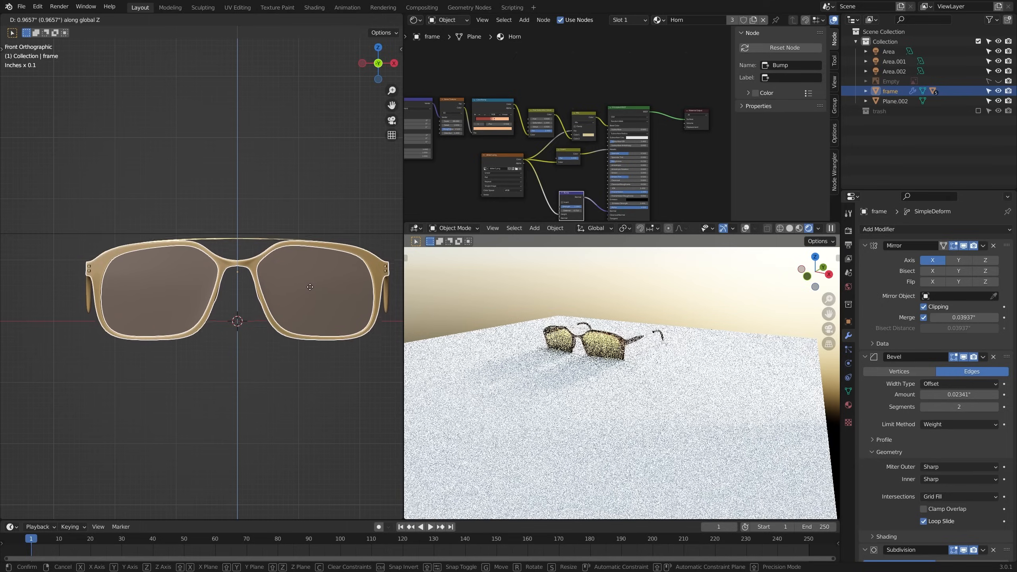
left_click(314, 276)
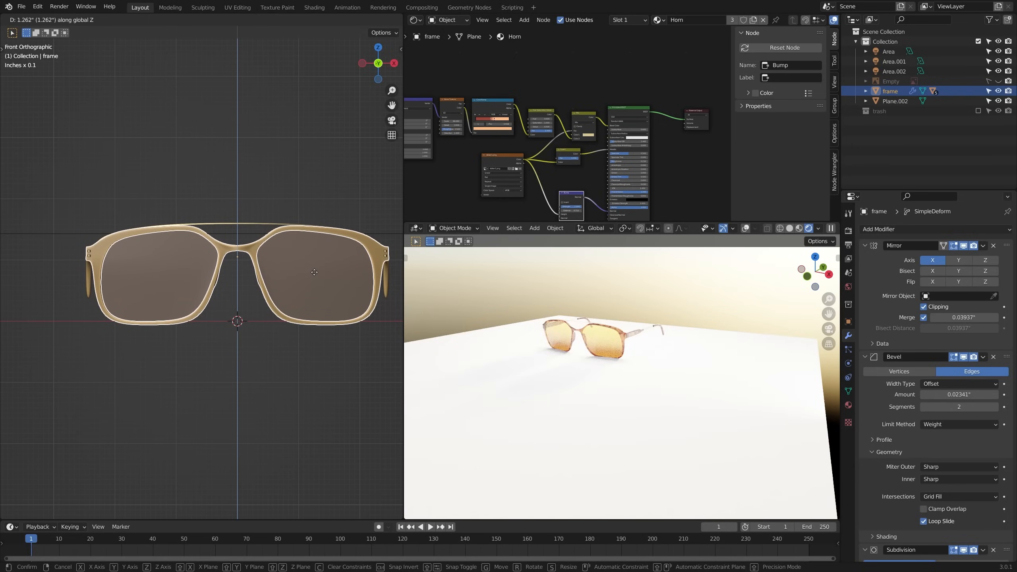
Step: Tilt the frame in side view so the temple tips approach the floor, and adjust its height along Z to rest on the plane
key("KP_3")
middle_click_drag(315, 272, 273, 257, "shift")
key("r")
left_click(305, 255)
scroll(303, 254, "down", 2)
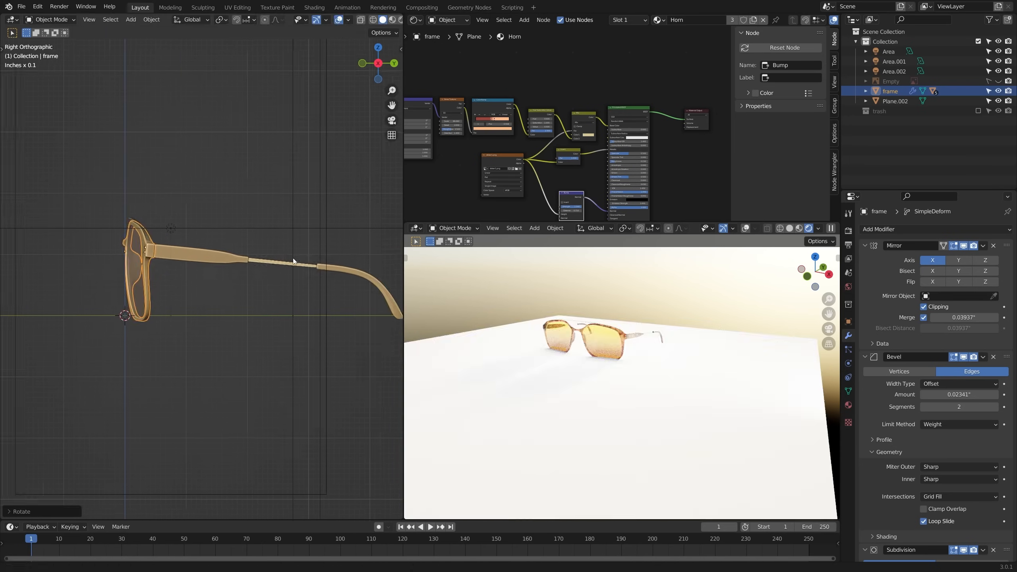
scroll(309, 259, "up", 2)
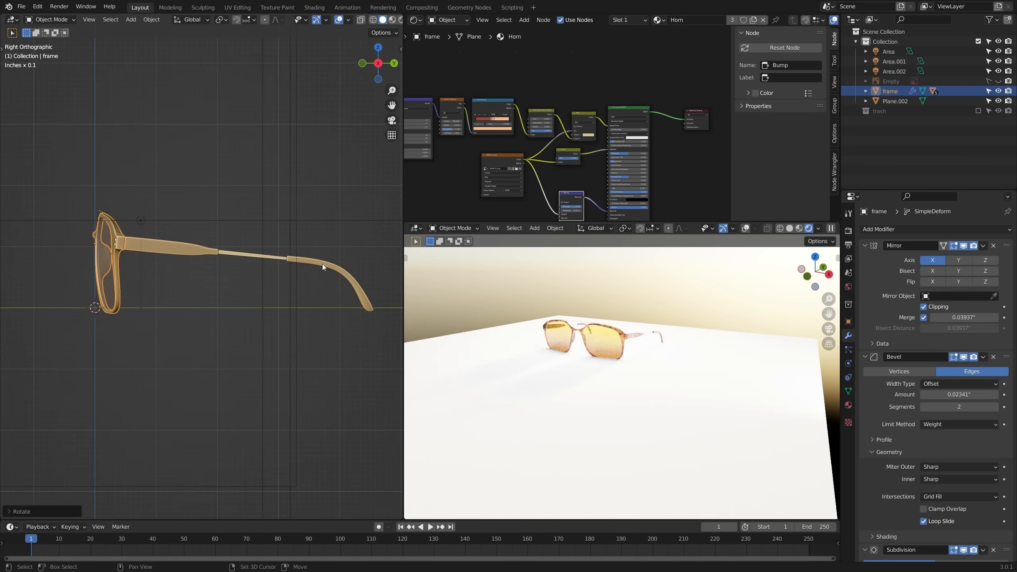
key("g")
key("z")
left_click(340, 236)
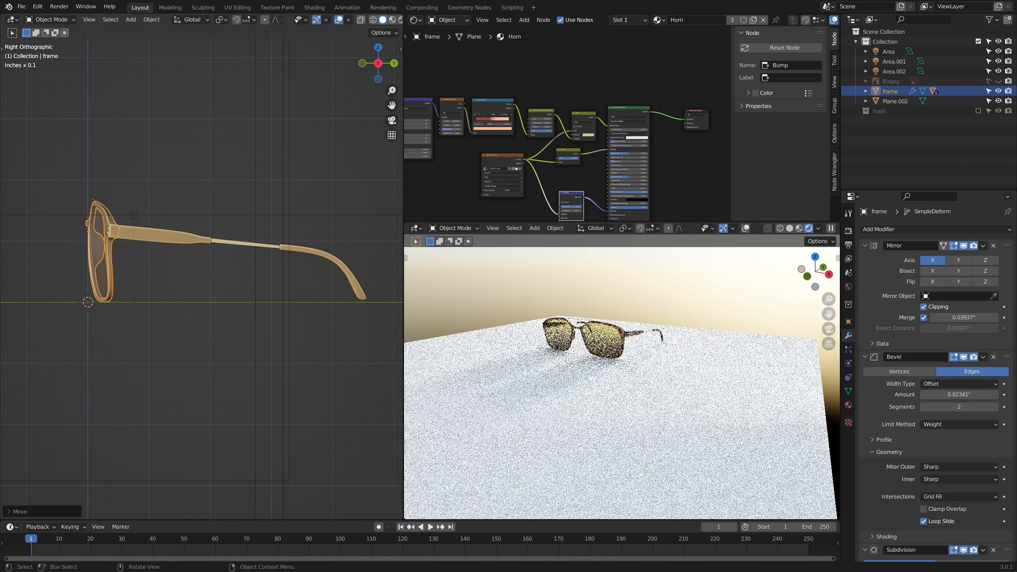
Step: Fine-tune the frame's rotation about the X axis and check how the sunglasses rest on the floor
key("r")
key("z")
key("x")
left_click(341, 236)
middle_click_drag(287, 283, 265, 272, "shift")
middle_click_drag(193, 262, 237, 309, "shift")
scroll(237, 309, "down", 3)
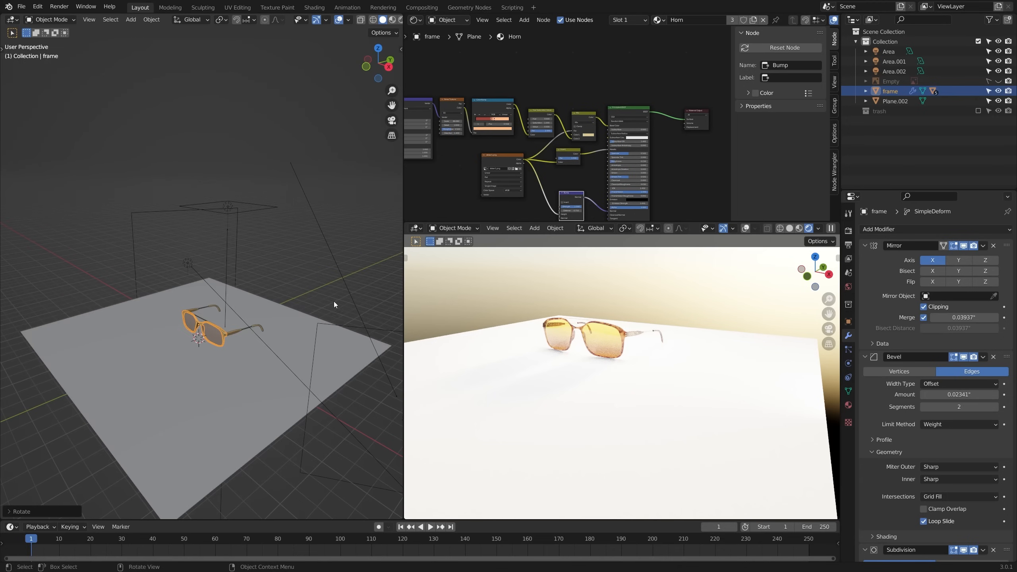
middle_click_drag(525, 292, 632, 353)
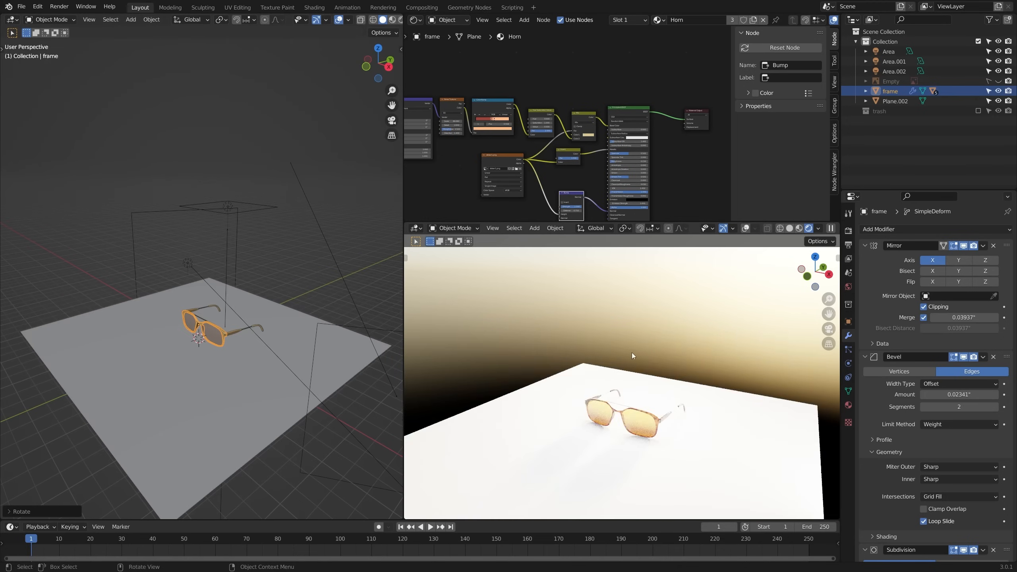
Step: Select the three area lights and move them into the trash collection
left_click(223, 217)
left_click(164, 220, "shift")
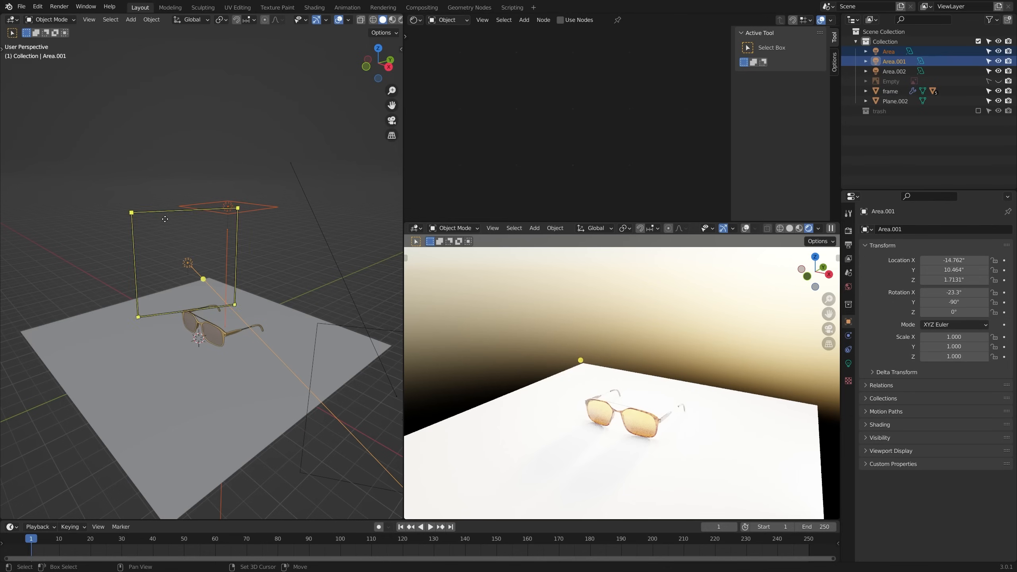
left_click(348, 324, "shift")
key("m")
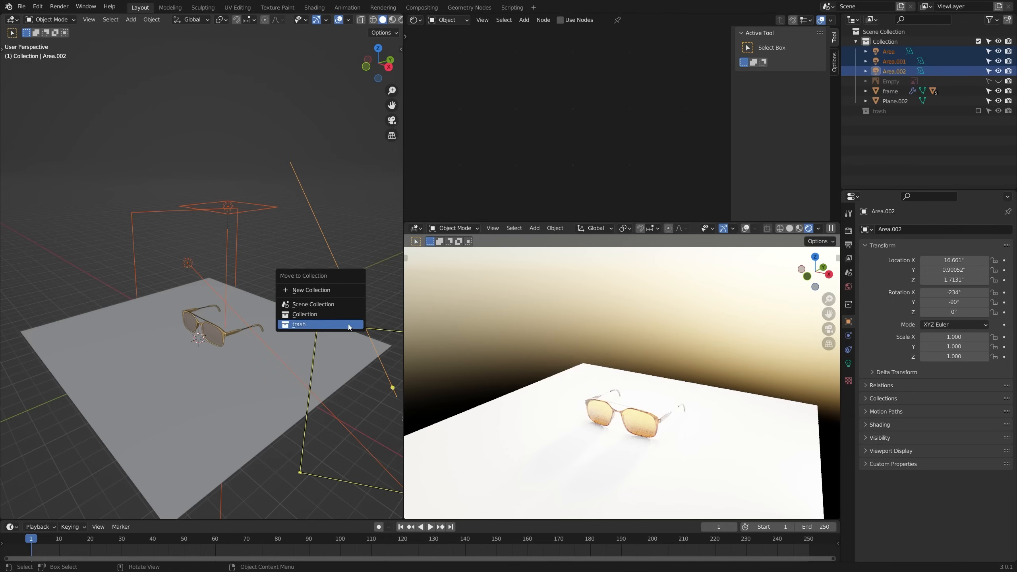
left_click(348, 325)
scroll(310, 301, "down", 4)
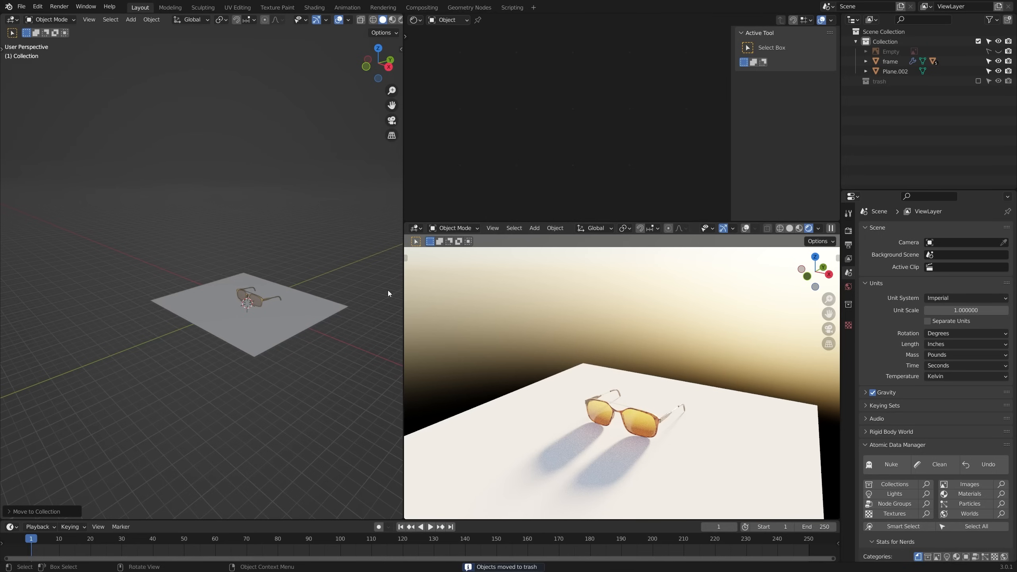
Step: Try to render the image, then add a camera with its rotation cleared
middle_click_drag(603, 353, 608, 376)
key("F12")
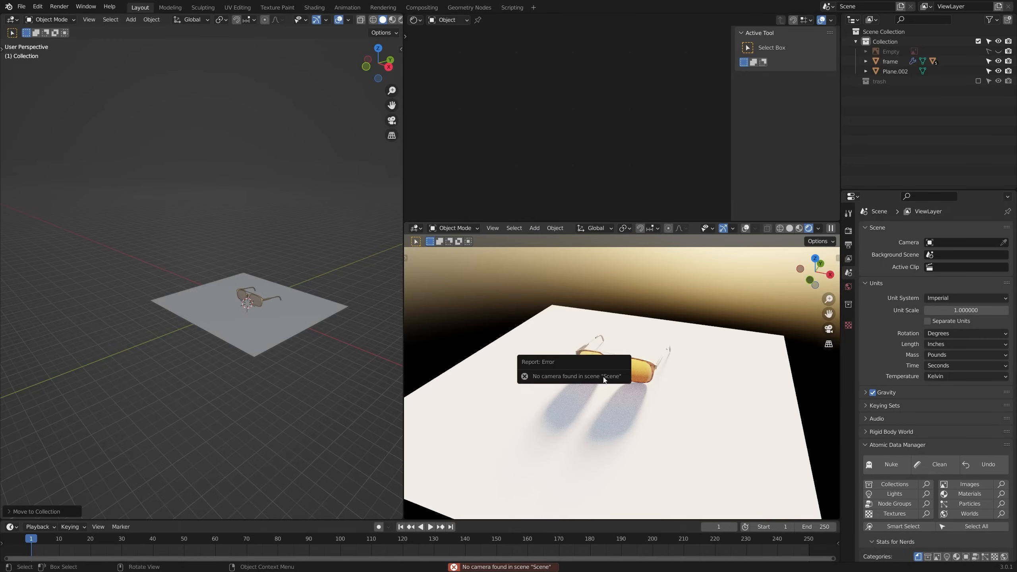
key("shift+a")
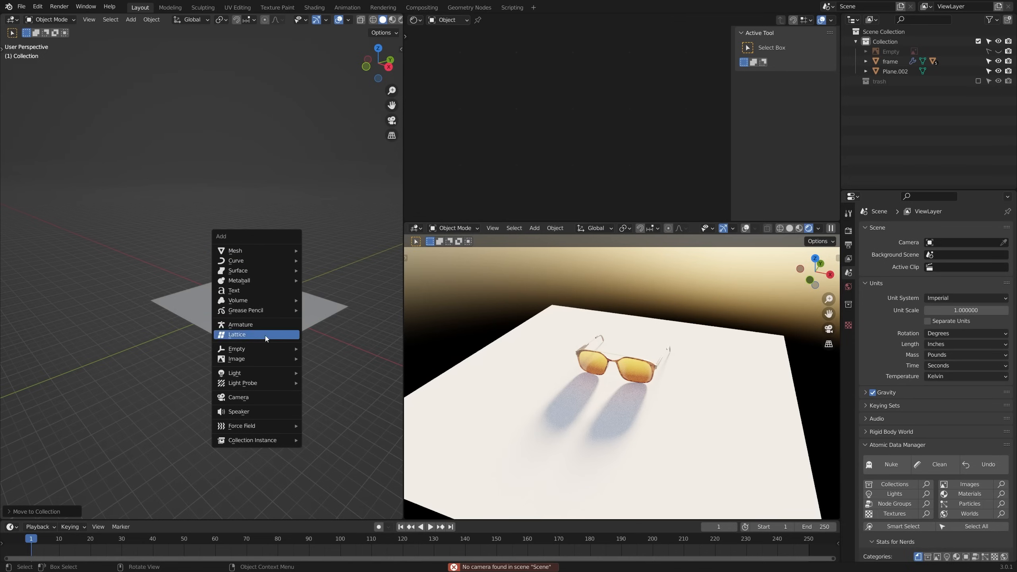
left_click(265, 397)
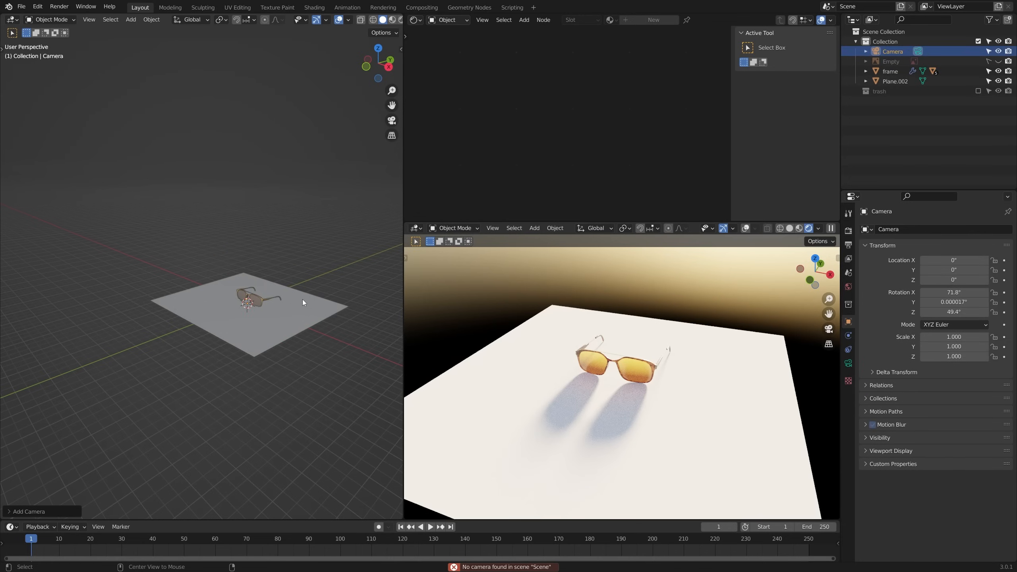
key("alt+r")
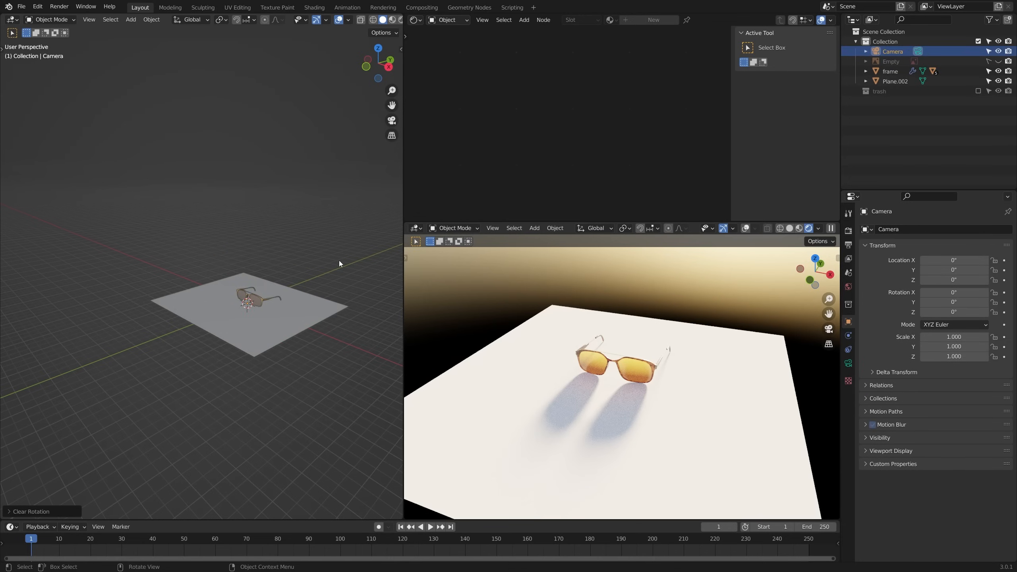
Step: Move the camera along Y to about -22.8 inches, rotate it 90° about X, and show the camera view in the rendered viewport
key("g")
key("y")
left_click(235, 344)
key("r")
key("x")
key("9")
key("0")
key("Return")
key("KP_0")
scroll(629, 347, "up", 3)
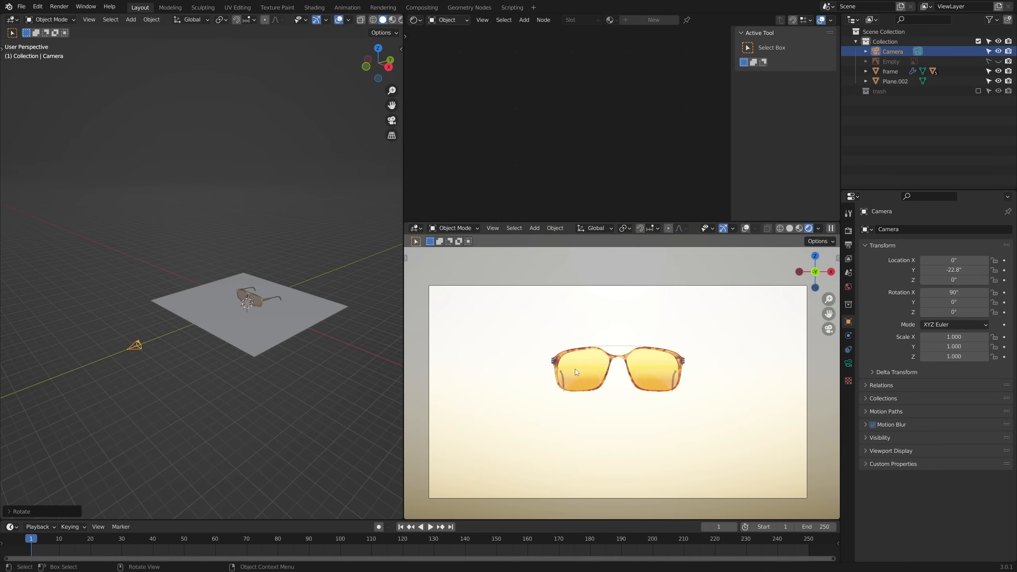
left_click(290, 318)
key("g")
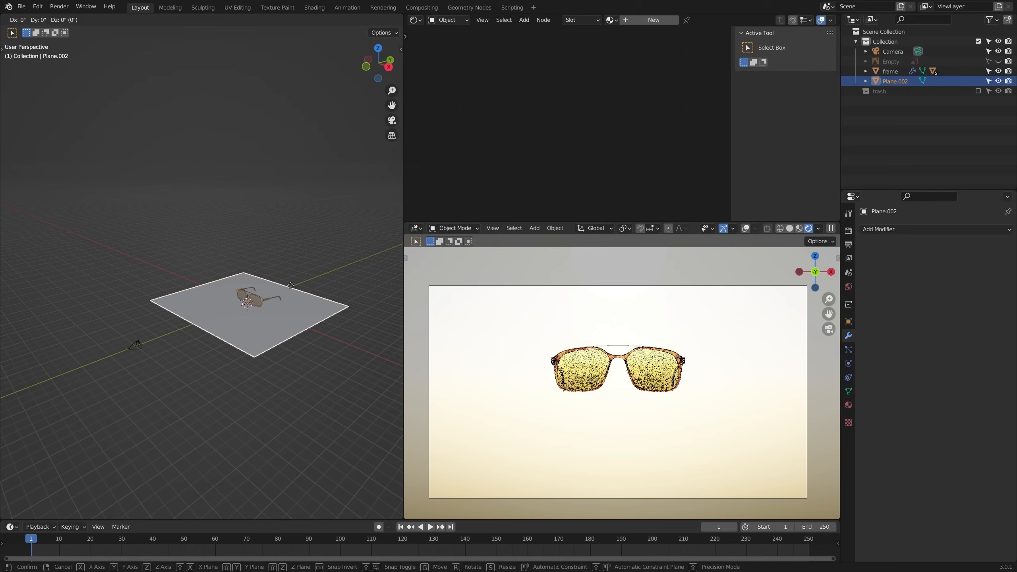
key("z")
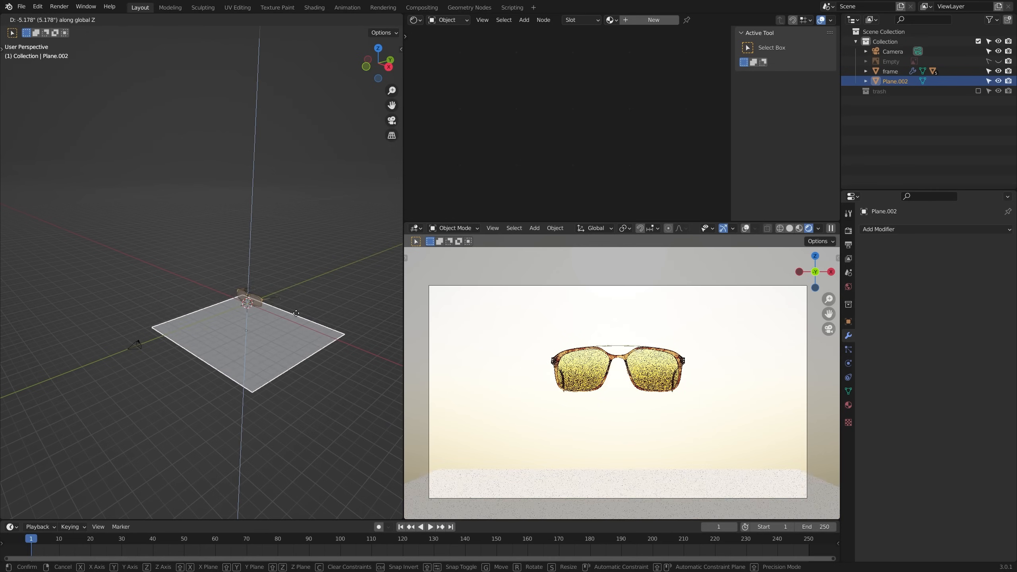
right_click(288, 276)
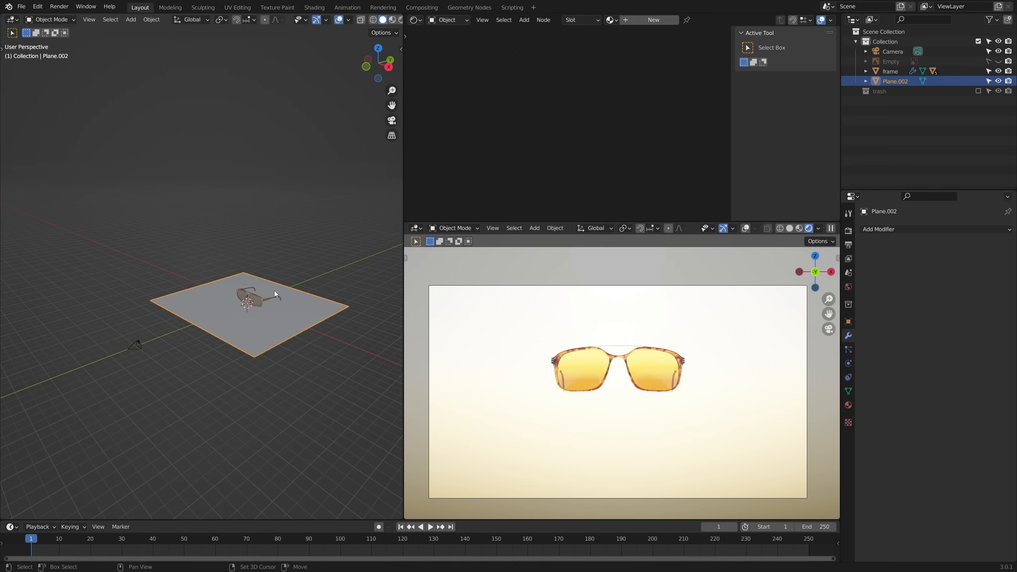
Step: Add a cube-shaped empty at the sunglasses and shrink its display size to a small box around them
middle_click_drag(274, 290, 283, 297, "shift")
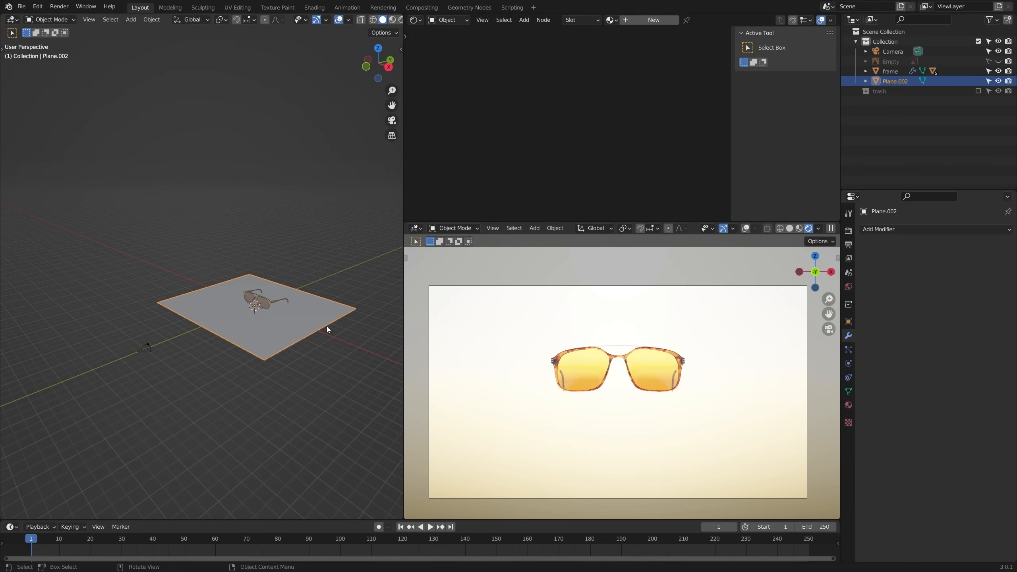
left_click(147, 348)
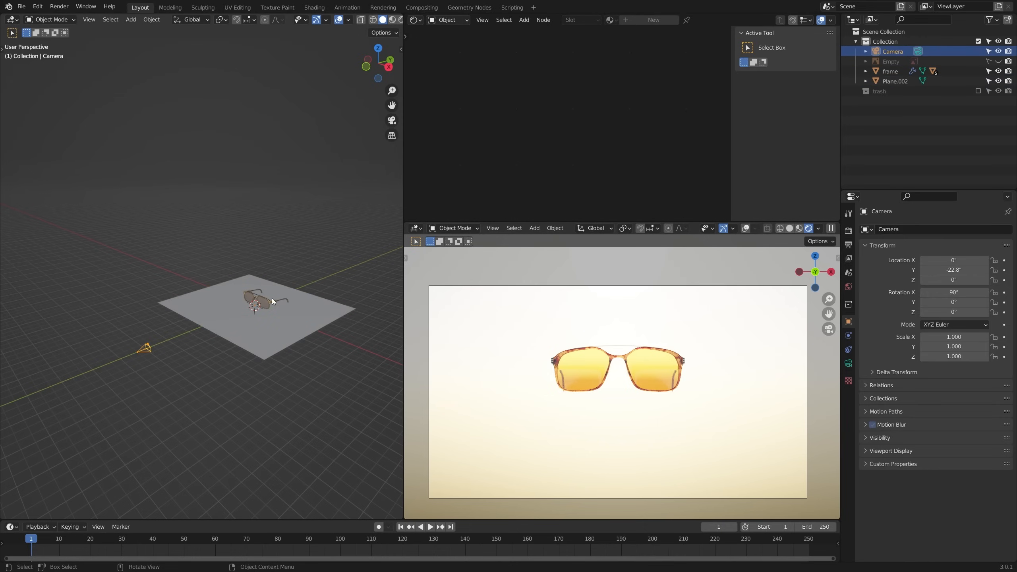
key("shift+a")
mouse_move(267, 249)
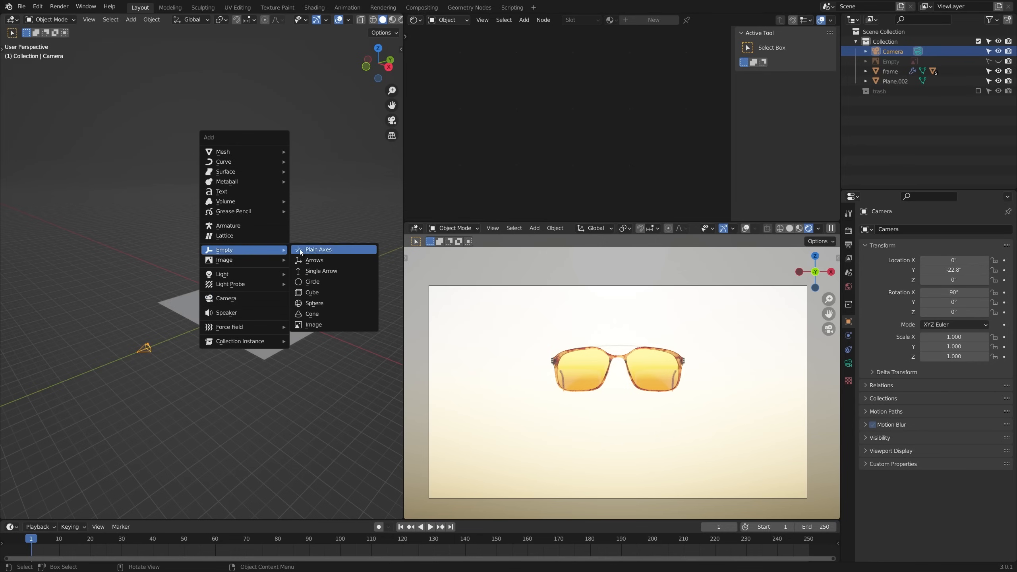
left_click(328, 292)
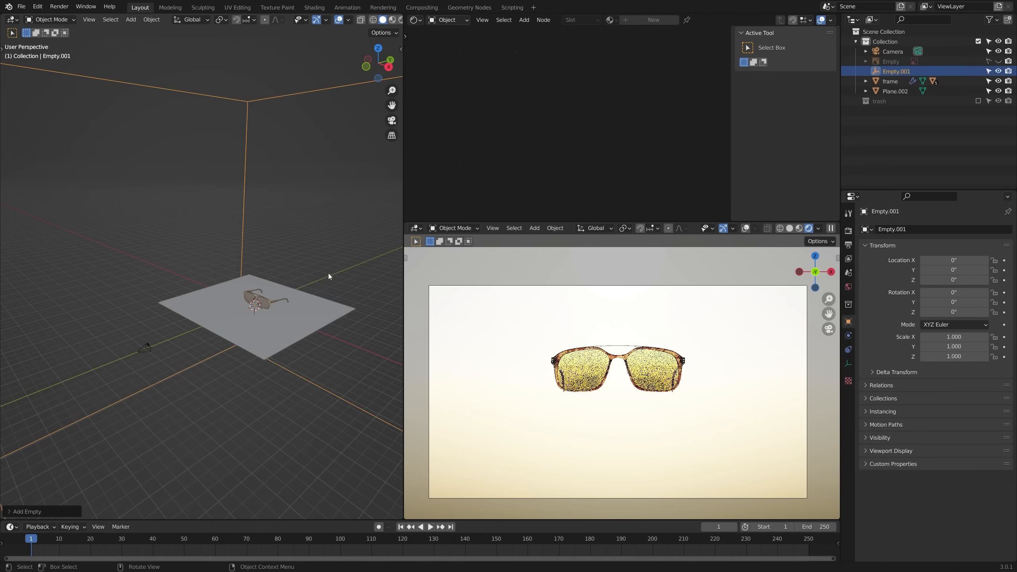
right_click(336, 224)
left_click(336, 221)
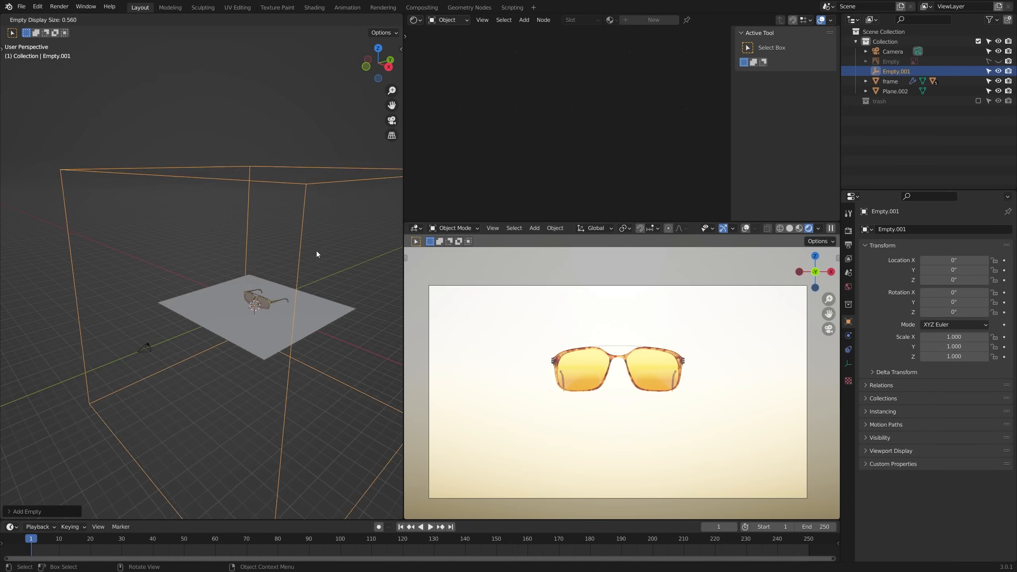
left_click(298, 273)
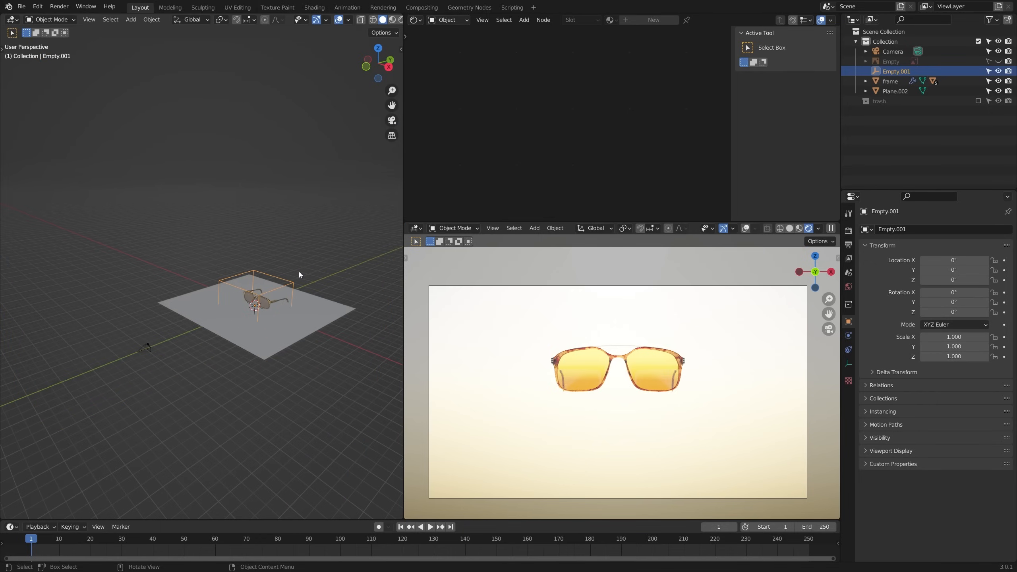
Step: Turn on the Screencast Keys display for the 3D viewport
key("n")
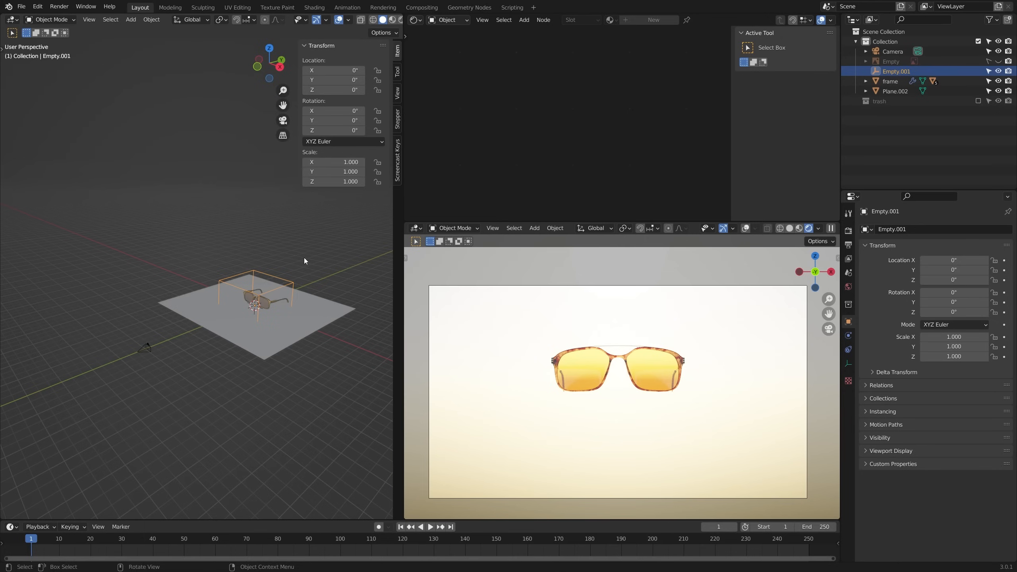
left_click(397, 156)
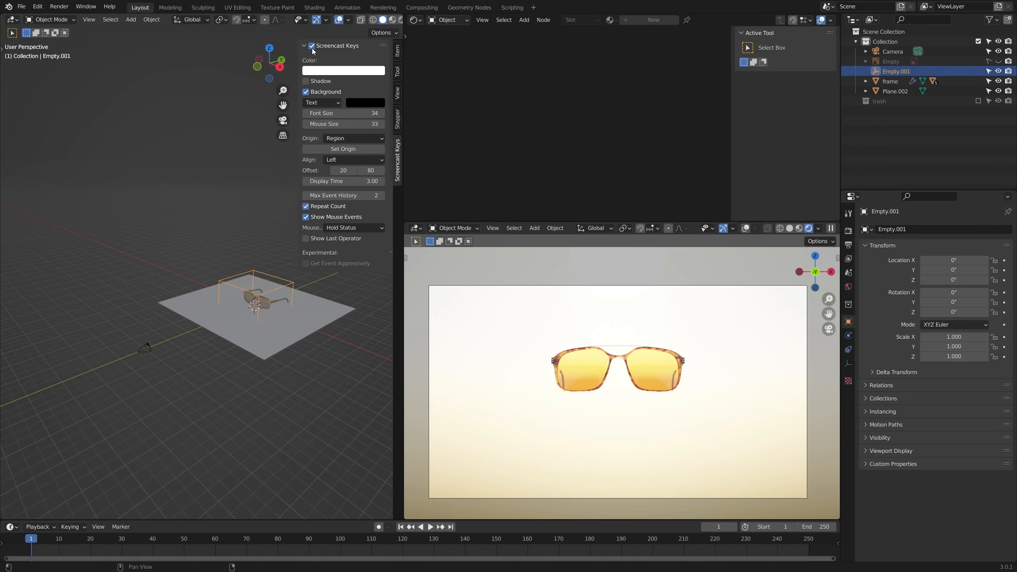
key("n")
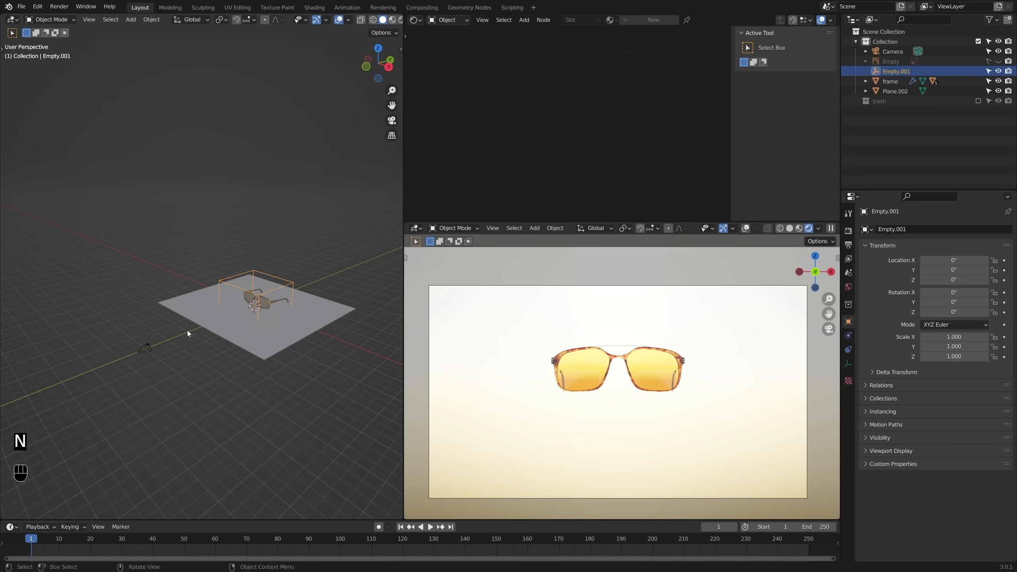
Step: Parent the camera to the new cube empty as an object parent
left_click(143, 352)
left_click(270, 276, "shift")
key("ctrl+p")
left_click(271, 275)
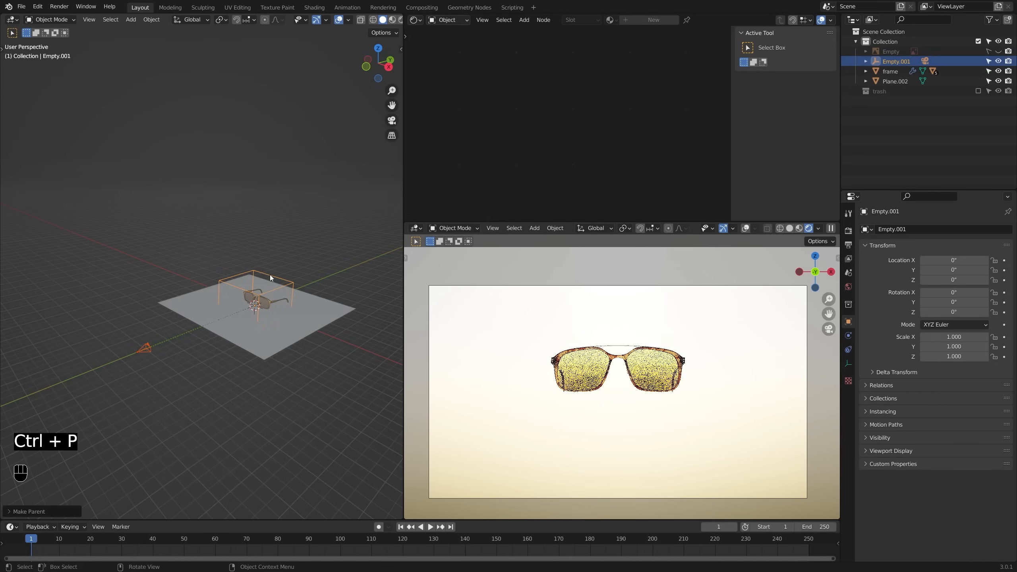
Step: Set the cube empty's rotation to -30° about X and 40° about Z to swing the camera around the sunglasses
key("n")
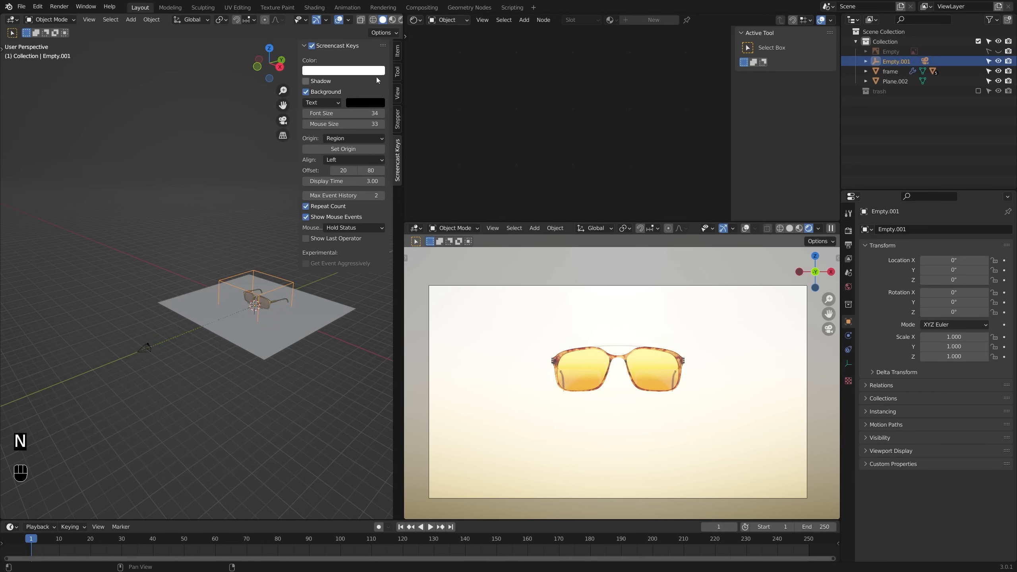
left_click(397, 58)
left_click_drag(352, 111, 362, 131)
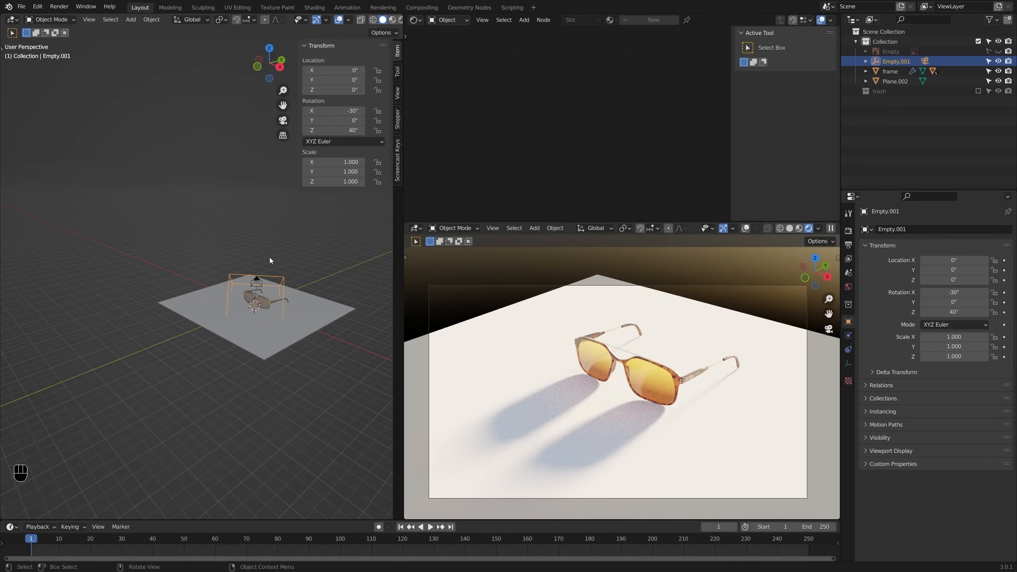
Step: Move the glasses frame about 2.8" in the negative direction along the global Y axis, working from the top view with X-ray on
scroll(226, 349, "up", 4)
left_click(227, 355)
key("KP_7")
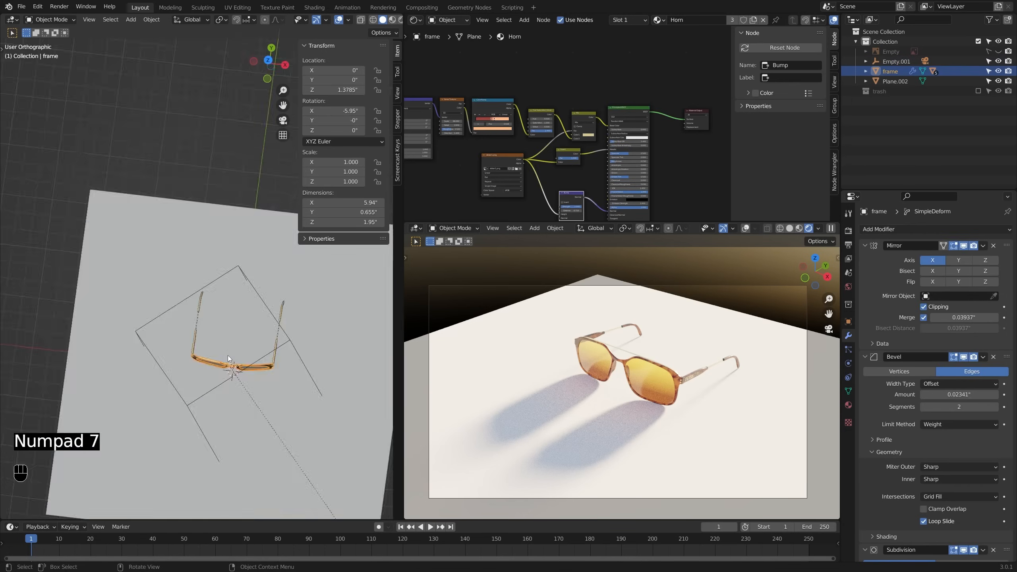
key("alt+z")
middle_click_drag(228, 355, 252, 304, "shift")
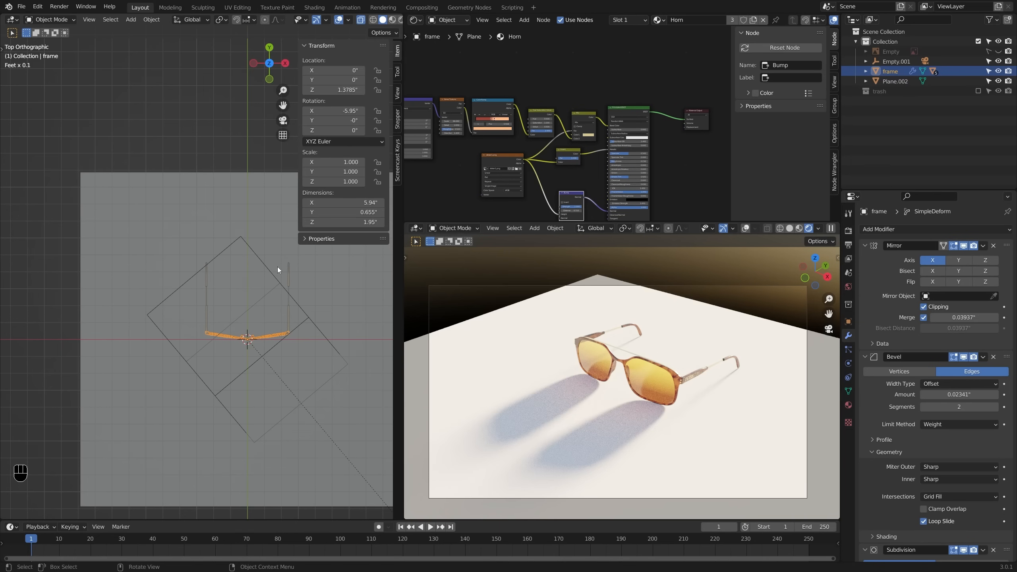
key("g")
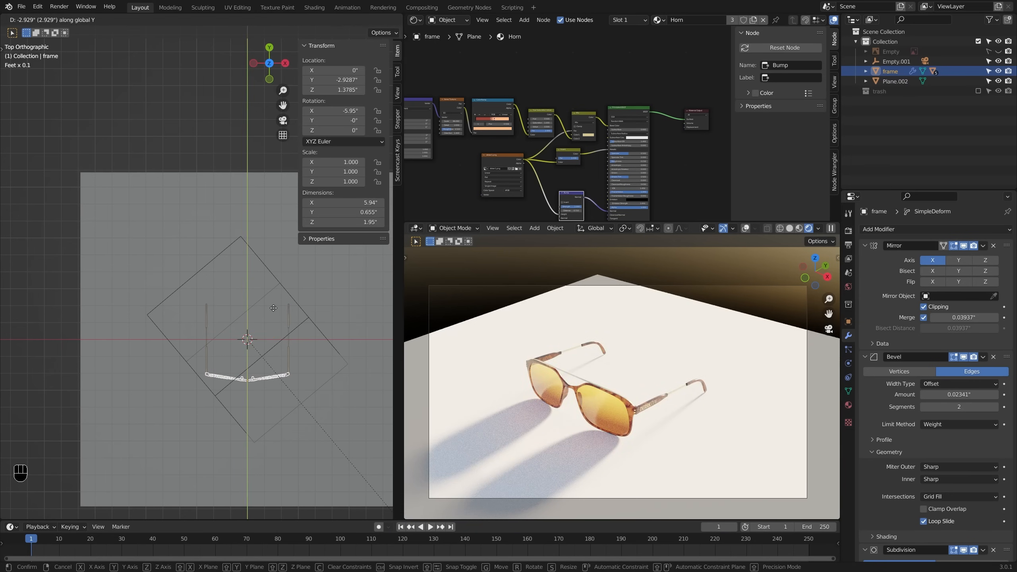
left_click(274, 307)
middle_click_drag(270, 310, 270, 304, "shift")
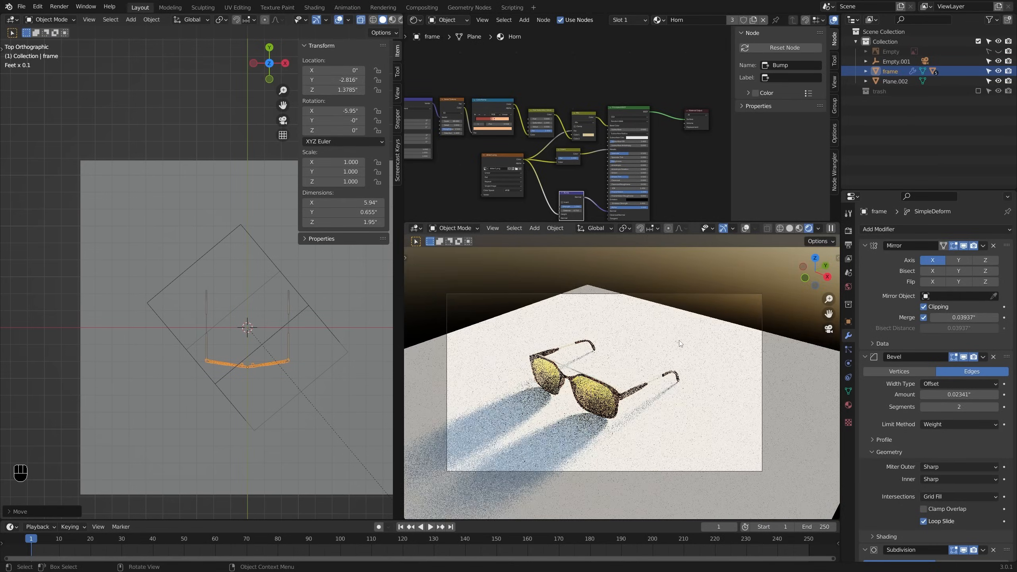
Step: Set the world sky texture's strength to 0.150 and its sun size to about 1.33°
scroll(648, 329, "down", 3)
middle_click_drag(581, 317, 591, 331, "shift")
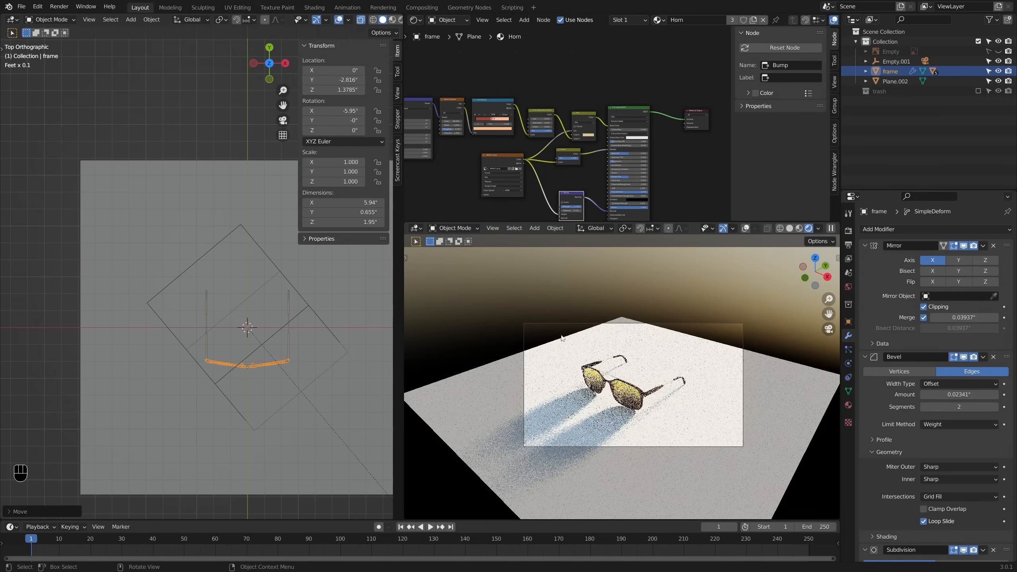
left_click(849, 287)
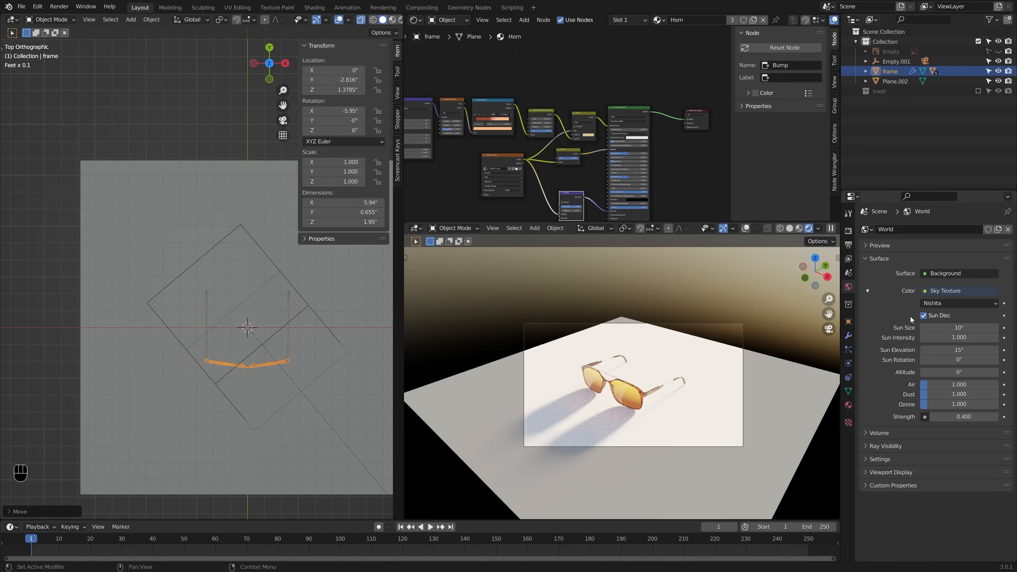
left_click_drag(964, 415, 932, 415, "shift")
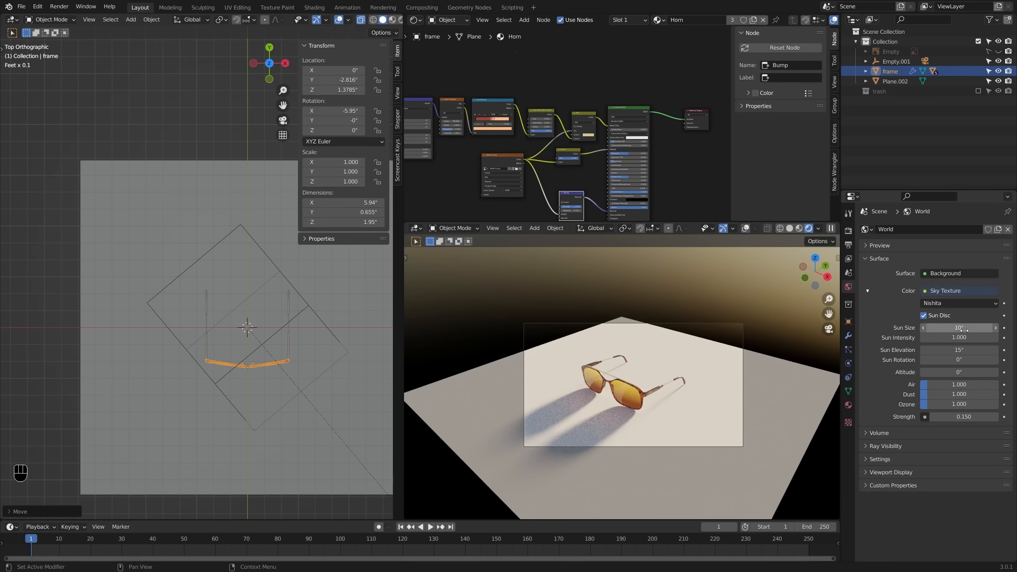
left_click_drag(963, 328, 944, 328, "shift")
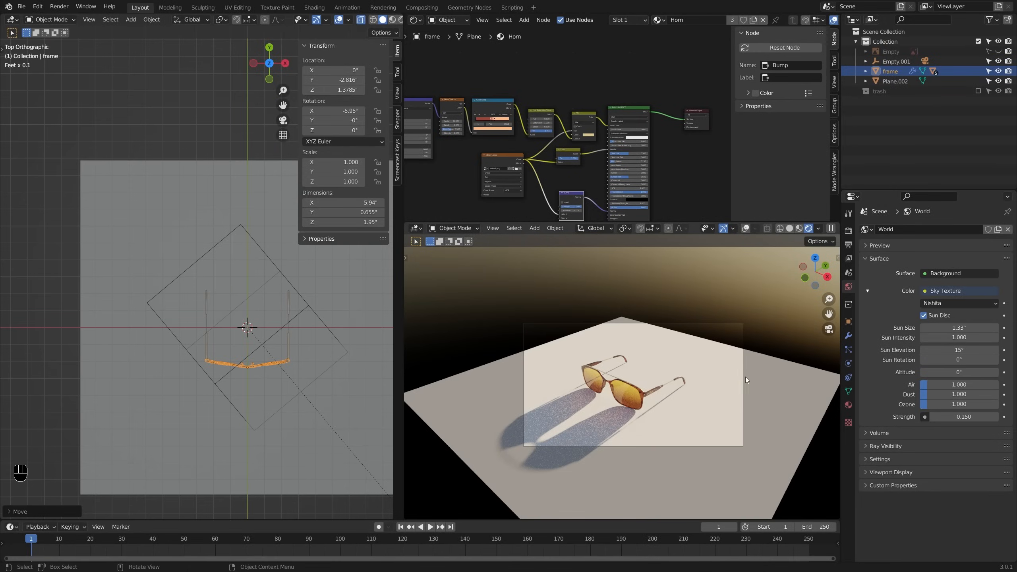
Step: Define a render region around the camera frame so that only the camera view is rendered
key("ctrl+b")
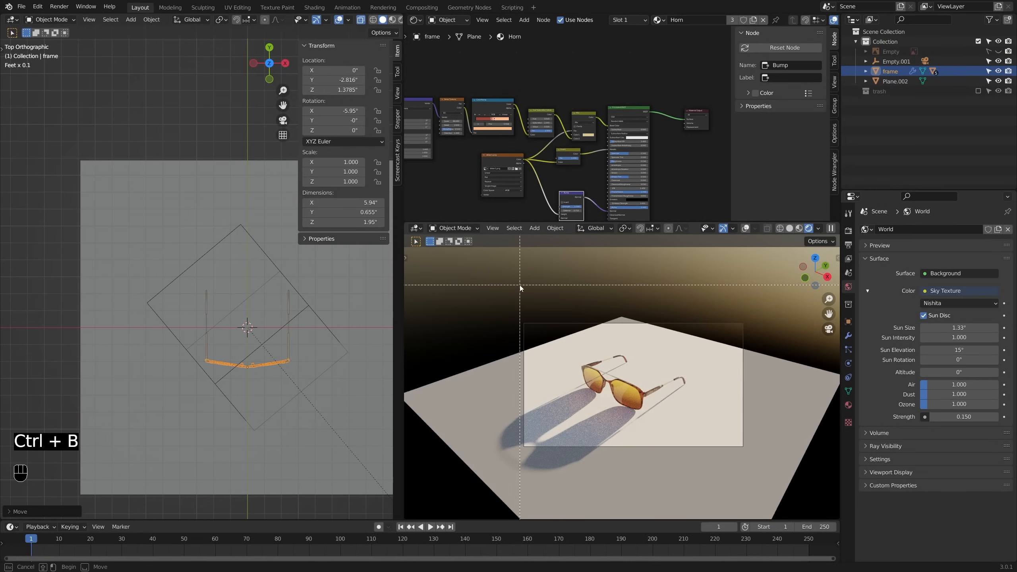
left_click_drag(489, 286, 782, 473)
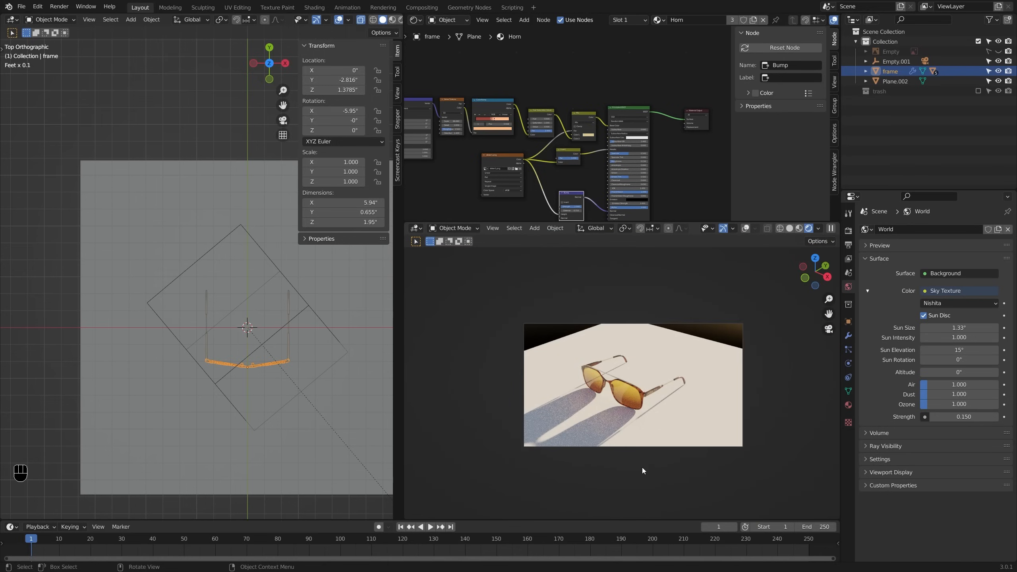
Step: Select the camera and open its lens settings
mouse_move(267, 323)
middle_mouse_down("shift")
mouse_move(277, 278)
mouse_move(279, 305)
mouse_move(315, 309)
mouse_move(253, 320)
middle_mouse_up("shift")
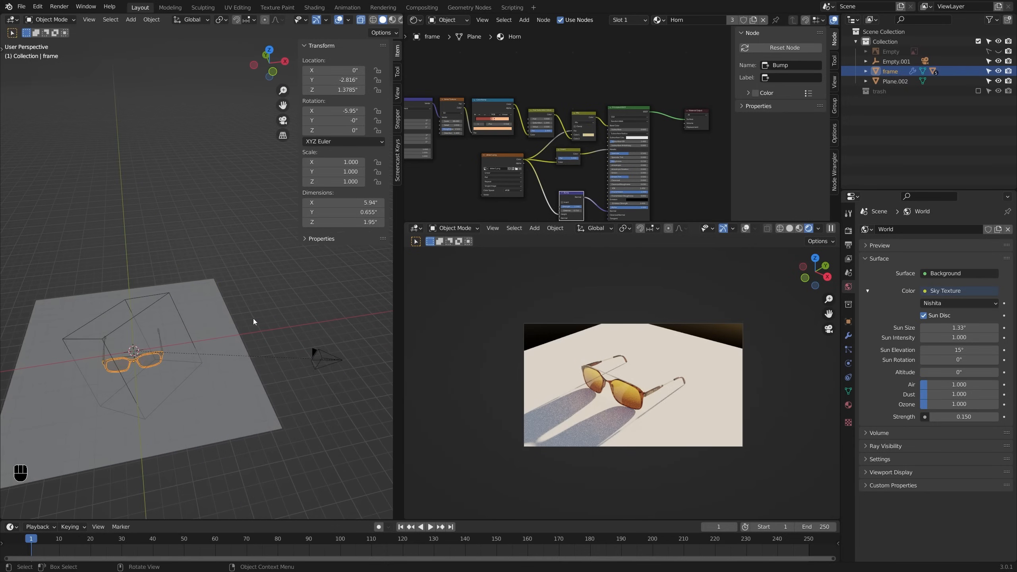
scroll(254, 320, "down", 3)
left_click(298, 336)
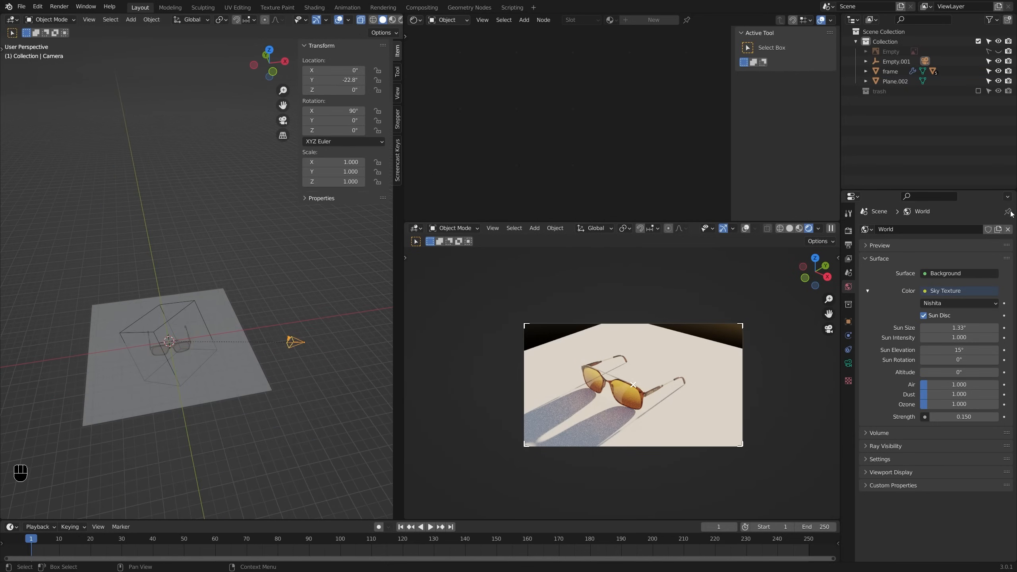
left_click(848, 362)
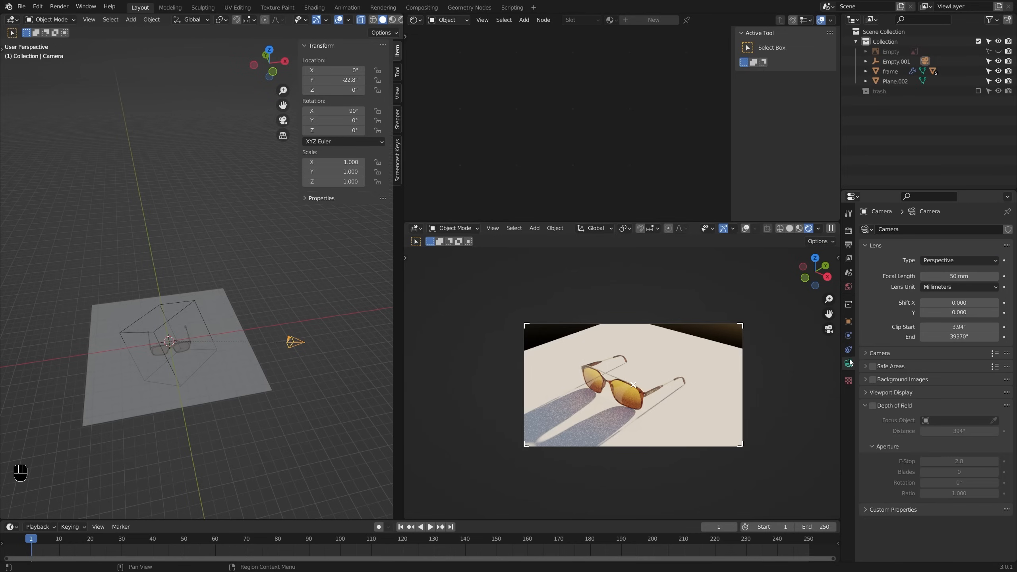
Step: Try the Orthographic projection type on the camera and switch it back to Perspective
left_click_drag(952, 275, 919, 276)
left_click(949, 262)
left_click(955, 282)
right_click(962, 276)
left_click(965, 263)
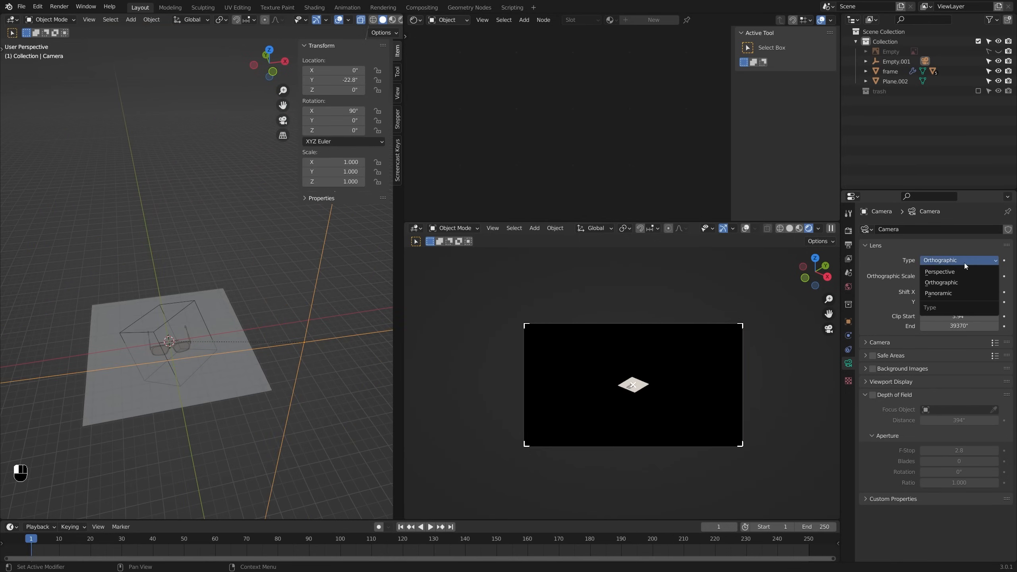
left_click(948, 276)
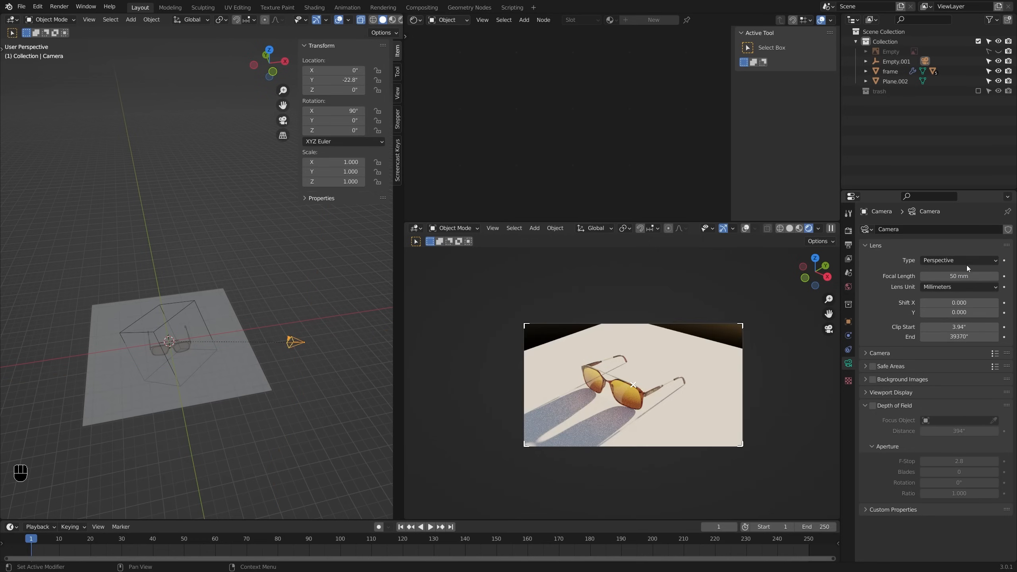
Step: Set the camera's focal length to 120 mm and move it back to a Y location of about -35.3"
left_click(962, 275)
type("120")
key("Return")
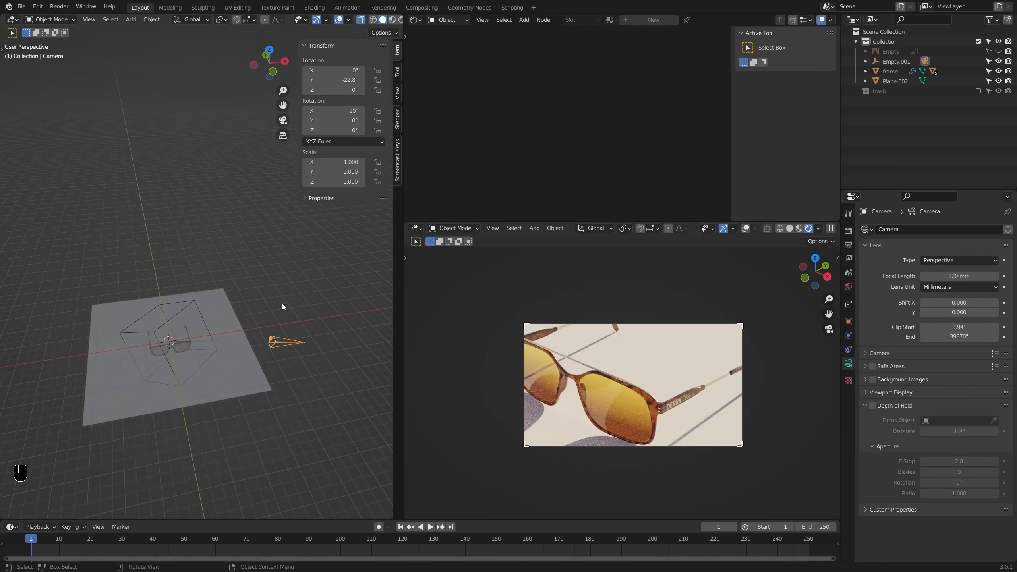
scroll(282, 306, "down", 3)
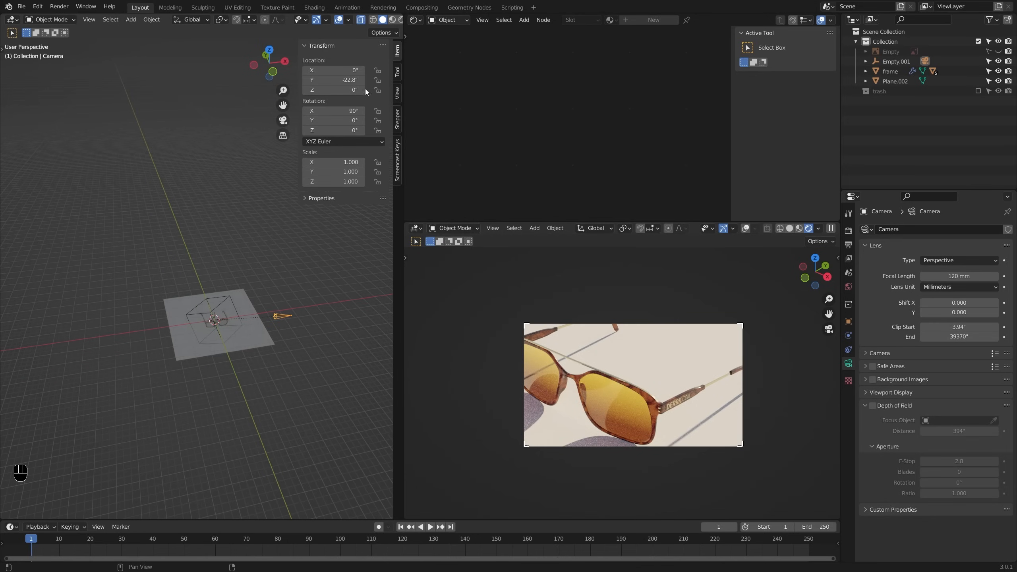
mouse_move(351, 81)
left_mouse_down()
mouse_move(284, 81)
mouse_move(372, 80)
mouse_move(249, 80)
mouse_move(453, 80)
mouse_move(346, 80)
left_mouse_up()
Step: Set the world sky's sun elevation to about 35.8° and its sun rotation to about -35.6°
left_click(850, 287)
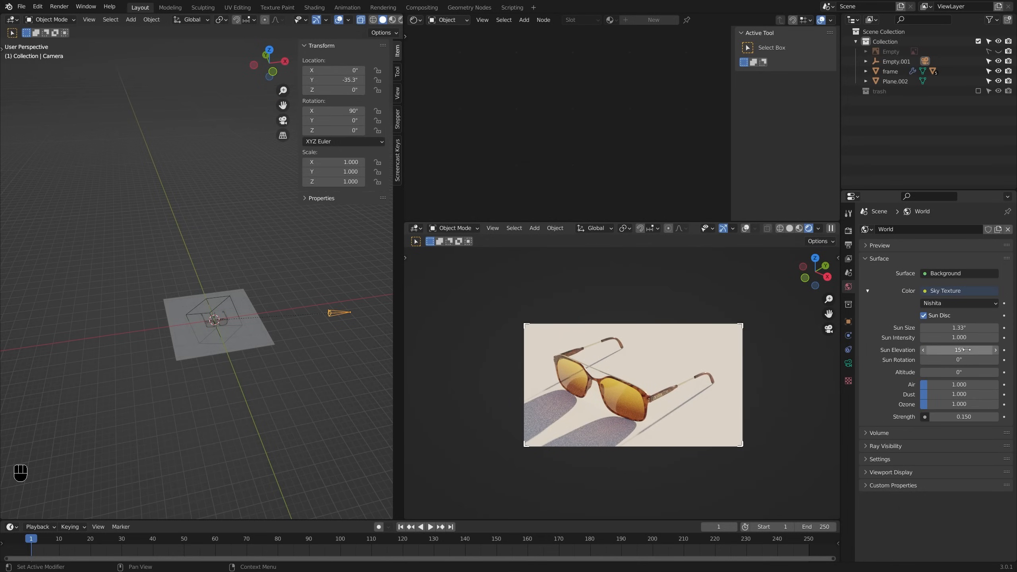
left_click_drag(966, 360, 953, 360)
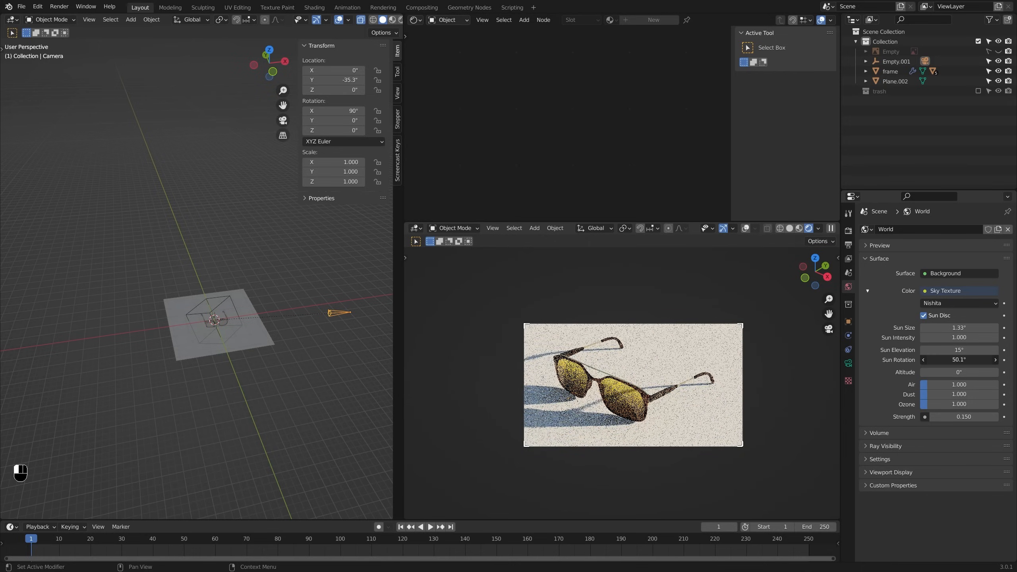
left_click_drag(960, 360, 934, 337)
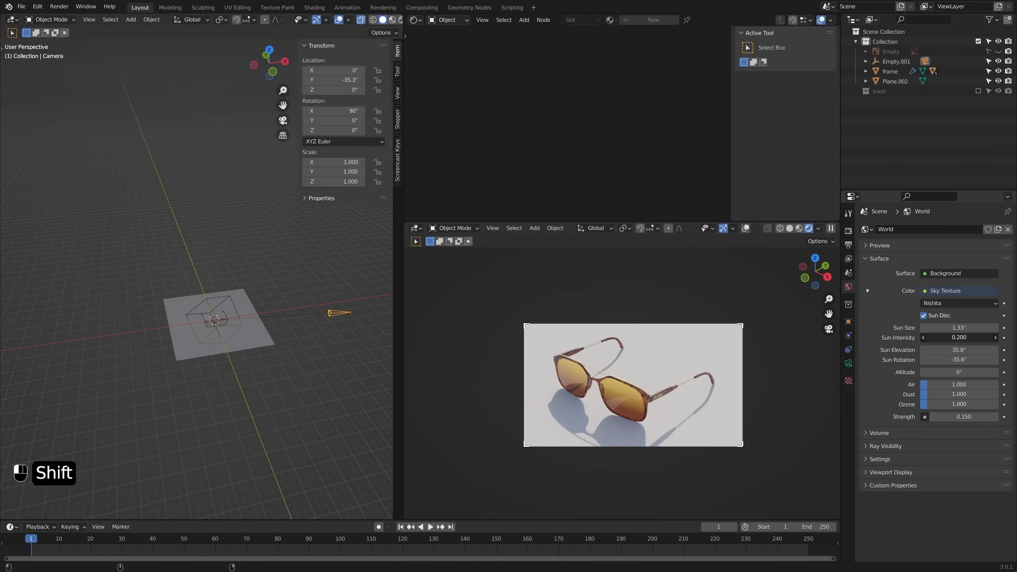
right_click(972, 338)
Step: Set the scene's color management look to Very High Contrast
scroll(626, 445, "up", 3)
middle_click_drag(626, 444, 640, 439, "shift")
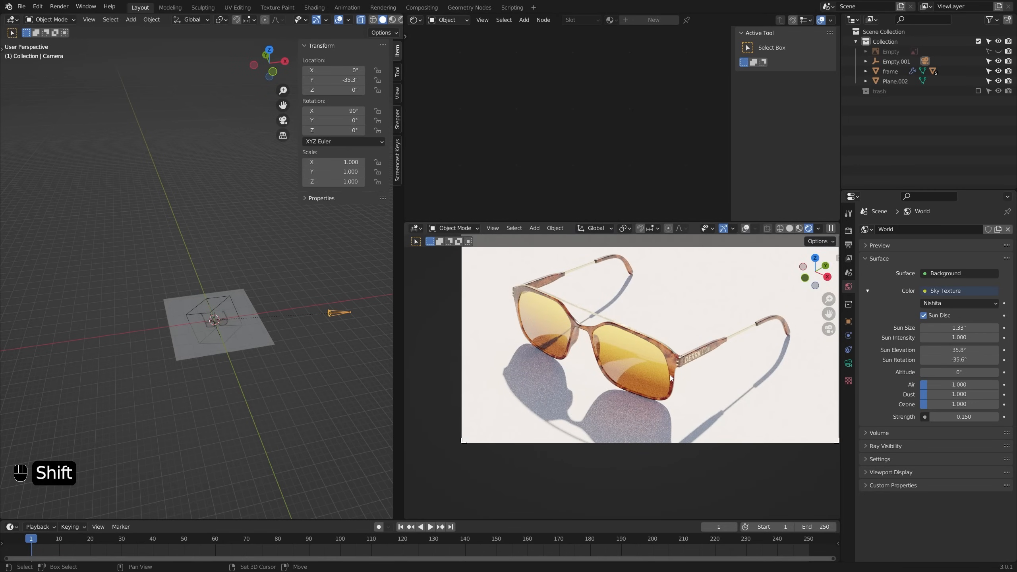
middle_click_drag(637, 412, 631, 418, "shift")
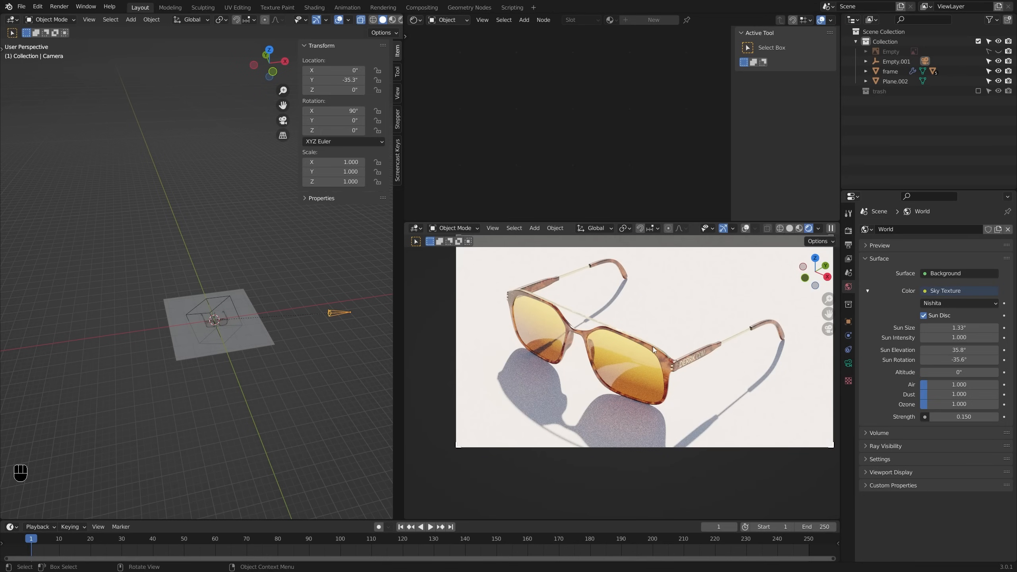
mouse_move(661, 345)
middle_mouse_down("shift")
mouse_move(662, 354)
mouse_move(662, 339)
mouse_move(646, 354)
middle_mouse_up("shift")
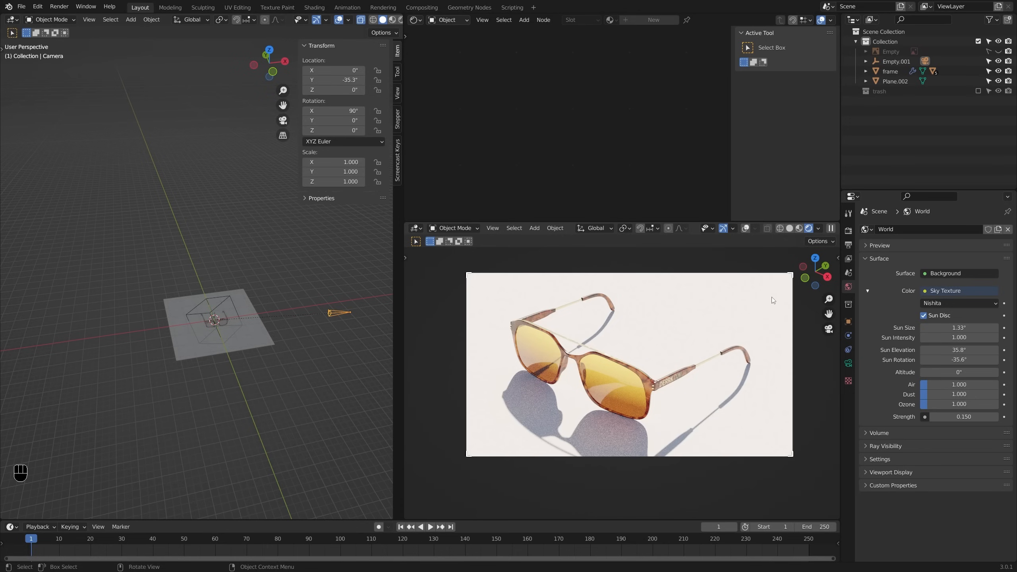
left_click(849, 231)
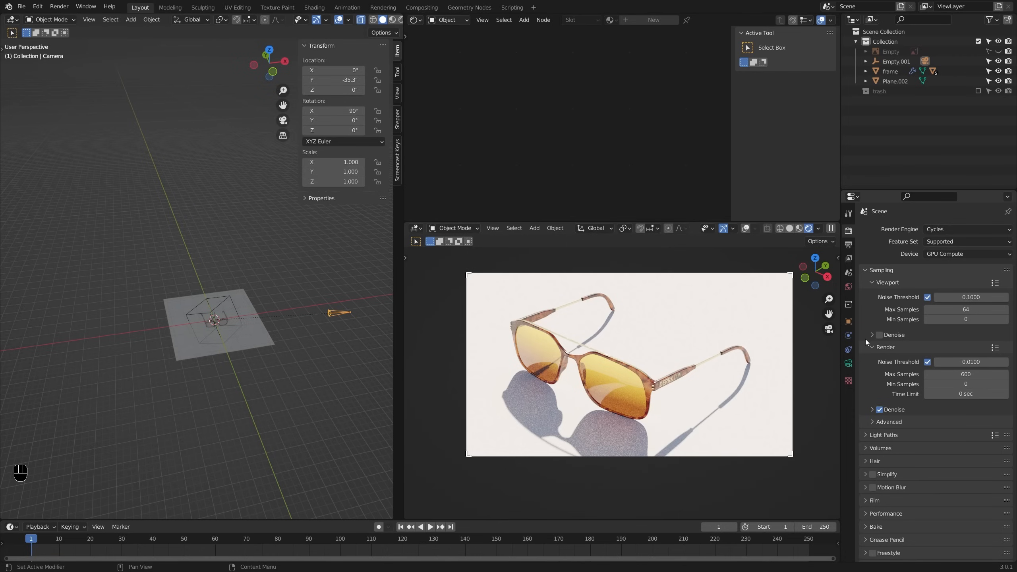
scroll(899, 368, "down", 5)
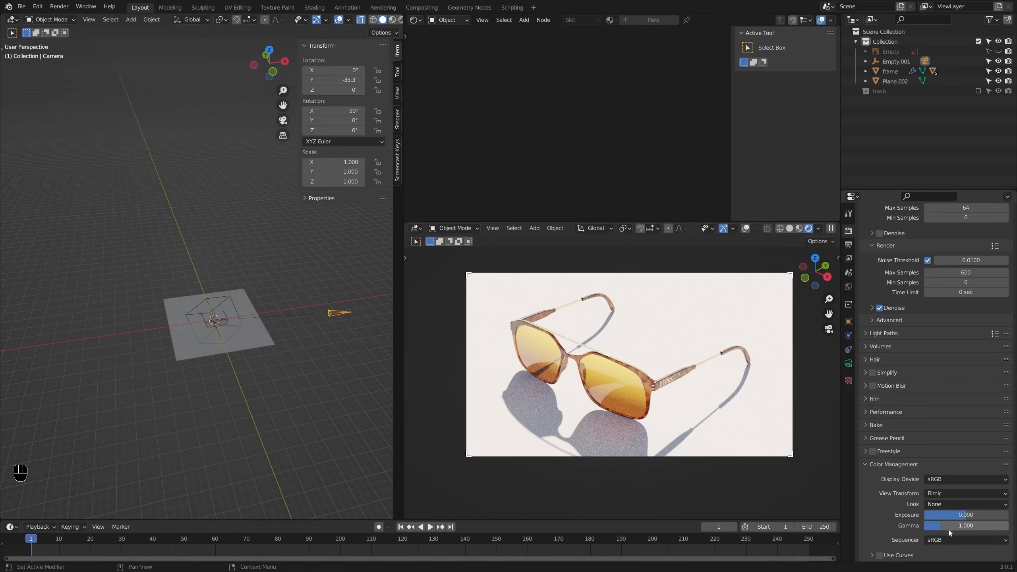
left_click(948, 503)
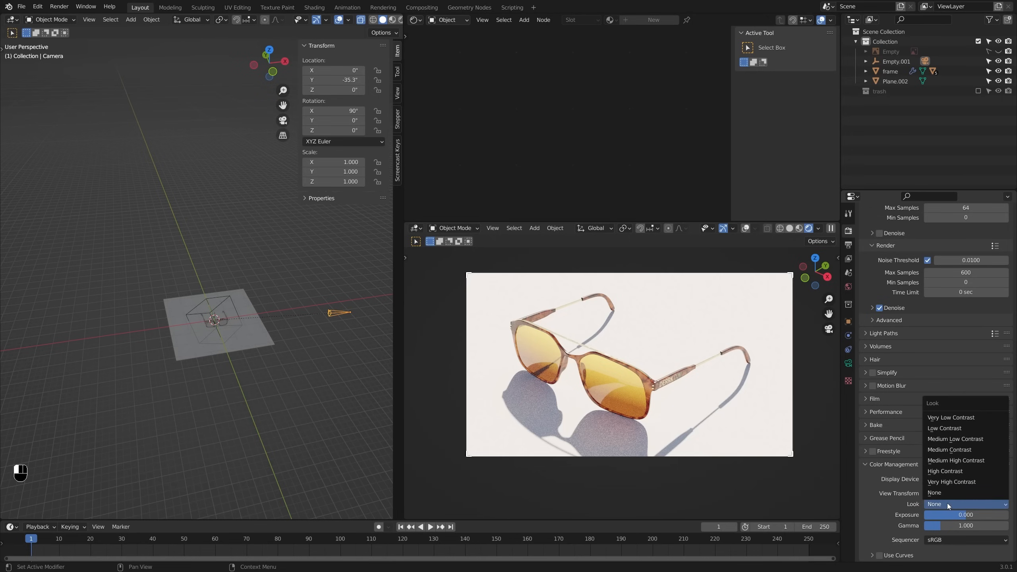
left_click(952, 483)
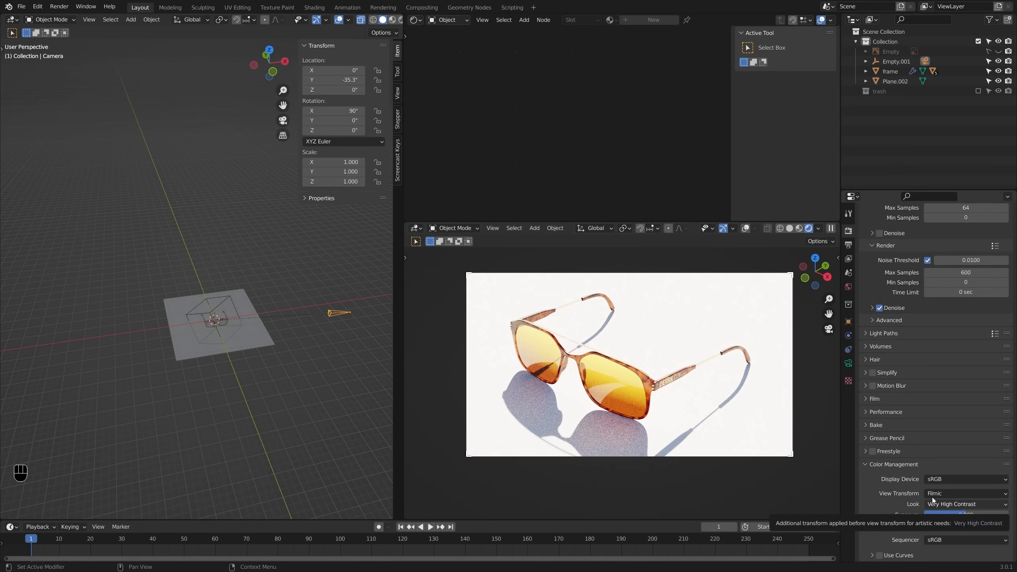
Step: Raise the world sky's sun elevation to about 42.9° and lower its strength to 0.060
middle_click_drag(267, 270, 286, 328, "shift")
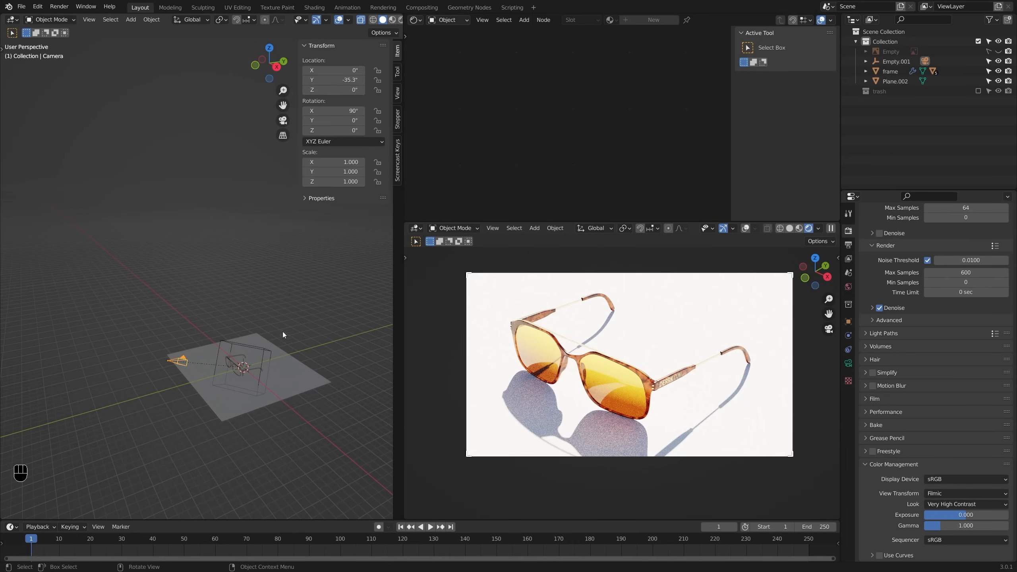
left_click(847, 287)
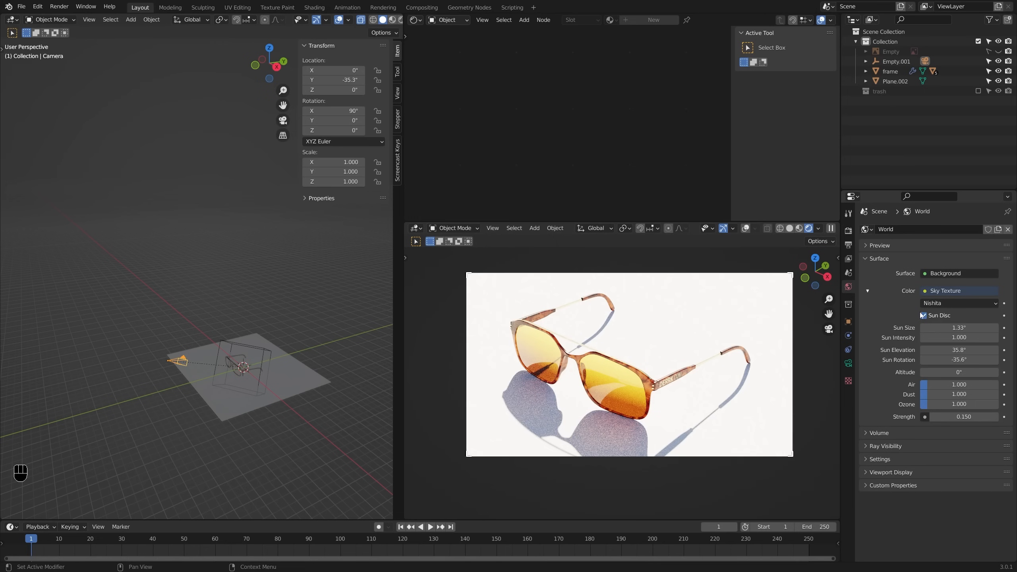
mouse_move(957, 350)
left_mouse_down()
mouse_move(977, 350)
mouse_move(968, 350)
left_mouse_up()
left_click_drag(934, 418, 927, 417, "shift")
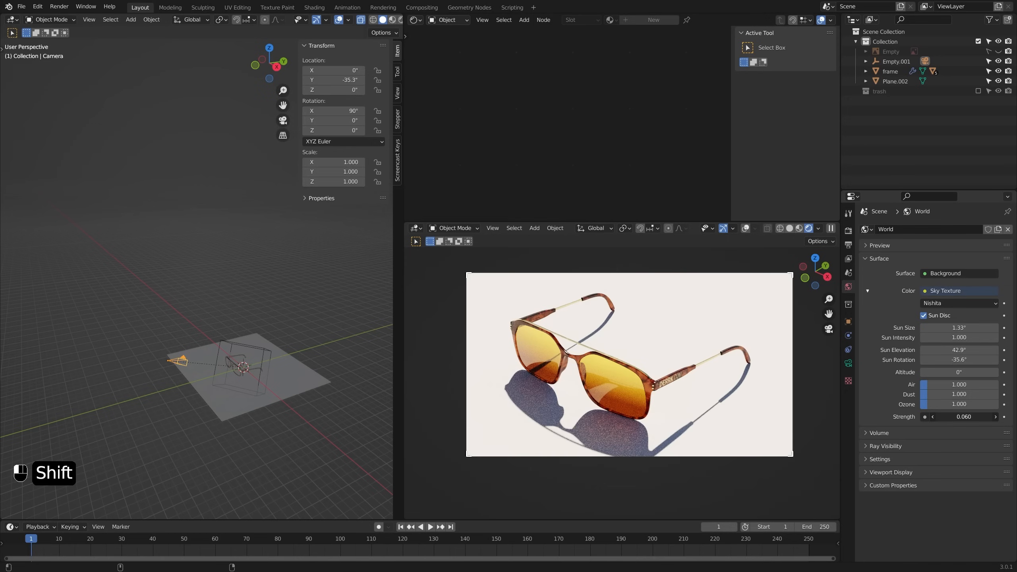
middle_click_drag(670, 340, 666, 345, "shift")
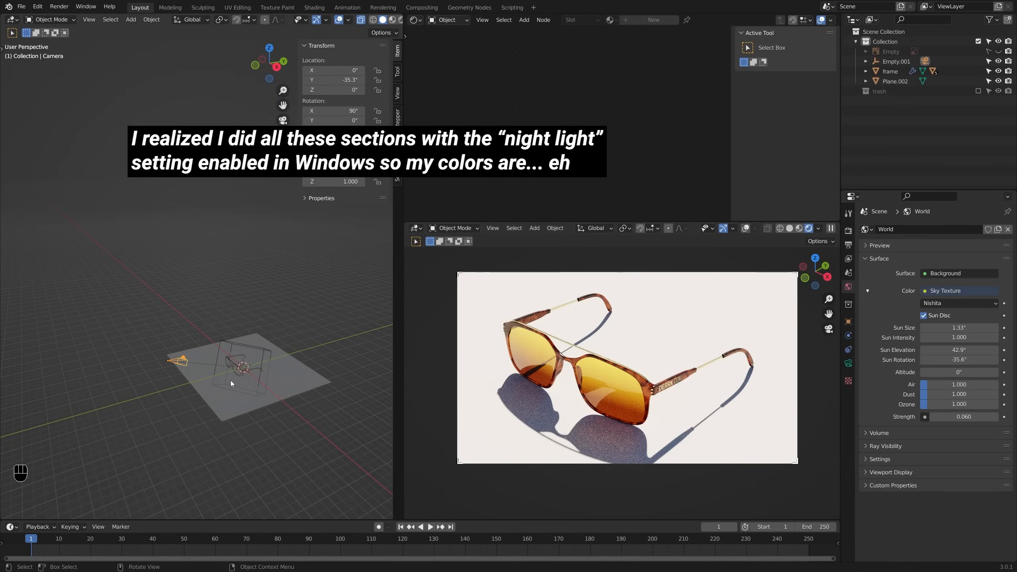
Step: Append all objects from monstera-plant.blend into the scene
left_click(289, 322)
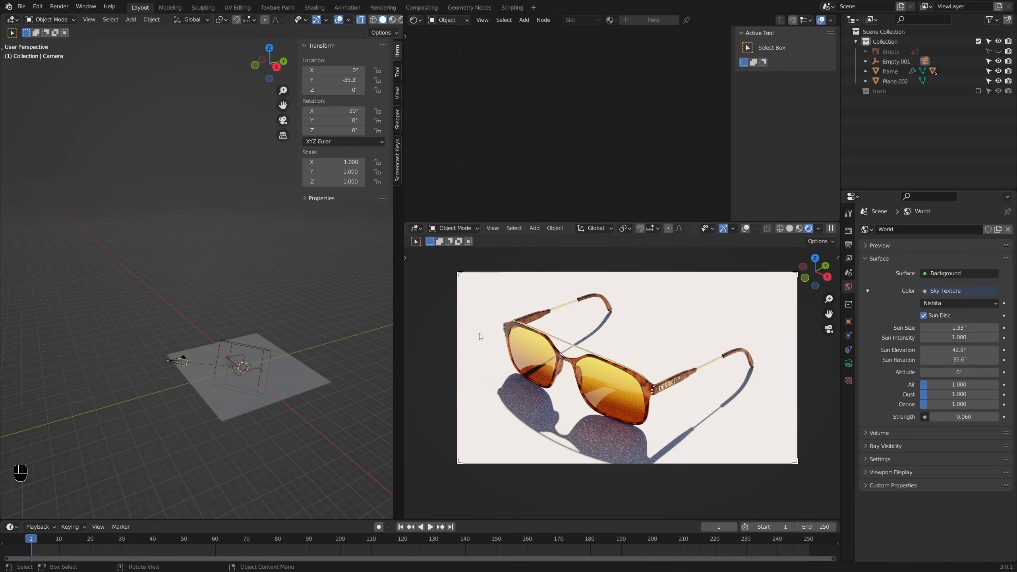
middle_click_drag(247, 306, 242, 307, "shift")
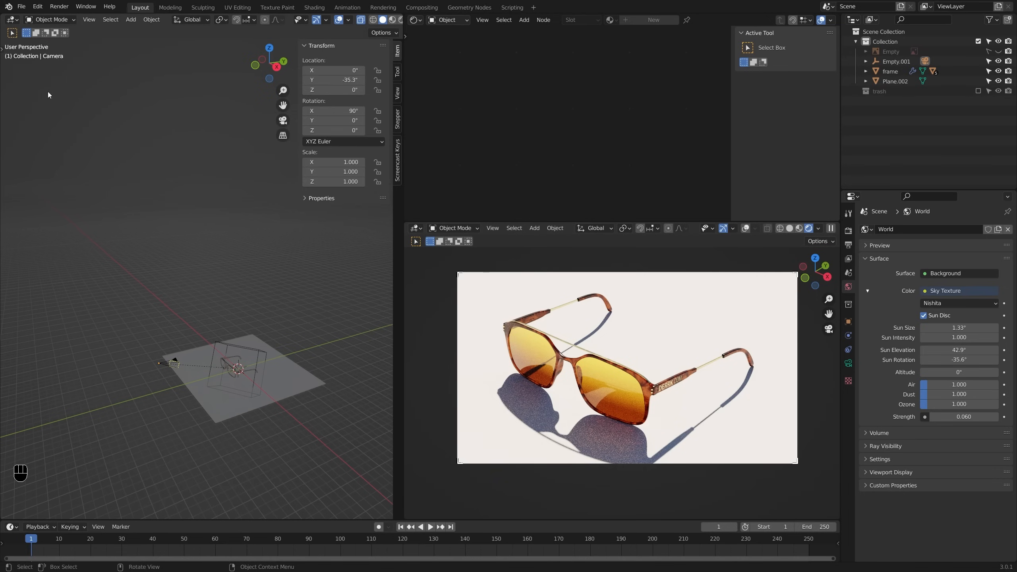
left_click(21, 6)
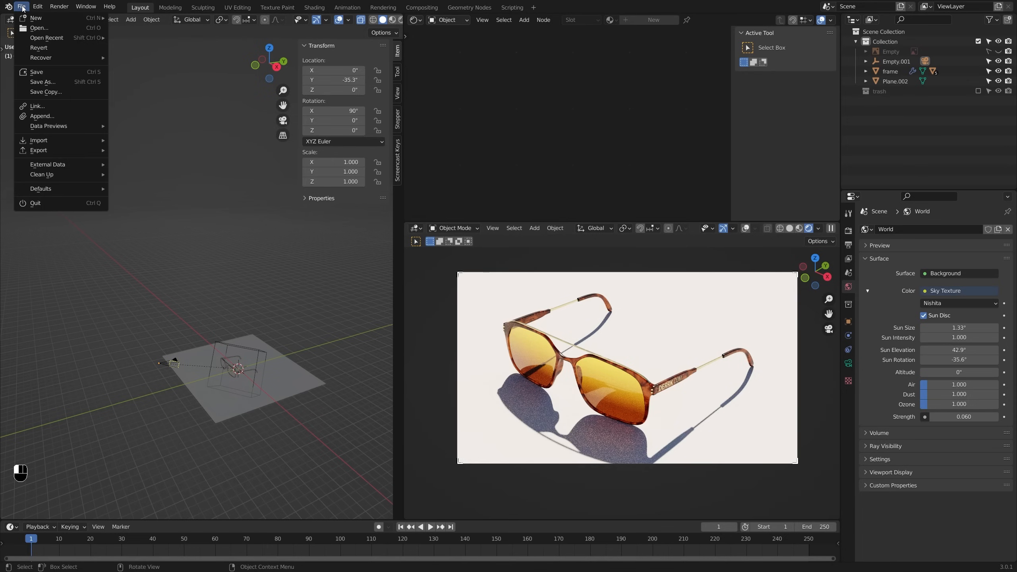
left_click(51, 117)
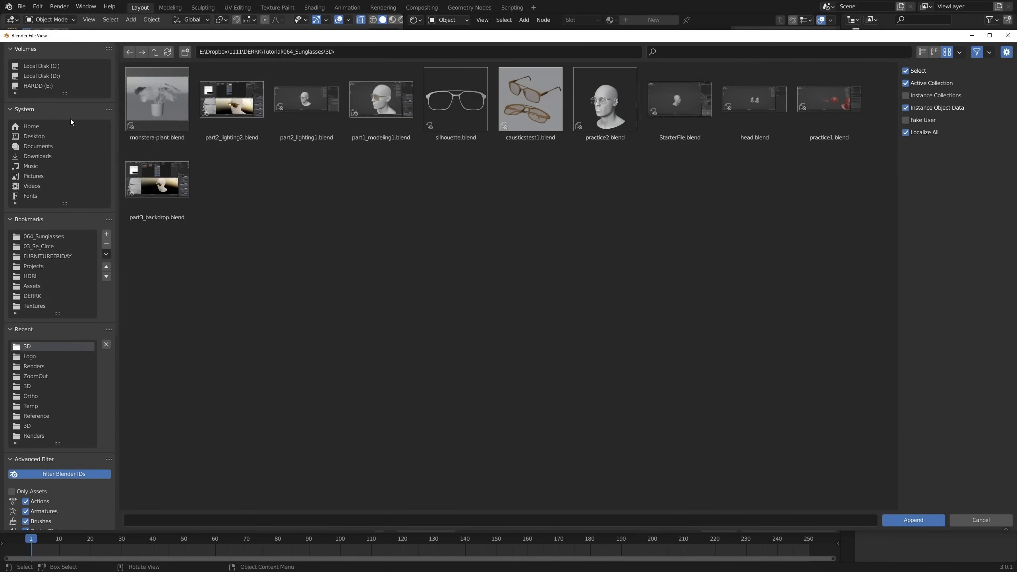
double_click(153, 116)
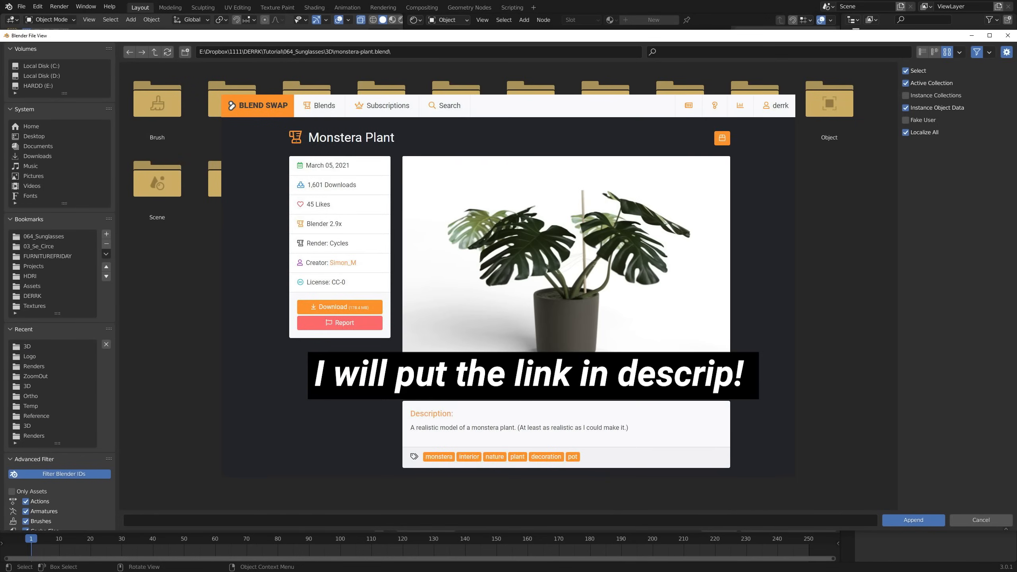
double_click(816, 105)
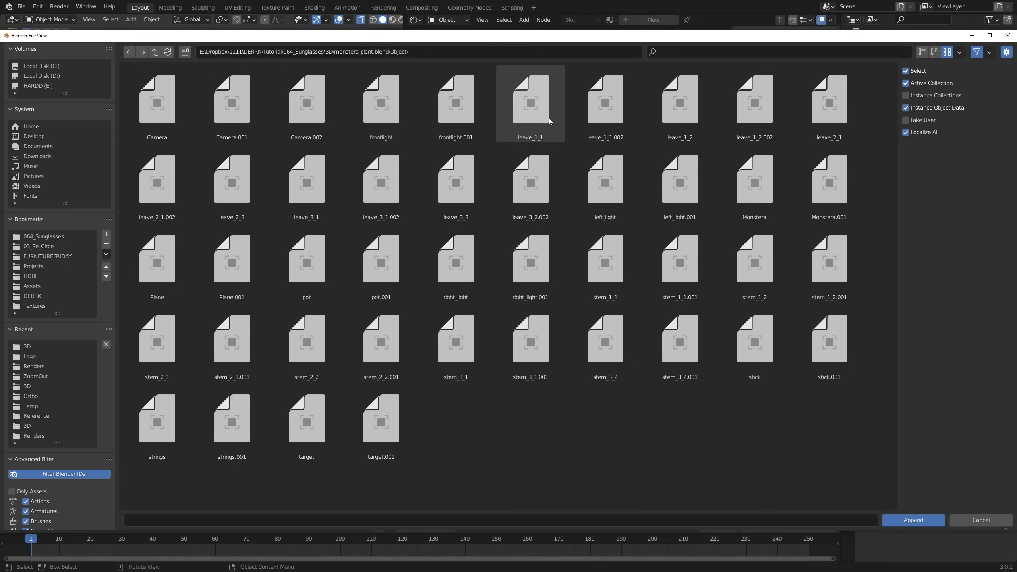
key("a")
left_click(910, 521)
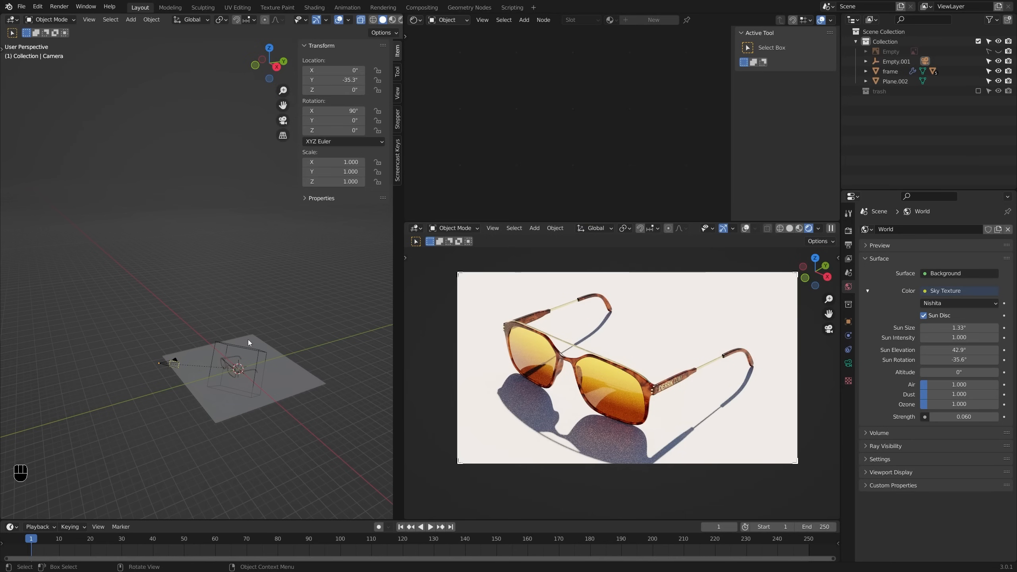
Step: Move all the appended plant objects into a new collection named plant and deselect everything
scroll(289, 331, "up", 3)
middle_click_drag(289, 331, 308, 323)
key("m")
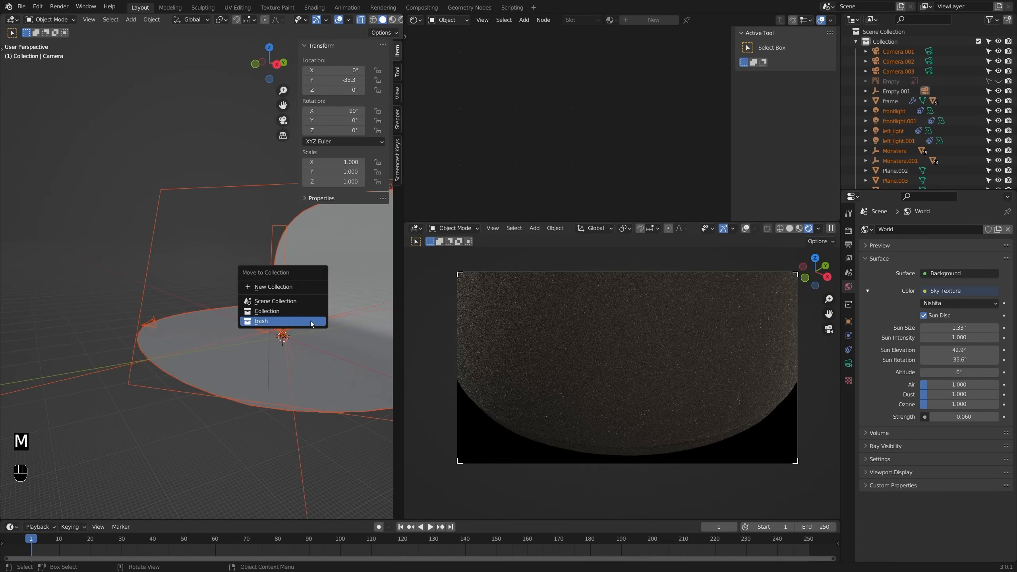
left_click(283, 286)
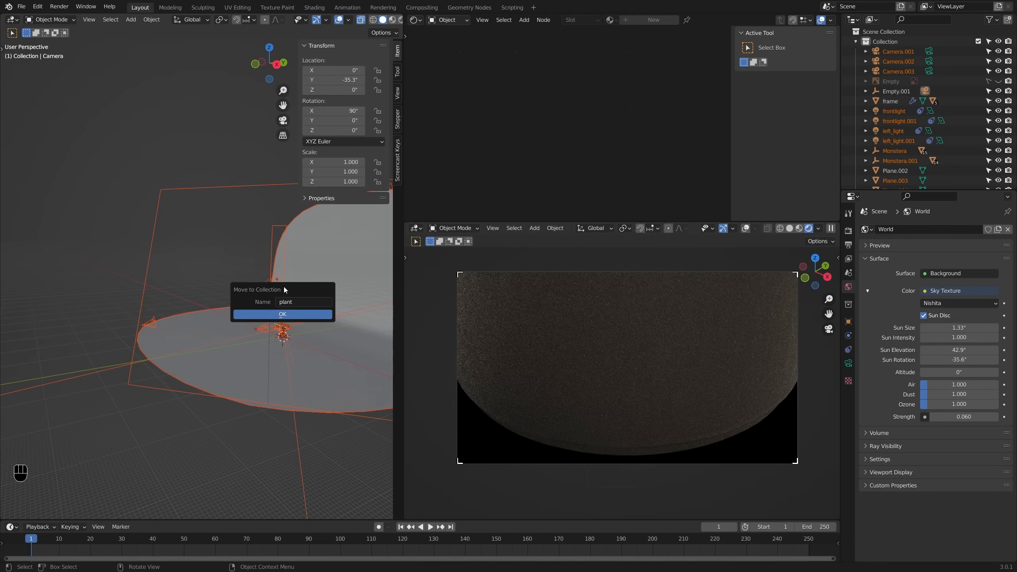
left_click(275, 313)
key("alt+a")
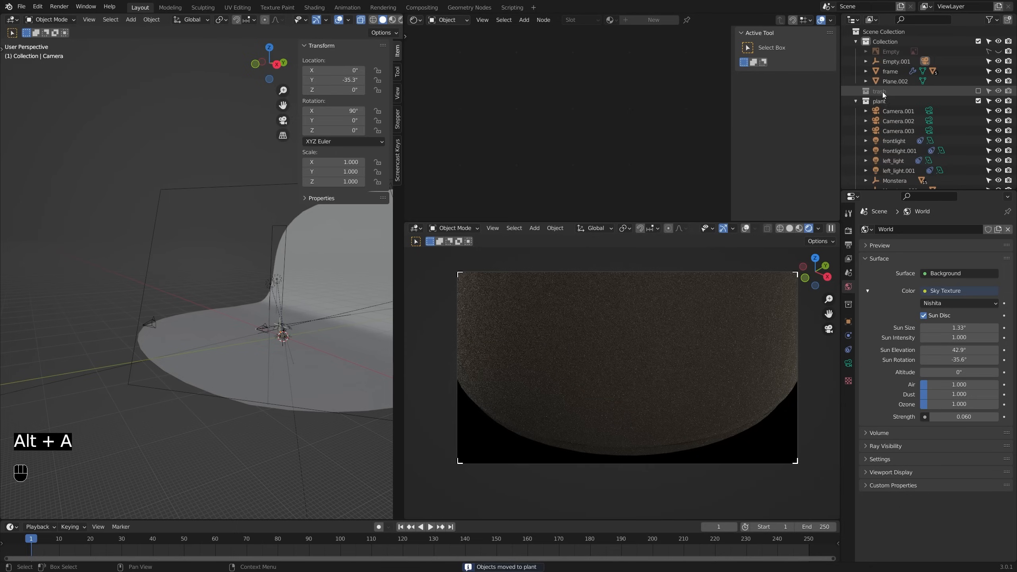
Step: Select every object in the plant collection and move them about -750" along the global X axis, away from the sunglasses
right_click(882, 100)
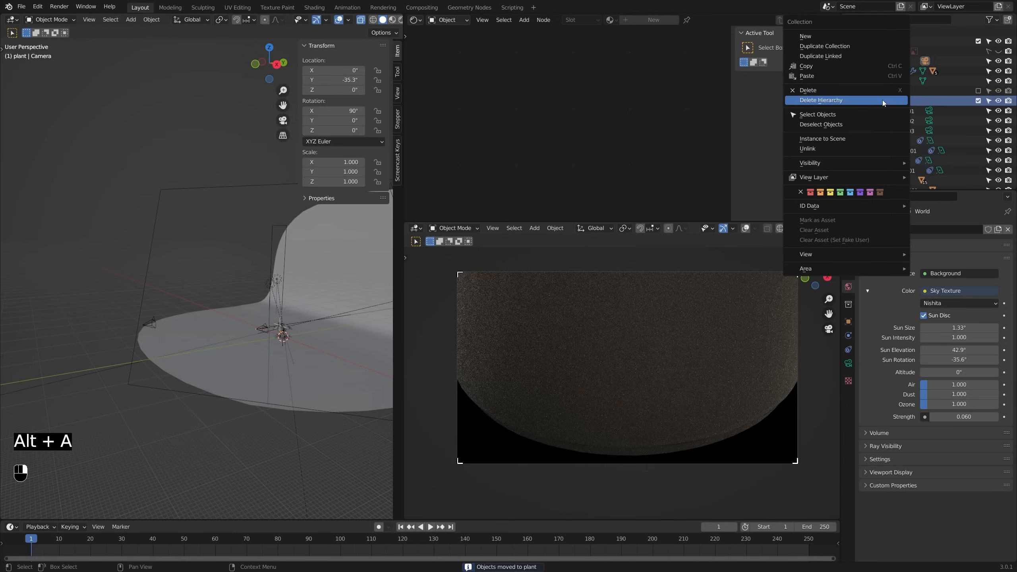
left_click(874, 115)
middle_click_drag(304, 308, 372, 317)
key("g")
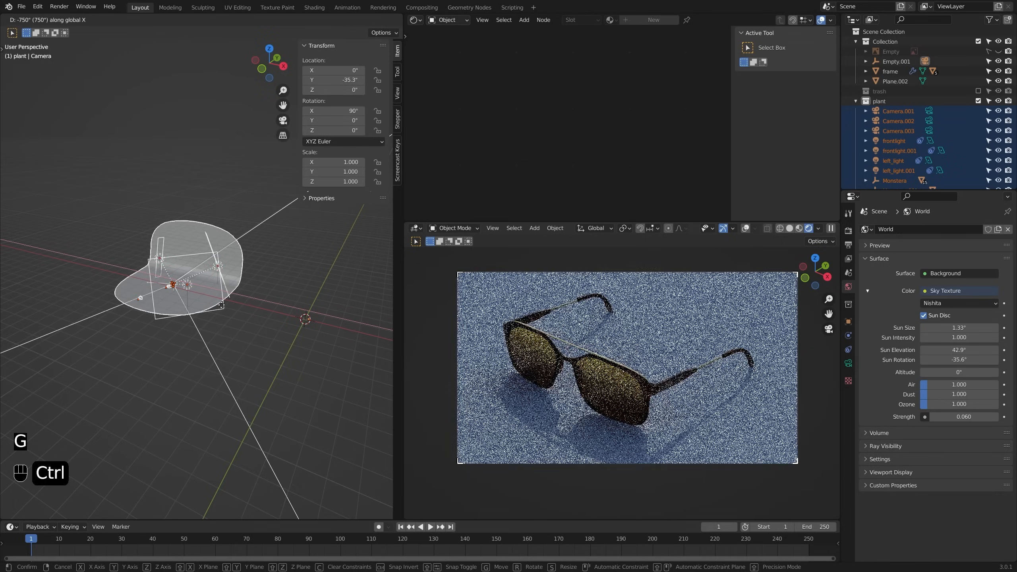
left_click(227, 306)
scroll(257, 340, "up", 4)
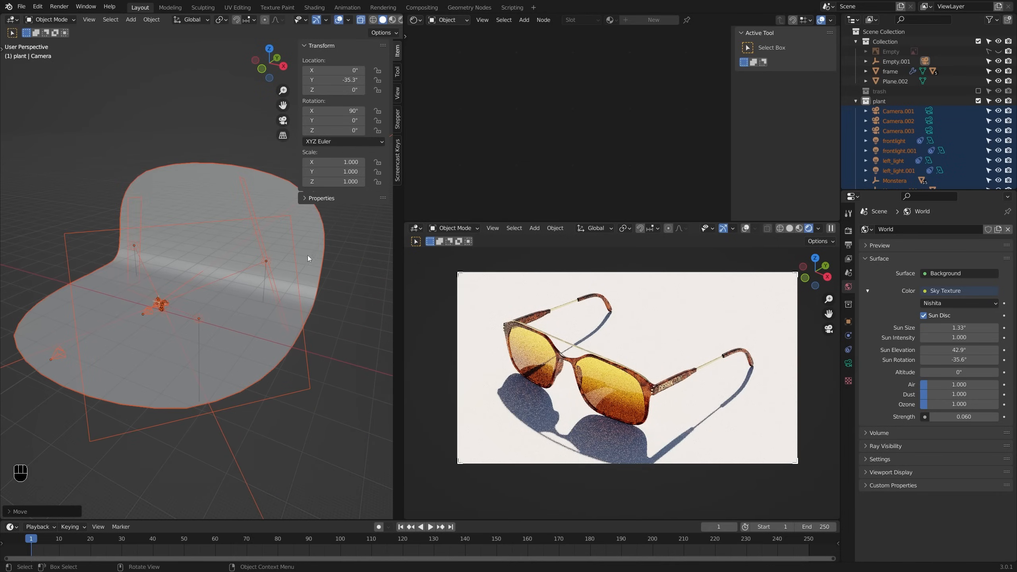
Step: Delete the curved backdrop planes that came with the plant
left_click(313, 252)
key("x")
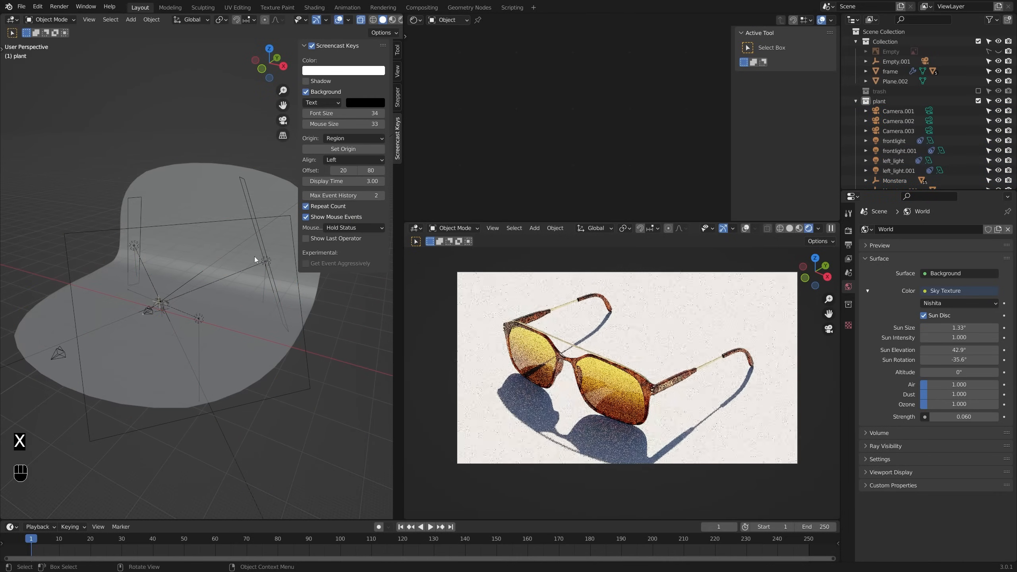
key("x")
key("x")
Step: Delete both left area lights from the plant collection
left_click(139, 252)
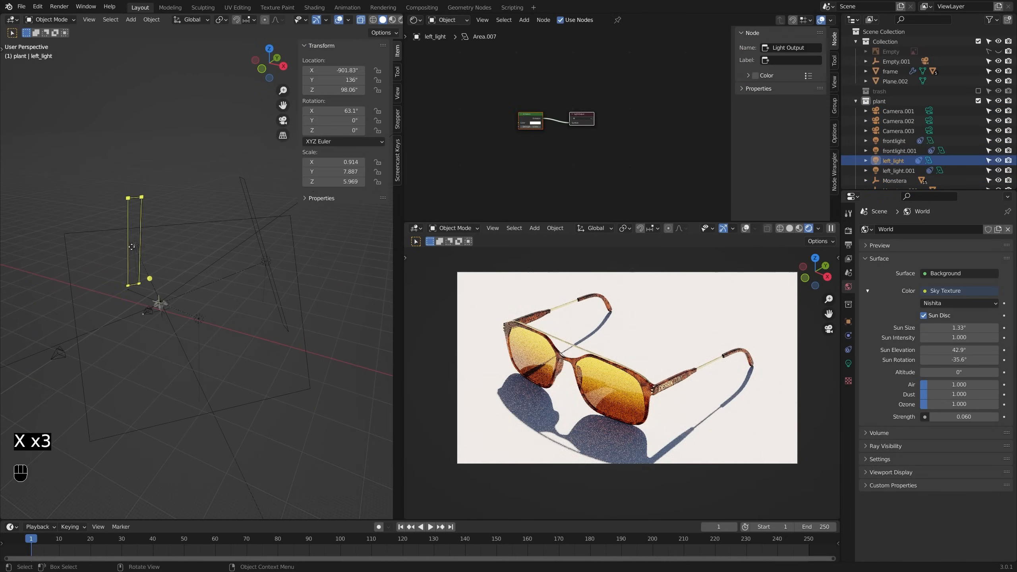
key("x")
left_click(132, 249)
key("x")
left_click(132, 243)
Step: Delete the right lights and both front lights from the plant collection
left_click(264, 244)
key("x")
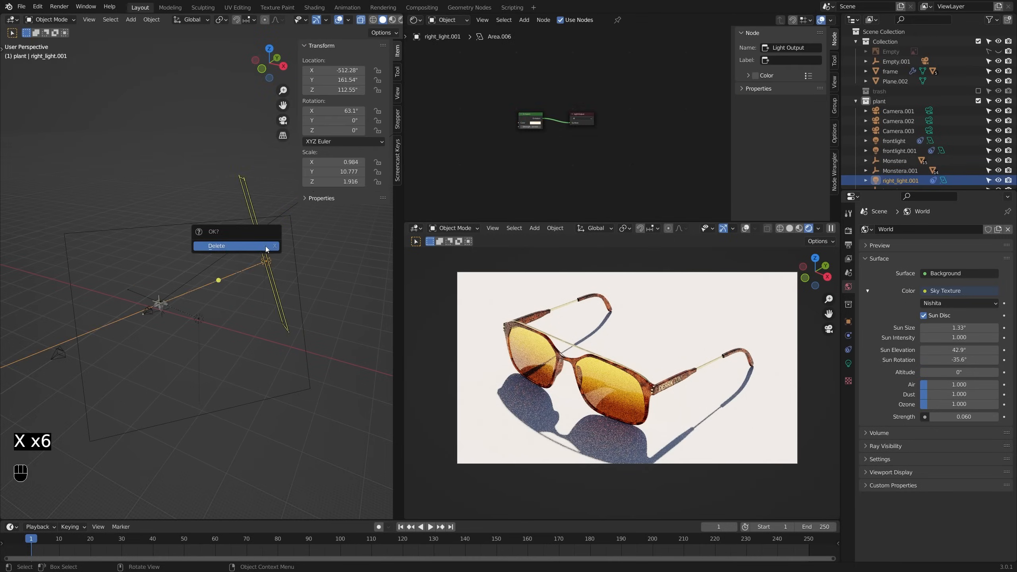
left_click(265, 243)
left_click(293, 251)
key("x")
left_click(292, 250)
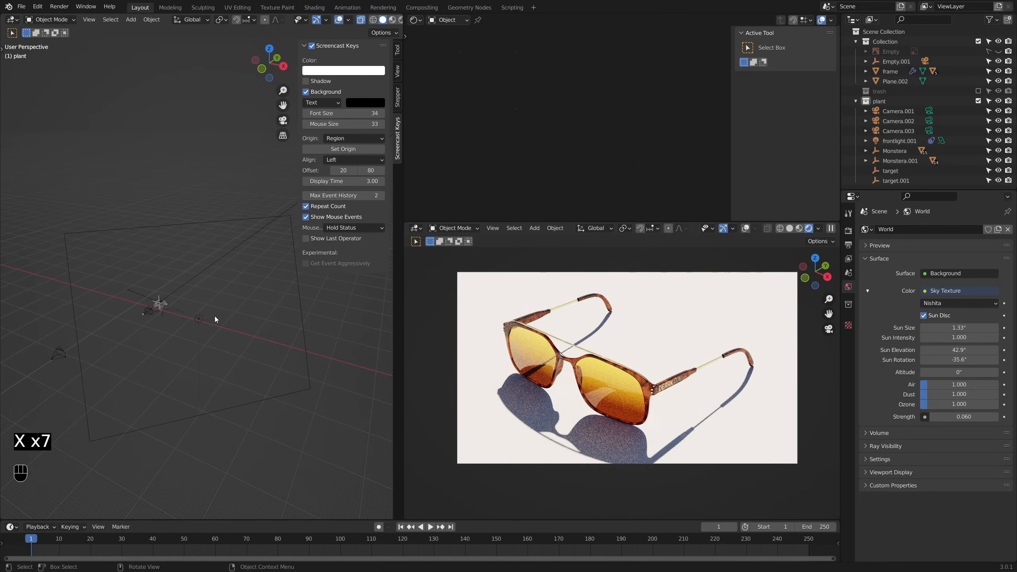
left_click(203, 315)
key("x")
left_click(204, 315)
Step: Delete the three appended cameras around the plant
left_click(146, 314)
key("x")
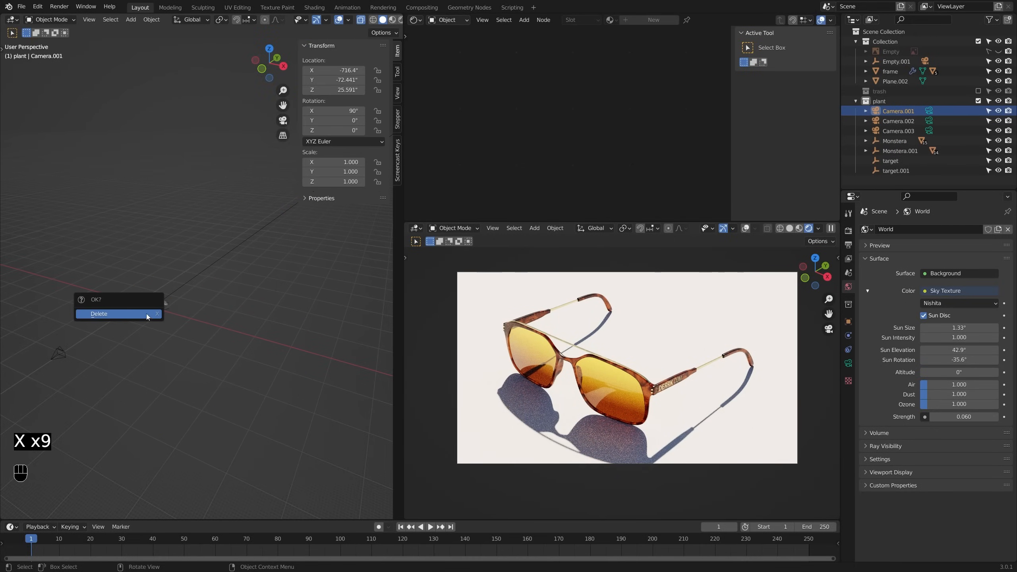
left_click(146, 314)
key("x")
left_click(58, 352)
key("x")
left_click(60, 353)
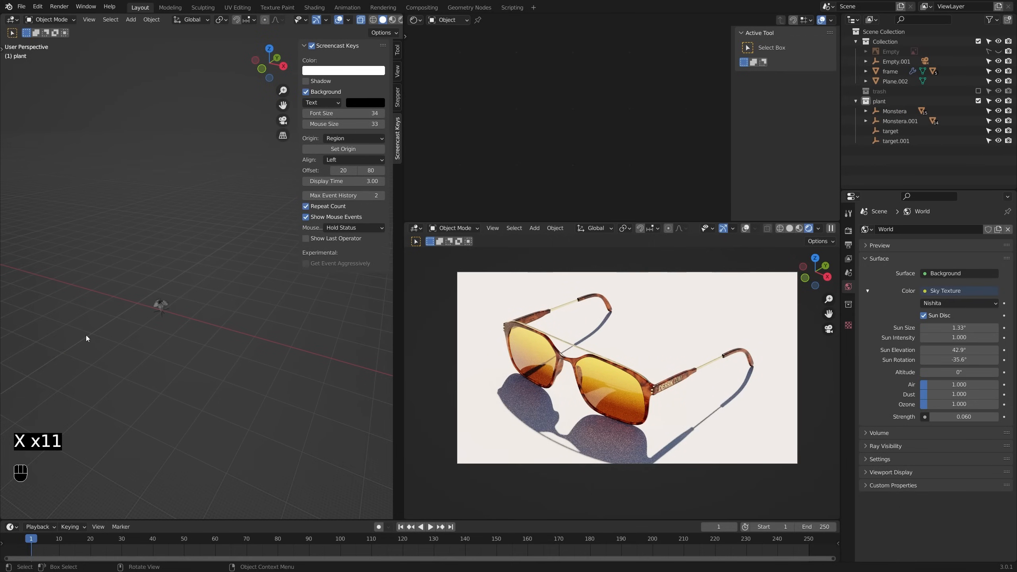
Step: Turn off X-ray display so the monstera plant shows as solid geometry
scroll(152, 297, "up", 6)
left_click(243, 312)
middle_click_drag(144, 296, 292, 297, "shift")
key("alt+z")
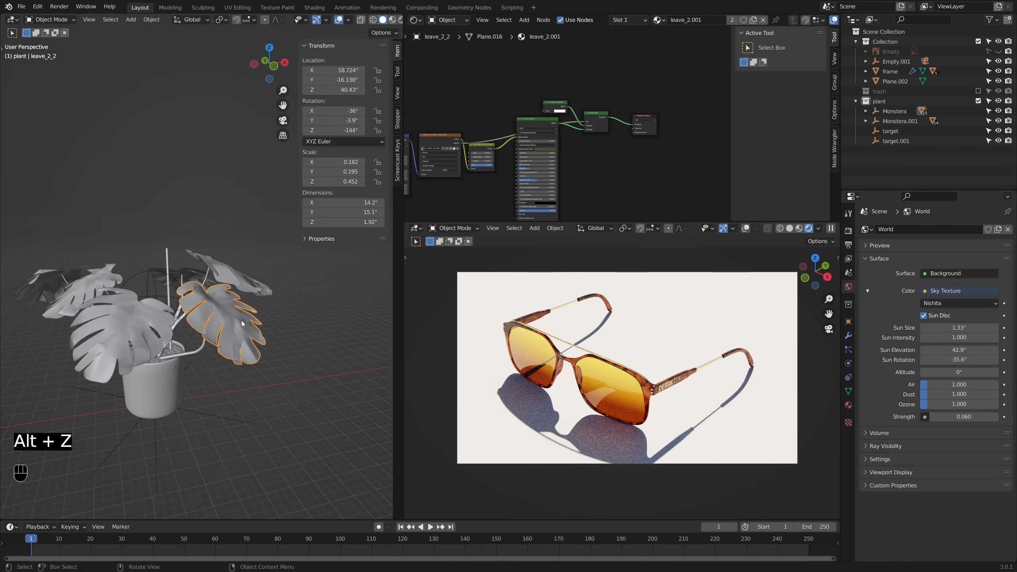
Step: Examine the monstera's leaves, stems and pot in the rendered and solid views
middle_click_drag(562, 293, 634, 295)
scroll(660, 301, "up", 3)
middle_click_drag(151, 290, 166, 299)
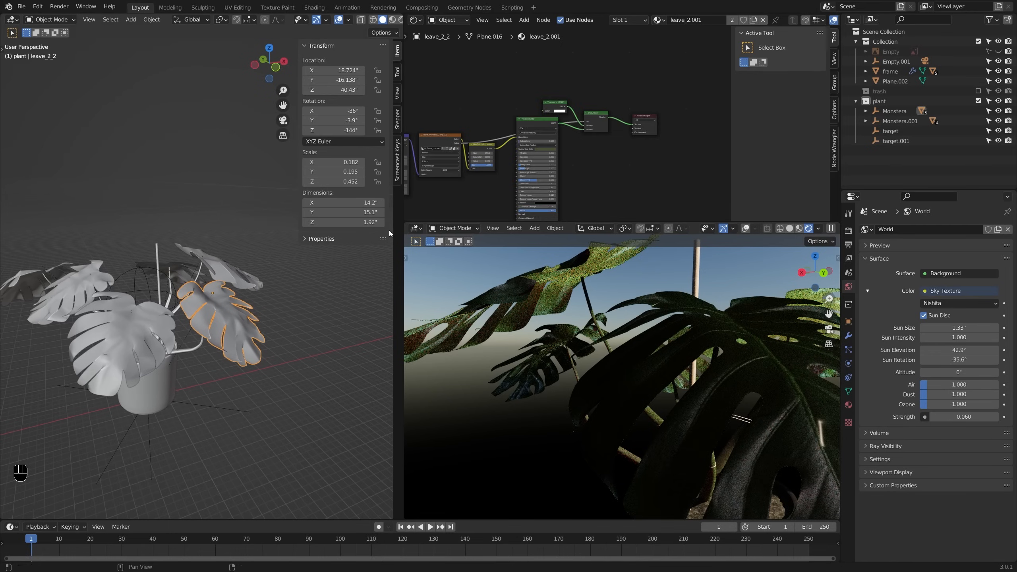
scroll(634, 162, "down", 1)
middle_click_drag(634, 162, 674, 133)
middle_click_drag(154, 288, 164, 353)
middle_click_drag(164, 353, 218, 276, "shift")
middle_click_drag(176, 374, 211, 341, "shift")
left_click(233, 430)
key("g")
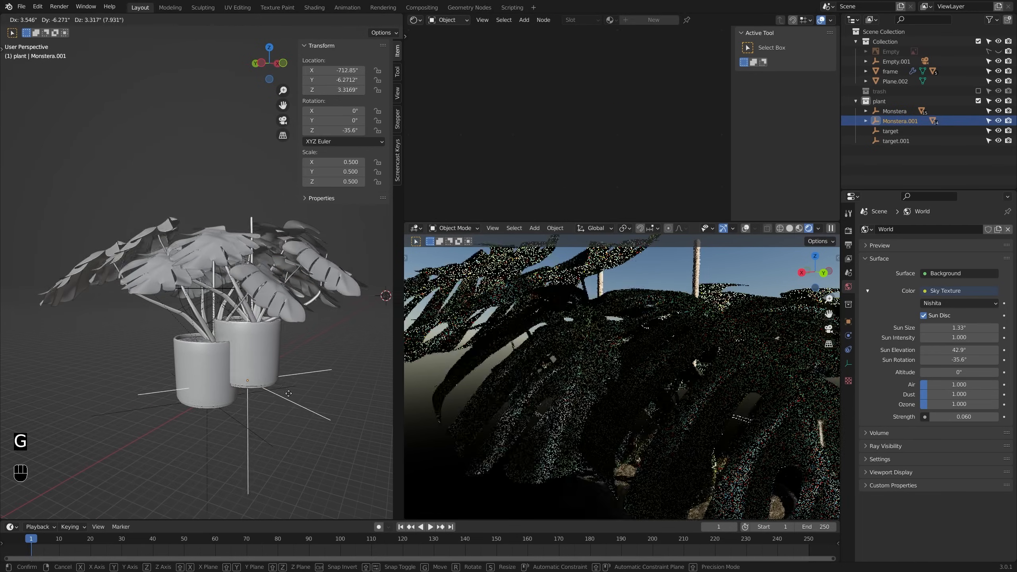
right_click(353, 357)
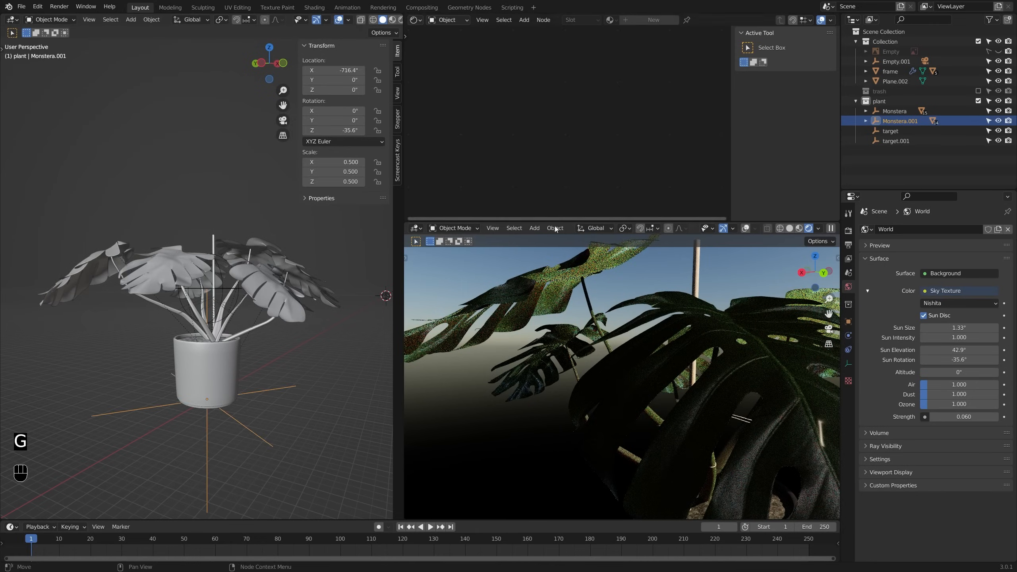
key("g")
right_click(570, 265)
Step: Select the hierarchy of the duplicate plant Monstera.001 and delete it
right_click(918, 128)
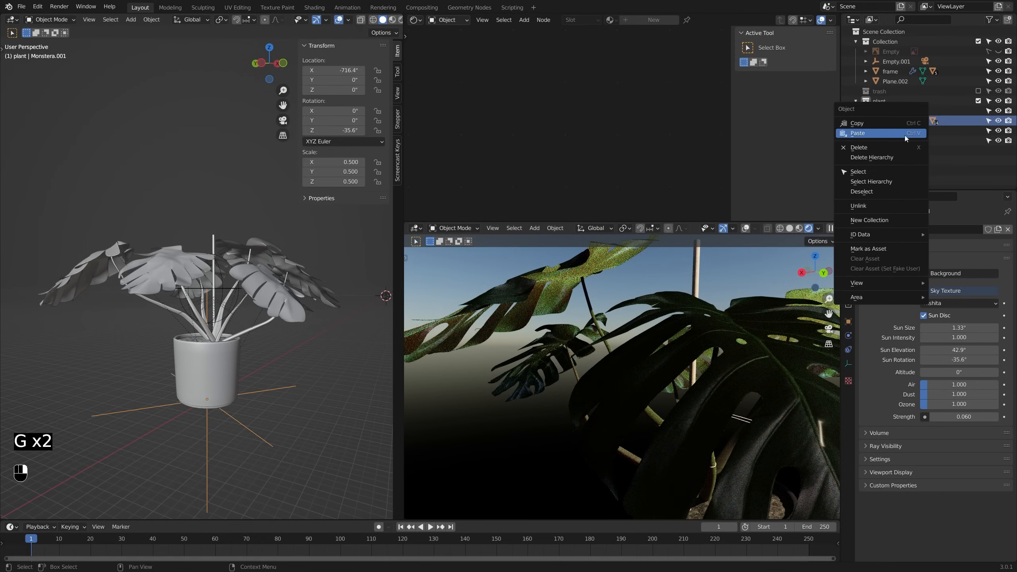
left_click(871, 182)
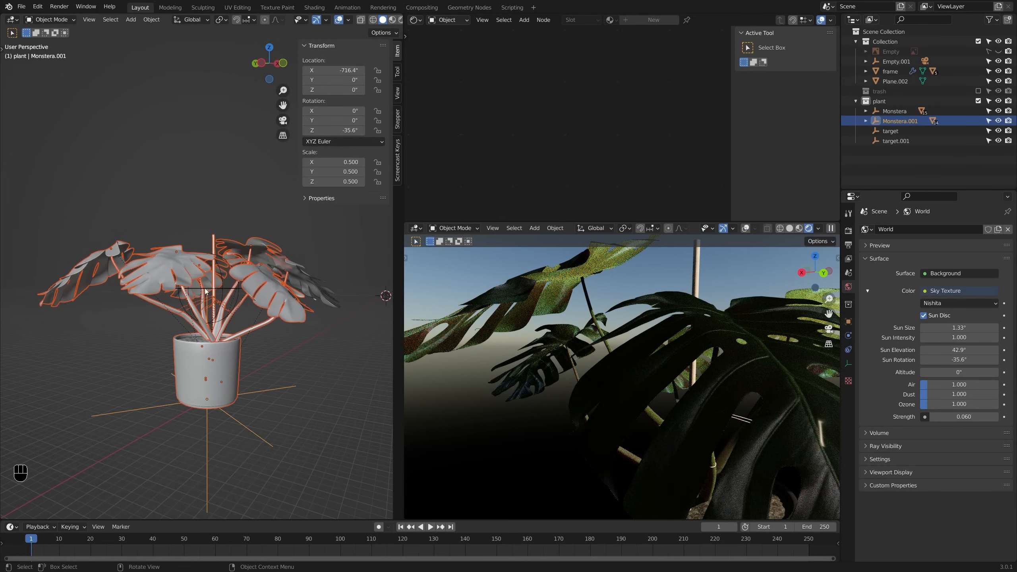
key("x")
left_click(257, 267)
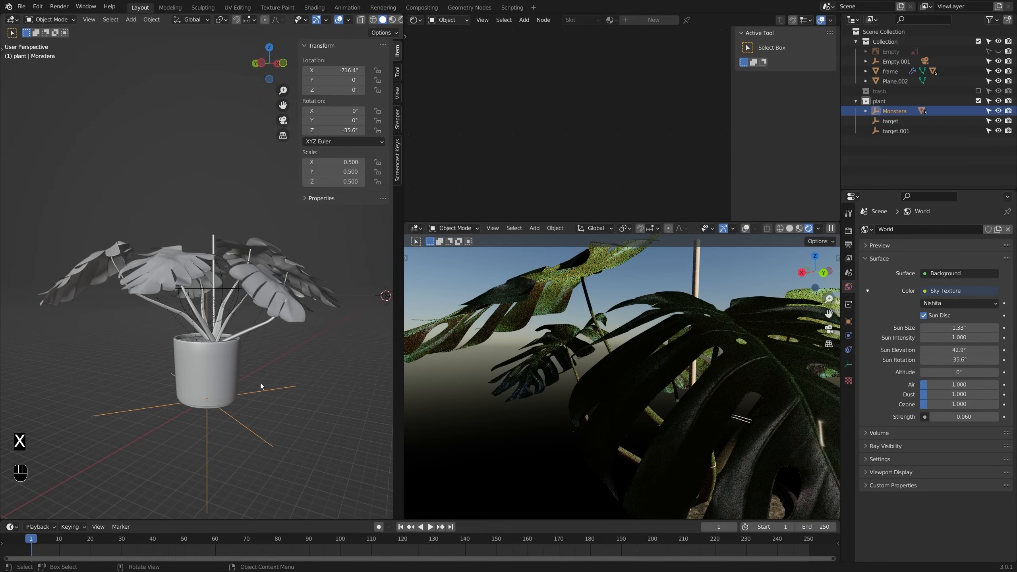
Step: Delete the two target empties, target.001 and target, from the plant collection
left_click(238, 299)
key("g")
right_click(245, 251)
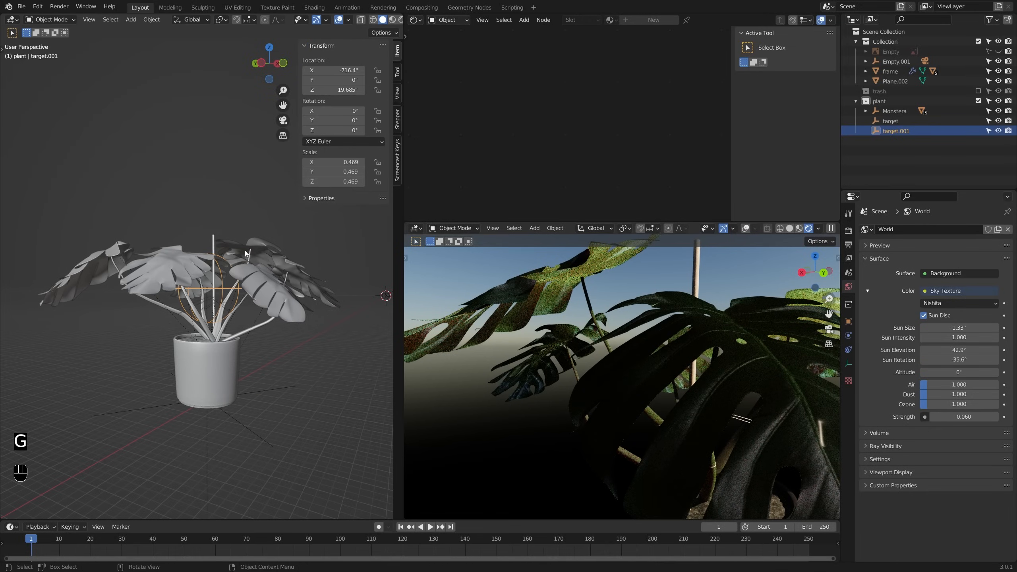
scroll(226, 291, "up", 1)
key("x")
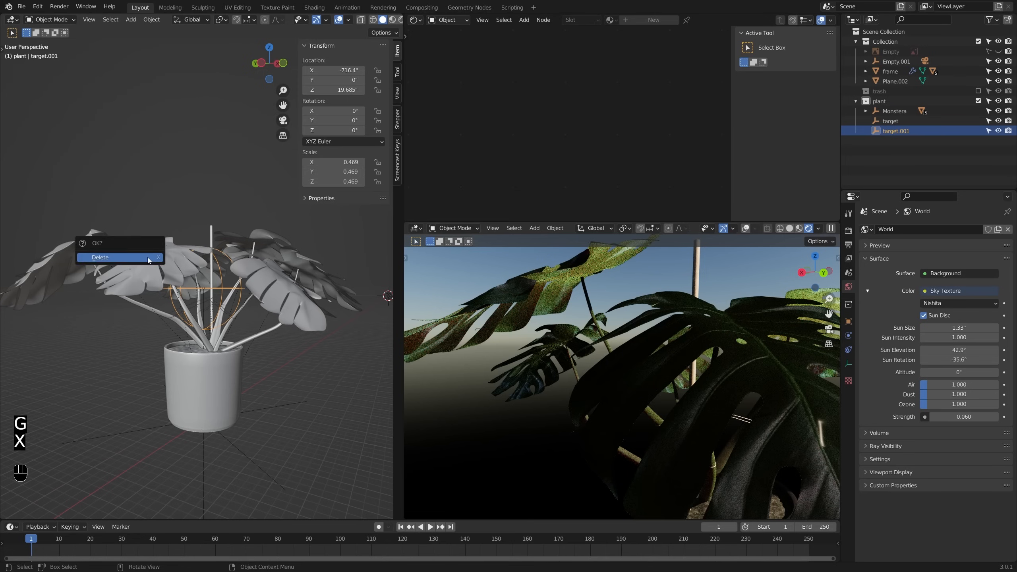
left_click(120, 255)
key("x")
Step: Delete the plant's support stick and its pot, leaving only the stems and leaves
key("x")
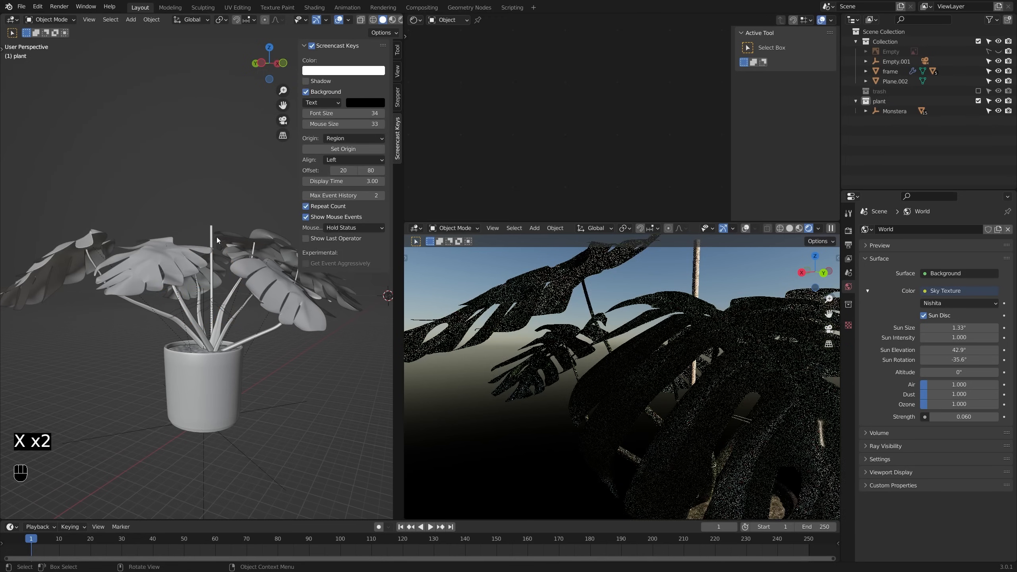
scroll(225, 358, "down", 1)
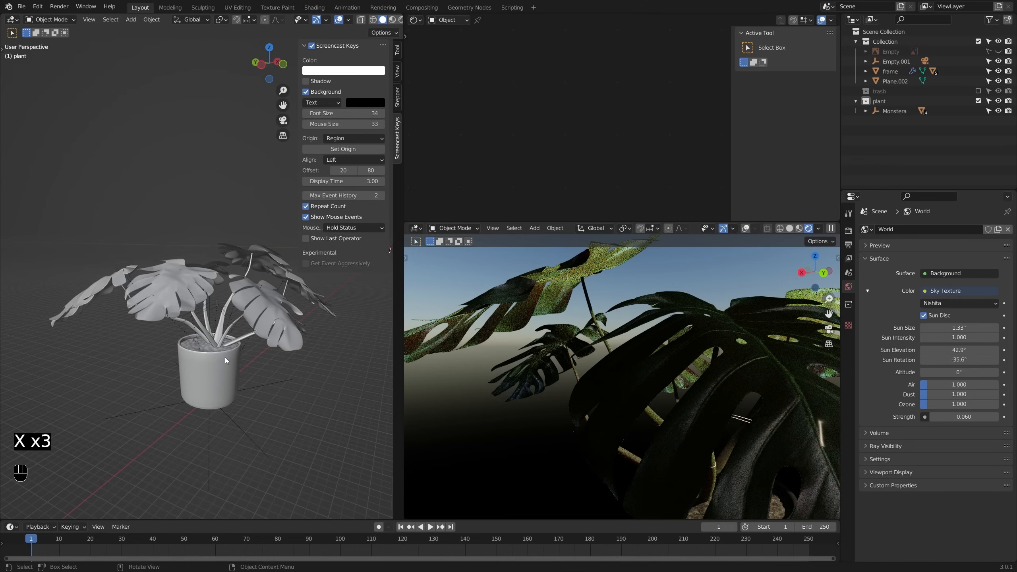
left_click(225, 359)
key("x")
left_click(224, 366)
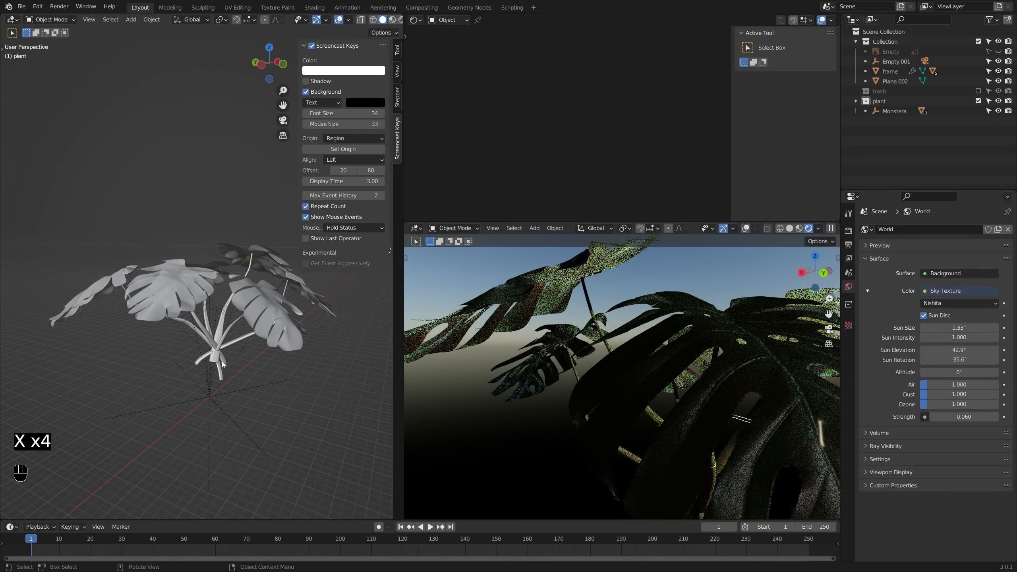
left_click(223, 360)
left_click(211, 399)
key("g")
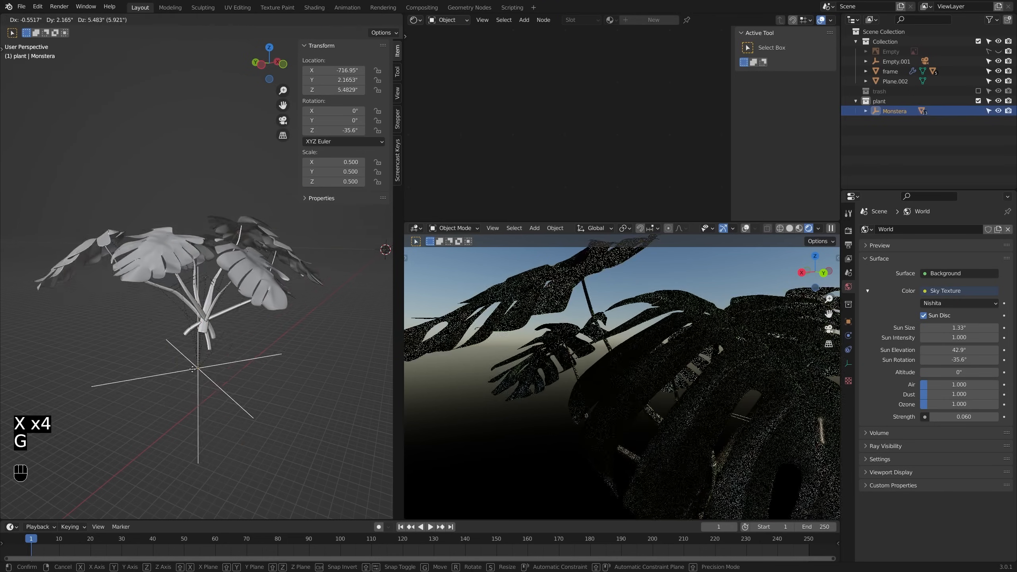
right_click(223, 383)
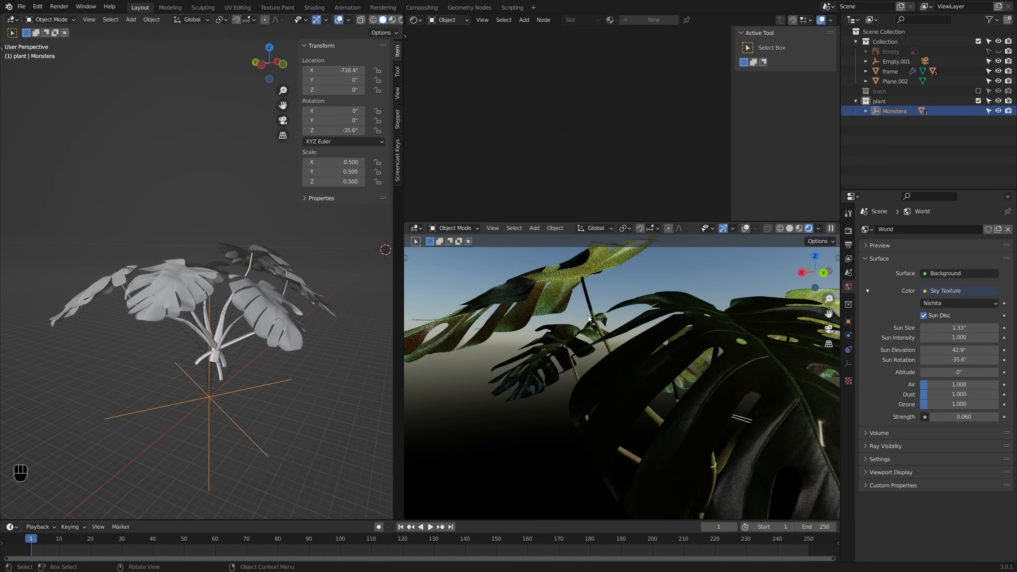
Step: Circle-select all of the monstera's leaves and stems with X-ray shading enabled
middle_click_drag(598, 324, 637, 340)
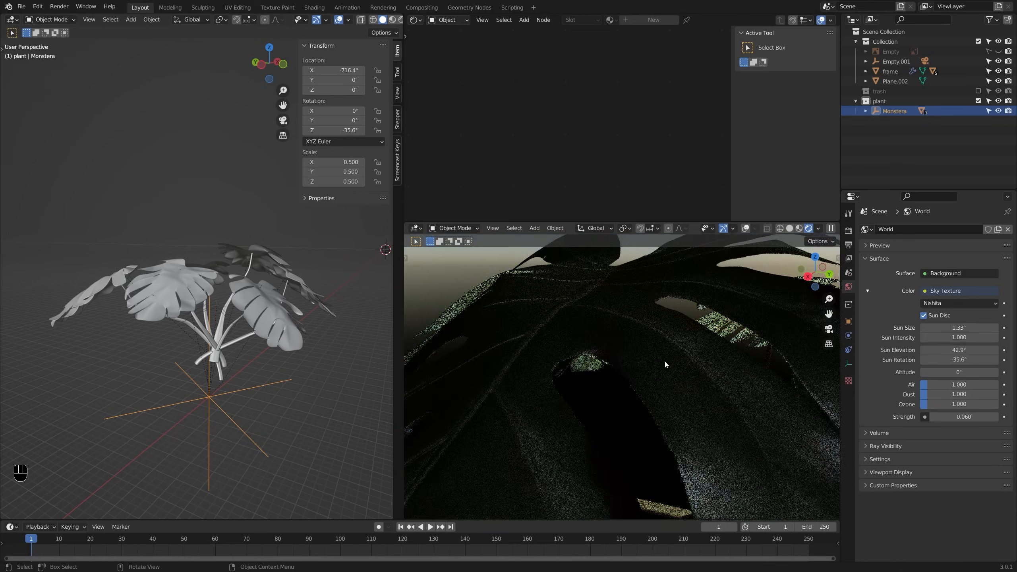
middle_click_drag(683, 362, 616, 315, "shift")
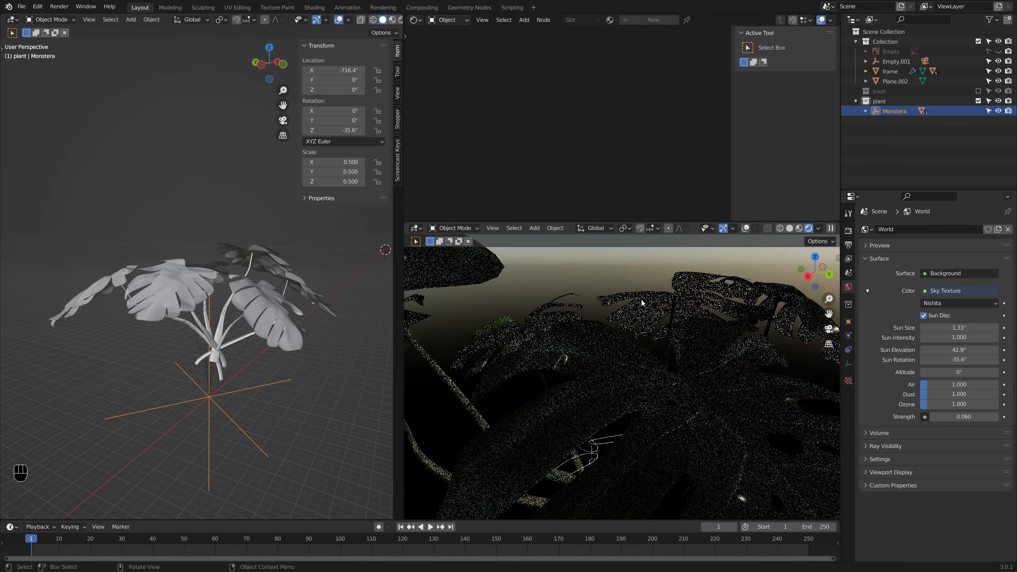
middle_click_drag(674, 301, 642, 300)
left_click(296, 317)
key("alt+z")
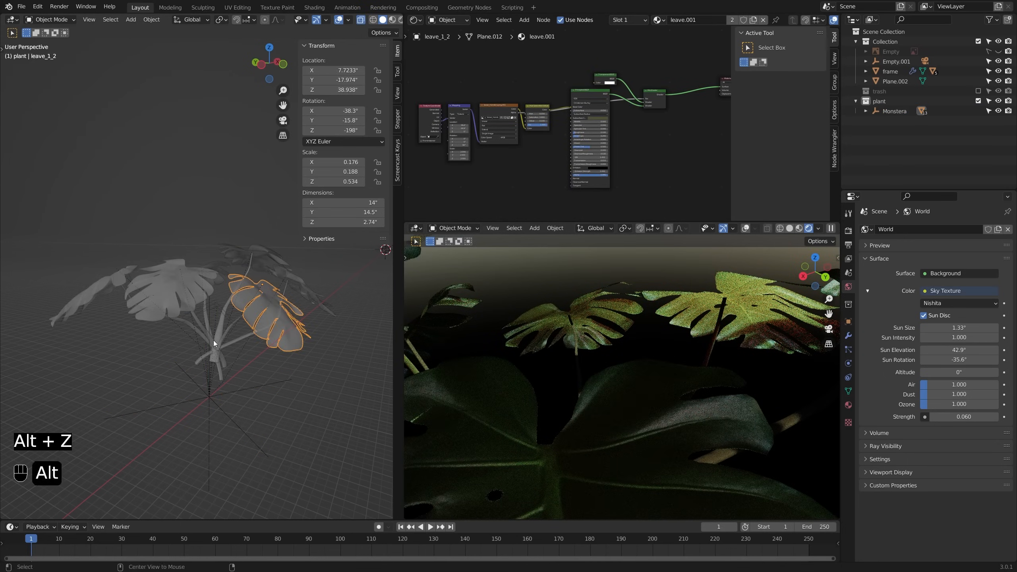
key("alt+a")
key("c")
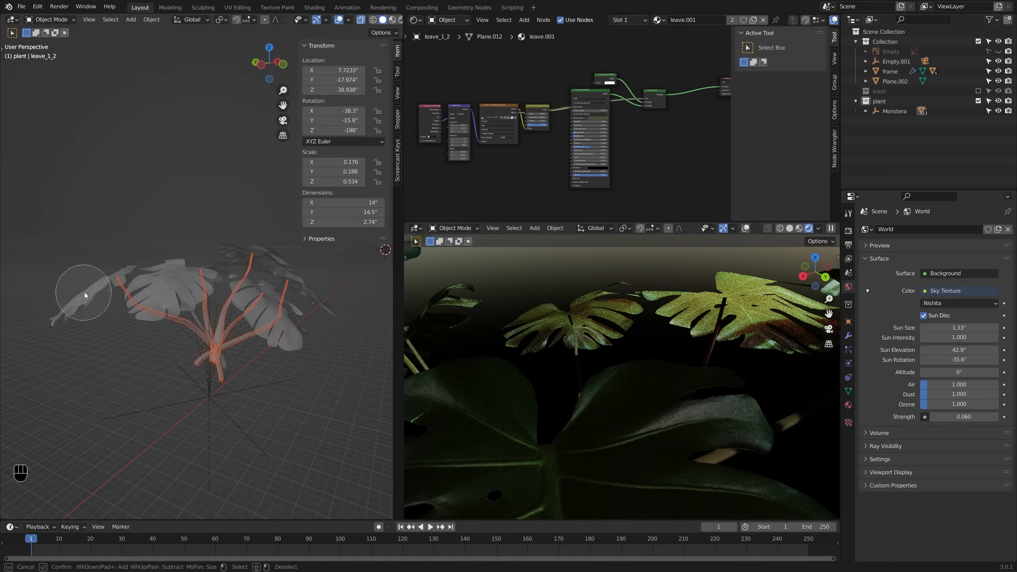
mouse_move(84, 292)
left_mouse_down()
mouse_move(281, 305)
mouse_move(265, 254)
mouse_move(250, 348)
left_mouse_up()
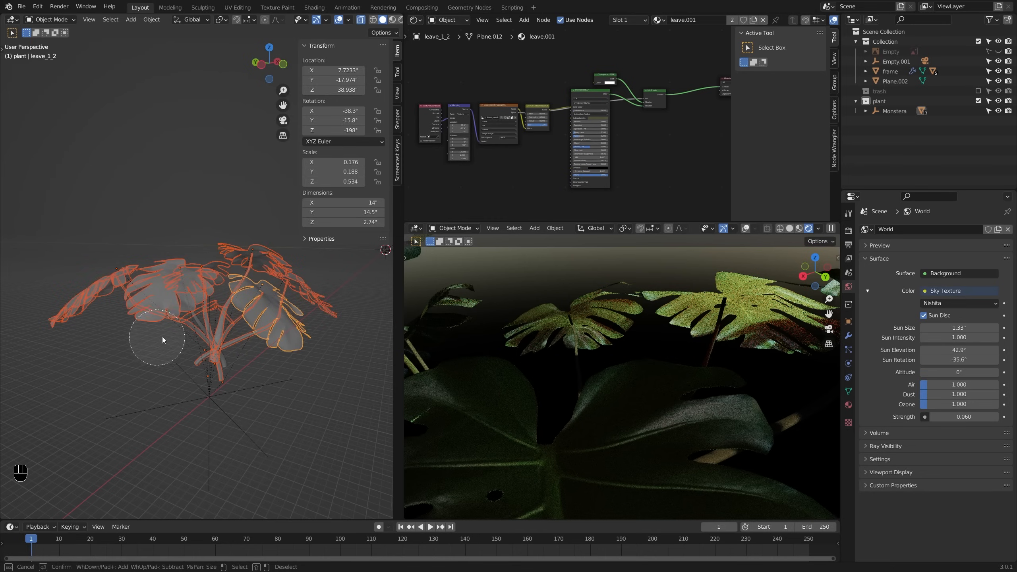
right_click(210, 333)
Step: Add the missed stem to the selection as the active object and test the full selection with a cancelled move
key("alt+z")
middle_click_drag(210, 333, 174, 302)
key("alt+z")
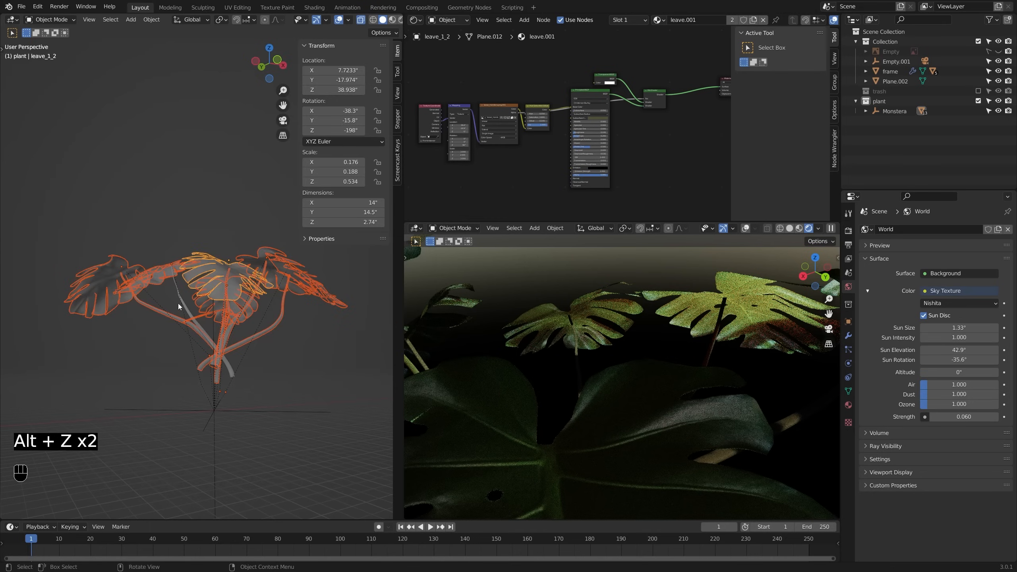
left_click(180, 297, "shift")
key("g")
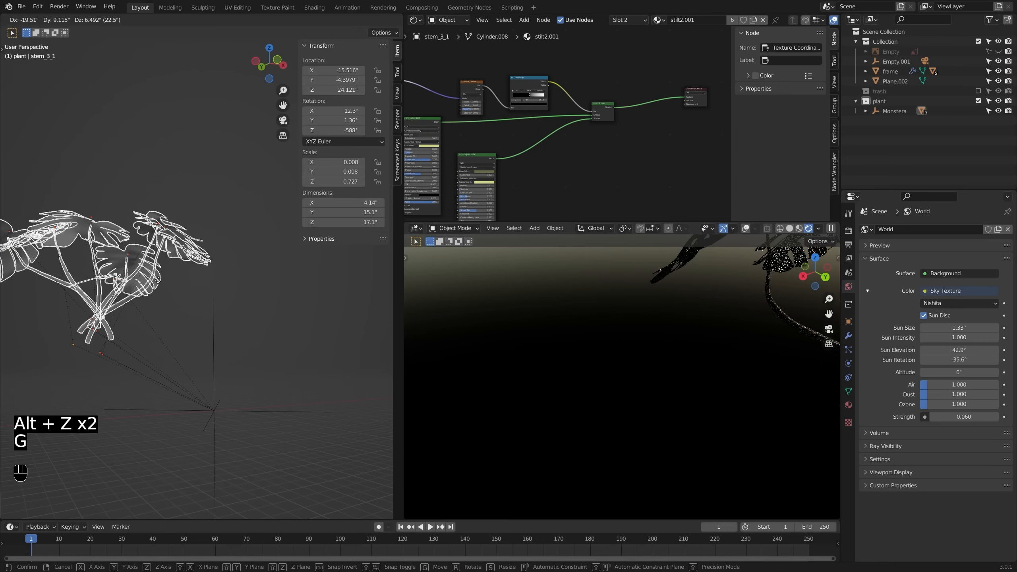
right_click(236, 273)
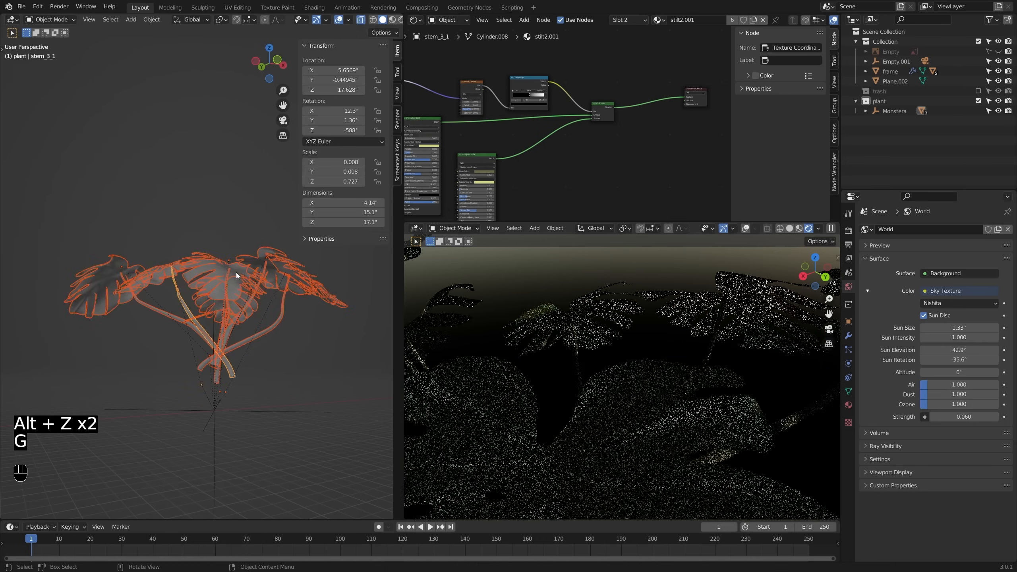
Step: Replace the active stem's second material with a new one named blank
left_click(763, 20)
left_click(691, 21)
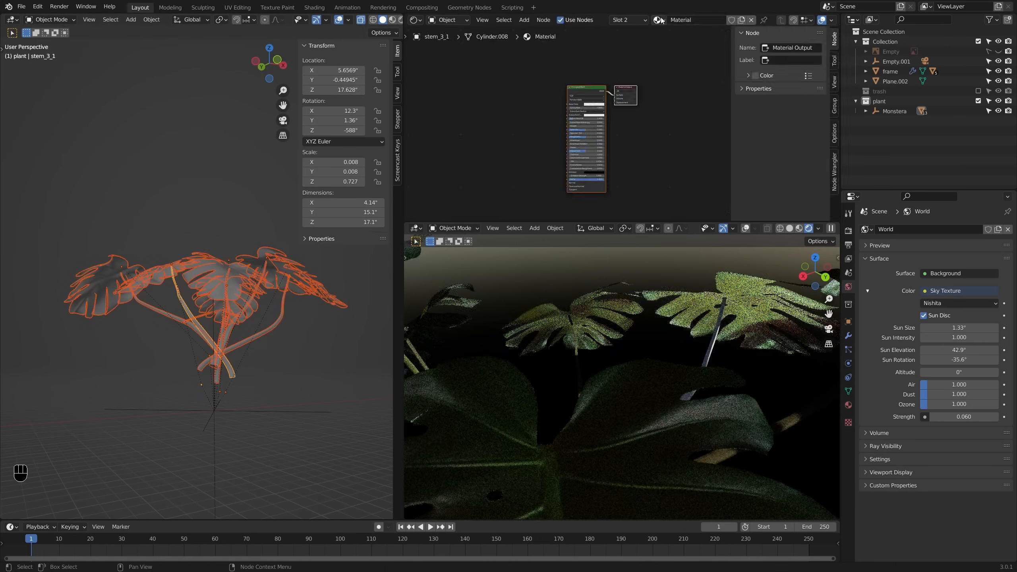
double_click(690, 21)
type("blank")
key("Return")
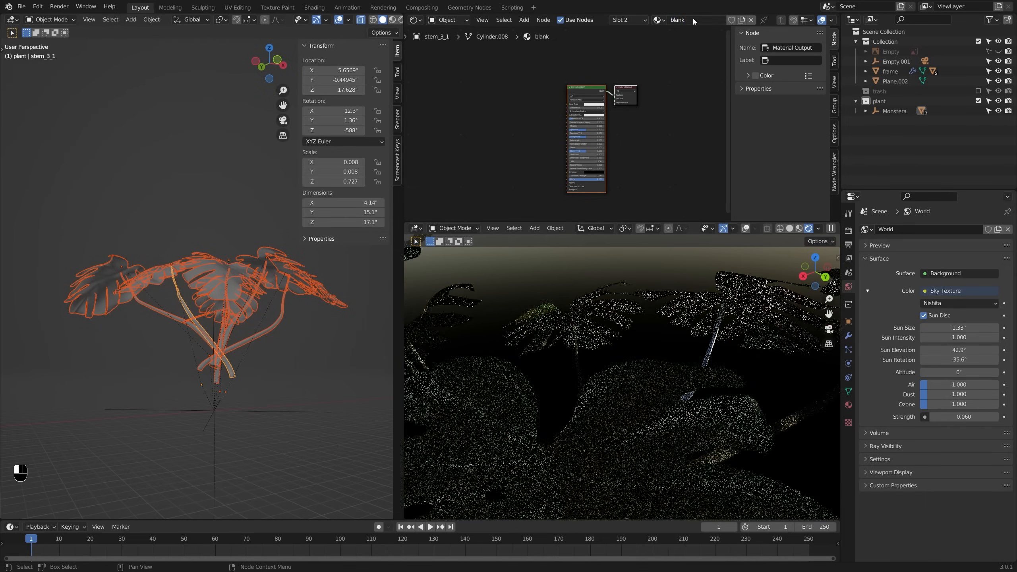
Step: Set the blank material's base color to a light green sampled from a lit leaf in the render
scroll(621, 87, "up", 4)
left_click(564, 123)
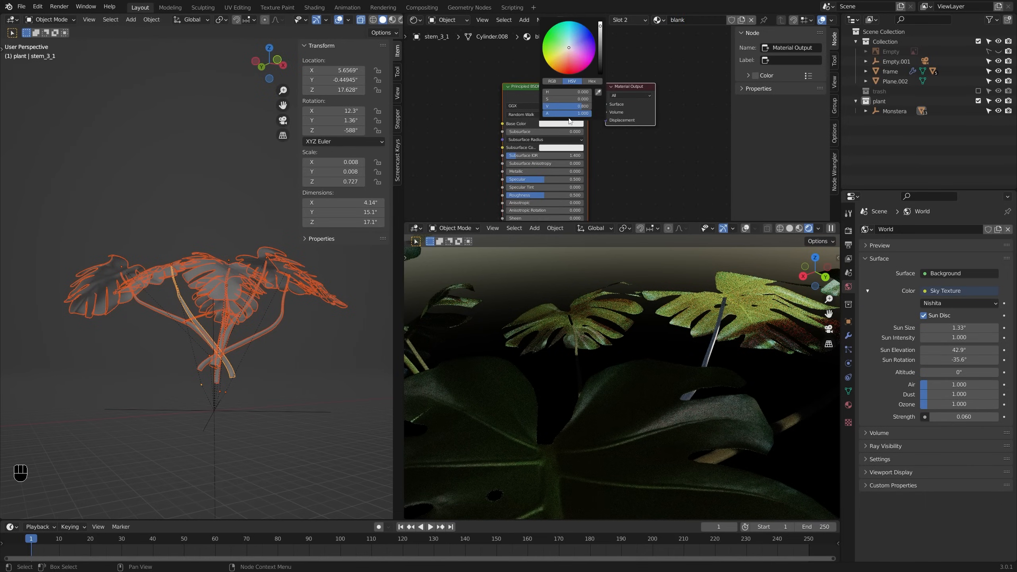
left_click(599, 92)
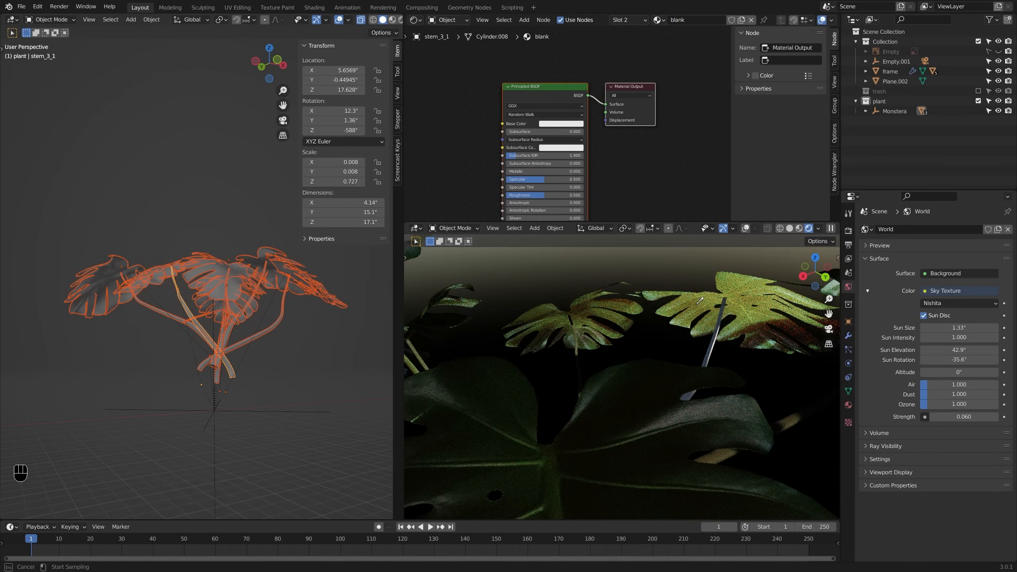
left_click(698, 303)
Step: Link the active stem's materials to all the selected leaves and stems
scroll(636, 301, "down", 5)
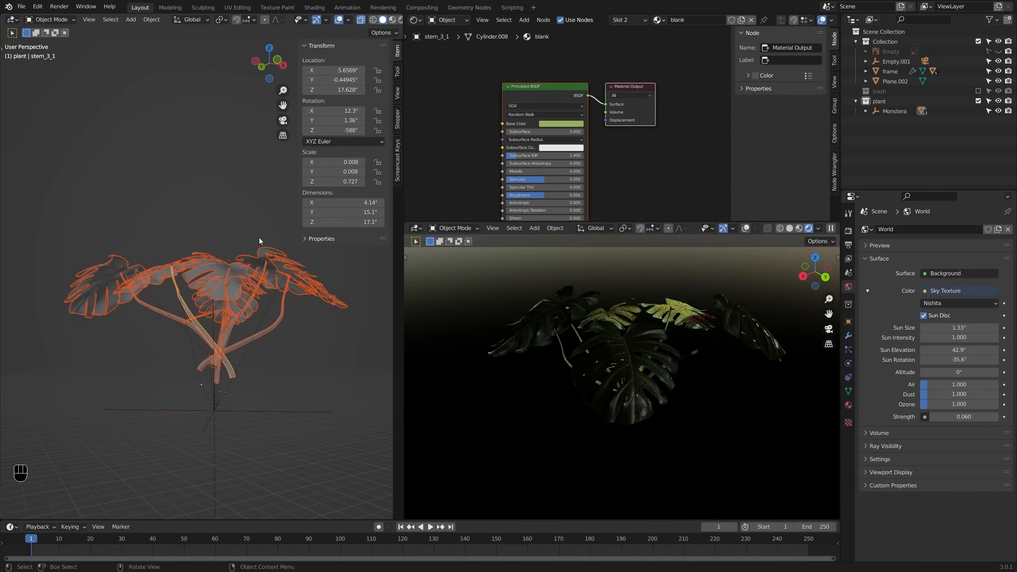
middle_click_drag(558, 288, 548, 323)
middle_click_drag(380, 317, 242, 308)
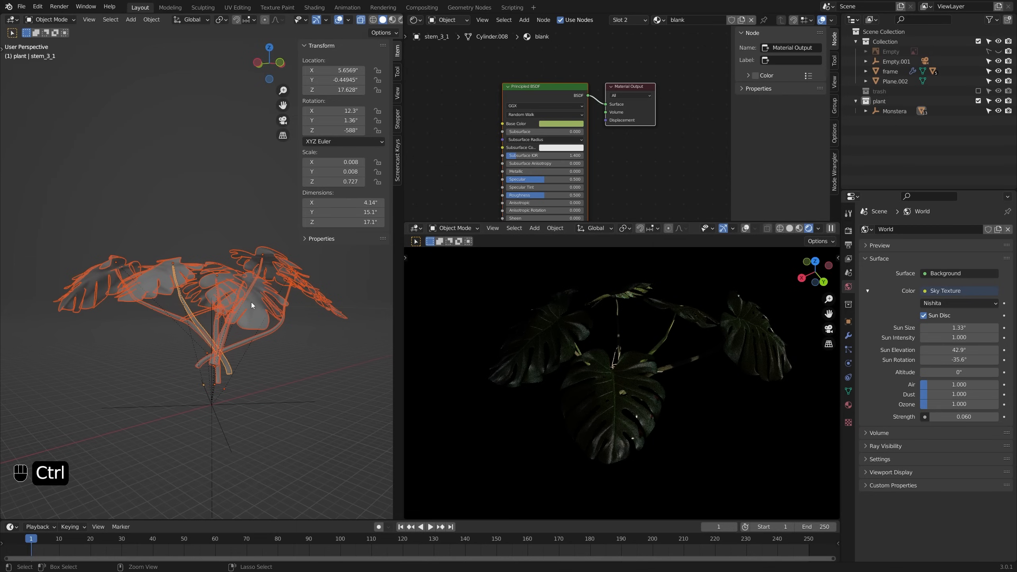
key("ctrl+l")
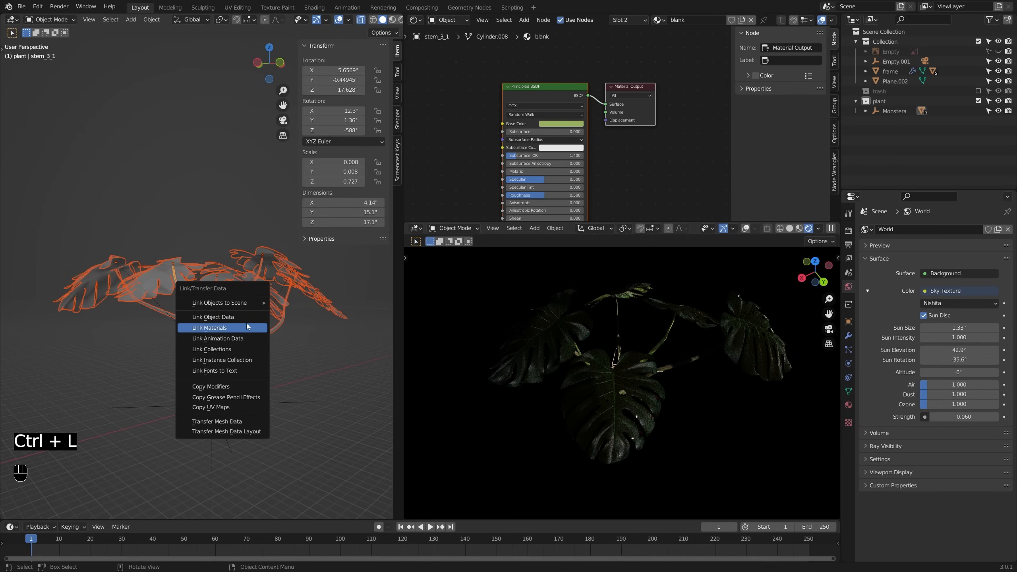
left_click(245, 326)
Step: Examine the leaves with the linked material in the rendered view, and check the active stem's material slots and modifiers
middle_click_drag(531, 330, 678, 322)
scroll(611, 139, "up", 2)
scroll(611, 141, "down", 1)
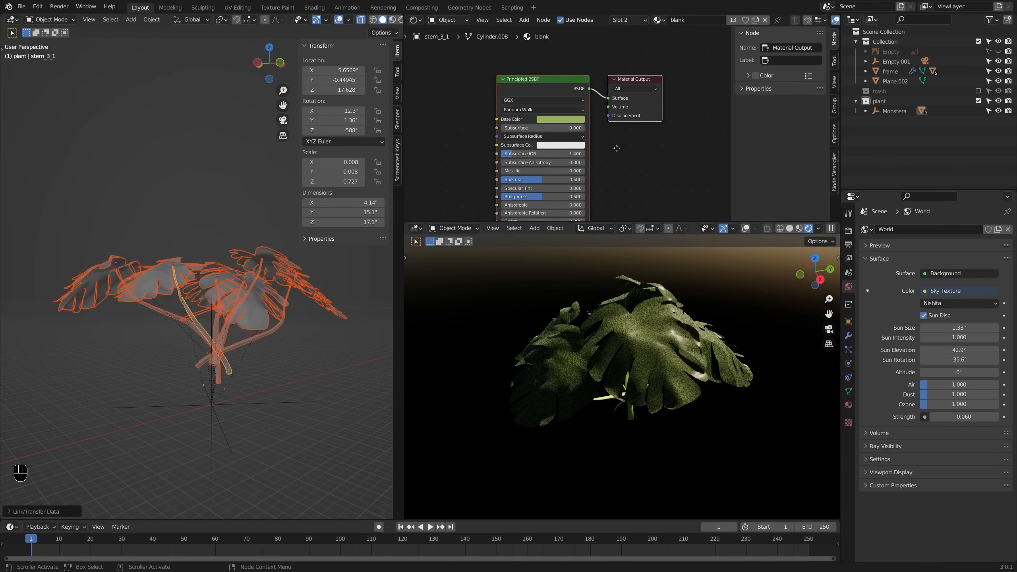
middle_click_drag(614, 153, 619, 128)
scroll(681, 325, "up", 5)
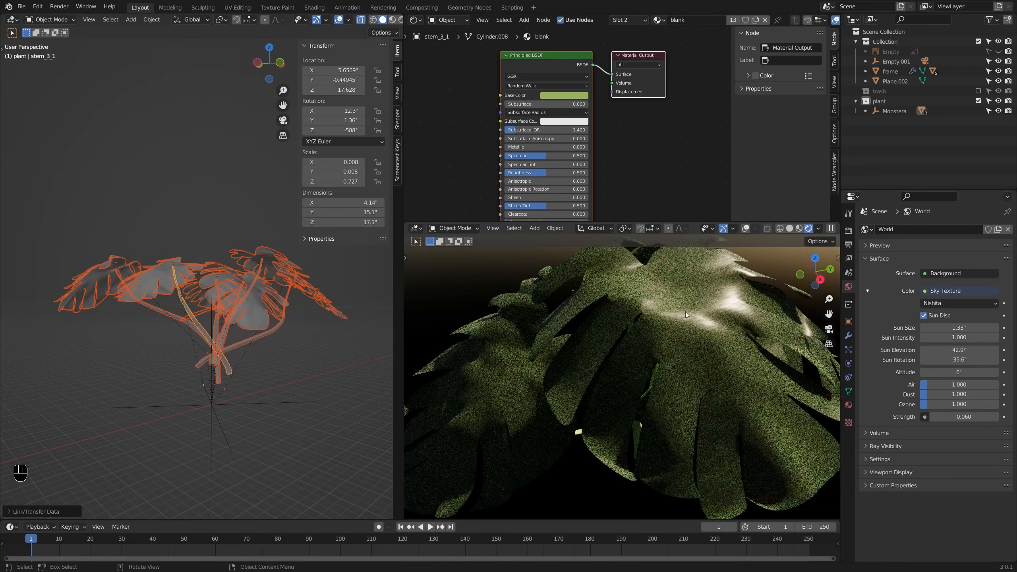
left_click(848, 404)
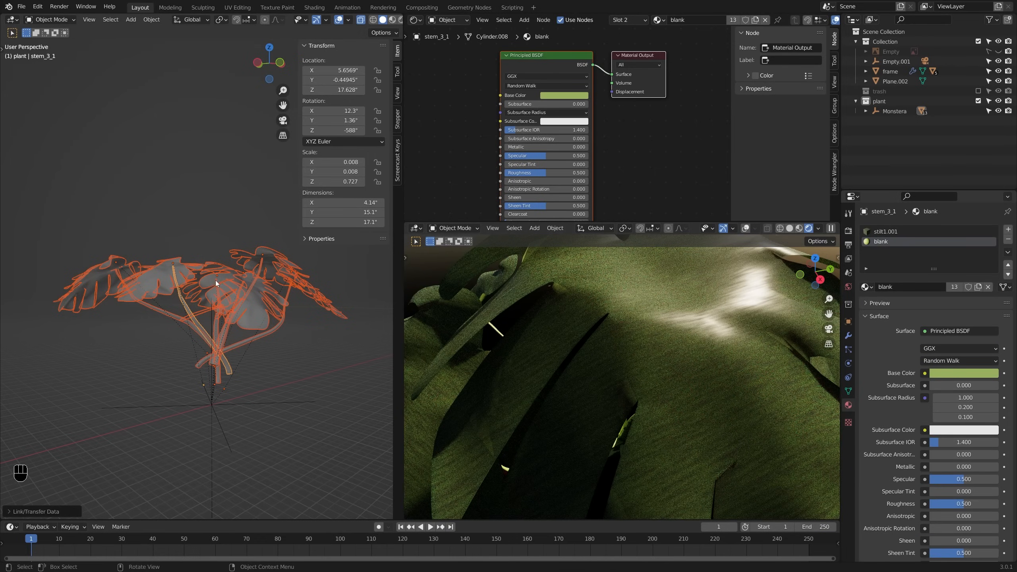
middle_click_drag(215, 280, 261, 271)
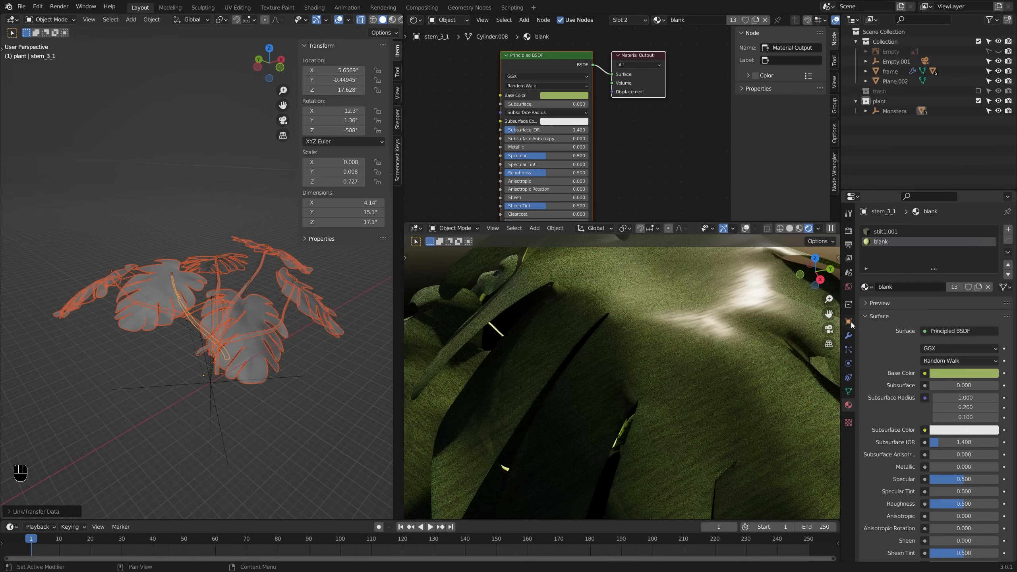
left_click(849, 336)
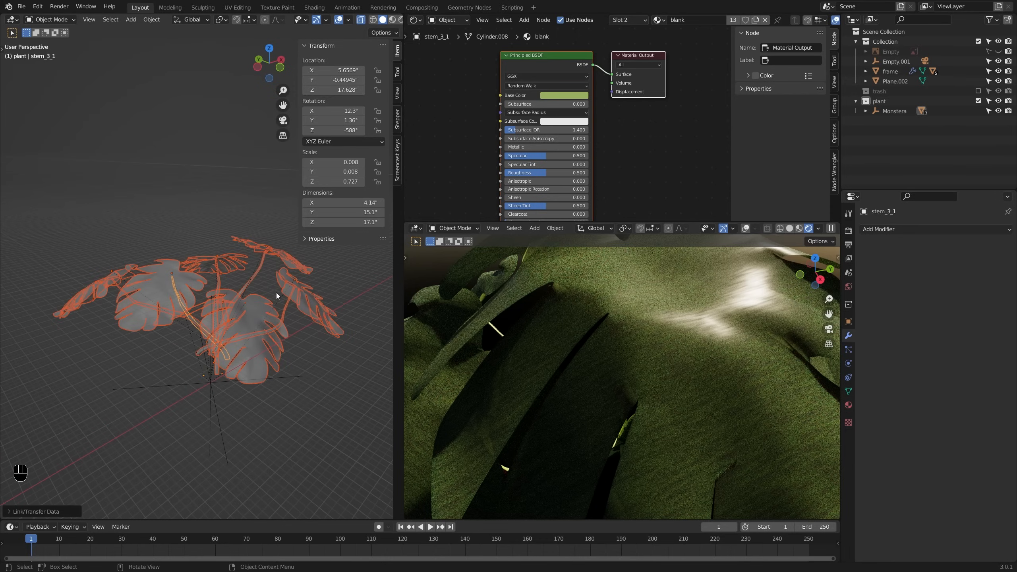
scroll(681, 322, "down", 5)
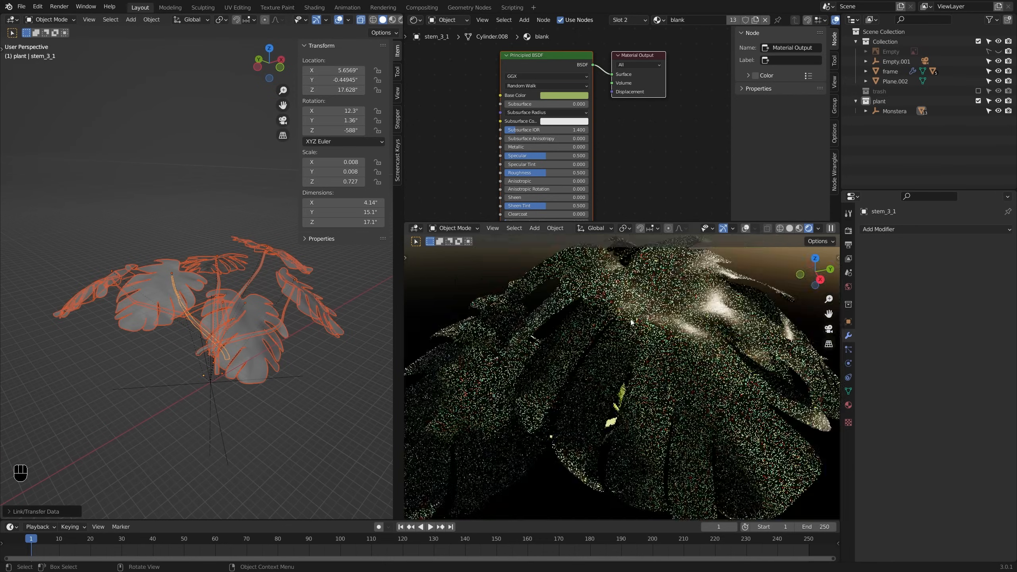
scroll(648, 319, "down", 1)
scroll(650, 318, "up", 1)
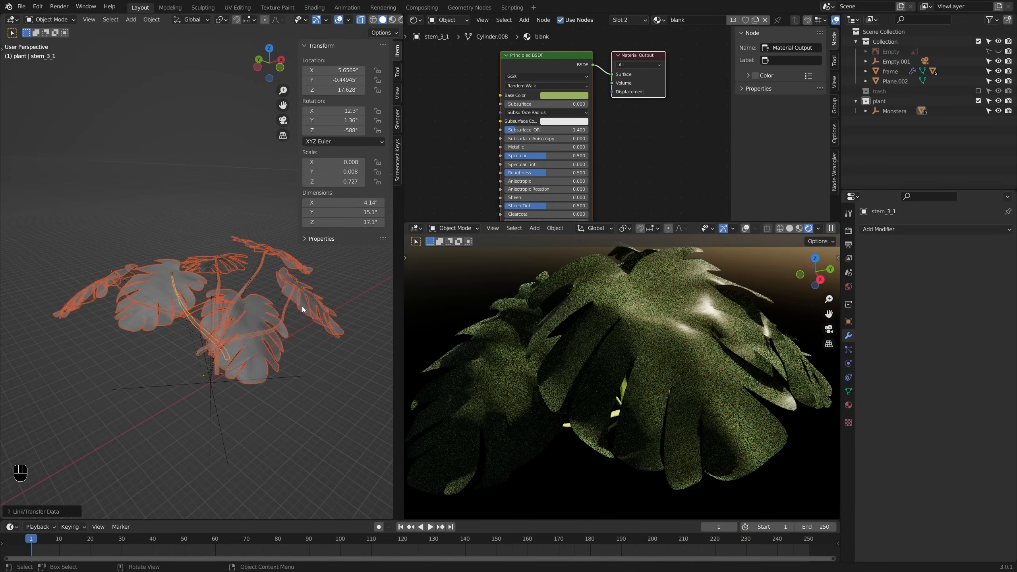
Step: Try to join all the leaves and stems into the active stem
key("ctrl")
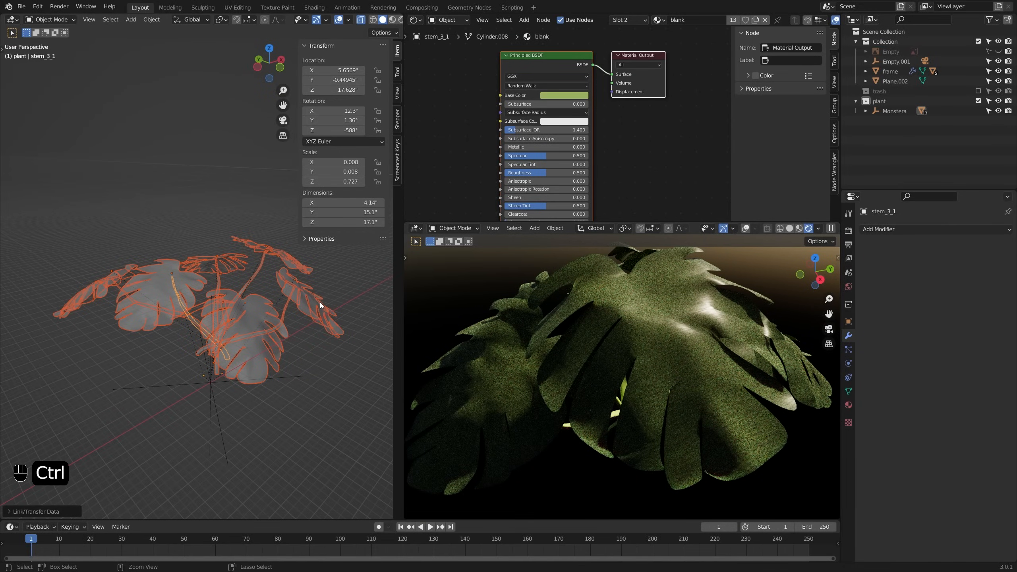
key("ctrl+j")
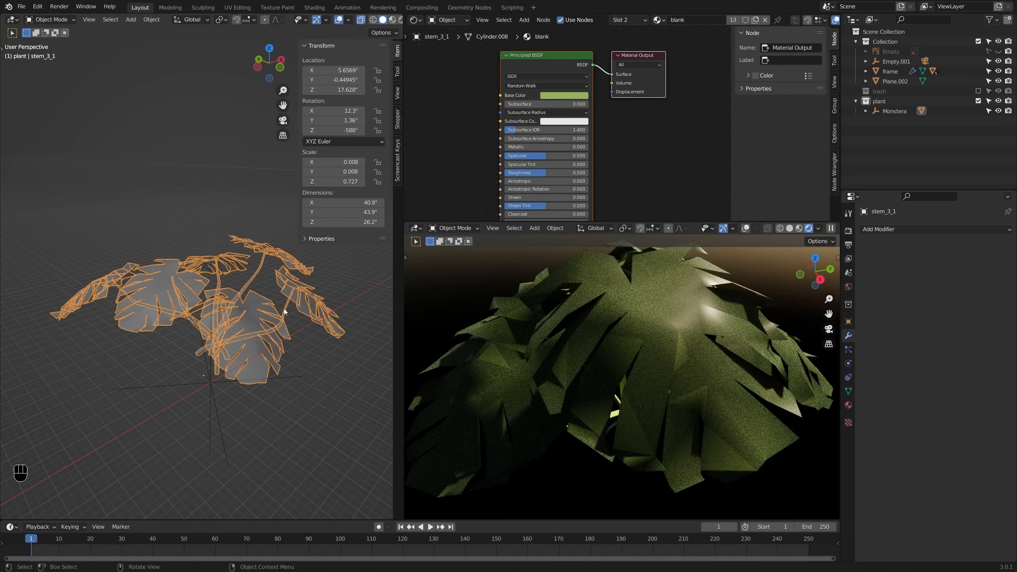
key("ctrl+z")
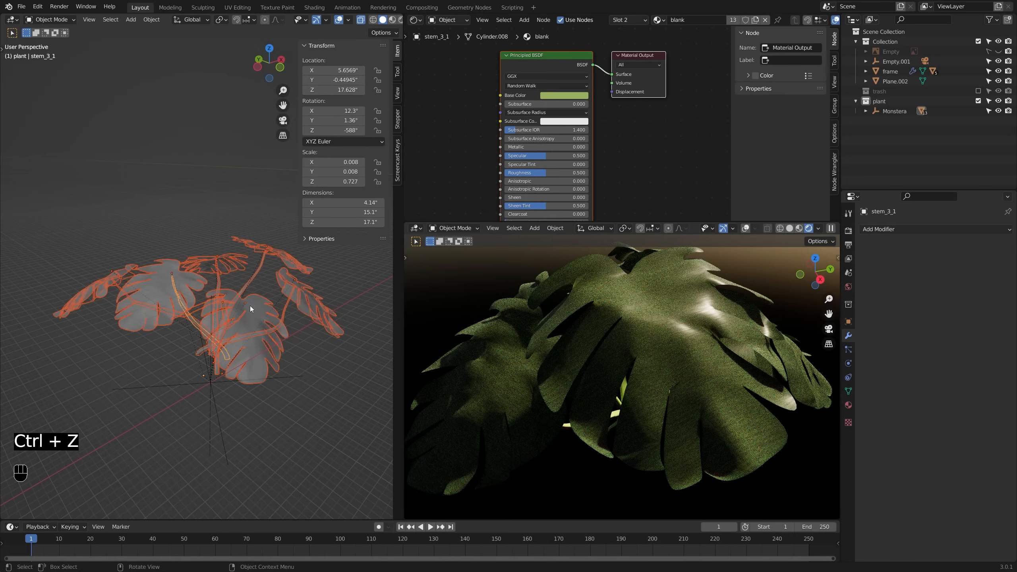
Step: Join all the plant parts into the leaf leave_1_2 and set its Subdivision levels to 1 for both viewport and render
left_click(256, 306, "shift")
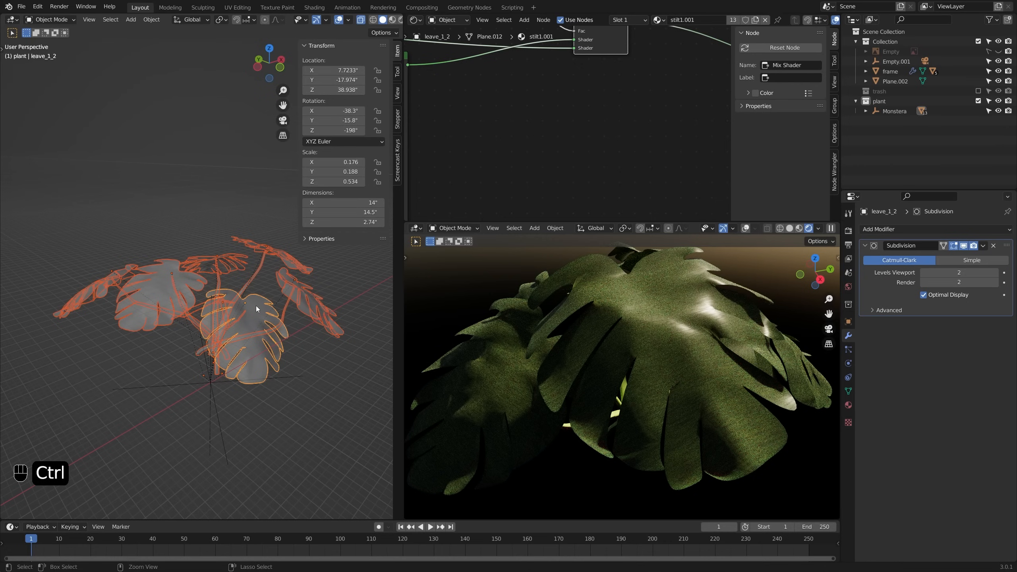
key("ctrl+j")
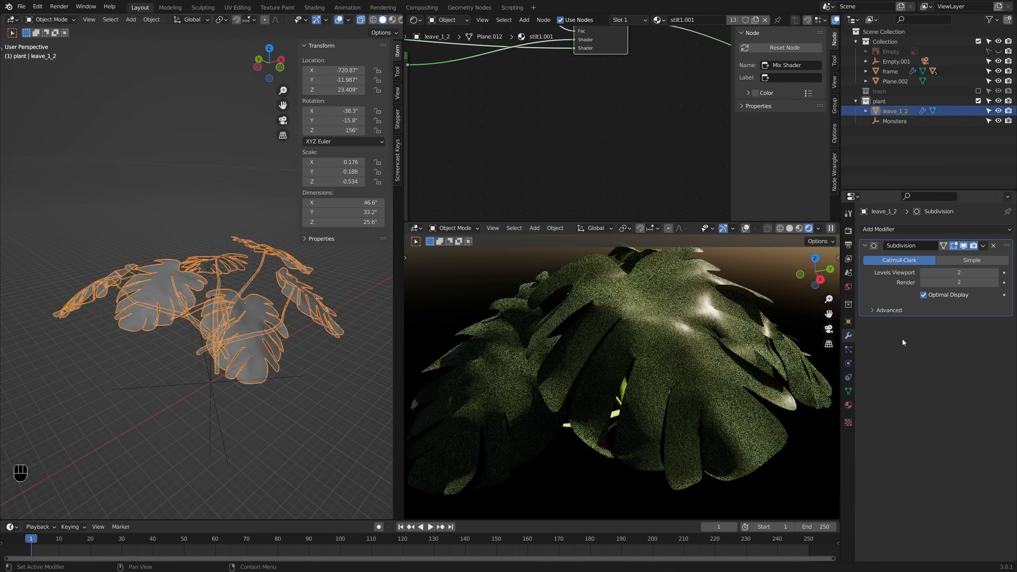
left_click(924, 274)
left_click(925, 284)
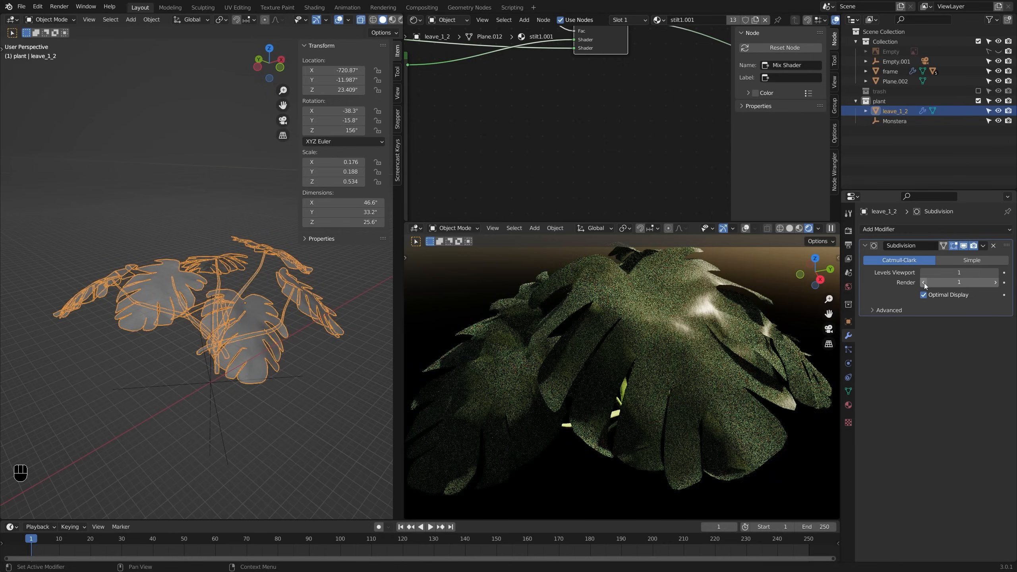
Step: Remove the stilt1.001 material slot from the joined plant, leaving only the blank material
middle_click_drag(251, 344, 224, 264)
key("alt+z")
key("alt+z")
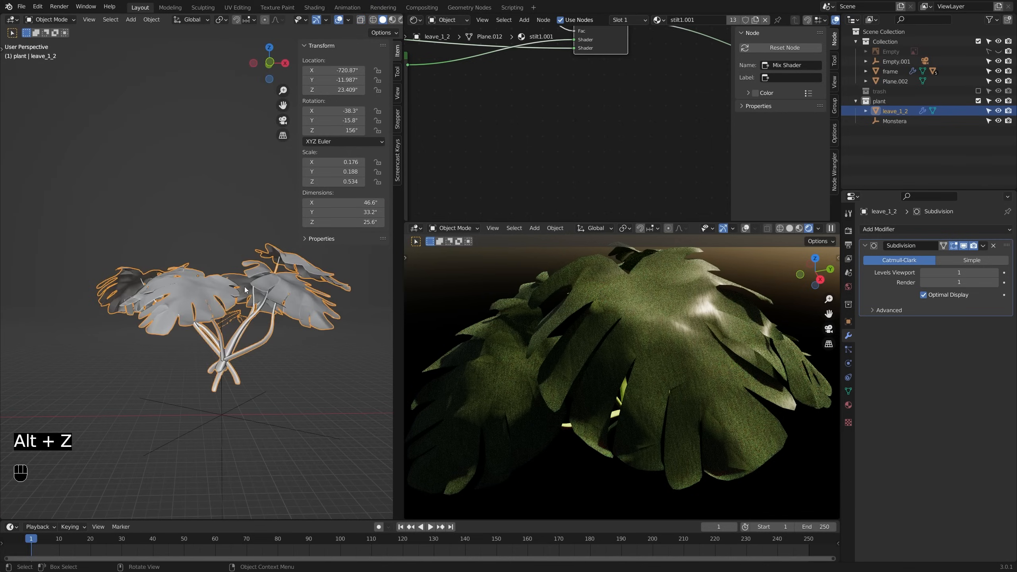
left_click(849, 406)
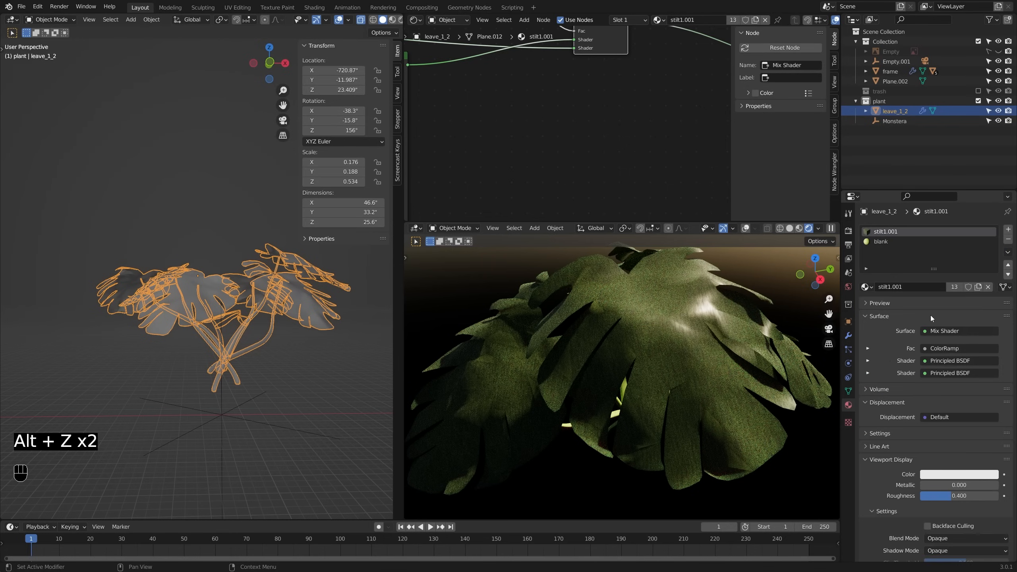
left_click(1008, 241)
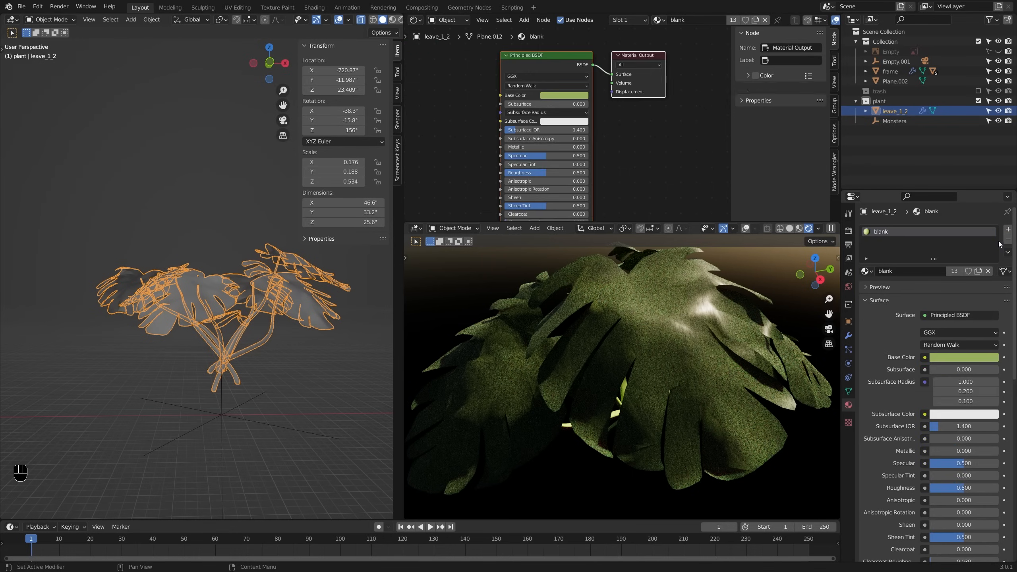
Step: Delete the Monstera empty, keeping the joined leave_1_2 plant
scroll(276, 291, "down", 2)
scroll(275, 291, "down", 1)
scroll(605, 292, "down", 6)
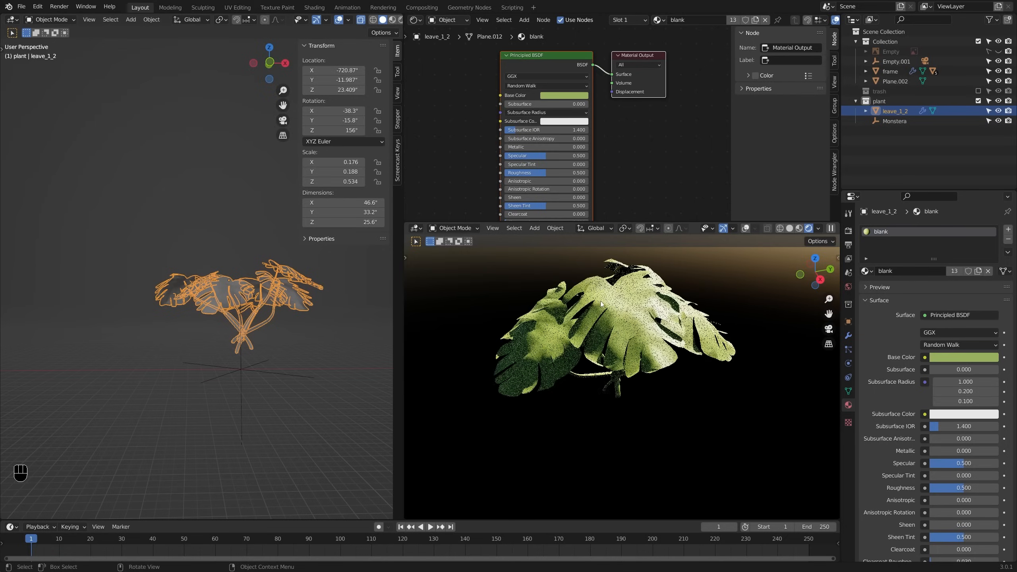
middle_click_drag(645, 303, 712, 324)
scroll(269, 297, "down", 3)
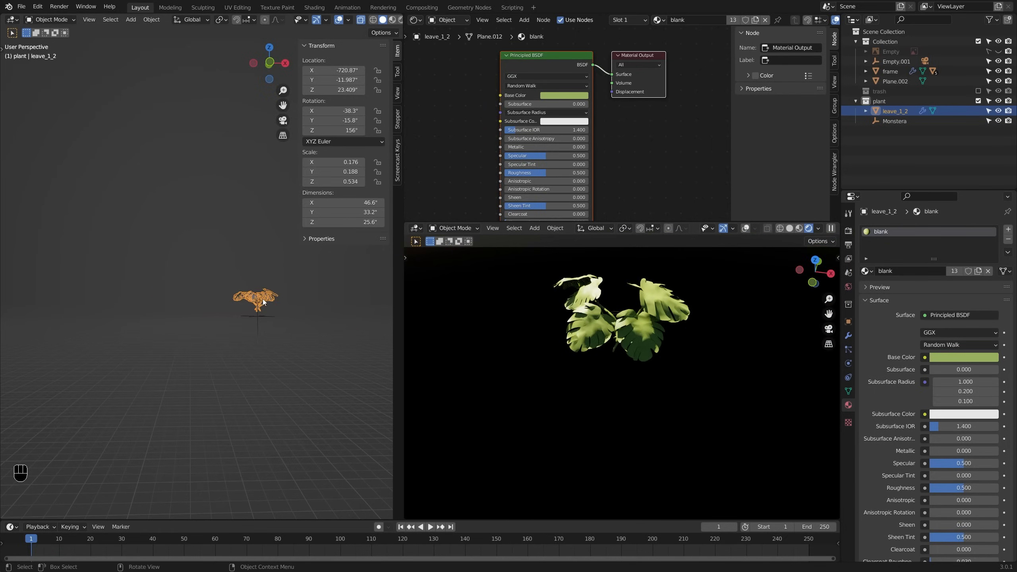
scroll(266, 324, "up", 1)
left_click(262, 312)
key("KP_7")
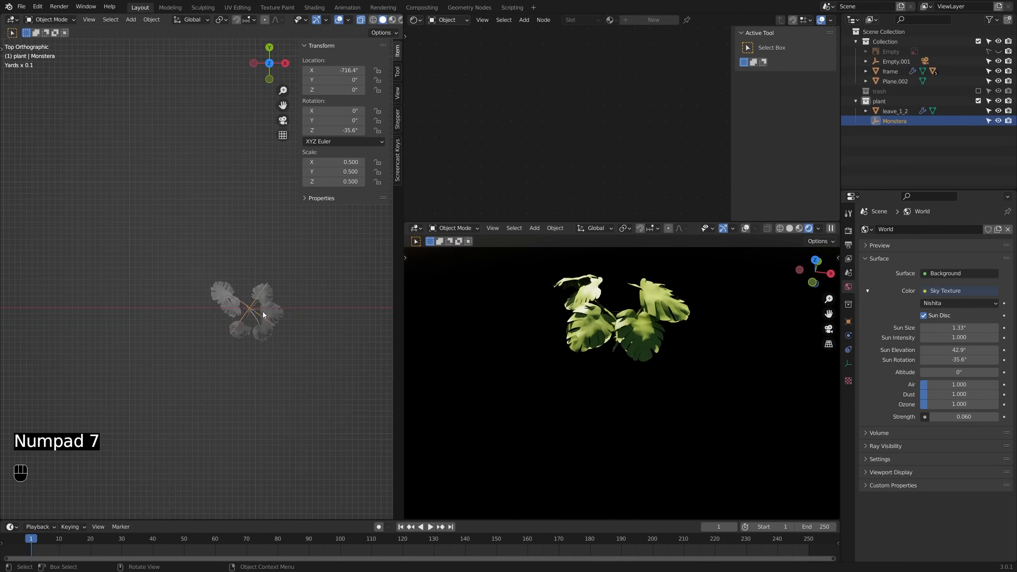
scroll(173, 294, "down", 6)
middle_click_drag(241, 302, 97, 324, "shift")
scroll(123, 318, "down", 4)
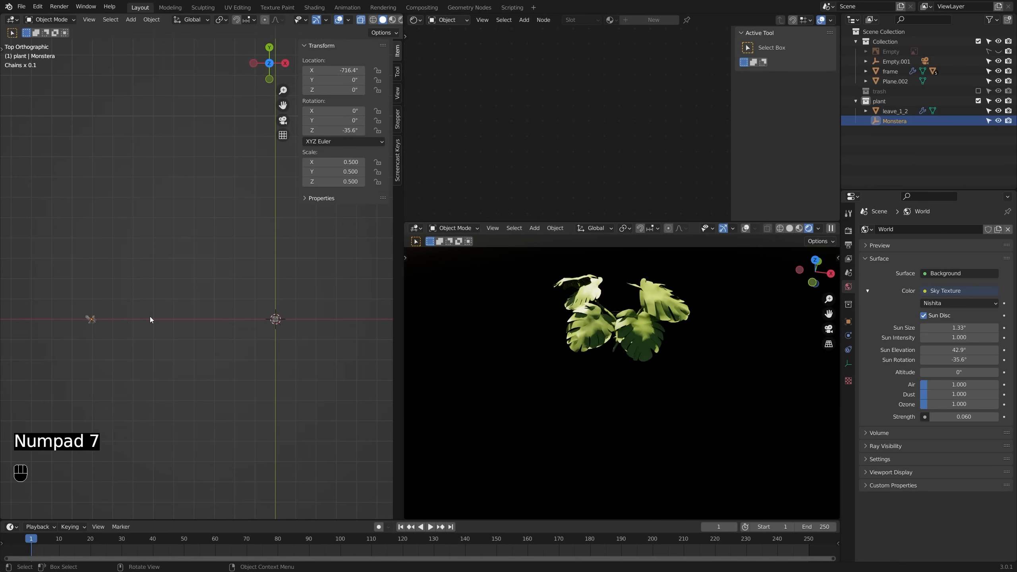
key("g")
right_click(319, 315, "ctrl")
scroll(86, 319, "up", 10)
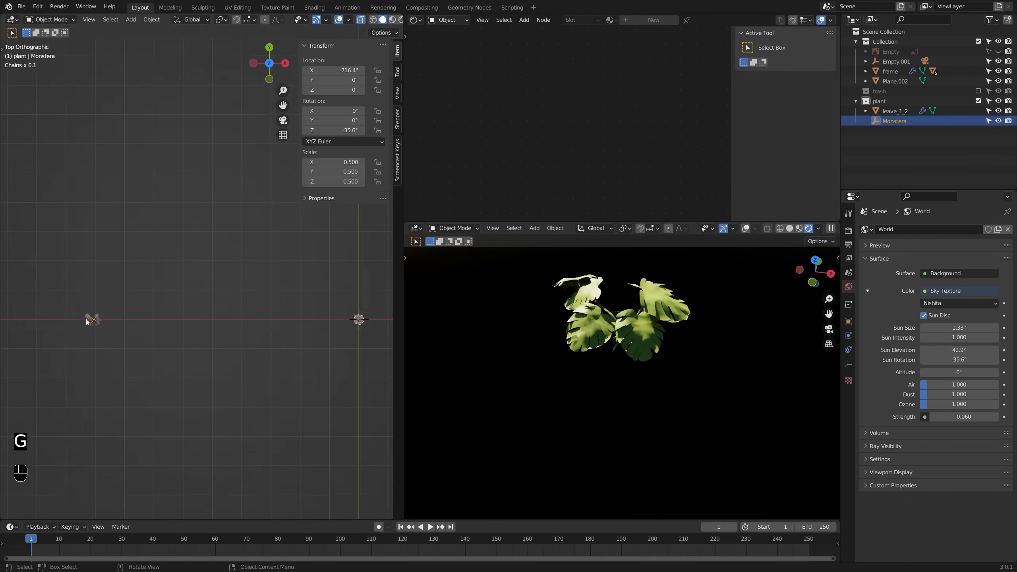
middle_click_drag(93, 324, 199, 319, "shift")
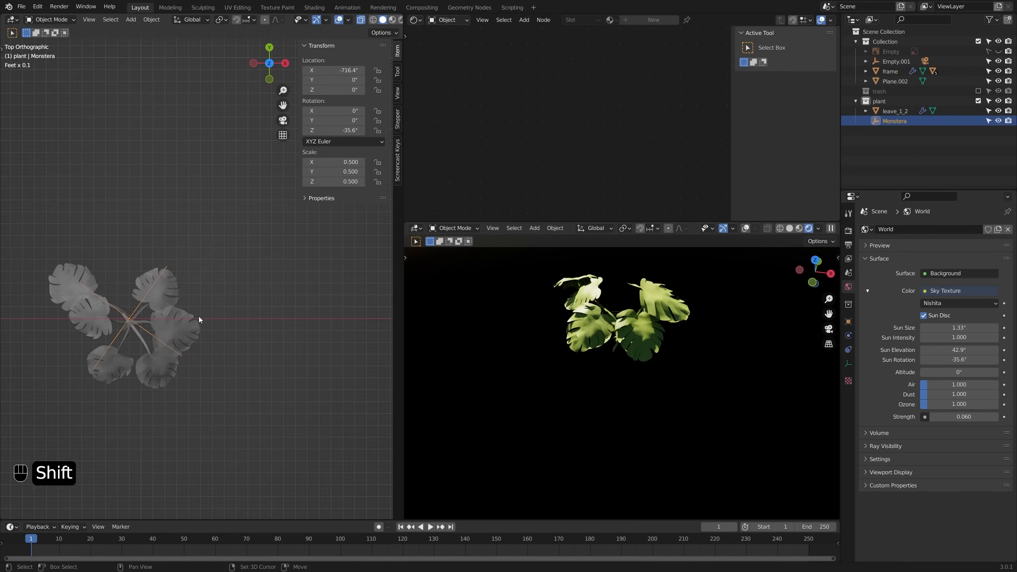
key("x")
left_click(159, 330)
Step: Move the leave_1_2 plant along X to about -8.07 inches, beside the sunglasses, and check it through the camera
left_click(157, 323)
scroll(157, 324, "down", 9)
key("g")
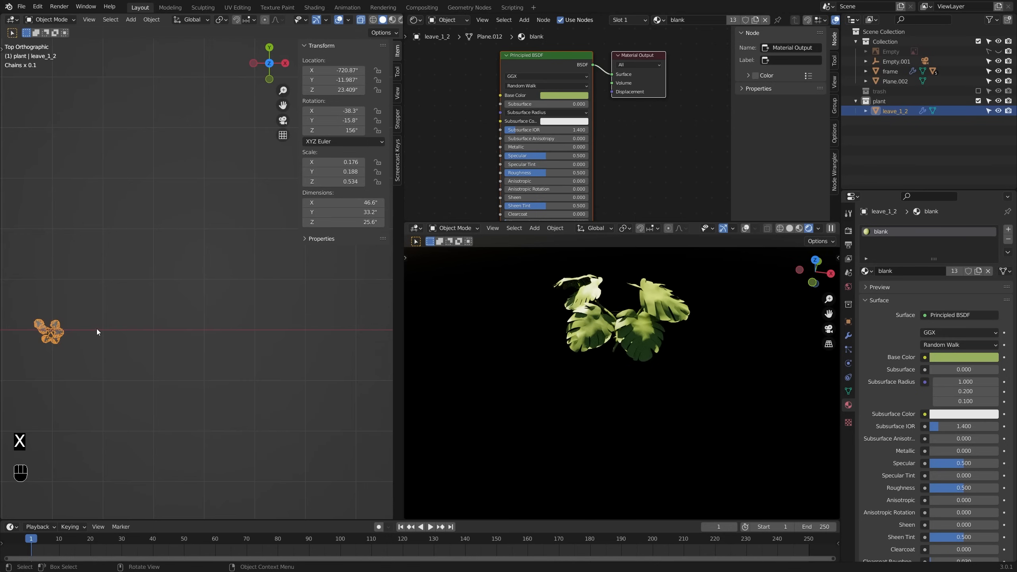
left_click(280, 329, "ctrl")
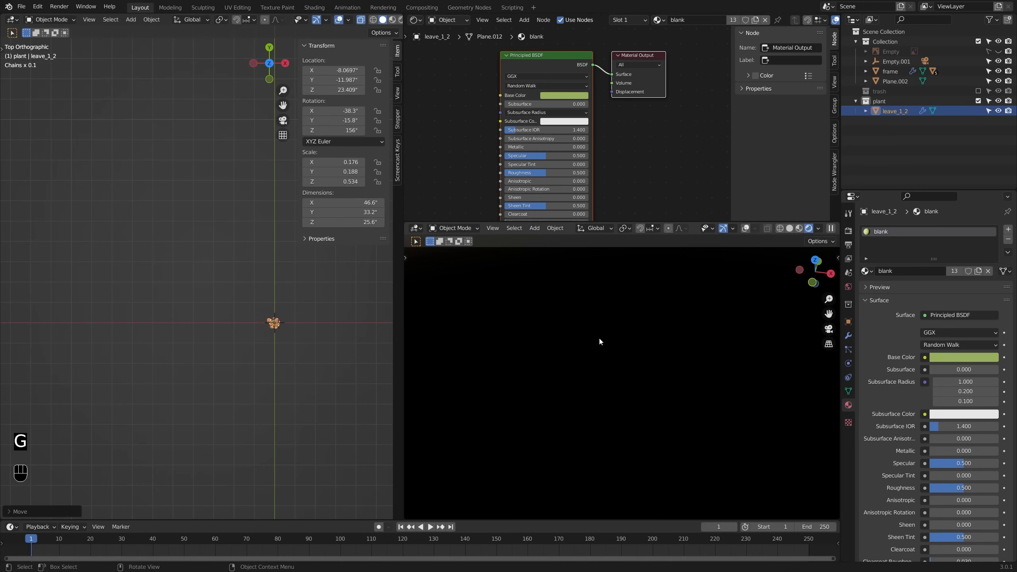
key("KP_0")
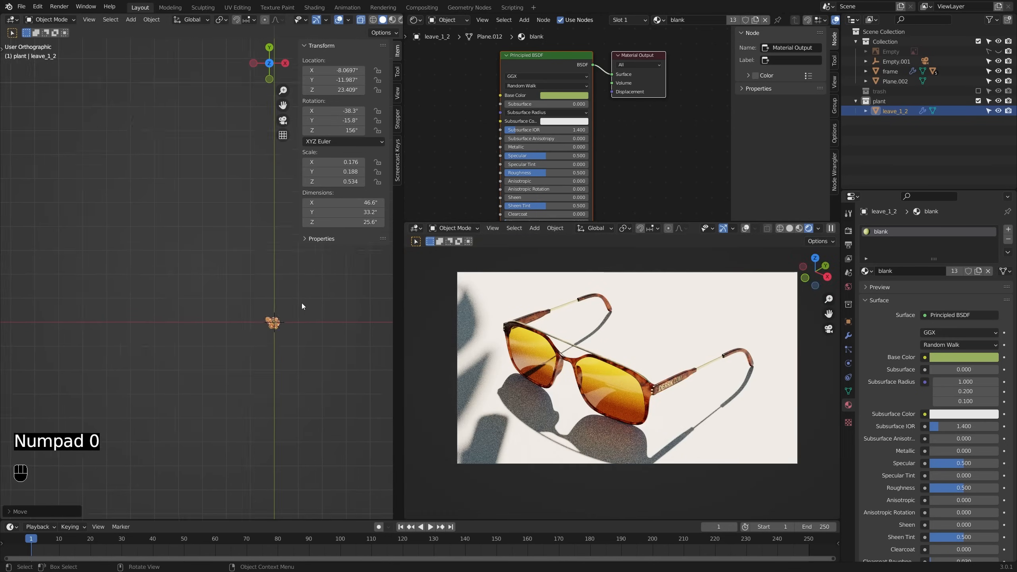
scroll(302, 303, "up", 10)
middle_click_drag(302, 303, 284, 241)
key("alt+z")
key("s")
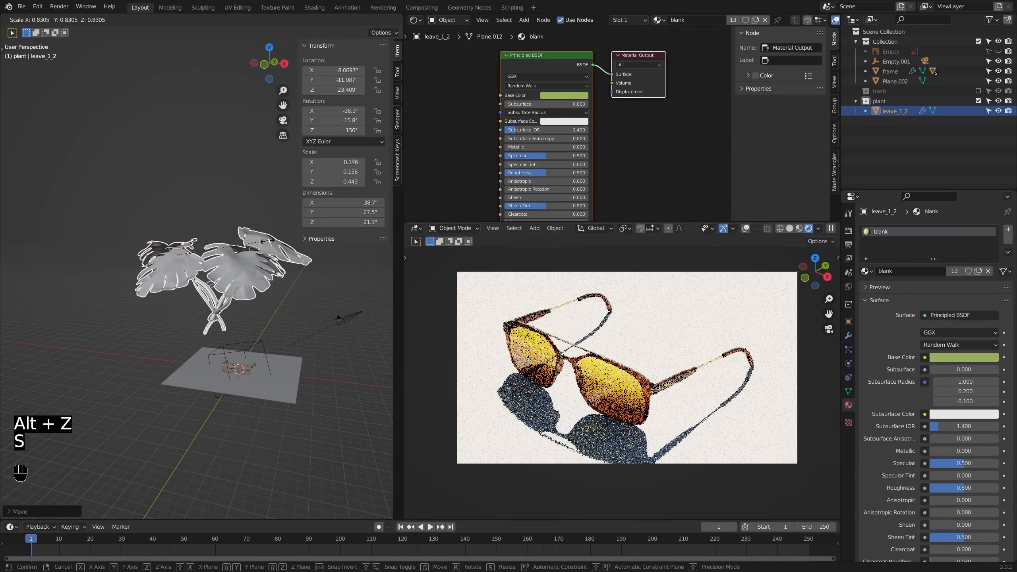
right_click(268, 242)
Step: In Edit Mode, move the plant's entire mesh about 15 inches up and 5 inches toward negative X in the front view
scroll(234, 318, "up", 2)
middle_click_drag(234, 319, 262, 310)
key("KP_1")
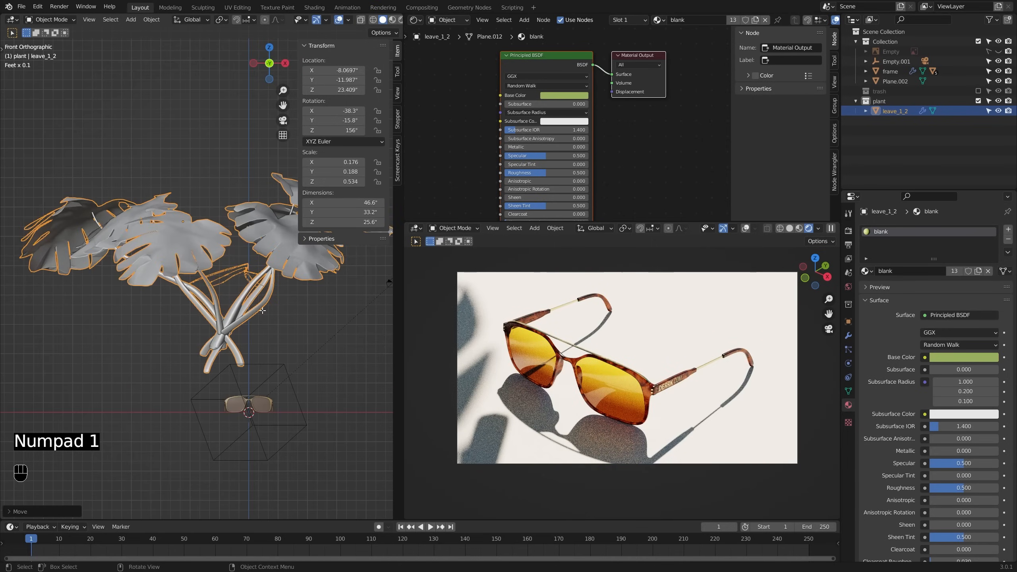
key("Tab")
scroll(262, 310, "up", 1)
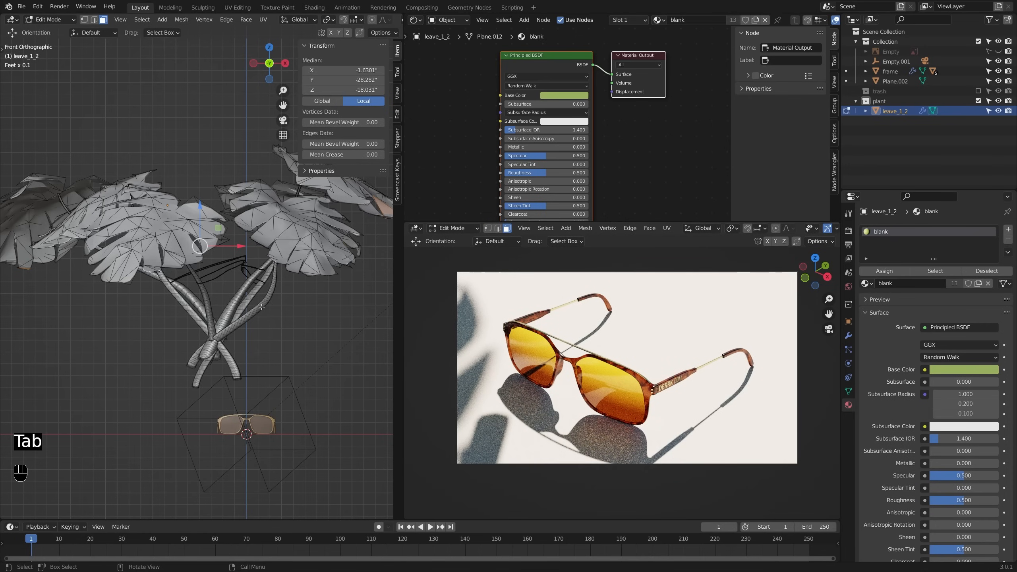
key("a")
key("alt+z")
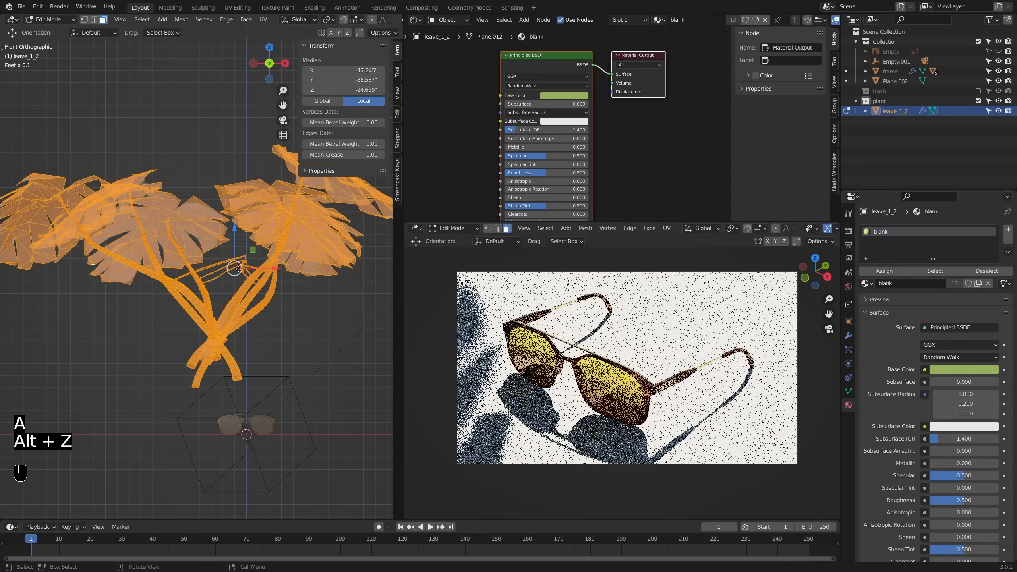
key("g")
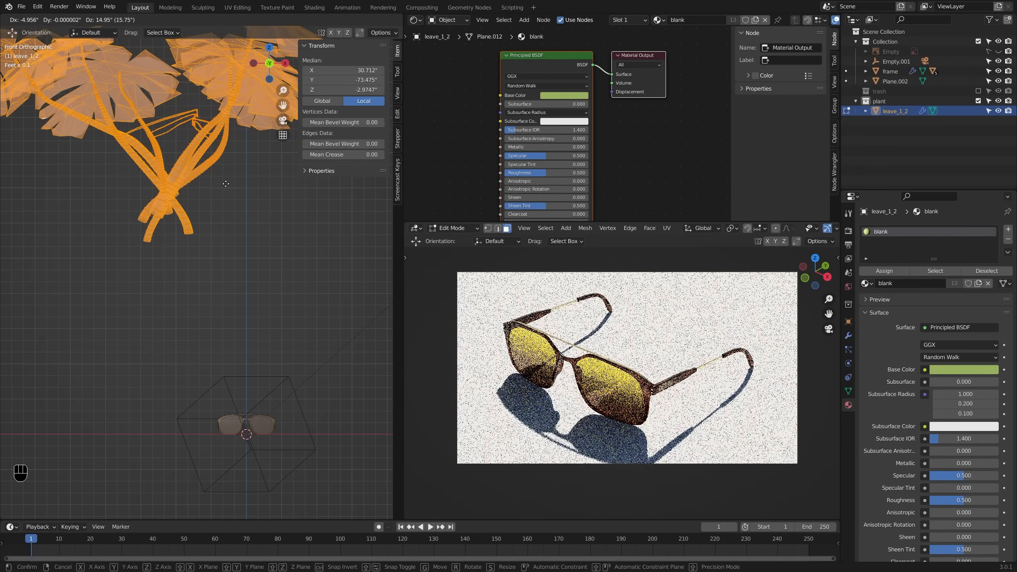
left_click(225, 185)
key("Tab")
key("alt+z")
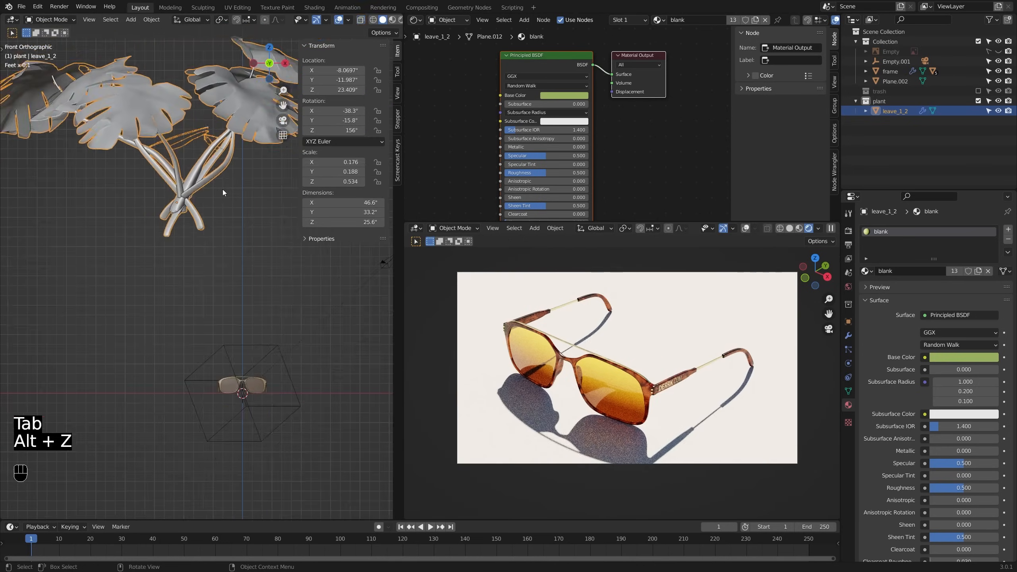
Step: Lower the plant object over the sunglasses to about X -1.54 and Z 6.98 inches in the front view
scroll(223, 189, "down", 3)
key("g")
left_click(247, 315)
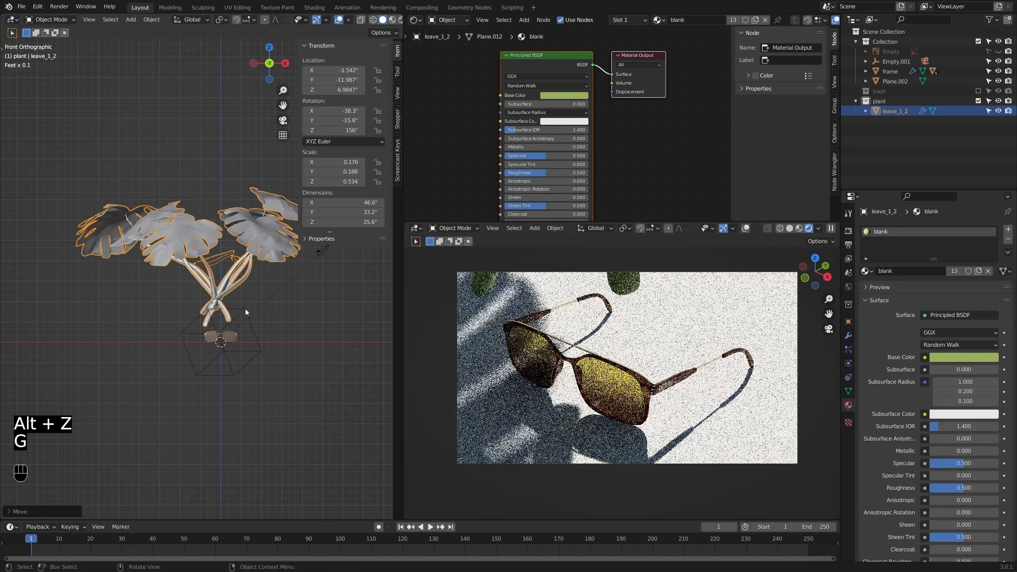
Step: Remove the Subdivision modifier from the leave_1_2 plant
scroll(256, 280, "down", 3)
middle_click_drag(257, 281, 109, 326)
left_click(848, 336)
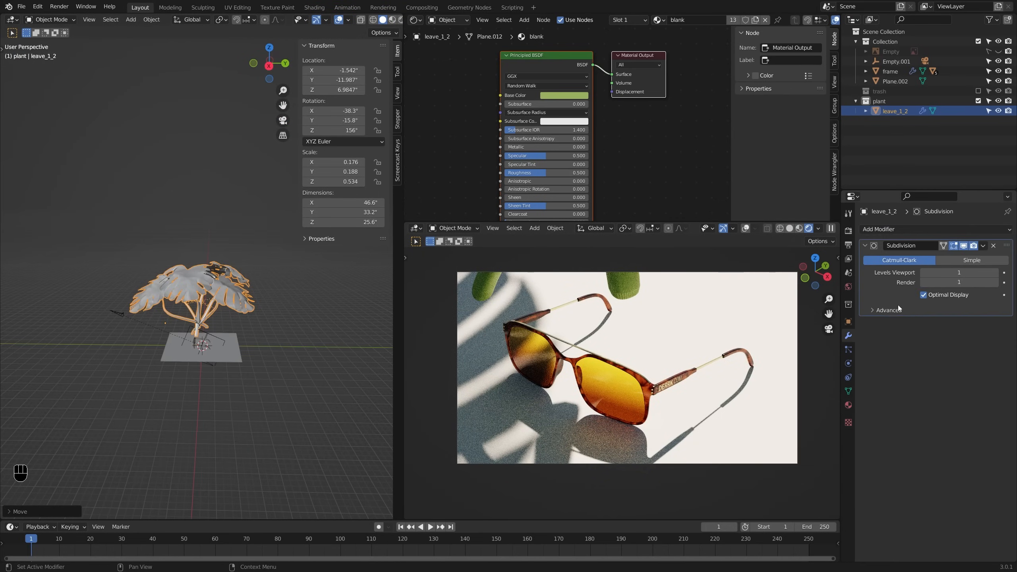
scroll(350, 321, "up", 6)
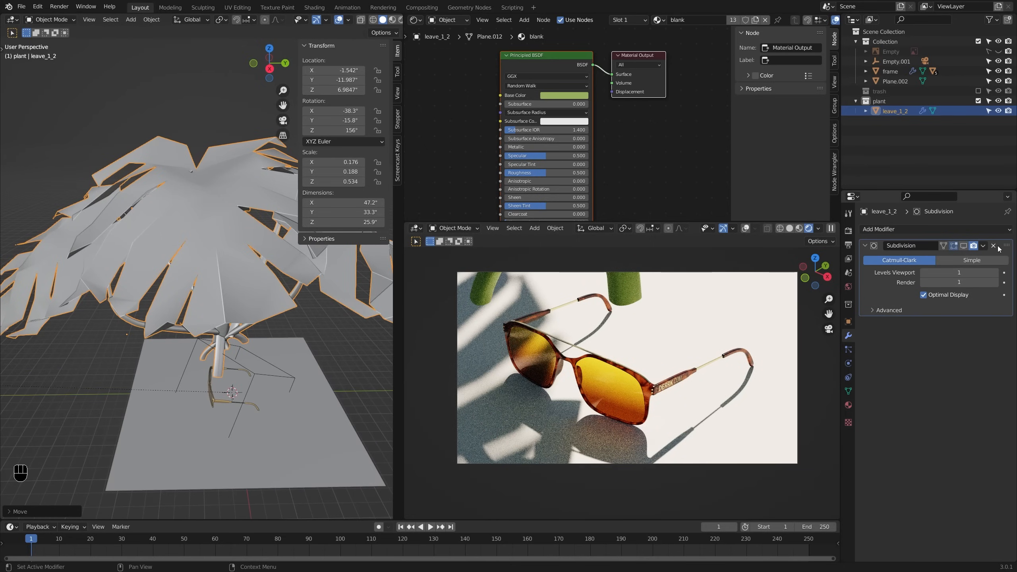
left_click(994, 245)
scroll(314, 287, "down", 7)
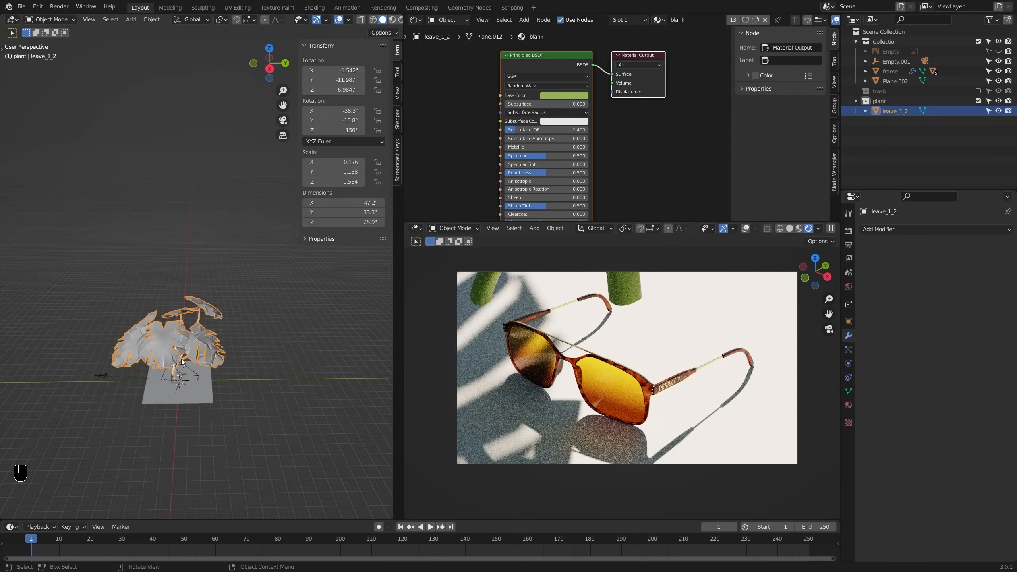
Step: Move the plant beyond the ground plane to about X -4.70, Y 14.27 and Z 2.67 inches
key("g")
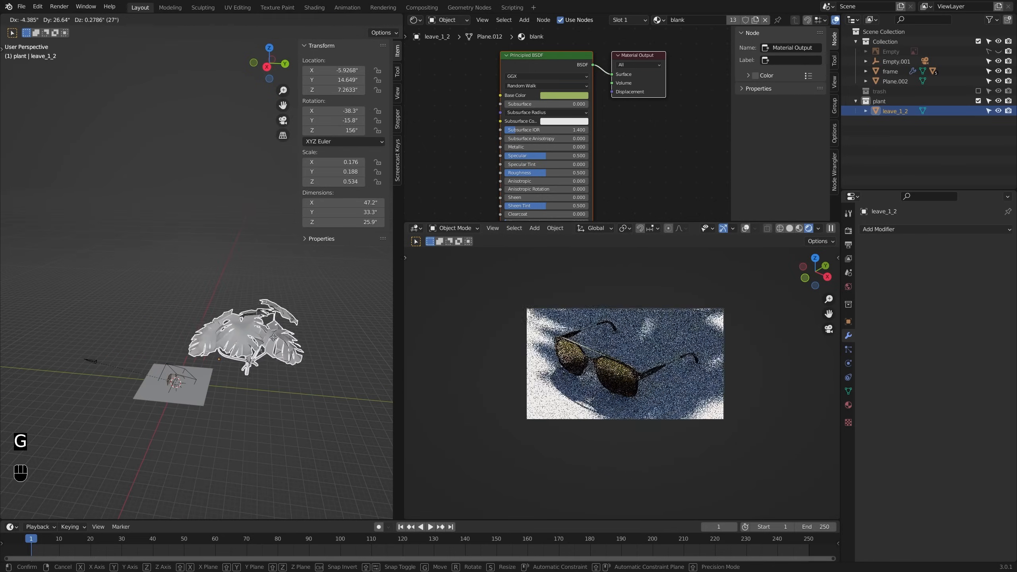
left_click(290, 353)
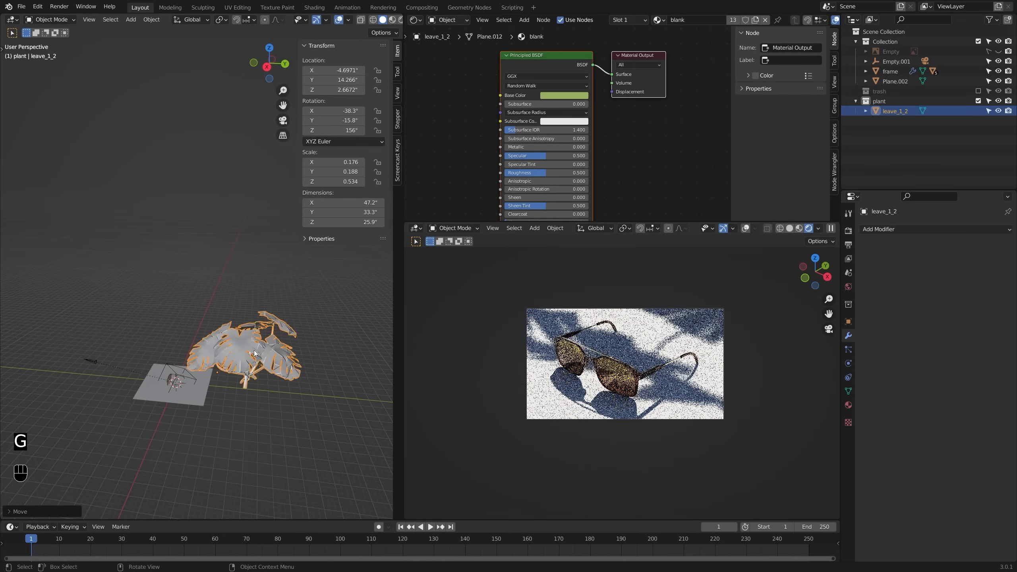
middle_click_drag(292, 352, 314, 406)
key("s")
key("Escape")
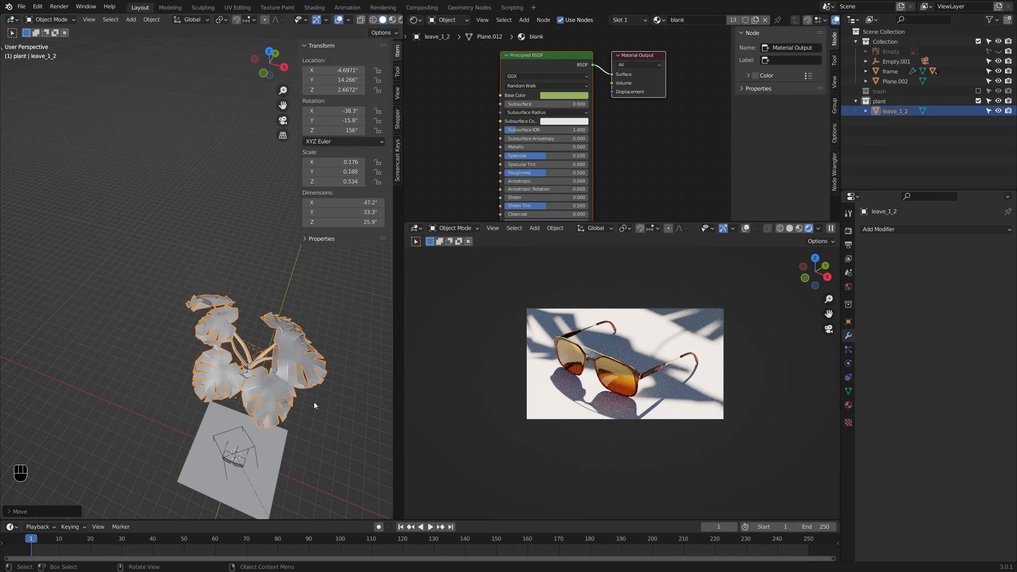
Step: Shift the plant horizontally with Z locked to about X -2.32 and Y 8.62 inches in the camera view
key("KP_0")
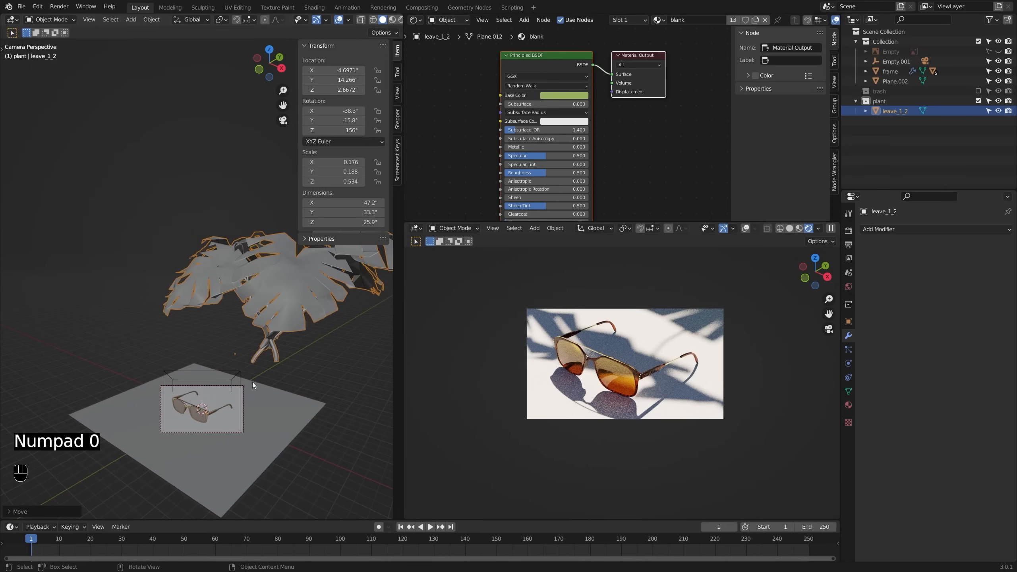
key("g")
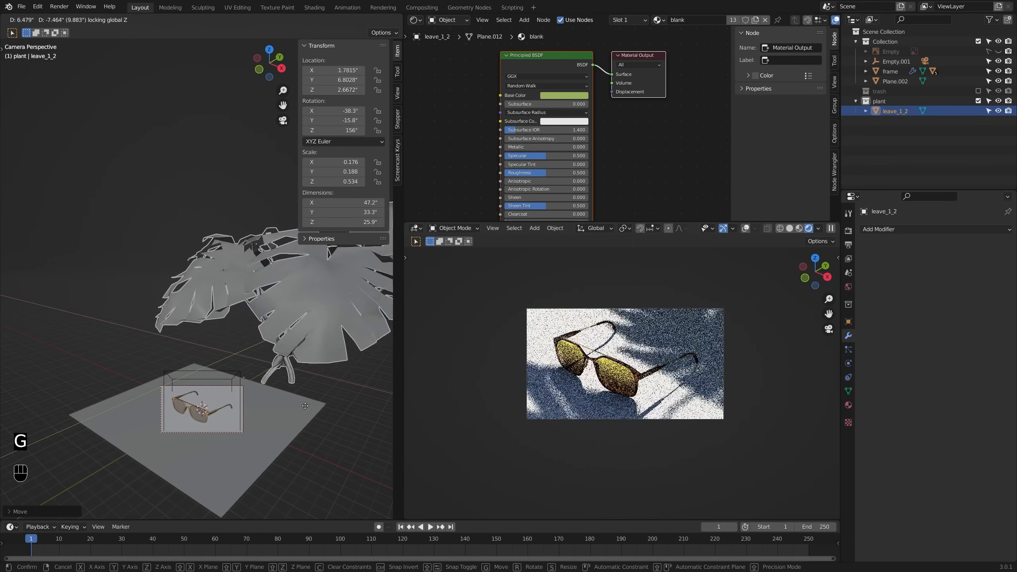
key("s")
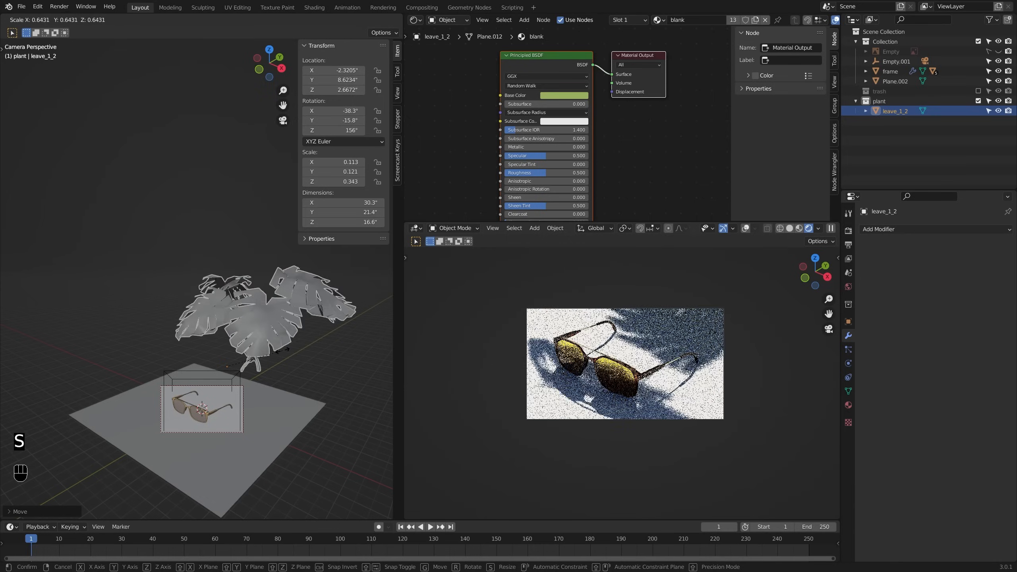
key("g")
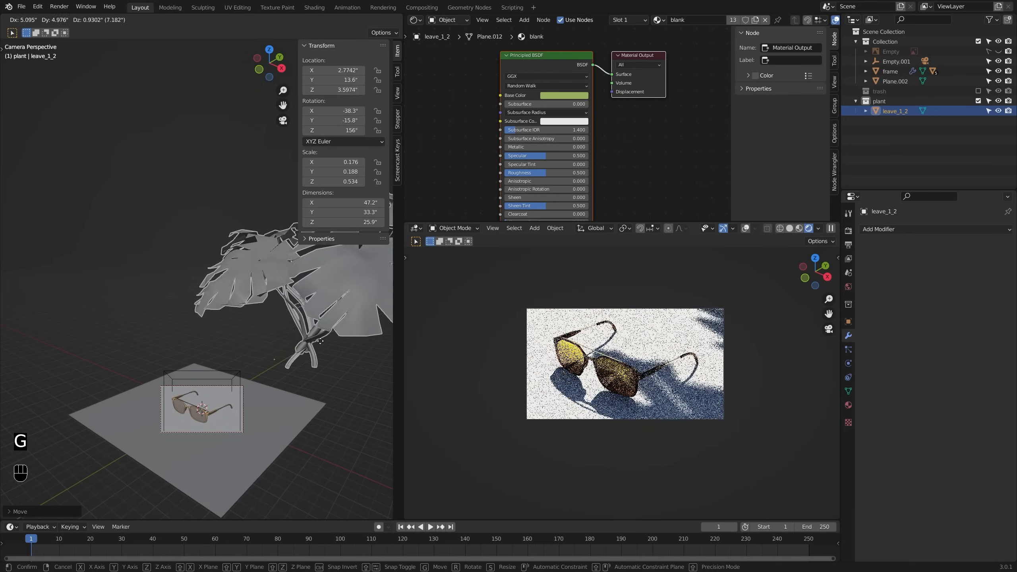
left_click(318, 361)
Step: In the top view, rotate the plant to about 46.8° on Z and move it to about X -20.48, Y 23.80 inches
middle_click_drag(318, 362, 300, 374)
key("KP_7")
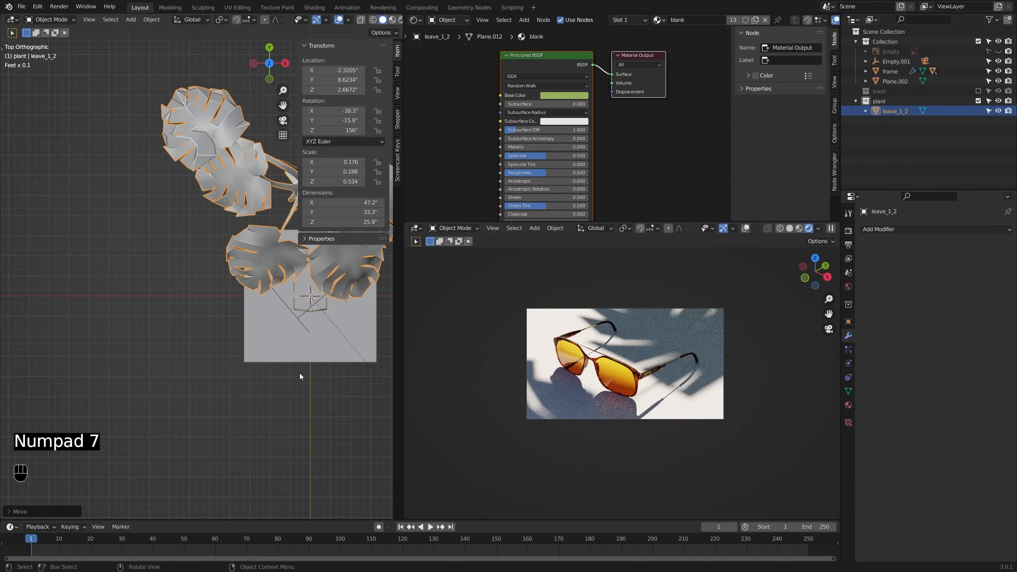
key("g")
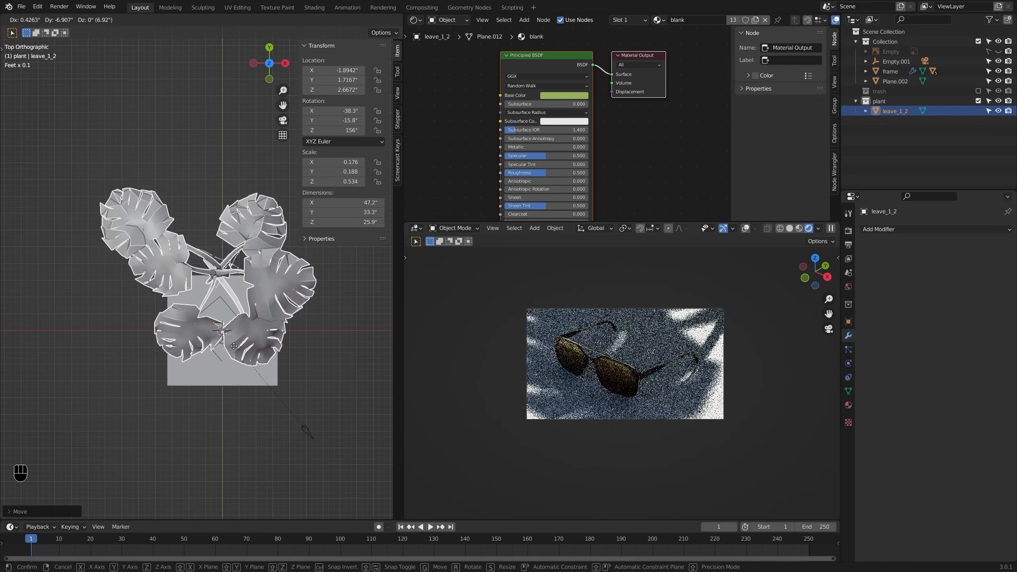
key("r")
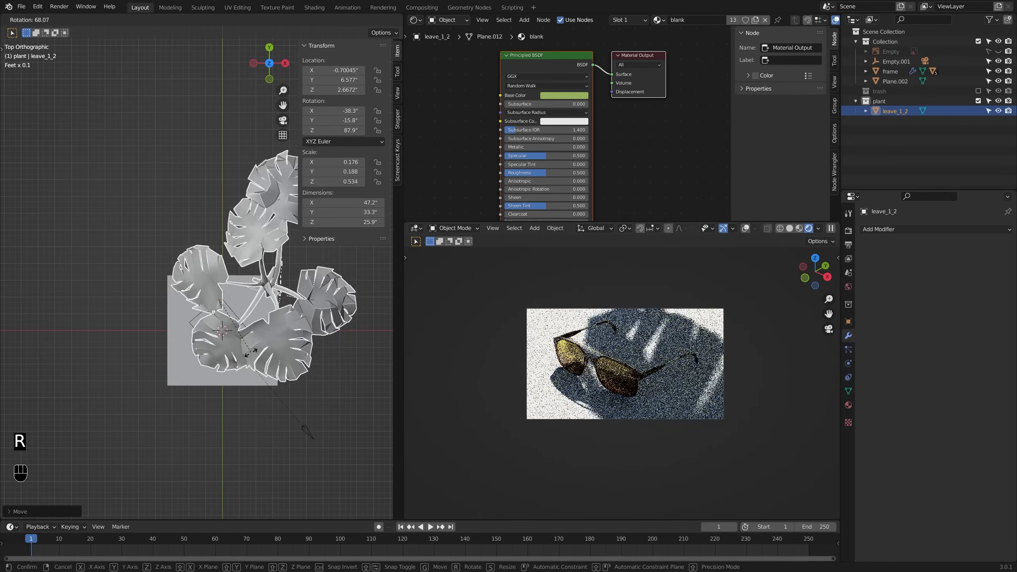
left_click(200, 417)
key("g")
left_click(107, 338)
Step: Move the plant to about X -18.95, Y 28.49 inches and tilt it with a free trackball rotation
scroll(568, 373, "down", 1)
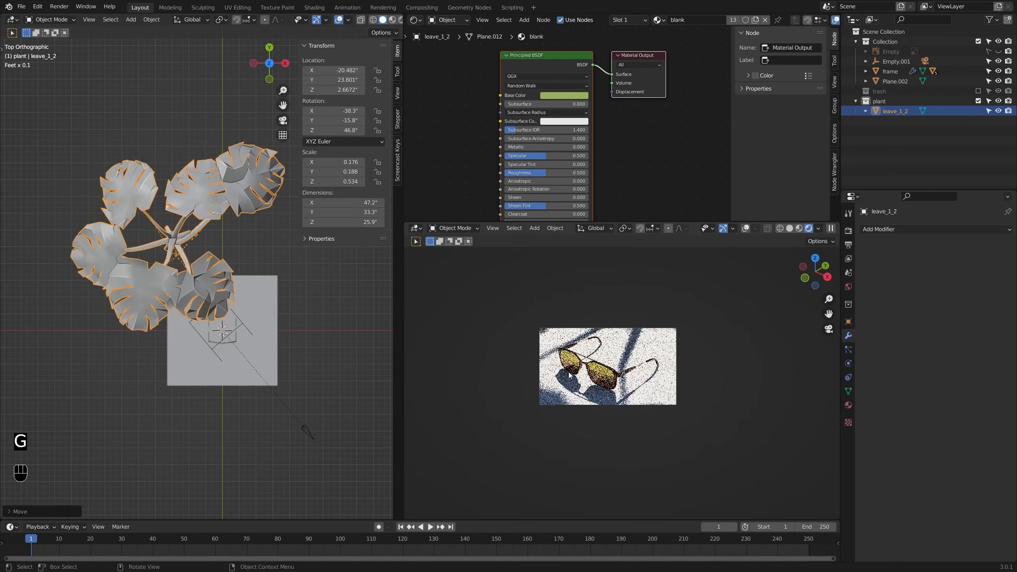
middle_click_drag(570, 374, 600, 385)
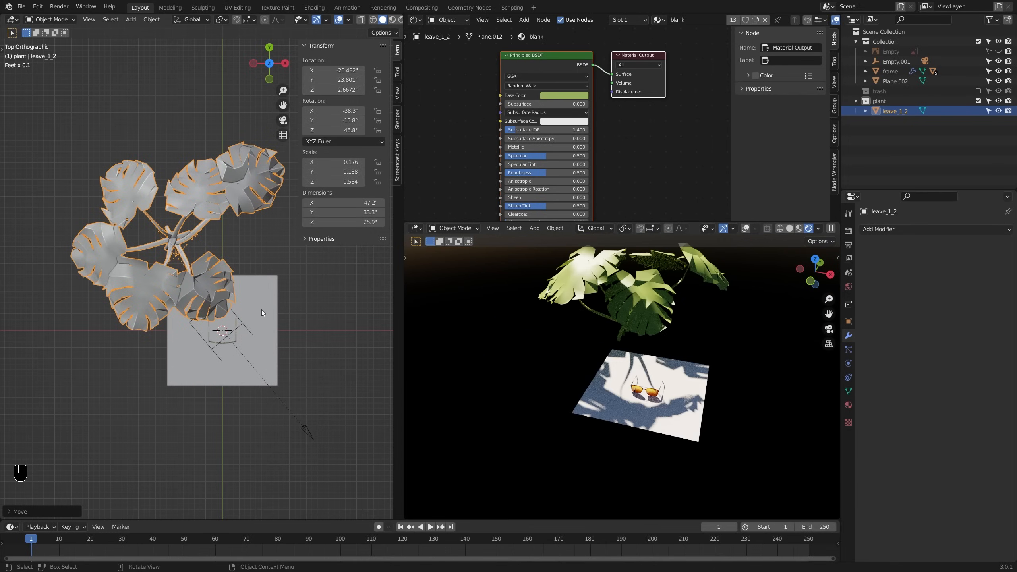
key("g")
key("r")
key("r")
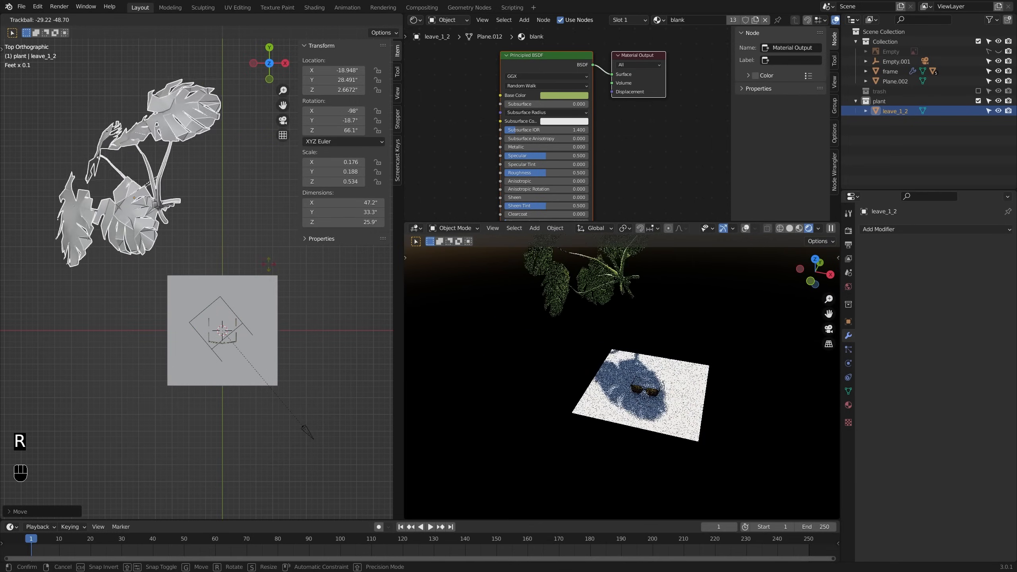
left_click(268, 265)
Step: Rotate the plant from an angled view to about X -87.9°, Y -13.3° and Z 58.5°
middle_click_drag(276, 265, 248, 242)
key("r")
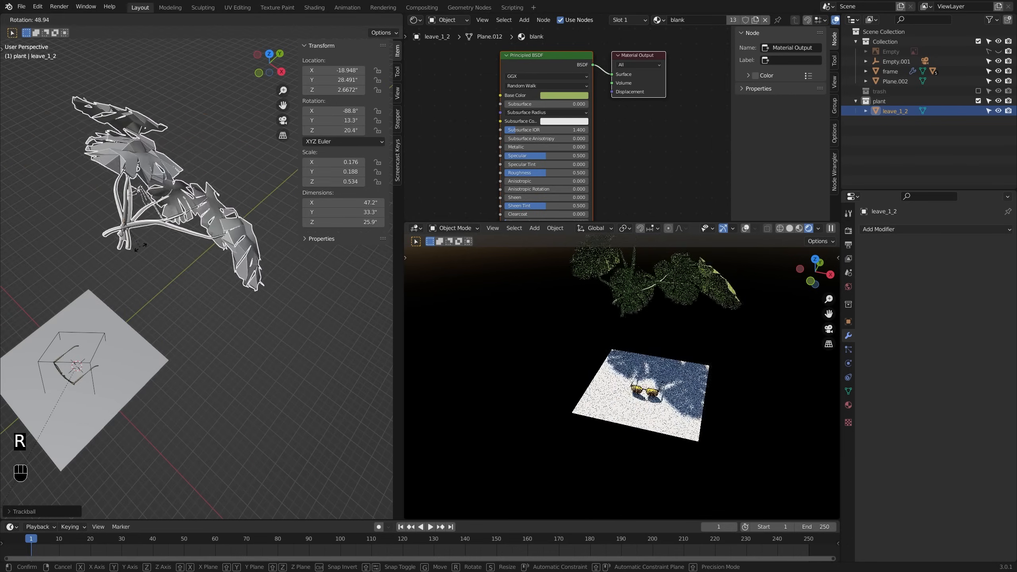
left_click(187, 252)
middle_click_drag(188, 251, 304, 185)
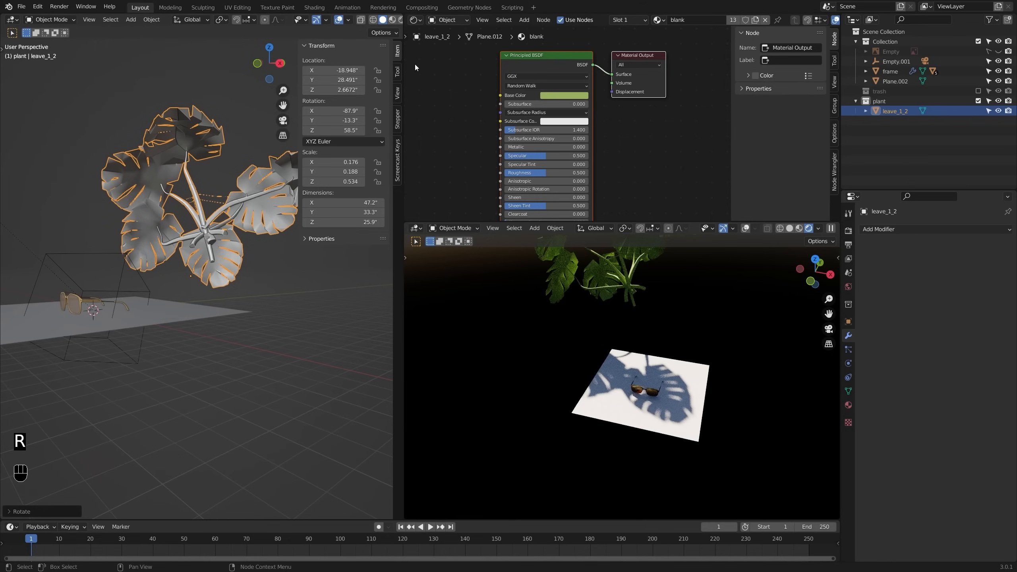
Step: With transforms affecting only origins, move the plant's origin to the base of its stems, and restore normal object transforms
left_click(397, 73)
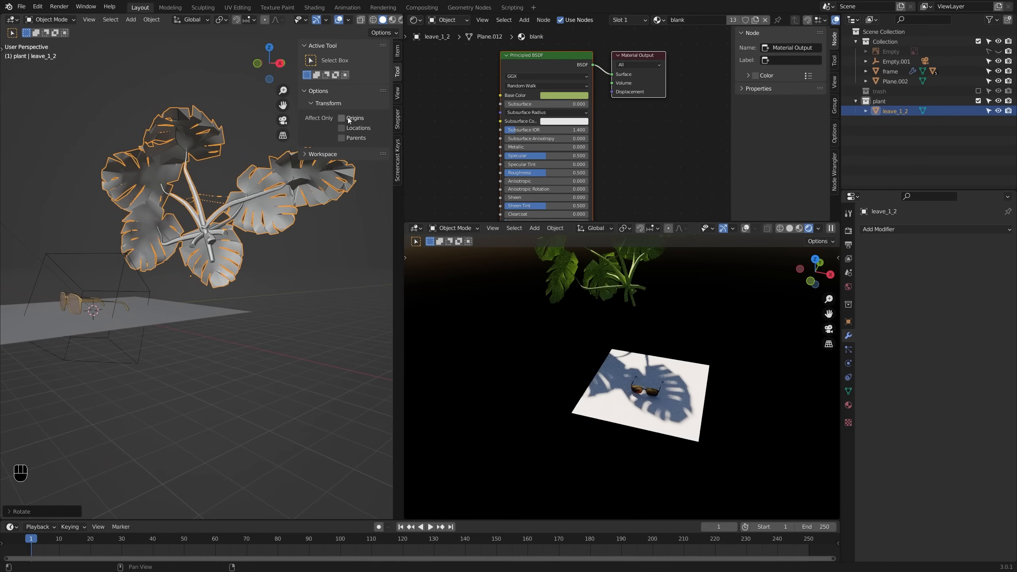
key("g")
left_click(236, 247)
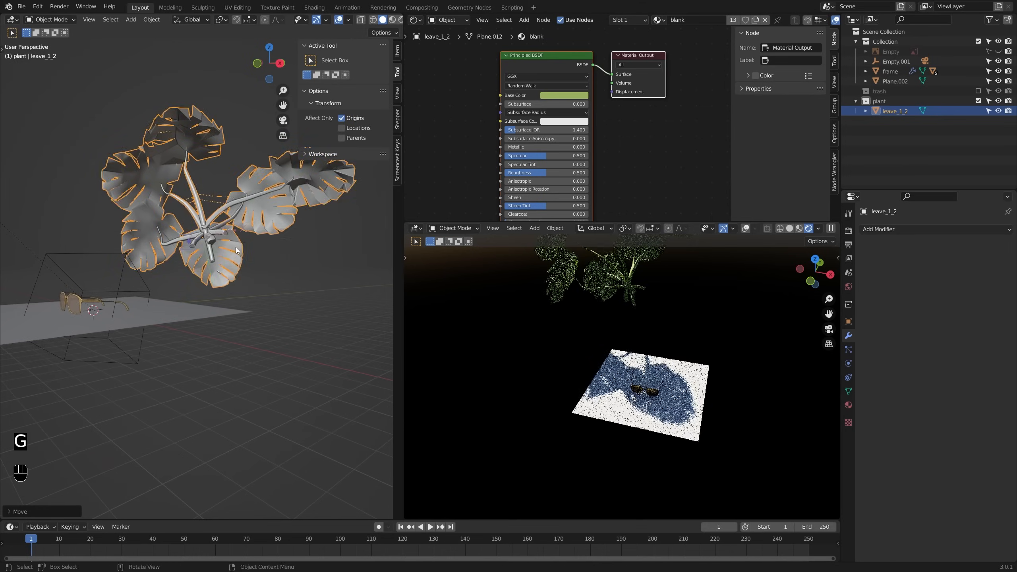
middle_click_drag(236, 247, 341, 174)
key("g")
left_click(291, 265)
key("g")
left_click(206, 264)
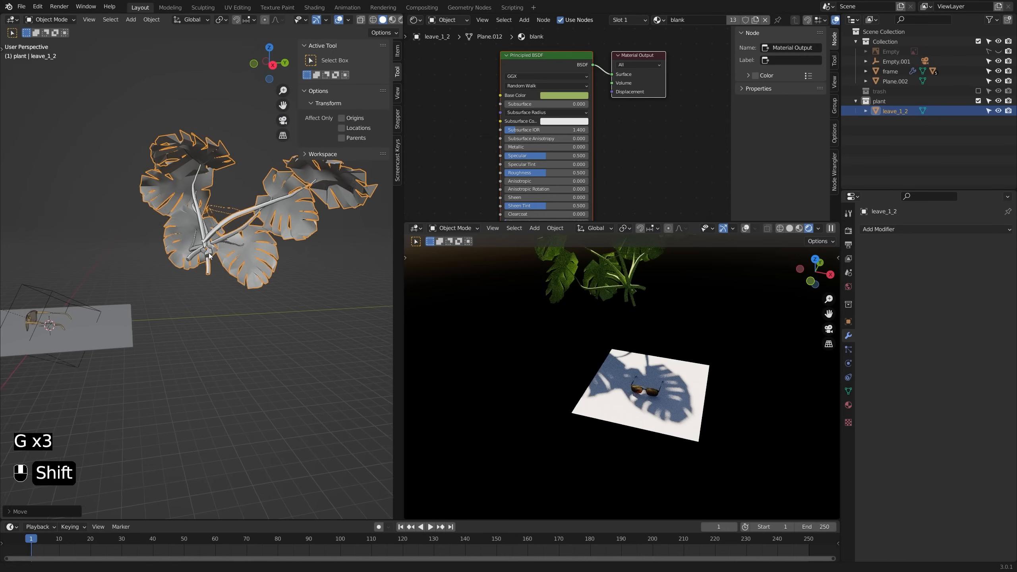
Step: Tilt the plant with a free trackball rotation and slide it about 10 inches horizontally with Z locked
middle_click_drag(208, 252, 246, 270)
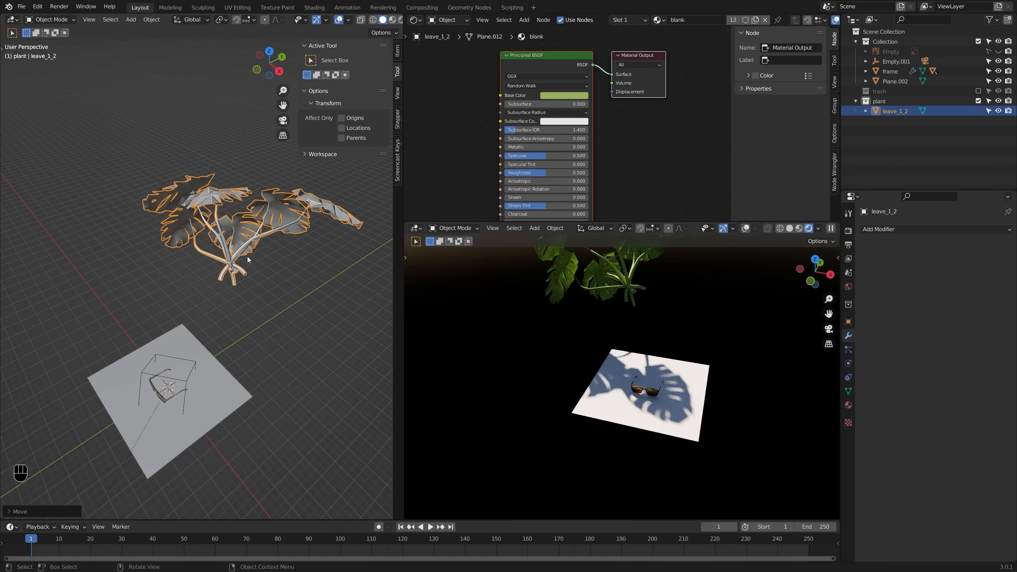
key("r")
key("r")
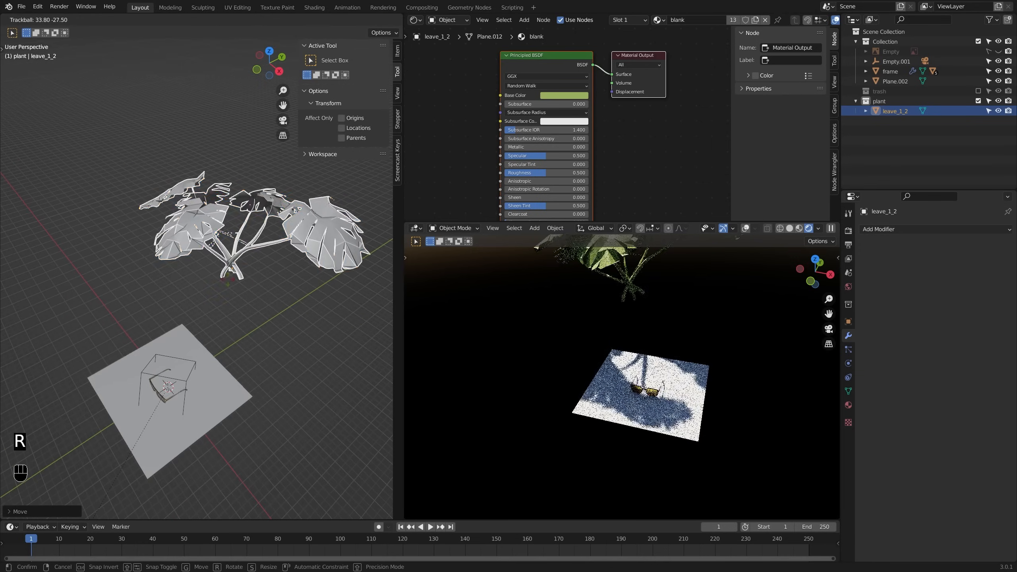
left_click(230, 278)
key("g")
key("shift+z")
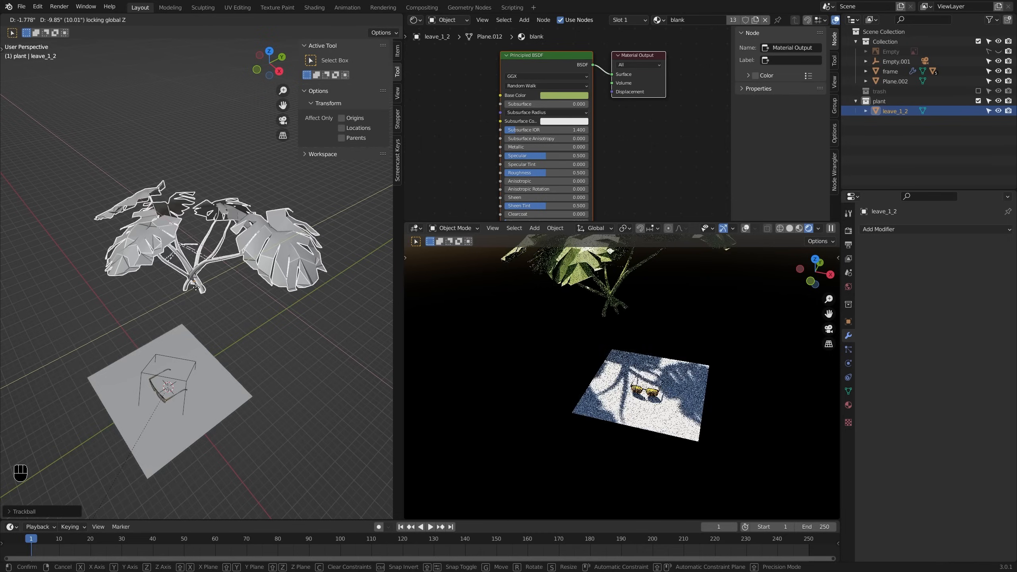
left_click(200, 289)
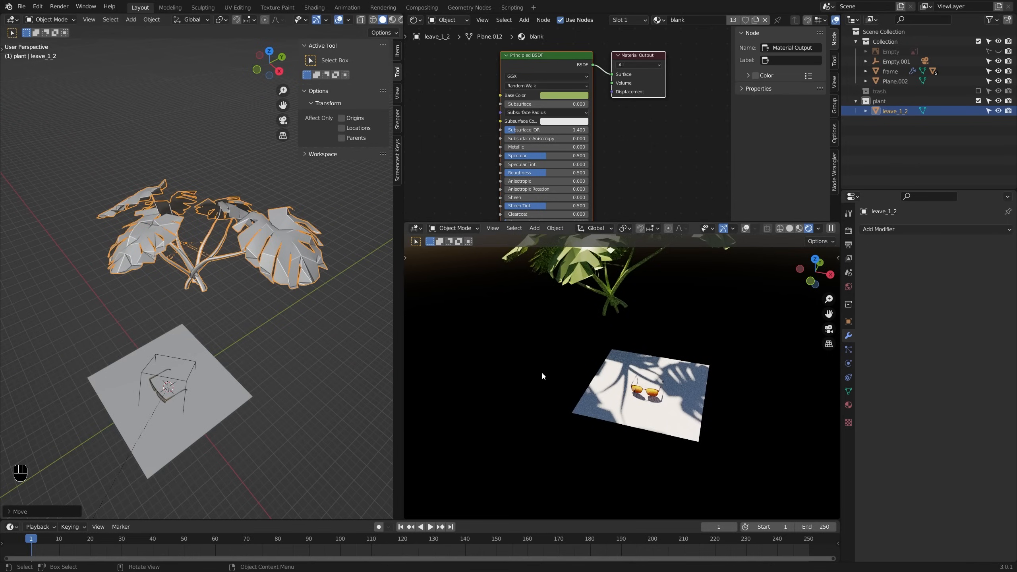
Step: Show the rendered preview through the camera and slide the plant horizontally with Z locked to cast leaf shadows across the sunglasses
key("KP_0")
key("g")
key("shift+z")
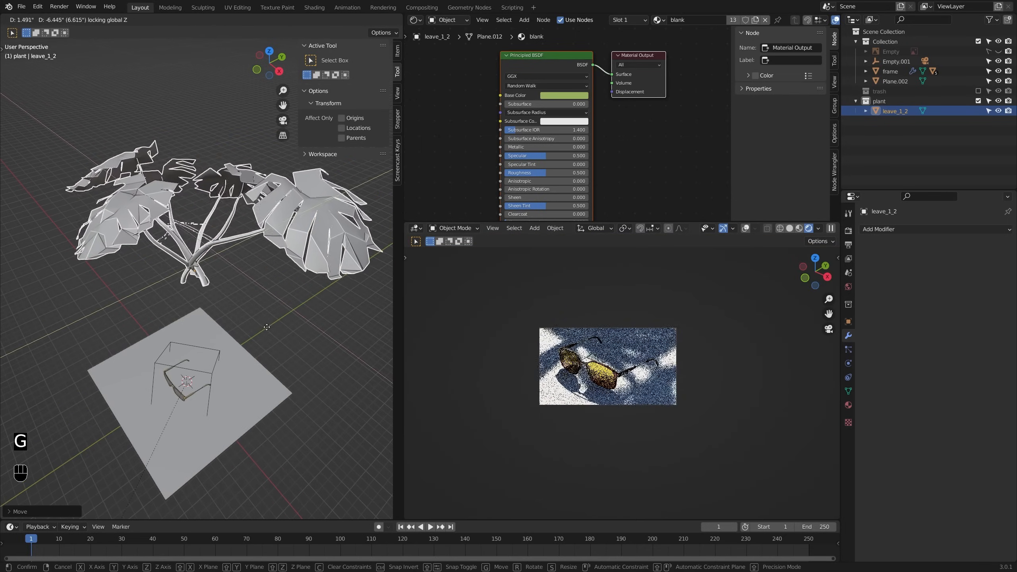
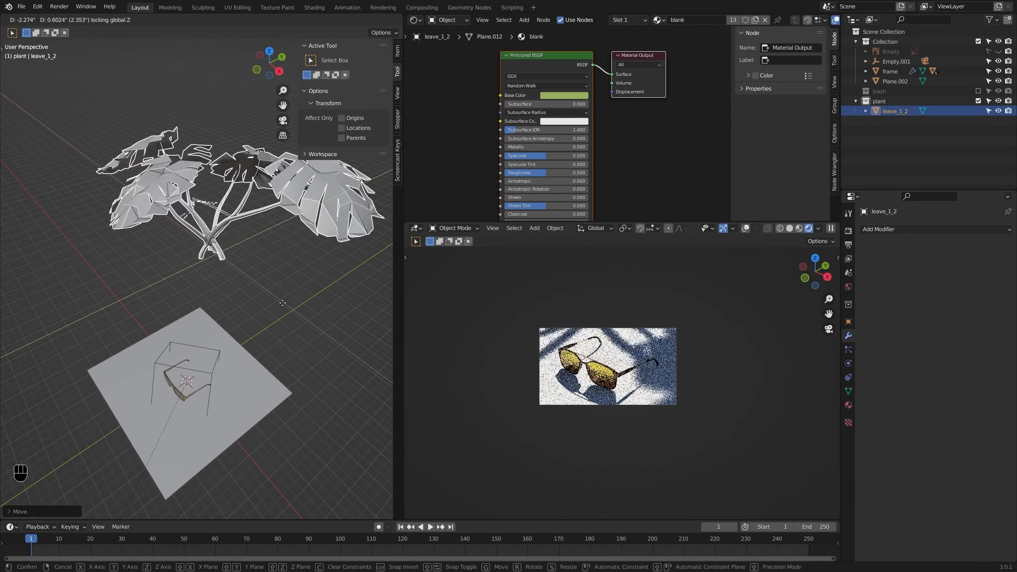
left_click(253, 275)
key("s")
left_click(285, 263)
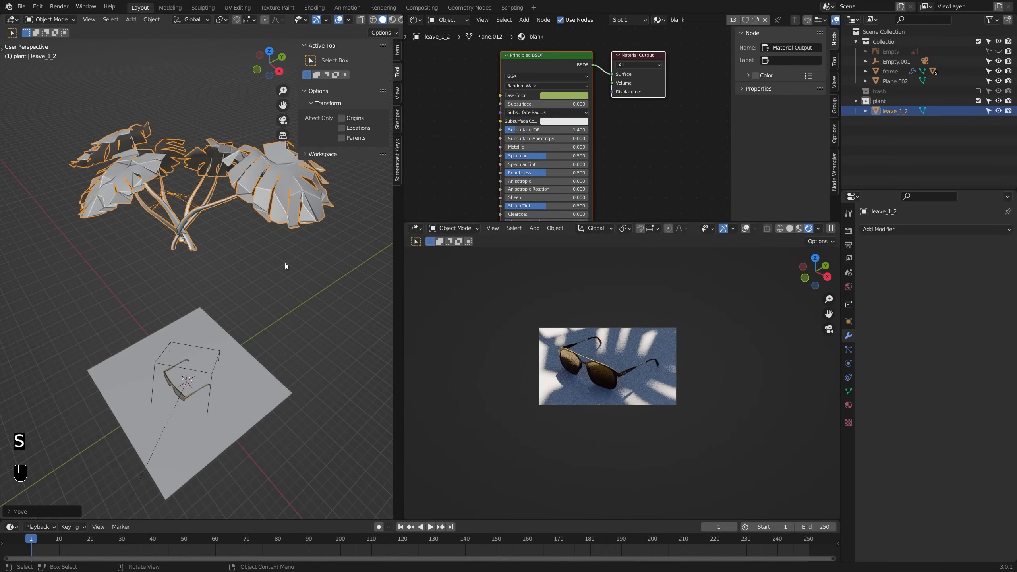
Step: Rotate the plant by about 10° in the front view
key("KP_1")
key("r")
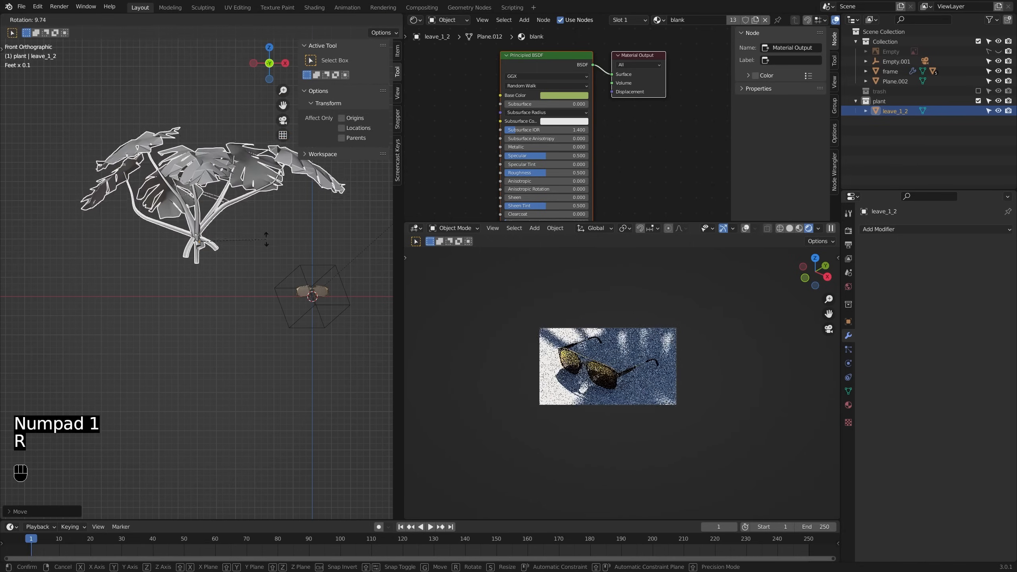
left_click(267, 248)
Step: Lengthen the stems by pulling the stem-base faces down about 12.3 inches with smooth proportional editing, and return to Object Mode
key("Tab")
key("alt+a")
key("c")
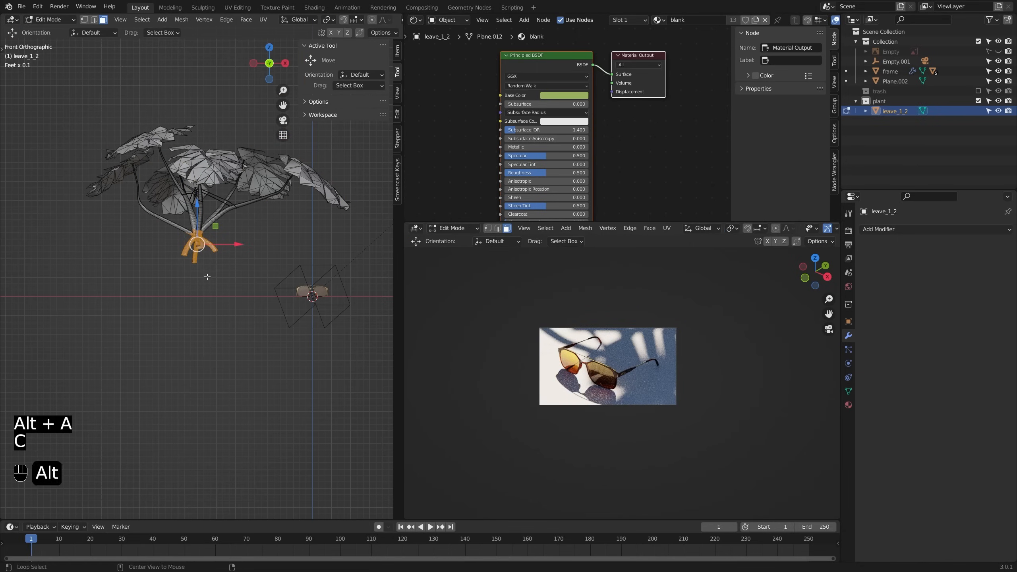
key("alt+z")
key("c")
key("alt+z")
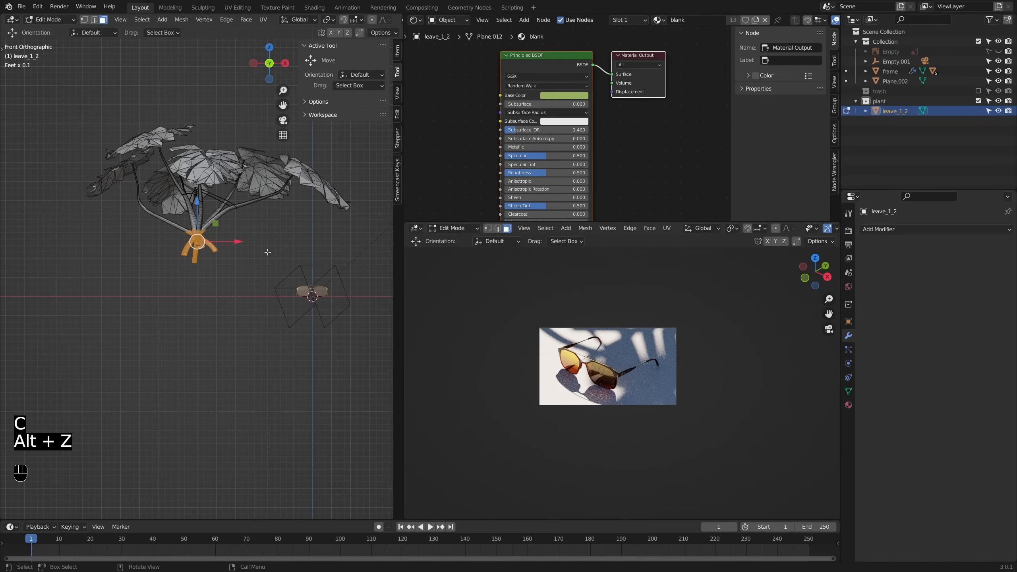
key("g")
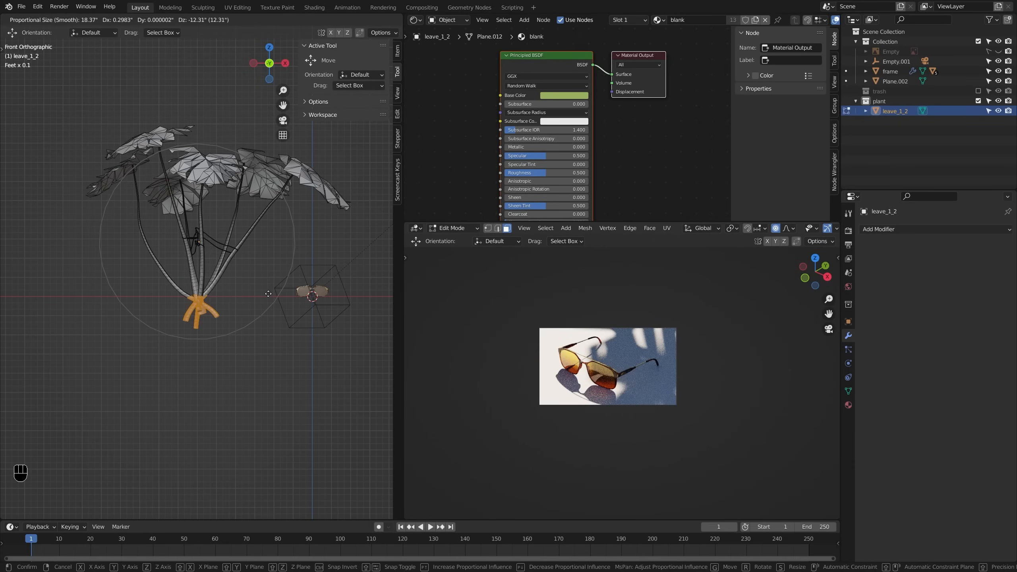
key("Tab")
key("alt+z")
key("alt+z")
Step: Slide the plant horizontally with Z locked and raise it along the Z axis above the ground plane
middle_click_drag(269, 283, 227, 308)
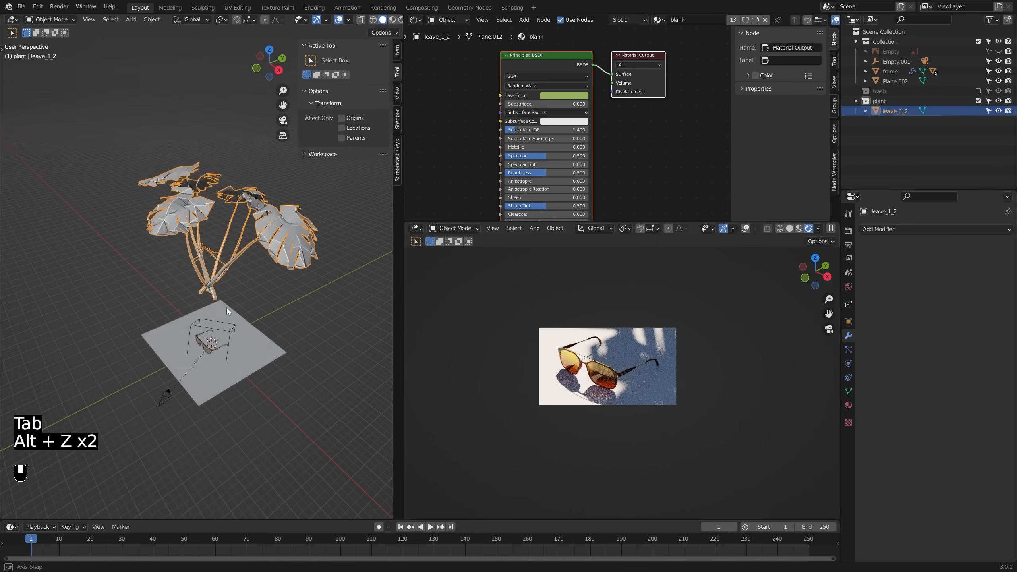
key("g")
key("shift+z")
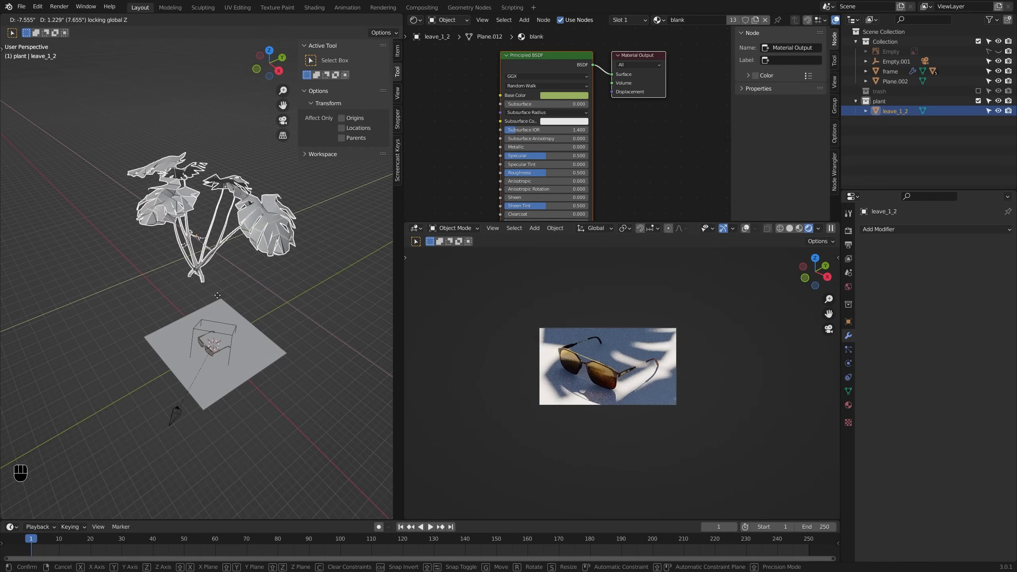
left_click(286, 346)
key("g")
key("z")
left_click(286, 288)
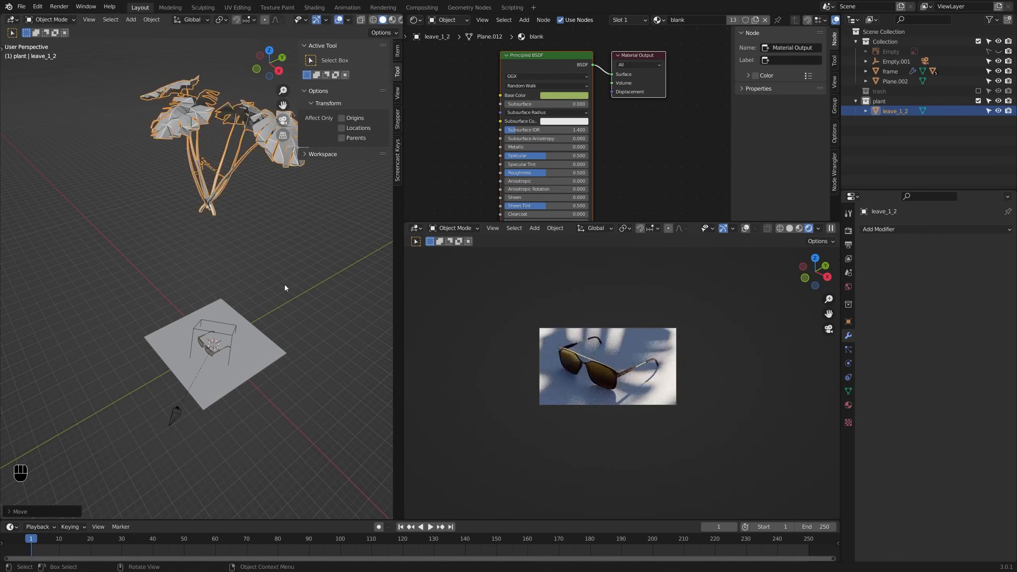
Step: Scale the plant down and shift it horizontally with Z locked
key("s")
left_click(281, 273)
key("g")
key("shift+z")
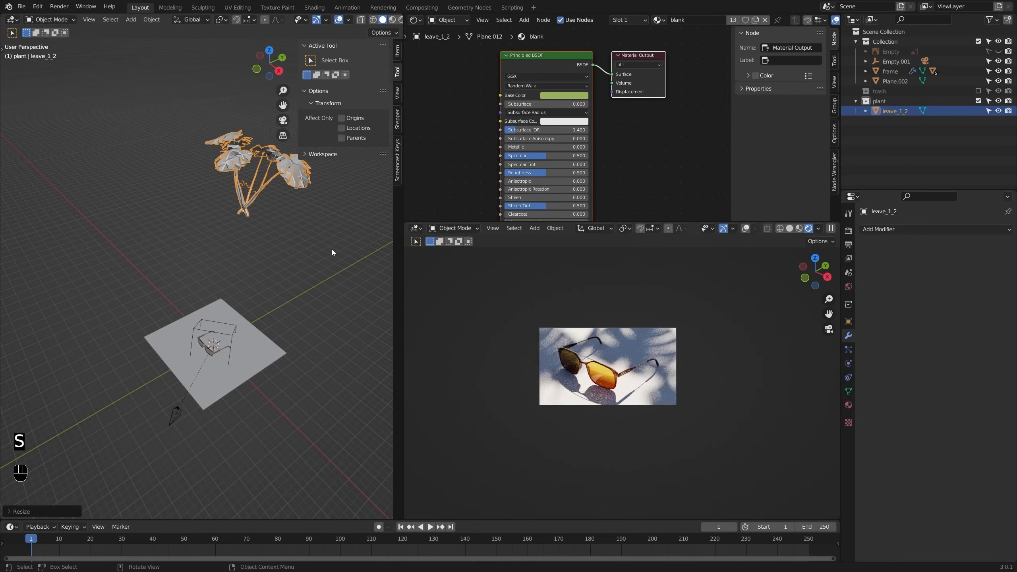
left_click(350, 256)
key("g")
key("shift+z")
left_click(345, 280)
Step: Rotate the plant in the view plane, lower it closer to the ground plane, and adjust its horizontal position with Z locked
key("r")
left_click(328, 292)
key("g")
middle_click_drag(328, 292, 294, 294)
left_click(243, 275)
key("g")
key("shift+z")
left_click(264, 256)
Step: Turn the plant around the global Z axis and shift it horizontally with Z locked
key("r")
key("z")
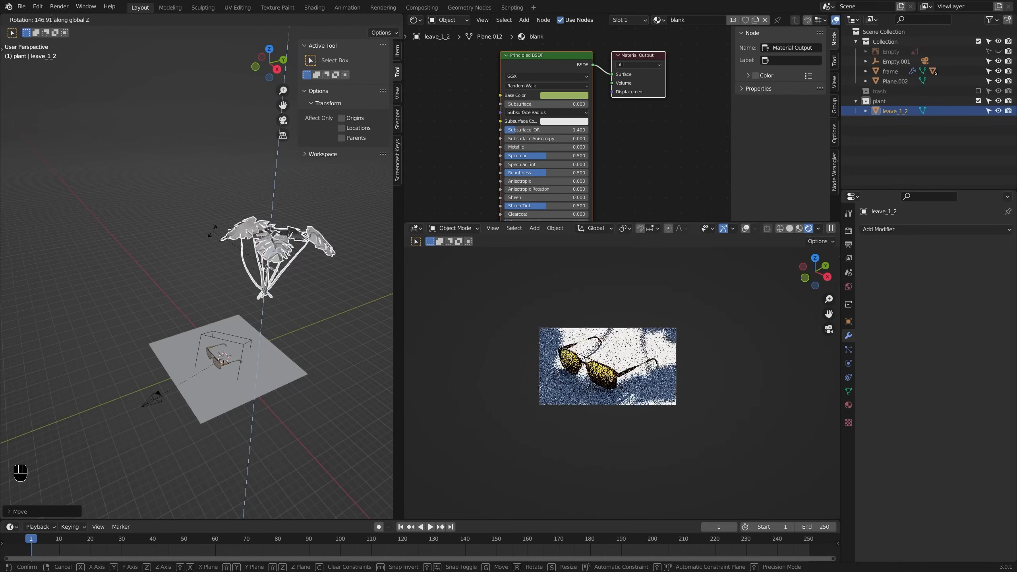
left_click(294, 221)
left_click(332, 239)
key("g")
key("shift+z")
left_click(338, 245)
Step: Refine the plant's rotation around global Z and reposition it horizontally from another viewing angle
key("r")
key("z")
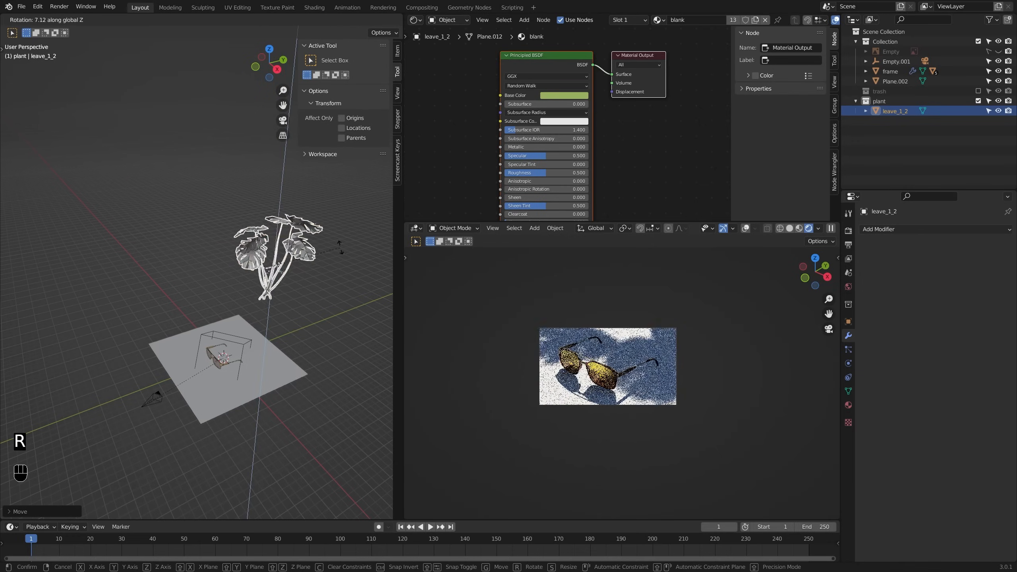
left_click(227, 316)
middle_click_drag(228, 316, 265, 321)
key("g")
key("shift+z")
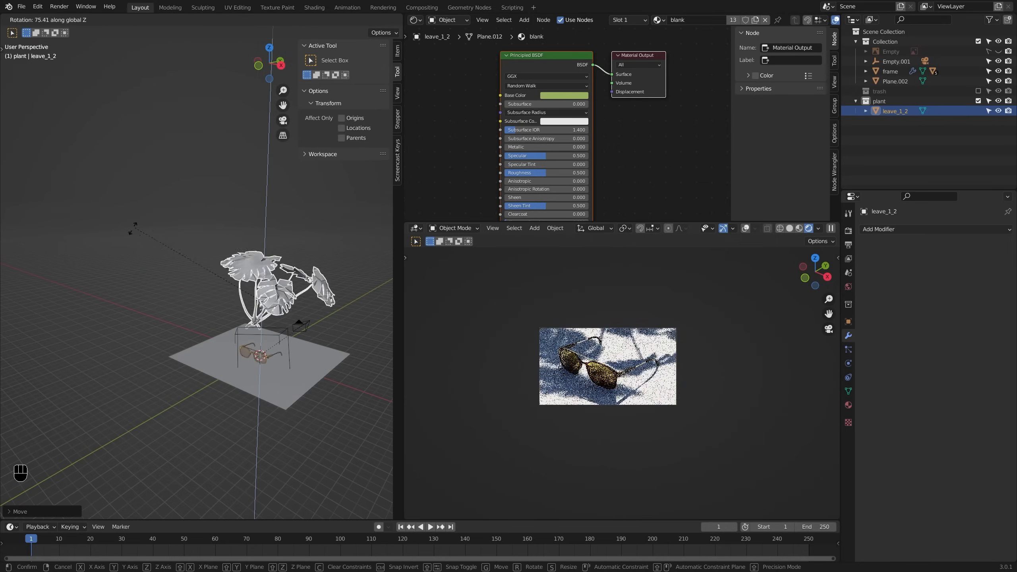
right_click(133, 228)
Step: Slide the plant with Z locked to about X -10.94, Y 14.29 inches, and try another rotation around Z
key("g")
key("shift+z")
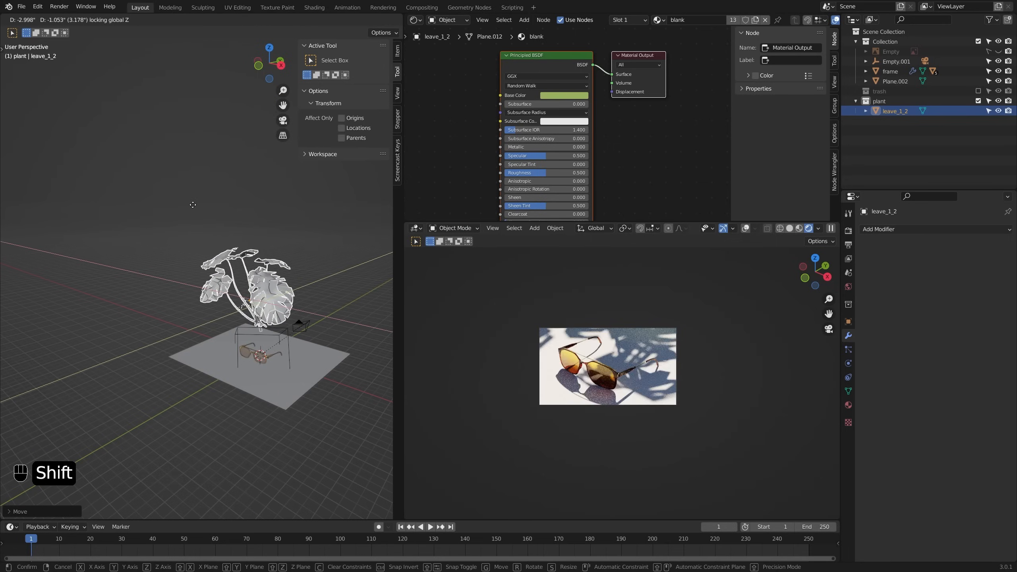
left_click(329, 244)
key("g")
key("shift+z")
left_click(310, 255)
key("r")
key("z")
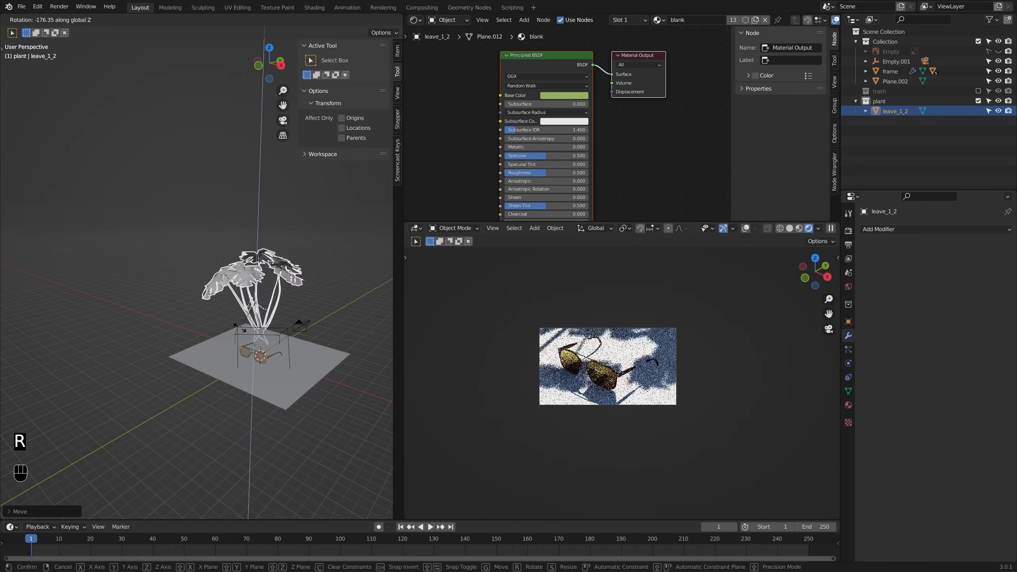
right_click(276, 266)
Step: From the top view, open the plant mesh for vertex editing with nothing selected and x-ray display on
middle_click_drag(274, 270, 281, 302)
key("KP_7")
key("g")
right_click(299, 327)
key("Tab")
key("alt+a")
key("1")
key("alt+z")
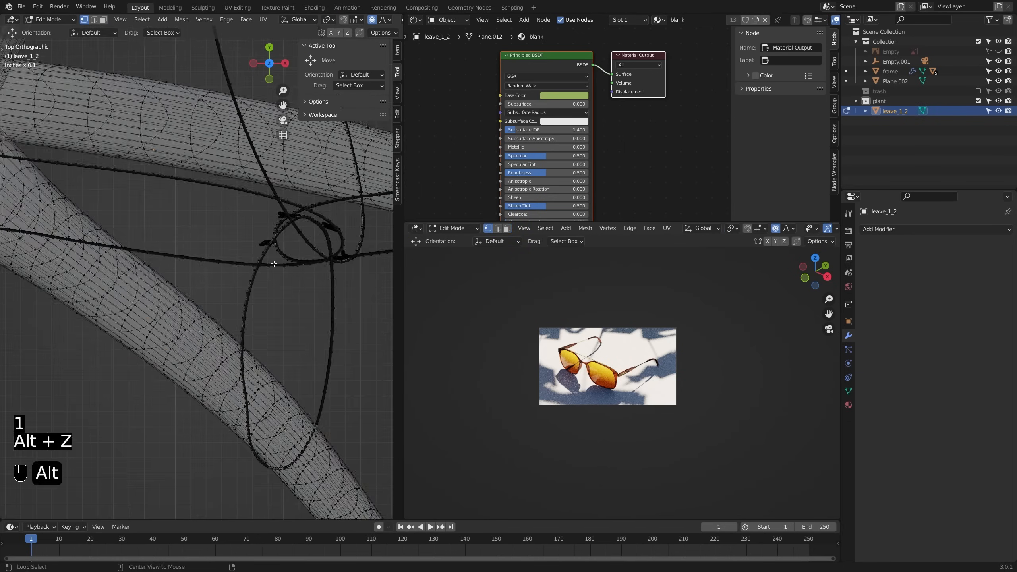
Step: Try selecting linked parts of the plant mesh, clear the selection, and select a single linked stem
key("l")
key("l")
key("l")
key("l")
key("l")
key("l")
key("l")
key("l")
key("l")
key("l")
key("l")
key("l")
key("l")
key("l")
key("l")
key("l")
key("l")
key("l")
key("l")
key("l")
key("c")
right_click(272, 260)
key("alt+a")
scroll(276, 260, "down", 4)
key("l")
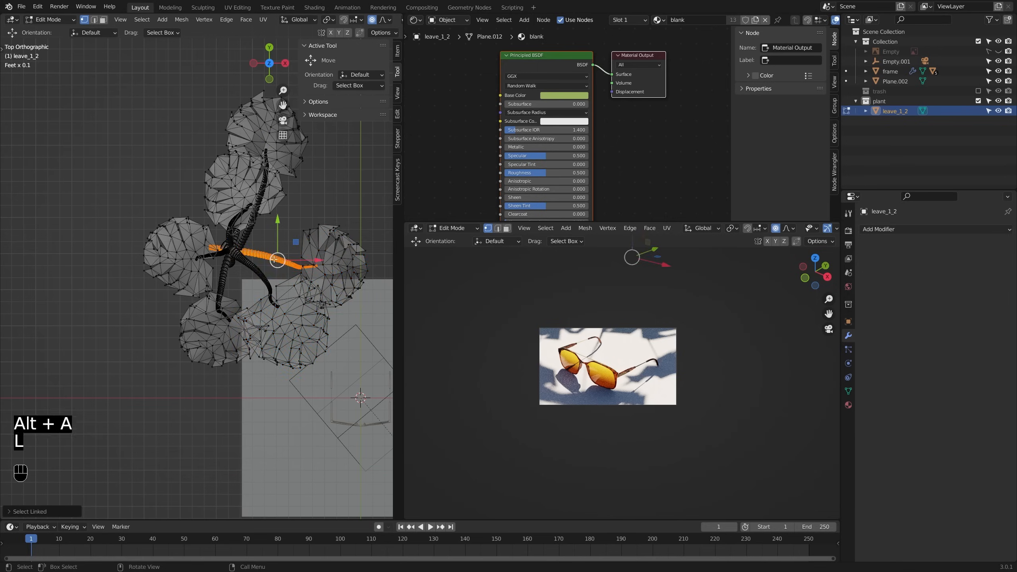
Step: Select the whole plant mesh and merge its vertices by distance
key("a")
key("alt+z")
middle_click_drag(292, 271, 275, 251)
right_click(275, 251)
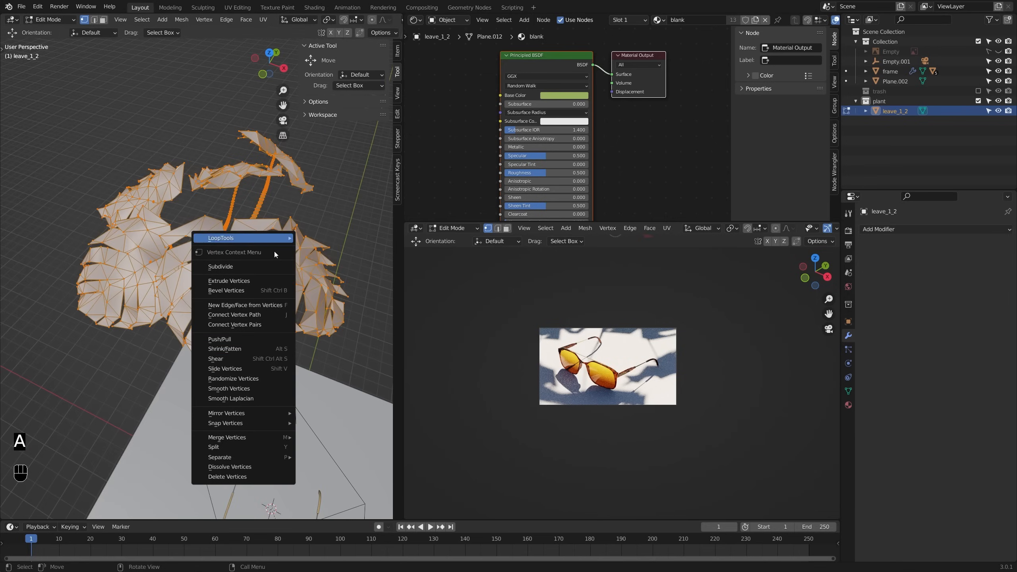
mouse_move(248, 435)
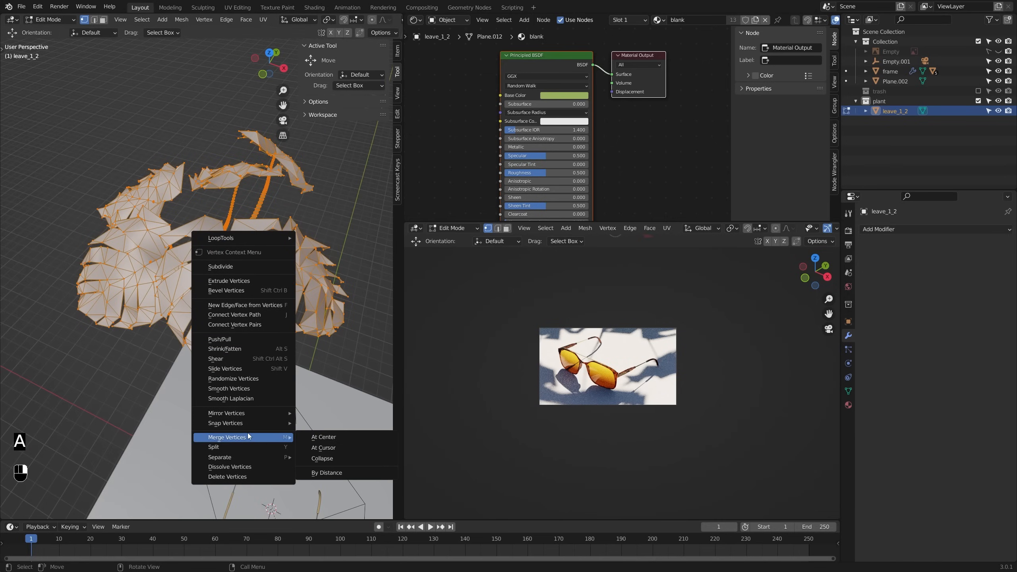
left_click(342, 473)
Step: Examine a leaf's connectivity up close by selecting its linked geometry
middle_click_drag(322, 362, 241, 285)
key("alt+a")
key("ctrl+l")
scroll(240, 285, "up", 5)
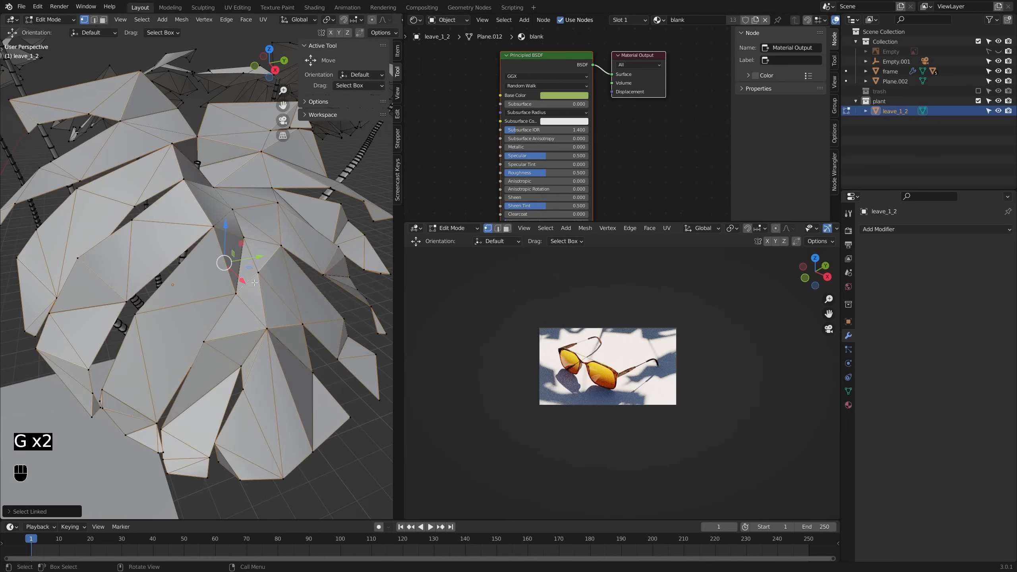
Step: Merge all plant vertices by distance again and try adjusting the merge distance
key("a")
right_click(225, 297)
mouse_move(224, 297)
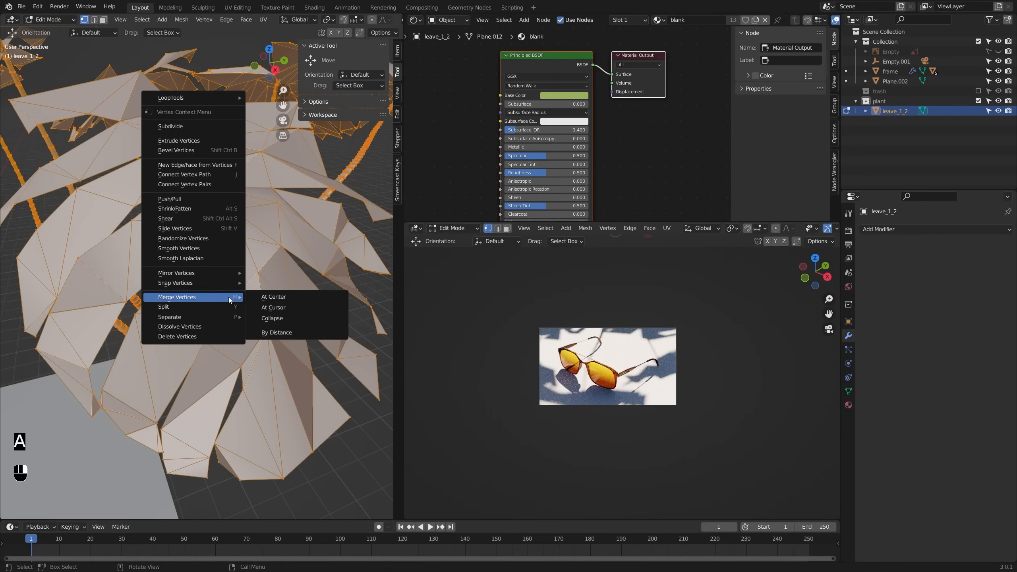
left_click(276, 335)
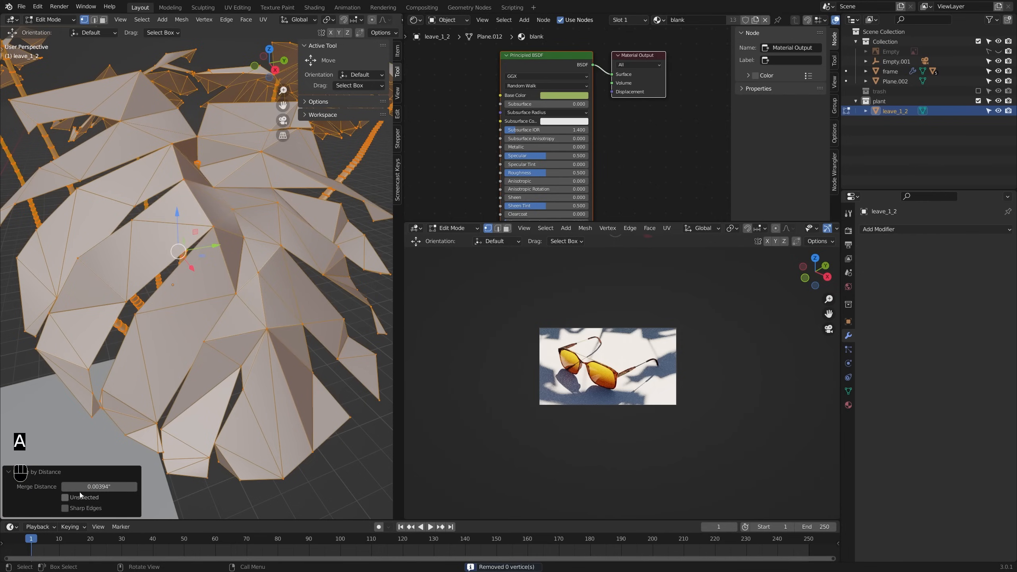
mouse_move(99, 486)
left_mouse_down("shift")
mouse_move(116, 487)
mouse_move(99, 487)
left_mouse_up("shift")
right_click(87, 484)
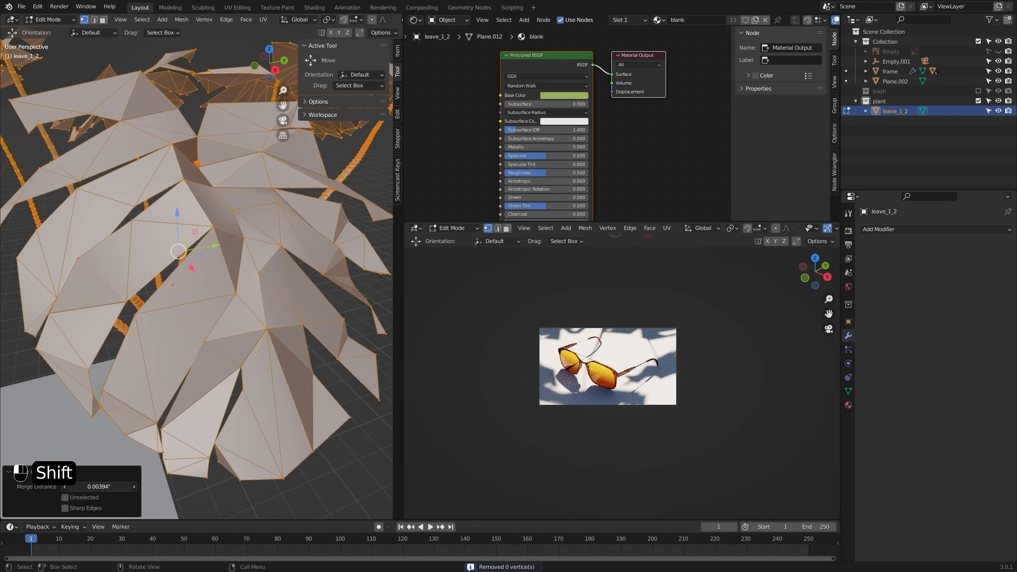
Step: Return the plant to Object Mode and apply its scale
key("Tab")
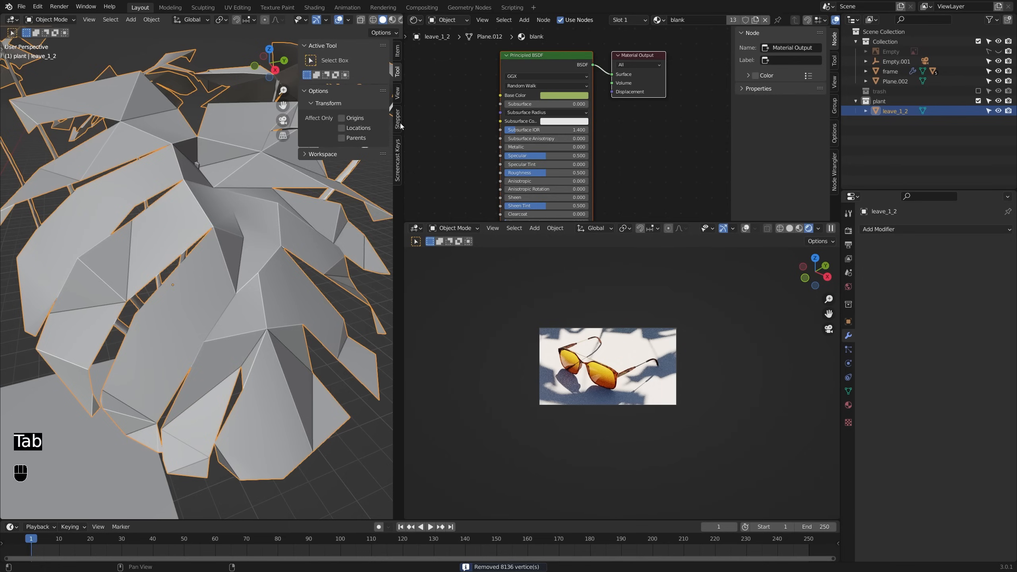
left_click(397, 51)
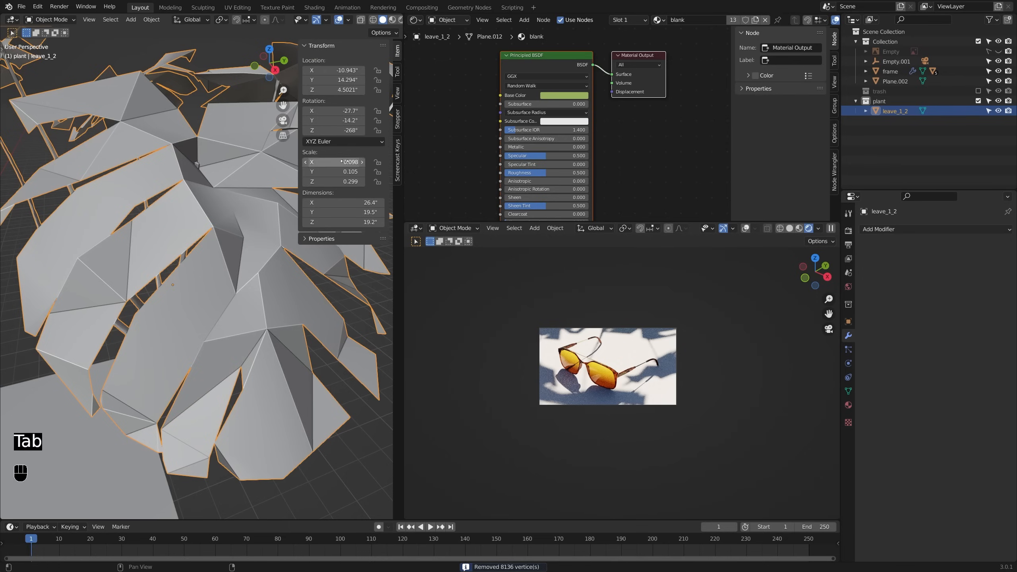
key("ctrl+a")
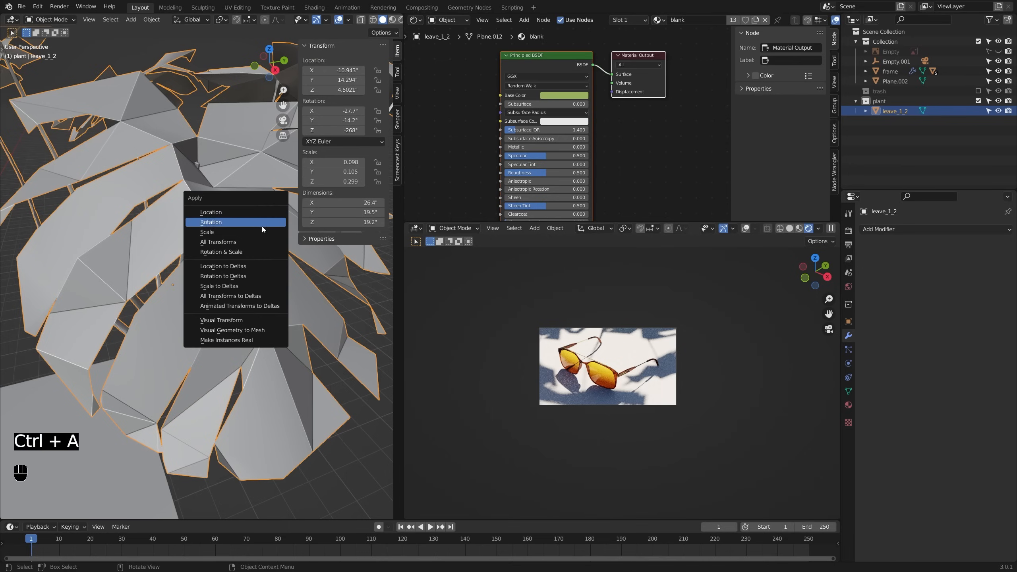
left_click(259, 231)
scroll(258, 230, "down", 2)
middle_click_drag(258, 231, 267, 279)
scroll(258, 239, "down", 3)
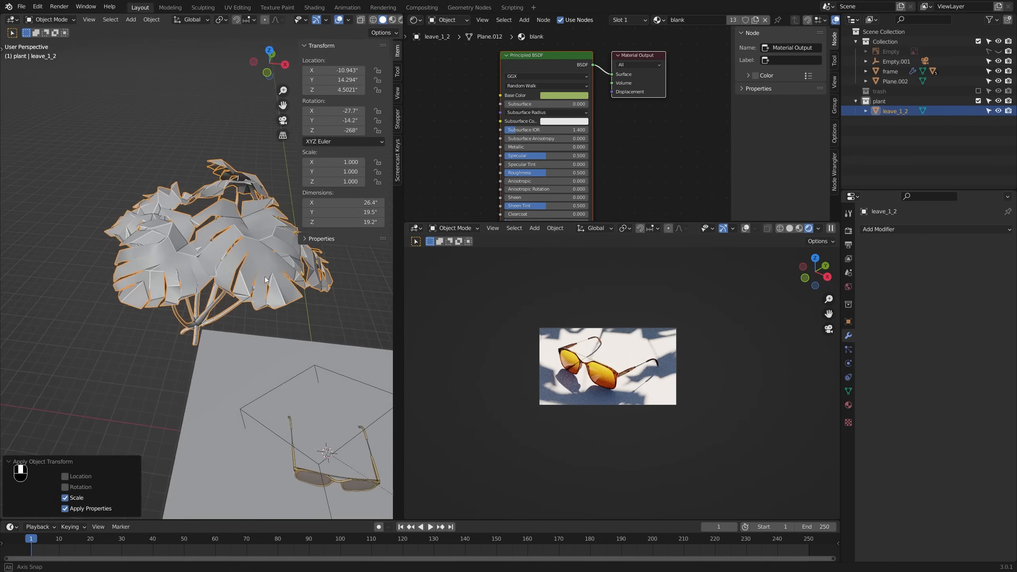
left_click(910, 230)
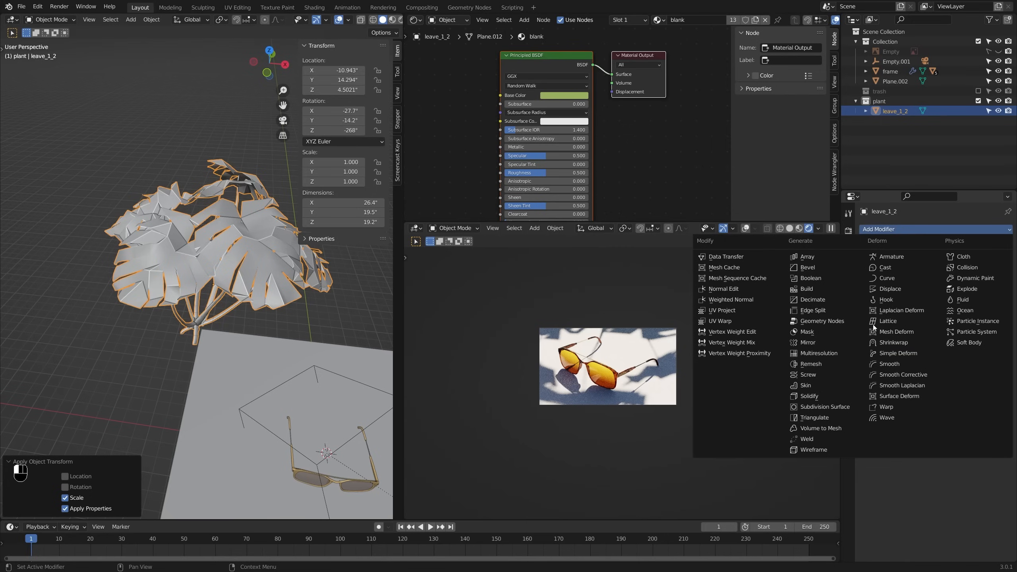
left_click(832, 302)
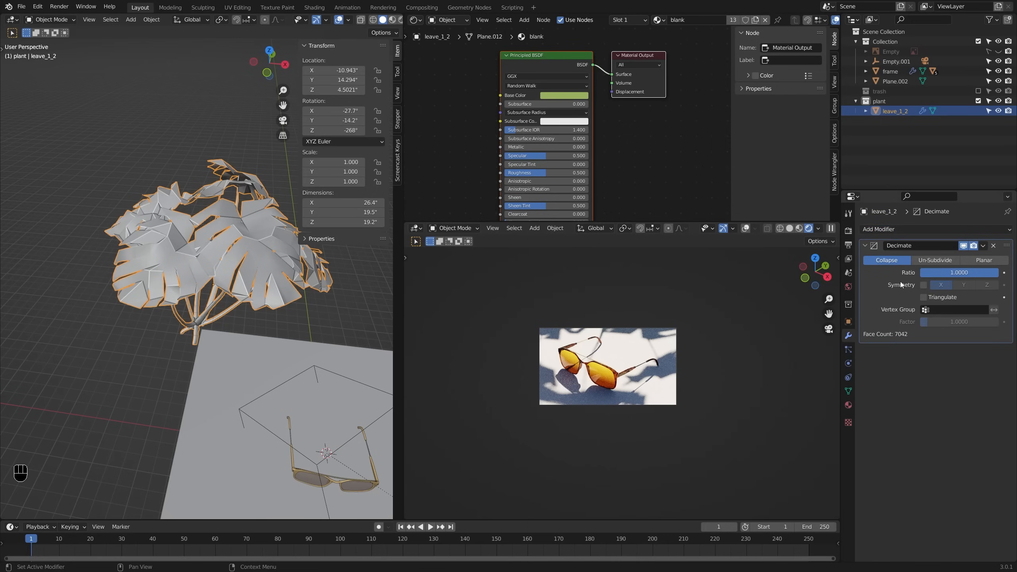
mouse_move(960, 273)
left_mouse_down()
mouse_move(882, 274)
mouse_move(960, 272)
left_mouse_up()
left_click(994, 245)
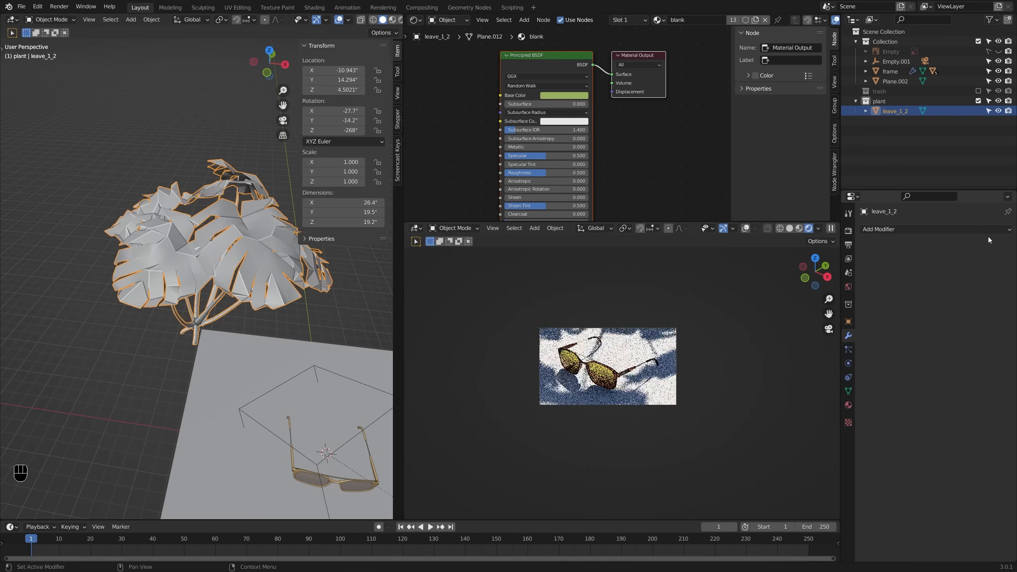
Step: Add a Subdivision Surface modifier to the plant to smooth its leaves
left_click(965, 230)
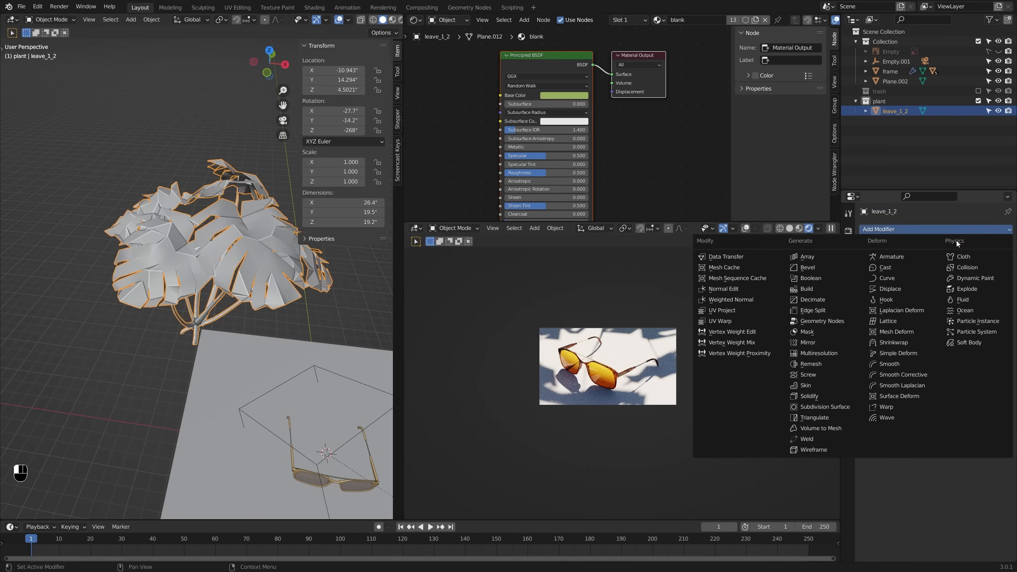
left_click(825, 407)
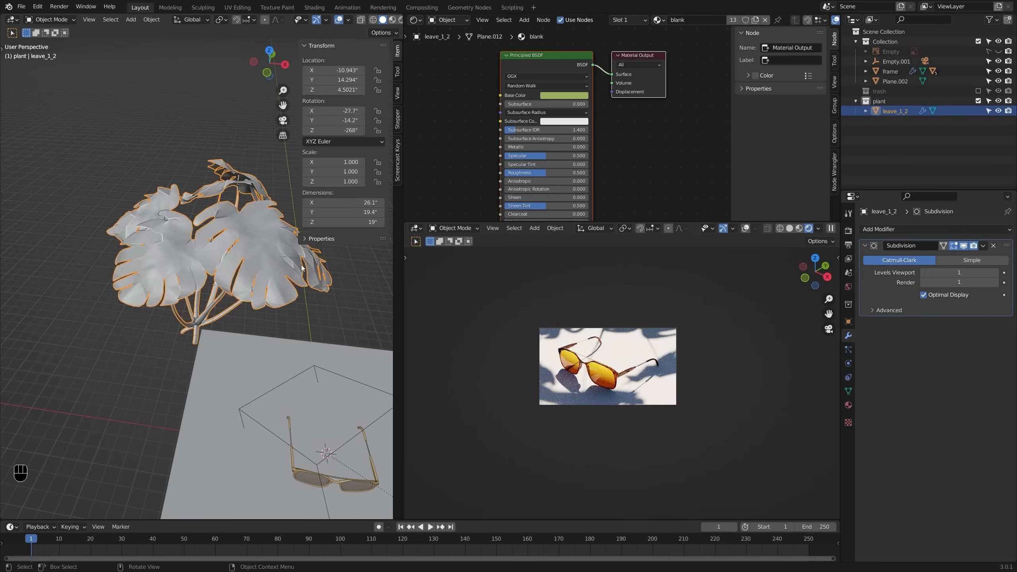
middle_click_drag(302, 268, 281, 284)
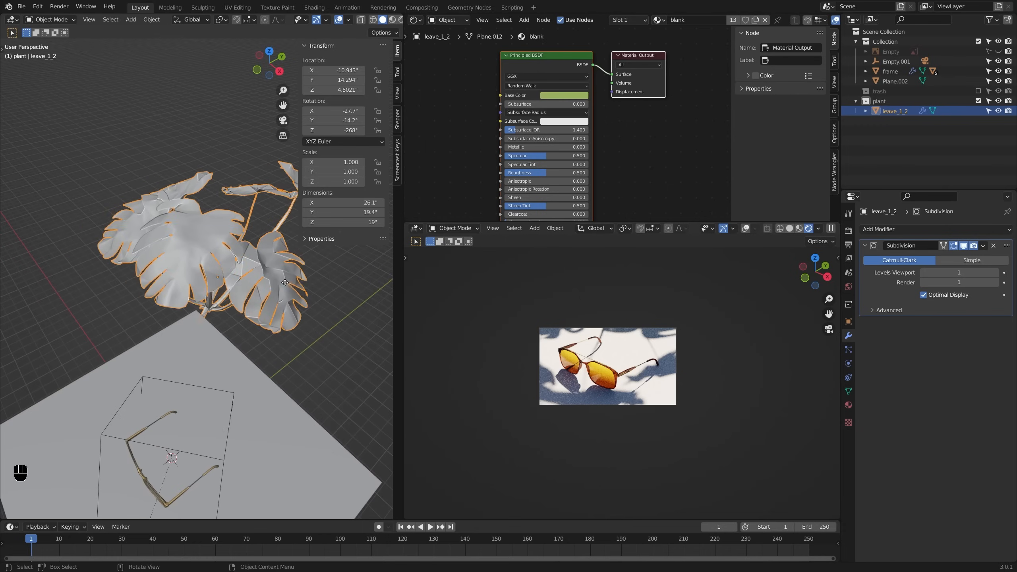
Step: Move the plant horizontally, keeping its height, to about X -3.5" and Y 12.3" so its leaves shade the sunglasses
key("g")
key("shift+z")
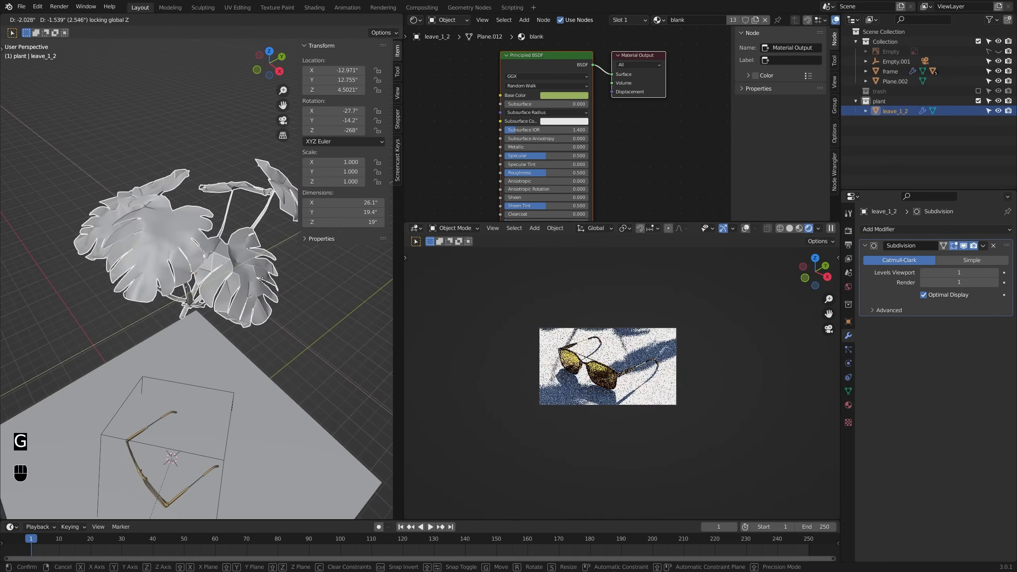
left_click(262, 313)
key("r")
left_click(260, 270)
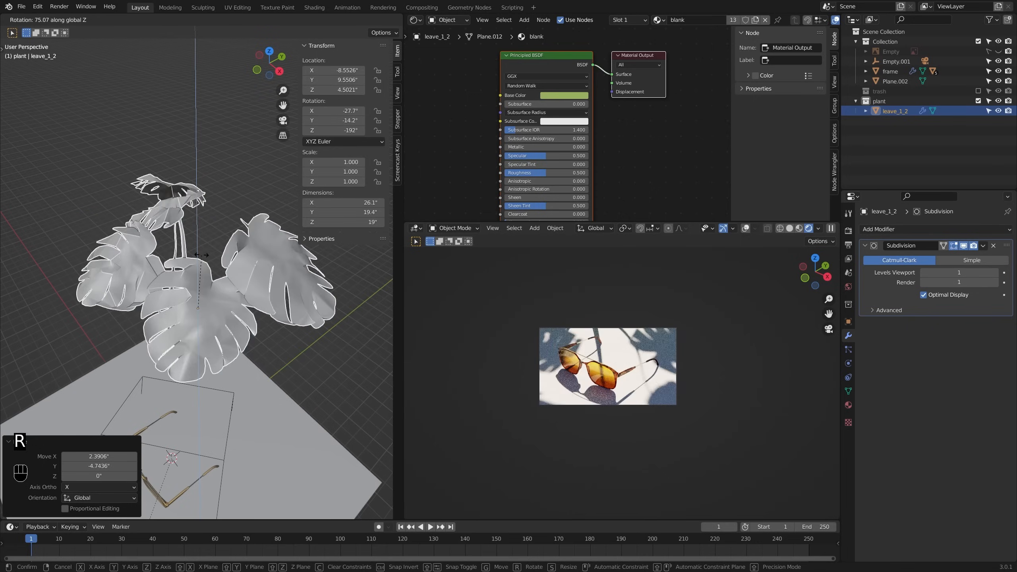
key("g")
key("shift+z")
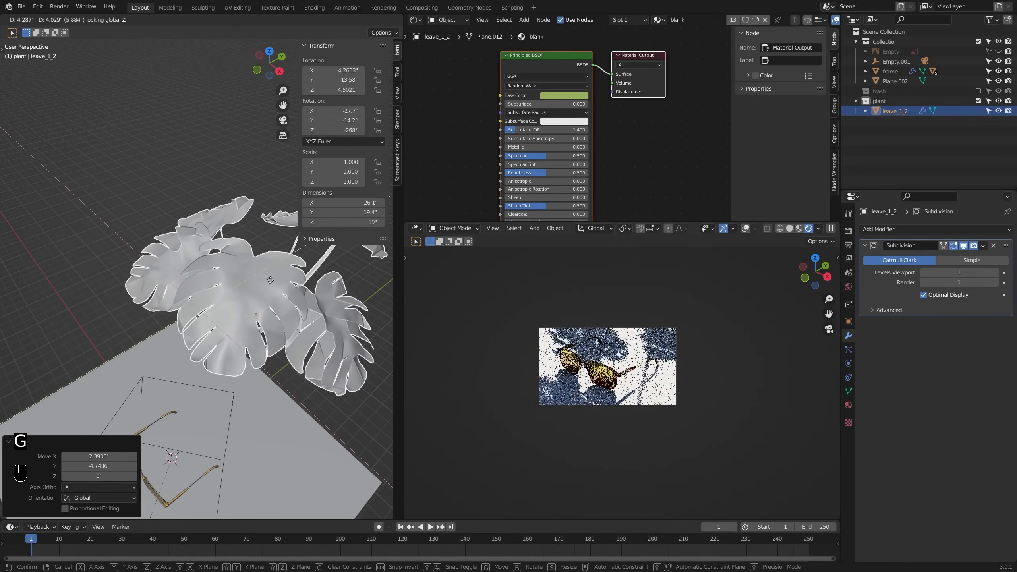
left_click(263, 293)
middle_click_drag(263, 293, 225, 282)
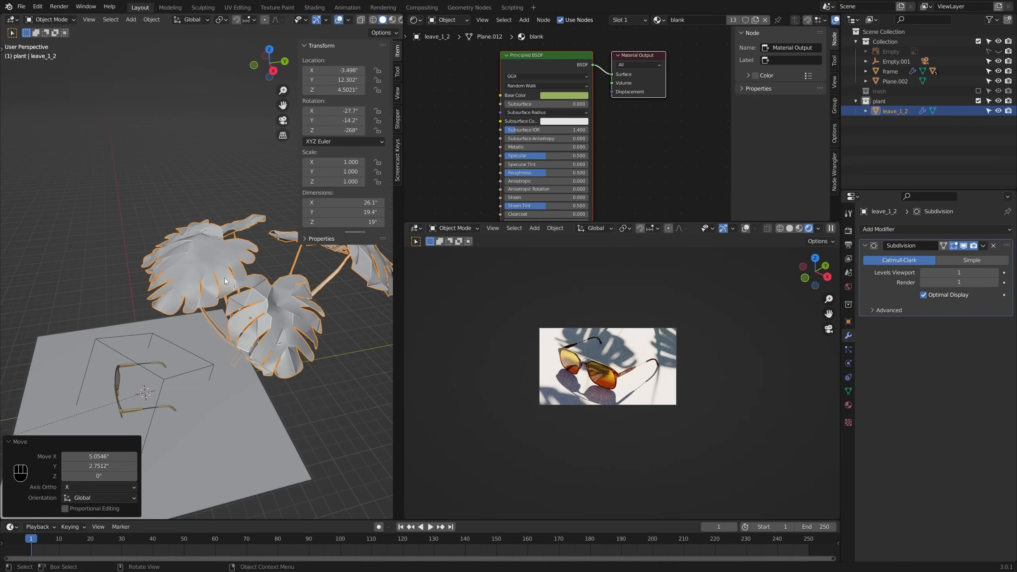
key("KP_7")
key("Tab")
key("alt+z")
middle_click_drag(295, 284, 254, 292, "shift")
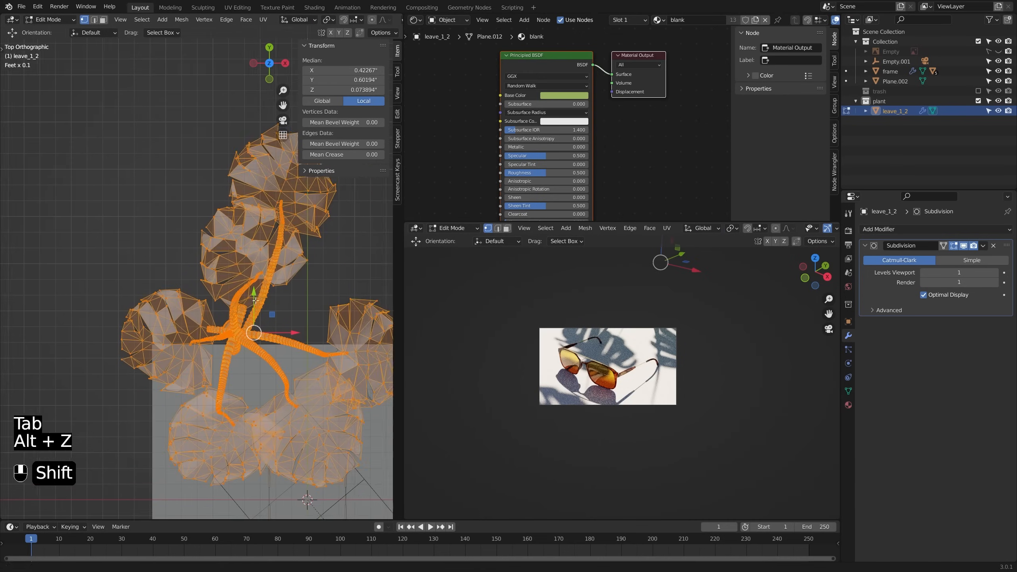
scroll(252, 299, "down", 3)
key("alt+a")
scroll(258, 336, "up", 1)
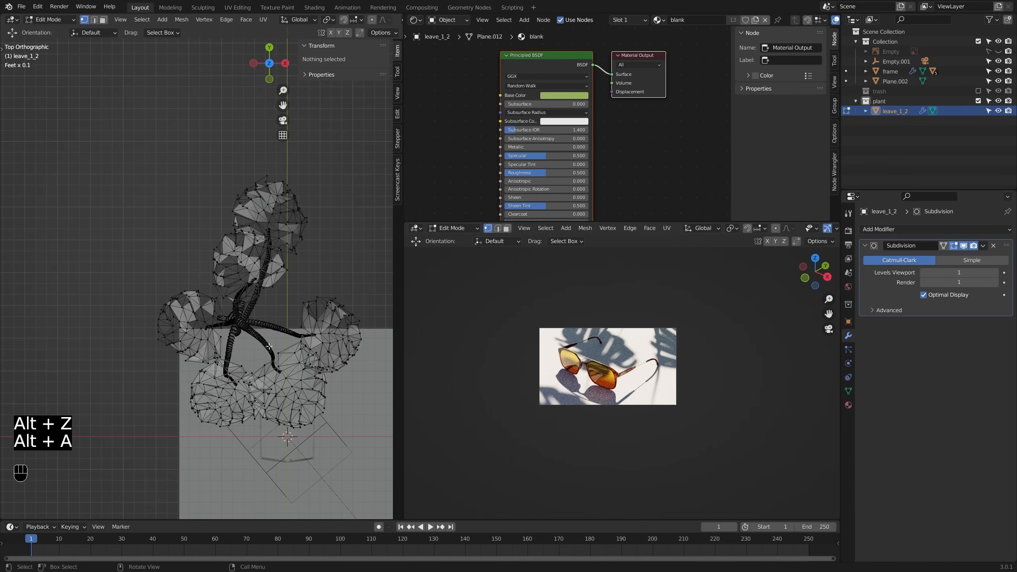
key("l")
scroll(274, 343, "up", 2)
key("alt+a")
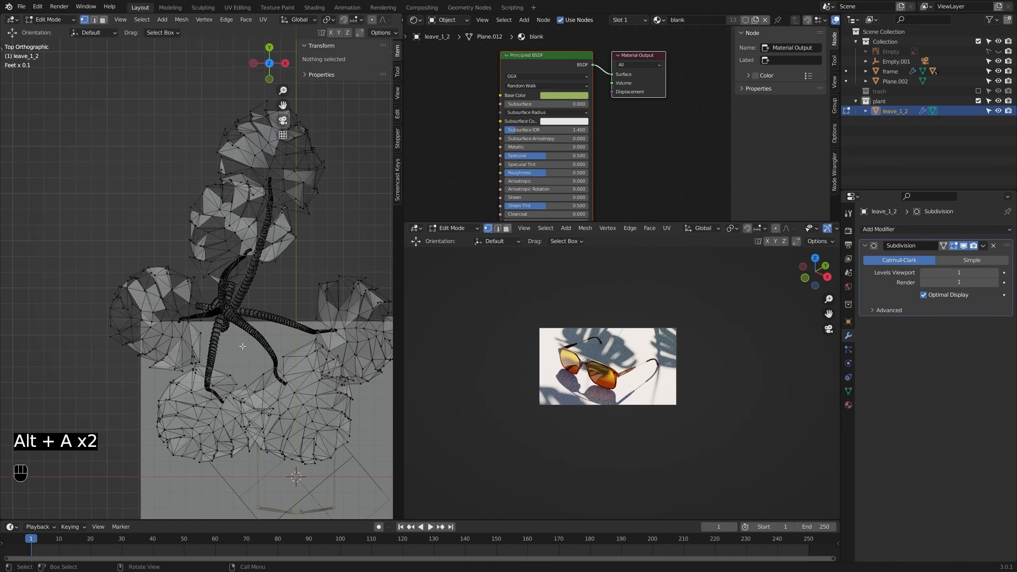
key("alt+z")
scroll(244, 345, "down", 1)
key("a")
scroll(258, 335, "down", 2)
middle_click_drag(258, 334, 299, 286, "shift")
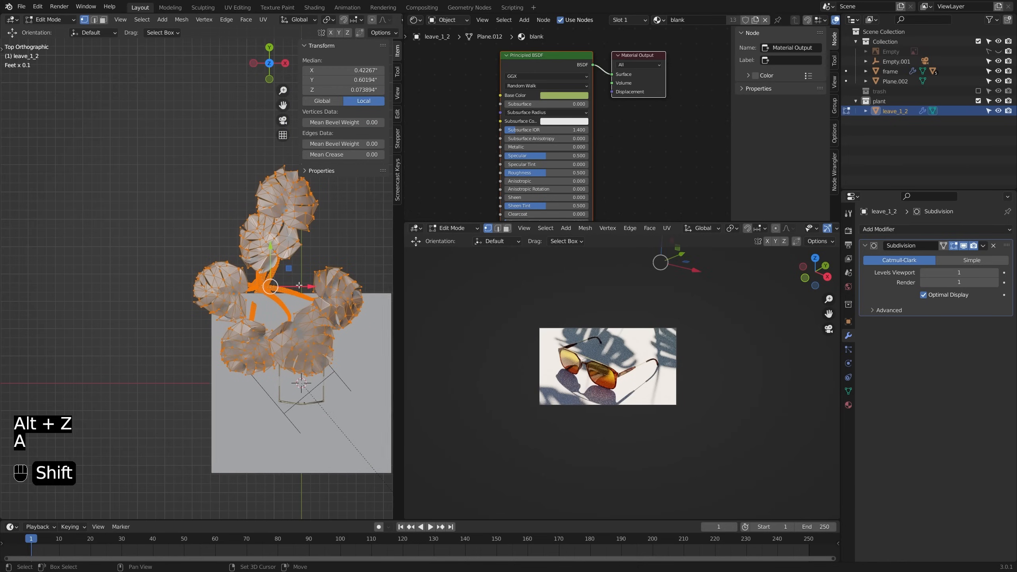
key("Tab")
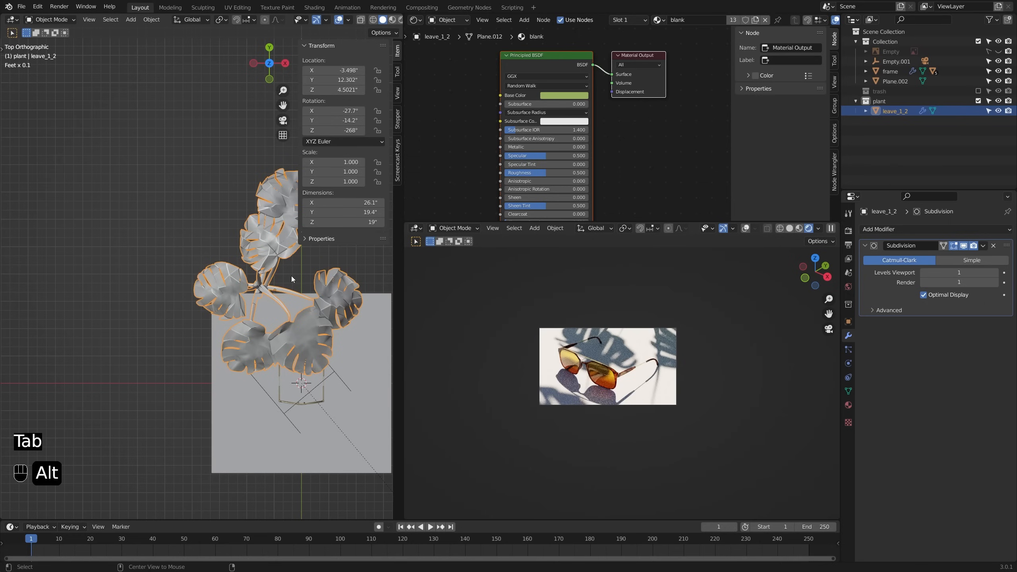
Step: Make a linked duplicate of the plant, rotate it about -218° in top view and place it beside the original
key("alt+d")
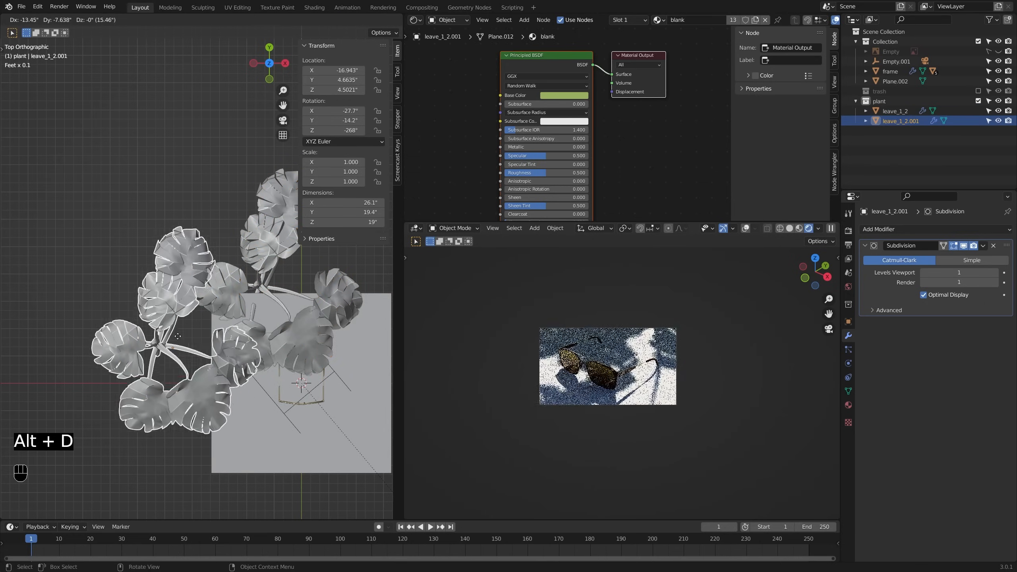
left_click(107, 404)
key("r")
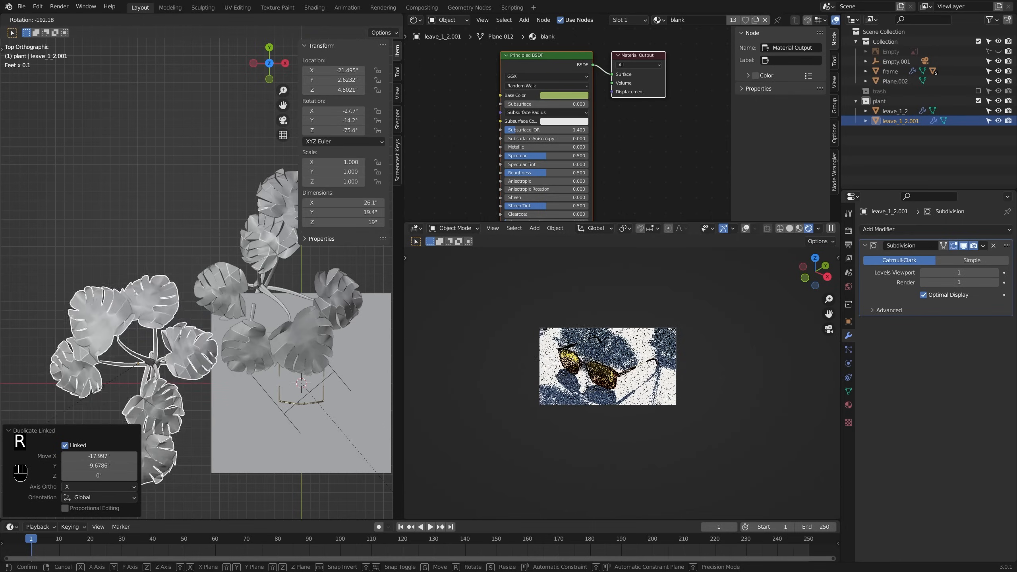
left_click(214, 390)
key("g")
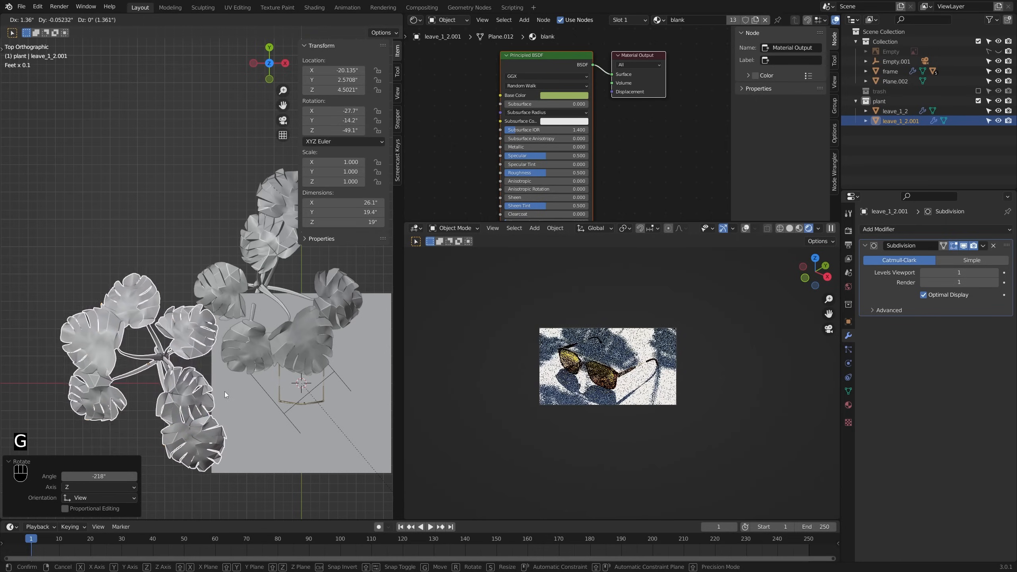
left_click(224, 392)
Step: Select both plants and move them together about 11.6" in X and 9.5" in Y
left_click(248, 329, "shift")
middle_click_drag(248, 330, 206, 360, "shift")
key("g")
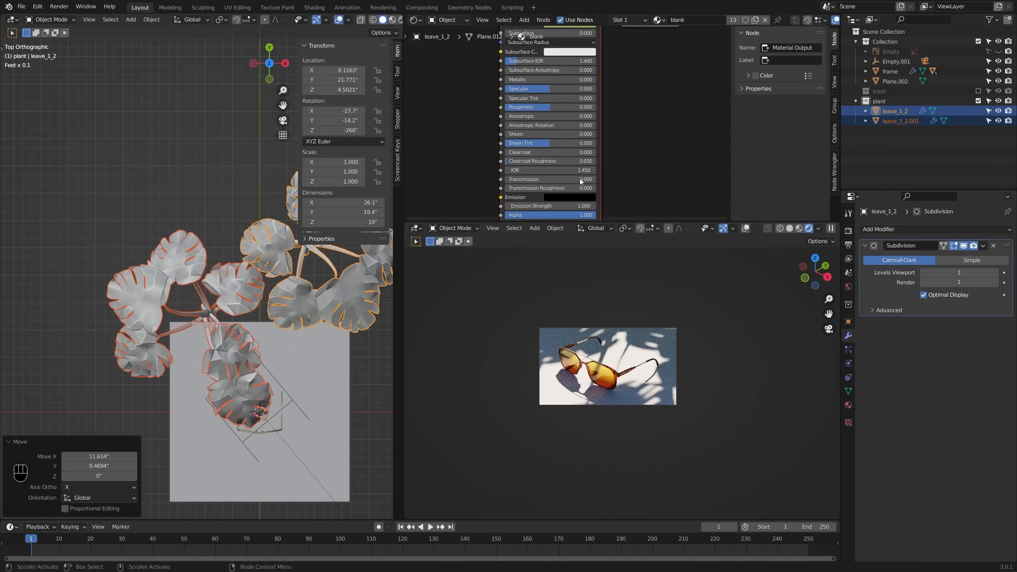
scroll(583, 176, "down", 2)
left_click_drag(587, 175, 601, 174)
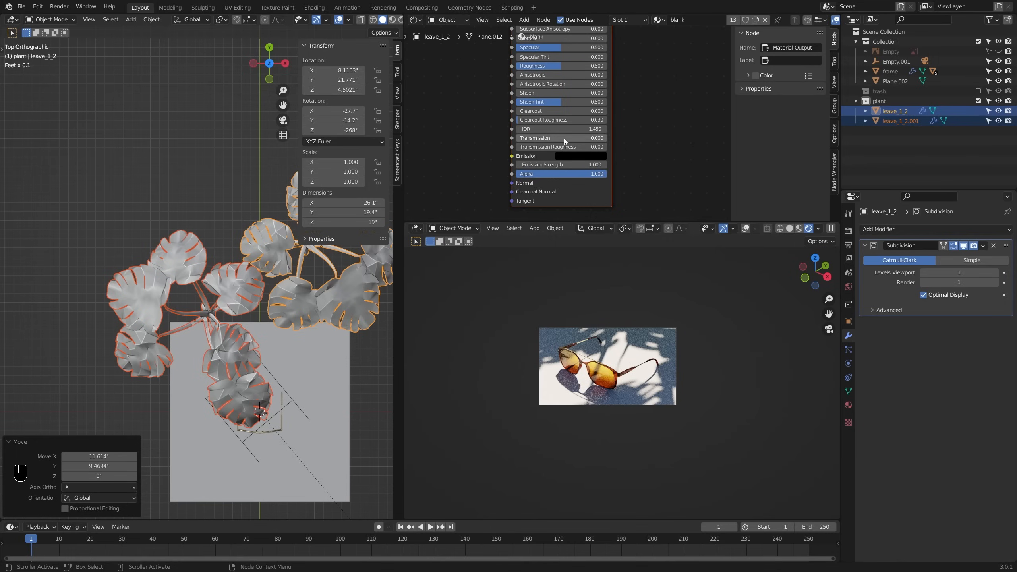
left_click_drag(564, 139, 603, 138)
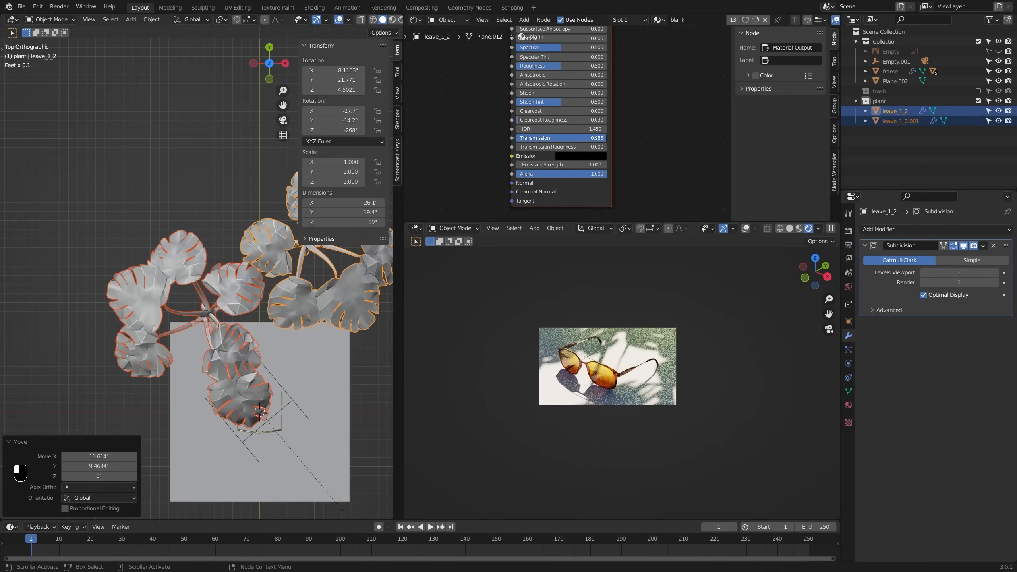
left_click_drag(603, 138, 526, 138)
left_click_drag(525, 138, 518, 138, "ctrl")
Step: Rotate both plants 22.1° in top view and reposition them, placing the duplicate at about X -20.5" and Y 9.9"
key("g")
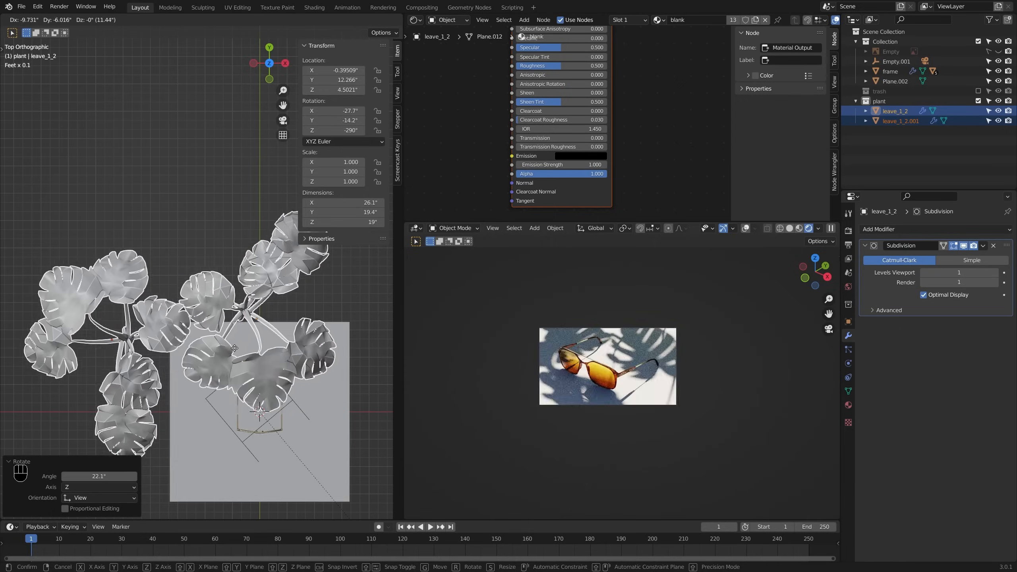
left_click(145, 392)
left_click(145, 392)
middle_click_drag(146, 390, 156, 357, "shift")
key("g")
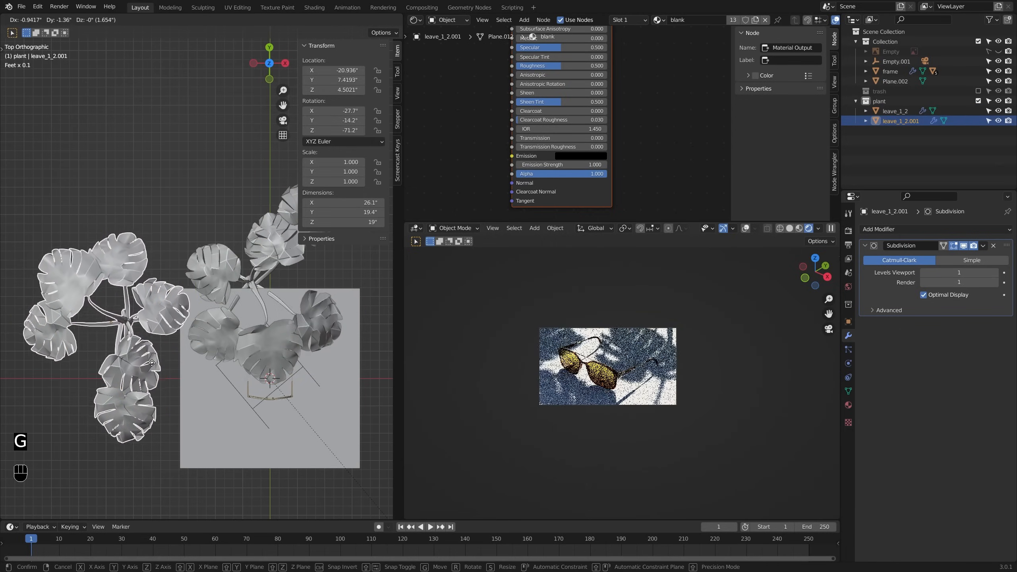
left_click(154, 342)
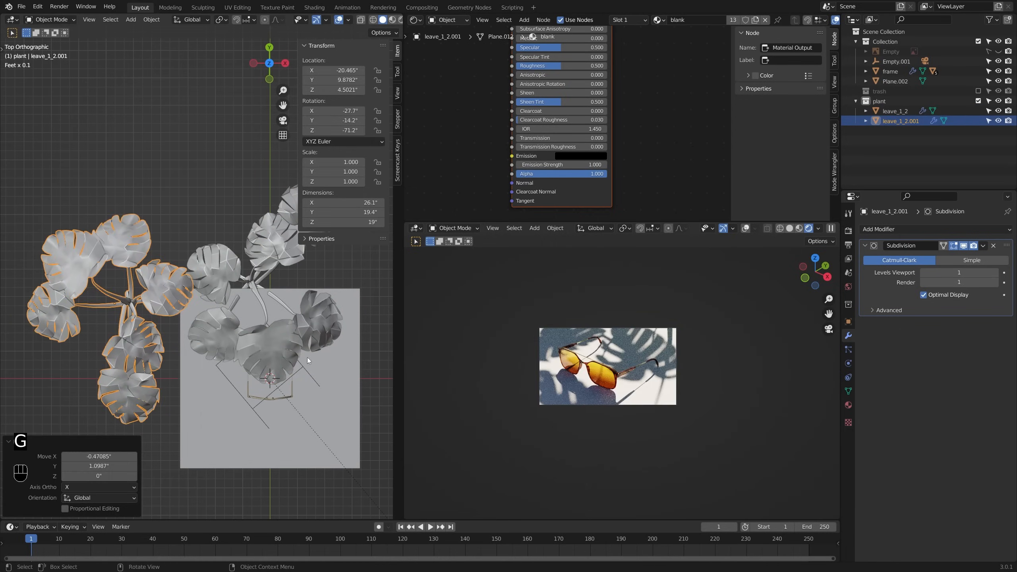
Step: Move the original plant about 1.88" in X and -1.46" in Y to refine its shadow on the sunglasses
left_click(278, 344)
key("g")
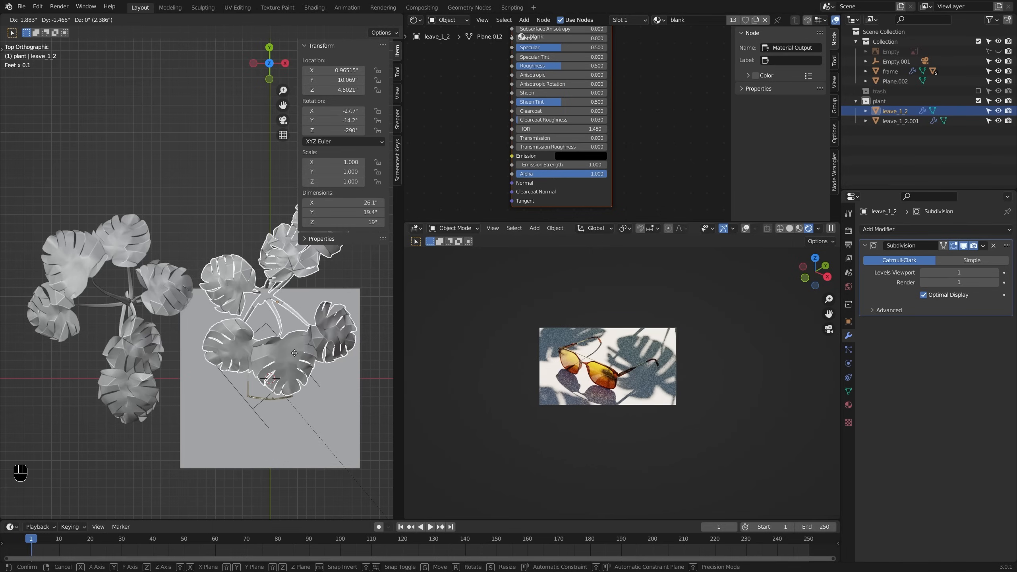
left_click(294, 352)
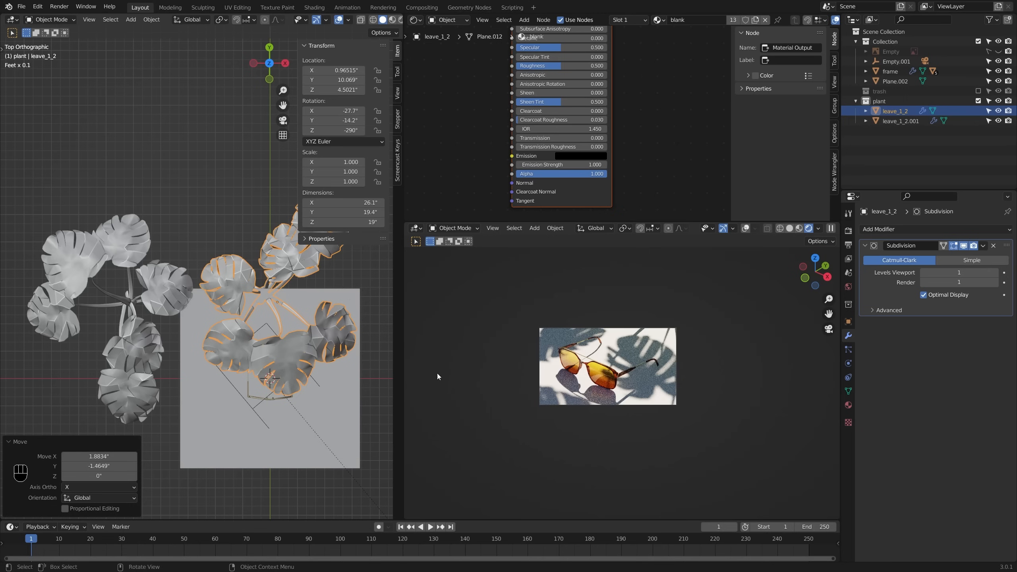
Step: Check the Cycles sampling and denoising settings and render the current frame
scroll(597, 409, "up", 5)
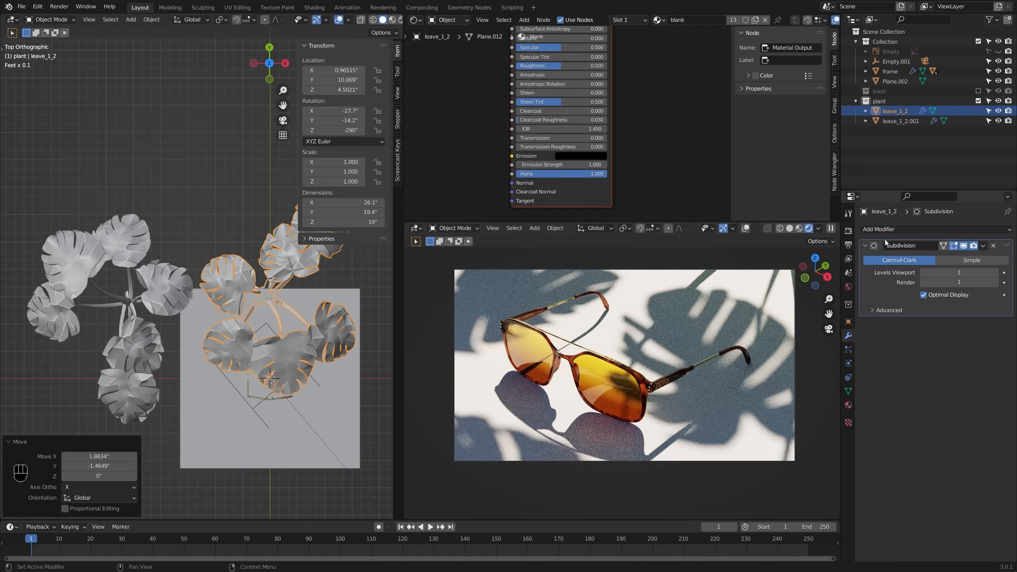
left_click(848, 230)
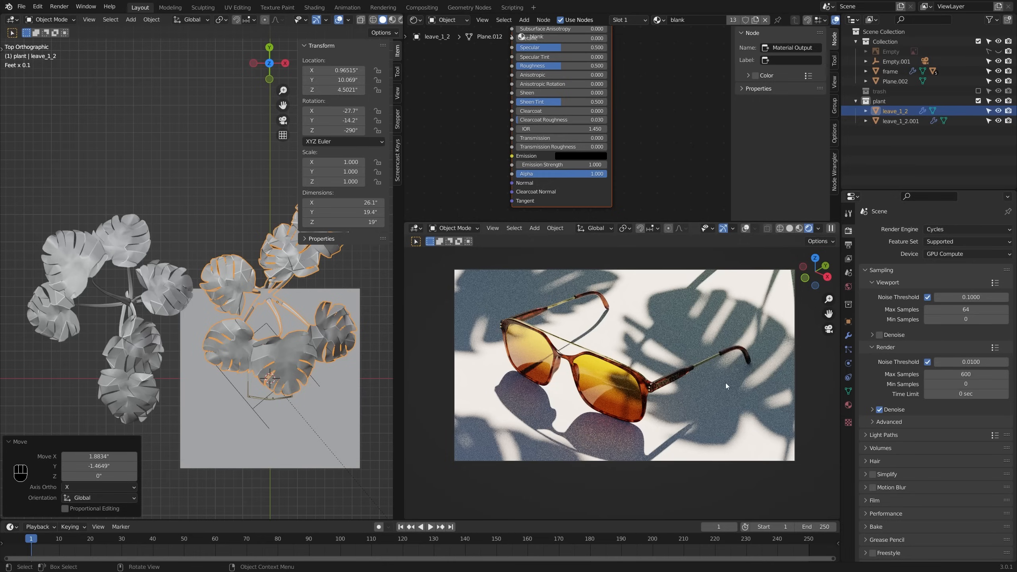
left_click(879, 334)
left_click(880, 334)
scroll(921, 402, "down", 3)
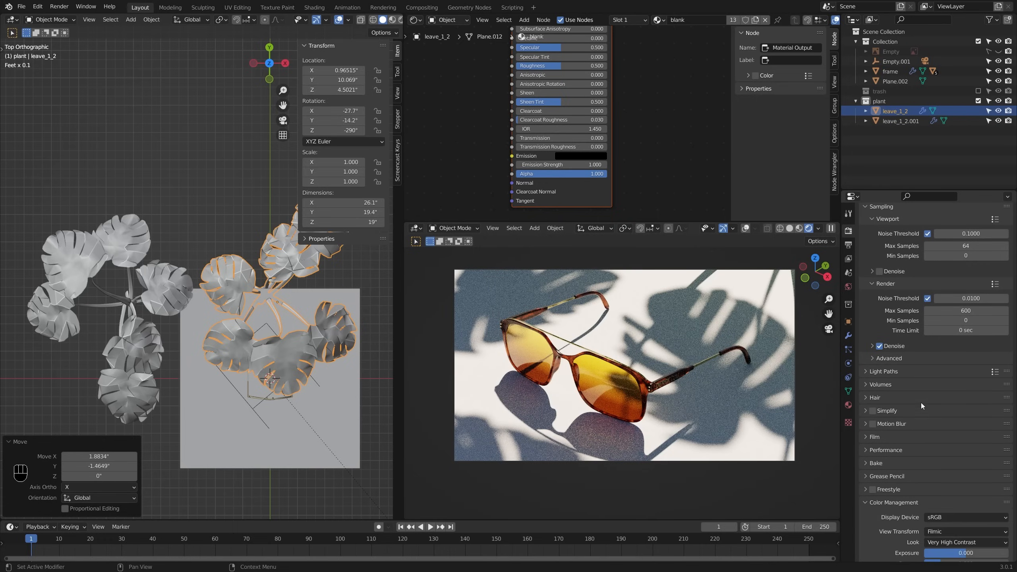
scroll(919, 418, "up", 3)
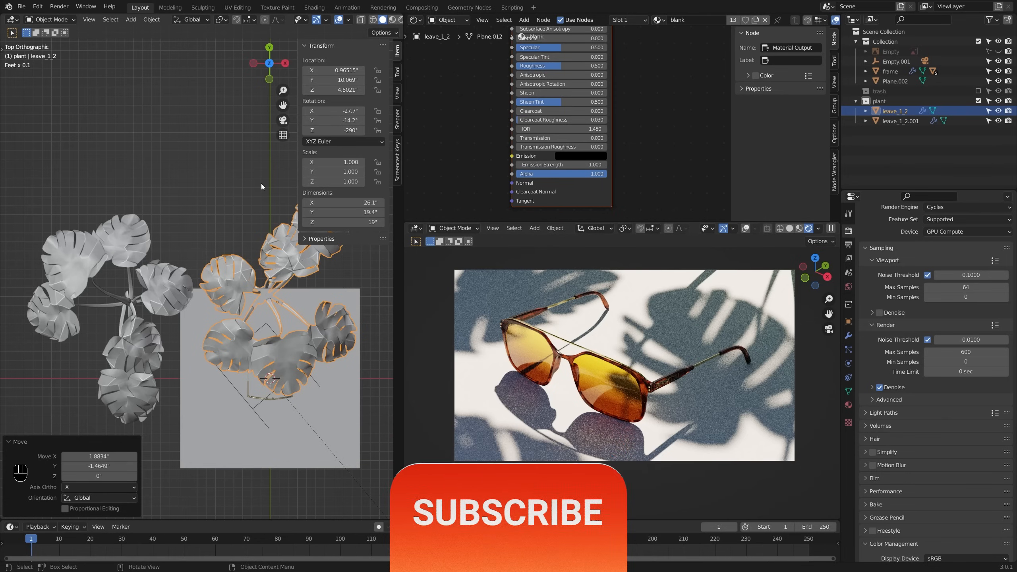
key("F12")
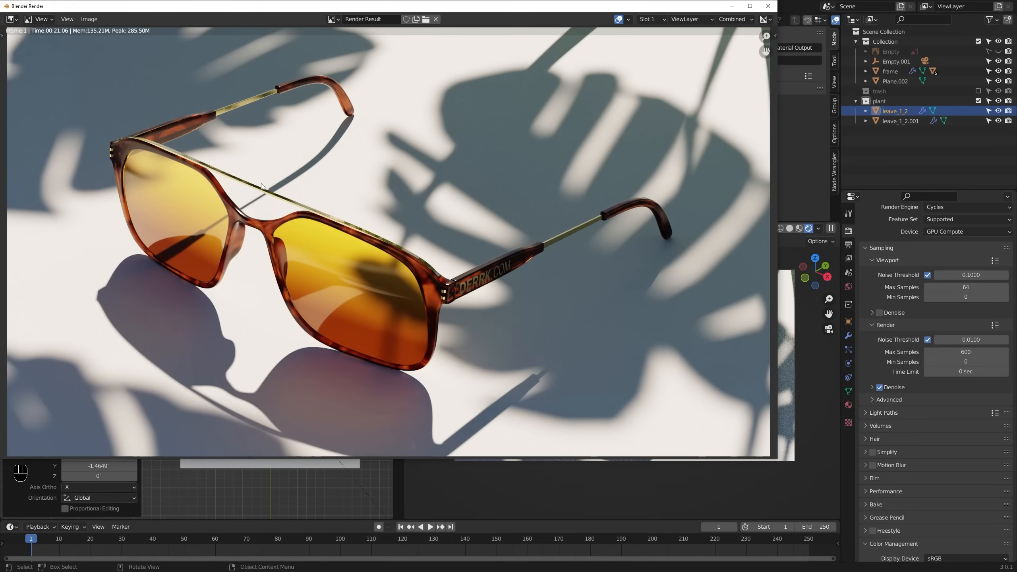
Step: Save the render as R5.jpg in JPEG format in the project's Renders folder and close the render window
left_click(89, 19)
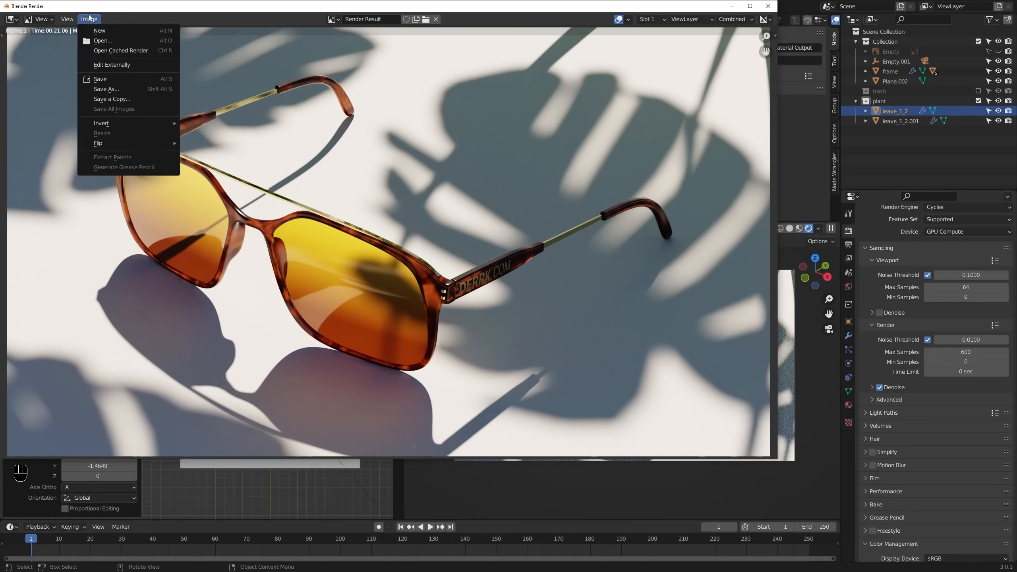
left_click(105, 90)
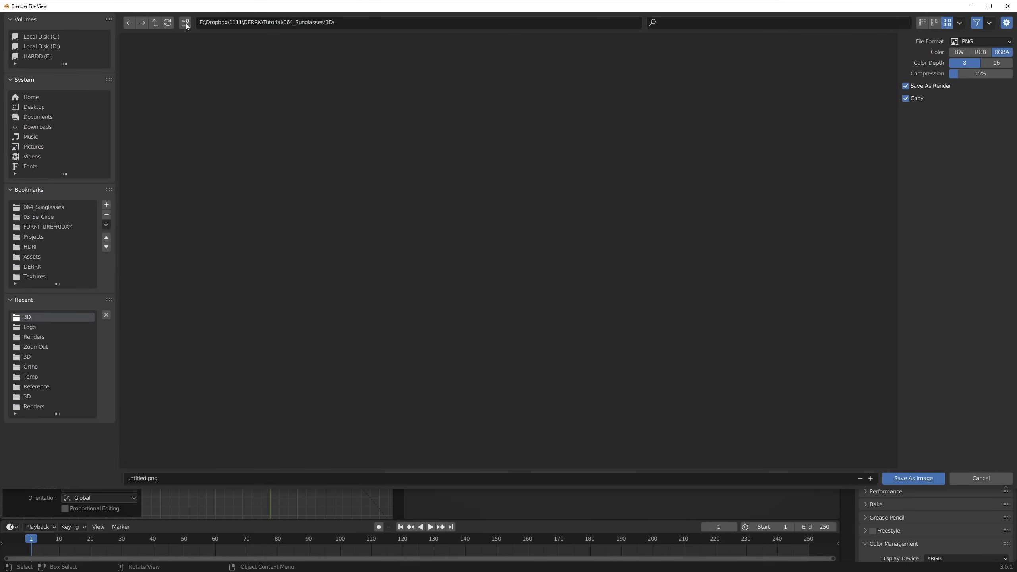
left_click(155, 22)
double_click(320, 86)
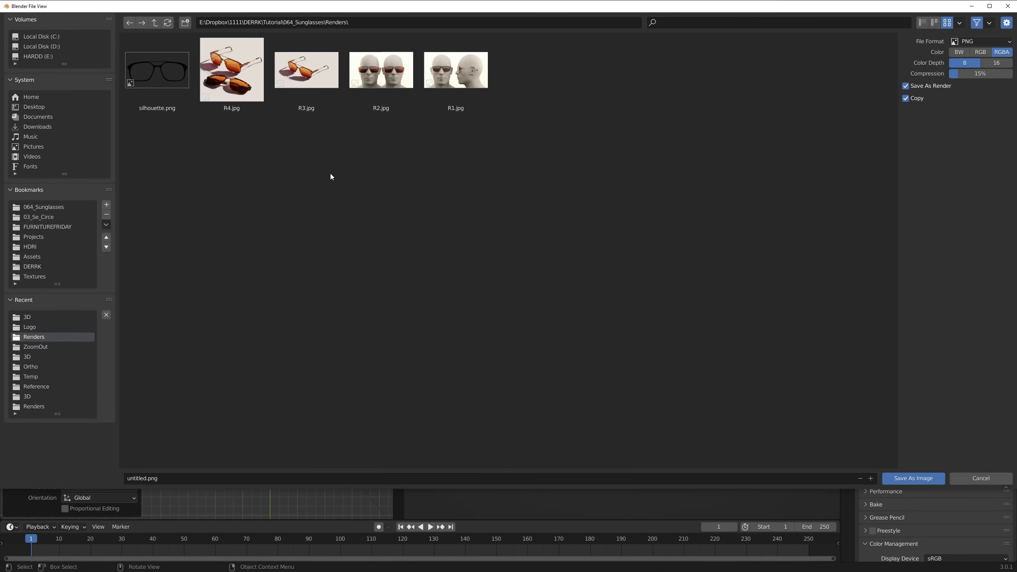
left_click(231, 478)
type("R5")
key("Return")
left_click(1003, 41)
left_click(910, 102)
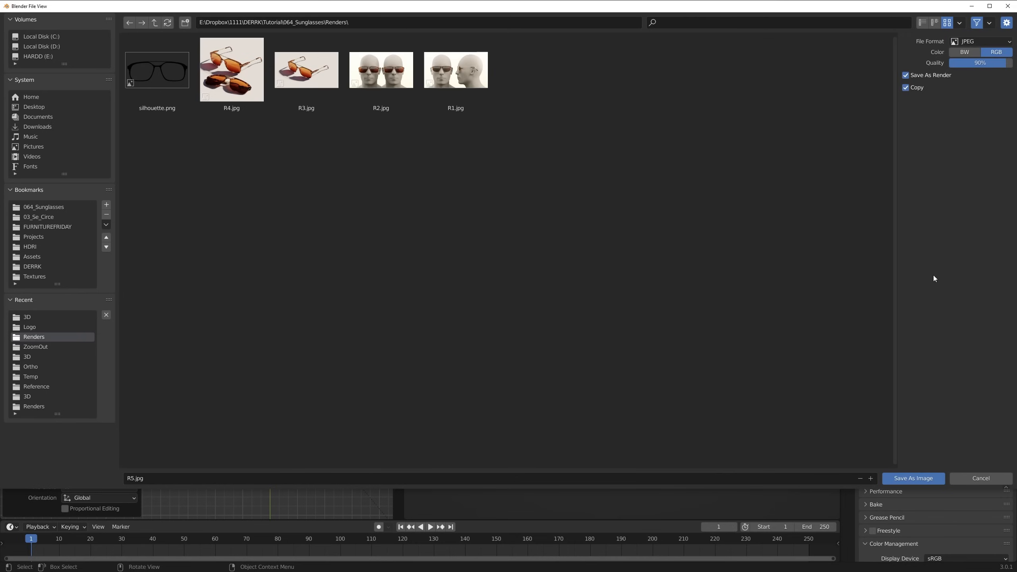
left_click(916, 479)
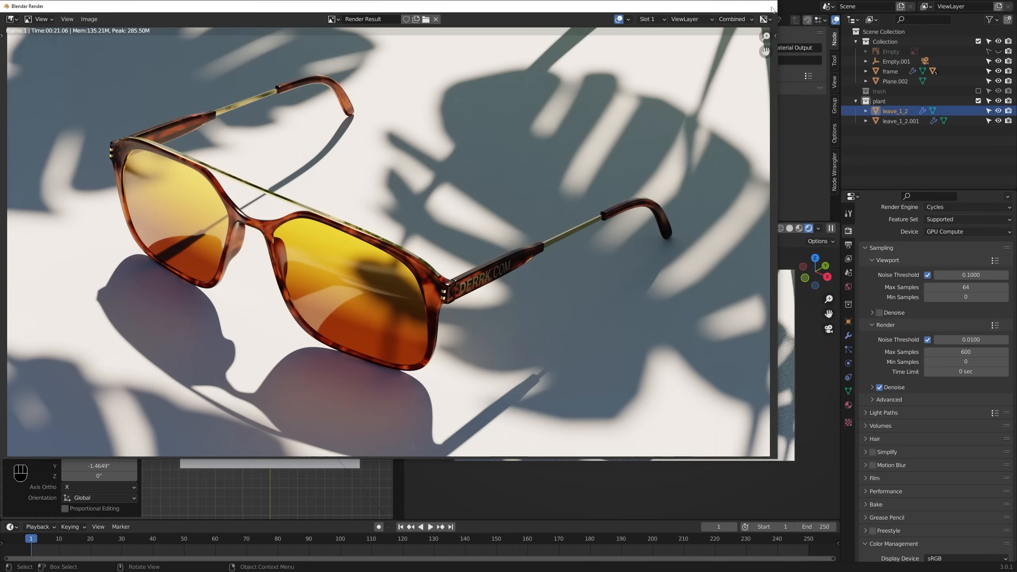
left_click(772, 7)
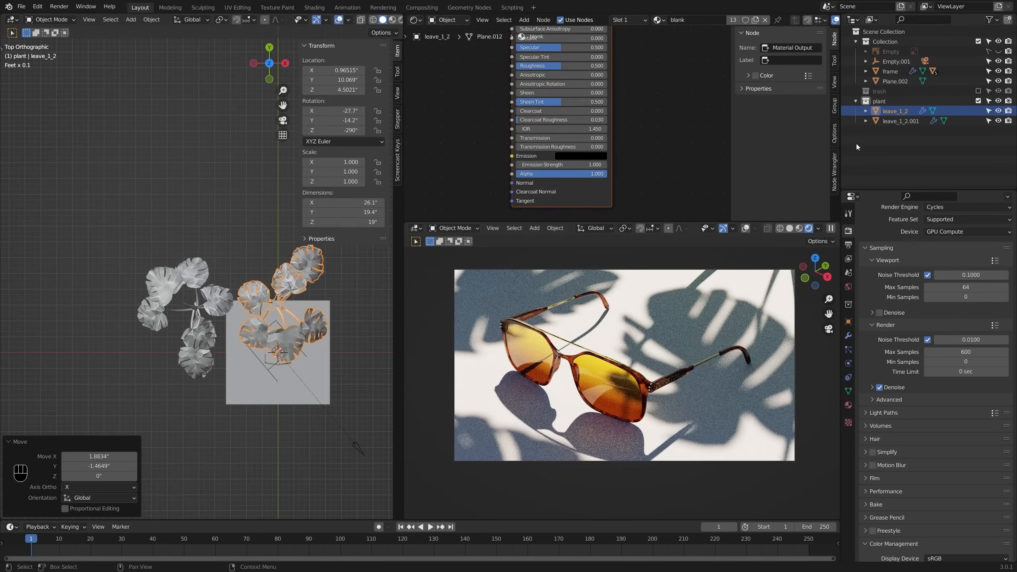
Step: Toggle the visibility of both plants to compare the shadows, and examine the sky texture's sun rotation setting
left_click(969, 121, "shift")
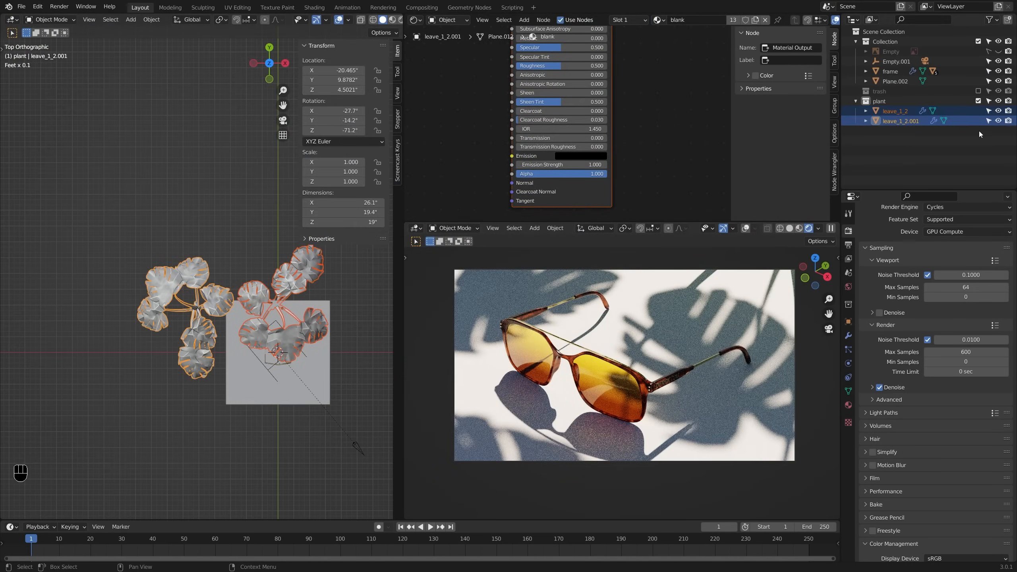
left_click(998, 111)
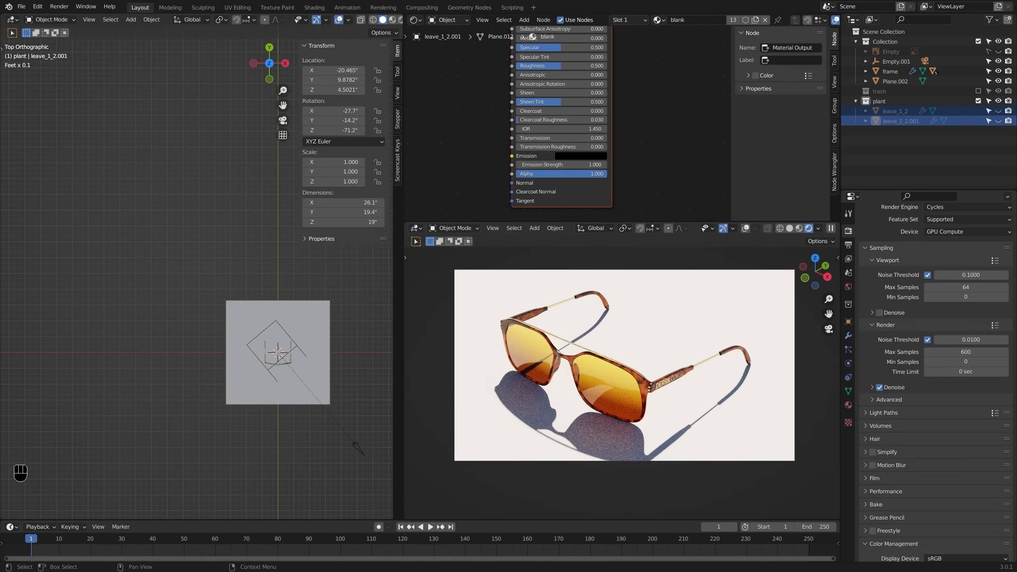
left_click(998, 112)
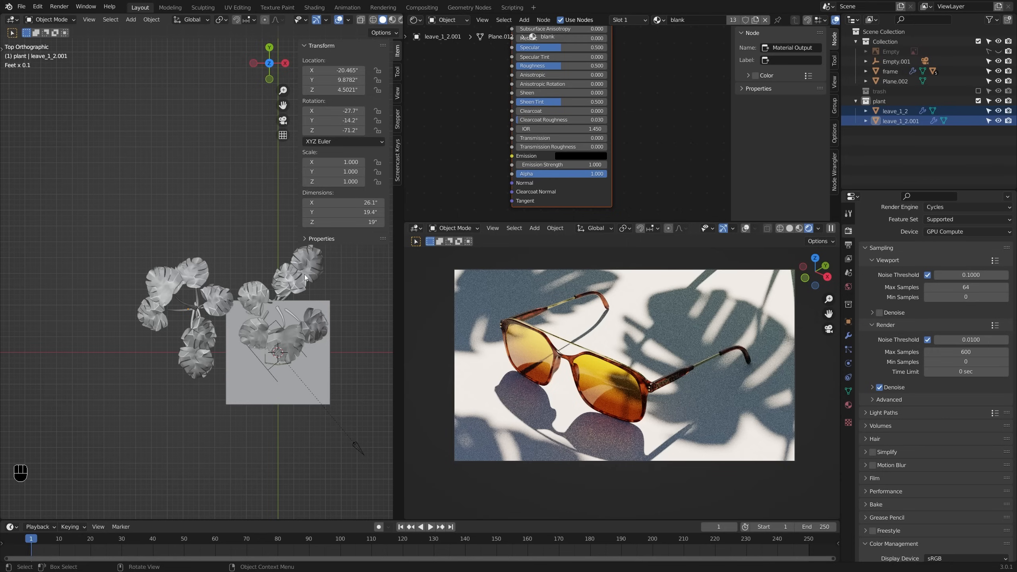
left_click(849, 286)
mouse_move(959, 360)
left_mouse_down()
mouse_move(929, 360)
mouse_move(1013, 360)
mouse_move(958, 360)
left_mouse_up()
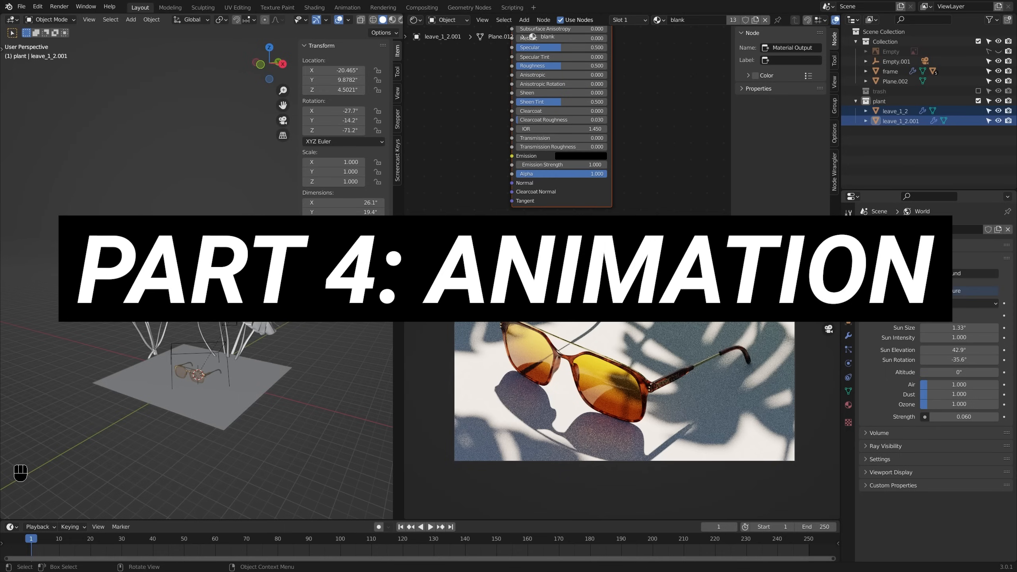
Step: Deselect the plants, enlarge the timeline area and set the animation's end frame to 180
scroll(186, 342, "up", 4)
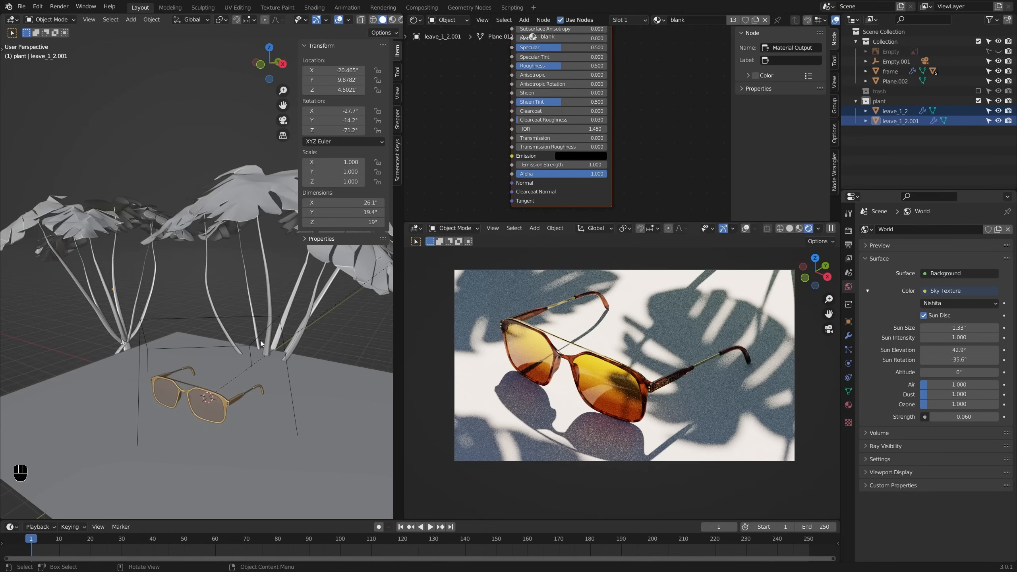
middle_click_drag(262, 345, 250, 347, "shift")
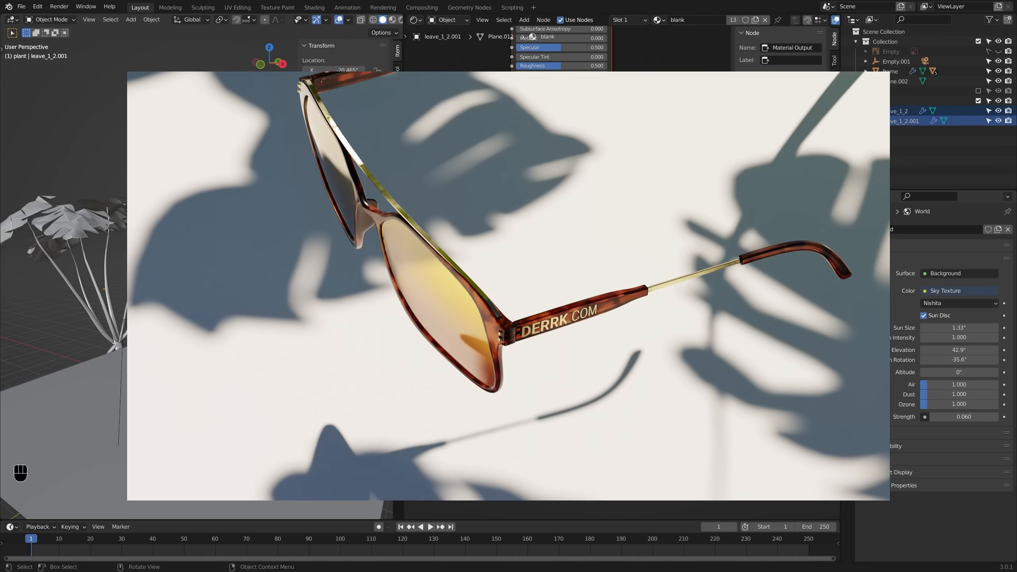
left_click(257, 272)
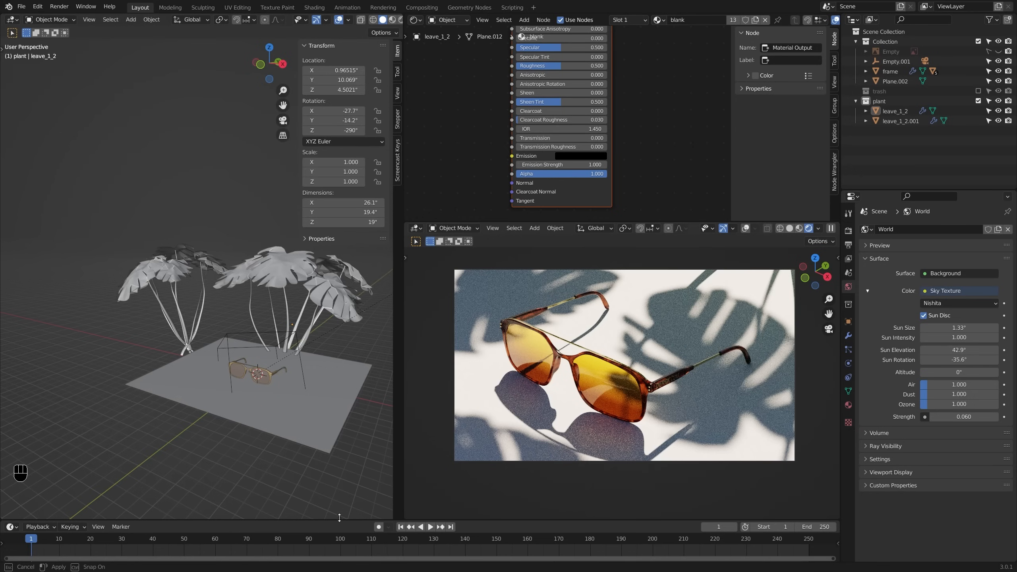
left_click_drag(340, 521, 319, 449)
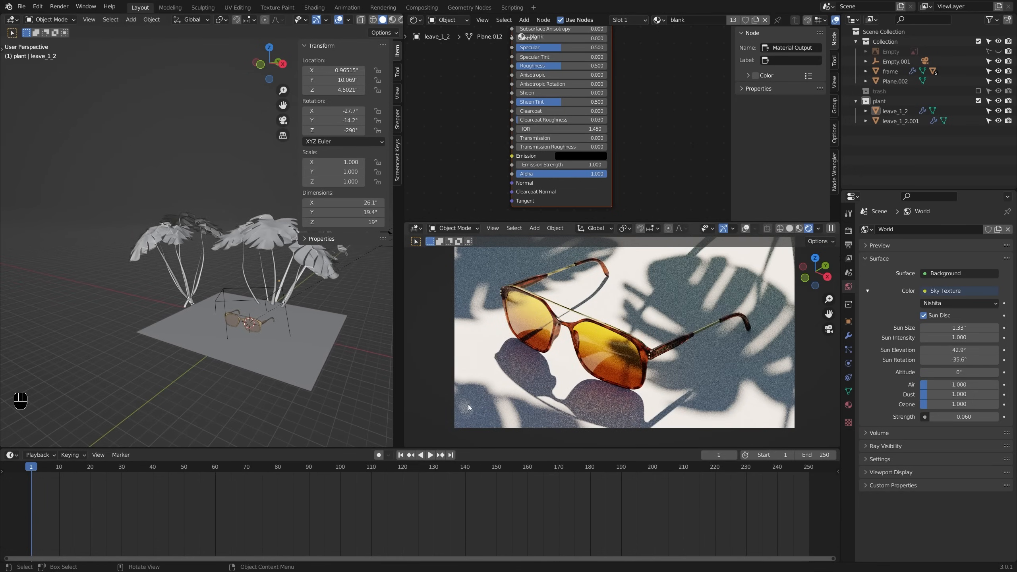
left_click(819, 454)
type("180")
key("Return")
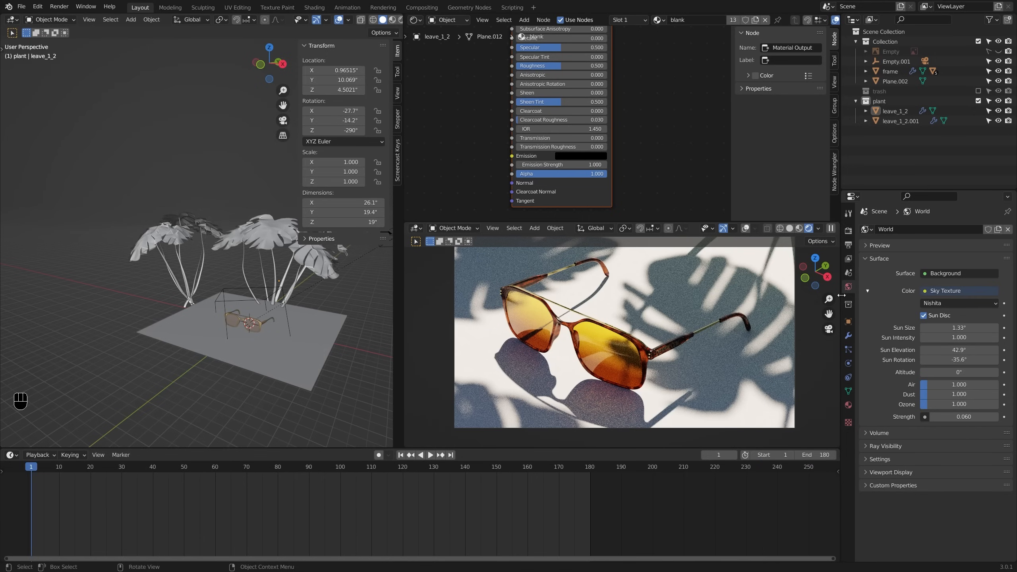
Step: Set the scene's output frame rate to 30 fps
left_click(848, 230)
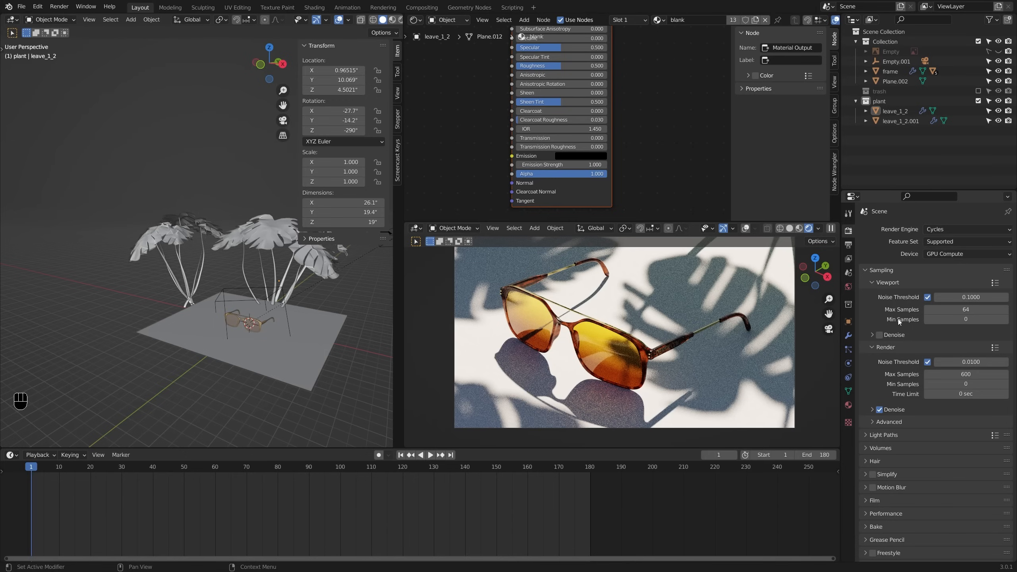
left_click(848, 245)
left_click(949, 320)
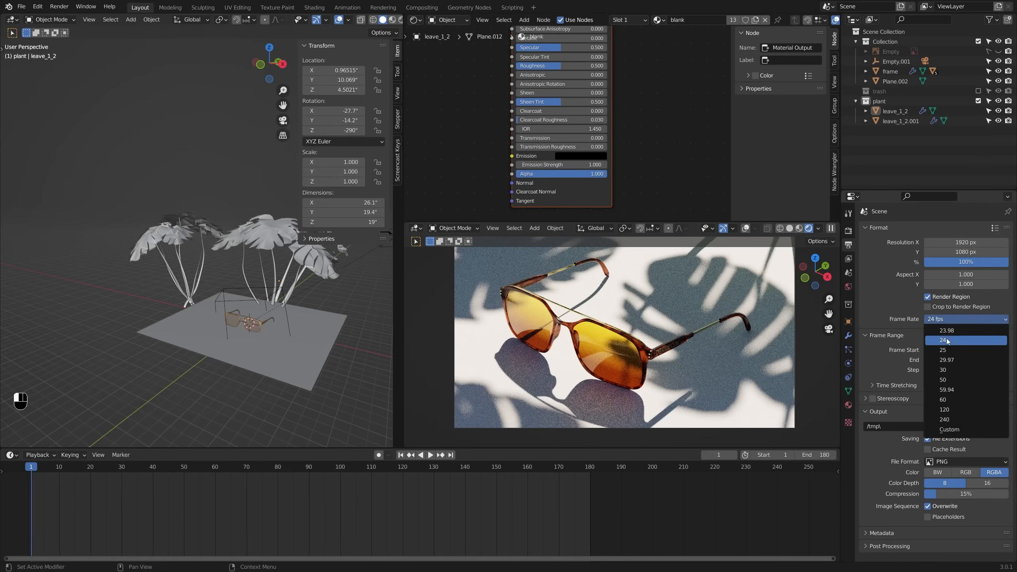
left_click(949, 372)
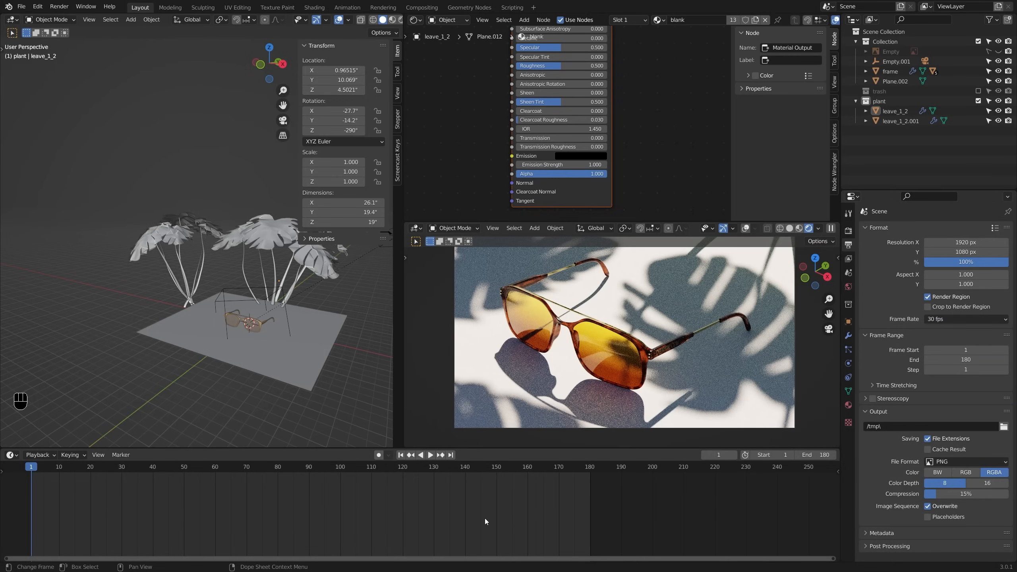
Step: Play back the timeline to check the playback speed and return to frame 1
key("space")
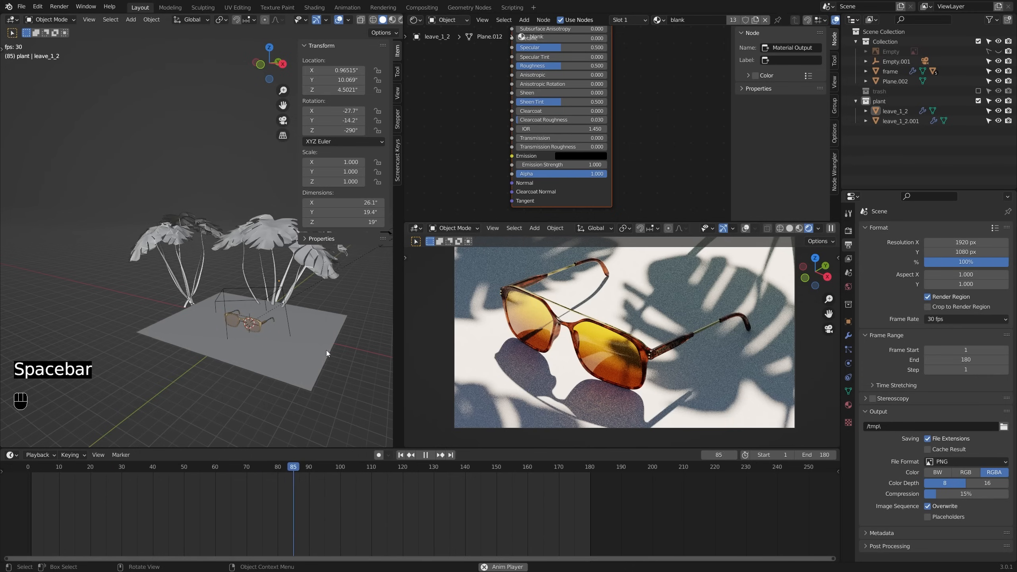
key("space")
key("space")
left_click(31, 473)
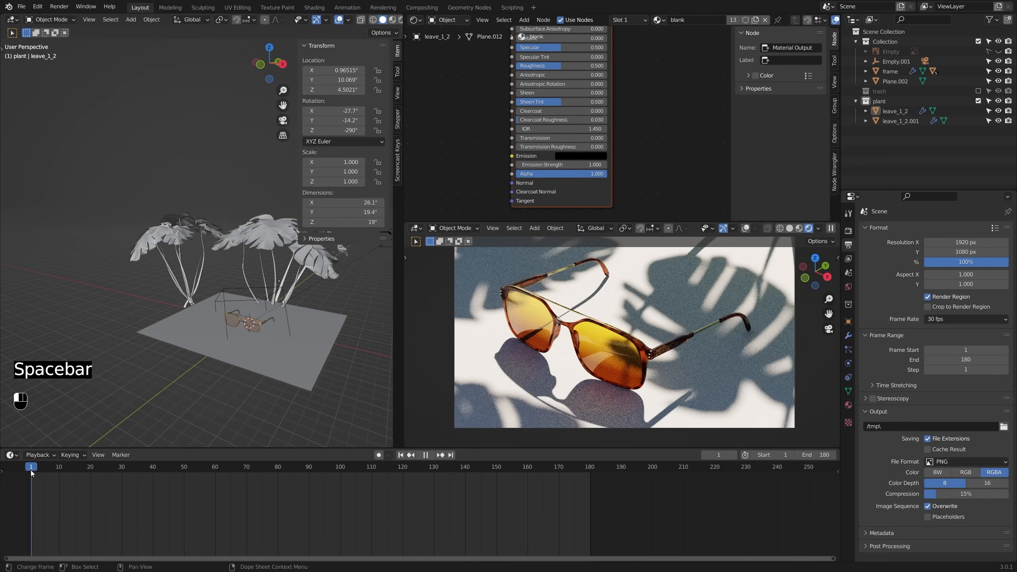
middle_click_drag(188, 371, 168, 401, "shift")
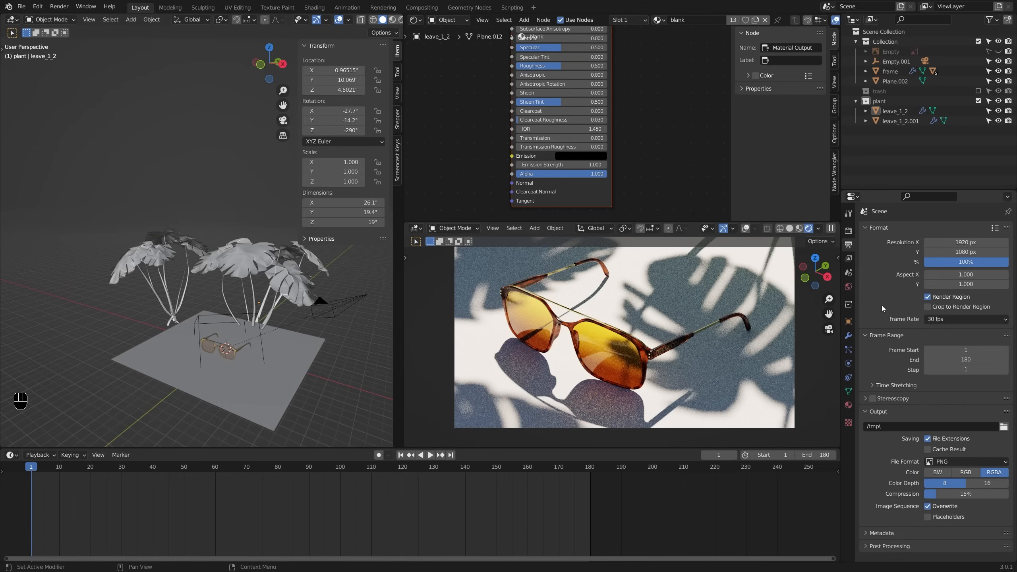
Step: Show the World settings, and widen the rendered viewport and extend it over the shader editor
left_click(848, 287)
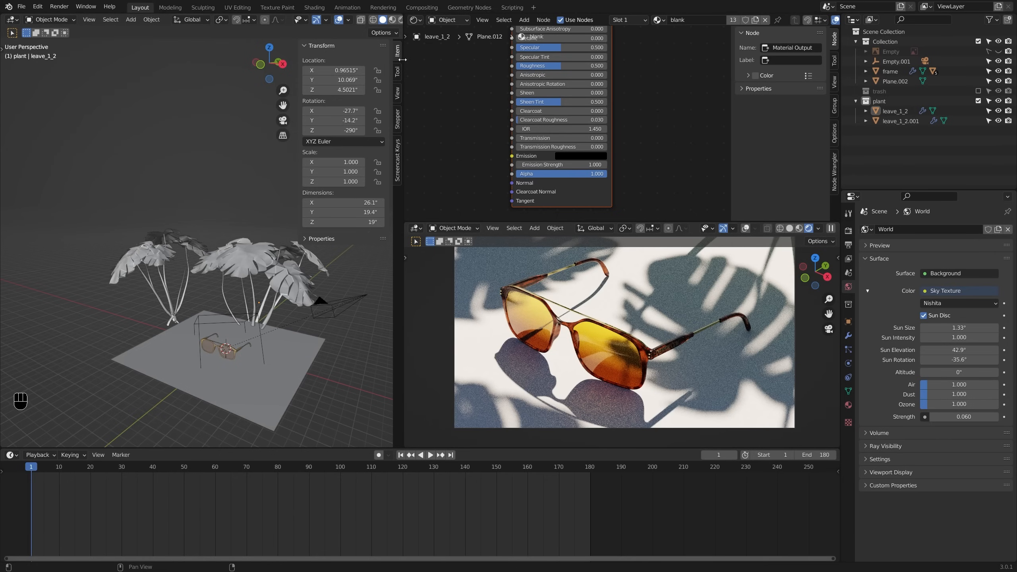
left_click_drag(403, 59, 335, 59)
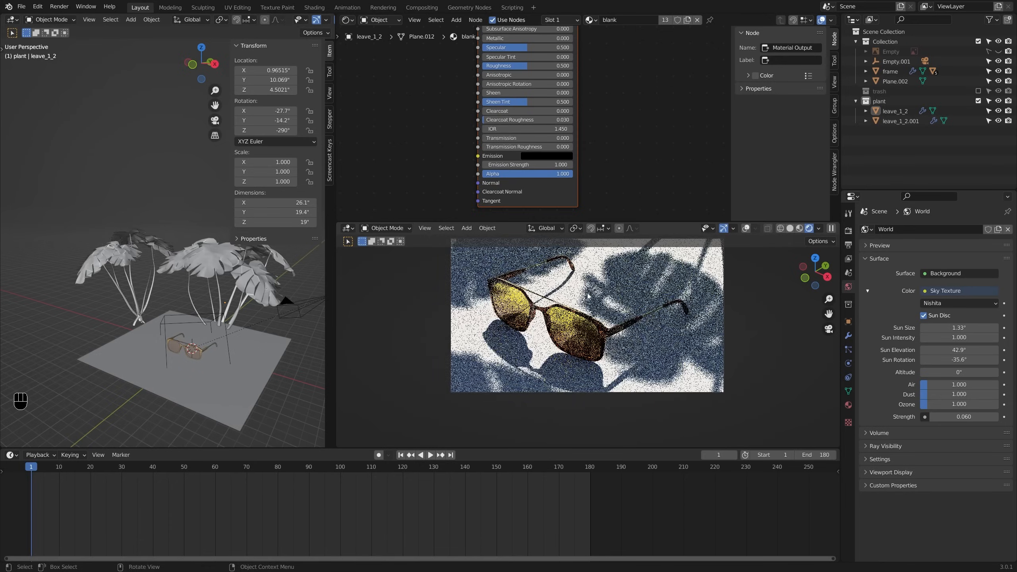
middle_click_drag(587, 295, 583, 320, "shift")
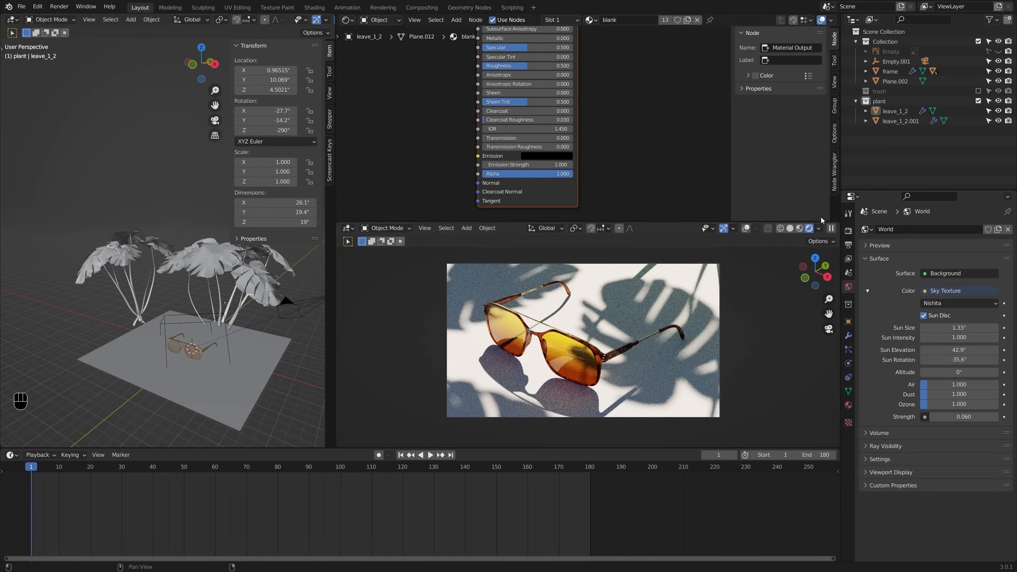
left_click_drag(839, 224, 837, 193)
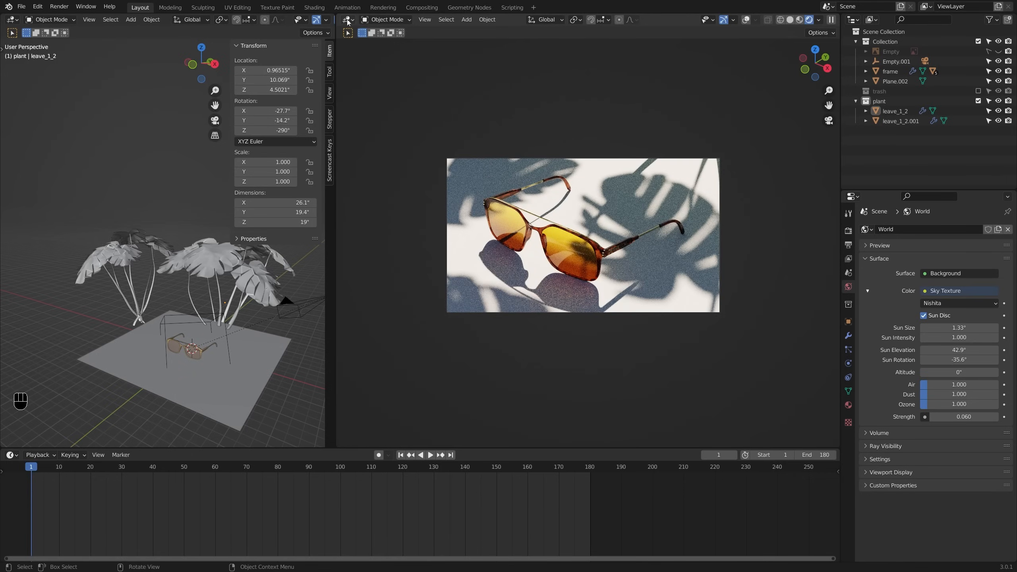
Step: Rearrange the workspace into two stacked solid viewports and show the camera view in the one above the timeline
left_click_drag(333, 16, 648, 202)
scroll(553, 338, "down", 4)
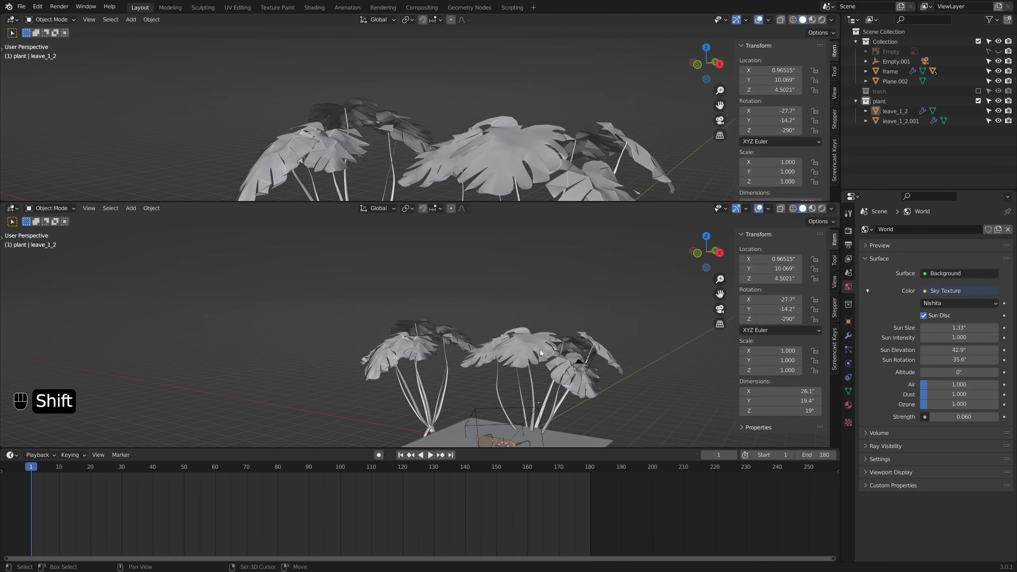
middle_click_drag(540, 350, 529, 305, "shift")
scroll(529, 305, "up", 2)
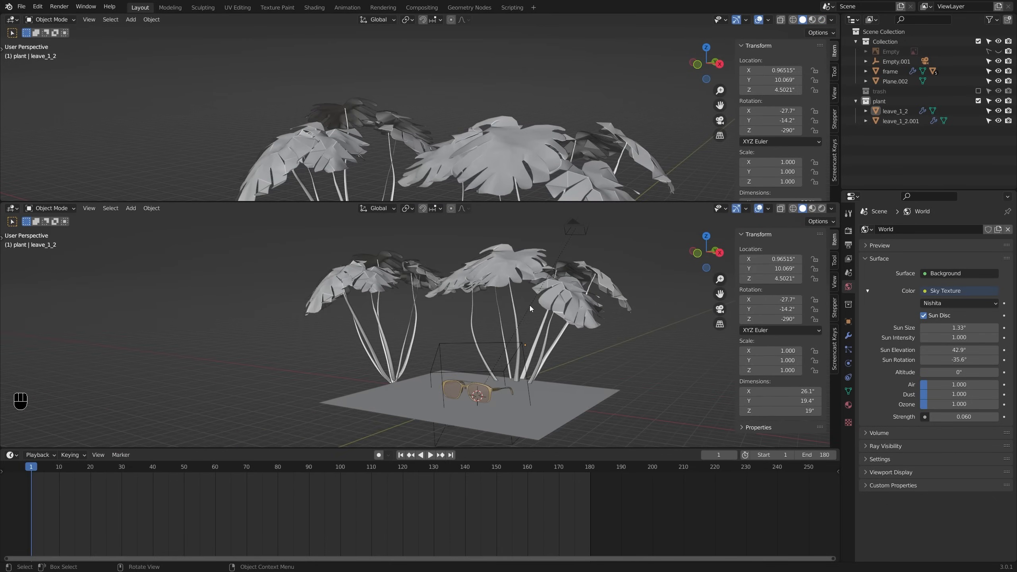
key("KP_0")
scroll(447, 367, "up", 2)
middle_click_drag(448, 367, 538, 302, "shift")
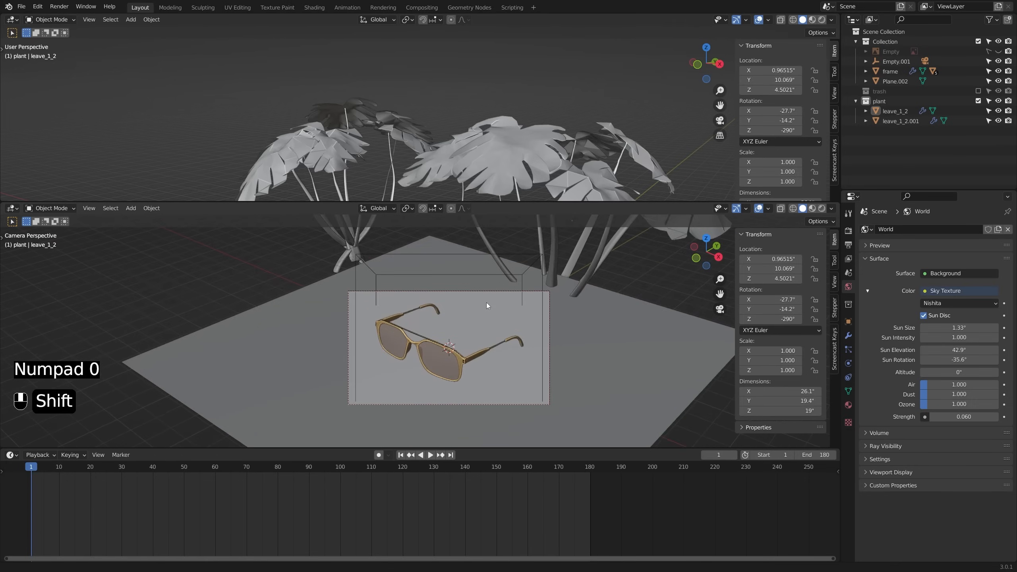
Step: Split the camera viewport into two side-by-side views and turn the viewport above them into a Graph Editor
left_click_drag(7, 207, 469, 237)
key("n")
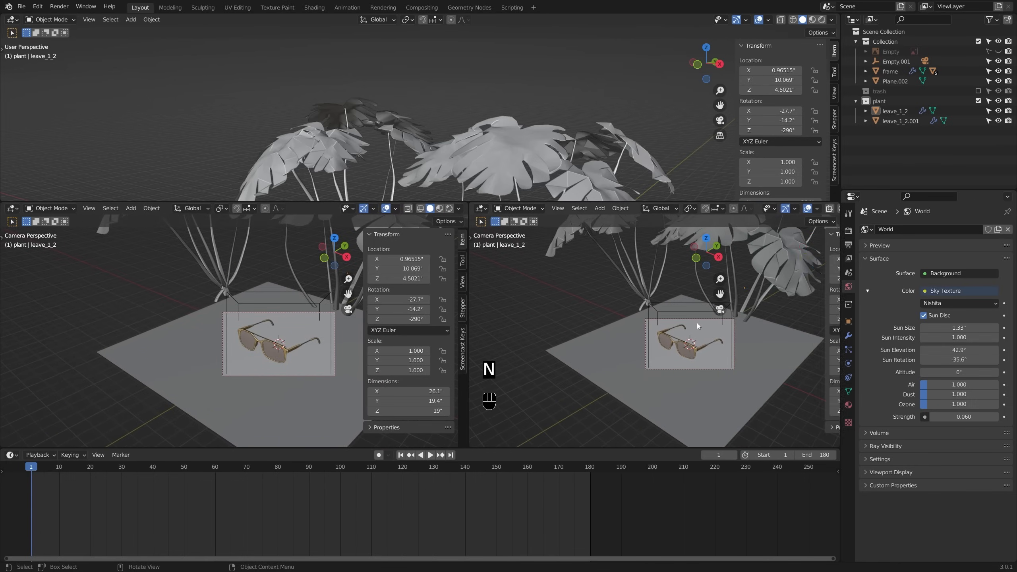
left_click(12, 19)
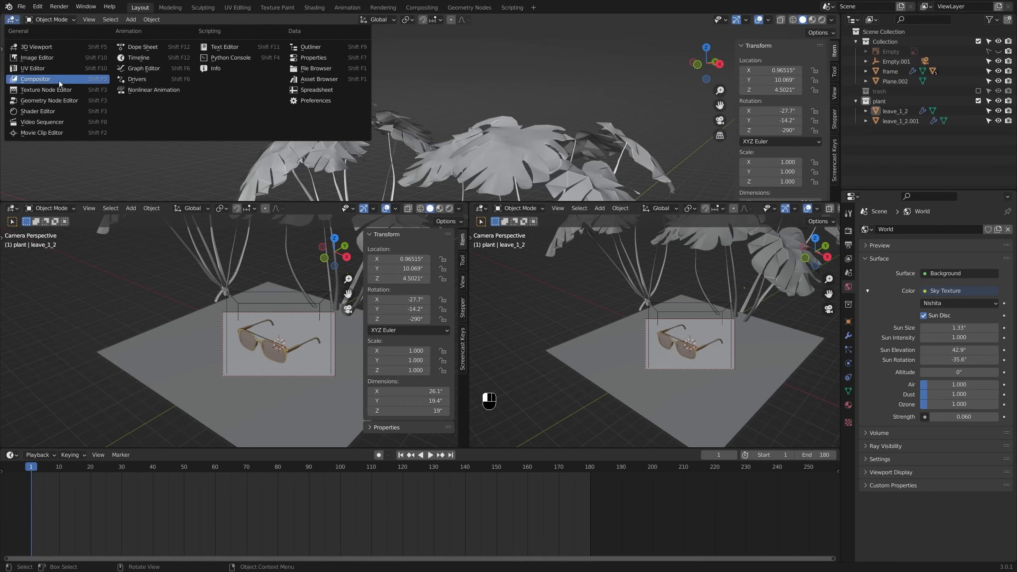
left_click(136, 70)
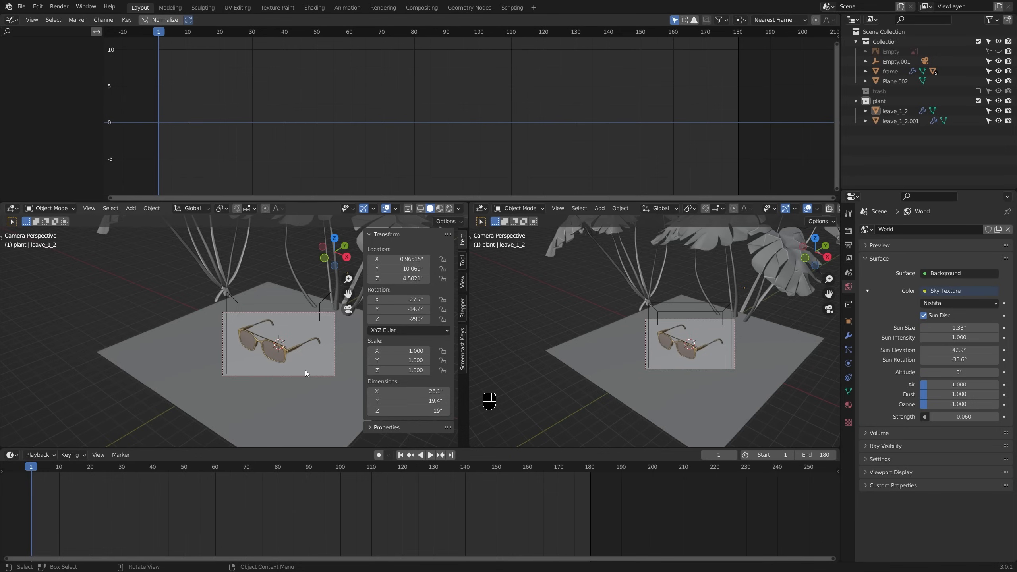
Step: Give one camera viewport rendered shading with overlays hidden, and frame the sunglasses through the camera in the solid viewport
middle_click_drag(306, 371, 280, 366, "shift")
scroll(824, 210, "down", 2)
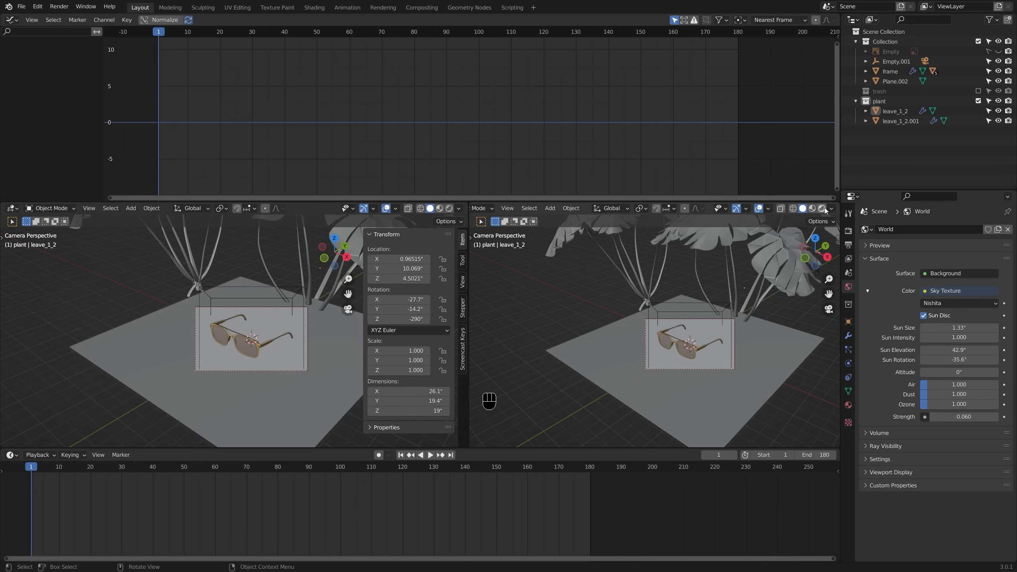
left_click(824, 209)
left_click(759, 208)
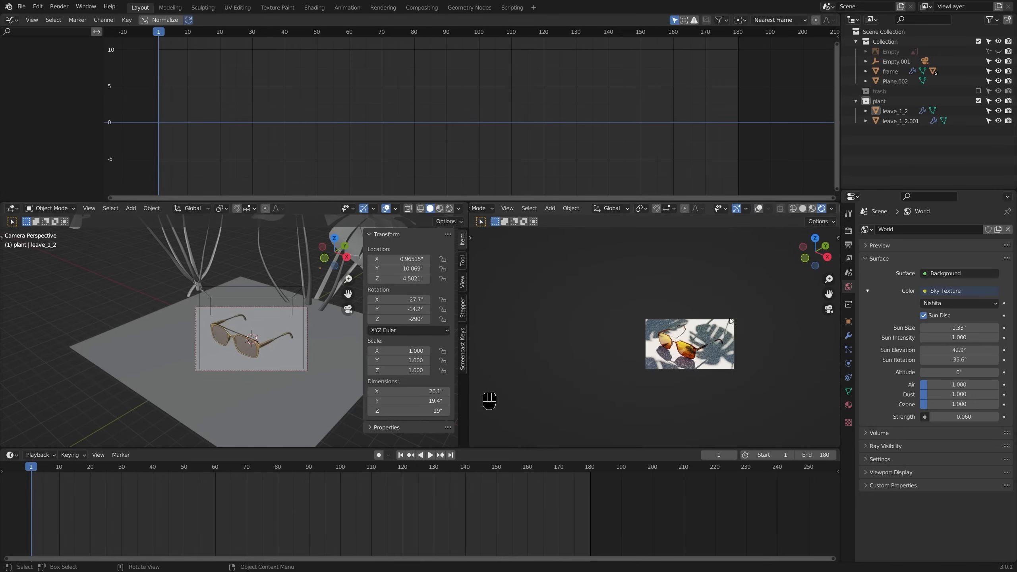
scroll(729, 319, "up", 1)
scroll(213, 332, "up", 2)
middle_click_drag(239, 324, 266, 312, "shift")
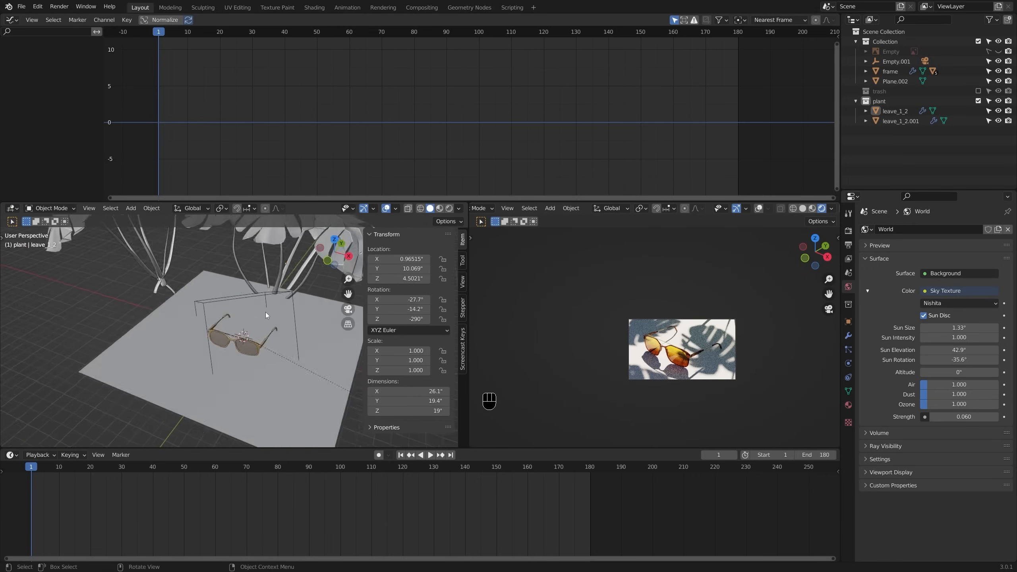
scroll(245, 301, "down", 2)
key("KP_0")
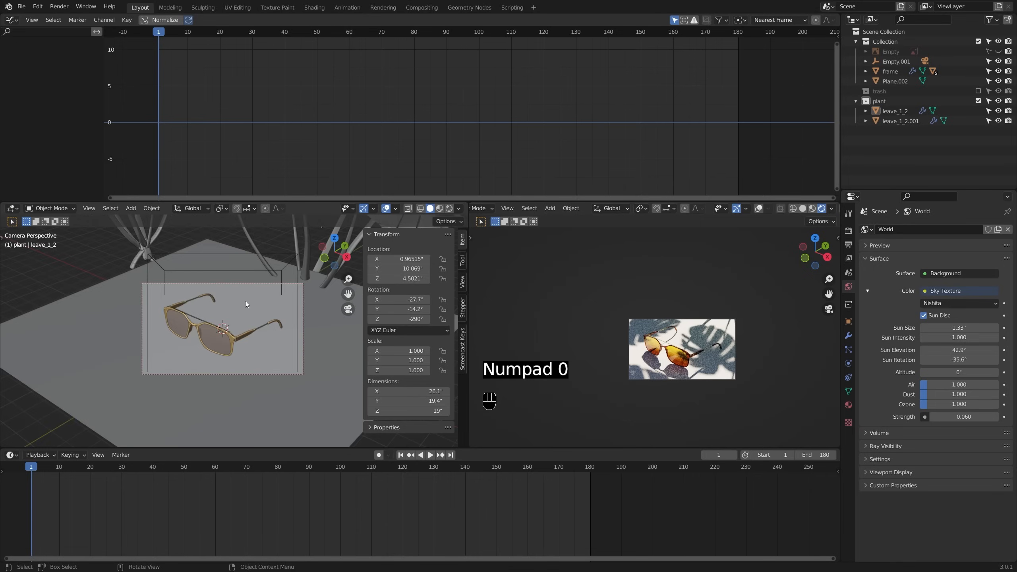
Step: Set the Sky Texture's Sun Rotation to -43.6° and insert a keyframe for it at frame 1
scroll(245, 302, "up", 1)
scroll(235, 306, "down", 2)
middle_click_drag(259, 294, 255, 302, "shift")
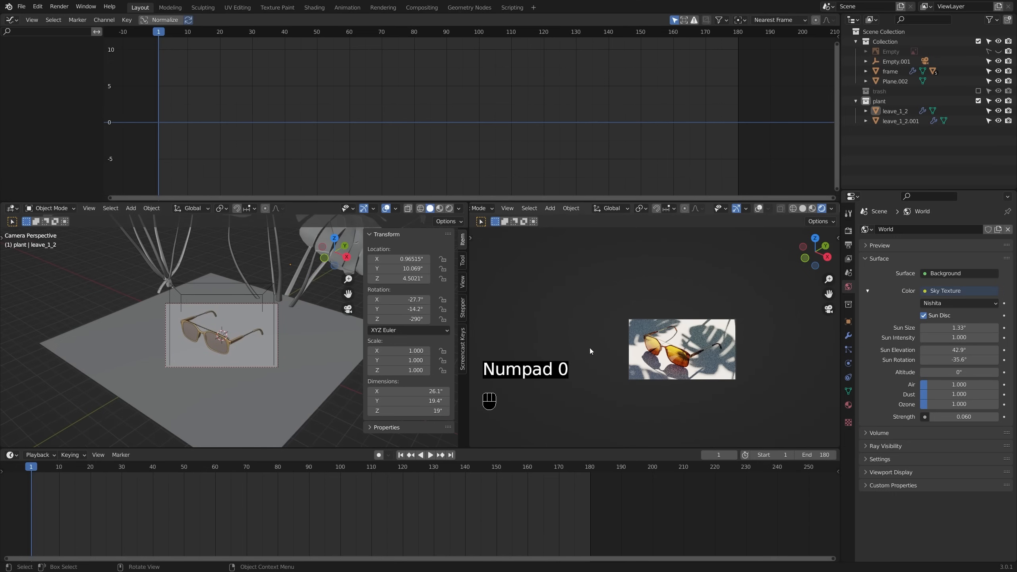
scroll(694, 351, "up", 4)
mouse_move(698, 351)
middle_mouse_down("shift")
mouse_move(679, 329)
mouse_move(709, 336)
middle_mouse_up("shift")
scroll(679, 329, "up", 2)
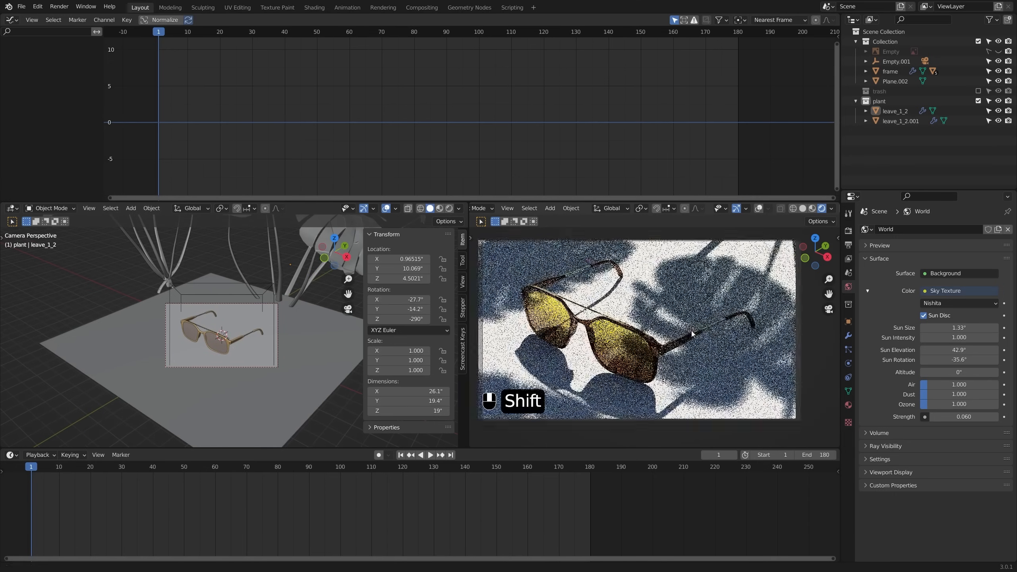
middle_click_drag(242, 293, 246, 293, "shift")
key("alt+a")
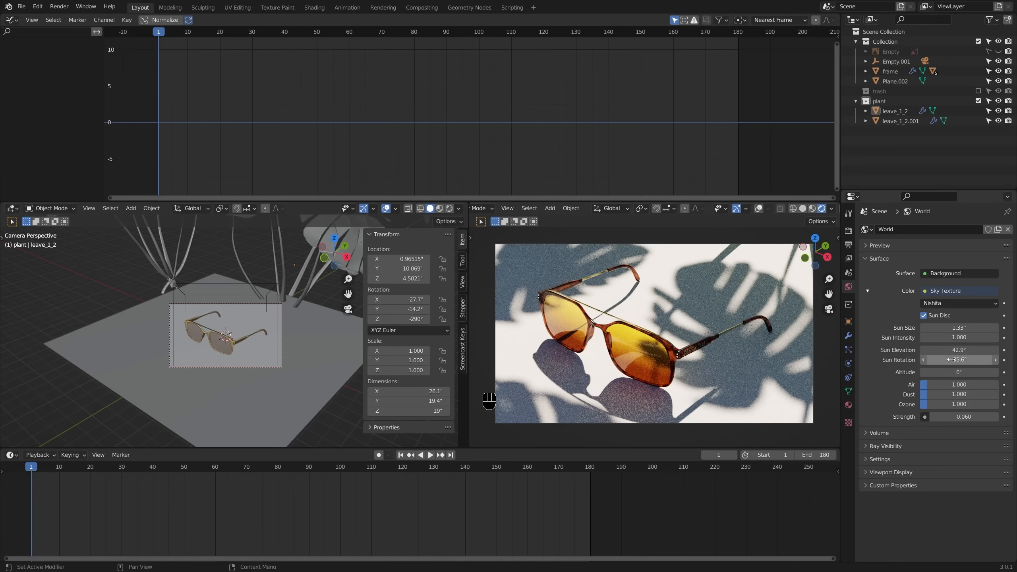
left_click_drag(959, 360, 946, 360)
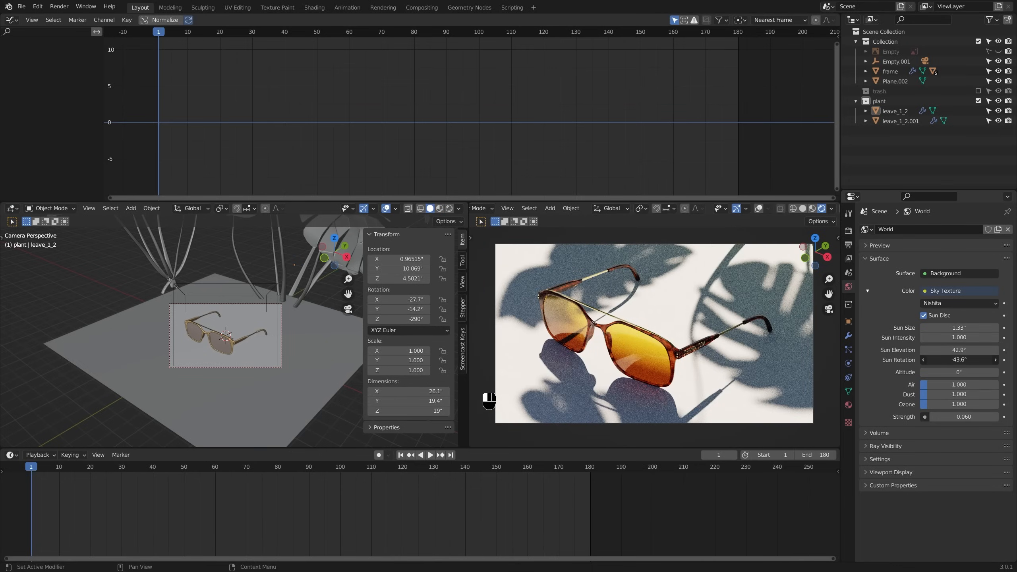
right_click(954, 360)
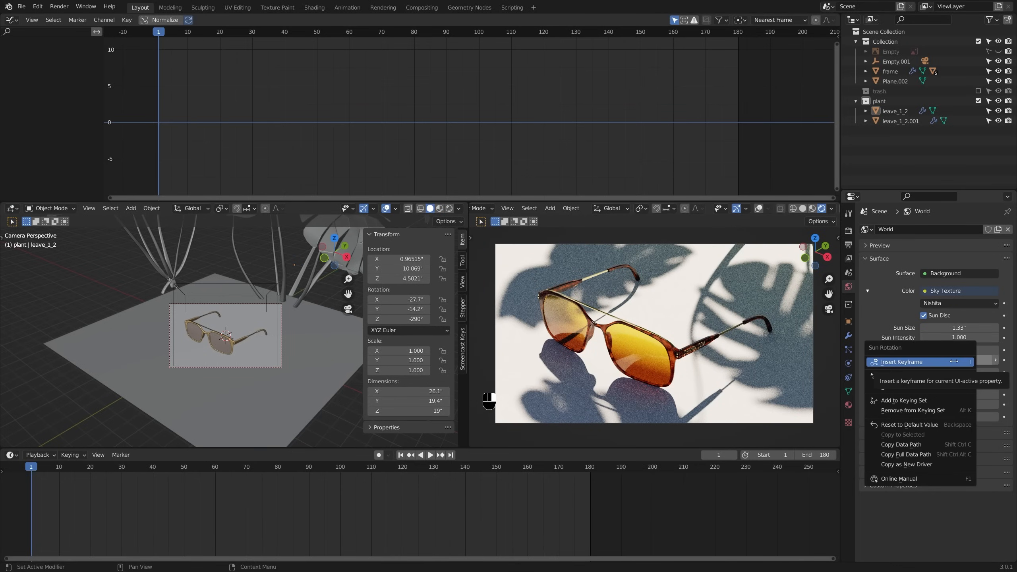
left_click(954, 361)
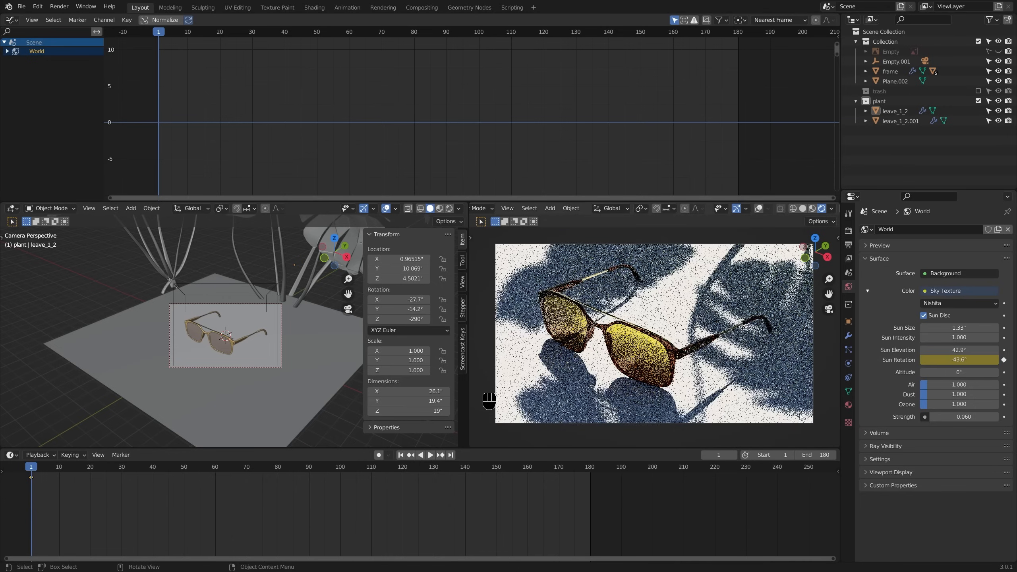
Step: Set the Sun Rotation to -36° at frame 180 and keyframe it
left_click(592, 468)
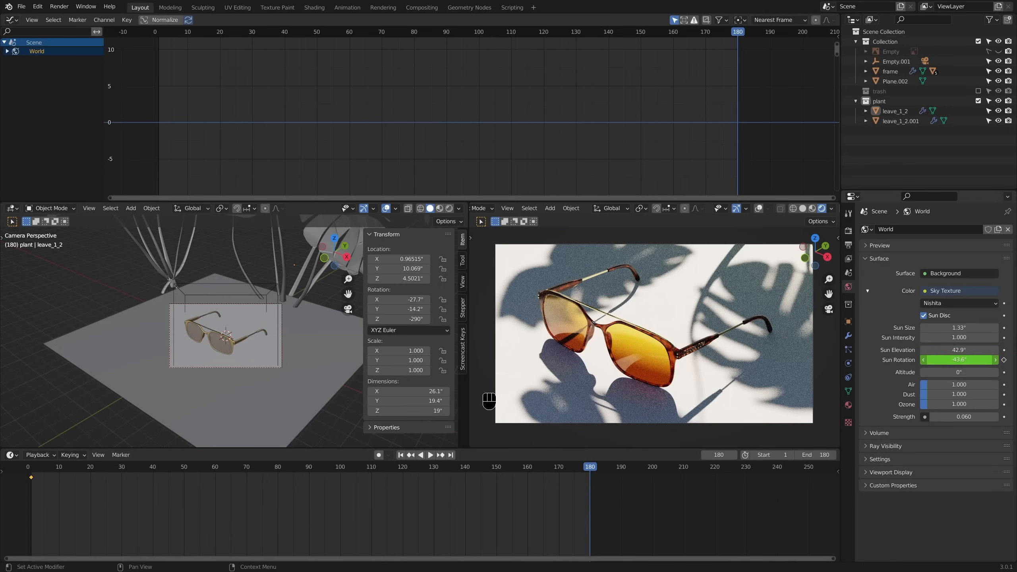
left_click_drag(955, 360, 984, 360)
right_click(957, 360)
left_click(957, 360)
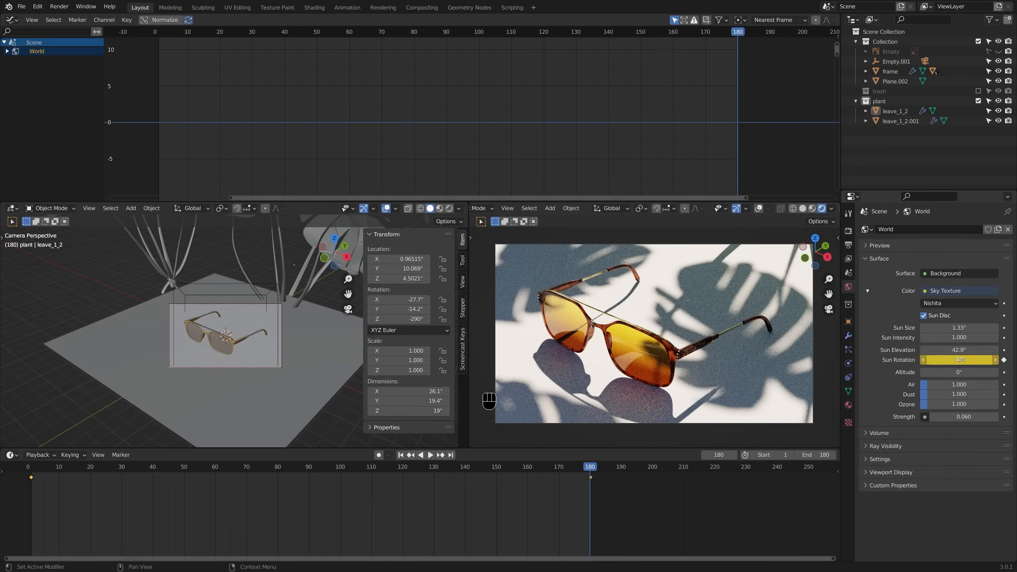
Step: Fit the sun rotation curve in the Graph Editor and set the interpolation of all its keyframes to Linear
key("Home")
key("a")
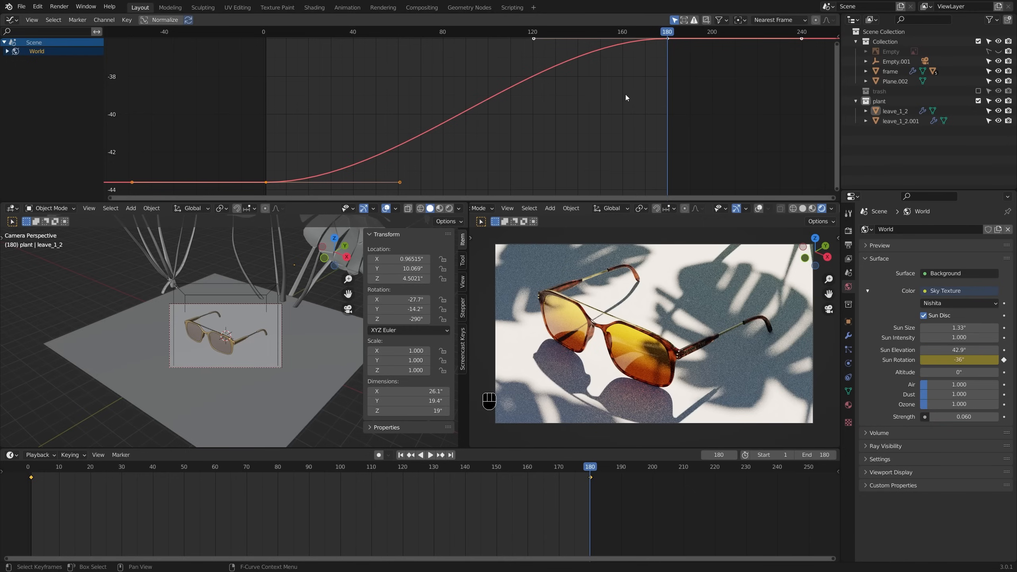
key("t")
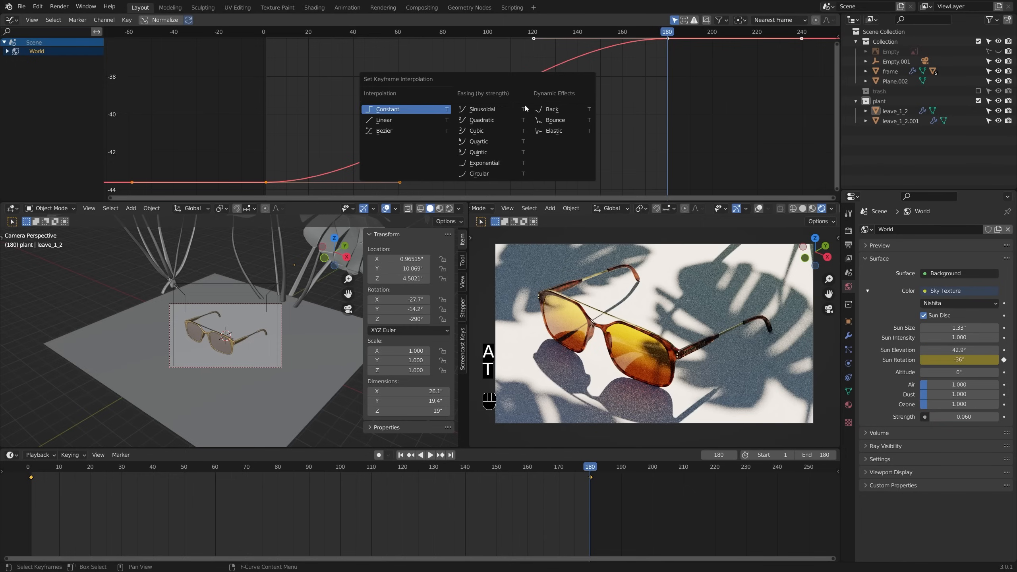
left_click(402, 120)
scroll(468, 114, "down", 2)
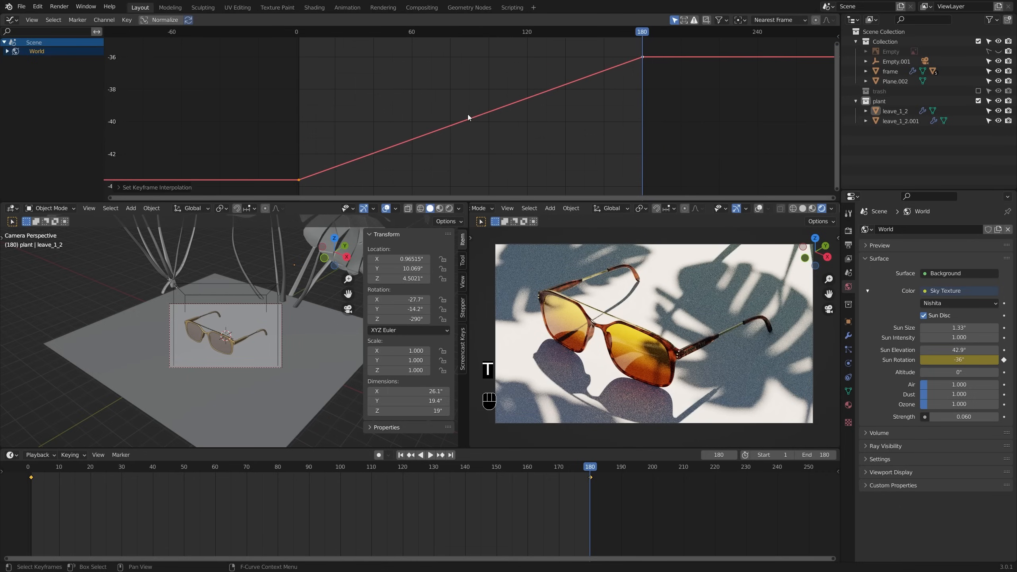
scroll(452, 112, "up", 1)
key("a")
scroll(464, 98, "up", 1)
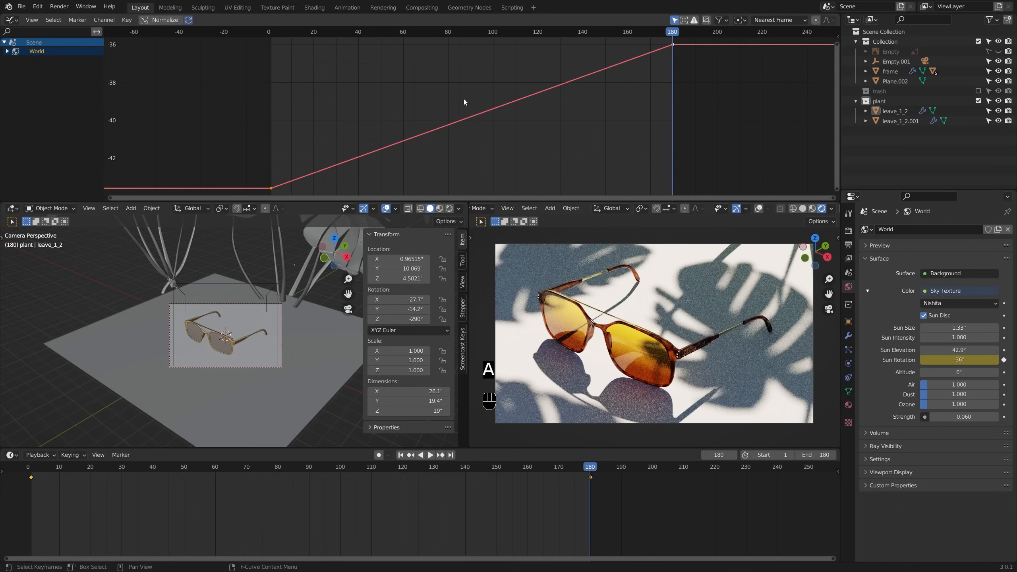
scroll(465, 99, "down", 2)
scroll(492, 120, "up", 1)
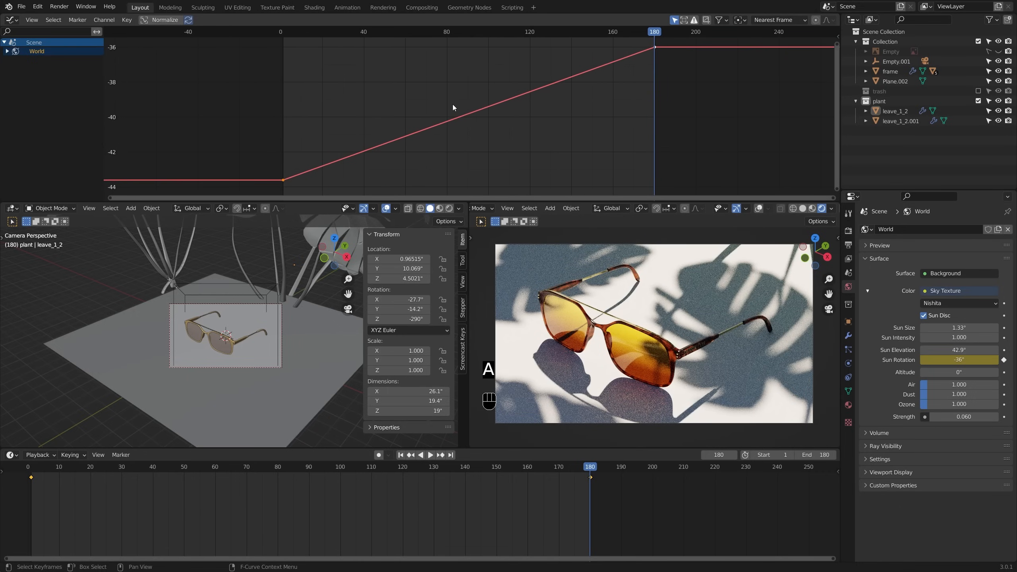
Step: Examine the monstera plants and the ground plane around the sunglasses from outside the camera view
left_click(266, 323)
middle_click_drag(266, 323, 283, 298)
scroll(266, 312, "down", 4)
left_click(250, 273)
scroll(224, 289, "down", 1)
middle_click_drag(172, 294, 144, 355, "shift")
left_click(128, 343)
key("KP_Decimal")
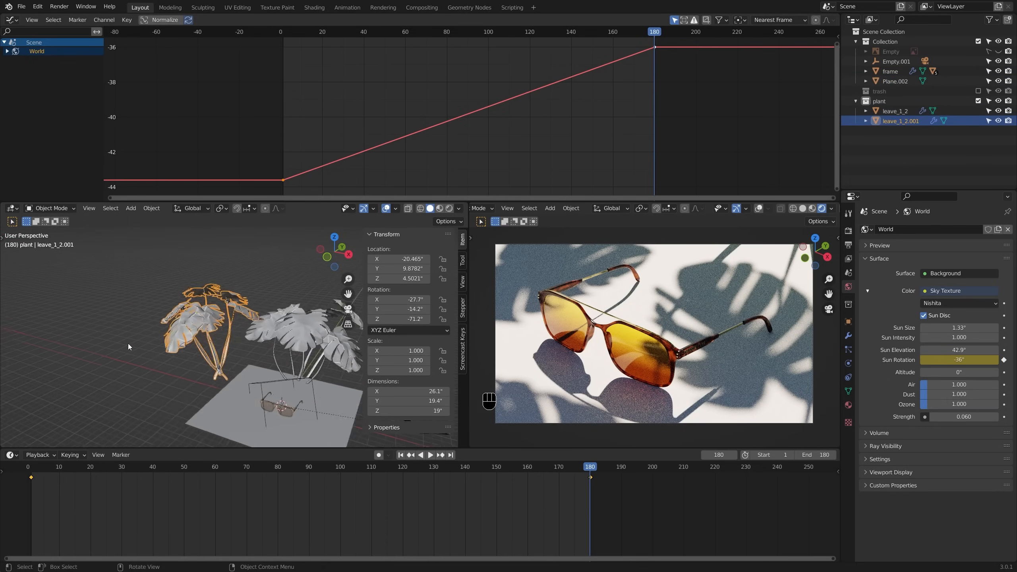
left_click(273, 392)
key("KP_Decimal")
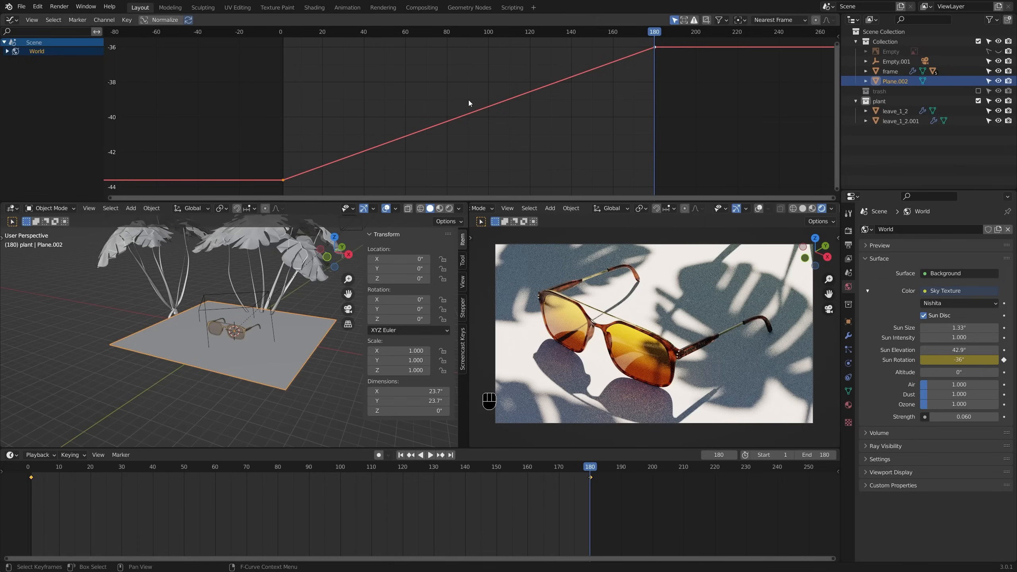
Step: Scrub and play back the animation to check how the leaf shadows move with the sun rotation
scroll(468, 100, "up", 1)
key("a")
key("a")
scroll(466, 105, "down", 9)
scroll(465, 109, "up", 9)
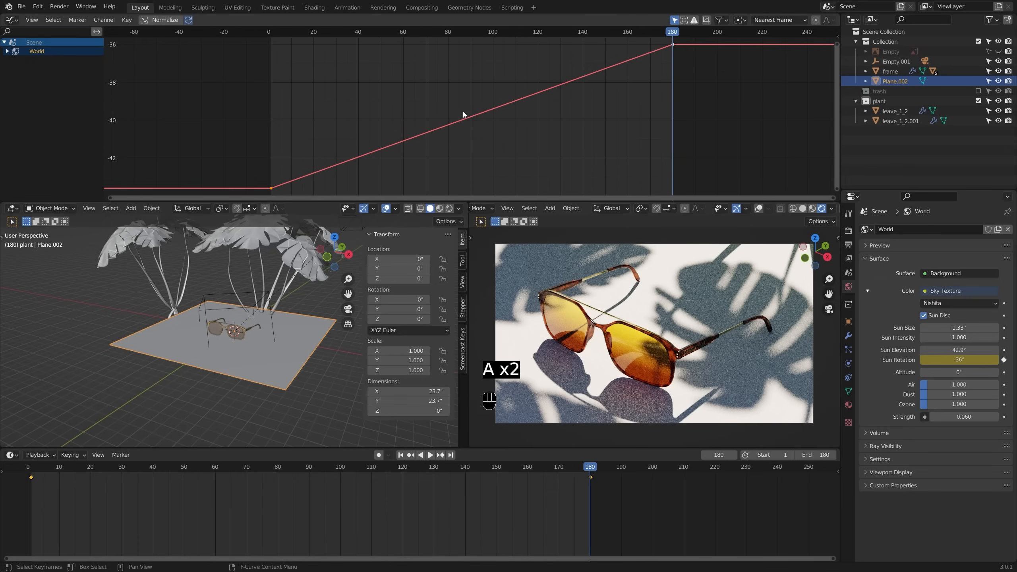
left_click_drag(272, 31, 462, 32)
key("space")
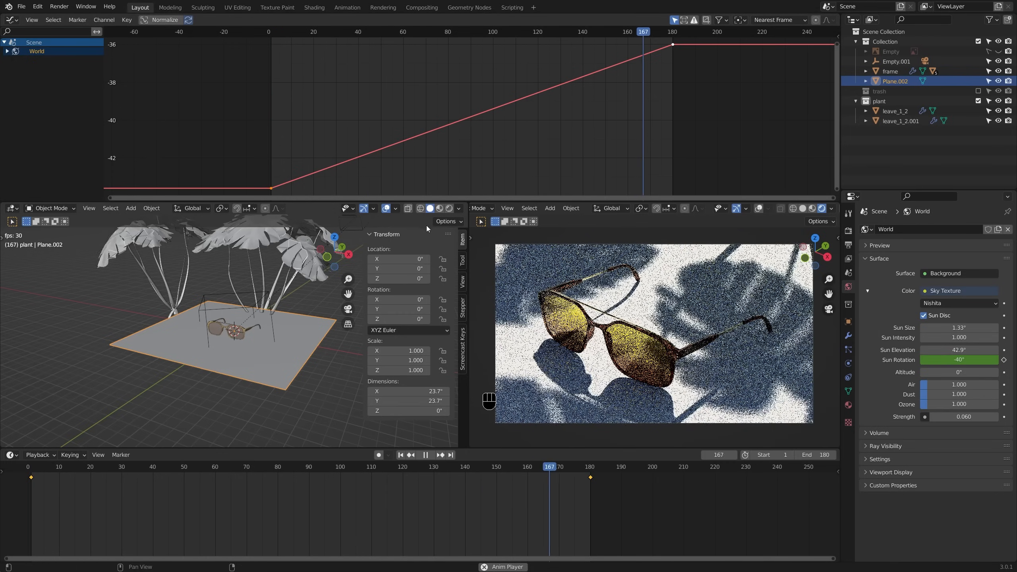
key("space")
key("space")
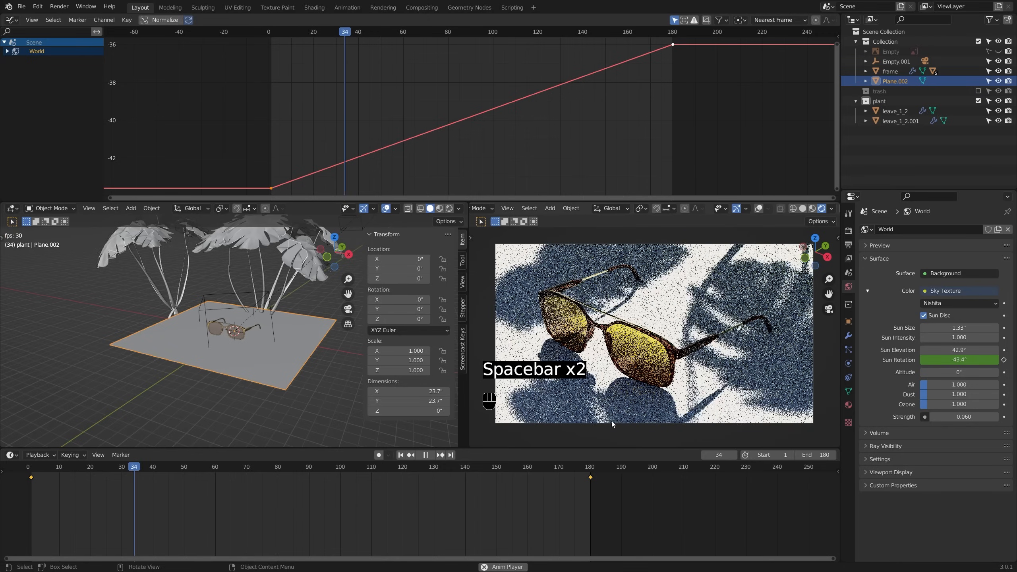
key("space")
Step: Keyframe all three rotation axes of the sunglasses frame at frame 150
scroll(220, 324, "up", 2)
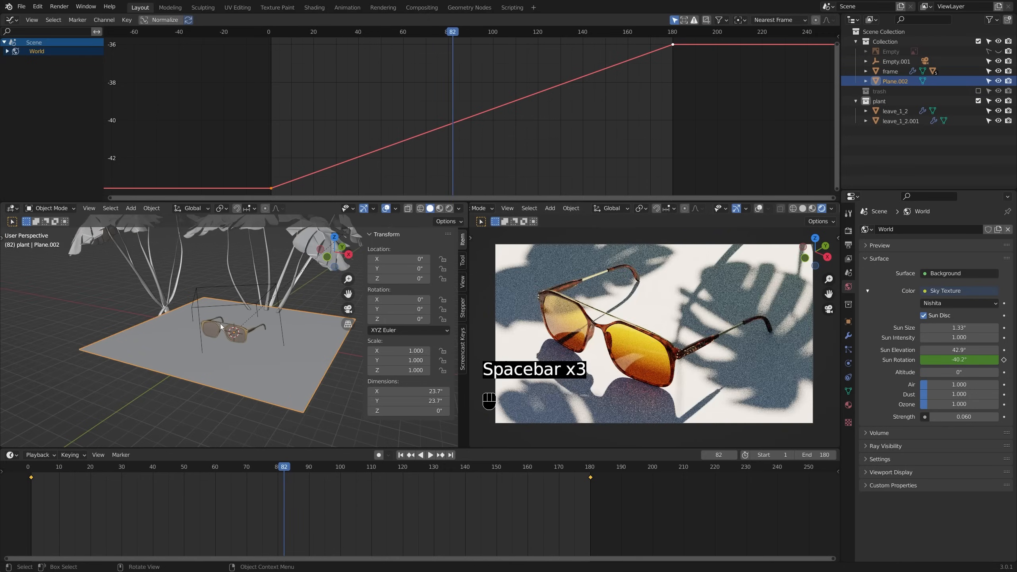
left_click(220, 327)
scroll(220, 329, "up", 4)
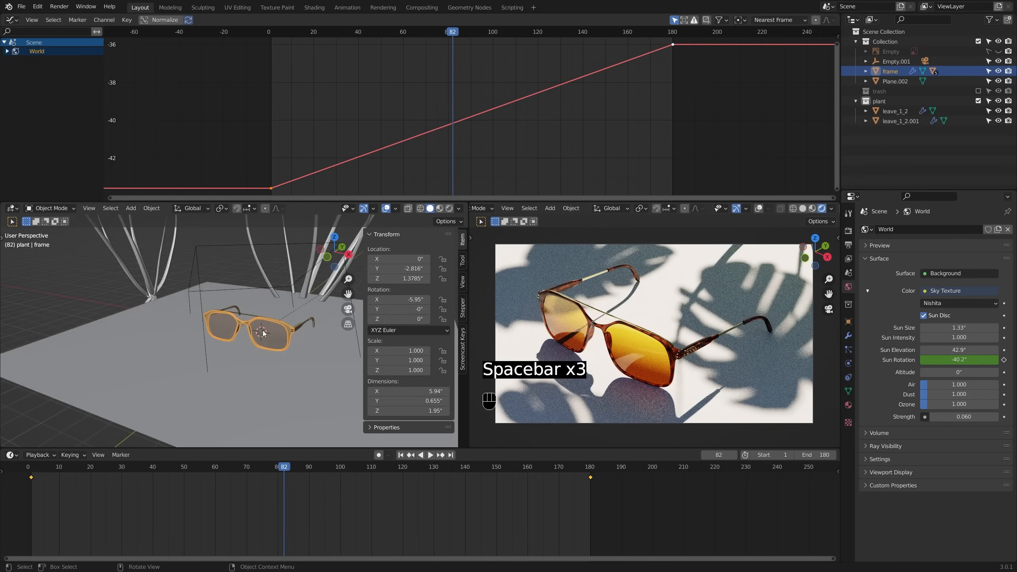
left_click_drag(290, 469, 495, 471)
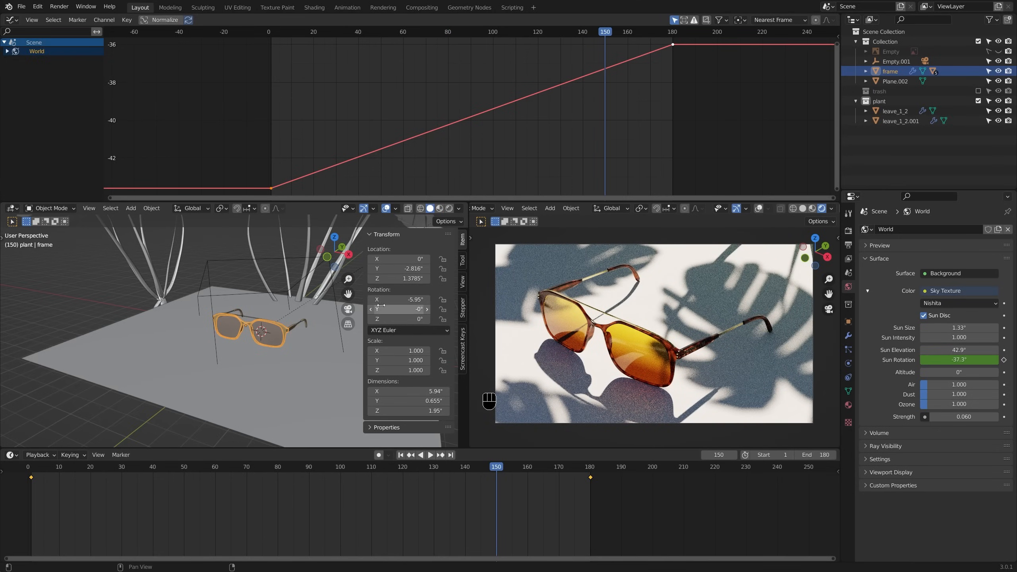
right_click(410, 299)
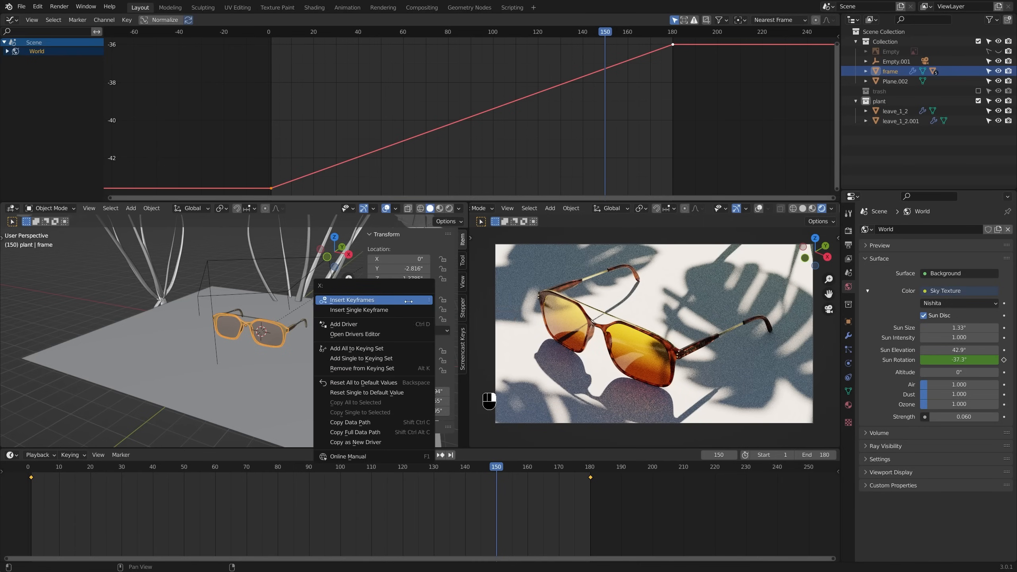
left_click(406, 308)
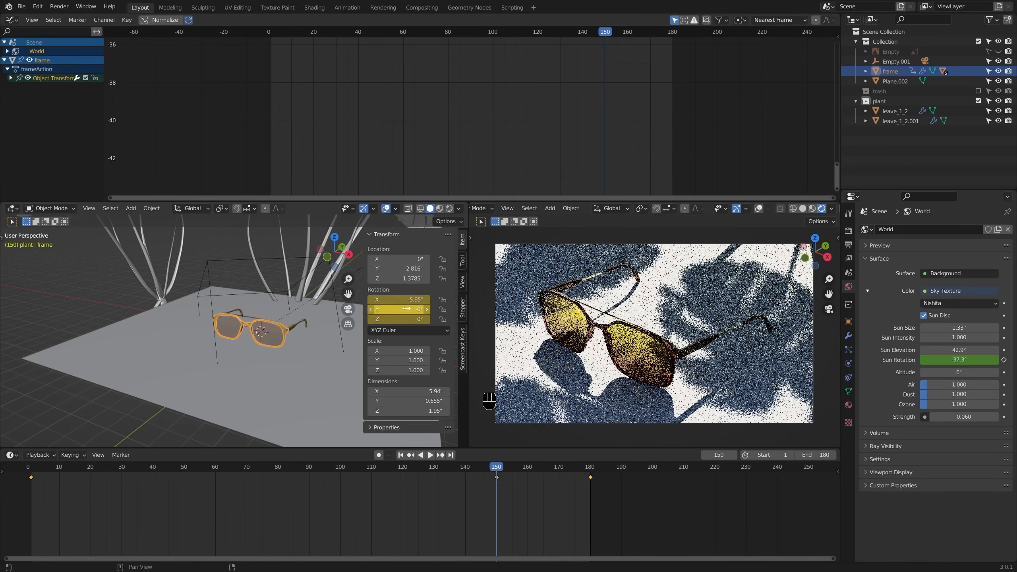
Step: Insert a single keyframe for the sunglasses' Z location at frame 150, leaving X and Y location unkeyed
left_click_drag(407, 279, 449, 279)
right_click(406, 279)
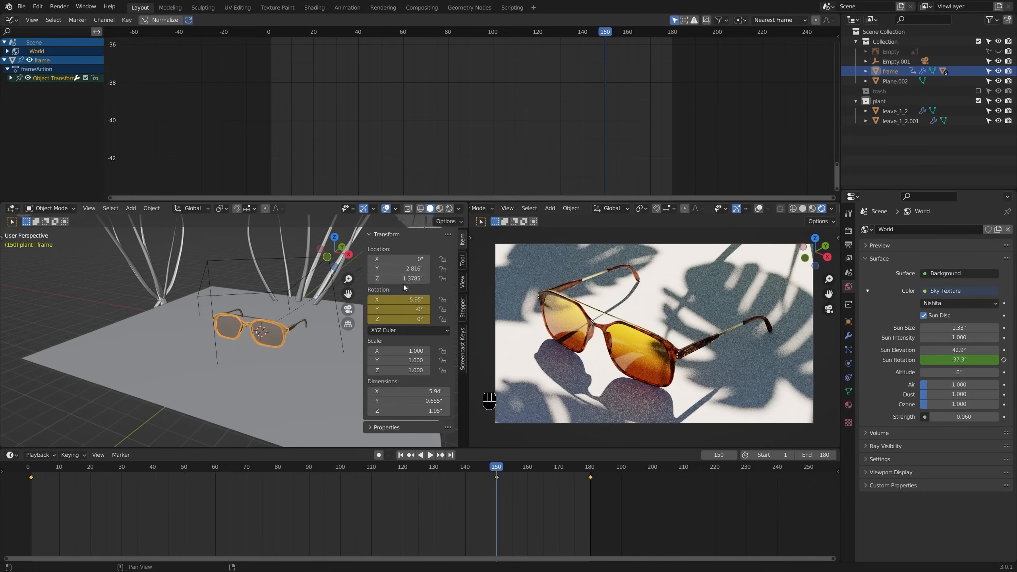
right_click(404, 279)
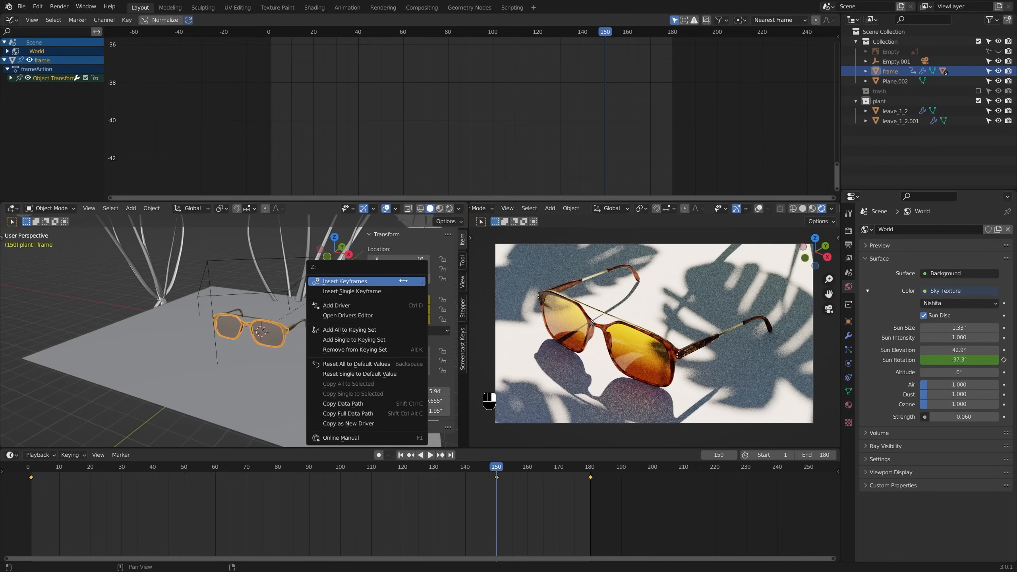
left_click(399, 289)
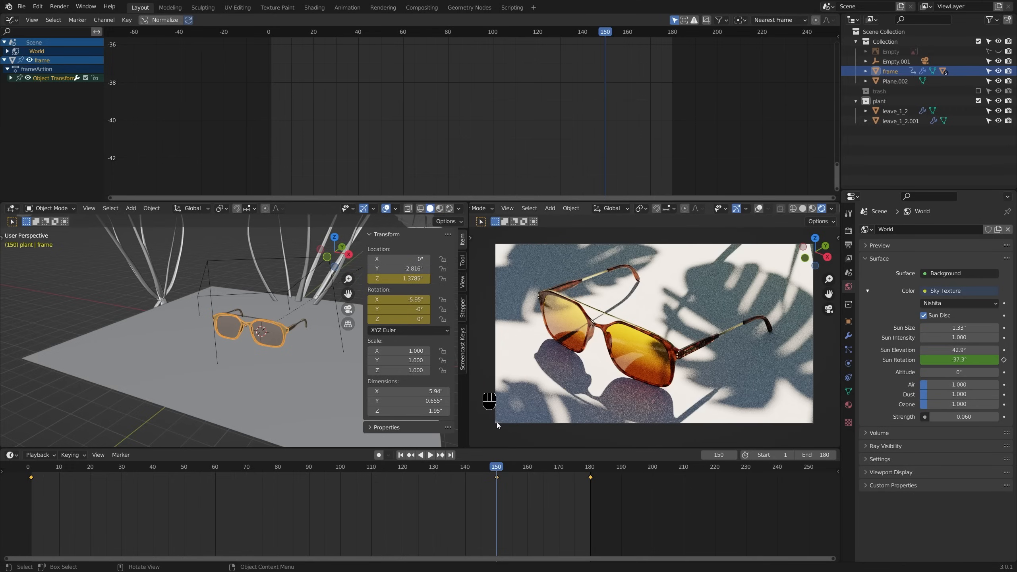
Step: At frame 1, raise the sunglasses' Z location to 3.6785" and insert a keyframe for it
middle_click_drag(279, 341, 274, 228)
middle_click_drag(286, 280, 278, 304, "shift")
middle_click_drag(278, 305, 262, 323)
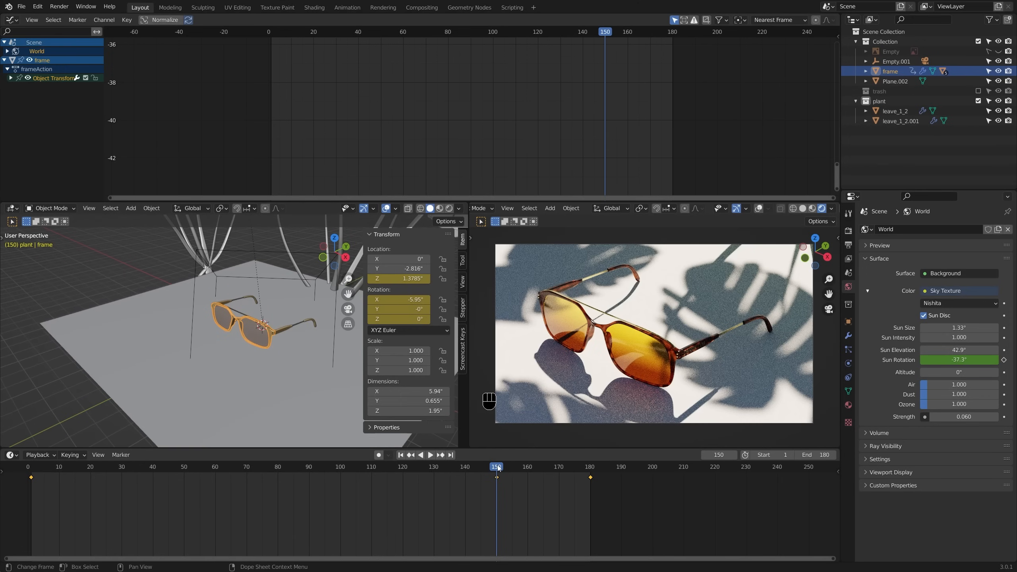
left_click_drag(498, 465, 31, 491)
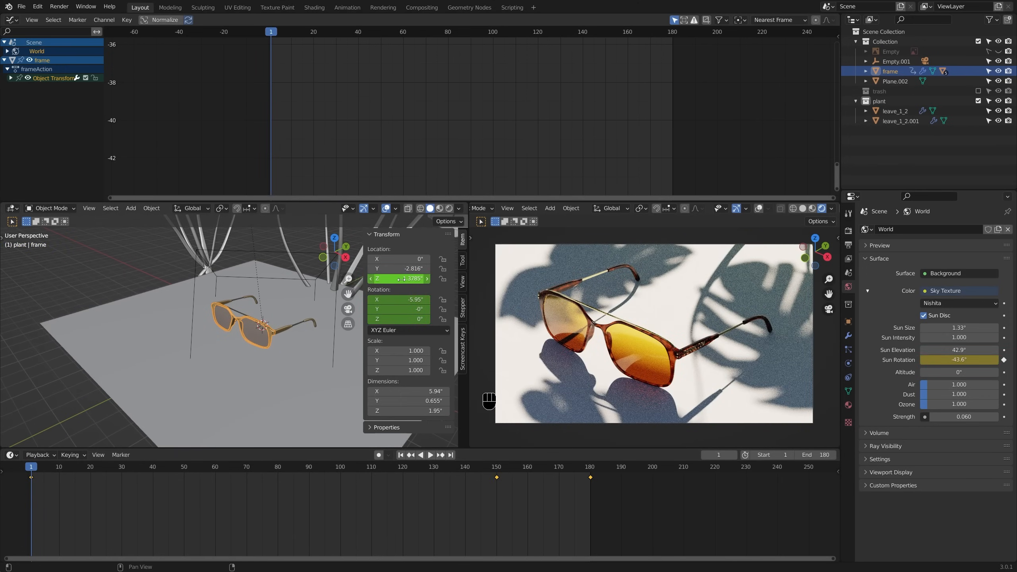
mouse_move(402, 279)
left_mouse_down("shift")
mouse_move(419, 279)
mouse_move(401, 279)
left_mouse_up("shift")
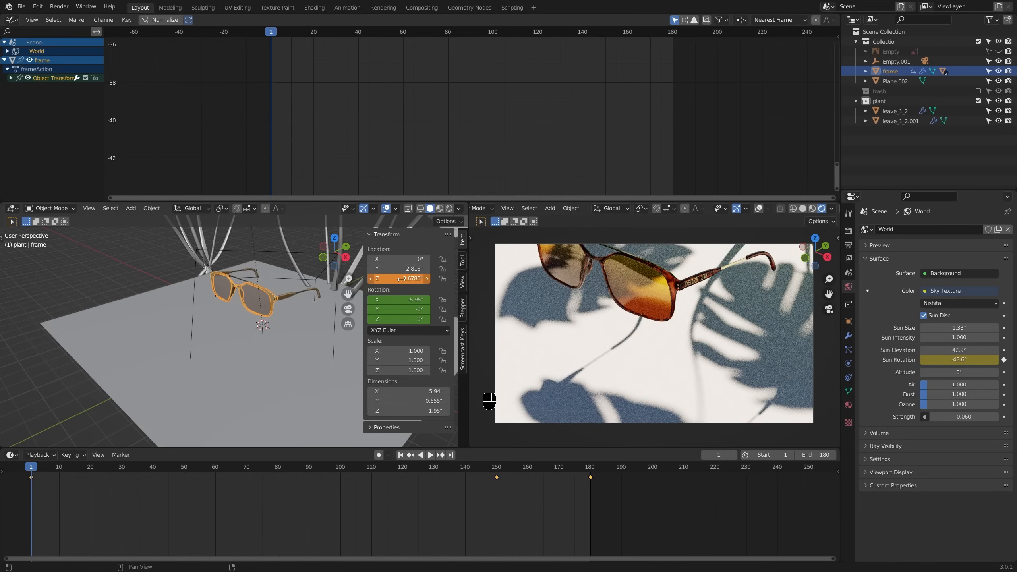
right_click(413, 279)
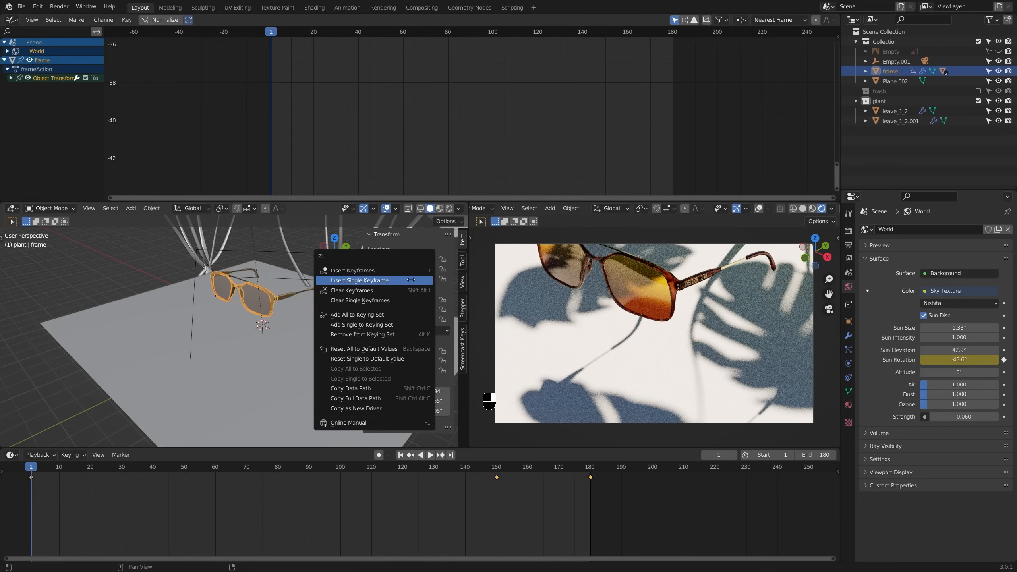
left_click(415, 277)
Step: Fit all animation curves in the Graph Editor and turn on Normalize so they share one scale
key("Home")
key("a")
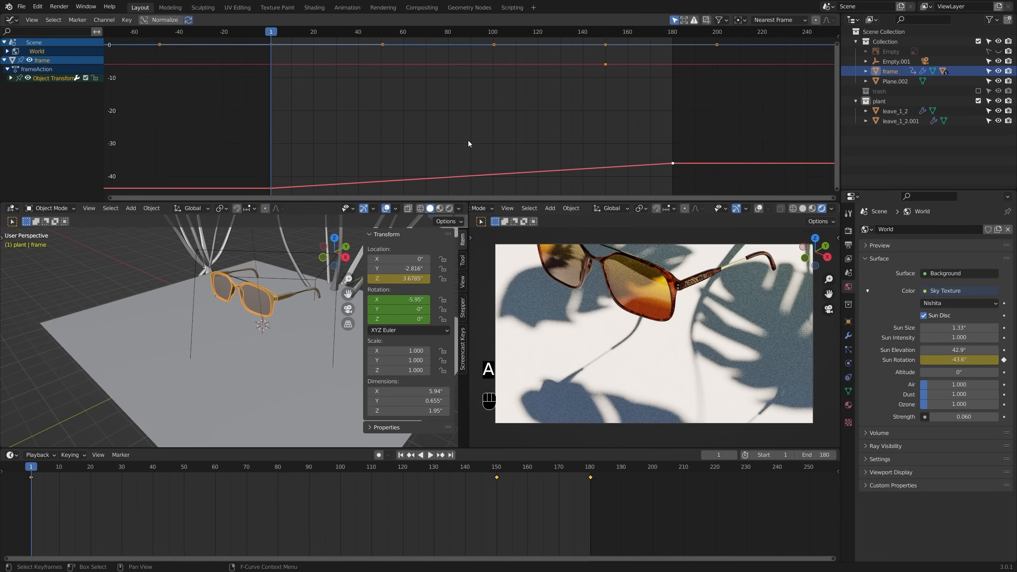
left_click(164, 22)
key("a")
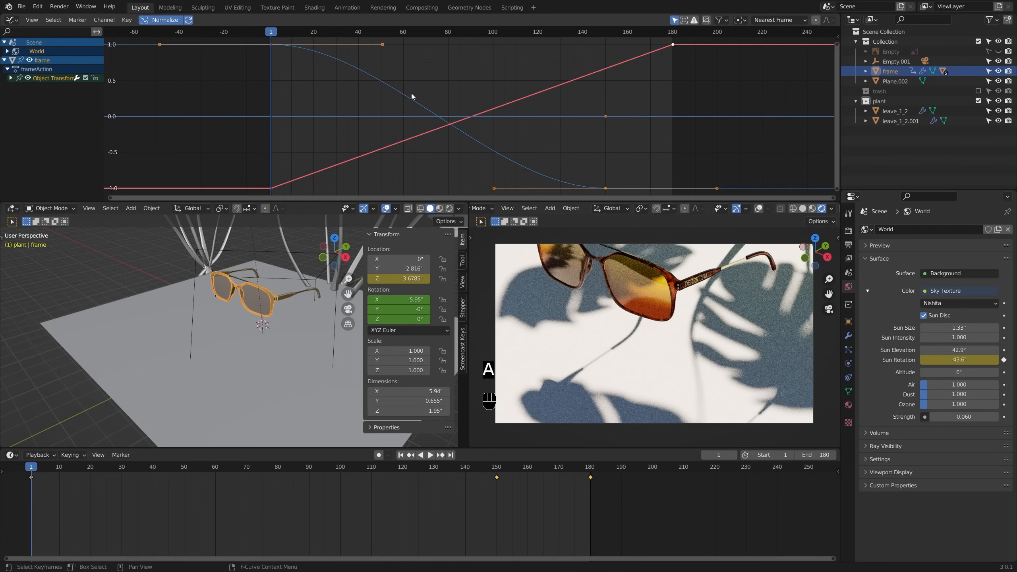
scroll(413, 97, "down", 4)
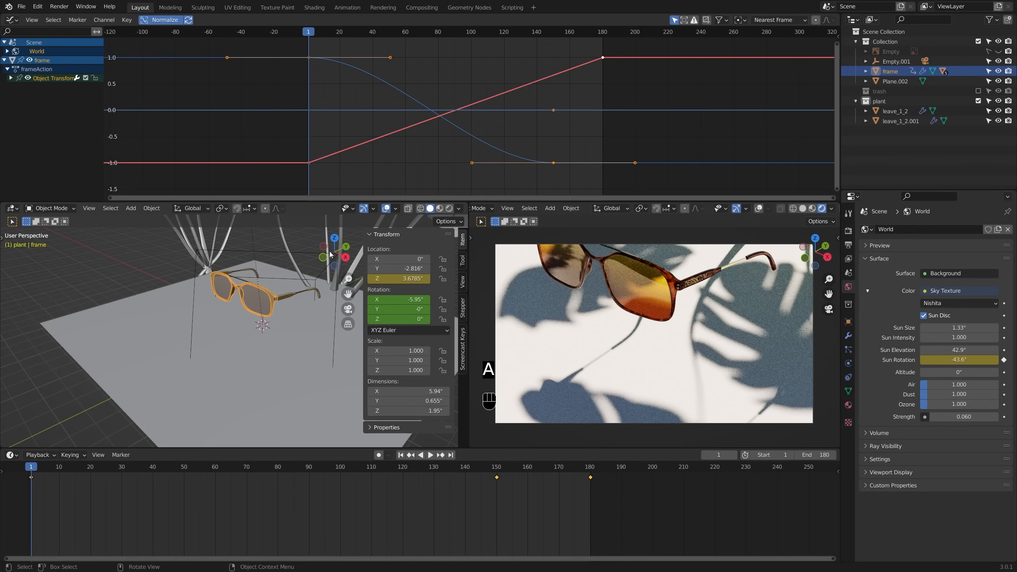
middle_click_drag(330, 255, 296, 289, "shift")
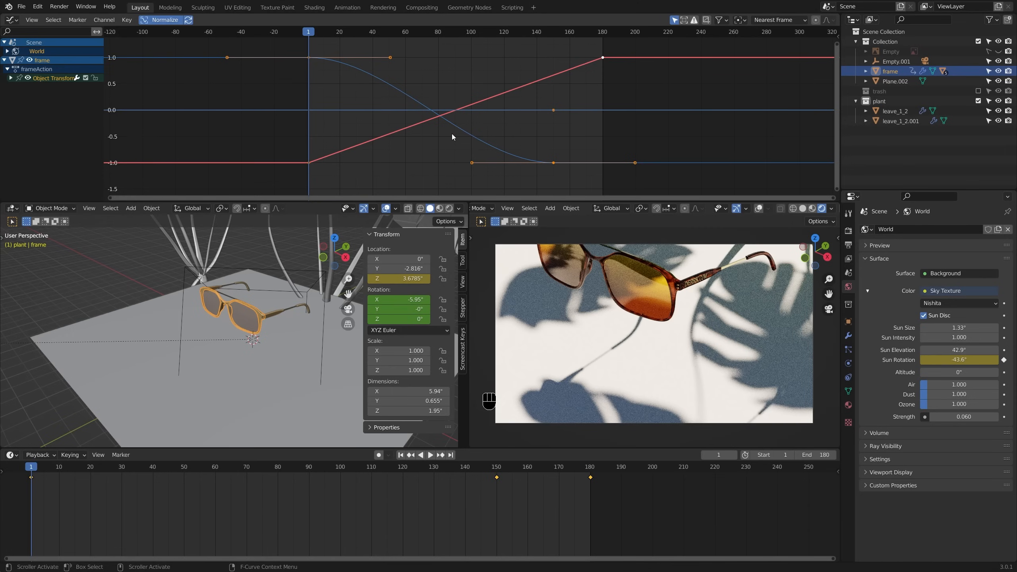
middle_click_drag(452, 133, 442, 109, "shift")
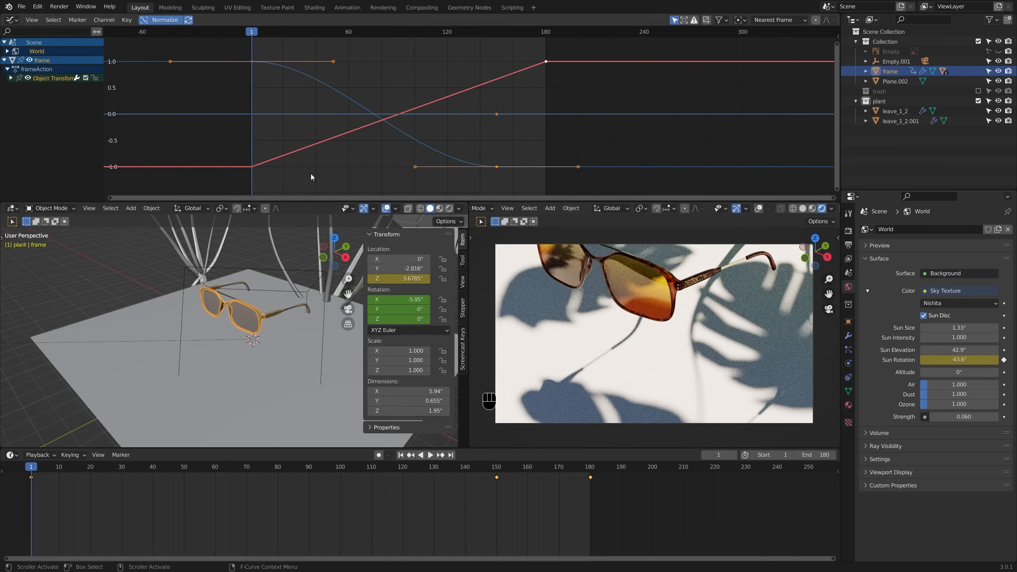
Step: Play the animation back from frame 1 to check how the sunglasses drop onto the plane
key("space")
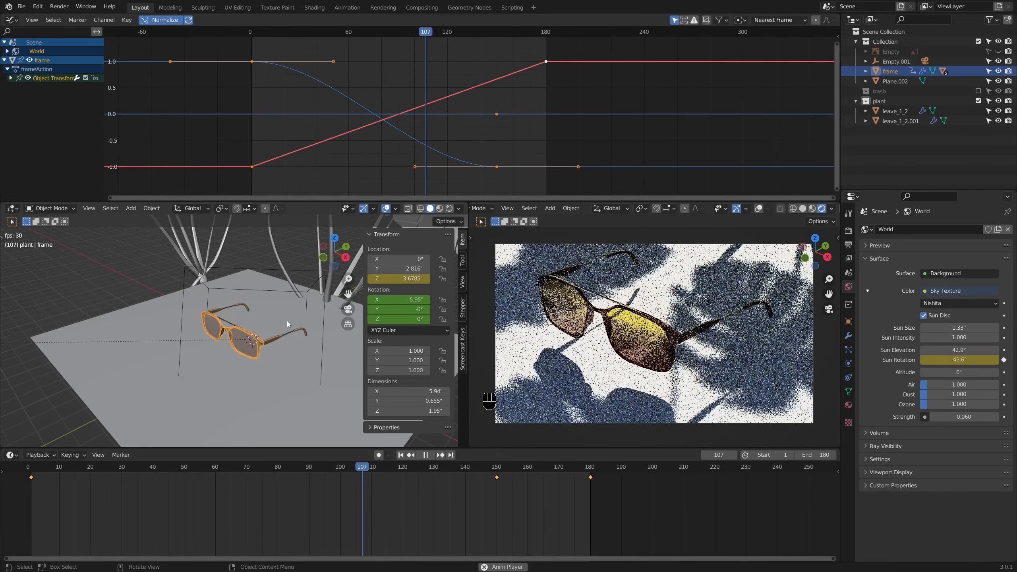
key("space")
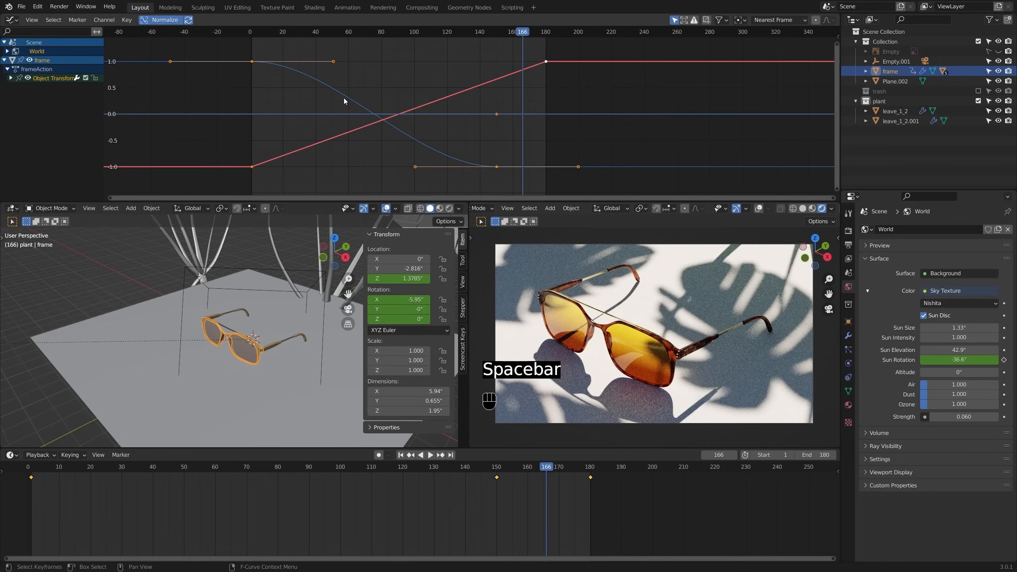
left_click(252, 31)
key("space")
key("space")
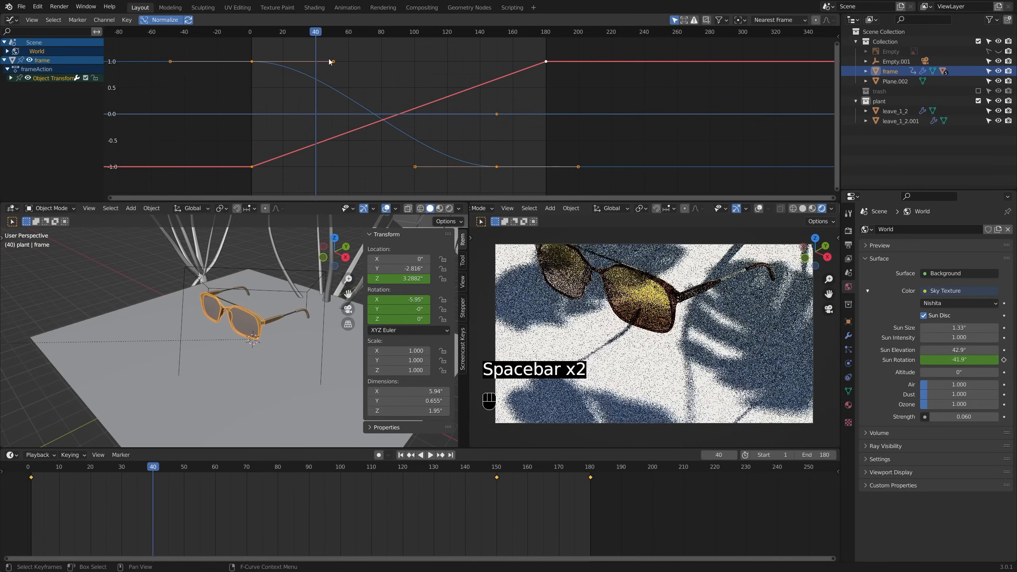
Step: Pull the outgoing handle of the first Z location keyframe down by about 1.87, making the drop start fast, and play back the result
left_click(335, 61)
key("g")
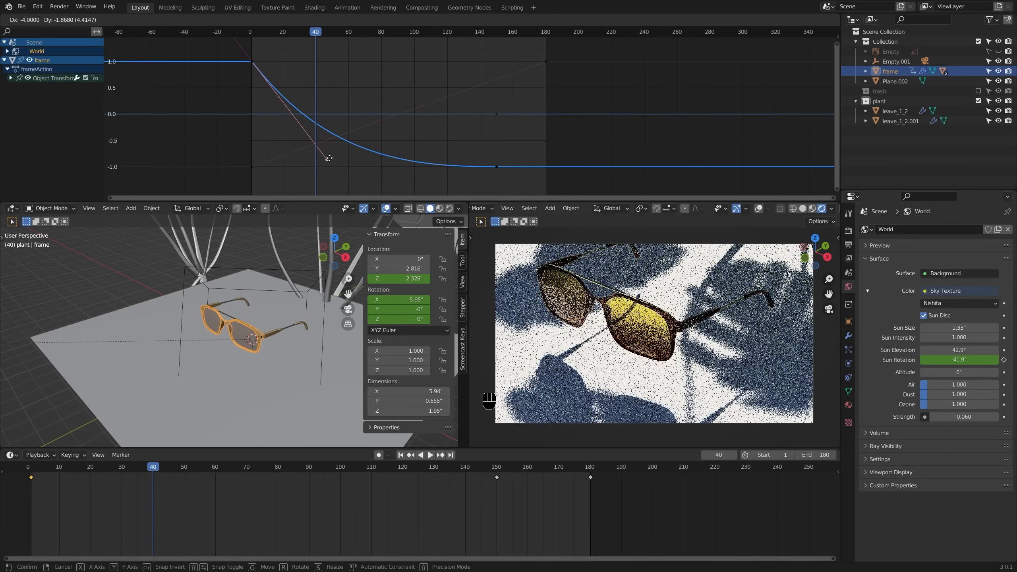
left_click(328, 159)
left_click(246, 34)
key("space")
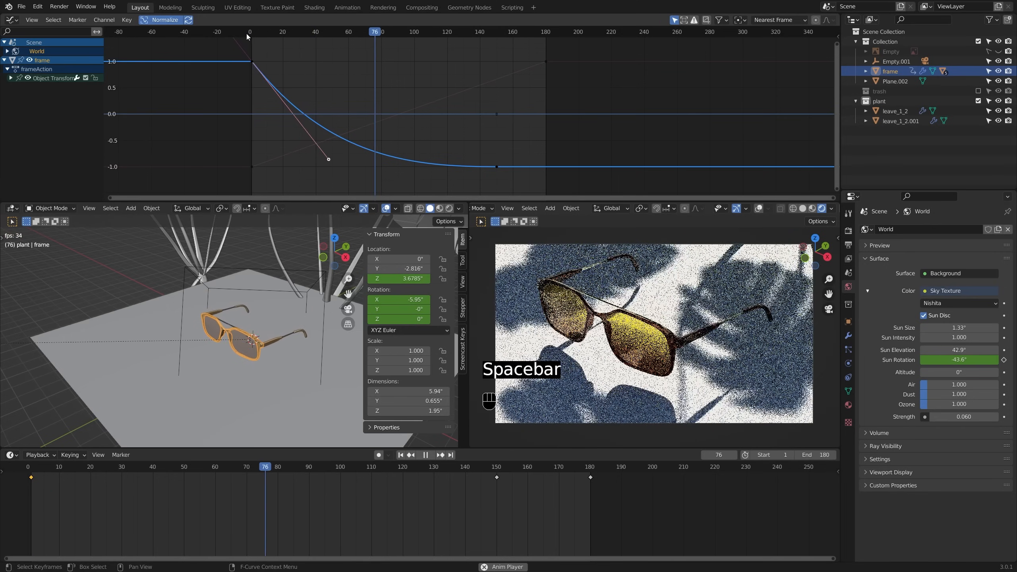
left_click(247, 34)
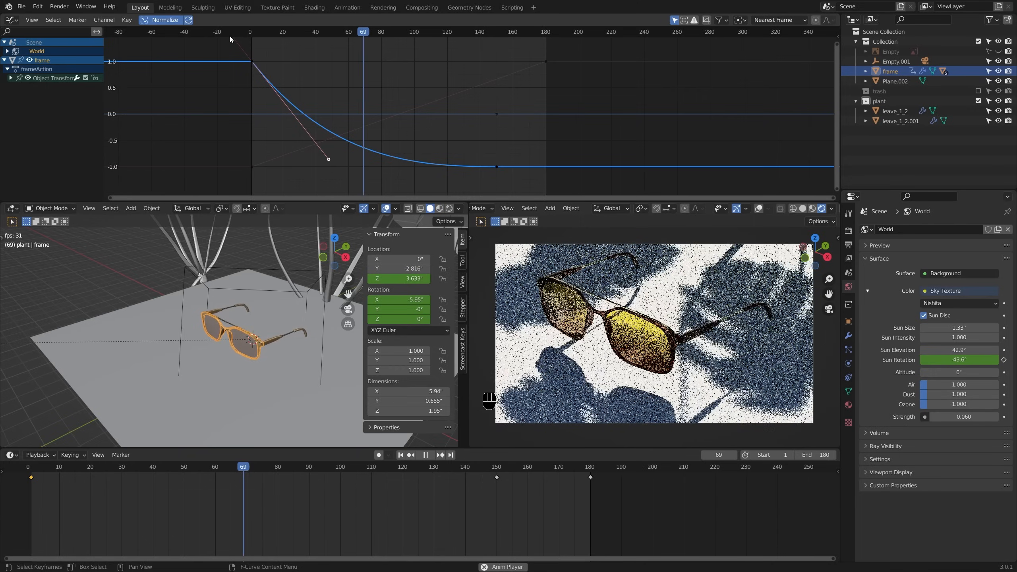
key("space")
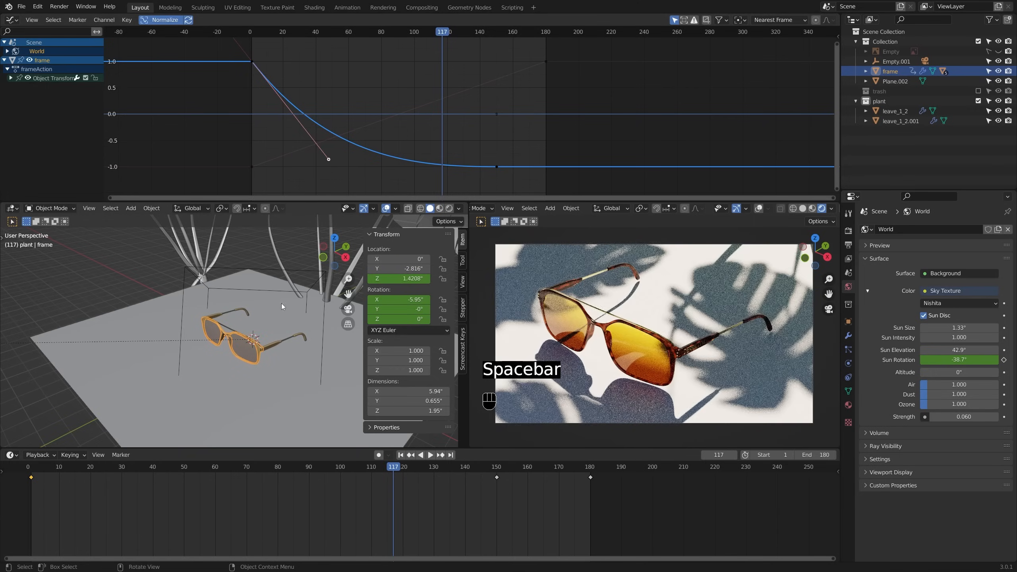
Step: At frame 1, tilt the sunglasses freely to about 16.7° X, 14.9° Y and -9.19° Z rotation
key("space")
left_click(36, 470)
left_click_drag(34, 469, 32, 469)
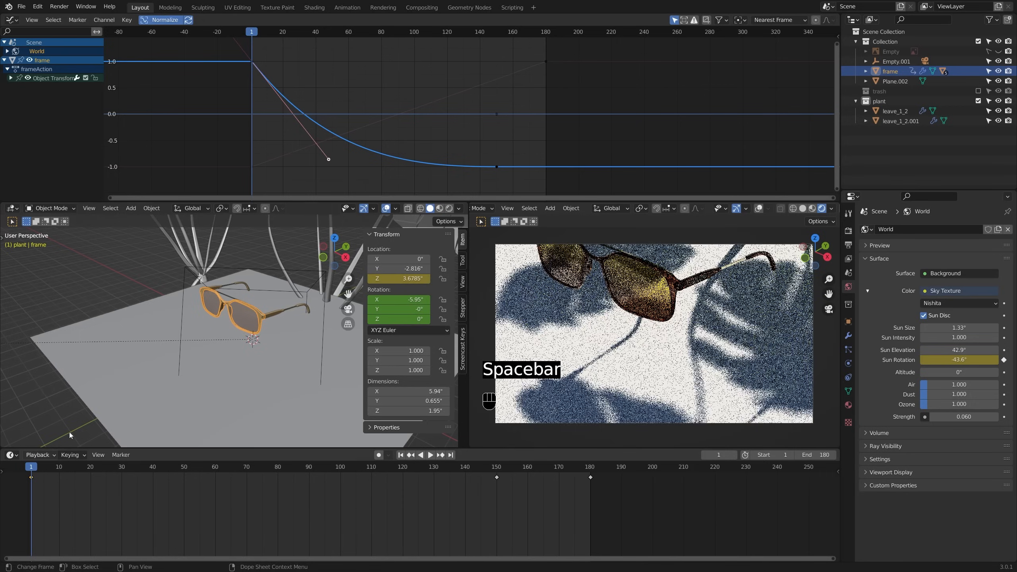
middle_click_drag(240, 346, 220, 338)
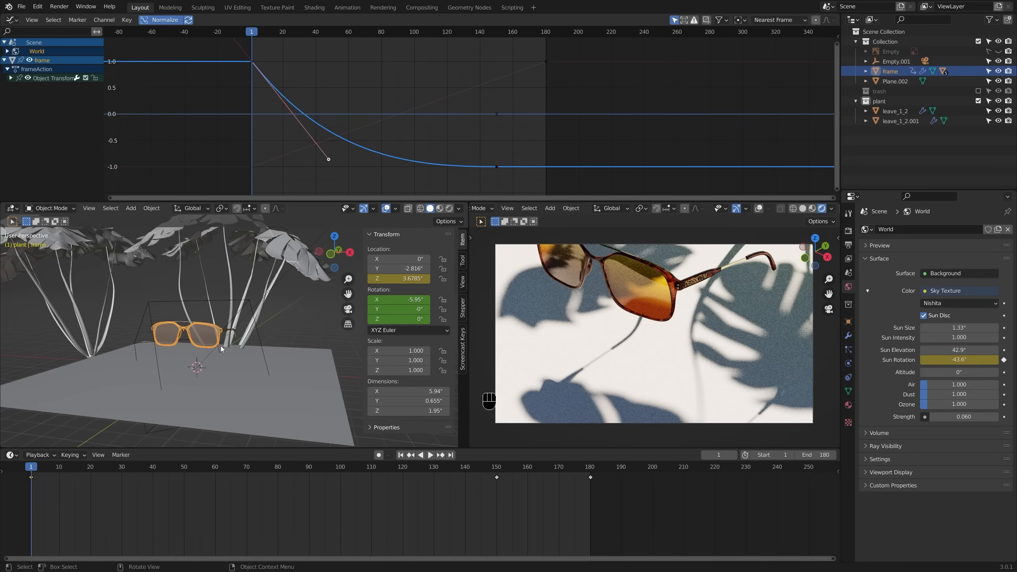
key("r")
key("r")
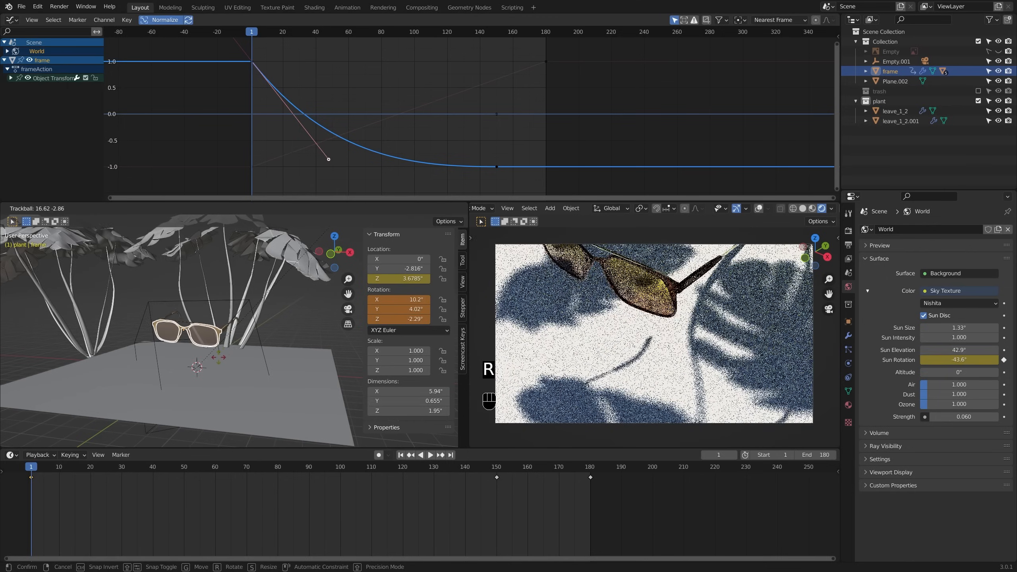
left_click(218, 359)
key("r")
key("r")
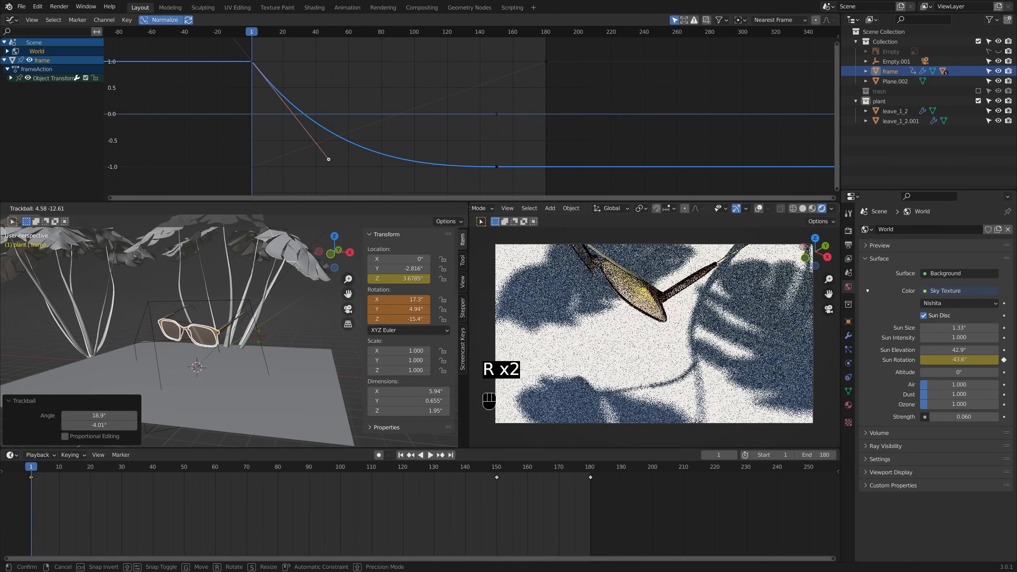
left_click(272, 323)
middle_click_drag(271, 323, 294, 313)
key("r")
left_click(286, 335)
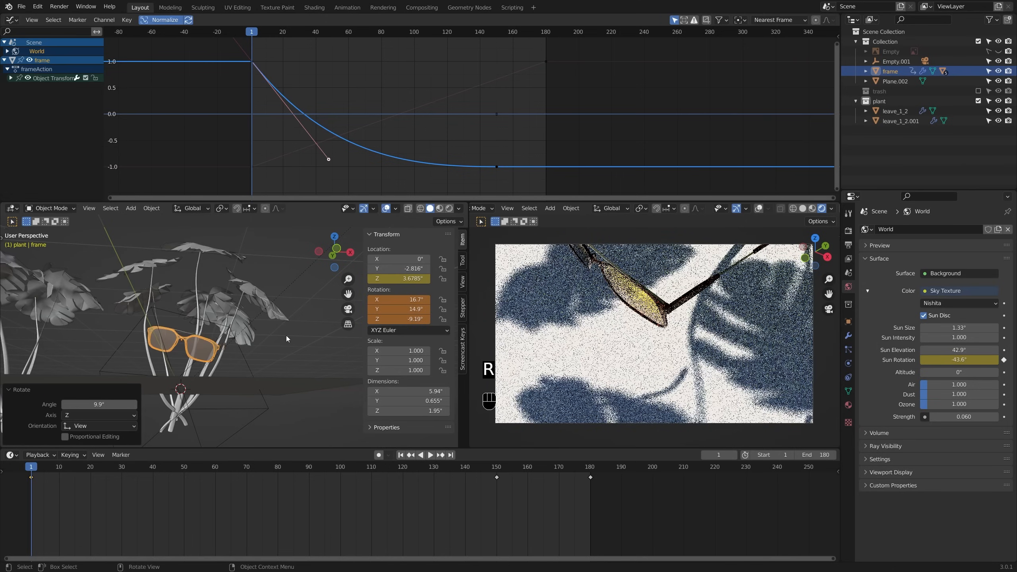
Step: Refine the sunglasses' starting tilt with free trackball rotation to about 5.95° X, 8.76° Y and -22° Z
key("r")
key("r")
left_click(277, 328)
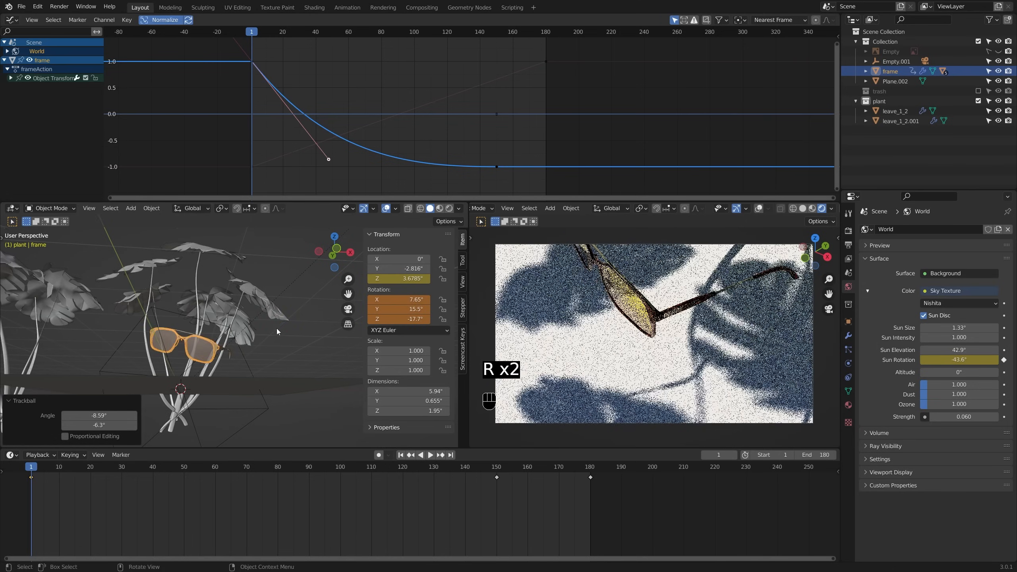
middle_click_drag(276, 329, 212, 362)
key("r")
key("r")
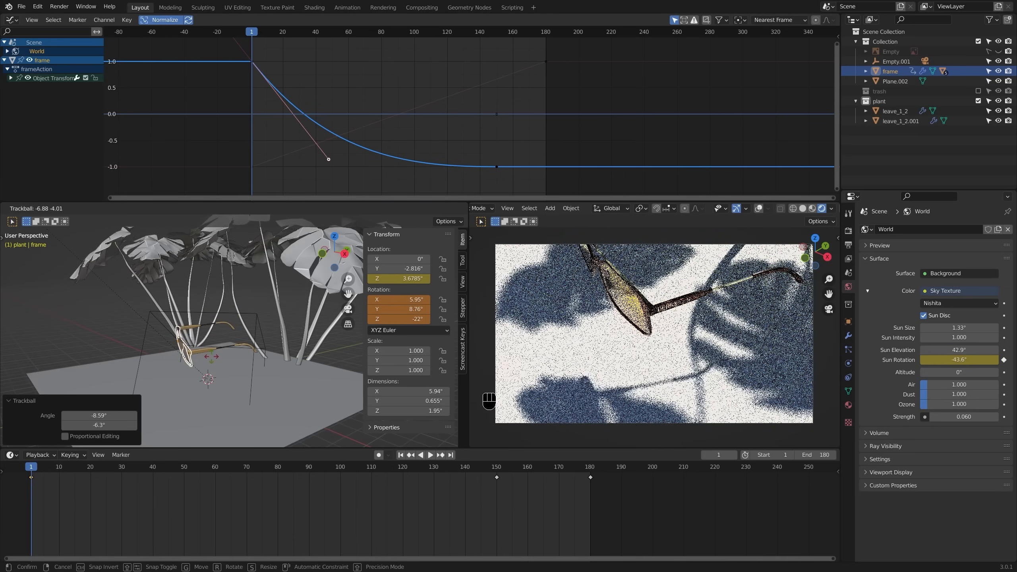
left_click(212, 356)
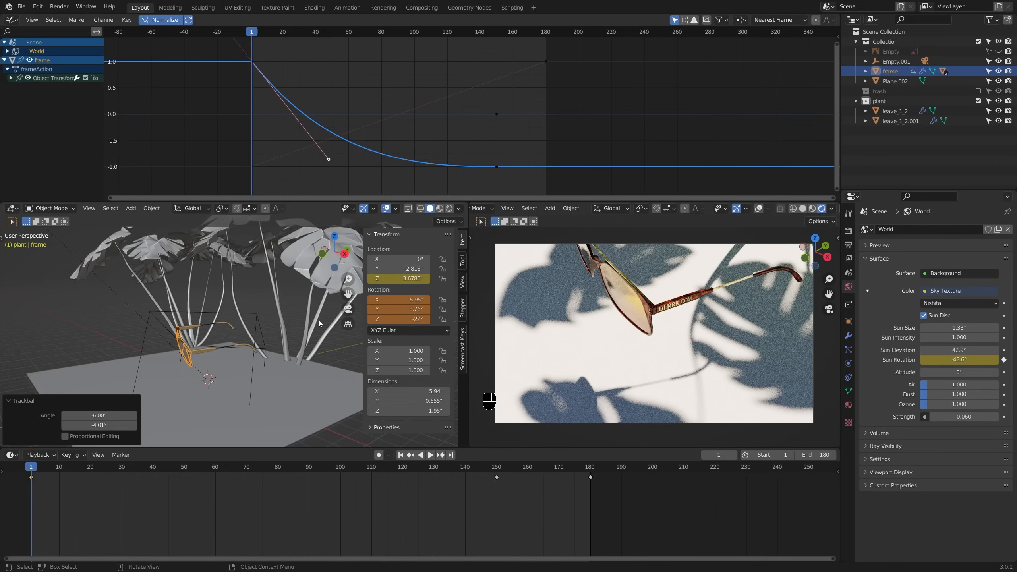
key("r")
key("r")
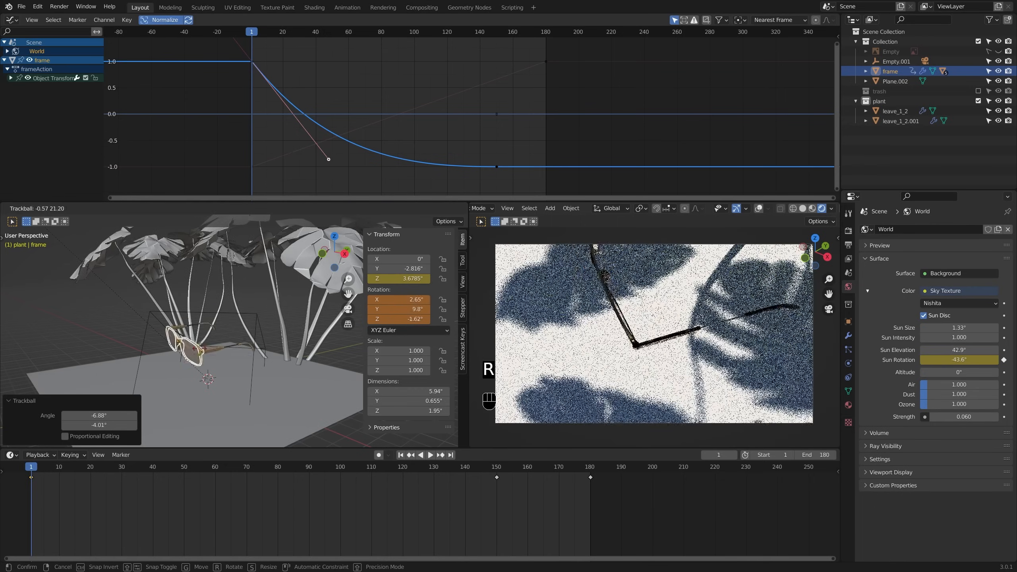
right_click(224, 352)
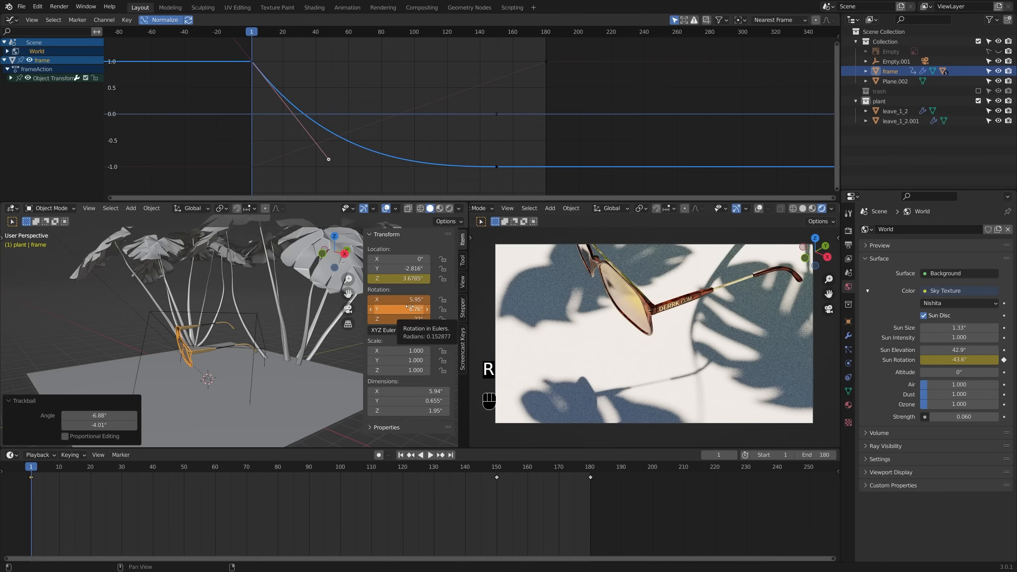
Step: Insert rotation keyframes for the sunglasses at frame 1 and play back the tilting fall up close
key("i")
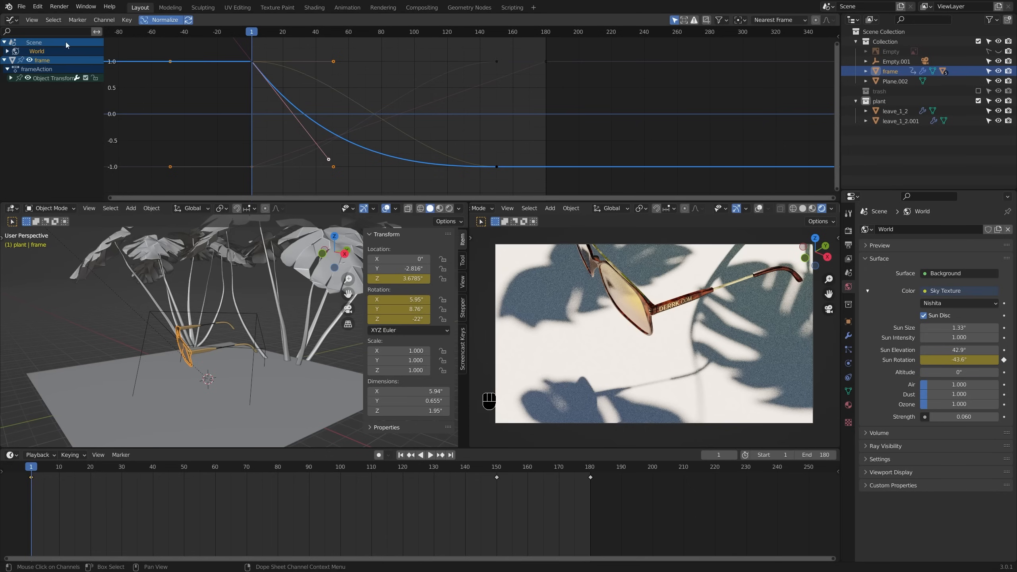
key("space")
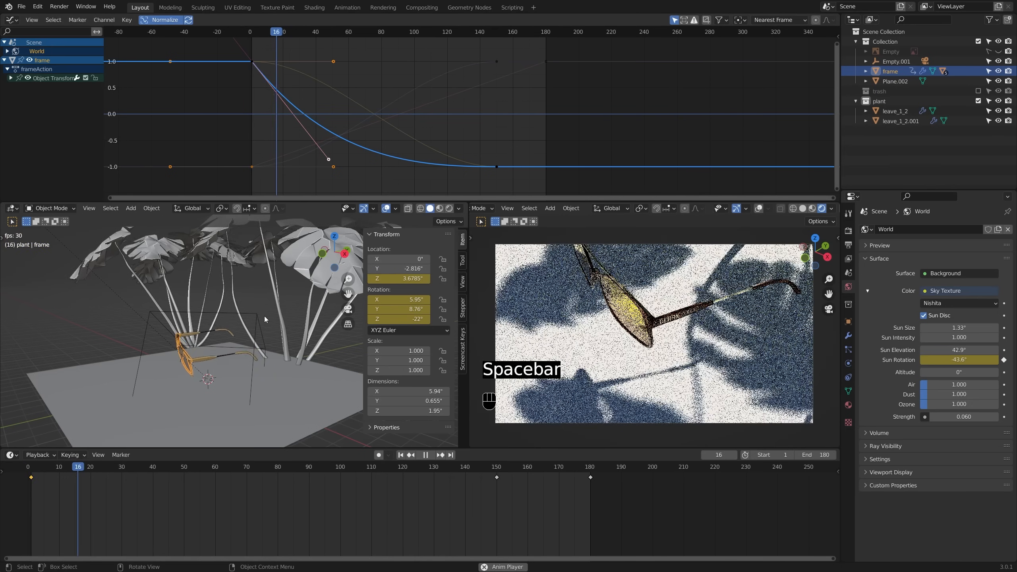
scroll(224, 327, "up", 3)
middle_click_drag(216, 385, 237, 332, "shift")
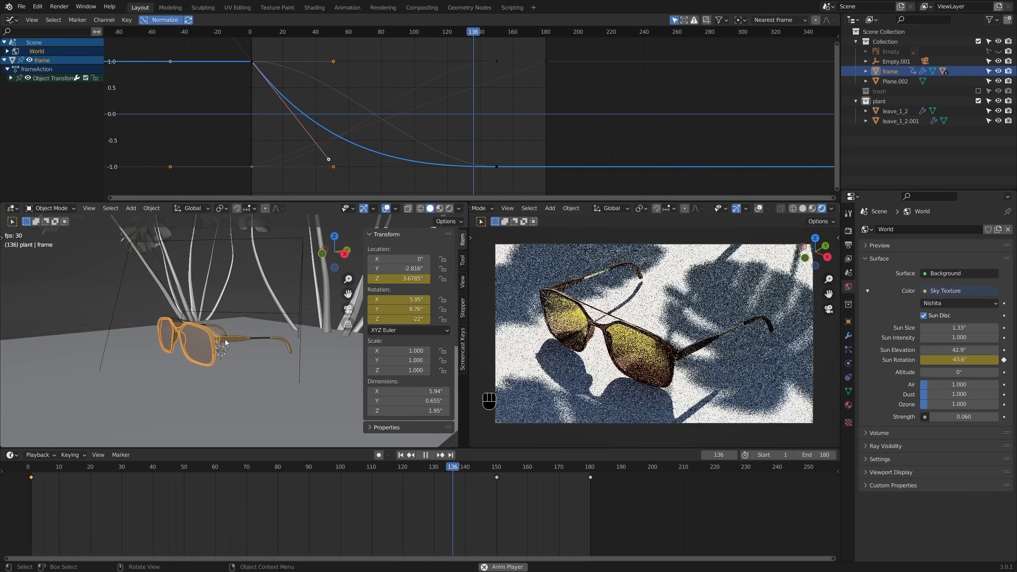
key("space")
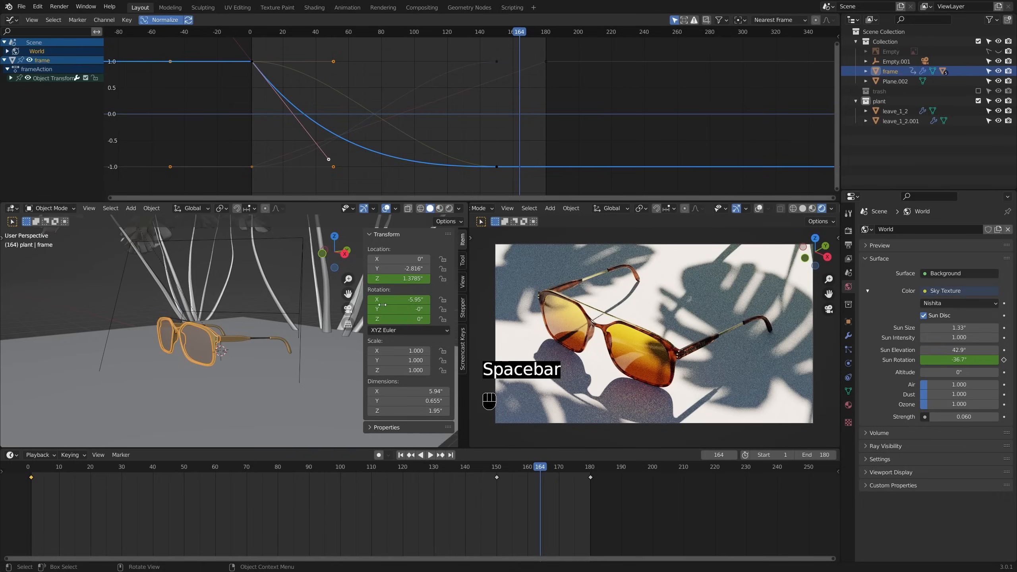
Step: Switch the camera viewport to solid shading and play the animation, examining the sunglasses' contact with the plane from below
left_click(803, 208)
key("space")
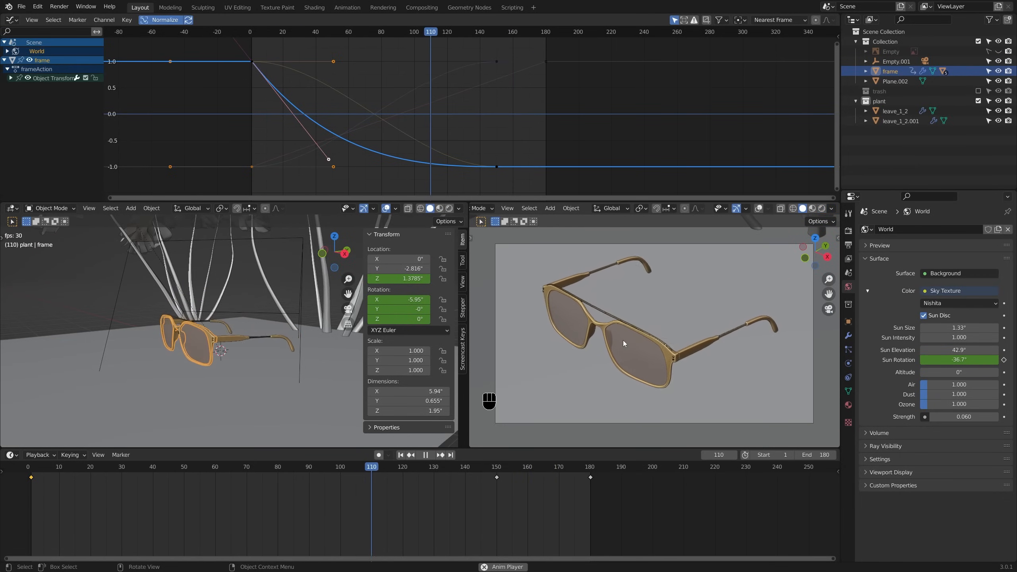
middle_click_drag(224, 363, 253, 313)
scroll(202, 353, "up", 4)
middle_click_drag(202, 353, 278, 307, "shift")
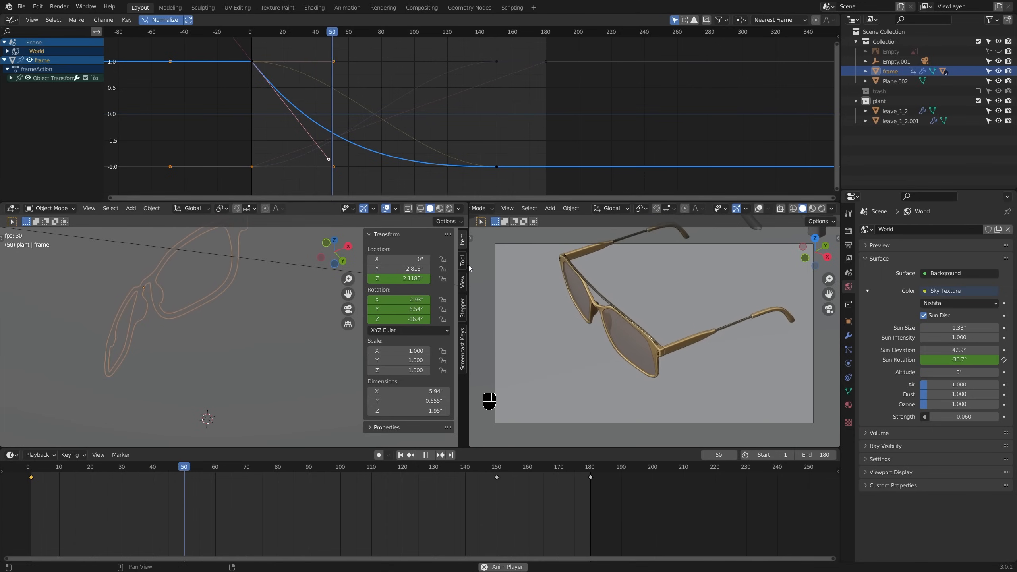
key("space")
Step: At frame 150, expand Object Transforms, select the X, Y and Z Euler Rotation channels, and deselect their frame 1 keyframes
left_click_drag(396, 474, 496, 468)
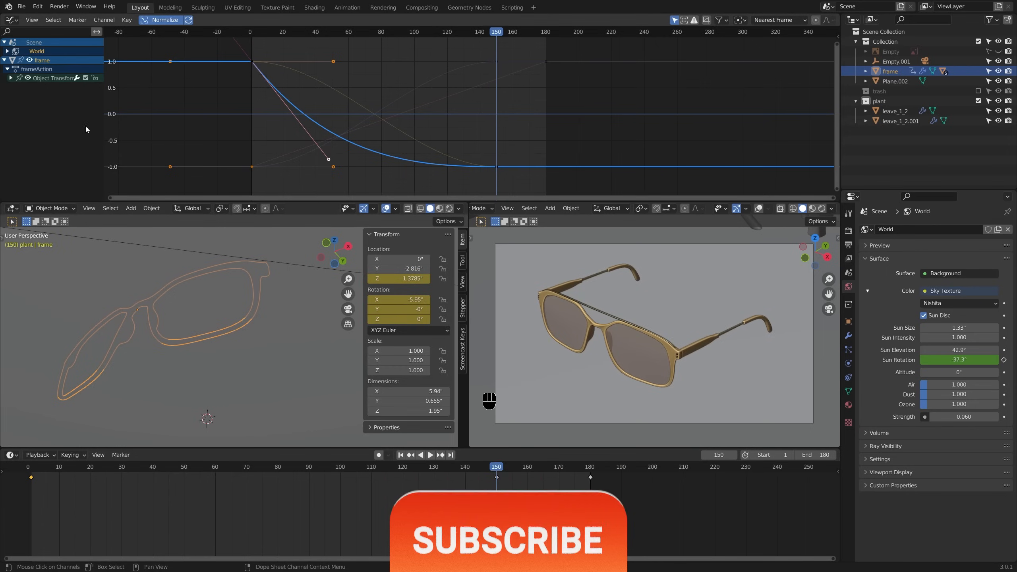
left_click(10, 78)
left_click(40, 87)
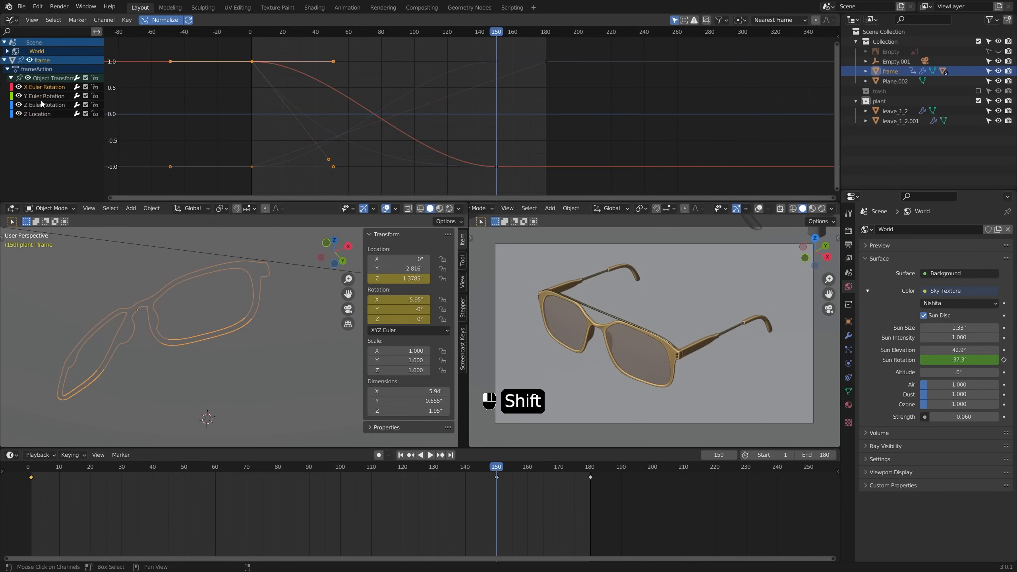
left_click(44, 96, "shift")
left_click(44, 105, "shift")
key("c")
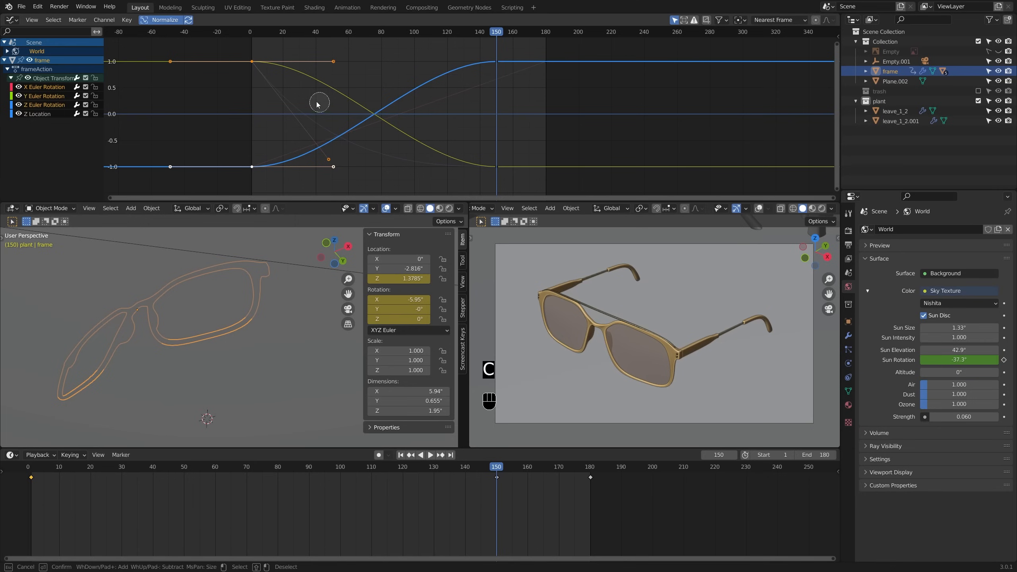
mouse_move(281, 64)
left_mouse_down("shift")
mouse_move(299, 62)
mouse_move(137, 62)
mouse_move(286, 164)
mouse_move(145, 162)
left_mouse_up("shift")
right_click(144, 162)
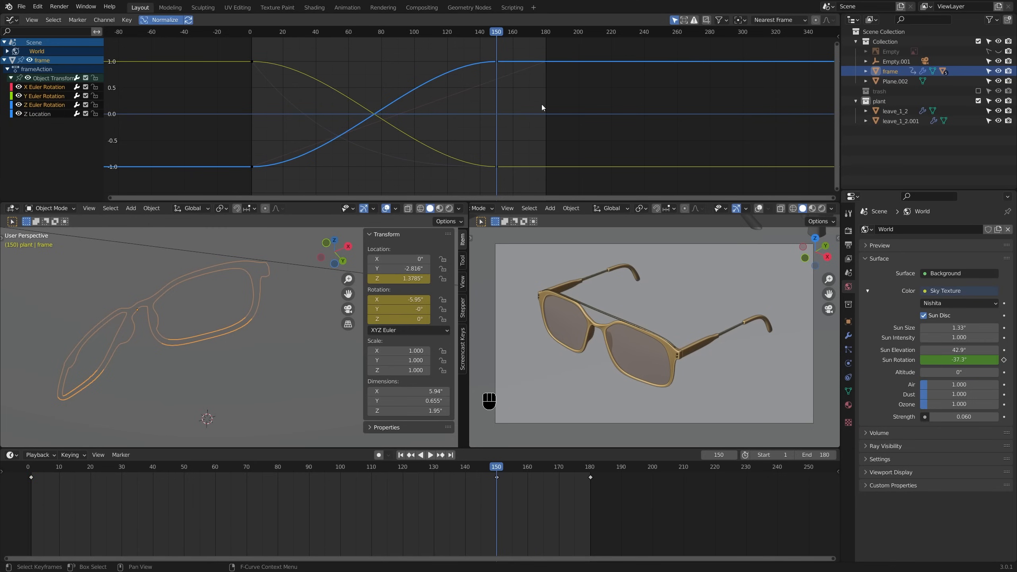
Step: Mute the Z Location channel and select the frame 150 keyframes on the sunglasses' curves
key("x")
key("alt+a")
key("c")
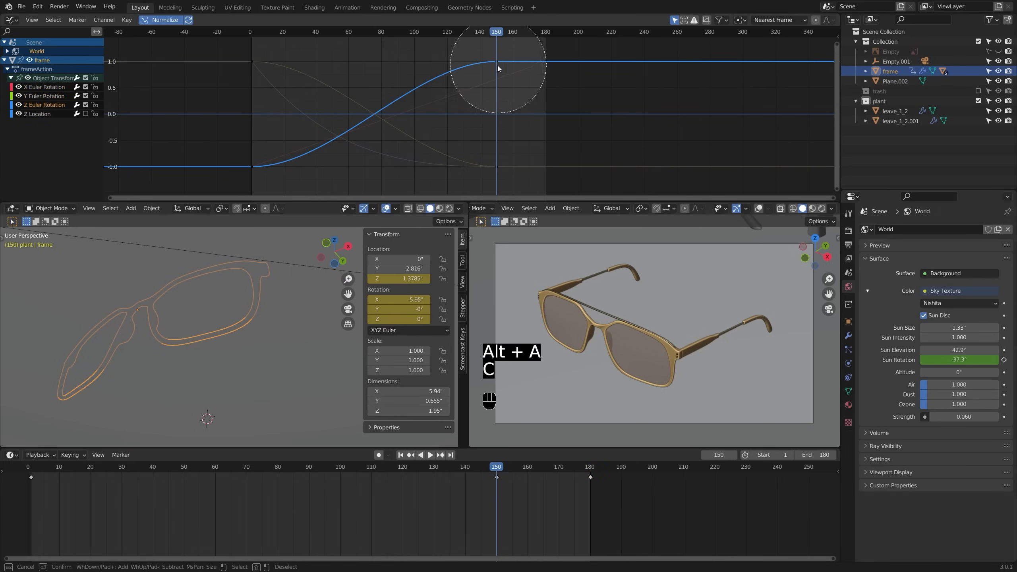
left_click_drag(497, 65, 495, 162)
right_click(494, 163)
key("g")
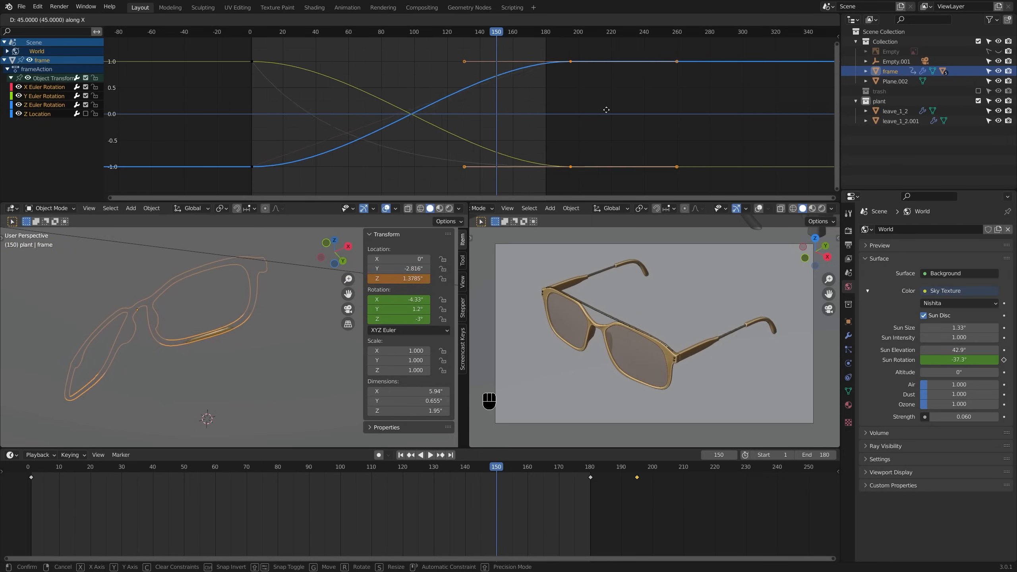
right_click(589, 100)
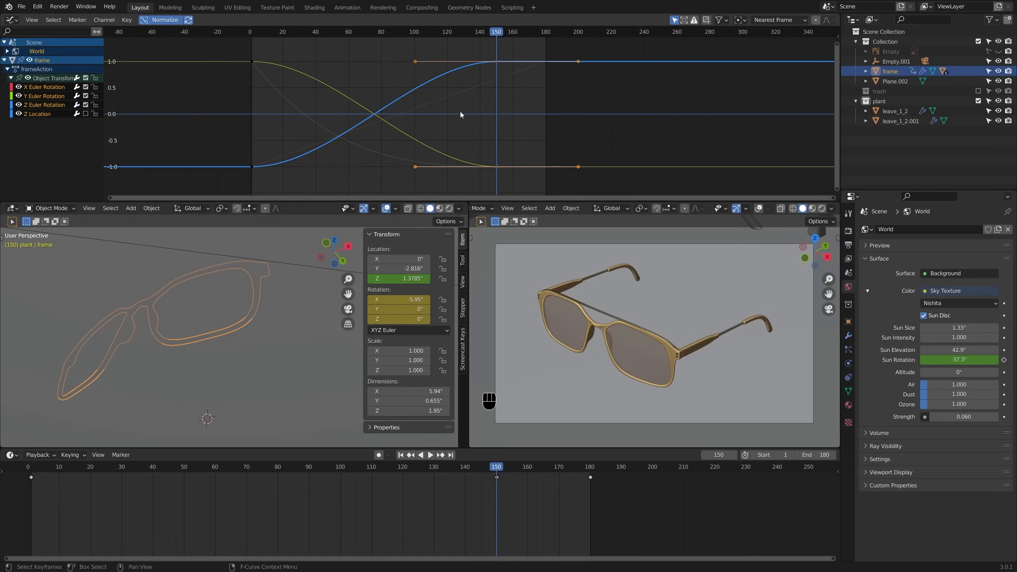
key("g")
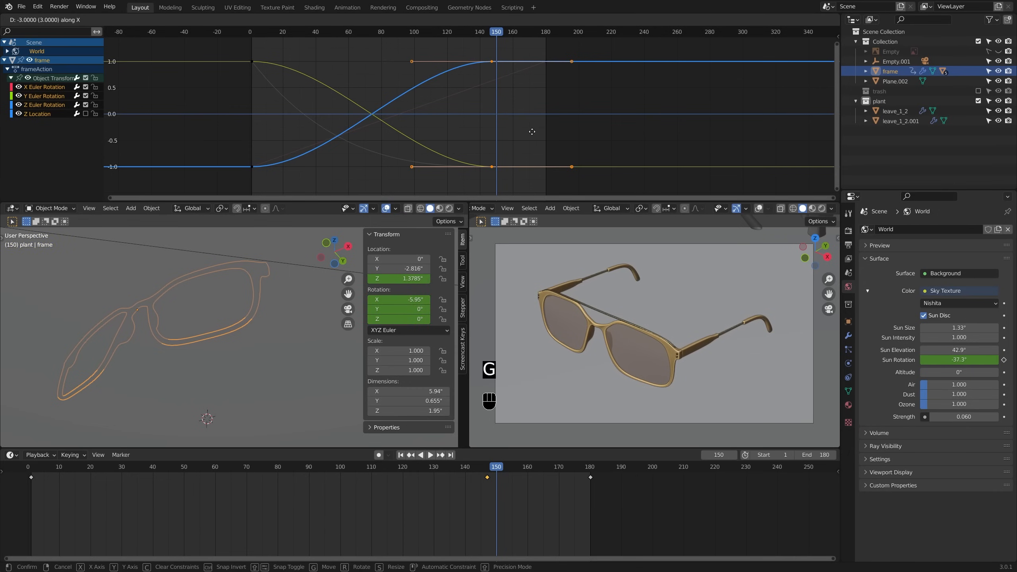
right_click(539, 133)
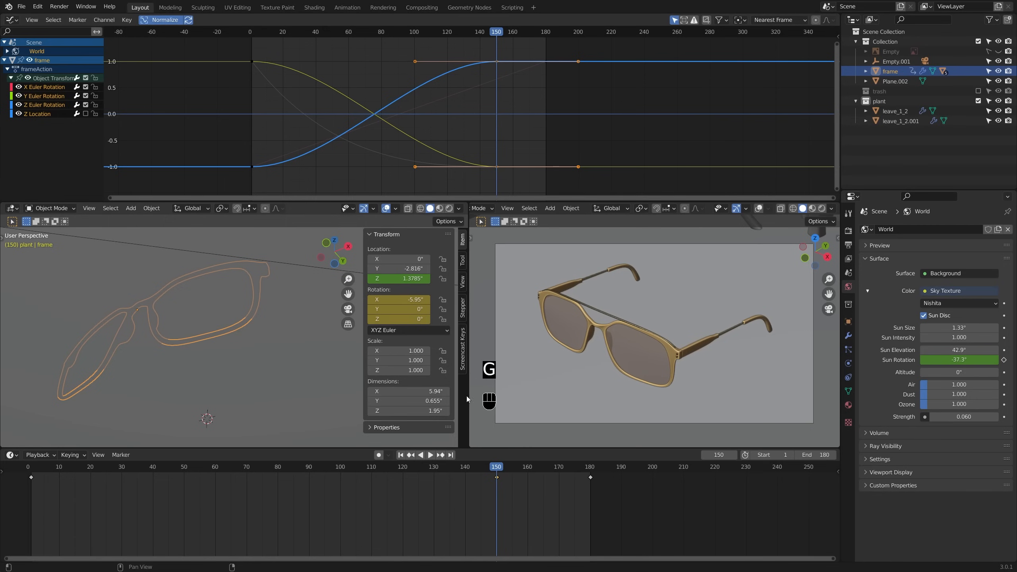
Step: Move the selected end keyframes about 4 frames earlier in time only, to frame 146, and scrub back through the rotation
key("g")
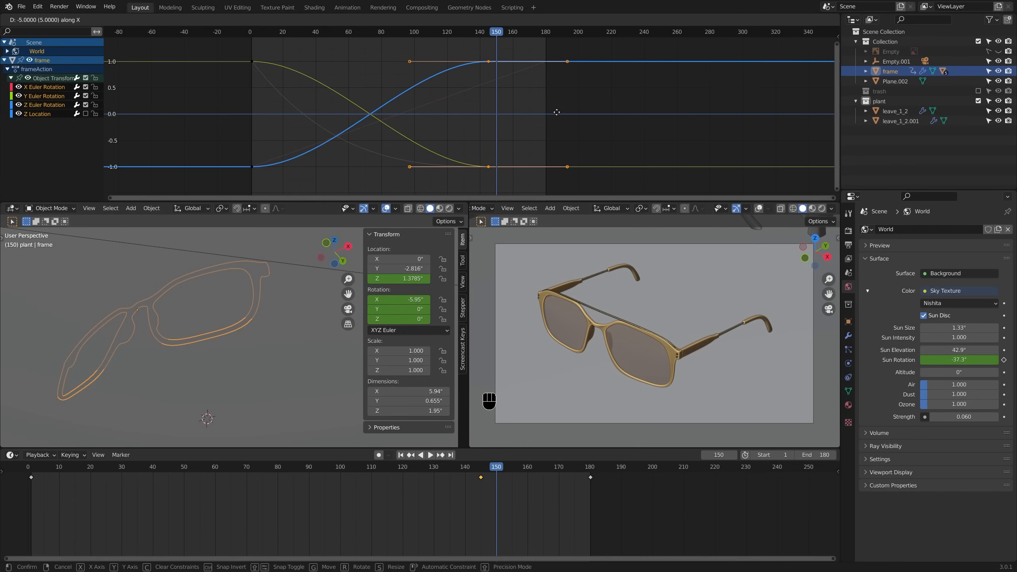
left_click(558, 112)
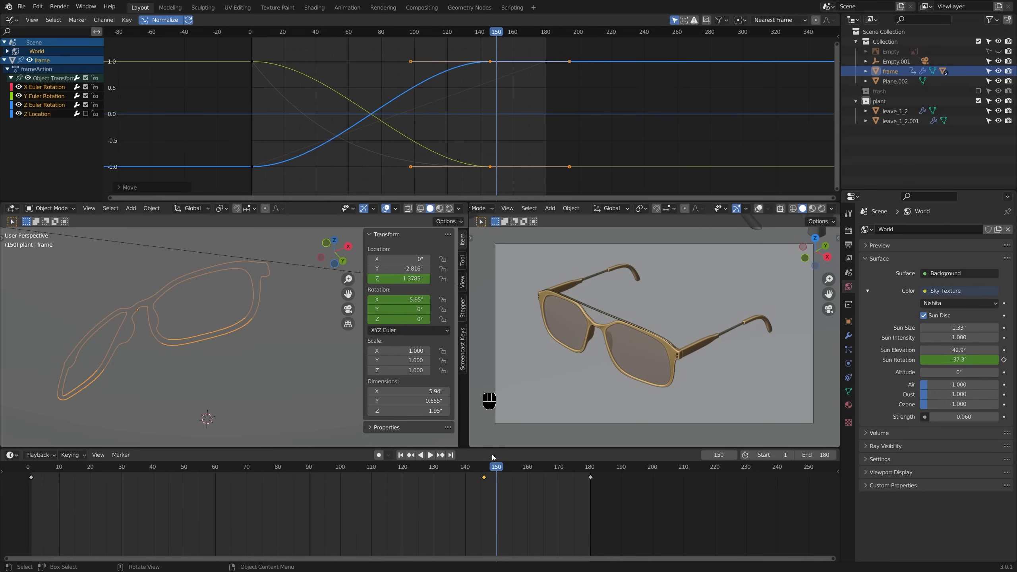
left_click_drag(494, 467, 260, 461)
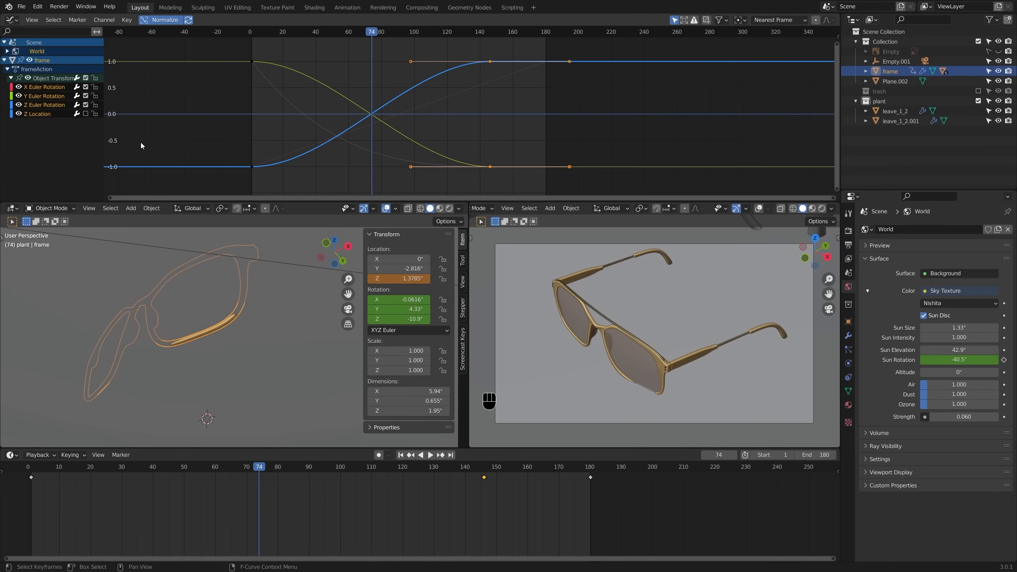
Step: Unmute the sunglasses' Z Location channel and play the animation to check the drop and rotation together
left_click(86, 113)
key("space")
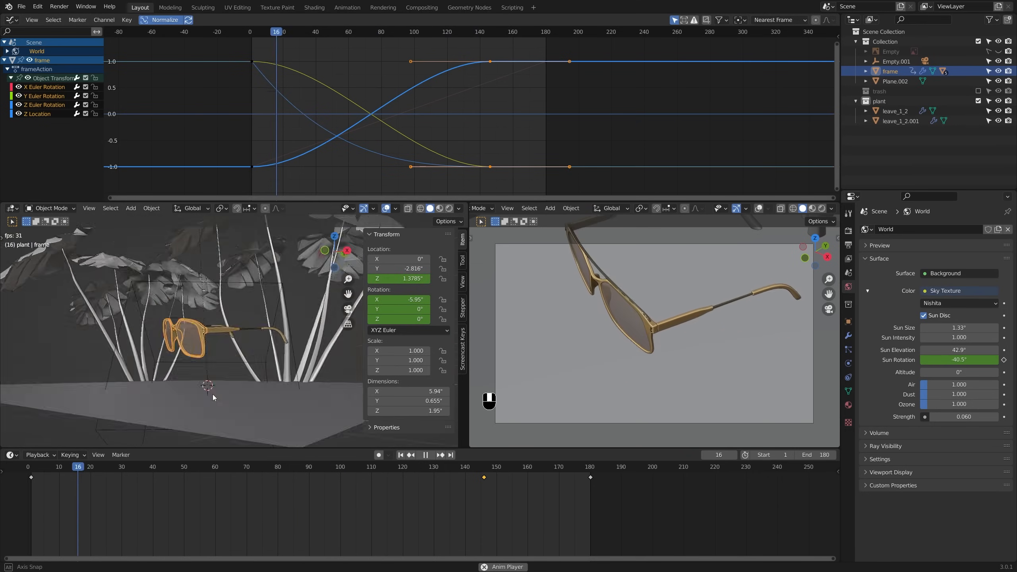
key("space")
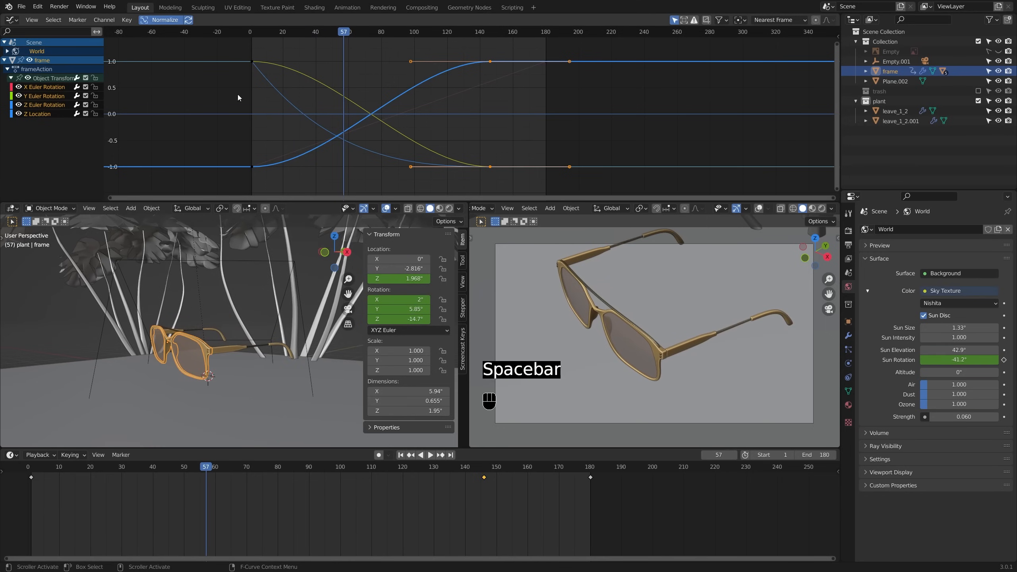
Step: Select the frame 1 keyframe of X Euler Rotation and add the Y and Z Euler Rotation channels to the selection
left_click(256, 62)
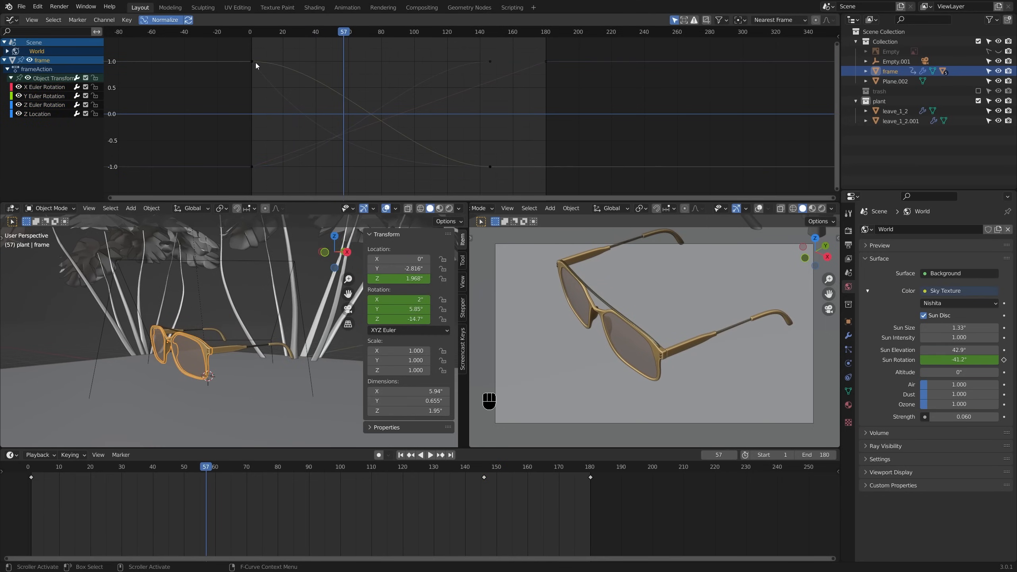
left_click(54, 97, "shift")
left_click(51, 104, "shift")
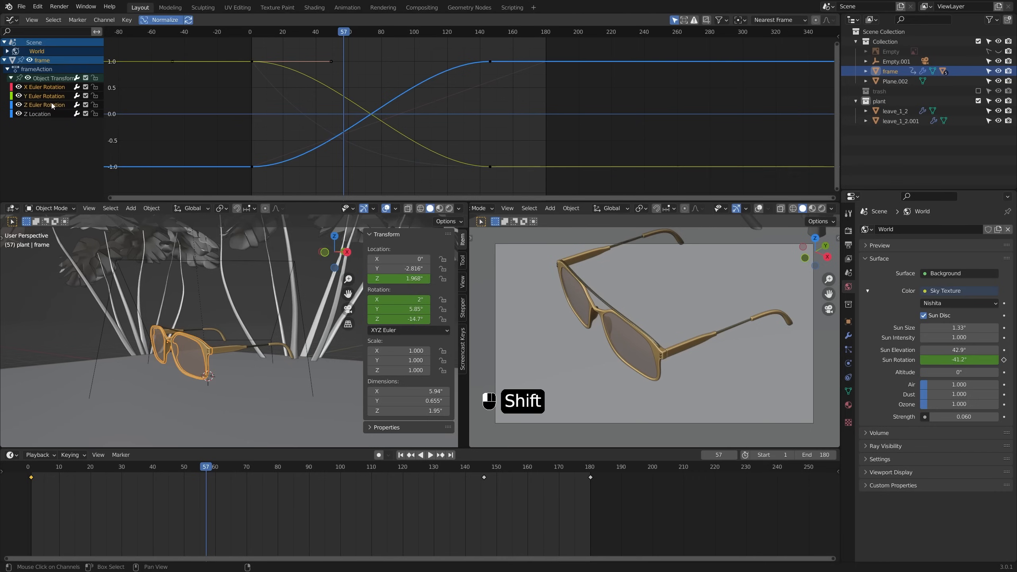
Step: Try Elastic interpolation on the selected frame 1 rotation keyframe and play the animation
key("t")
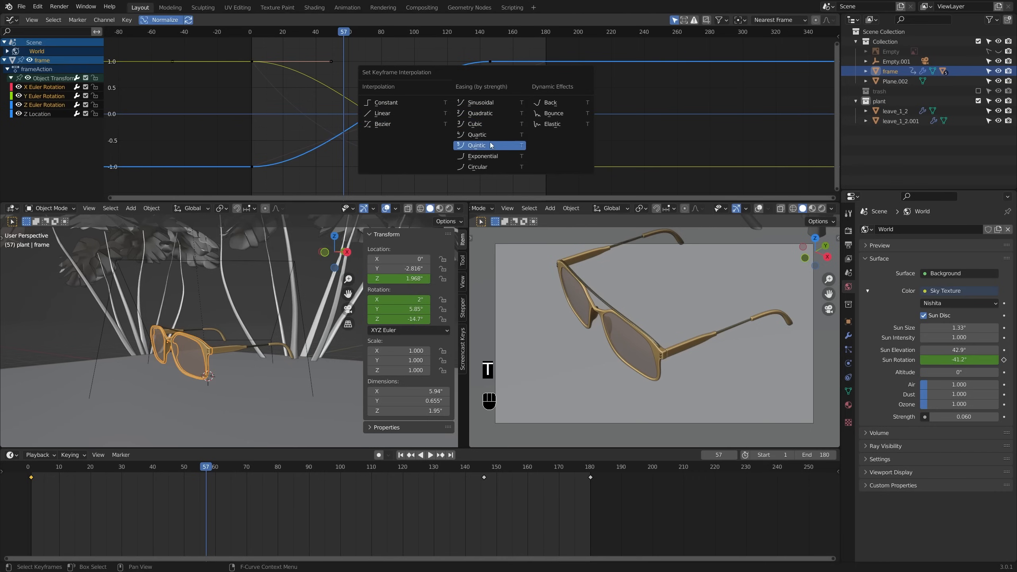
left_click(541, 124)
key("space")
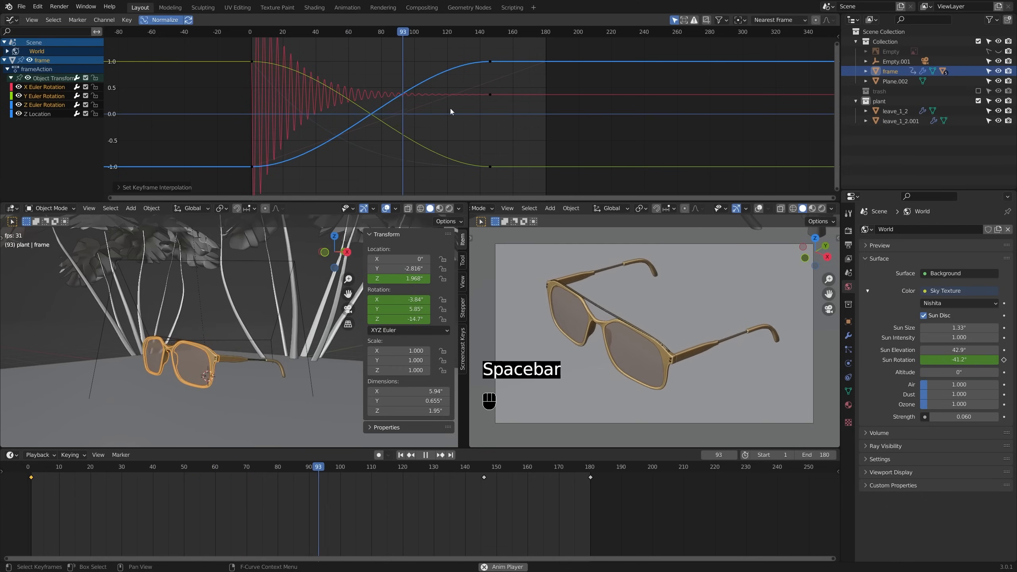
key("space")
Step: Set the selected rotation keyframe's interpolation to Quartic and play the animation
key("t")
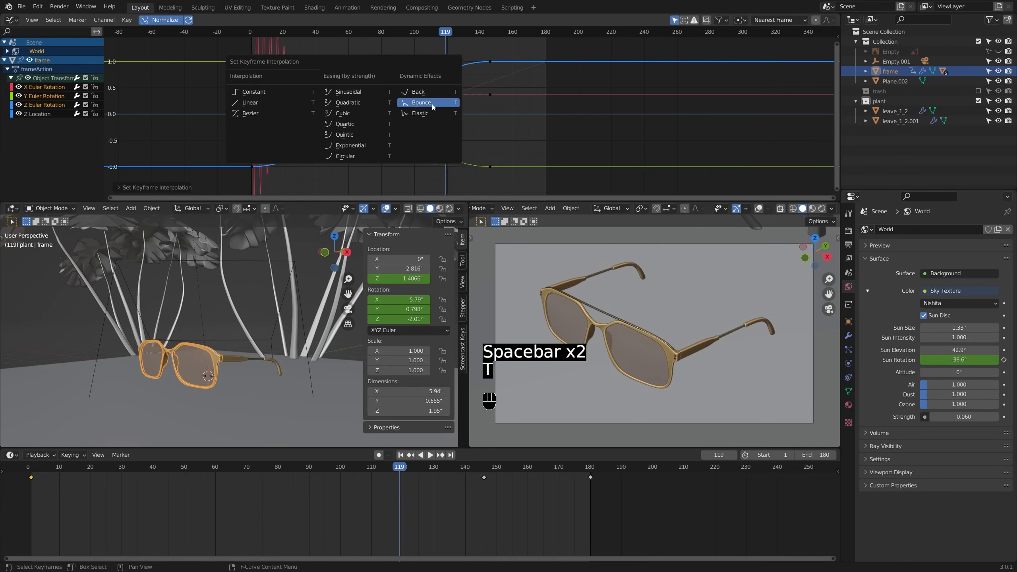
left_click(363, 117)
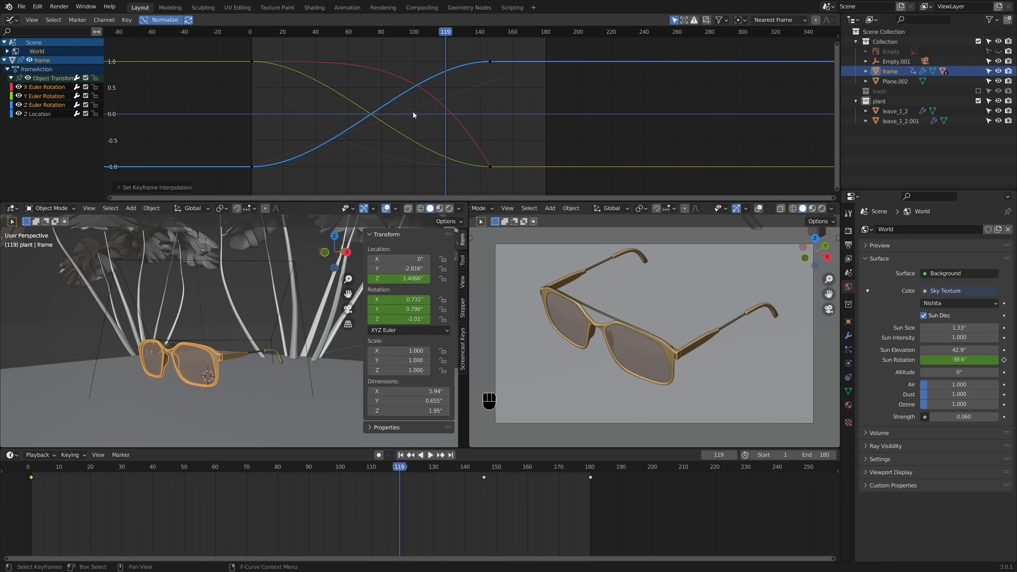
key("space")
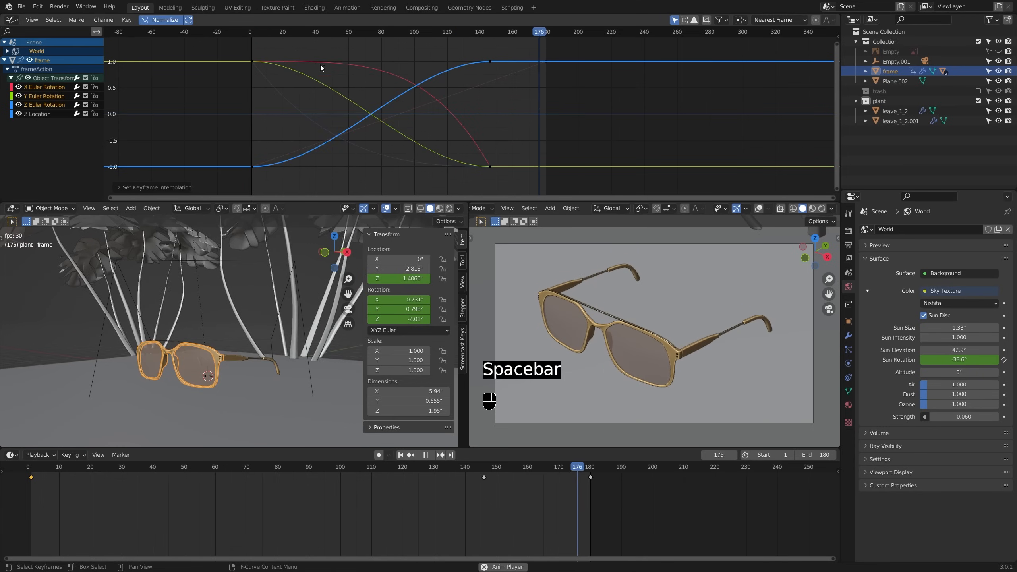
key("space")
Step: Set the selected rotation keyframe's easing to Ease Out, then play from the start while examining the sunglasses from another side
key("ctrl+e")
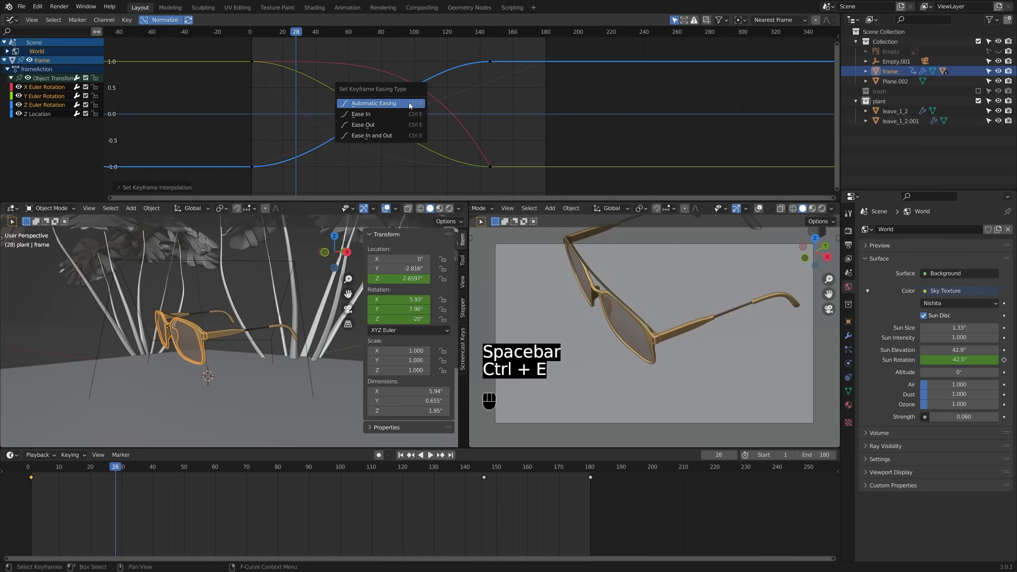
key("ctrl+e")
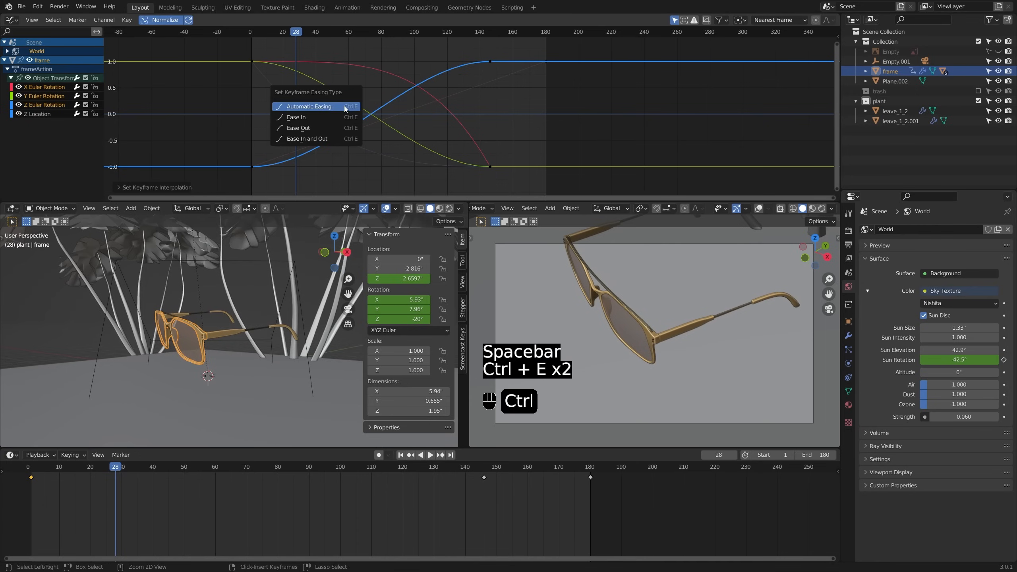
left_click(324, 129)
left_click(246, 32)
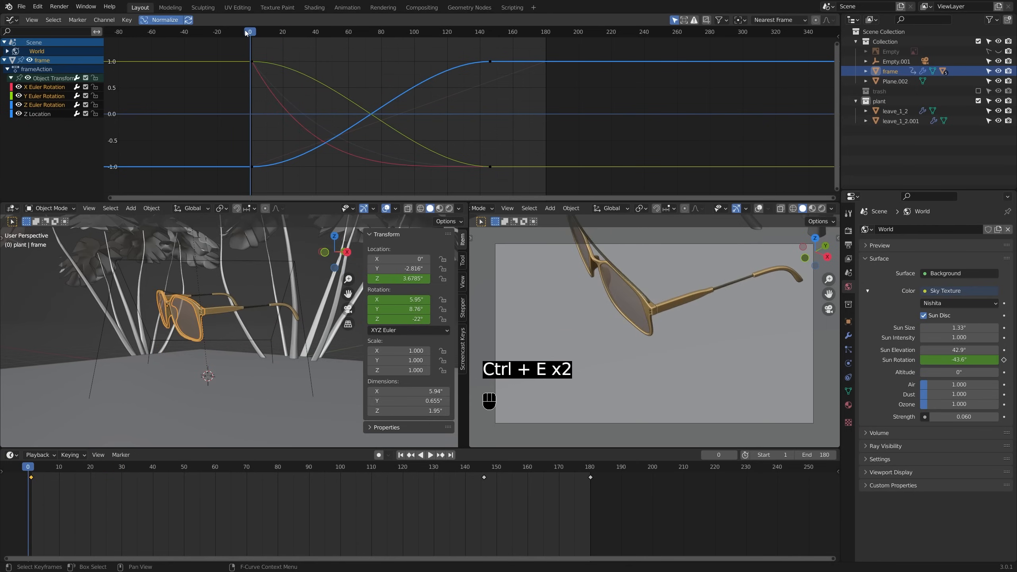
key("space")
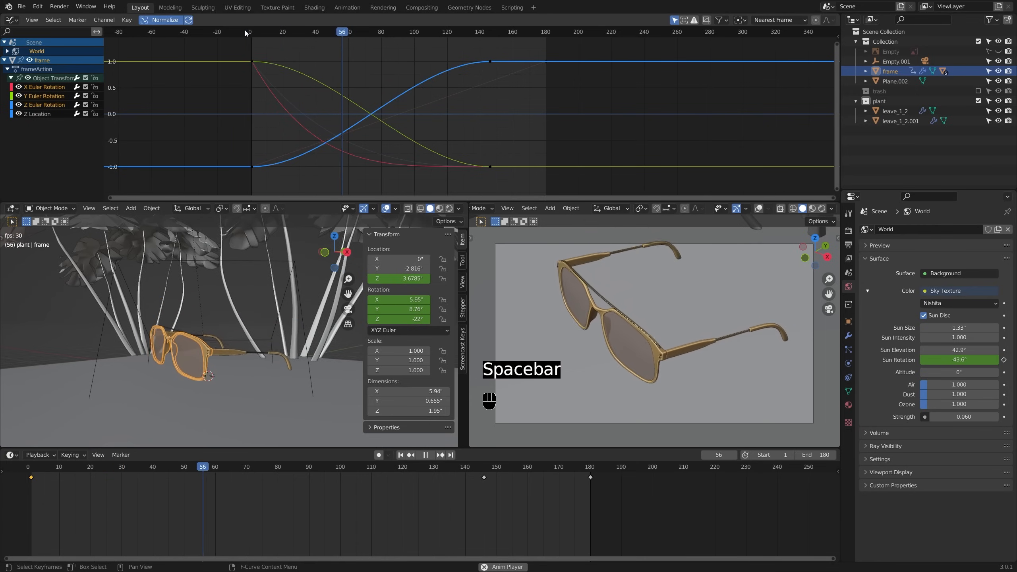
middle_click_drag(218, 302, 242, 306)
middle_click_drag(231, 301, 354, 326)
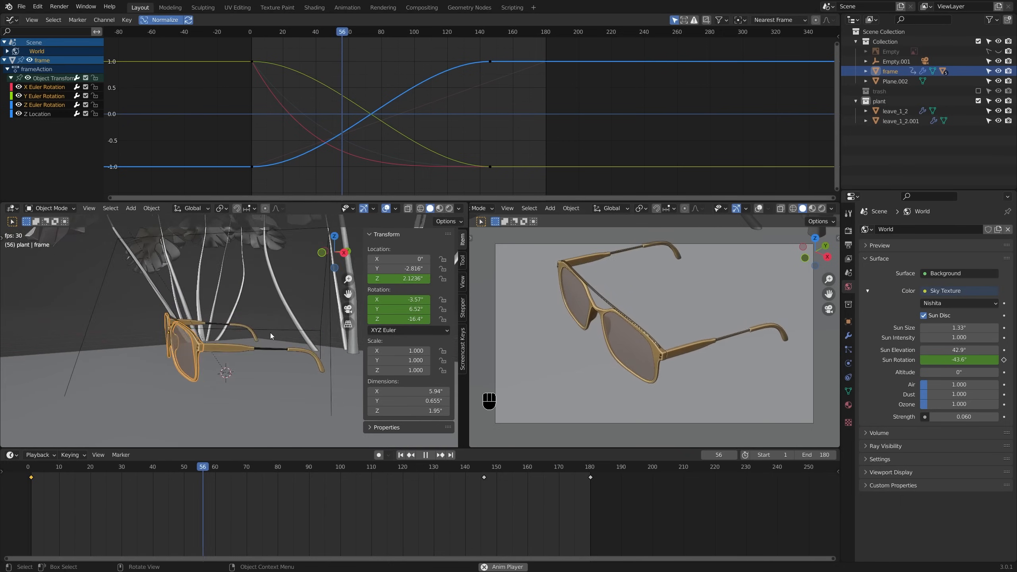
scroll(270, 333, "down", 5)
mouse_move(270, 333)
middle_mouse_down("shift")
mouse_move(239, 363)
mouse_move(256, 337)
middle_mouse_up("shift")
key("space")
Step: Select the camera's Empty.001 and insert a single keyframe on its Z location at frame 180
left_click(261, 326)
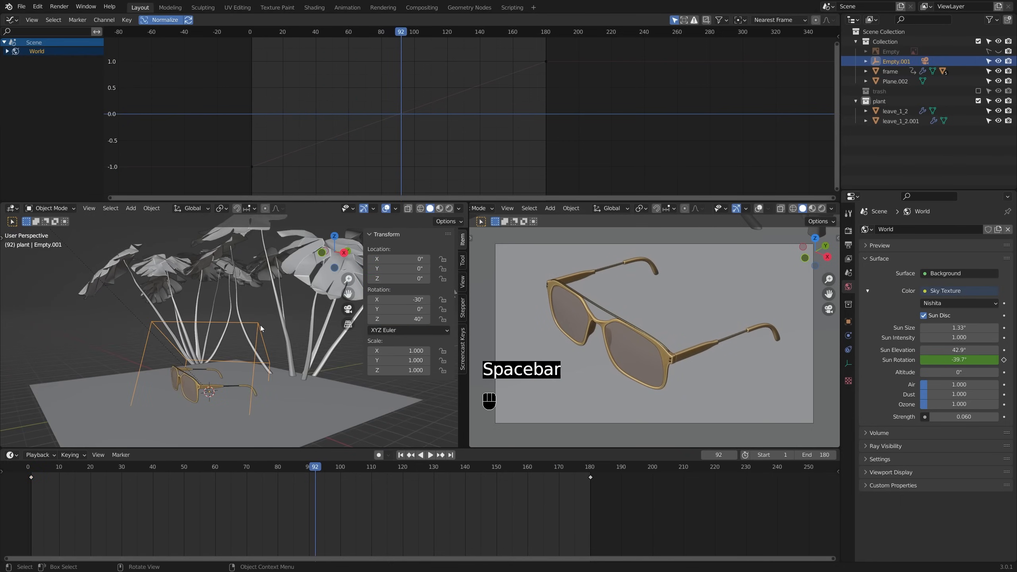
left_click_drag(372, 472, 588, 477)
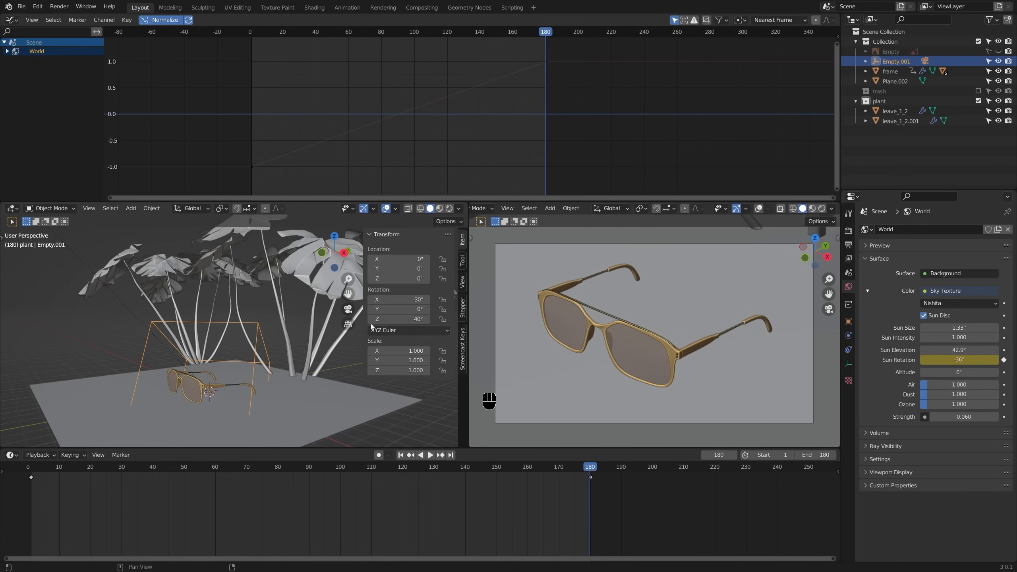
right_click(410, 279)
key("g")
right_click(184, 432)
right_click(395, 279)
left_click(395, 279)
middle_click_drag(360, 321, 339, 340)
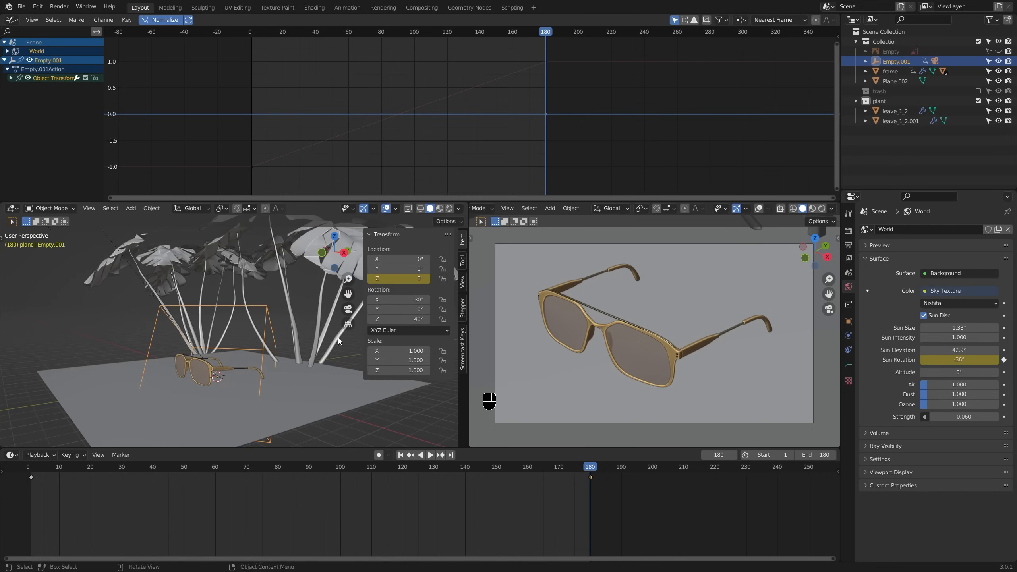
key("g")
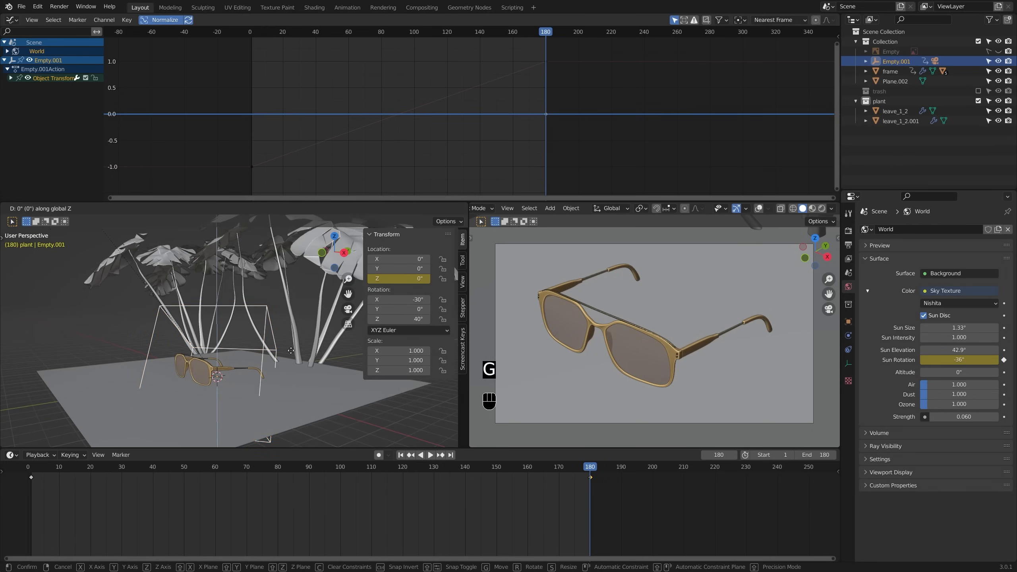
right_click(354, 340)
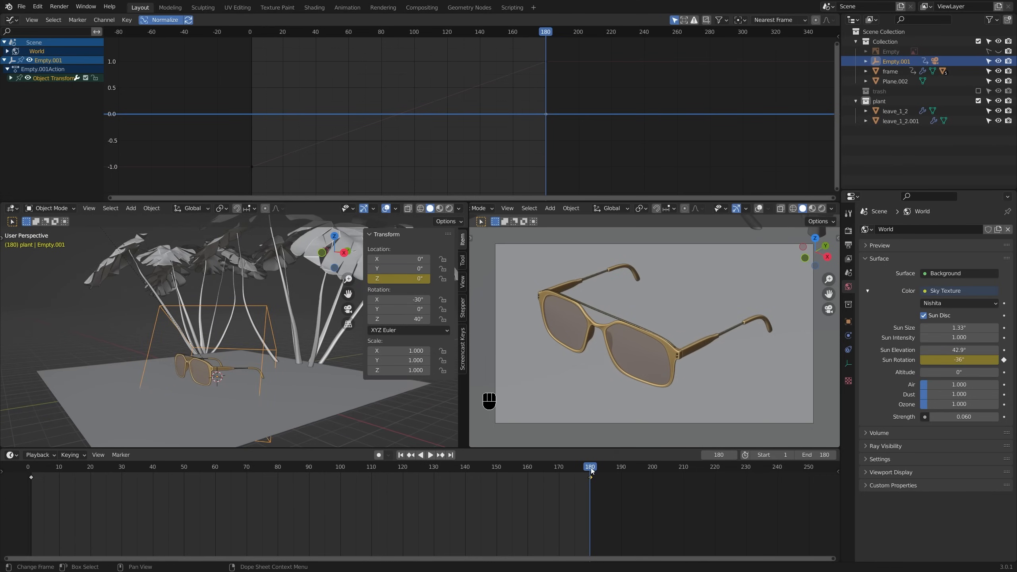
Step: At frame 1, set Empty.001's Z location to 1.2 inches and insert a single keyframe on it
left_click_drag(592, 472, 31, 480)
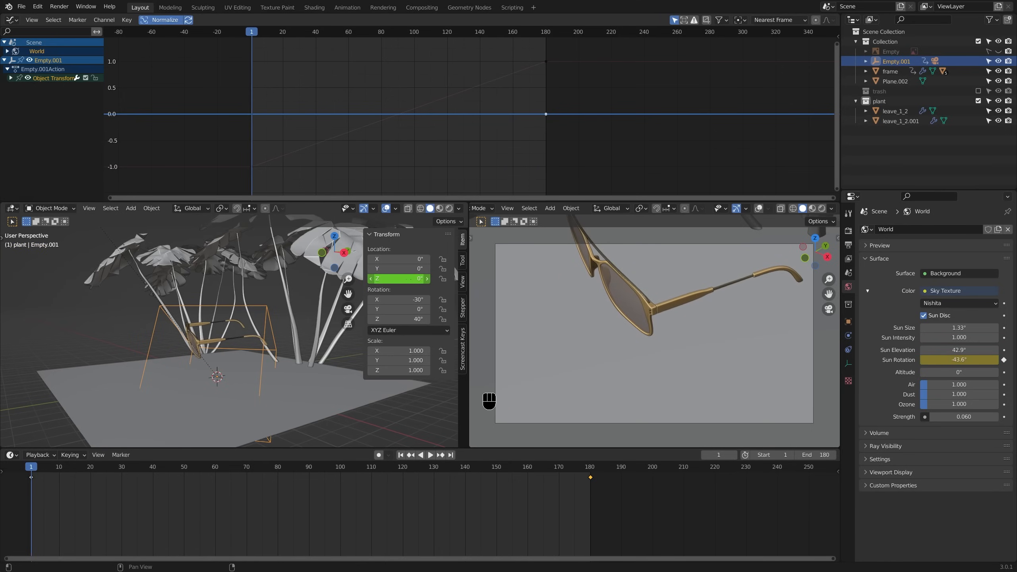
mouse_move(409, 279)
left_mouse_down("shift")
mouse_move(449, 279)
mouse_move(424, 279)
left_mouse_up("shift")
right_click(408, 279)
right_click(407, 280)
key("shift")
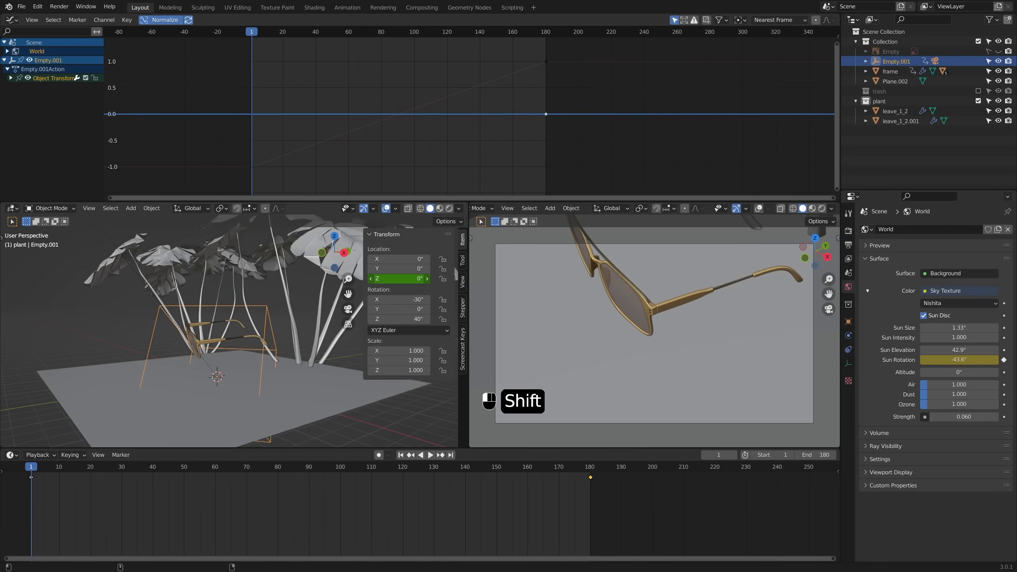
left_click_drag(406, 279, 412, 279, "shift")
right_click(401, 282)
right_click(408, 279)
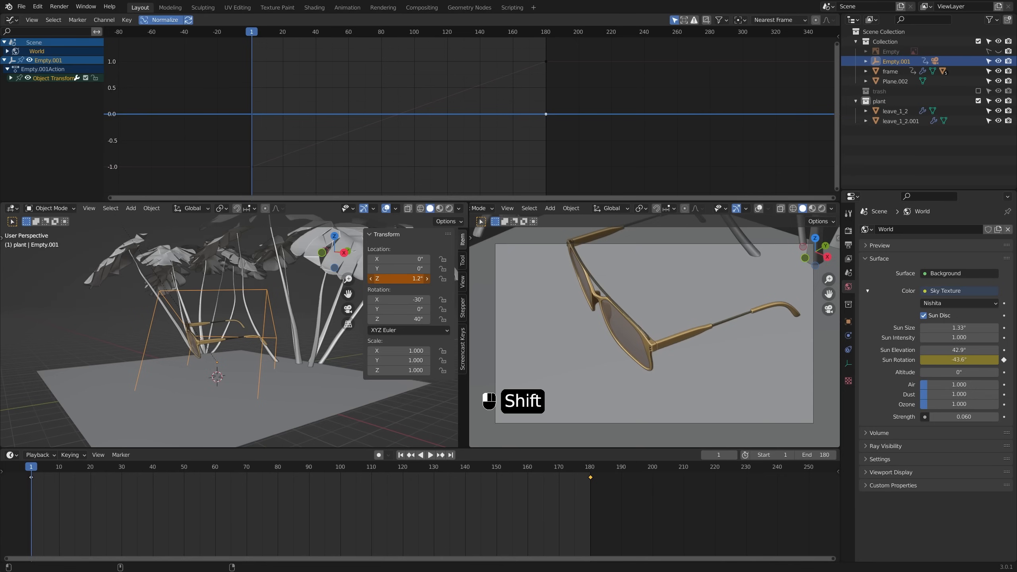
right_click(401, 281)
left_click(401, 282)
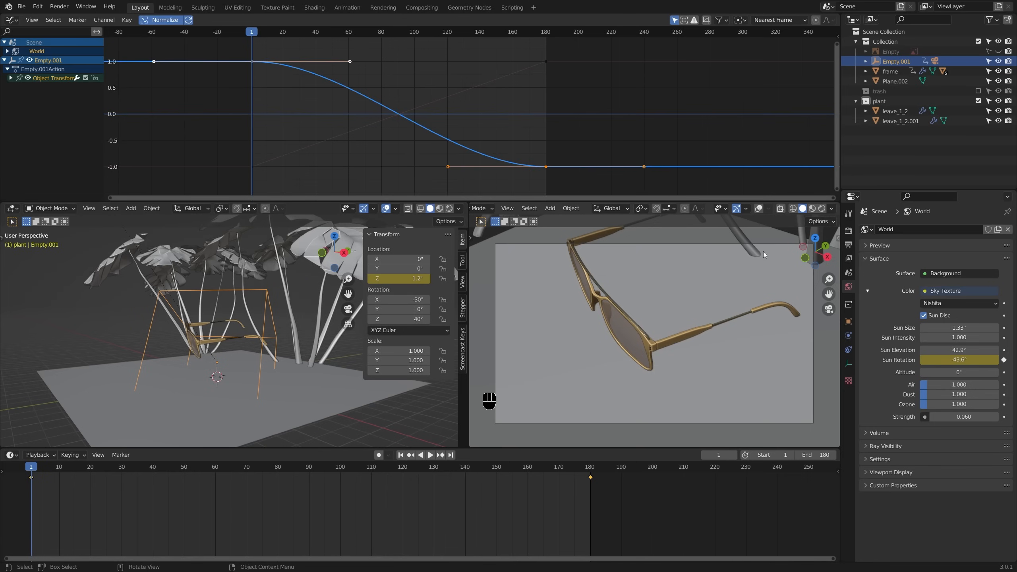
Step: Preview the camera view in rendered shading at frame 1 and inspect the sunglasses and leaf shadows up close
left_click(822, 208)
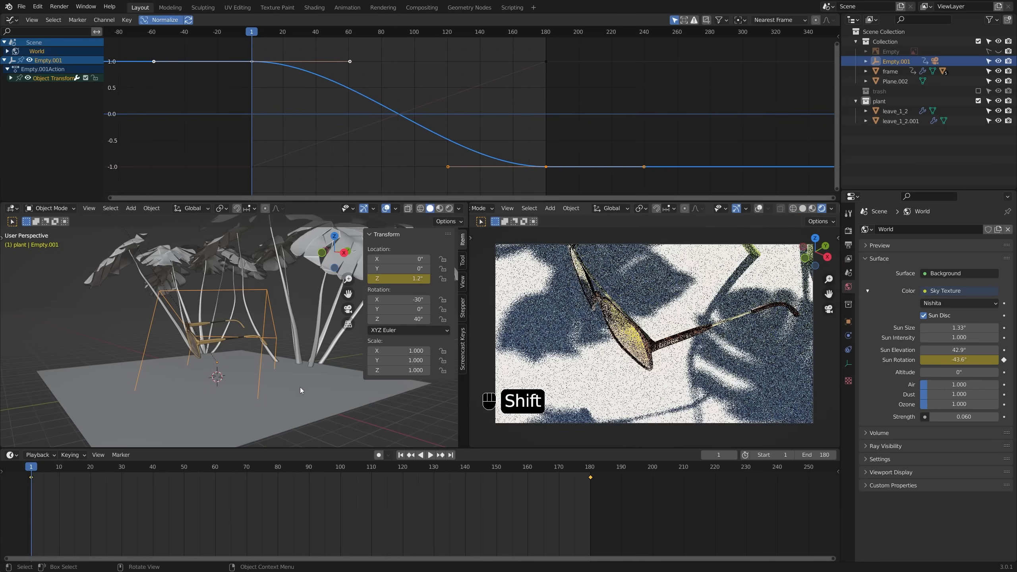
scroll(730, 335, "up", 3)
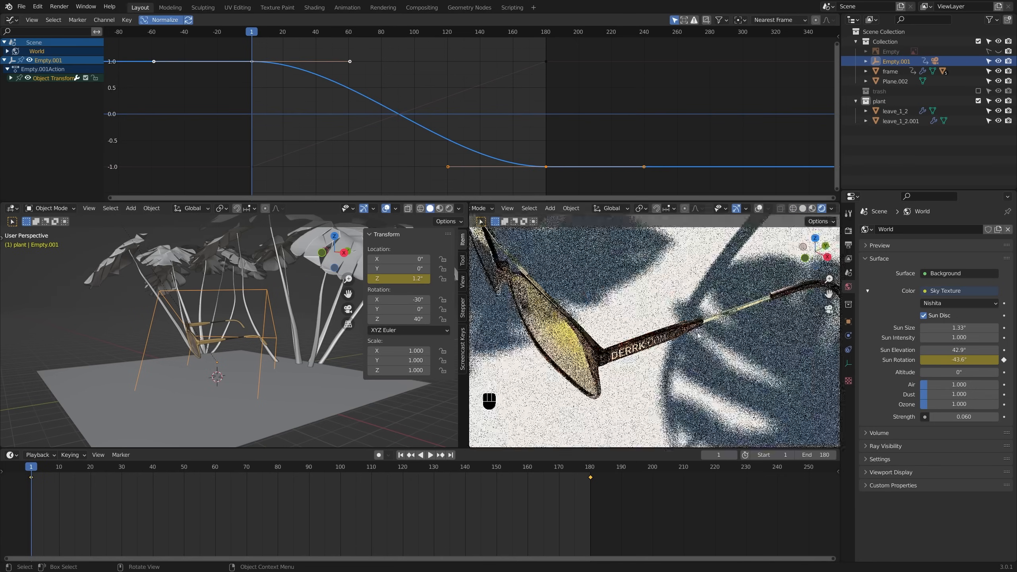
scroll(701, 335, "down", 5)
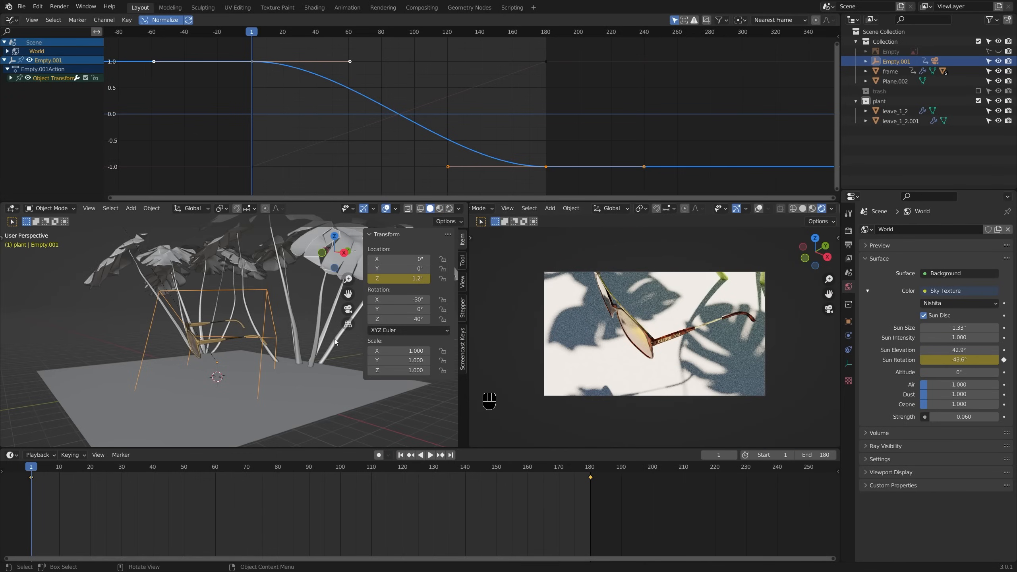
Step: Move the leave_1_2 plant horizontally by about -1.18 inches in X and 2.35 inches in Y, keeping its height locked
left_click(335, 342)
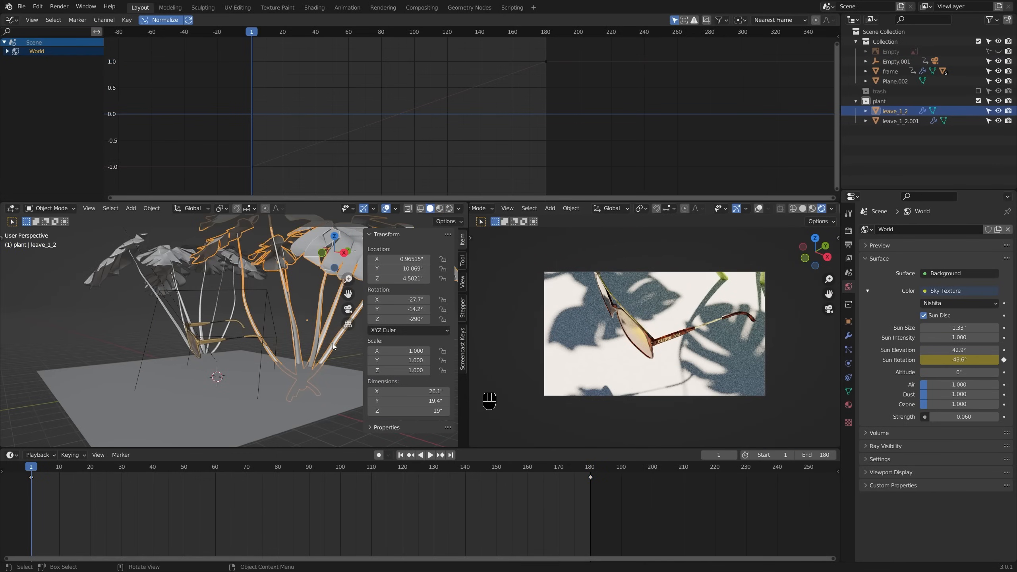
middle_click_drag(335, 342, 319, 362, "shift")
key("g")
key("shift+z")
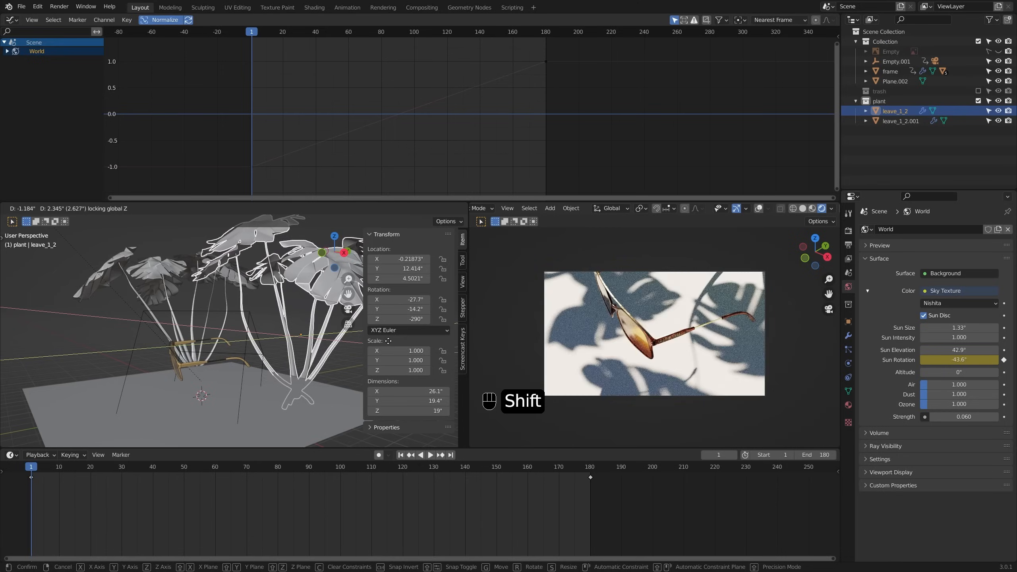
left_click(360, 373)
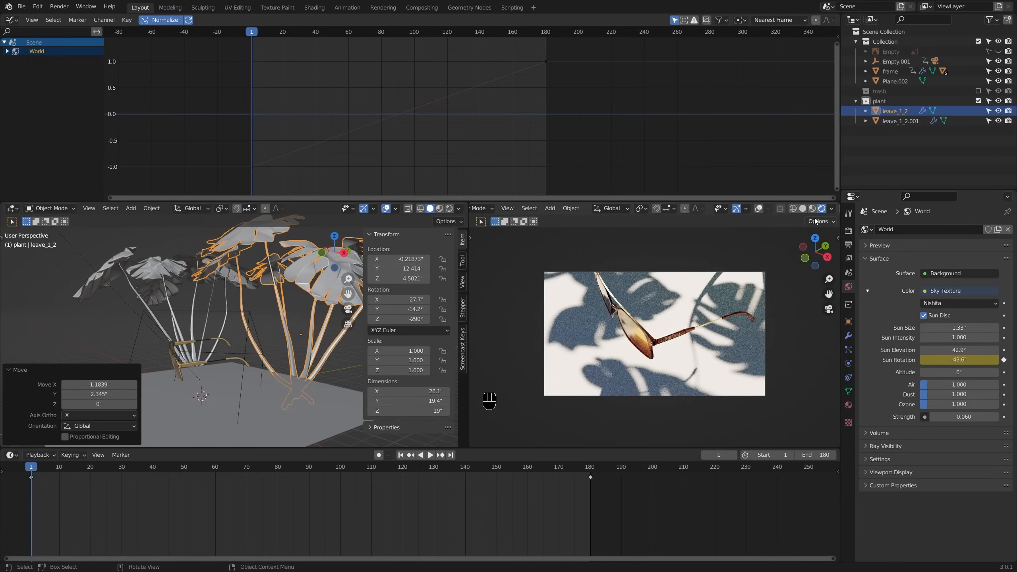
Step: Switch the camera view to solid shading and play the animation to check the new camera movement
left_click(804, 208)
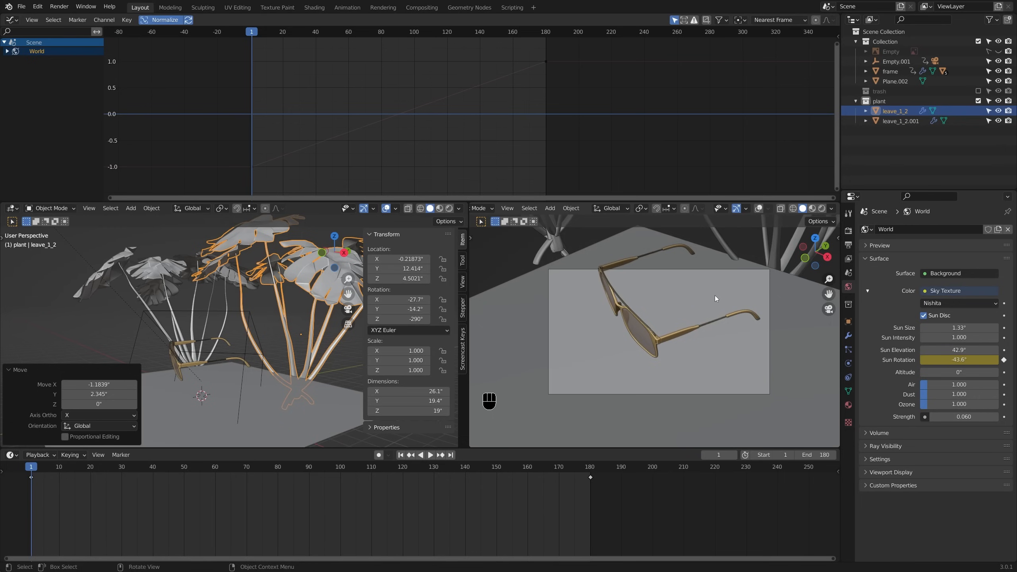
key("space")
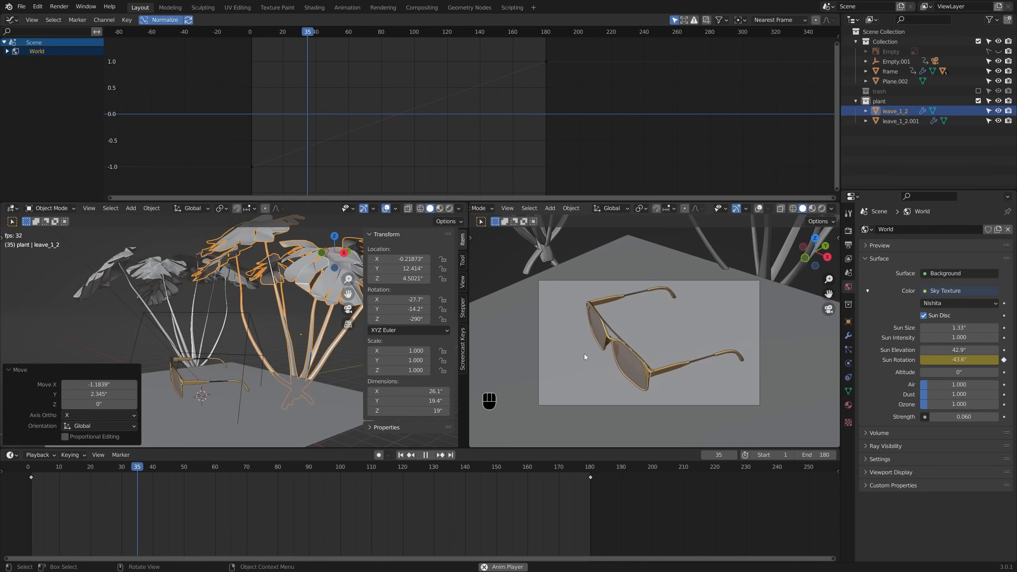
key("space")
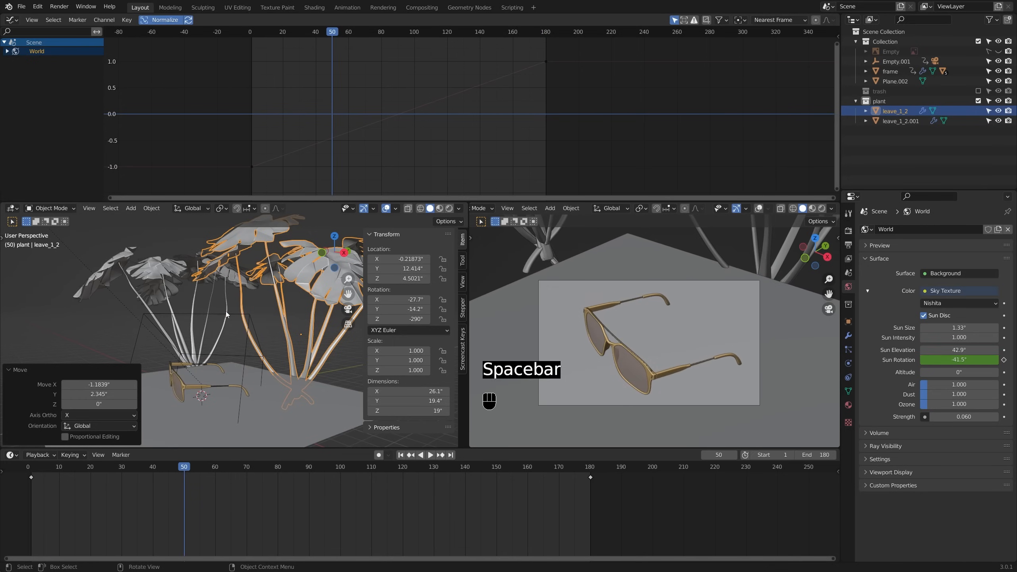
Step: Select Empty.001 and set its Z location keyframes to Quartic interpolation with Ease Out easing
left_click(226, 315)
left_click(231, 313)
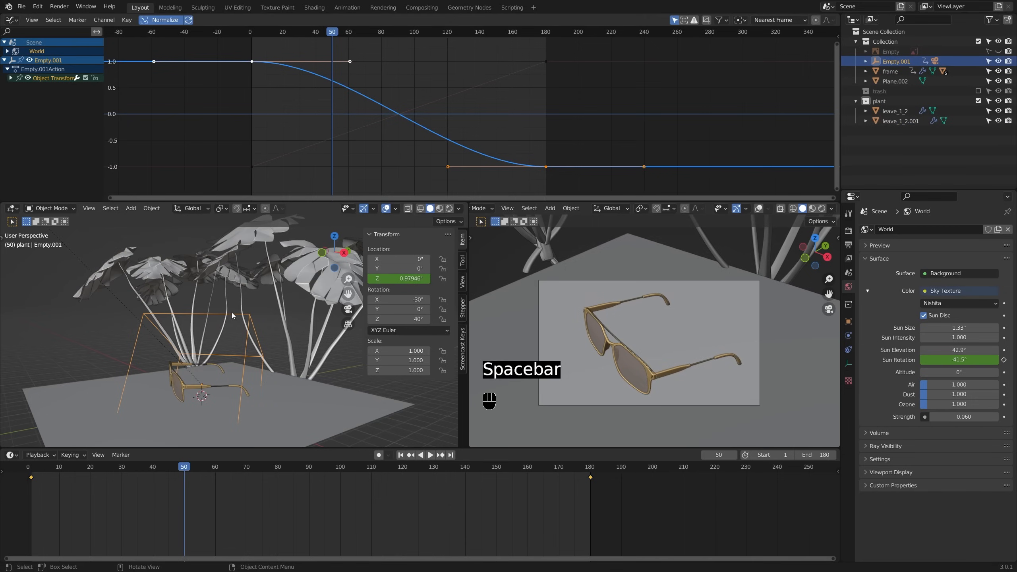
key("t")
left_click(386, 113)
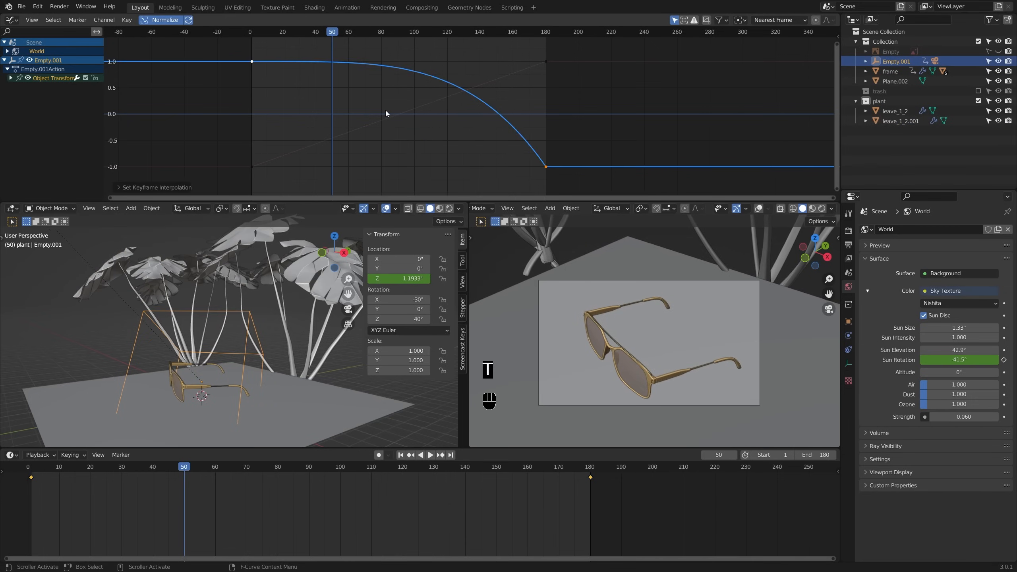
key("ctrl+e")
left_click(385, 110)
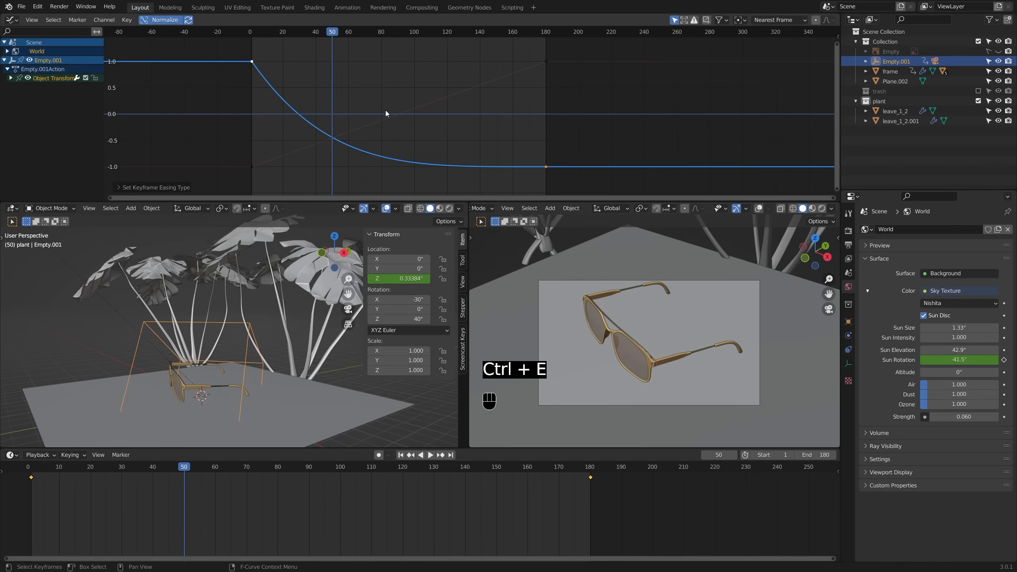
Step: Play the animation in solid shading to check the eased camera movement
key("space")
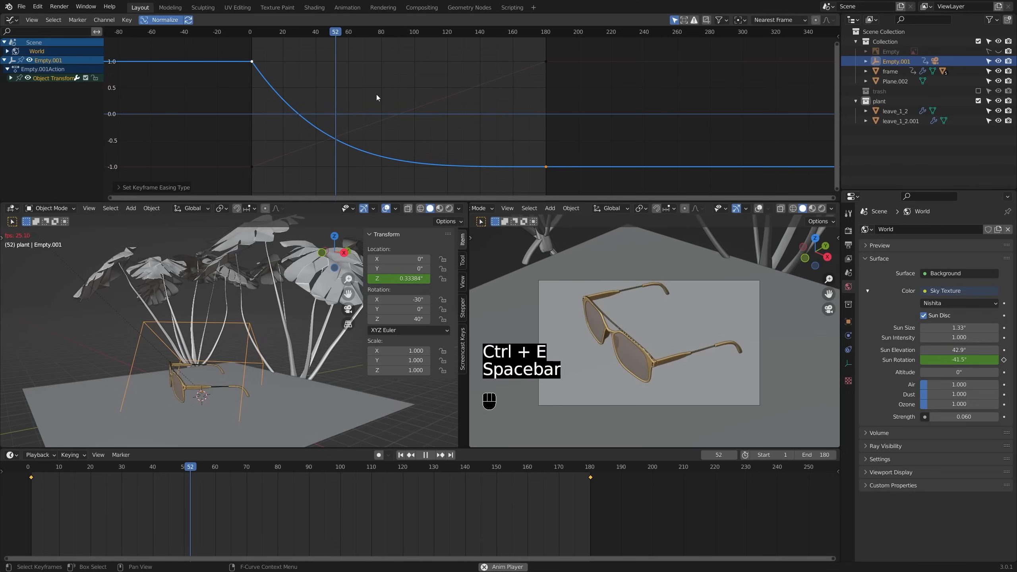
left_click(252, 34)
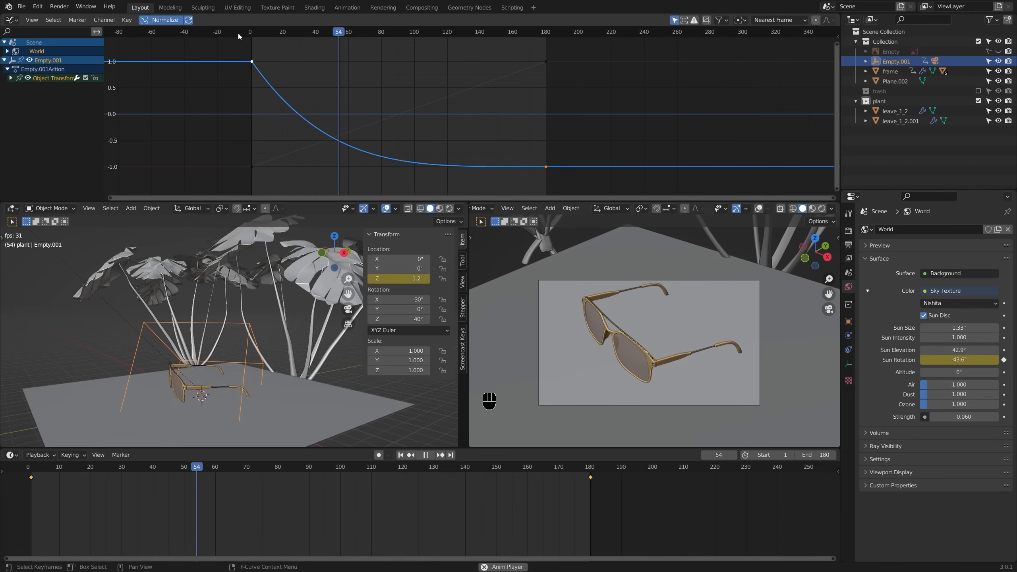
key("space")
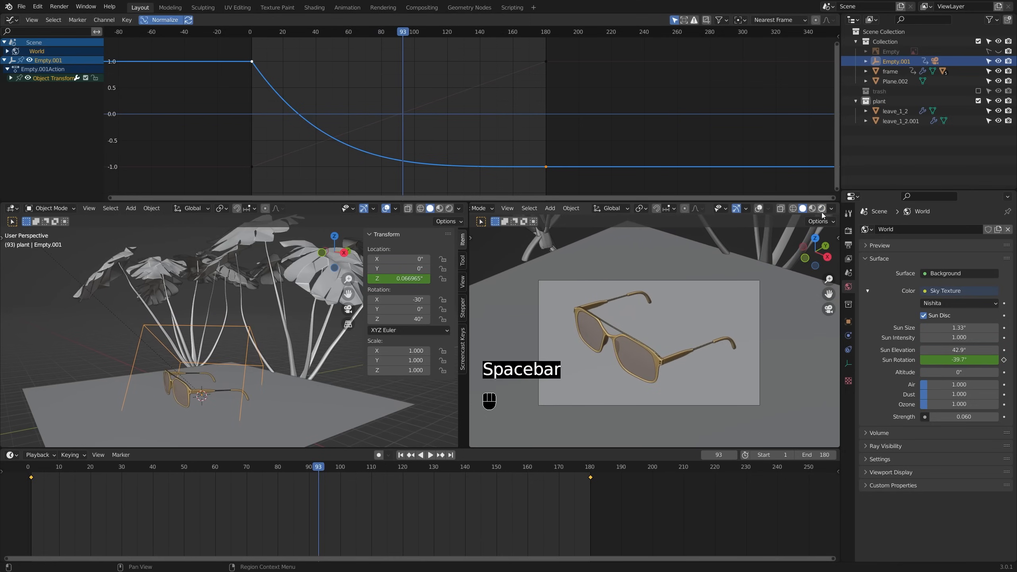
Step: Switch the camera view to rendered shading and play the animation, pausing at several frames to examine the shadows and motion
left_click(822, 208)
key("space")
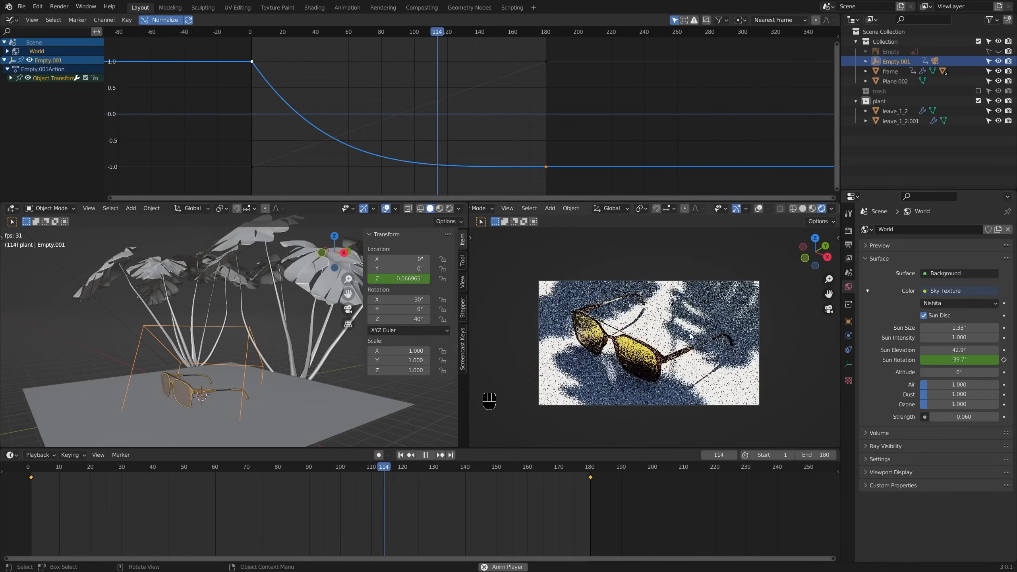
key("space")
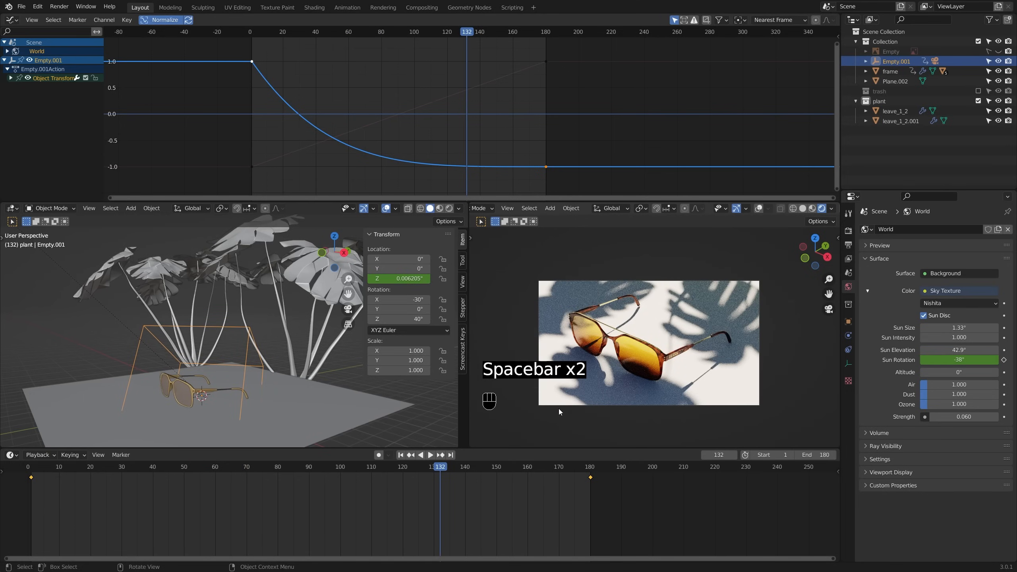
key("space")
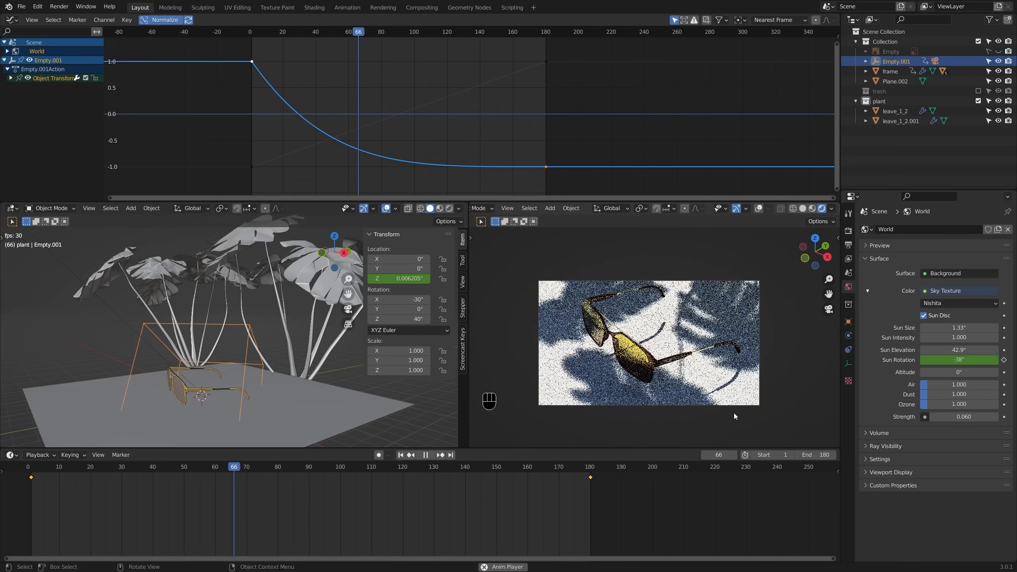
key("space")
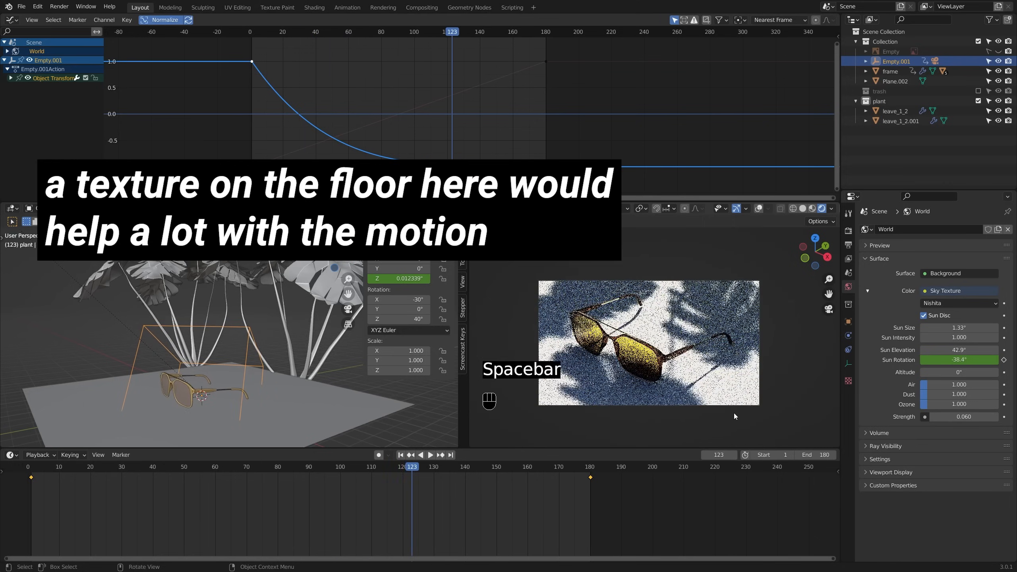
key("space")
key("space")
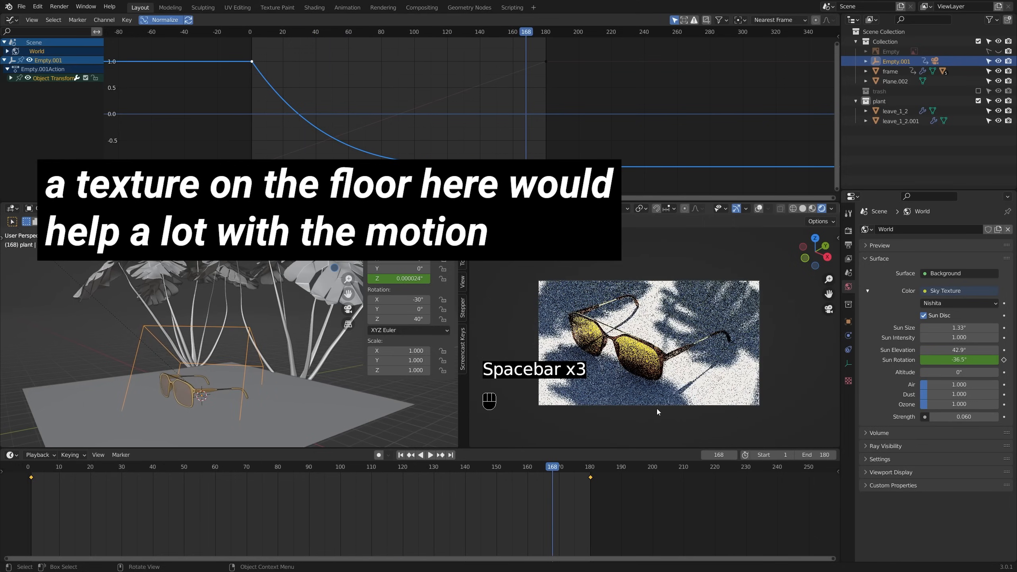
key("space")
key("space")
Step: Move the leave_1_2 plant horizontally by about 1.88 inches in X and -1.62 inches in Y, keeping its height locked
left_click(314, 338)
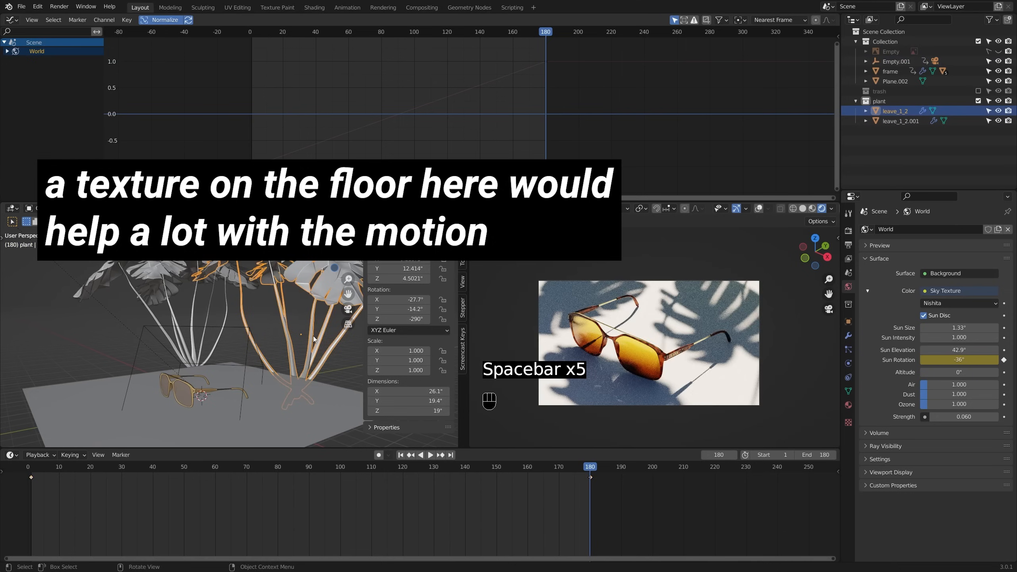
key("g")
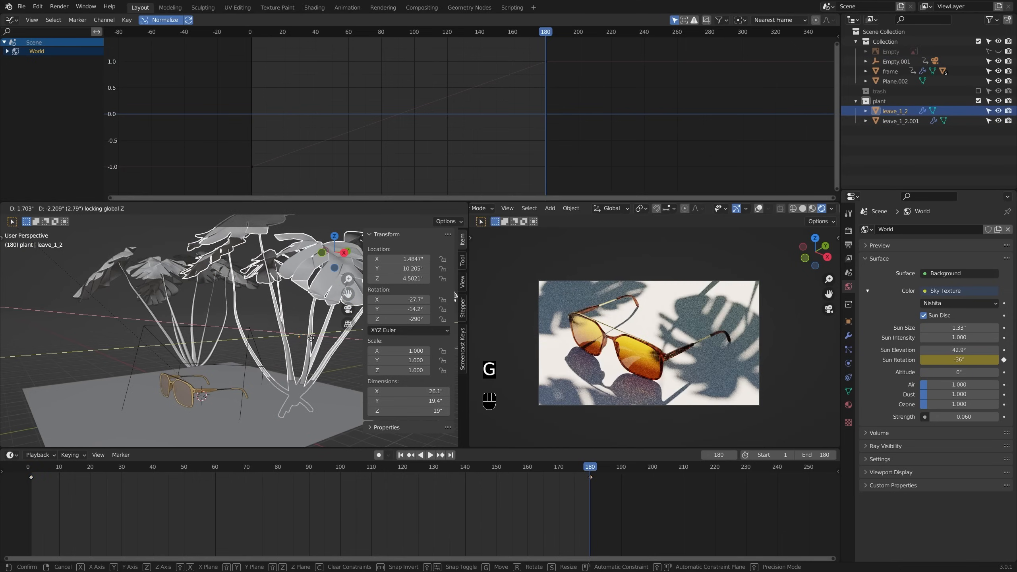
key("g")
key("shift")
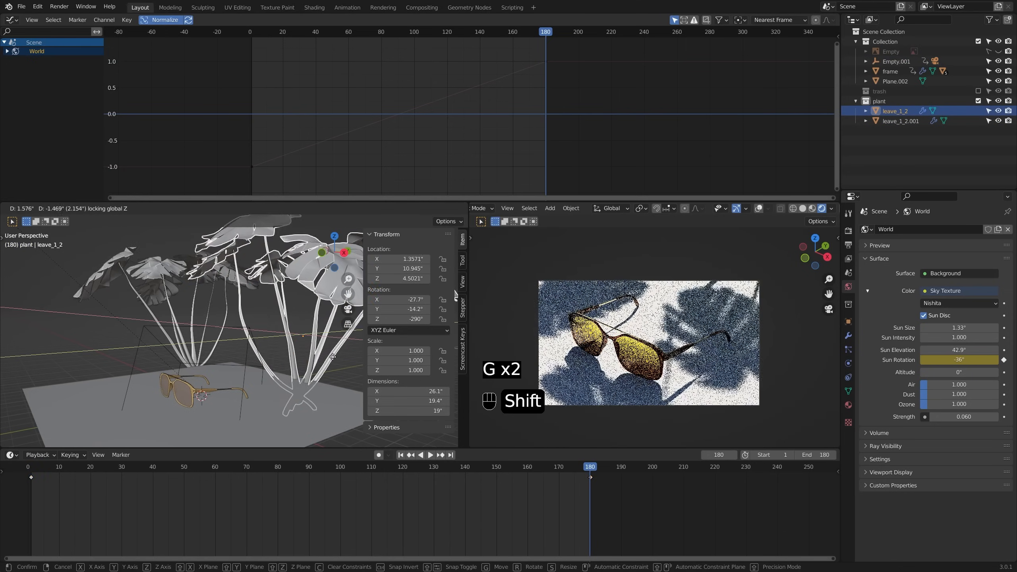
left_click(347, 363)
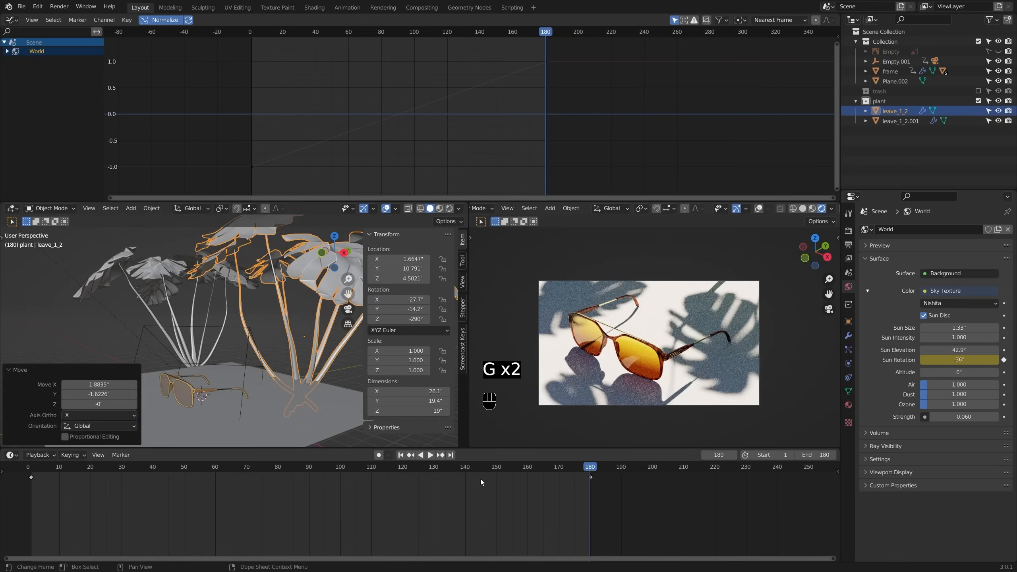
Step: At frame 0, select the base of the leave_1_2 stems in Edit Mode and shift it along Y with proportional editing
left_click_drag(460, 470, 825, 469)
left_click(295, 370, "shift")
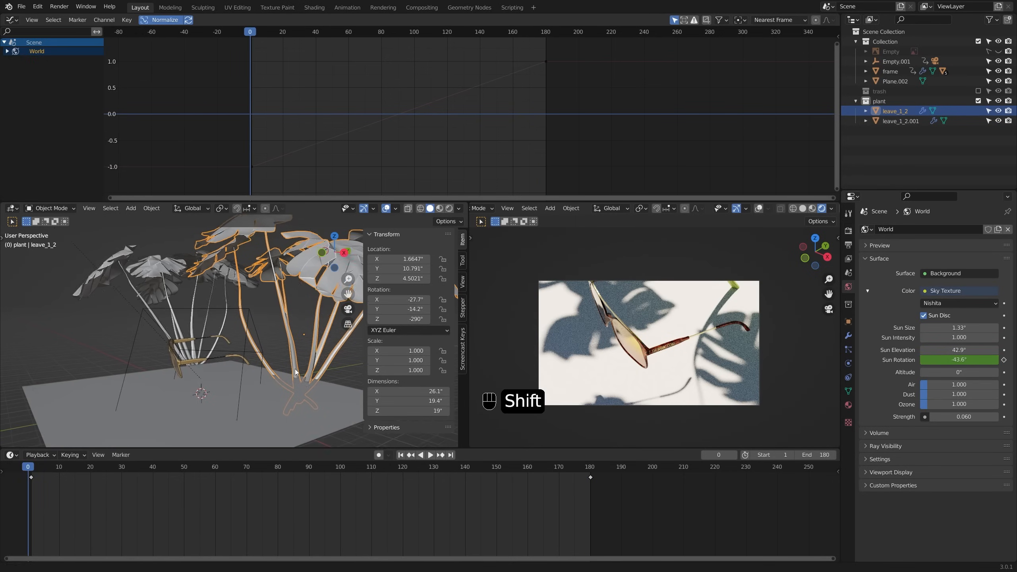
middle_click_drag(295, 369, 291, 402)
key("Tab")
key("alt+z")
key("alt+a")
key("c")
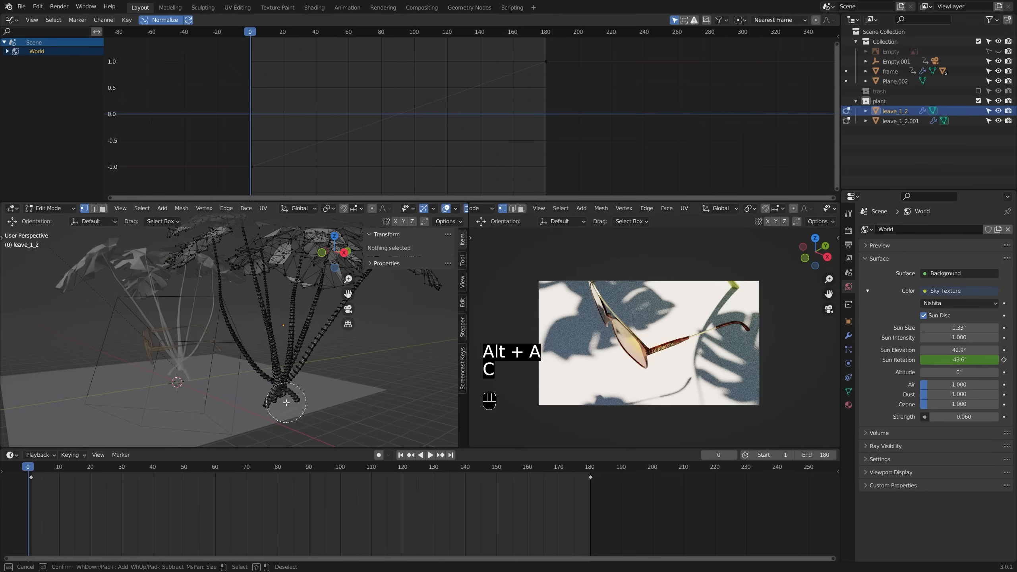
left_click(291, 400)
key("alt+z")
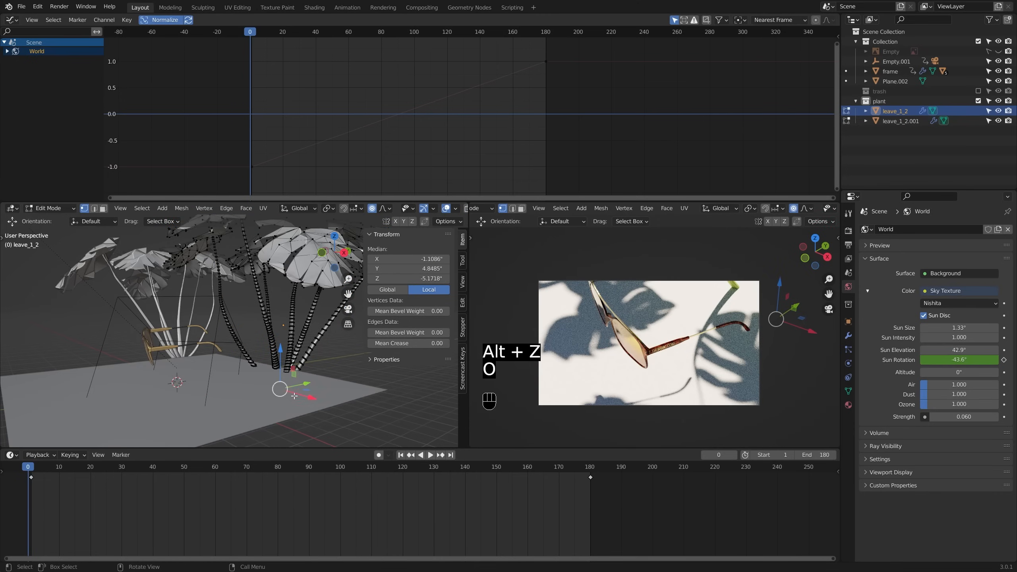
left_click_drag(305, 384, 325, 381)
key("Tab")
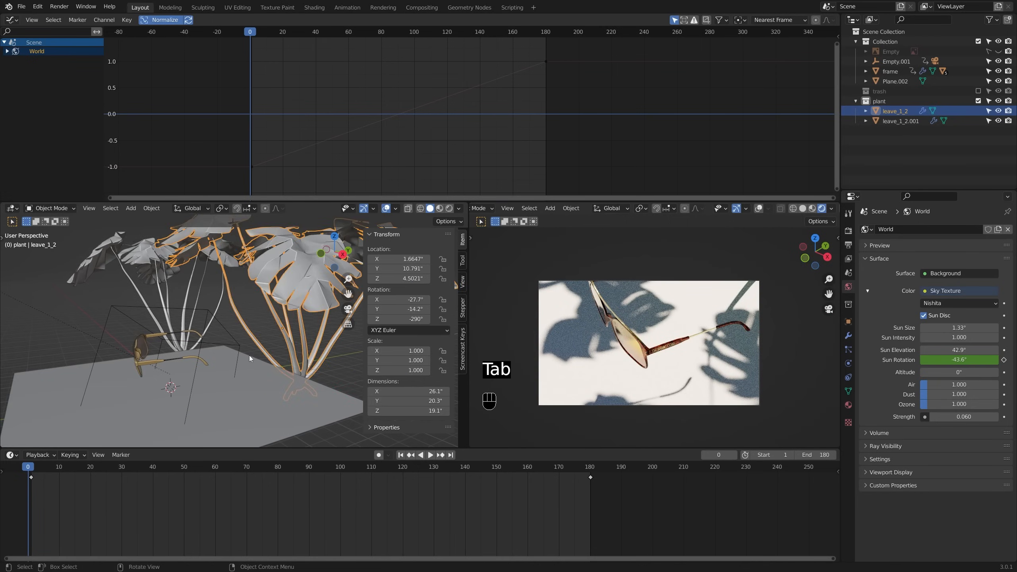
Step: Clear the selection and play the animation while viewing the sunglasses up close from the front to check how they land
key("alt+a")
key("space")
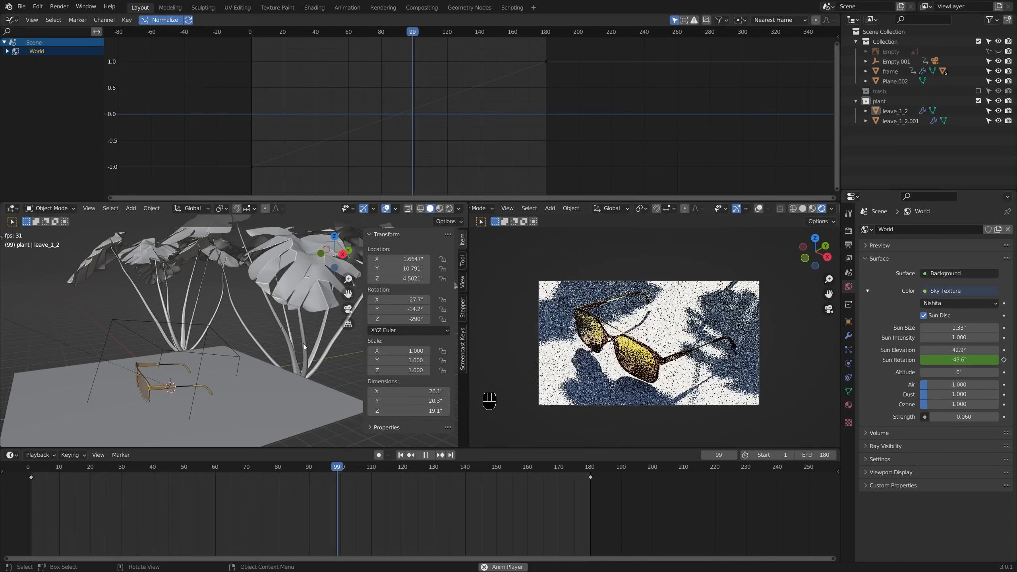
middle_click_drag(263, 354, 218, 380)
scroll(207, 370, "up", 3)
middle_click_drag(219, 379, 271, 337)
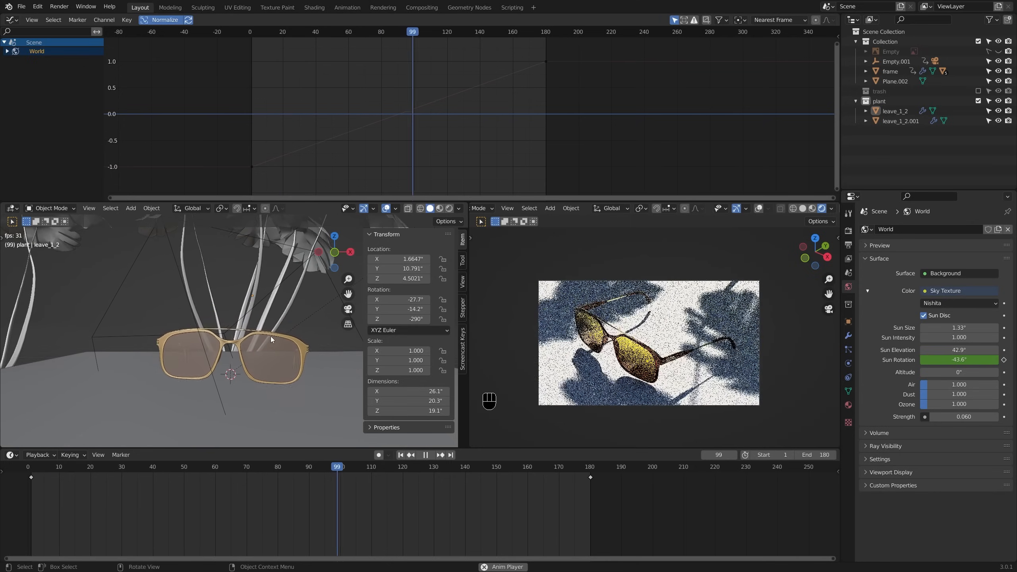
key("space")
key("space")
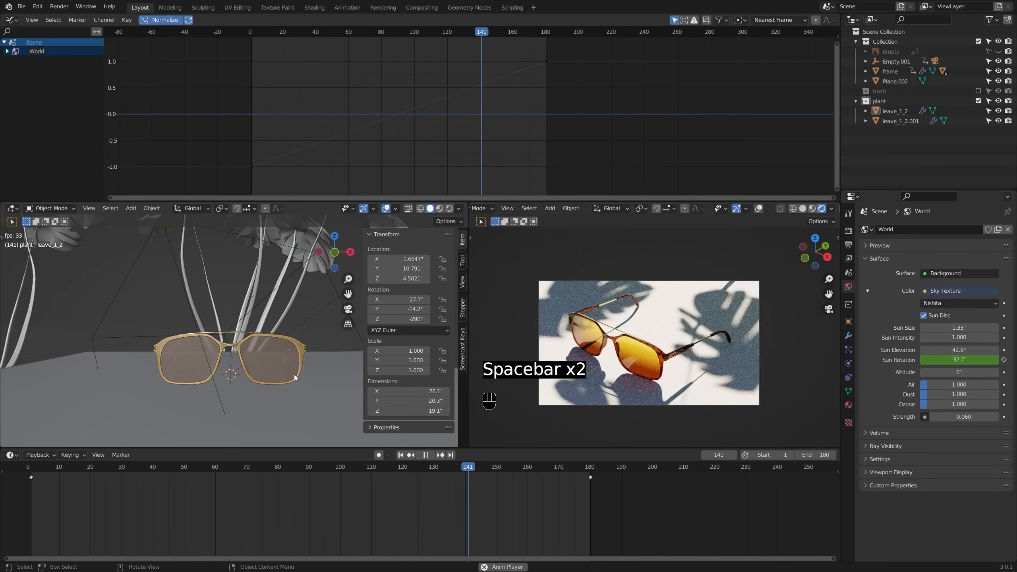
key("space")
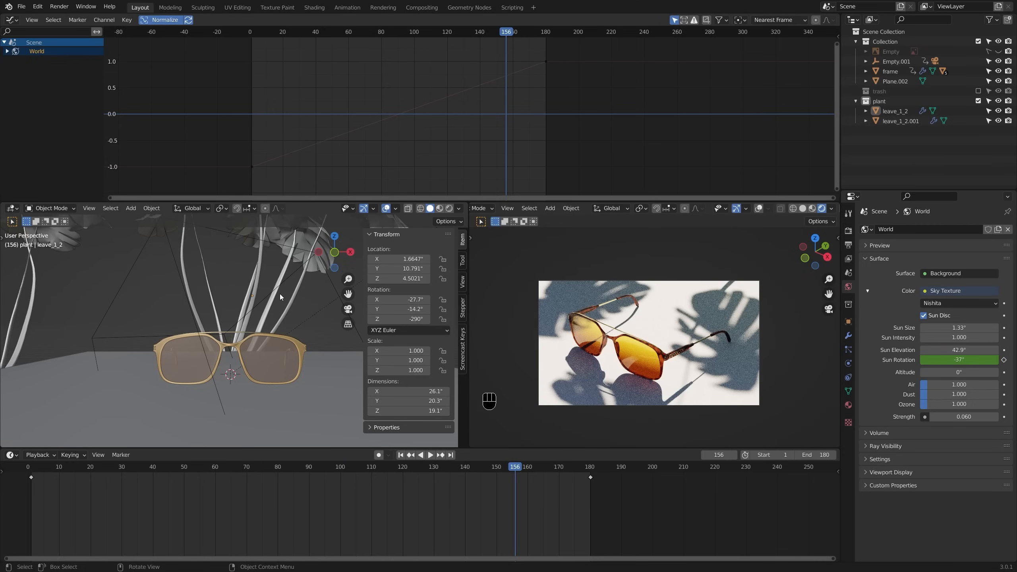
Step: Play the animation again while viewing the sunglasses, plane and plant stems from further away
middle_click_drag(276, 297, 264, 333)
key("space")
scroll(267, 311, "down", 3)
mouse_move(263, 333)
middle_mouse_down("shift")
mouse_move(261, 323)
mouse_move(240, 333)
mouse_move(270, 323)
mouse_move(258, 332)
middle_mouse_up("shift")
key("space")
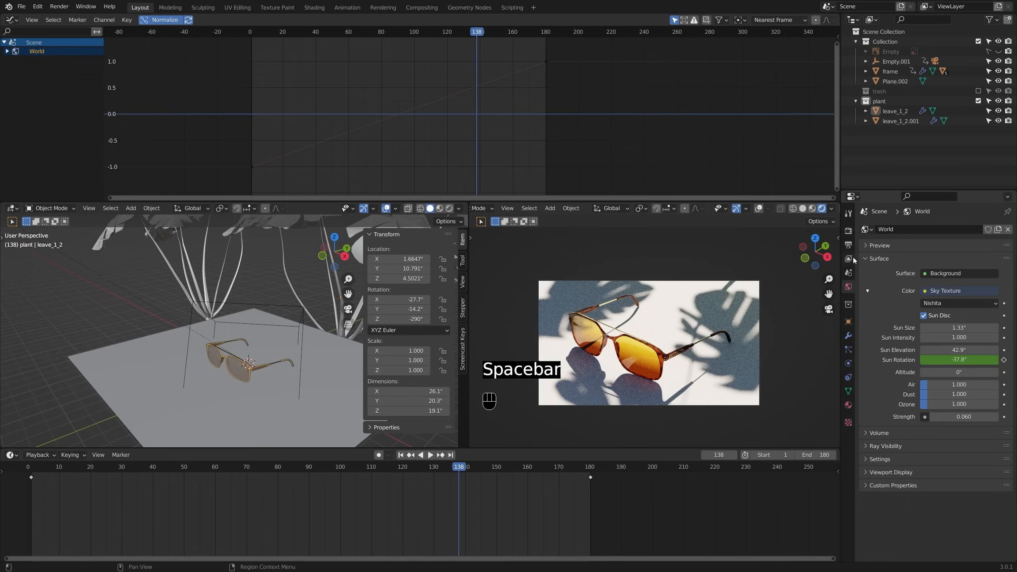
Step: Review the render output settings and file format options, and play the finished animation once more
left_click(848, 245)
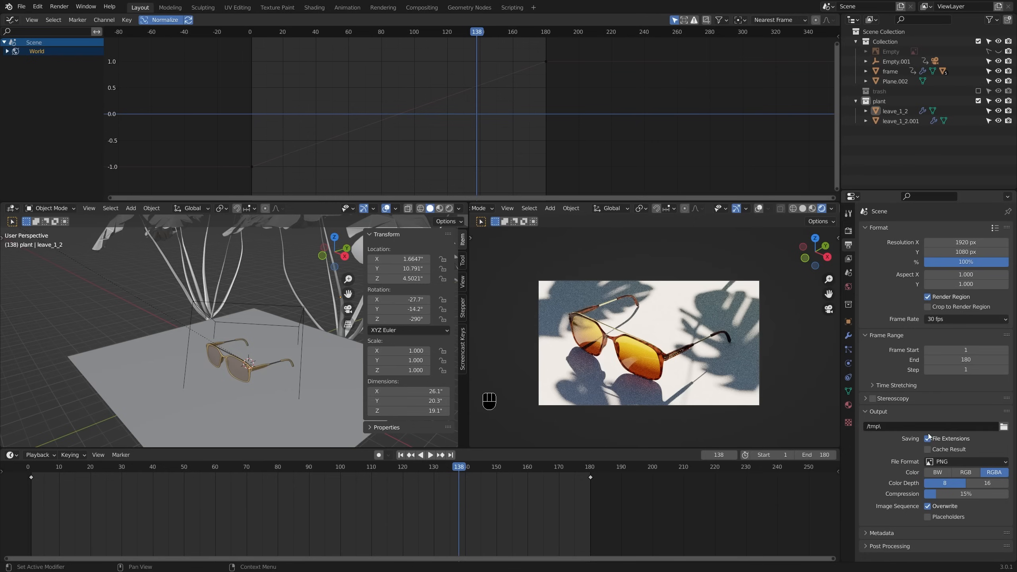
left_click(954, 463)
key("space")
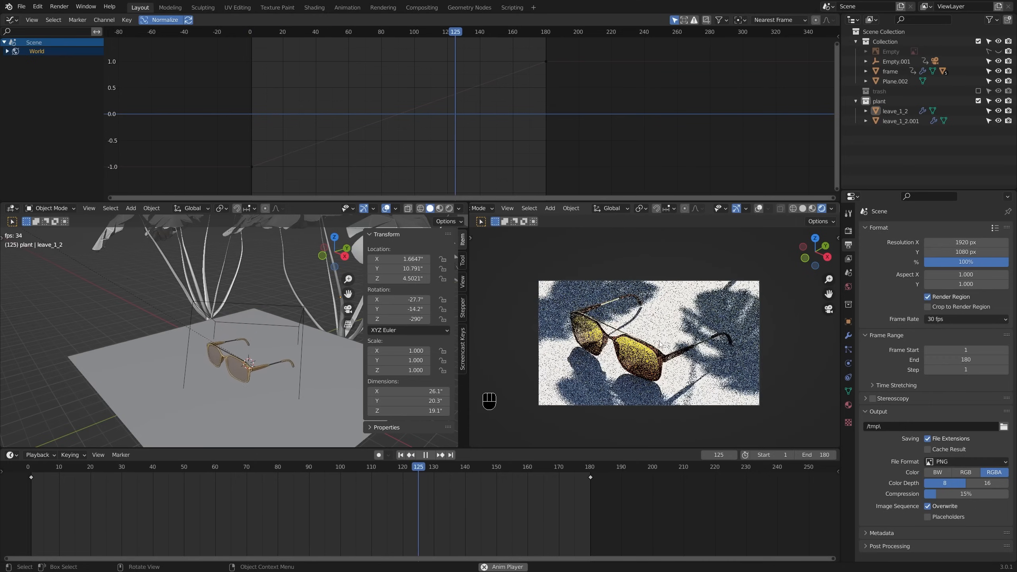
key("space")
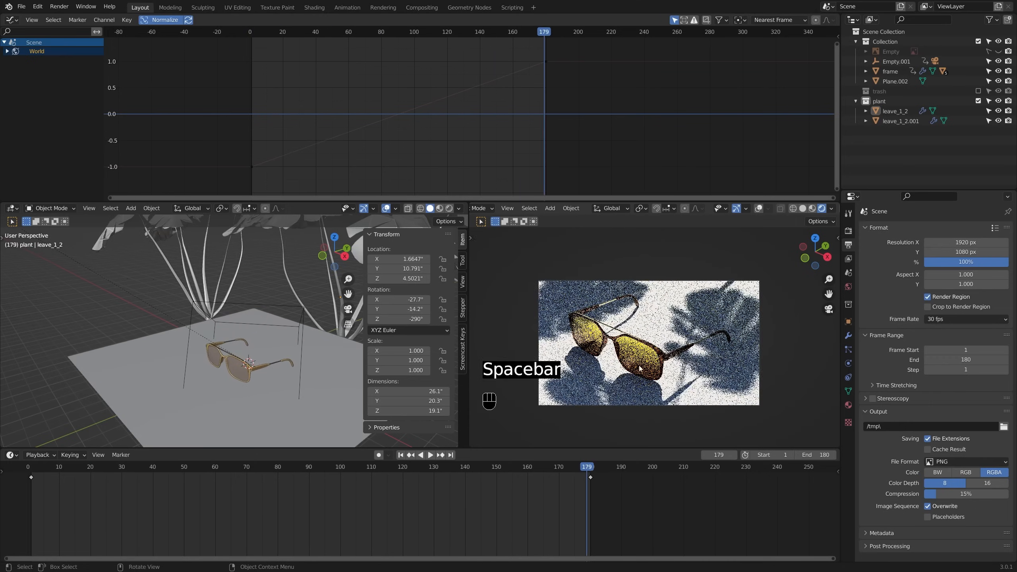
key("space")
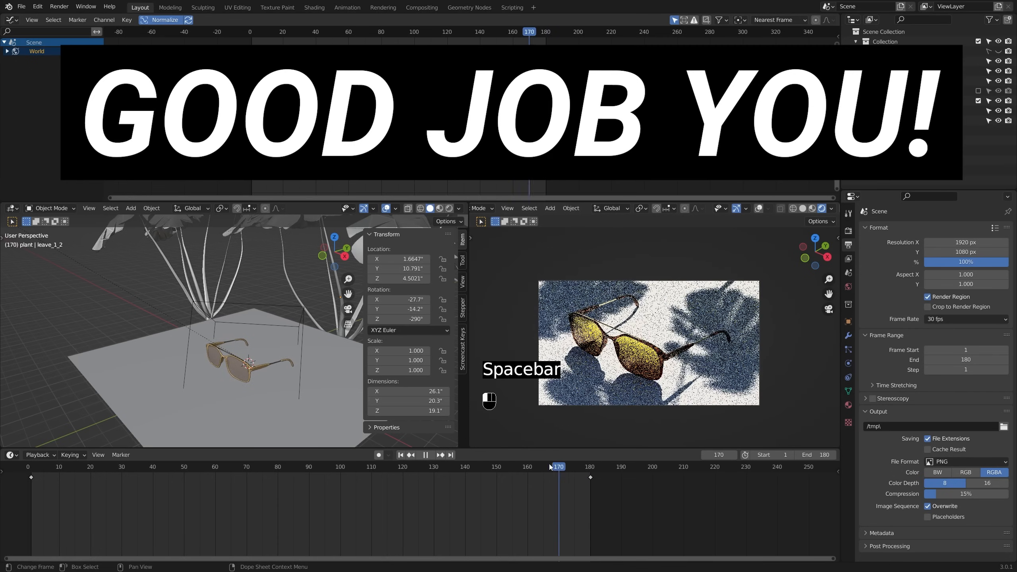